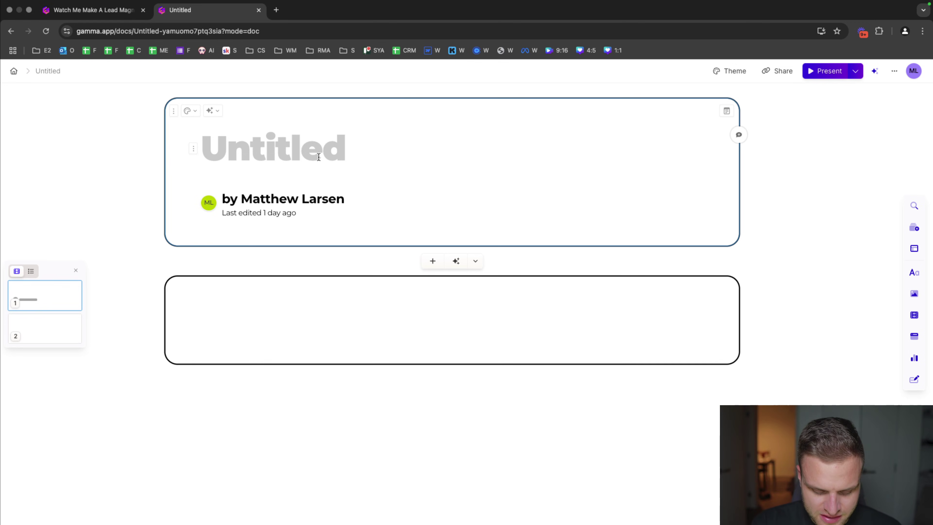
- Enter "Five HUGE Agency Wins You Can Do In The Next 24 Hours" as the document title
{"action": "type", "text": "Fu"}
{"action": "key", "text": "BackSpace"}
{"action": "type", "text": "ive HUGE "}
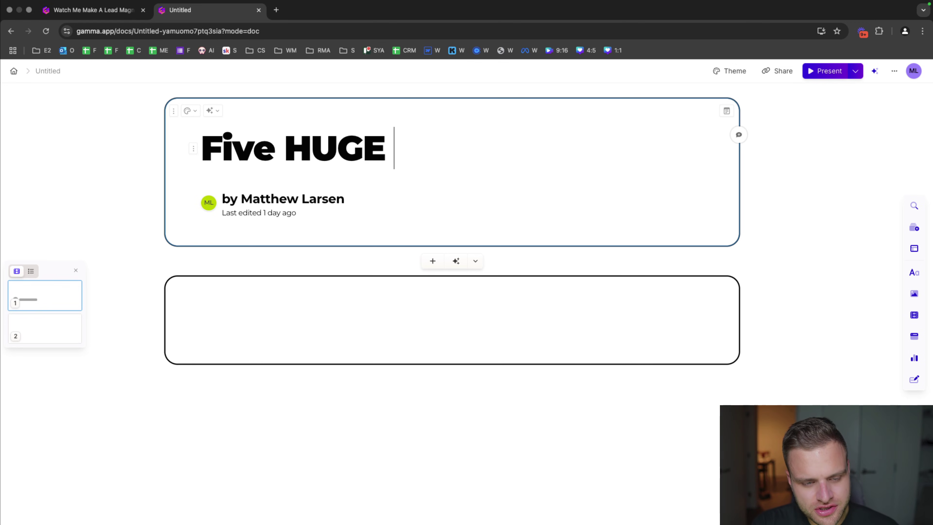
{"action": "type", "text": "Agency Wins You C"}
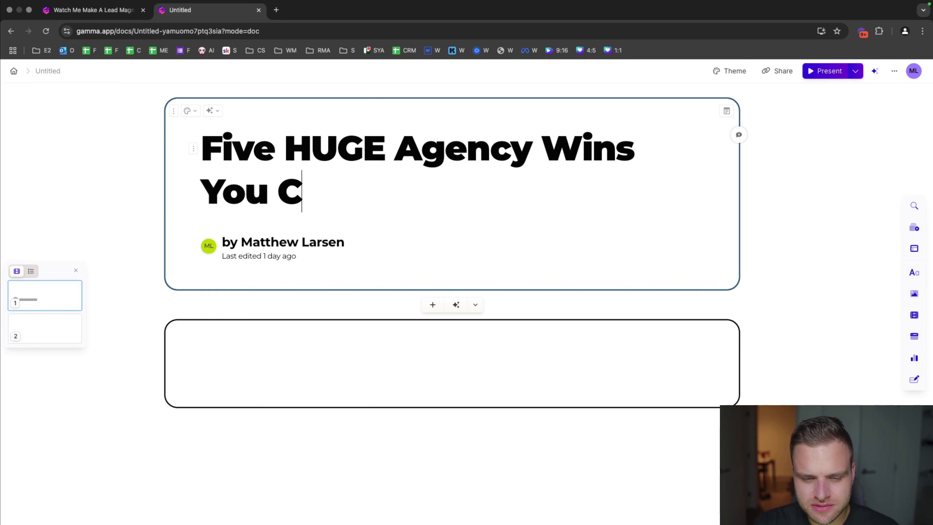
{"action": "type", "text": "an Do In T"}
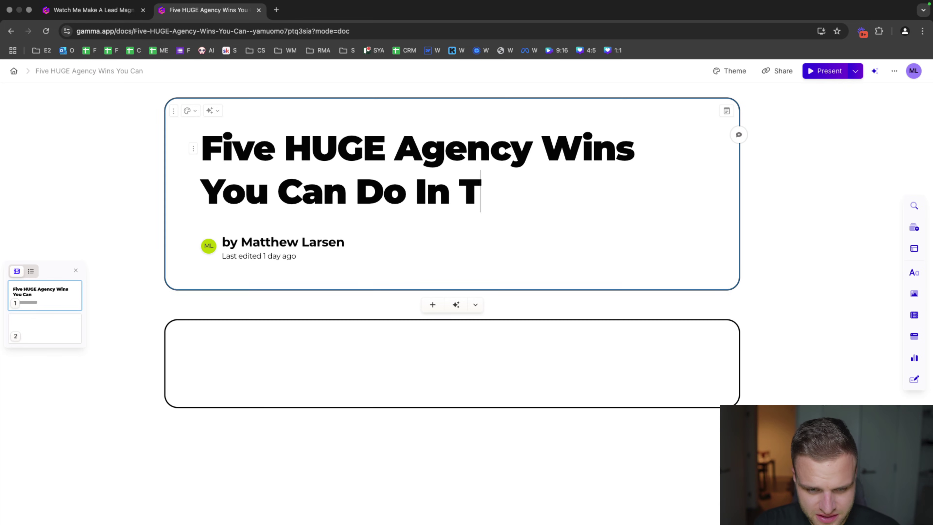
{"action": "type", "text": "he Next @"}
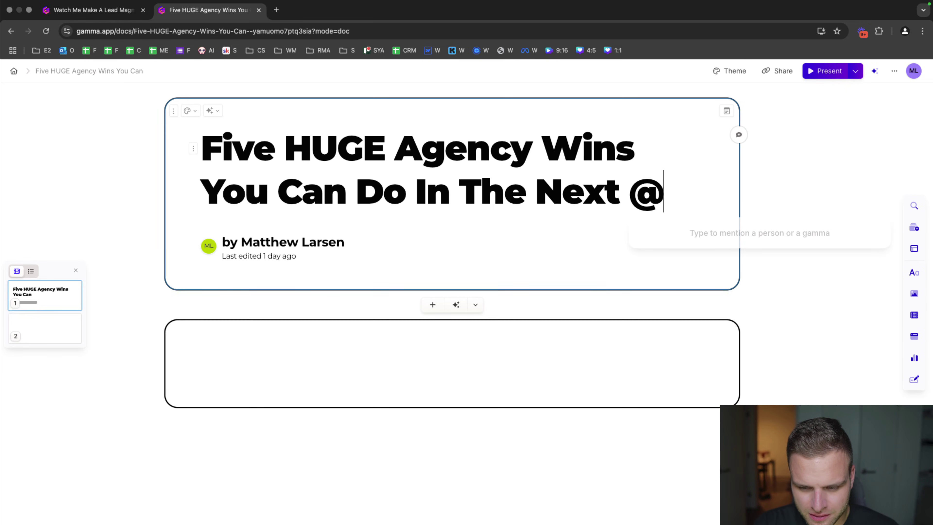
{"action": "key", "text": "BackSpace"}
{"action": "type", "text": "24 Hours"}
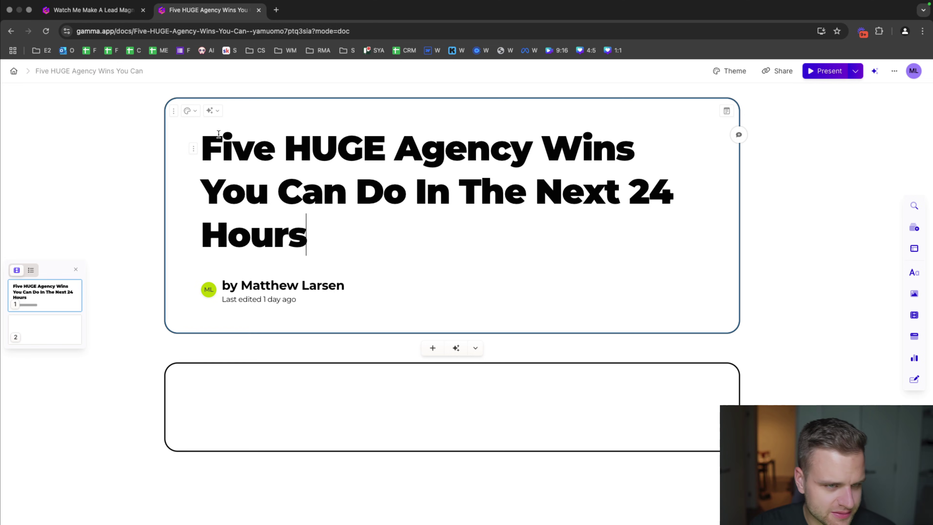
- Review the Lead Magnet Format list in the "Watch Me Make A Lead Magnet" document, and return to the new document
{"action": "left_click", "coordinate": [105, 11]}
{"action": "scroll", "coordinate": [269, 199], "scroll_direction": "down", "scroll_amount": 2}
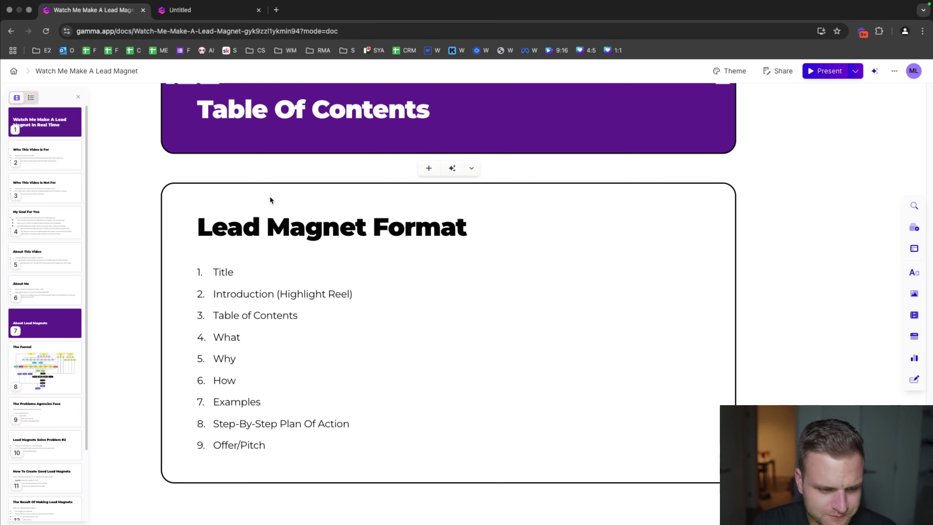
{"action": "scroll", "coordinate": [269, 200], "scroll_direction": "down", "scroll_amount": 1}
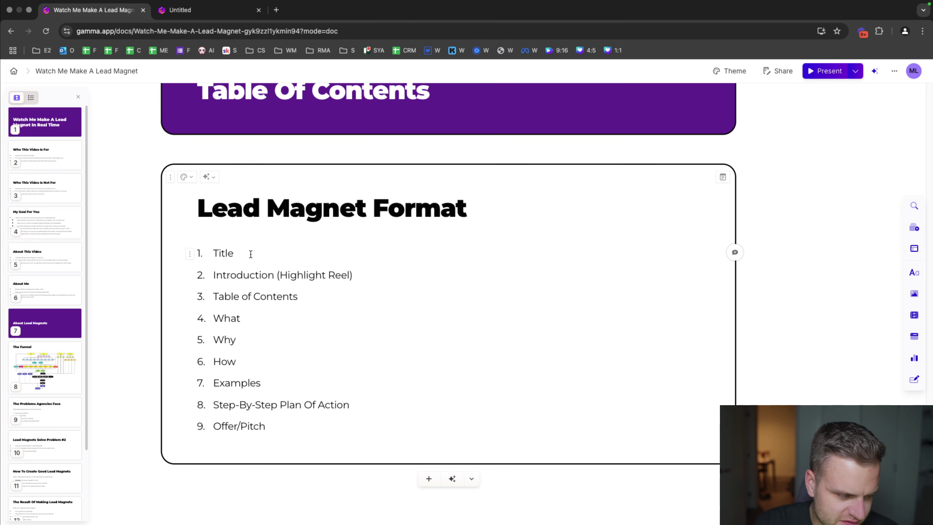
{"action": "left_click", "coordinate": [236, 11]}
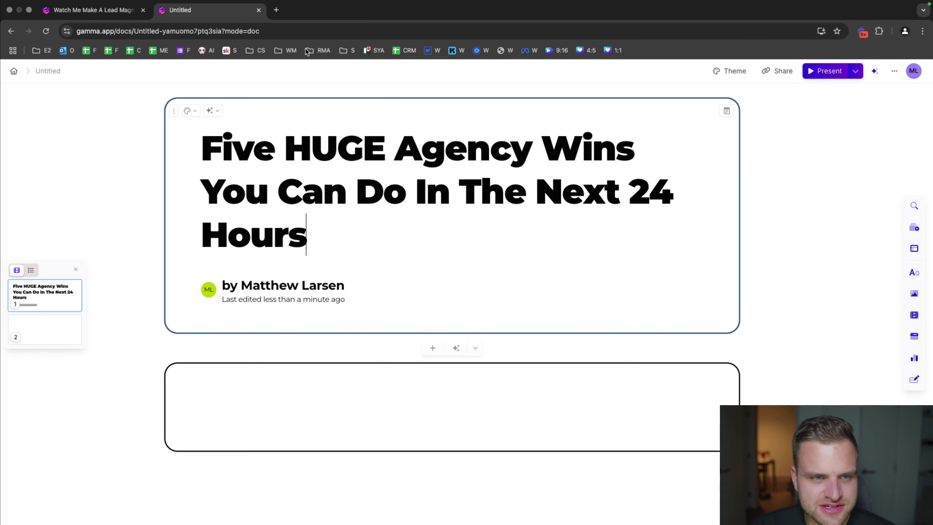
- Search Google for "alex hormozi value formula" and enlarge the first image result
{"action": "left_click", "coordinate": [277, 10]}
{"action": "type", "text": "alex hormozi value formula"}
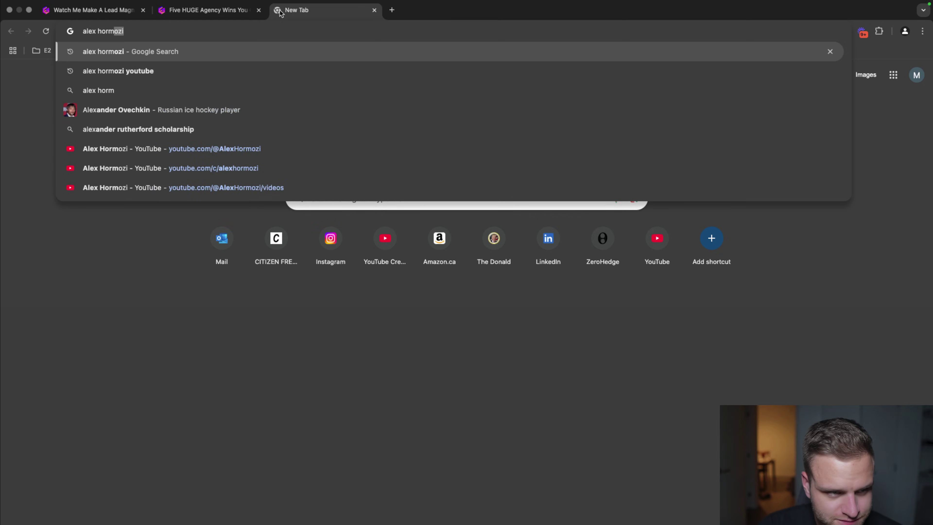
{"action": "key", "text": "Return"}
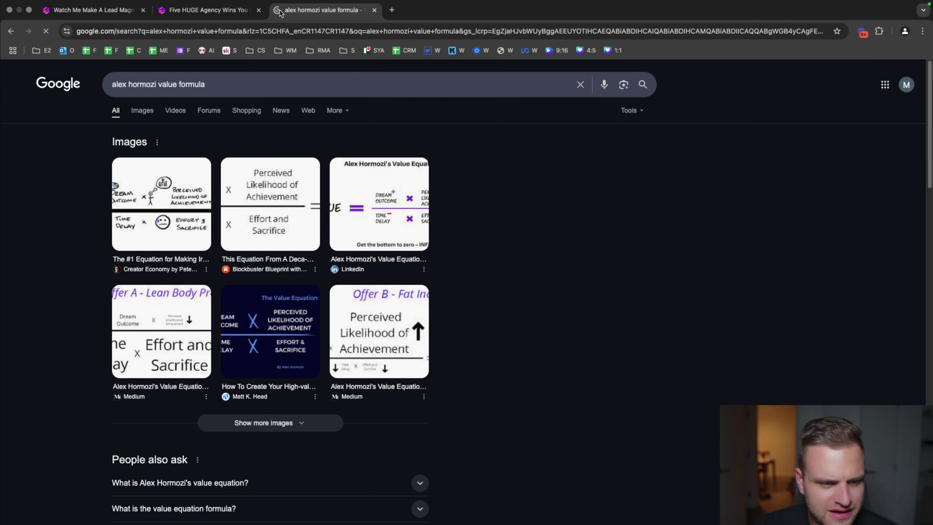
{"action": "left_click", "coordinate": [191, 199]}
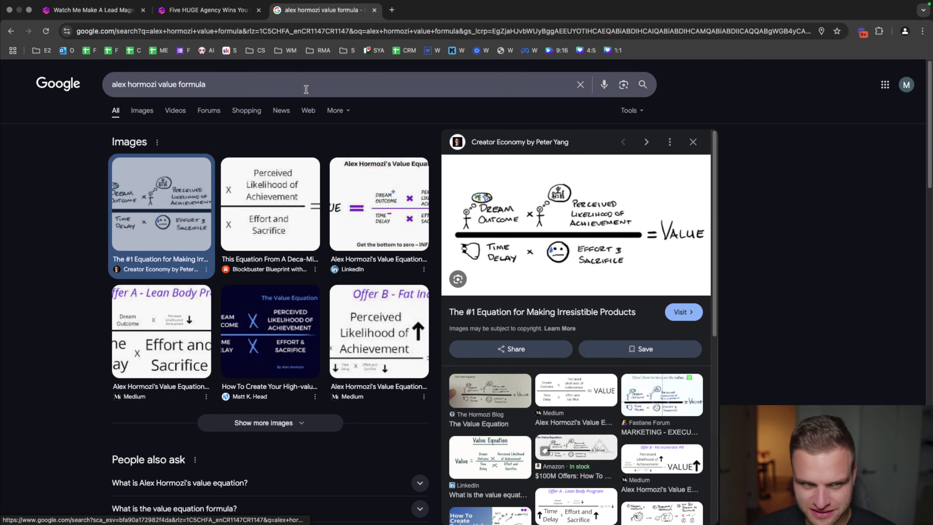
- Compare the document title, especially its 24-hour timeframe, with the value equation image
{"action": "left_click", "coordinate": [207, 10]}
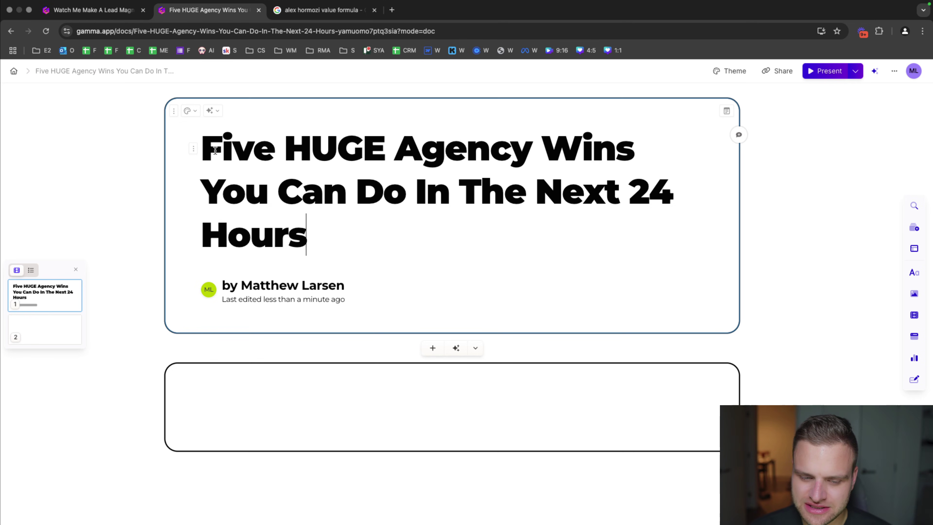
{"action": "left_click", "coordinate": [292, 10]}
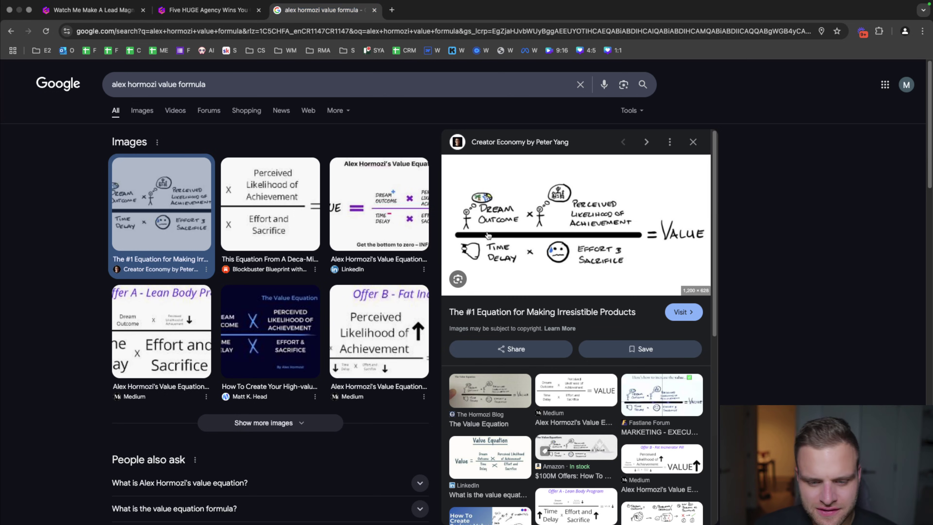
{"action": "left_click", "coordinate": [212, 11]}
{"action": "left_click_drag", "start_coordinate": [522, 197], "coordinate": [672, 199]}
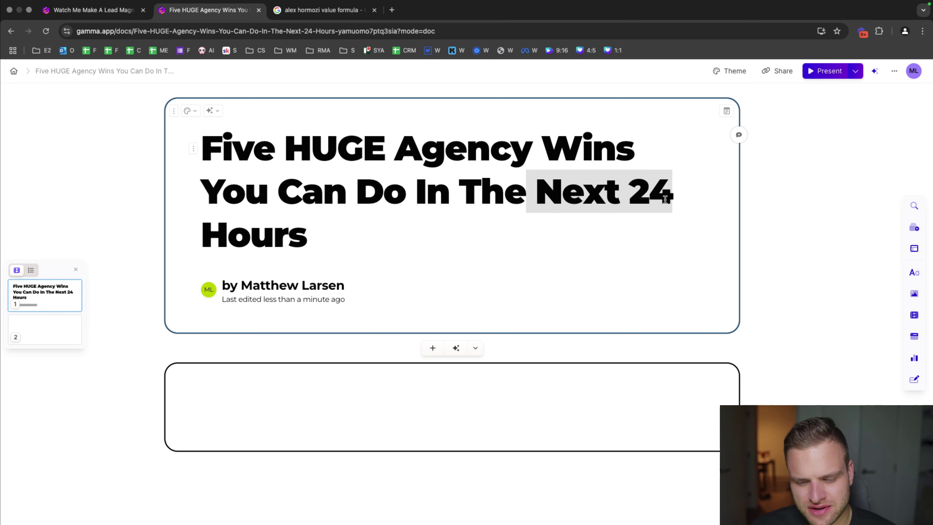
{"action": "left_click", "coordinate": [548, 230]}
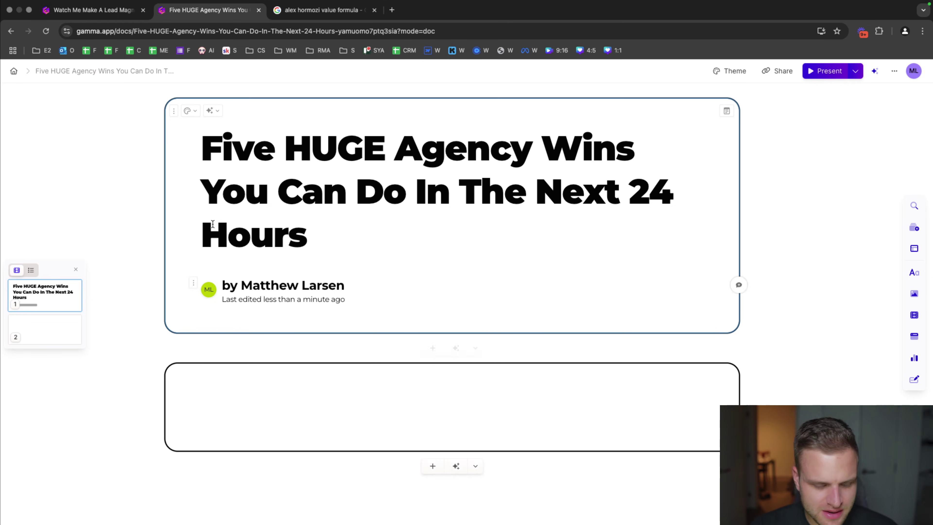
- Add the heading "Introduction" to the empty second card of the new document
{"action": "left_click", "coordinate": [116, 16]}
{"action": "left_click", "coordinate": [202, 16]}
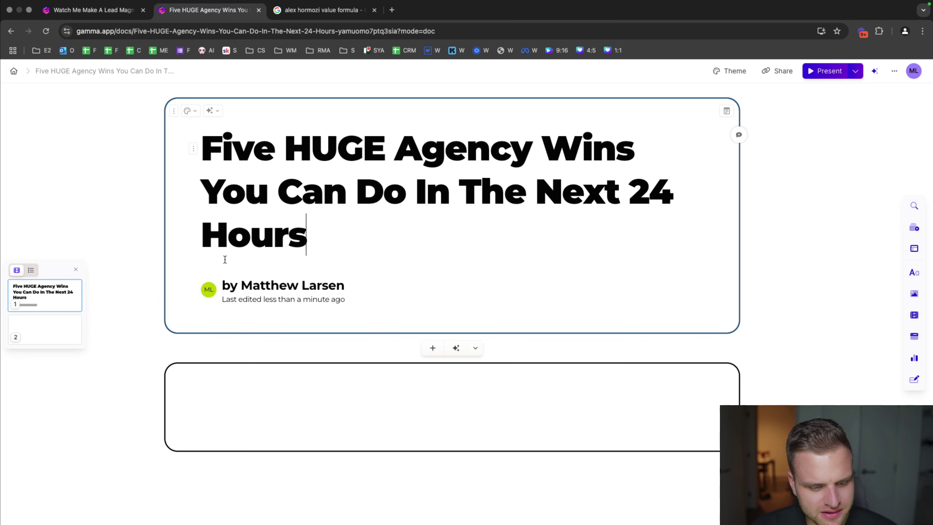
{"action": "left_click", "coordinate": [249, 377]}
{"action": "type", "text": "It"}
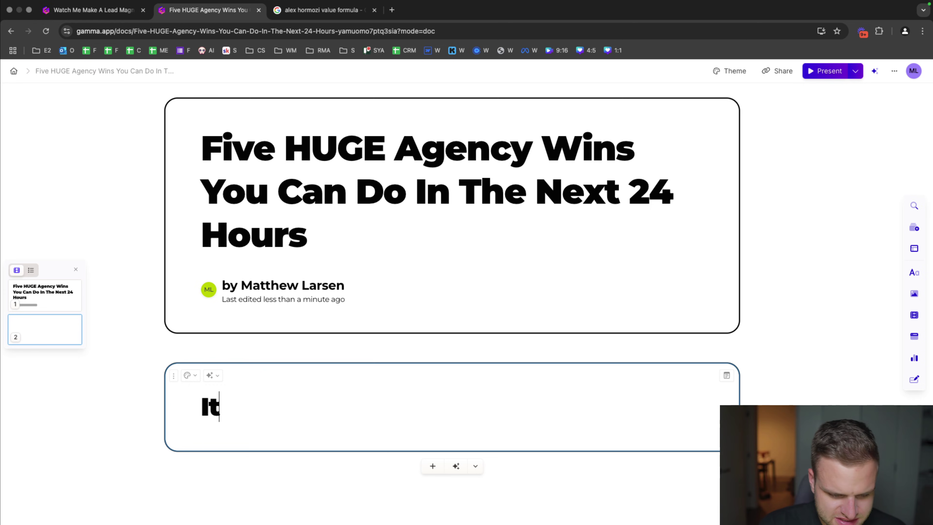
{"action": "key", "text": "BackSpace"}
{"action": "type", "text": "ntrou"}
{"action": "type", "text": "uction"}
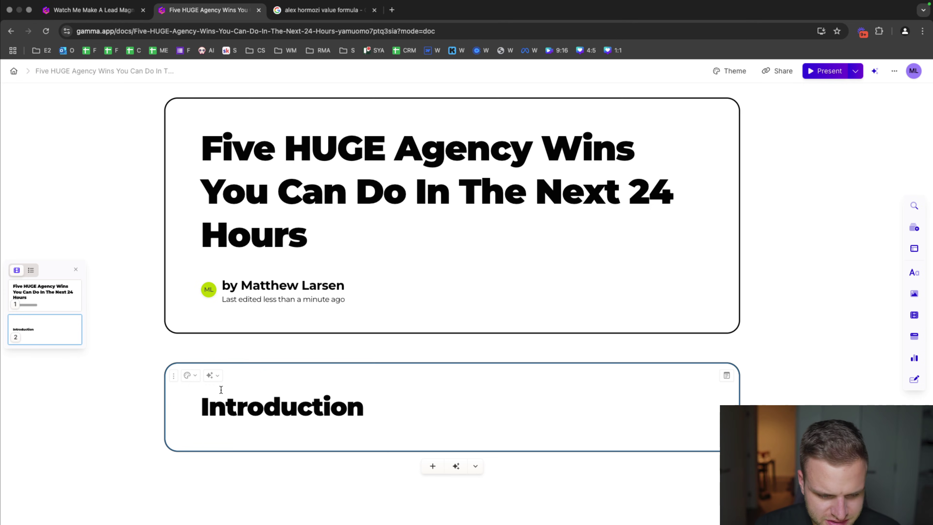
- Set the Introduction card's color to the dark purple #5E208E
{"action": "left_click", "coordinate": [187, 375]}
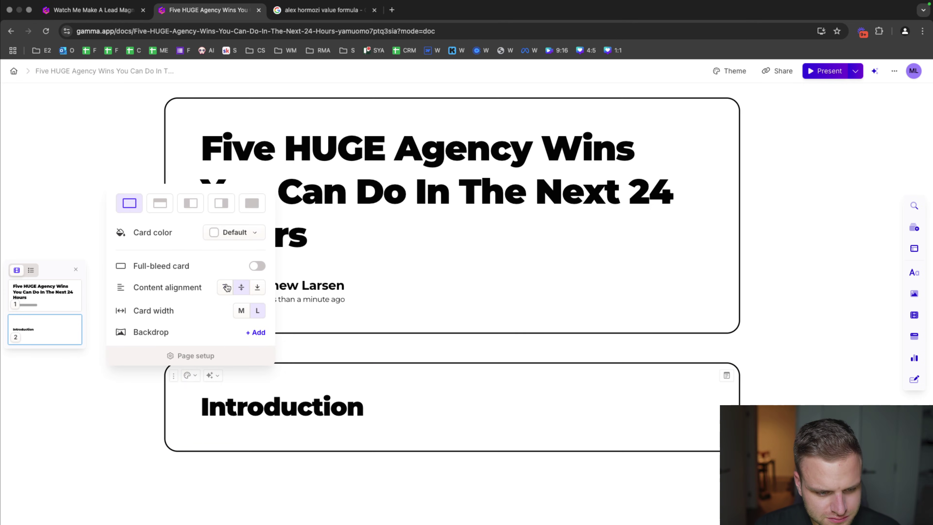
{"action": "left_click", "coordinate": [234, 232]}
{"action": "left_click", "coordinate": [271, 361]}
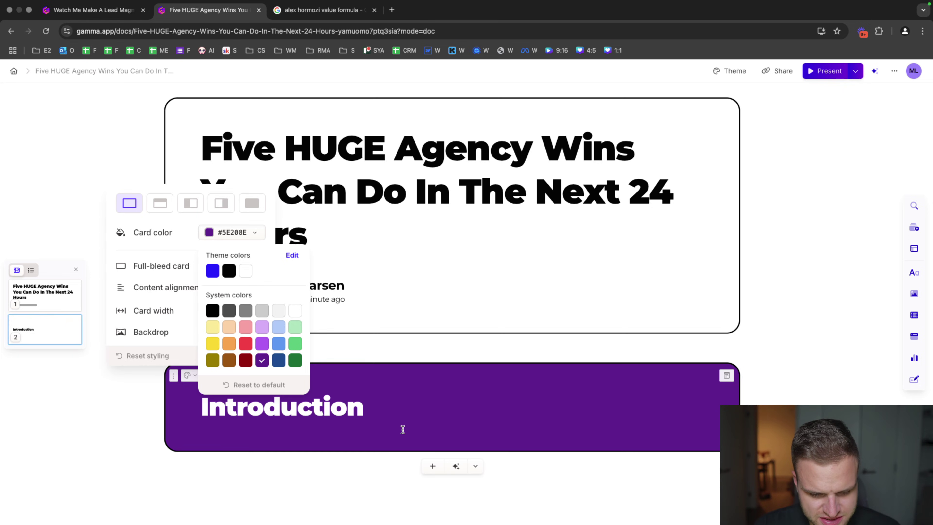
- Copy the purple Introduction card and paste four duplicates of it below
{"action": "left_click", "coordinate": [69, 343]}
{"action": "key", "text": "super+c"}
{"action": "key", "text": "super+v"}
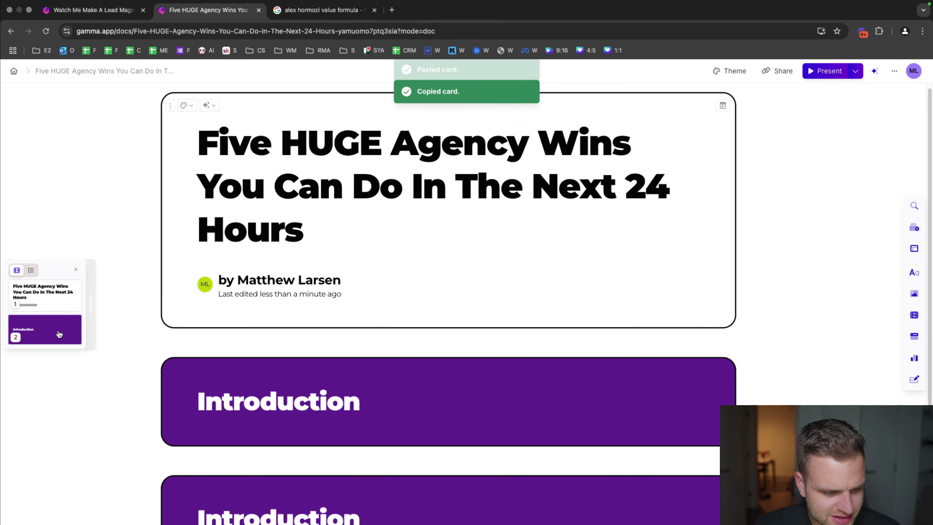
{"action": "key", "text": "super+v"}
{"action": "key", "text": "super+v"}
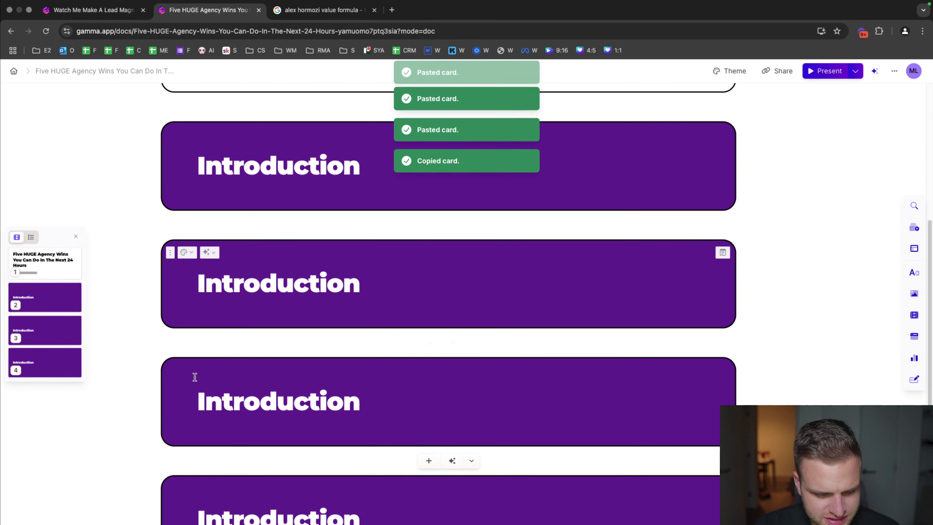
{"action": "scroll", "coordinate": [219, 381], "scroll_direction": "up", "scroll_amount": 3}
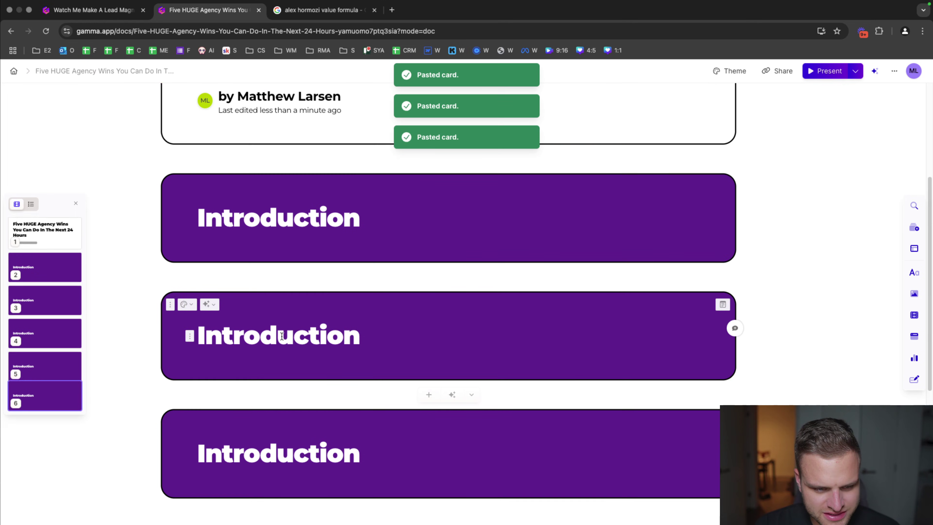
- Check the Lead Magnet Format list and change the heading of the third card to "Table Of Contents"
{"action": "left_click", "coordinate": [84, 10]}
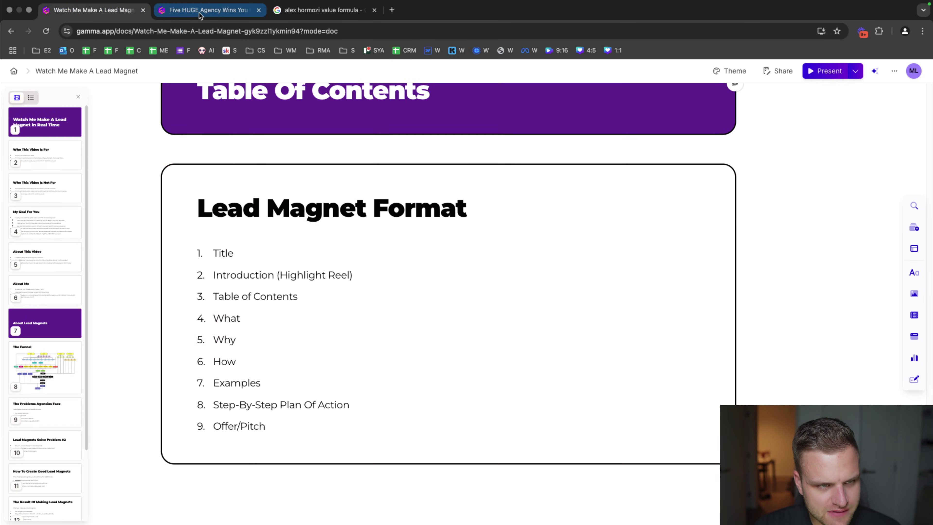
{"action": "left_click", "coordinate": [206, 10]}
{"action": "key", "text": "super+a"}
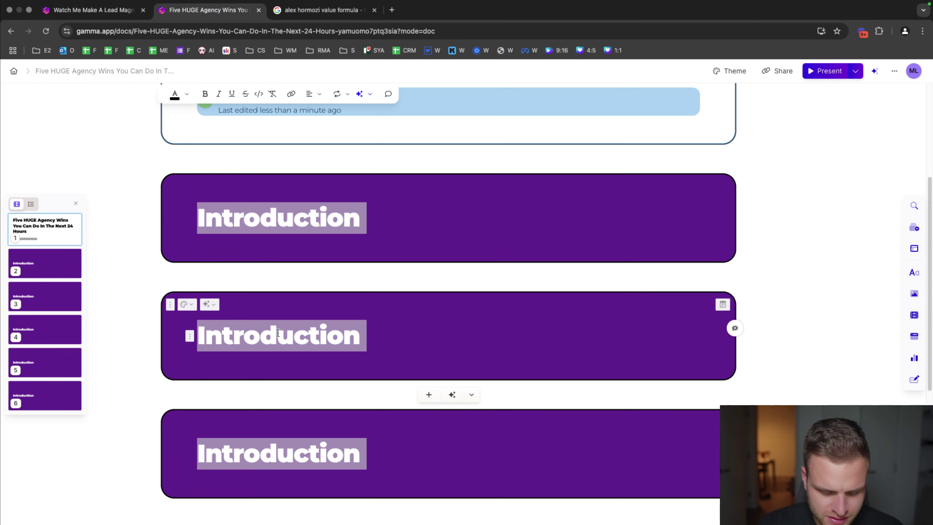
{"action": "double_click", "coordinate": [278, 332]}
{"action": "type", "text": "Table "}
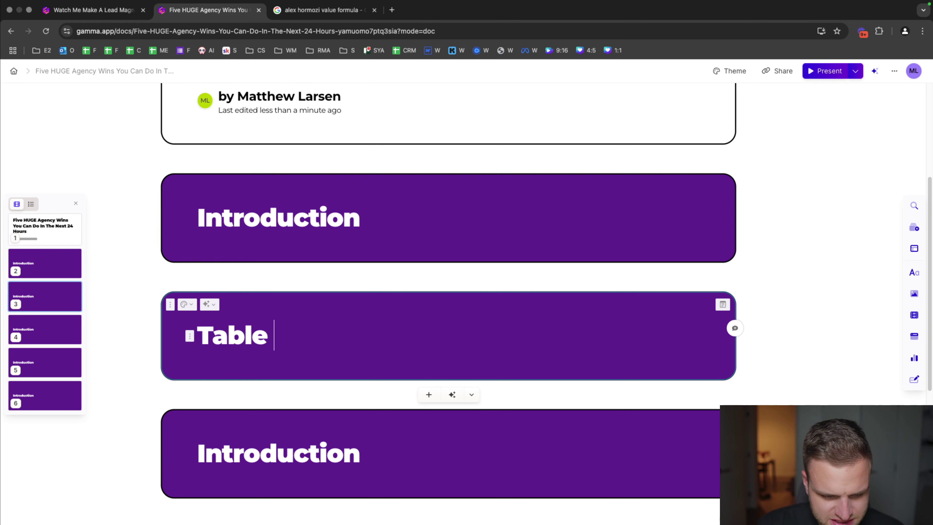
{"action": "type", "text": "Of Contents"}
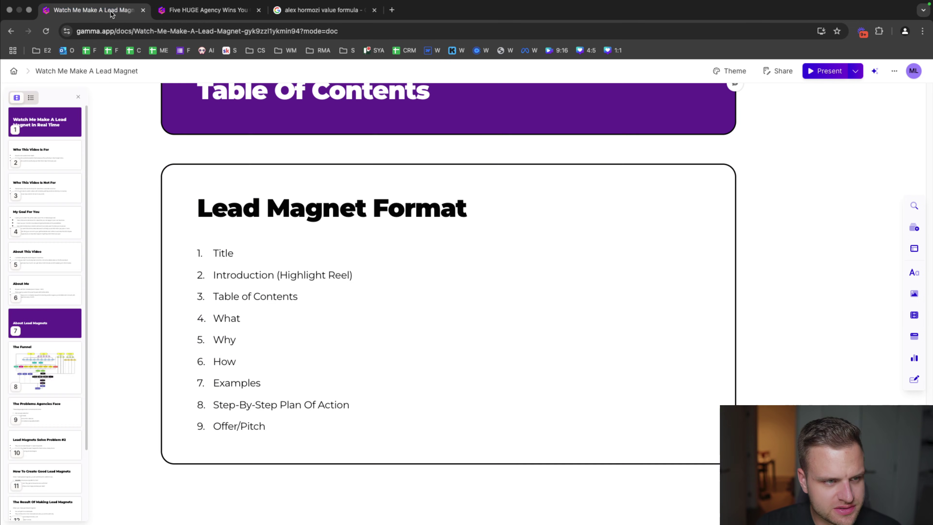
- Consult the format list again and change the fourth card's heading to "Win #1"
{"action": "left_click", "coordinate": [92, 10]}
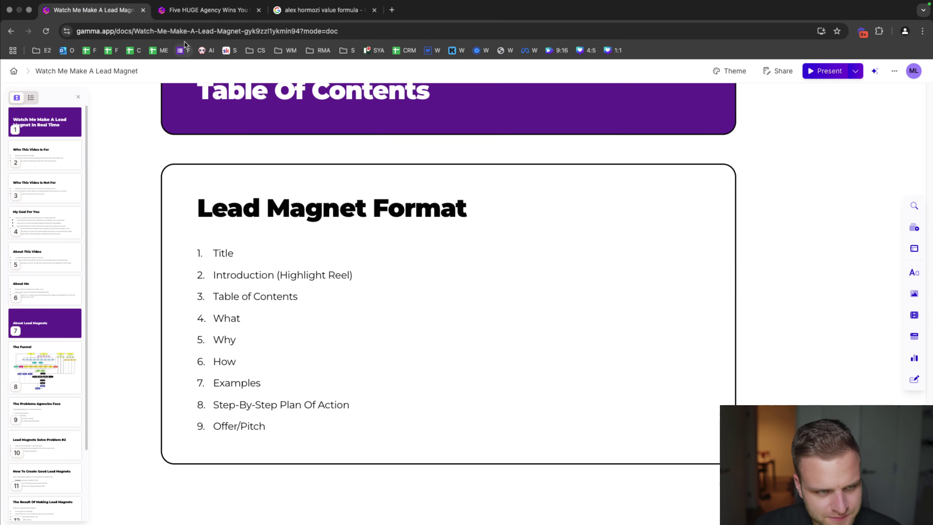
{"action": "left_click", "coordinate": [207, 10]}
{"action": "scroll", "coordinate": [344, 367], "scroll_direction": "down", "scroll_amount": 2}
{"action": "left_click_drag", "start_coordinate": [359, 381], "coordinate": [197, 380]}
{"action": "type", "text": "Win #1"}
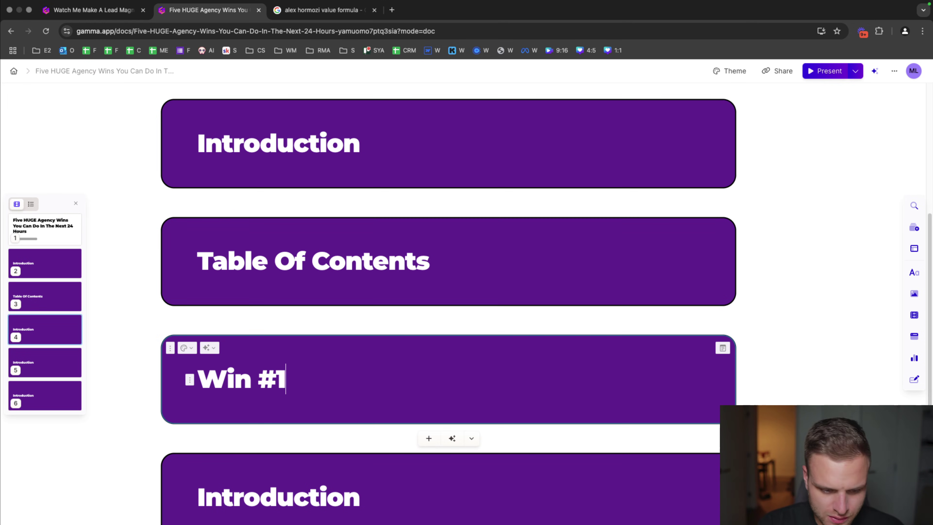
- Change the headings of the two remaining duplicate Introduction cards to "Win #2" and "Win #3"
{"action": "scroll", "coordinate": [225, 375], "scroll_direction": "down", "scroll_amount": 3}
{"action": "double_click", "coordinate": [245, 410]}
{"action": "type", "text": "Win E"}
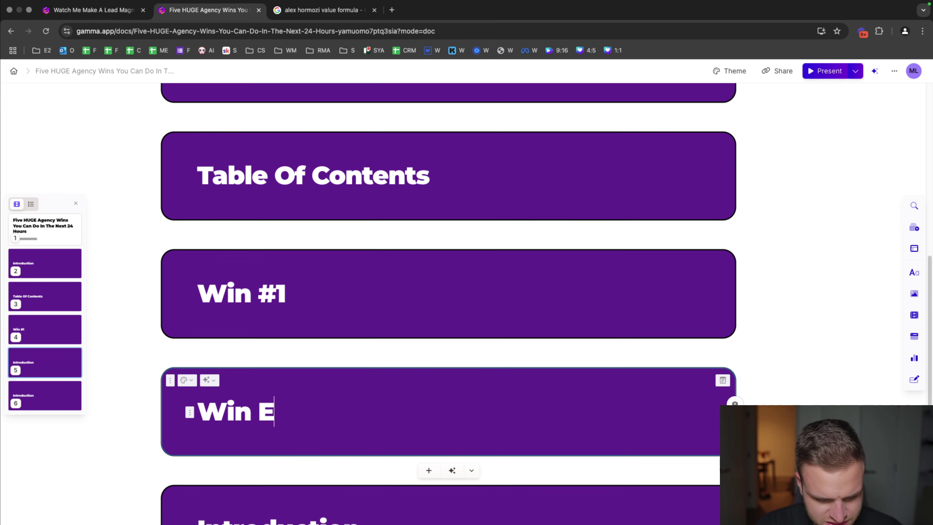
{"action": "key", "text": "BackSpace"}
{"action": "type", "text": "#3"}
{"action": "scroll", "coordinate": [255, 408], "scroll_direction": "down", "scroll_amount": 3}
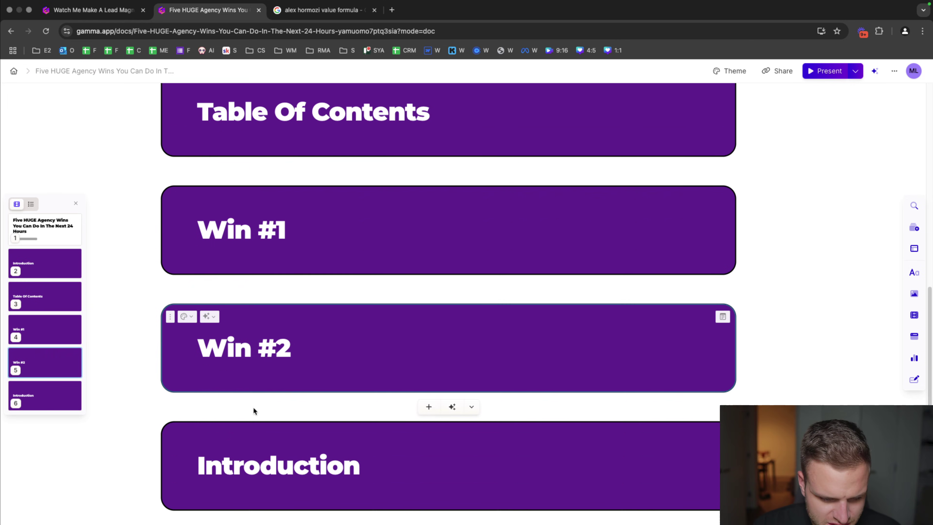
{"action": "double_click", "coordinate": [257, 419]}
{"action": "type", "text": "Win #3"}
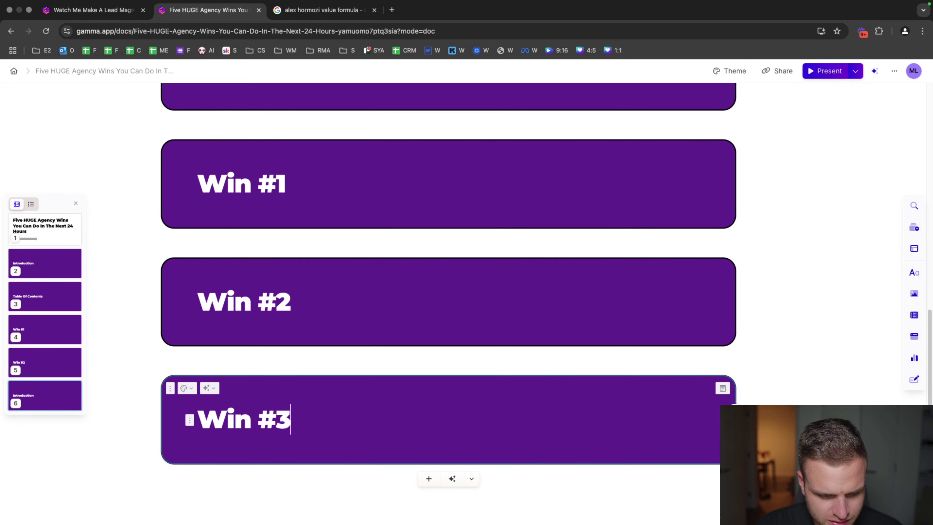
- Copy the Win #3 card and paste two duplicates after it
{"action": "left_click", "coordinate": [46, 396]}
{"action": "key", "text": "ctrl+c"}
{"action": "key", "text": "ctrl+v"}
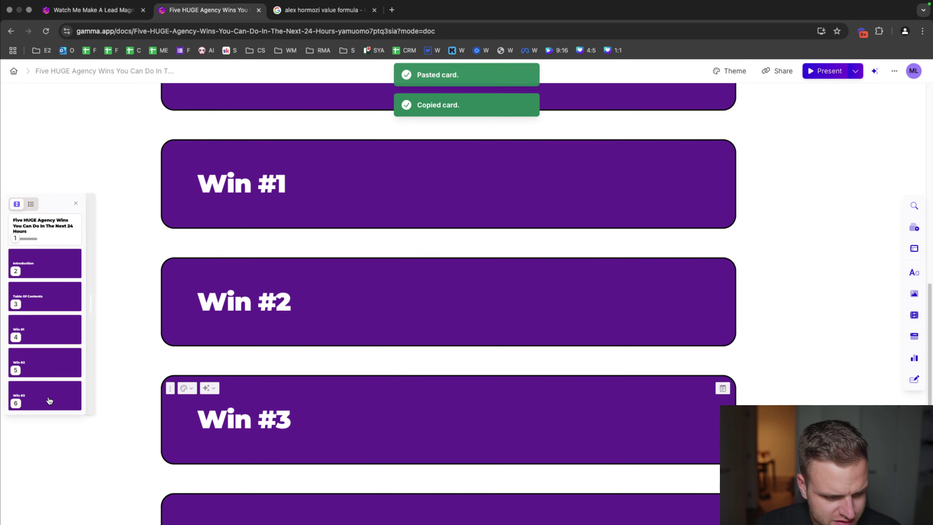
{"action": "key", "text": "ctrl+v"}
- Change the number in the first pasted Win #3 card's heading to 4
{"action": "scroll", "coordinate": [257, 414], "scroll_direction": "down", "scroll_amount": 3}
{"action": "double_click", "coordinate": [281, 304]}
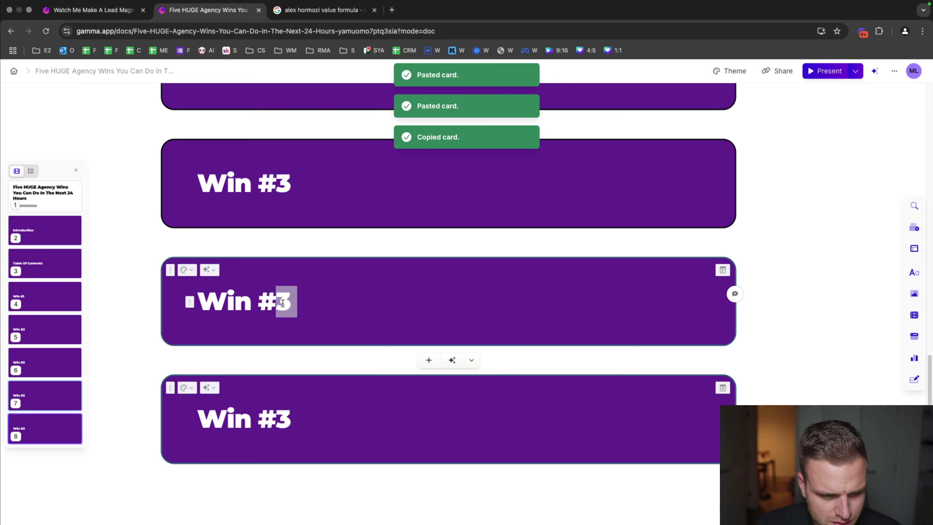
{"action": "type", "text": "4"}
{"action": "scroll", "coordinate": [293, 341], "scroll_direction": "up", "scroll_amount": 4}
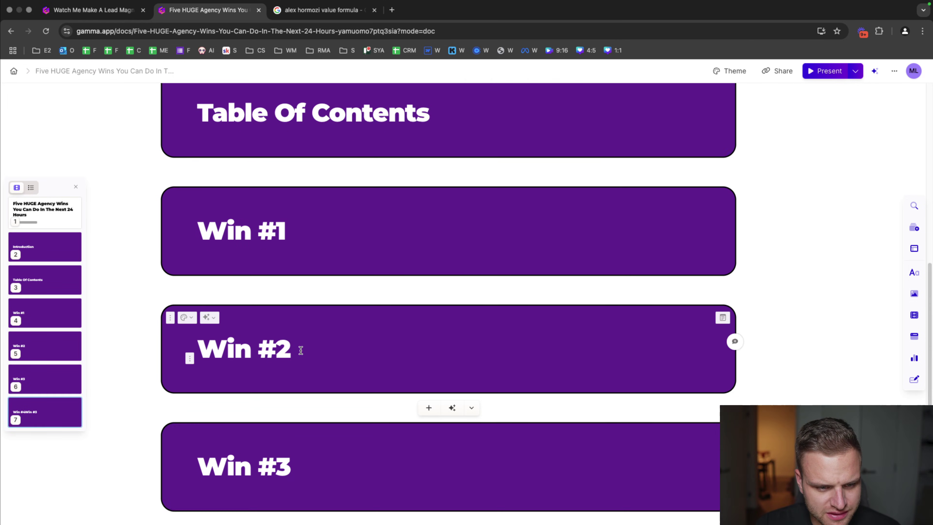
- Remove the extra "Win #3" text from the last card's heading so that it reads "Win #4"
{"action": "scroll", "coordinate": [301, 351], "scroll_direction": "down", "scroll_amount": 4}
{"action": "left_click_drag", "start_coordinate": [386, 419], "coordinate": [292, 419]}
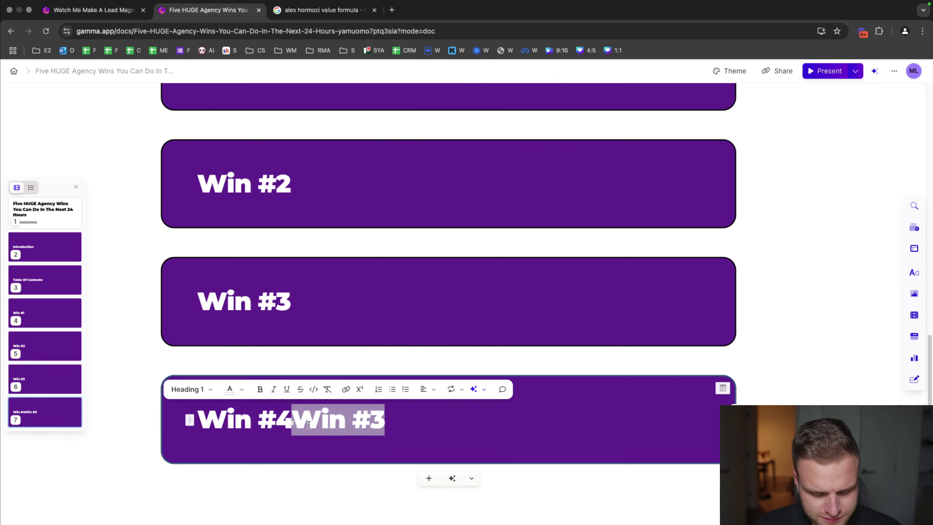
{"action": "key", "text": "BackSpace"}
- Copy the Win #4 card and paste six duplicates after it
{"action": "key", "text": "ctrl+c"}
{"action": "key", "text": "ctrl+v"}
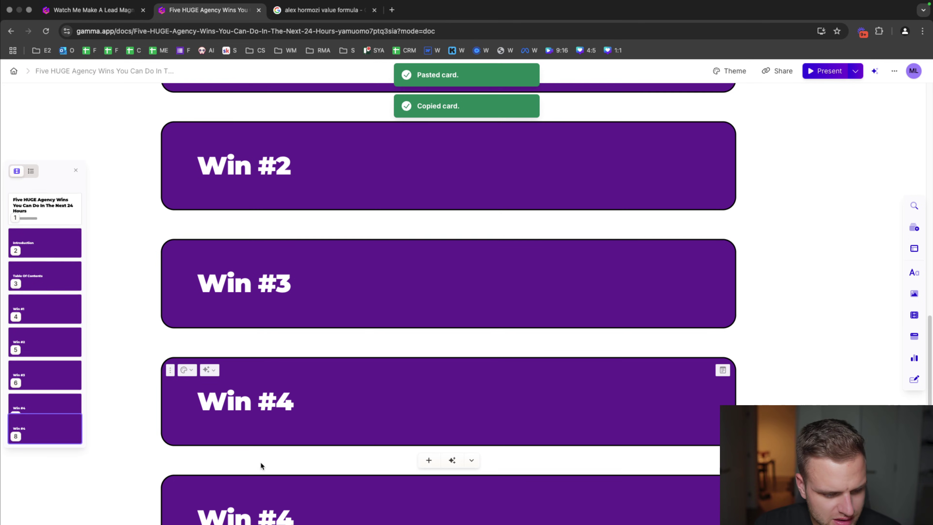
{"action": "key", "text": "ctrl+v"}
{"action": "key", "text": "ctrl+v"}
{"action": "key", "text": "ctrl+v"}
{"action": "key", "text": "ctrl+v"}
{"action": "key", "text": "ctrl+v"}
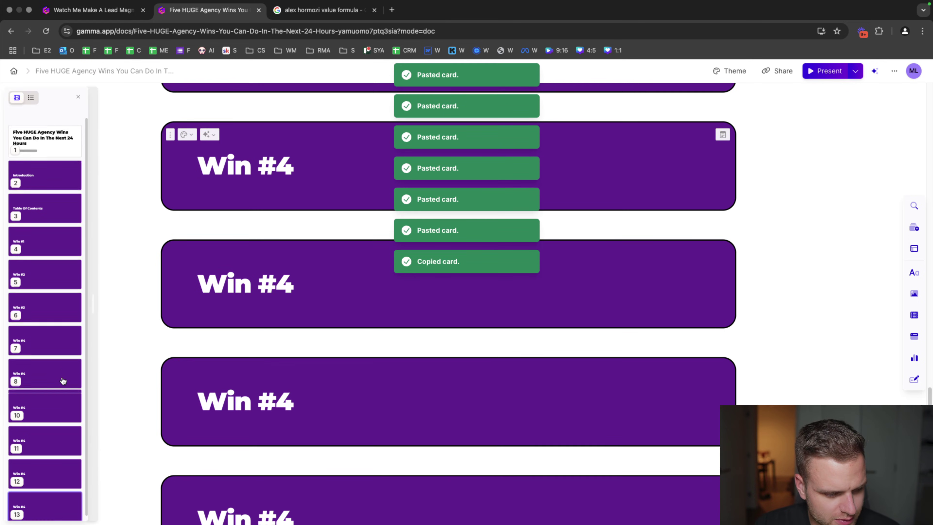
- Change the heading of the first duplicate Win #4 card to "Win #5"
{"action": "left_click", "coordinate": [57, 339]}
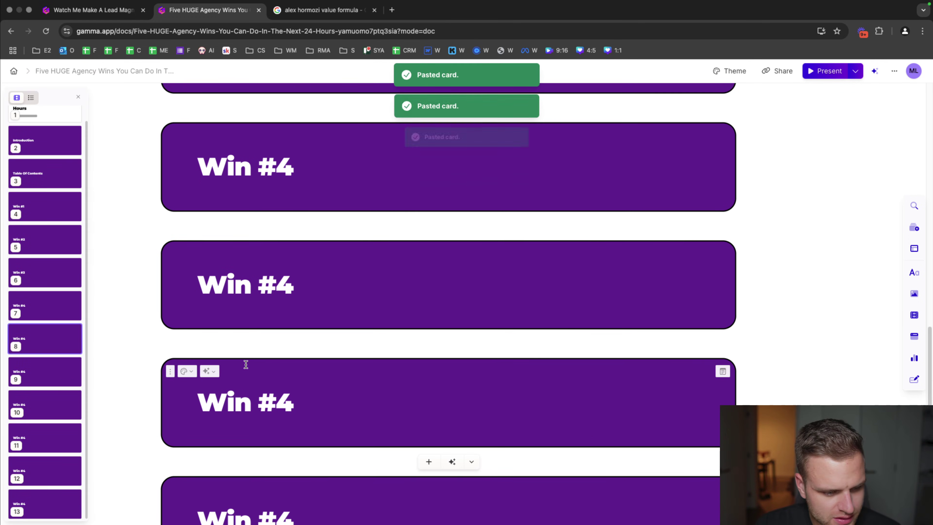
{"action": "scroll", "coordinate": [285, 278], "scroll_direction": "up", "scroll_amount": 5}
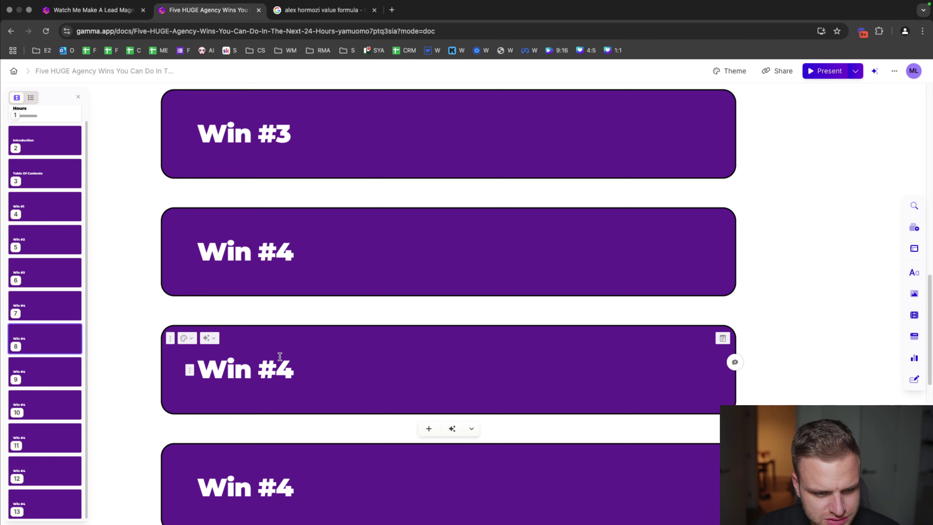
{"action": "left_click", "coordinate": [291, 366]}
{"action": "key", "text": "shift+Left"}
{"action": "type", "text": "5"}
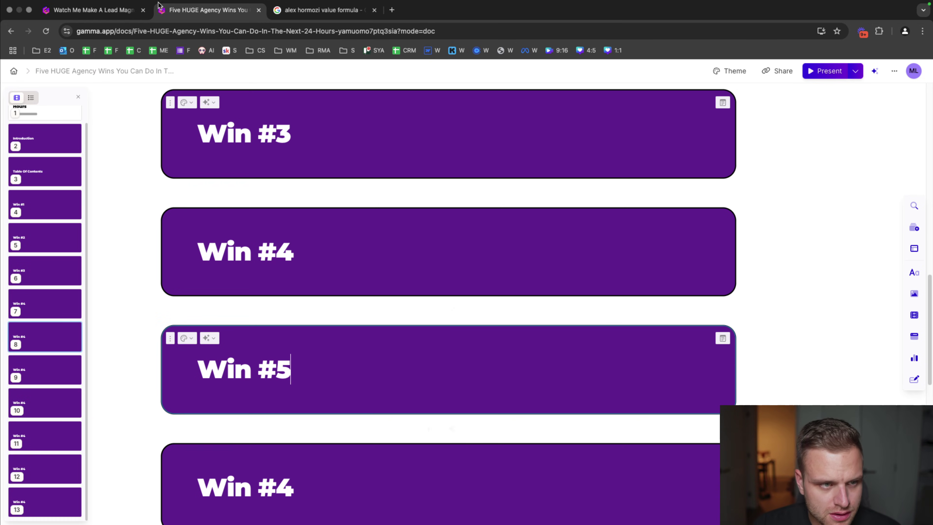
- Consult the Lead Magnet Format list and change the heading of the card after Win #5 to "Examples"
{"action": "left_click", "coordinate": [88, 19]}
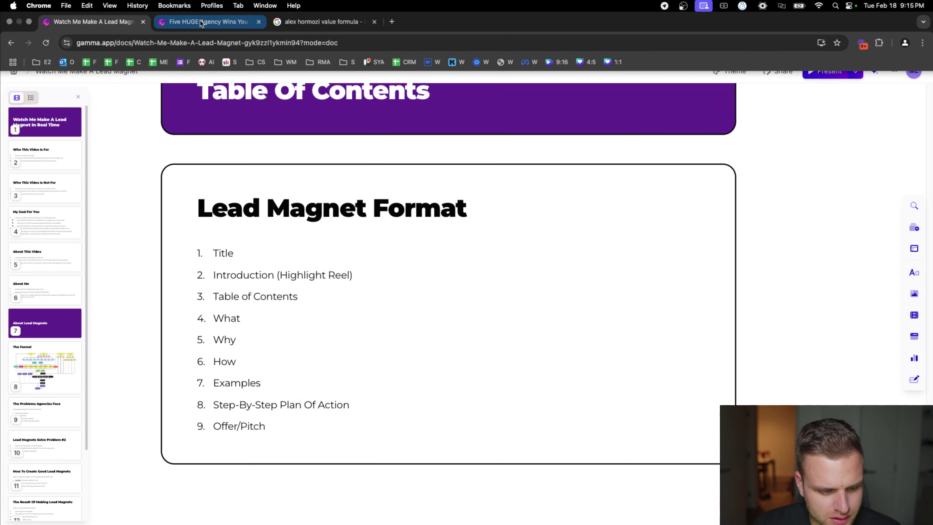
{"action": "left_click", "coordinate": [201, 23]}
{"action": "scroll", "coordinate": [289, 239], "scroll_direction": "down", "scroll_amount": 5}
{"action": "left_click_drag", "start_coordinate": [293, 310], "coordinate": [198, 312]}
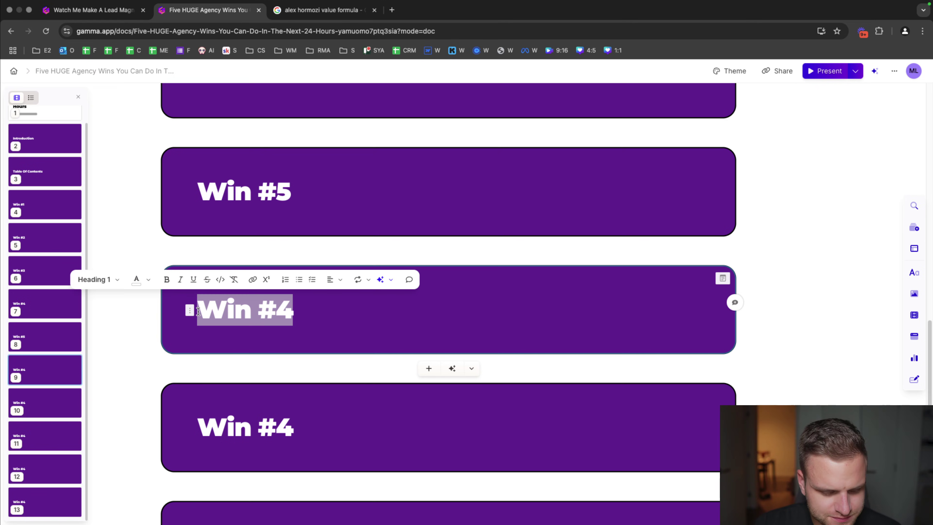
{"action": "type", "text": "Examples"}
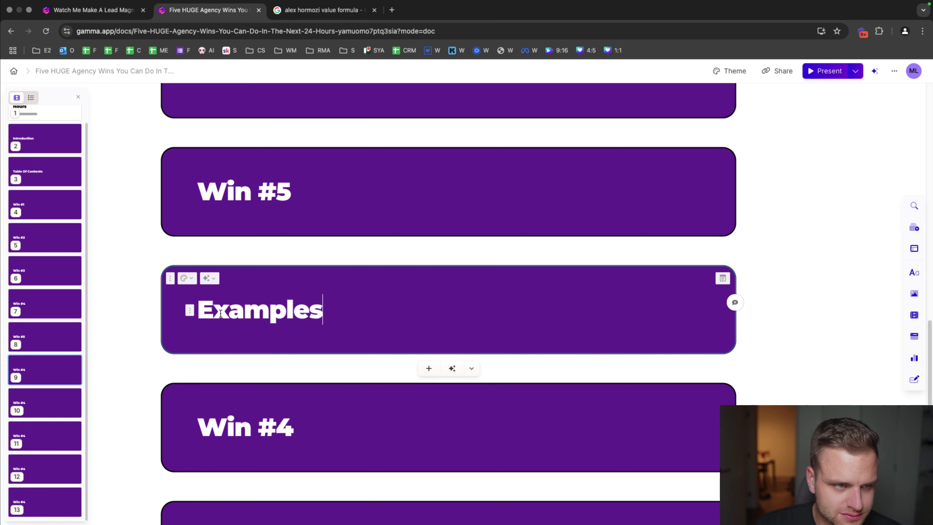
- Check the format list again and change the heading of the card after Examples to "Plan Of Action"
{"action": "left_click", "coordinate": [96, 20]}
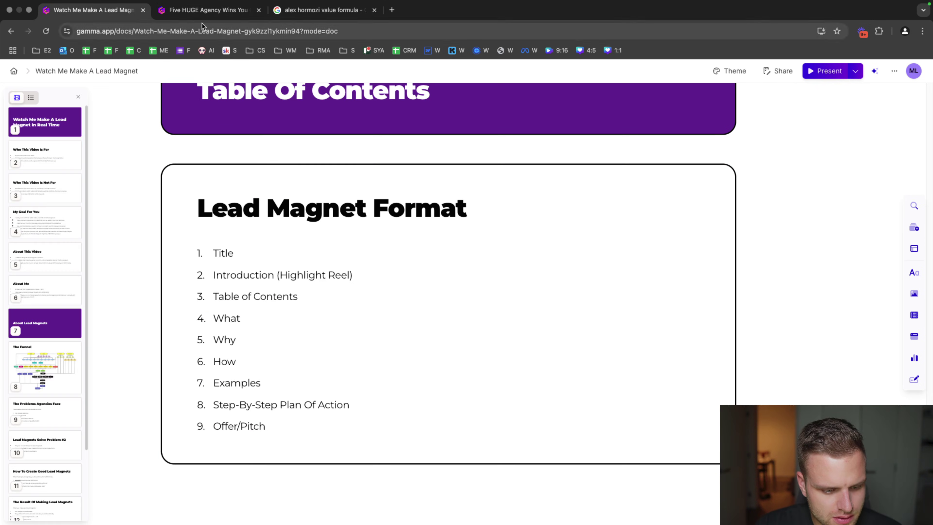
{"action": "left_click", "coordinate": [232, 16]}
{"action": "left_click_drag", "start_coordinate": [293, 427], "coordinate": [199, 428]}
{"action": "type", "text": "P"}
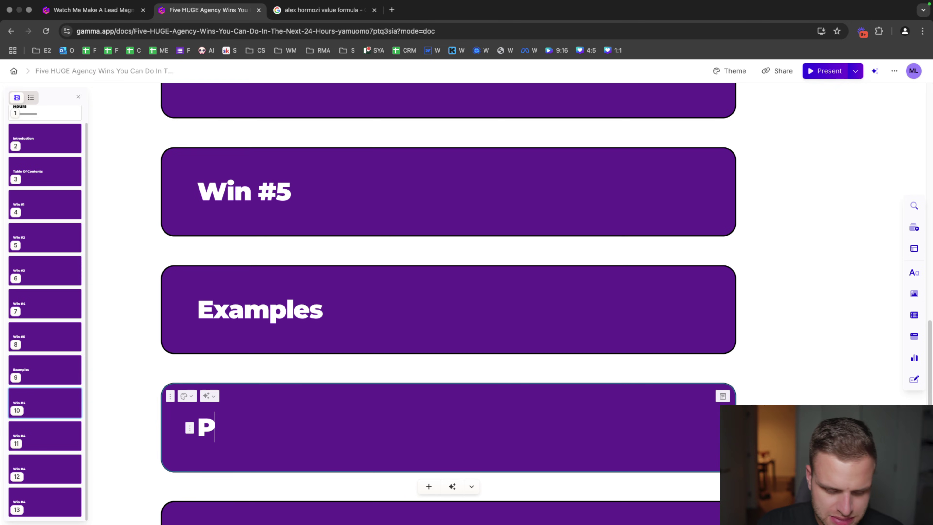
{"action": "type", "text": "lan Of Action"}
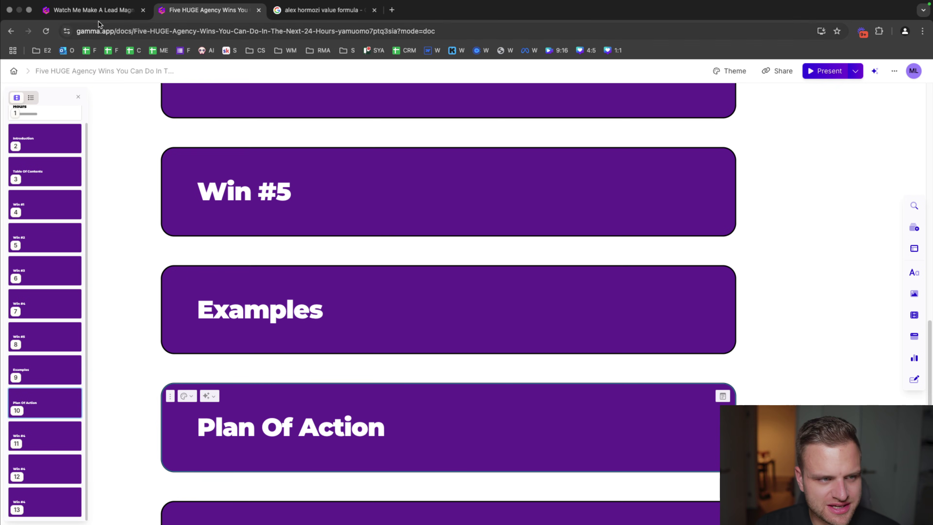
- Review the remaining format list items and change the heading of the card after Plan Of Action to "Offer/Pitch"
{"action": "left_click", "coordinate": [96, 11]}
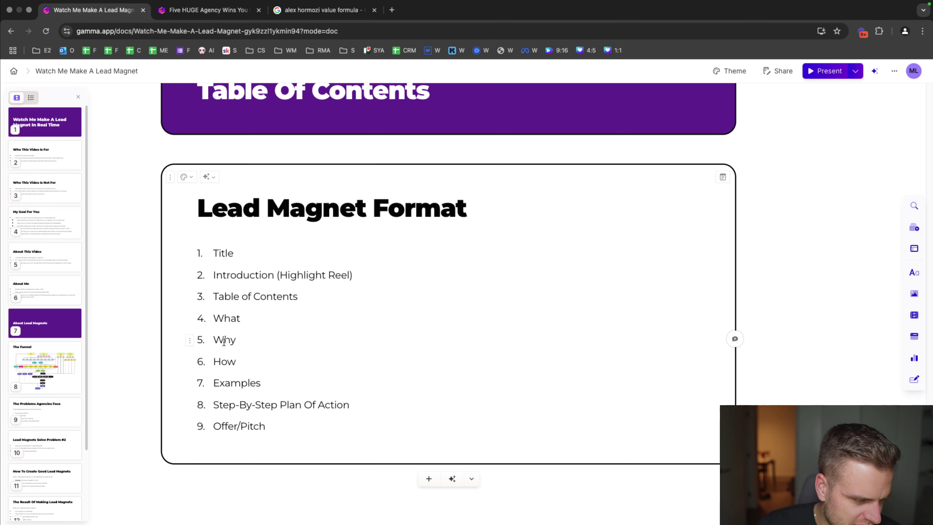
{"action": "double_click", "coordinate": [224, 361]}
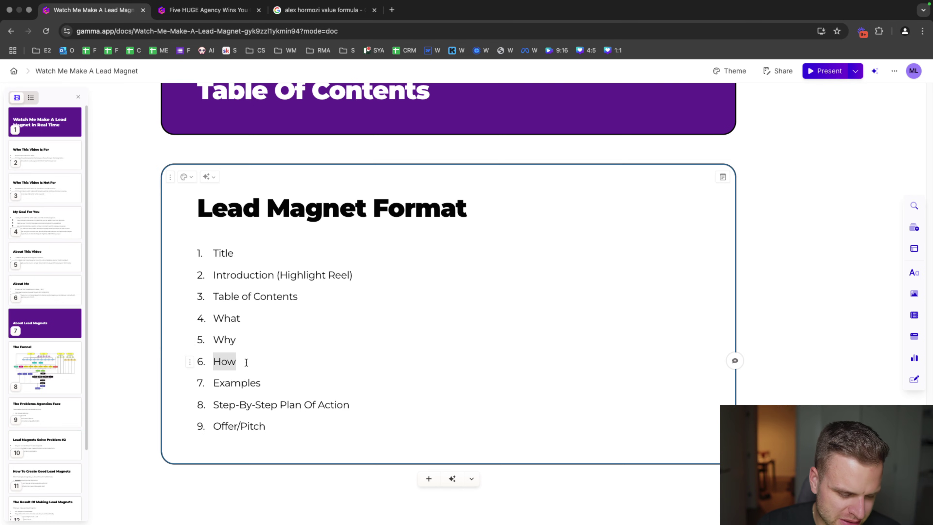
{"action": "left_click", "coordinate": [246, 363]}
{"action": "left_click_drag", "start_coordinate": [247, 362], "coordinate": [218, 362]}
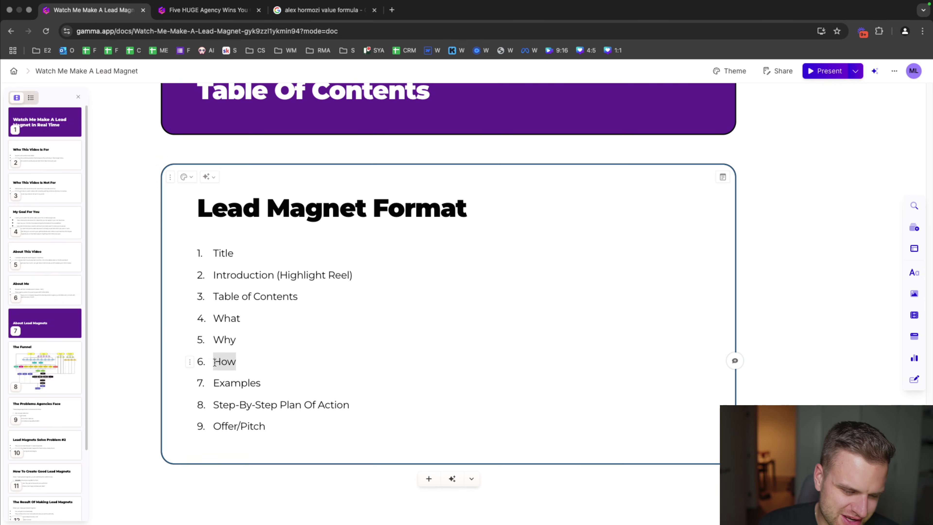
{"action": "left_click", "coordinate": [213, 10]}
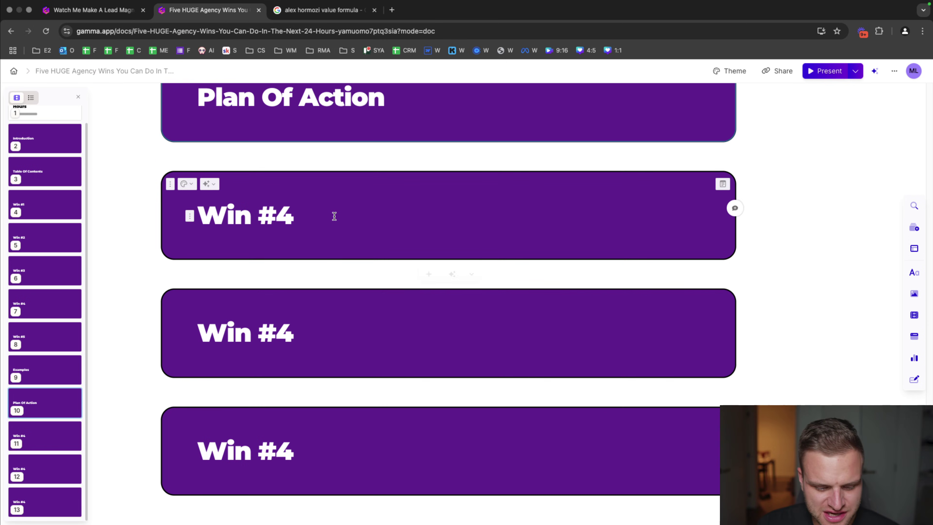
{"action": "left_click", "coordinate": [311, 225]}
{"action": "triple_click", "coordinate": [310, 225]}
{"action": "type", "text": "Off"}
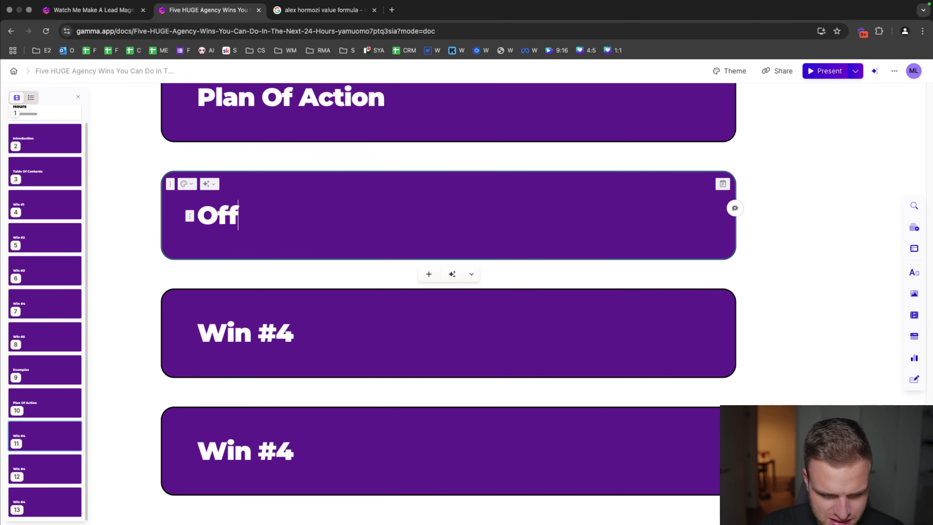
{"action": "type", "text": "er/Pitch"}
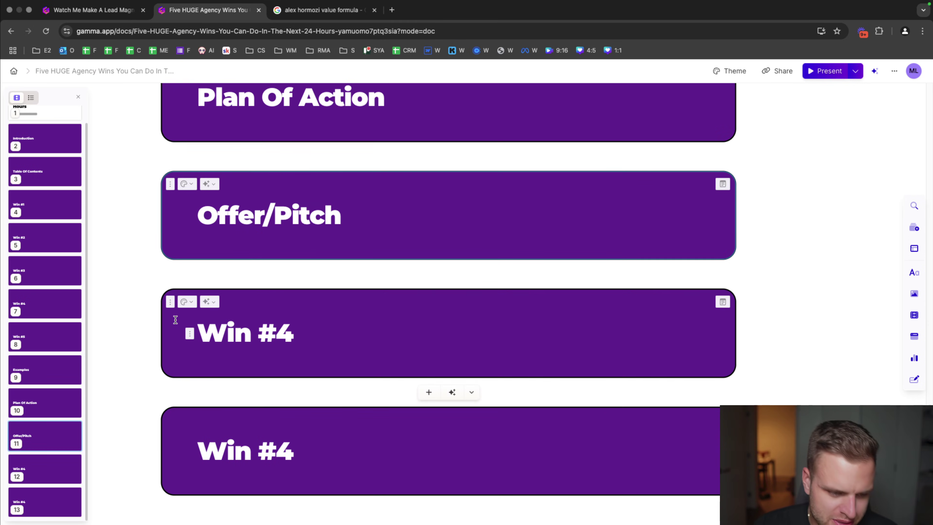
- Delete the two leftover duplicate Win #4 cards after the Offer/Pitch card
{"action": "left_click", "coordinate": [170, 301]}
{"action": "left_click", "coordinate": [207, 275]}
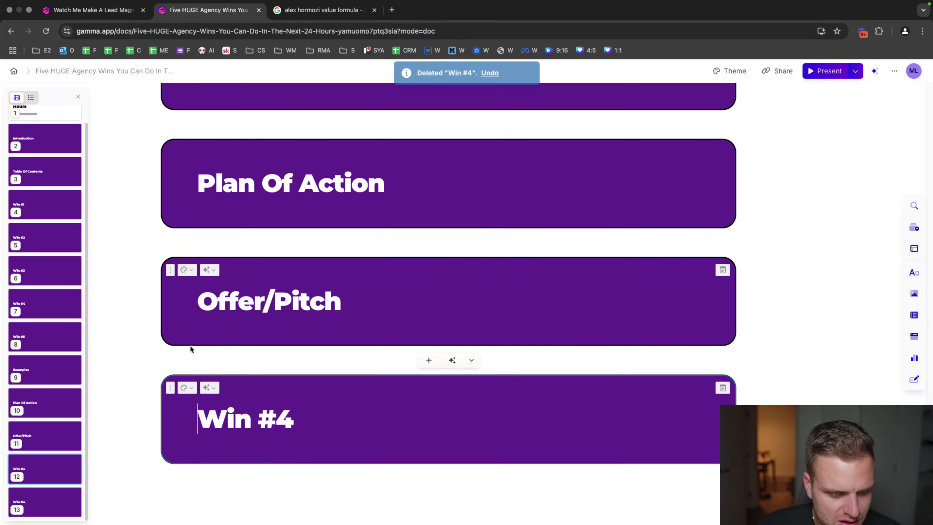
{"action": "left_click", "coordinate": [171, 387]}
{"action": "left_click", "coordinate": [207, 364]}
- Add three blank cards between the Introduction and Table Of Contents cards
{"action": "scroll", "coordinate": [258, 374], "scroll_direction": "up", "scroll_amount": 20}
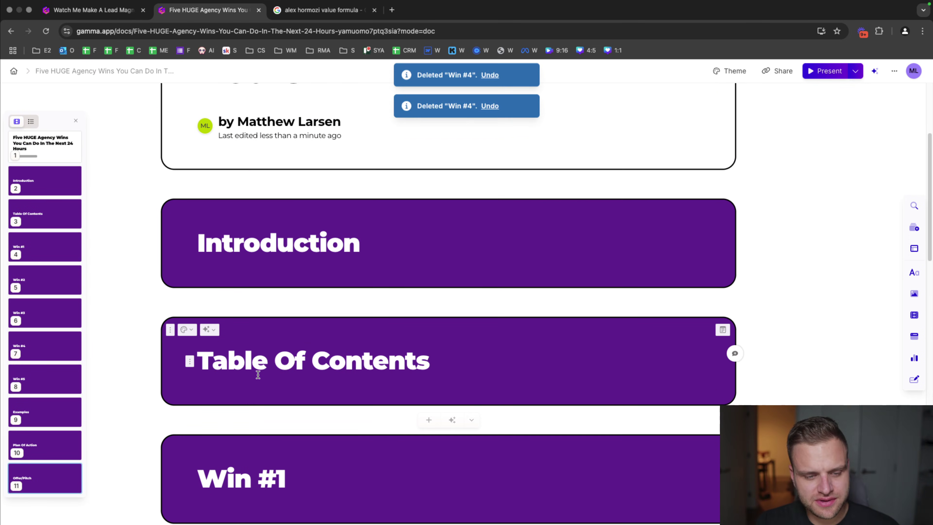
{"action": "scroll", "coordinate": [272, 323], "scroll_direction": "up", "scroll_amount": 5}
{"action": "left_click", "coordinate": [306, 305]}
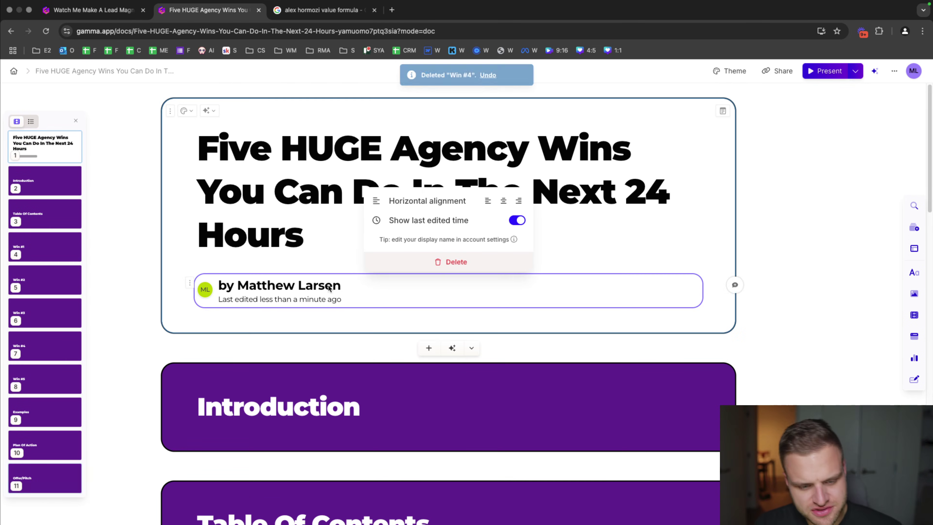
{"action": "scroll", "coordinate": [437, 254], "scroll_direction": "down", "scroll_amount": 5}
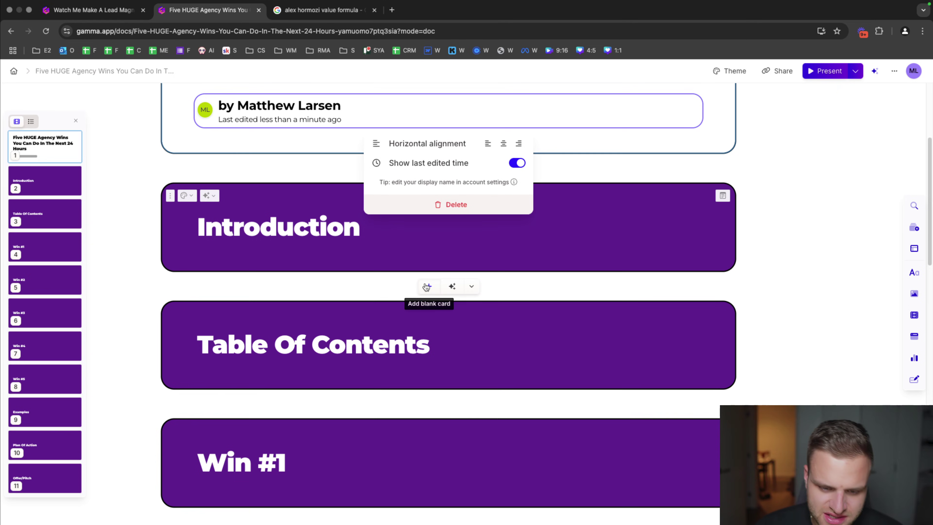
{"action": "left_click", "coordinate": [429, 286]}
{"action": "left_click", "coordinate": [429, 286]}
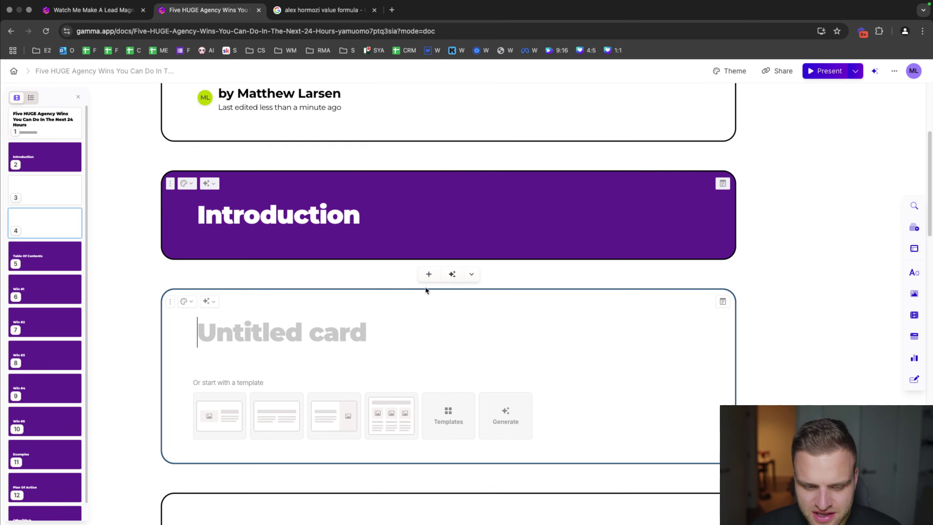
{"action": "left_click", "coordinate": [429, 272]}
{"action": "scroll", "coordinate": [428, 274], "scroll_direction": "down", "scroll_amount": 8}
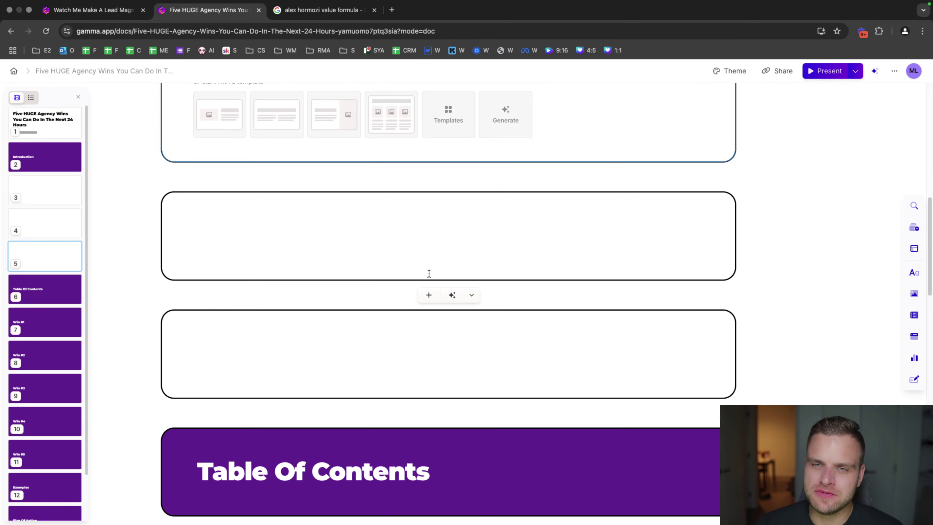
- Add two blank cards between the Table Of Contents and Win #1 cards
{"action": "scroll", "coordinate": [433, 276], "scroll_direction": "down", "scroll_amount": 4}
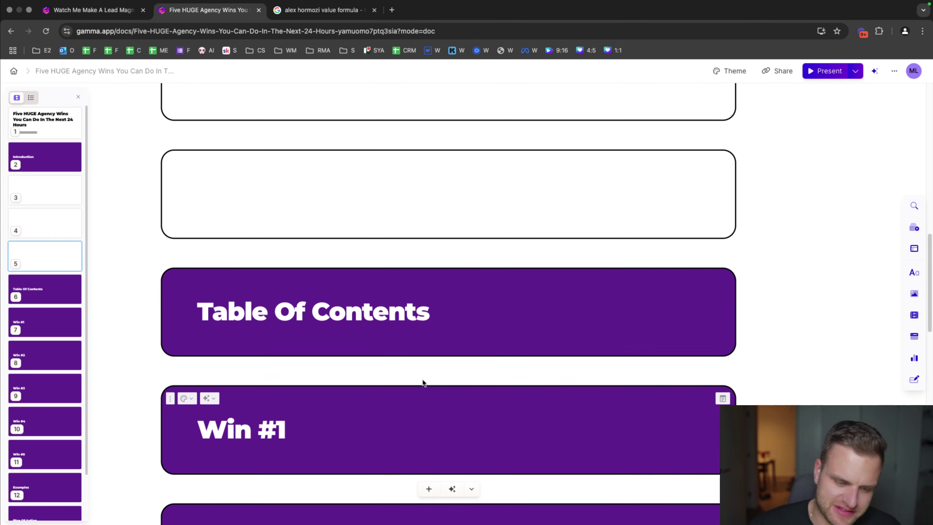
{"action": "left_click", "coordinate": [427, 371]}
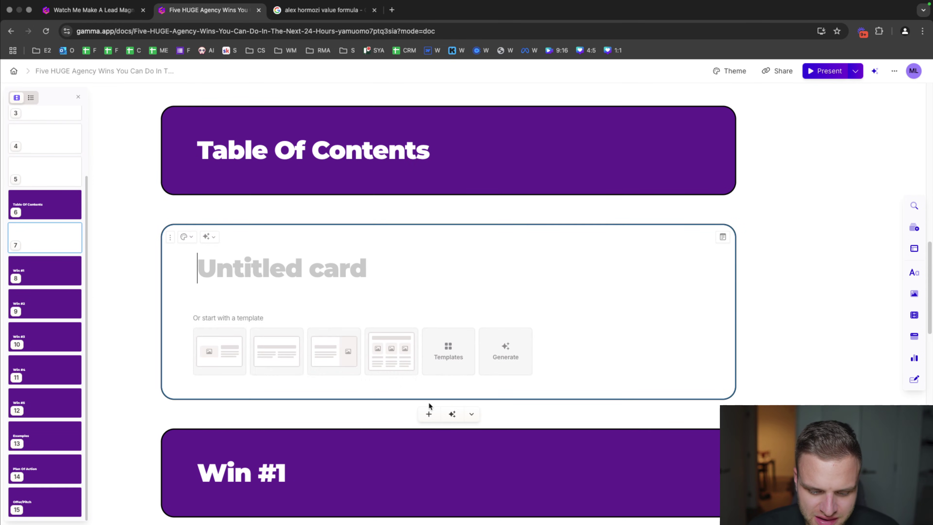
{"action": "left_click", "coordinate": [428, 413]}
- Title the first blank card after the purple Table Of Contents card "Table of Contents" and start a bulleted list with "Introduction"
{"action": "key", "text": "Up"}
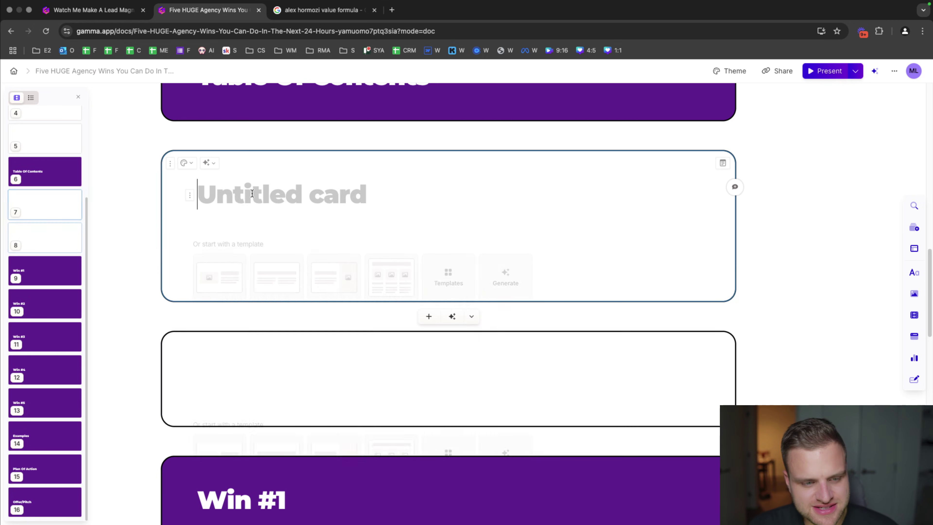
{"action": "type", "text": "Table of Contents"}
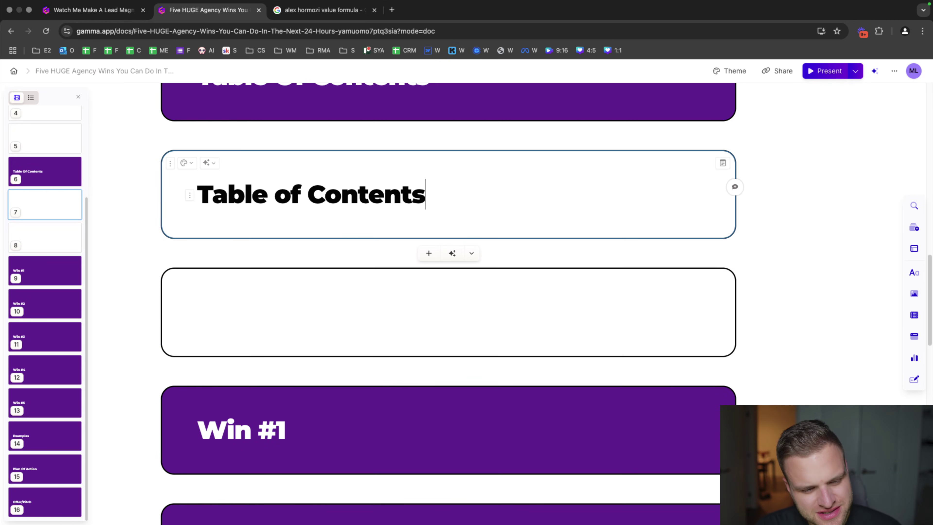
{"action": "key", "text": "Return"}
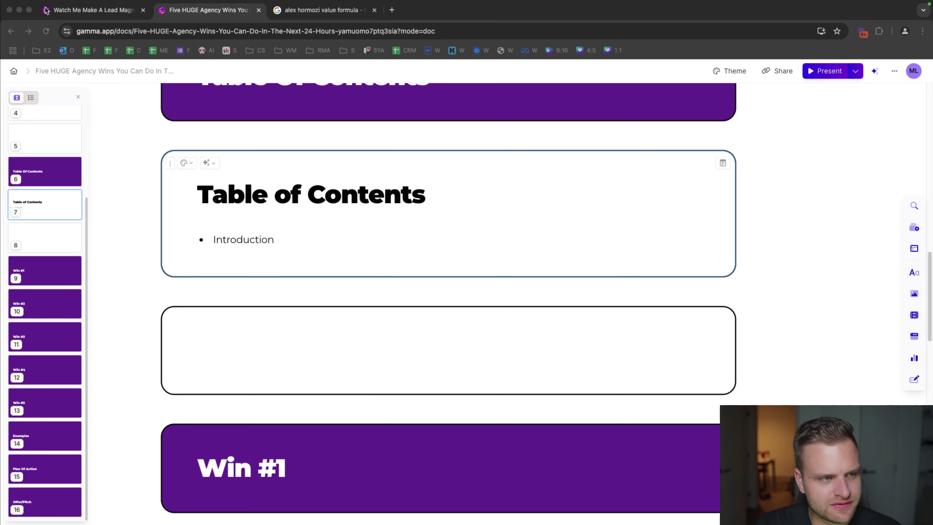
- Check the Lead Magnet Format list and add a "Table of Contents" bullet below Introduction in the lead magnet's contents list
{"action": "left_click", "coordinate": [61, 10]}
{"action": "left_click", "coordinate": [256, 407]}
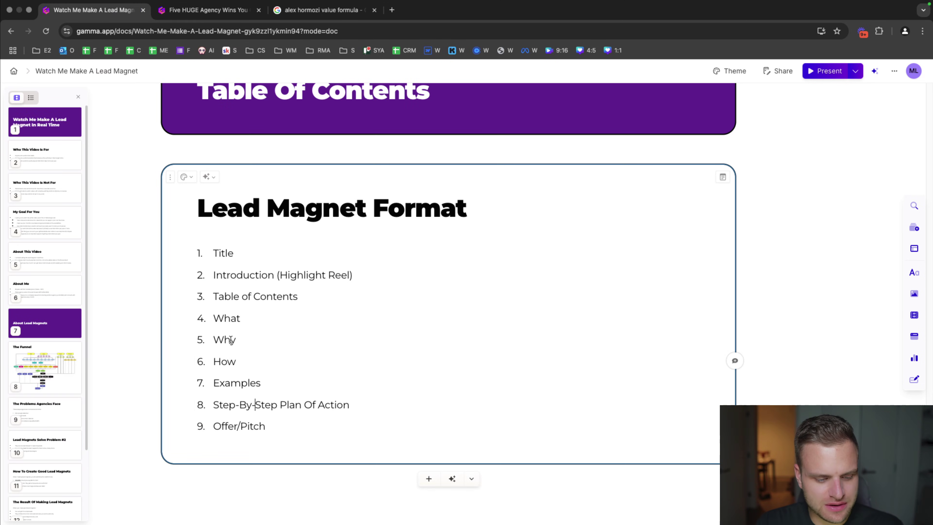
{"action": "left_click", "coordinate": [211, 13]}
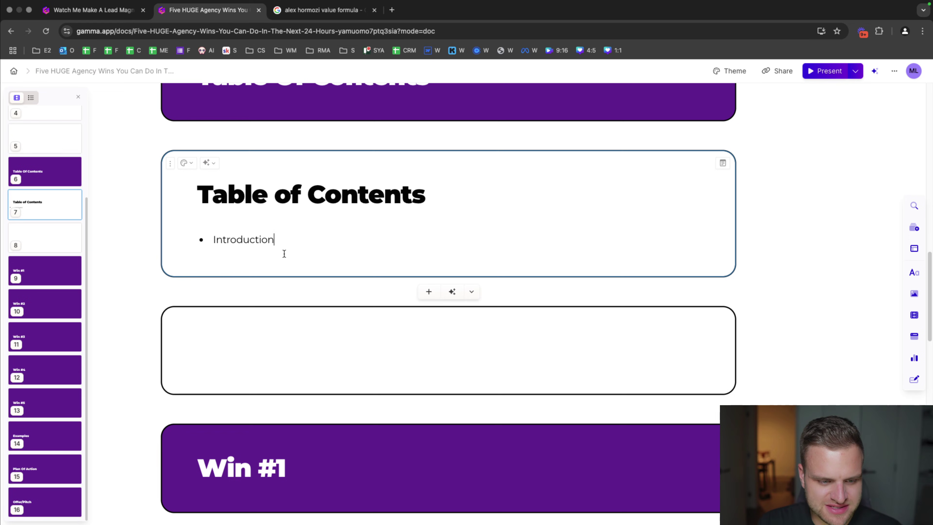
{"action": "key", "text": "Return"}
{"action": "type", "text": "Table of Conte"}
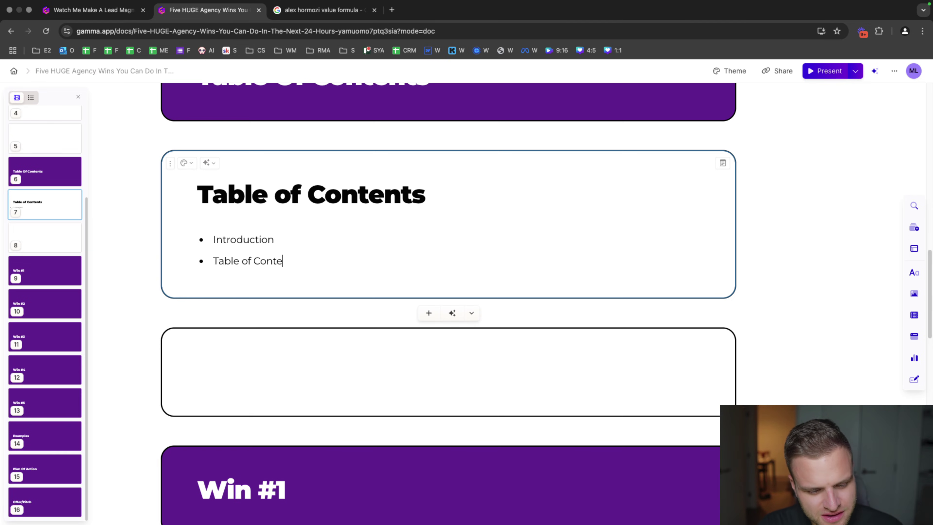
{"action": "type", "text": "nts"}
- Add the bullets "Win #1", "Win #2", "Win #3" and "Win #4" to the contents list
{"action": "key", "text": "Return"}
{"action": "type", "text": "Win #1"}
{"action": "key", "text": "Return"}
{"action": "type", "text": "Wi"}
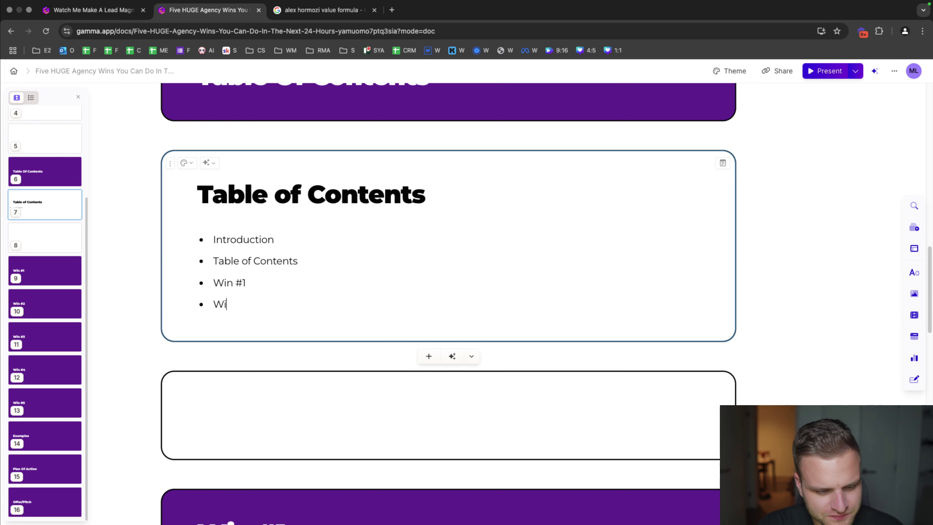
{"action": "type", "text": "n #2"}
{"action": "key", "text": "Return"}
{"action": "type", "text": "Win #"}
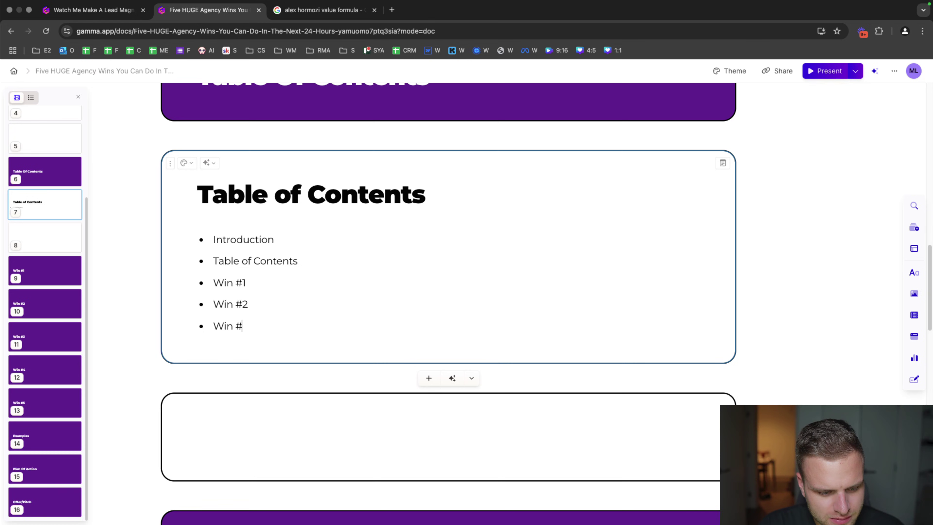
{"action": "type", "text": "3"}
{"action": "key", "text": "Return"}
{"action": "key", "text": "Return"}
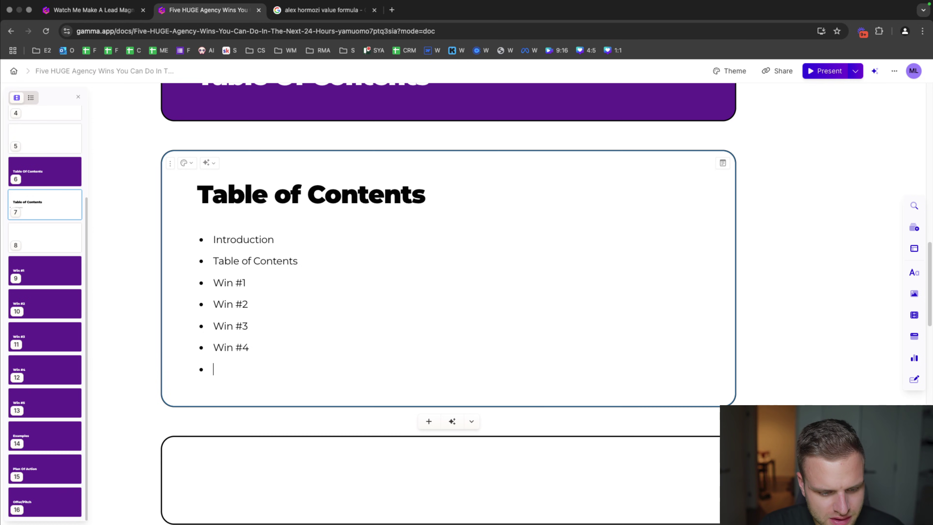
- Add the bullets "Win #5", "Examples", "Summary" and "How I Can Help You" to the end of the contents list
{"action": "type", "text": "Win #5"}
{"action": "key", "text": "Return"}
{"action": "type", "text": "Exa"}
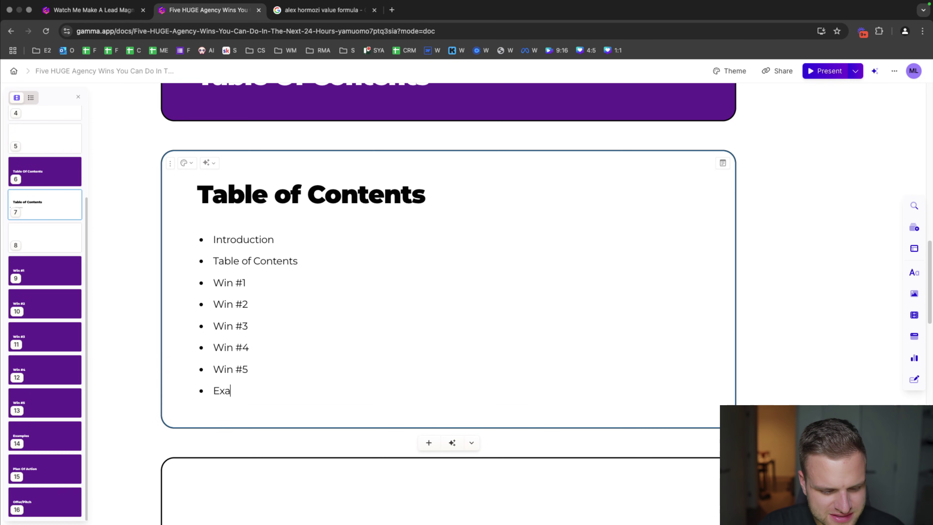
{"action": "type", "text": "mples"}
{"action": "key", "text": "Return"}
{"action": "type", "text": "Summary"}
{"action": "key", "text": "Return"}
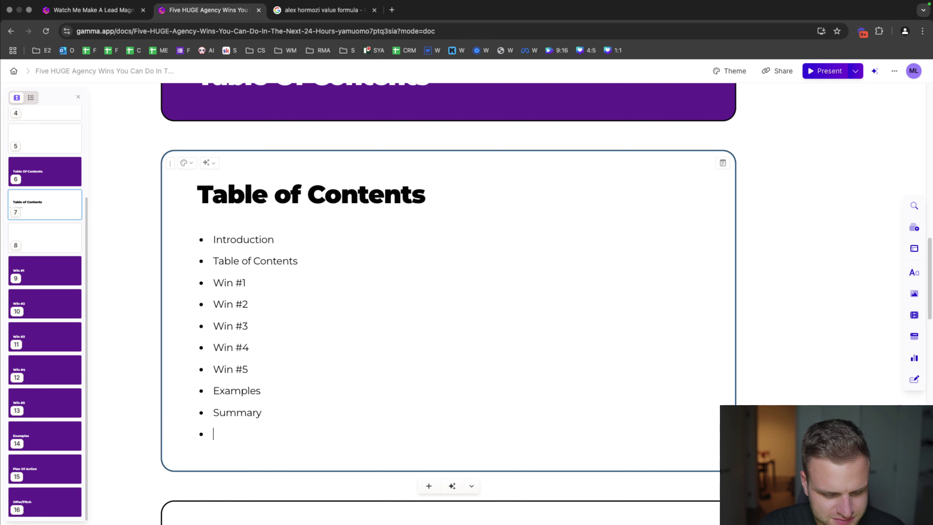
{"action": "type", "text": "How I Can "}
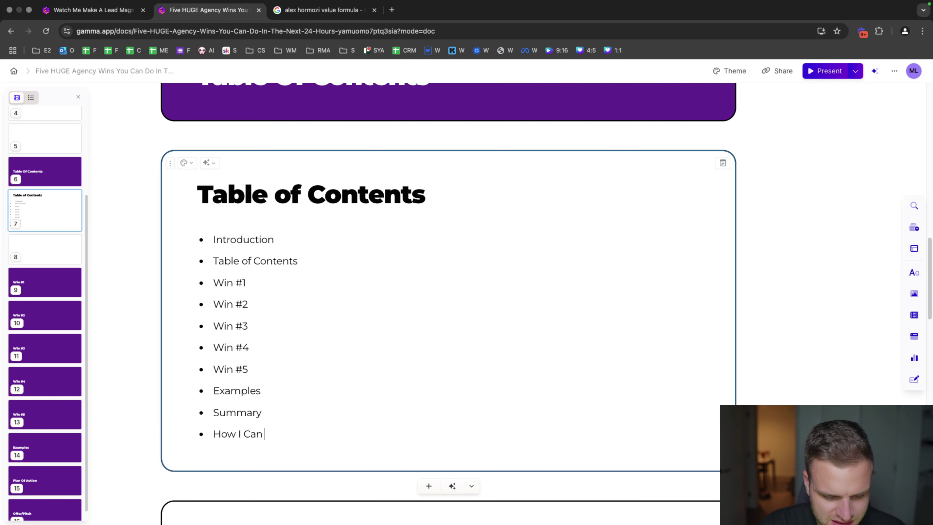
{"action": "type", "text": "Help You"}
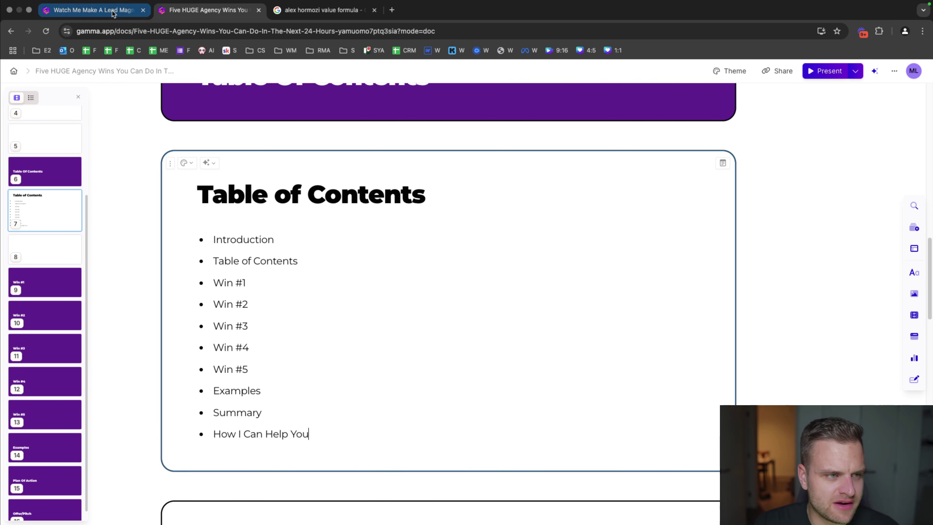
- Check the Lead Magnet Format list and extend the Win #1 contents bullet with ": Timer + Work Form + Accountability System"
{"action": "left_click", "coordinate": [94, 10]}
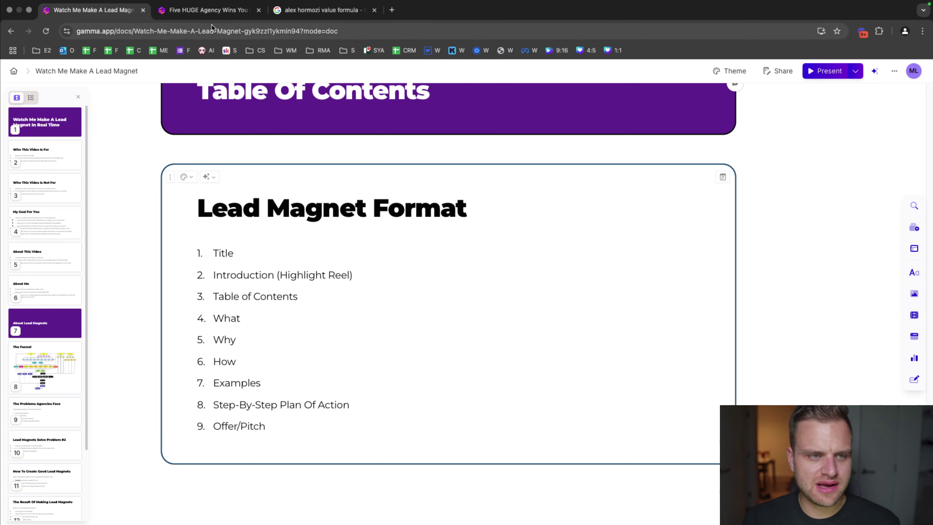
{"action": "left_click", "coordinate": [214, 11]}
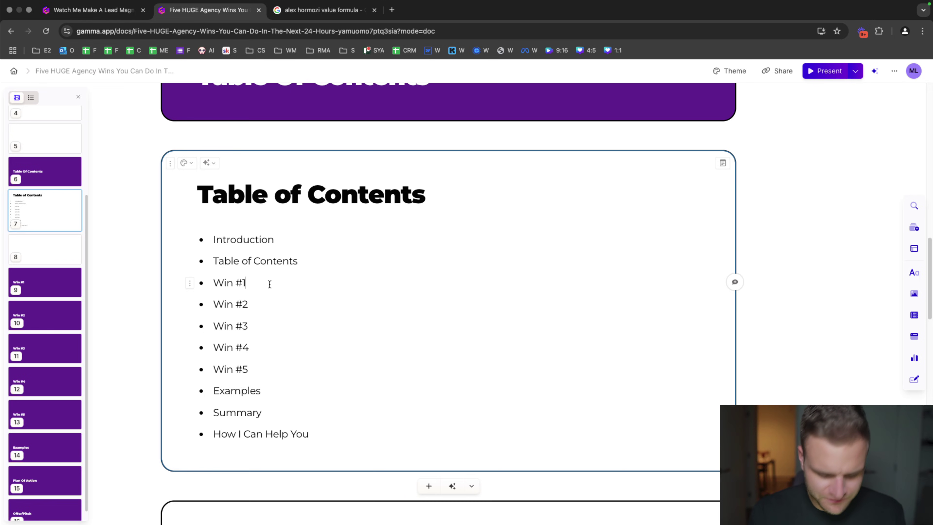
{"action": "type", "text": ": Work FO"}
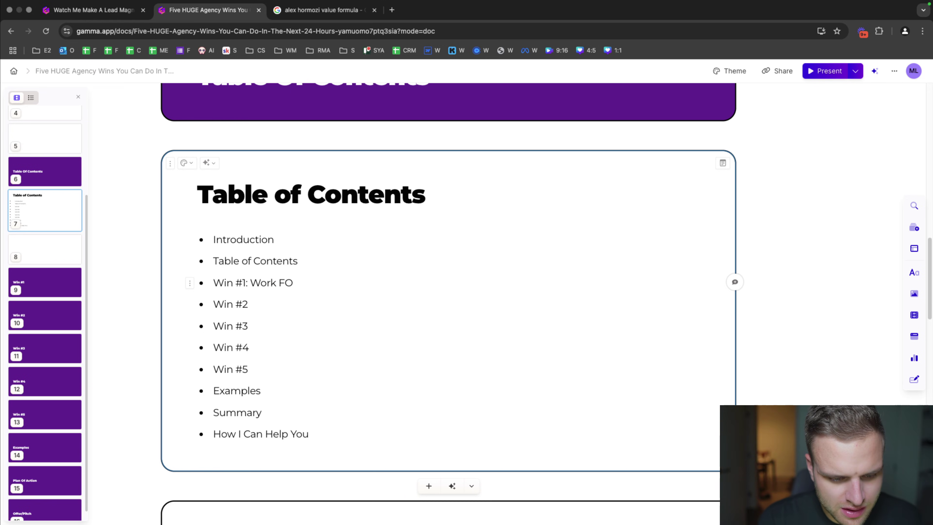
{"action": "type", "text": "rm Timer +"}
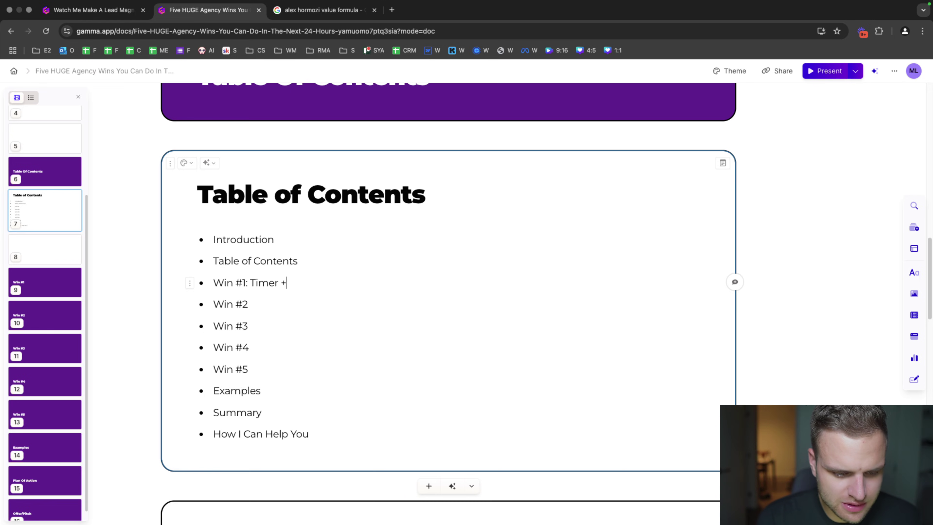
{"action": "type", "text": " Work+ A"}
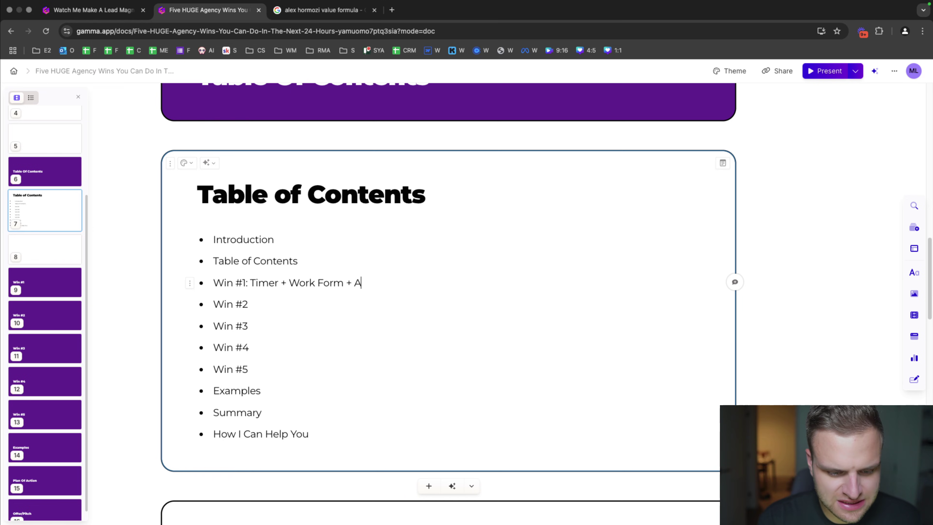
{"action": "type", "text": "ccountability System"}
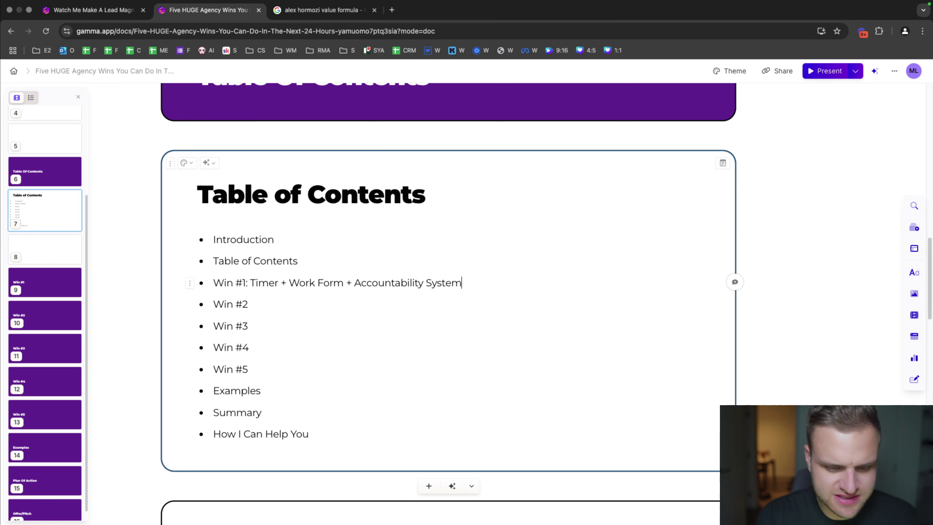
- Complete the next two contents bullets as "Win #2: Operations Spreadsheet" and "Win #3: Metric Tracking Spreadsheet"
{"action": "left_click", "coordinate": [271, 311]}
{"action": "type", "text": ": O"}
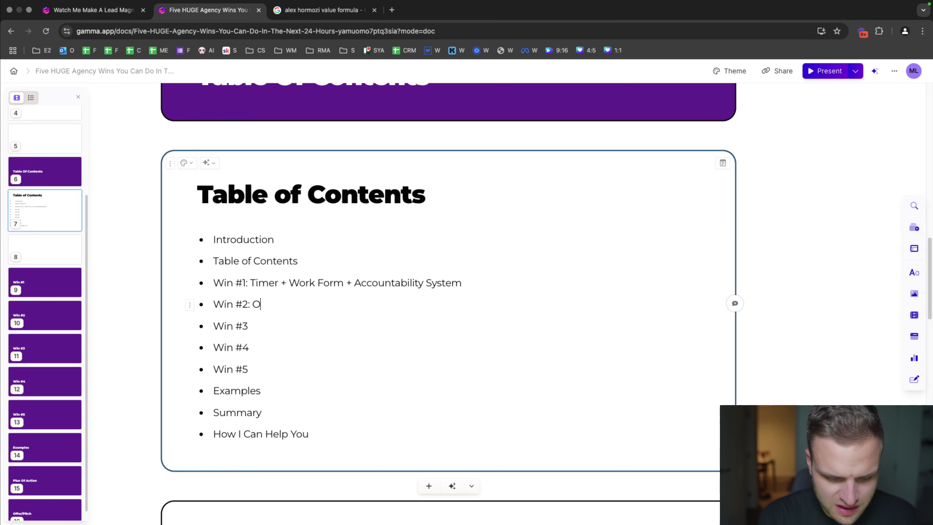
{"action": "type", "text": "perations Spreasd"}
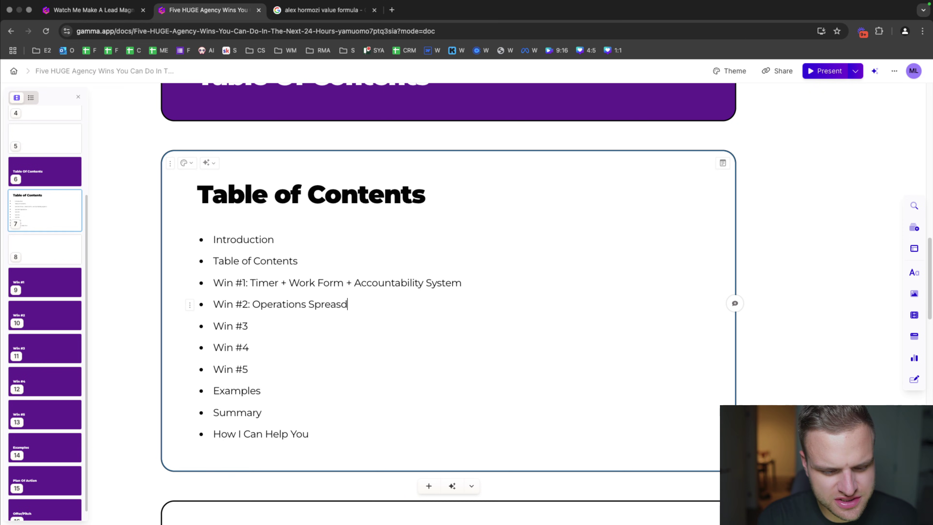
{"action": "type", "text": "sheet"}
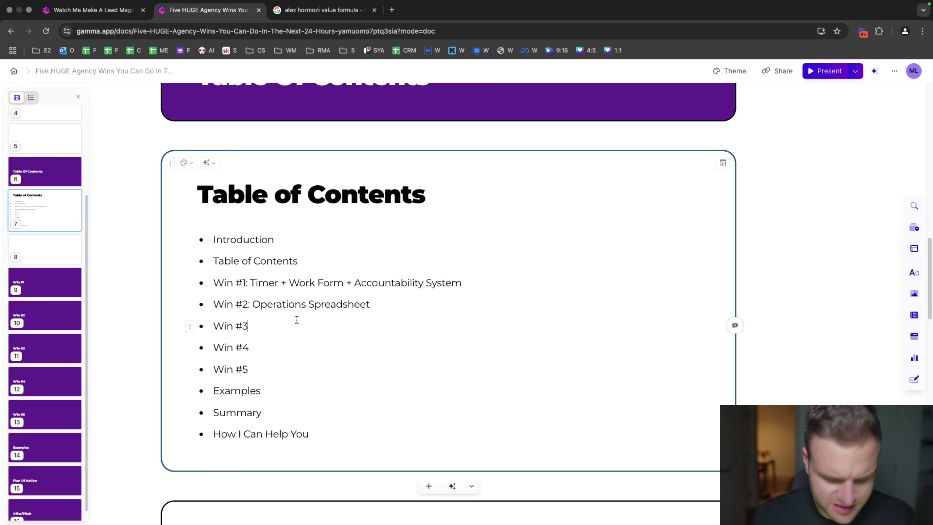
{"action": "type", "text": " Metric Tracking Spreadsheet"}
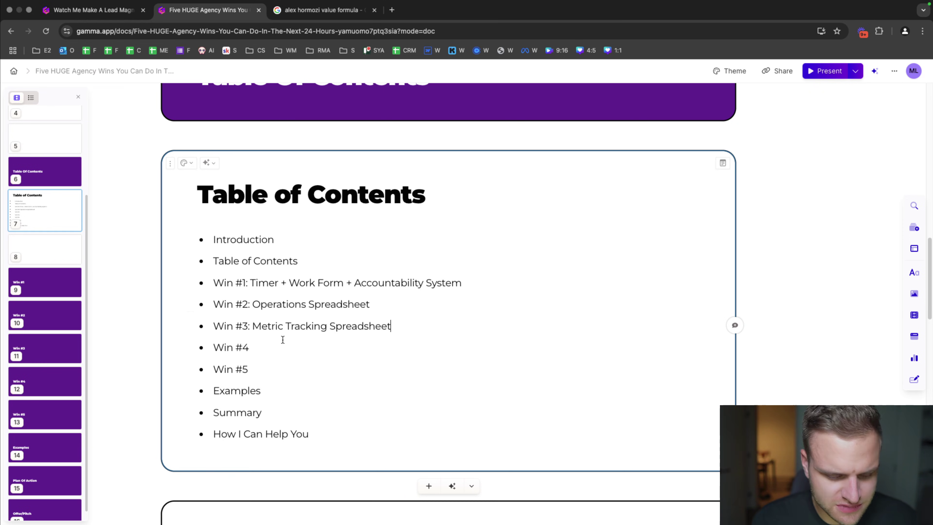
- Complete the contents bullets for the last two wins as "Win #4: Project Management Build" and "Win #5: CRM Build"
{"action": "left_click", "coordinate": [271, 346]}
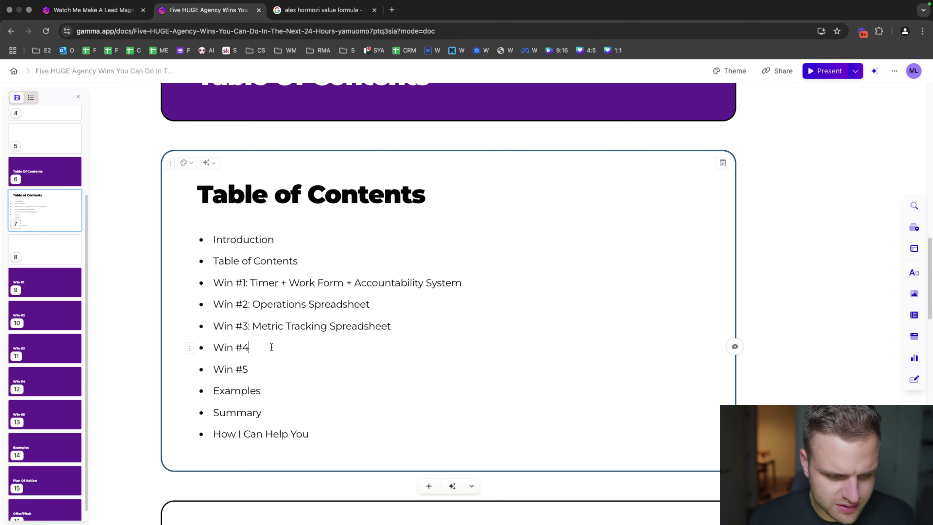
{"action": "type", "text": ": Project Manage"}
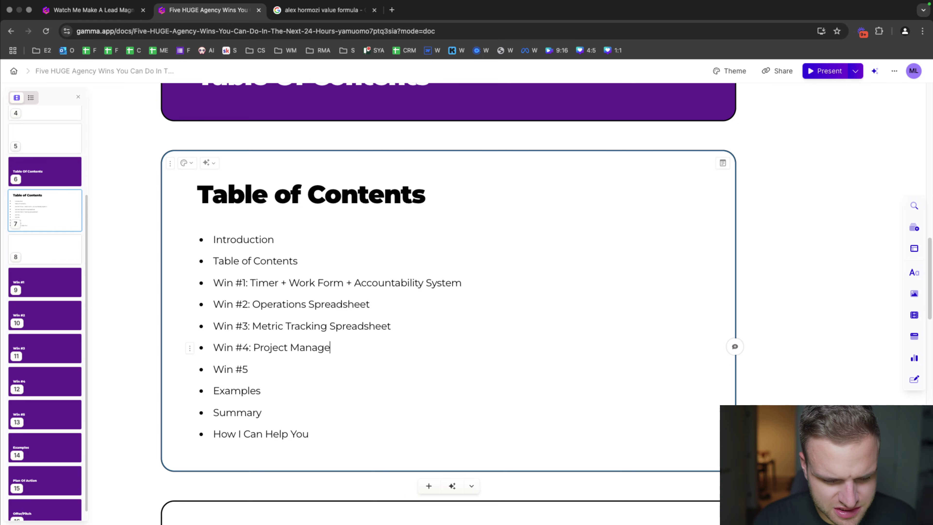
{"action": "type", "text": "ment Build"}
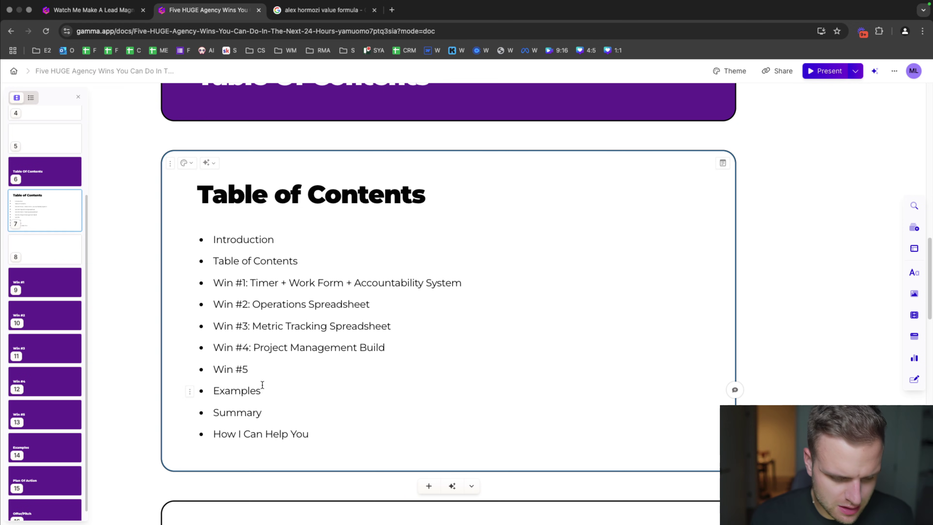
{"action": "left_click", "coordinate": [271, 371]}
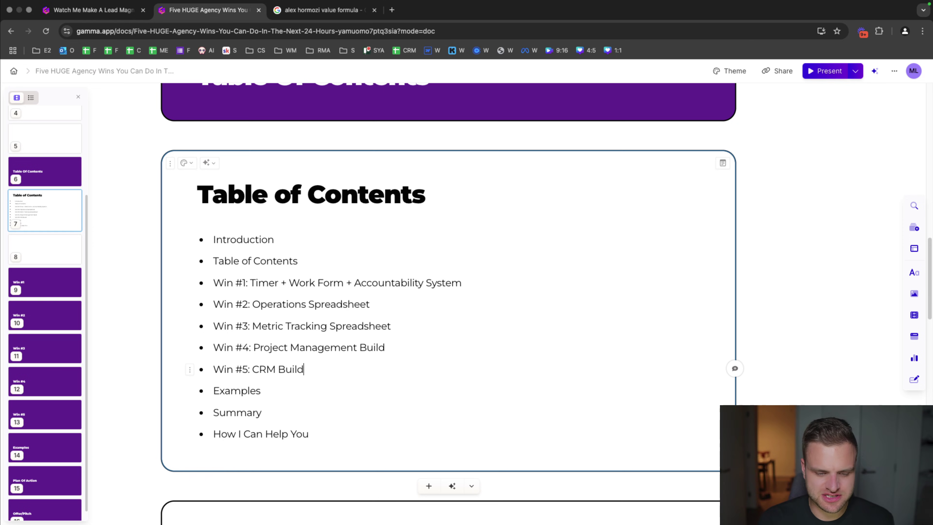
{"action": "left_click", "coordinate": [304, 369]}
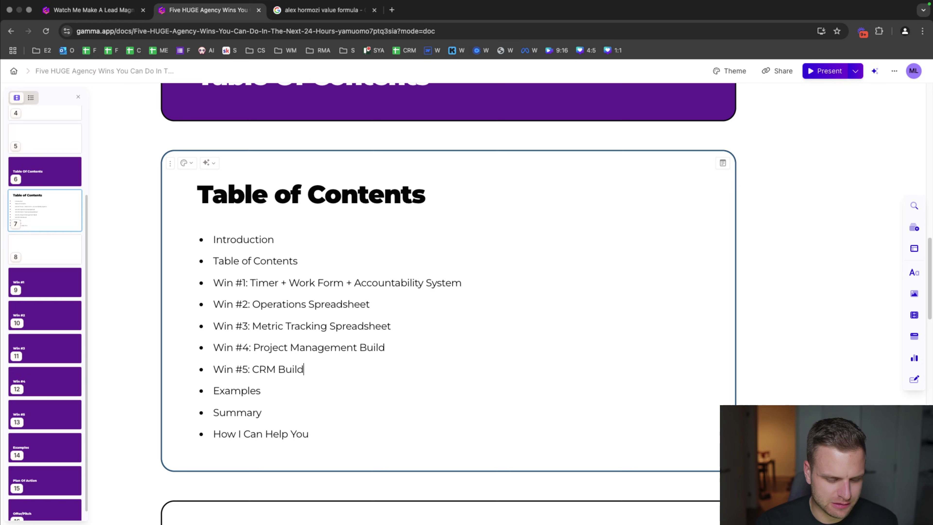
- Review the Lead Magnet Format list again and replace the Win #5 description in the contents list with "Daily Schedule"
{"action": "key", "text": "ctrl+shift+Tab"}
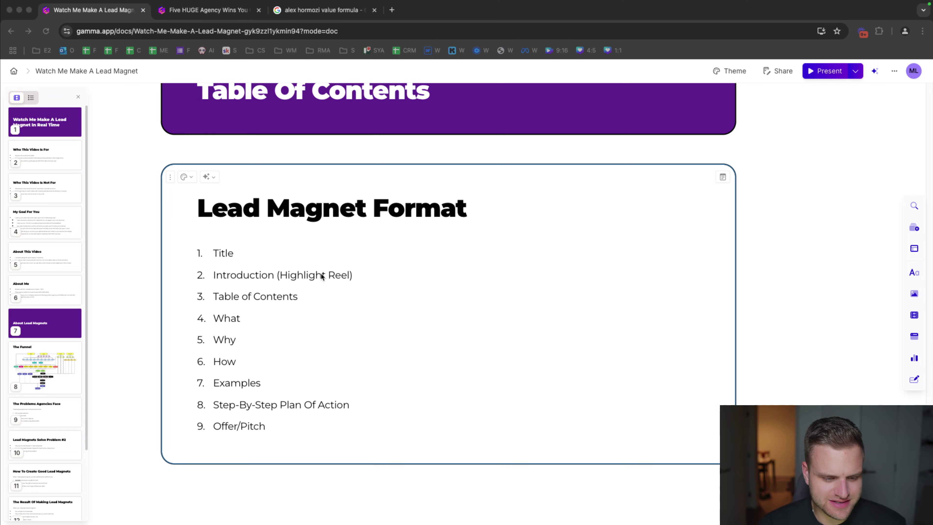
{"action": "left_click", "coordinate": [195, 22]}
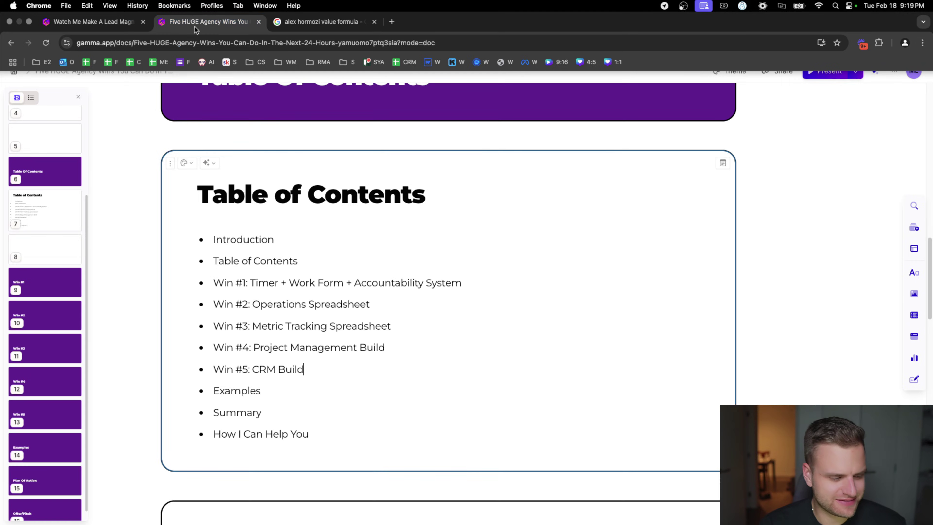
{"action": "scroll", "coordinate": [312, 258], "scroll_direction": "down", "scroll_amount": 5}
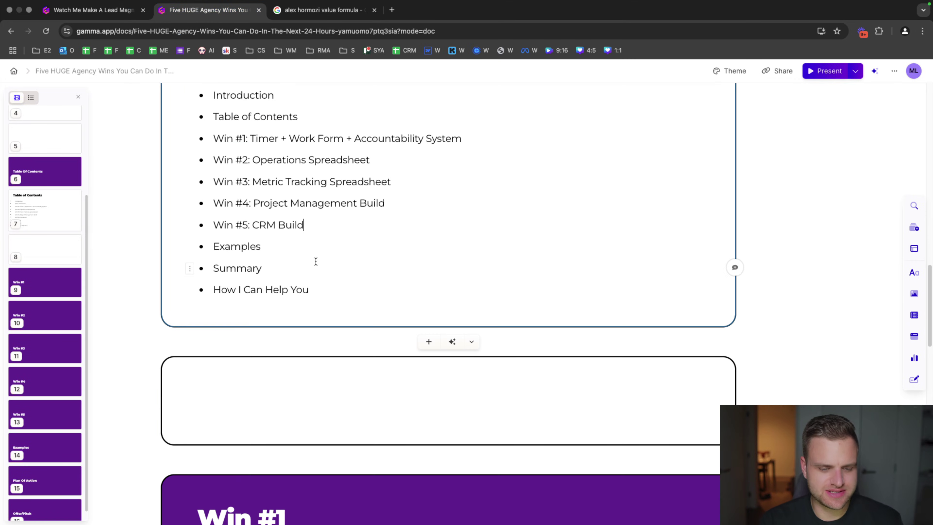
{"action": "scroll", "coordinate": [323, 261], "scroll_direction": "up", "scroll_amount": 2}
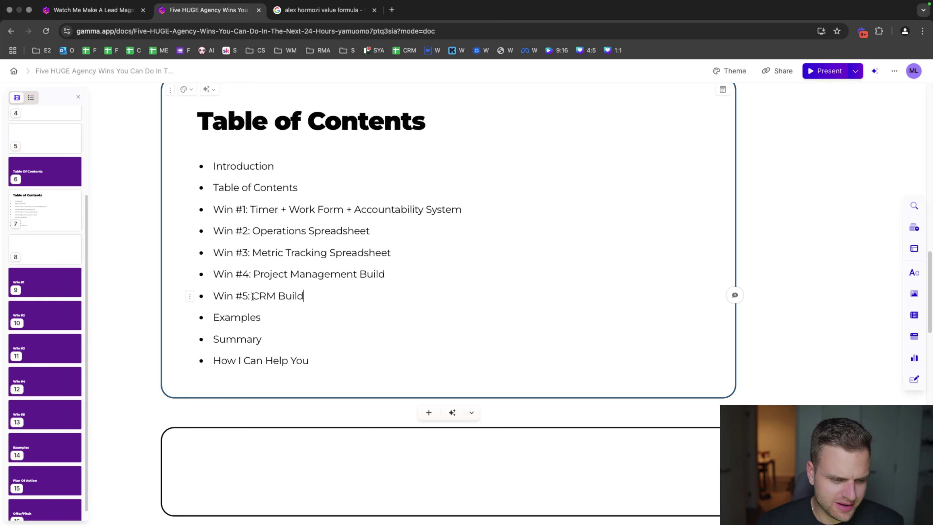
{"action": "left_click_drag", "start_coordinate": [252, 296], "coordinate": [305, 297]}
{"action": "type", "text": "Daily"}
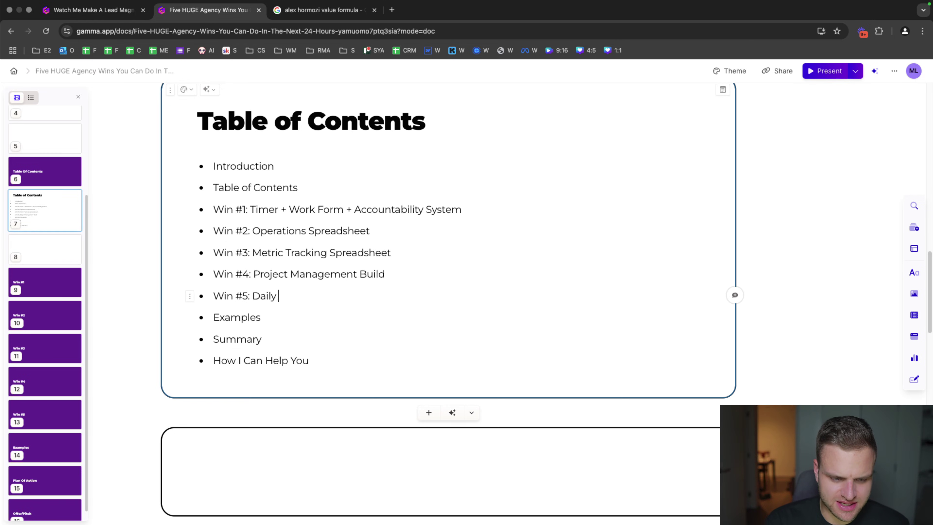
{"action": "type", "text": " Sched"}
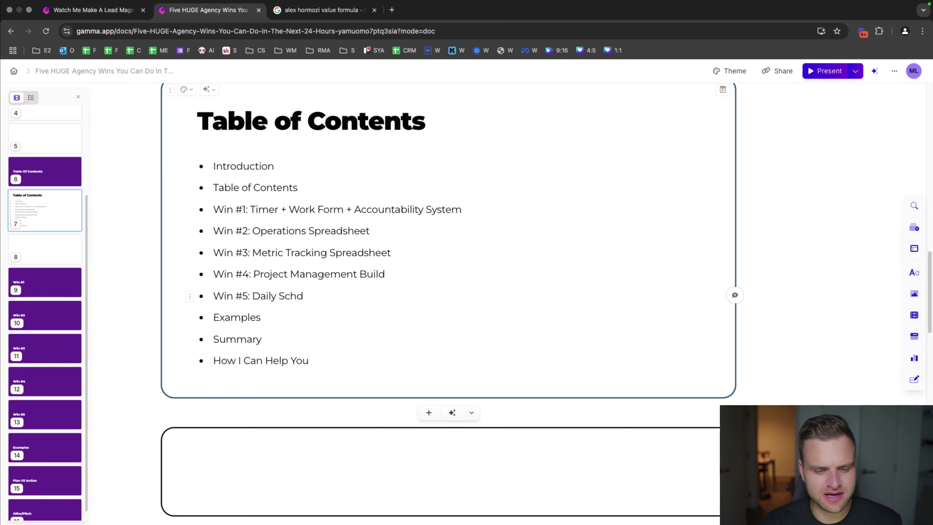
{"action": "key", "text": "BackSpace"}
{"action": "type", "text": "edule"}
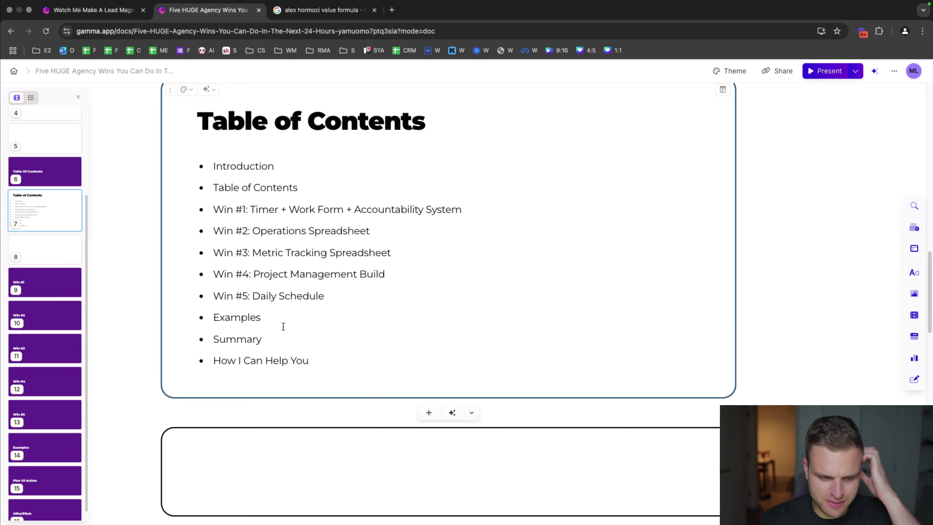
- Insert a "Questions & Answers" bullet between Examples and Summary in the contents list
{"action": "left_click", "coordinate": [277, 342]}
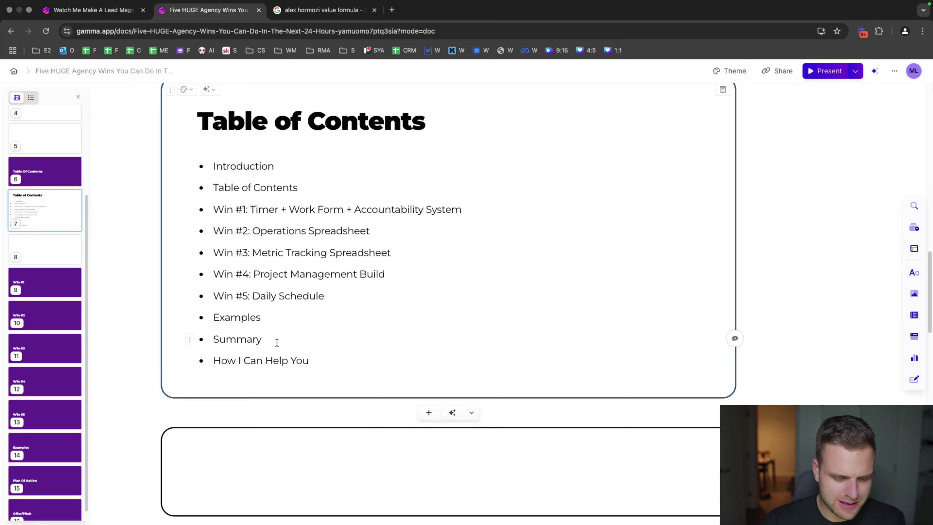
{"action": "key", "text": "Return"}
{"action": "type", "text": "Q"}
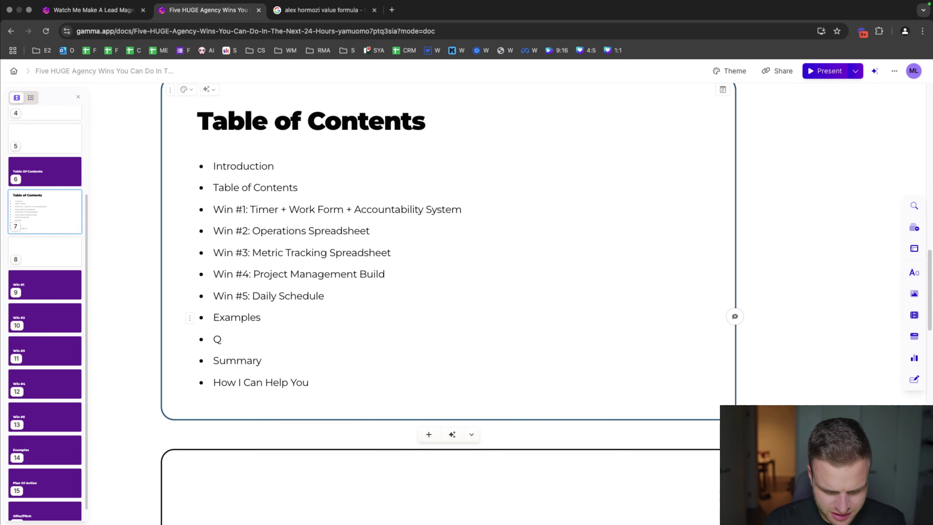
{"action": "type", "text": "uestions & Answers"}
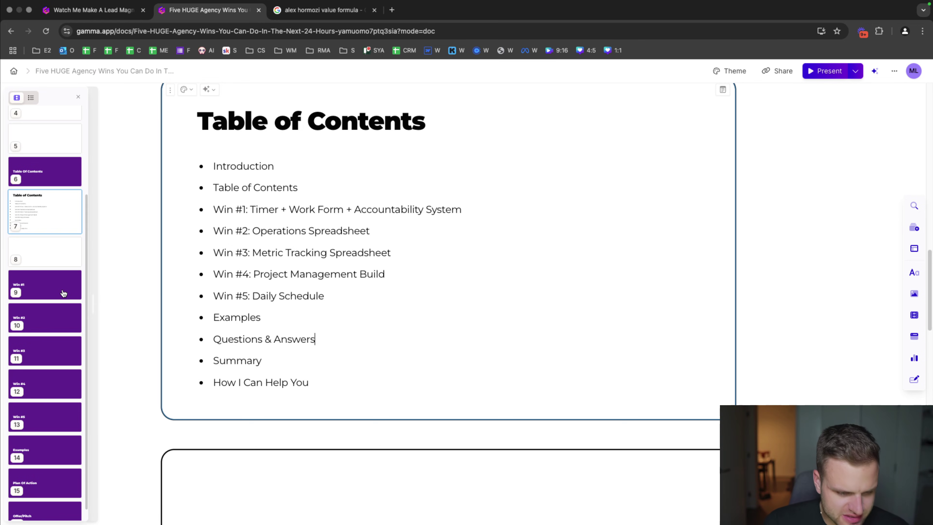
- Copy the Win #1 description from the contents list into the purple card's title, making it "Win #1: Timer + Work Form + Accountability System"
{"action": "left_click_drag", "start_coordinate": [247, 209], "coordinate": [462, 209]}
{"action": "key", "text": "super+c"}
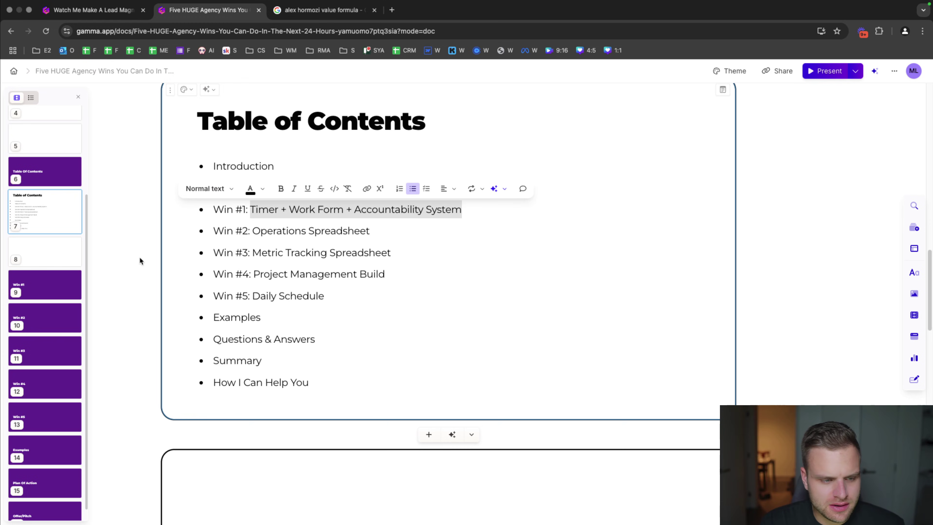
{"action": "left_click", "coordinate": [139, 260]}
{"action": "scroll", "coordinate": [306, 213], "scroll_direction": "down", "scroll_amount": 10}
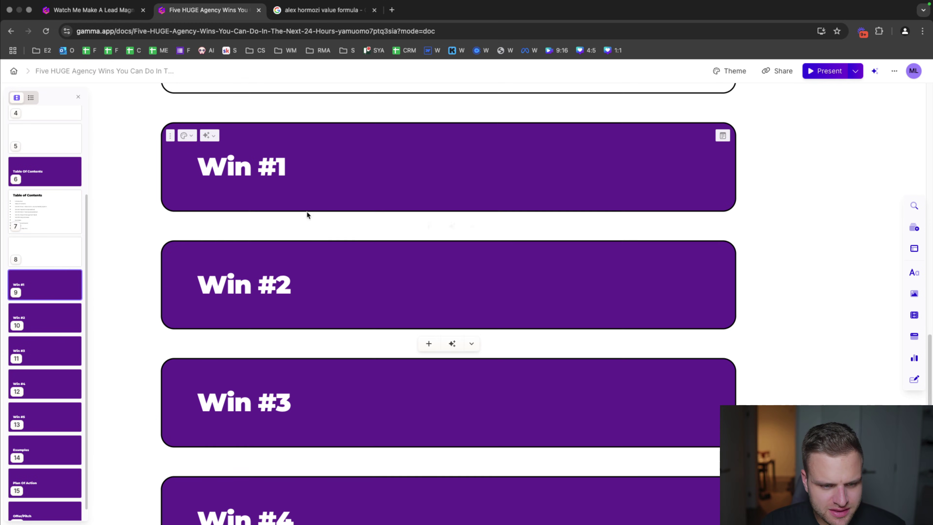
{"action": "left_click", "coordinate": [331, 162]}
{"action": "type", "text": ":"}
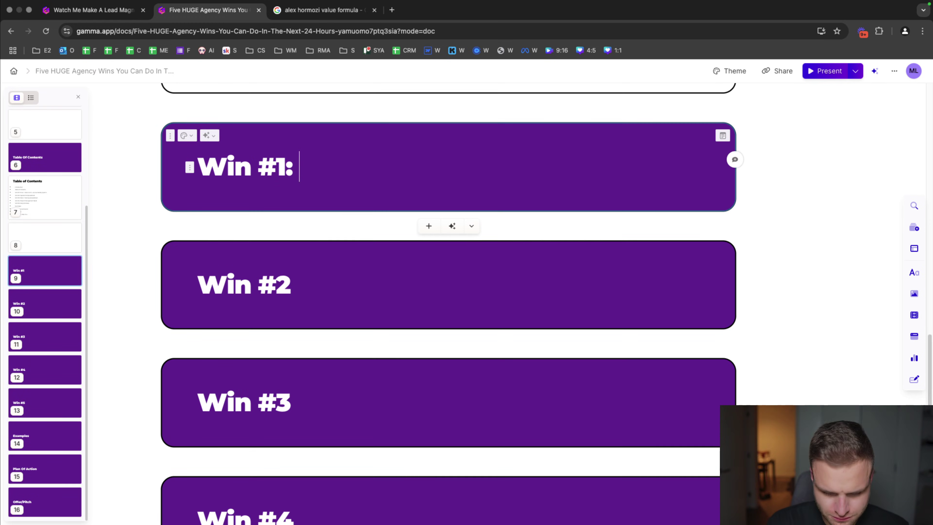
{"action": "key", "text": "super+v"}
- Copy the Win #2 description from the contents list into its purple card's title, making it "Win #2: Operations Spreadsheet"
{"action": "left_click", "coordinate": [75, 208]}
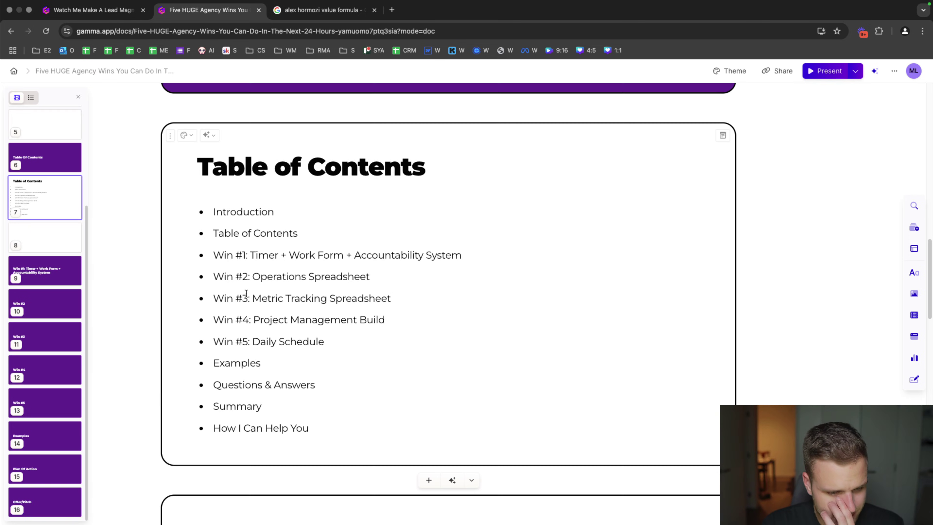
{"action": "left_click_drag", "start_coordinate": [252, 276], "coordinate": [369, 276]}
{"action": "key", "text": "super+c"}
{"action": "left_click", "coordinate": [51, 302]}
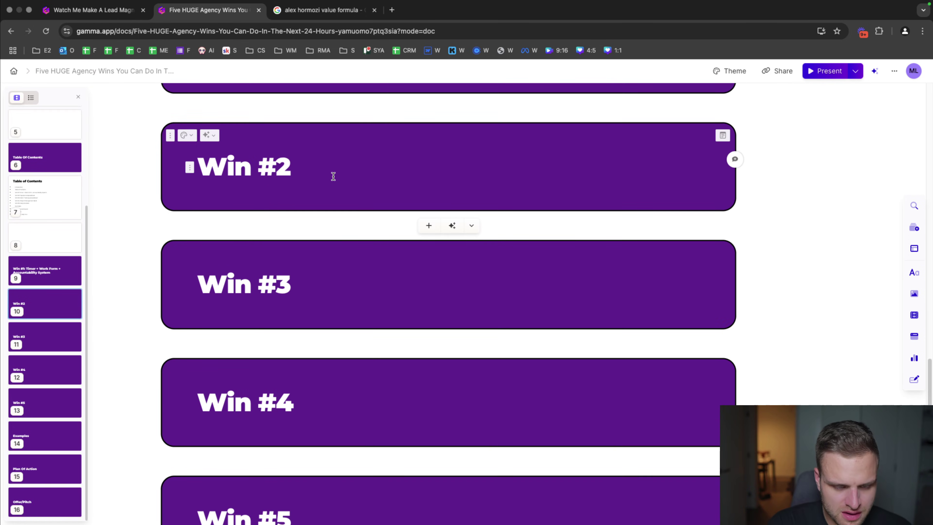
{"action": "type", "text": ":"}
{"action": "key", "text": "super+v"}
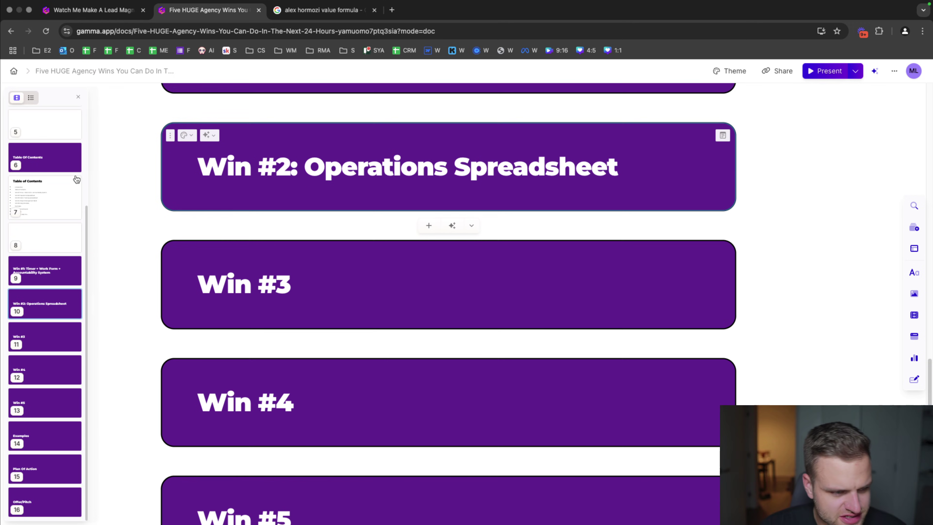
- Copy the Win #3 description from the contents list into its purple card's title, making it "Win #3: Metric Tracking Spreadsheet"
{"action": "left_click", "coordinate": [75, 194]}
{"action": "left_click_drag", "start_coordinate": [253, 299], "coordinate": [391, 299]}
{"action": "key", "text": "super+c"}
{"action": "scroll", "coordinate": [281, 234], "scroll_direction": "down", "scroll_amount": 15}
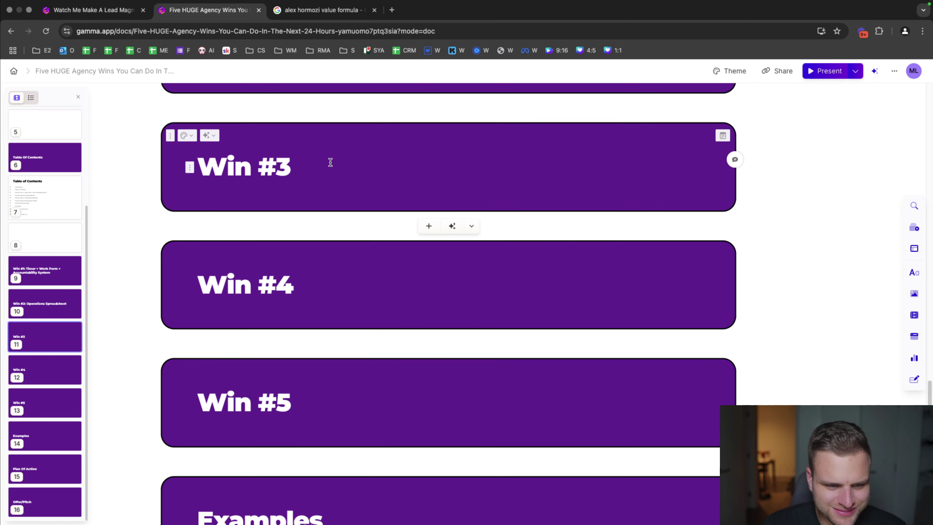
{"action": "type", "text": ": :"}
{"action": "key", "text": "super+z"}
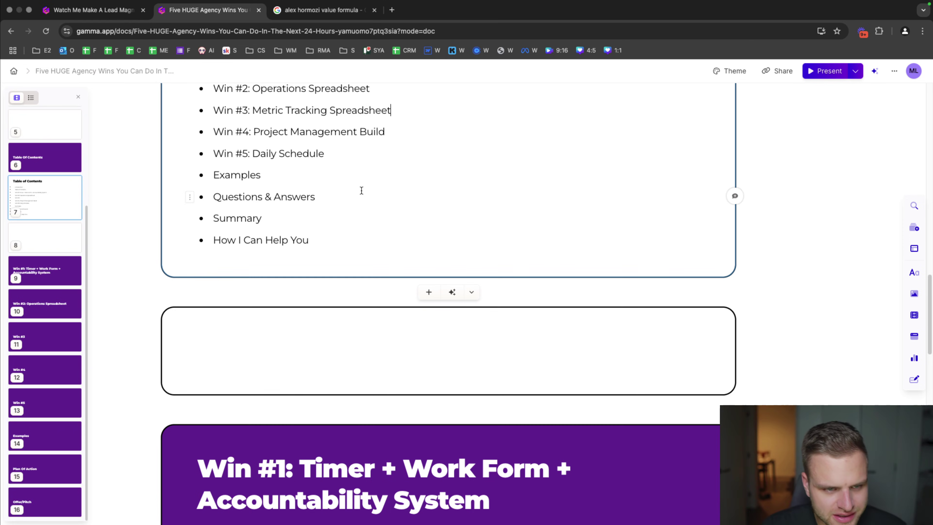
{"action": "scroll", "coordinate": [358, 237], "scroll_direction": "down", "scroll_amount": 10}
{"action": "left_click", "coordinate": [337, 212]}
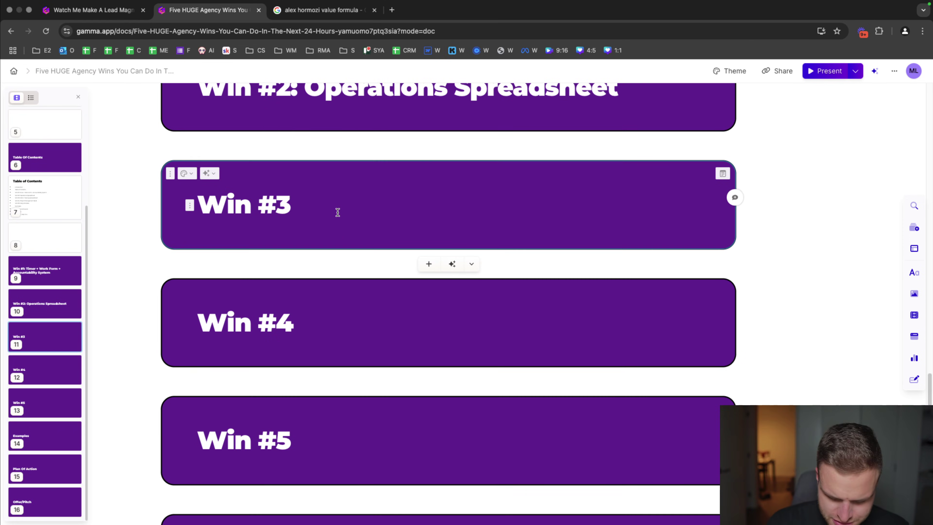
{"action": "type", "text": ":"}
{"action": "key", "text": "super+v"}
- Copy the Win #4 description from the contents list into its purple card's title, making it "Win #4: Project Management Build"
{"action": "left_click", "coordinate": [62, 191]}
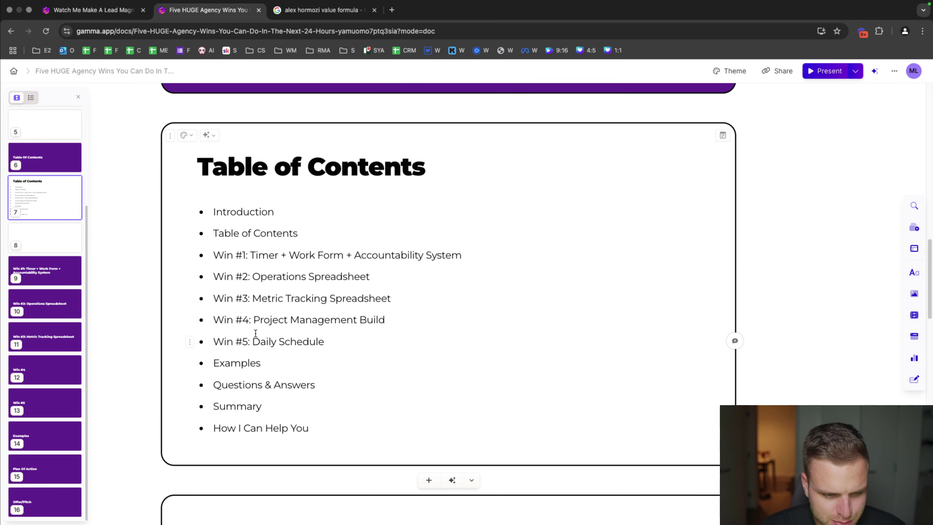
{"action": "left_click_drag", "start_coordinate": [254, 320], "coordinate": [390, 321]}
{"action": "key", "text": "super+c"}
{"action": "left_click", "coordinate": [79, 367]}
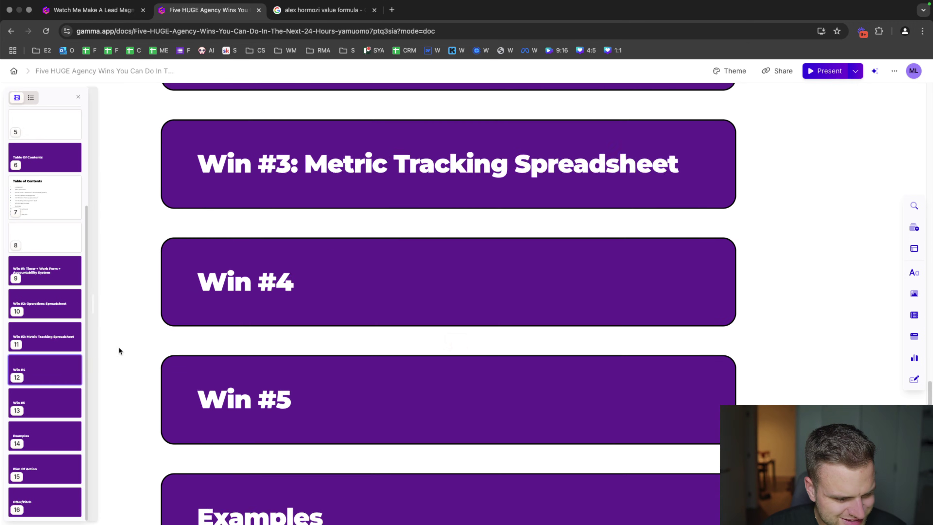
{"action": "left_click", "coordinate": [316, 172]}
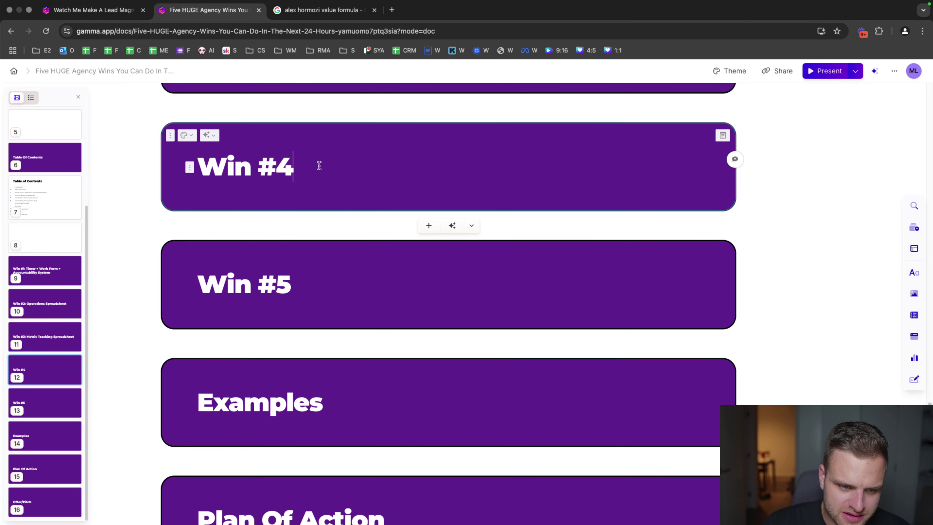
{"action": "type", "text": ":"}
{"action": "key", "text": "super+v"}
- Copy the Win #5 description from the contents list into its purple card's title, making it "Win #5: Daily Schedule"
{"action": "left_click", "coordinate": [37, 184]}
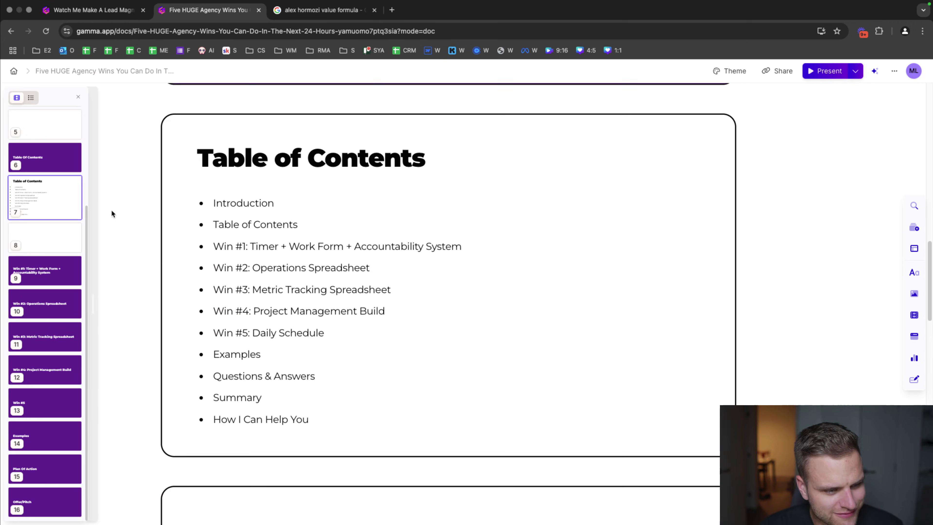
{"action": "left_click_drag", "start_coordinate": [253, 341], "coordinate": [341, 342]}
{"action": "key", "text": "ctrl+c"}
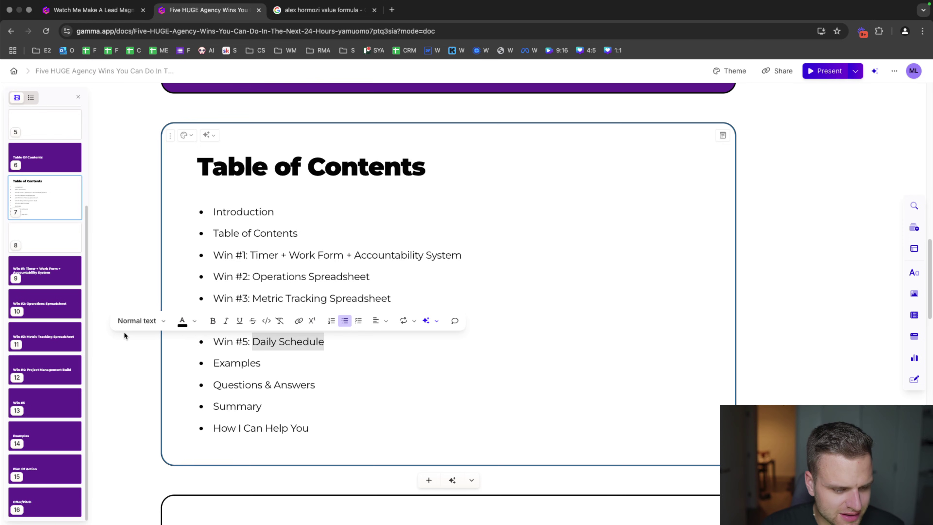
{"action": "left_click", "coordinate": [53, 402]}
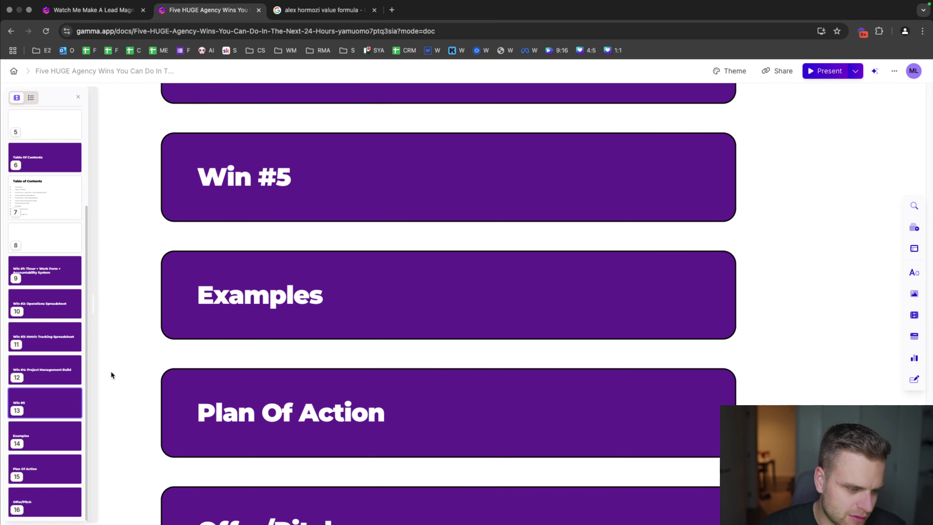
{"action": "left_click_drag", "start_coordinate": [299, 176], "coordinate": [312, 163]}
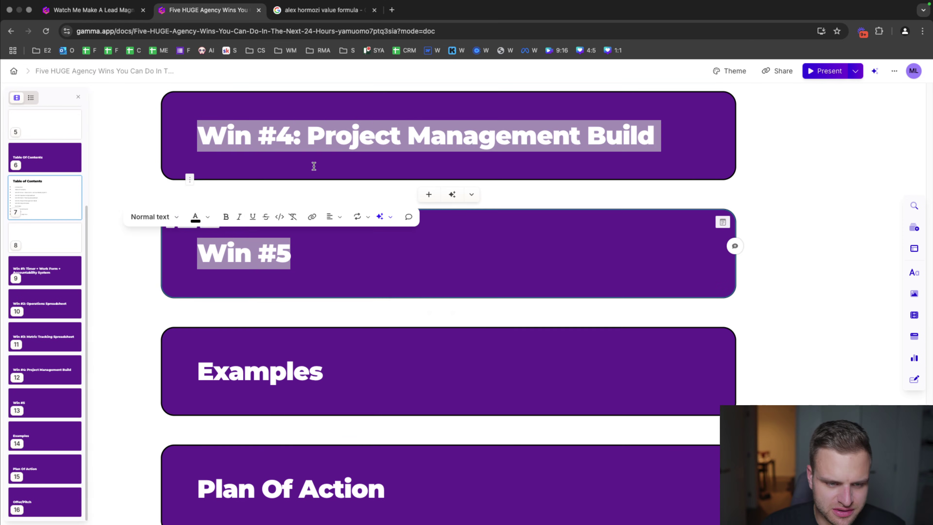
{"action": "left_click", "coordinate": [315, 246]}
{"action": "type", "text": ":"}
{"action": "key", "text": "ctrl+v"}
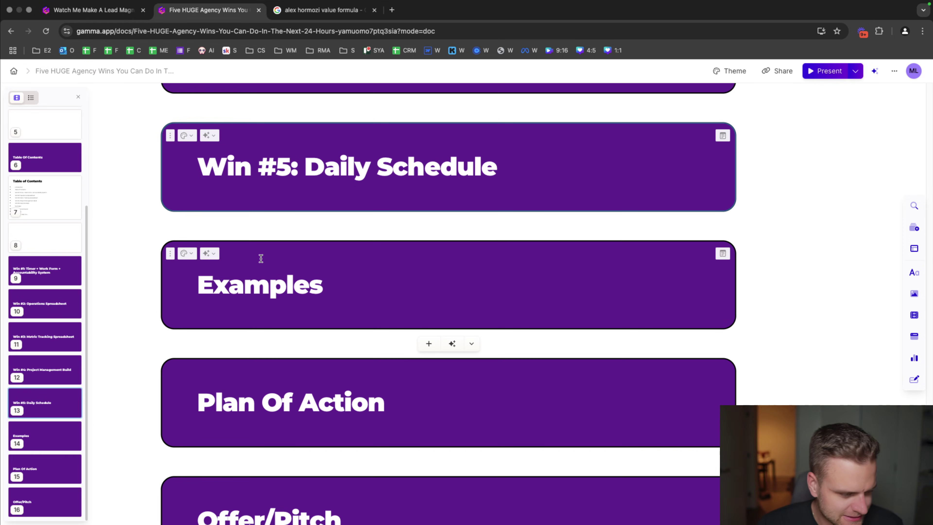
- Add two blank cards below the Examples card, titled "Work Form + Timer" and "Operations Spreadsheet"
{"action": "left_click", "coordinate": [428, 344]}
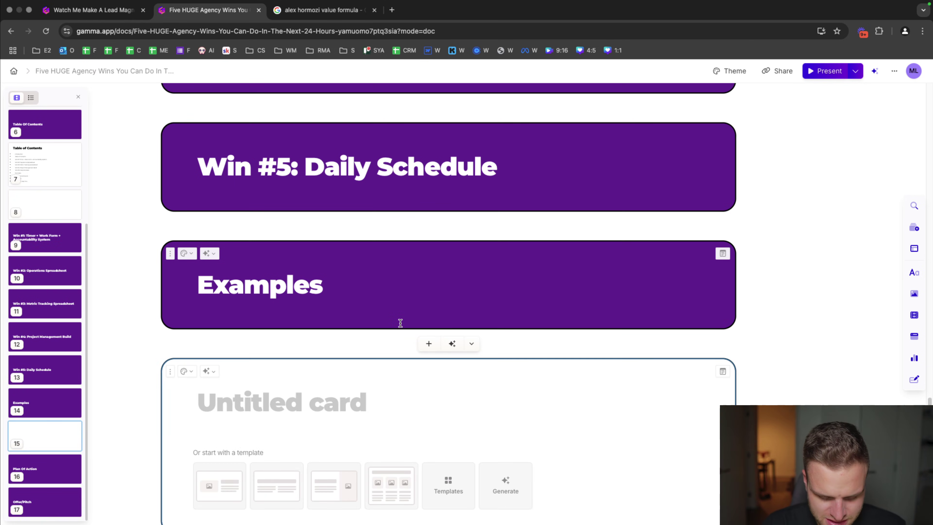
{"action": "type", "text": "Work Form + T"}
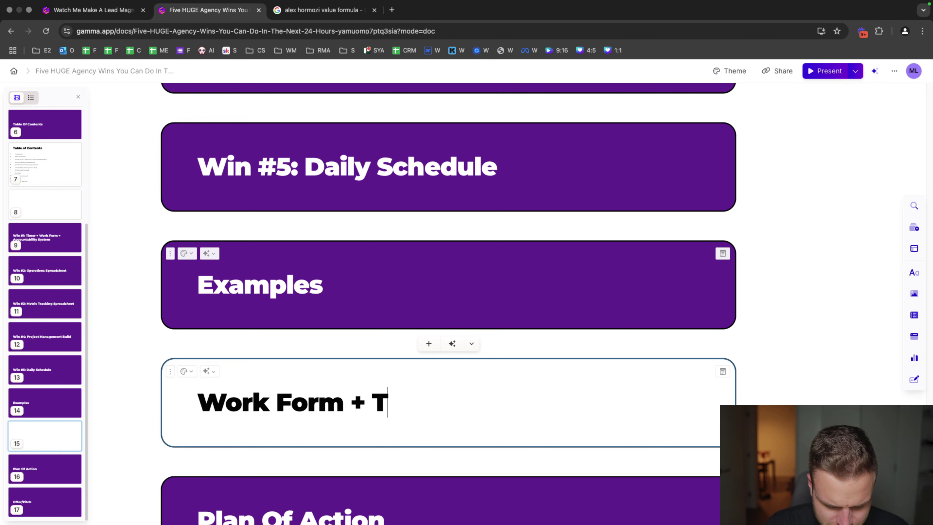
{"action": "type", "text": "imer"}
{"action": "left_click", "coordinate": [429, 462]}
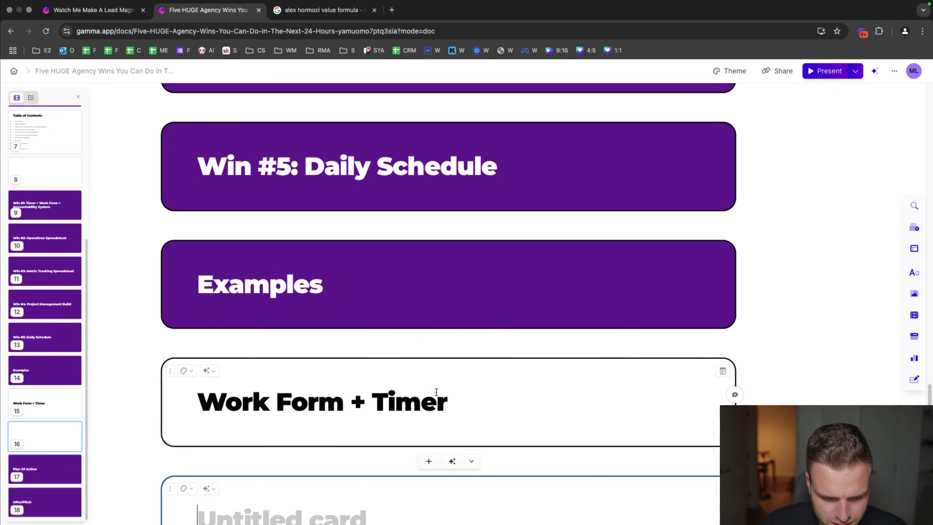
{"action": "type", "text": "Operations "}
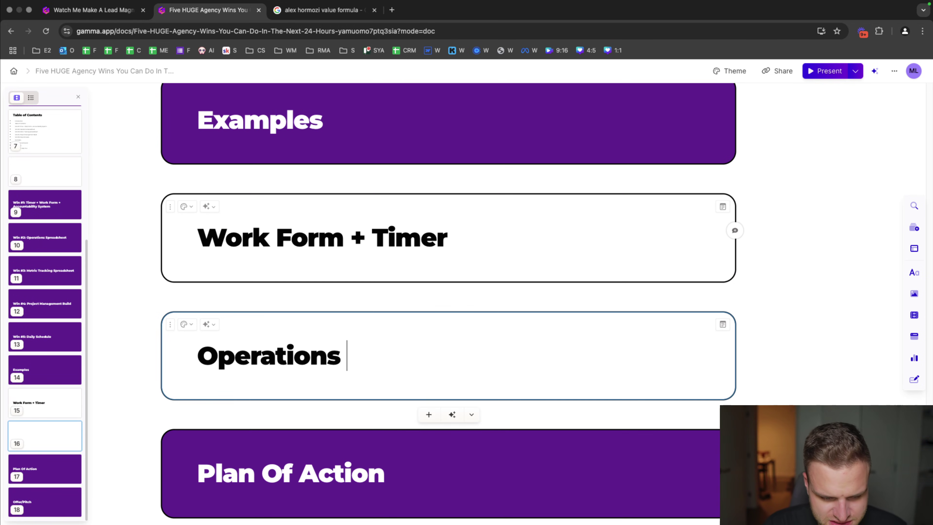
{"action": "type", "text": "Spreadsheet"}
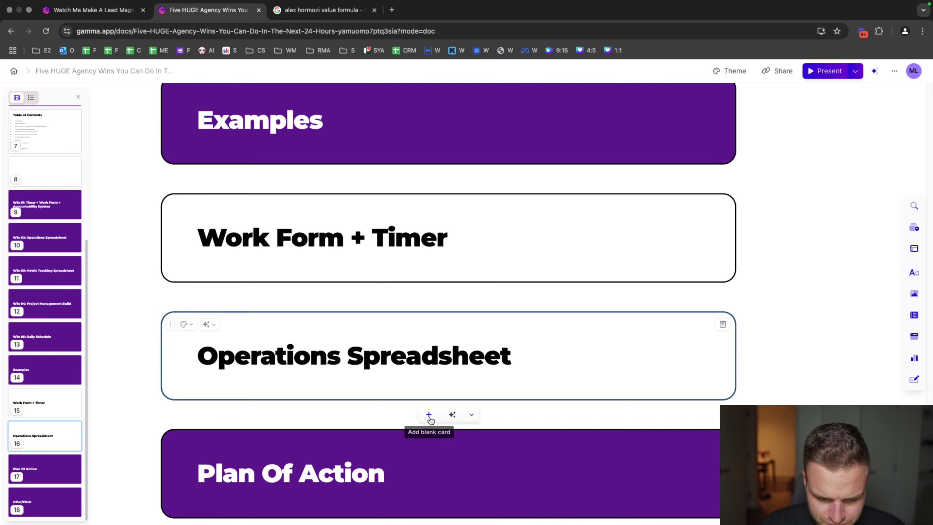
- Add two more blank cards below Operations Spreadsheet, titled "Metrics Tracking Spreadsheet" and "Project Management Build"
{"action": "left_click", "coordinate": [428, 414]}
{"action": "type", "text": "Metrics Track"}
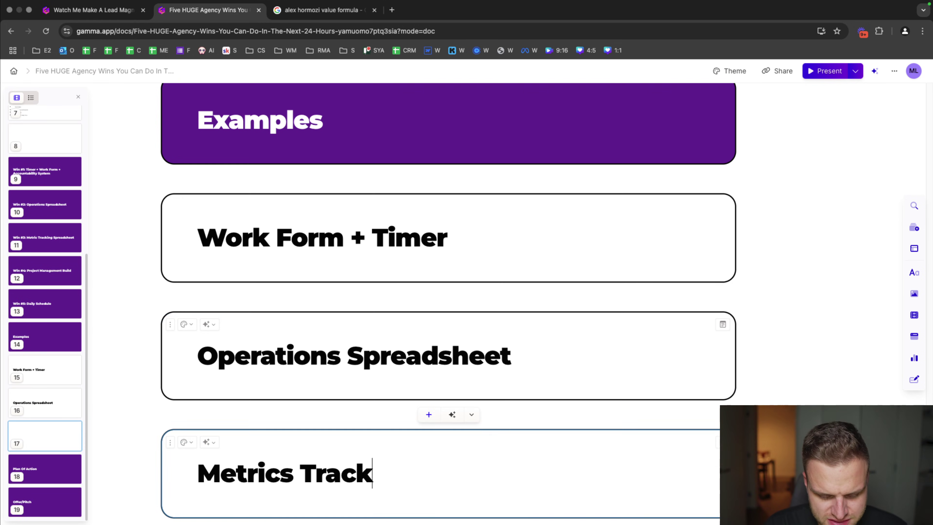
{"action": "type", "text": "ing Spreadsheet"}
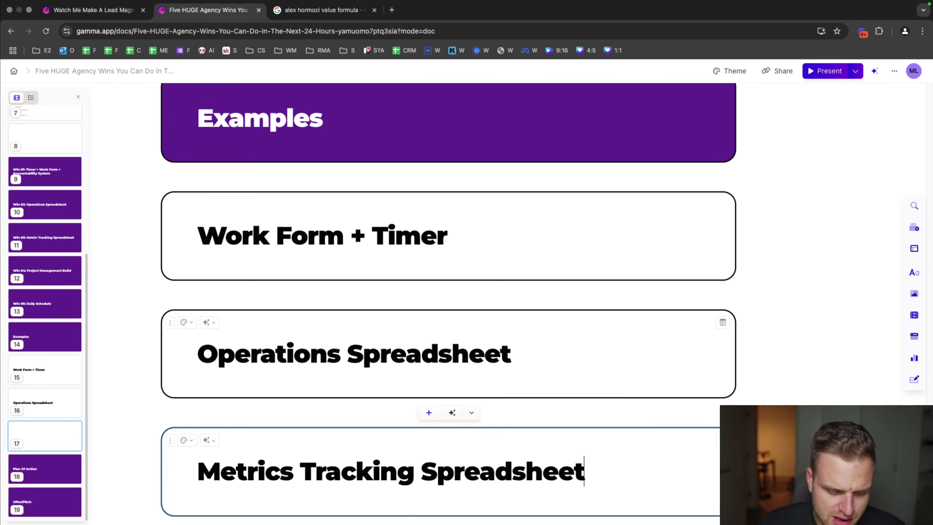
{"action": "scroll", "coordinate": [427, 434], "scroll_direction": "down", "scroll_amount": 3}
{"action": "left_click", "coordinate": [430, 439]}
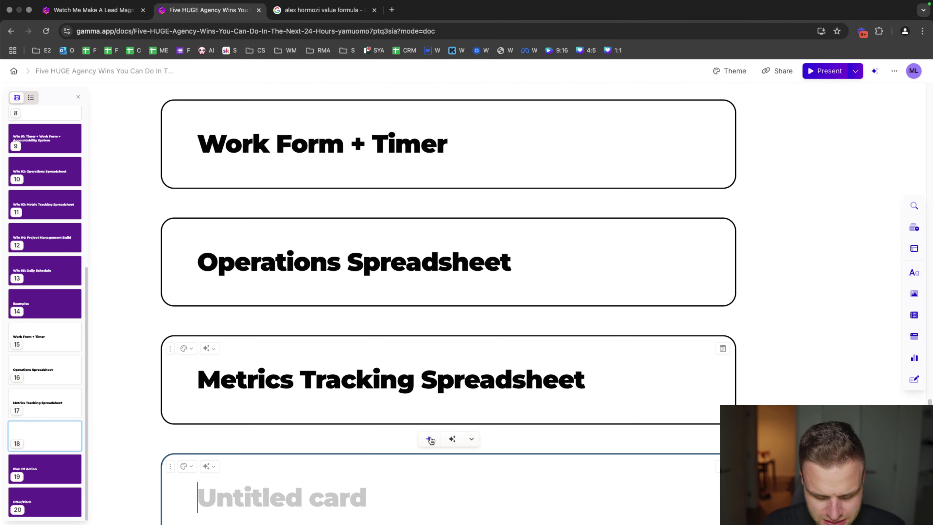
{"action": "type", "text": "Project Managemne"}
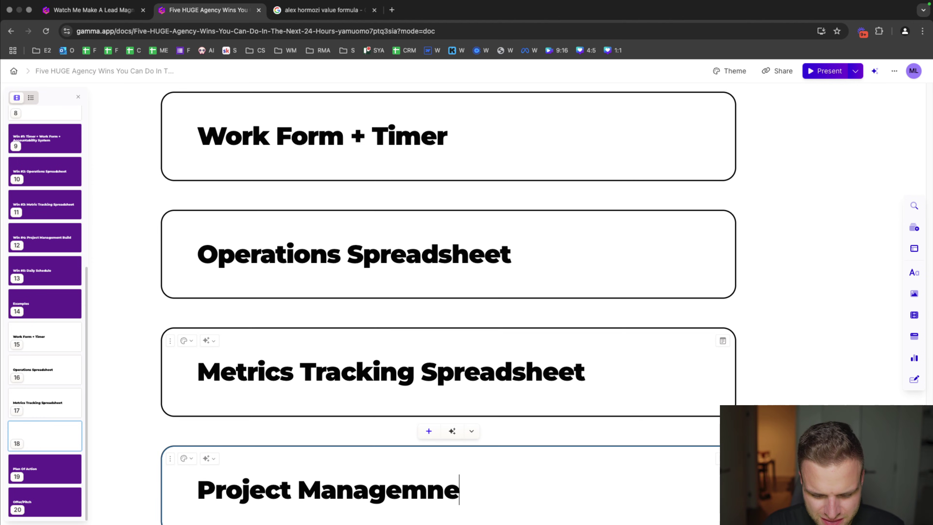
{"action": "key", "text": "BackSpace"}
{"action": "key", "text": "BackSpace"}
{"action": "type", "text": "ent Build"}
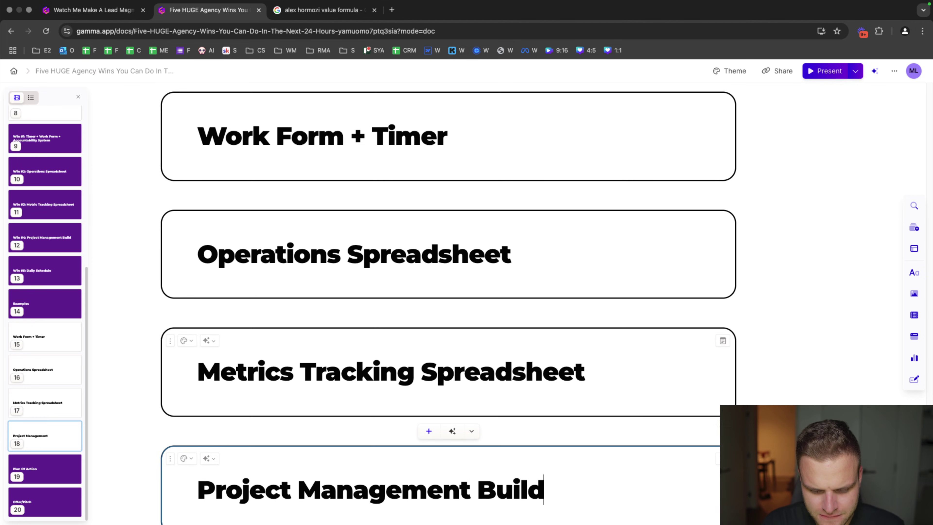
- Add a blank card titled "Daily Schedule" below the Project Management Build card
{"action": "scroll", "coordinate": [430, 431], "scroll_direction": "down", "scroll_amount": 5}
{"action": "left_click", "coordinate": [429, 388]}
{"action": "type", "text": "D"}
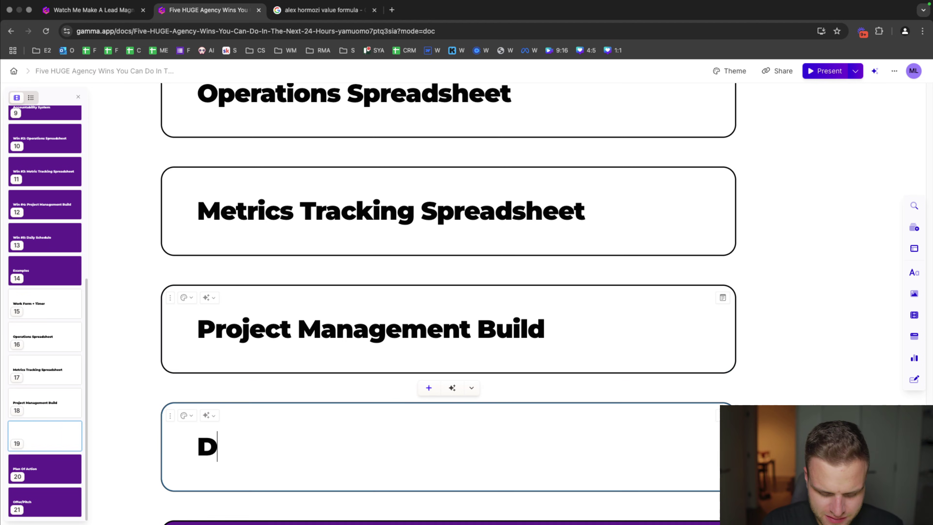
{"action": "type", "text": "aily Schedule"}
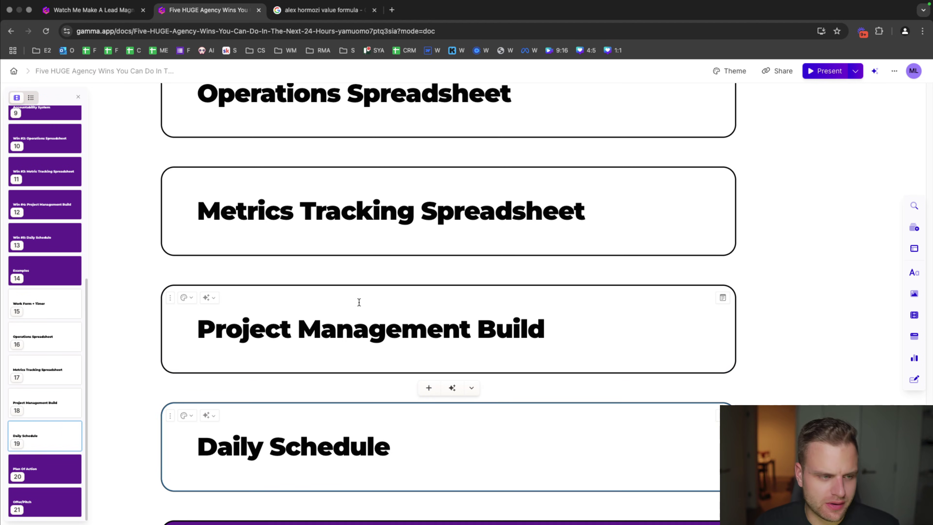
- Duplicate the purple Plan Of Action card directly below the original
{"action": "left_click", "coordinate": [55, 274]}
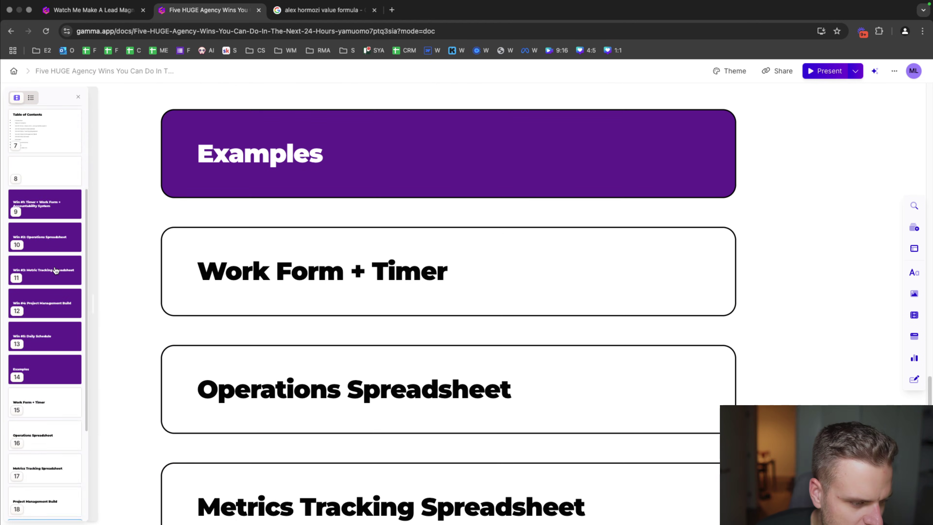
{"action": "left_click", "coordinate": [70, 467]}
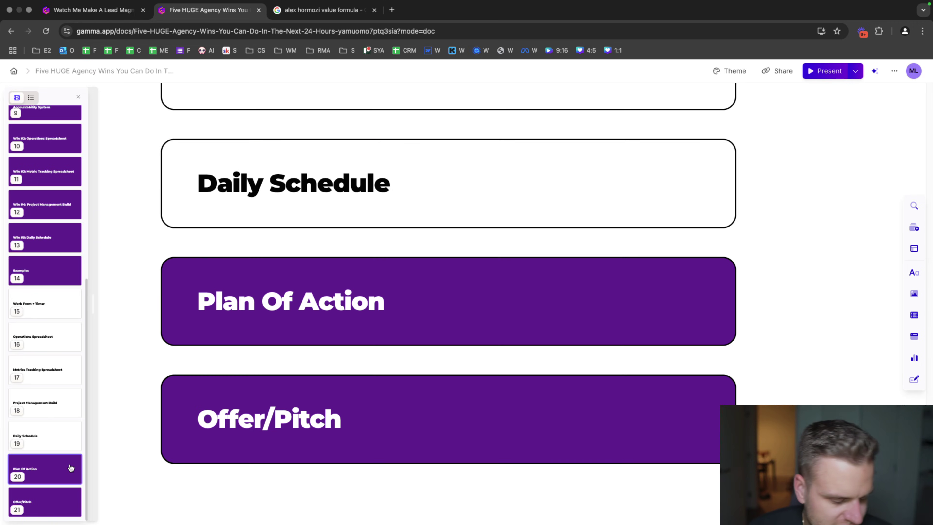
{"action": "key", "text": "super+c"}
{"action": "key", "text": "super+v"}
{"action": "key", "text": "super+a"}
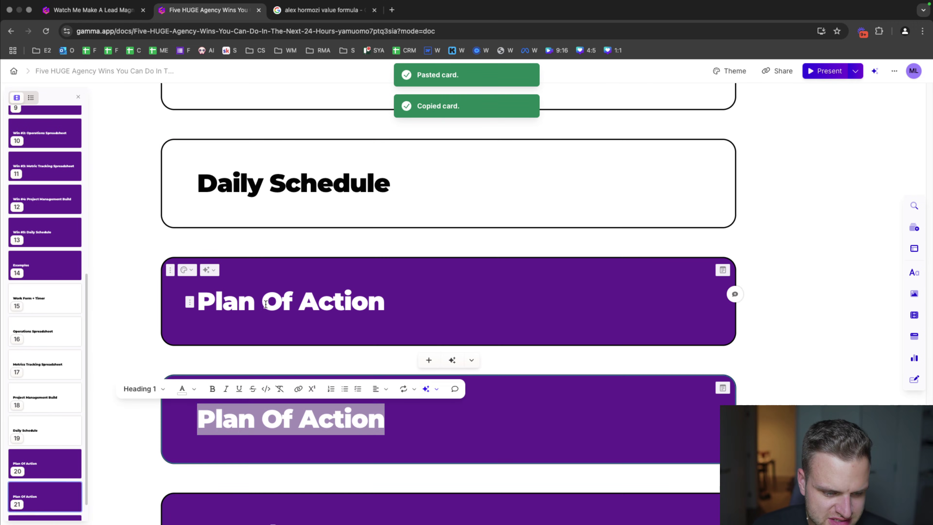
{"action": "key", "text": "super+a"}
{"action": "scroll", "coordinate": [265, 305], "scroll_direction": "down", "scroll_amount": 10}
{"action": "left_click", "coordinate": [270, 335]}
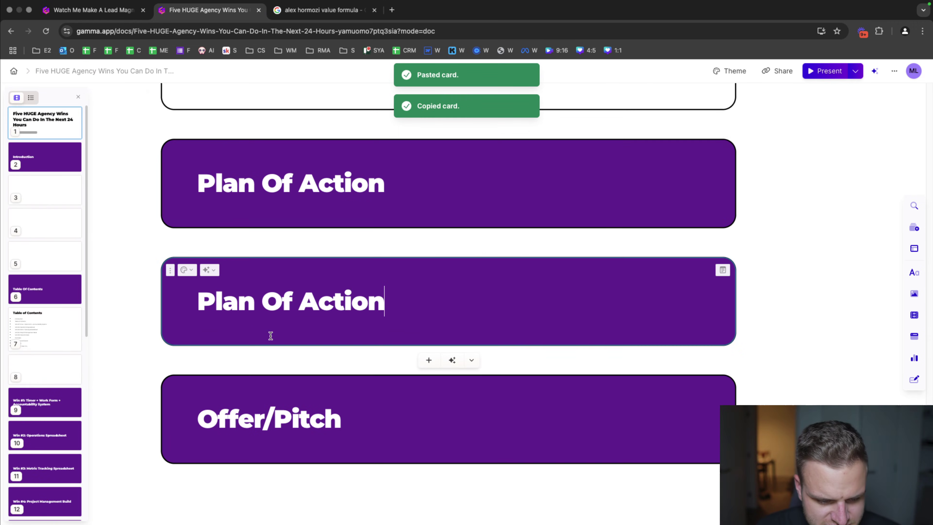
- Retitle the first Plan Of Action card "Questions & Metrics" and the Offer/Pitch card "How I Can Help You"
{"action": "triple_click", "coordinate": [345, 190]}
{"action": "type", "text": "Questions & "}
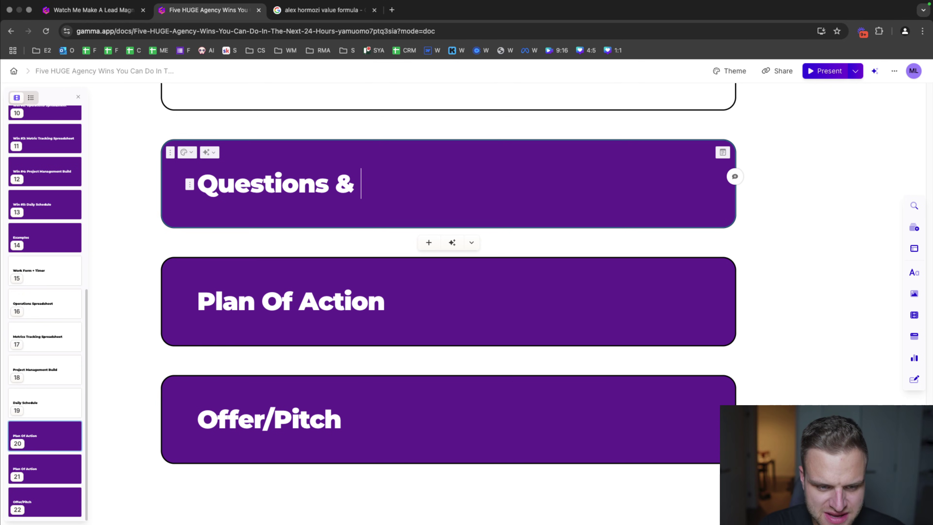
{"action": "type", "text": "Metrics"}
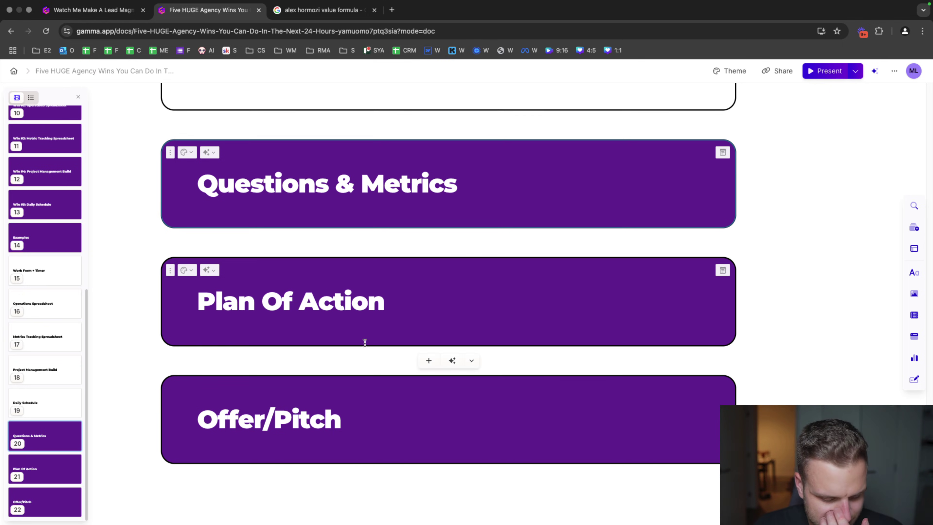
{"action": "triple_click", "coordinate": [340, 418]}
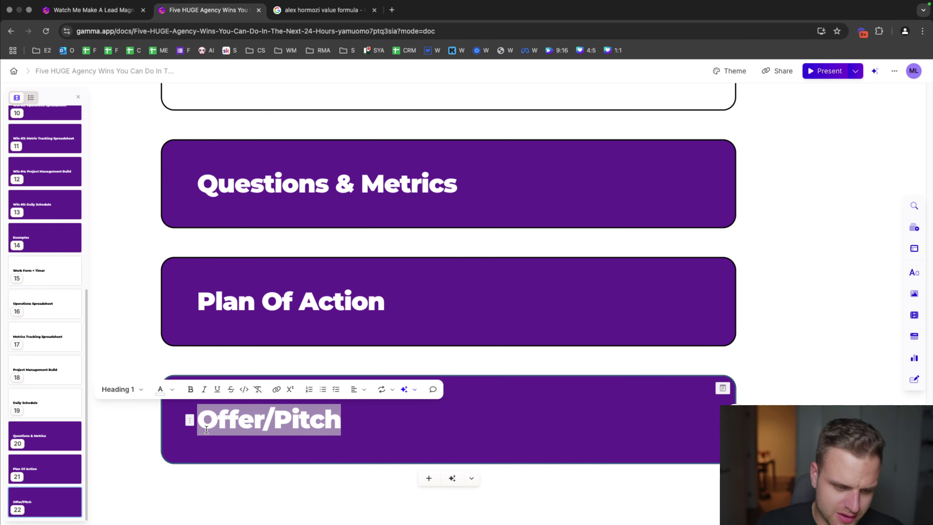
{"action": "type", "text": "How I Can Help You"}
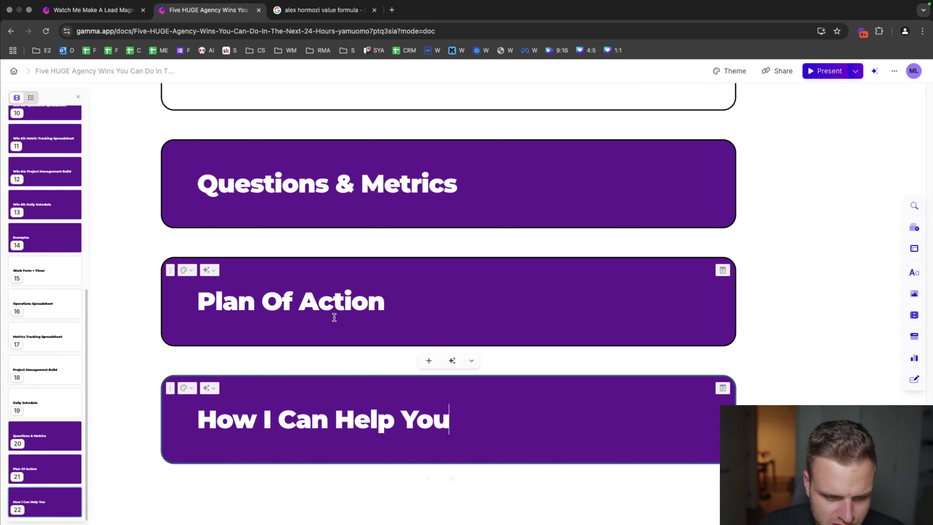
- Retitle the remaining Plan Of Action card "Summary" and change the "Questions & Metrics" title to "Questions & Answers"
{"action": "triple_click", "coordinate": [382, 306]}
{"action": "type", "text": "Summary"}
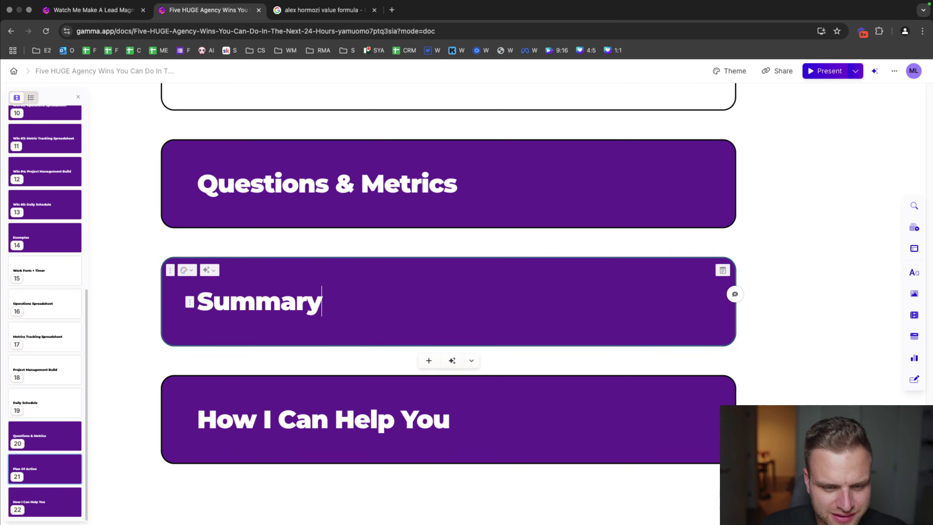
{"action": "left_click_drag", "start_coordinate": [362, 184], "coordinate": [487, 184]}
{"action": "type", "text": "Answers"}
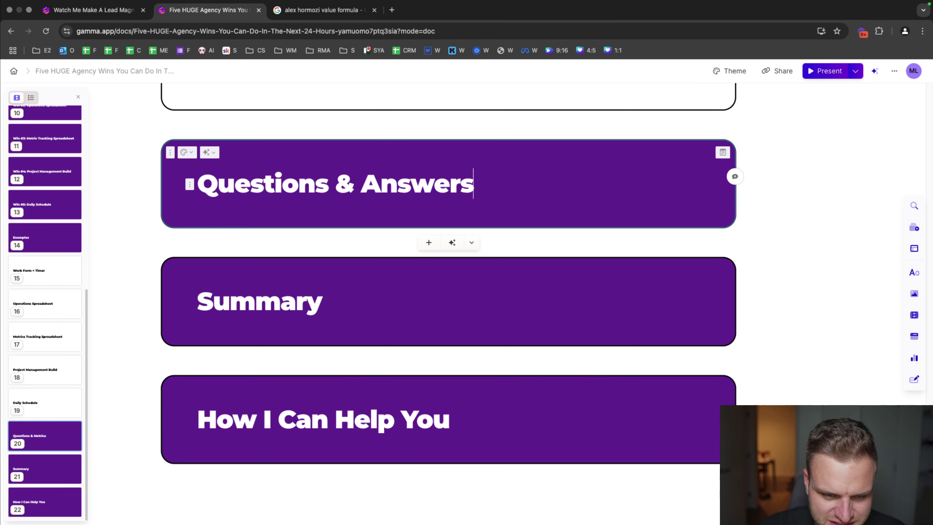
- Check the contents list against the purple section titles of the document
{"action": "scroll", "coordinate": [406, 302], "scroll_direction": "up", "scroll_amount": 10}
{"action": "scroll", "coordinate": [414, 300], "scroll_direction": "up", "scroll_amount": 8}
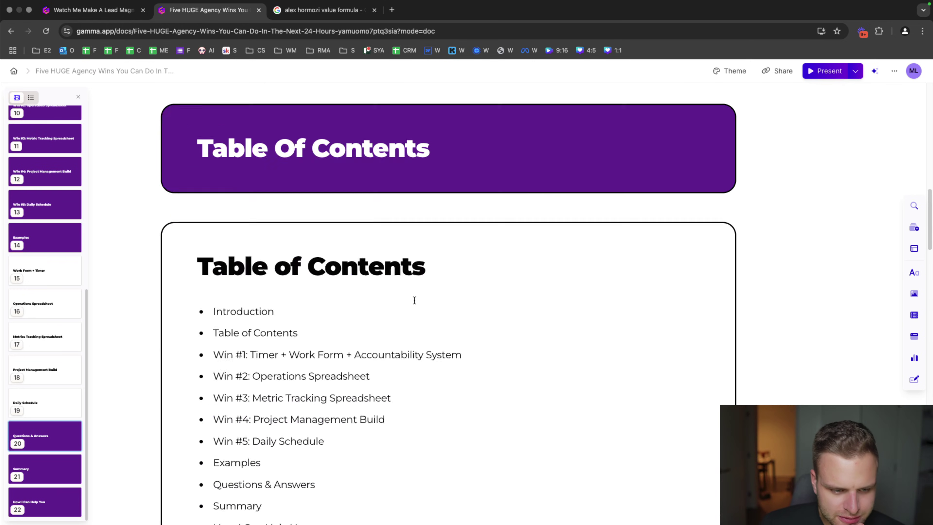
{"action": "scroll", "coordinate": [417, 308], "scroll_direction": "down", "scroll_amount": 3}
{"action": "scroll", "coordinate": [414, 310], "scroll_direction": "up", "scroll_amount": 7}
{"action": "scroll", "coordinate": [414, 312], "scroll_direction": "down", "scroll_amount": 11}
{"action": "scroll", "coordinate": [415, 312], "scroll_direction": "down", "scroll_amount": 8}
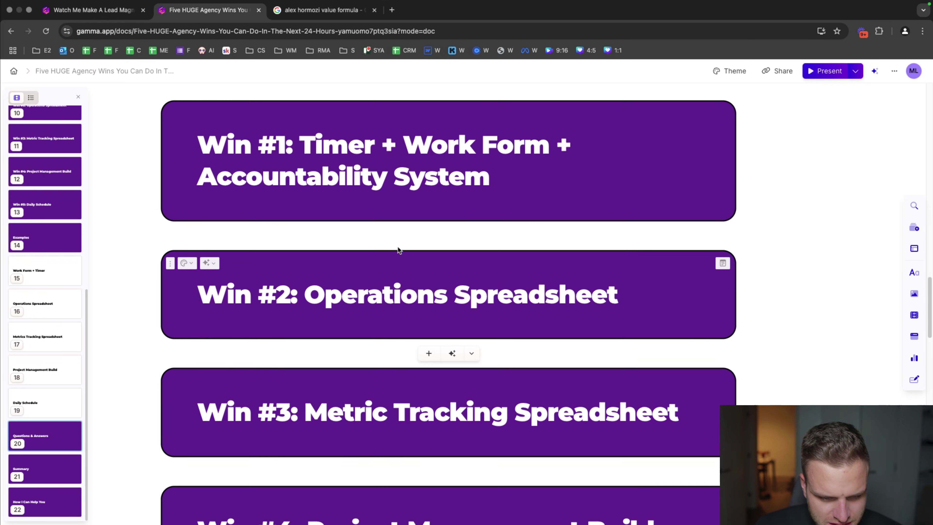
- Add new cards titled "What" and "Why" below the Win #1 title card, followed by one blank card
{"action": "left_click", "coordinate": [428, 236]}
{"action": "type", "text": "What"}
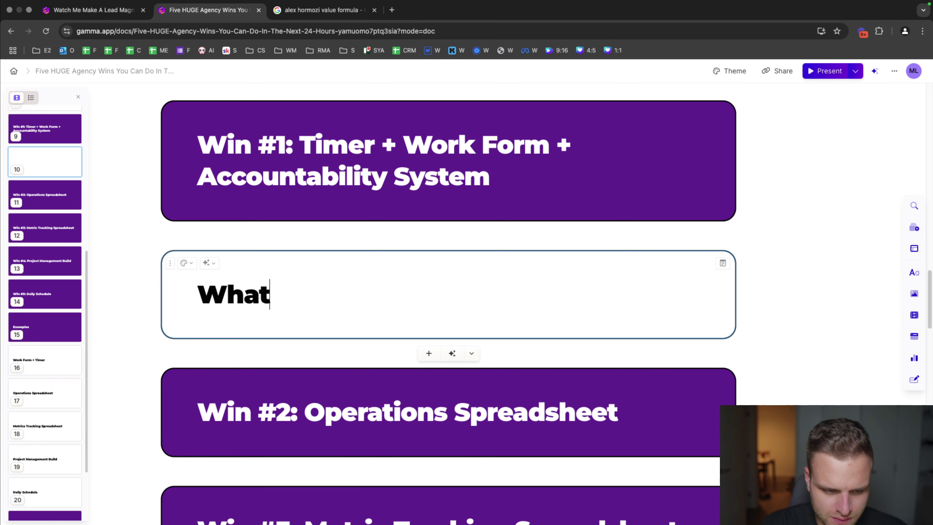
{"action": "left_click", "coordinate": [428, 353]}
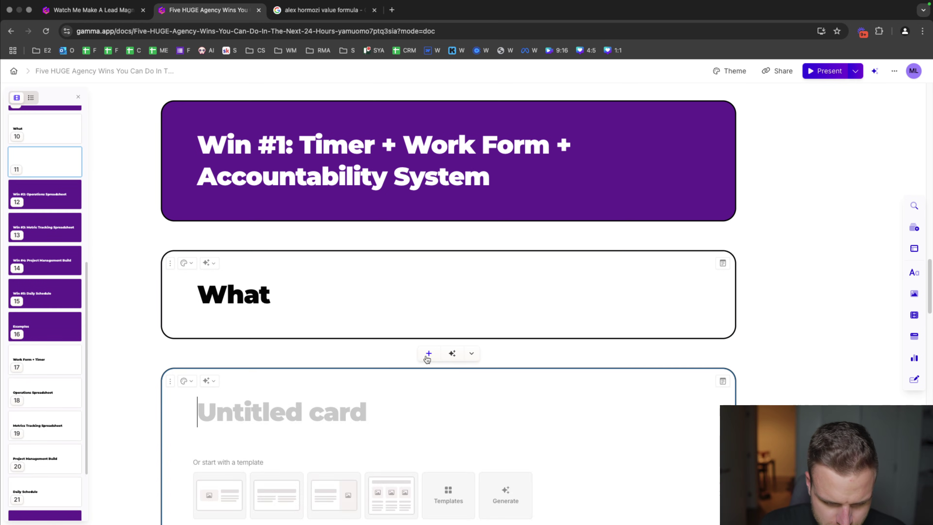
{"action": "type", "text": "Why"}
{"action": "scroll", "coordinate": [428, 375], "scroll_direction": "down", "scroll_amount": 3}
{"action": "left_click", "coordinate": [429, 378]}
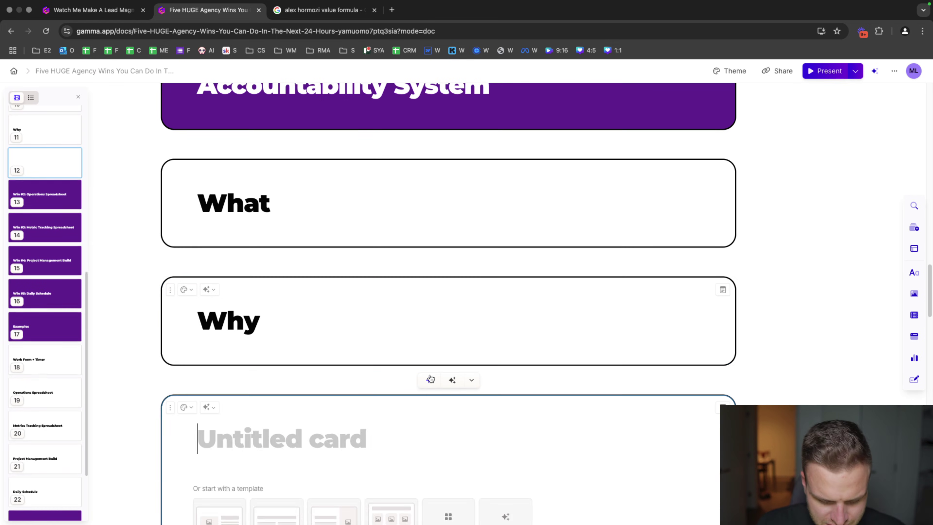
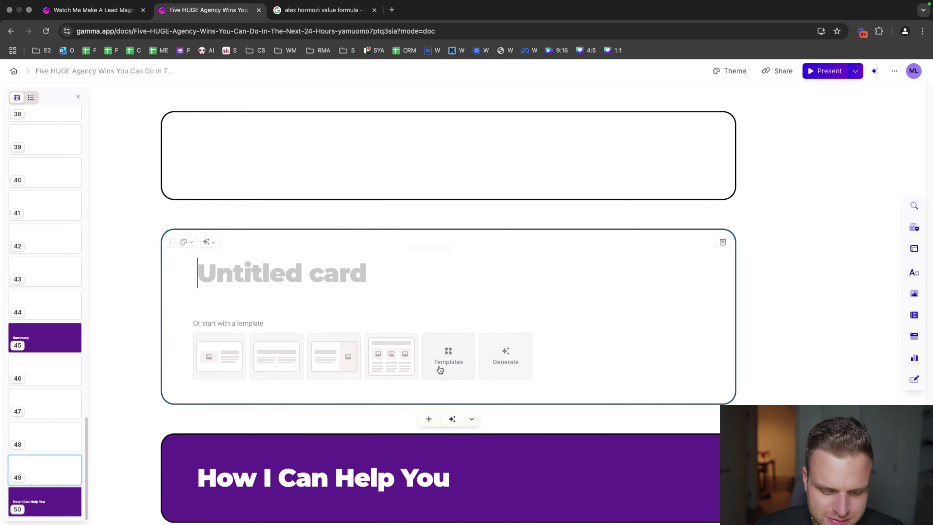
- Add a fifth blank card to the Summary section and title the section's first blank card "Work Form + Timer"
{"action": "left_click", "coordinate": [428, 408]}
{"action": "left_click", "coordinate": [70, 332]}
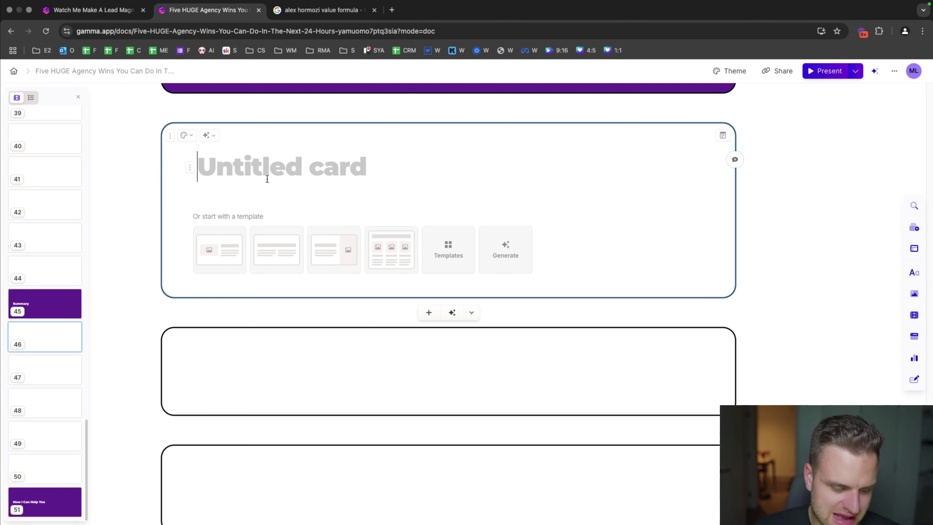
{"action": "type", "text": "Work +"}
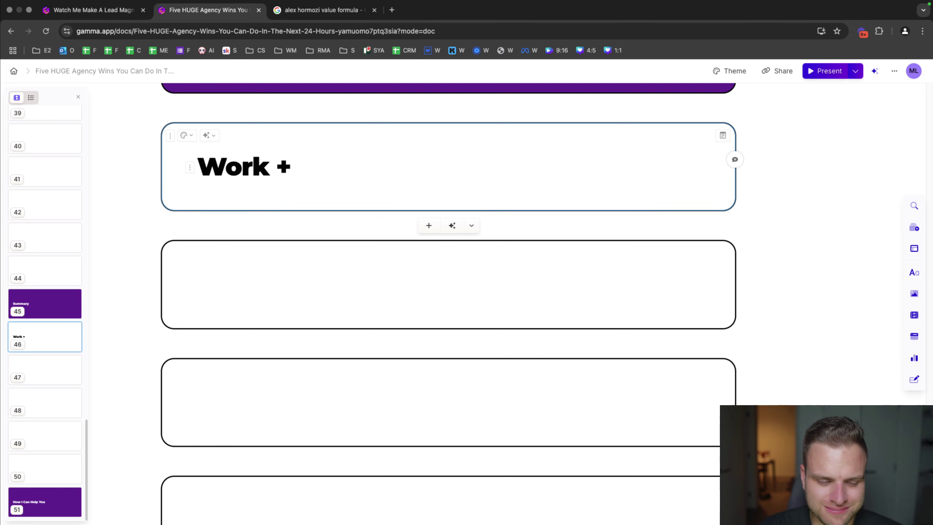
{"action": "key", "text": "BackSpace"}
{"action": "key", "text": "BackSpace"}
{"action": "key", "text": "super+a"}
{"action": "type", "text": "Work Fo"}
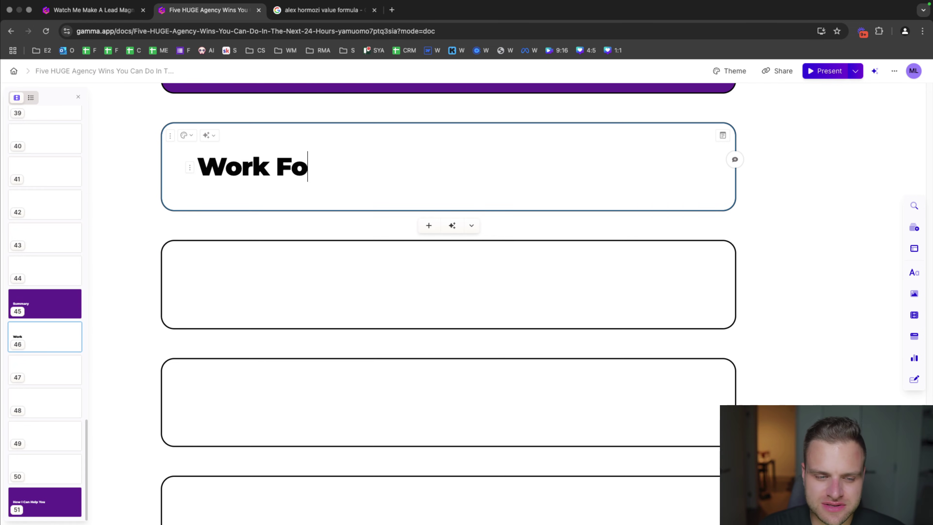
{"action": "type", "text": "rm + Timer"}
- Title the next two blank Summary cards "Operation Spreadsheet" and "Metrics Tracking Spreadsheet"
{"action": "left_click", "coordinate": [246, 286]}
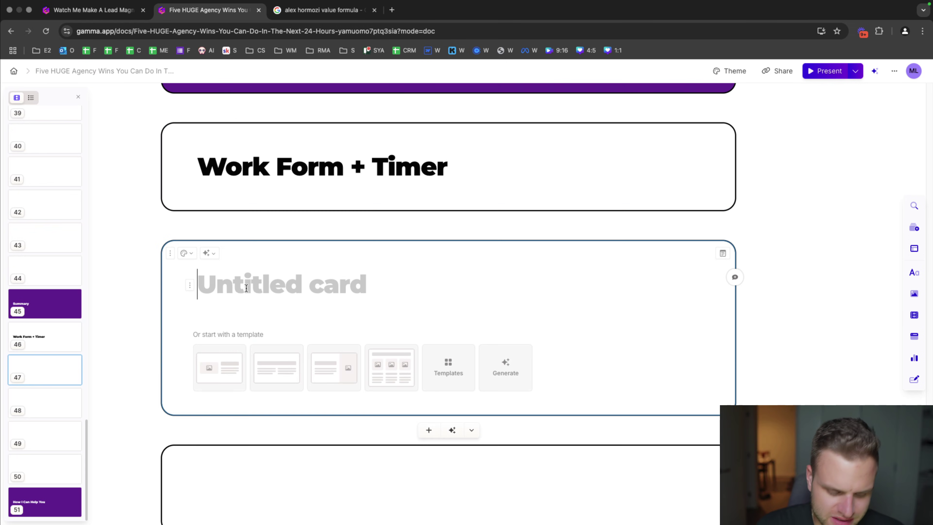
{"action": "type", "text": "Operation Spread"}
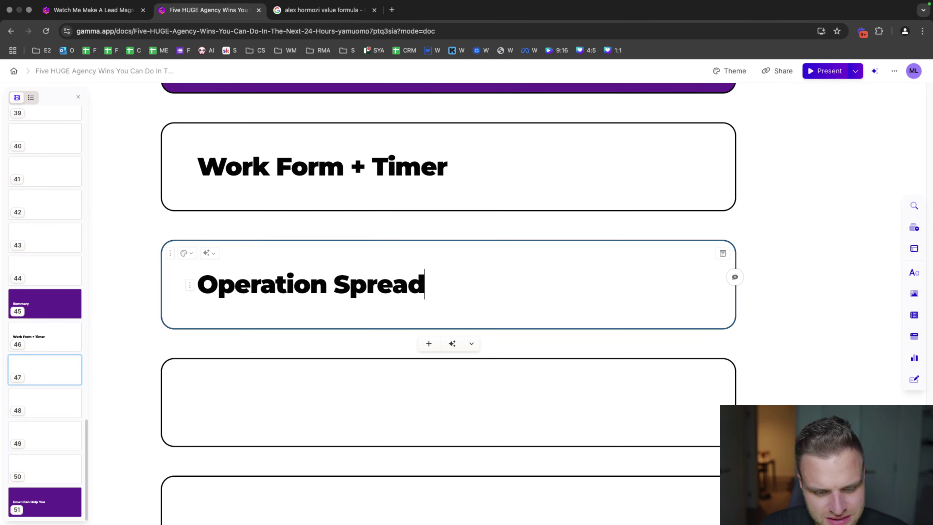
{"action": "type", "text": "sheet"}
{"action": "left_click", "coordinate": [231, 385]}
{"action": "type", "text": "Me"}
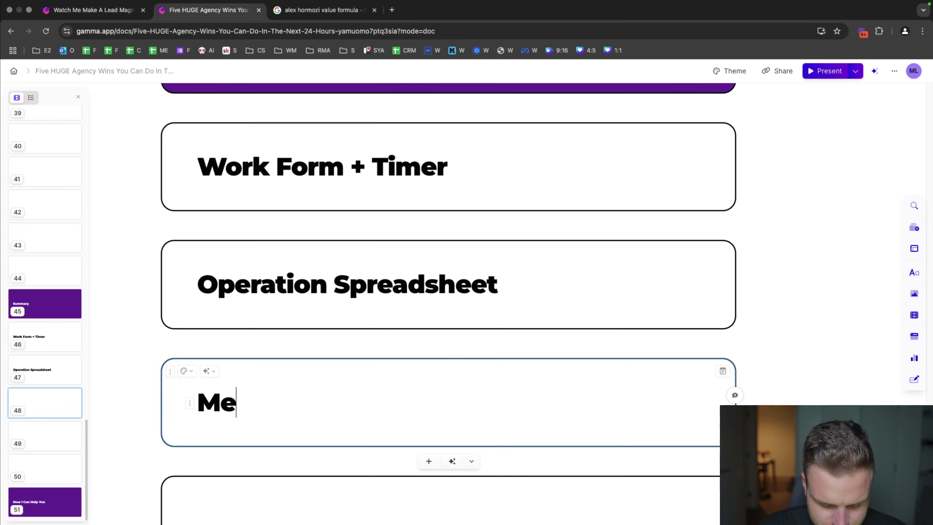
{"action": "type", "text": "trics Tracking "}
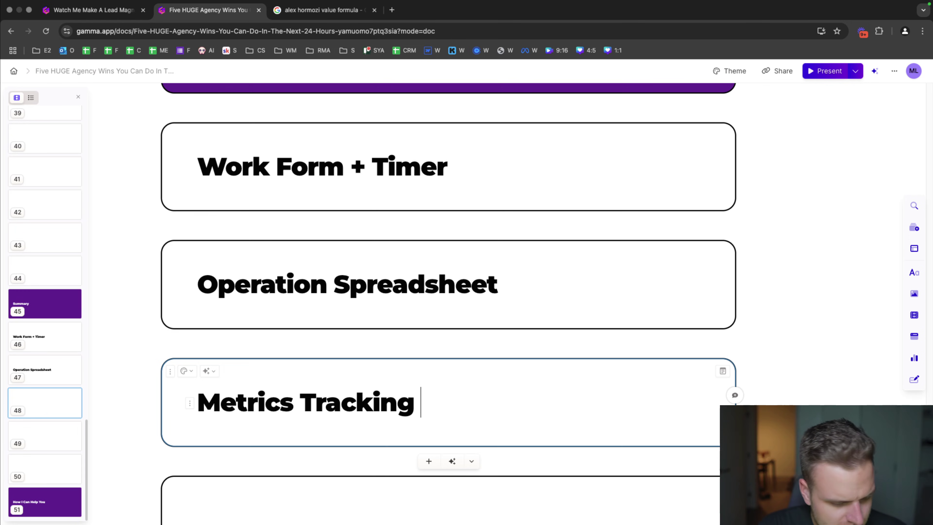
{"action": "type", "text": "Spreadsheet"}
- Title the last two blank cards of the Summary section "Project Management Build" and "Daily Schedule"
{"action": "scroll", "coordinate": [231, 363], "scroll_direction": "down", "scroll_amount": 5}
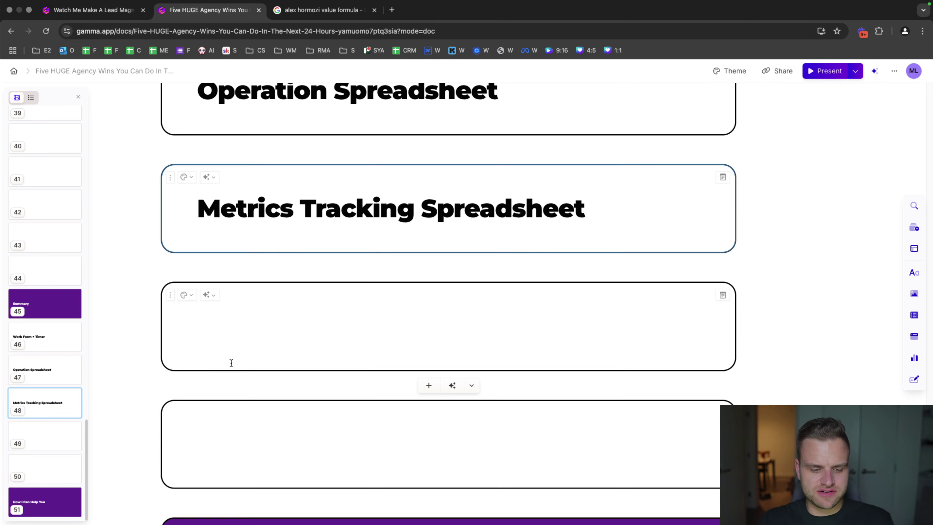
{"action": "left_click", "coordinate": [231, 362]}
{"action": "type", "text": "Project Mana"}
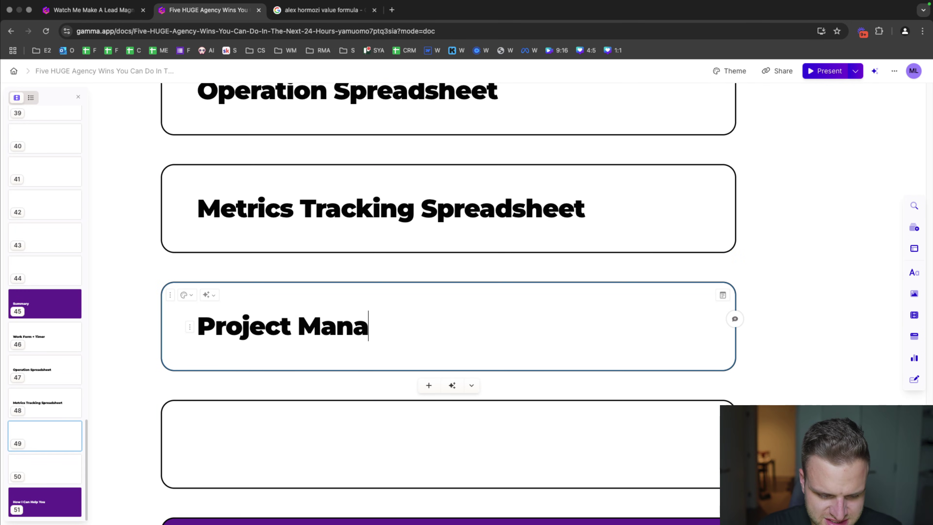
{"action": "type", "text": "gement Build"}
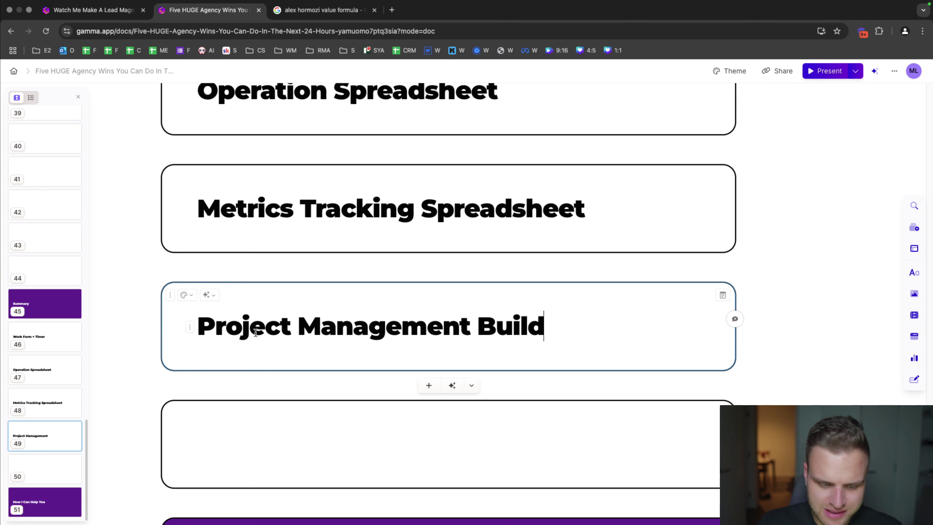
{"action": "left_click", "coordinate": [237, 406]}
{"action": "type", "text": "Daily Schedu"}
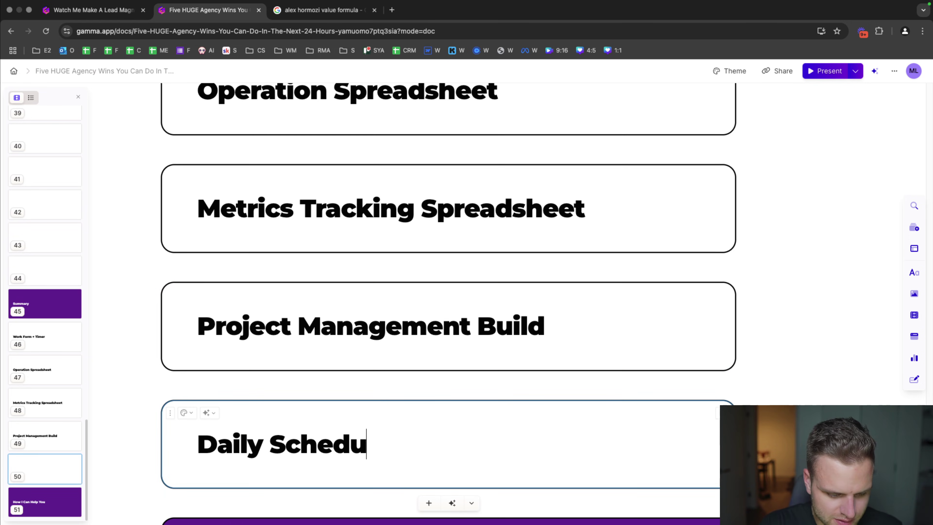
{"action": "type", "text": "le"}
- Delete the empty card between the contents list and the Win #1 title card
{"action": "scroll", "coordinate": [235, 401], "scroll_direction": "up", "scroll_amount": 20}
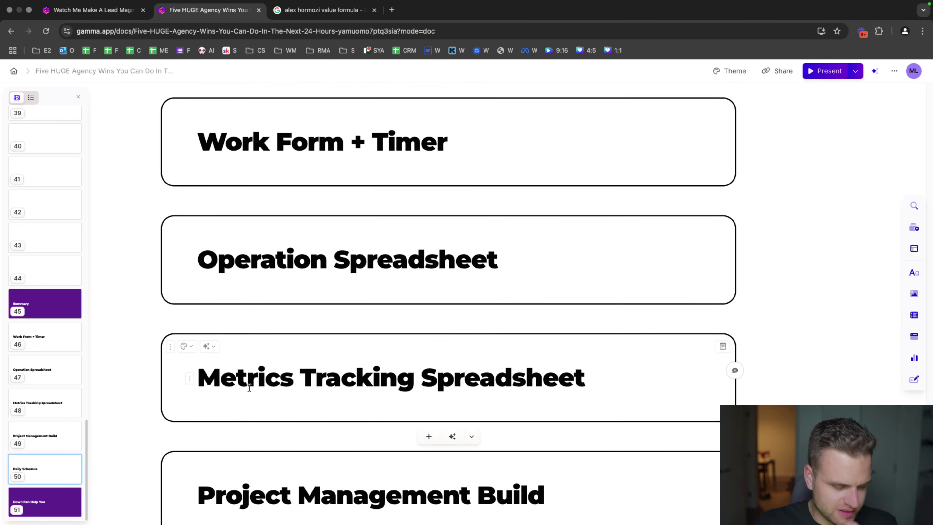
{"action": "scroll", "coordinate": [277, 342], "scroll_direction": "up", "scroll_amount": 12}
{"action": "scroll", "coordinate": [281, 341], "scroll_direction": "up", "scroll_amount": 20}
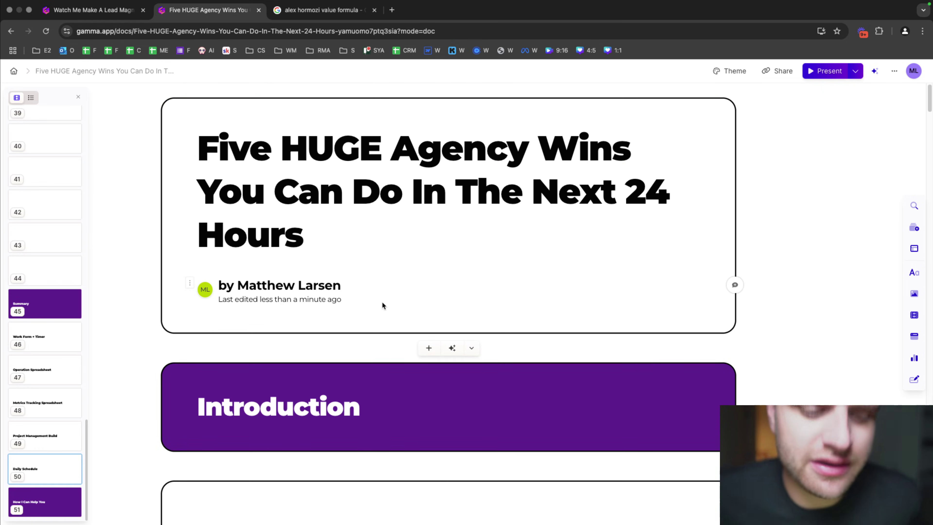
{"action": "scroll", "coordinate": [382, 301], "scroll_direction": "down", "scroll_amount": 5}
{"action": "scroll", "coordinate": [382, 303], "scroll_direction": "down", "scroll_amount": 5}
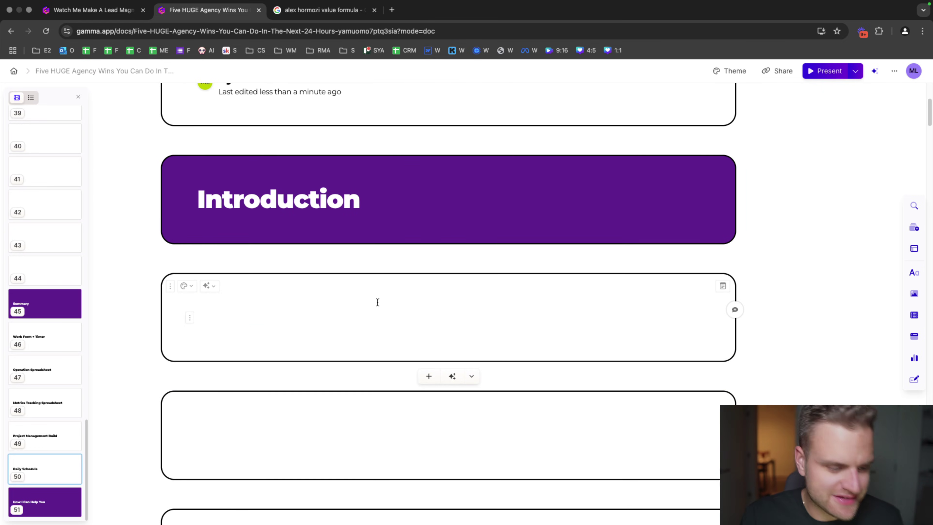
{"action": "scroll", "coordinate": [378, 295], "scroll_direction": "down", "scroll_amount": 5}
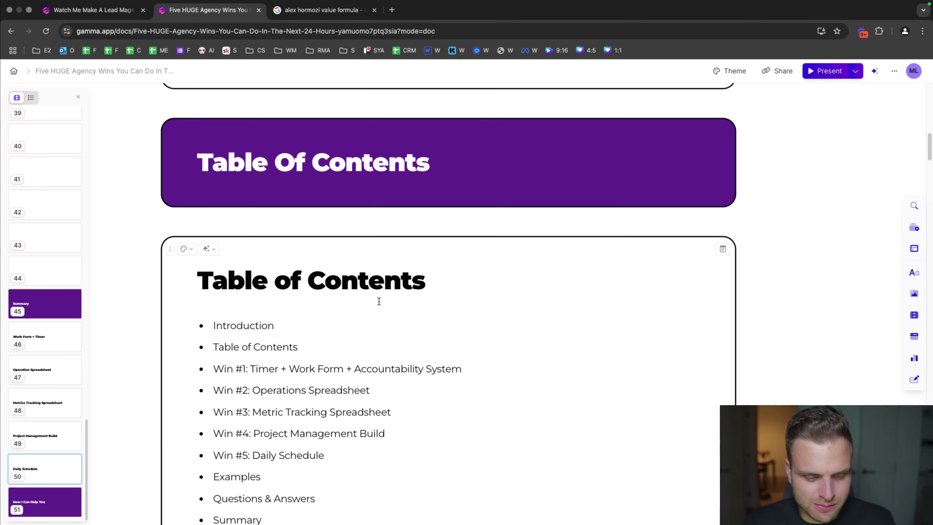
{"action": "scroll", "coordinate": [379, 297], "scroll_direction": "up", "scroll_amount": 5}
{"action": "scroll", "coordinate": [378, 303], "scroll_direction": "down", "scroll_amount": 12}
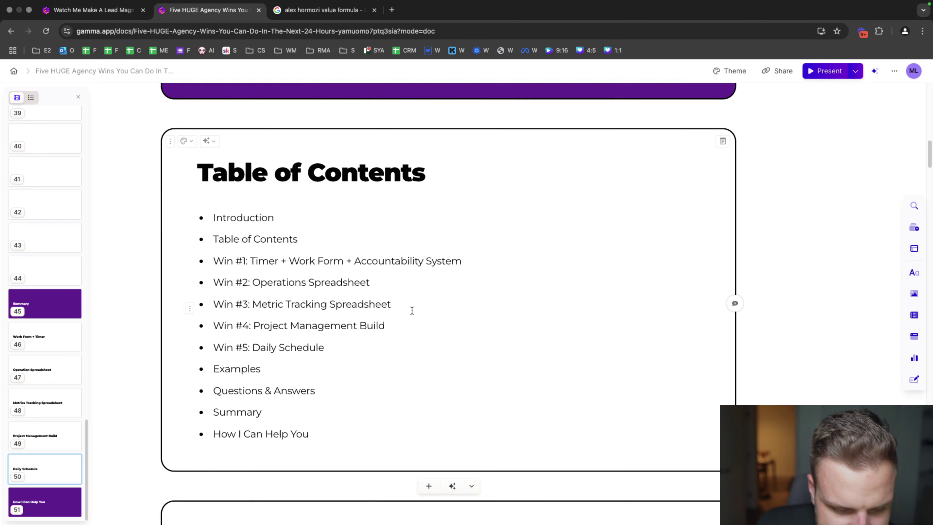
{"action": "left_click", "coordinate": [177, 308]}
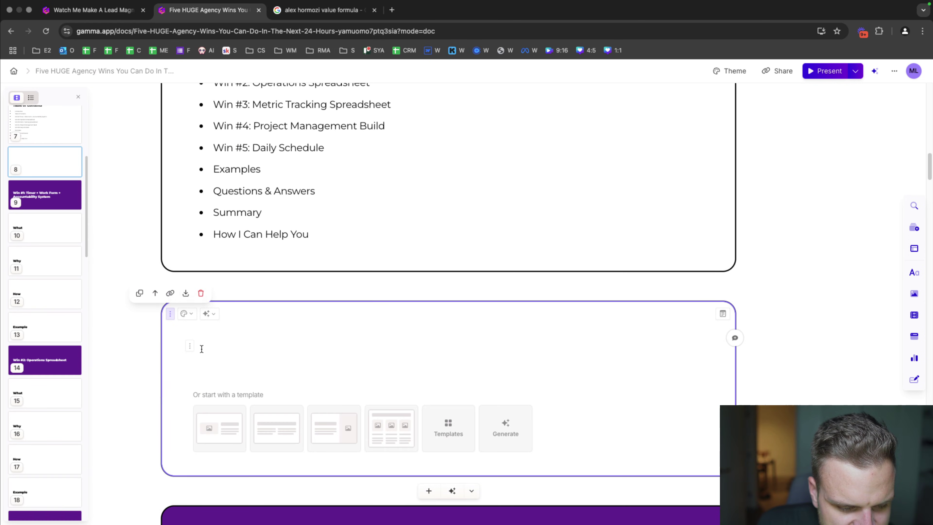
{"action": "left_click", "coordinate": [201, 294]}
- Review the contents list and the card outline down to the How I Can Help You section
{"action": "scroll", "coordinate": [333, 305], "scroll_direction": "down", "scroll_amount": 8}
{"action": "scroll", "coordinate": [333, 305], "scroll_direction": "up", "scroll_amount": 10}
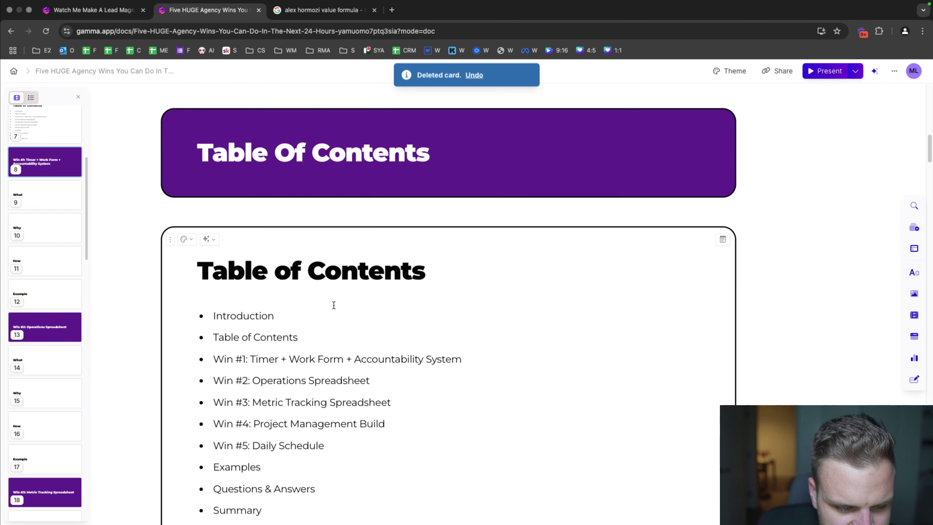
{"action": "scroll", "coordinate": [331, 295], "scroll_direction": "down", "scroll_amount": 4}
{"action": "scroll", "coordinate": [70, 303], "scroll_direction": "down", "scroll_amount": 15}
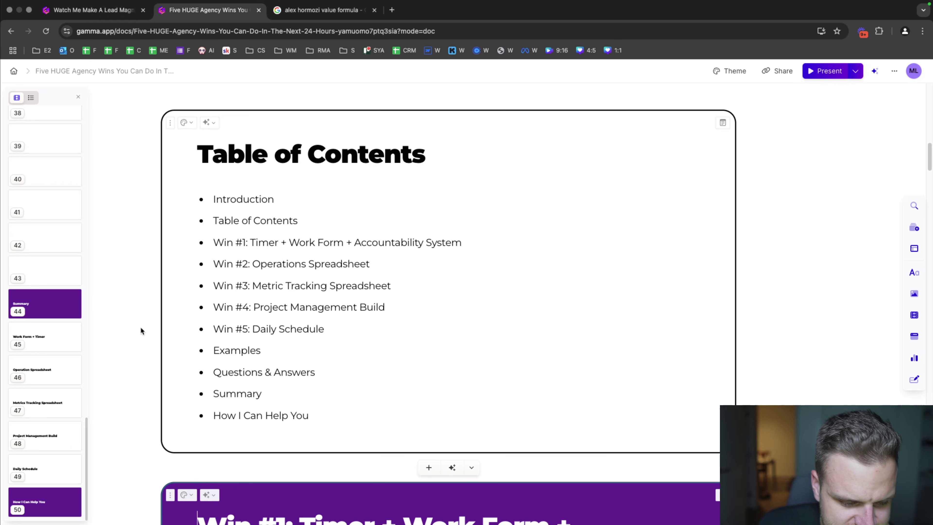
{"action": "scroll", "coordinate": [349, 372], "scroll_direction": "down", "scroll_amount": 15}
{"action": "scroll", "coordinate": [351, 372], "scroll_direction": "up", "scroll_amount": 10}
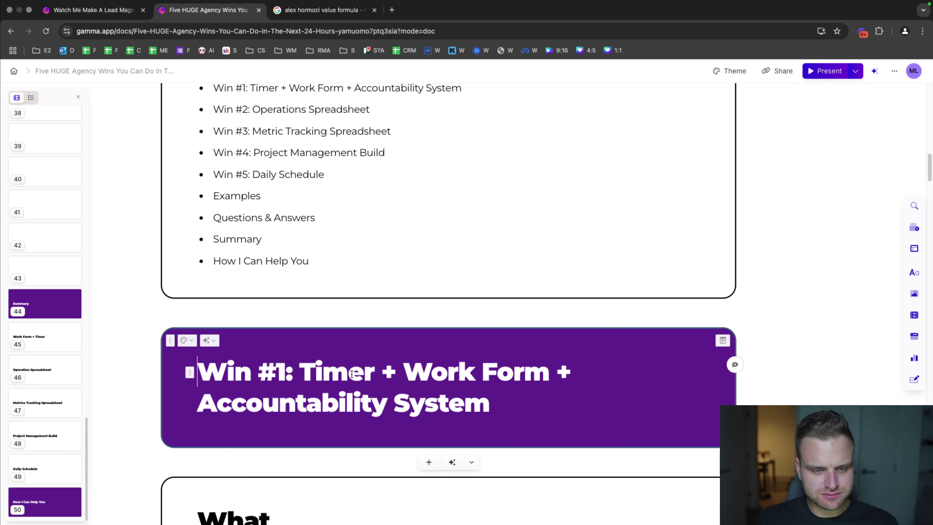
{"action": "scroll", "coordinate": [375, 354], "scroll_direction": "down", "scroll_amount": 3}
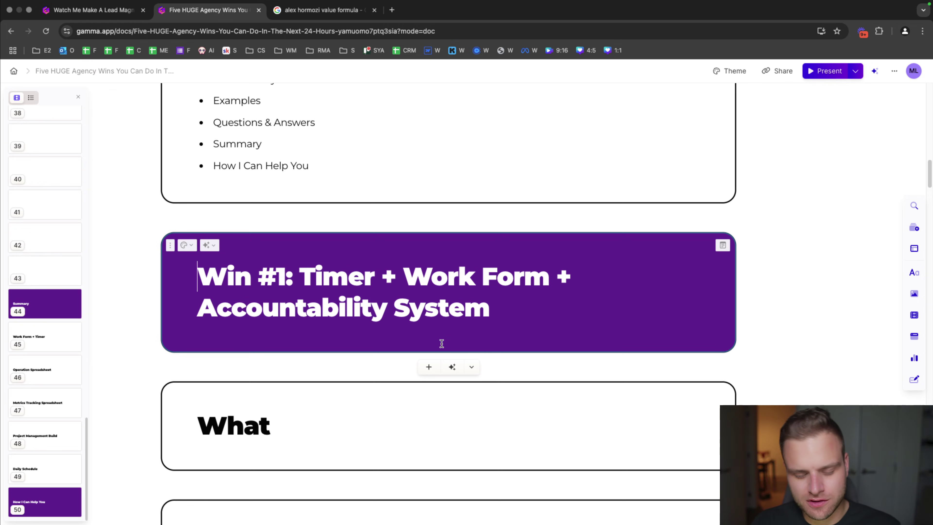
- Begin the body text of the Win #1 What card with "Many people have trouble actually getting work done."
{"action": "scroll", "coordinate": [442, 343], "scroll_direction": "down", "scroll_amount": 5}
{"action": "left_click", "coordinate": [375, 258]}
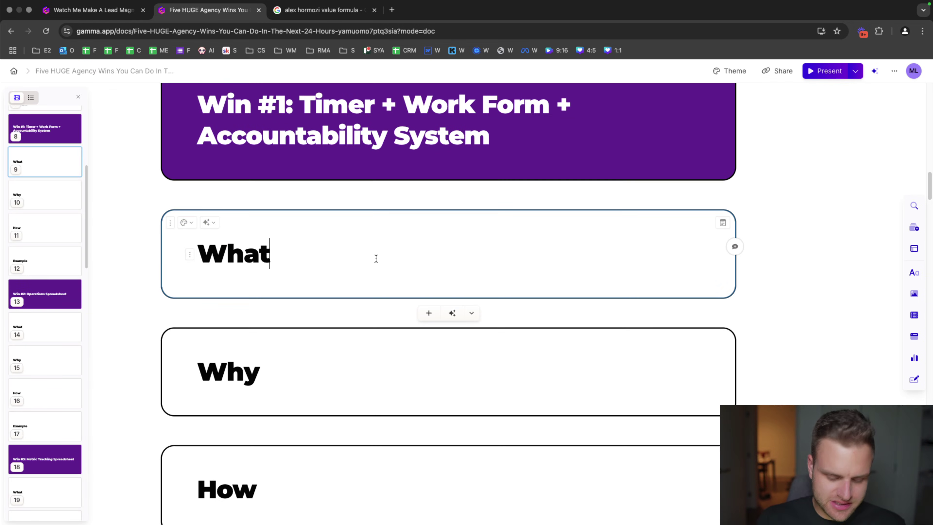
{"action": "key", "text": "Return"}
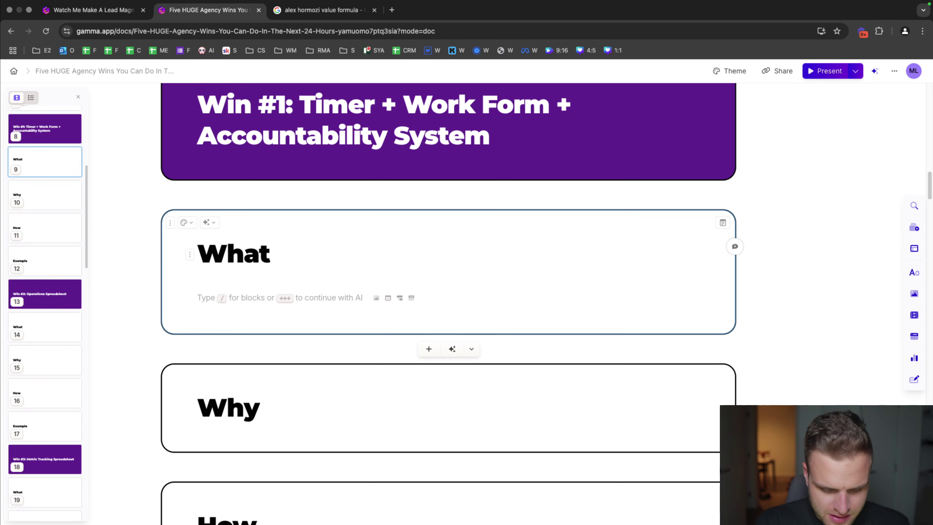
{"action": "type", "text": "Many people have tr"}
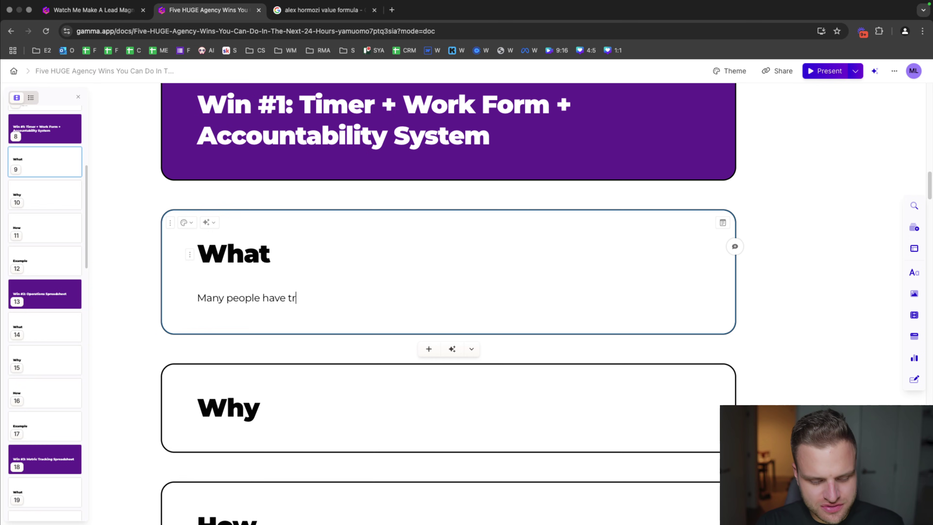
{"action": "type", "text": "ouble actually getting wo"}
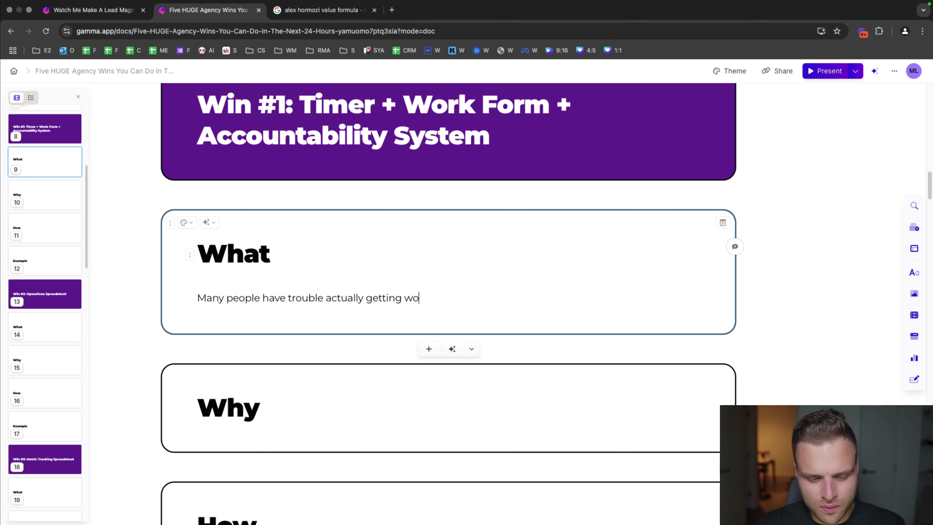
{"action": "type", "text": "rk done. Their biggewst"}
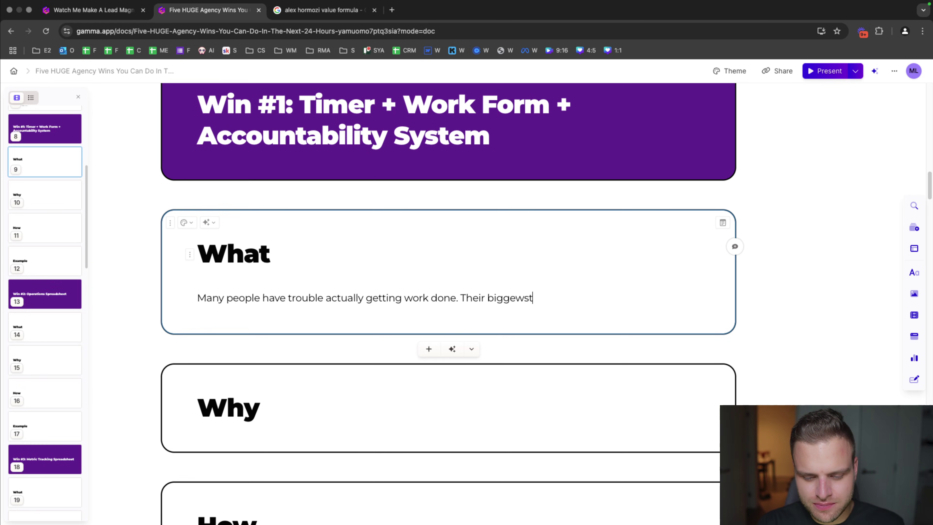
- Continue the What paragraph with a second sentence: "Their biggest problem is not that they don't know what to do"
{"action": "key", "text": "BackSpace"}
{"action": "key", "text": "BackSpace"}
{"action": "key", "text": "BackSpace"}
{"action": "type", "text": "st problem is not th"}
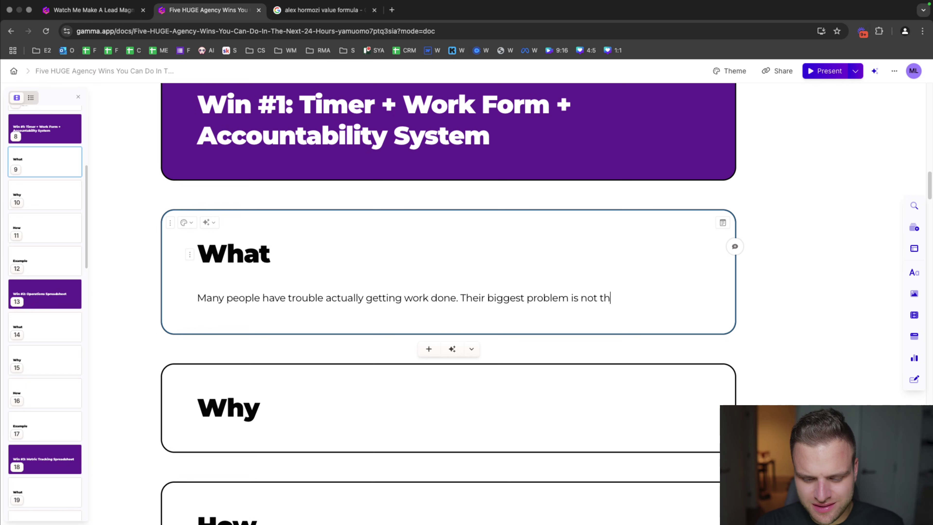
{"action": "type", "text": "at they don't know what to do or ho"}
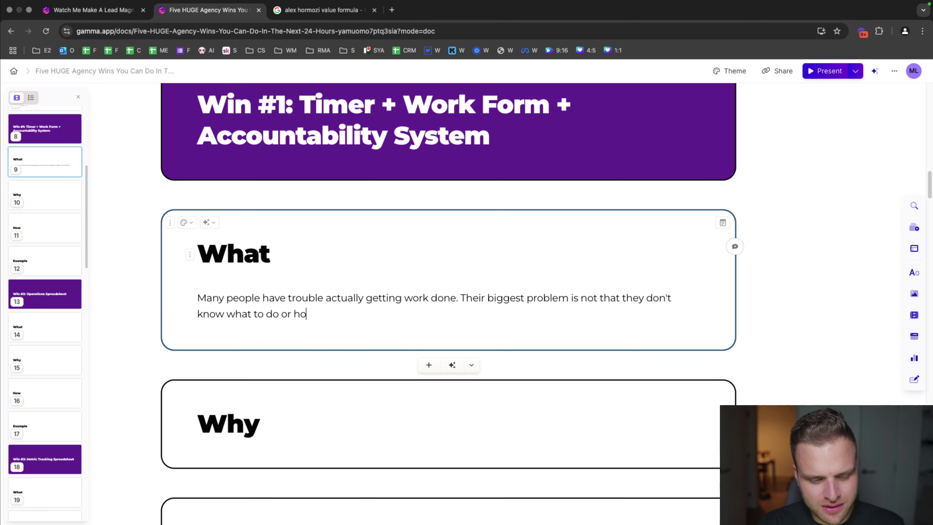
- Finish the What paragraph with "or how to do it. Their biggest problem is themselves, and their lack of focus."
{"action": "type", "text": "w to do it. Their biggest problem is t"}
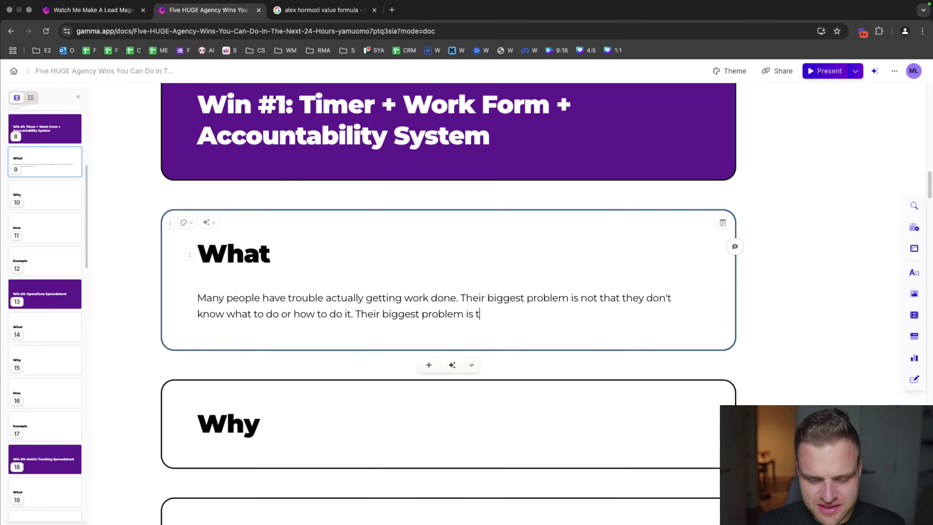
{"action": "type", "text": "hemselves, and the"}
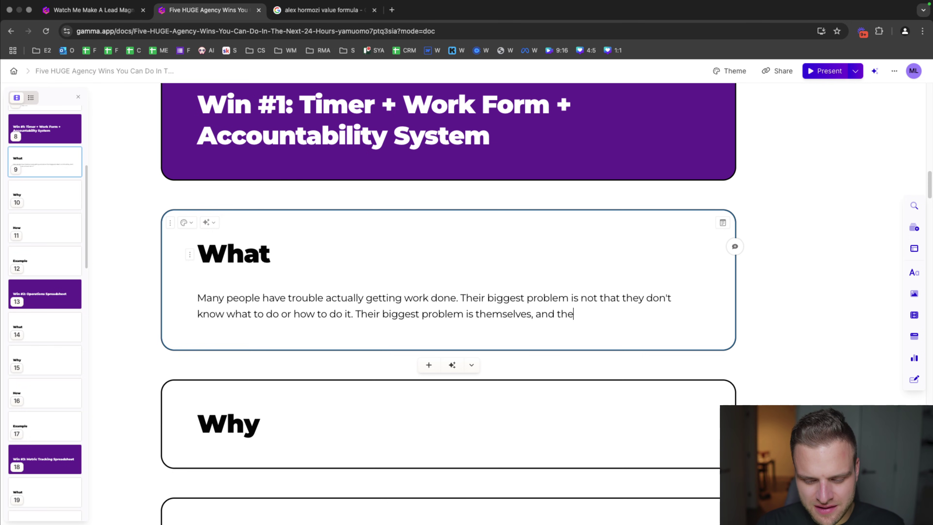
{"action": "type", "text": "ir lack of focus."}
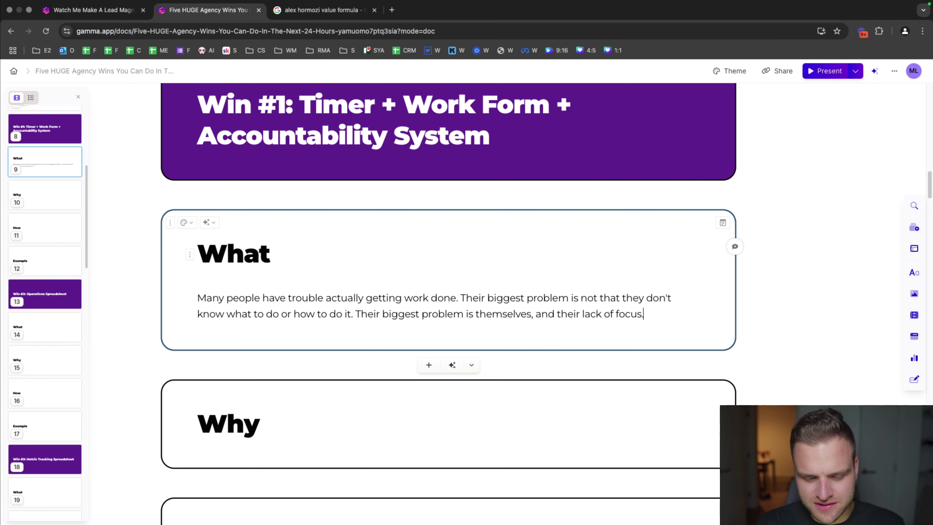
{"action": "key", "text": "Return"}
{"action": "type", "text": "Having thi"}
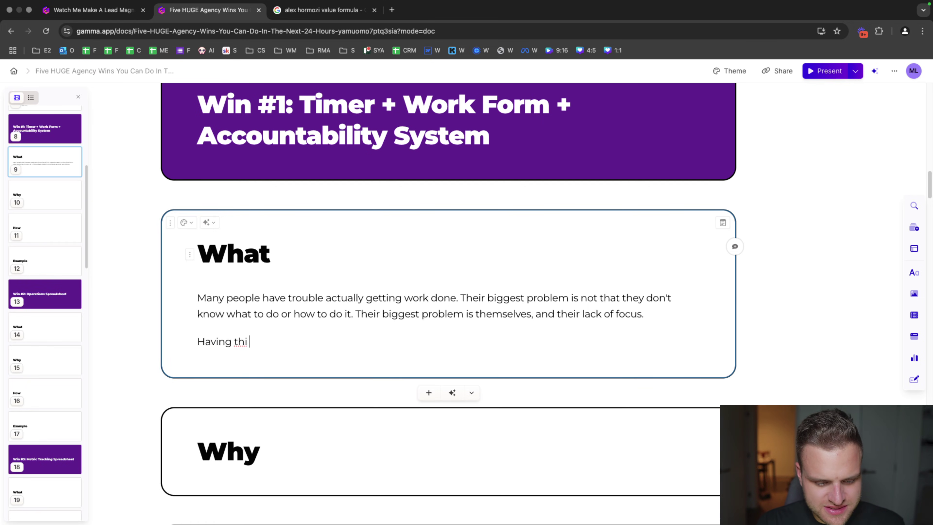
{"action": "type", "text": "s system"}
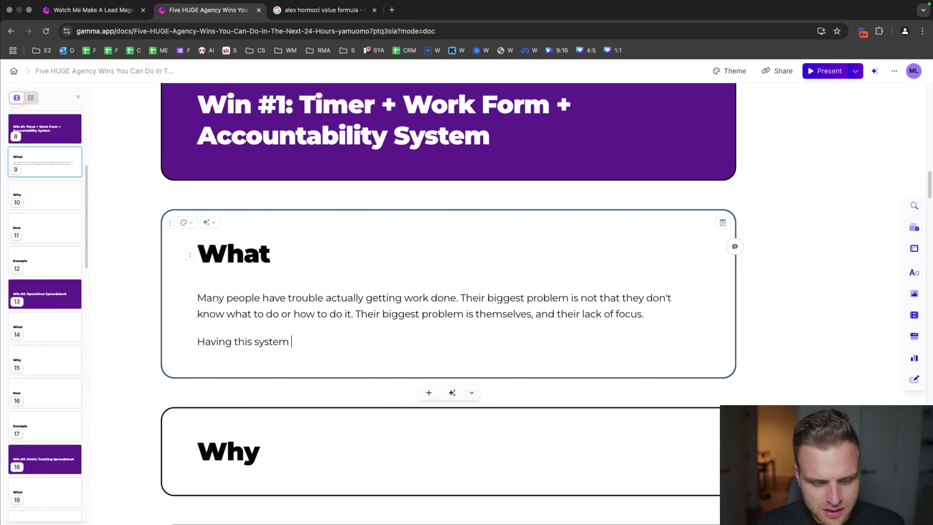
{"action": "key", "text": "BackSpace"}
{"action": "key", "text": "BackSpace"}
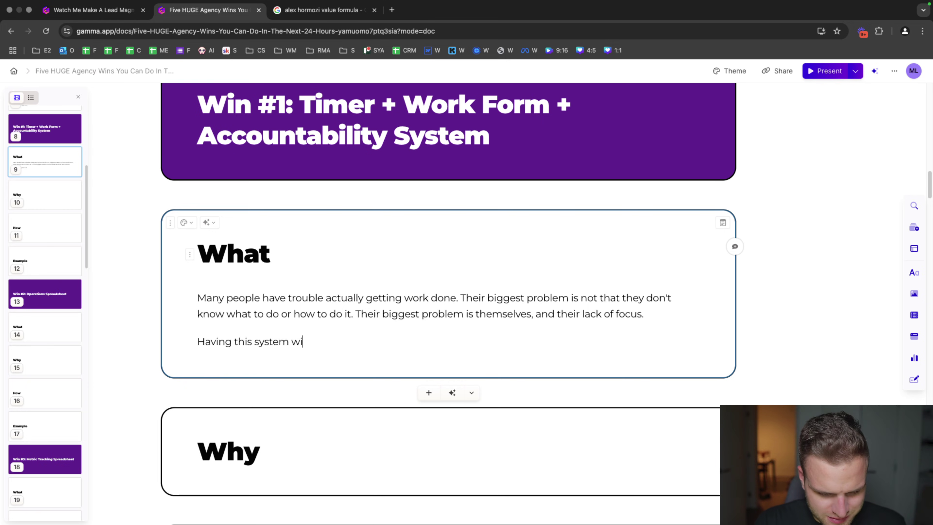
{"action": "type", "text": "is like n"}
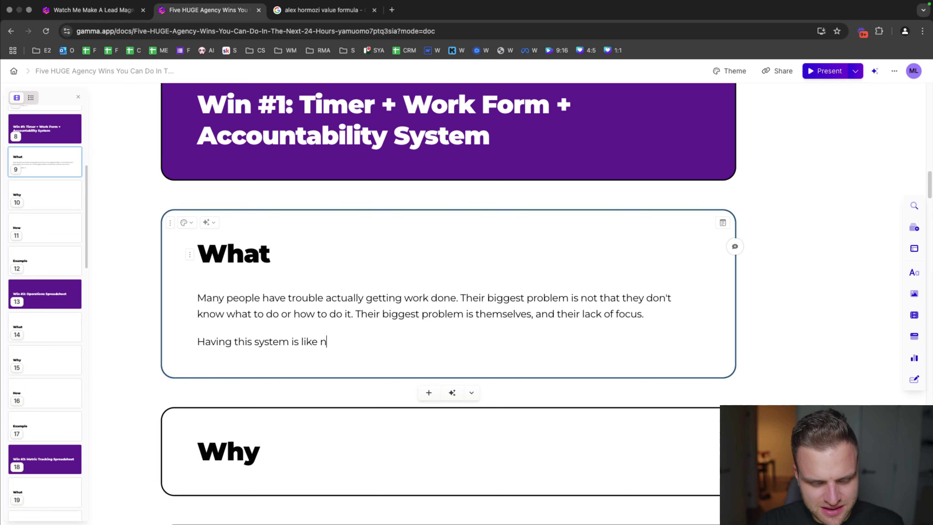
{"action": "type", "text": "atural"}
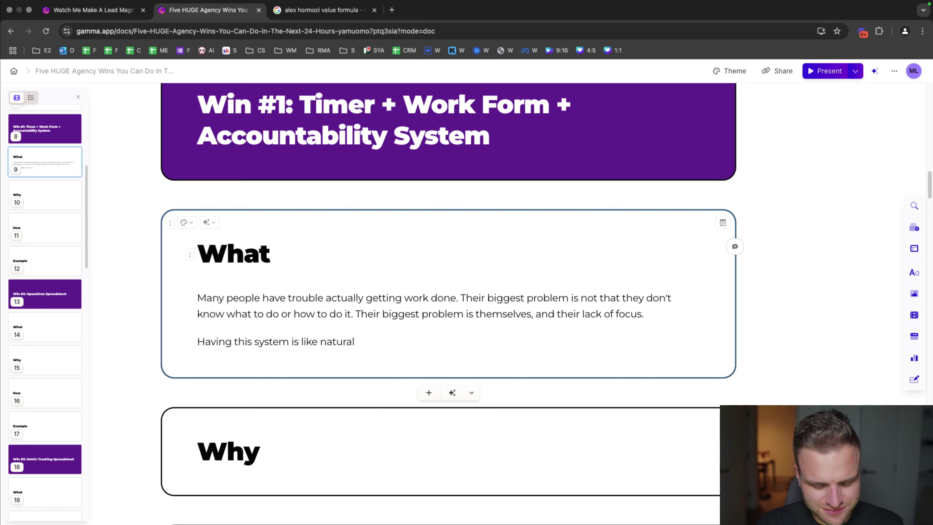
{"action": "left_click_drag", "start_coordinate": [356, 341], "coordinate": [199, 341]}
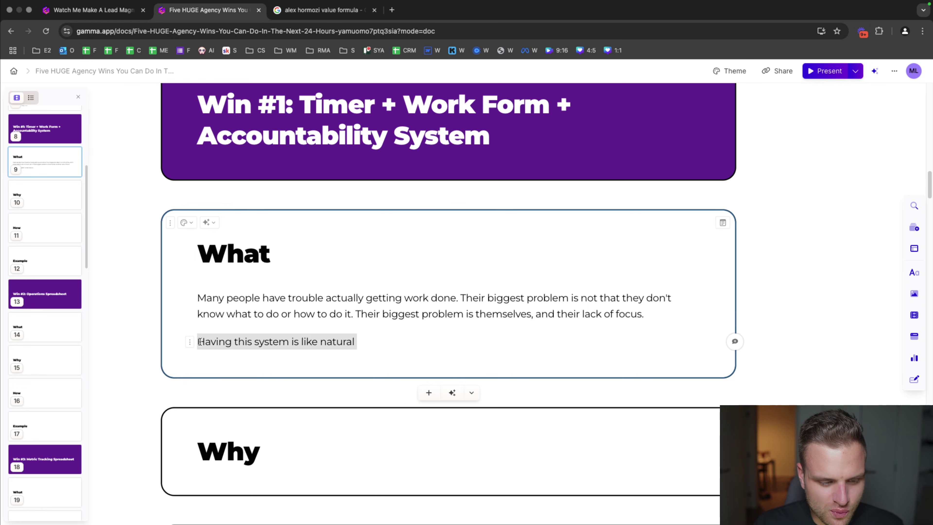
{"action": "key", "text": "BackSpace"}
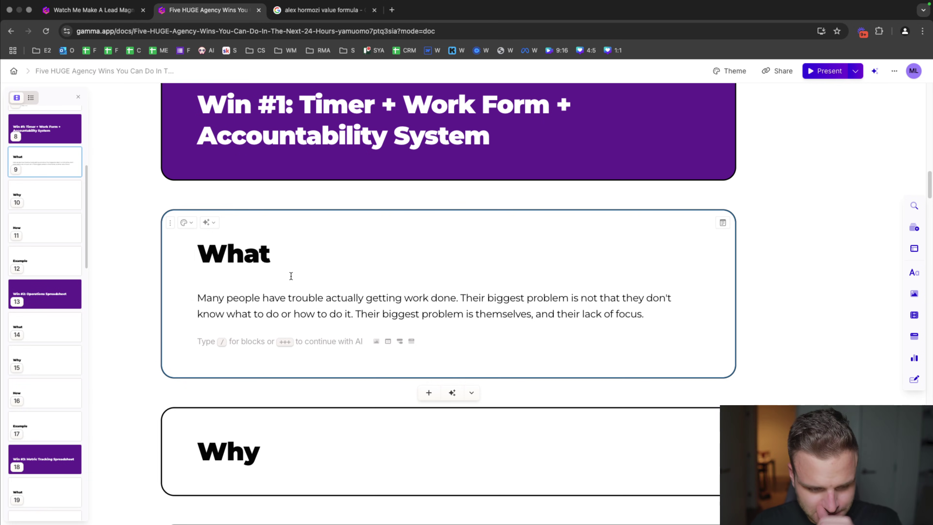
- Copy the Win #1 What paragraph into the body of the Why card, below its heading
{"action": "left_click_drag", "start_coordinate": [654, 316], "coordinate": [191, 298]}
{"action": "key", "text": "ctrl+c"}
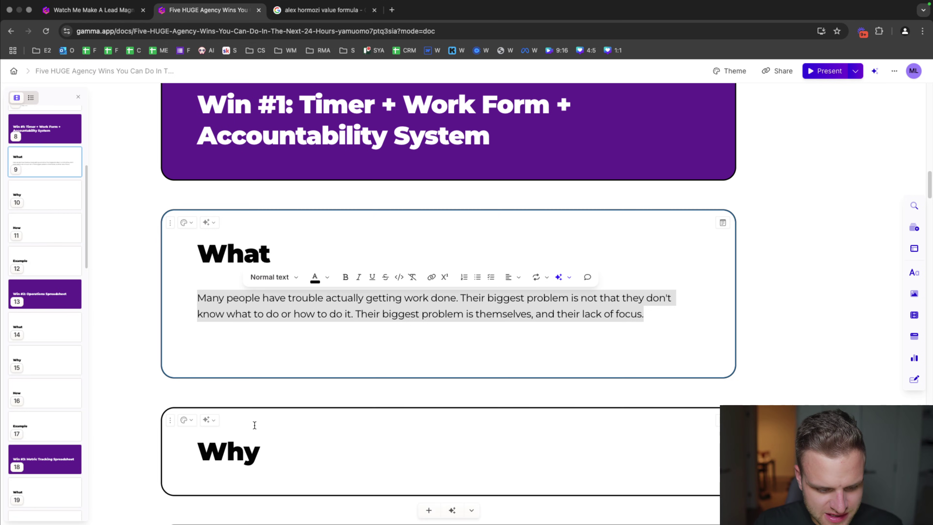
{"action": "left_click", "coordinate": [281, 450]}
{"action": "key", "text": "Return"}
{"action": "key", "text": "ctrl+v"}
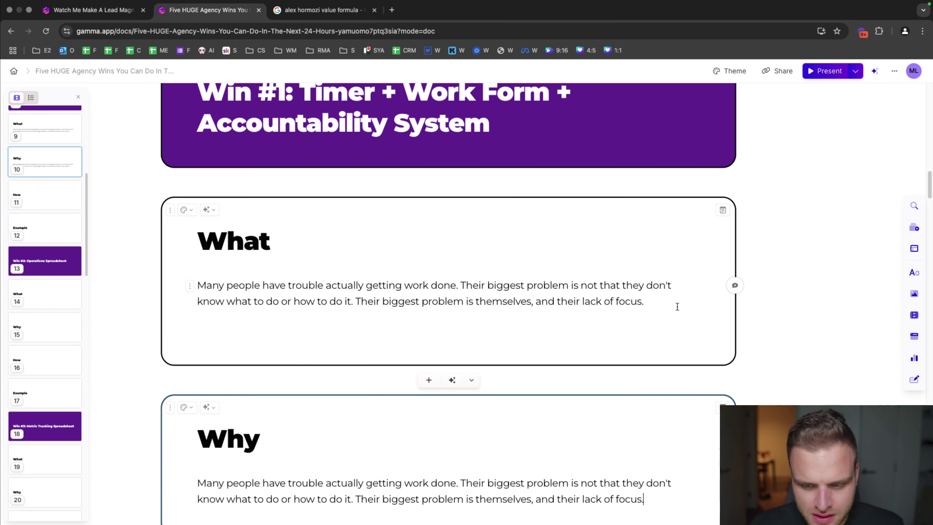
- Replace the What card's paragraph with "The number one way to get work done in 2025 and beyond is"
{"action": "left_click_drag", "start_coordinate": [677, 306], "coordinate": [203, 302]}
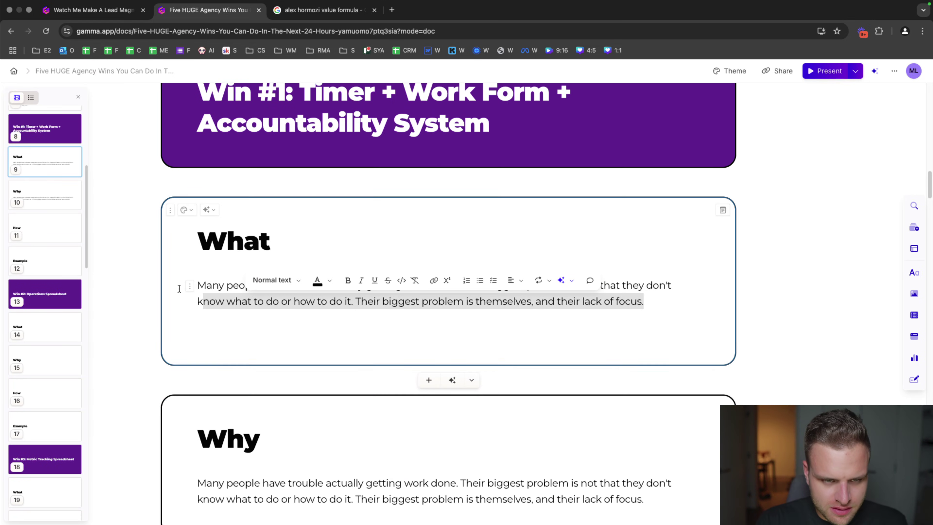
{"action": "type", "text": "The"}
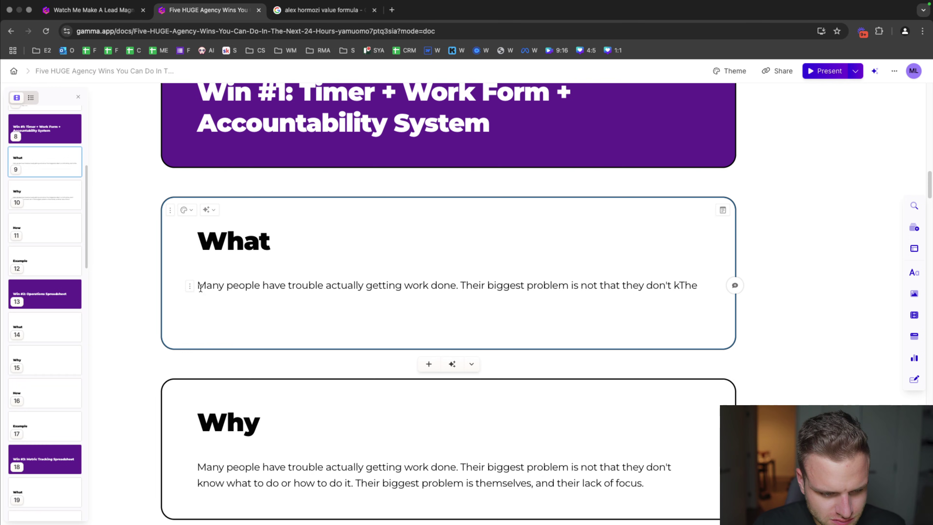
{"action": "mouse_move", "coordinate": [198, 285]}
{"action": "left_mouse_down"}
{"action": "mouse_move", "coordinate": [688, 291]}
{"action": "mouse_move", "coordinate": [197, 285]}
{"action": "left_mouse_up"}
{"action": "type", "text": "The number "}
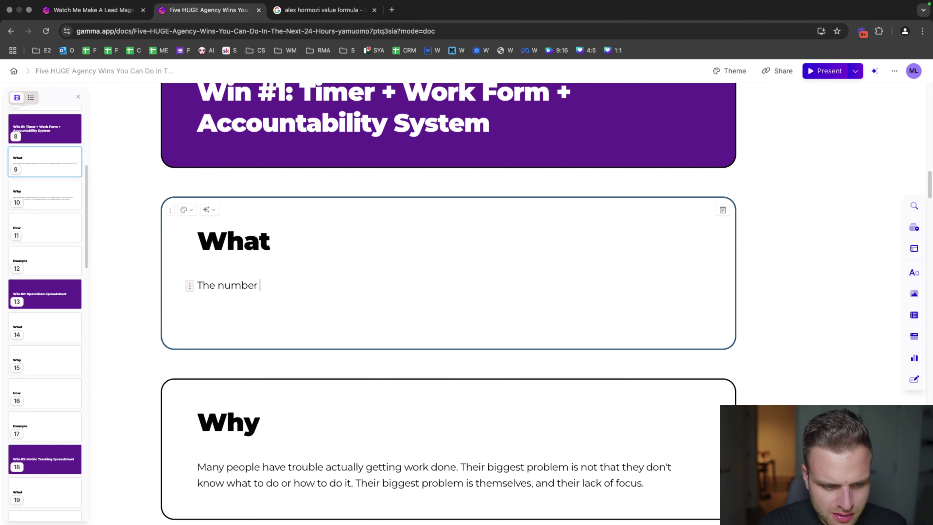
{"action": "type", "text": "one way to get work done in 2025 and beyond is"}
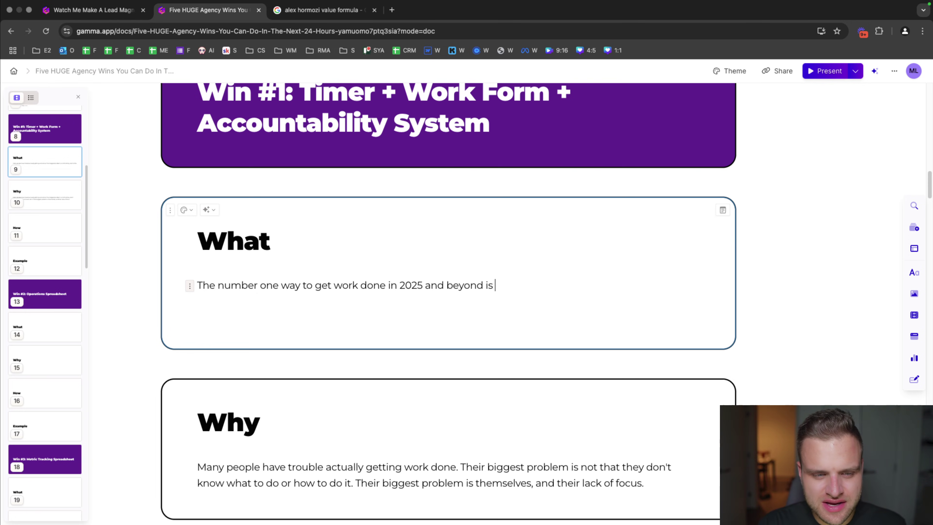
- Complete the What sentence with "to use a combination of a timer, form and overall accountability system."
{"action": "type", "text": " to use a combination o"}
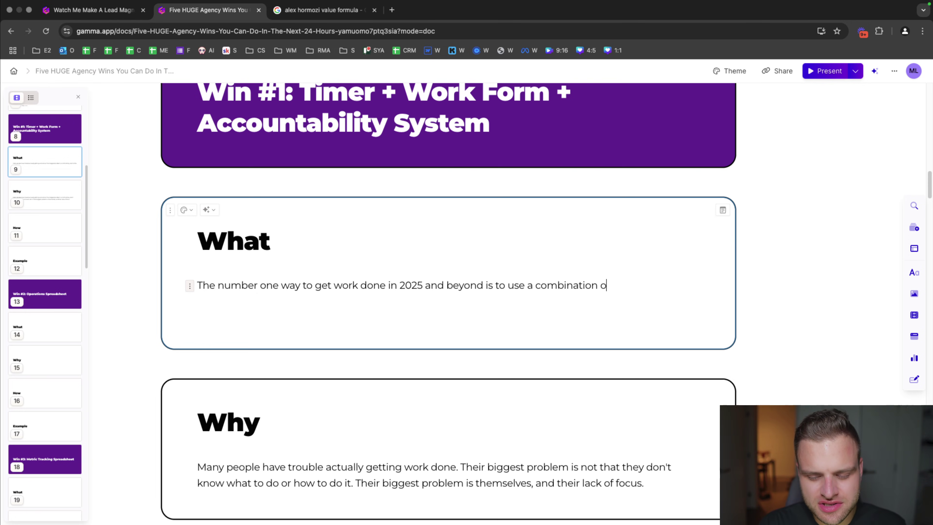
{"action": "type", "text": "f a t"}
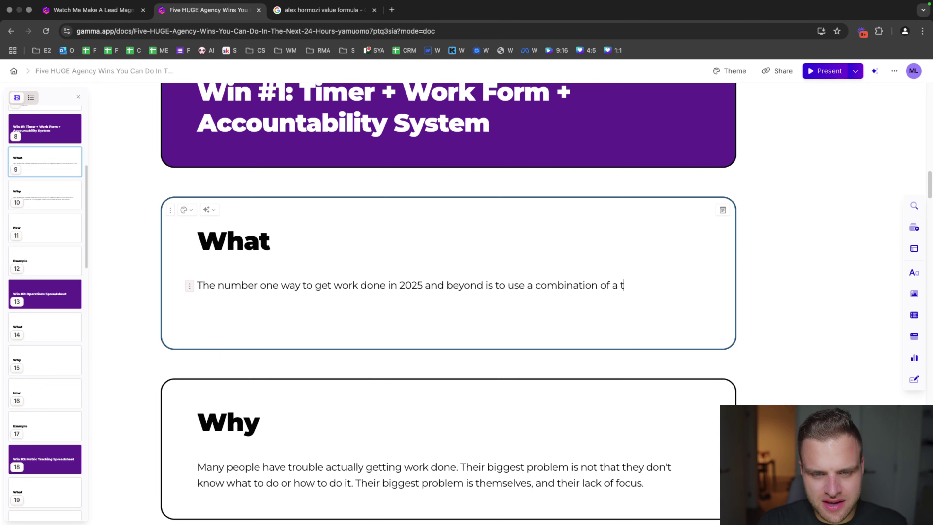
{"action": "type", "text": "imer, form a"}
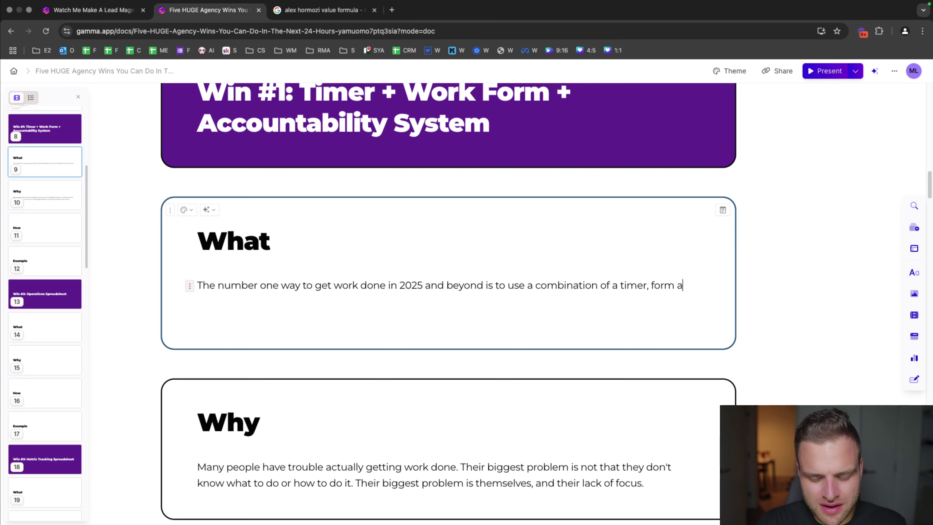
{"action": "type", "text": "nd overall accountability system"}
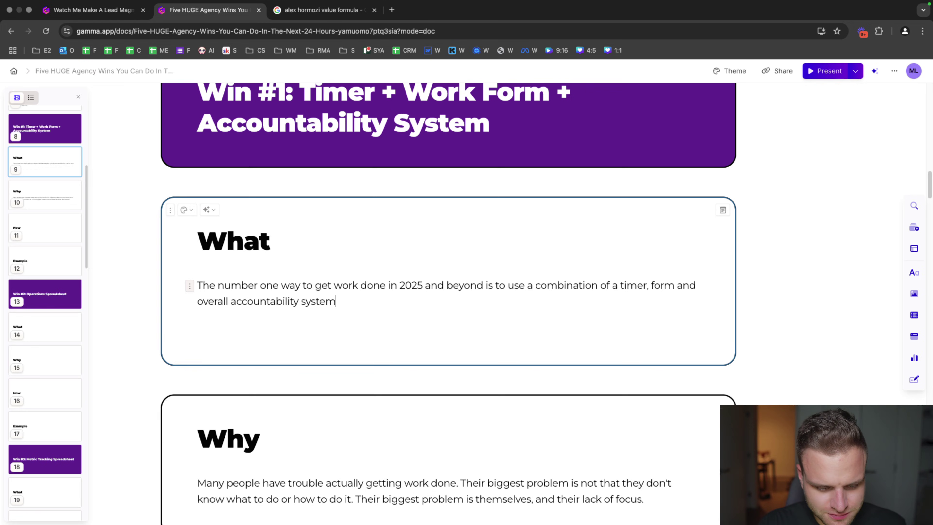
{"action": "type", "text": "."}
- Start a numbered list below with "We will work in 60 minute deep work "sprints" using an actual timer to keep track."
{"action": "key", "text": "Return"}
{"action": "type", "text": "1. W"}
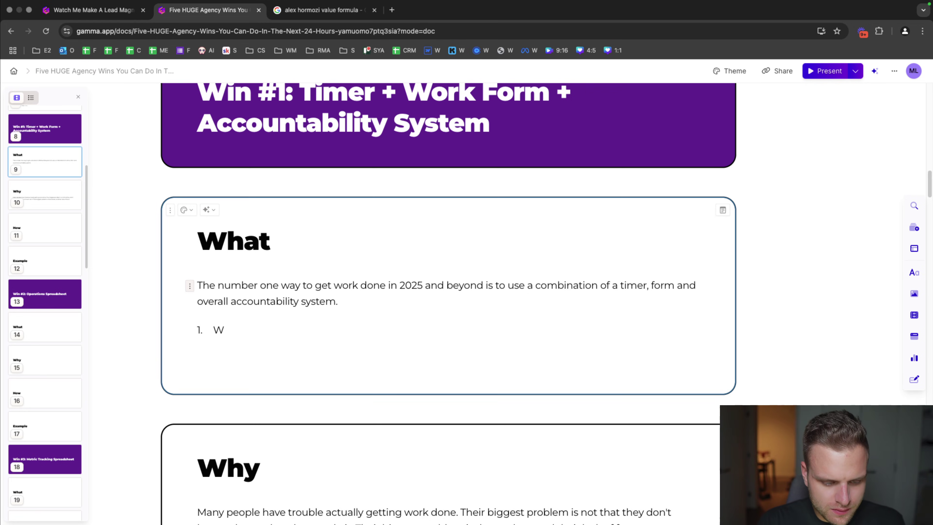
{"action": "type", "text": "ore will work in 60 min"}
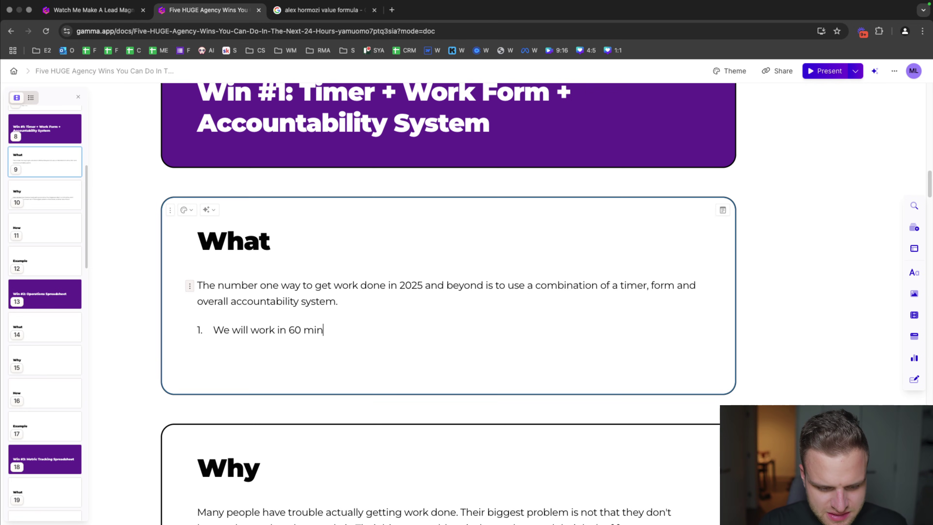
{"action": "type", "text": "ute deep work spr"}
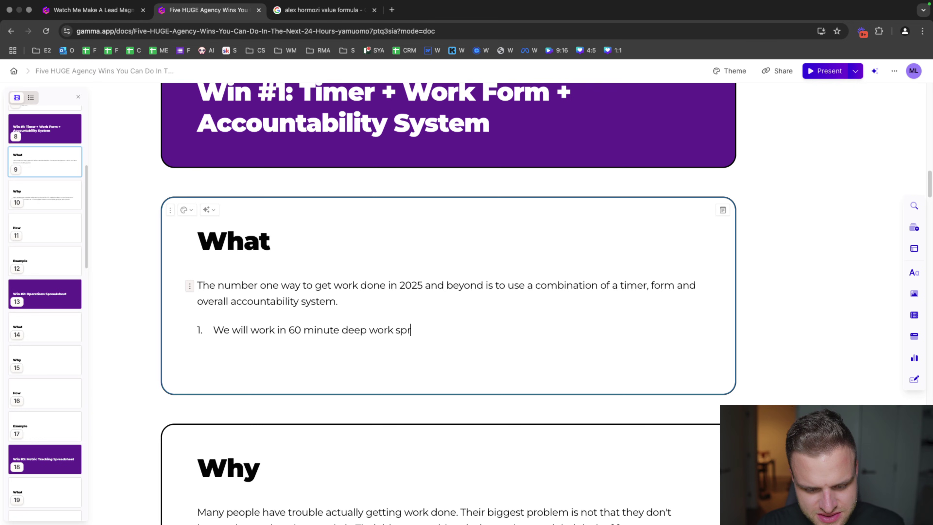
{"action": "type", "text": "ints"}
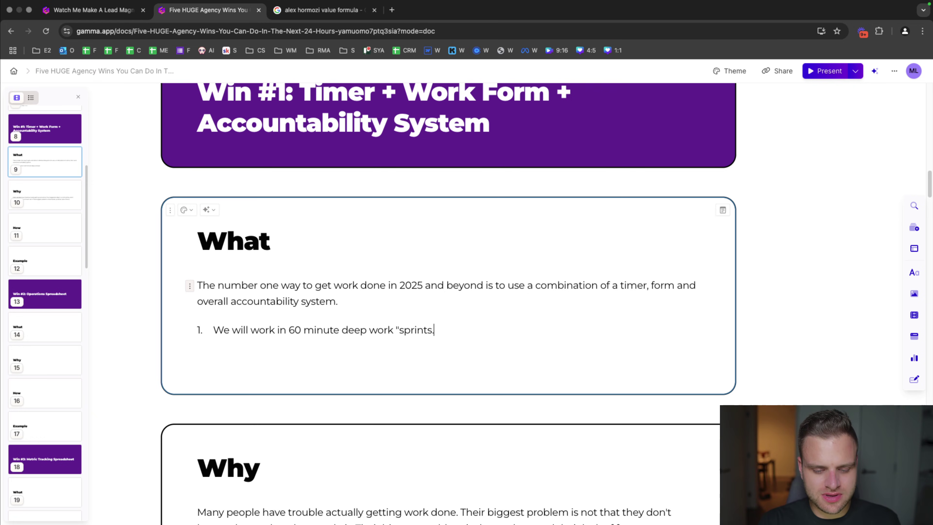
{"action": "type", "text": "\" using an ac"}
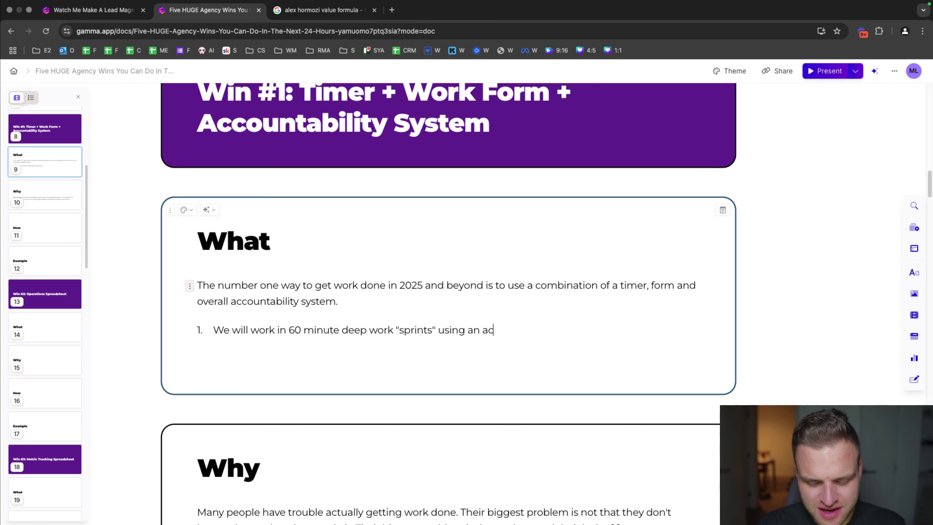
{"action": "type", "text": "tual timer to keep track. "}
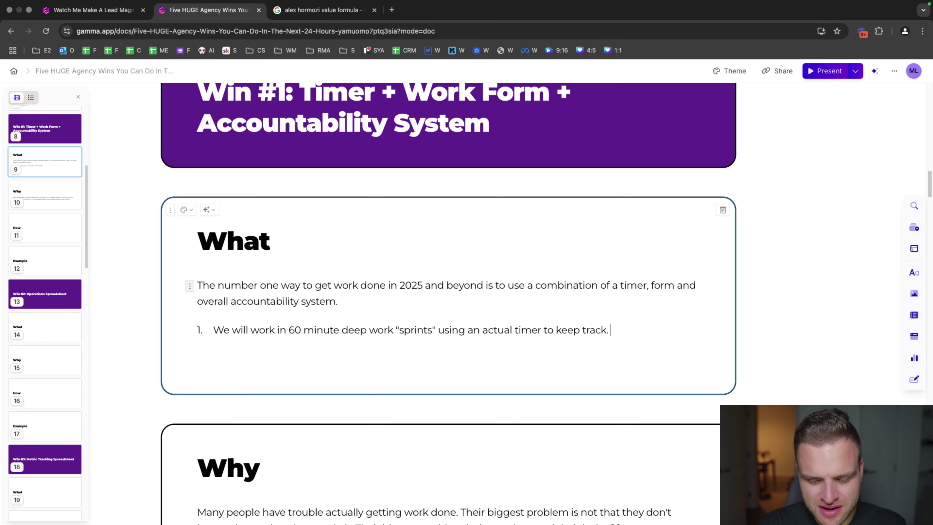
- Extend the first list item with "Anyone can focus for one hour. Then, we can take a break, and do it again."
{"action": "type", "text": "Anyone can focus for on"}
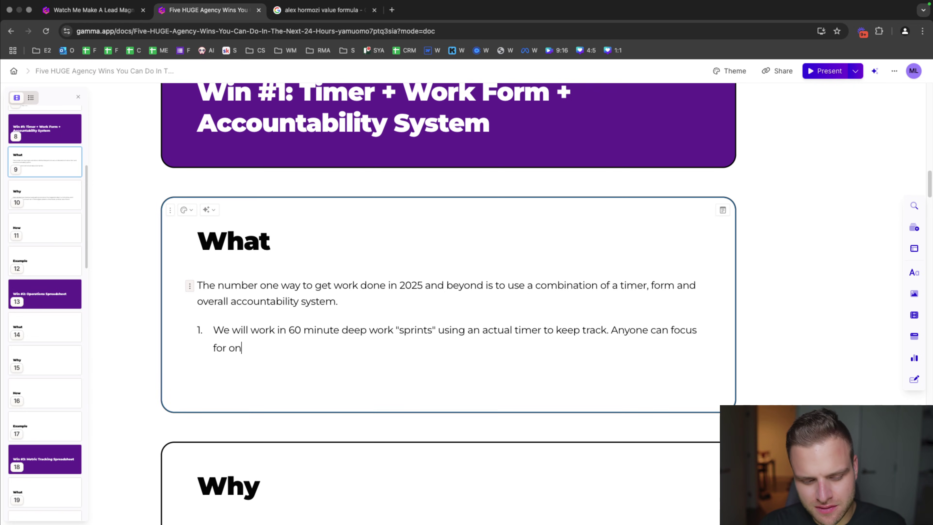
{"action": "type", "text": "e hour. When you do"}
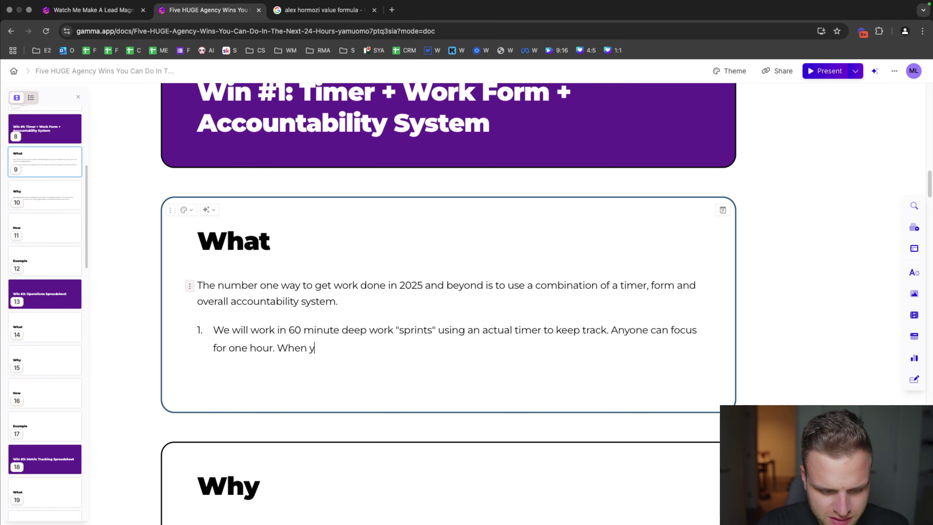
{"action": "key", "text": "BackSpace"}
{"action": "key", "text": "BackSpace"}
{"action": "key", "text": "BackSpace"}
{"action": "key", "text": "BackSpace"}
{"action": "key", "text": "BackSpace"}
{"action": "key", "text": "BackSpace"}
{"action": "key", "text": "BackSpace"}
{"action": "key", "text": "BackSpace"}
{"action": "key", "text": "BackSpace"}
{"action": "key", "text": "BackSpace"}
{"action": "key", "text": "BackSpace"}
{"action": "key", "text": "BackSpace"}
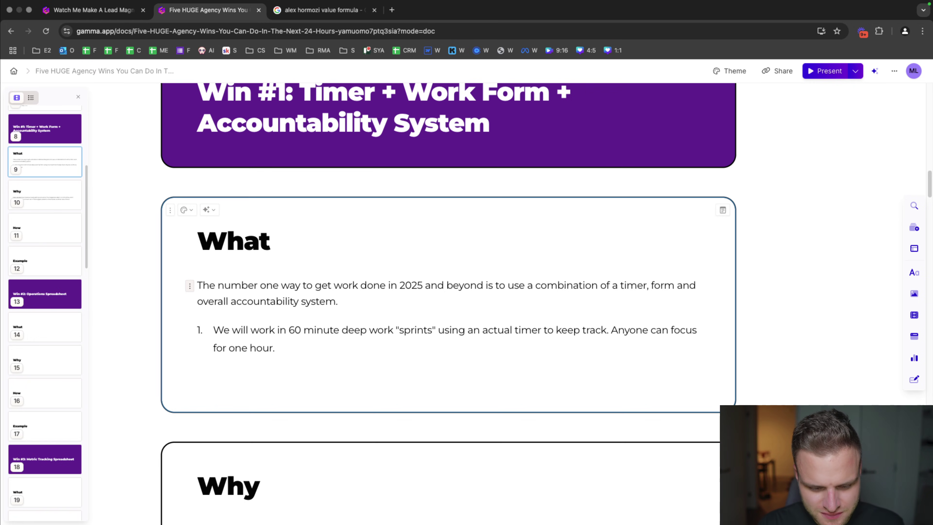
{"action": "type", "text": "Then, we can take a bre"}
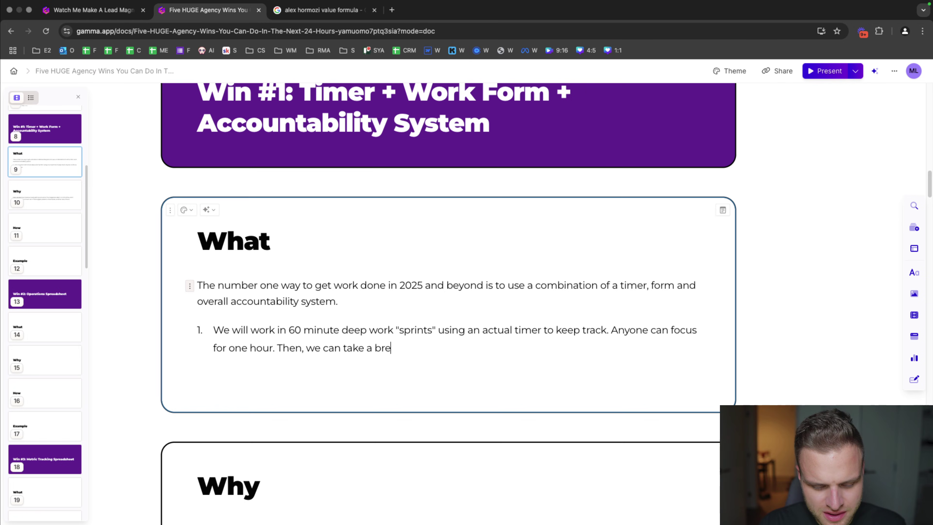
{"action": "type", "text": "ak, and do it again."}
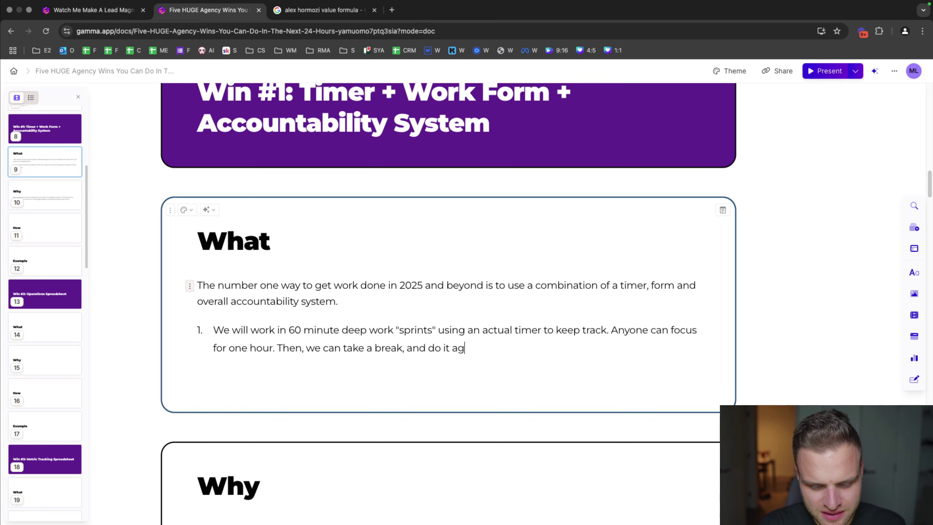
- Add a second list item: "We will log what we did every hour using a form. This holds us accountable to doing actual real work"
{"action": "key", "text": "Return"}
{"action": "type", "text": "We will "}
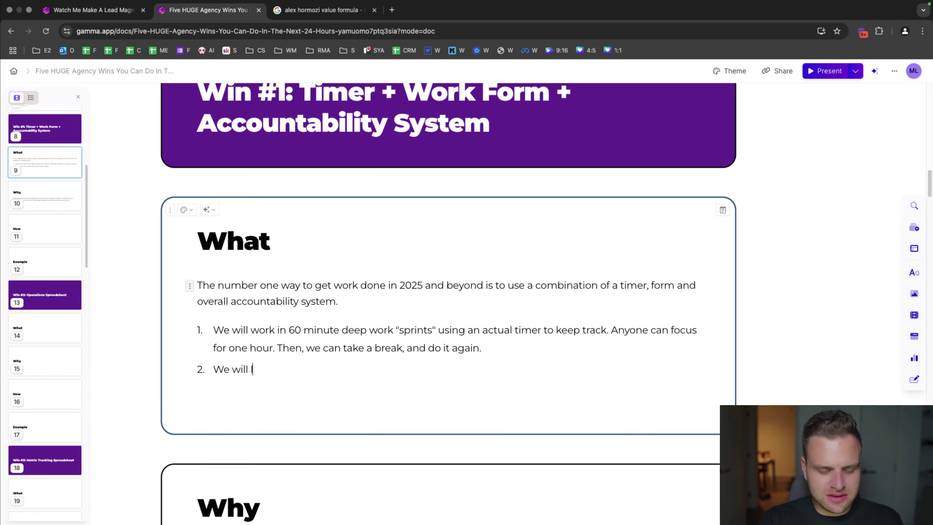
{"action": "type", "text": "log what we d"}
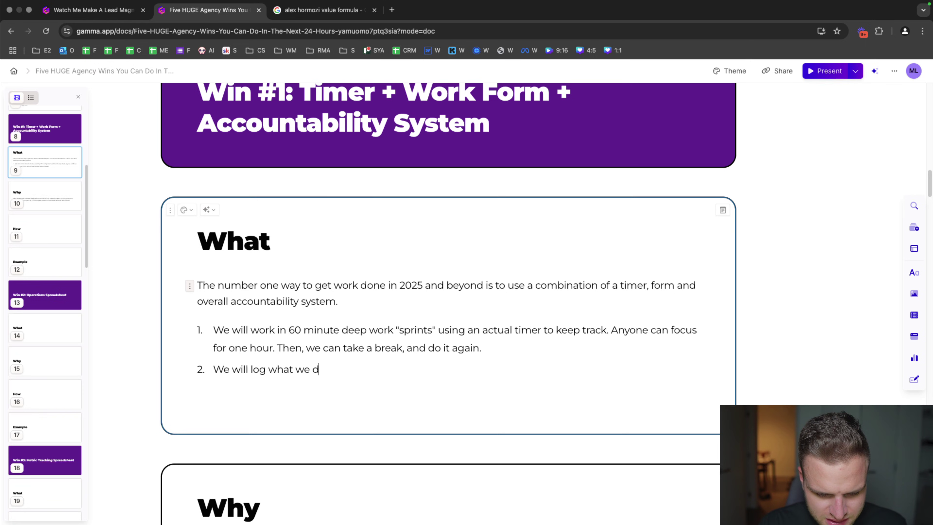
{"action": "type", "text": "id every hour u"}
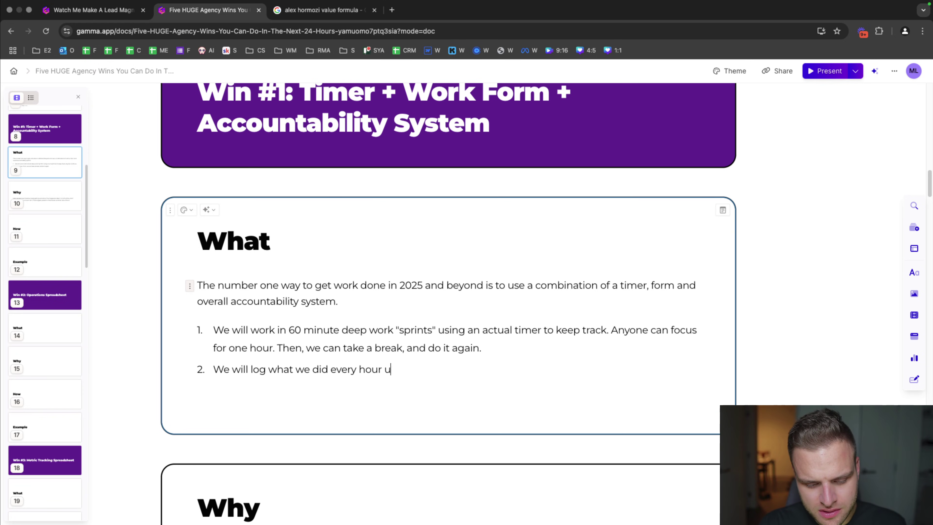
{"action": "type", "text": "sing a form. This"}
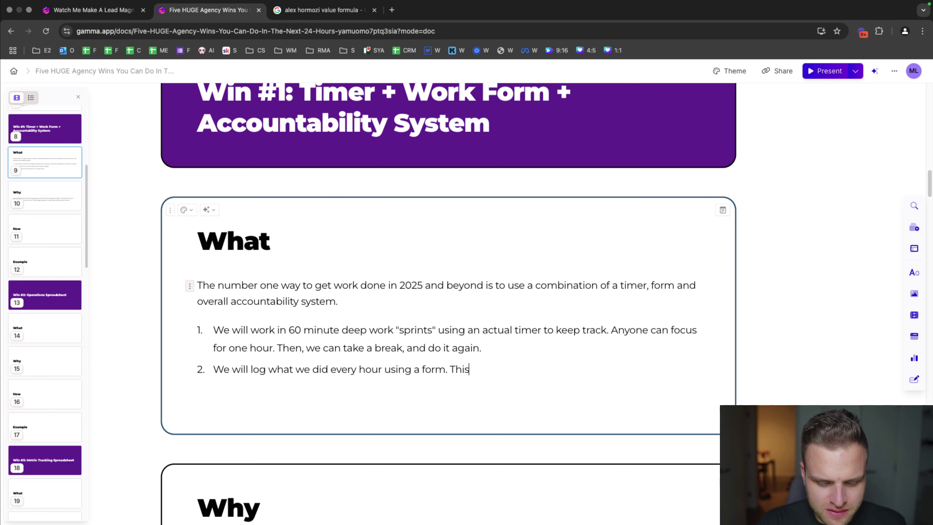
{"action": "type", "text": " way holds u"}
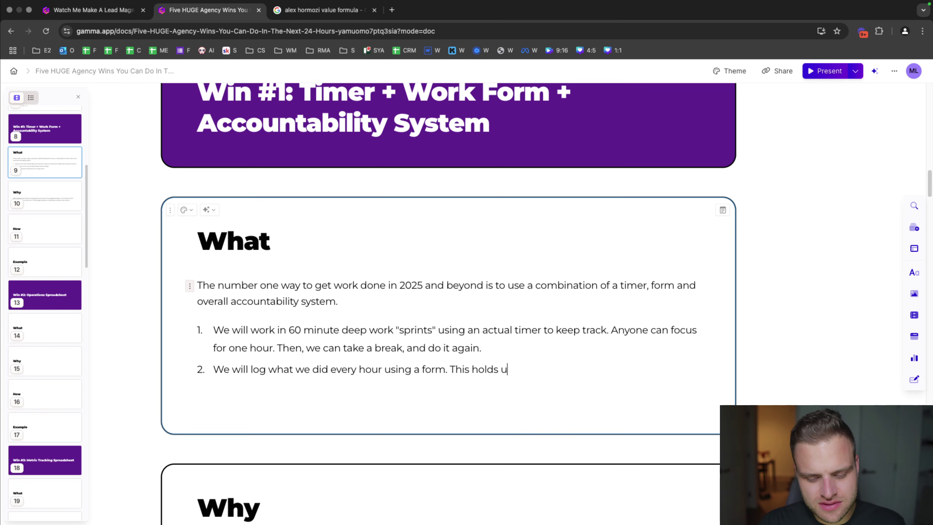
{"action": "type", "text": "s accountabible to doing actual rea"}
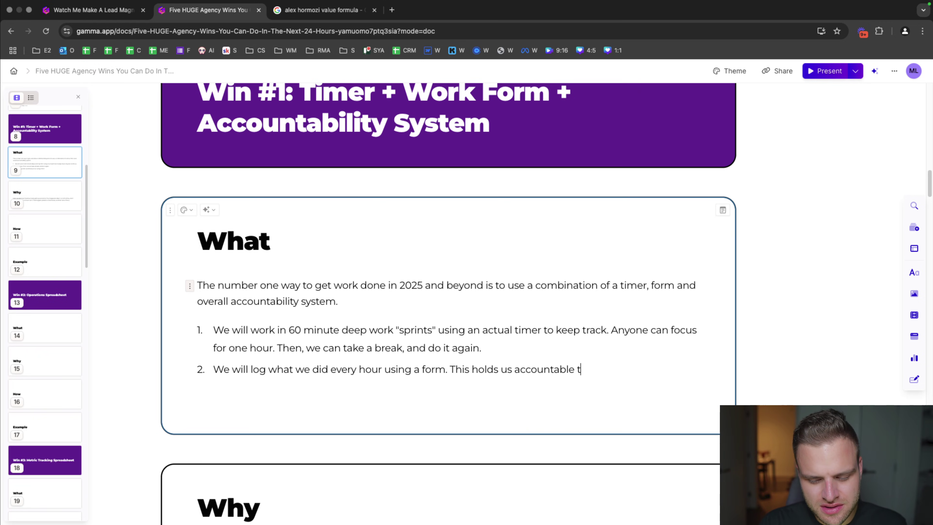
{"action": "type", "text": "l work"}
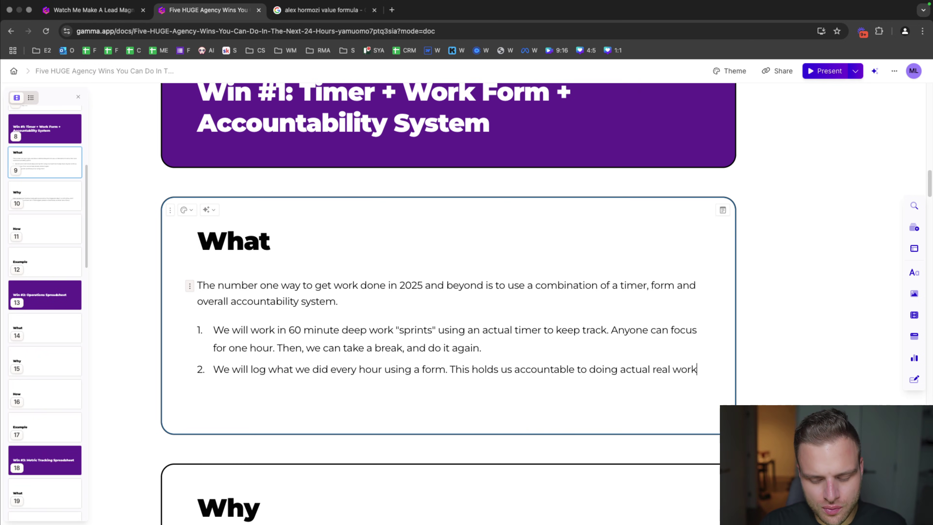
- Complete the second list item with "because we will have to write down what we did and show proof of results."
{"action": "type", "text": " be"}
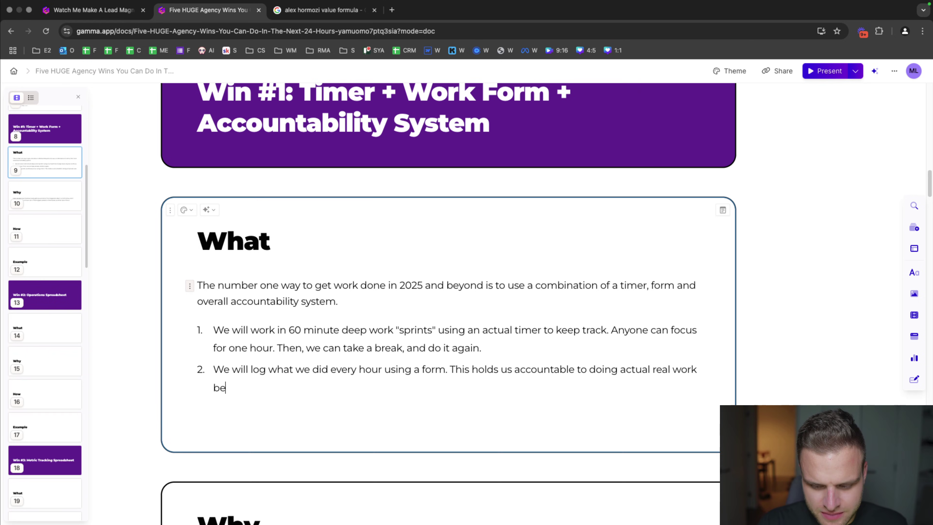
{"action": "type", "text": "cause we will have to "}
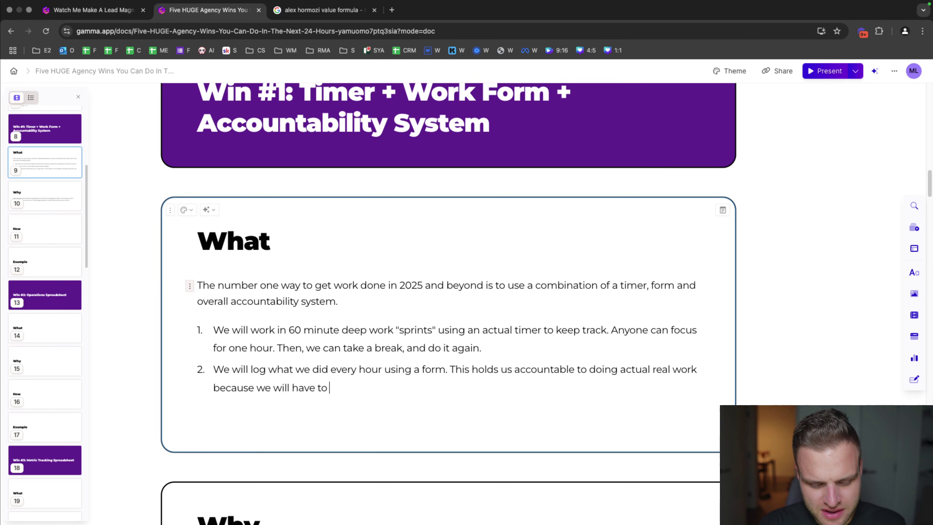
{"action": "type", "text": "write down what we did a"}
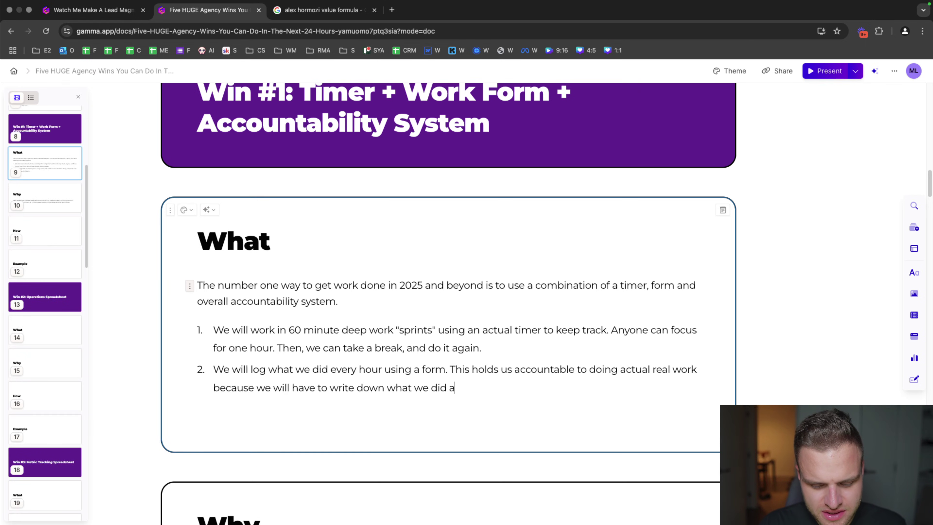
{"action": "type", "text": "nd show proof off"}
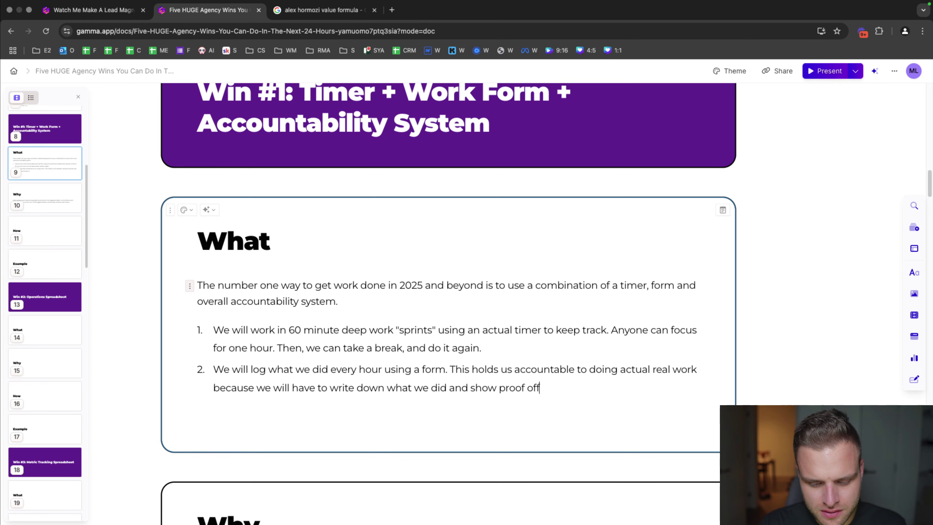
{"action": "key", "text": "BackSpace"}
{"action": "type", "text": "results."}
- Add a third list item: "We will send the responses to the form using Zapier/Make.com to our accountability group to prove that we are doing"
{"action": "key", "text": "Return"}
{"action": "type", "text": "We will se"}
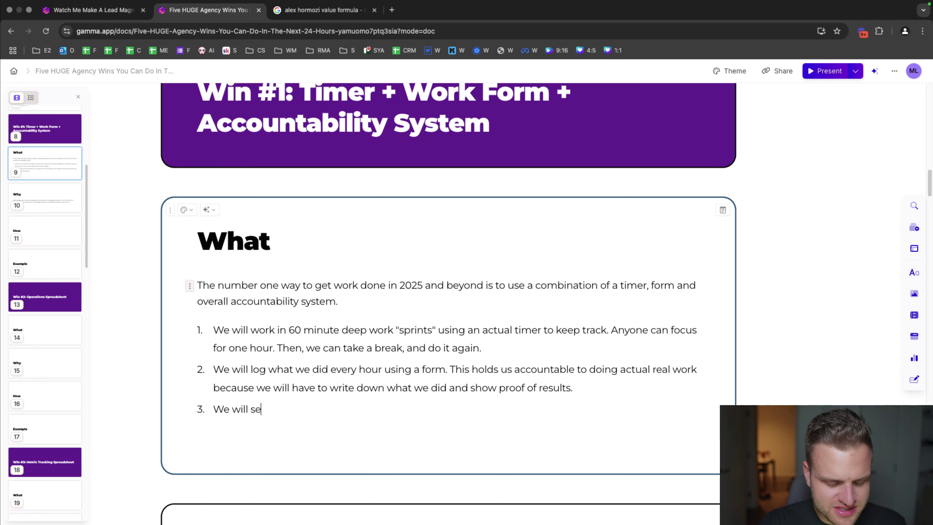
{"action": "type", "text": "nd the responses to the f"}
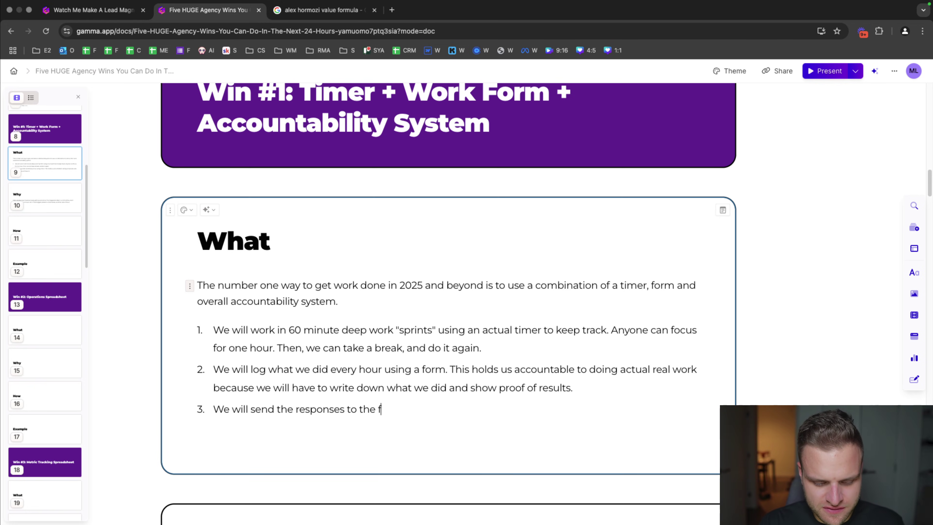
{"action": "type", "text": "orm using Zapier/Make"}
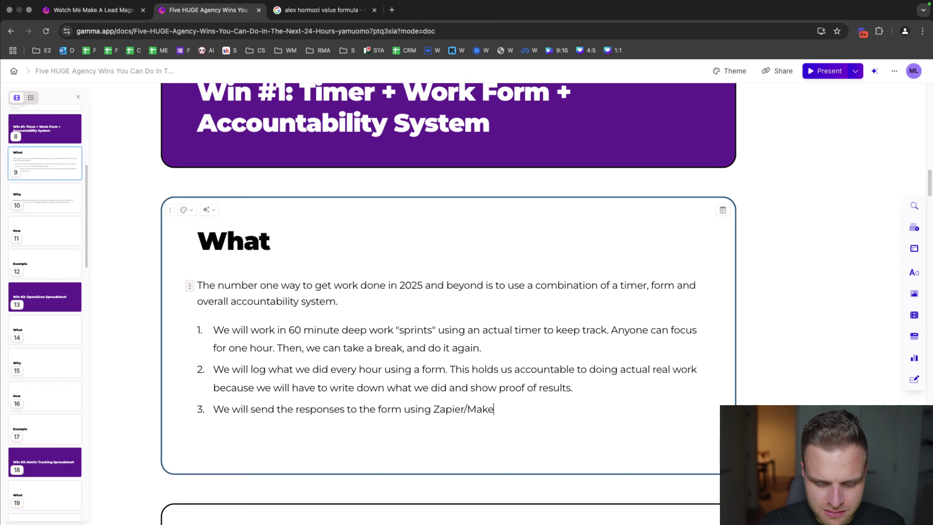
{"action": "type", "text": ".com to our accountabi"}
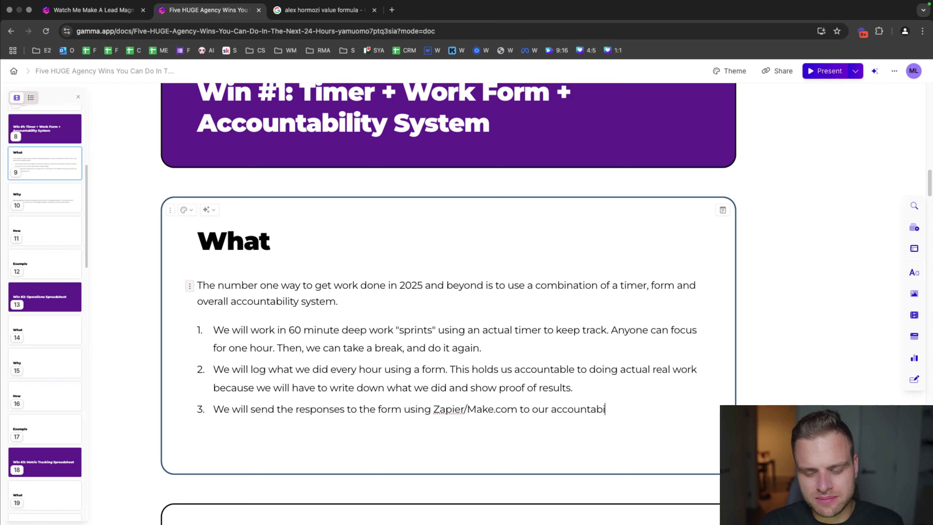
{"action": "type", "text": "lity group to "}
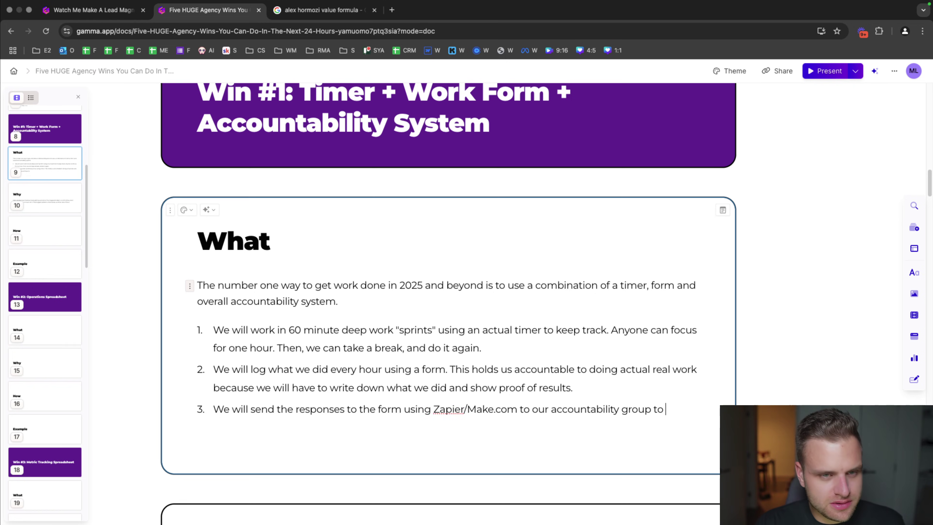
{"action": "type", "text": "prove that we are doing"}
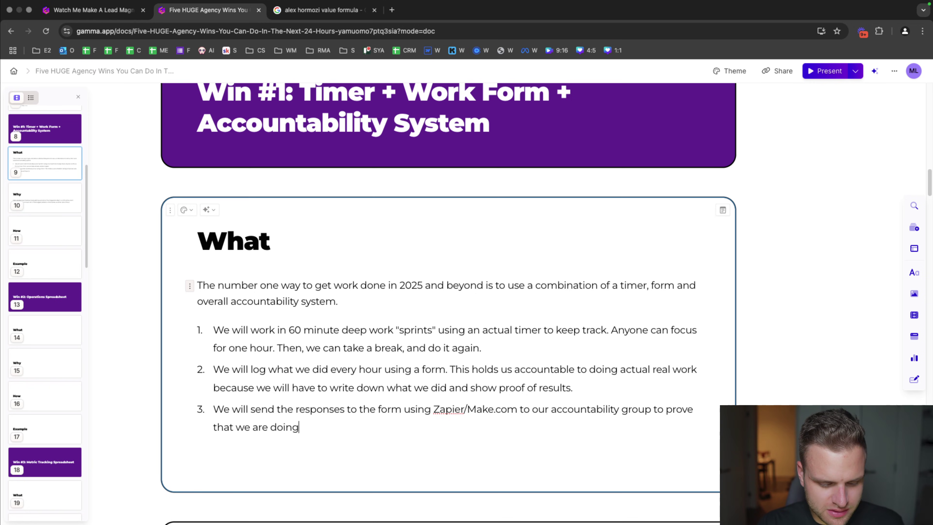
- Continue the third list item with "work. This will bring a good sense of public shame if we do not."
{"action": "type", "text": " work. This will bring a "}
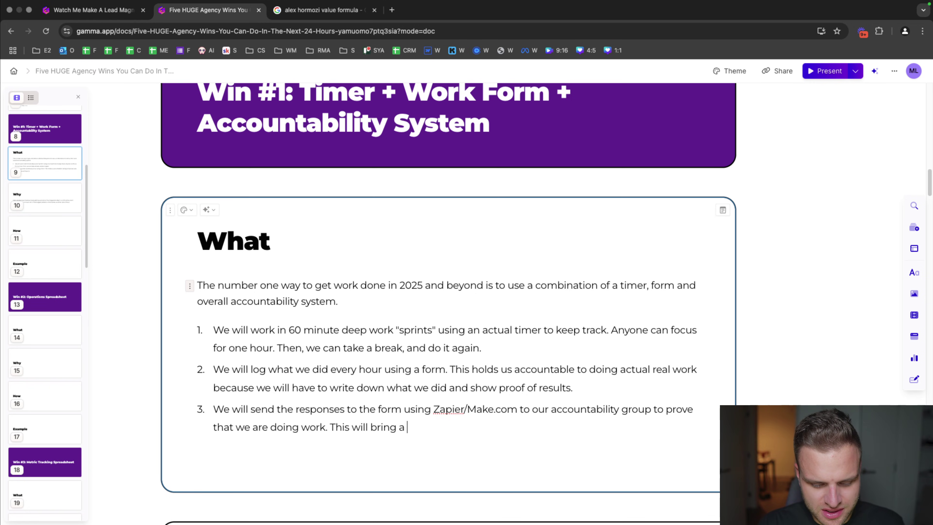
{"action": "type", "text": "good sense of publ"}
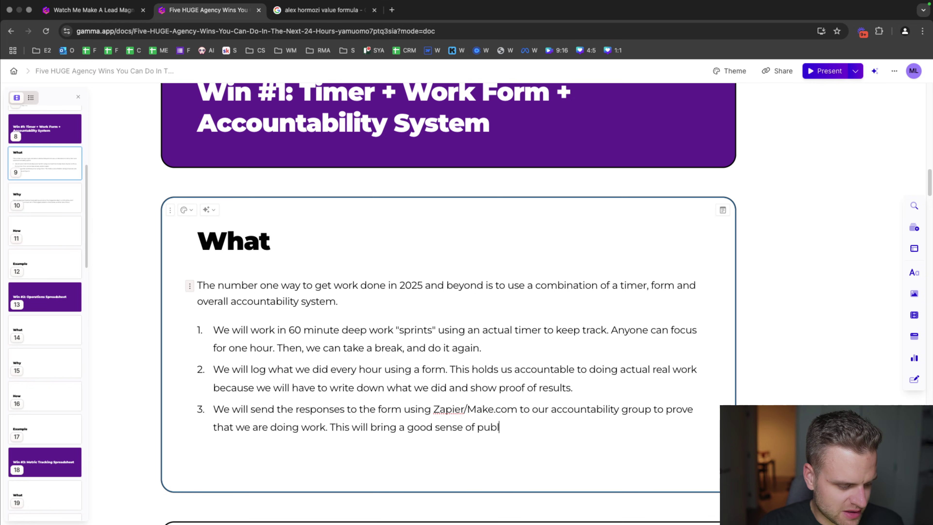
{"action": "type", "text": "ic shame if we do"}
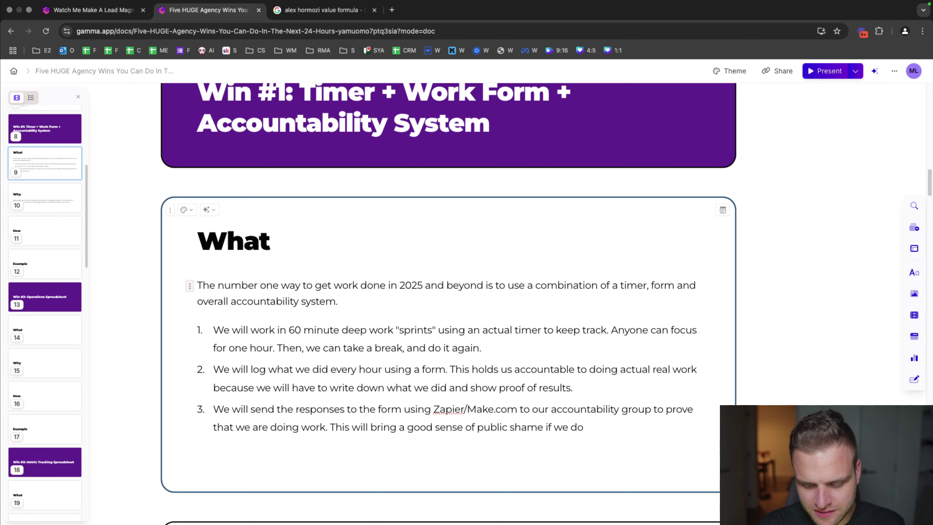
{"action": "type", "text": " not. In addition to t"}
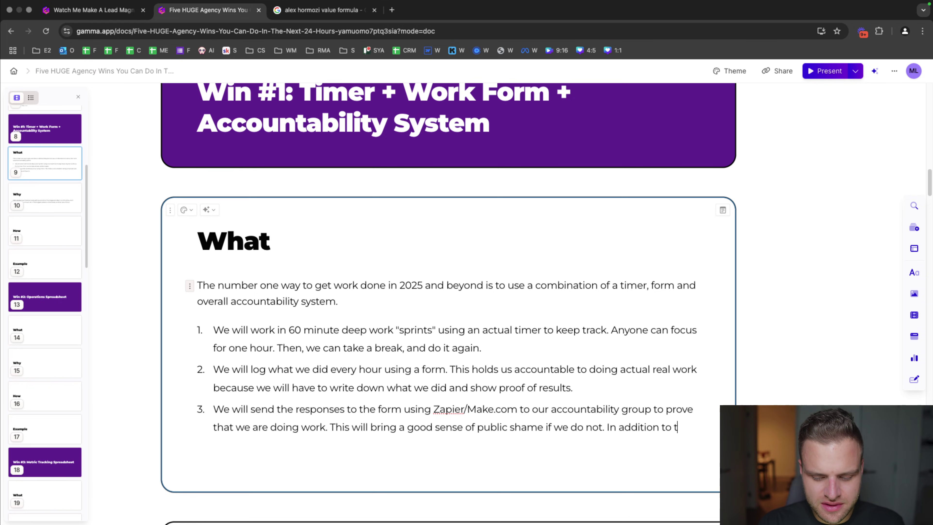
- Extend the third list item with "In addition to that, their forms will also be submitted to us so we can see they are working"
{"action": "type", "text": "hat, their forms "}
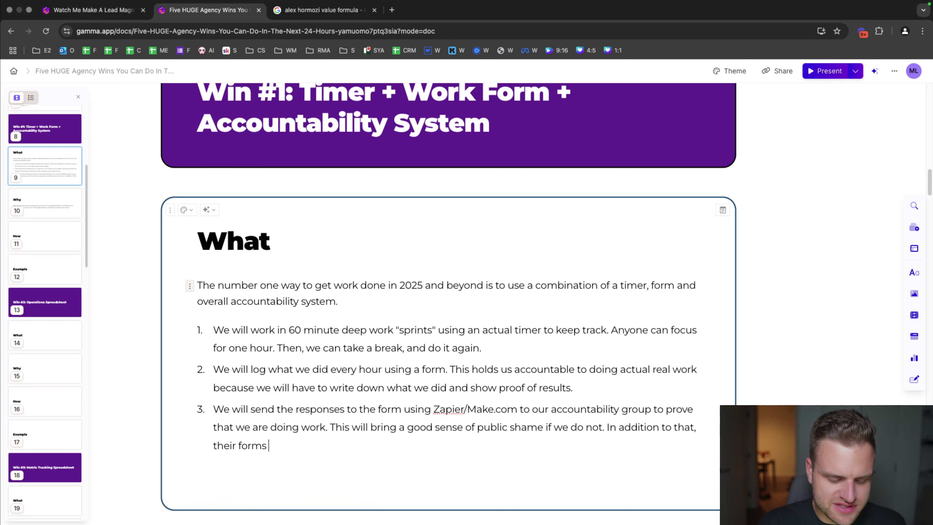
{"action": "type", "text": "will also be sub"}
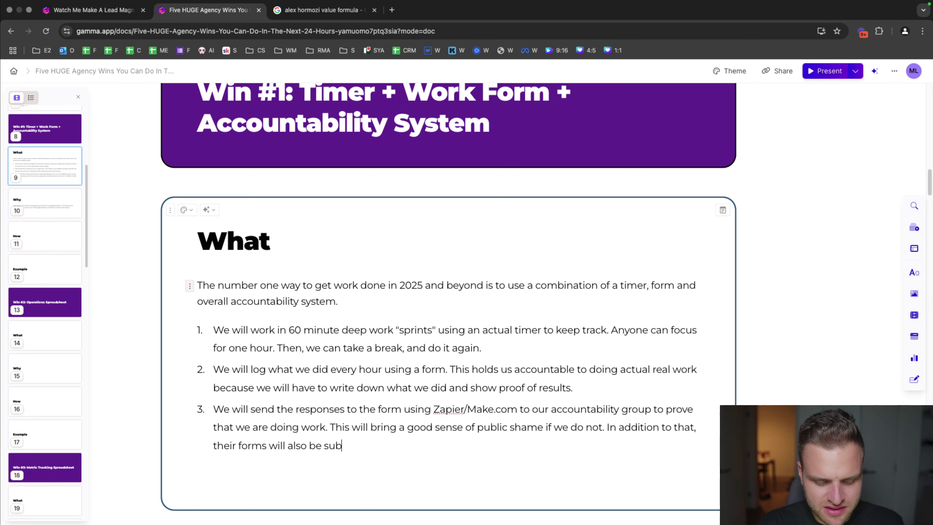
{"action": "type", "text": "mitted to us"}
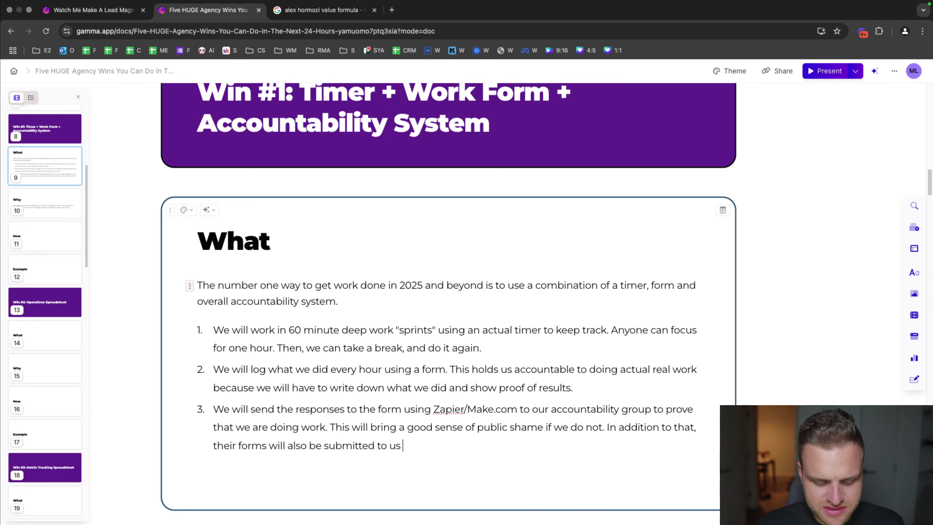
{"action": "type", "text": " so we can see t"}
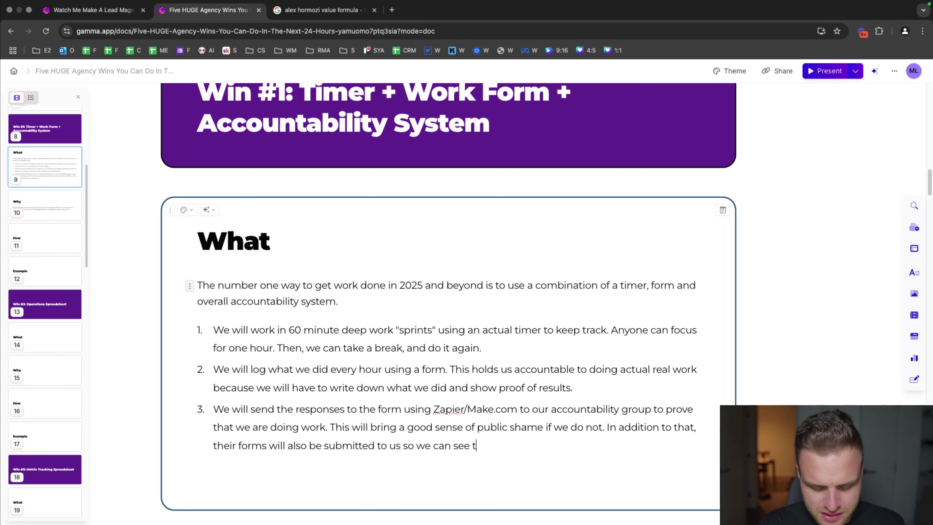
{"action": "type", "text": "hey are working which wil"}
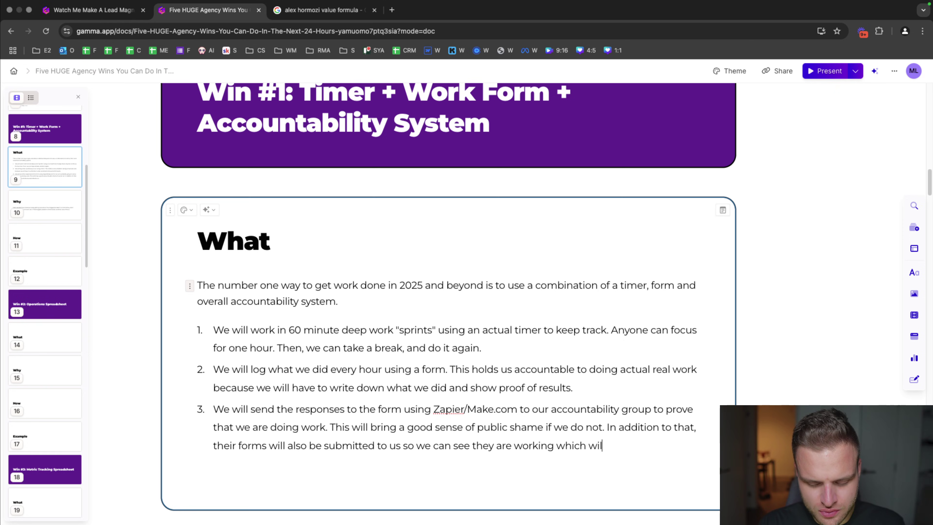
- Finish the third list item with "which will provide us with increased motivation."
{"action": "type", "text": "l provide"}
{"action": "type", "text": "a"}
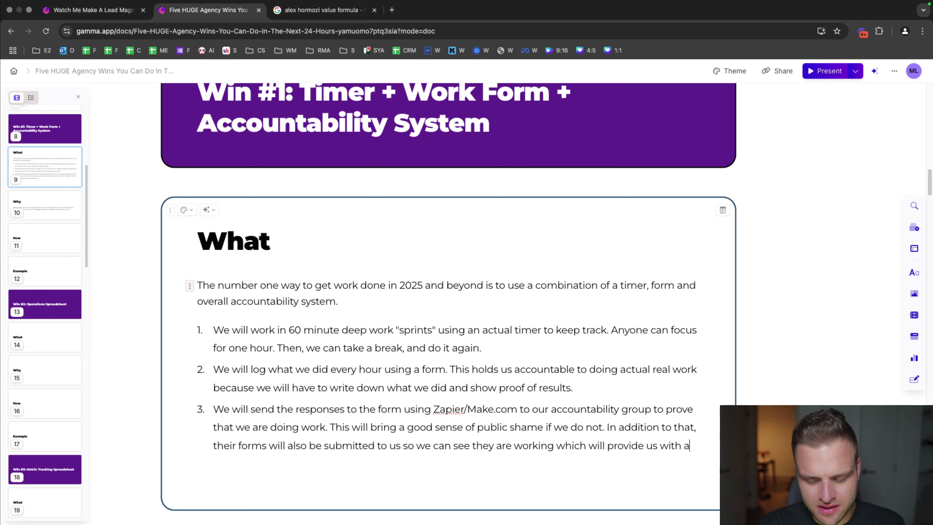
{"action": "type", "text": " increase motiv"}
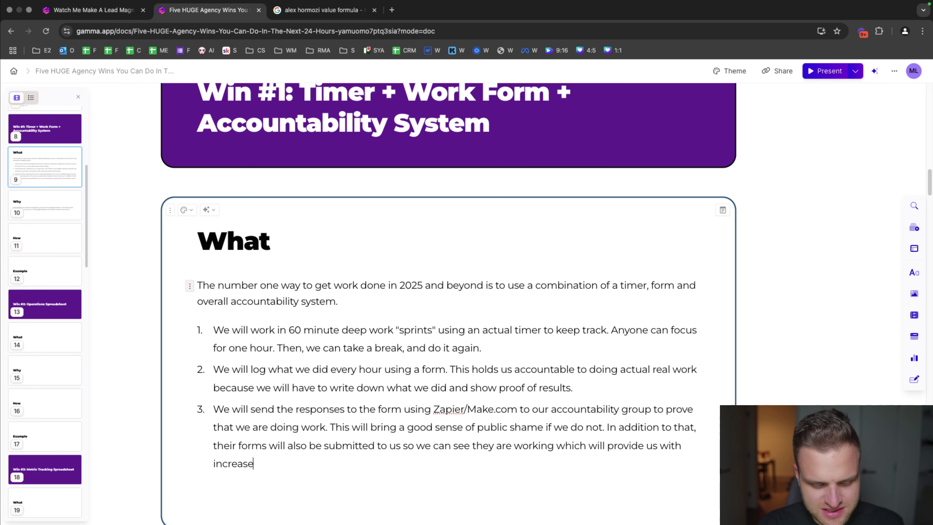
{"action": "key", "text": "BackSpace"}
{"action": "key", "text": "BackSpace"}
{"action": "type", "text": "d m"}
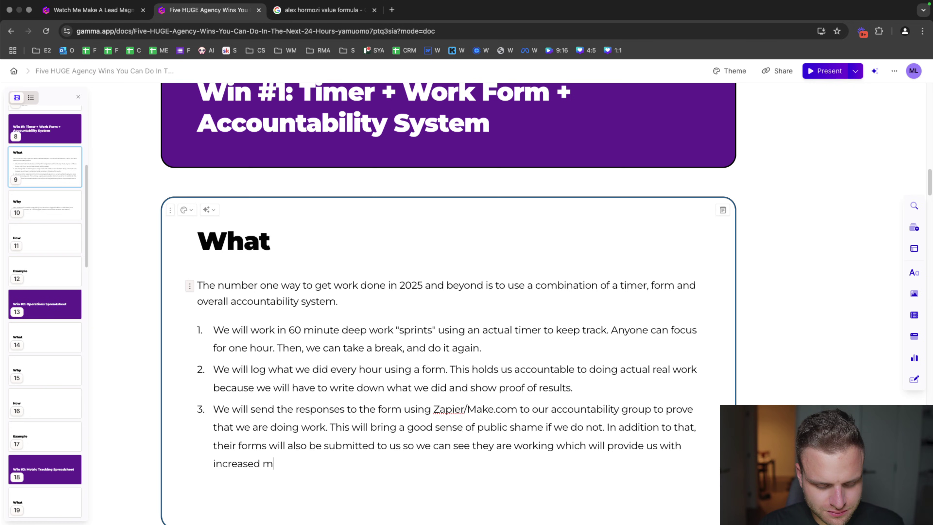
{"action": "type", "text": "otiviatio"}
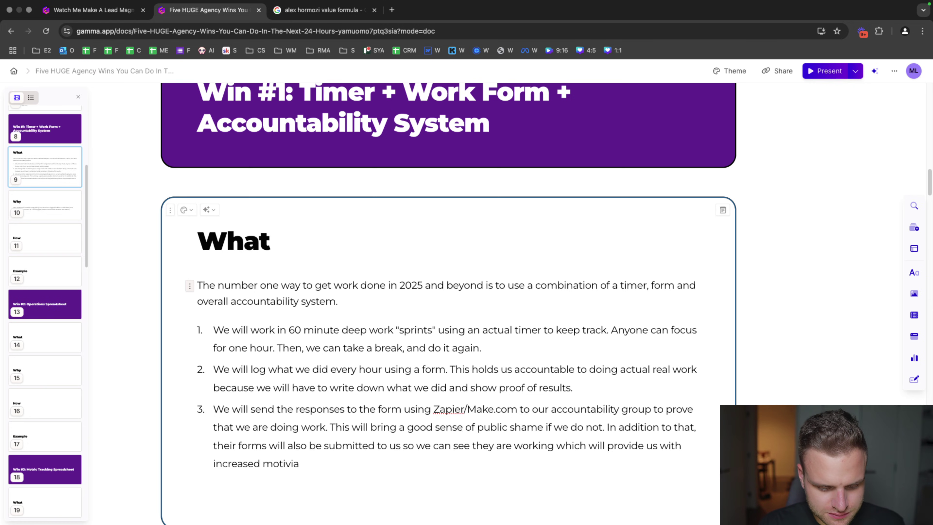
{"action": "key", "text": "BackSpace"}
{"action": "key", "text": "BackSpace"}
{"action": "type", "text": "ation."}
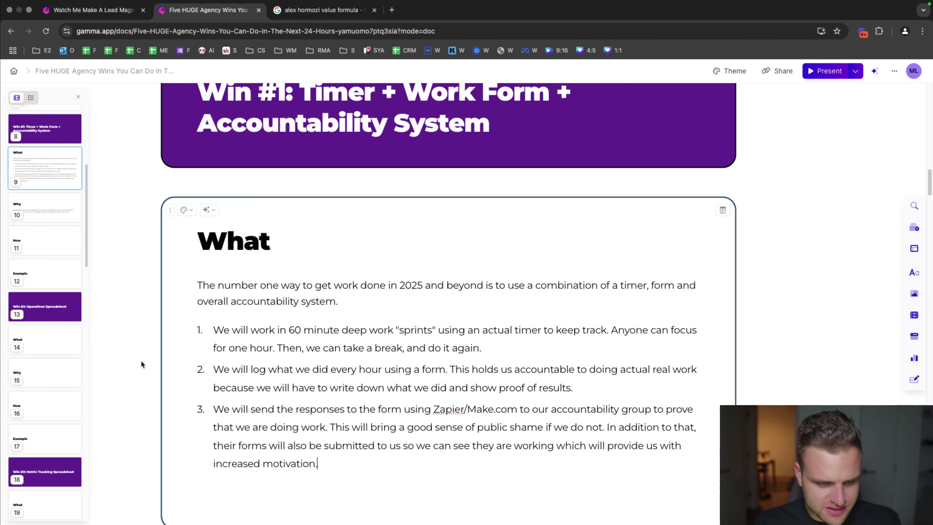
- Start a new paragraph on the Win #1 Why card, after the sentence ending "their lack of focus."
{"action": "scroll", "coordinate": [281, 416], "scroll_direction": "down", "scroll_amount": 3}
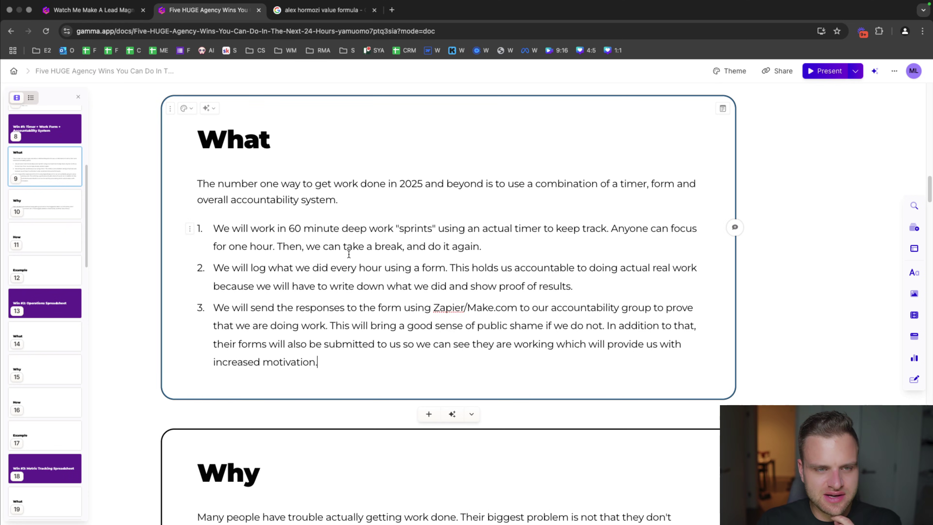
{"action": "scroll", "coordinate": [352, 257], "scroll_direction": "down", "scroll_amount": 5}
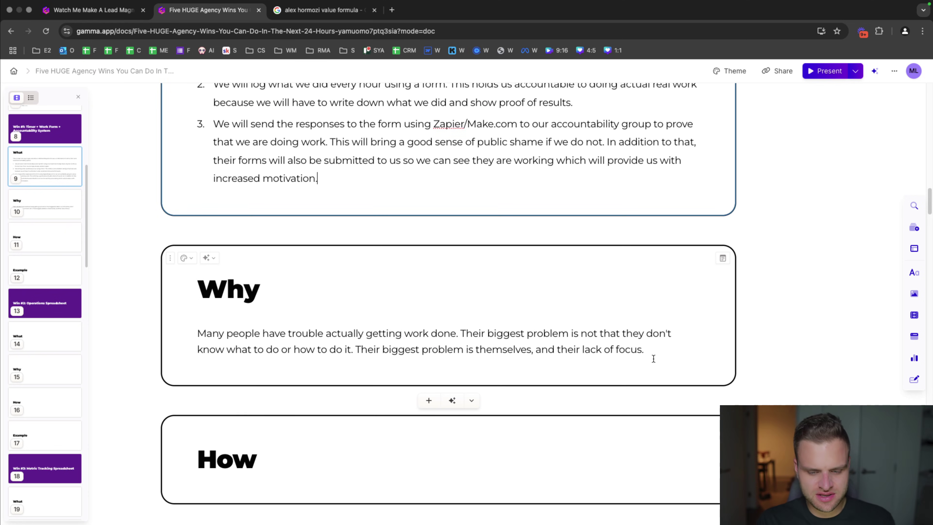
{"action": "left_click", "coordinate": [655, 350]}
{"action": "key", "text": "Return"}
{"action": "type", "text": "W"}
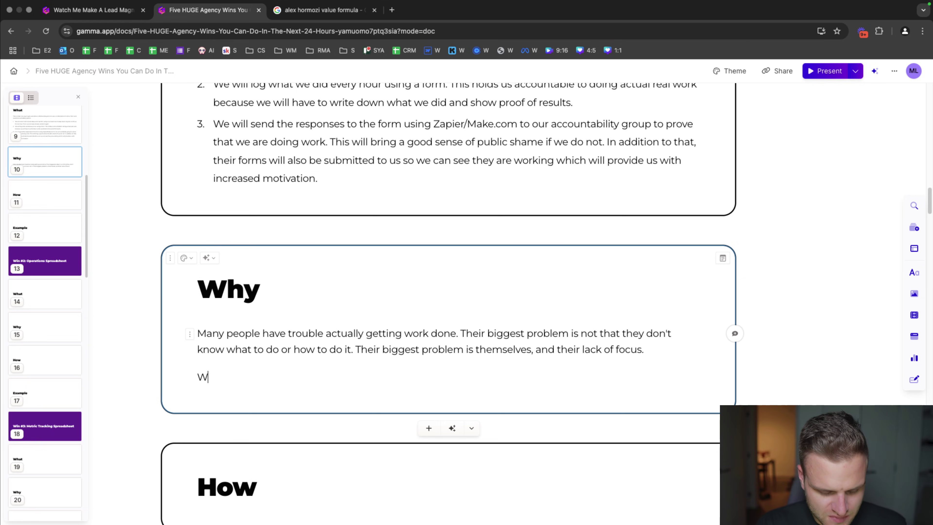
{"action": "type", "text": "hen we combine"}
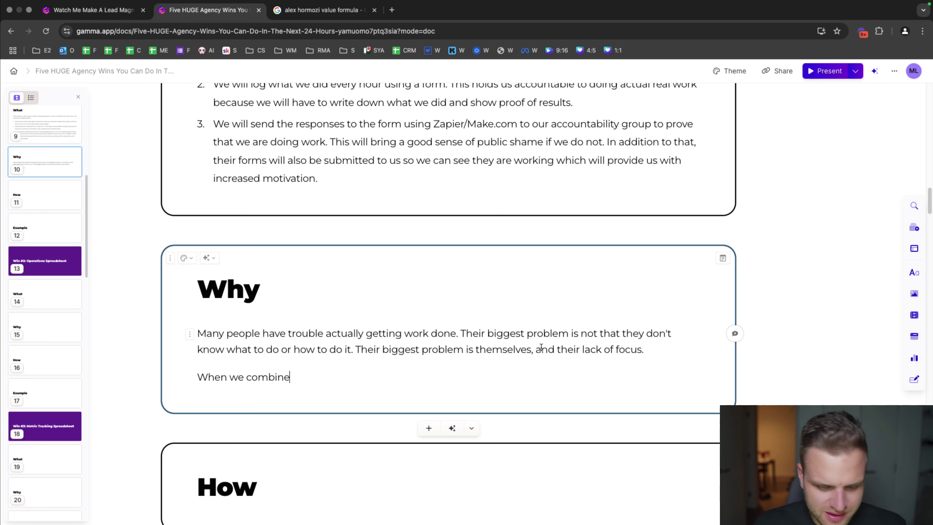
{"action": "left_click_drag", "start_coordinate": [324, 378], "coordinate": [198, 378]}
{"action": "key", "text": "BackSpace"}
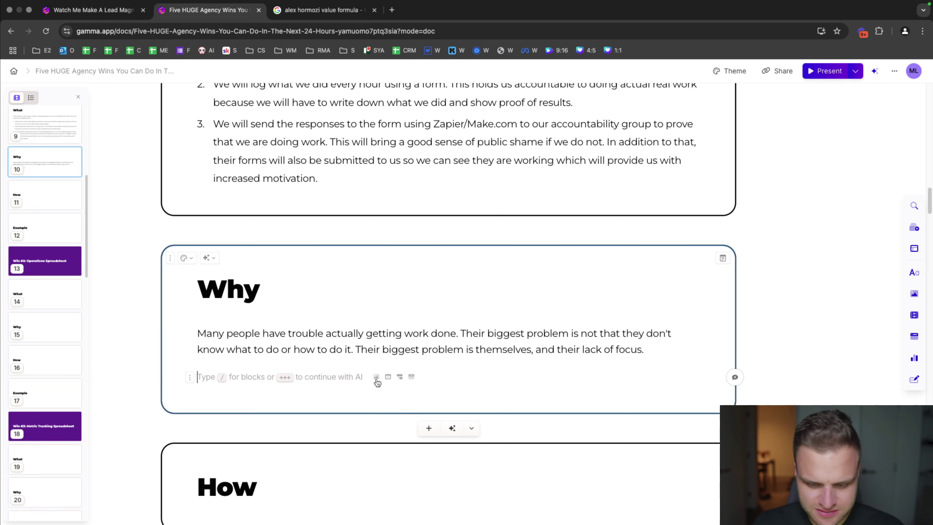
- Begin the new Why paragraph with "They could achieve big things"
{"action": "type", "text": "THey cou"}
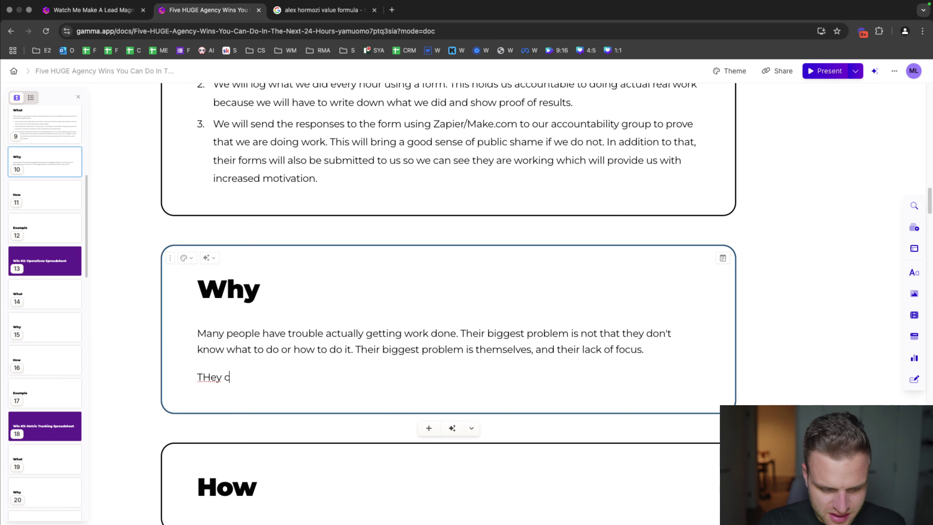
{"action": "key", "text": "BackSpace"}
{"action": "key", "text": "BackSpace"}
{"action": "key", "text": "BackSpace"}
{"action": "type", "text": "hey could get stu"}
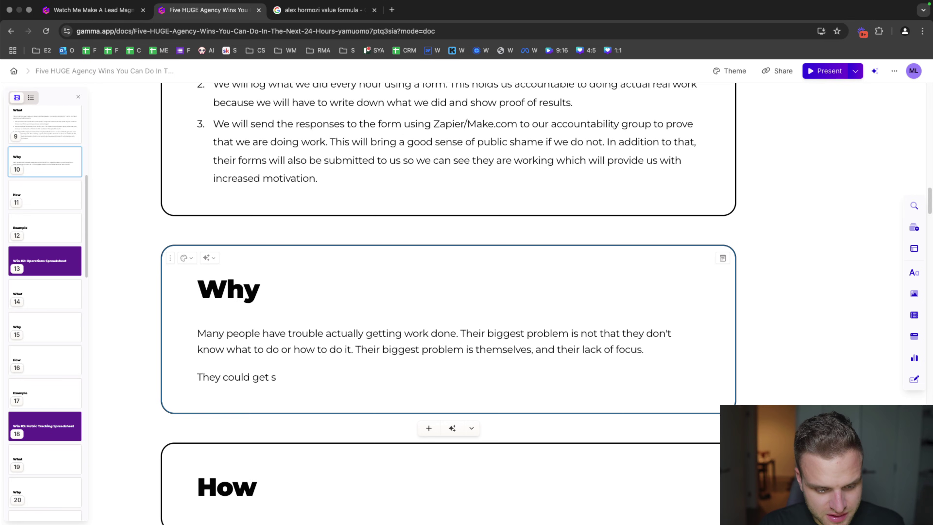
{"action": "key", "text": "BackSpace"}
{"action": "key", "text": "BackSpace"}
{"action": "key", "text": "BackSpace"}
{"action": "key", "text": "BackSpace"}
{"action": "type", "text": "achieve big thin"}
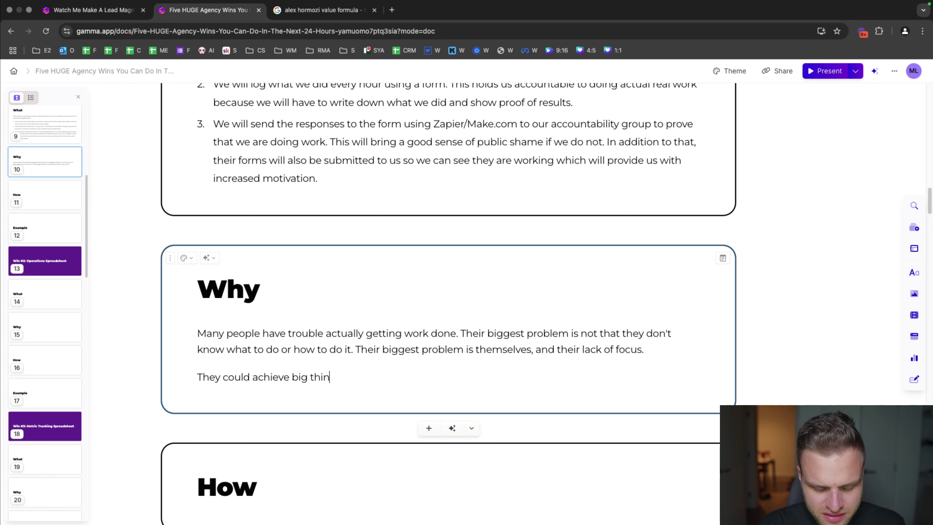
- Continue the second Why paragraph so it reads "They could achieve big things, but they choose distraction over focus and entertainment over education."
{"action": "type", "text": "gs, but they choose distr"}
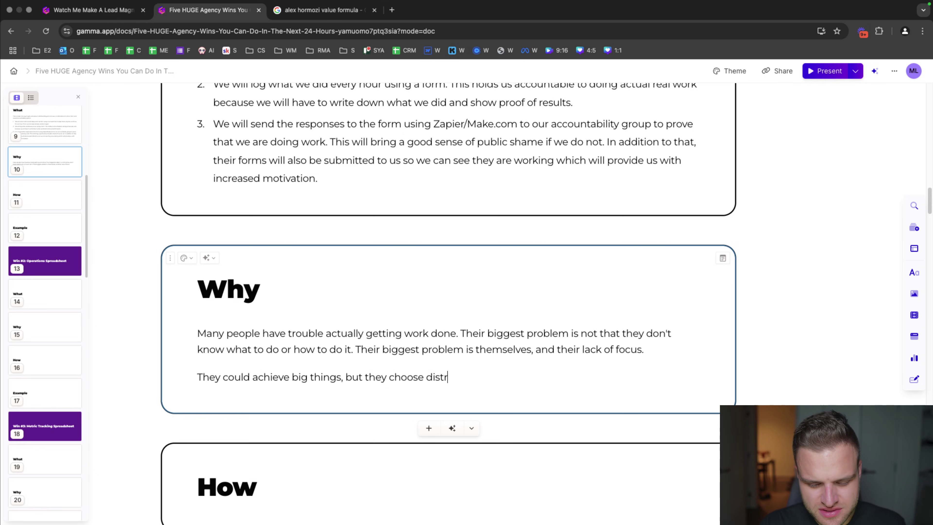
{"action": "type", "text": "action over focus "}
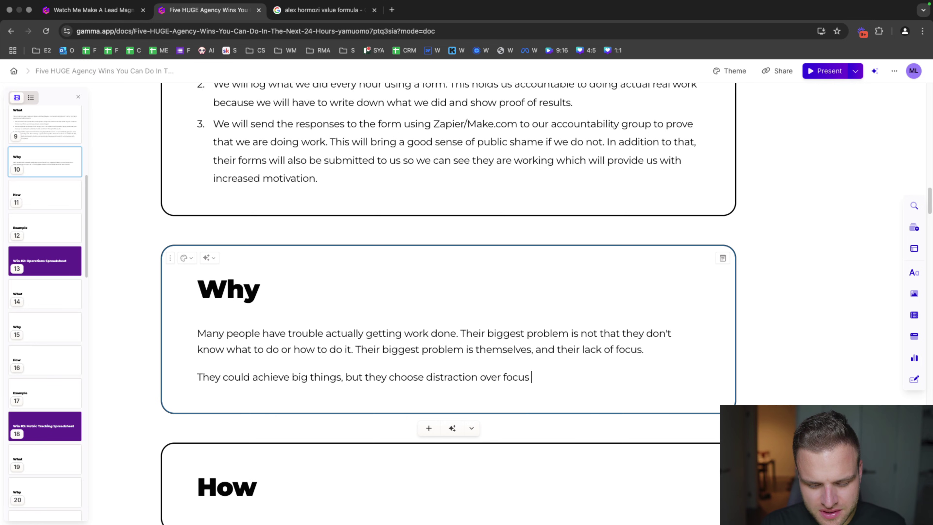
{"action": "type", "text": "and entert"}
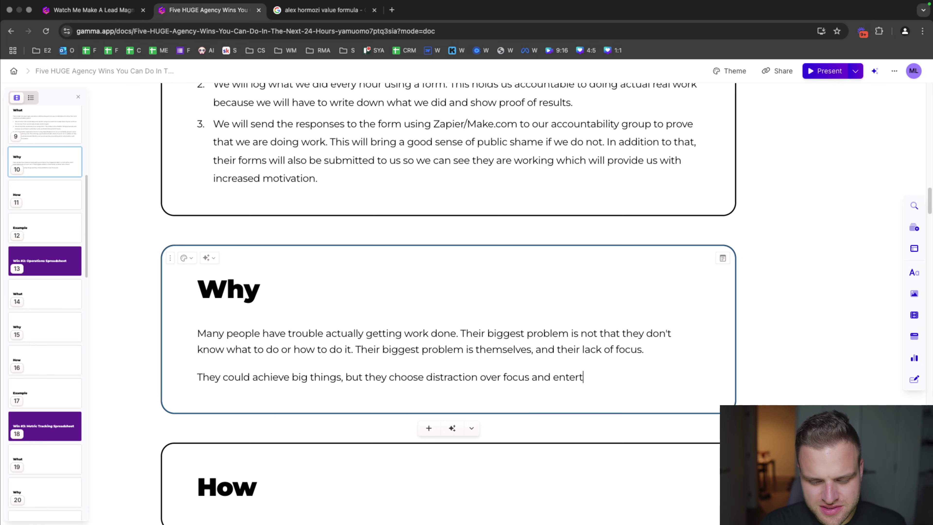
{"action": "type", "text": "ainment over education."}
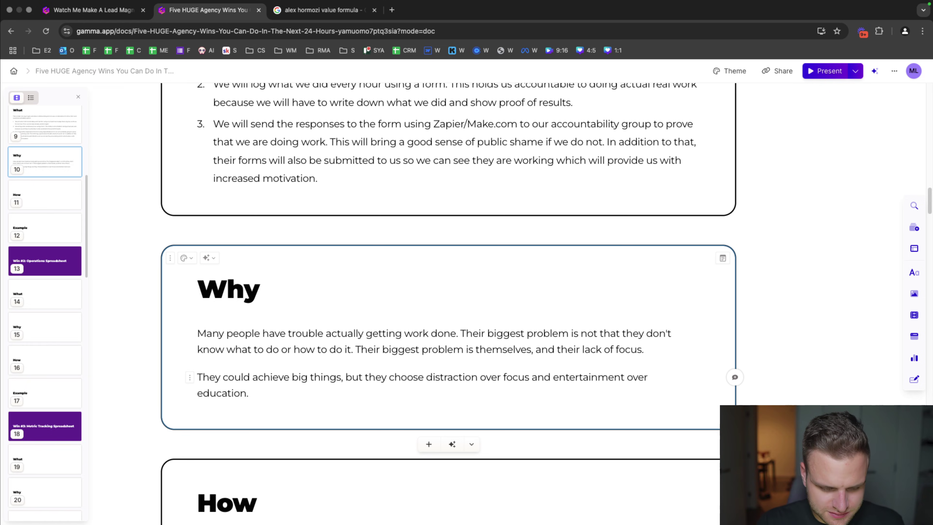
- Add to the second Why paragraph: "This is a shame, because they will be in the same place a year from now as they are today."
{"action": "type", "text": " This is a sham"}
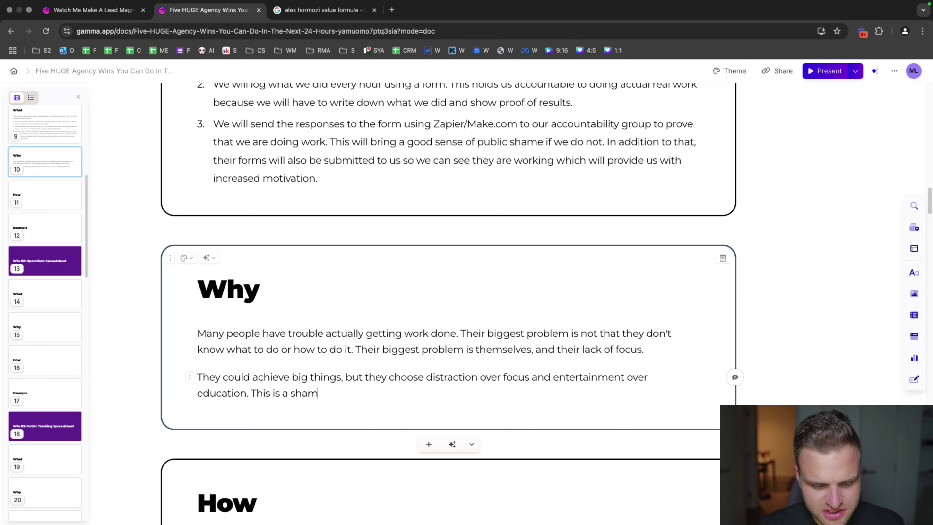
{"action": "type", "text": "e, because they wil"}
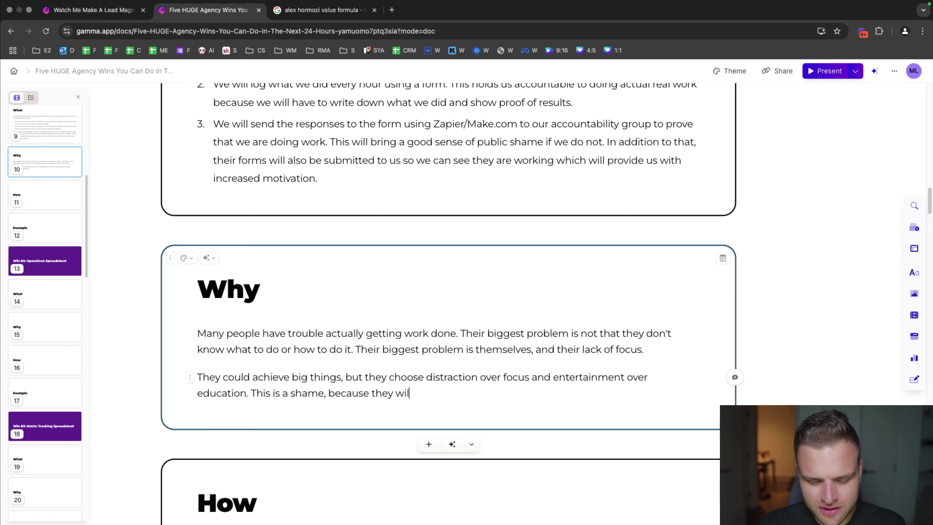
{"action": "type", "text": "l be in the same place a year"}
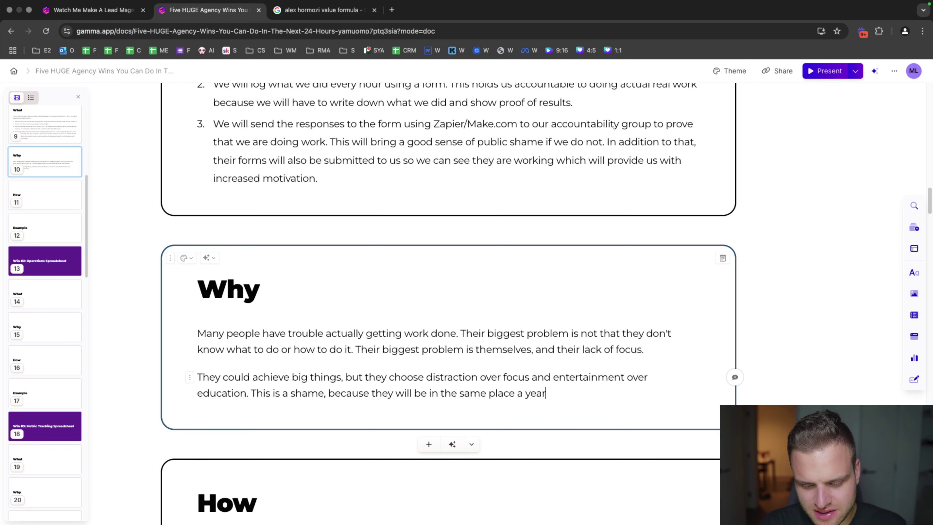
{"action": "type", "text": " from now as they are today"}
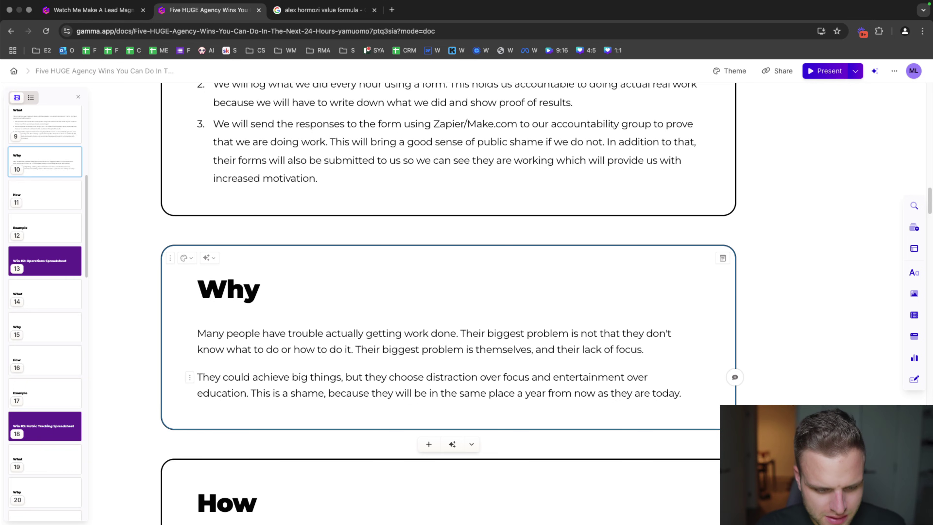
{"action": "type", "text": "."}
- Add a third Why paragraph: "By using this system, we will ensure we get at least 10 hours of work done per day"
{"action": "key", "text": "Return"}
{"action": "type", "text": "By using thi"}
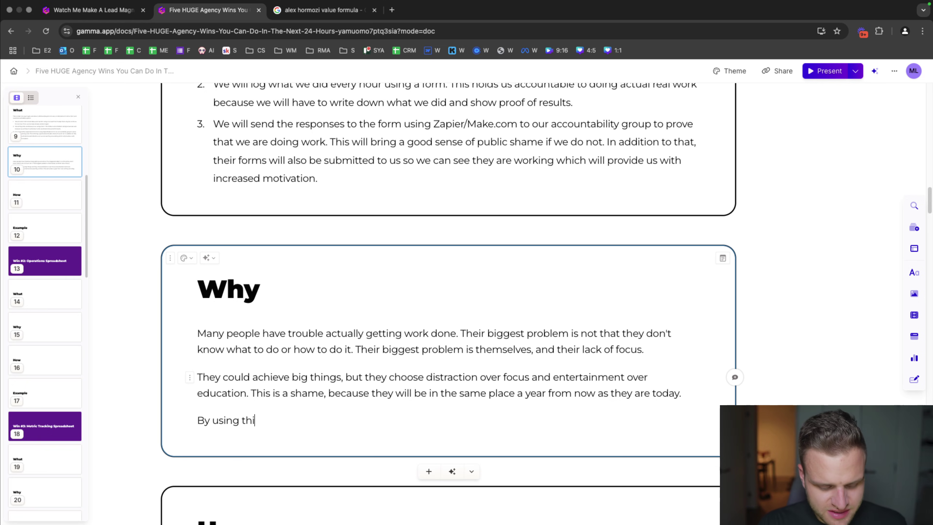
{"action": "type", "text": "s sy"}
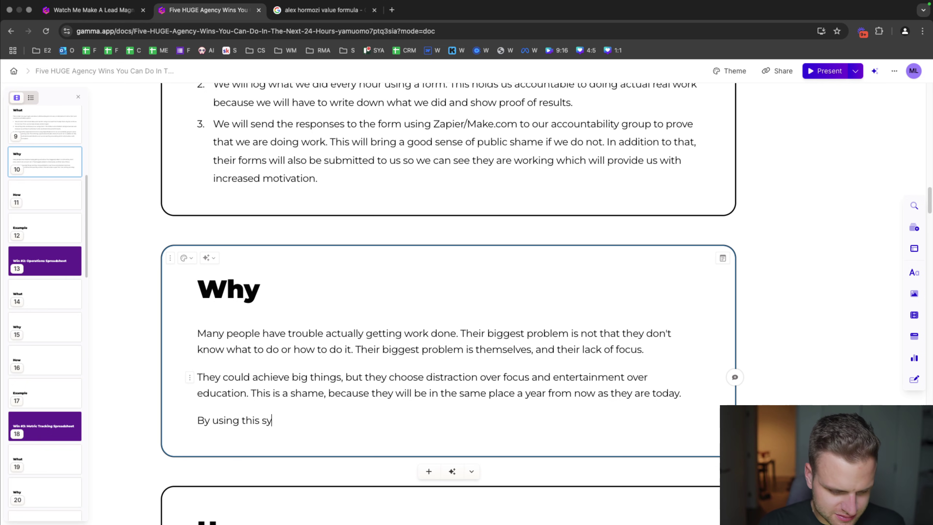
{"action": "type", "text": "stem, we will "}
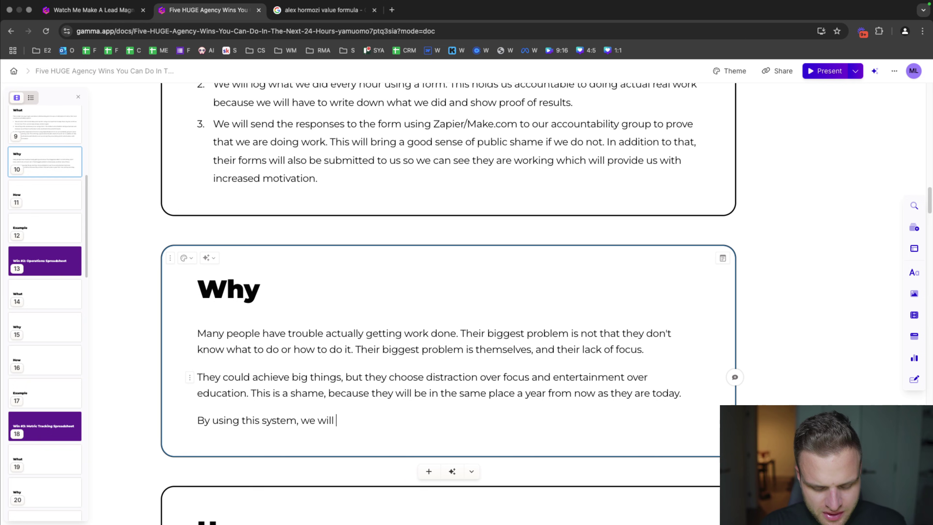
{"action": "type", "text": "ensure we get at lea"}
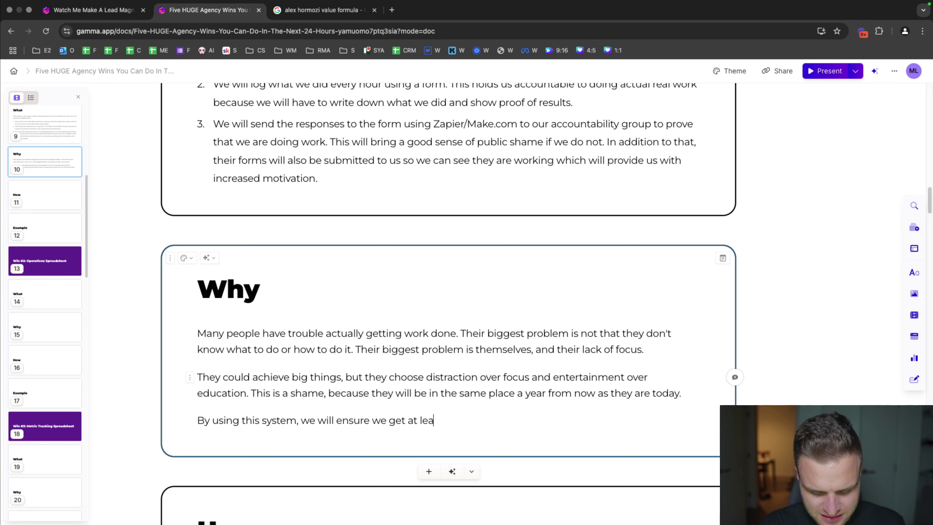
{"action": "type", "text": "st 10 hours of work done bet"}
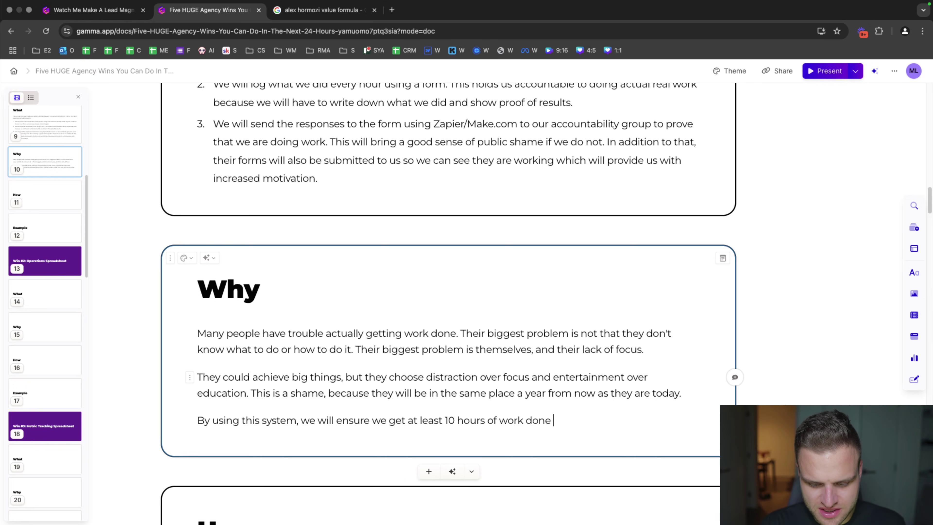
{"action": "key", "text": "BackSpace"}
{"action": "key", "text": "BackSpace"}
{"action": "key", "text": "BackSpace"}
{"action": "type", "text": "per day"}
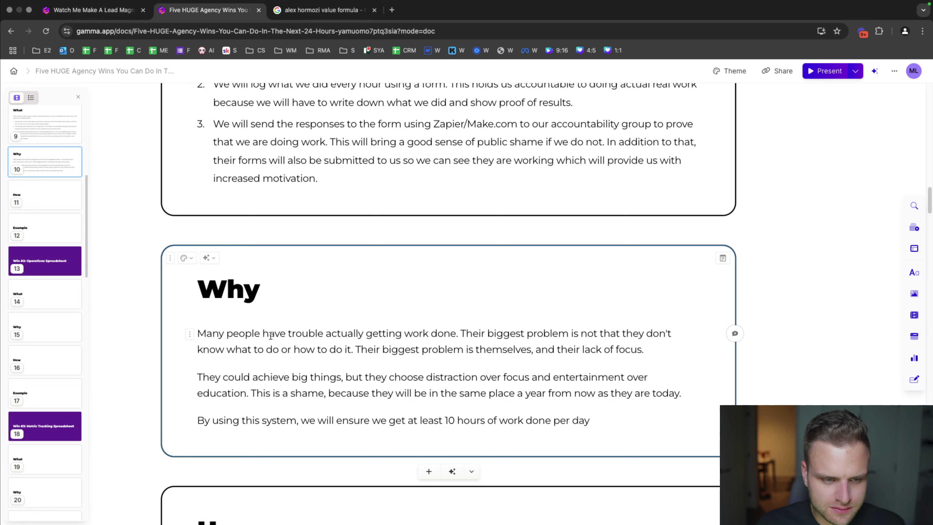
- Add a fourth What item: "We will repeat this system 10 times per day to ensure we work at least 10 focused hours, and we will do"
{"action": "left_click", "coordinate": [319, 180]}
{"action": "key", "text": "Return"}
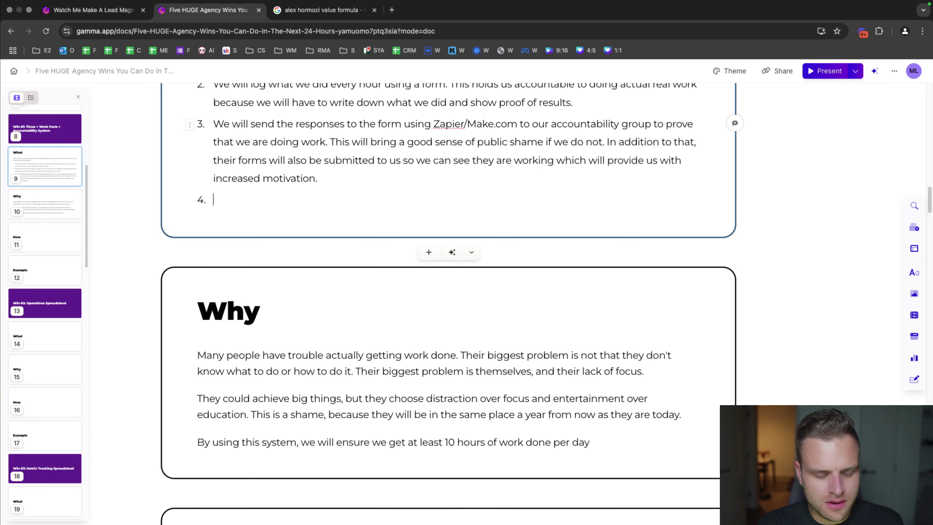
{"action": "type", "text": "We will repeat this sy"}
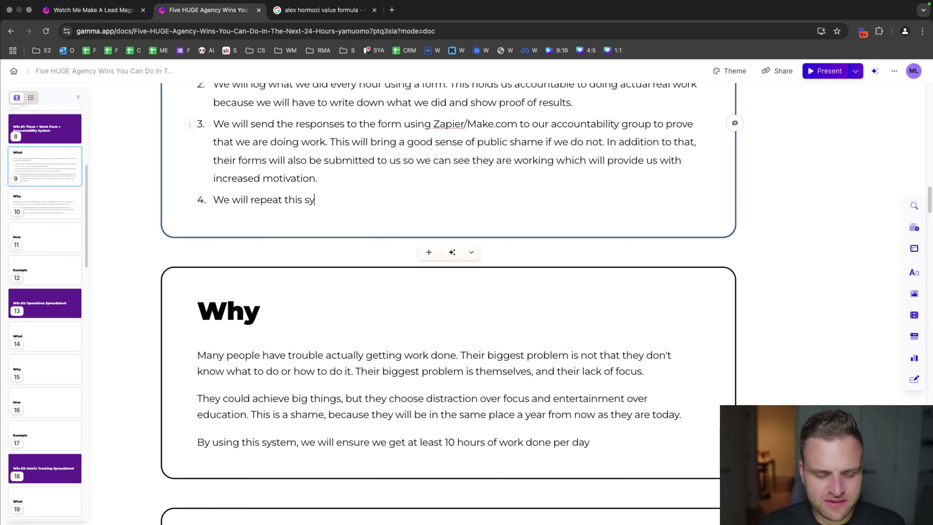
{"action": "type", "text": "stem 10 times per day "}
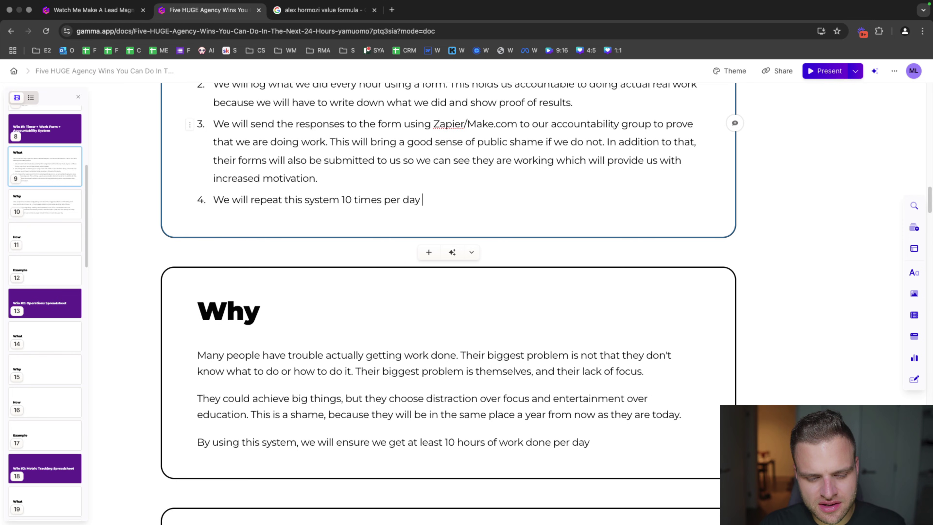
{"action": "type", "text": "to ensure we w"}
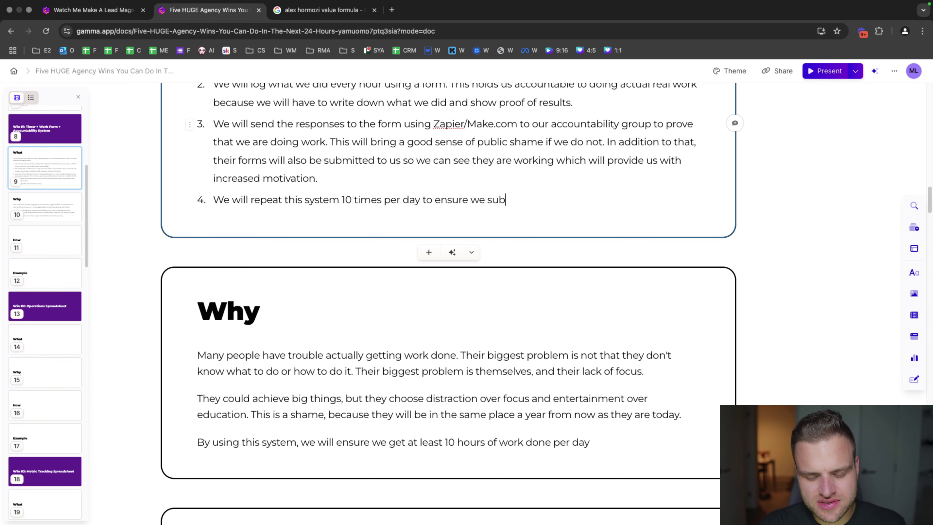
{"action": "type", "text": "ork at least 10 focu"}
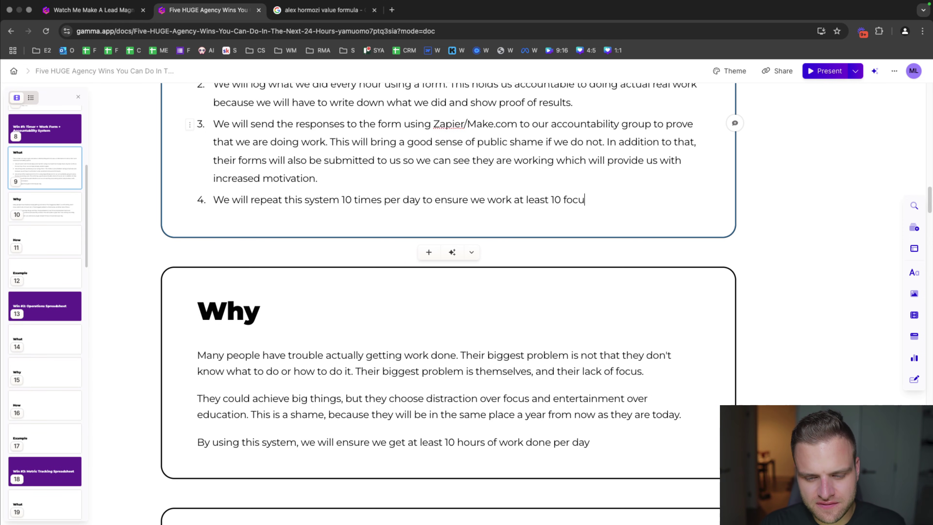
{"action": "type", "text": "sed hours, and we will do "}
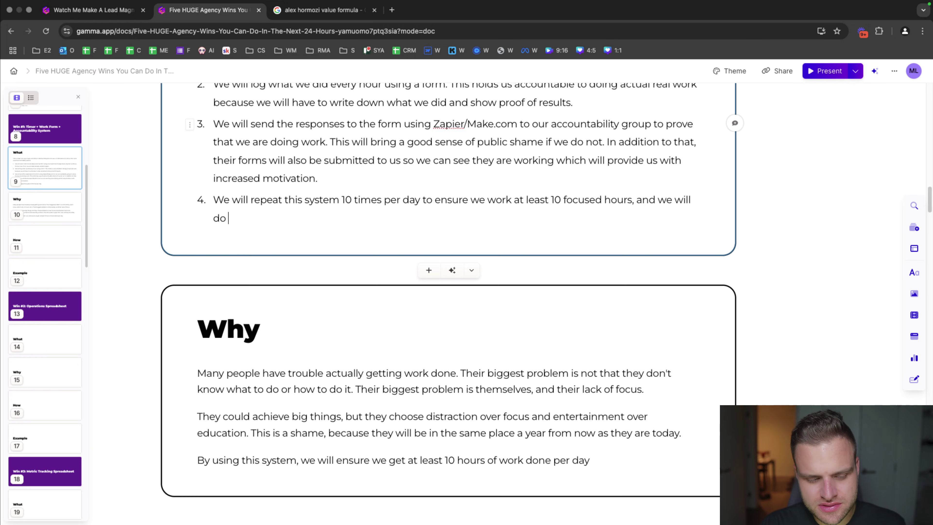
- Continue the fourth What item with "so from Monday to Saturday, while taking Sundays off. This is the"
{"action": "type", "text": "so from Monday to "}
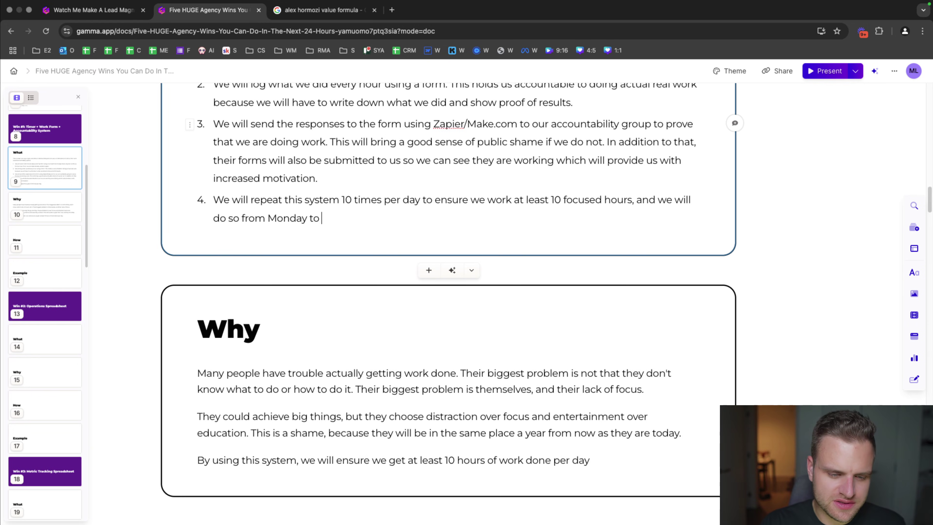
{"action": "type", "text": "Saturday "}
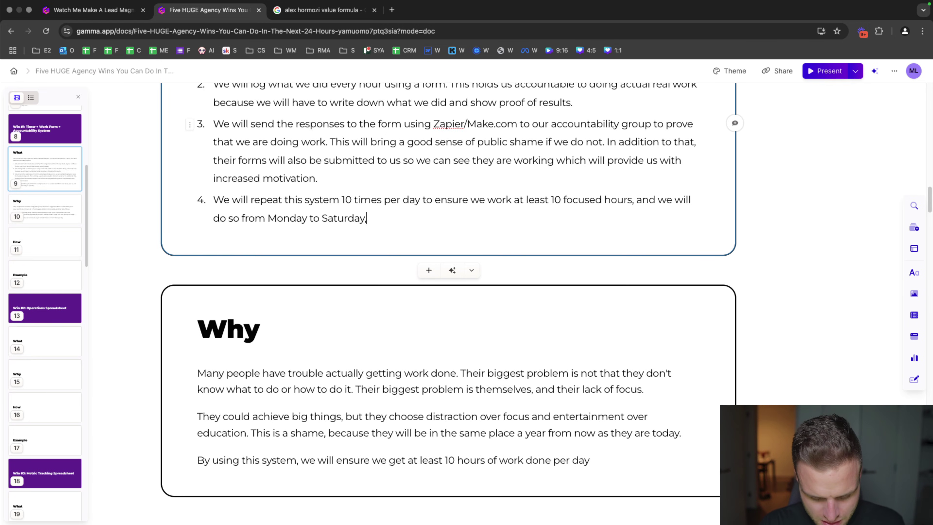
{"action": "type", "text": " while taking Sundays"}
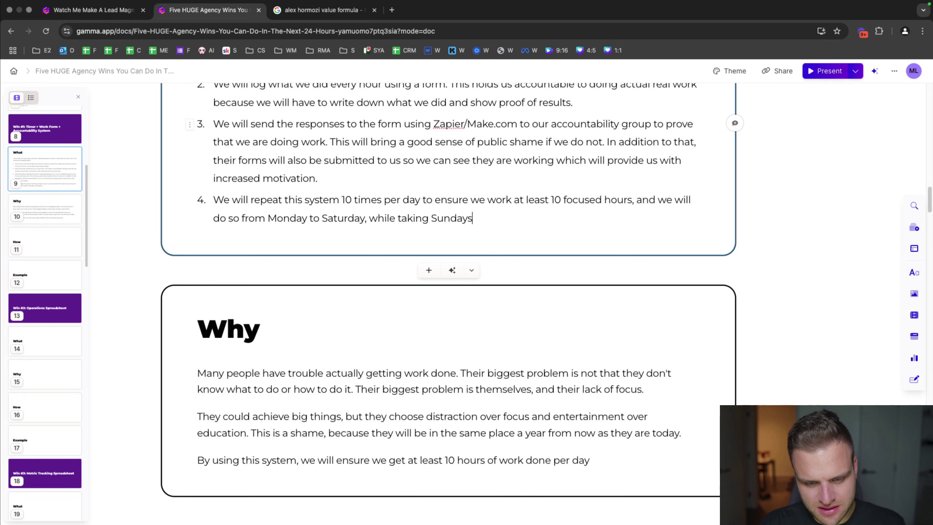
{"action": "type", "text": " off. This is the "}
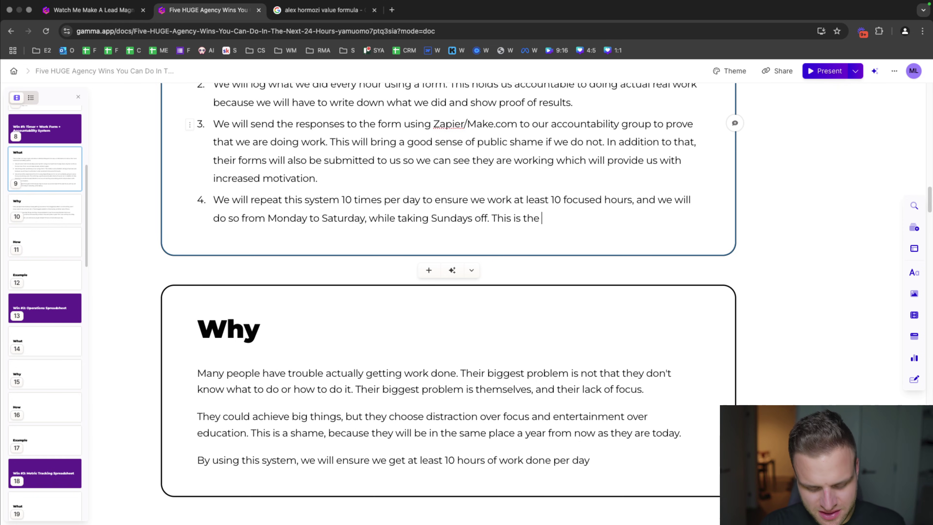
- Finish the fourth What item with "standard workweek in a country like China." and split "workweek" into "work week"
{"action": "type", "text": "standard workweek "}
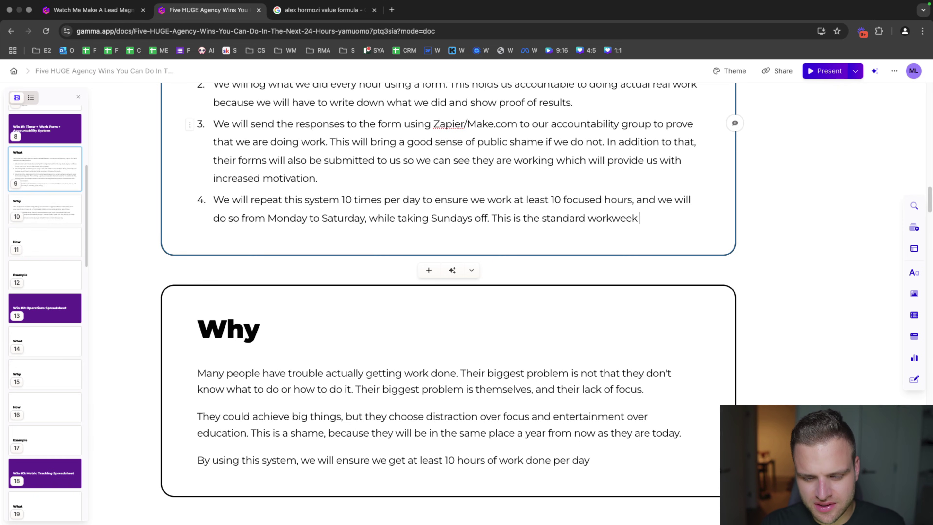
{"action": "type", "text": "in a country like China."}
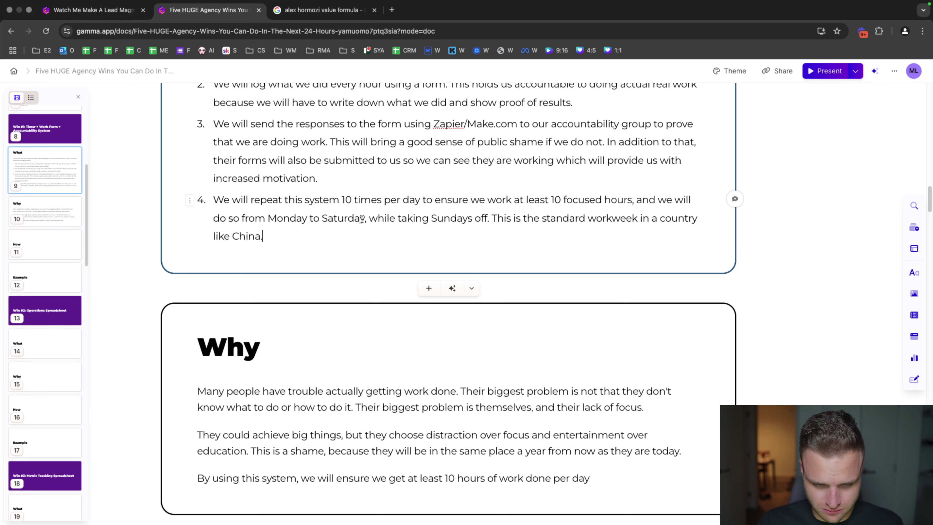
{"action": "left_click", "coordinate": [609, 220]}
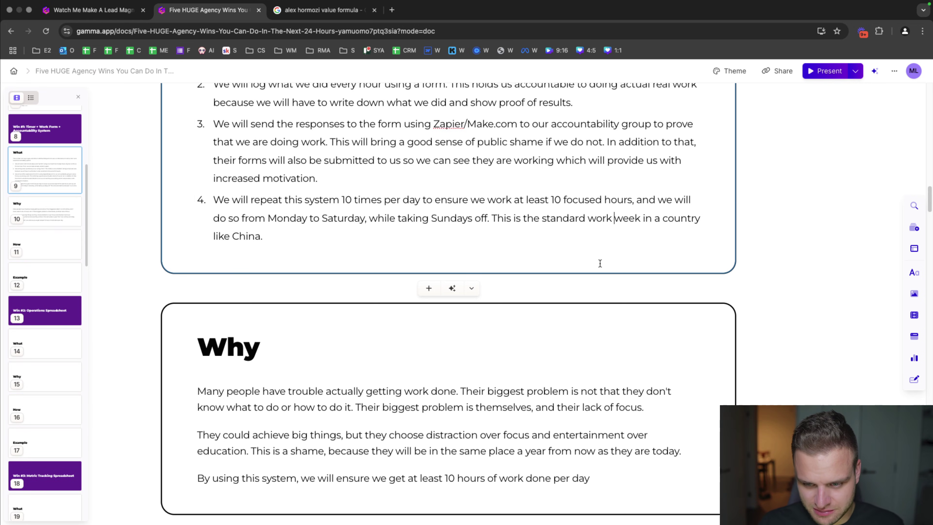
- End the last paragraph of the Win #1 Why card, after "work done per day", with a period
{"action": "scroll", "coordinate": [621, 331], "scroll_direction": "down", "scroll_amount": 3}
{"action": "scroll", "coordinate": [624, 343], "scroll_direction": "down", "scroll_amount": 1}
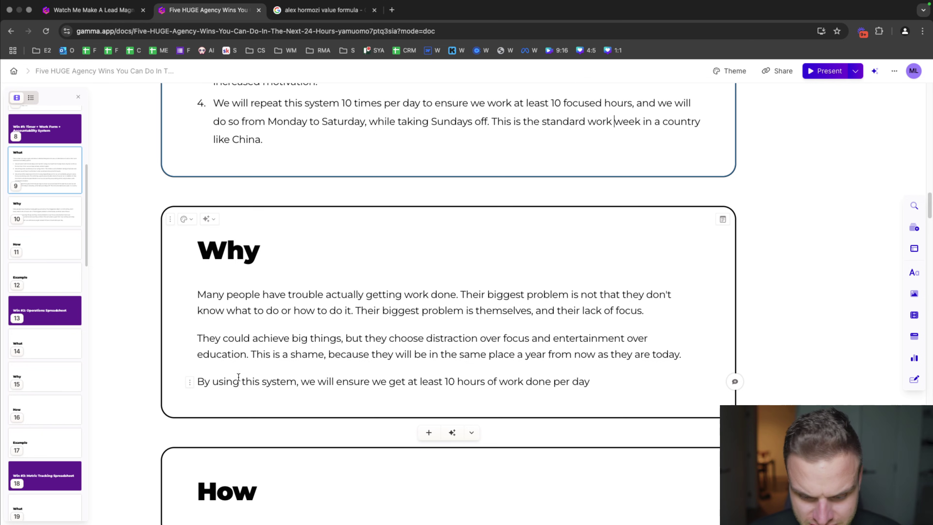
{"action": "left_click", "coordinate": [607, 385]}
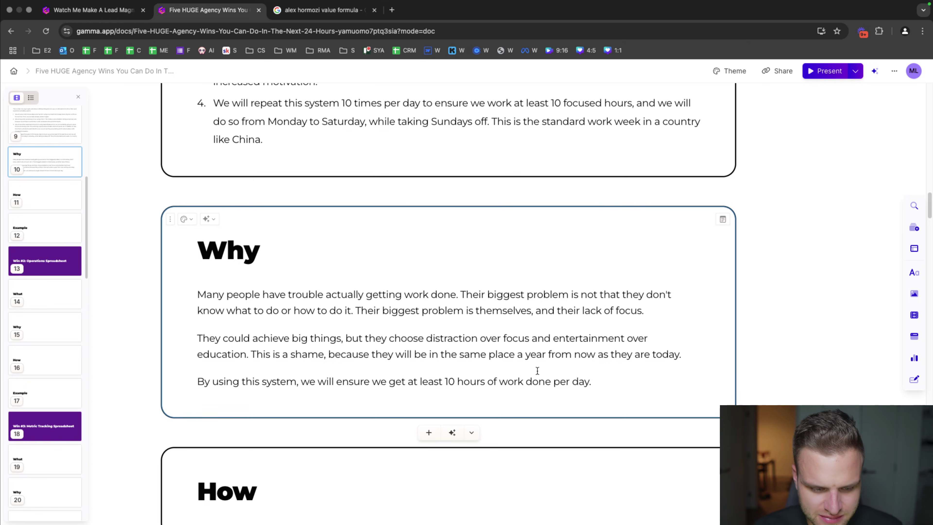
- Start a numbered list in the Win #1 How card with the item "Buy a cooking timer off of Amazon"
{"action": "scroll", "coordinate": [382, 367], "scroll_direction": "down", "scroll_amount": 5}
{"action": "left_click", "coordinate": [371, 325]}
{"action": "key", "text": "Return"}
{"action": "type", "text": "1. "}
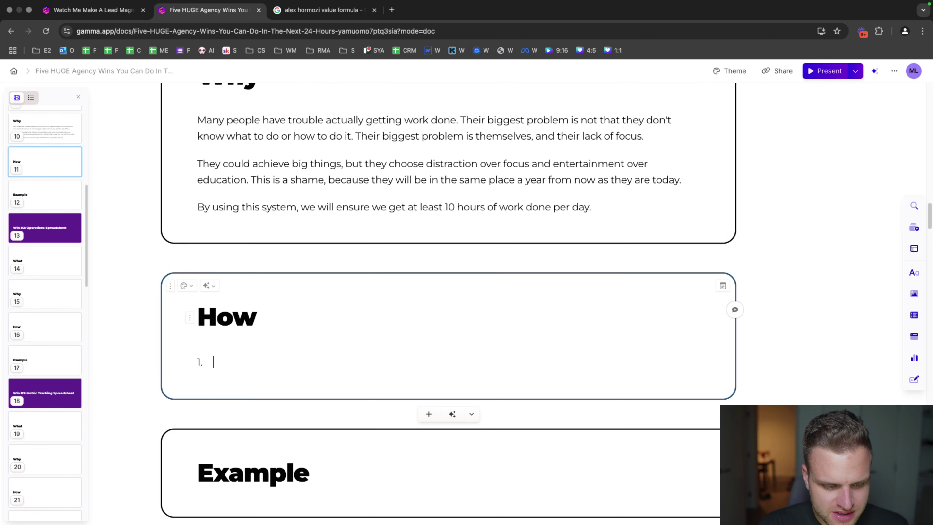
{"action": "type", "text": "Buy"}
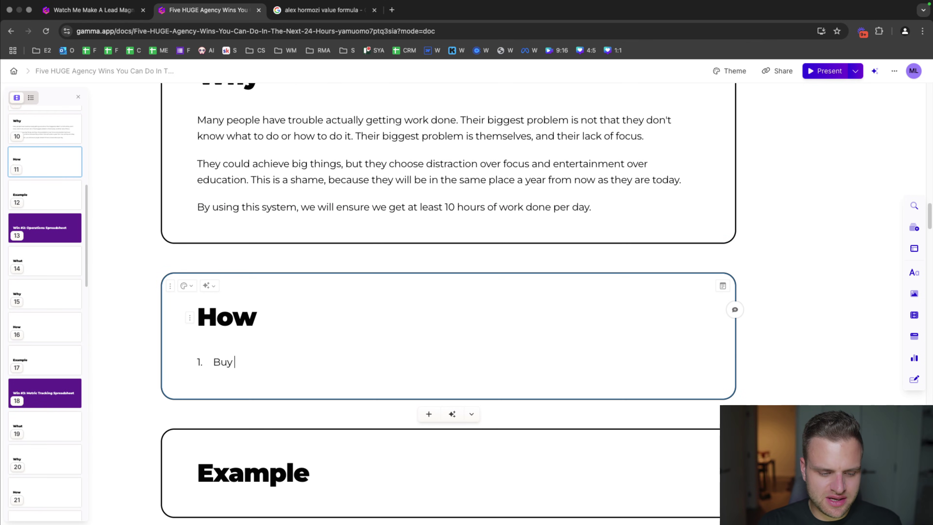
{"action": "type", "text": " a Co"}
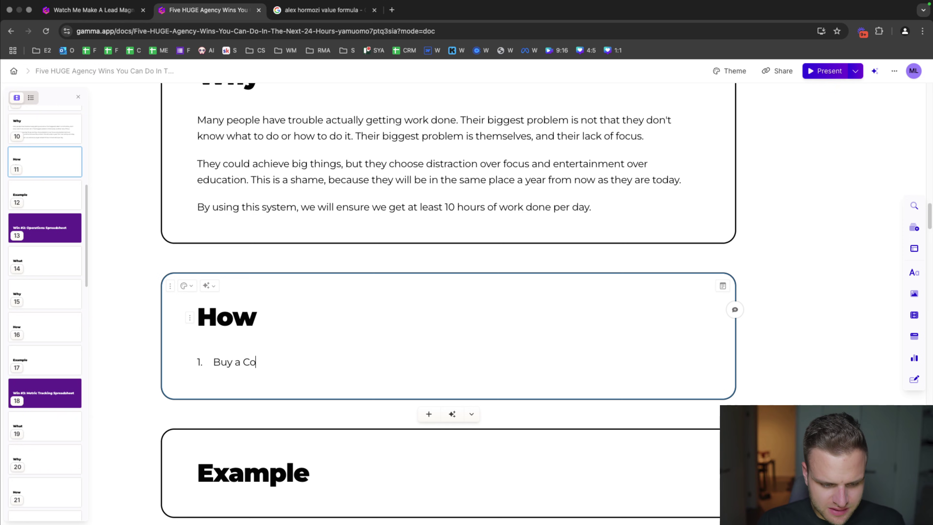
{"action": "type", "text": "oking timer off of"}
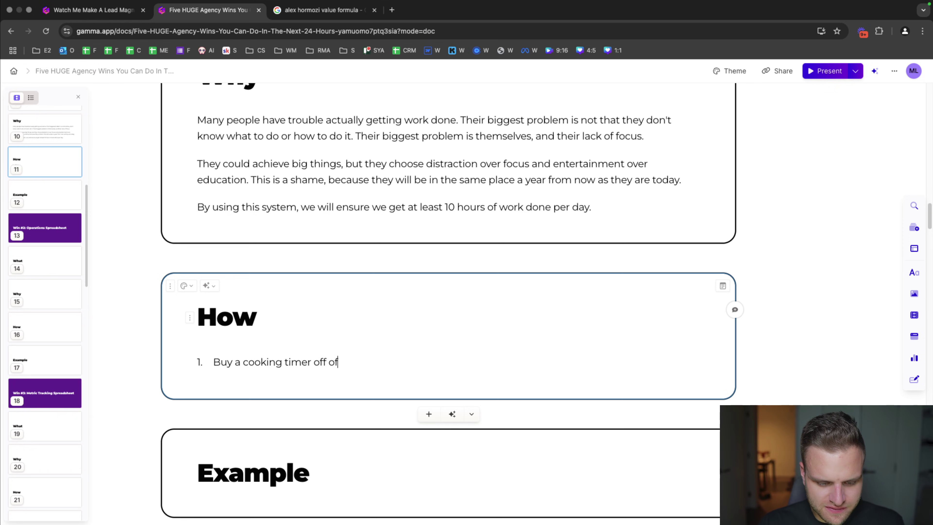
{"action": "type", "text": " Amazon"}
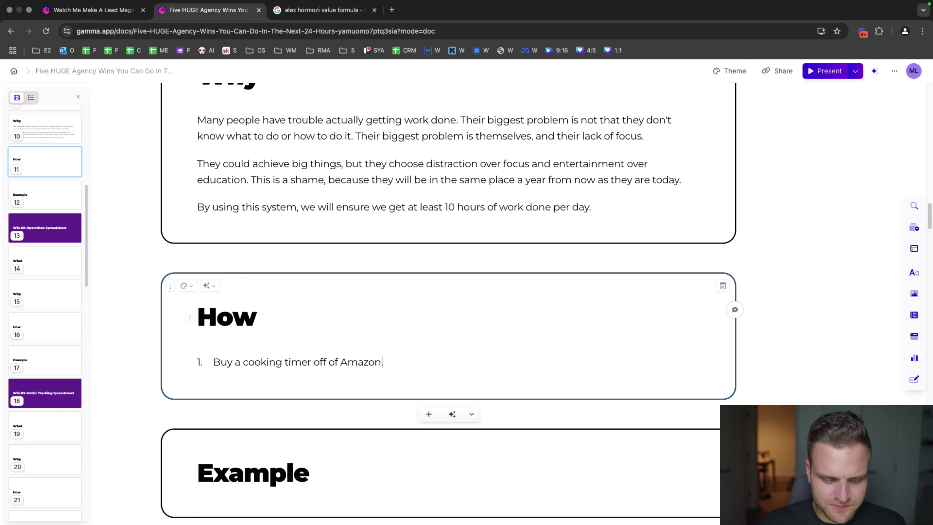
- Continue the first How item with ". You do not have to spend a lot of money for this. Anything will"
{"action": "type", "text": ". You do not have "}
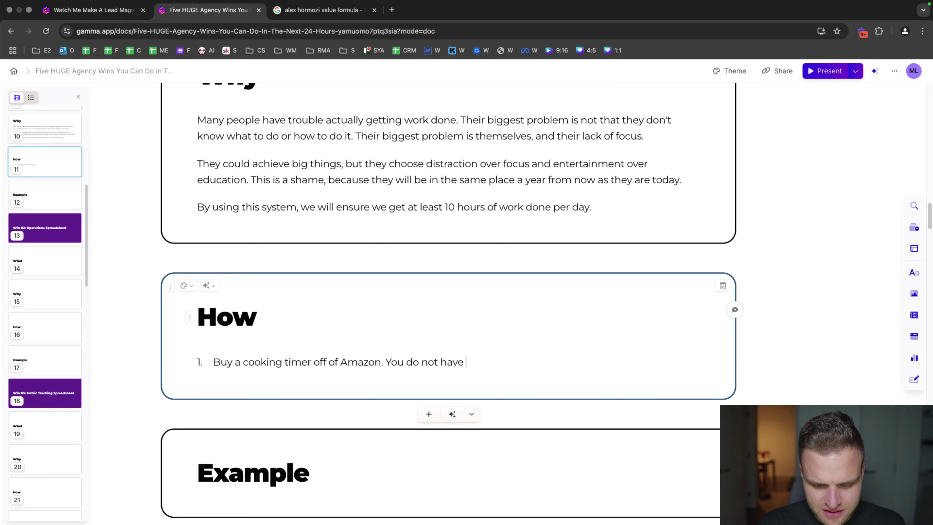
{"action": "type", "text": "to spend a lot of money for "}
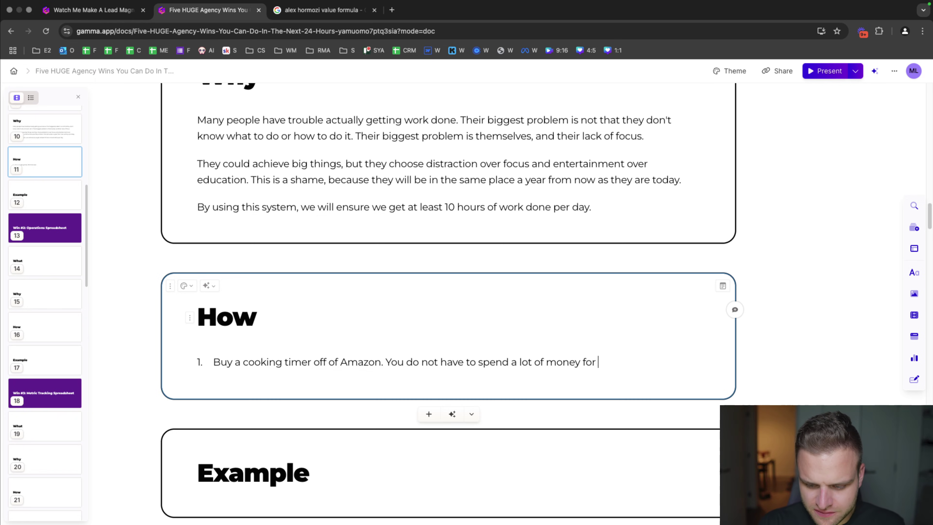
{"action": "type", "text": "this. Anything will d"}
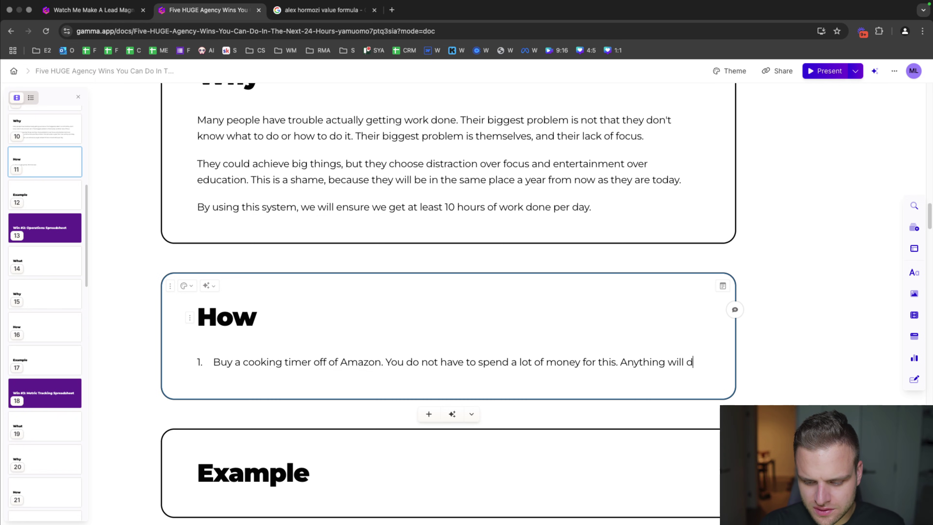
- Finish the first How item with "do. I do not recommend using a phone or computer timer as it is a point of possible distraction."
{"action": "type", "text": "o. I do not recommen"}
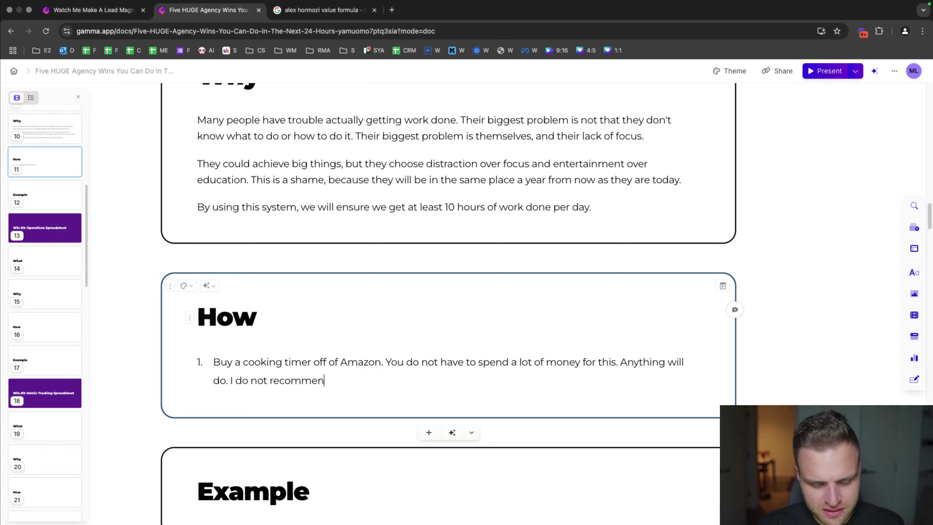
{"action": "type", "text": "d using a phone or comput"}
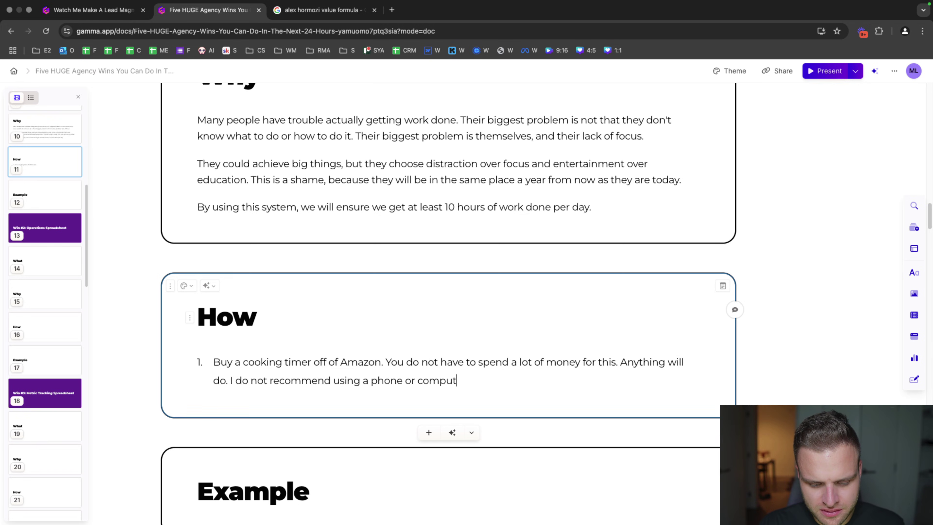
{"action": "type", "text": "er timer as it is a point "}
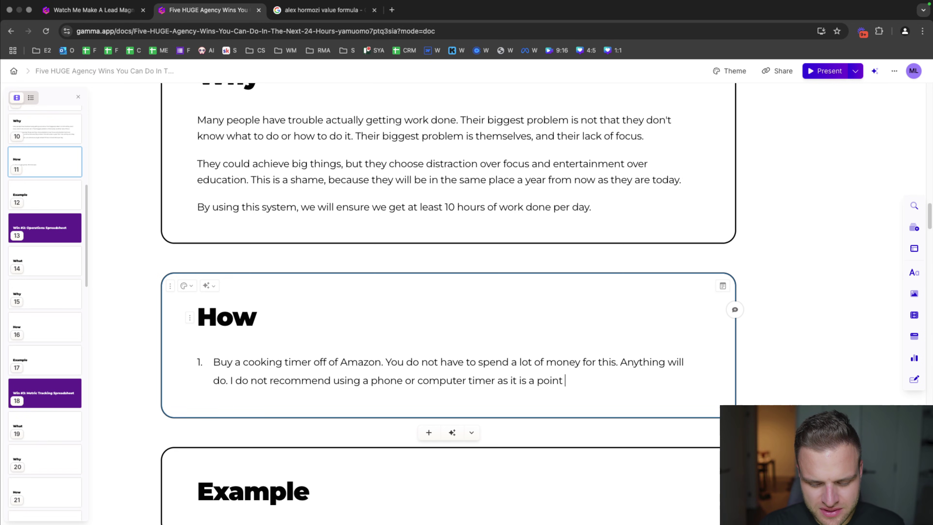
{"action": "type", "text": "of possible distraction."}
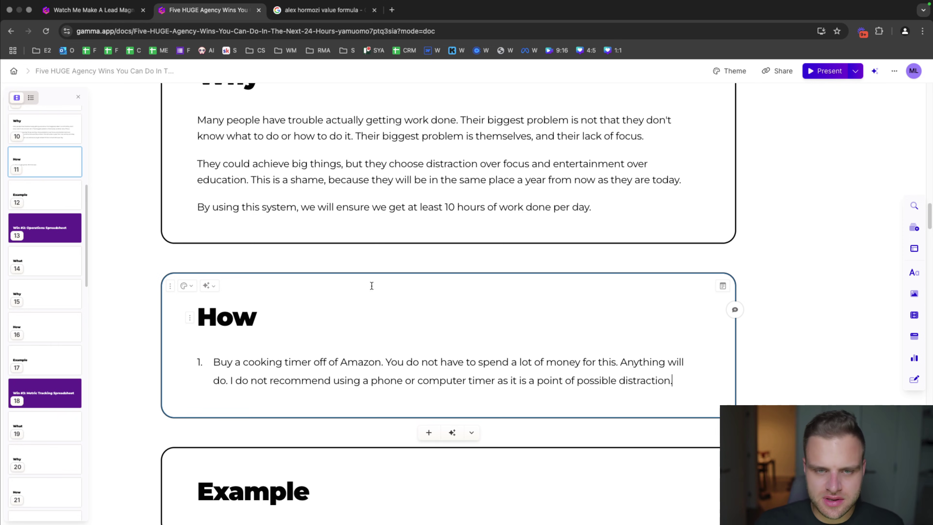
- Search for "amazon.com cooking timer" in a new browser tab, copy the VOCOO Digital Kitchen Timer page's address and return to the lead magnet
{"action": "left_click", "coordinate": [392, 10]}
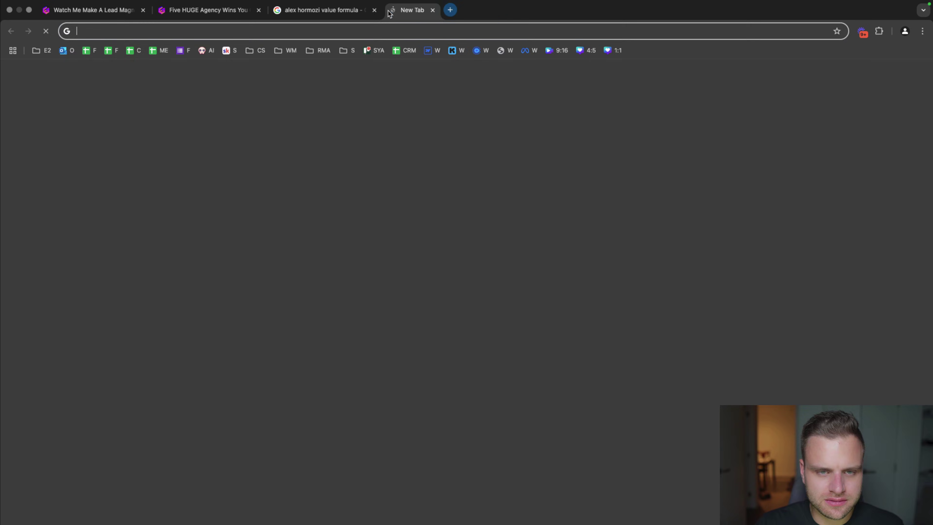
{"action": "type", "text": "amazon.com cooking timer"}
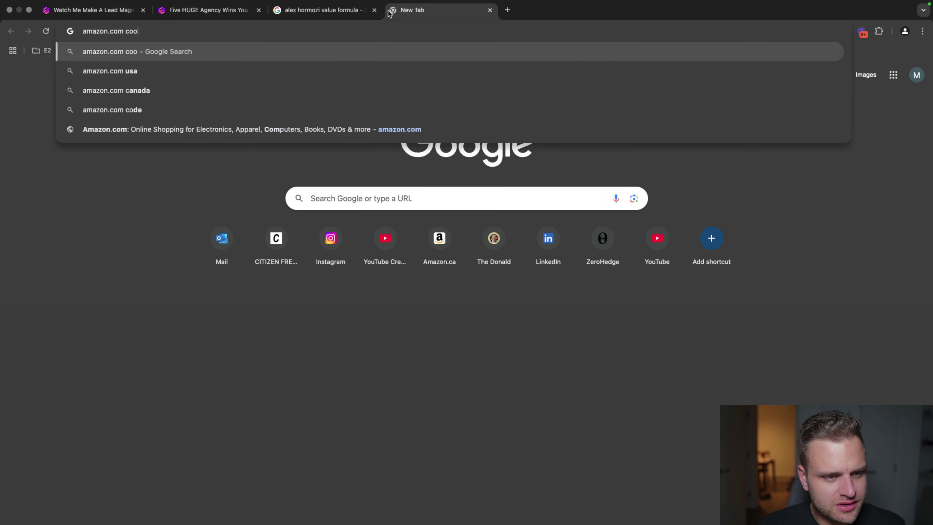
{"action": "key", "text": "Return"}
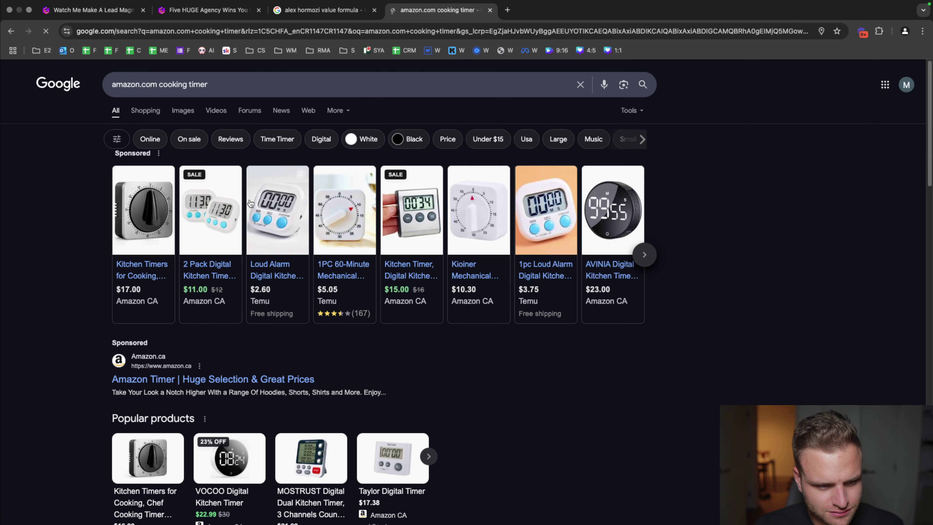
{"action": "scroll", "coordinate": [182, 389], "scroll_direction": "down", "scroll_amount": 5}
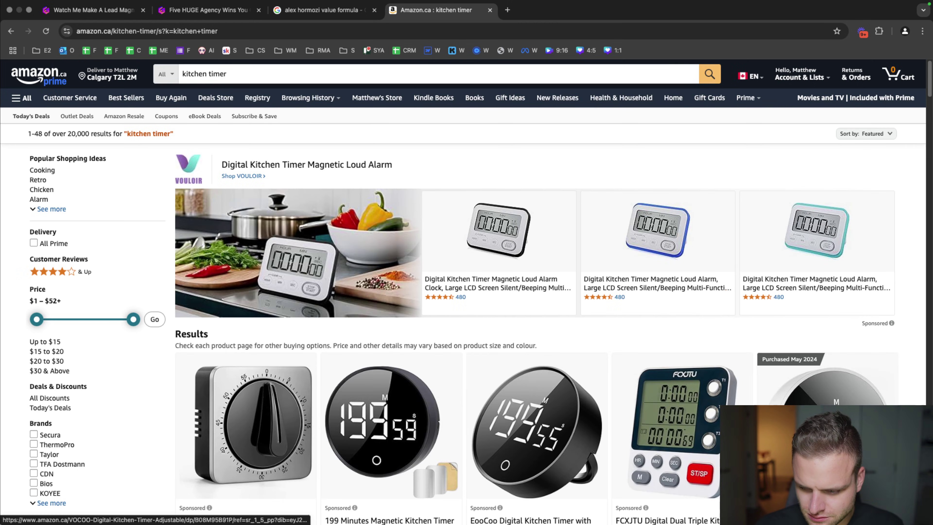
{"action": "left_click", "coordinate": [215, 217]}
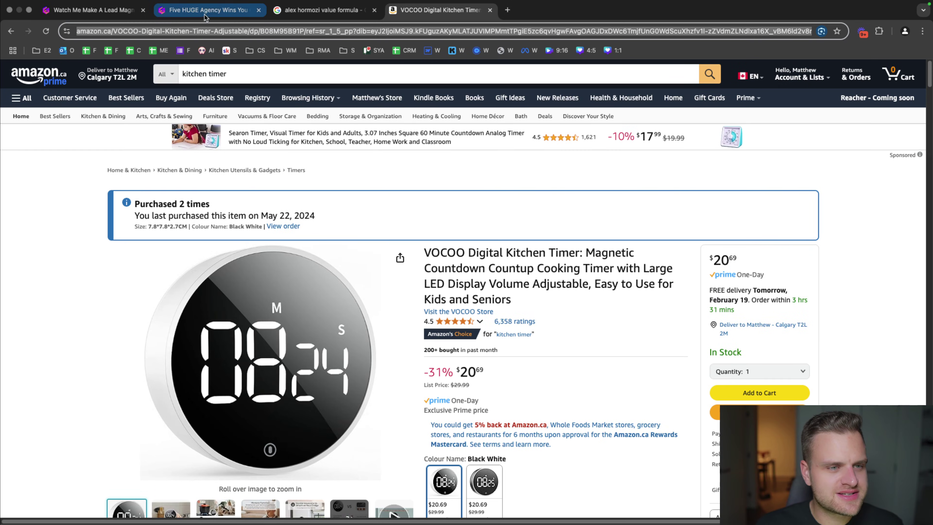
{"action": "left_click", "coordinate": [212, 12]}
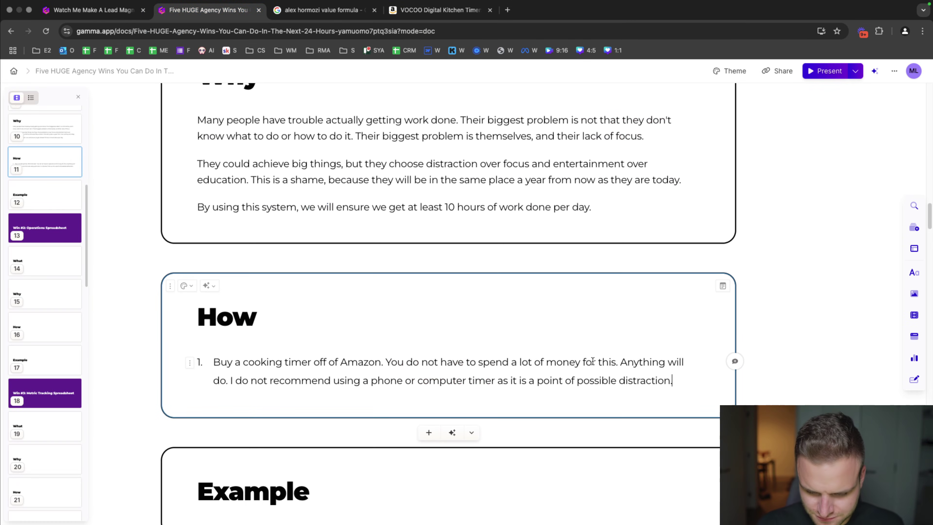
{"action": "key", "text": "shift+Return"}
{"action": "key", "text": "super+v"}
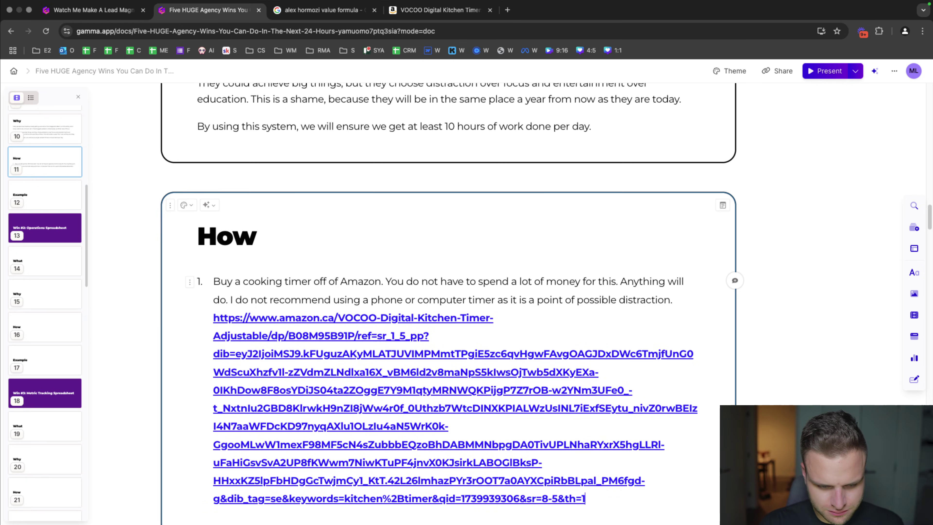
{"action": "key", "text": "super+z"}
{"action": "key", "text": "super+shift+z"}
{"action": "key", "text": "super+z"}
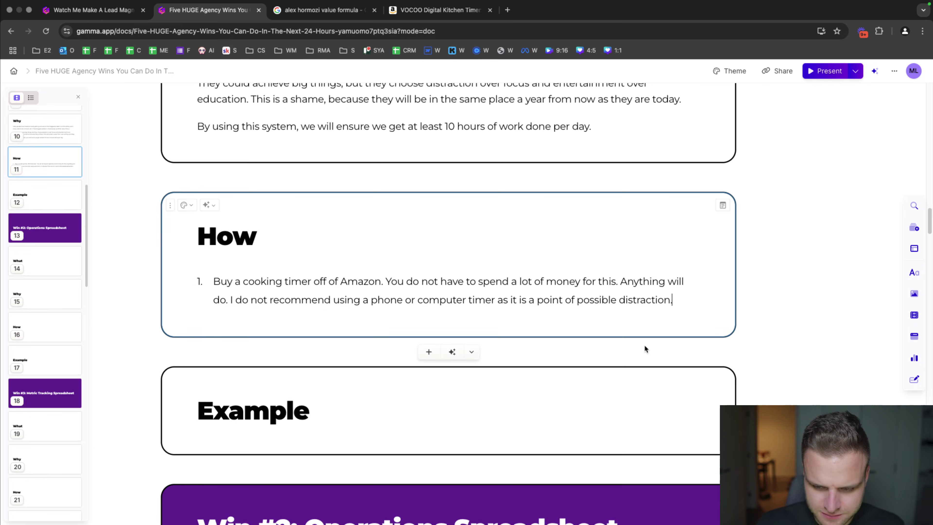
{"action": "type", "text": "Here is"}
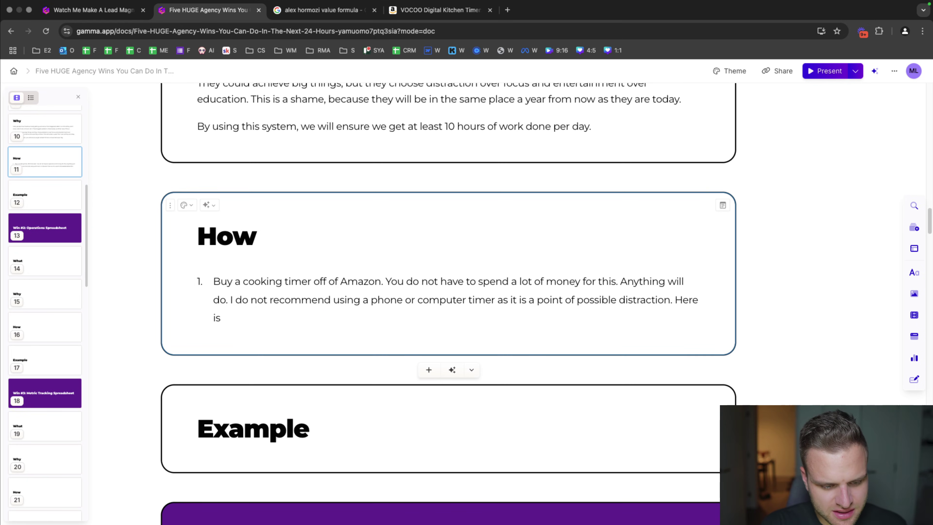
{"action": "key", "text": "BackSpace"}
{"action": "key", "text": "BackSpace"}
{"action": "key", "text": "BackSpace"}
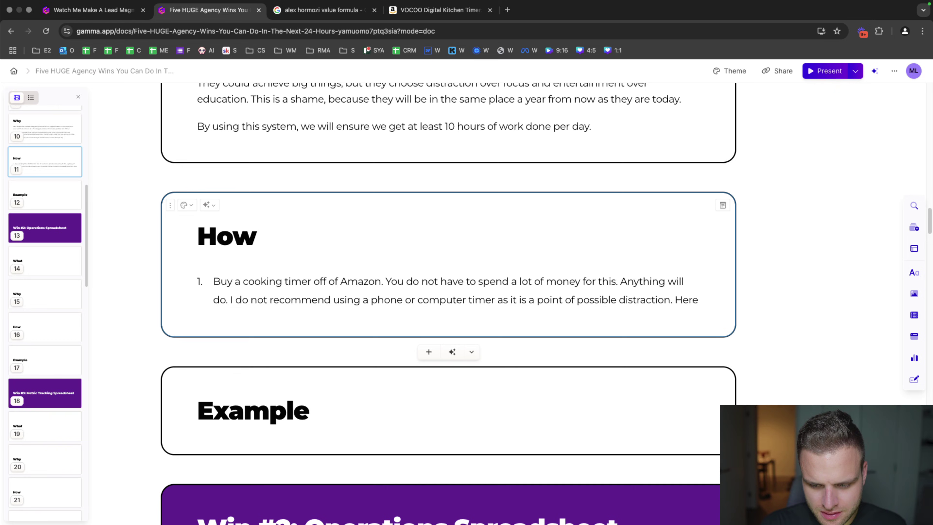
{"action": "type", "text": "is t"}
{"action": "key", "text": "BackSpace"}
{"action": "key", "text": "BackSpace"}
{"action": "key", "text": "BackSpace"}
{"action": "key", "text": "BackSpace"}
{"action": "key", "text": "BackSpace"}
{"action": "key", "text": "BackSpace"}
{"action": "key", "text": "BackSpace"}
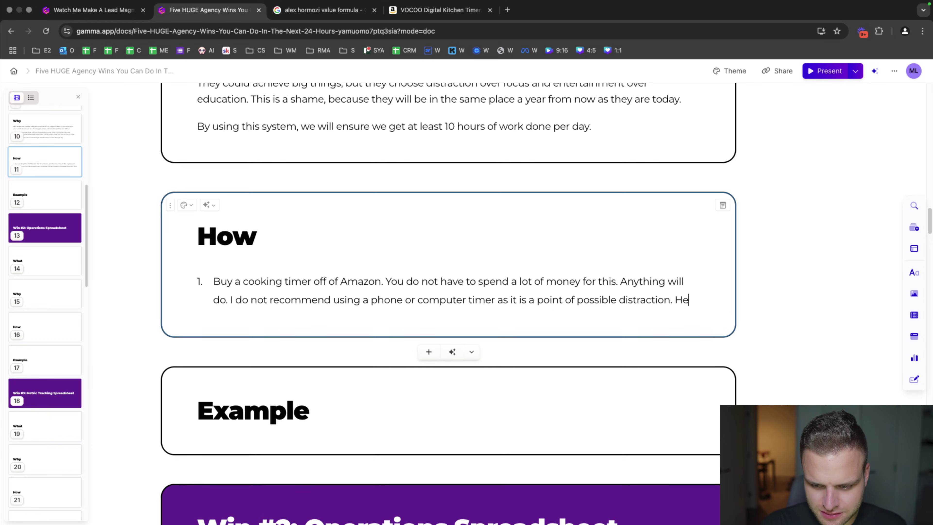
- Add the sub-item "Buy it here (link)" under the first How item and link the word "link" to the copied Amazon address
{"action": "key", "text": "Return"}
{"action": "key", "text": "Tab"}
{"action": "type", "text": "Buy it her"}
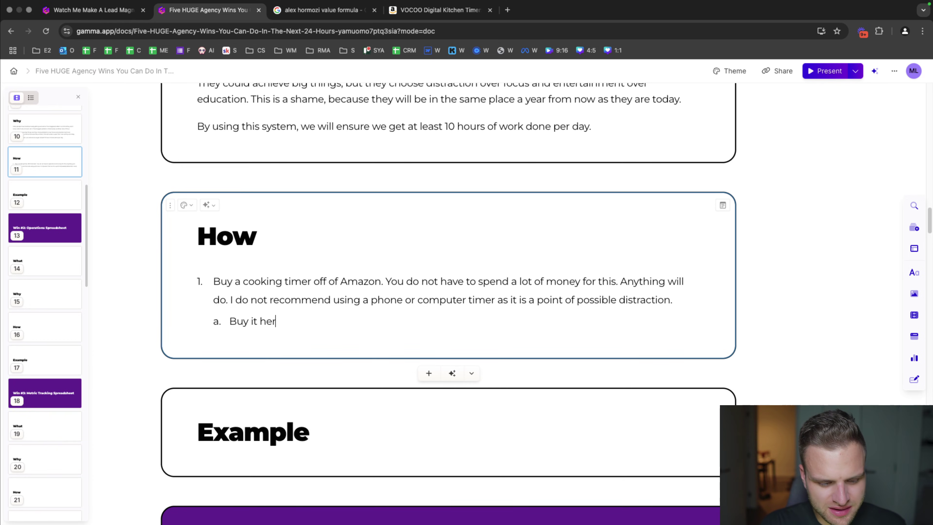
{"action": "type", "text": "e (link)"}
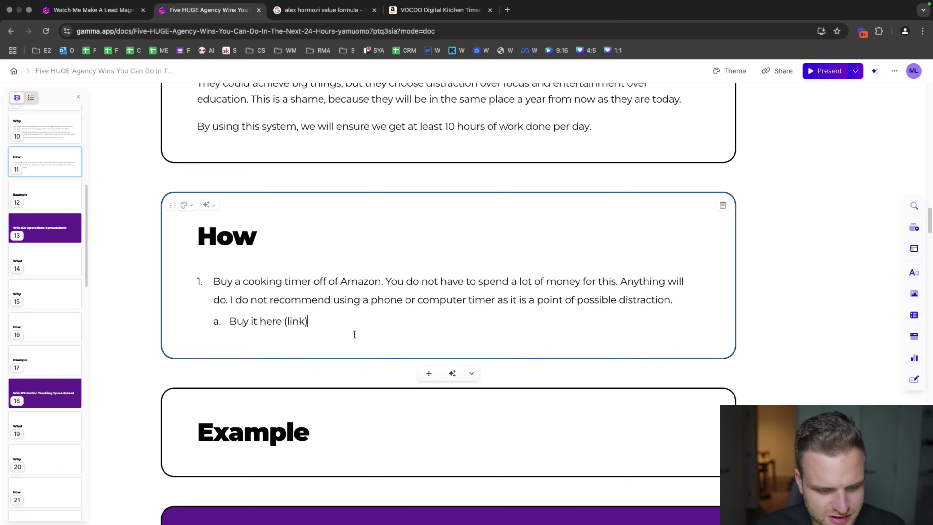
{"action": "double_click", "coordinate": [296, 321]}
{"action": "left_click", "coordinate": [304, 300]}
{"action": "key", "text": "super+v"}
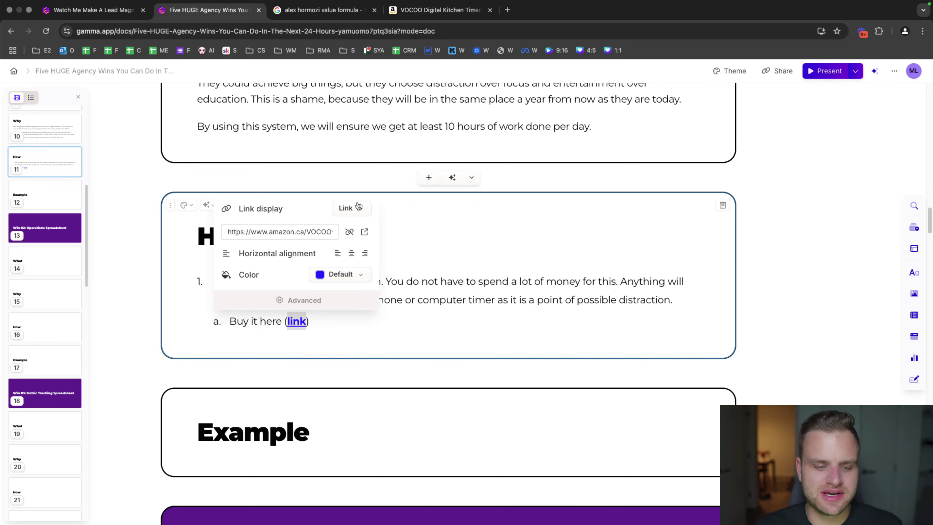
- Add a second How item reading "Go to Google Forms and create a Form."
{"action": "left_click", "coordinate": [360, 326]}
{"action": "key", "text": "Return"}
{"action": "key", "text": "Return"}
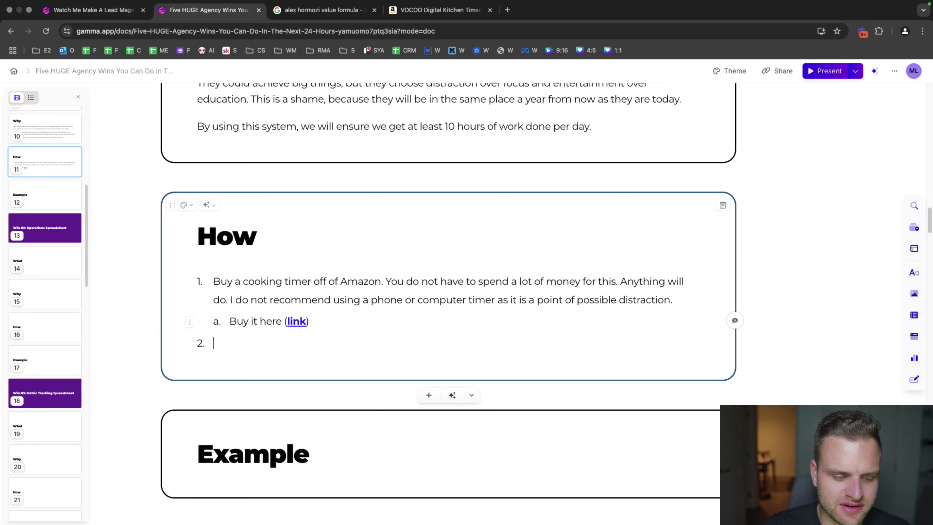
{"action": "type", "text": "Go to Google form and c"}
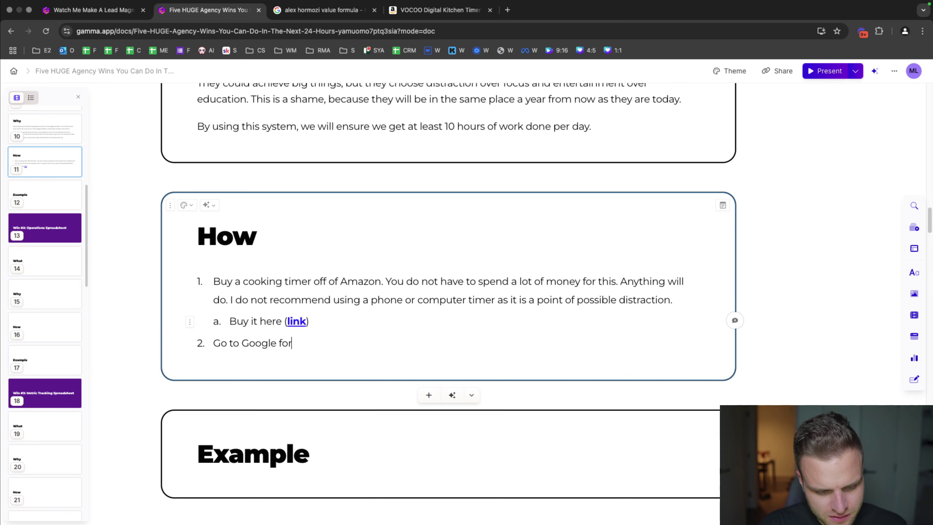
{"action": "key", "text": "BackSpace"}
{"action": "key", "text": "BackSpace"}
{"action": "key", "text": "BackSpace"}
{"action": "key", "text": "BackSpace"}
{"action": "key", "text": "BackSpace"}
{"action": "key", "text": "BackSpace"}
{"action": "key", "text": "BackSpace"}
{"action": "key", "text": "BackSpace"}
{"action": "key", "text": "BackSpace"}
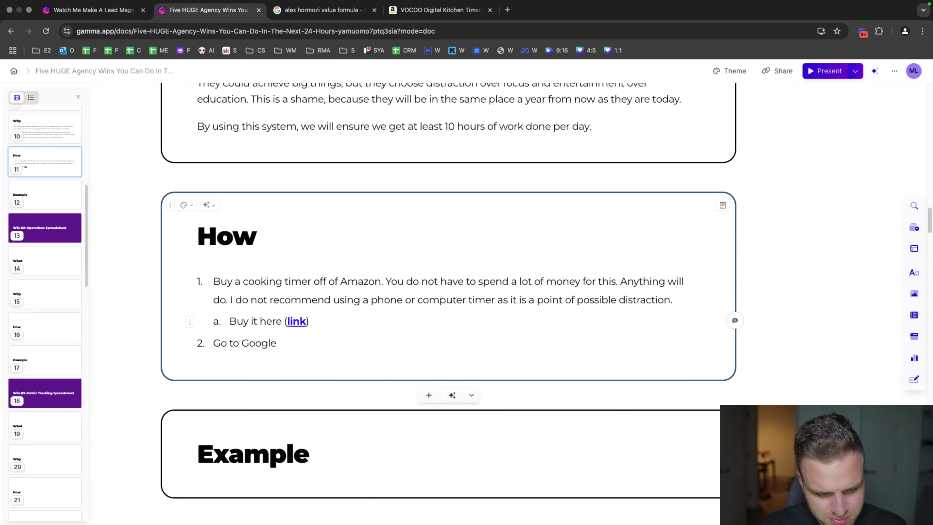
{"action": "type", "text": "Forms and create a spr"}
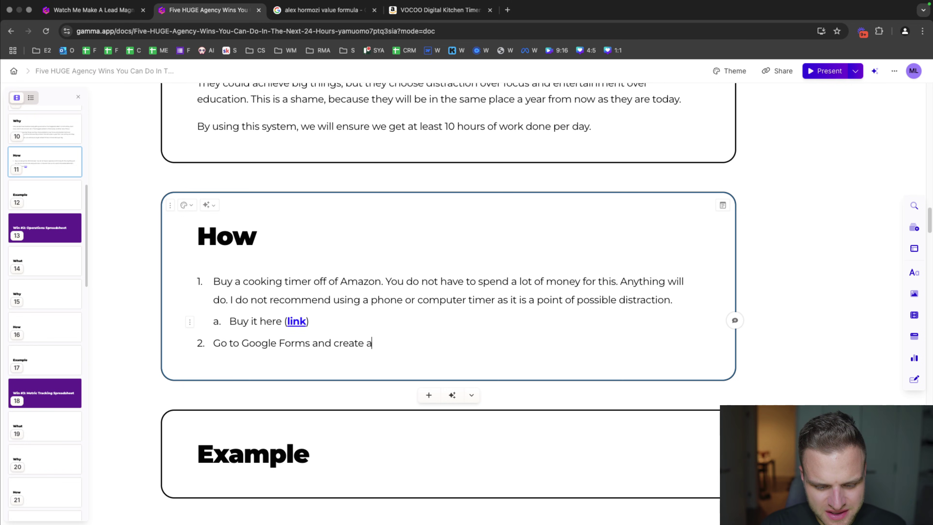
{"action": "key", "text": "BackSpace"}
{"action": "type", "text": "Form. "}
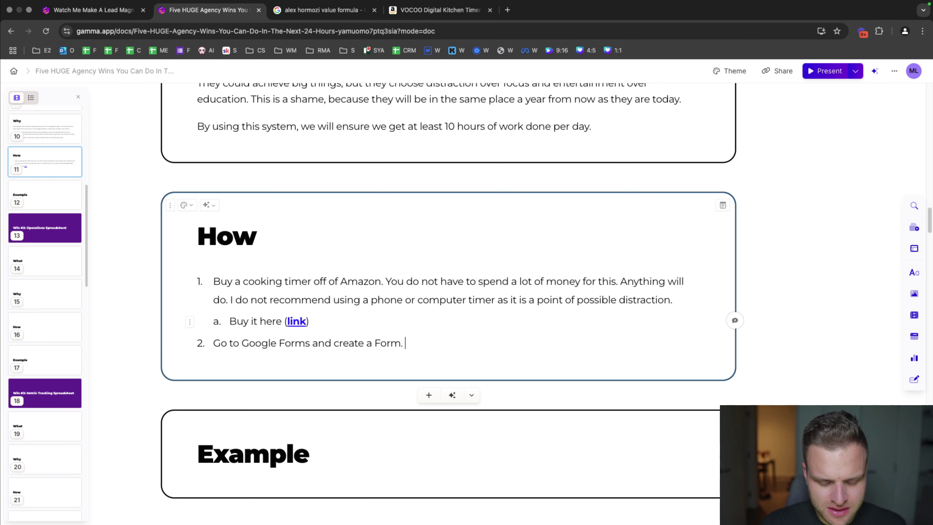
- Continue the second How item with "The form should have at least three questions on it:" and add the sub-item "Hour + Day"
{"action": "type", "text": "The form should have "}
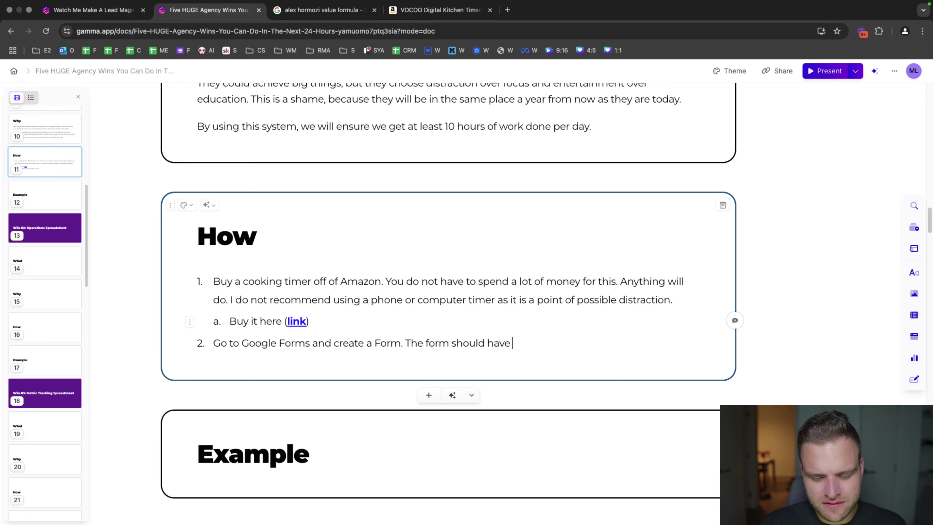
{"action": "type", "text": "at least three questions o"}
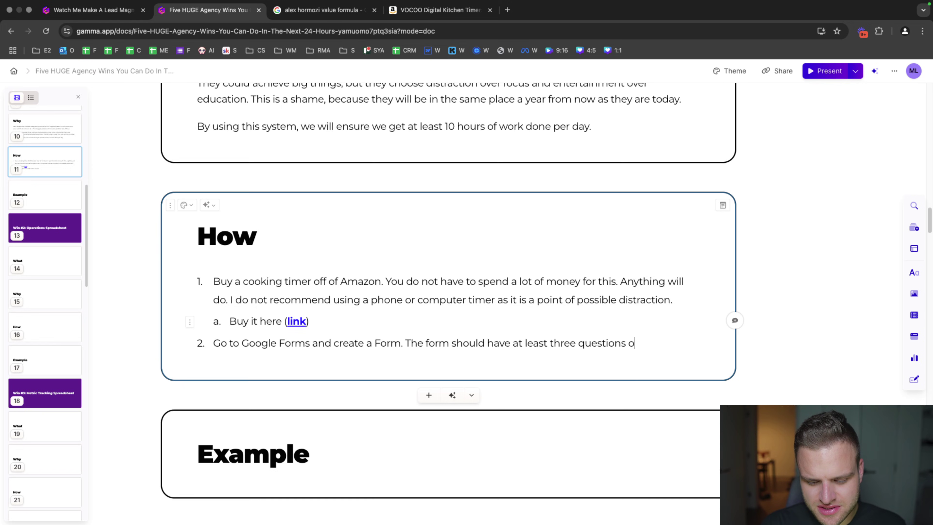
{"action": "type", "text": "n it:"}
{"action": "key", "text": "Return"}
{"action": "key", "text": "Tab"}
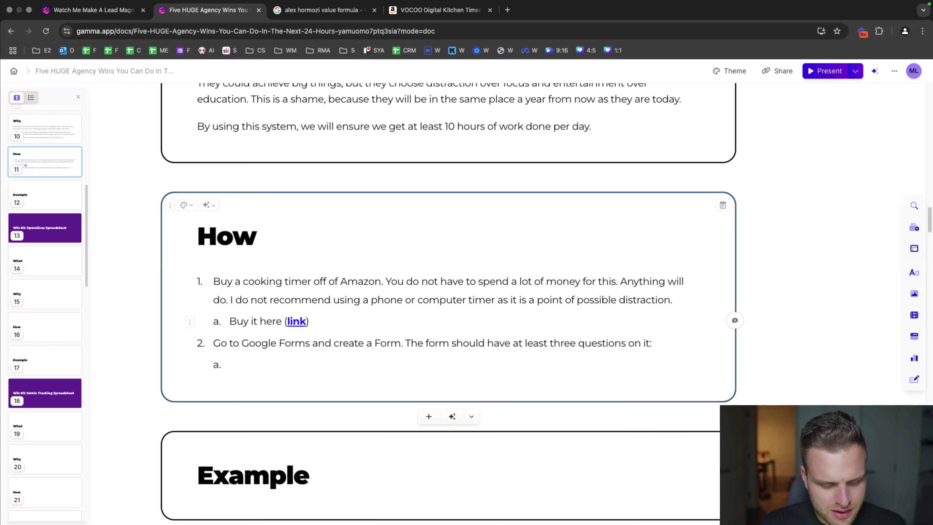
{"action": "type", "text": "Hour + Day"}
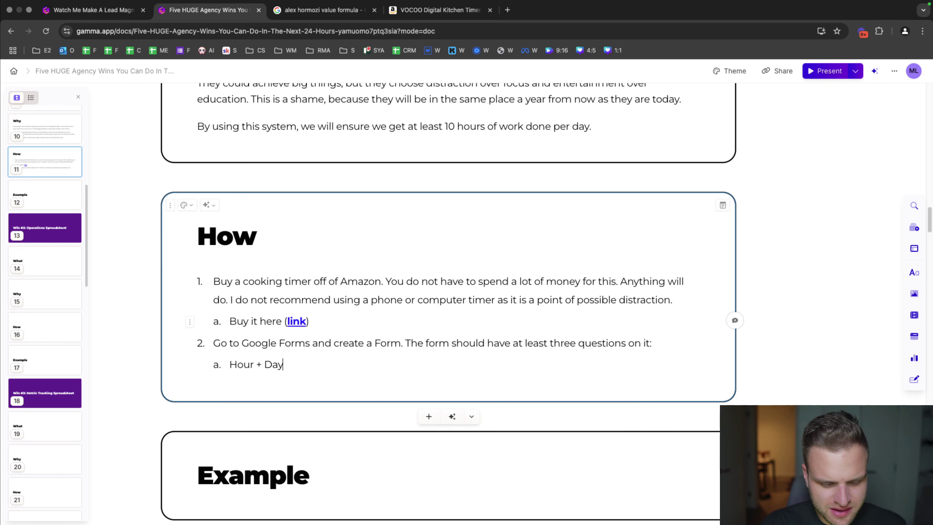
- Complete the "Hour + Day" sub-item with the example "(February 18, Hour 8)"
{"action": "type", "text": " (February "}
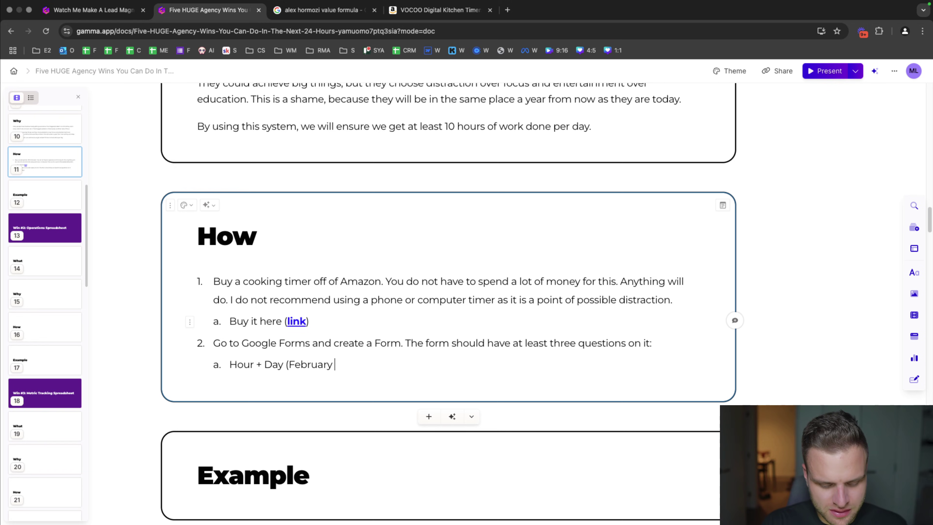
{"action": "type", "text": "18, Hou"}
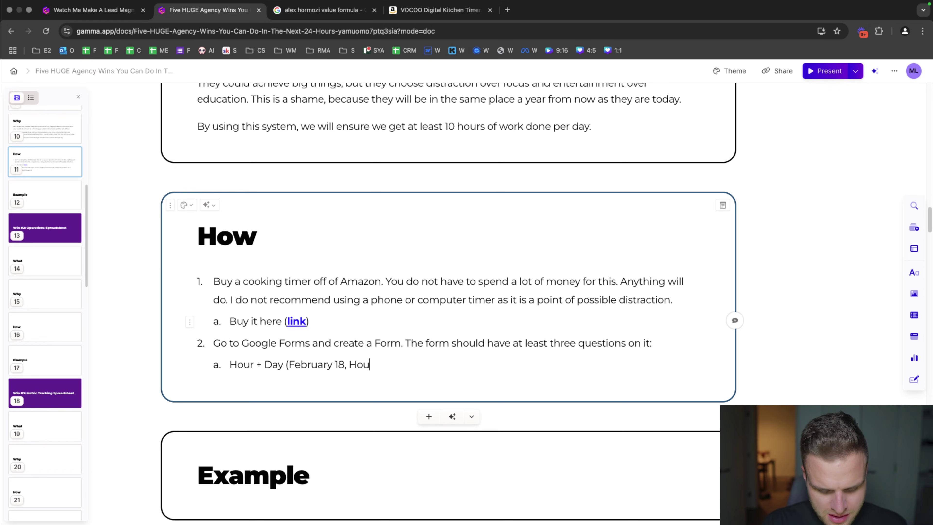
{"action": "type", "text": "r 8)"}
{"action": "key", "text": "Return"}
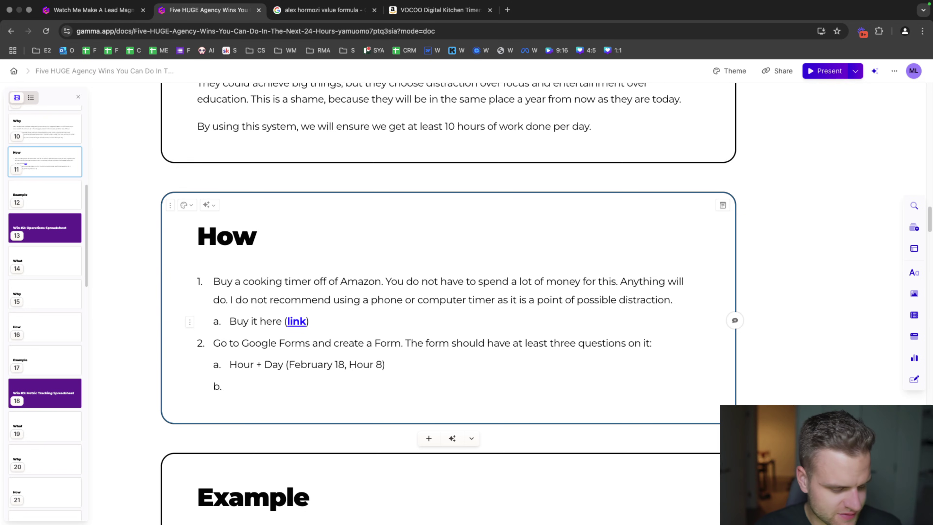
- Add the second form question as a sub-item reading "What did you do during this hour? Please be detailed?"
{"action": "type", "text": "What "}
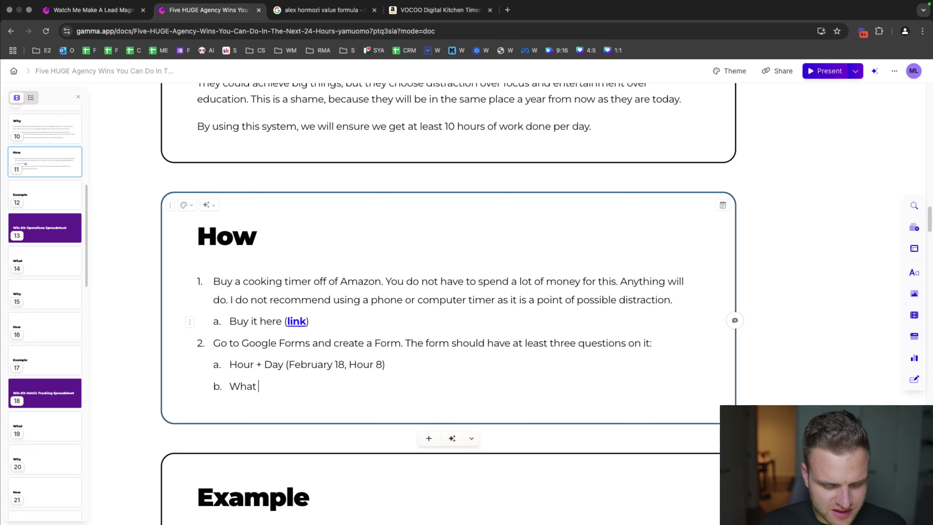
{"action": "type", "text": "did you do during t"}
{"action": "type", "text": "his hour"}
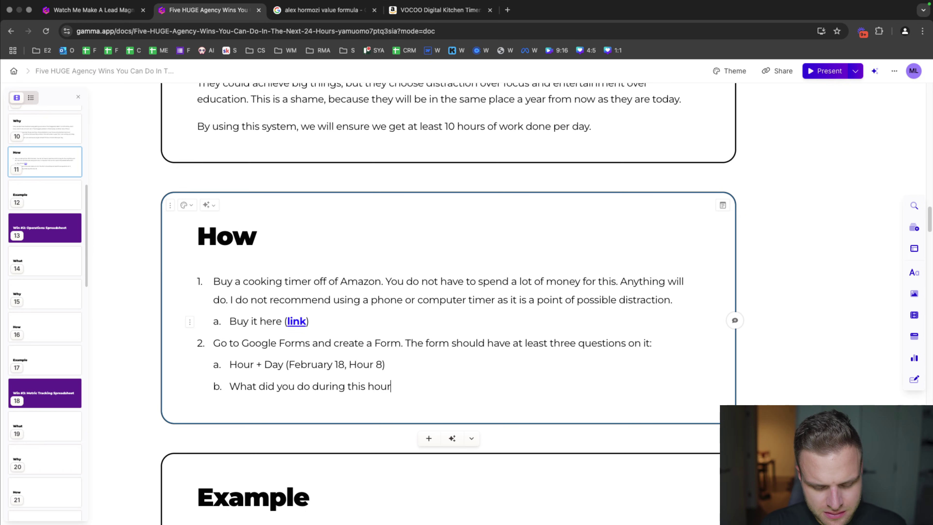
{"action": "type", "text": "? Please be detailed?"}
{"action": "key", "text": "Return"}
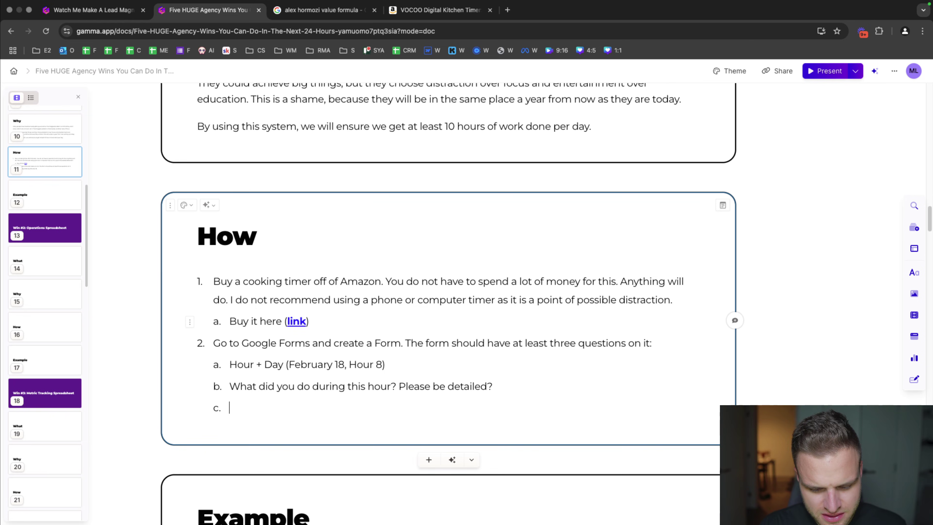
- Lowercase "day" in the first question and add the third sub-item "Where is the proof? Link some of your work or screenshots."
{"action": "left_click_drag", "start_coordinate": [266, 365], "coordinate": [273, 365]}
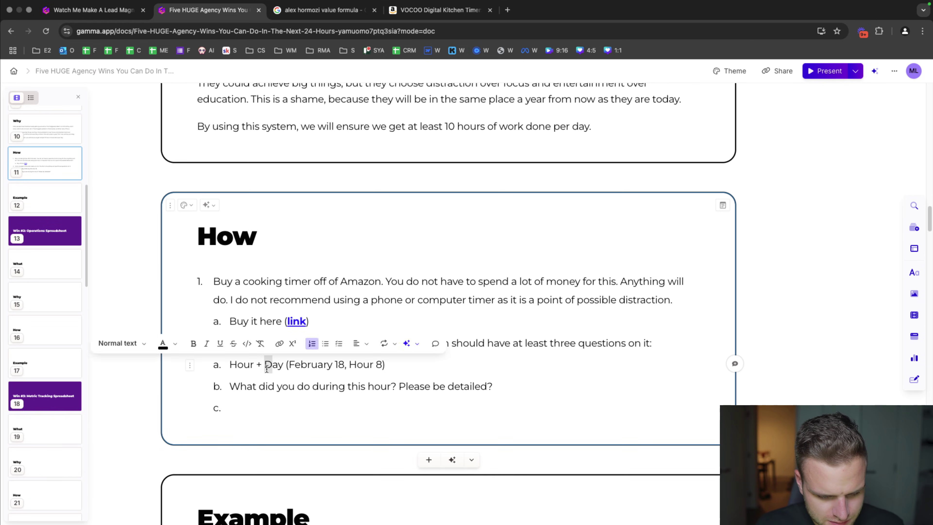
{"action": "type", "text": "d"}
{"action": "left_click", "coordinate": [247, 412]}
{"action": "type", "text": "Where is the"}
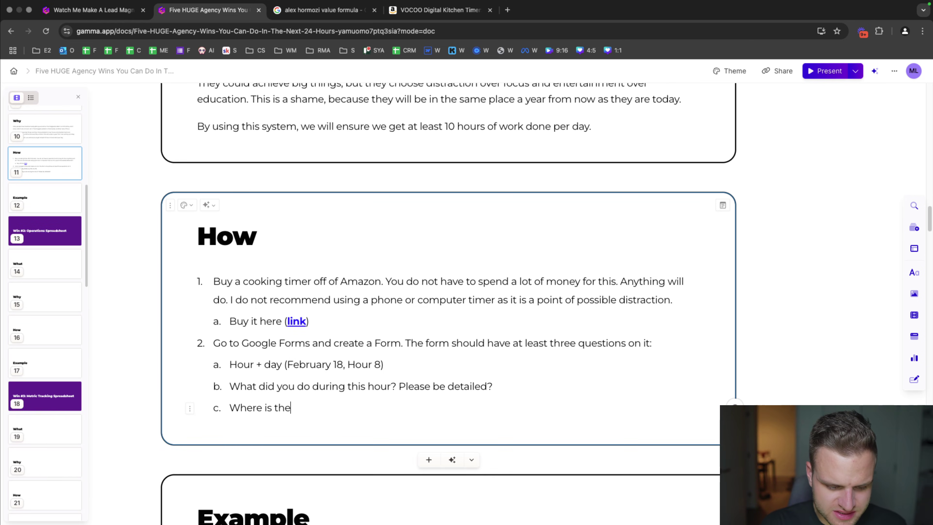
{"action": "type", "text": " proof? Link some of"}
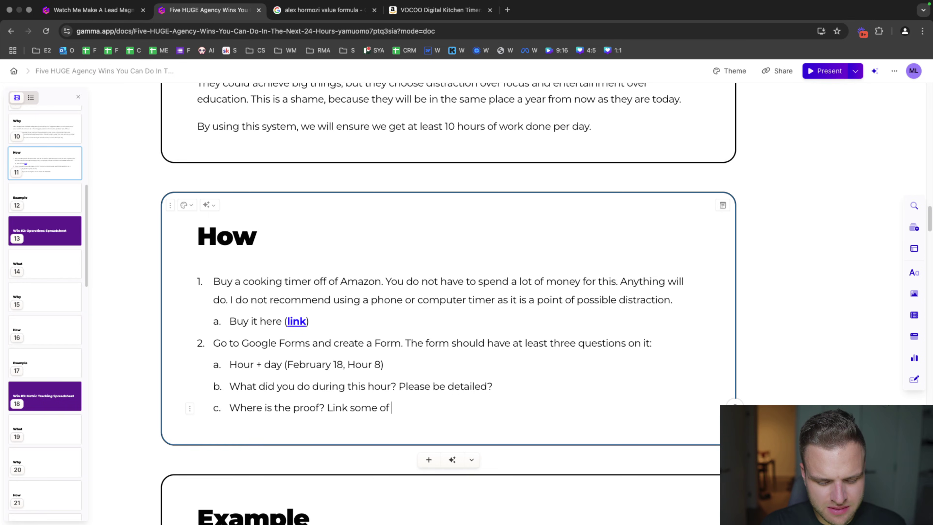
{"action": "type", "text": " your work or scree"}
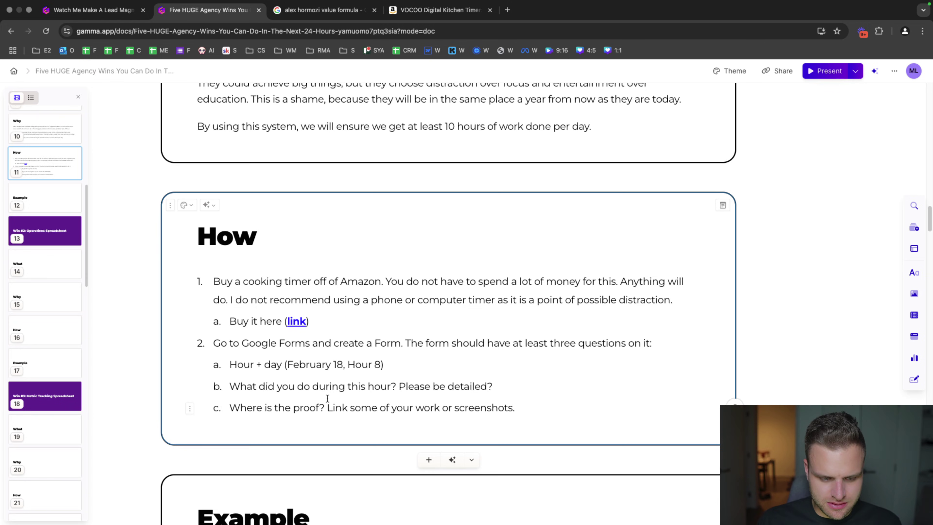
{"action": "type", "text": "nshots."}
- Add a fourth sub-item under the second How item reading "Sign up here (link)"
{"action": "key", "text": "Return"}
{"action": "type", "text": "SIgn u"}
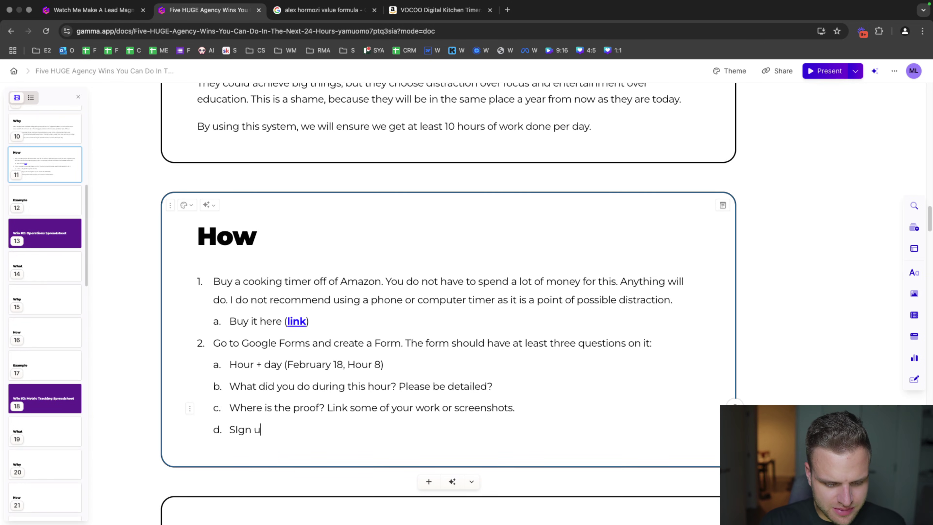
{"action": "type", "text": " up here (link"}
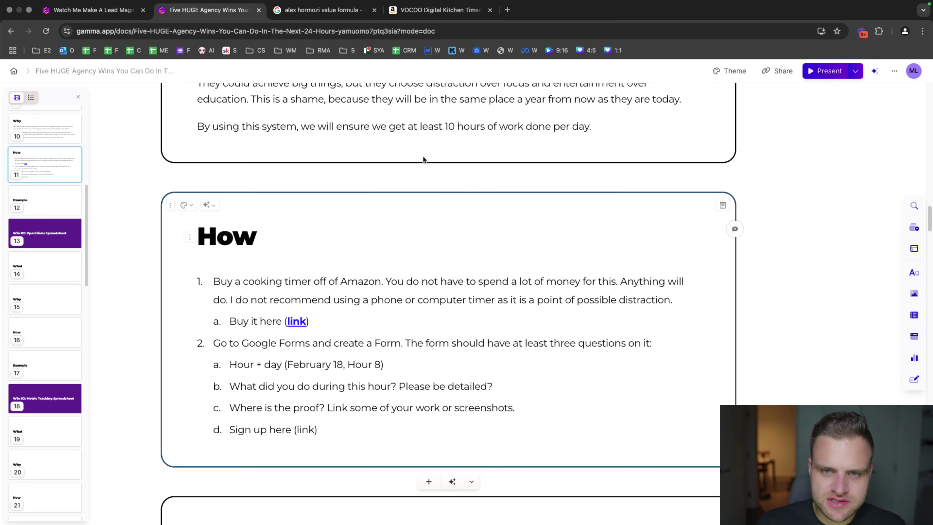
{"action": "left_click", "coordinate": [508, 10]}
{"action": "type", "text": "google forms"}
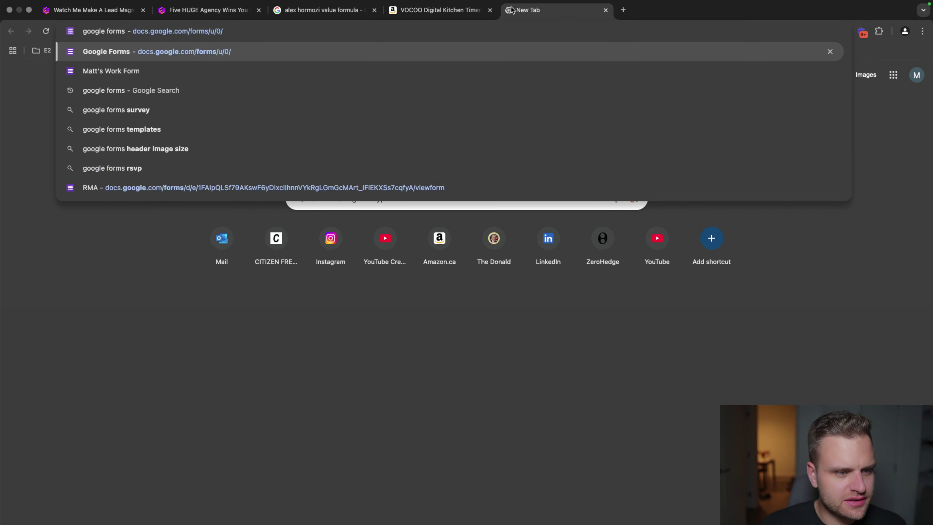
{"action": "key", "text": "Return"}
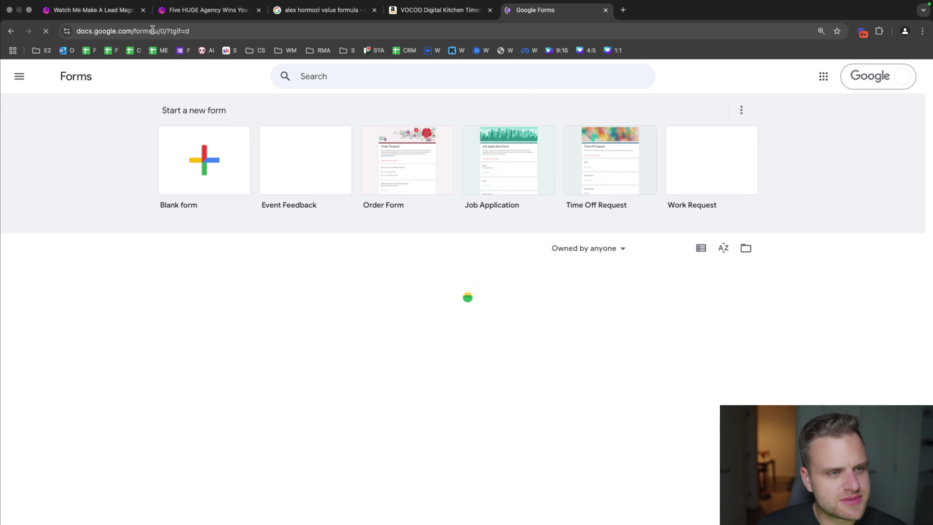
{"action": "left_click_drag", "start_coordinate": [153, 31], "coordinate": [71, 30]}
{"action": "key", "text": "super+c"}
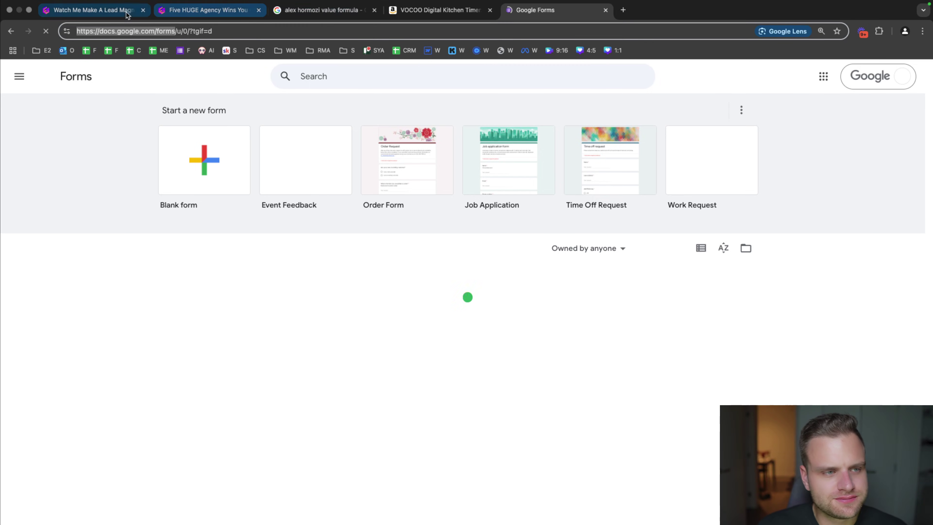
{"action": "left_click", "coordinate": [186, 11]}
- Link the word "link" in the "Sign up here" sub-item to the copied Google Forms address
{"action": "double_click", "coordinate": [308, 435]}
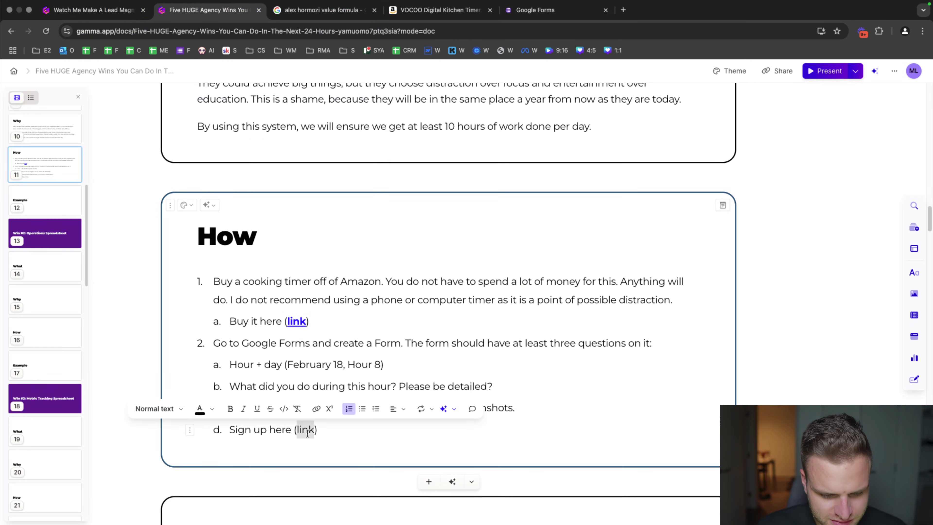
{"action": "left_click", "coordinate": [316, 408]}
{"action": "key", "text": "super+v"}
{"action": "key", "text": "Return"}
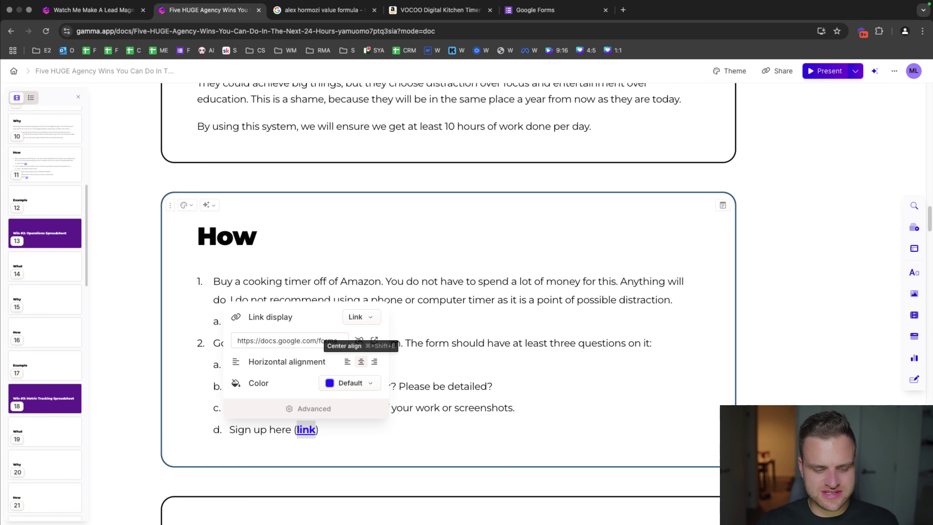
- Add a third How item reading "Link your Google Form to a Google Sheet. This will house all of your responses"
{"action": "left_click", "coordinate": [385, 430]}
{"action": "key", "text": "Return"}
{"action": "key", "text": "Return"}
{"action": "type", "text": "L"}
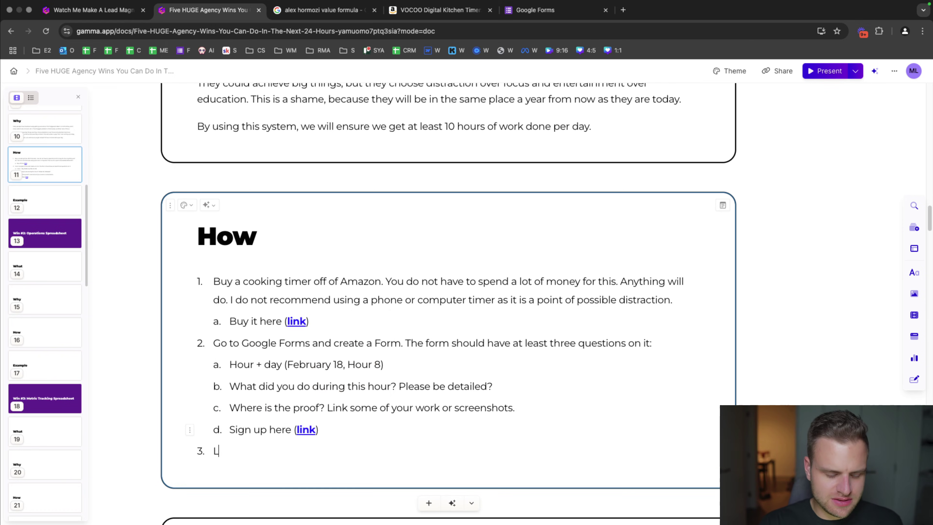
{"action": "type", "text": "ink your Google Form"}
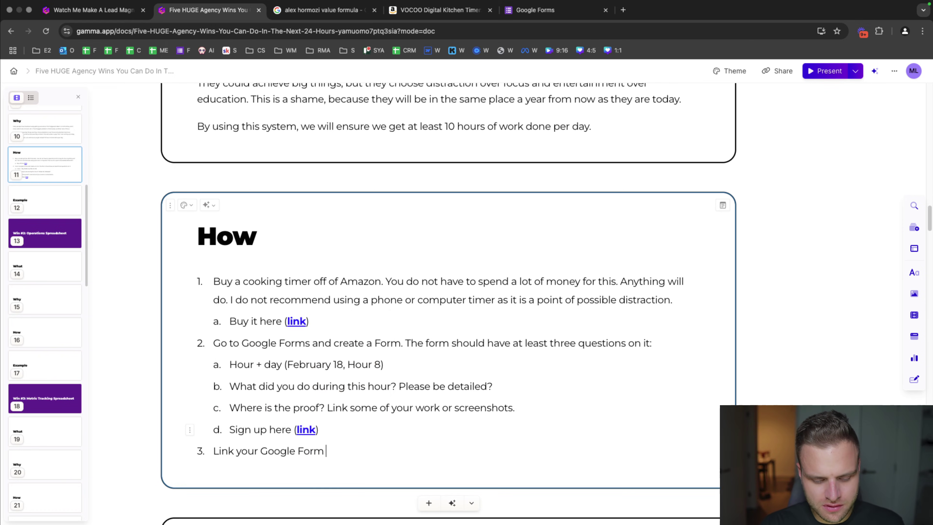
{"action": "type", "text": " to a Goo"}
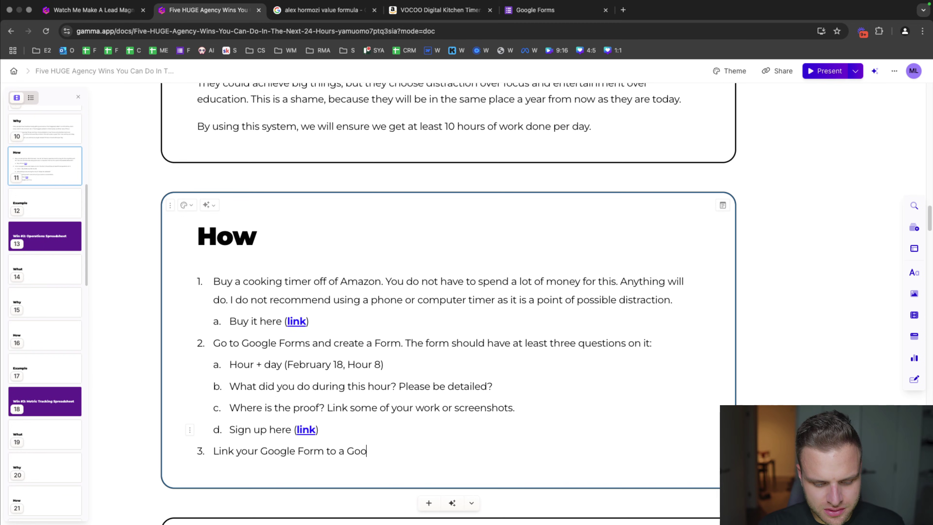
{"action": "type", "text": "gle Sheet. This will "}
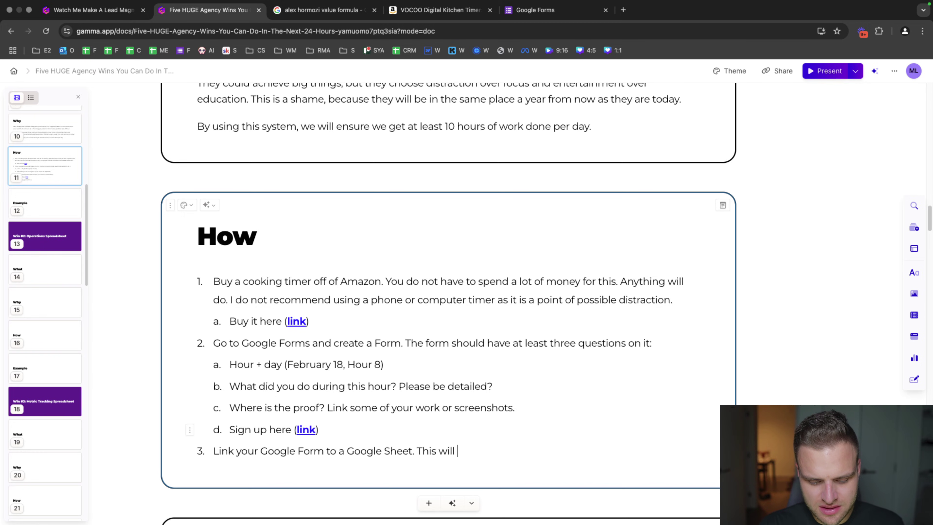
{"action": "type", "text": "house all of your r"}
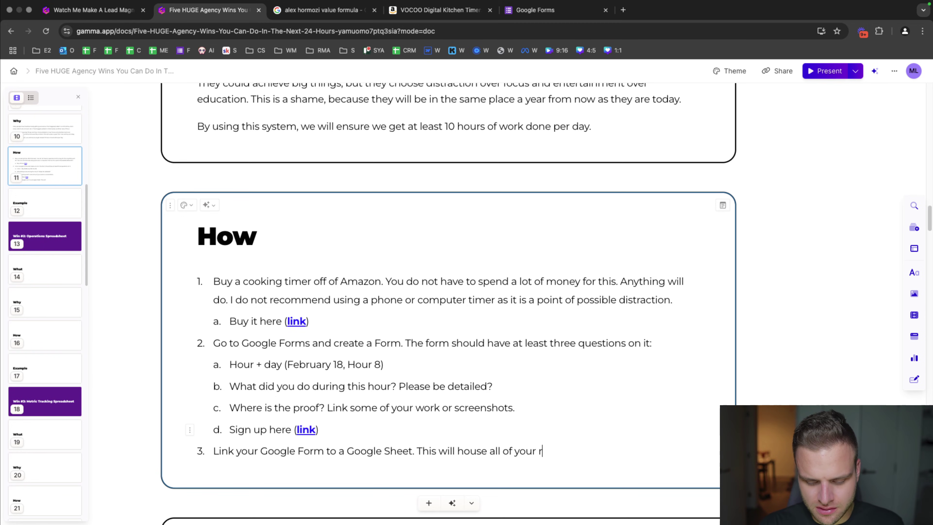
{"action": "type", "text": "esponses"}
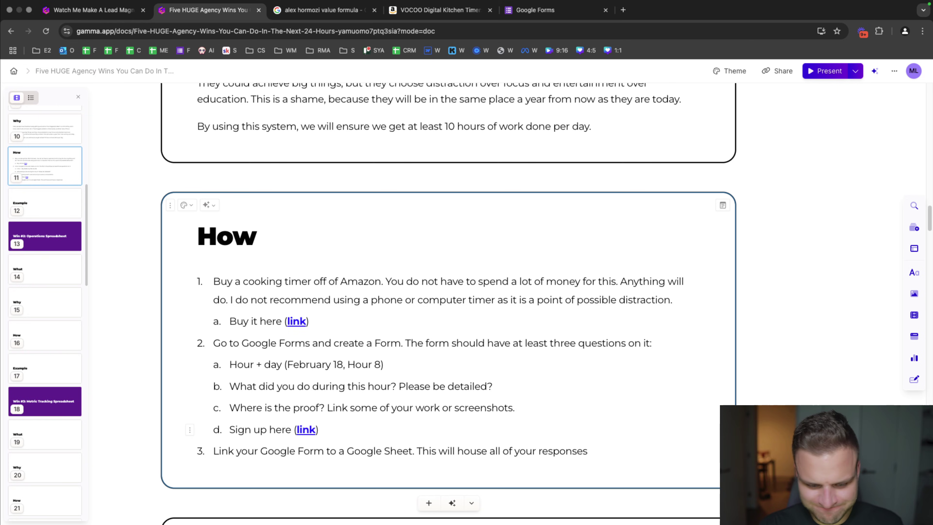
- Continue the third How item with "This is good because then you can look back and see how much work you did (or didn't do)"
{"action": "type", "text": ". This is good bec"}
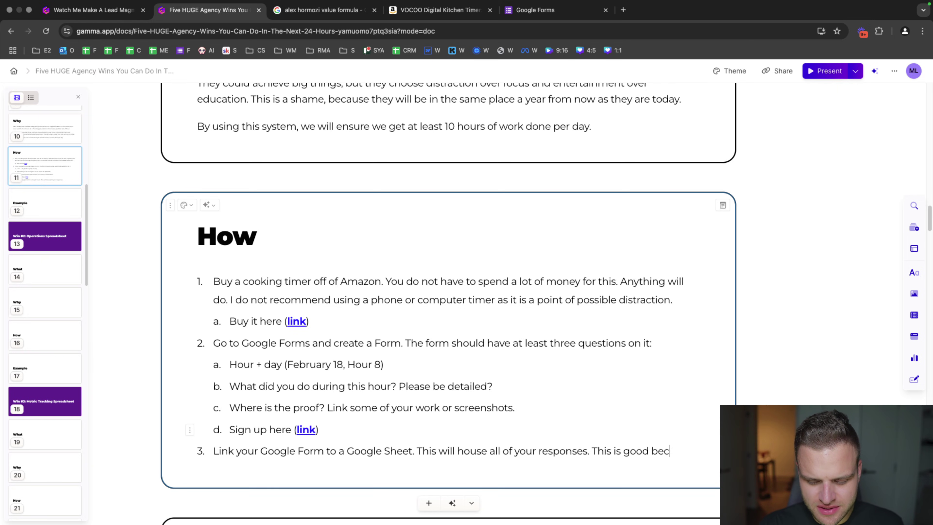
{"action": "type", "text": "ause then you can "}
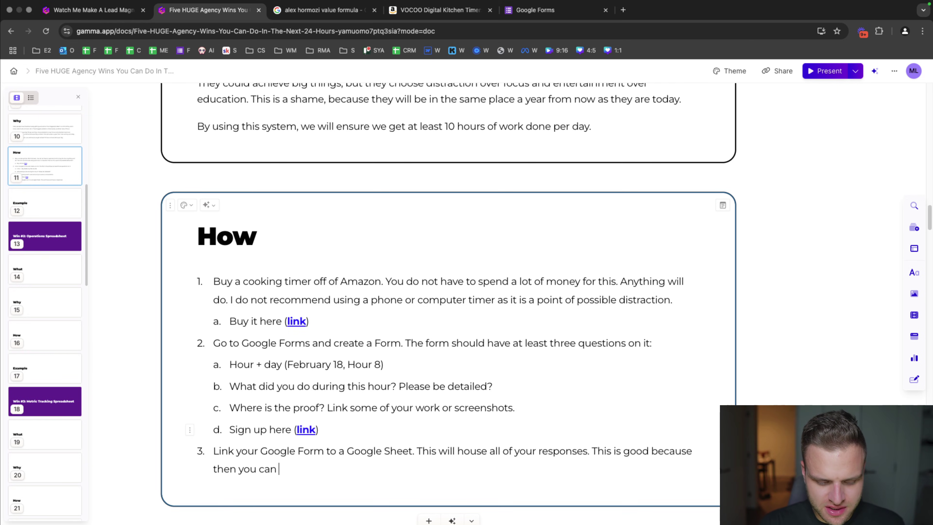
{"action": "type", "text": "look back and see how muc"}
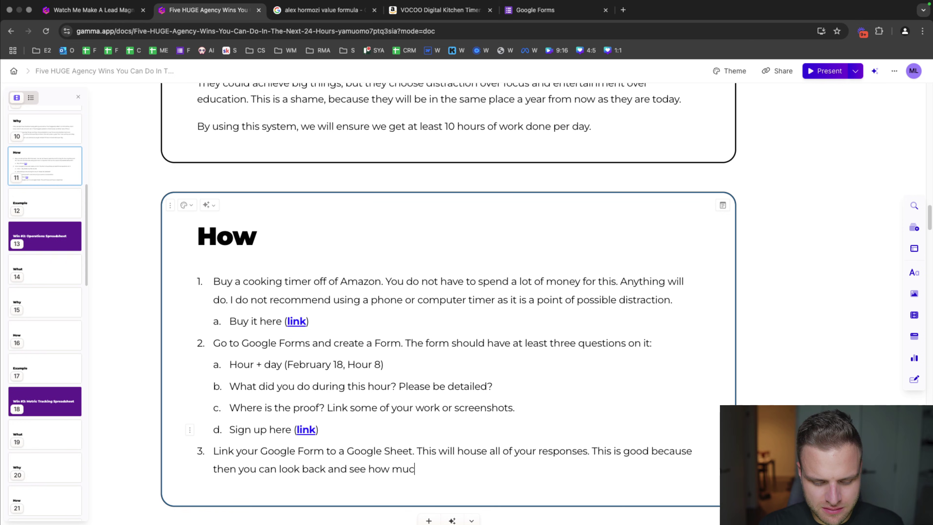
{"action": "type", "text": "h work you did (or didn"}
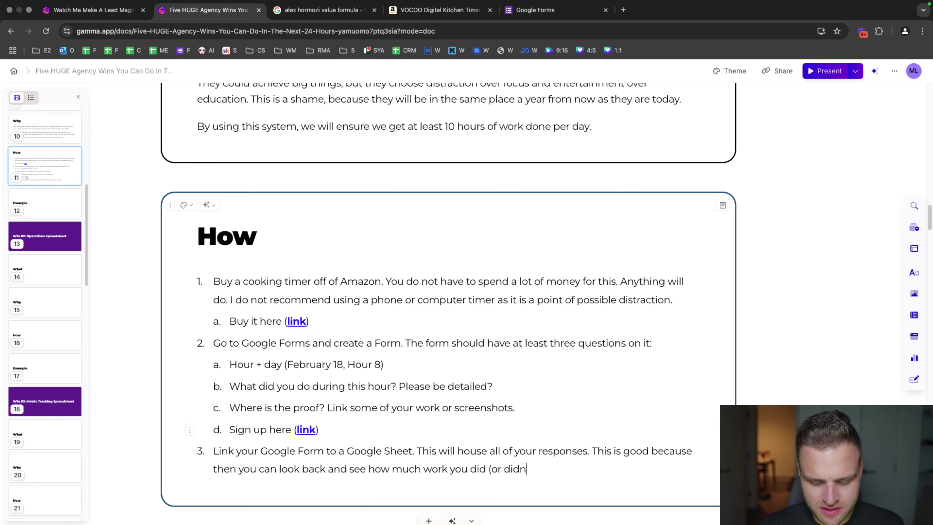
{"action": "type", "text": "'t do)"}
- Add a sub-item under the third How item reading "Here is a guide on how to do this (link)"
{"action": "key", "text": "Return"}
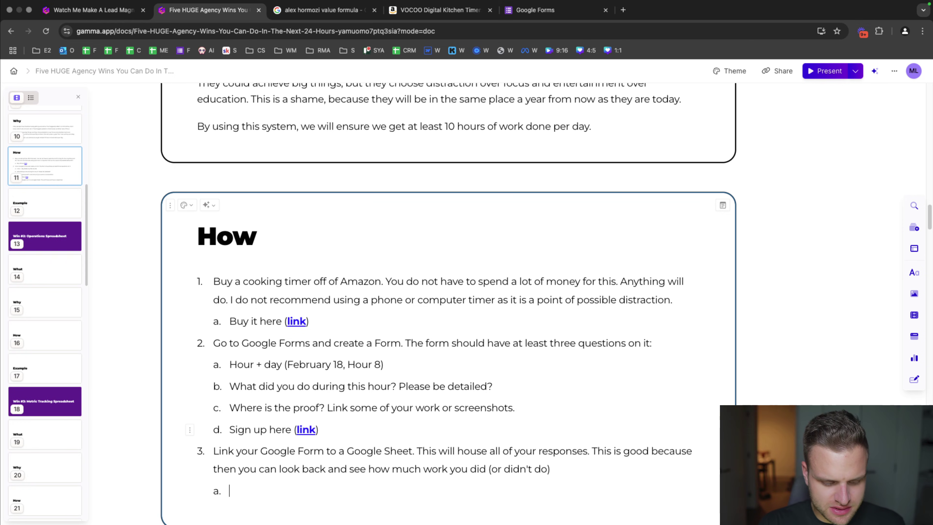
{"action": "type", "text": "Here is a guide on how"}
{"action": "key", "text": "BackSpace"}
{"action": "key", "text": "BackSpace"}
{"action": "key", "text": "BackSpace"}
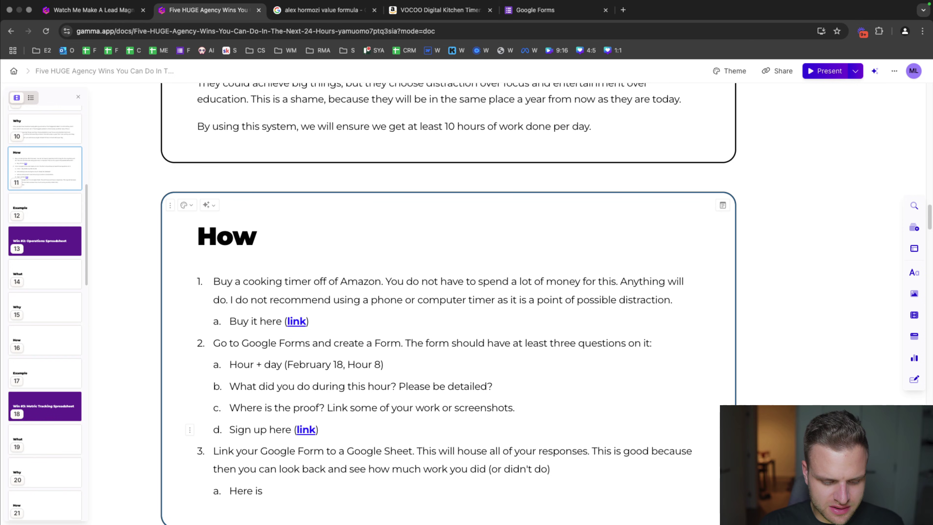
{"action": "type", "text": "a guide on how to do this (link"}
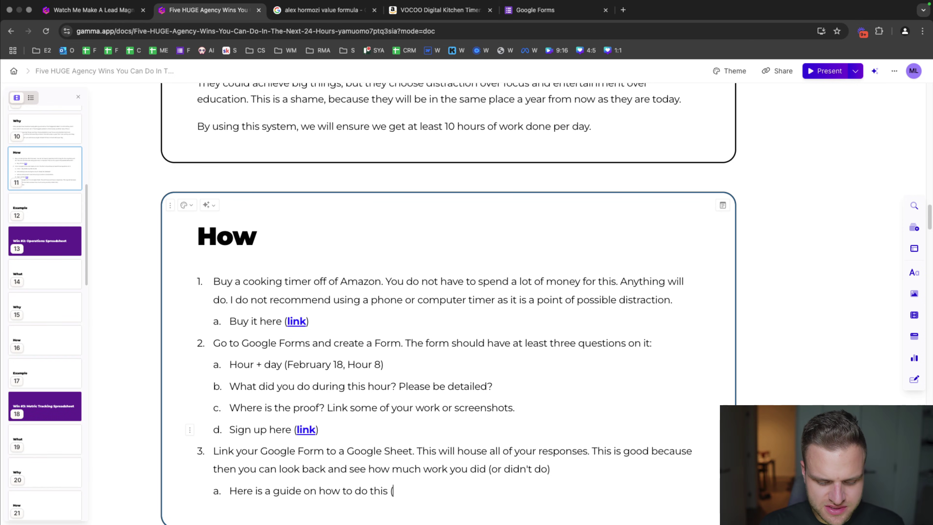
- Search Google in a new browser tab for "how to connect google forms to google sheets"
{"action": "left_click", "coordinate": [623, 10]}
{"action": "type", "text": "g"}
{"action": "key", "text": "BackSpace"}
{"action": "type", "text": "how to"}
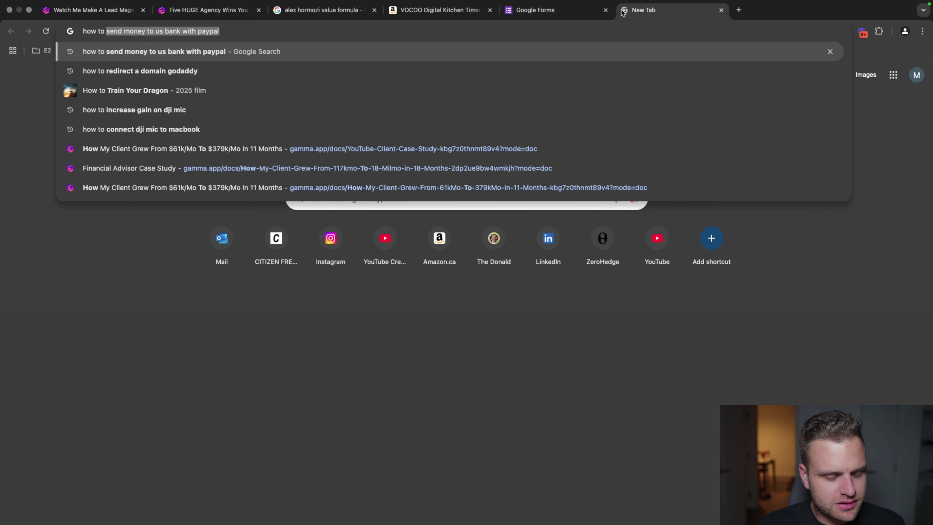
{"action": "key", "text": "BackSpace"}
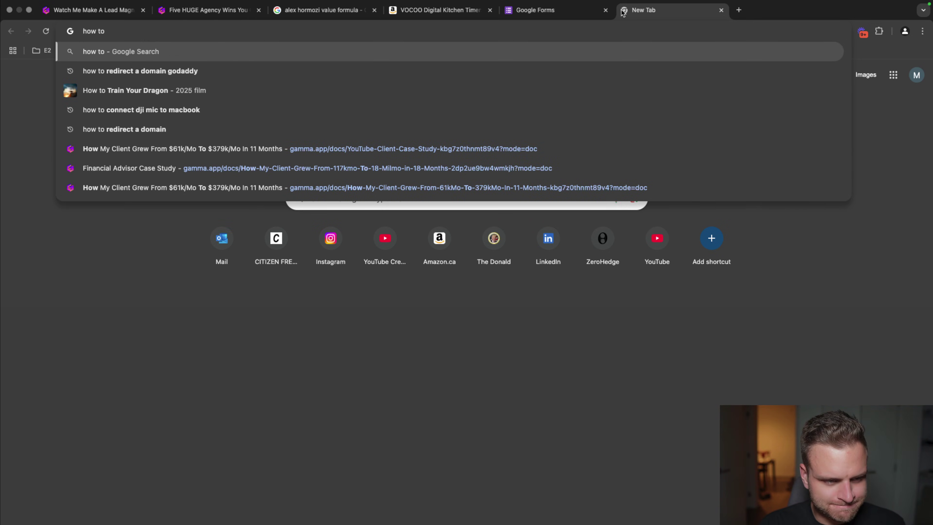
{"action": "type", "text": "con"}
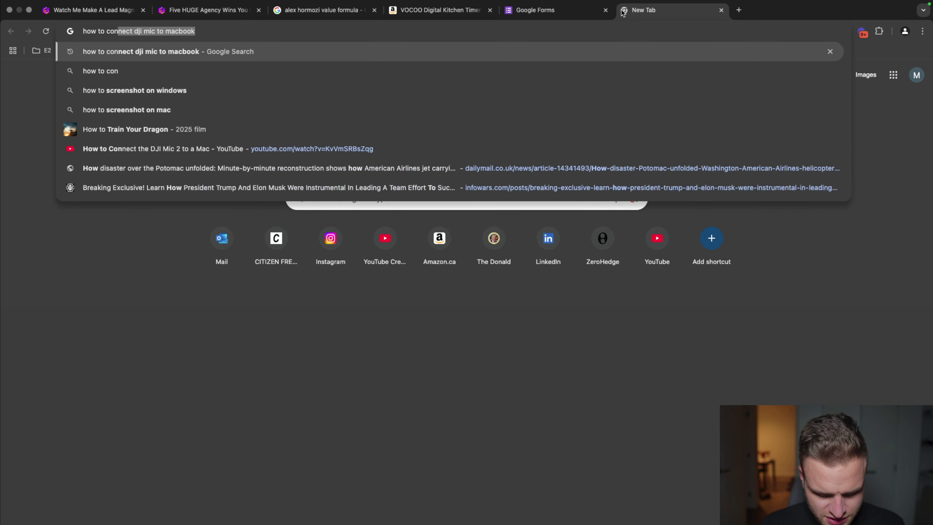
{"action": "type", "text": "nect google forms to google sheets"}
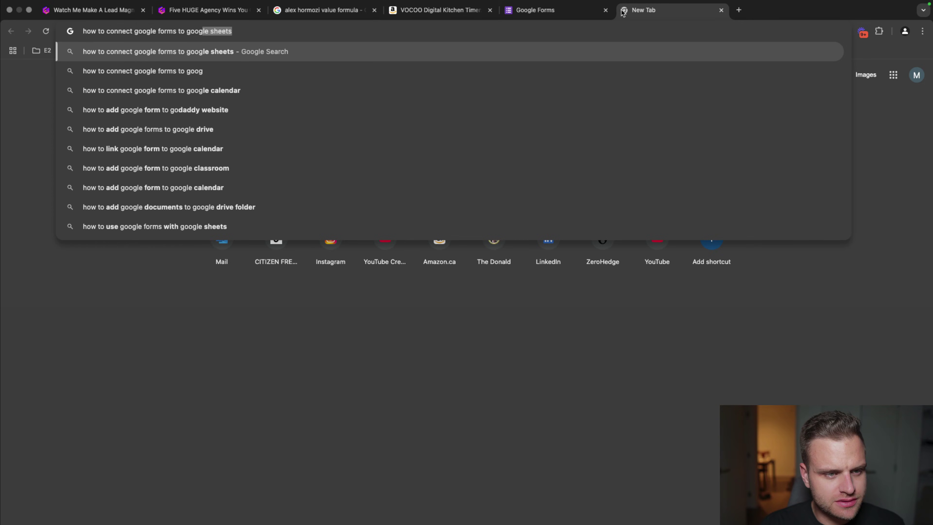
{"action": "key", "text": "Return"}
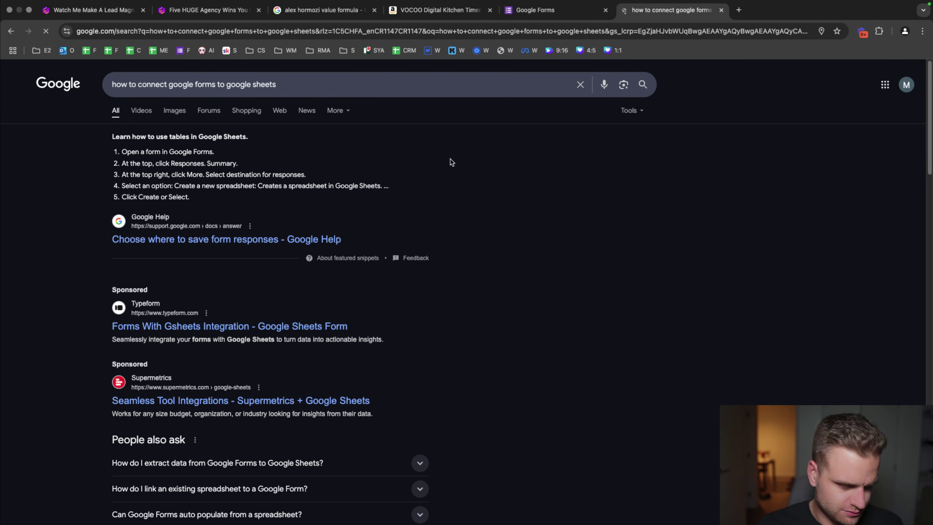
- Open the Google Help article "Choose where to save form responses" and copy its web address
{"action": "left_click", "coordinate": [246, 239]}
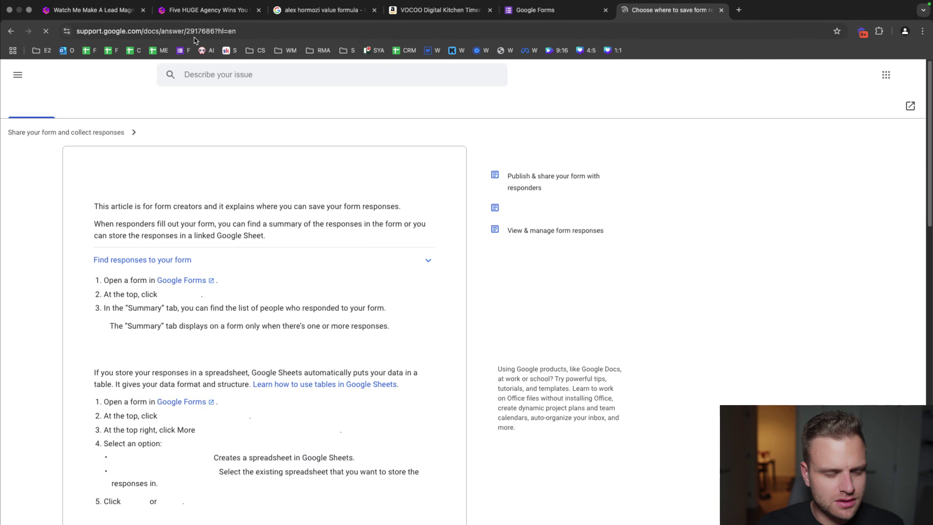
{"action": "scroll", "coordinate": [239, 166], "scroll_direction": "down", "scroll_amount": 8}
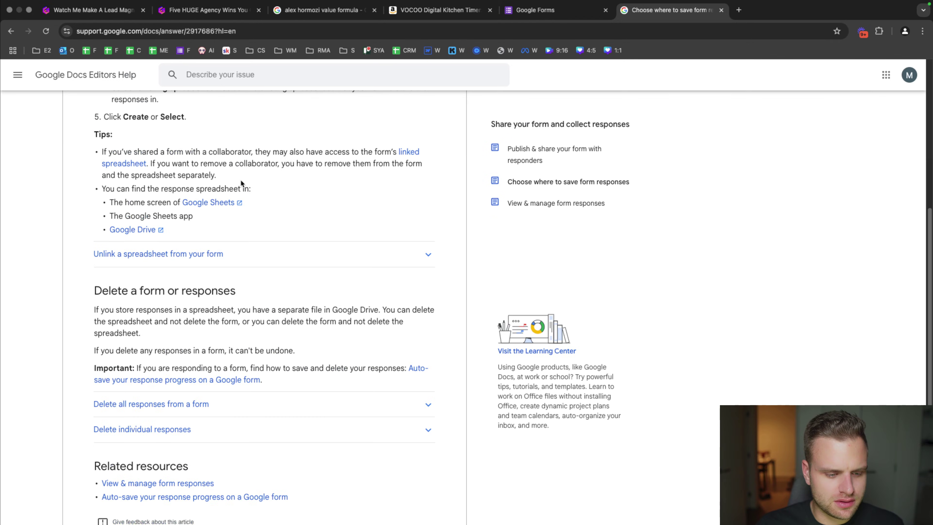
{"action": "left_click", "coordinate": [220, 31]}
{"action": "key", "text": "cmd+c"}
- Back in the Gamma document, hyperlink the word "link" in the third How item's guide sub-item to the copied Google Help address
{"action": "left_click", "coordinate": [535, 10]}
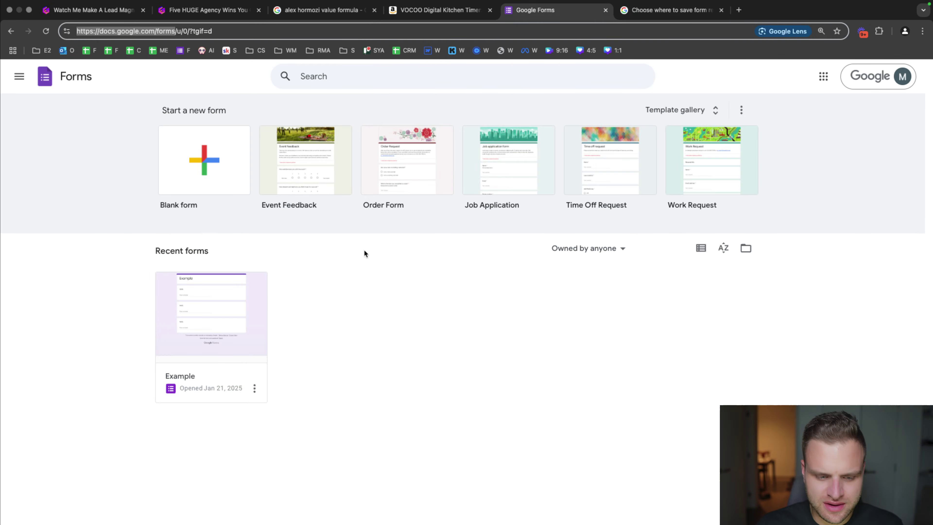
{"action": "left_click", "coordinate": [212, 5]}
{"action": "left_click", "coordinate": [357, 6]}
{"action": "left_click", "coordinate": [208, 22]}
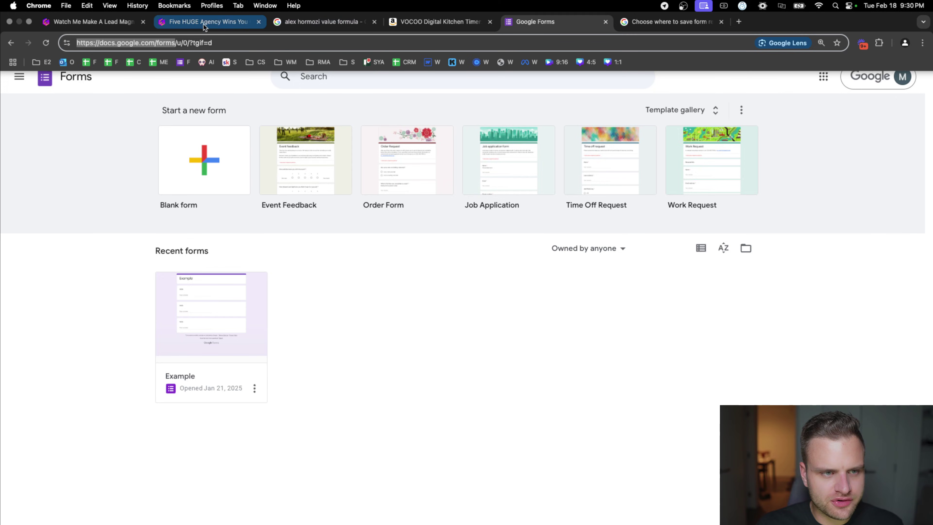
{"action": "scroll", "coordinate": [400, 368], "scroll_direction": "down", "scroll_amount": 3}
{"action": "double_click", "coordinate": [400, 392]}
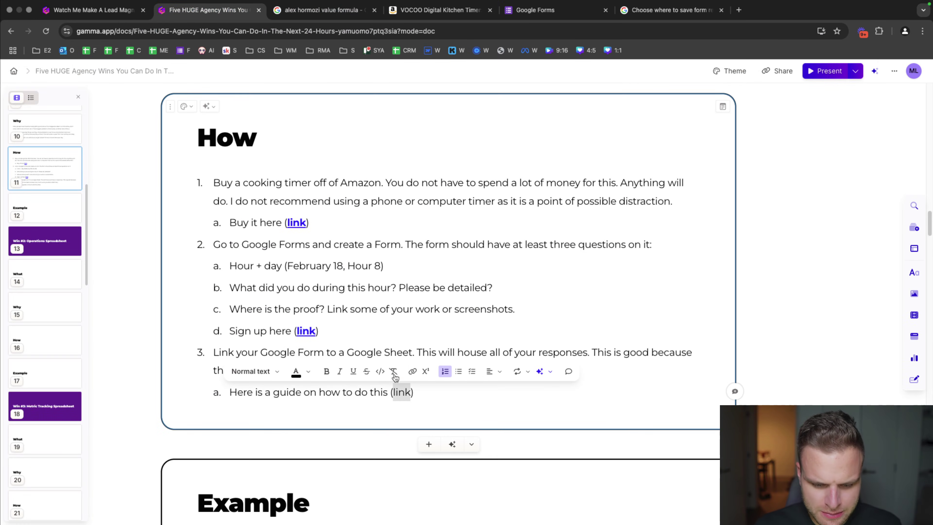
{"action": "left_click", "coordinate": [415, 372]}
{"action": "key", "text": "cmd+v"}
{"action": "key", "text": "Return"}
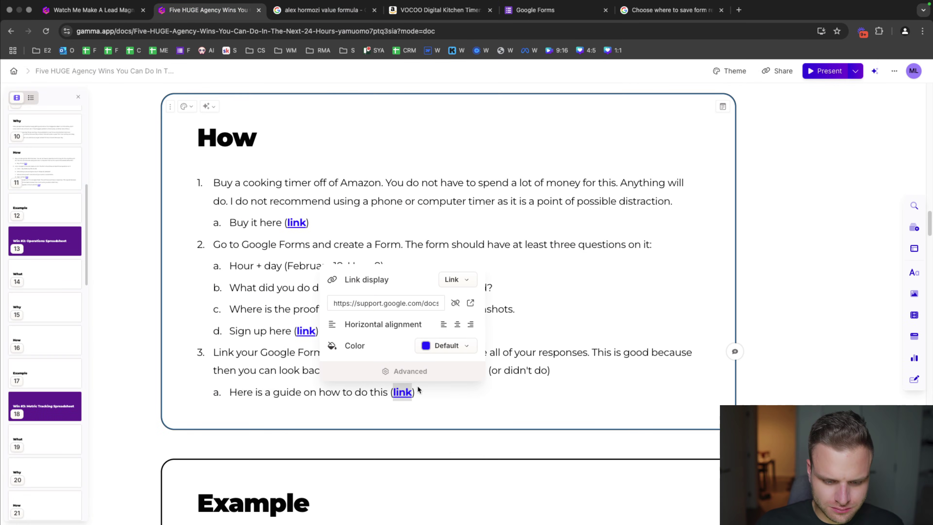
- Add a fourth How item beginning "Create an Accountability Group of at least three other people that"
{"action": "left_click", "coordinate": [439, 400]}
{"action": "key", "text": "Return"}
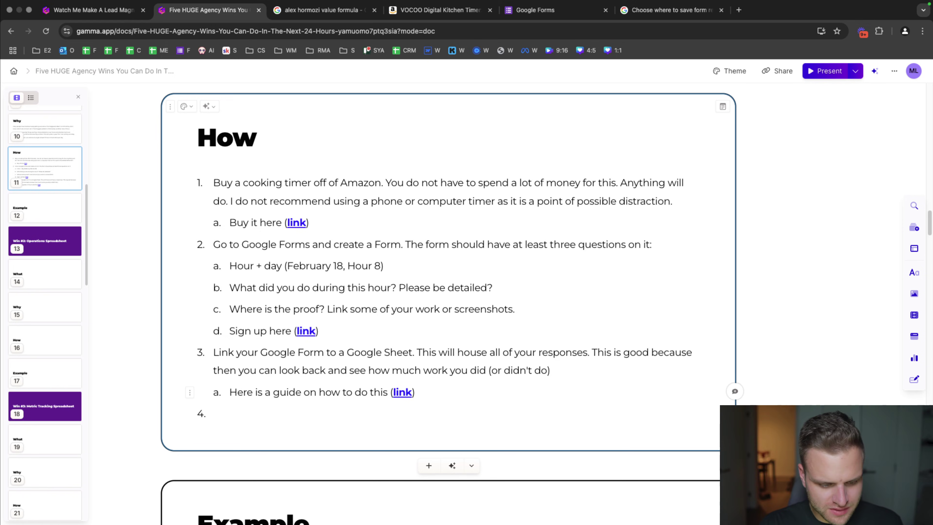
{"action": "type", "text": "Go t"}
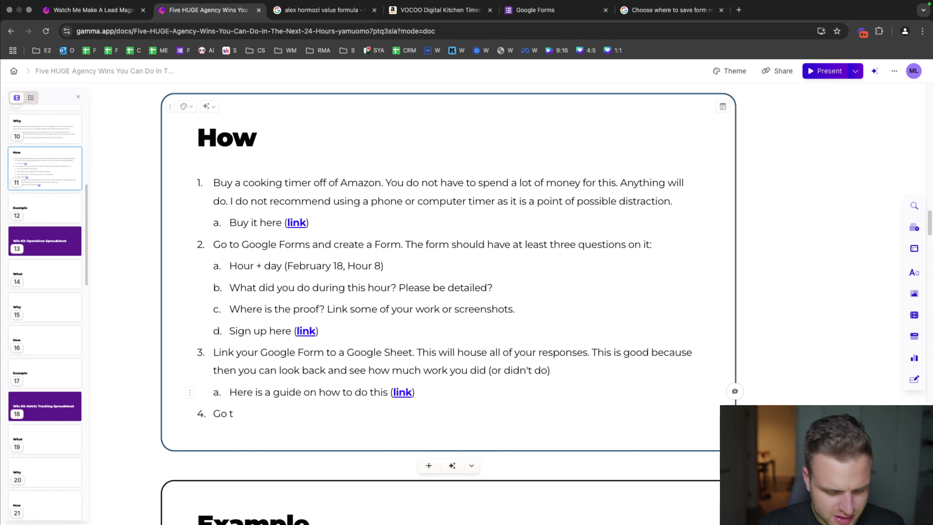
{"action": "key", "text": "BackSpace"}
{"action": "key", "text": "BackSpace"}
{"action": "key", "text": "BackSpace"}
{"action": "key", "text": "BackSpace"}
{"action": "type", "text": "Create an Acco"}
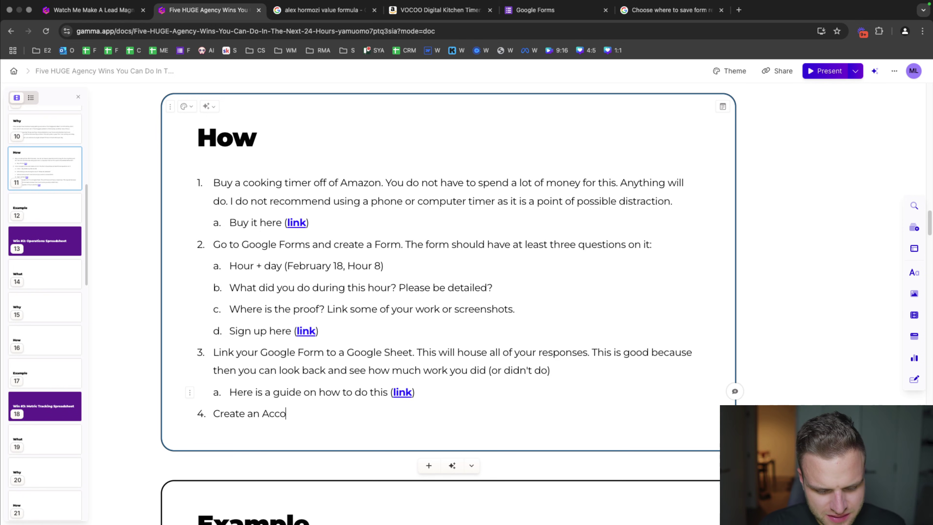
{"action": "type", "text": "untability Gro"}
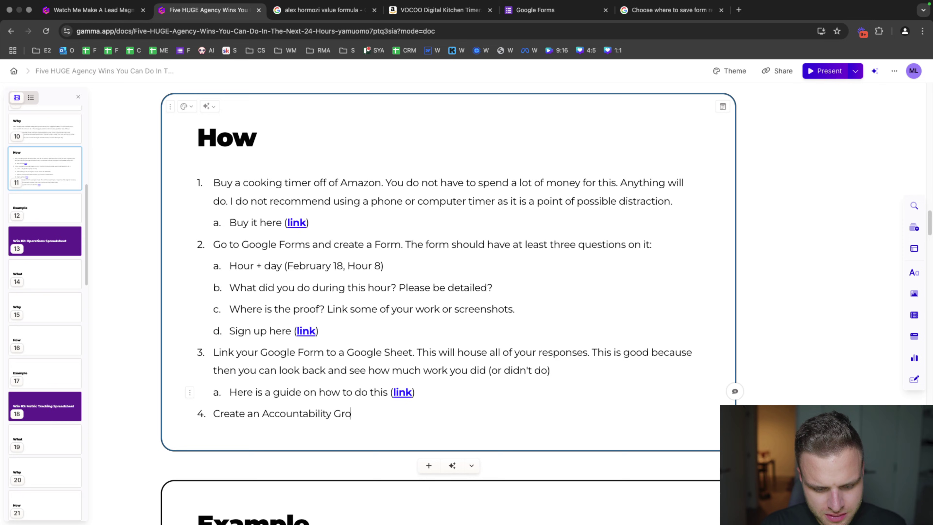
{"action": "type", "text": "up of at least three ho"}
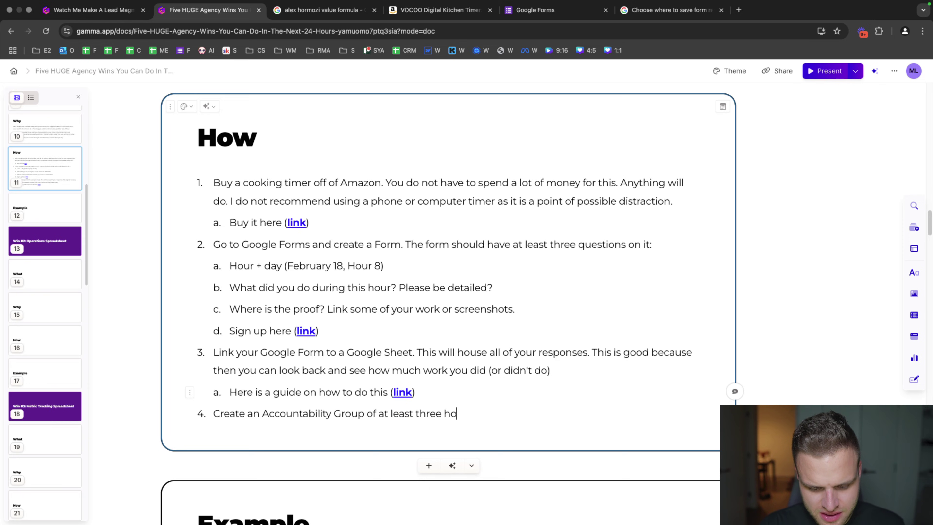
{"action": "key", "text": "BackSpace"}
{"action": "key", "text": "BackSpace"}
{"action": "type", "text": "other people that "}
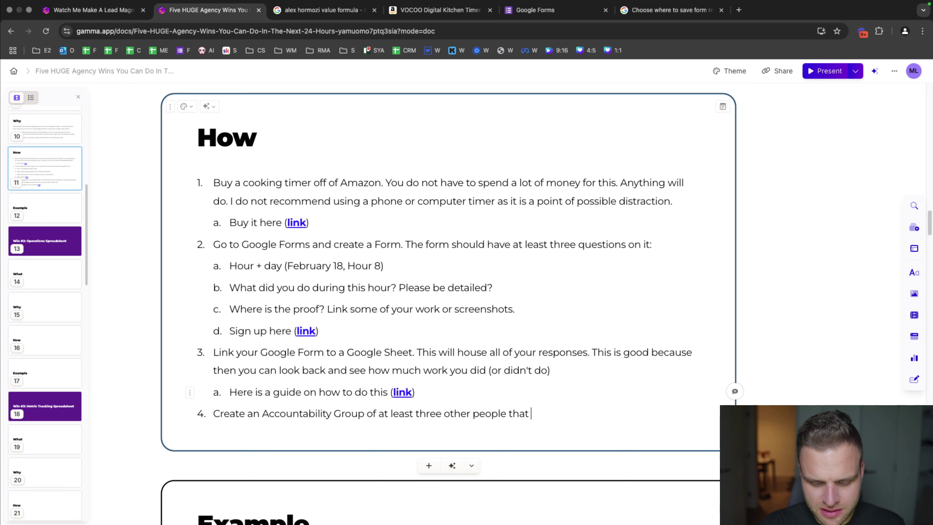
- Complete the fourth How item with "are in a similar situation to you and hopefully you have some respect for."
{"action": "type", "text": "are in a si"}
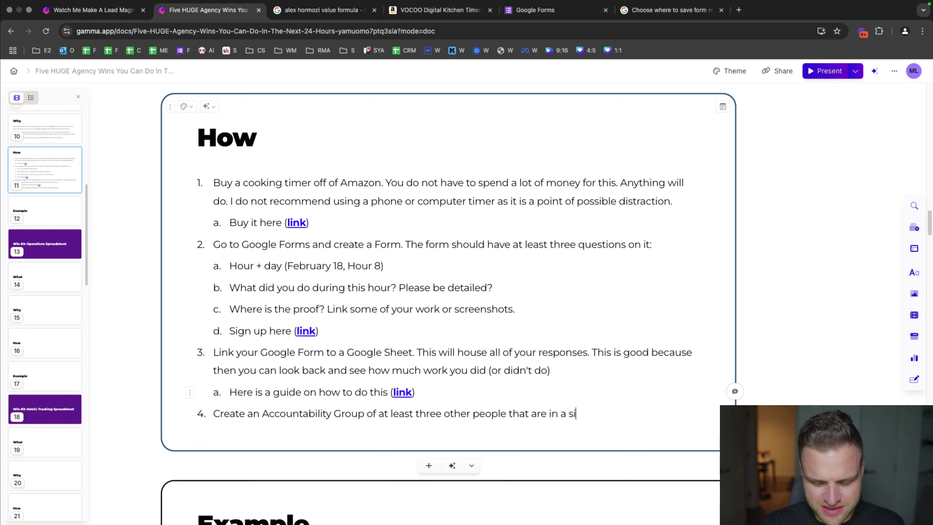
{"action": "type", "text": "milar situation to you"}
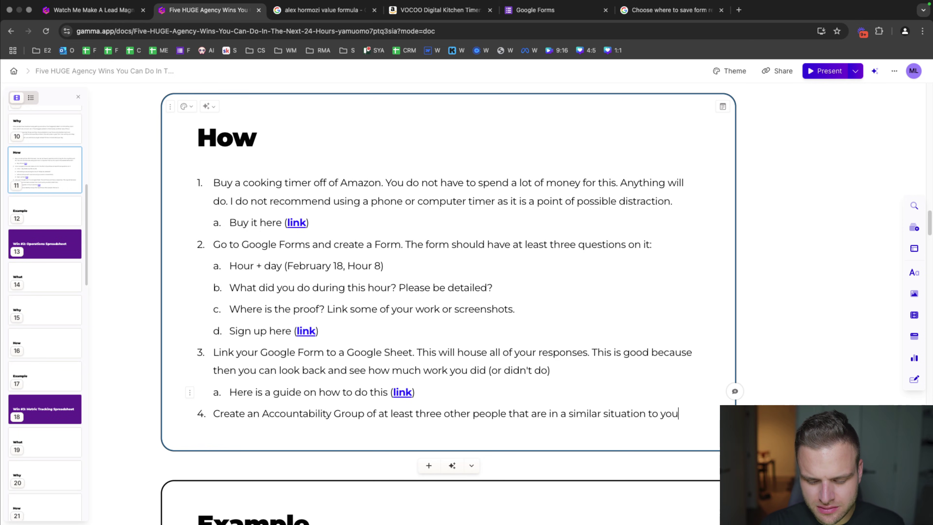
{"action": "type", "text": " and hopefully you ha"}
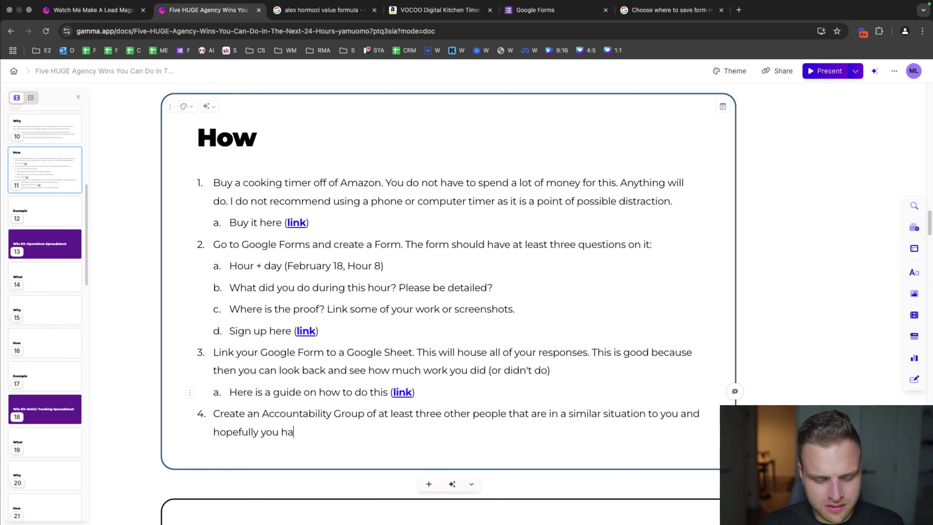
{"action": "type", "text": "ve some respect for."}
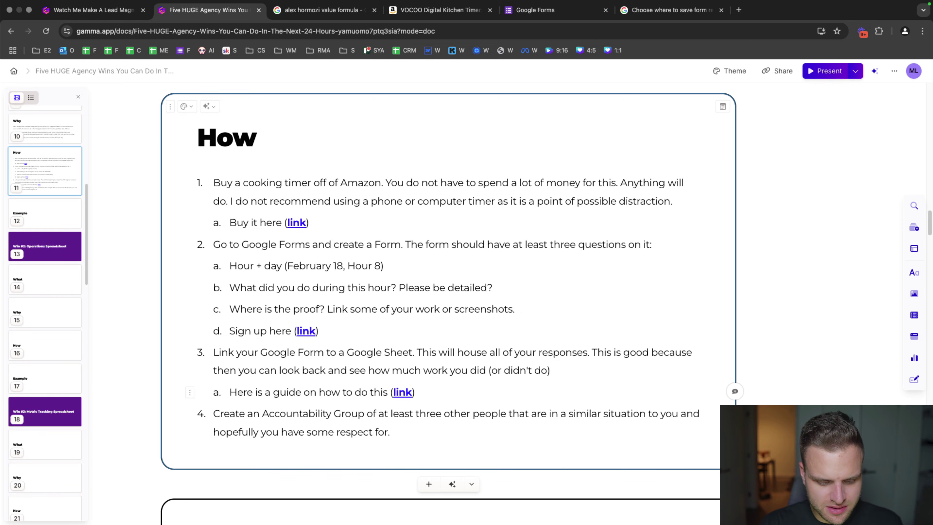
- Add a sub-item under the fourth How item reading "Create this on iMessage of WhatsApp"
{"action": "key", "text": "Return"}
{"action": "key", "text": "Tab"}
{"action": "type", "text": "Create t"}
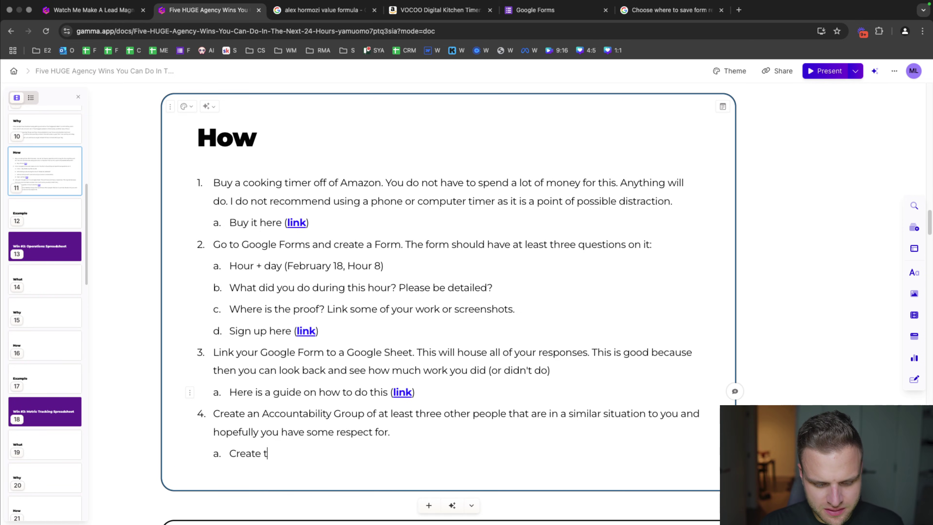
{"action": "type", "text": "his on iM"}
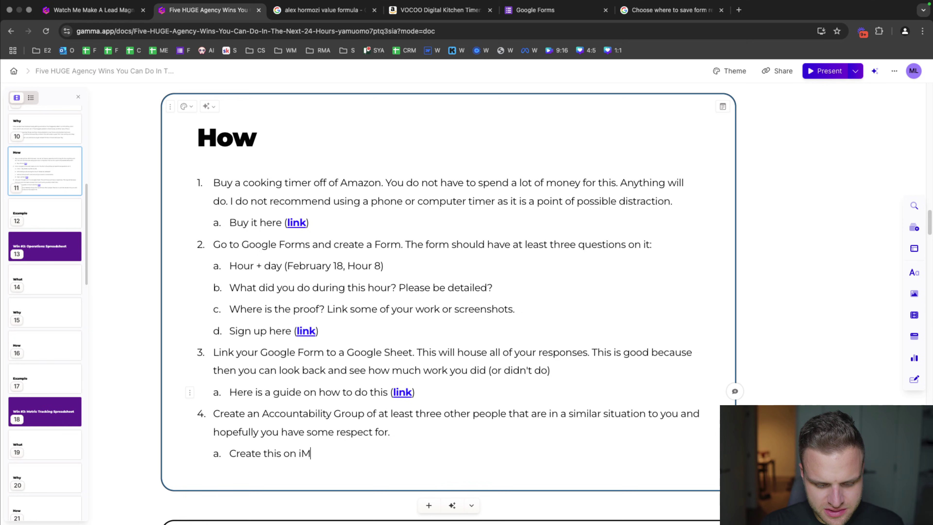
{"action": "type", "text": "essage of Wha"}
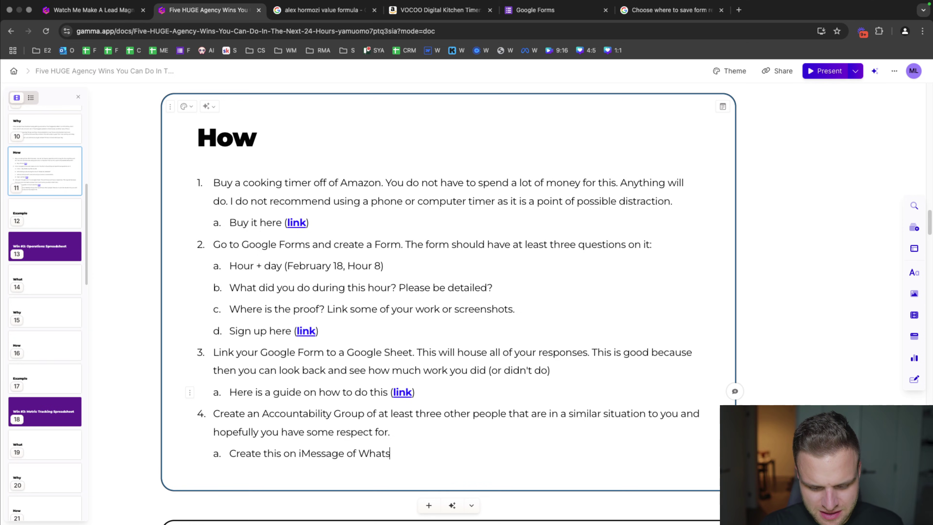
{"action": "type", "text": "ts"}
{"action": "key", "text": "BackSpace"}
{"action": "type", "text": "App"}
- Start a fifth top-level How item with the letter "Z"
{"action": "key", "text": "Return"}
{"action": "key", "text": "shift+Tab"}
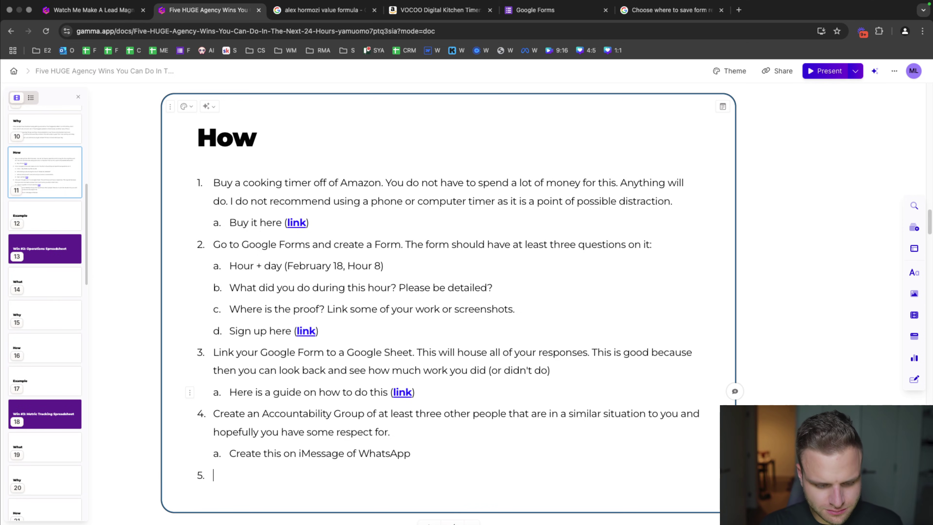
{"action": "type", "text": "Z"}
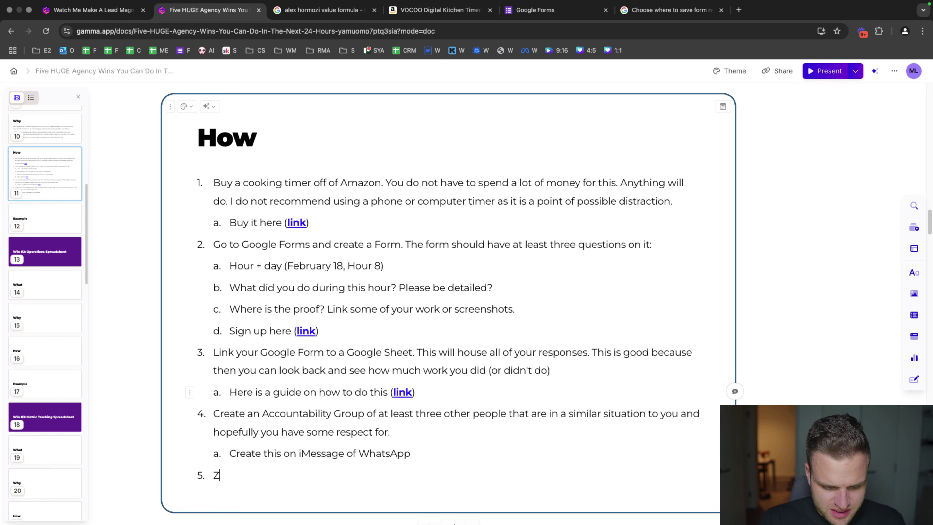
- Make the How list's fifth item read "Send Zapier notifications every time you submit for Work Form to the other members of the group"
{"action": "type", "text": "en"}
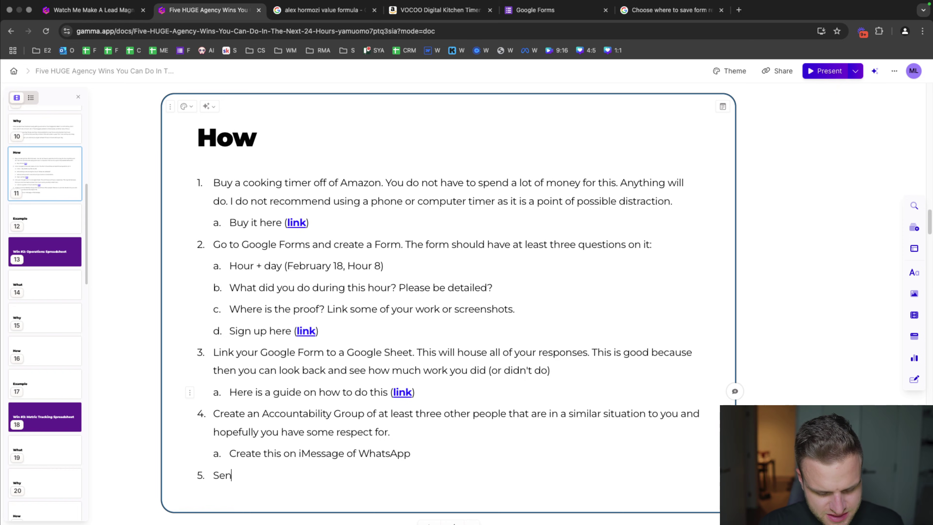
{"action": "type", "text": "d d Zapier notifica"}
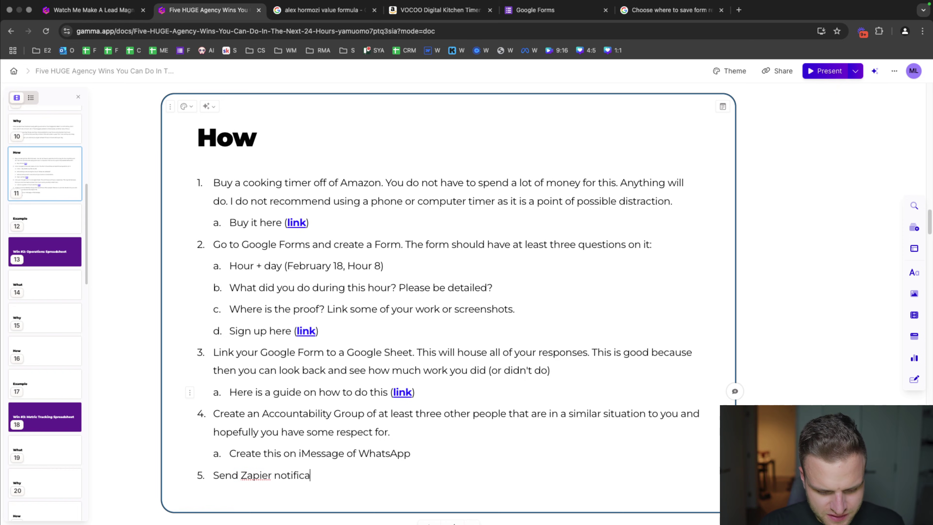
{"action": "type", "text": "tions every time you "}
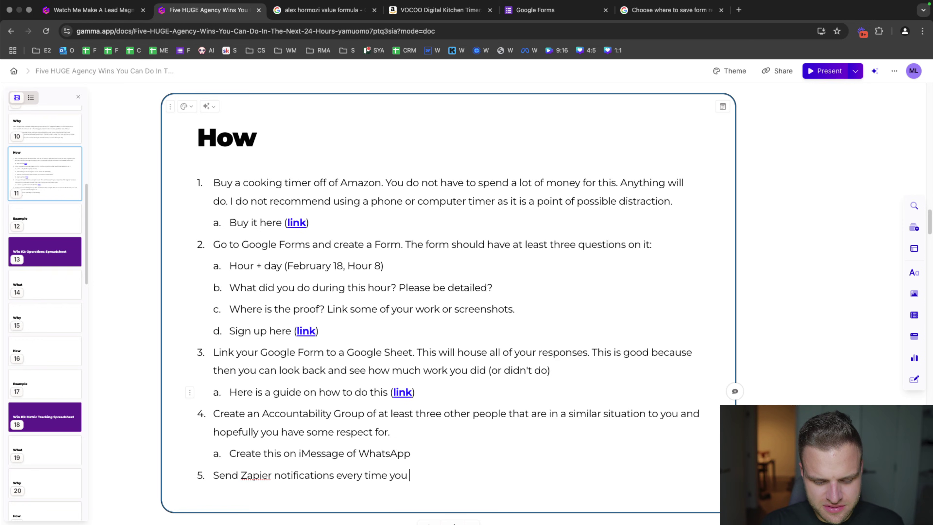
{"action": "type", "text": "submit for Work"}
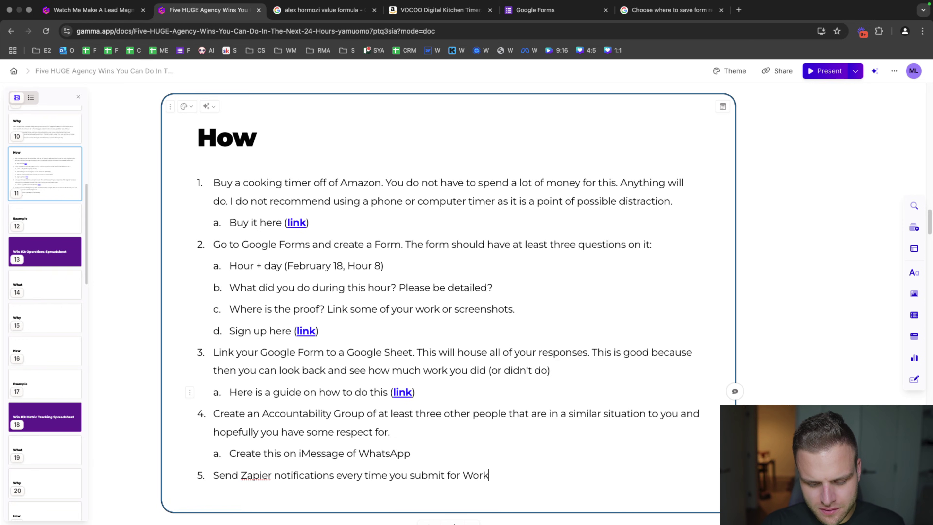
{"action": "type", "text": " Form to the other "}
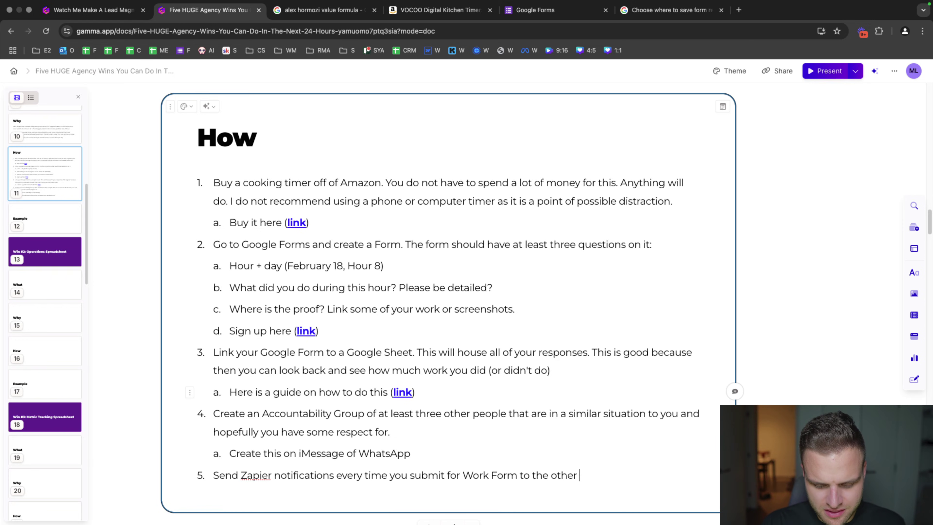
{"action": "type", "text": "members of the group"}
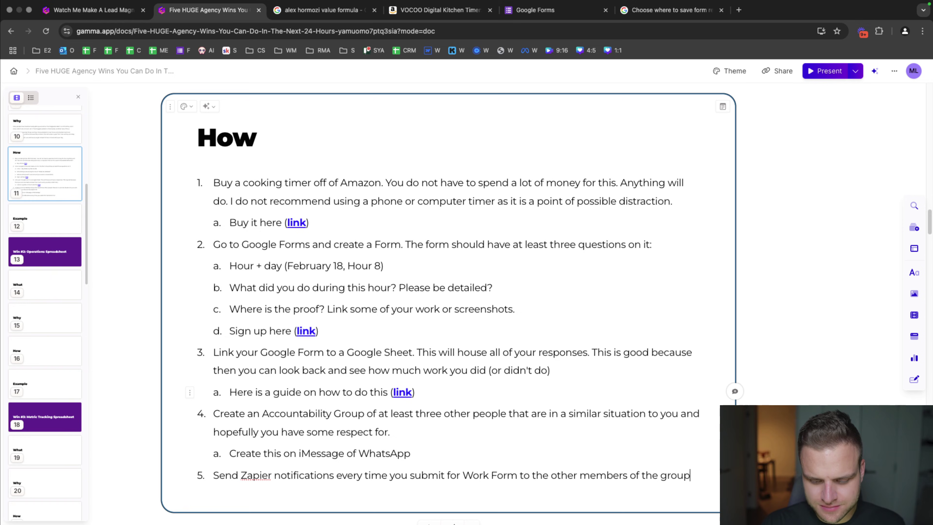
- Add a sub-item under the Zapier notifications item reading "Here is a video on how to do this (link)"
{"action": "key", "text": "Return"}
{"action": "type", "text": "Here is"}
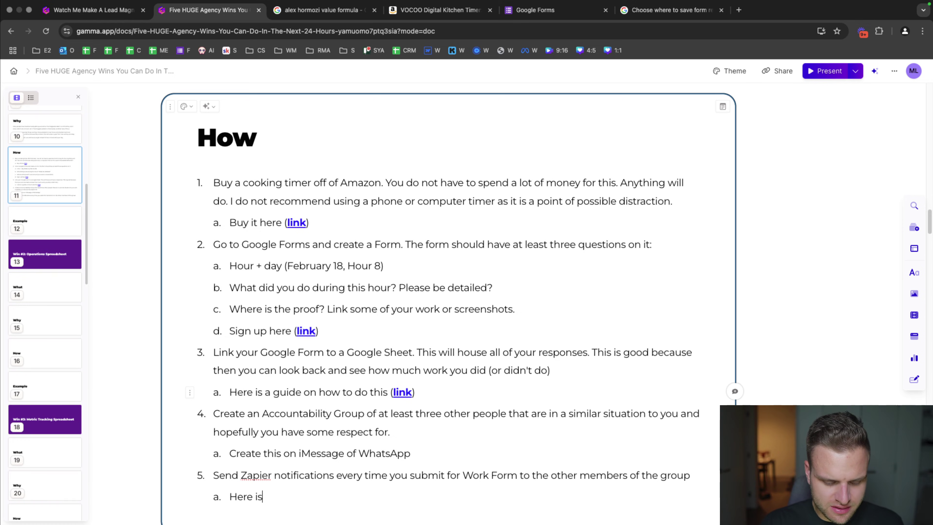
{"action": "type", "text": " a video on how to"}
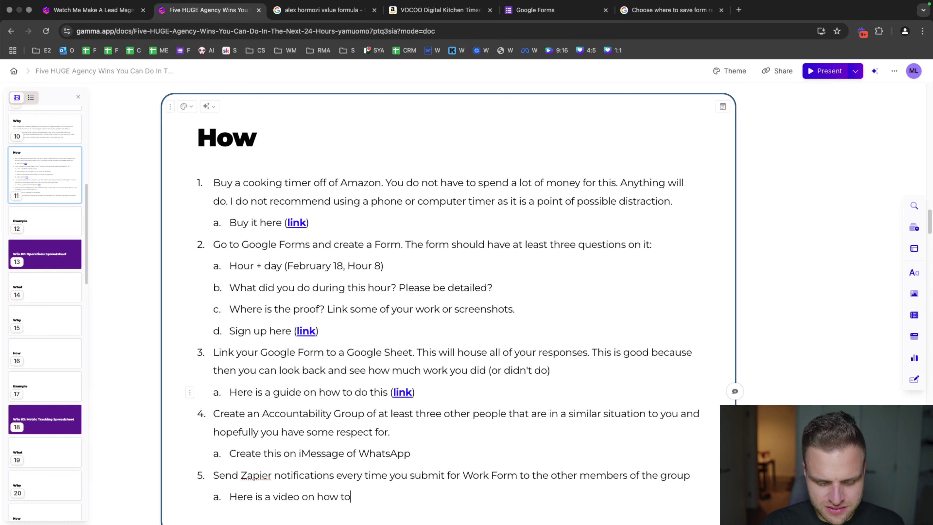
{"action": "type", "text": " do this (link"}
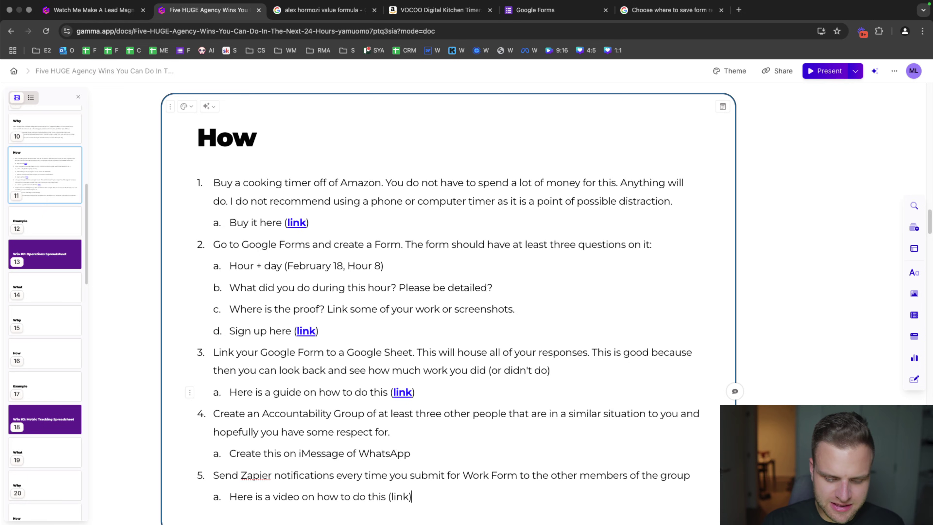
{"action": "type", "text": ")"}
- Hyperlink the word "link" in the Zapier video sub-item to loom.com
{"action": "scroll", "coordinate": [404, 404], "scroll_direction": "down", "scroll_amount": 3}
{"action": "double_click", "coordinate": [400, 409]}
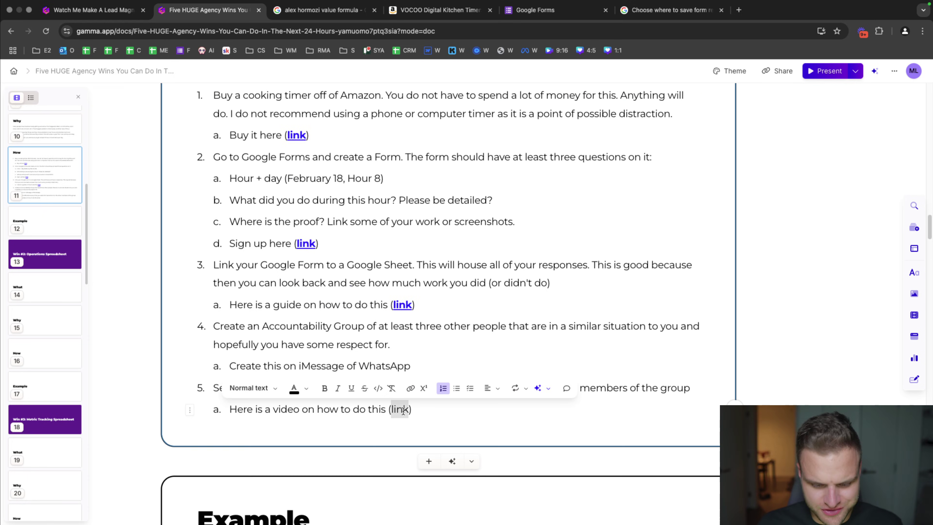
{"action": "left_click", "coordinate": [410, 388]}
{"action": "type", "text": "https://support.google.com/docs/answer/2917686?hl=en"}
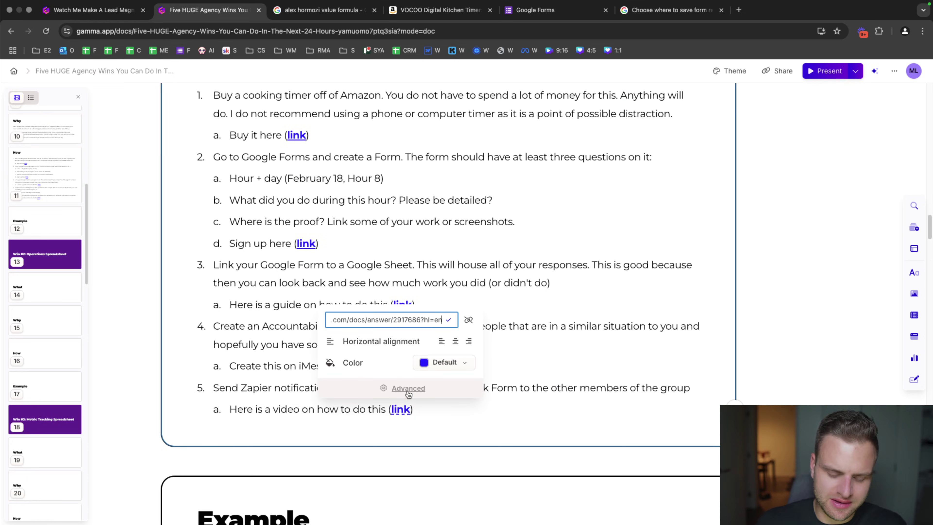
{"action": "key", "text": "super+a"}
{"action": "key", "text": "BackSpace"}
{"action": "type", "text": "loom.co"}
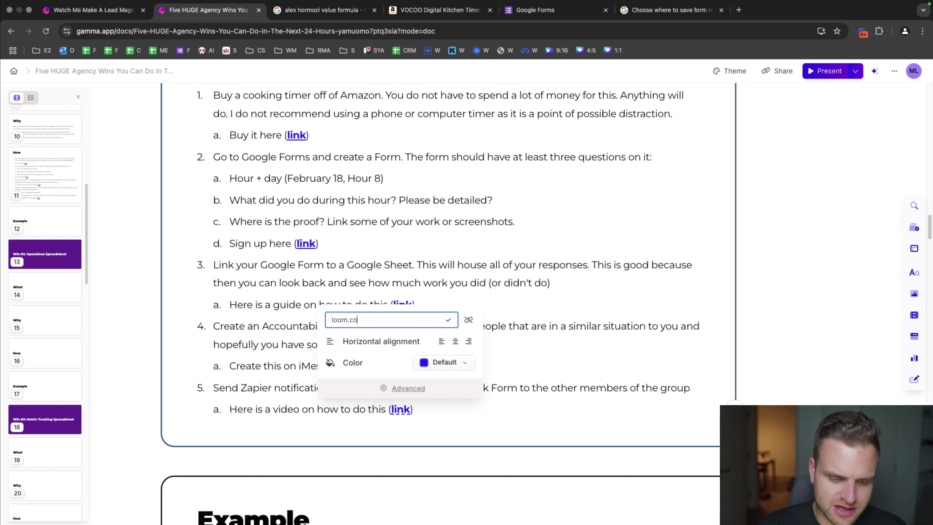
{"action": "type", "text": "m"}
{"action": "key", "text": "Return"}
{"action": "left_click", "coordinate": [429, 402]}
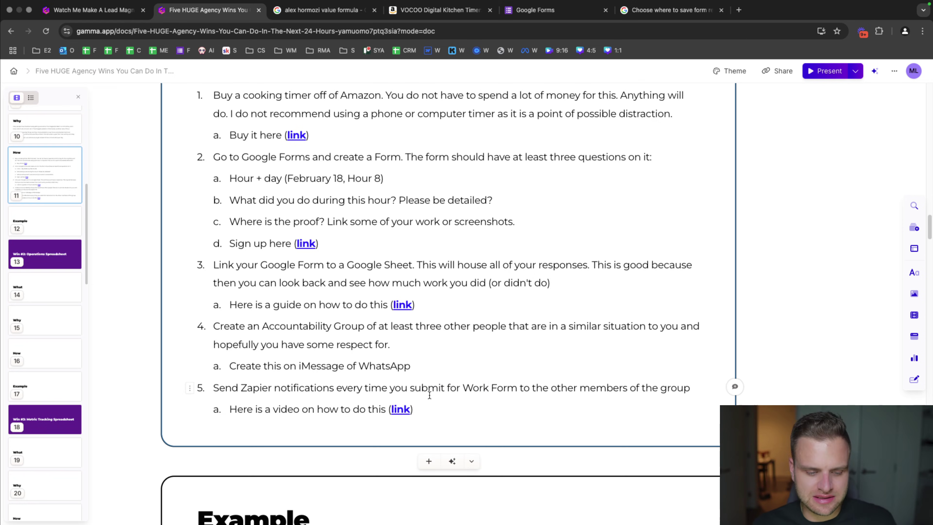
- Add the line "Here is the Work Form that I use:" under the Example heading that follows the How card
{"action": "scroll", "coordinate": [430, 397], "scroll_direction": "up", "scroll_amount": 3}
{"action": "scroll", "coordinate": [429, 386], "scroll_direction": "down", "scroll_amount": 5}
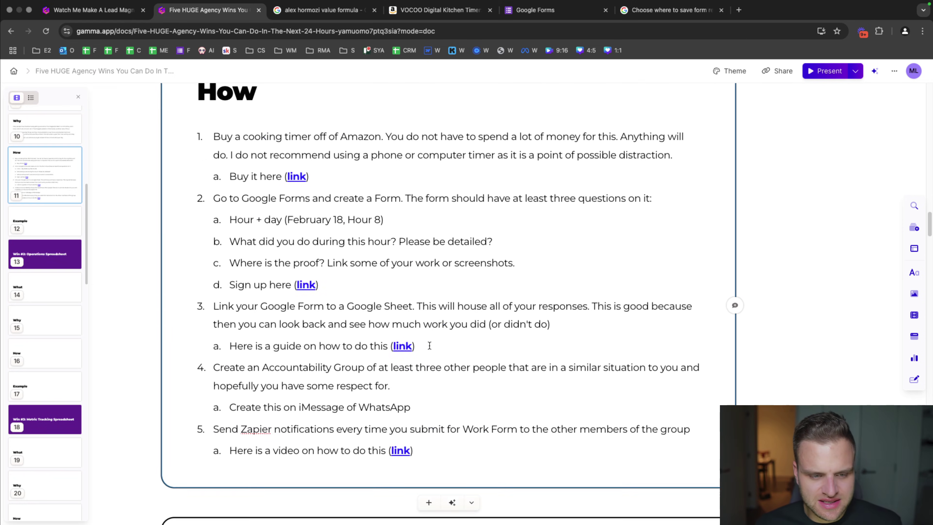
{"action": "left_click", "coordinate": [371, 439]}
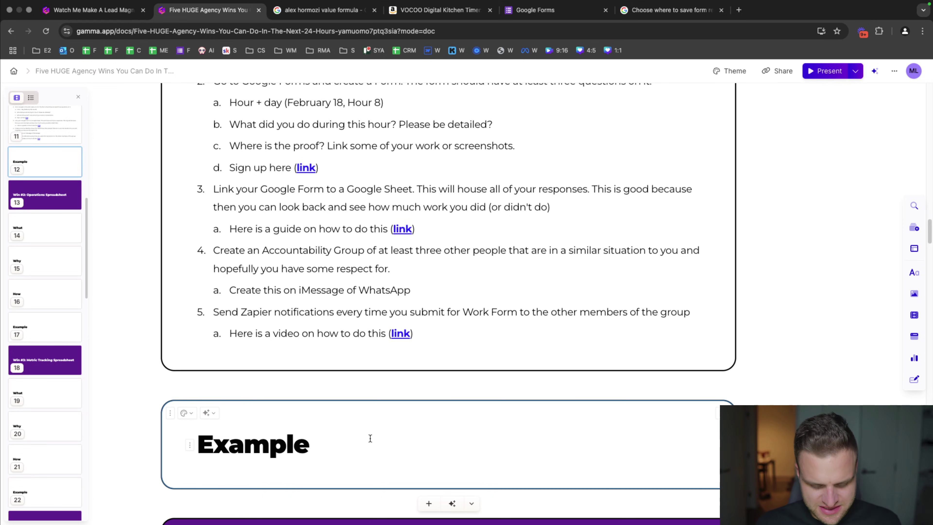
{"action": "key", "text": "Return"}
{"action": "type", "text": "Here is the Work Form that I use:"}
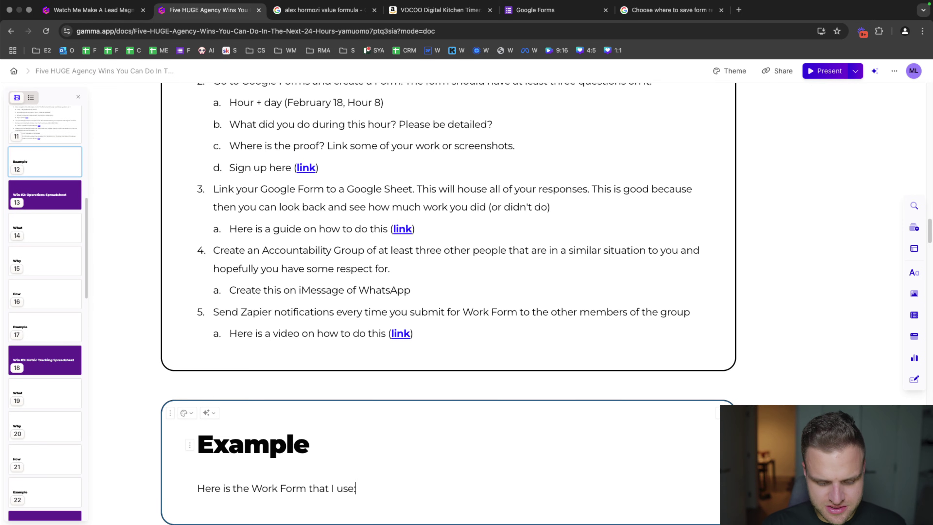
- Open the bookmarked work form in a new browser tab and paste its URL beneath the Example card's intro line
{"action": "key", "text": "Return"}
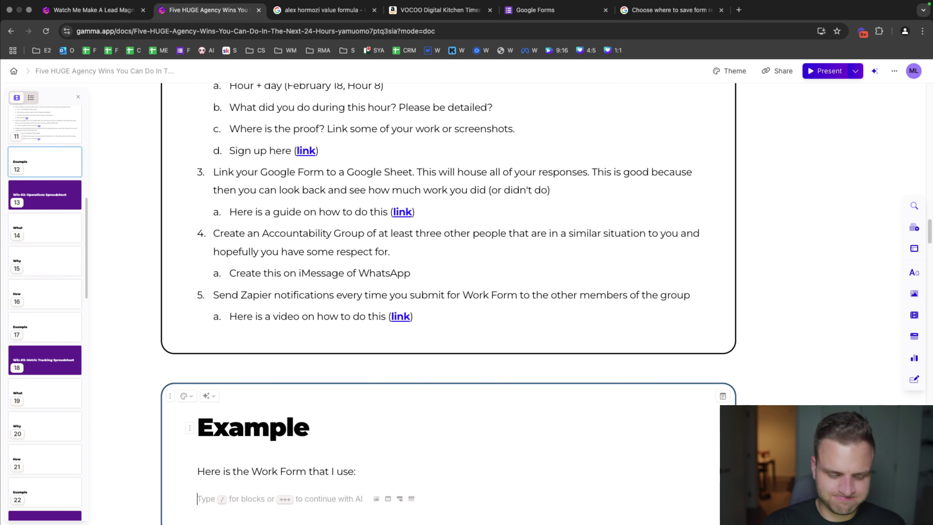
{"action": "left_click", "coordinate": [739, 10]}
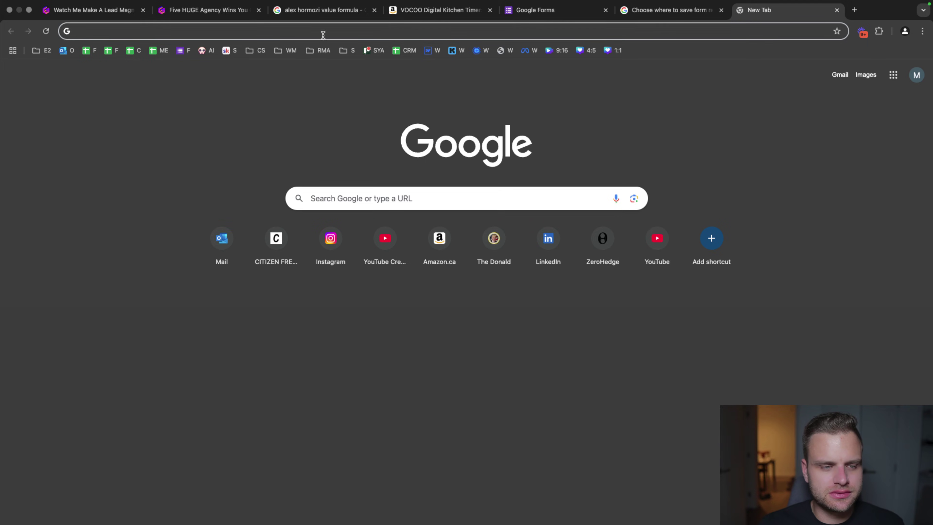
{"action": "left_click", "coordinate": [182, 50]}
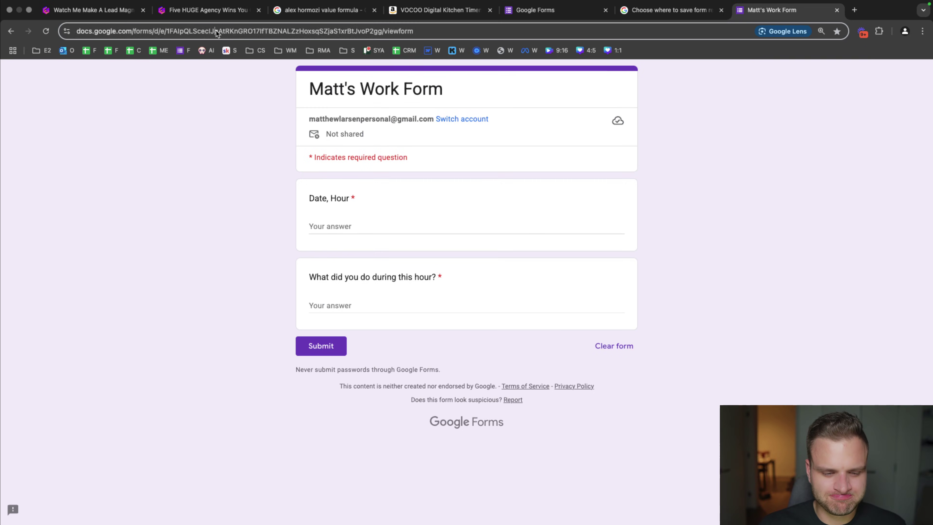
{"action": "left_click", "coordinate": [215, 30]}
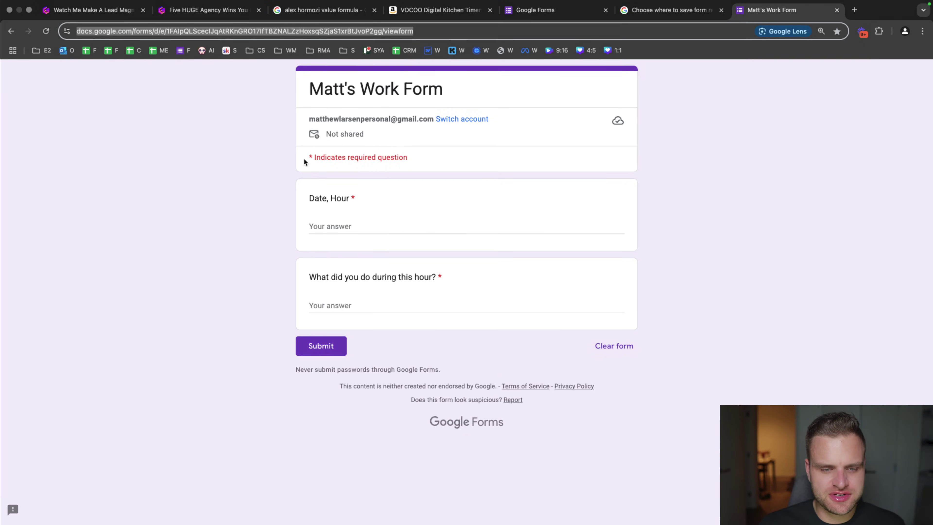
{"action": "left_click", "coordinate": [207, 10]}
{"action": "scroll", "coordinate": [275, 362], "scroll_direction": "down", "scroll_amount": 3}
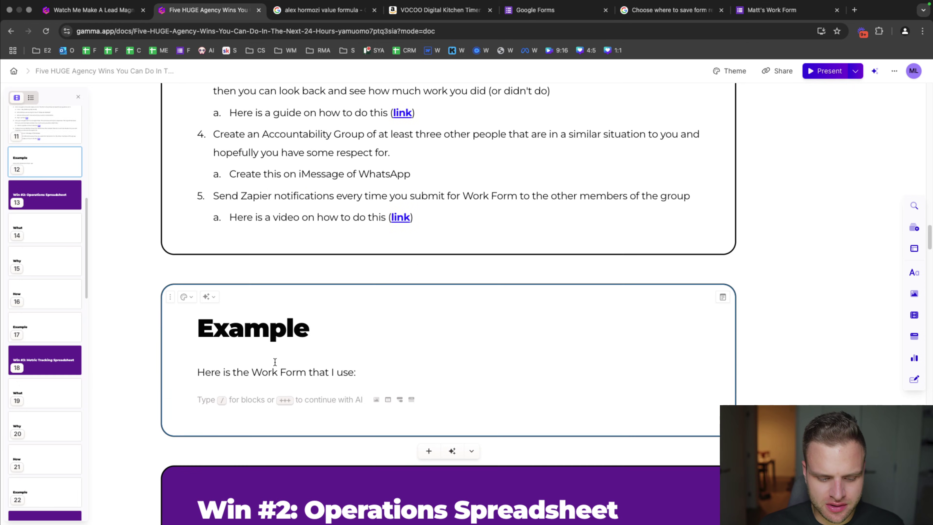
{"action": "key", "text": "ctrl+v"}
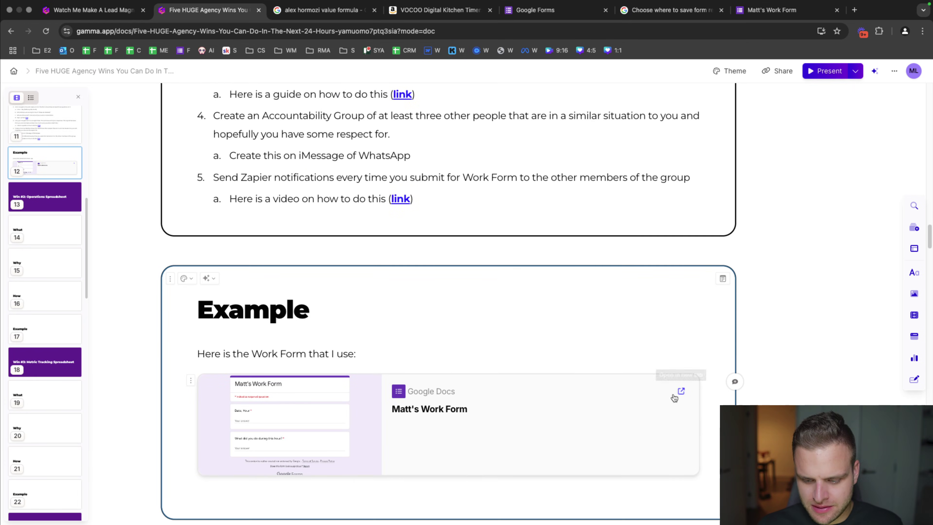
- Change the link display of the pasted work form from a preview to Embed
{"action": "left_click", "coordinate": [190, 381]}
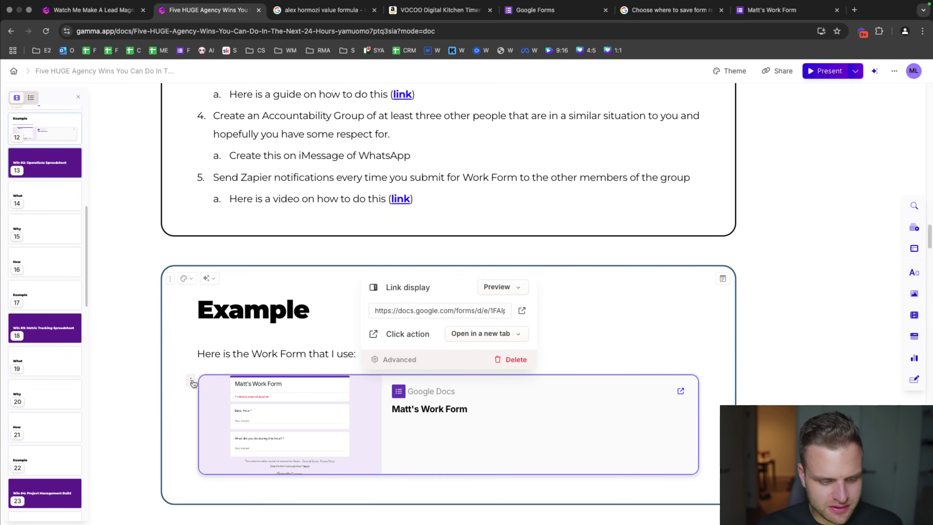
{"action": "left_click", "coordinate": [488, 289]}
{"action": "left_click", "coordinate": [513, 367]}
{"action": "scroll", "coordinate": [349, 331], "scroll_direction": "down", "scroll_amount": 2}
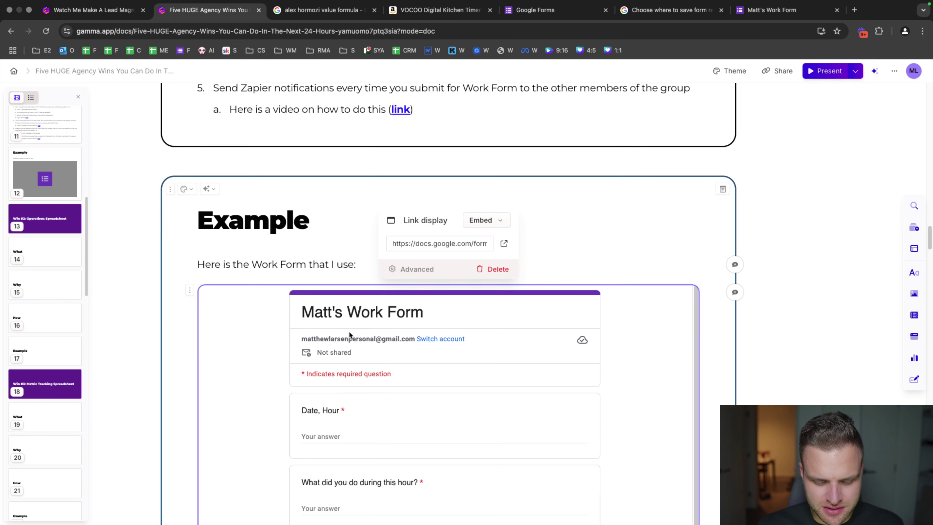
{"action": "left_click", "coordinate": [331, 262]}
{"action": "scroll", "coordinate": [420, 289], "scroll_direction": "down", "scroll_amount": 2}
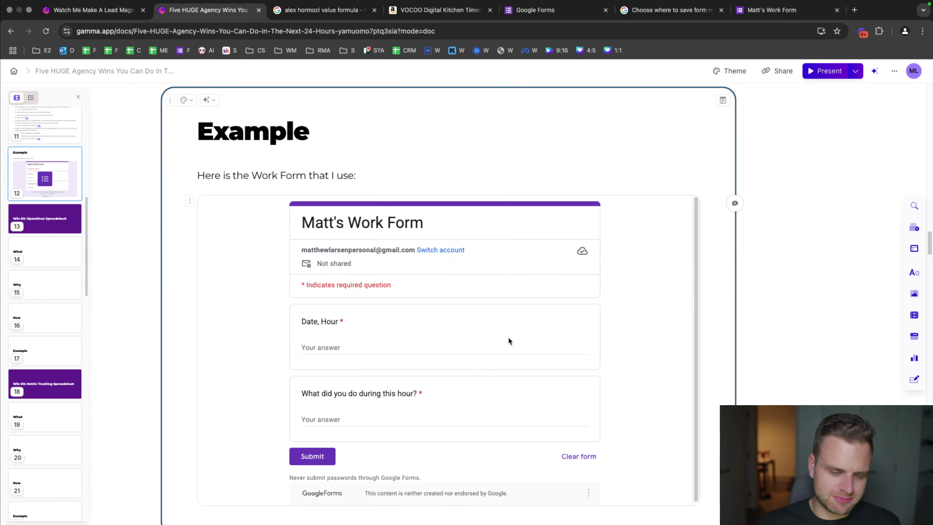
- Start the body text of the What card under Win #2: Operations Spreadsheet with "Once people are"
{"action": "scroll", "coordinate": [451, 304], "scroll_direction": "down", "scroll_amount": 20}
{"action": "scroll", "coordinate": [41, 331], "scroll_direction": "up", "scroll_amount": 5}
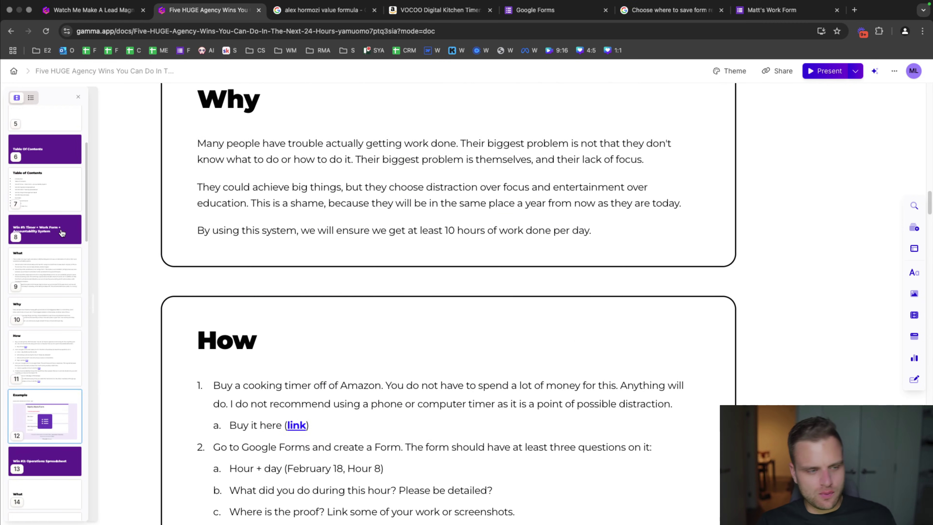
{"action": "scroll", "coordinate": [40, 338], "scroll_direction": "down", "scroll_amount": 3}
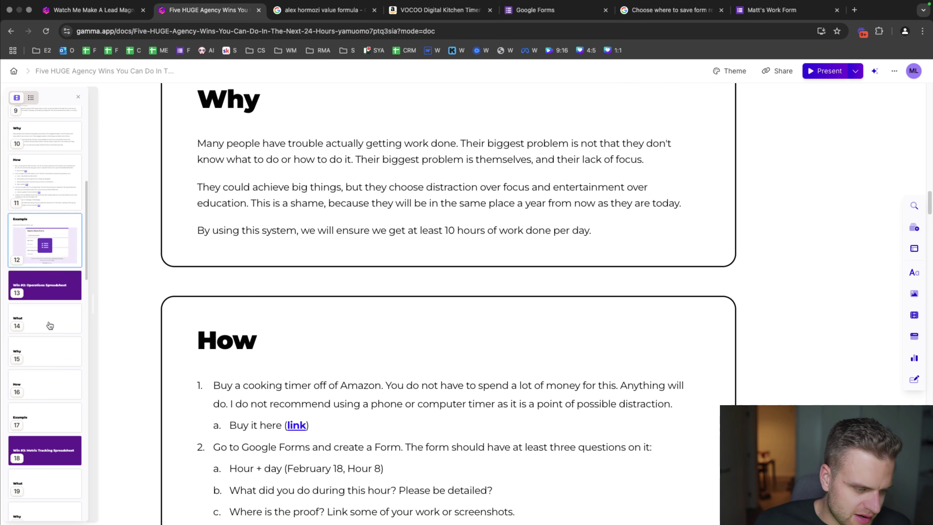
{"action": "left_click", "coordinate": [42, 318]}
{"action": "left_click", "coordinate": [291, 170]}
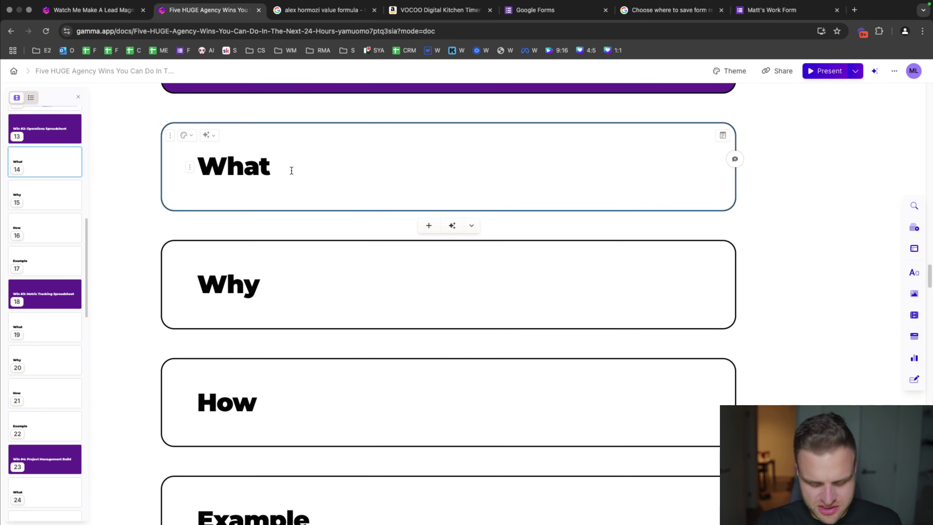
{"action": "key", "text": "Return"}
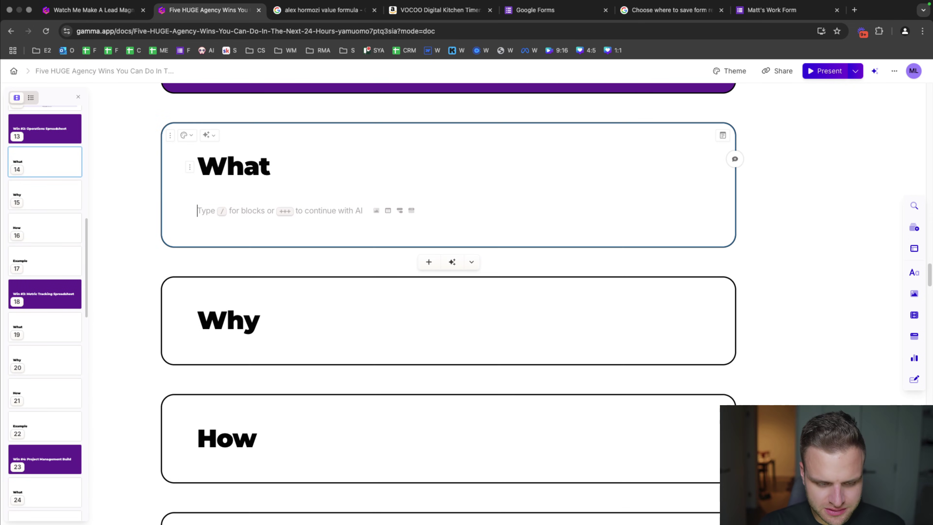
{"action": "type", "text": "Once people are"}
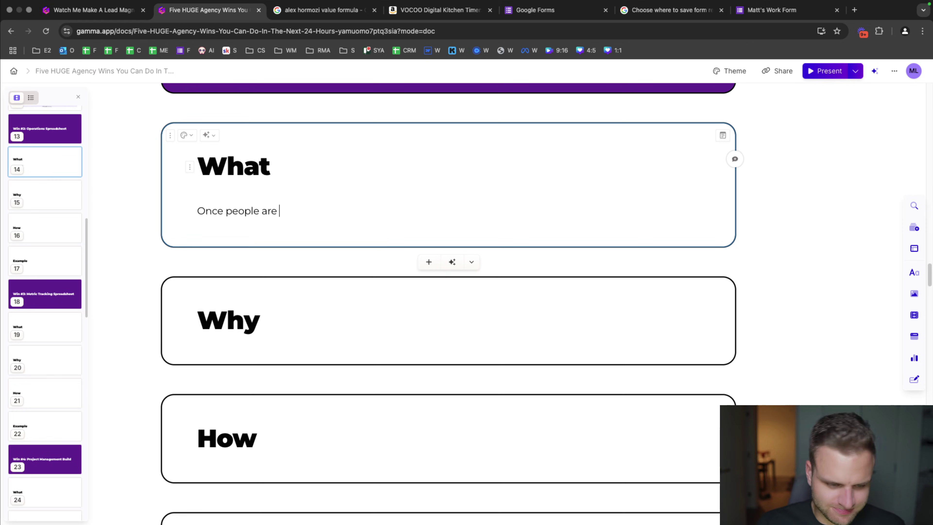
- Copy the What text into Win #2's Why card, continuing: "Once people are generating enough leads and getting enough clients, the next bottleneck becomes operations."
{"action": "left_click_drag", "start_coordinate": [287, 208], "coordinate": [192, 211]}
{"action": "key", "text": "ctrl+c"}
{"action": "left_click", "coordinate": [263, 310]}
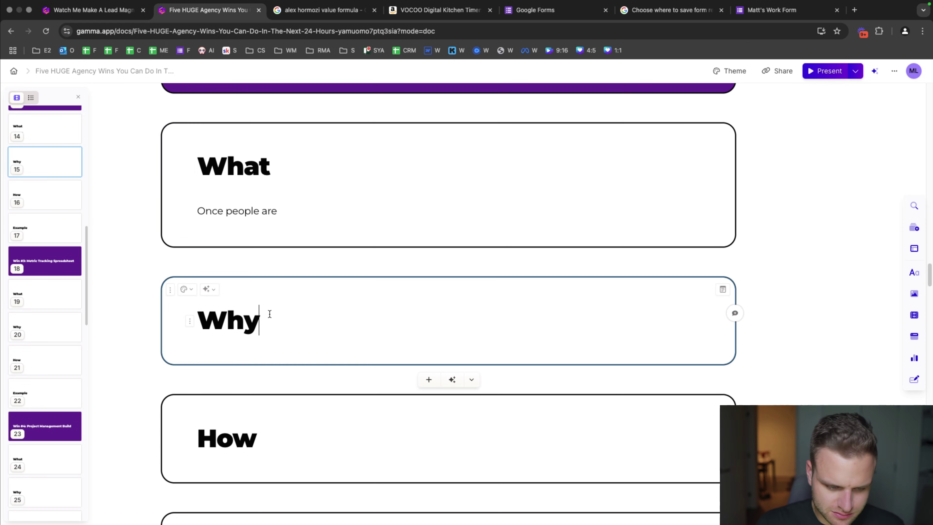
{"action": "key", "text": "Return"}
{"action": "key", "text": "ctrl+v"}
{"action": "type", "text": "are g"}
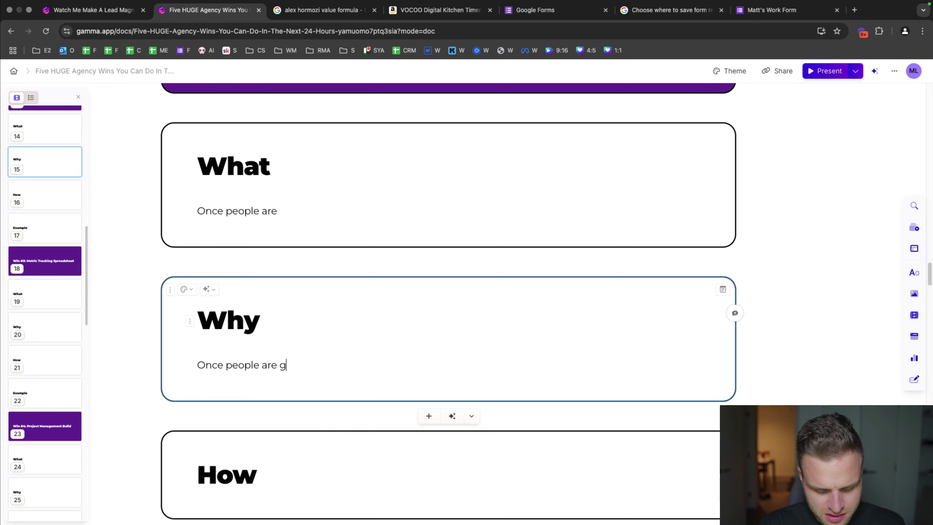
{"action": "type", "text": "enerating enough leads "}
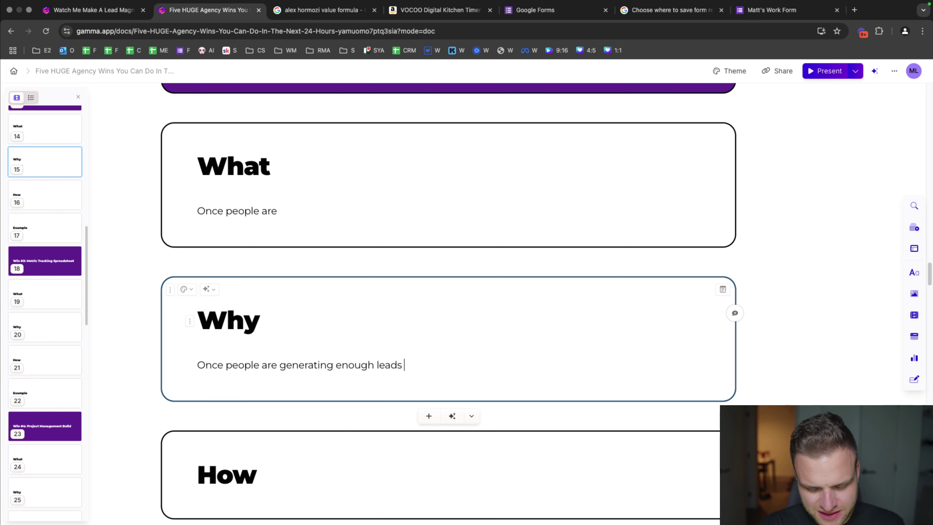
{"action": "type", "text": "and getting enough clients, "}
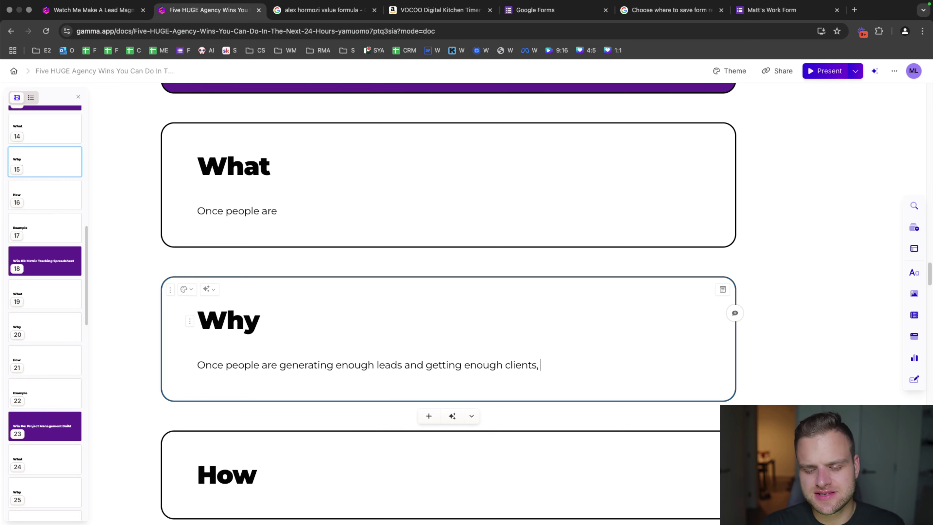
{"action": "type", "text": "the next bottleneck "}
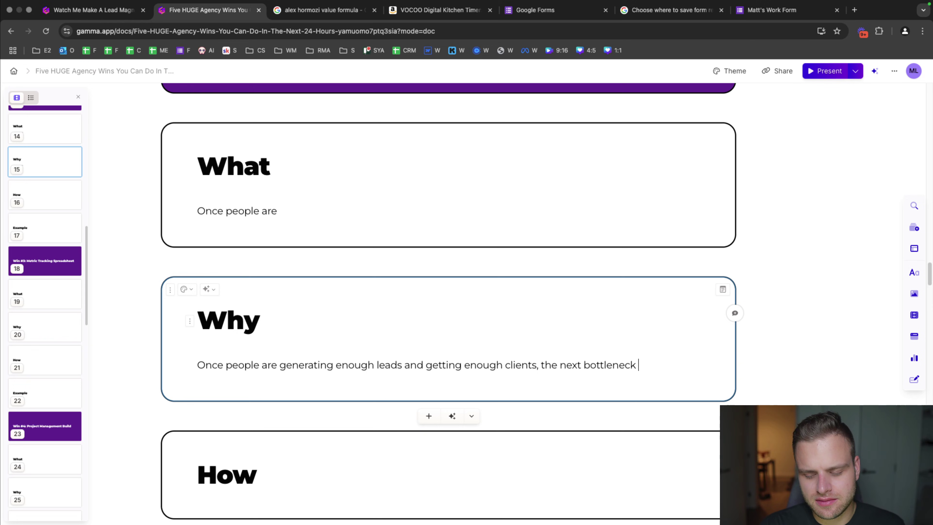
{"action": "type", "text": "become"}
{"action": "key", "text": "BackSpace"}
{"action": "type", "text": "mes operation"}
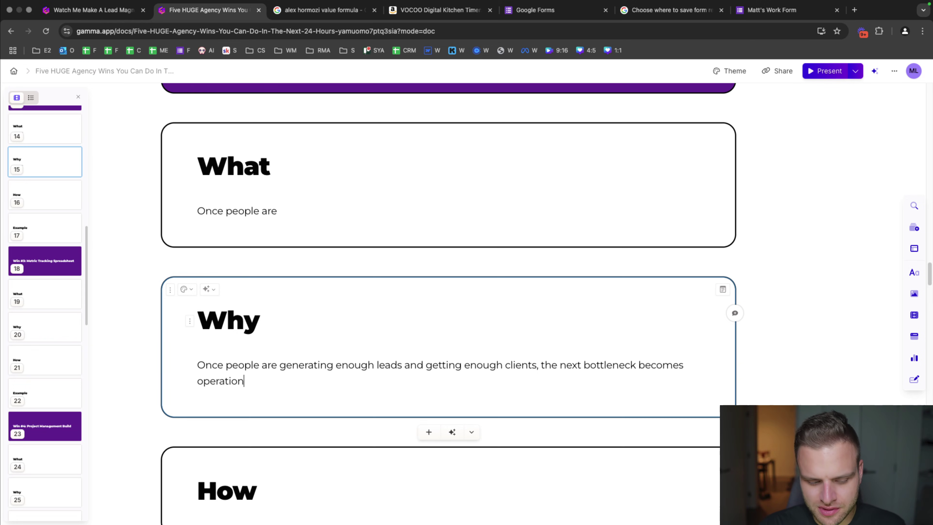
- Continue the Why paragraph with "As you grow, you cannot train or coach or answer questions all day."
{"action": "type", "text": "s. As you g"}
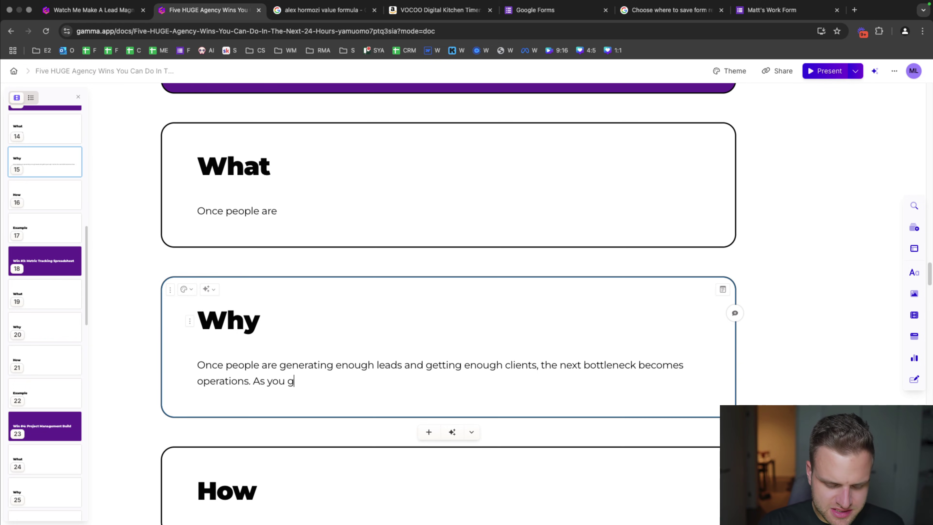
{"action": "type", "text": "row, you cannot train"}
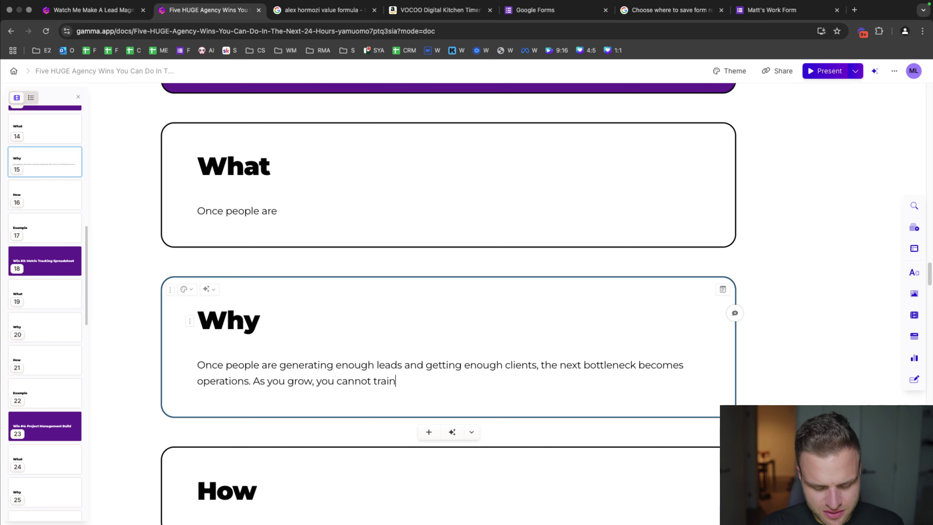
{"action": "type", "text": " or coach or answe"}
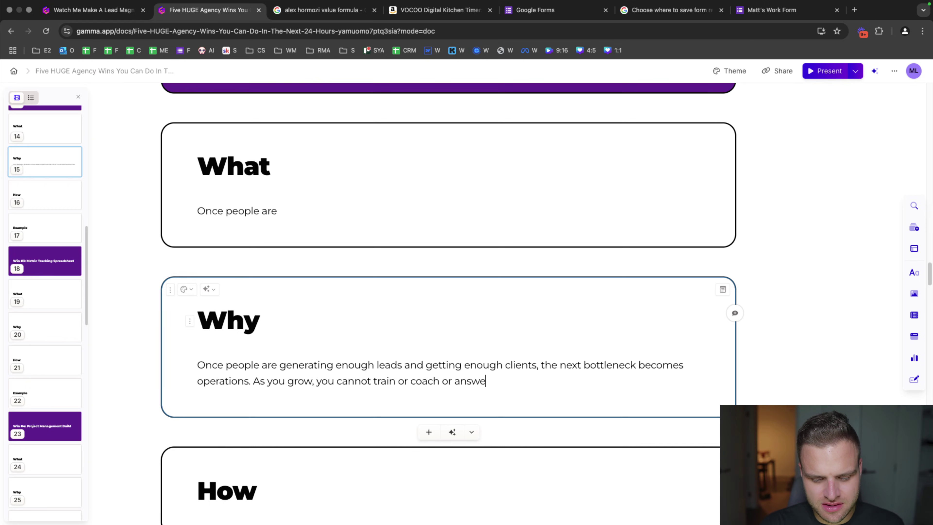
{"action": "type", "text": "r questions all day. Yo"}
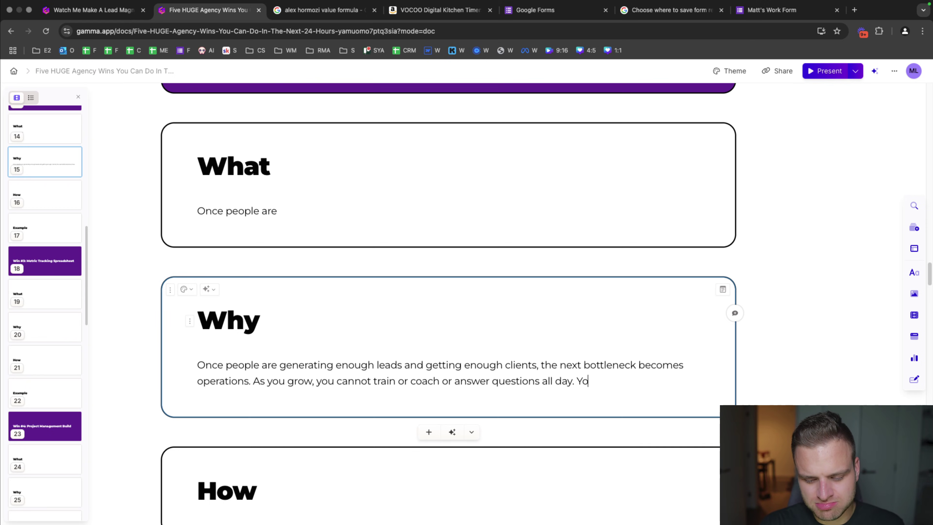
- End the Why paragraph with "You will be busy promoting and growing the business by doing high leverage tasks such as paid ads and YouTube."
{"action": "type", "text": "u will be busy promo"}
{"action": "type", "text": "ting an"}
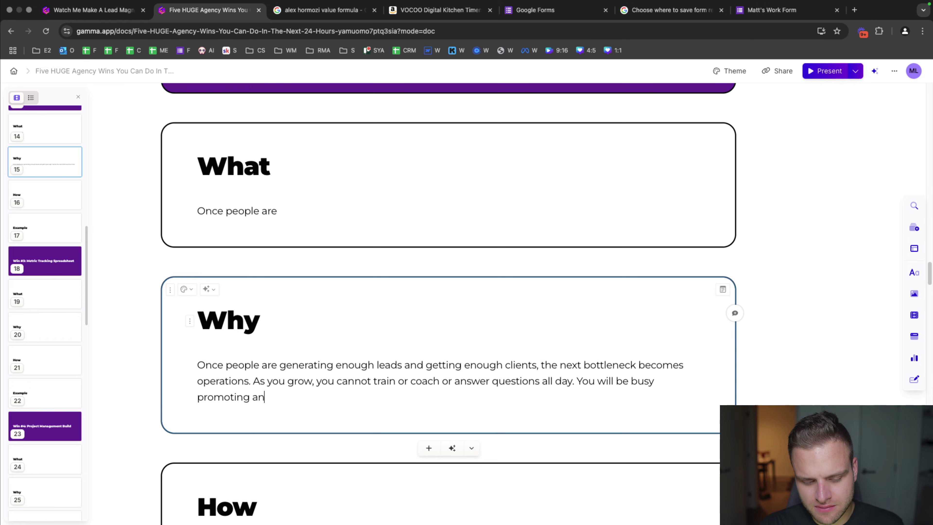
{"action": "type", "text": "d growing the business "}
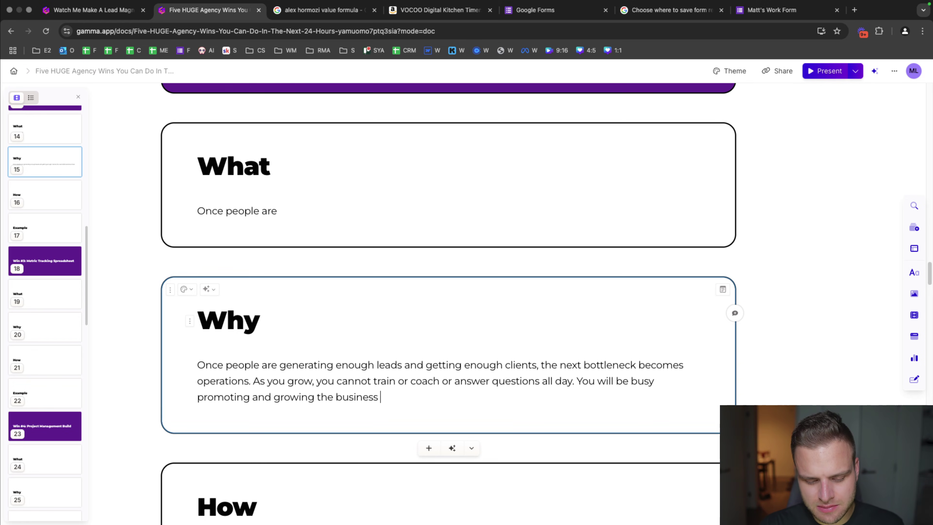
{"action": "type", "text": "by doing high leverage tas"}
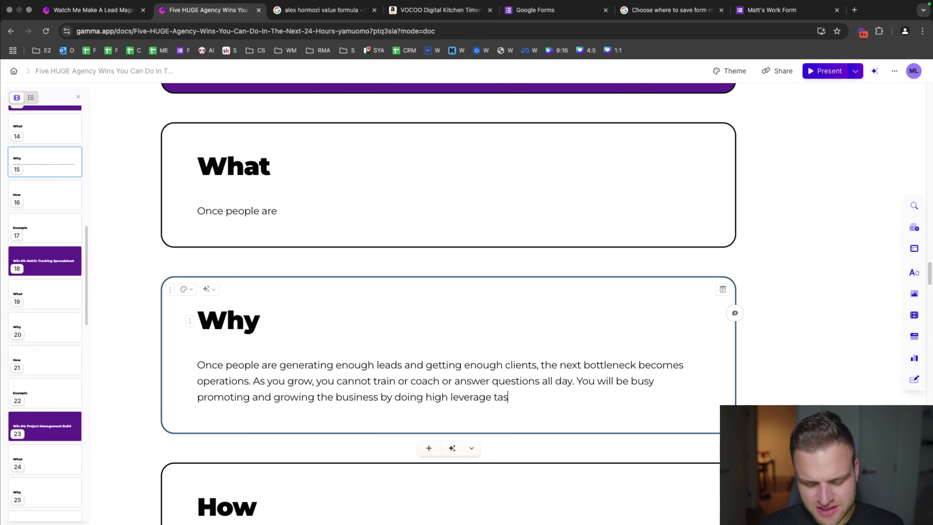
{"action": "type", "text": "ks such as paid ada"}
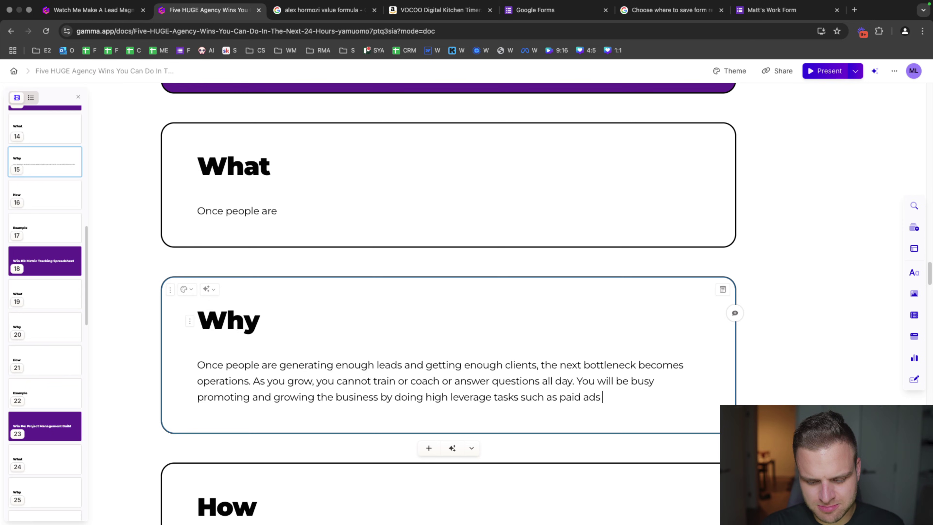
{"action": "type", "text": "and YouTube."}
- Start a second Why paragraph: "You need to have one central location that houses all of your tasks, SOPs, Reminders, Verifications, Checklists, Trainings, and more."
{"action": "key", "text": "Return"}
{"action": "type", "text": "You "}
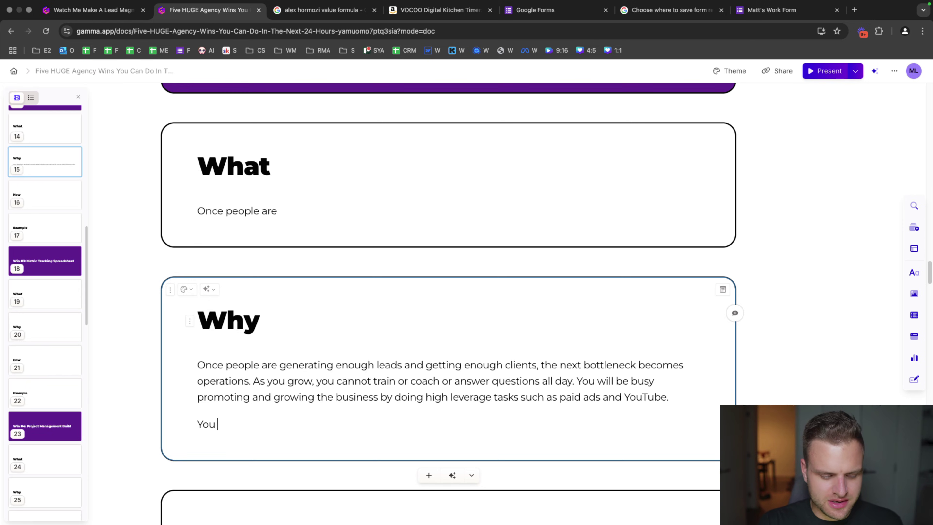
{"action": "type", "text": "need to have one central"}
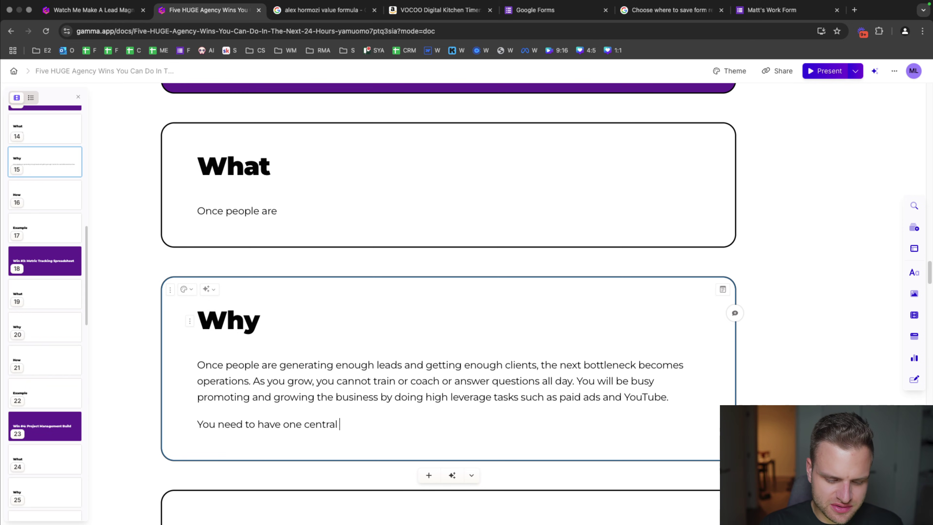
{"action": "type", "text": " location that houses"}
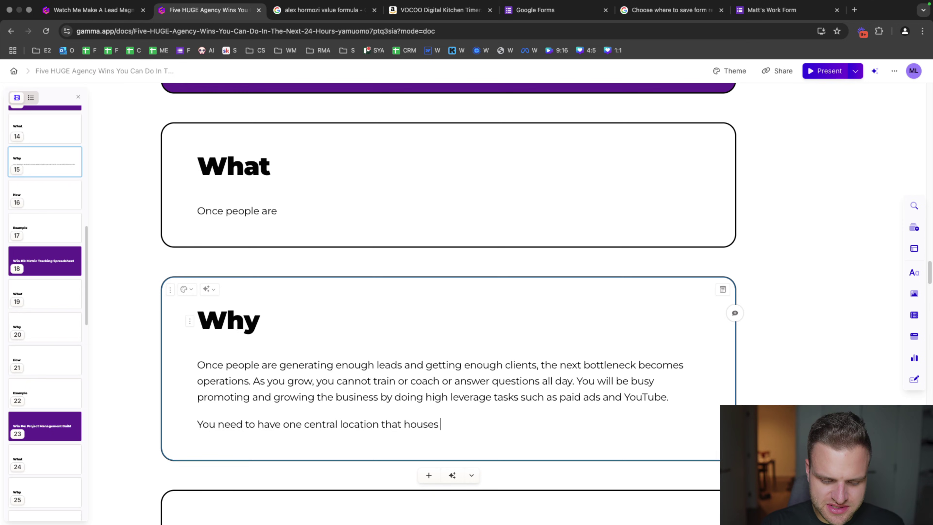
{"action": "type", "text": " all of your tasks, SOP"}
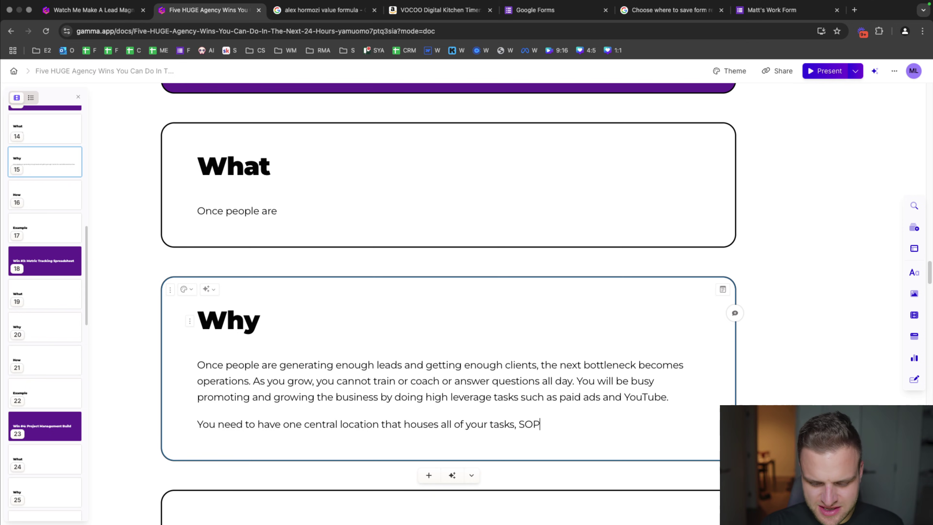
{"action": "type", "text": "s, Remind"}
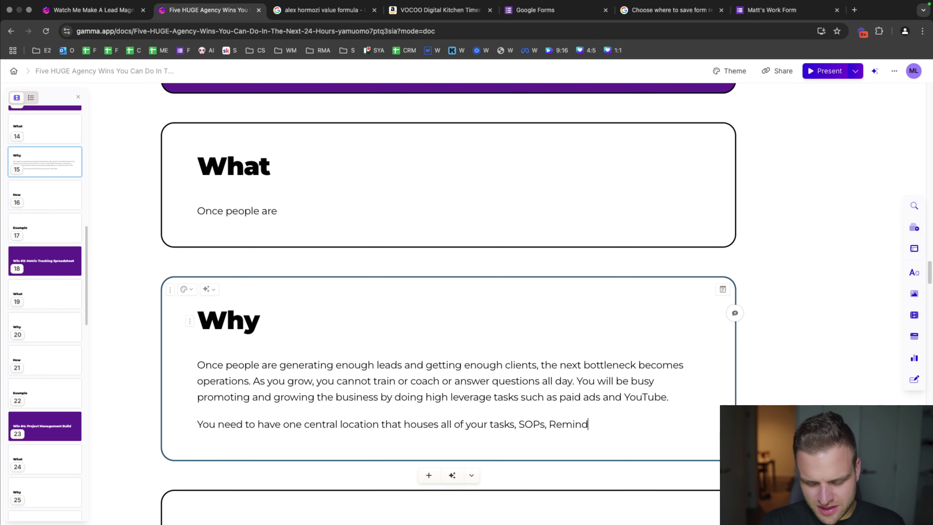
{"action": "type", "text": "ers, Verifications, "}
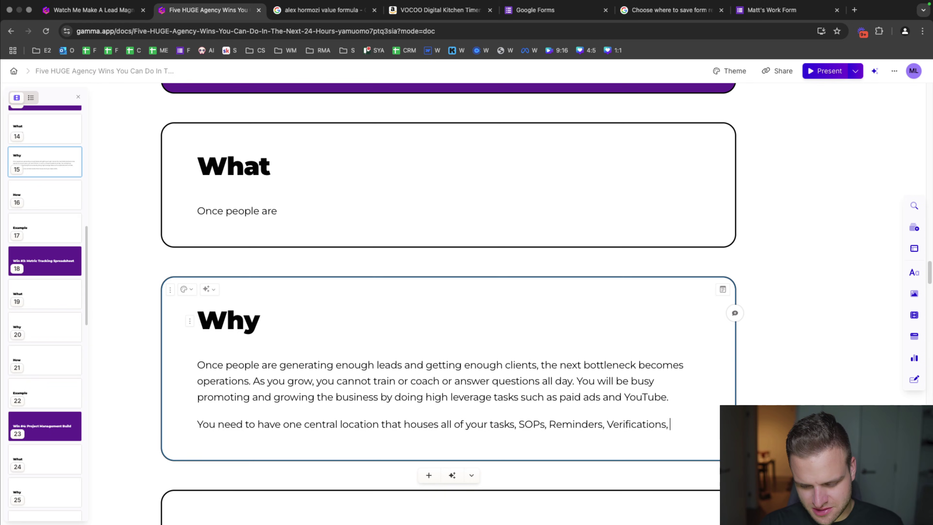
{"action": "type", "text": "Checklists, Trainin"}
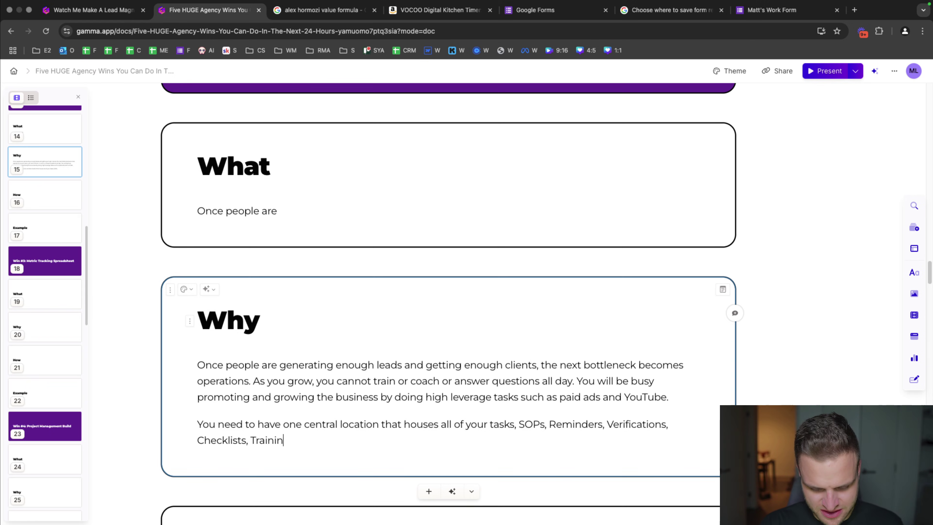
{"action": "type", "text": "gs, and more. That "}
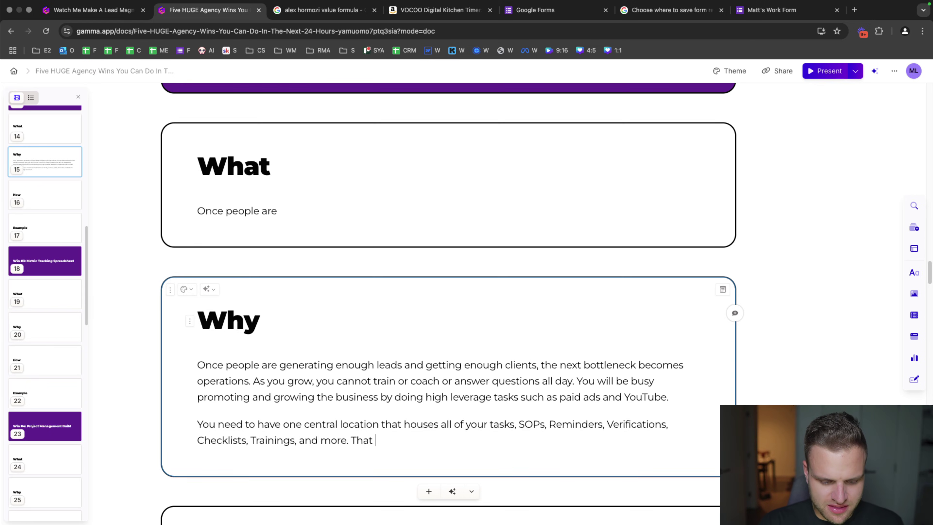
- Finish the second Why paragraph with "That way, when someone has a question, you can send them to this location."
{"action": "type", "text": "way, when someone has a"}
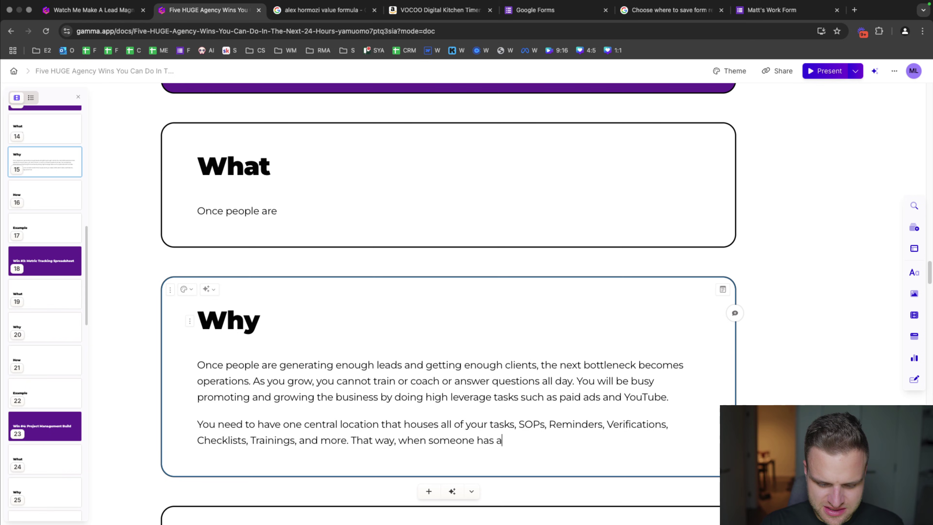
{"action": "type", "text": " question, you can send them"}
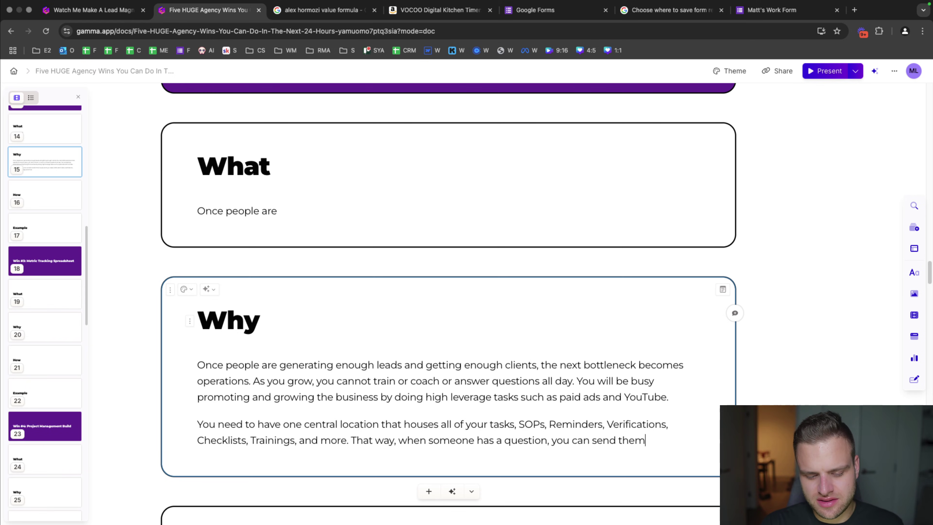
{"action": "type", "text": " to this location."}
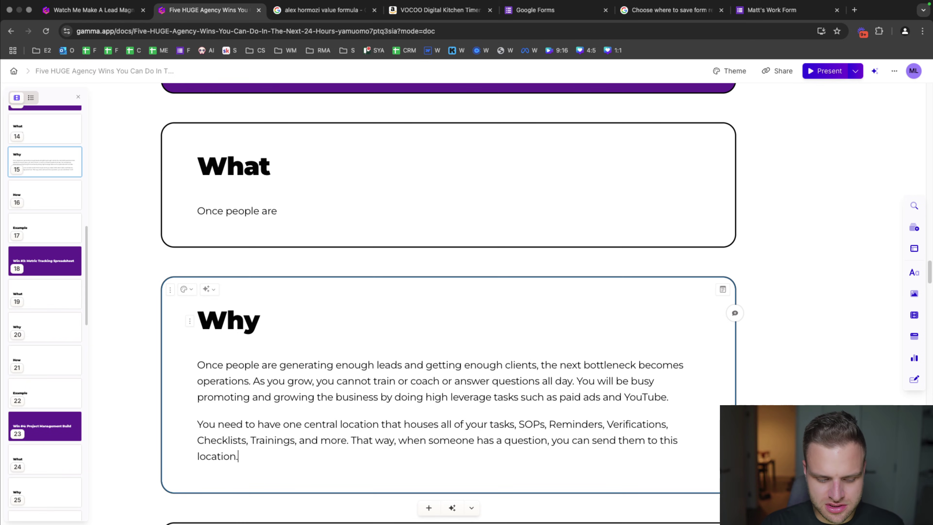
- Add a third Why paragraph: "The best place in terms of ease and cost (it's free) to do this is a Google Spreadsheet."
{"action": "key", "text": "Return"}
{"action": "type", "text": "The be"}
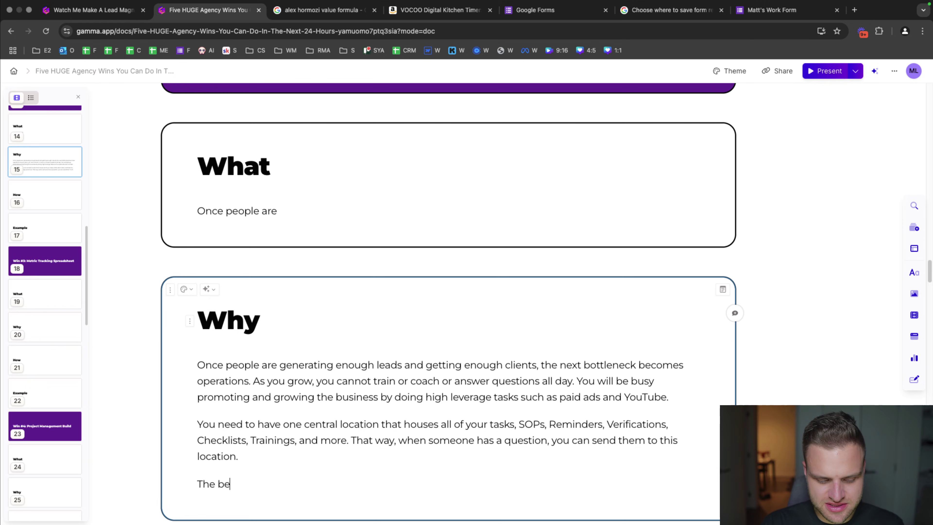
{"action": "type", "text": "st place in terms "}
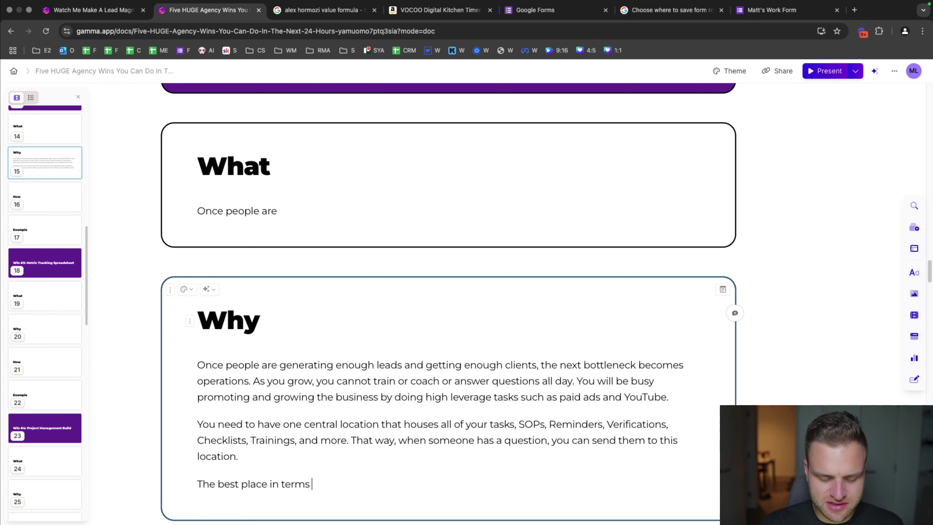
{"action": "type", "text": "of ease and cost (it'"}
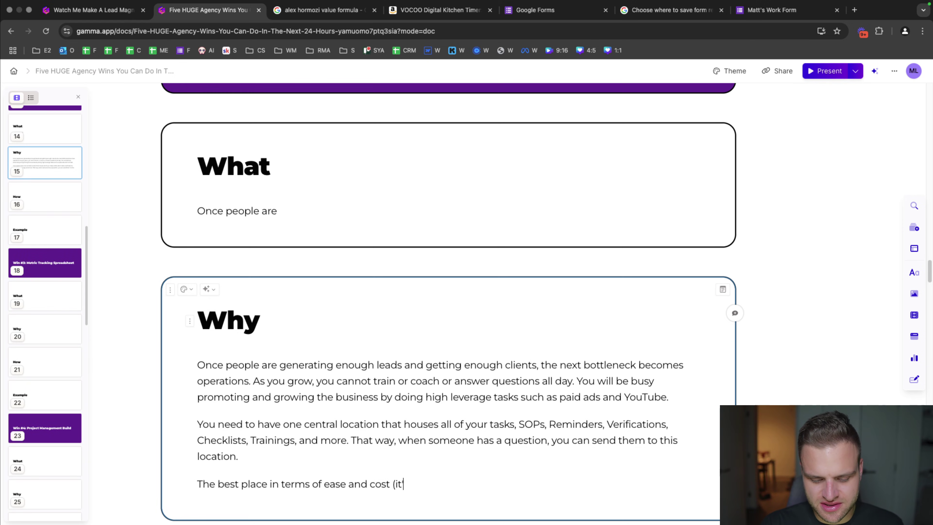
{"action": "type", "text": "s free) to do this is"}
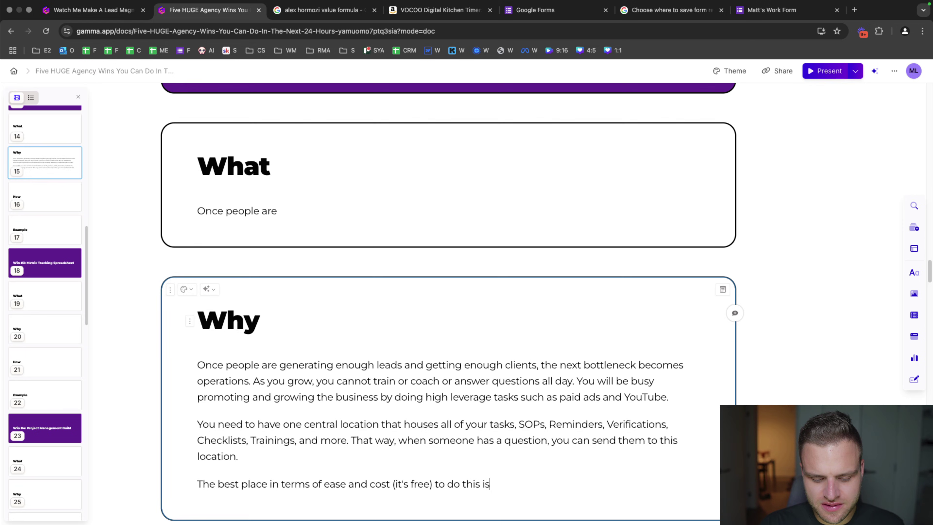
{"action": "type", "text": " a Google Spreadsheet."}
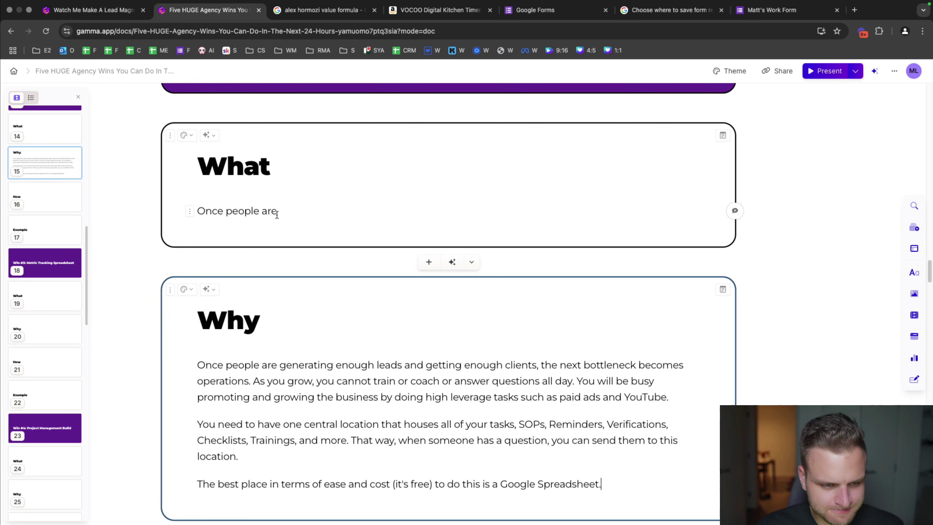
- Replace the text in Win #2's What card with "The number one way to create an Operations Dashboard or Headquarters"
{"action": "left_click_drag", "start_coordinate": [276, 211], "coordinate": [199, 211]}
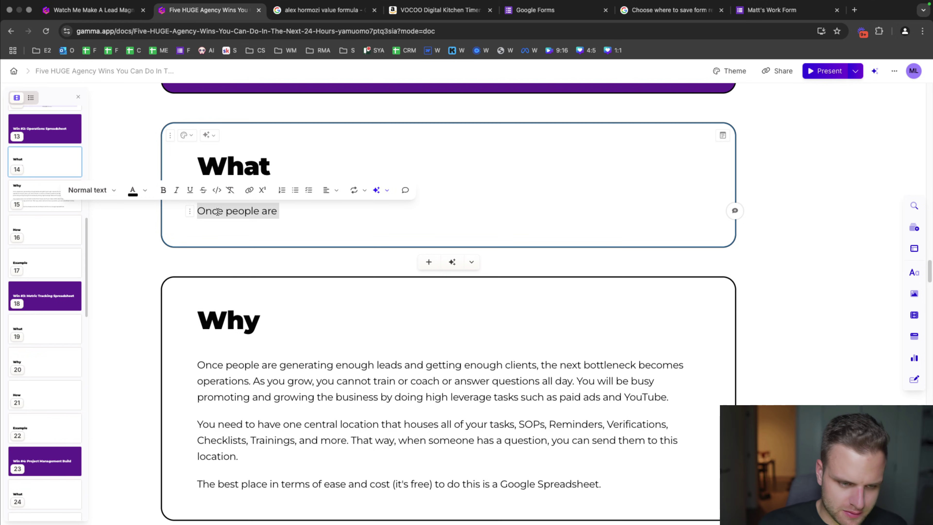
{"action": "scroll", "coordinate": [312, 261], "scroll_direction": "up", "scroll_amount": 15}
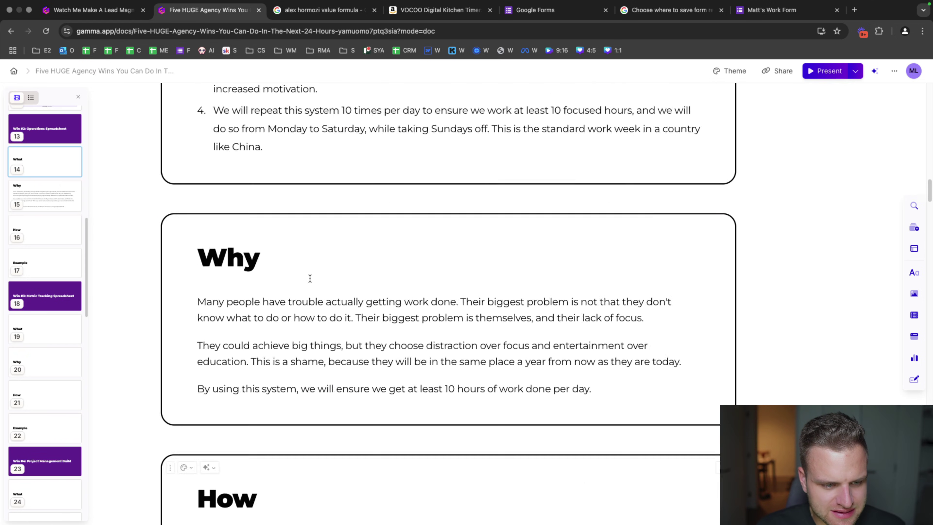
{"action": "scroll", "coordinate": [310, 279], "scroll_direction": "up", "scroll_amount": 10}
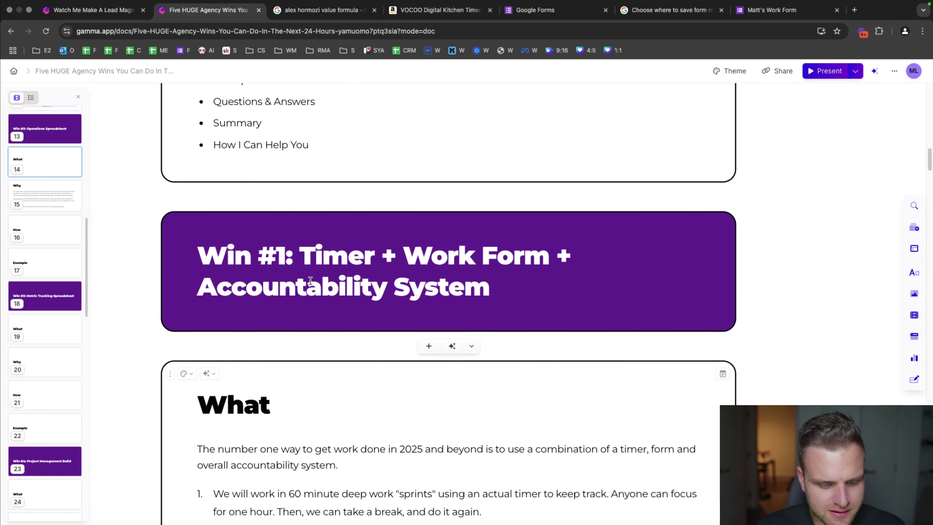
{"action": "scroll", "coordinate": [310, 280], "scroll_direction": "down", "scroll_amount": 20}
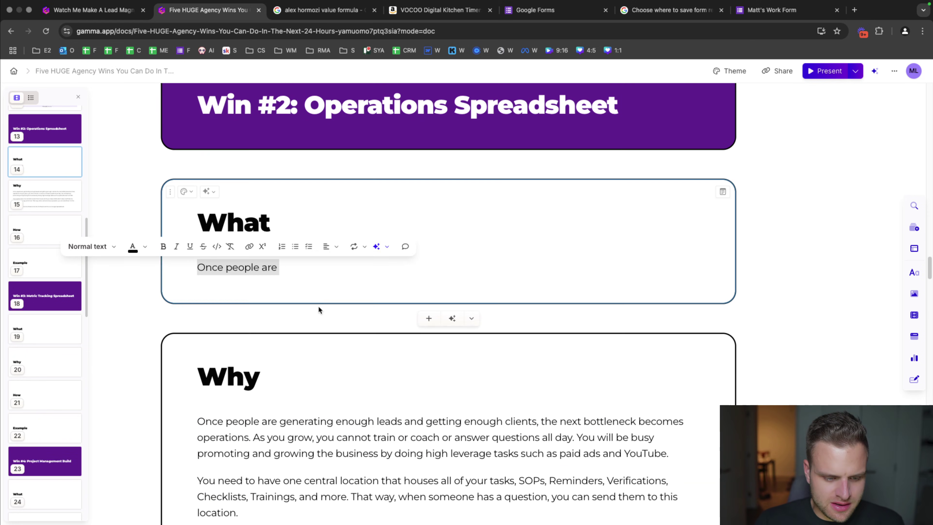
{"action": "type", "text": "The number one way "}
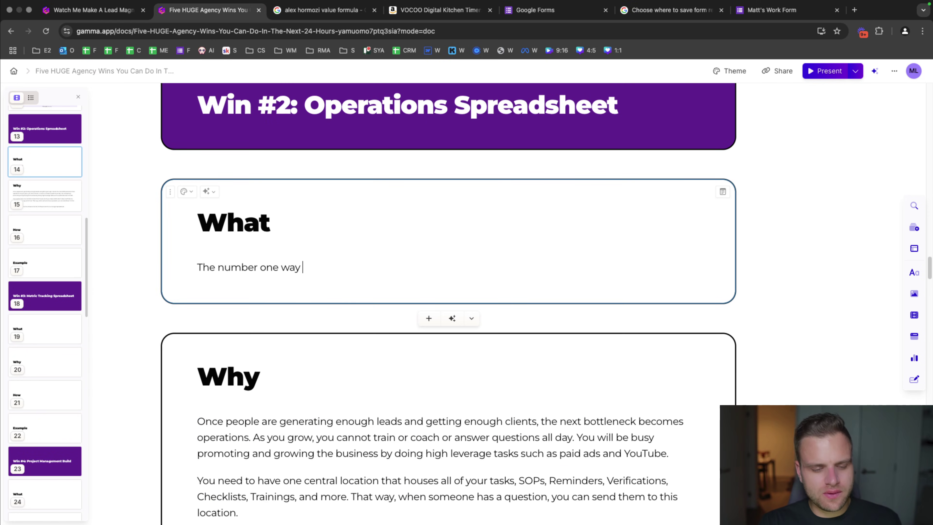
{"action": "type", "text": "to create an"}
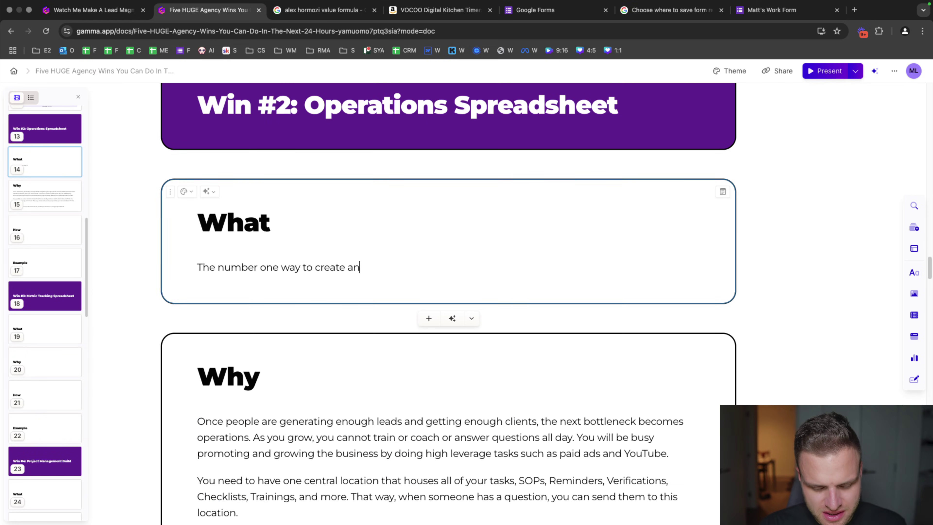
{"action": "type", "text": " Operations Dashboard "}
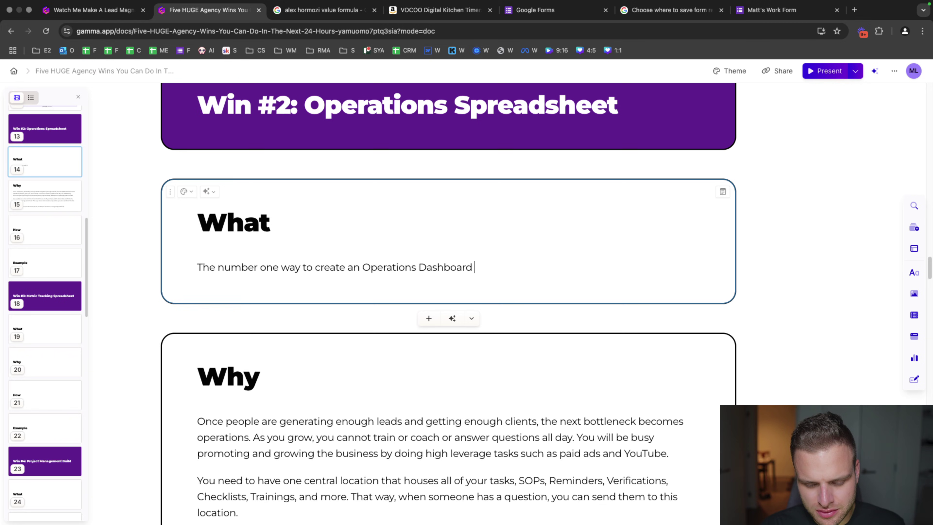
{"action": "type", "text": "or Headquarters, "}
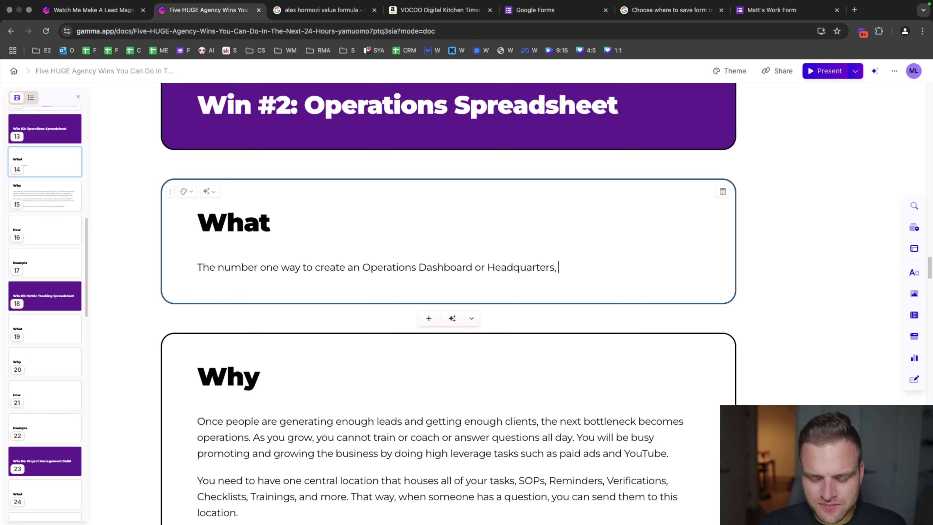
{"action": "key", "text": "BackSpace"}
{"action": "key", "text": "BackSpace"}
- Continue the What sentence with "is by either creating a Operations Spreadsheet (if you are cheap and have no technical ability) or"
{"action": "type", "text": " is by either creati"}
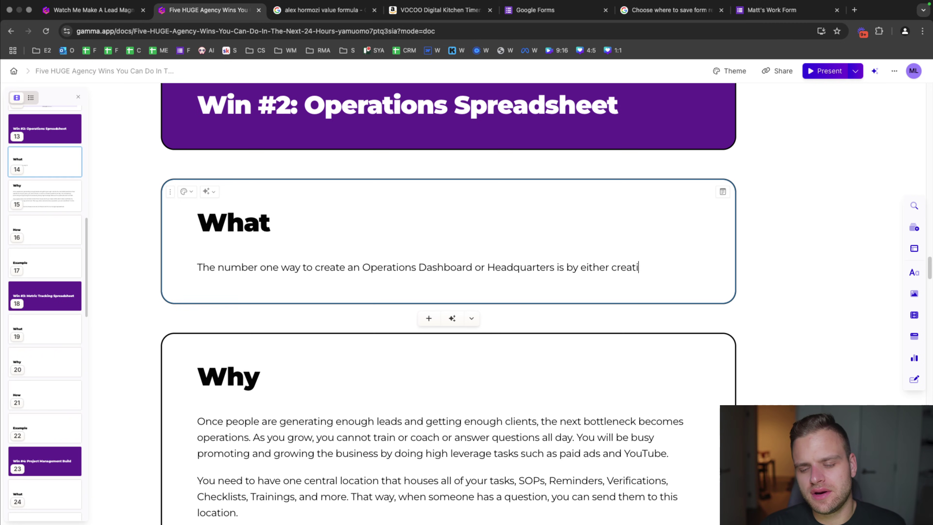
{"action": "type", "text": "ng a Operations S"}
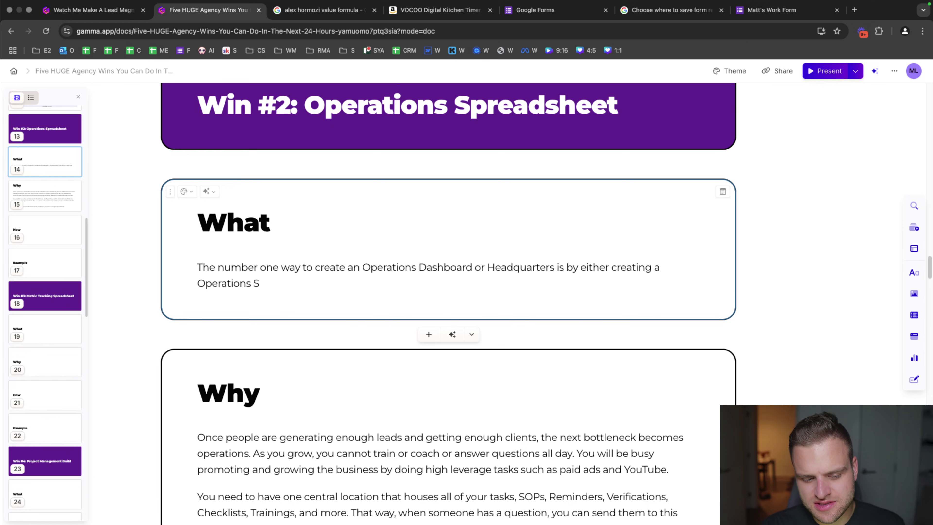
{"action": "type", "text": "preadsheet (if you ar"}
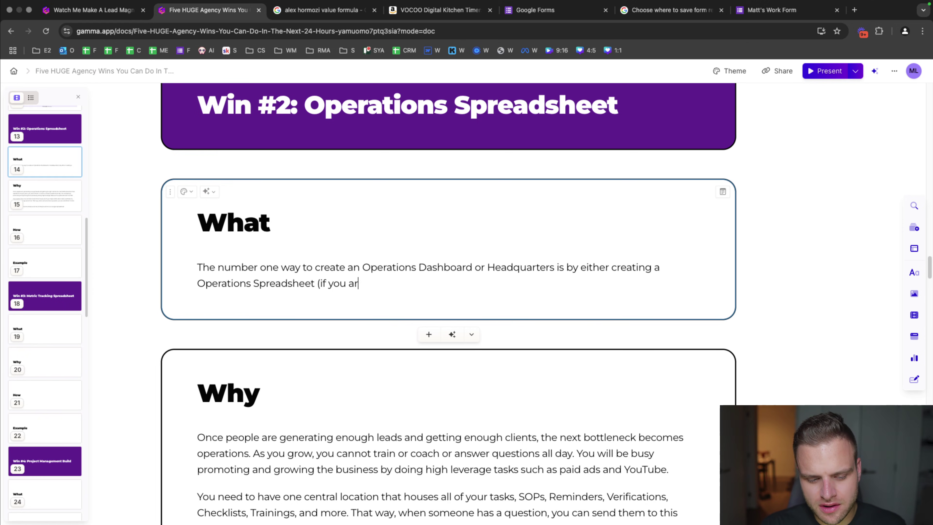
{"action": "type", "text": "e cheap and have no tech"}
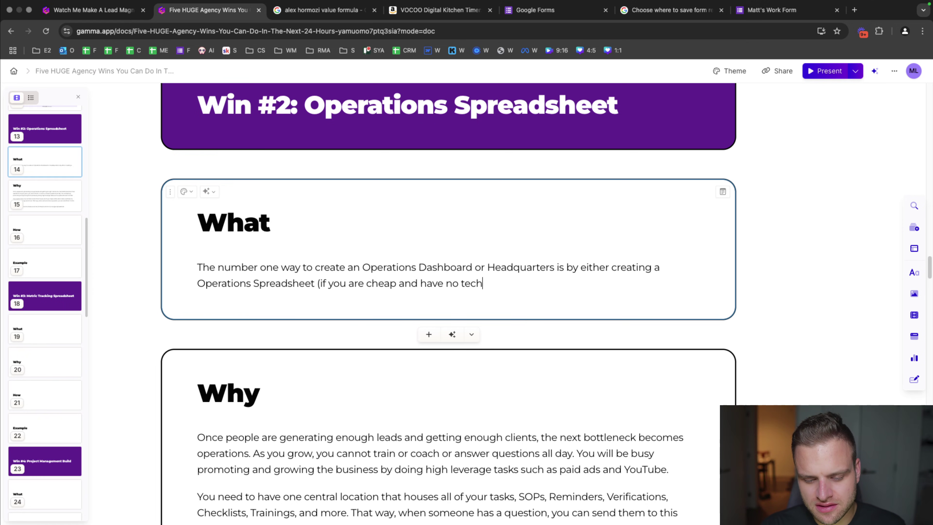
{"action": "type", "text": "nical ability) or"}
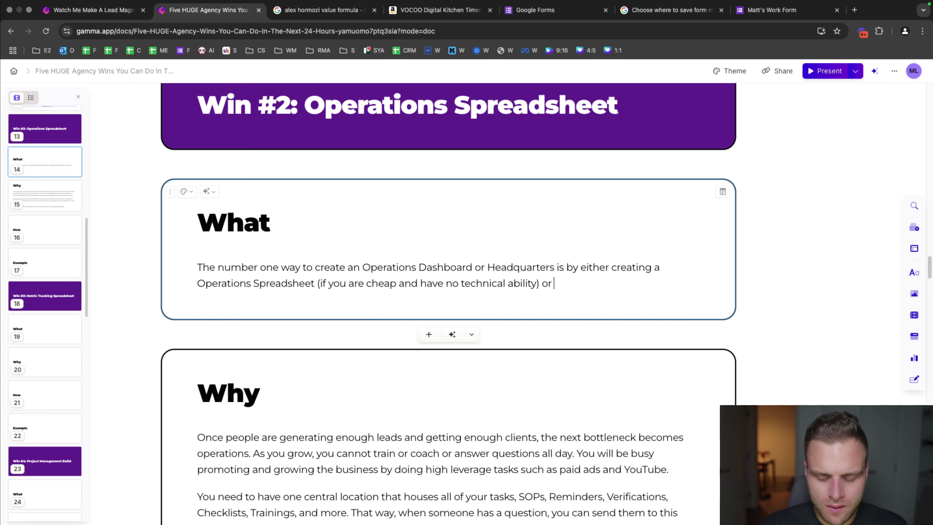
- Finish the What sentence with "an entire Airtable buildout (if you like to be exorbitant fees and have some technical ability)", correcting the spelling of "exorbitant"
{"action": "type", "text": " an e"}
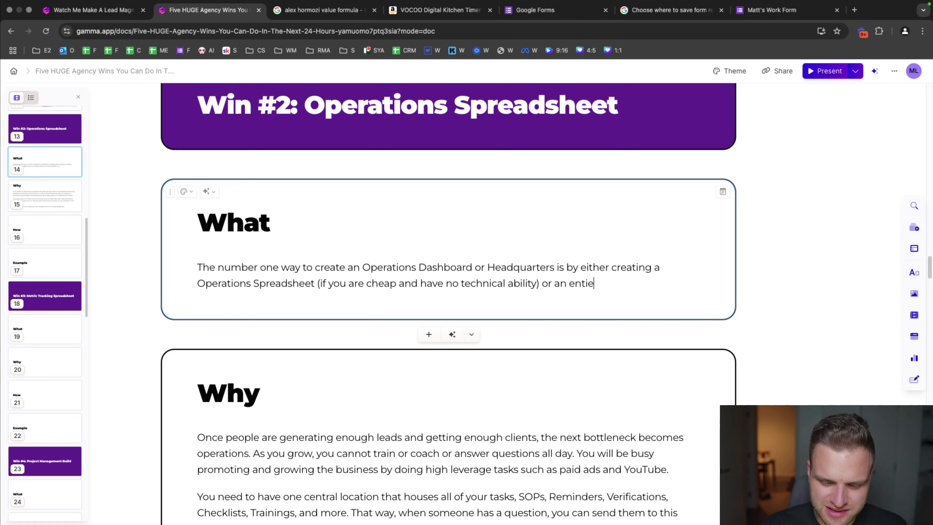
{"action": "type", "text": "ntire Airtable "}
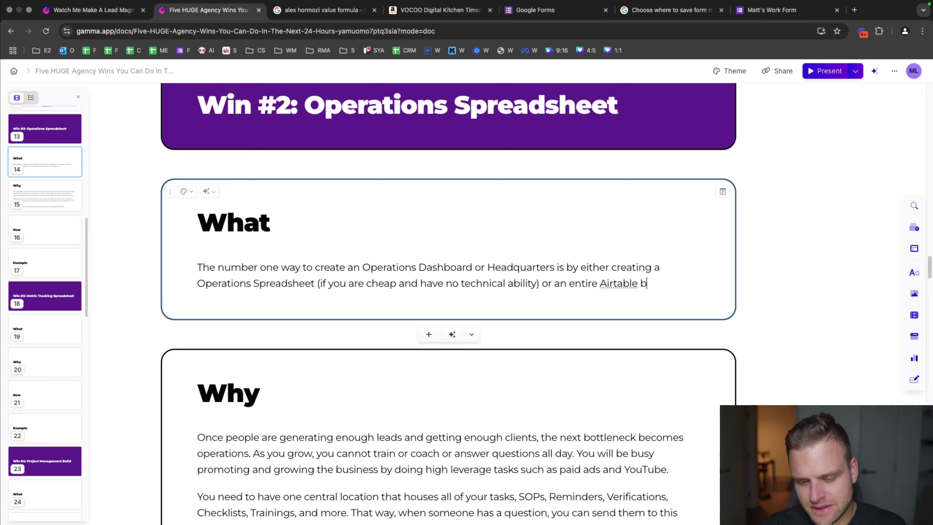
{"action": "type", "text": "buildout (if you like to be exorbinant fees and have some technical ability"}
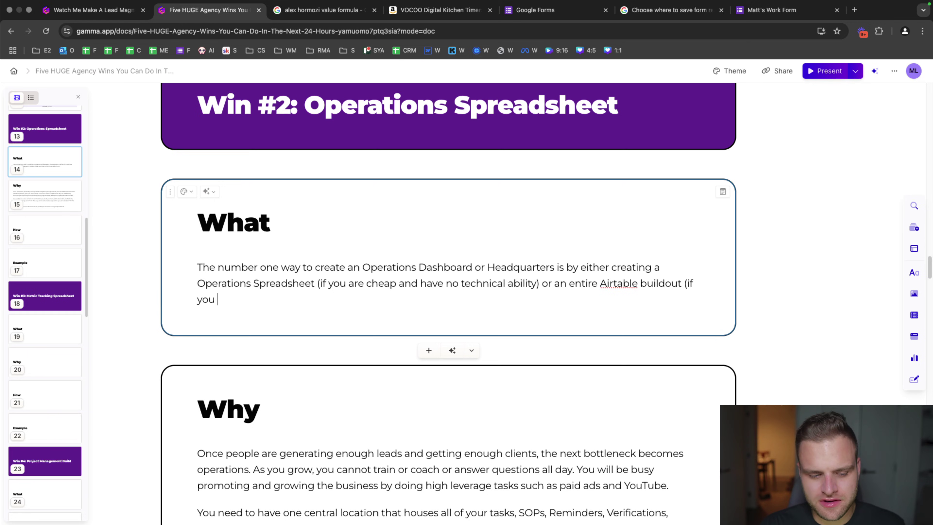
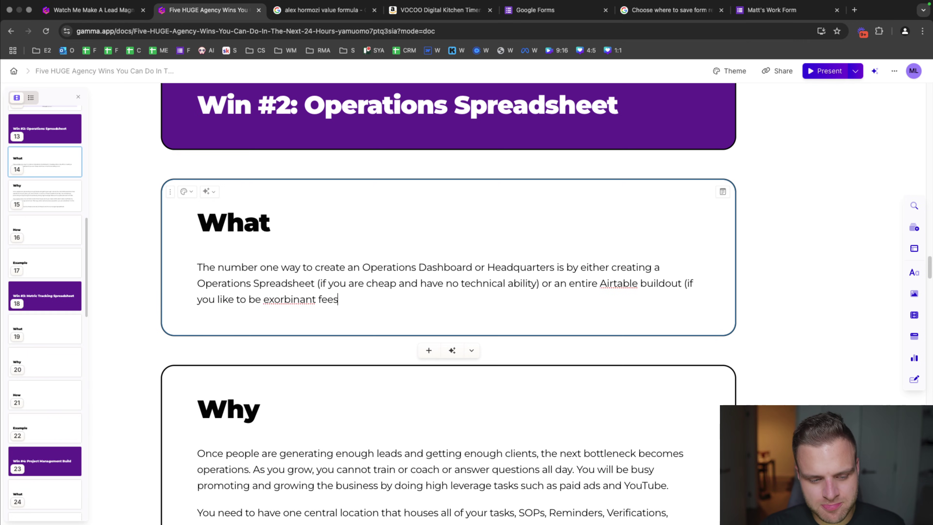
{"action": "type", "text": "and have some technical ability"}
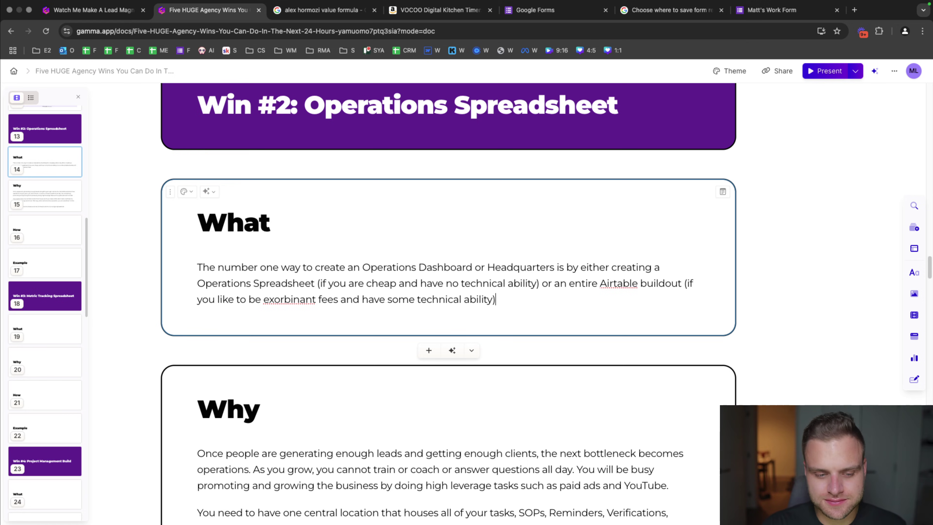
{"action": "right_click", "coordinate": [285, 301]}
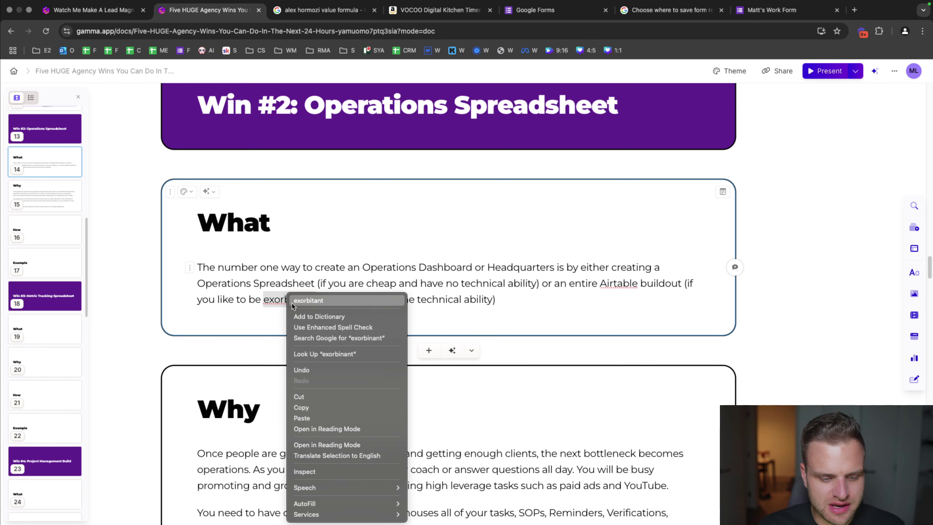
{"action": "left_click", "coordinate": [291, 302]}
- Add a second paragraph: "This Dashboard will hold everything. You will set it up to keep all of your tasks, who does them, when they do them,"
{"action": "left_click", "coordinate": [504, 304]}
{"action": "key", "text": "Return"}
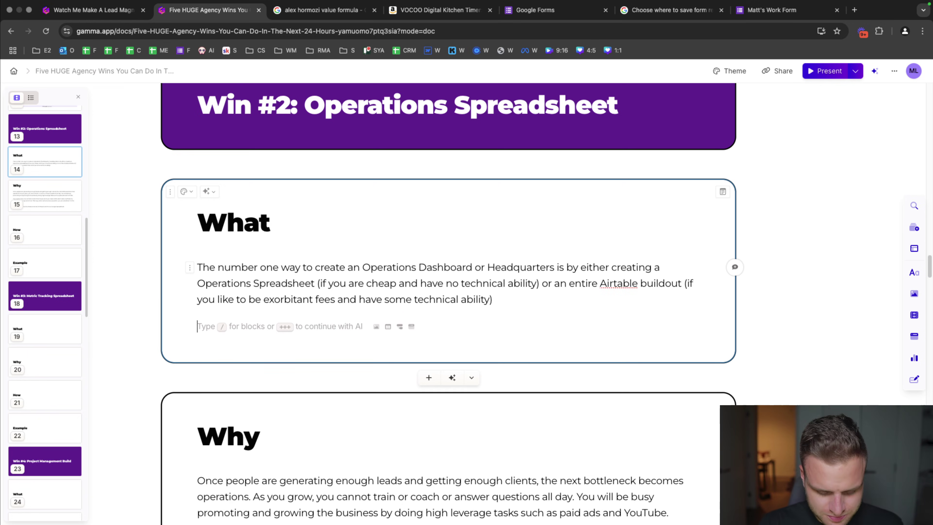
{"action": "type", "text": "This Dashb"}
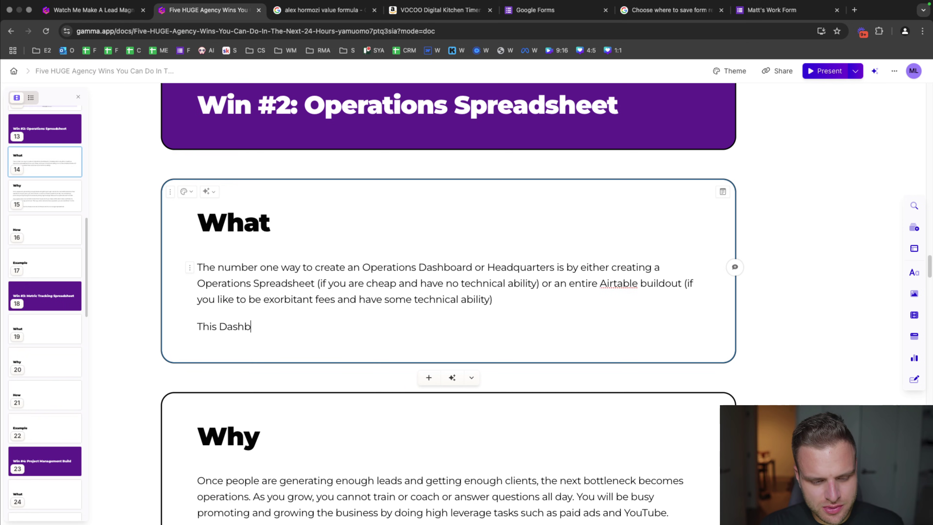
{"action": "type", "text": "oard will hold every"}
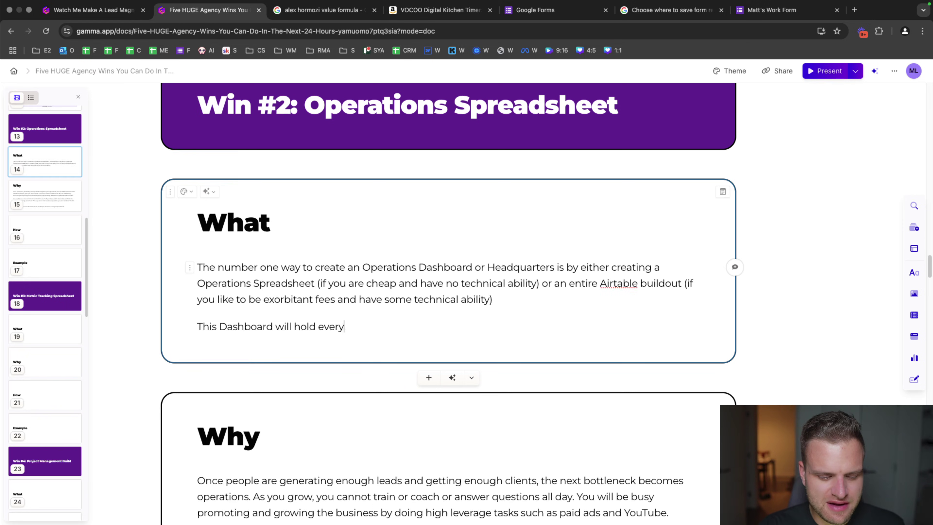
{"action": "type", "text": "thing. You will set it up"}
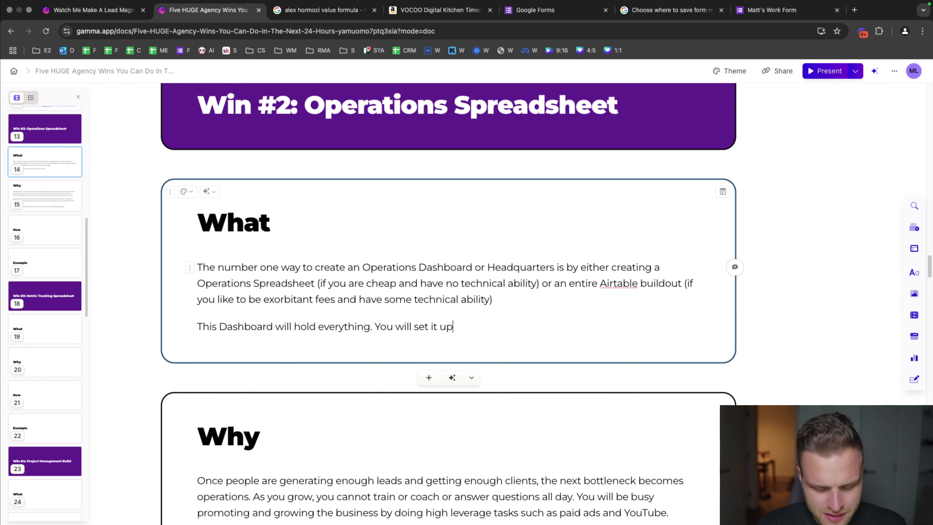
{"action": "type", "text": " to kee"}
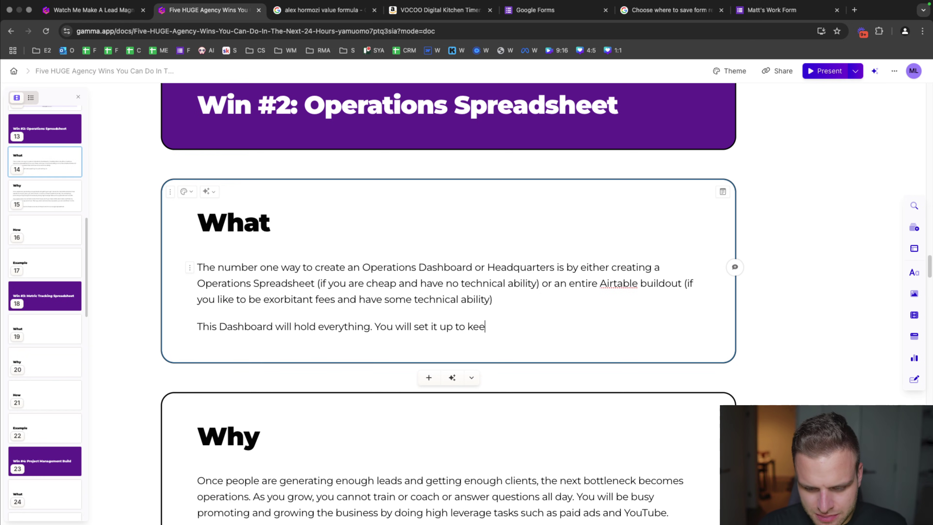
{"action": "type", "text": "p all of your tasks, w"}
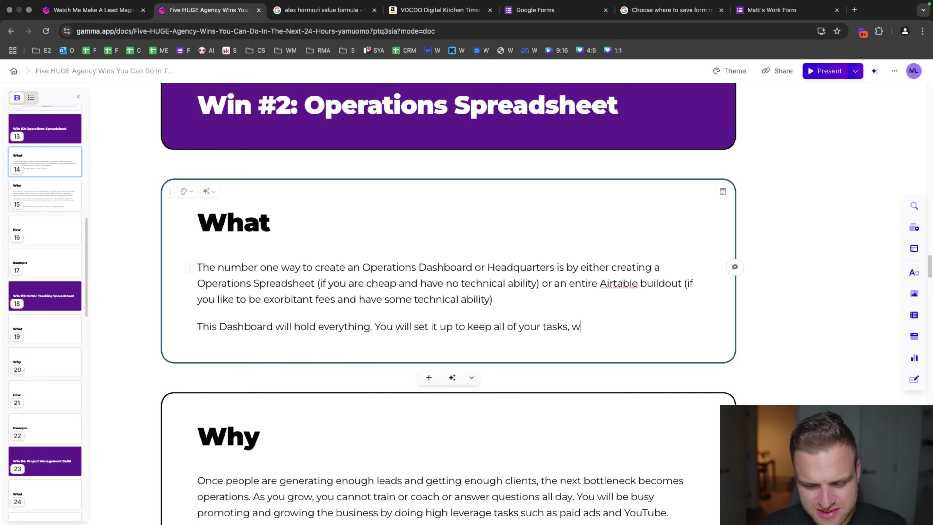
{"action": "type", "text": "ho does them, when they do them, "}
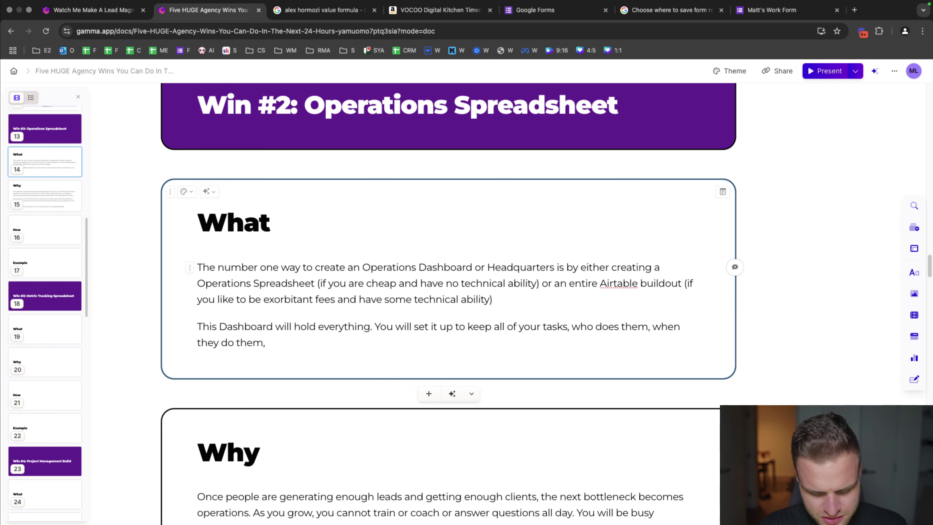
- Continue the second What paragraph with "trainings/SOPs/checklist on how to do them, and more, so that"
{"action": "type", "text": "trainings/SOPs/chec"}
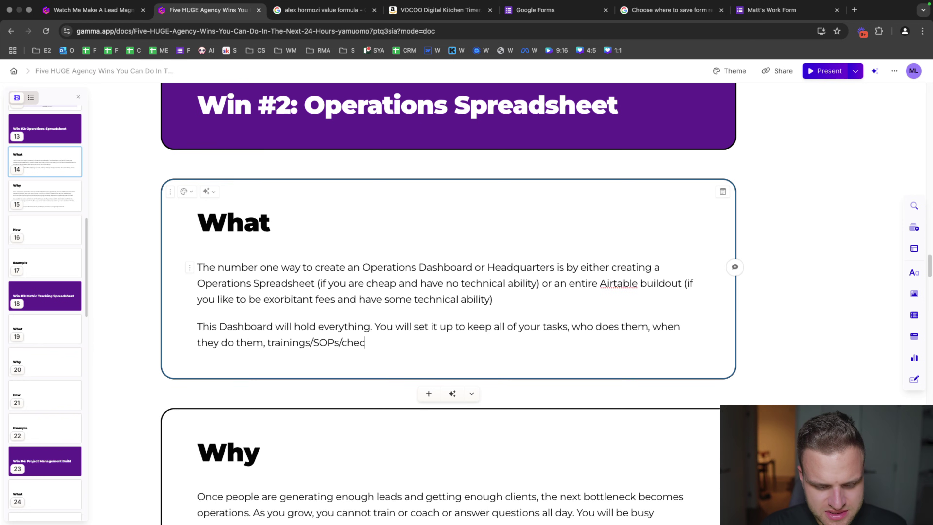
{"action": "type", "text": "klist on how to do them"}
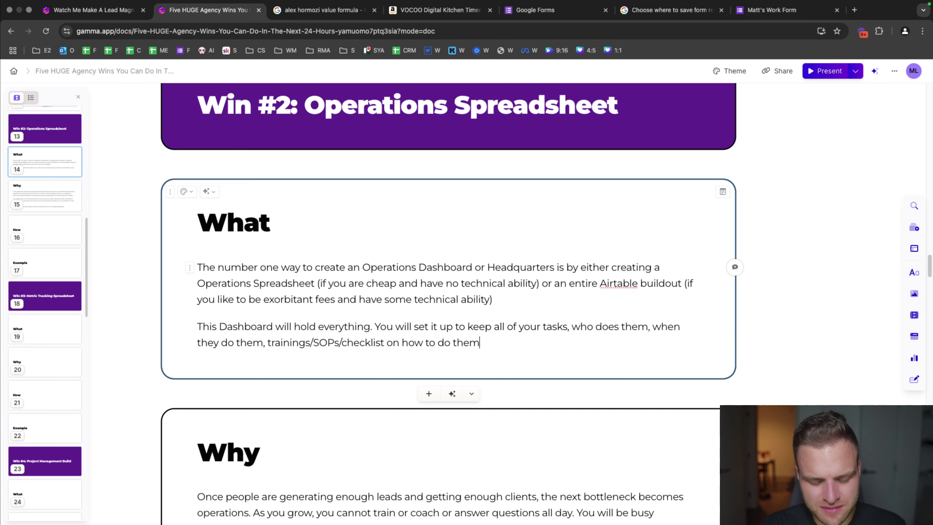
{"action": "type", "text": ", and more, so that e"}
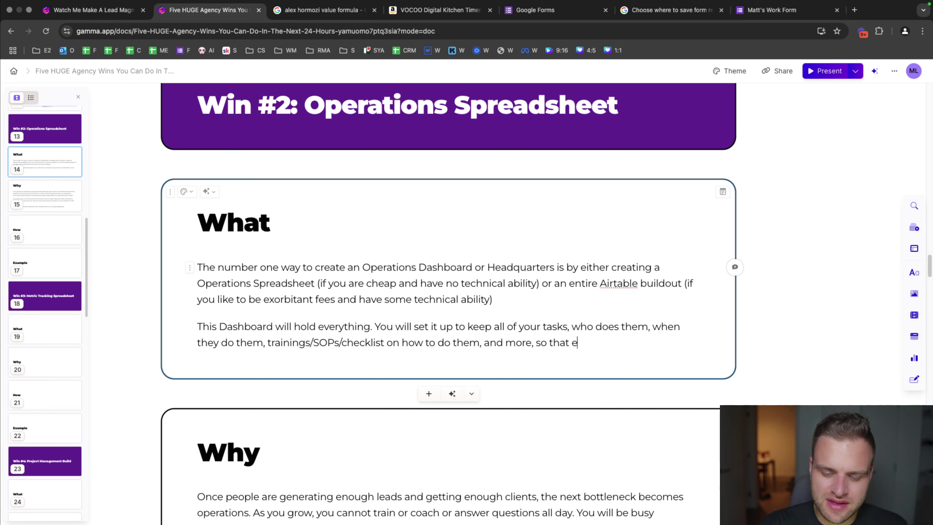
- End the paragraph with "everything anyone who need to know about Operations (all your recurring tasks) can be found in one central location."
{"action": "type", "text": "verything anyone who nee"}
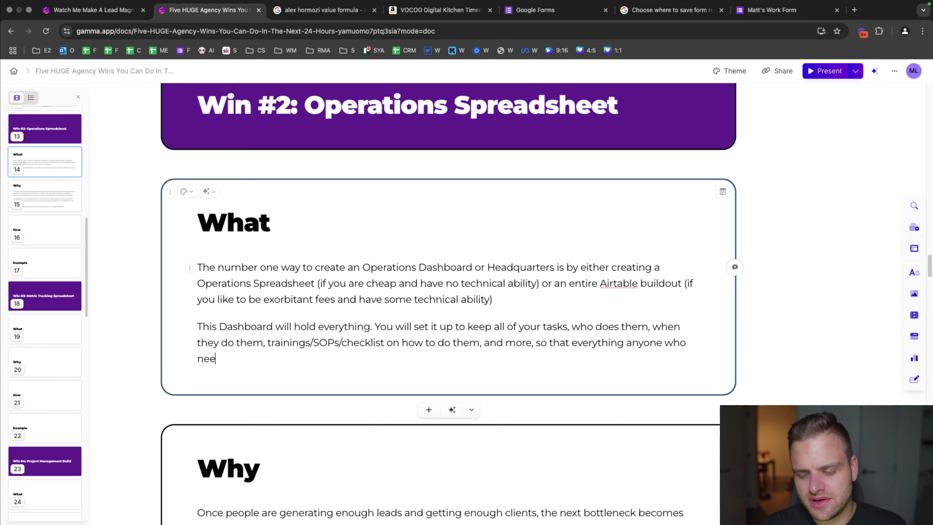
{"action": "type", "text": "d to know about Operat"}
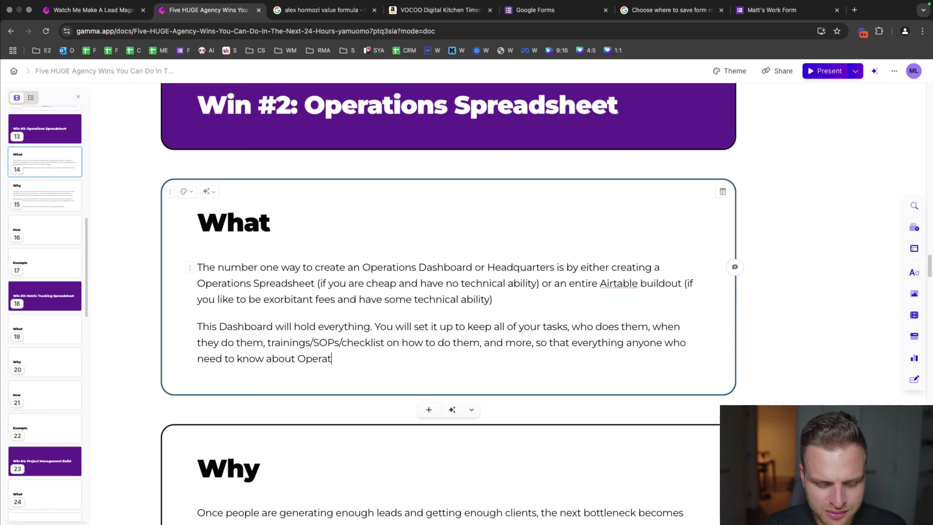
{"action": "type", "text": "ions (all your recom"}
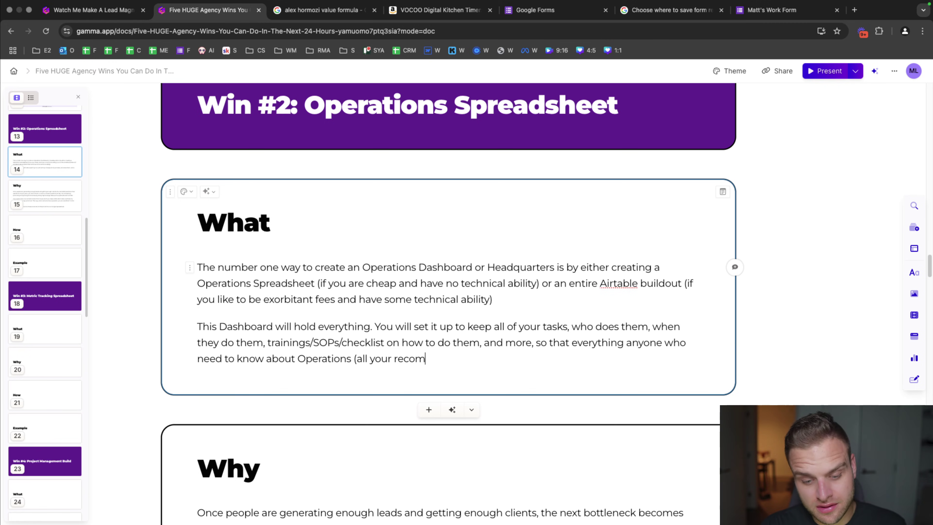
{"action": "key", "text": "BackSpace"}
{"action": "key", "text": "BackSpace"}
{"action": "type", "text": "urring tasks) can"}
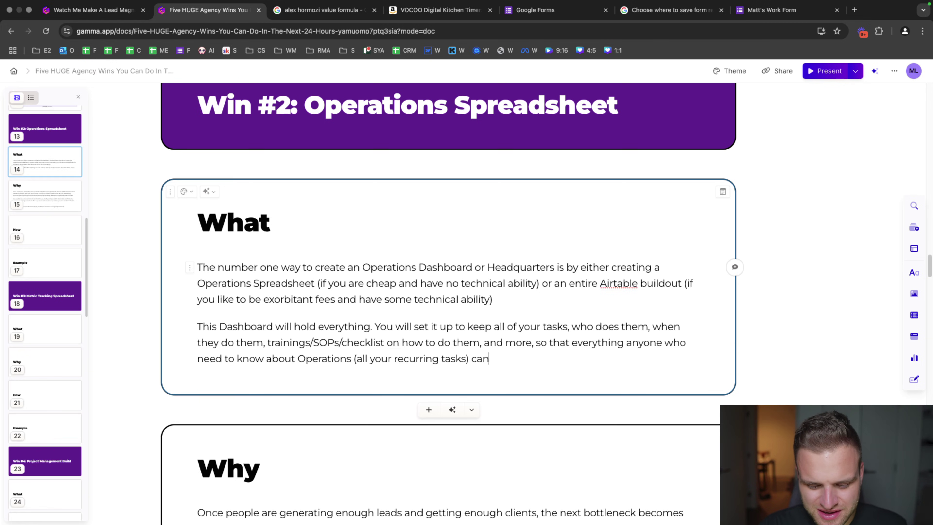
{"action": "type", "text": " be found in one central location."}
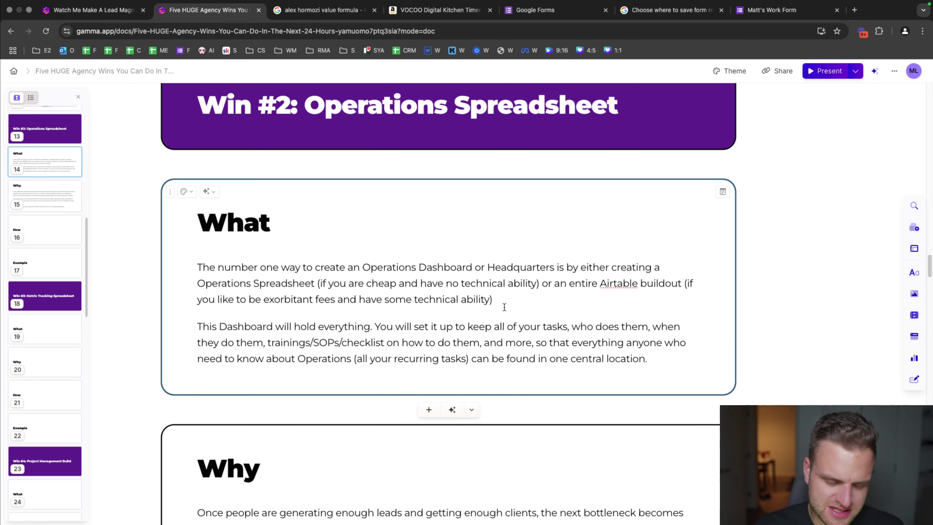
{"action": "scroll", "coordinate": [500, 304], "scroll_direction": "down", "scroll_amount": 10}
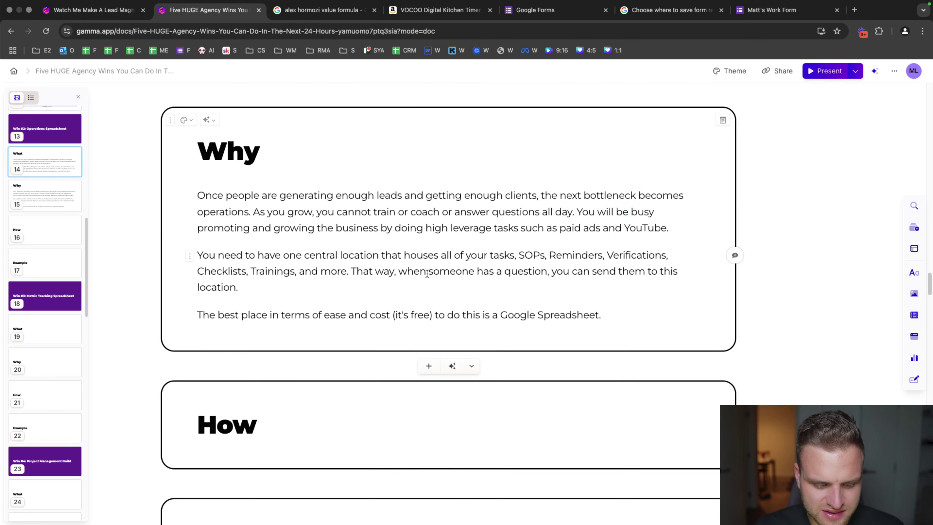
- Start a numbered list in Win #2's How card with "The first thing you will do is sign up to a Google Spreadsheet."
{"action": "left_click", "coordinate": [322, 311]}
{"action": "key", "text": "Return"}
{"action": "type", "text": "1. The first thing"}
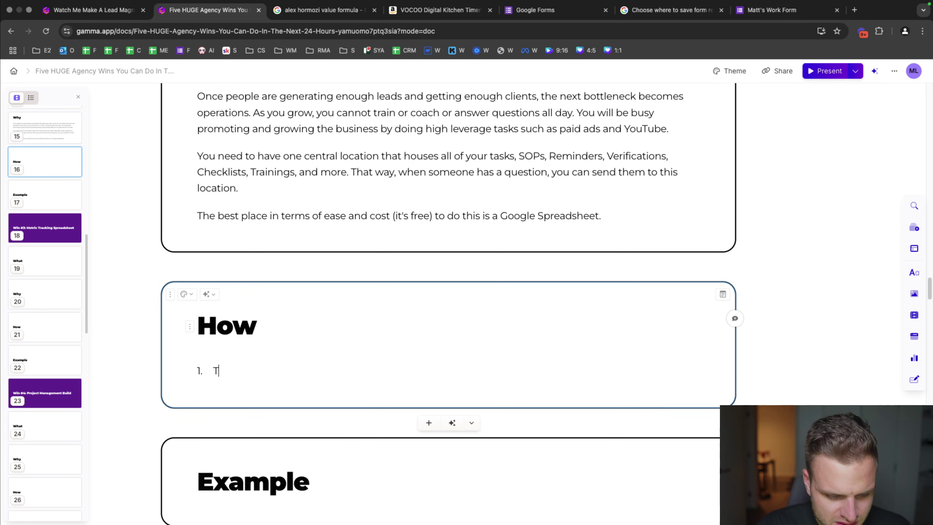
{"action": "type", "text": " you will do "}
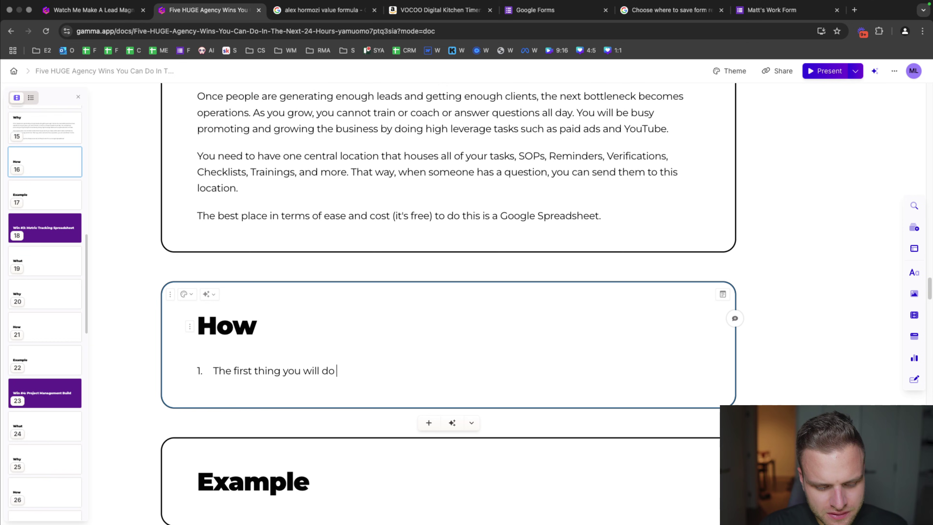
{"action": "type", "text": "is sign up to a Googl"}
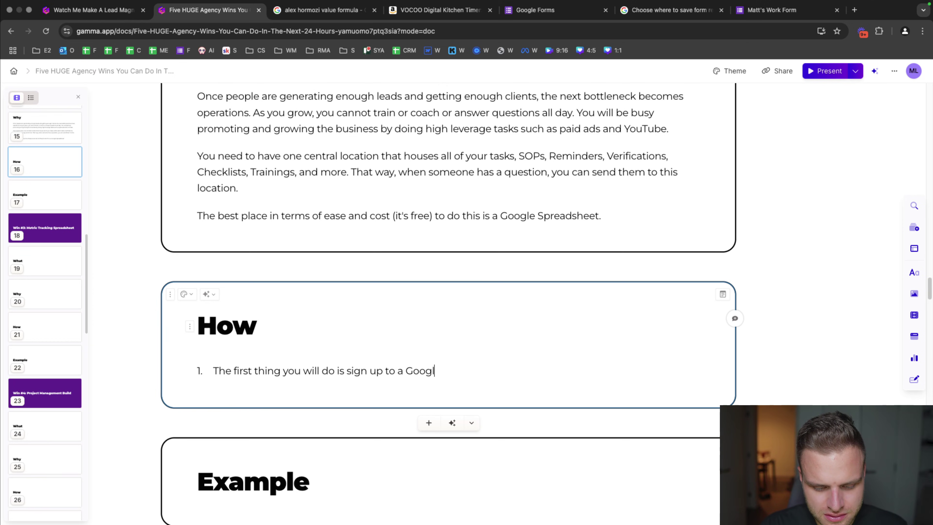
{"action": "type", "text": "e Spreadsheet."}
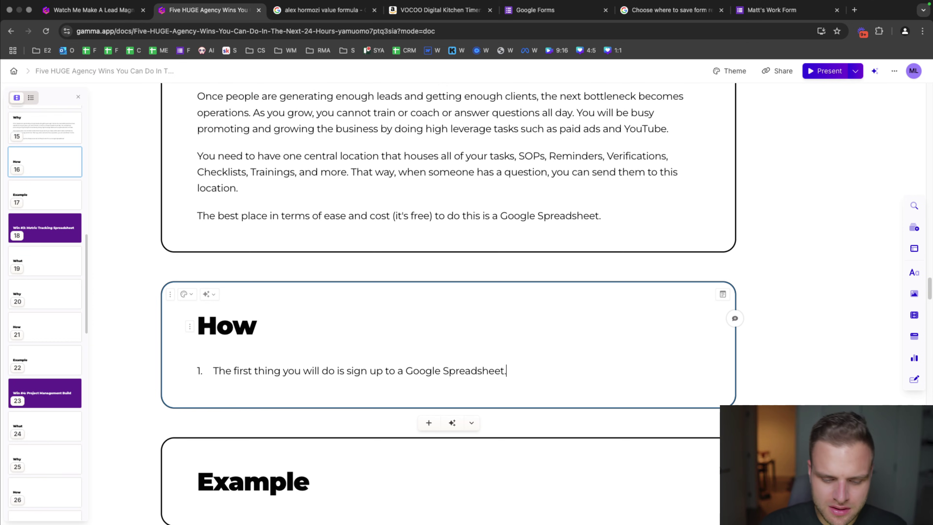
- Search the web for "google spreadsheets" in a new browser tab and go through the Google Sheets product page to its sign-in
{"action": "left_click", "coordinate": [851, 11]}
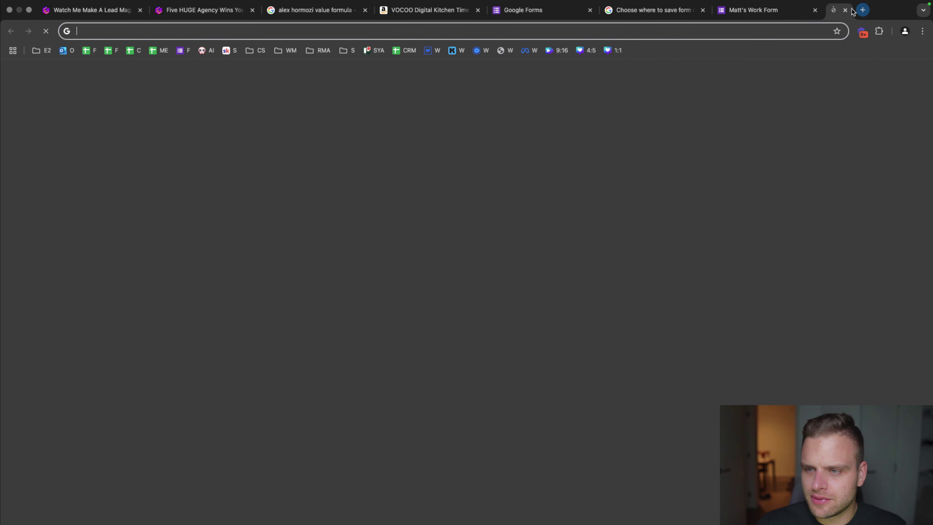
{"action": "type", "text": "operations"}
{"action": "key", "text": "super+a"}
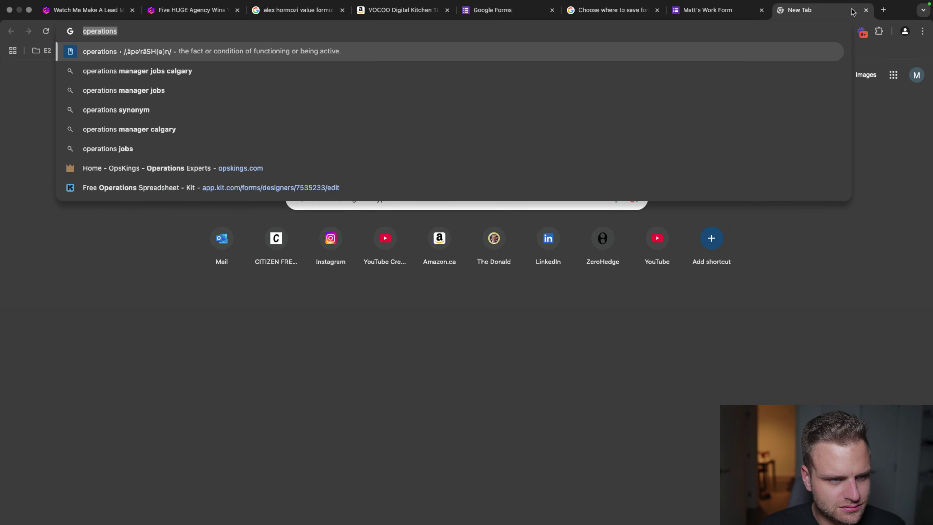
{"action": "type", "text": "google sprea"}
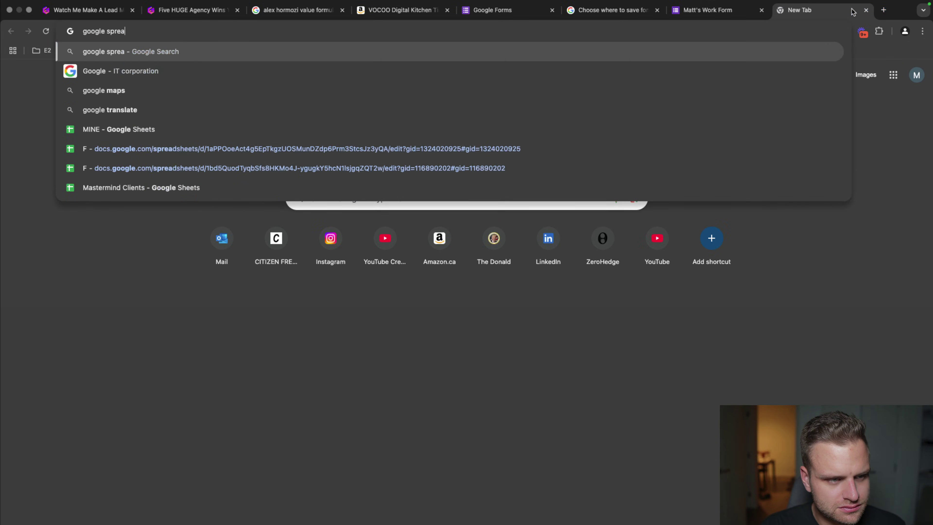
{"action": "type", "text": "dsheets"}
{"action": "key", "text": "Return"}
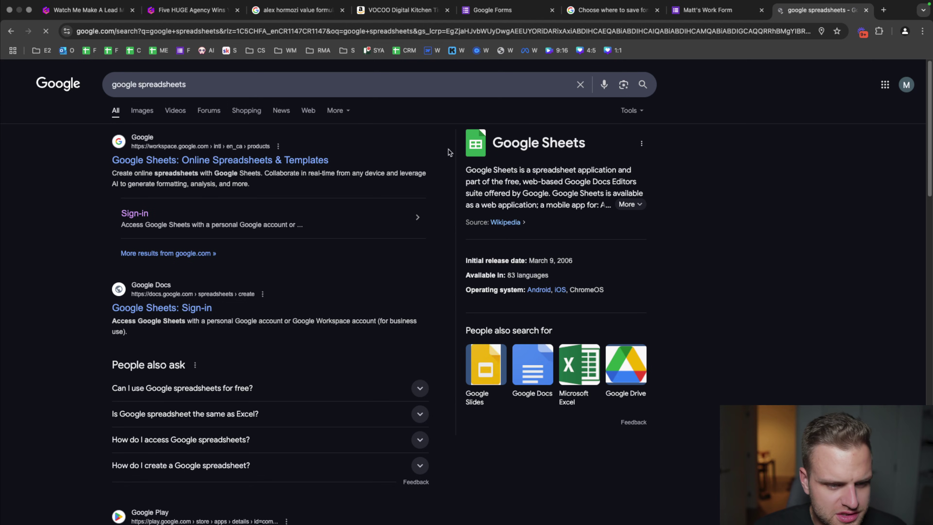
{"action": "left_click", "coordinate": [236, 164]}
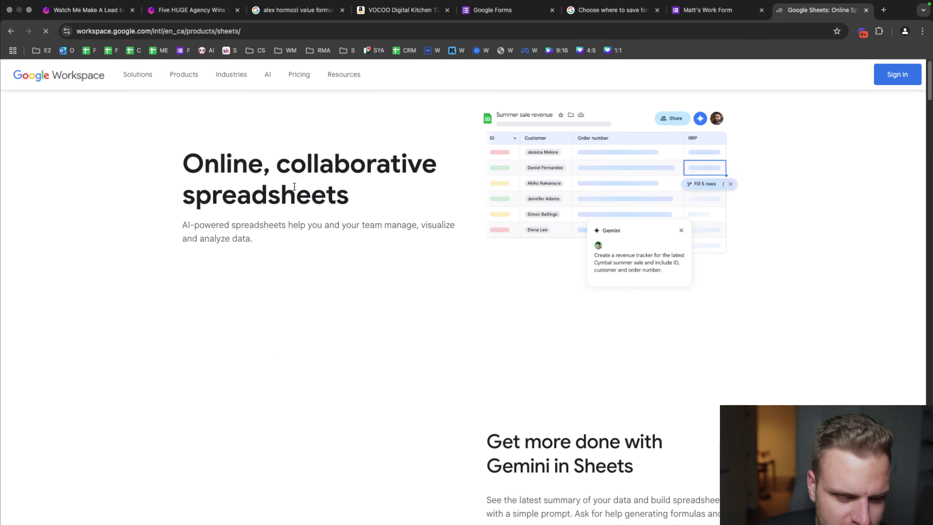
{"action": "left_click", "coordinate": [901, 73]}
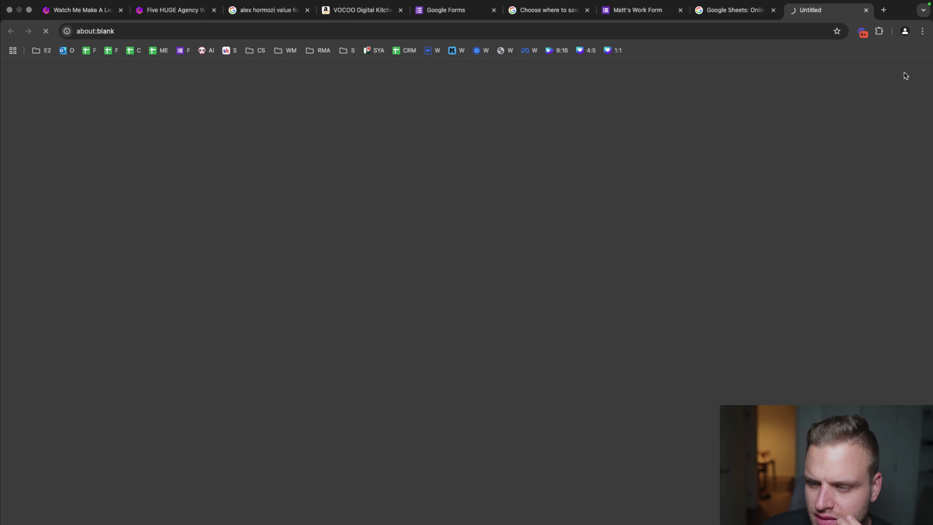
- Switch Google Sheets to the owner's personal Google account and close the tab of the previous account
{"action": "left_click", "coordinate": [863, 82]}
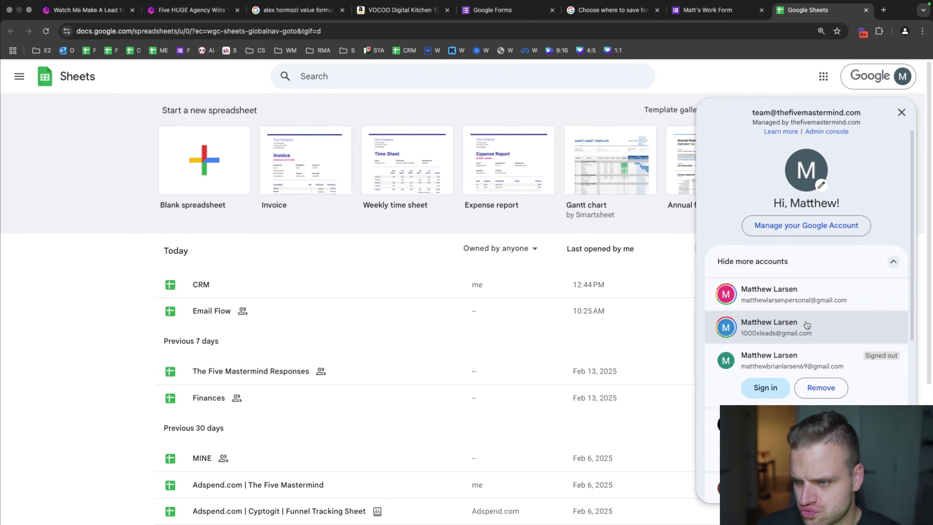
{"action": "left_click", "coordinate": [805, 301]}
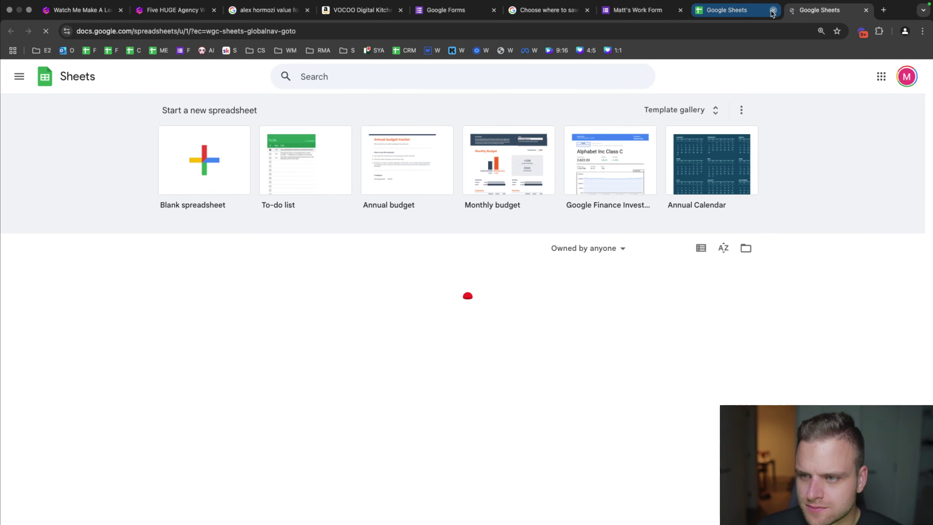
{"action": "left_click", "coordinate": [773, 10]}
{"action": "scroll", "coordinate": [344, 243], "scroll_direction": "down", "scroll_amount": 5}
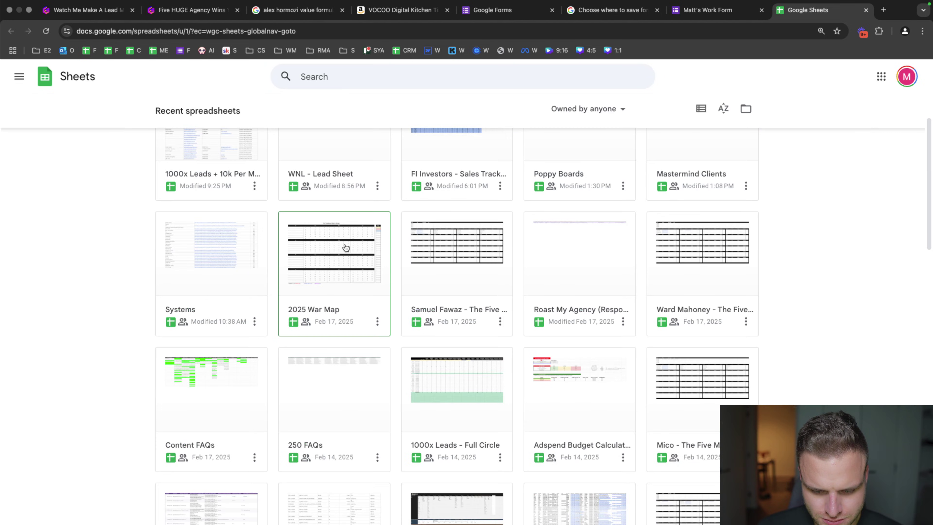
- Search the account's spreadsheets for "operations" and open the Operations spreadsheet containing the 1000x Leads Example sheet
{"action": "left_click", "coordinate": [352, 80]}
{"action": "type", "text": "operations"}
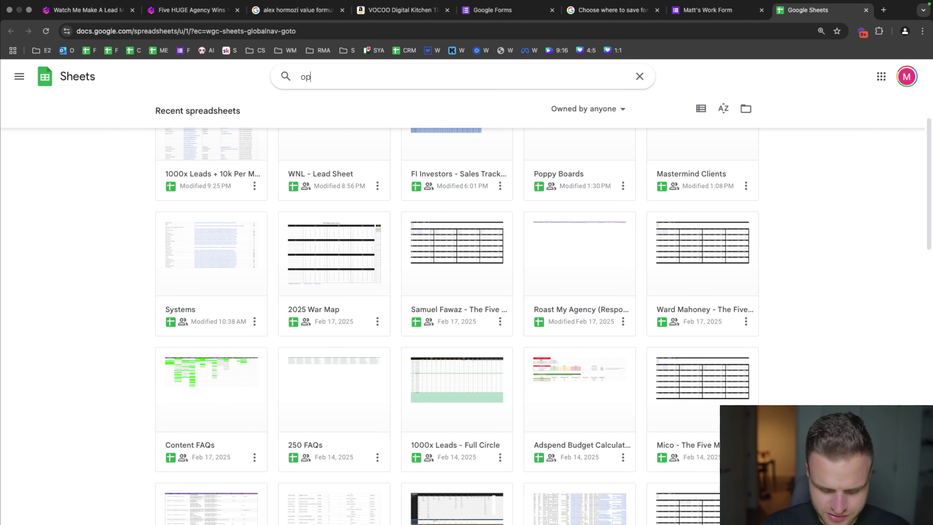
{"action": "key", "text": "Return"}
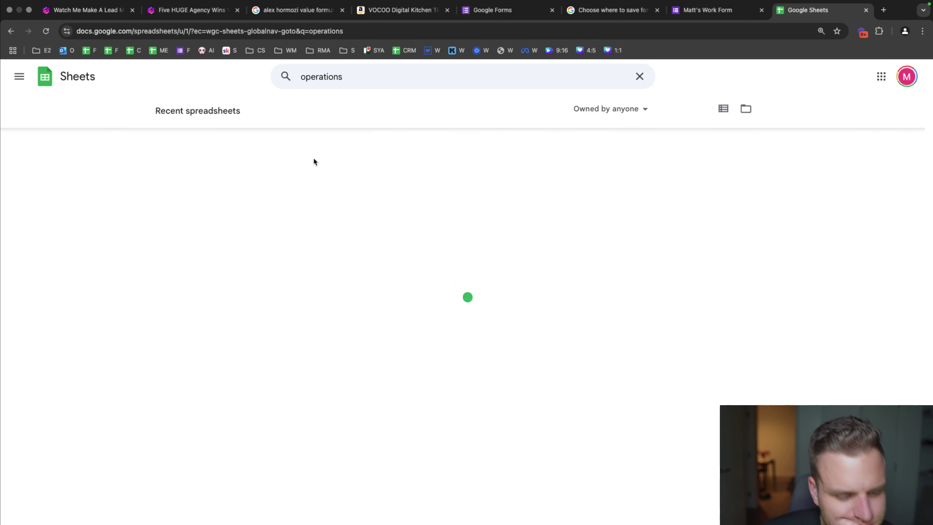
{"action": "left_click", "coordinate": [215, 313]}
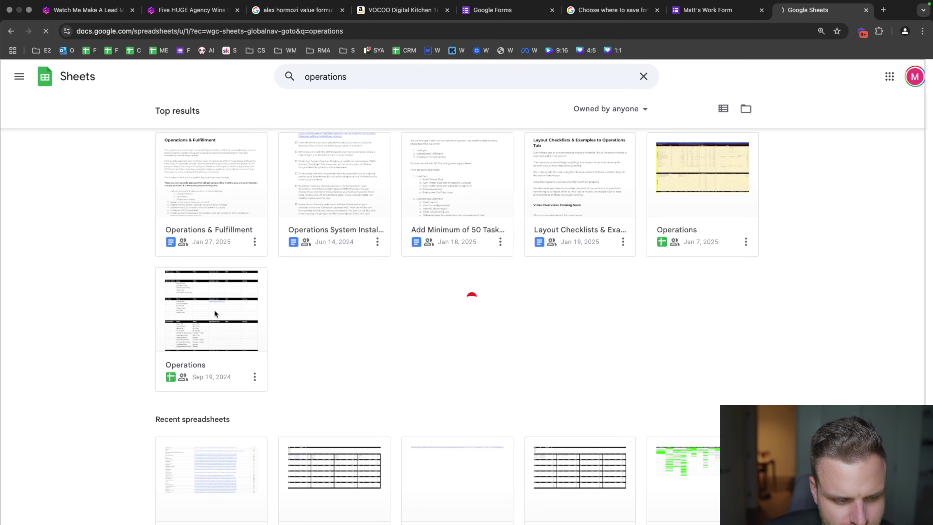
{"action": "left_click", "coordinate": [11, 31]}
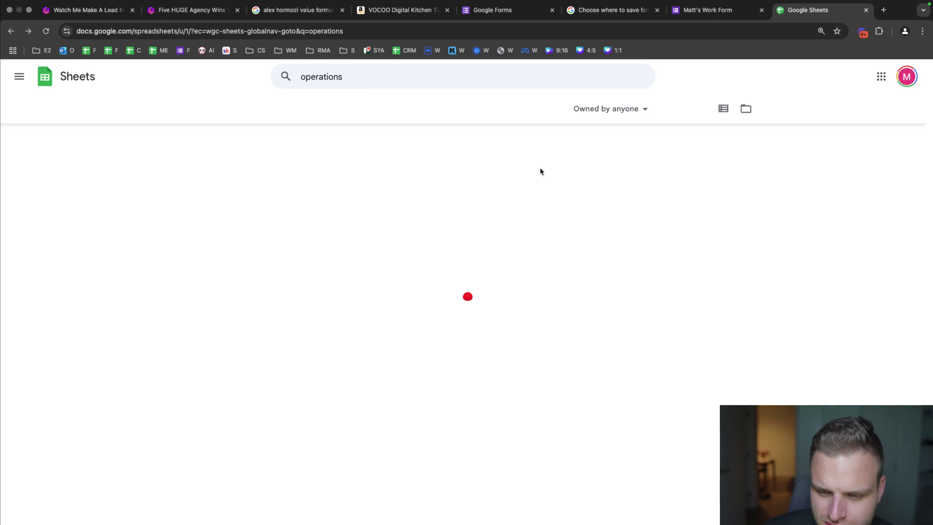
{"action": "left_click", "coordinate": [218, 301]}
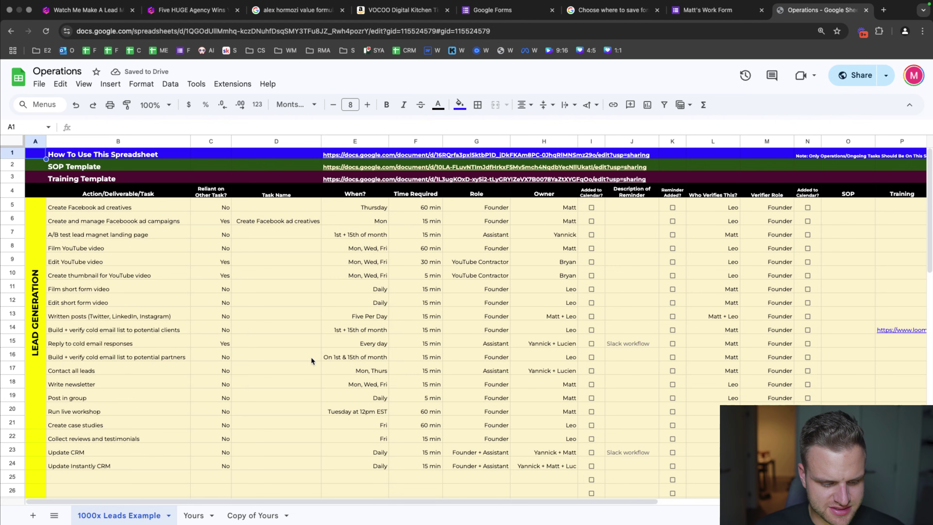
- Delete the "Copy of Yours" sheet from the Operations spreadsheet
{"action": "left_click", "coordinate": [248, 516]}
{"action": "left_click", "coordinate": [286, 515]}
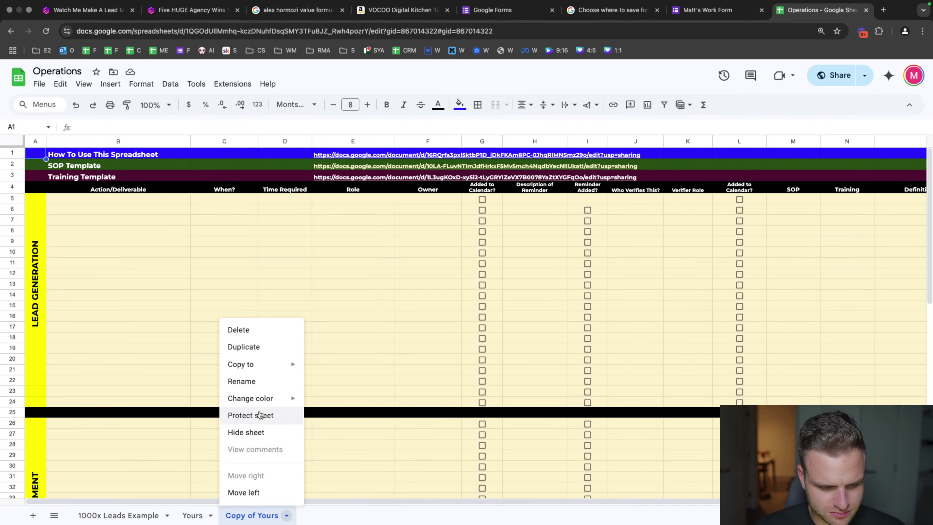
{"action": "left_click", "coordinate": [240, 330]}
{"action": "left_click", "coordinate": [585, 317]}
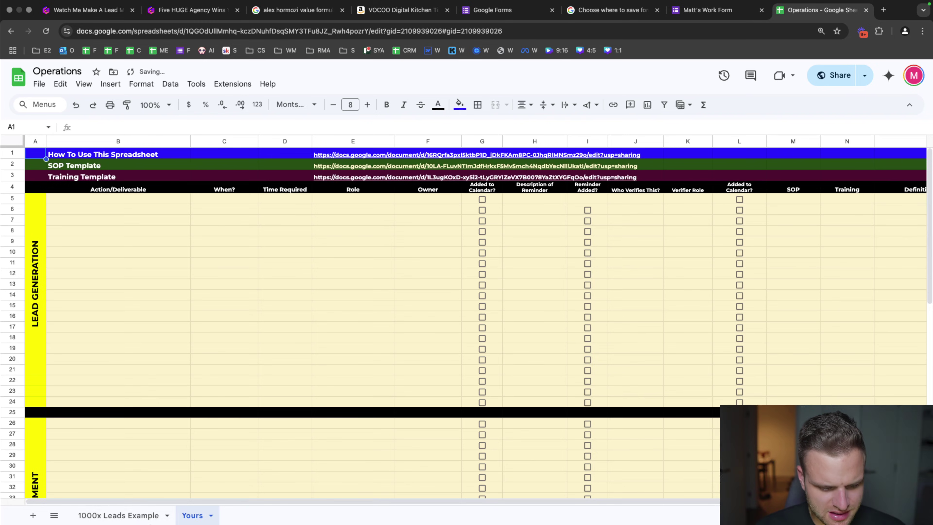
- Show the 1000x Leads Example sheet and copy the spreadsheet's sharing link
{"action": "left_click", "coordinate": [147, 513]}
{"action": "left_click", "coordinate": [834, 75]}
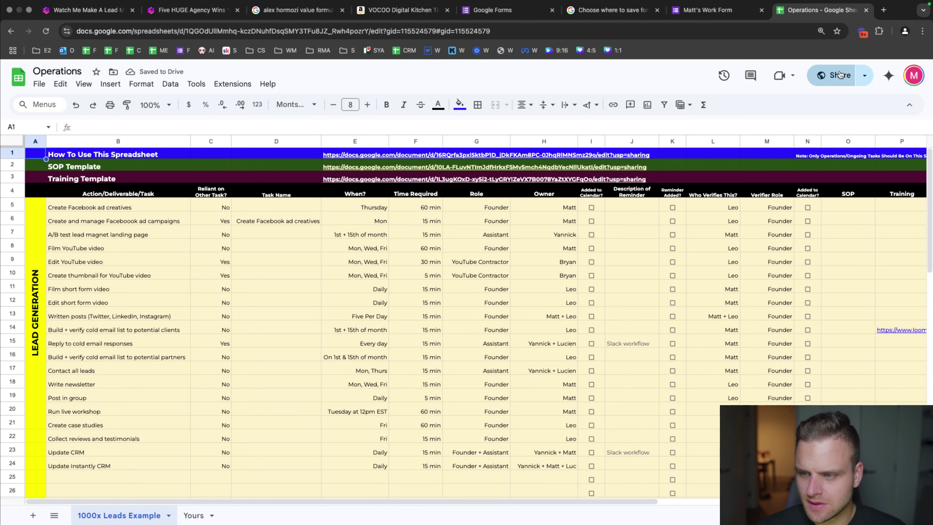
{"action": "left_click", "coordinate": [392, 381]}
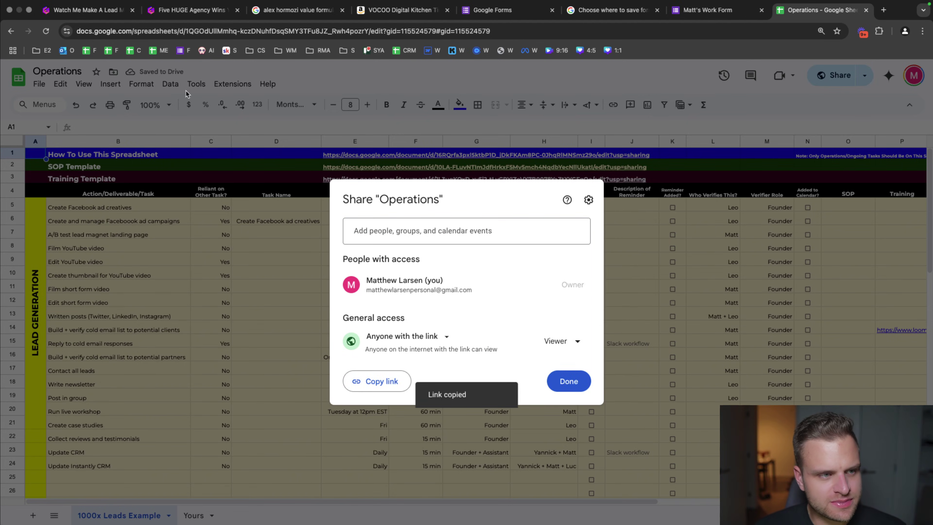
{"action": "key", "text": "Escape"}
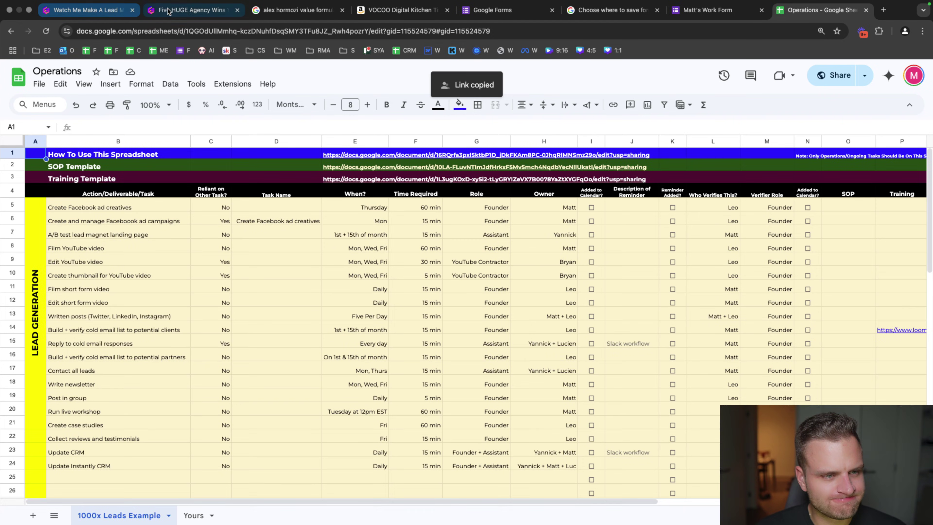
- Back in the Gamma document, begin Win #2's Example card with "Here is an example of a partially filled out sheet that we use at our company"
{"action": "left_click", "coordinate": [191, 10]}
{"action": "scroll", "coordinate": [371, 333], "scroll_direction": "down", "scroll_amount": 3}
{"action": "left_click", "coordinate": [346, 385]}
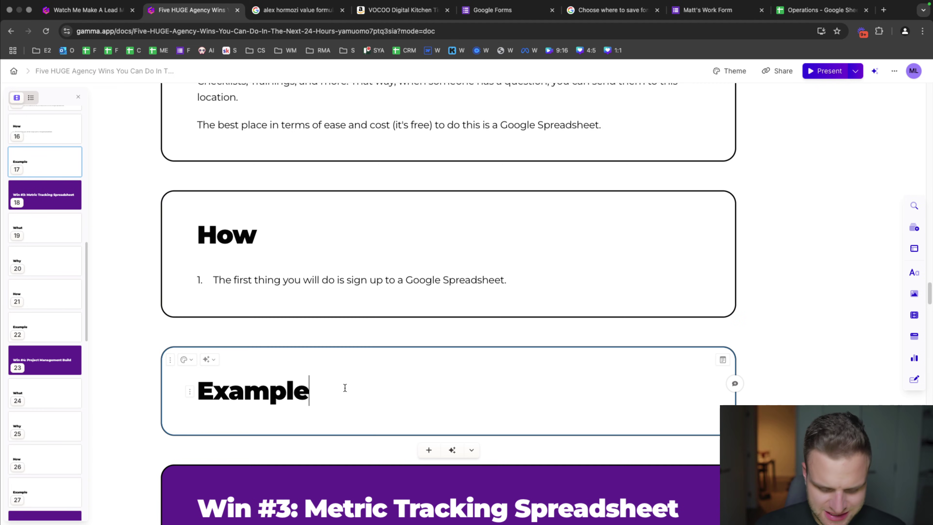
{"action": "key", "text": "Return"}
{"action": "type", "text": "Here is an example "}
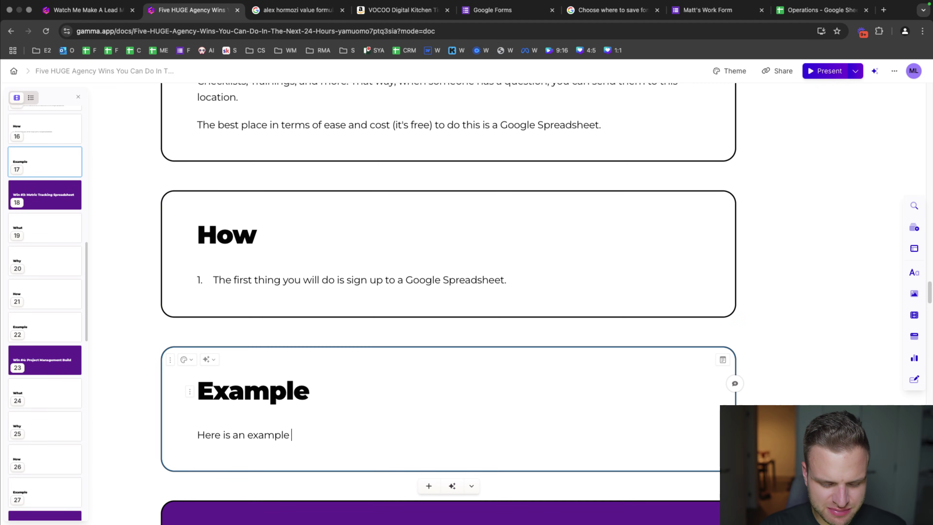
{"action": "type", "text": "of a partially filled out"}
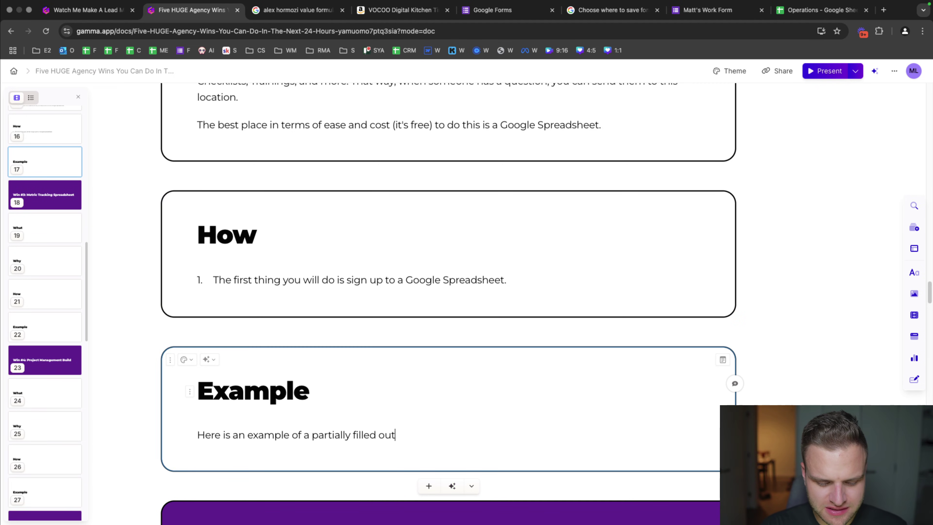
{"action": "type", "text": " sheet tha"}
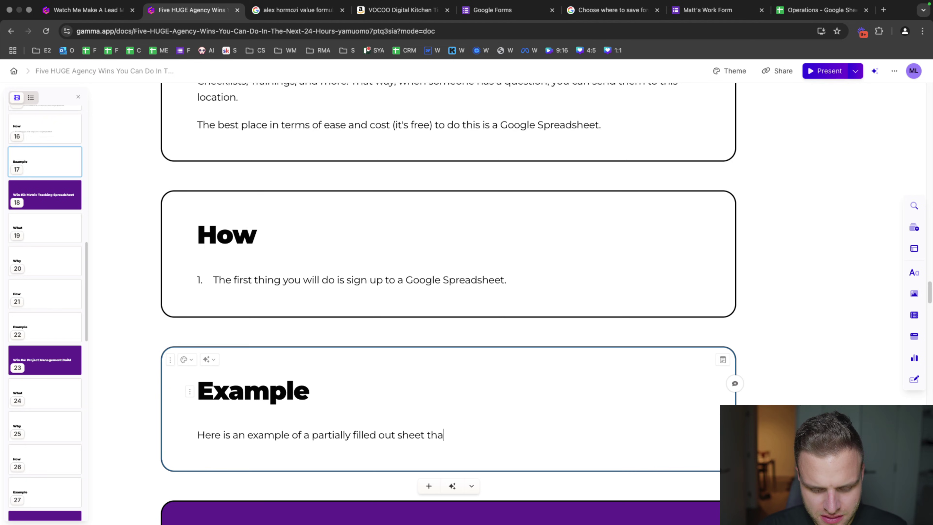
{"action": "type", "text": "t we use at our company"}
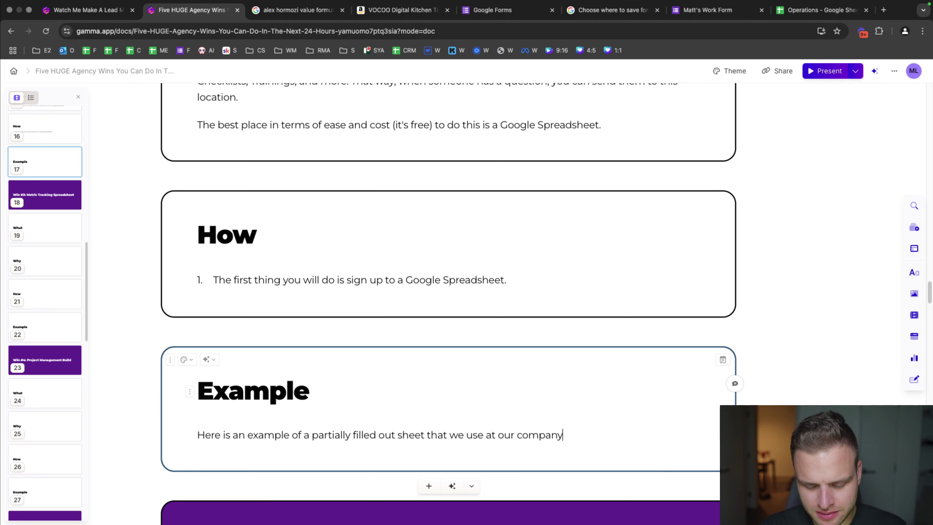
- End that sentence with a period and add "We are currently building this out so it could be a good example:"
{"action": "type", "text": ". We are currently b"}
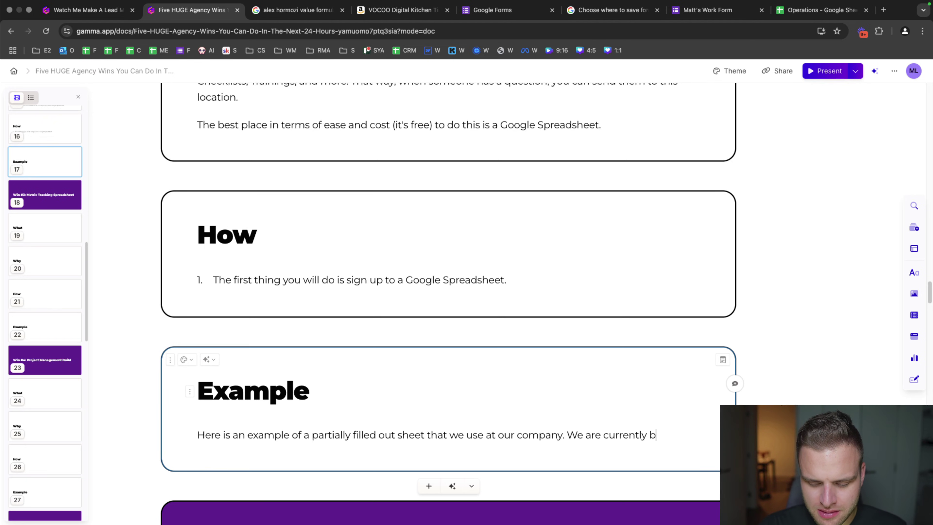
{"action": "type", "text": "uilding this out so it "}
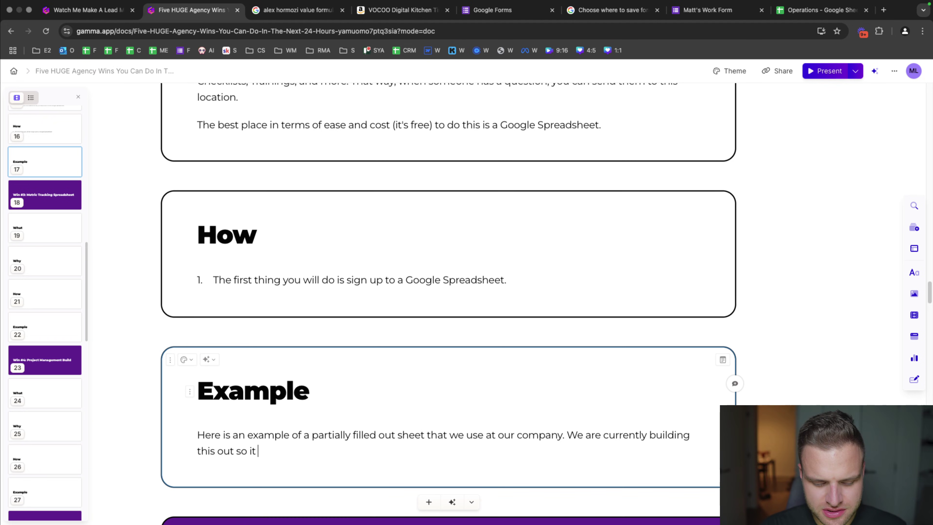
{"action": "type", "text": "could be a good exam"}
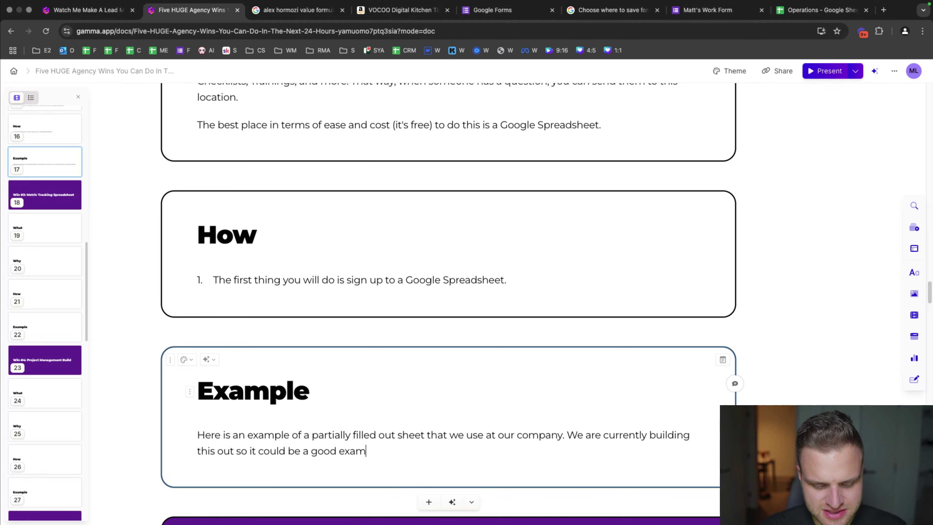
{"action": "type", "text": "ple:"}
- Paste the Operations spreadsheet link below the Example text and set its link display to Embed
{"action": "key", "text": "Return"}
{"action": "key", "text": "cmd+v"}
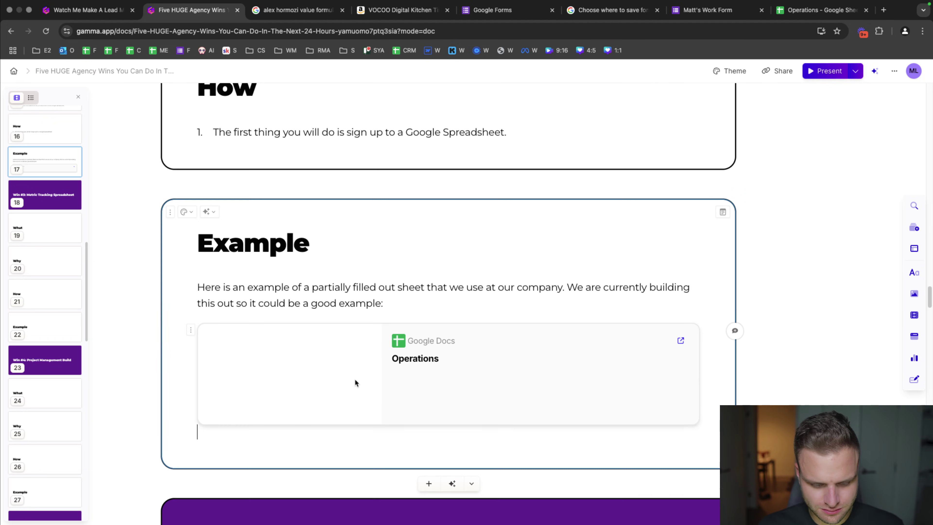
{"action": "left_click", "coordinate": [191, 329]}
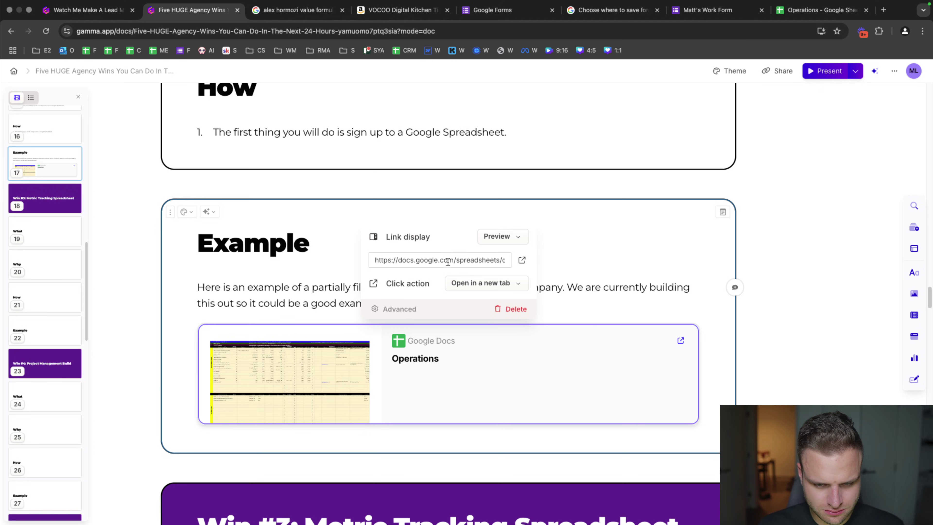
{"action": "left_click", "coordinate": [495, 240]}
{"action": "left_click", "coordinate": [512, 318]}
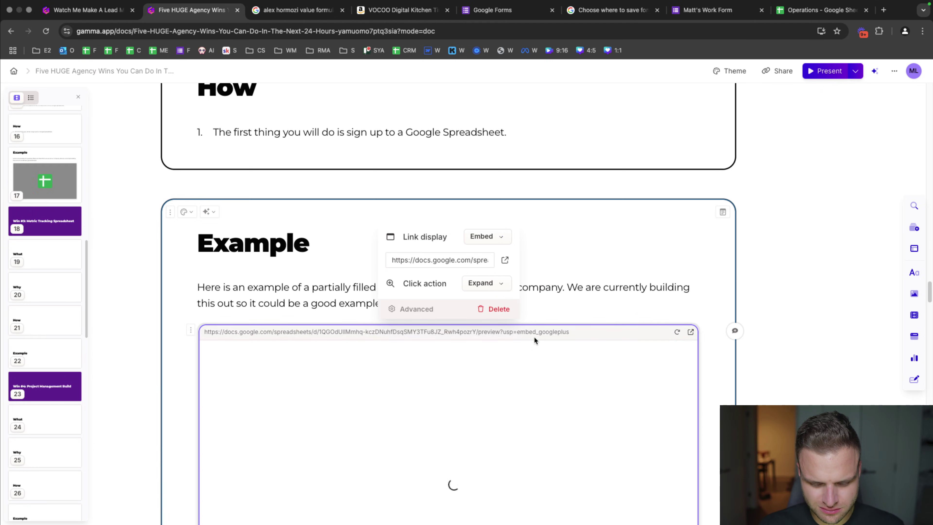
{"action": "scroll", "coordinate": [485, 308], "scroll_direction": "down", "scroll_amount": 20}
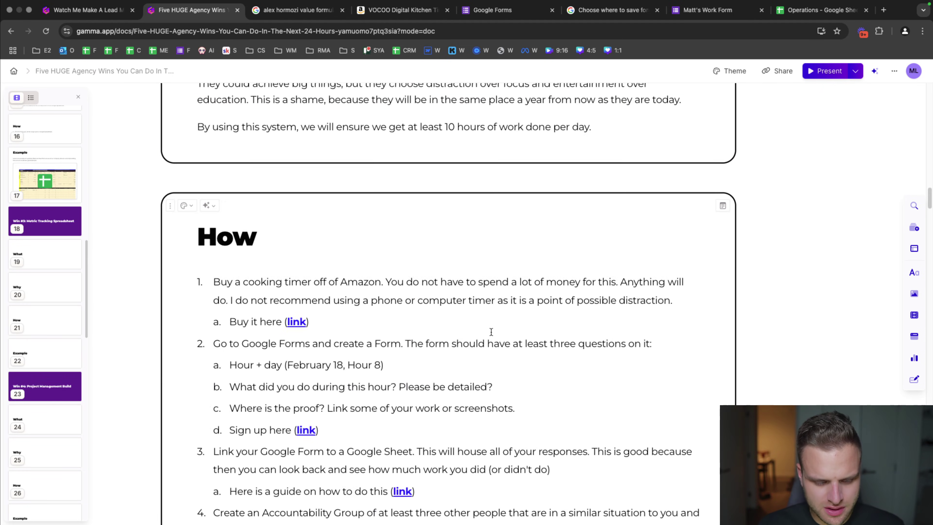
- Add the line "(The easiest way to do this is just to Make a Copy of this sheet (link)" above Win #2's How list
{"action": "scroll", "coordinate": [492, 333], "scroll_direction": "down", "scroll_amount": 15}
{"action": "scroll", "coordinate": [496, 324], "scroll_direction": "up", "scroll_amount": 5}
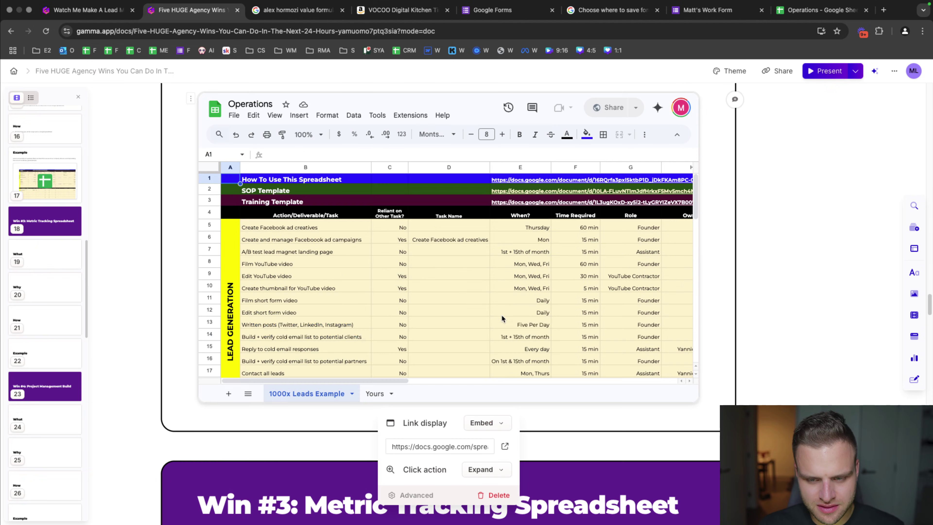
{"action": "scroll", "coordinate": [569, 230], "scroll_direction": "up", "scroll_amount": 3}
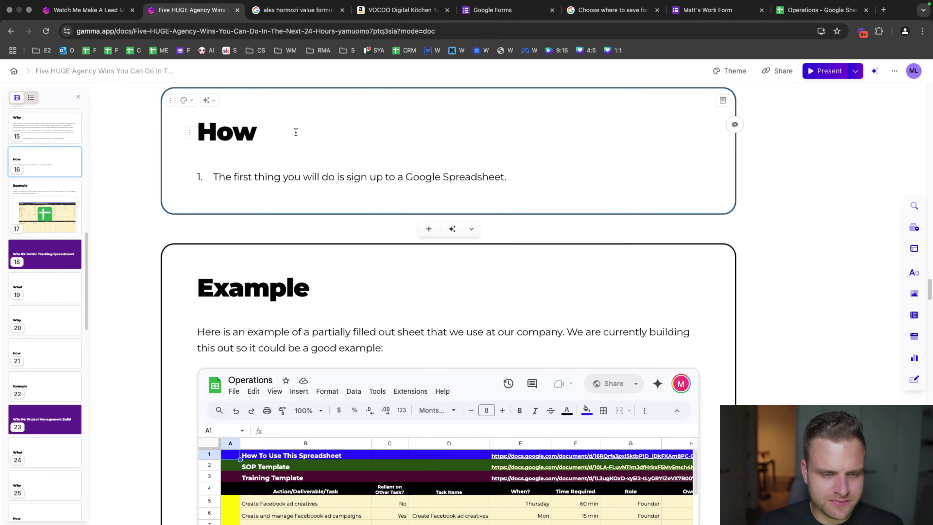
{"action": "key", "text": "Return"}
{"action": "type", "text": "(The easie"}
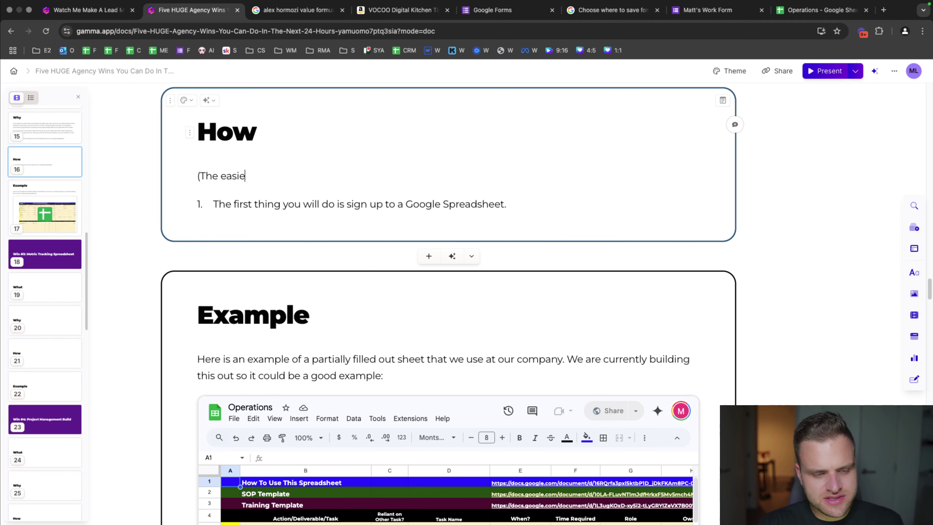
{"action": "type", "text": "st way to do this is j"}
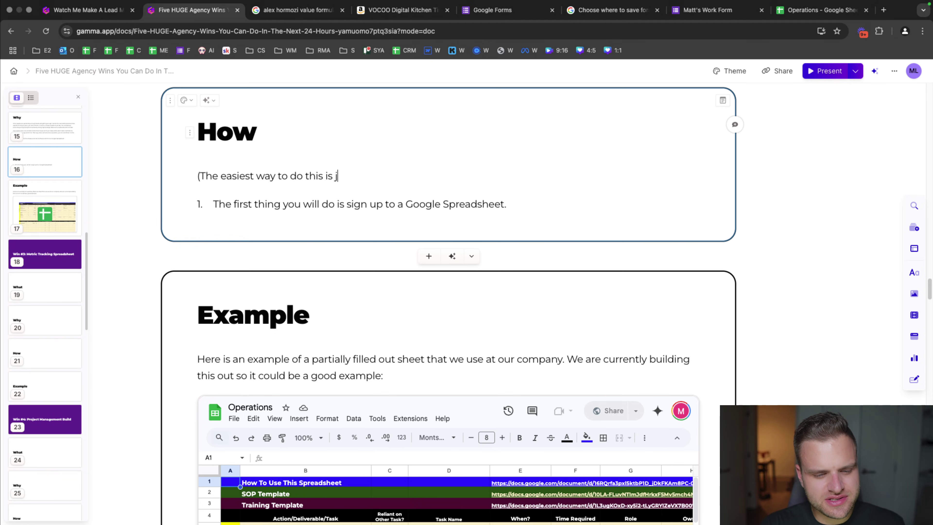
{"action": "type", "text": "ust to Make a "}
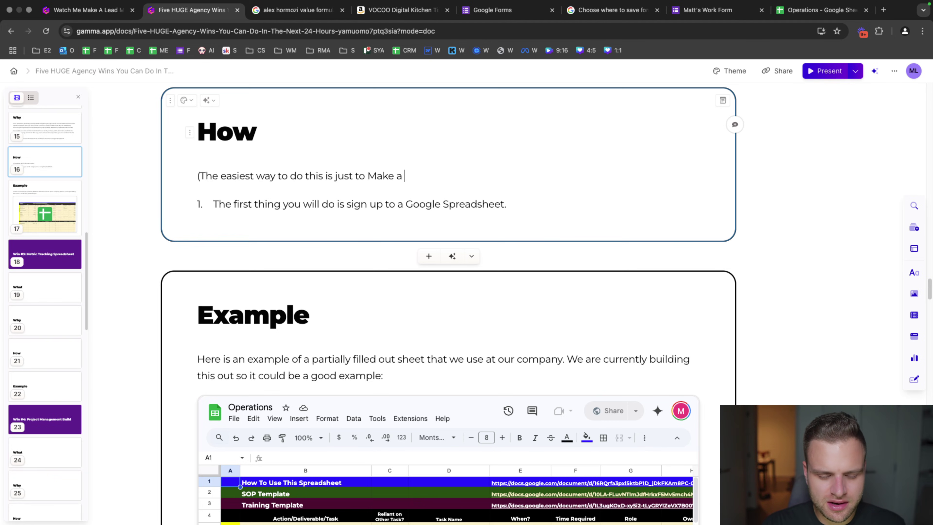
{"action": "type", "text": "Copy of this "}
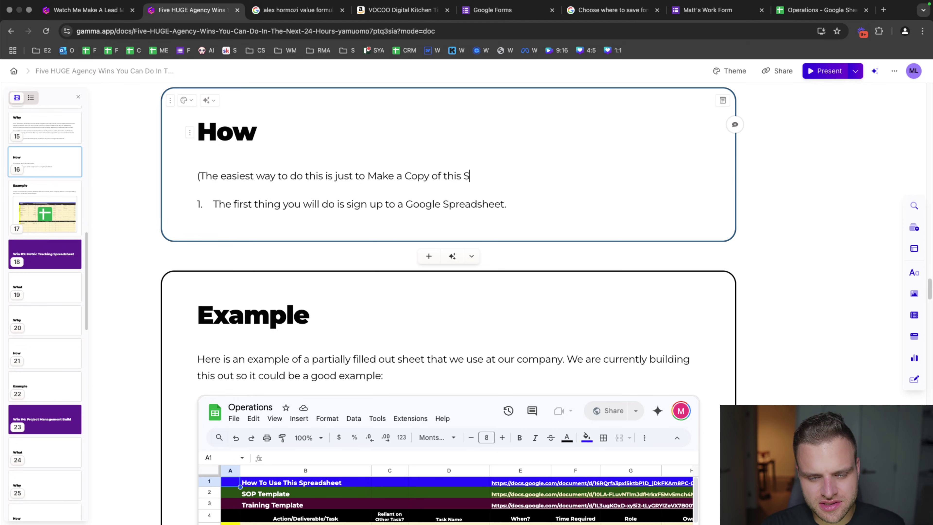
{"action": "type", "text": "She"}
{"action": "key", "text": "BackSpace"}
{"action": "key", "text": "BackSpace"}
{"action": "key", "text": "BackSpace"}
{"action": "type", "text": "sheet (li"}
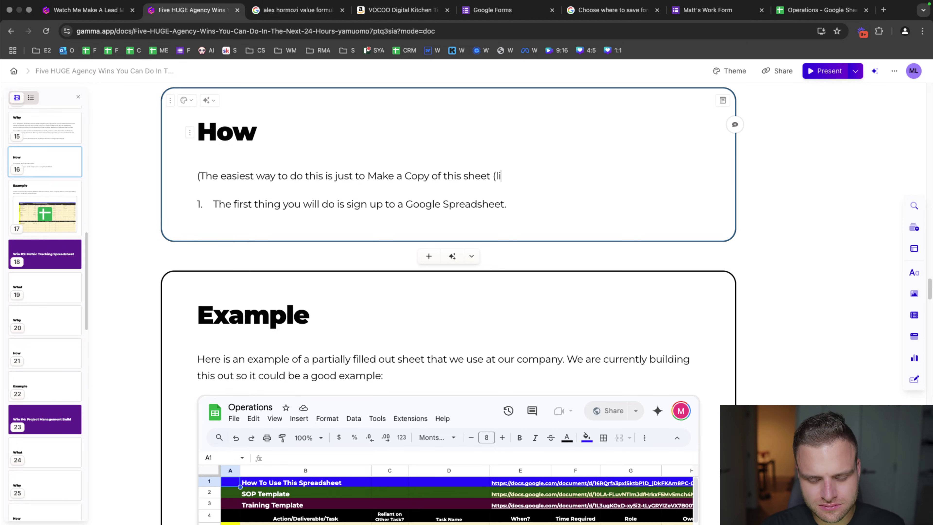
{"action": "type", "text": "nk)"}
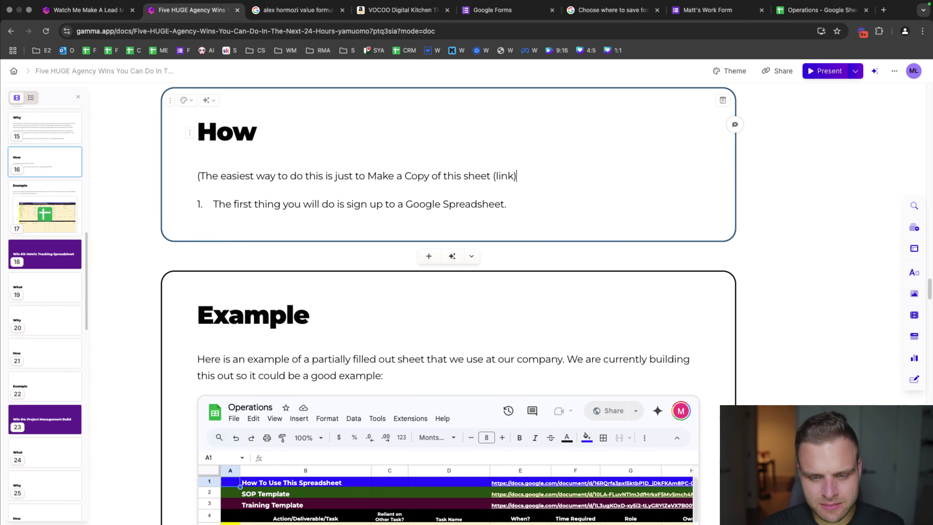
- Link the word "link" in that line to the Operations spreadsheet and add the missing closing parenthesis
{"action": "double_click", "coordinate": [504, 175]}
{"action": "left_click", "coordinate": [515, 154]}
{"action": "key", "text": "ctrl+v"}
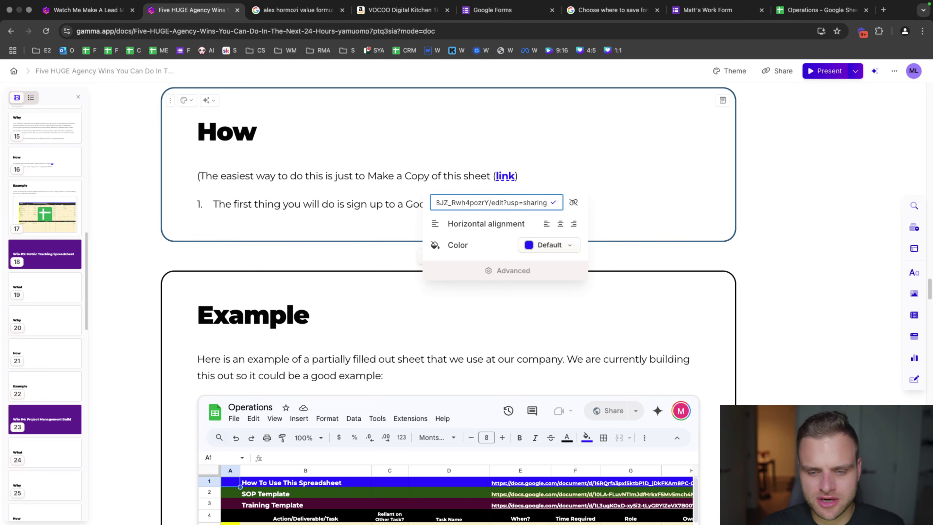
{"action": "key", "text": "Return"}
{"action": "left_click", "coordinate": [560, 149]}
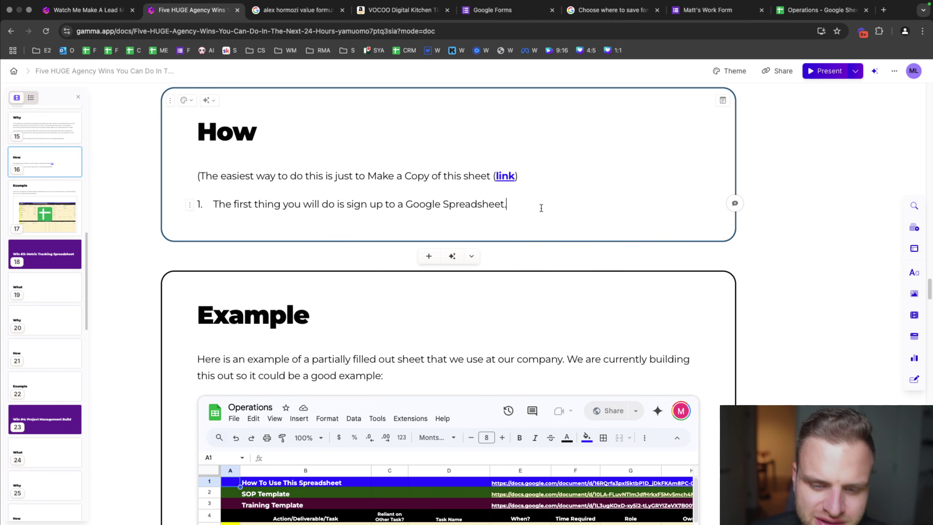
{"action": "key", "text": "BackSpace"}
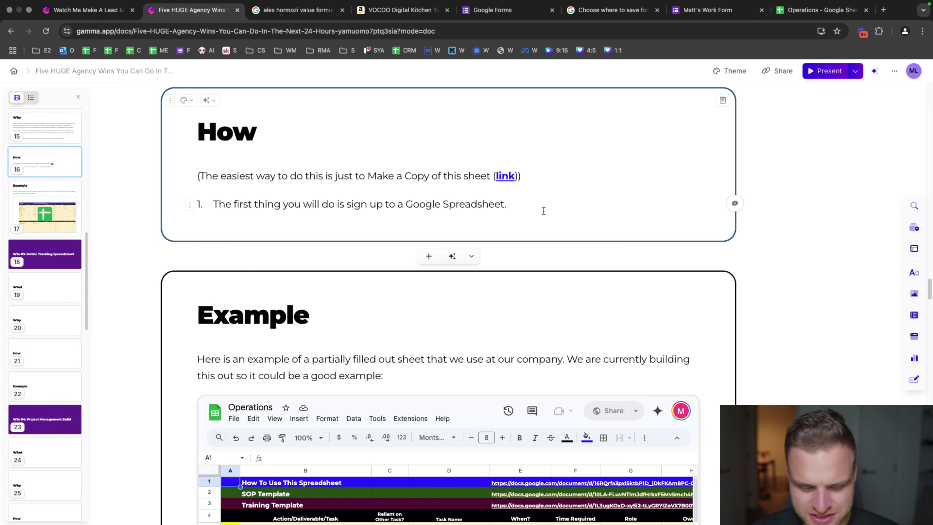
- Add a second numbered How item reading "From left to right, you need to lay out the following columns:"
{"action": "key", "text": "Return"}
{"action": "scroll", "coordinate": [560, 206], "scroll_direction": "down", "scroll_amount": 2}
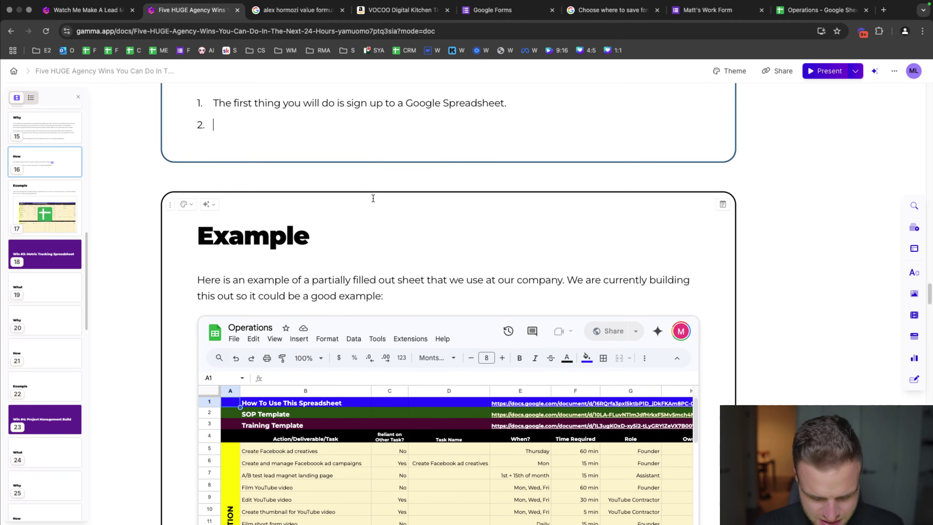
{"action": "type", "text": "IN From "}
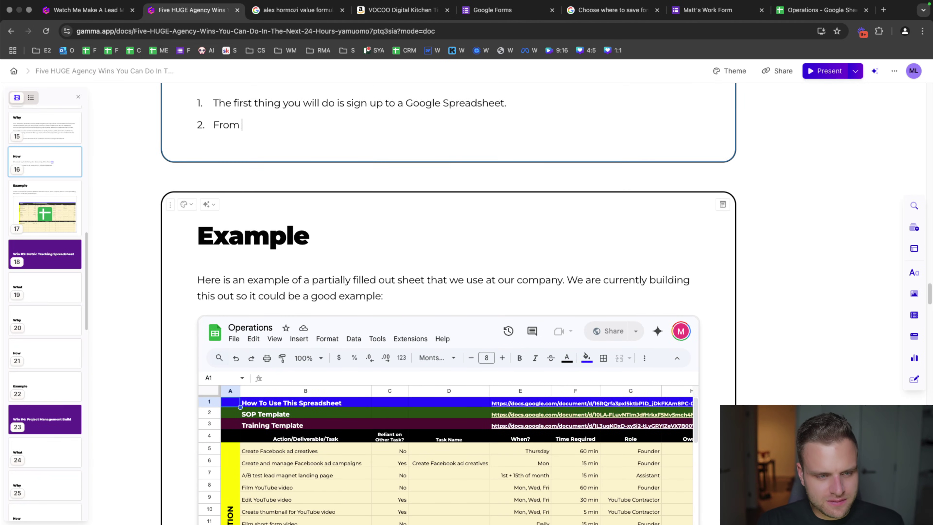
{"action": "type", "text": "left to right, you nee"}
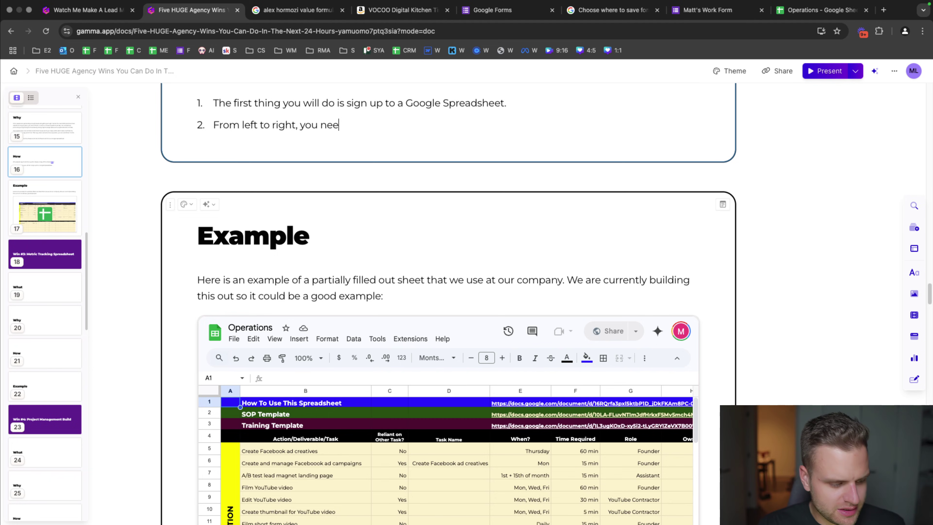
{"action": "type", "text": "d to lay out"}
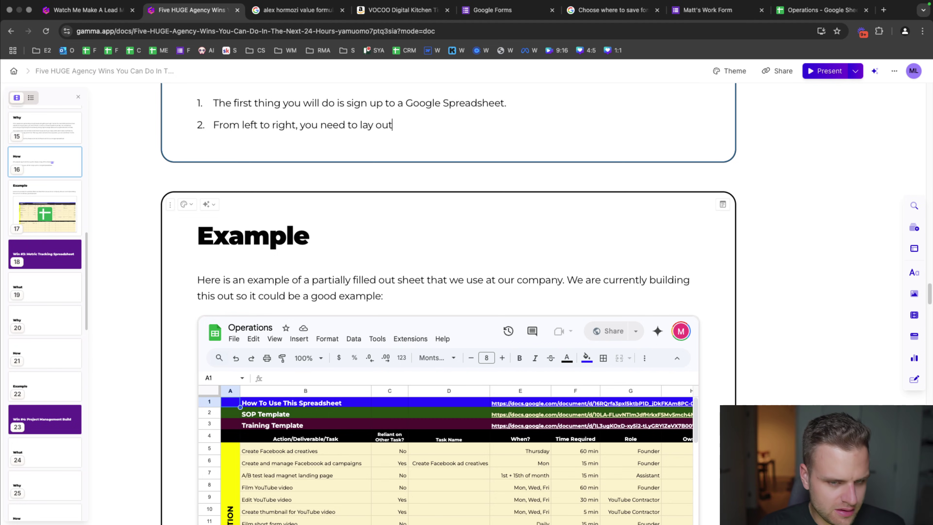
{"action": "type", "text": " the following columns:"}
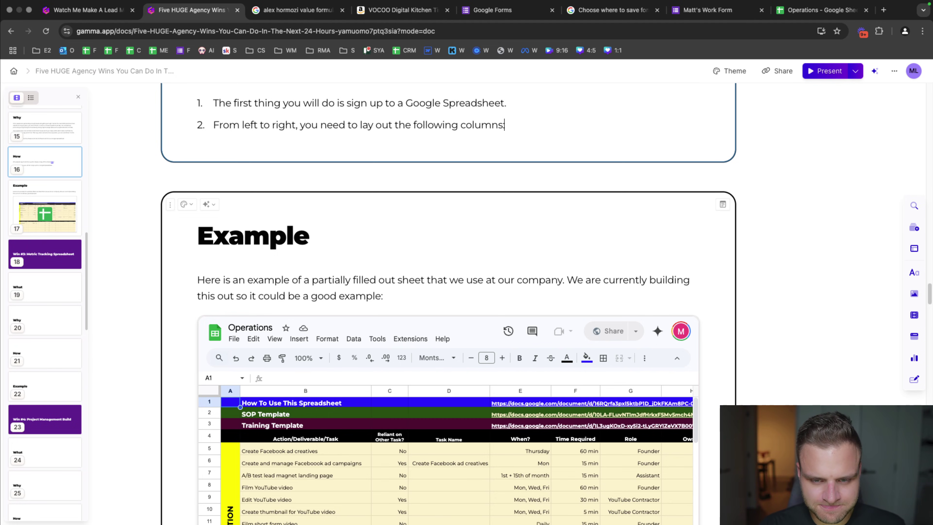
- Add the indented sub-item "Task" under the columns item and start an empty sub-item below it
{"action": "key", "text": "Return"}
{"action": "key", "text": "Tab"}
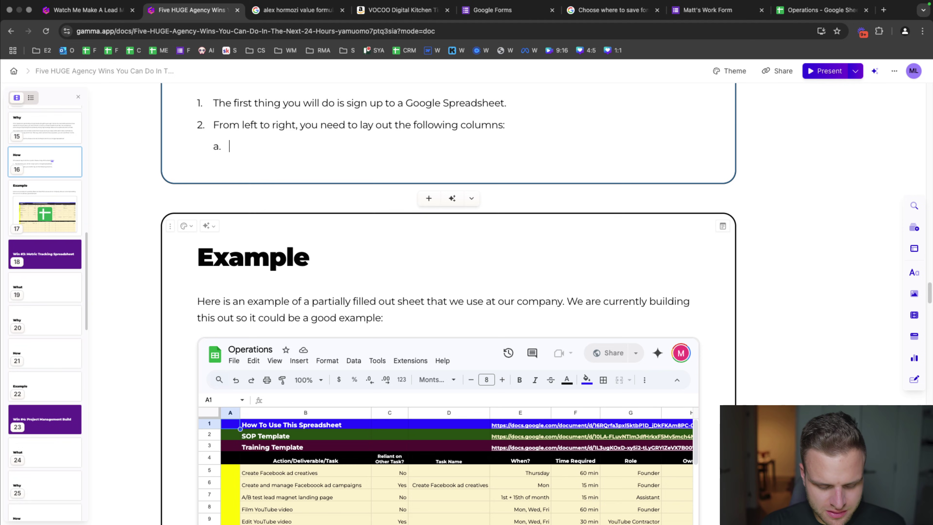
{"action": "type", "text": "Task"}
{"action": "key", "text": "Return"}
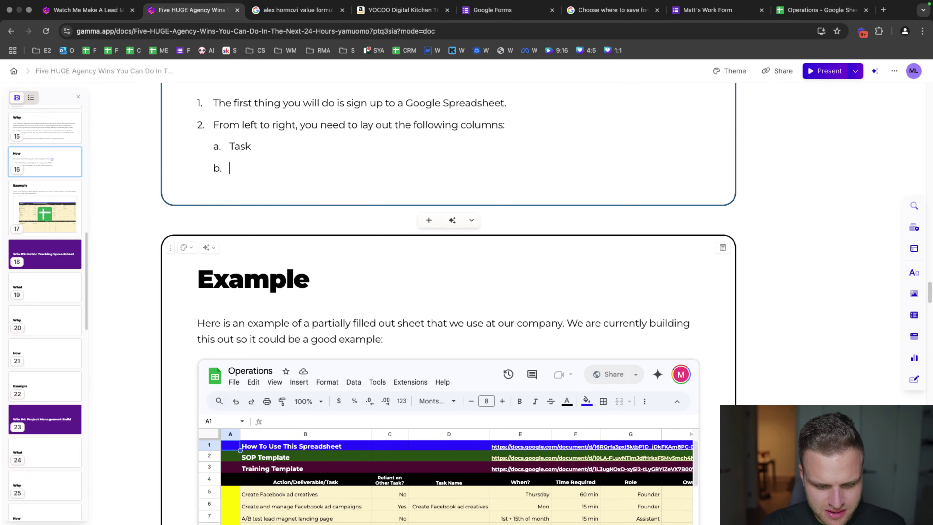
{"action": "type", "text": "Tas"}
{"action": "key", "text": "BackSpace"}
{"action": "key", "text": "BackSpace"}
{"action": "key", "text": "BackSpace"}
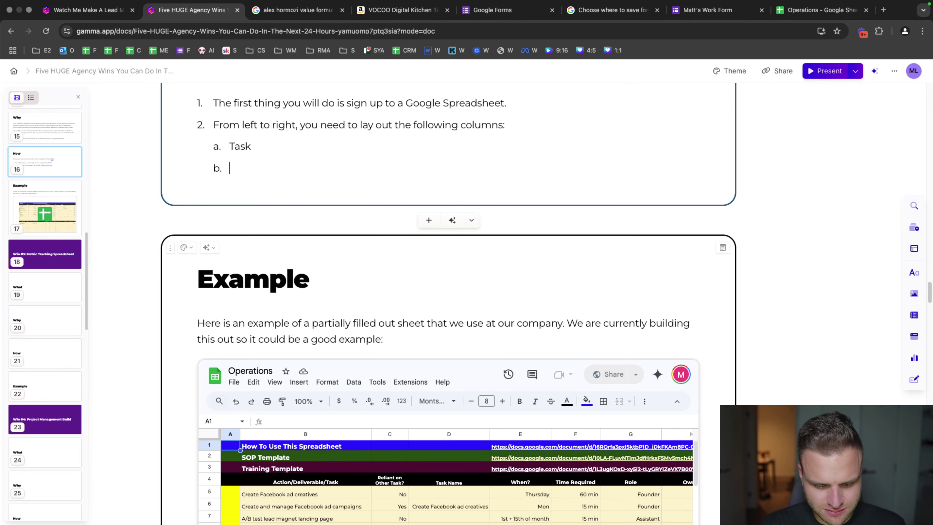
- Switch to the Operations spreadsheet and hide columns C and D, "Reliant on Other Task?" and "Task Name"
{"action": "scroll", "coordinate": [409, 225], "scroll_direction": "down", "scroll_amount": 3}
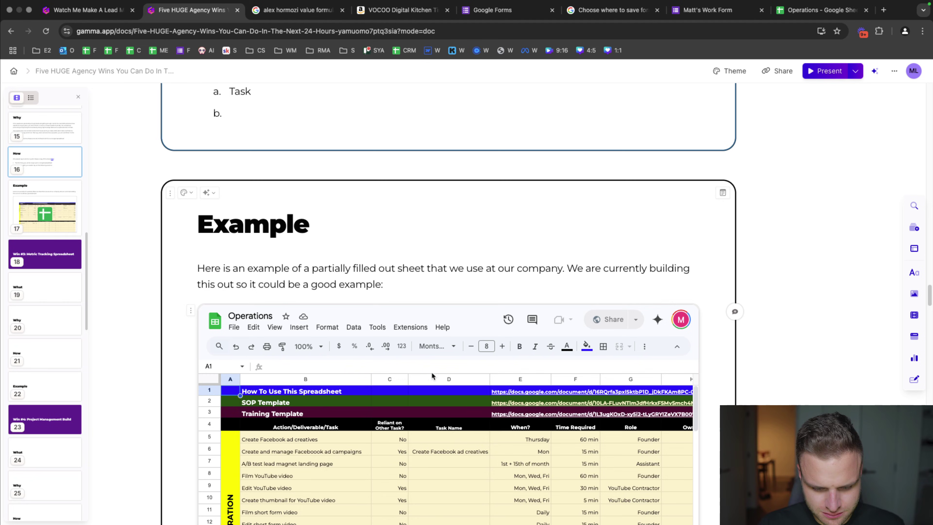
{"action": "left_click", "coordinate": [454, 377]}
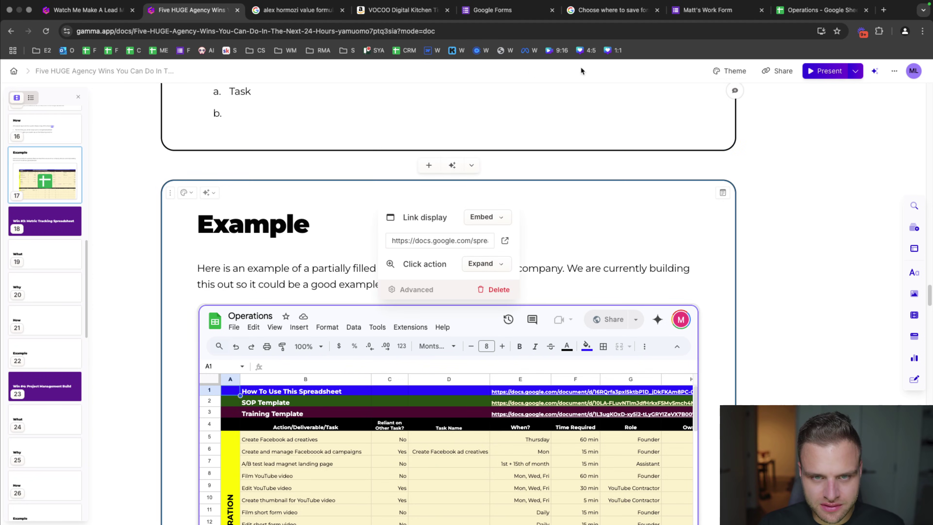
{"action": "left_click", "coordinate": [823, 10]}
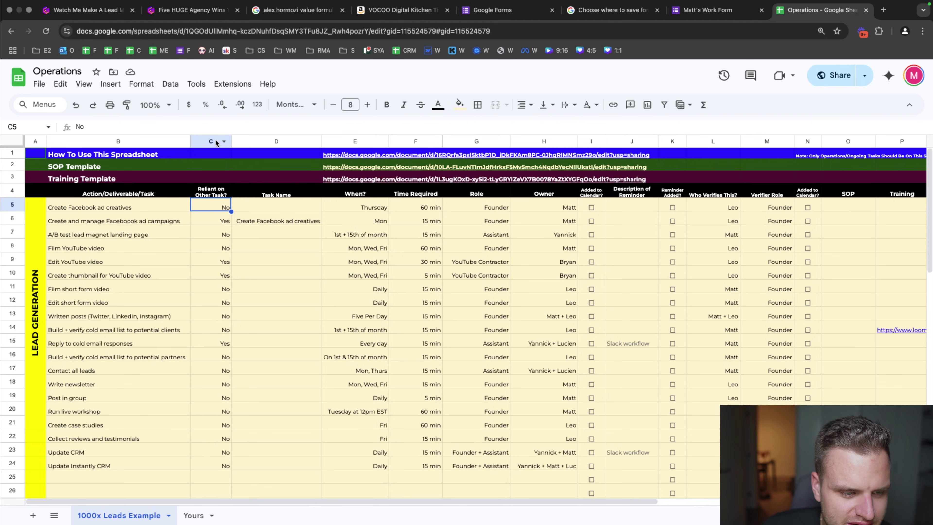
{"action": "left_click_drag", "start_coordinate": [211, 141], "coordinate": [260, 141]}
{"action": "right_click", "coordinate": [260, 141]}
{"action": "left_click", "coordinate": [300, 297]}
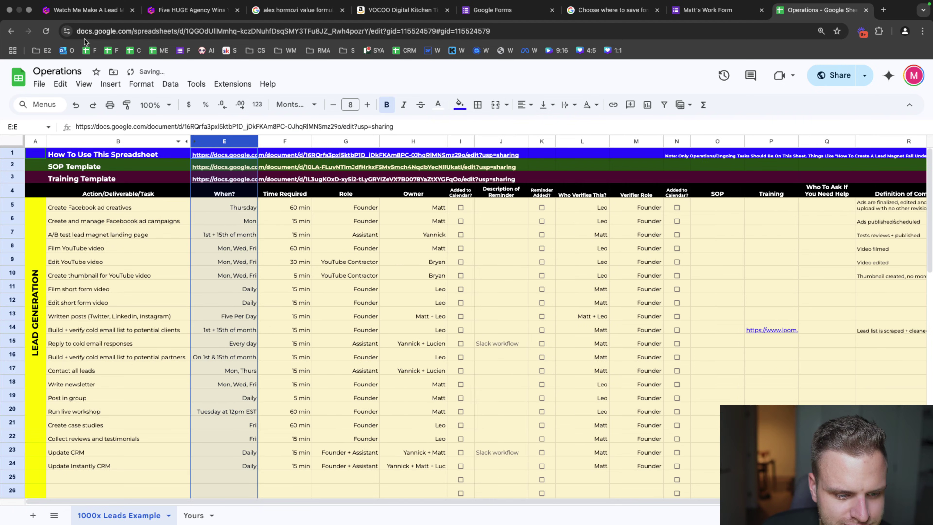
- Back in the Gamma document, continue the column sub-items with "When", "Time Required", "Role" and "Founder"
{"action": "left_click", "coordinate": [94, 11]}
{"action": "left_click", "coordinate": [180, 11]}
{"action": "scroll", "coordinate": [330, 198], "scroll_direction": "down", "scroll_amount": 5}
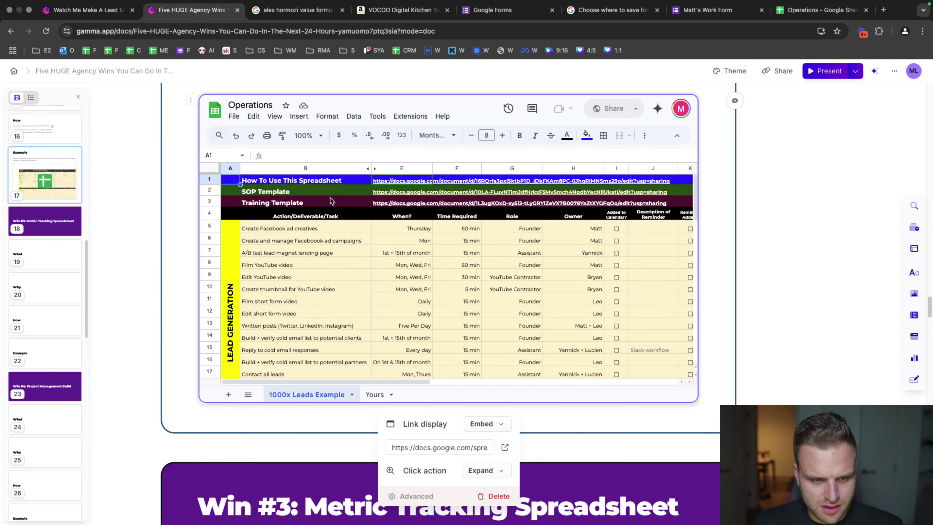
{"action": "scroll", "coordinate": [330, 198], "scroll_direction": "up", "scroll_amount": 9}
{"action": "left_click", "coordinate": [262, 237]}
{"action": "scroll", "coordinate": [260, 240], "scroll_direction": "down", "scroll_amount": 3}
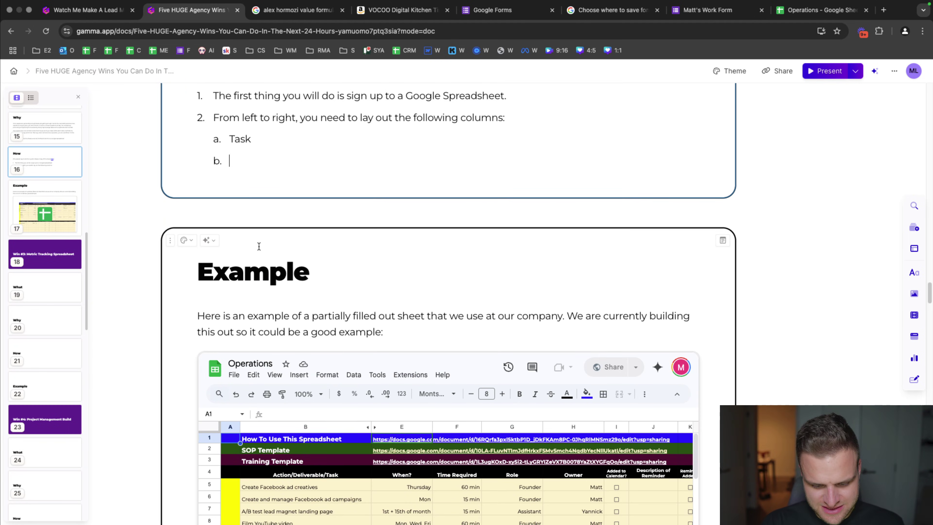
{"action": "type", "text": "When"}
{"action": "key", "text": "Return"}
{"action": "type", "text": "Time Required"}
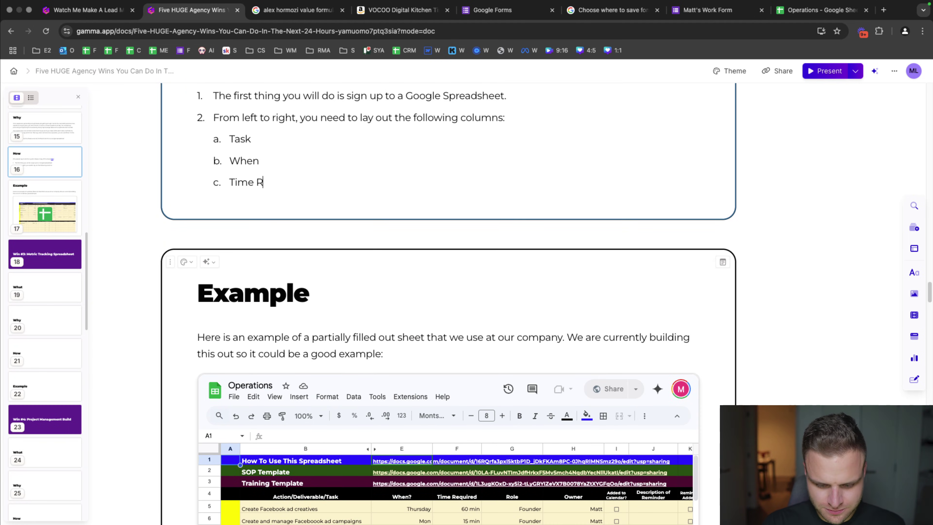
{"action": "key", "text": "Return"}
{"action": "type", "text": "Role"}
{"action": "key", "text": "Return"}
{"action": "type", "text": "Founder"}
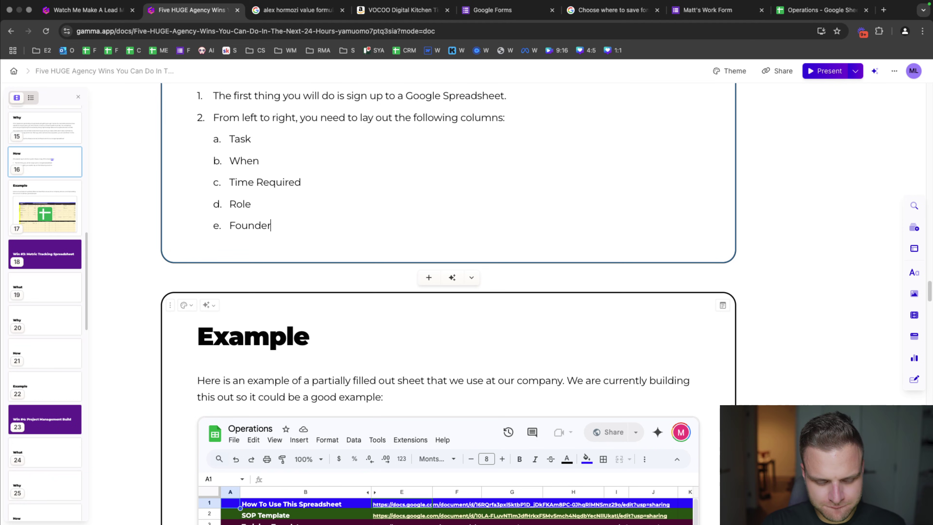
- Add "(job title)" after the Role sub-item and change the Founder sub-item to "Owner (actual person)"
{"action": "type", "text": " (Thi"}
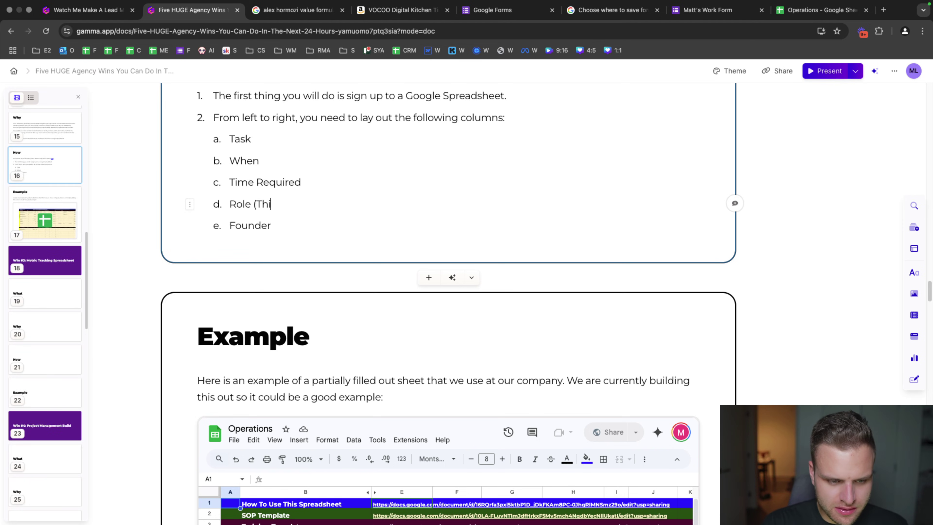
{"action": "type", "text": "n"}
{"action": "type", "text": "job title"}
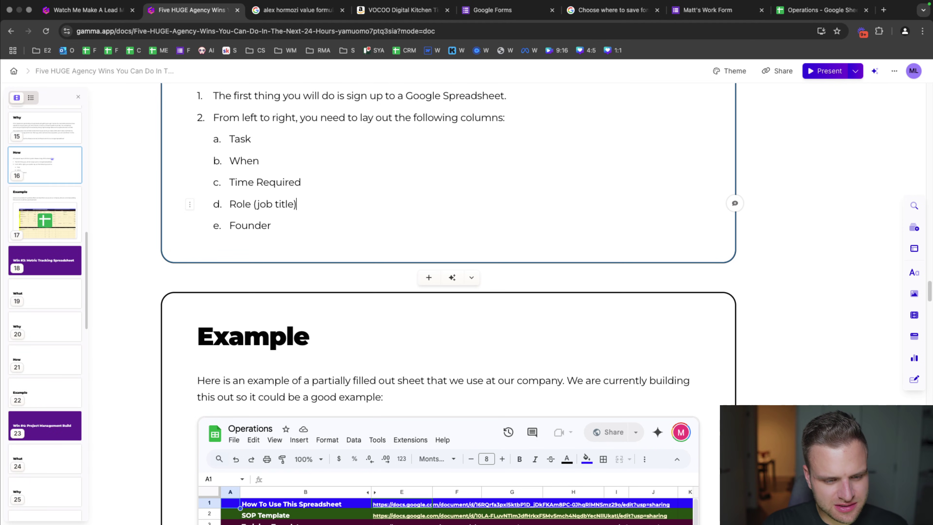
{"action": "left_click", "coordinate": [287, 226]}
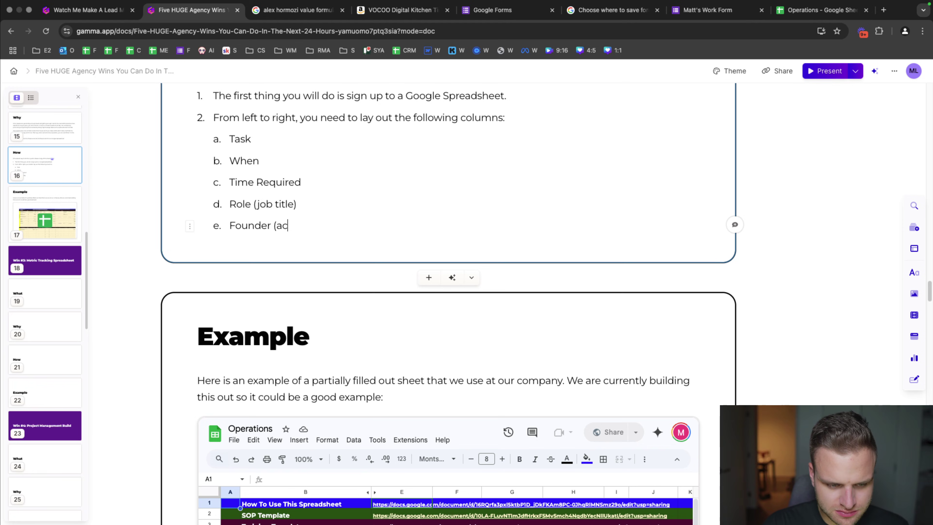
{"action": "type", "text": "(actual person"}
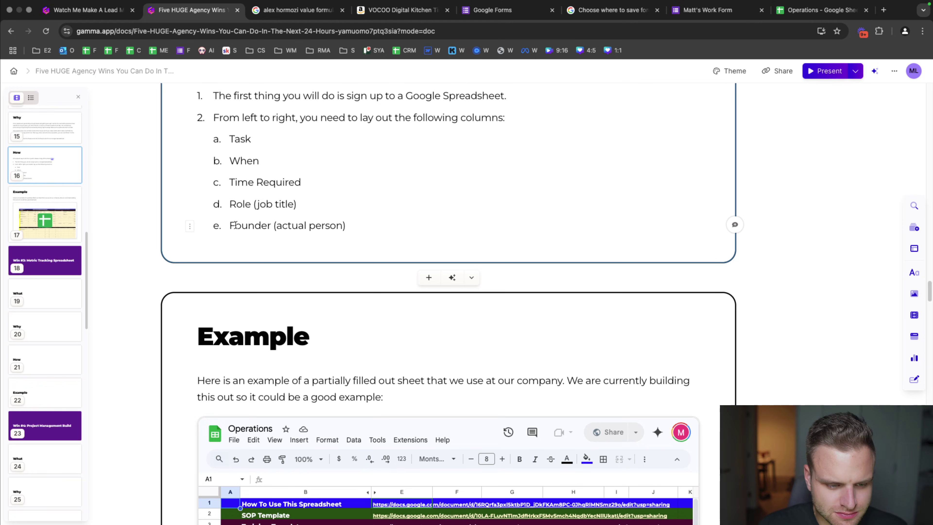
{"action": "double_click", "coordinate": [235, 225]}
{"action": "type", "text": "Owner"}
- Add the column sub-items "Added to calendar (checkbox)", "Description of reminder" and "Reminder added to calendar (checkbox)" below the Owner sub-item
{"action": "scroll", "coordinate": [364, 218], "scroll_direction": "down", "scroll_amount": 2}
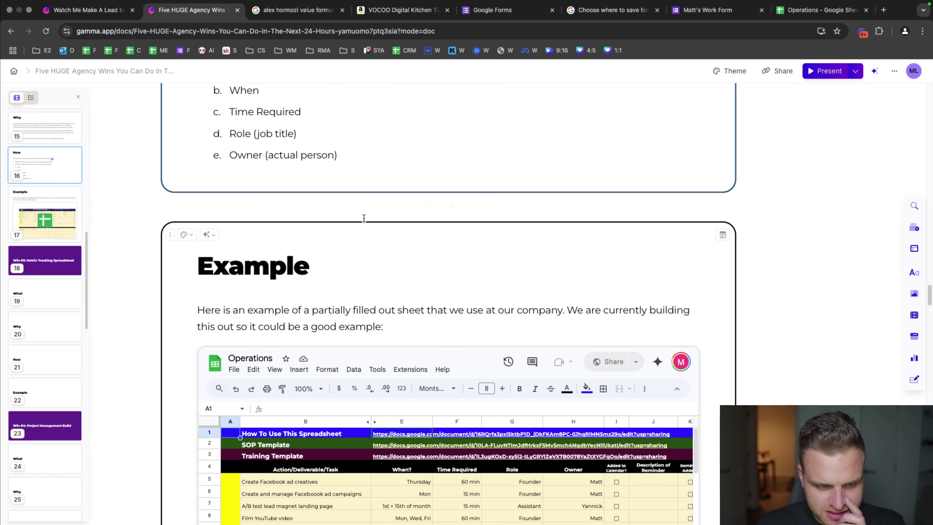
{"action": "key", "text": "Return"}
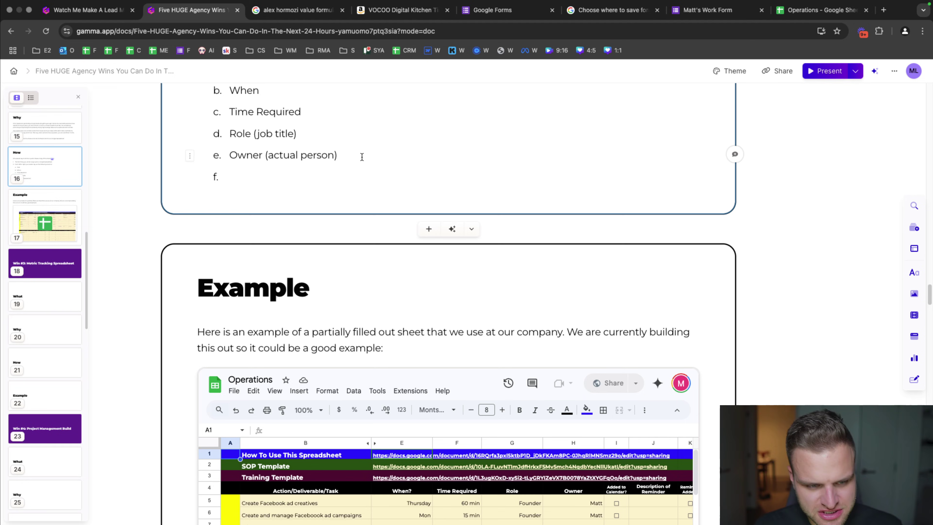
{"action": "type", "text": "Added to calend"}
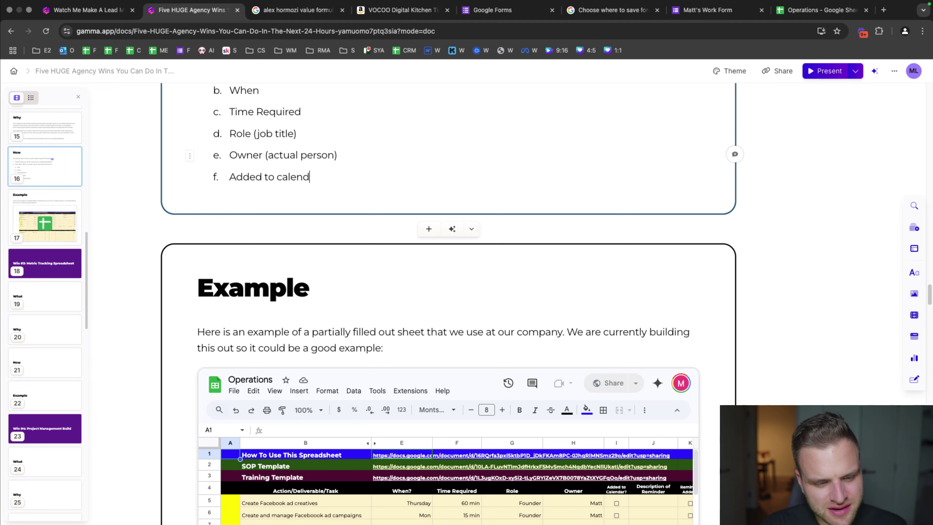
{"action": "type", "text": "ar (checkbox)"}
{"action": "key", "text": "Return"}
{"action": "type", "text": "D"}
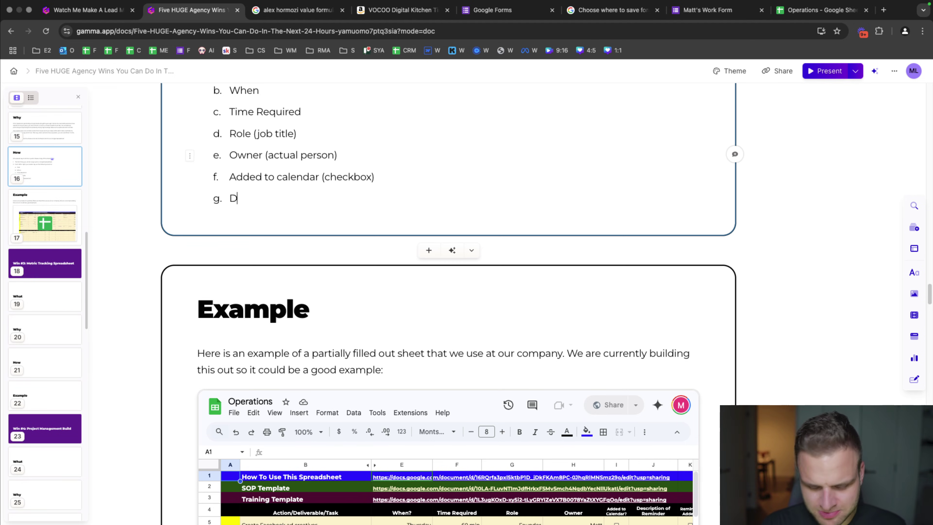
{"action": "type", "text": "escription of reminder"}
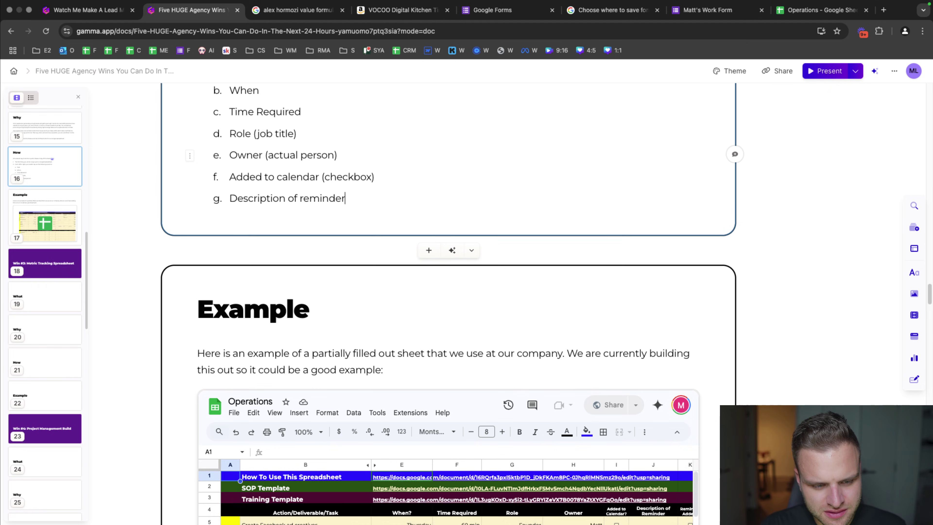
{"action": "key", "text": "Return"}
{"action": "type", "text": "Reminder adde"}
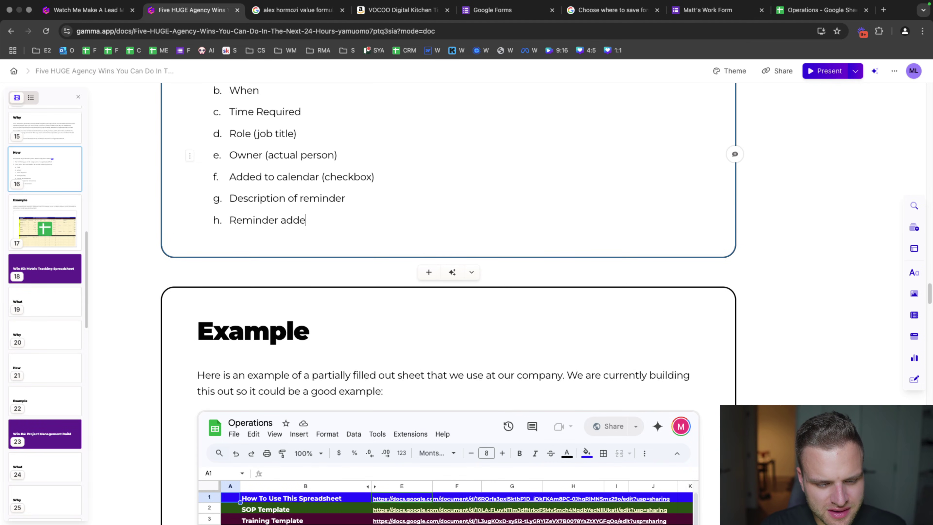
{"action": "type", "text": "d to calendar (check"}
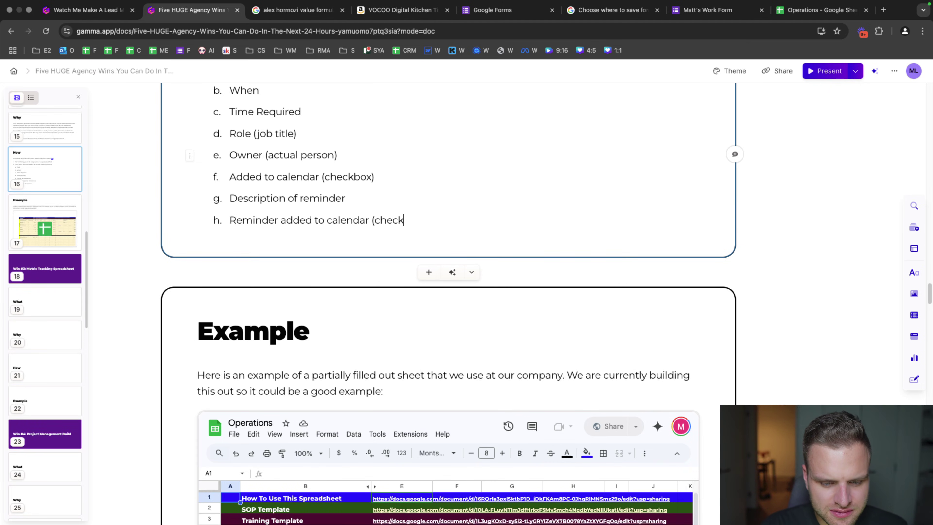
{"action": "type", "text": "box"}
- Compare the column list with the example image and the Operations spreadsheet headers to see which columns follow the reminder ones
{"action": "scroll", "coordinate": [475, 210], "scroll_direction": "down", "scroll_amount": 7}
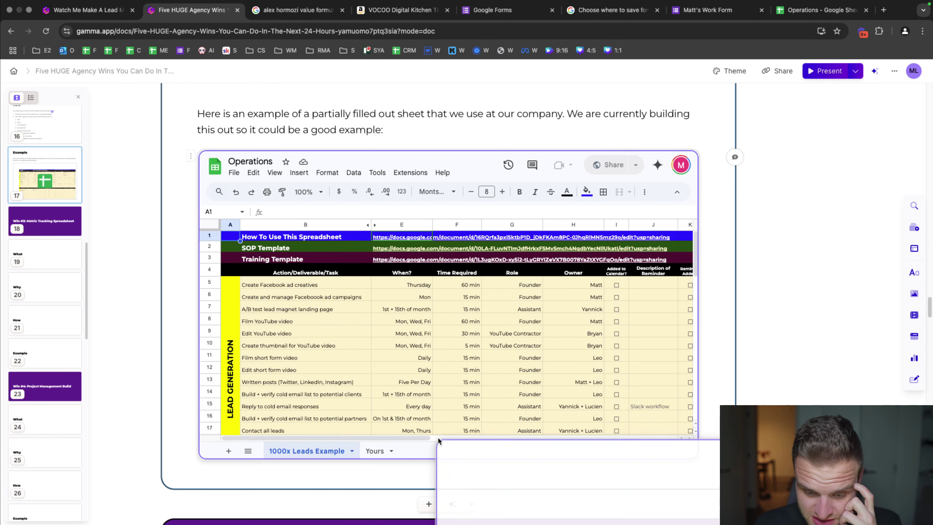
{"action": "left_click", "coordinate": [417, 439]}
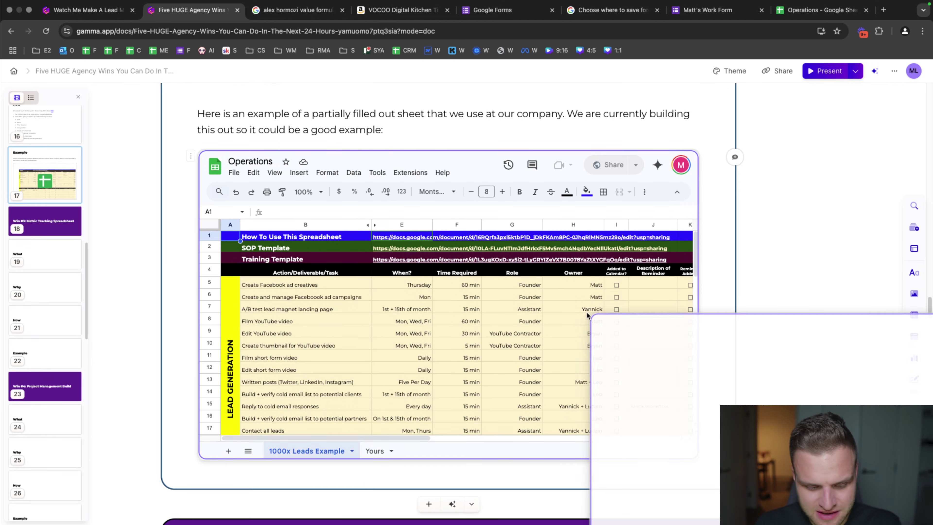
{"action": "left_click", "coordinate": [774, 16]}
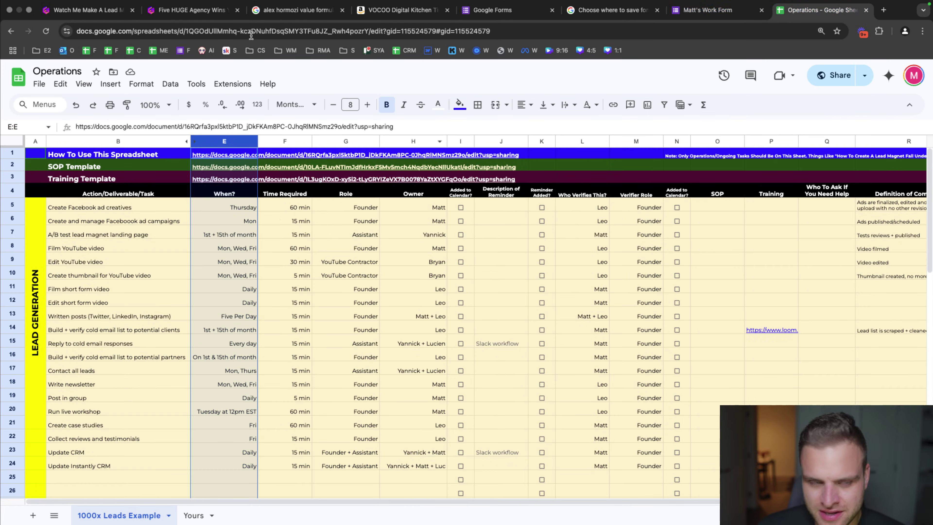
{"action": "left_click", "coordinate": [191, 10]}
{"action": "left_click", "coordinate": [315, 144]}
{"action": "scroll", "coordinate": [322, 147], "scroll_direction": "up", "scroll_amount": 9}
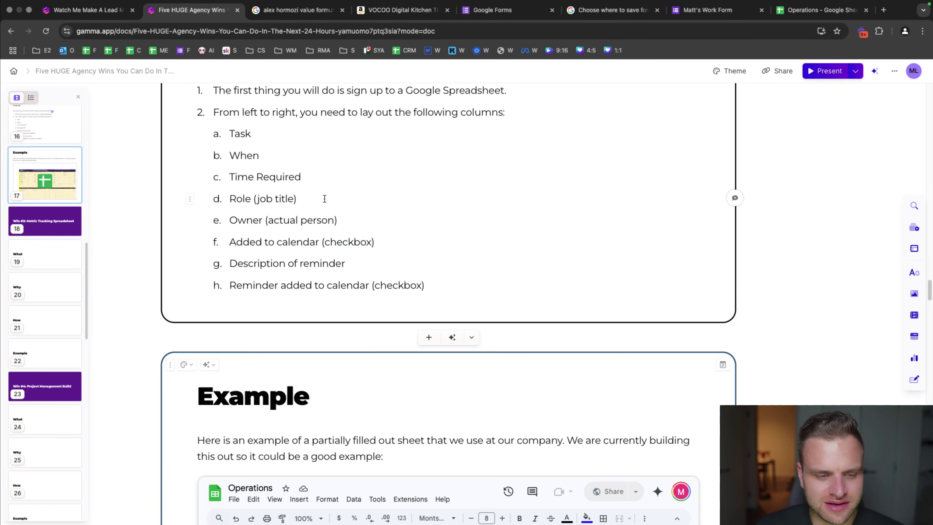
{"action": "left_click", "coordinate": [454, 290]}
{"action": "left_click", "coordinate": [818, 10]}
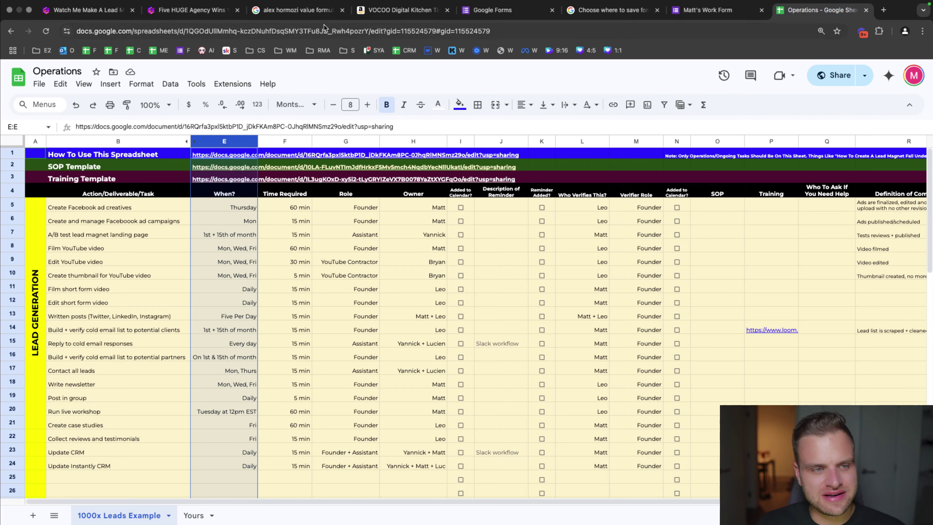
- Back in the Gamma document, add sub-items "Verifier" and "Verifier reminder added to calendar (checkbox)", and start an empty sub-item below
{"action": "left_click", "coordinate": [191, 10]}
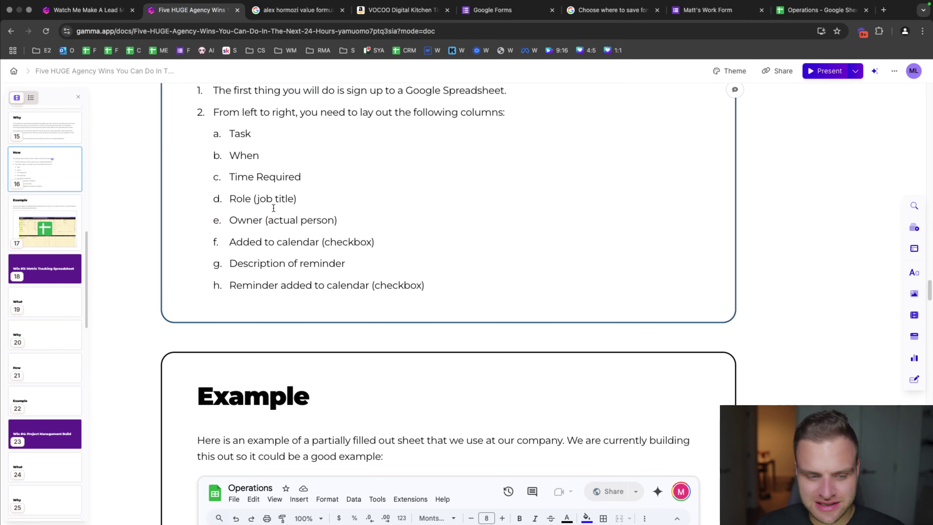
{"action": "key", "text": "Return"}
{"action": "type", "text": "Verifier"}
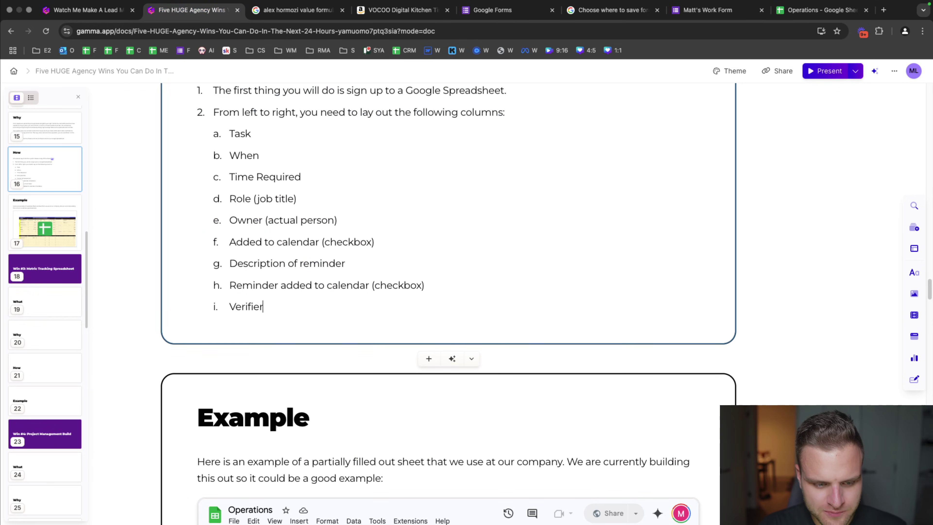
{"action": "key", "text": "Return"}
{"action": "type", "text": "Verifier rem"}
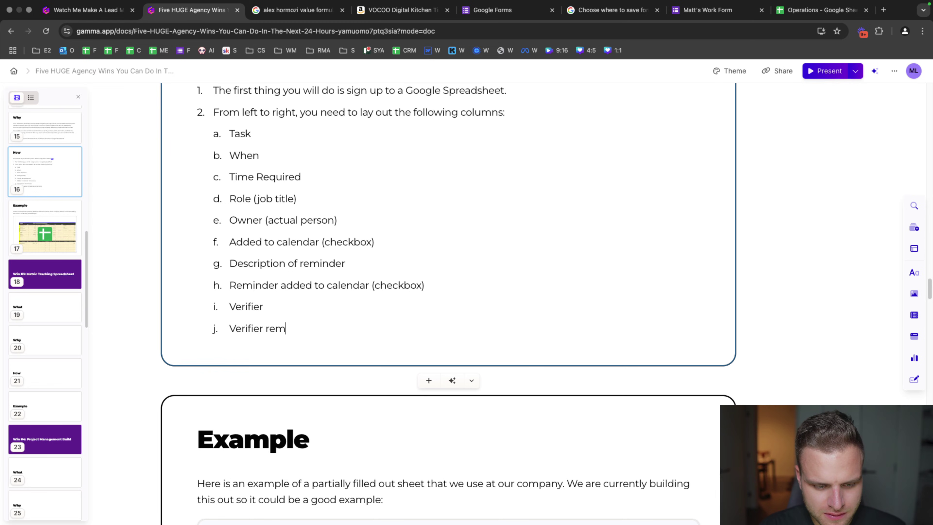
{"action": "type", "text": "inder added to calendar (checkbox)"}
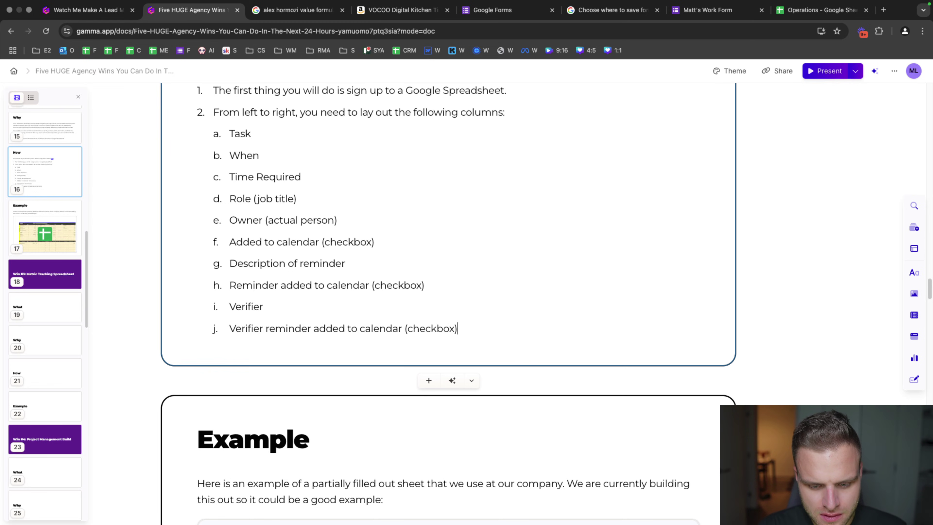
{"action": "key", "text": "Return"}
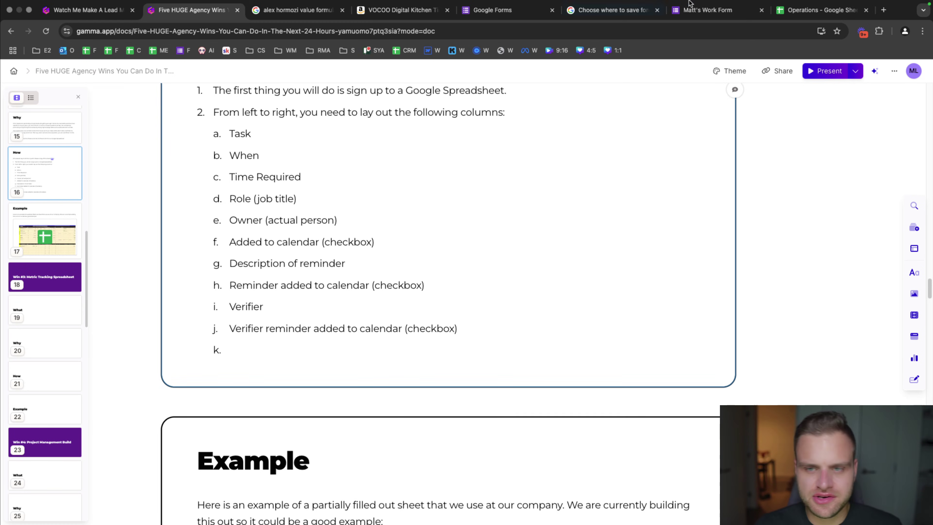
- Copy the Operations spreadsheet headers from "SOP" through "What To Do When Complete" and paste them as plain text below the Gamma column list
{"action": "left_click", "coordinate": [794, 13]}
{"action": "left_click_drag", "start_coordinate": [525, 501], "coordinate": [687, 480]}
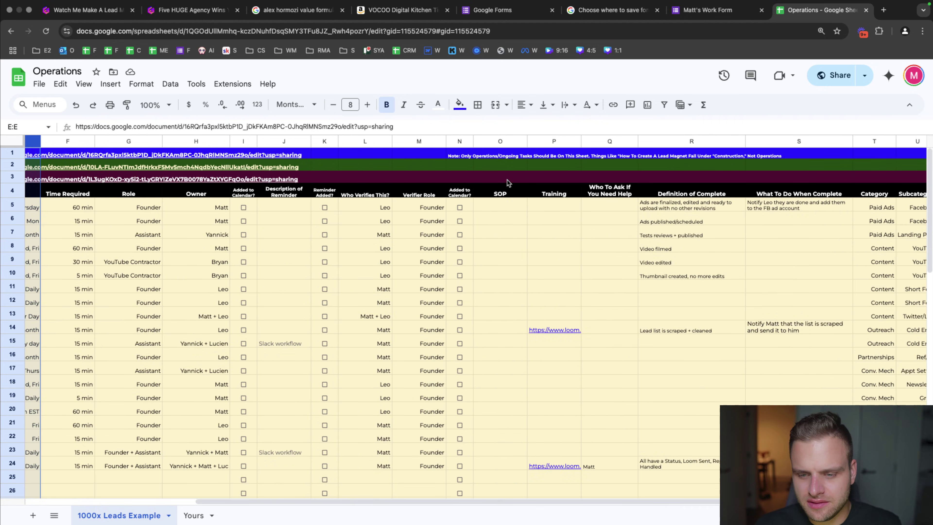
{"action": "left_click_drag", "start_coordinate": [507, 190], "coordinate": [766, 192]}
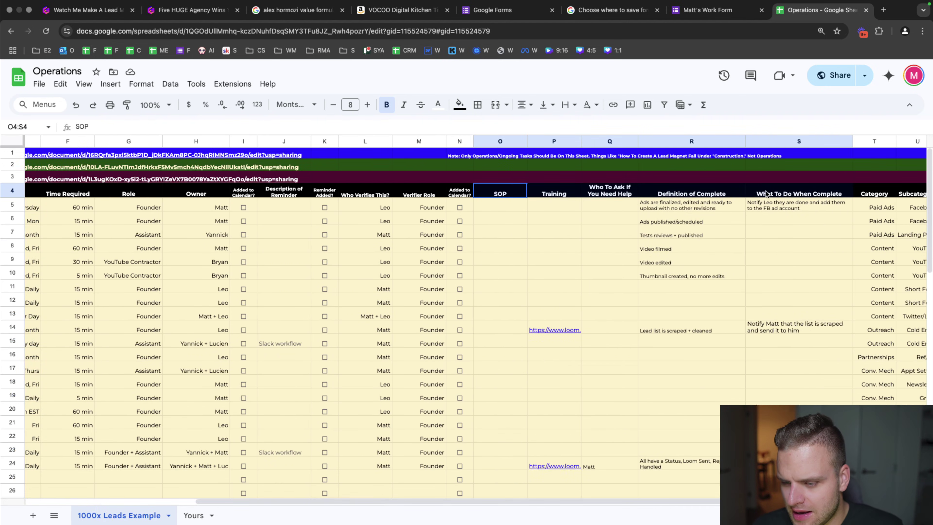
{"action": "key", "text": "cmd+c"}
{"action": "left_click", "coordinate": [191, 10]}
{"action": "key", "text": "cmd+v"}
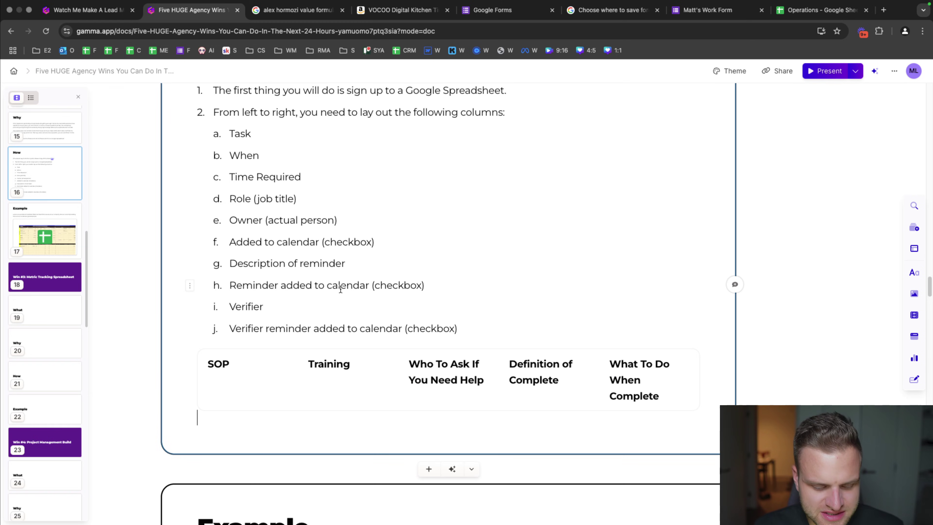
{"action": "key", "text": "cmd+z"}
{"action": "key", "text": "cmd+shift+v"}
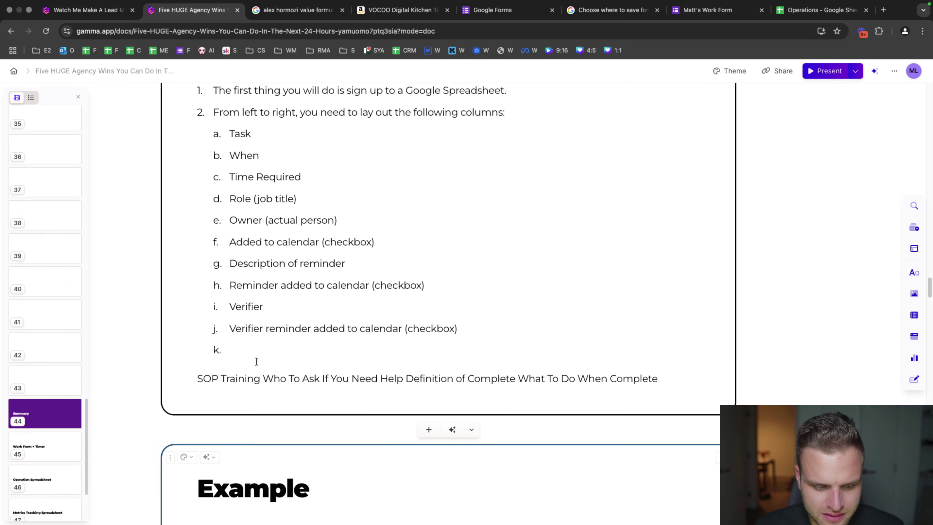
- Fill the empty sub-item with "SOP" and add "Training" and "Checklist" as the following sub-items
{"action": "left_click", "coordinate": [257, 359]}
{"action": "type", "text": "SOP"}
{"action": "key", "text": "Return"}
{"action": "type", "text": "Training"}
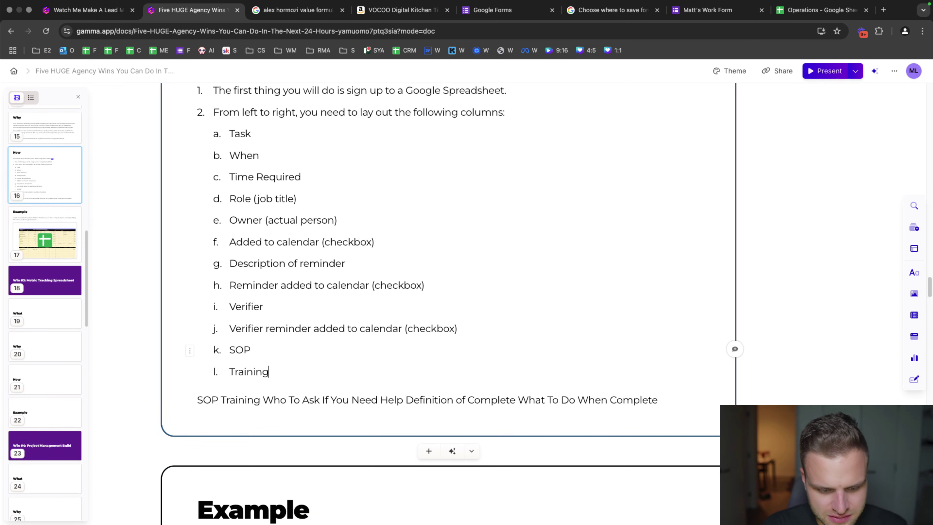
{"action": "key", "text": "Return"}
{"action": "type", "text": "Checklist"}
- Add the sub-items "Who to ask if you need help", "Definiteion of Done" and "What to do when done" below Checklist
{"action": "key", "text": "Return"}
{"action": "type", "text": "Who To ASk"}
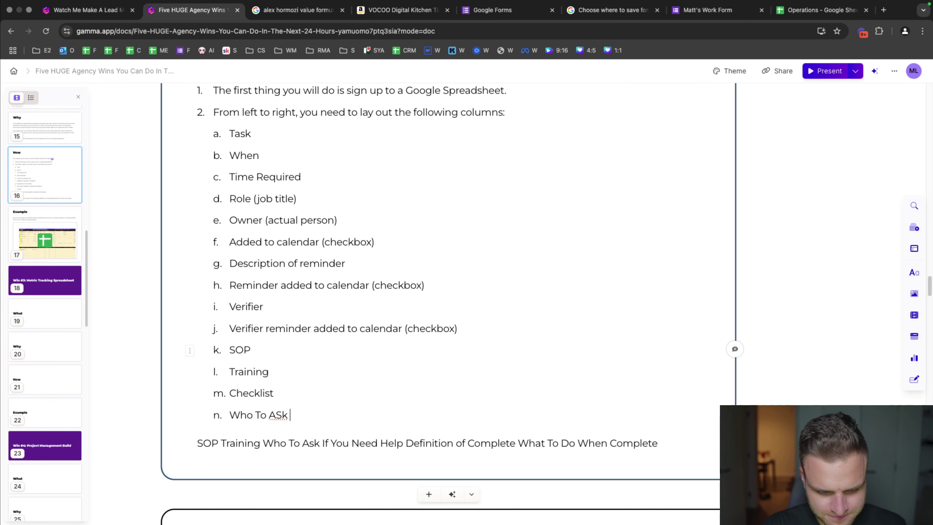
{"action": "key", "text": "BackSpace"}
{"action": "type", "text": "to ask if y"}
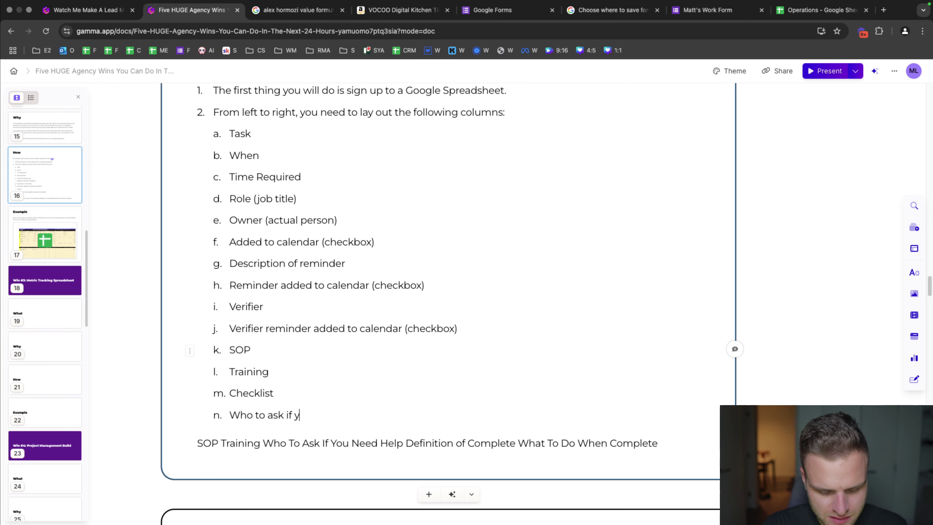
{"action": "type", "text": "ou need help"}
{"action": "key", "text": "Return"}
{"action": "type", "text": "Definite"}
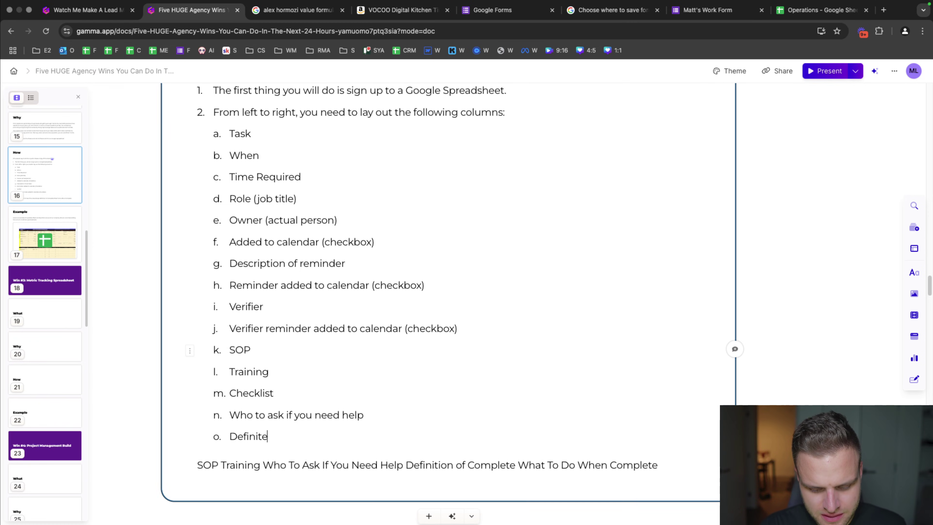
{"action": "type", "text": "ion of Done"}
{"action": "key", "text": "Return"}
{"action": "type", "text": "Wh"}
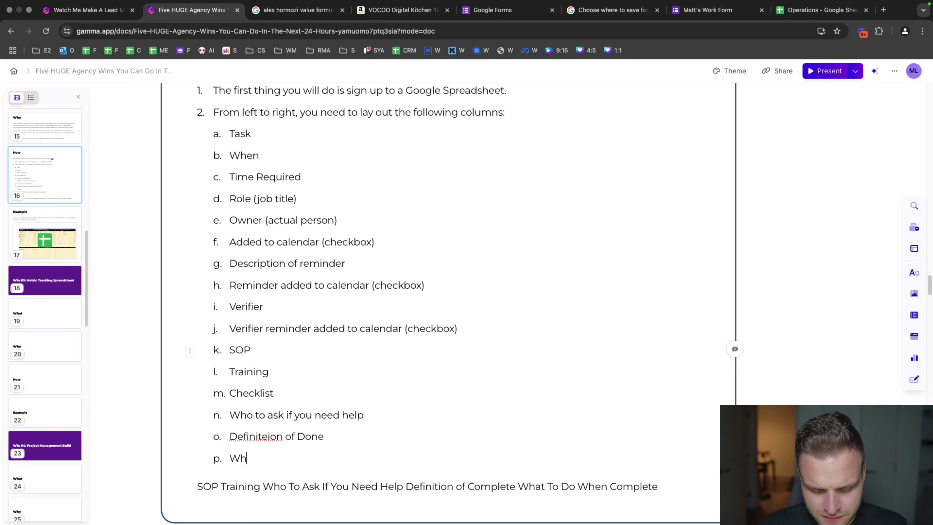
{"action": "type", "text": "at to do when done"}
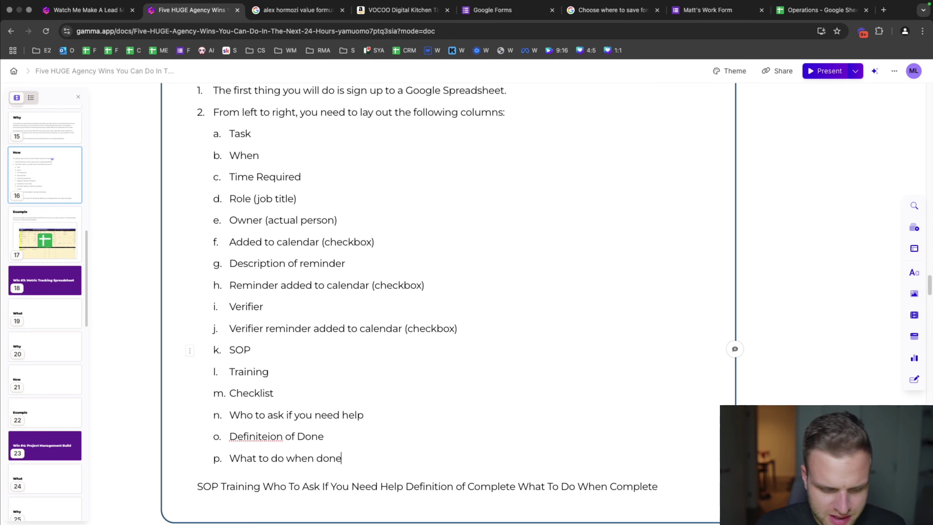
- Correct the misspelled sub-item to "Definition of done" and delete the pasted header text below the list
{"action": "left_click", "coordinate": [305, 436]}
{"action": "key", "text": "BackSpace"}
{"action": "type", "text": "d"}
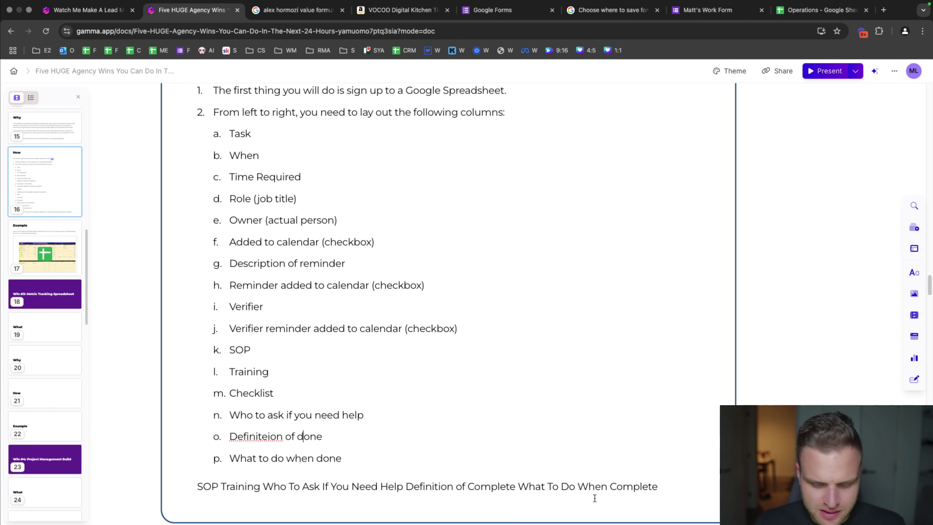
{"action": "left_click_drag", "start_coordinate": [675, 490], "coordinate": [197, 486]}
{"action": "key", "text": "BackSpace"}
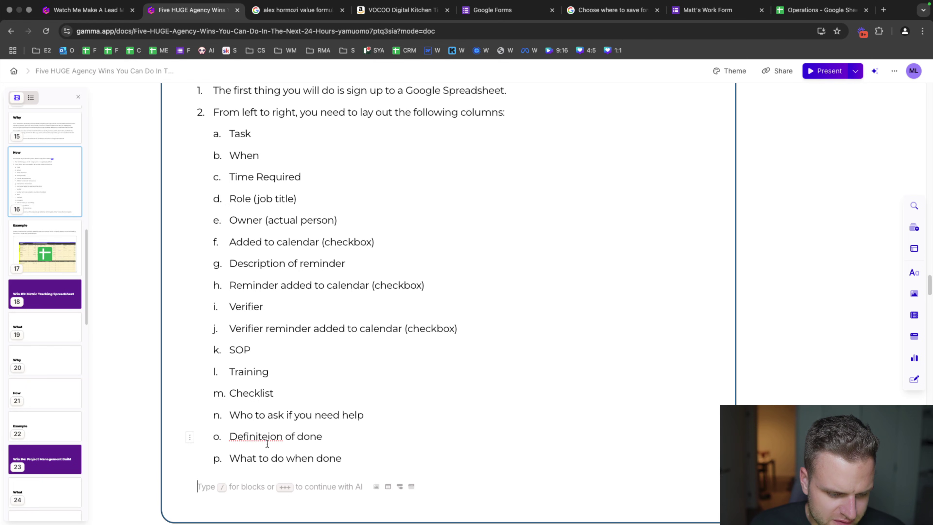
{"action": "left_click", "coordinate": [272, 438]}
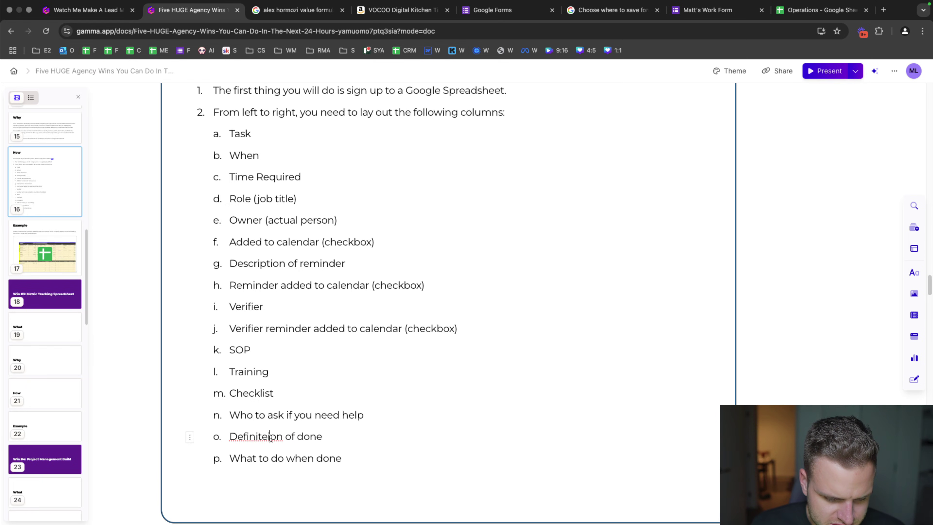
{"action": "key", "text": "BackSpace"}
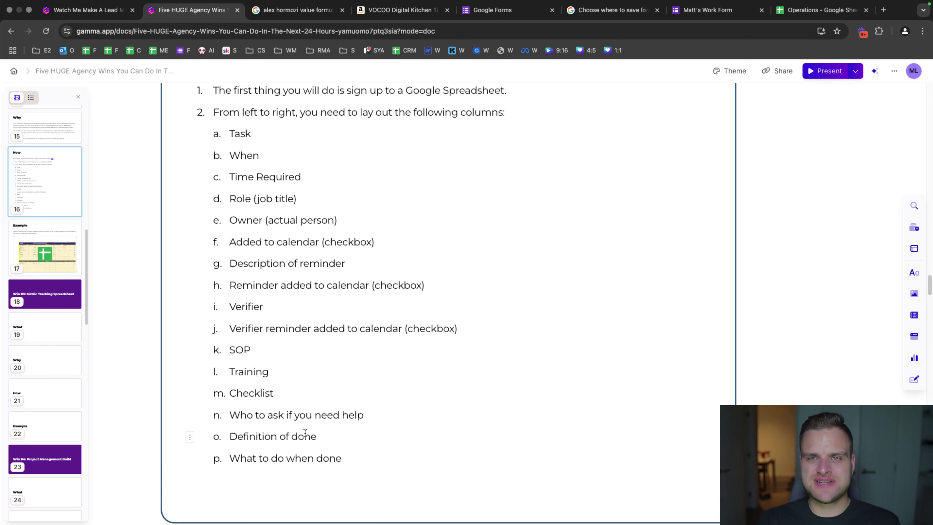
- Add list item 3 below the column sub-items in the How card: "Schedule one hour per day in your calendar to work on this"
{"action": "scroll", "coordinate": [320, 377], "scroll_direction": "up", "scroll_amount": 2}
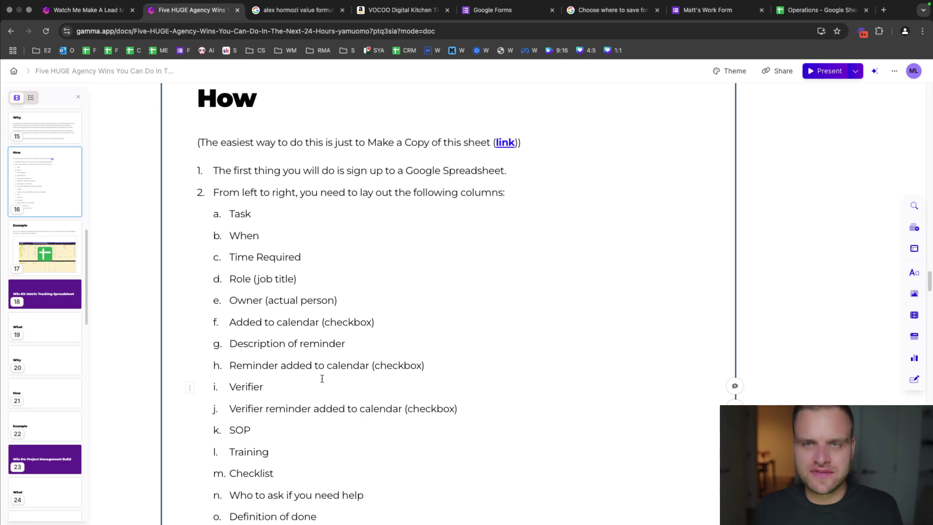
{"action": "scroll", "coordinate": [290, 426], "scroll_direction": "down", "scroll_amount": 5}
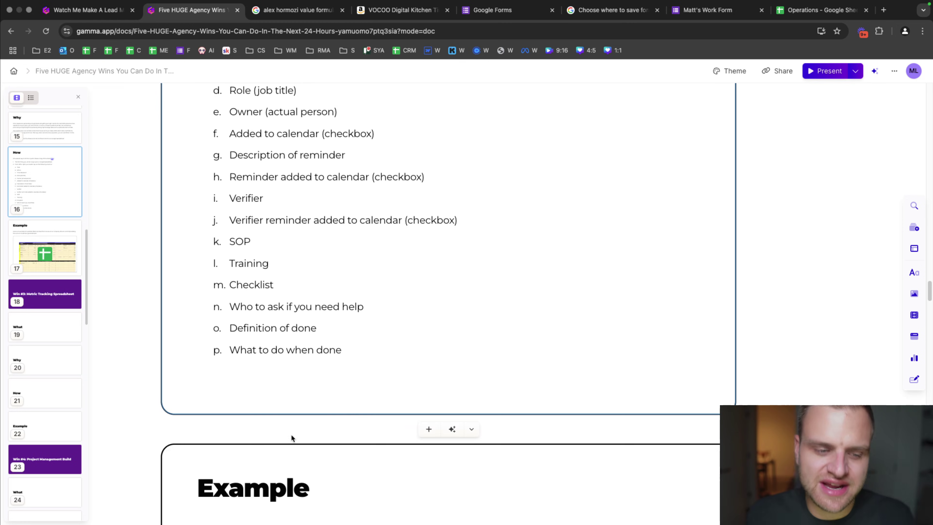
{"action": "left_click", "coordinate": [363, 365]}
{"action": "scroll", "coordinate": [366, 360], "scroll_direction": "up", "scroll_amount": 1}
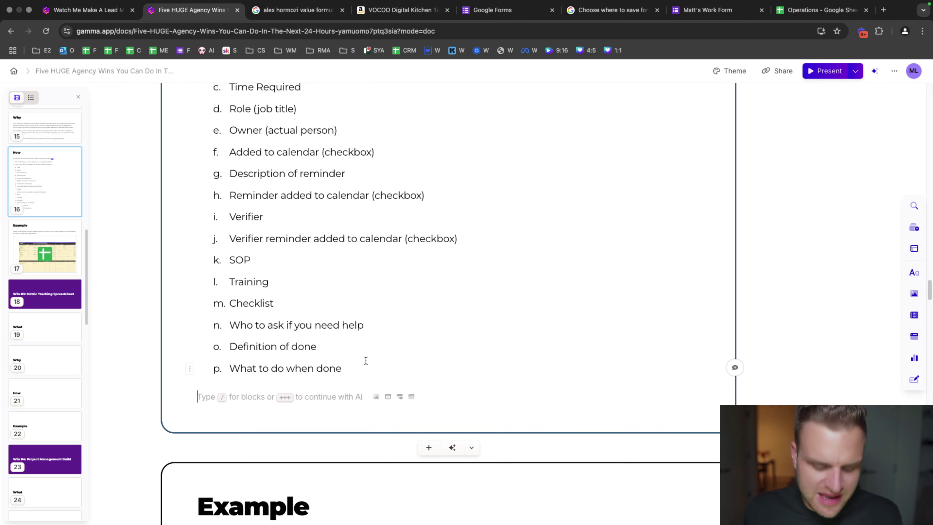
{"action": "type", "text": "3."}
{"action": "scroll", "coordinate": [364, 360], "scroll_direction": "up", "scroll_amount": 8}
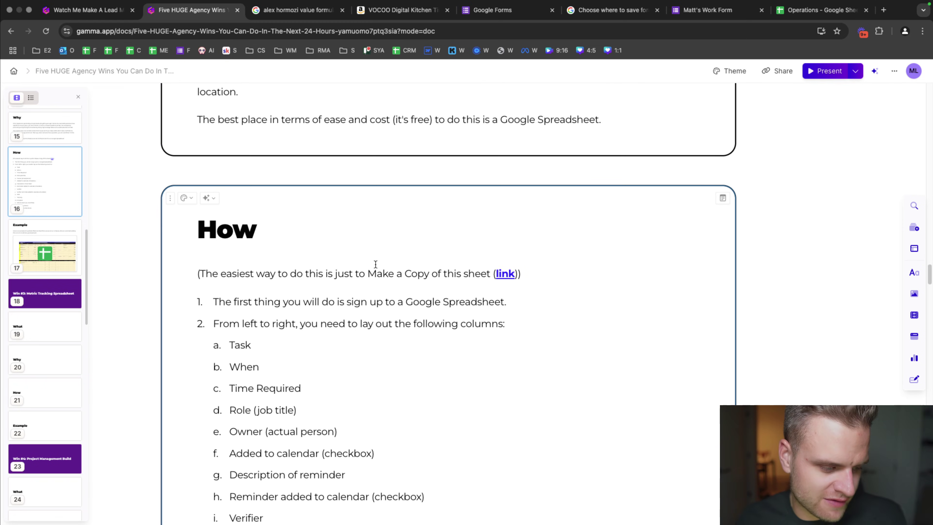
{"action": "scroll", "coordinate": [364, 246], "scroll_direction": "down", "scroll_amount": 7}
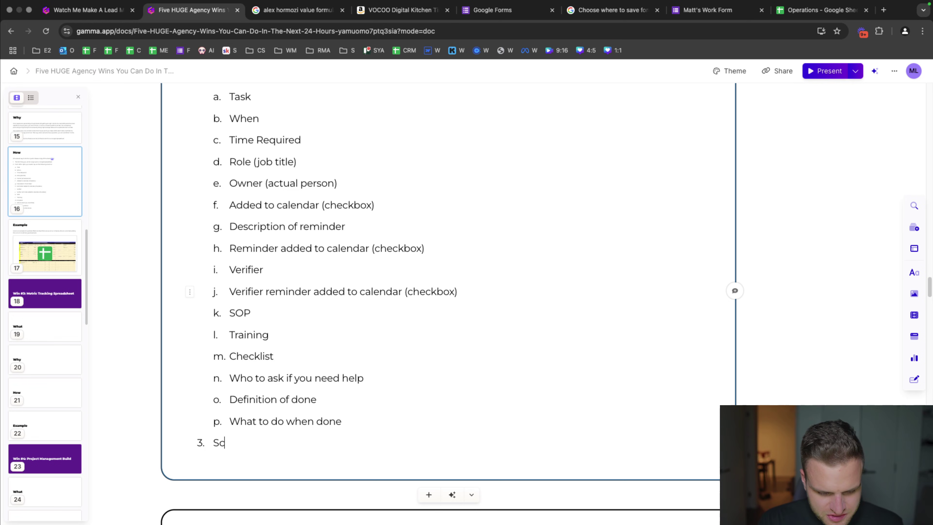
{"action": "type", "text": "hedule one hour per day in your"}
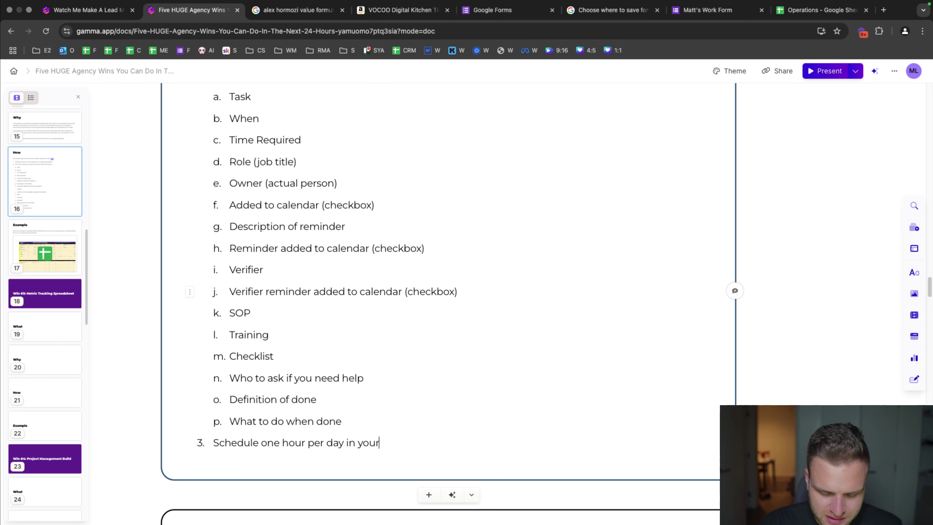
{"action": "type", "text": " calendar to work on thi"}
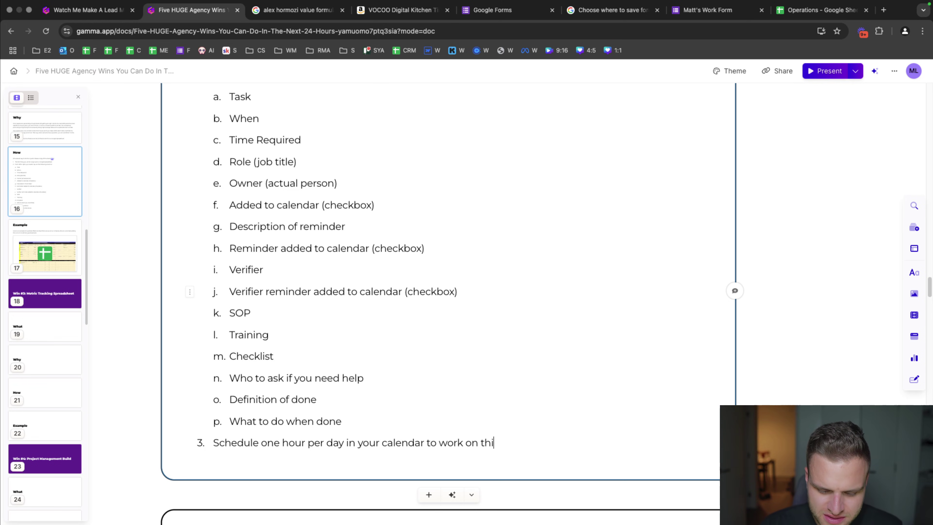
{"action": "type", "text": "s"}
- Add list item 4 reading "Fill out every single task and all that goes with it until you are done"
{"action": "key", "text": "Return"}
{"action": "type", "text": "DO not "}
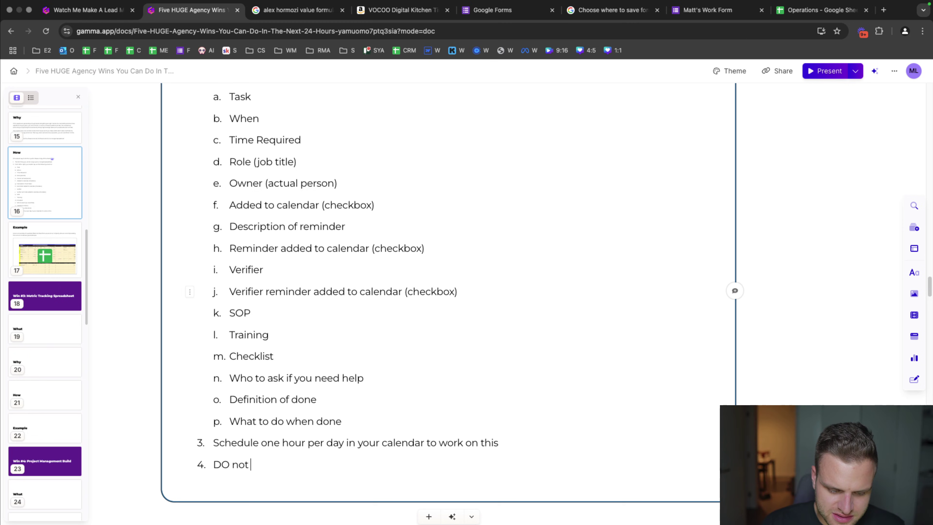
{"action": "type", "text": "Fill out every single tas"}
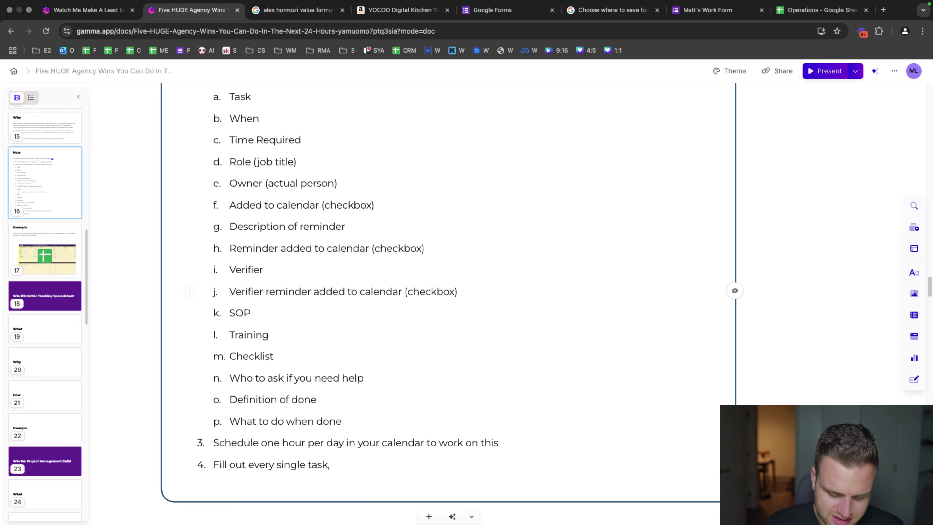
{"action": "type", "text": "k"}
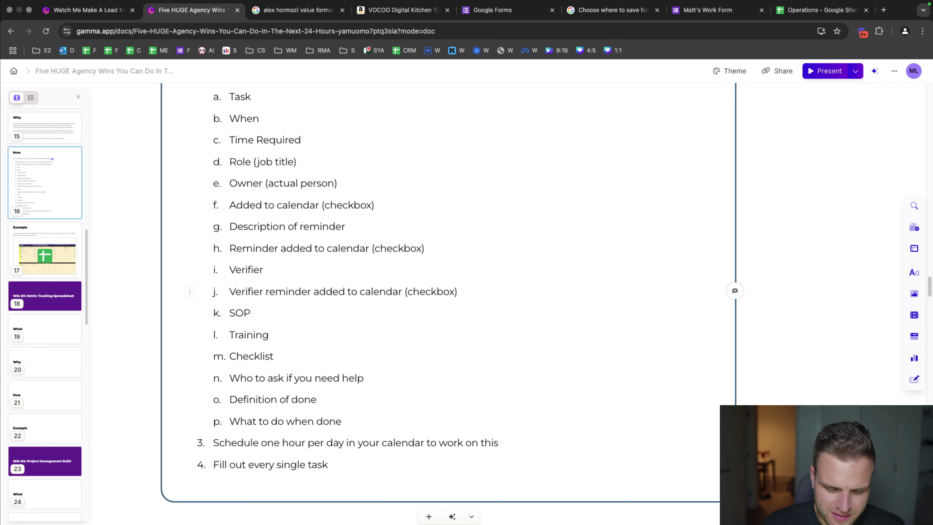
{"action": "type", "text": " and all that goes with"}
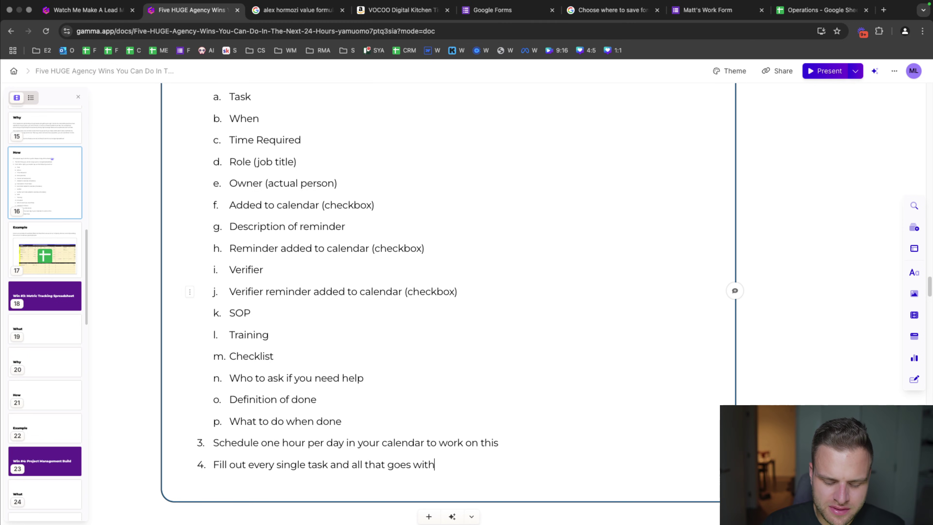
{"action": "type", "text": " it until you are done"}
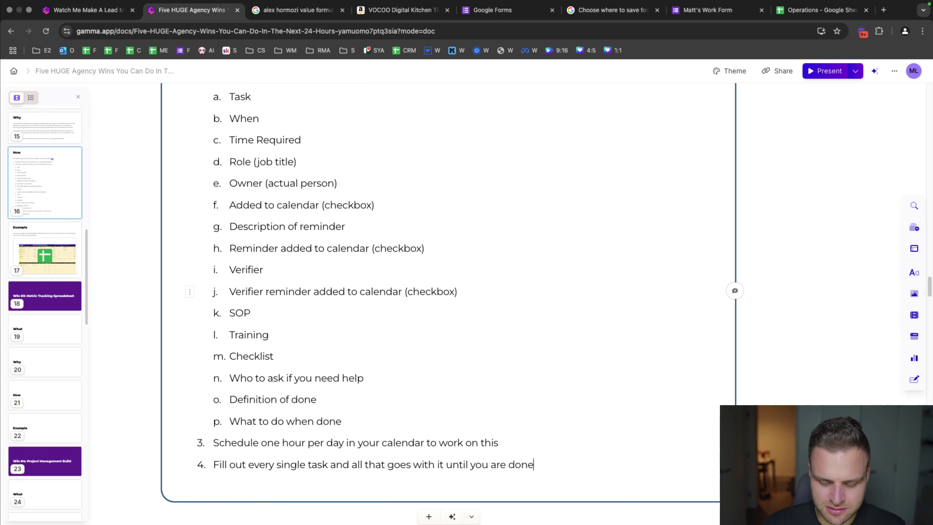
- Insert a new line "(Link)" between the intro text and the embedded Operations sheet in the Example card
{"action": "scroll", "coordinate": [367, 265], "scroll_direction": "up", "scroll_amount": 5}
{"action": "scroll", "coordinate": [374, 286], "scroll_direction": "down", "scroll_amount": 10}
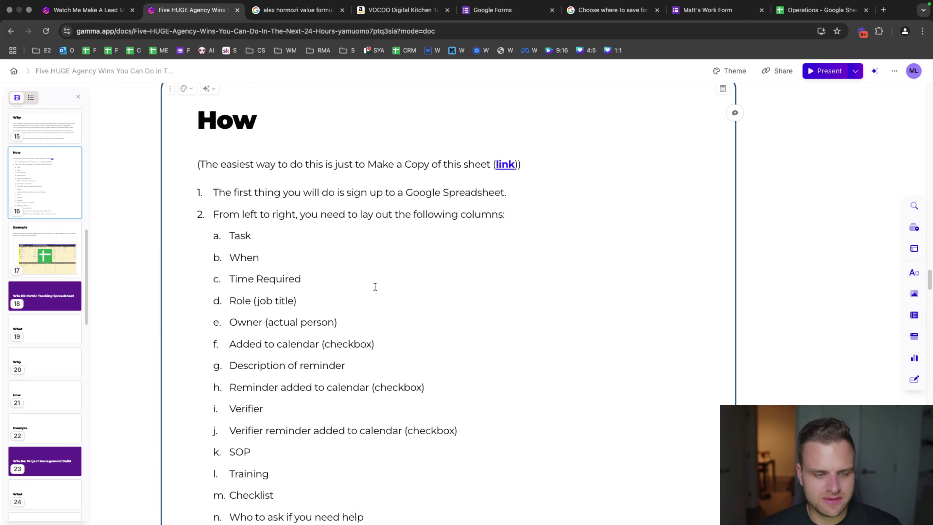
{"action": "scroll", "coordinate": [377, 296], "scroll_direction": "down", "scroll_amount": 5}
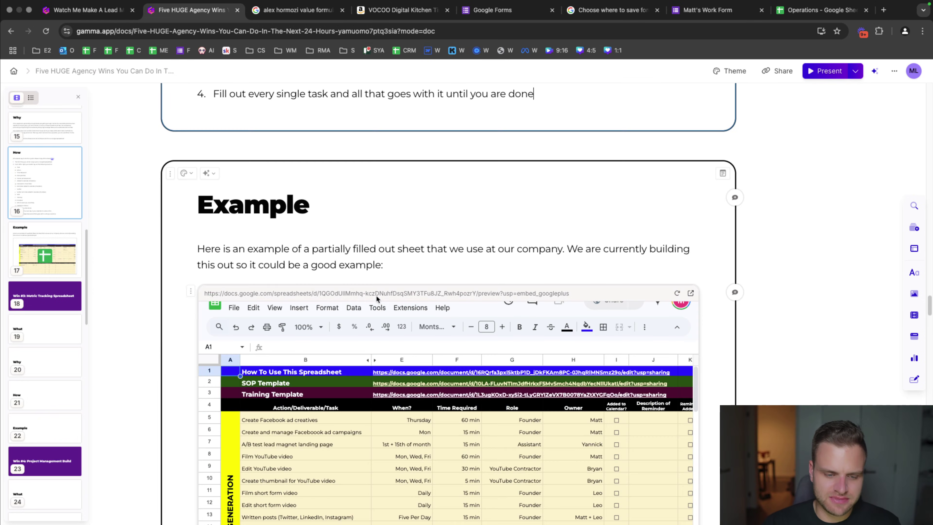
{"action": "left_click", "coordinate": [400, 269]}
{"action": "key", "text": "Return"}
{"action": "type", "text": "li"}
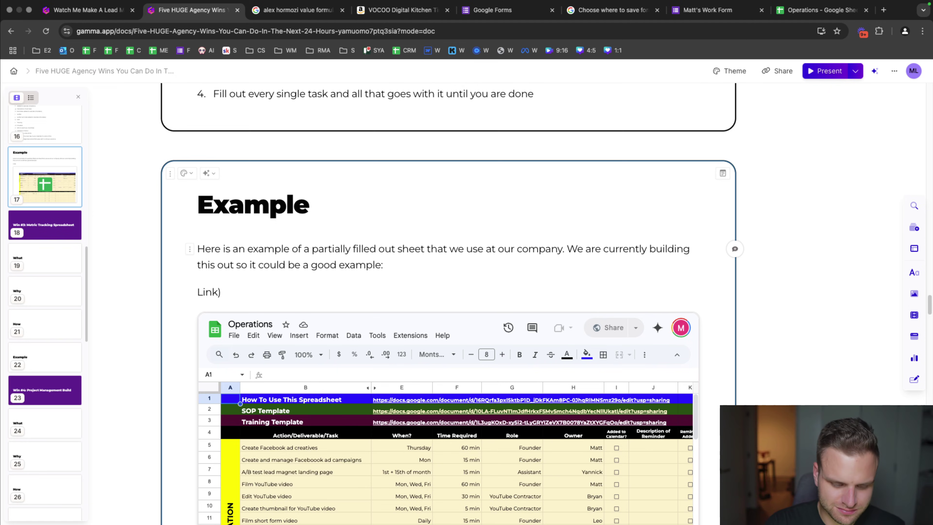
{"action": "type", "text": "("}
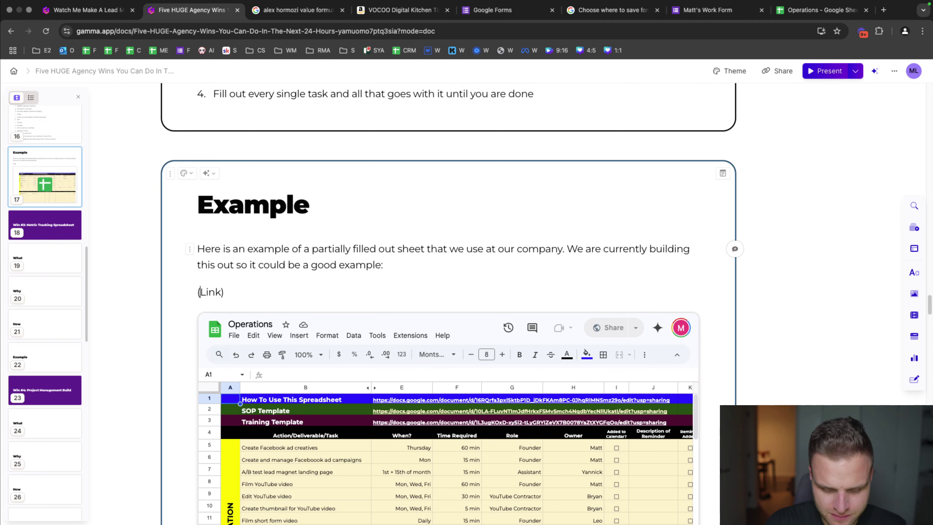
- Copy the spreadsheet URL from the How card's link and apply it as a hyperlink to the word "Link" in the Example card
{"action": "scroll", "coordinate": [401, 264], "scroll_direction": "up", "scroll_amount": 3}
{"action": "scroll", "coordinate": [437, 256], "scroll_direction": "up", "scroll_amount": 9}
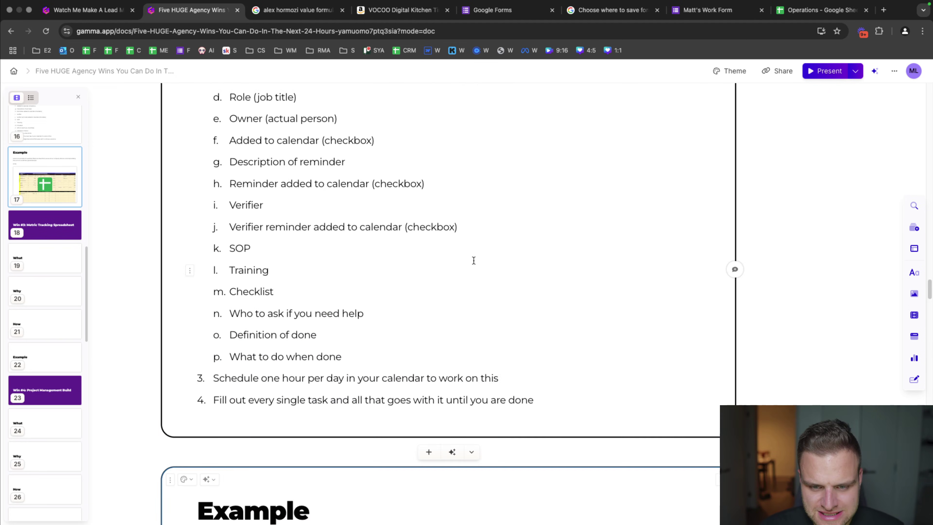
{"action": "left_click", "coordinate": [504, 158]}
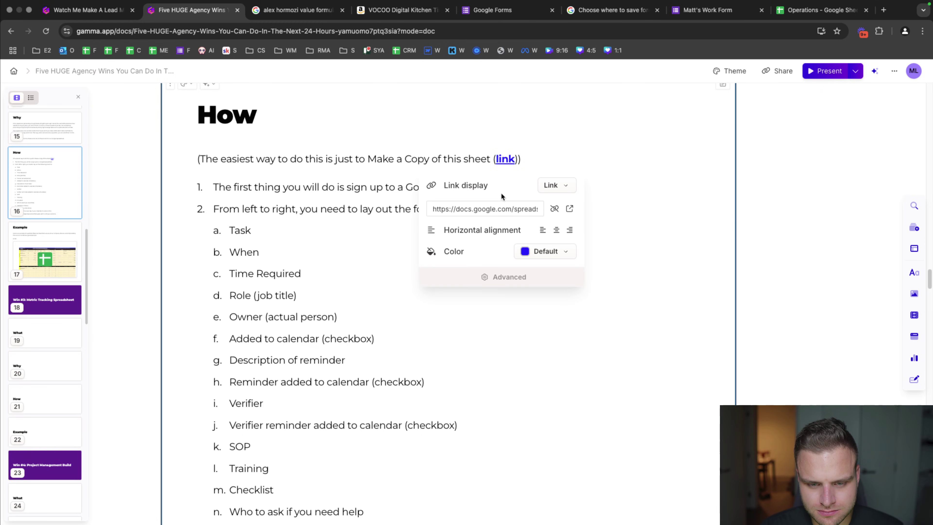
{"action": "scroll", "coordinate": [498, 325], "scroll_direction": "down", "scroll_amount": 15}
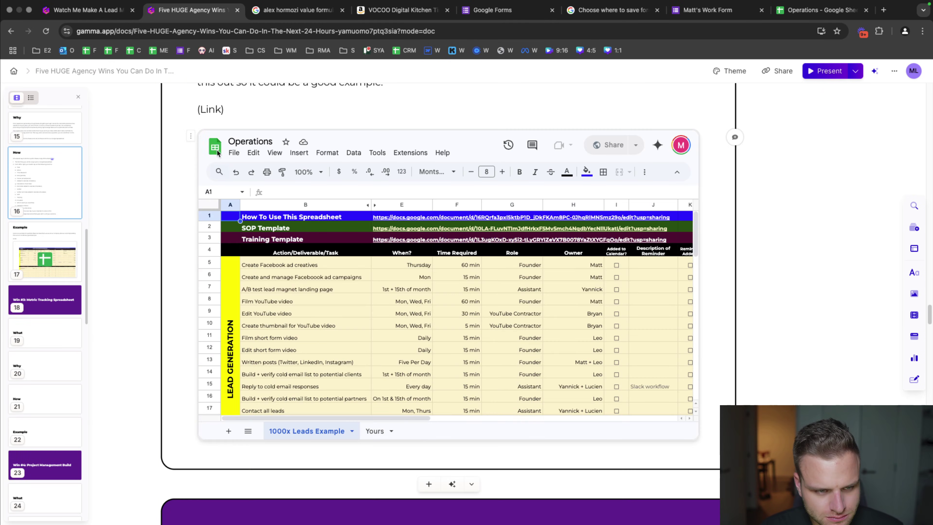
{"action": "double_click", "coordinate": [214, 109]}
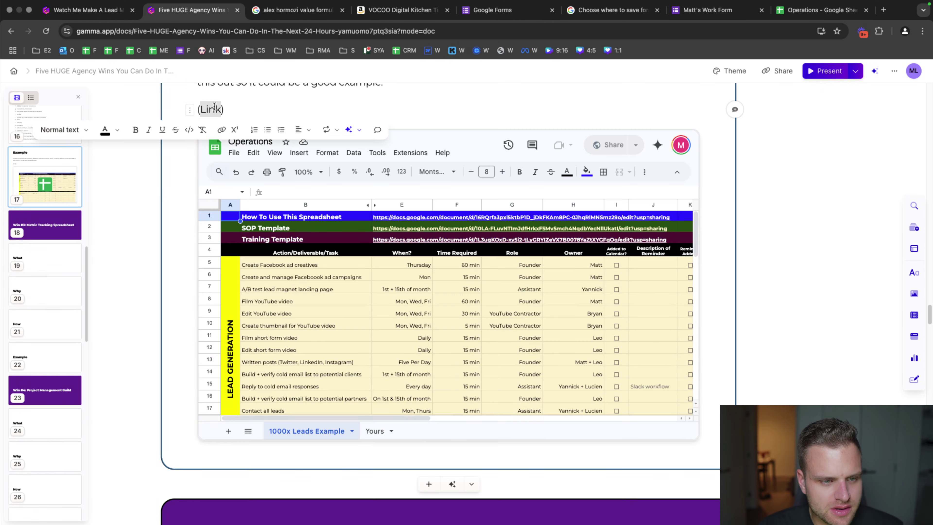
{"action": "left_click", "coordinate": [219, 133]}
{"action": "key", "text": "super+v"}
{"action": "key", "text": "Return"}
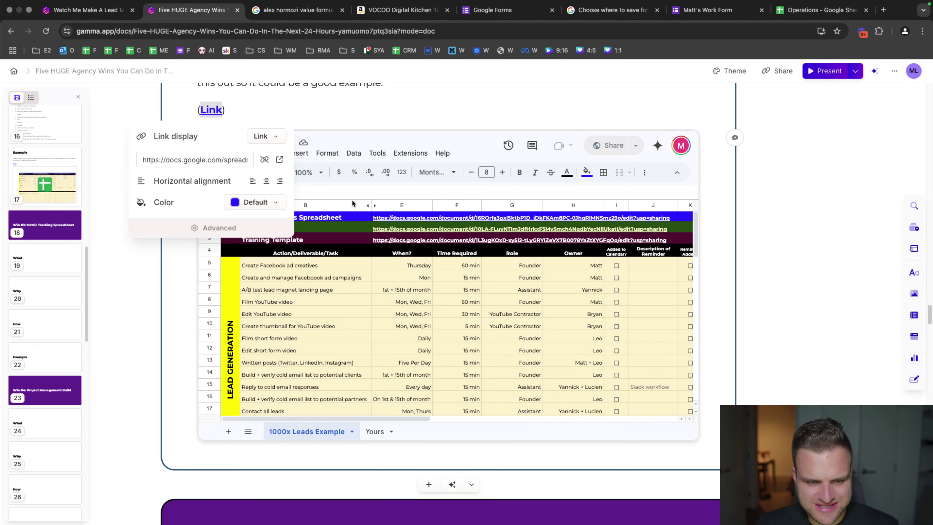
{"action": "left_click", "coordinate": [406, 100]}
- Start the body text of Win #3's What card with "We need to have a metric tracking sheet that"
{"action": "scroll", "coordinate": [409, 236], "scroll_direction": "down", "scroll_amount": 8}
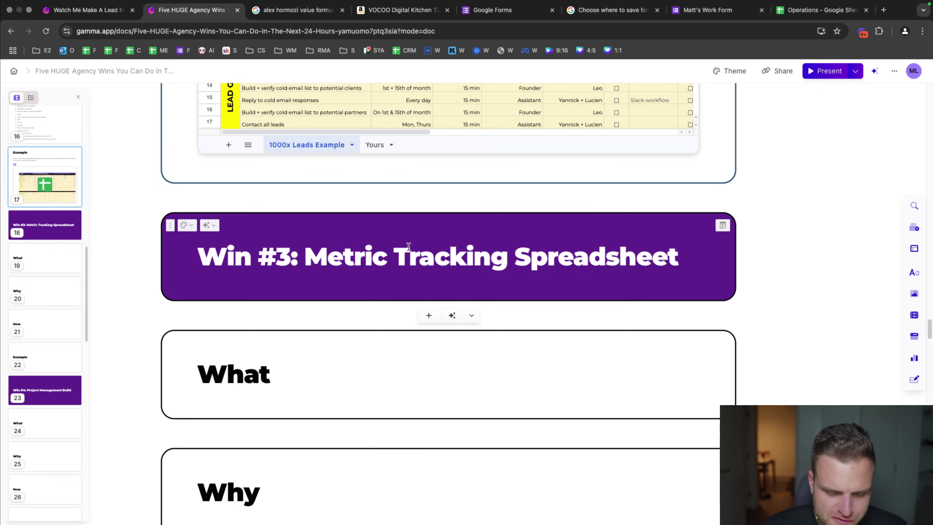
{"action": "left_click", "coordinate": [337, 381]}
{"action": "key", "text": "Return"}
{"action": "type", "text": "We n"}
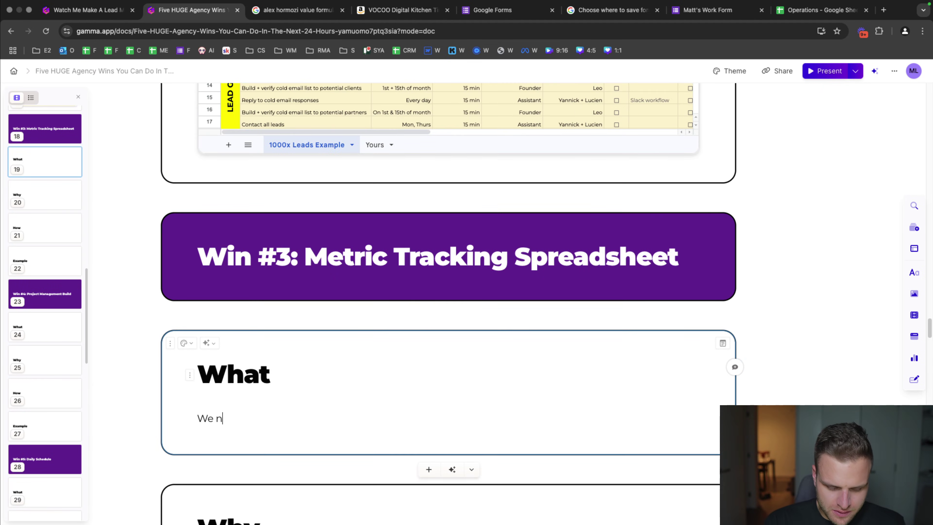
{"action": "type", "text": "eed to have a metric tr"}
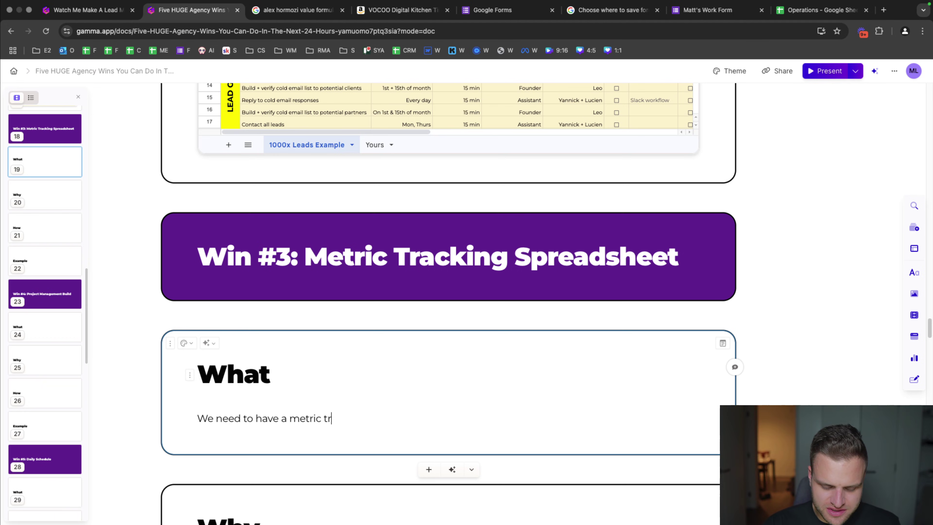
{"action": "type", "text": "acking sheet to give"}
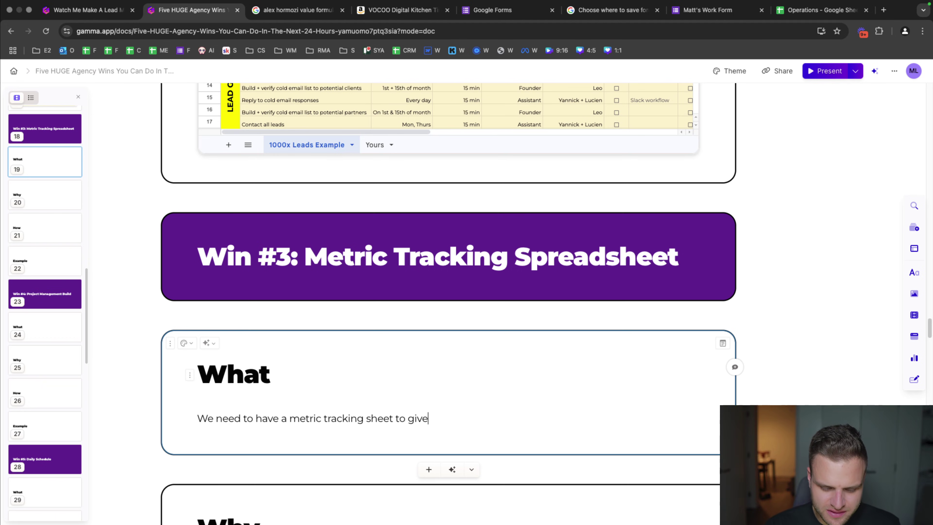
{"action": "key", "text": "BackSpace"}
{"action": "key", "text": "BackSpace"}
{"action": "key", "text": "BackSpace"}
{"action": "key", "text": "BackSpace"}
{"action": "key", "text": "BackSpace"}
{"action": "key", "text": "BackSpace"}
{"action": "type", "text": "hat "}
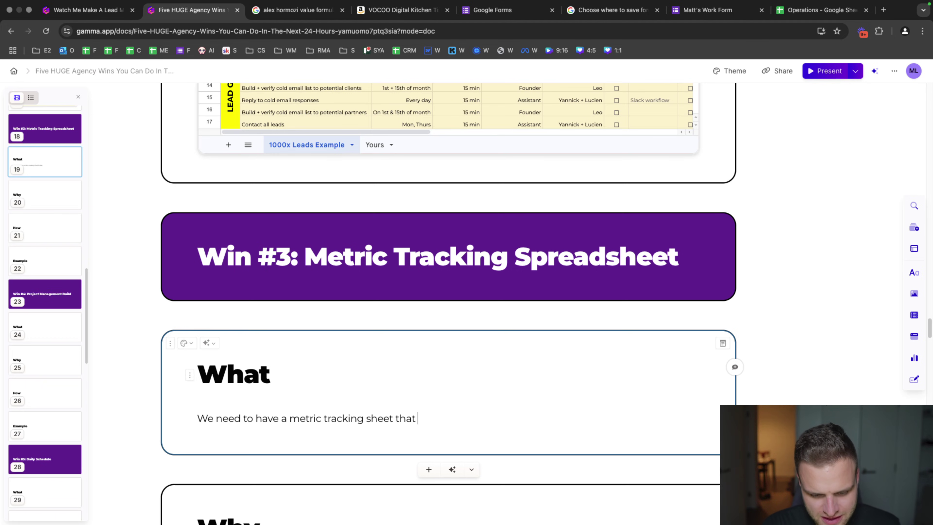
- Complete the sentence with "holds all of our important metrics for lead generation, sales, operations, employee management and more."
{"action": "type", "text": "holds all of our imp"}
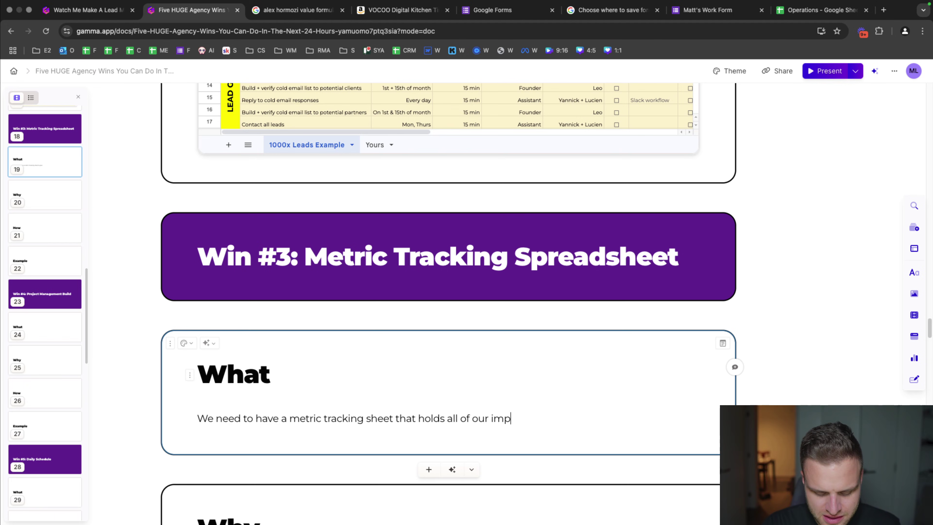
{"action": "type", "text": "ortant metrics for lea"}
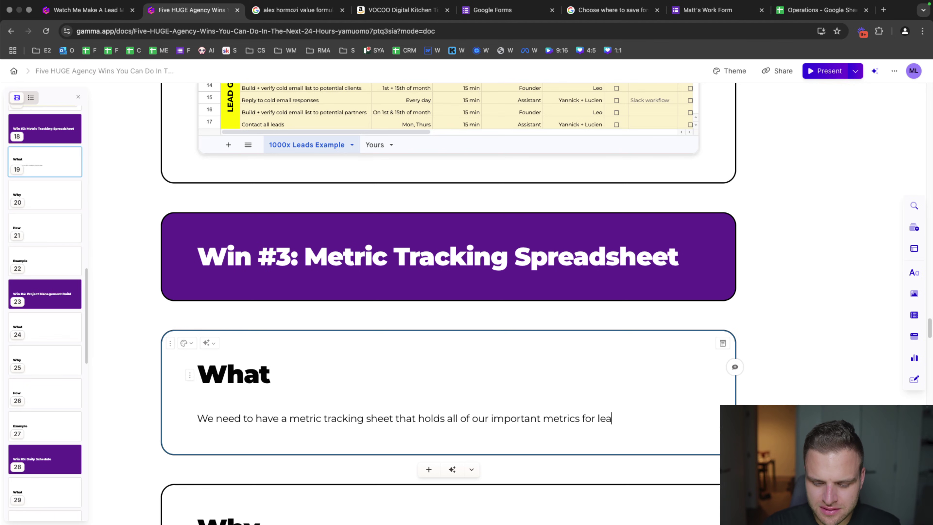
{"action": "type", "text": "d generation, sales"}
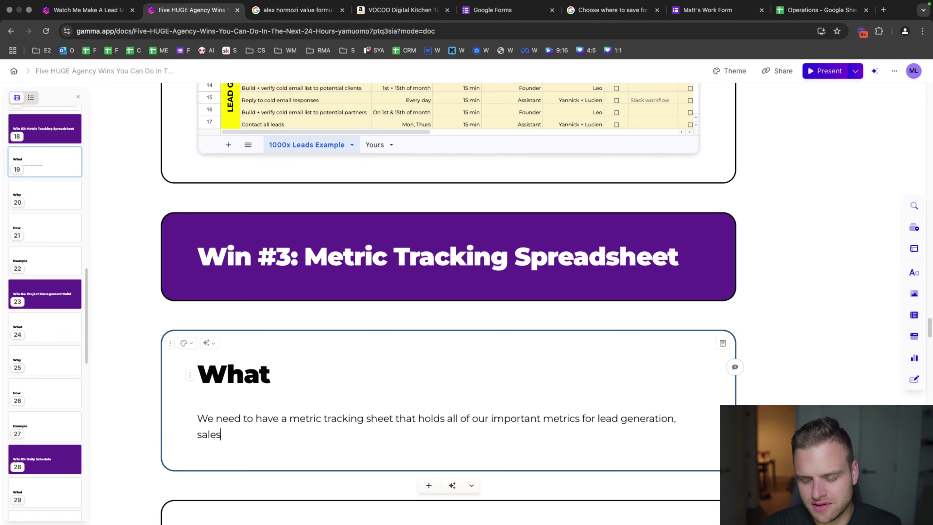
{"action": "type", "text": ", operations, empl"}
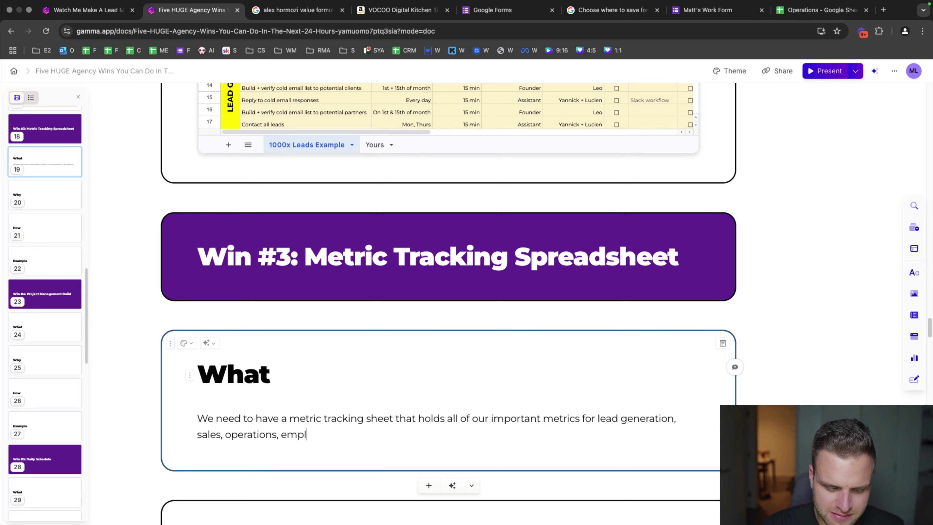
{"action": "type", "text": "oyee management and more."}
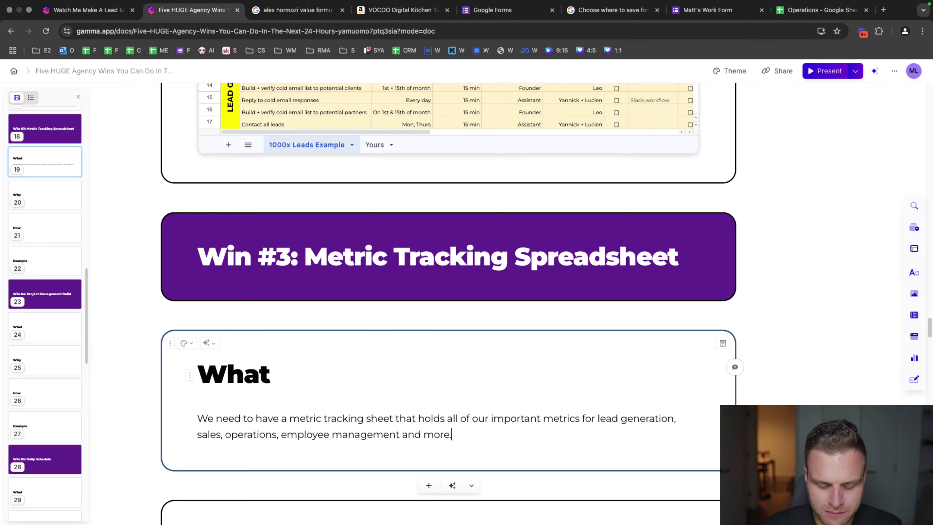
- Start a second paragraph in Win #3's What card with "This will give us great visibility into our business and help us identify"
{"action": "key", "text": "Return"}
{"action": "type", "text": "This will give us"}
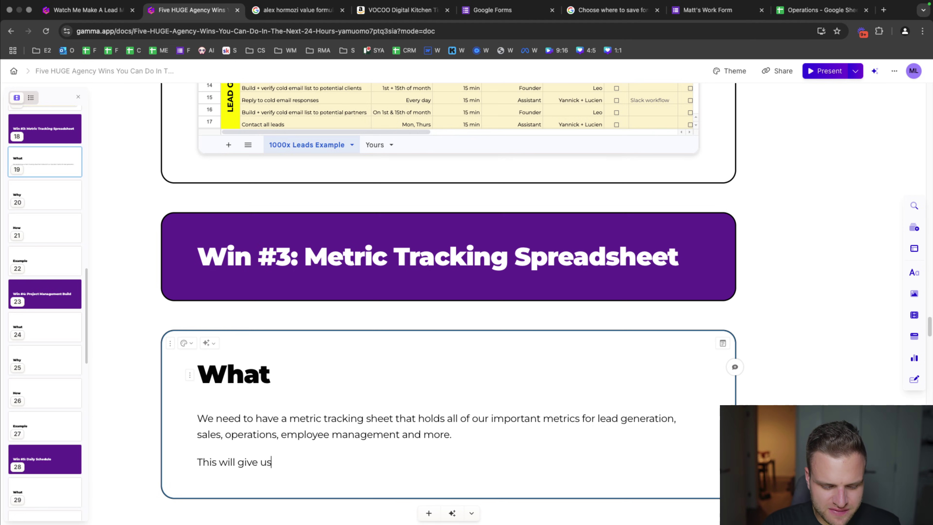
{"action": "type", "text": " geat v"}
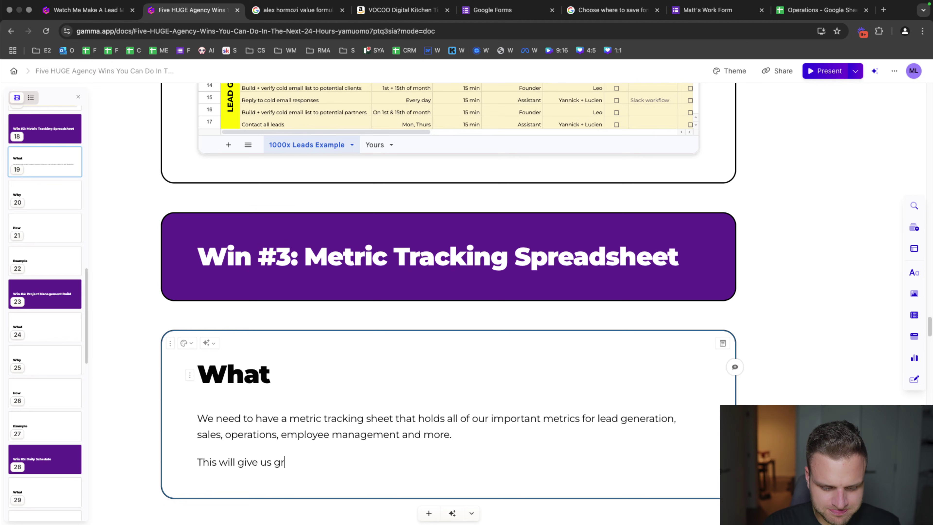
{"action": "type", "text": " isibilit"}
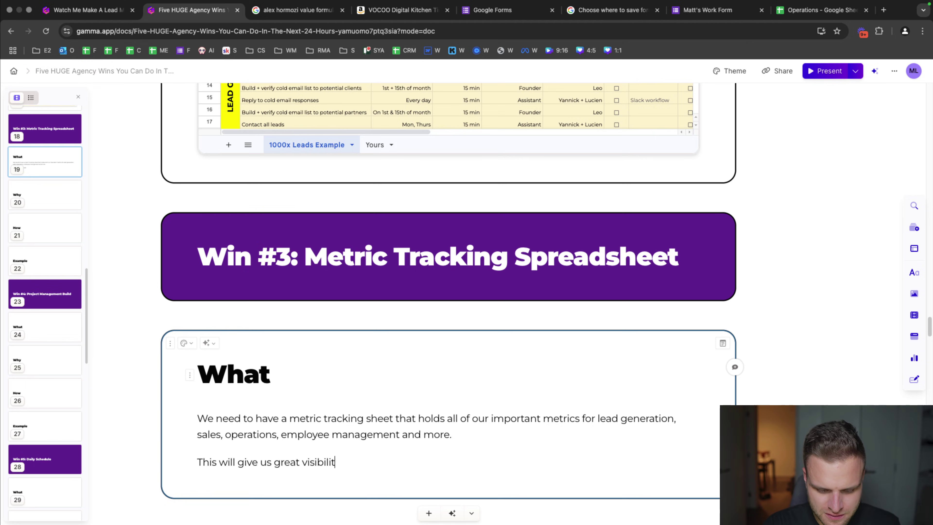
{"action": "type", "text": "y into our business and he"}
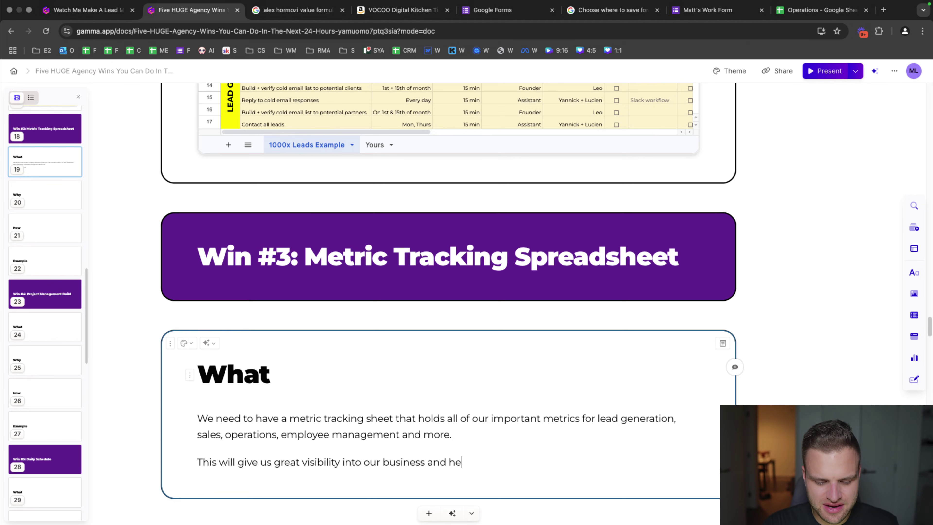
{"action": "type", "text": "lp us identify"}
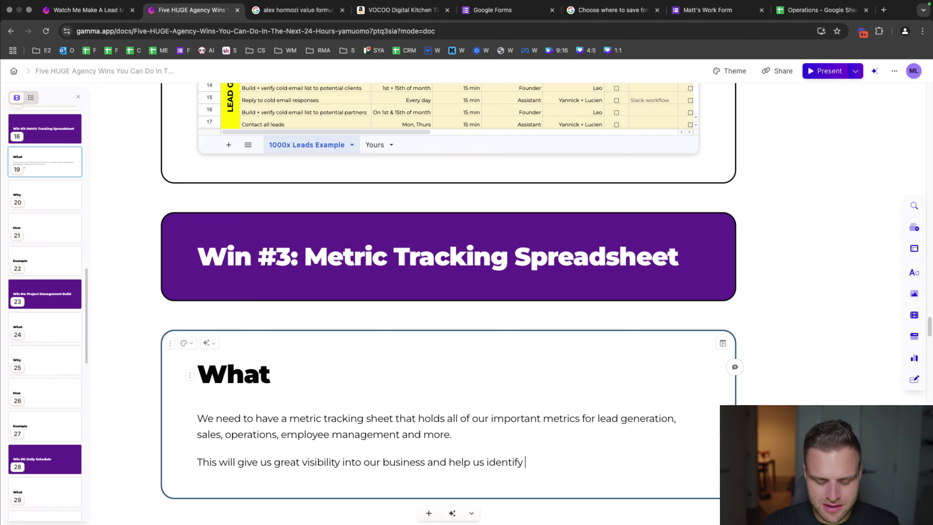
- Finish the sentence with "bottlenecks, areas of opportunity and things we are doing poorly as well as things we are doing well.", correcting the misspelled "opportunity"
{"action": "type", "text": " bottlenecks, areas o"}
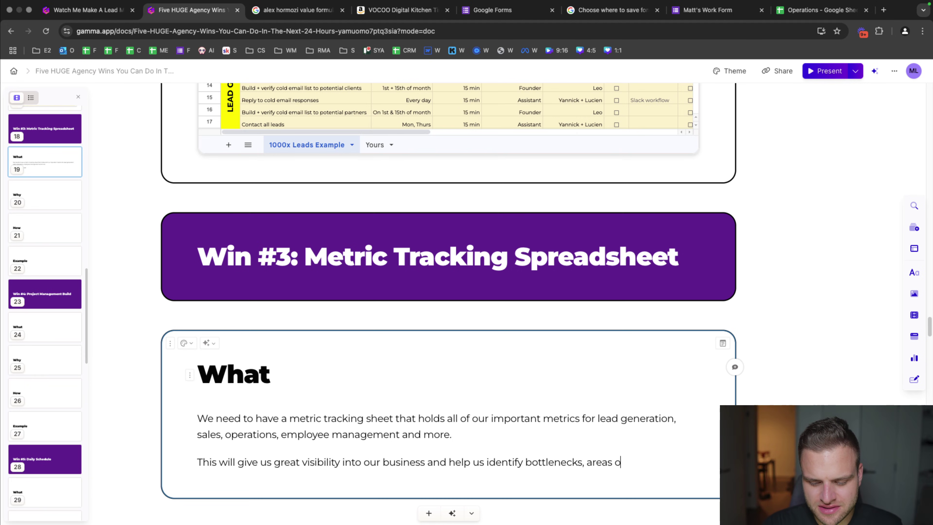
{"action": "type", "text": "f opprotunity and thin"}
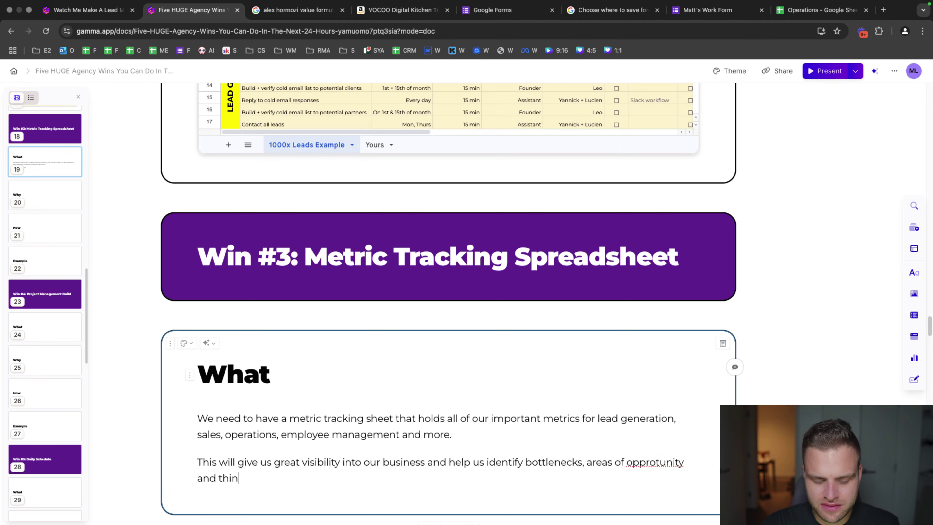
{"action": "type", "text": "gs we are doing poor"}
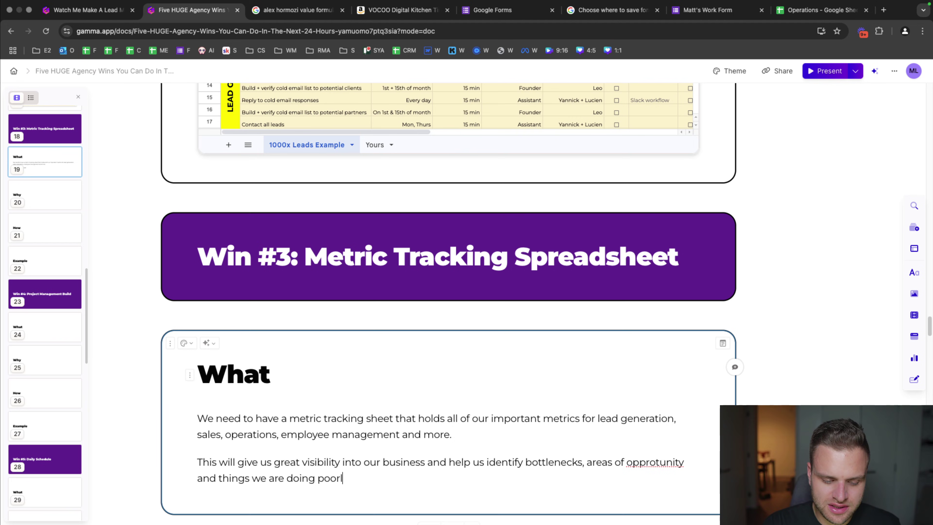
{"action": "type", "text": "ly as well as things we "}
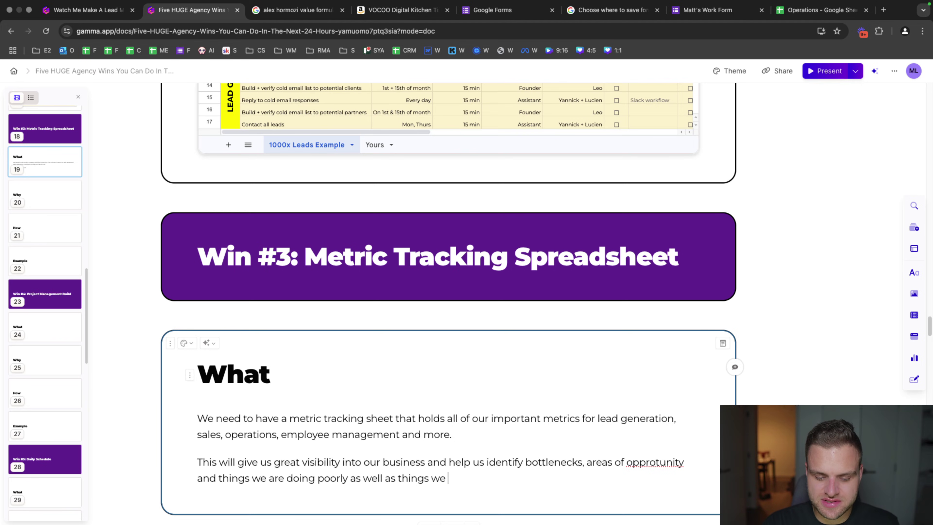
{"action": "type", "text": "are doing well."}
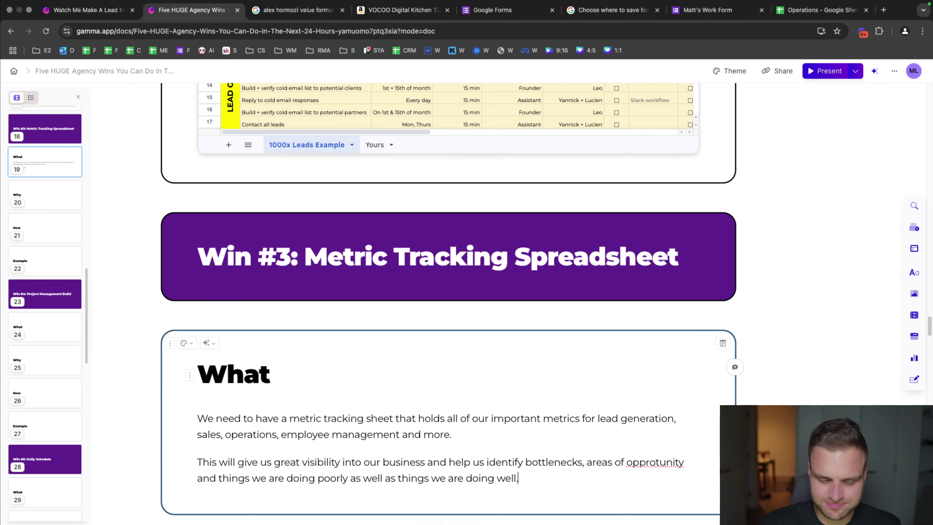
{"action": "scroll", "coordinate": [476, 380], "scroll_direction": "down", "scroll_amount": 3}
{"action": "right_click", "coordinate": [646, 366]}
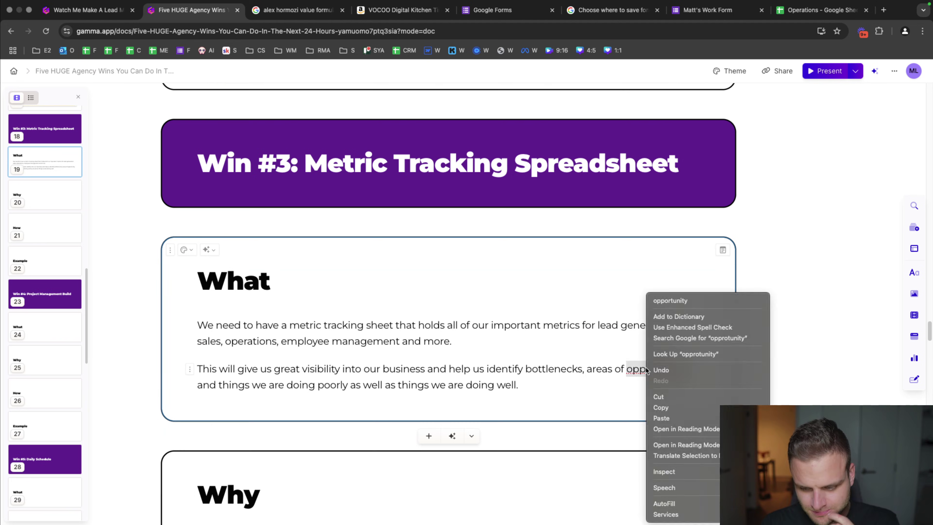
{"action": "left_click", "coordinate": [669, 302]}
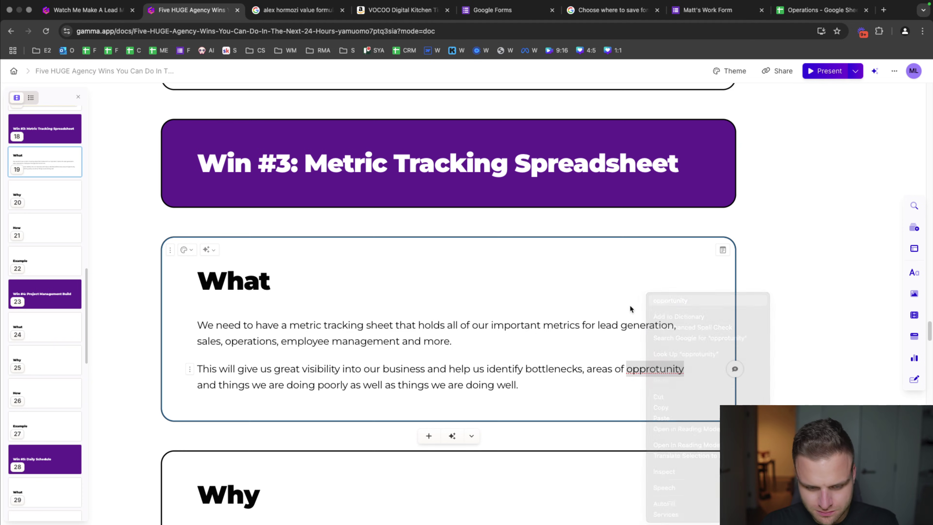
- Start a third paragraph: "A spreadsheet is the best way to do this as it is easy to use, easy to share with others, and you can"
{"action": "left_click", "coordinate": [539, 383]}
{"action": "key", "text": "Return"}
{"action": "type", "text": "A spreadsheet is"}
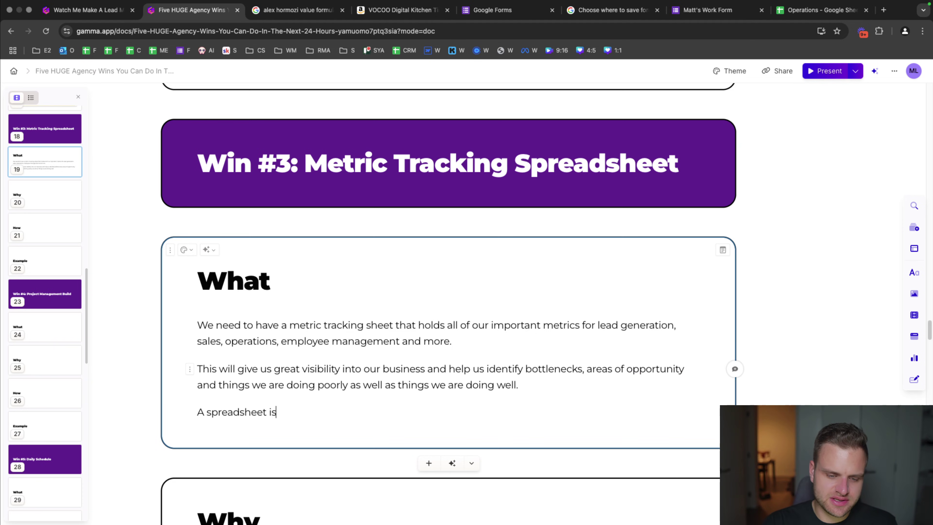
{"action": "type", "text": " the best way to do this "}
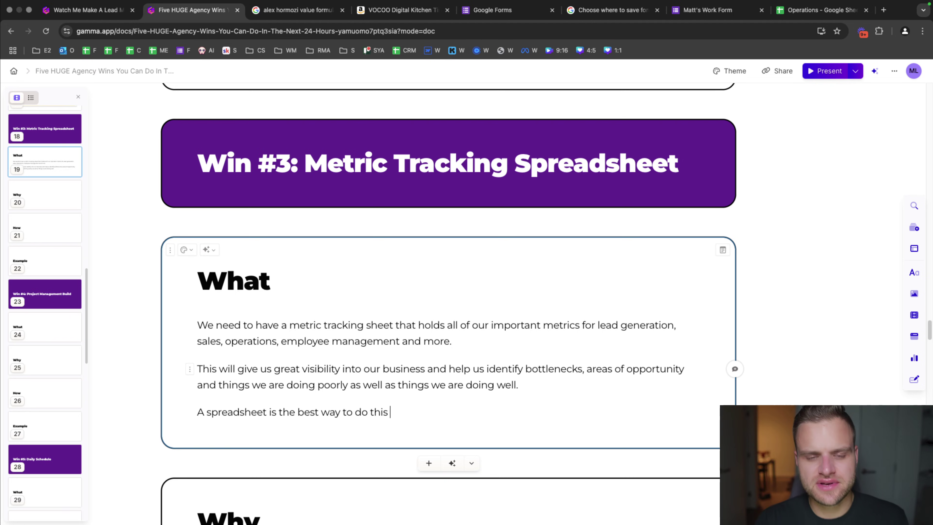
{"action": "type", "text": "as it is easy to u"}
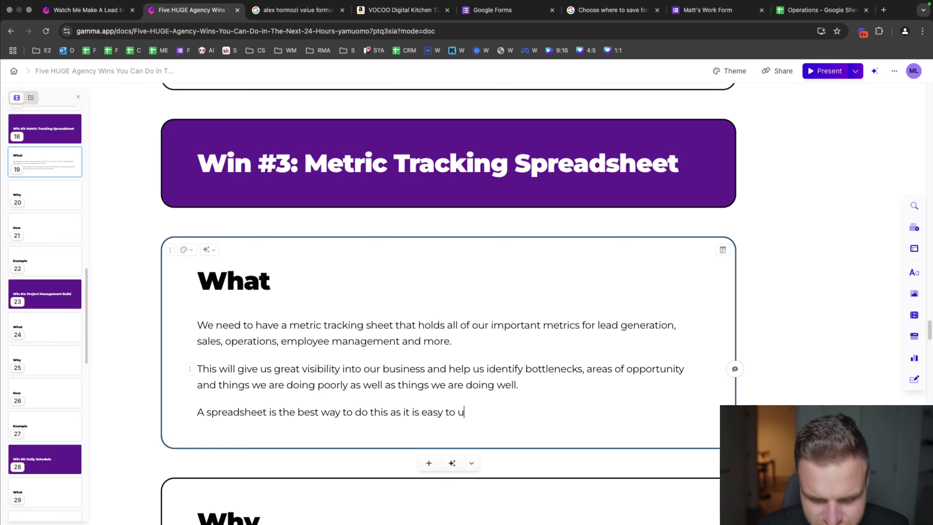
{"action": "type", "text": "se, easy to share"}
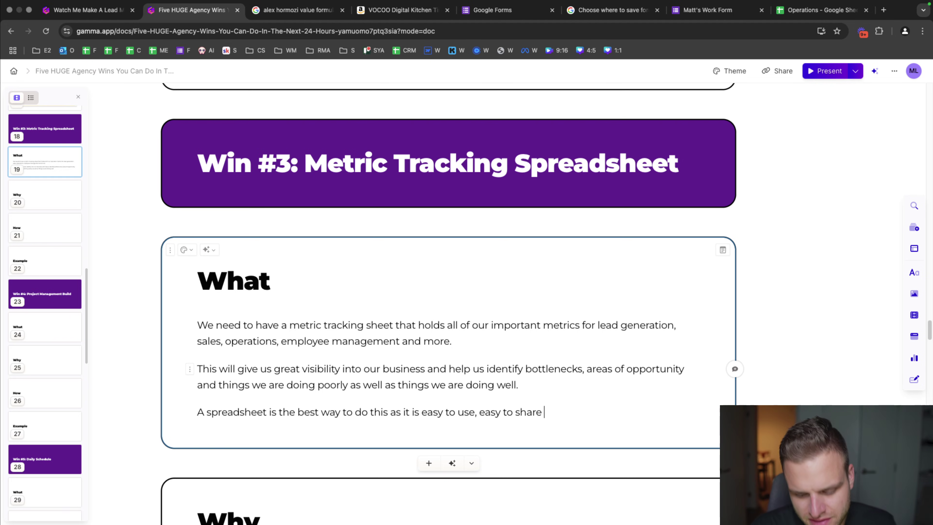
{"action": "type", "text": " with others, and you can"}
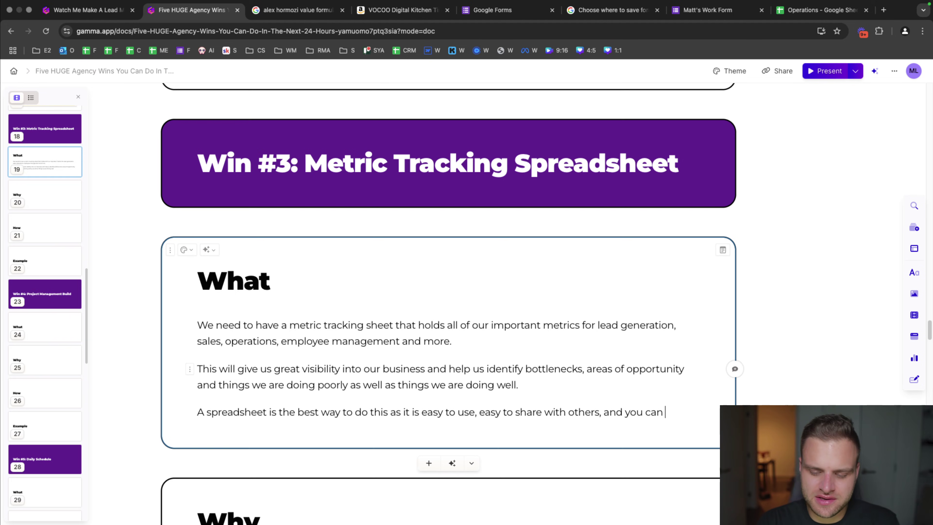
- Continue with "use a lot of mathetically formulas (Excel) to calculate things easier. In all my years, I have never seen amore effective way to do it."
{"action": "type", "text": " use a lot of math"}
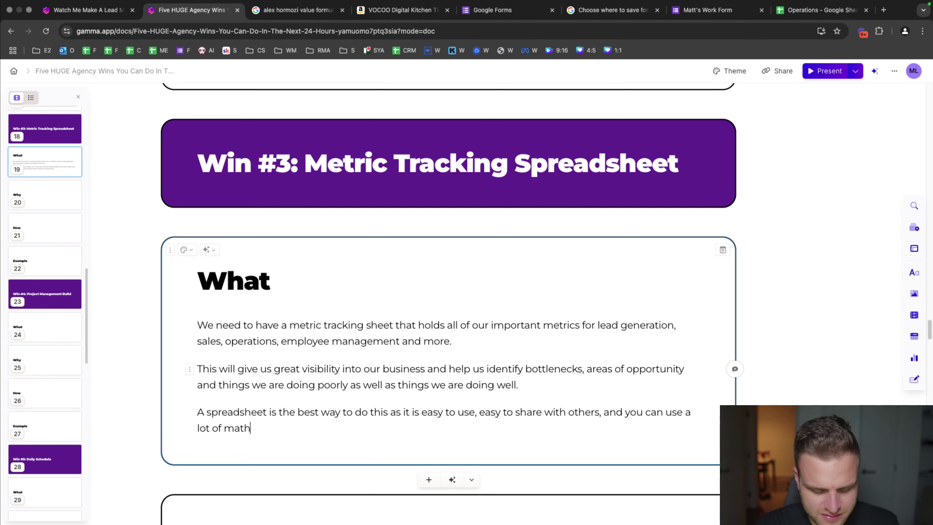
{"action": "type", "text": "etically formulas (Excel) to calct"}
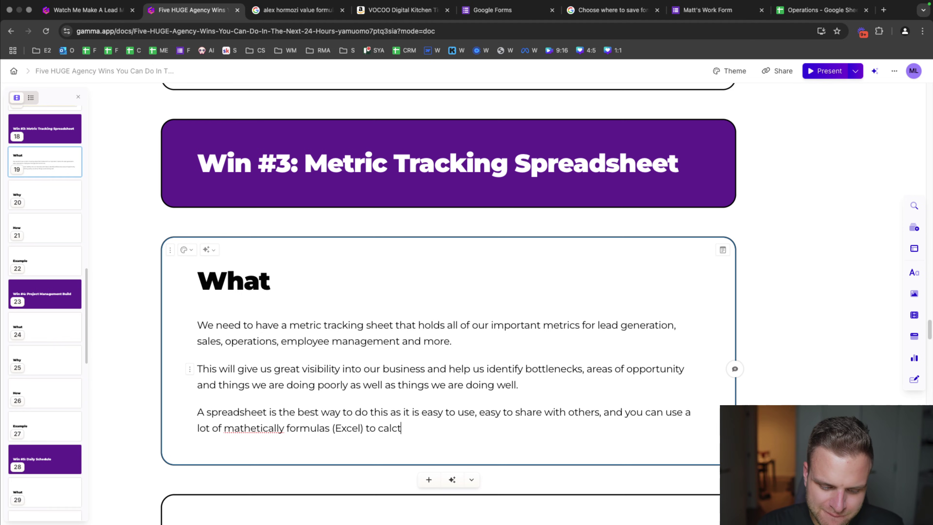
{"action": "key", "text": "BackSpace"}
{"action": "key", "text": "BackSpace"}
{"action": "type", "text": "ulate things easie"}
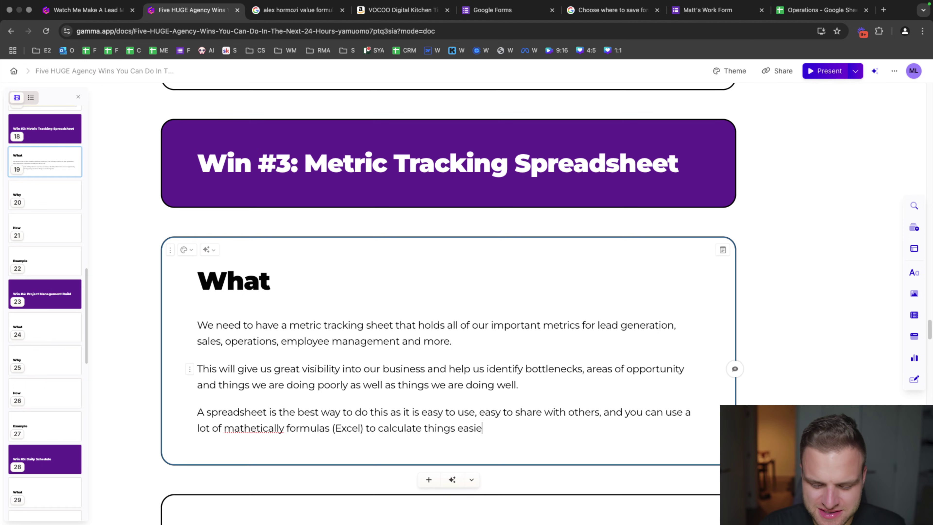
{"action": "type", "text": "r. In all my years, I ha"}
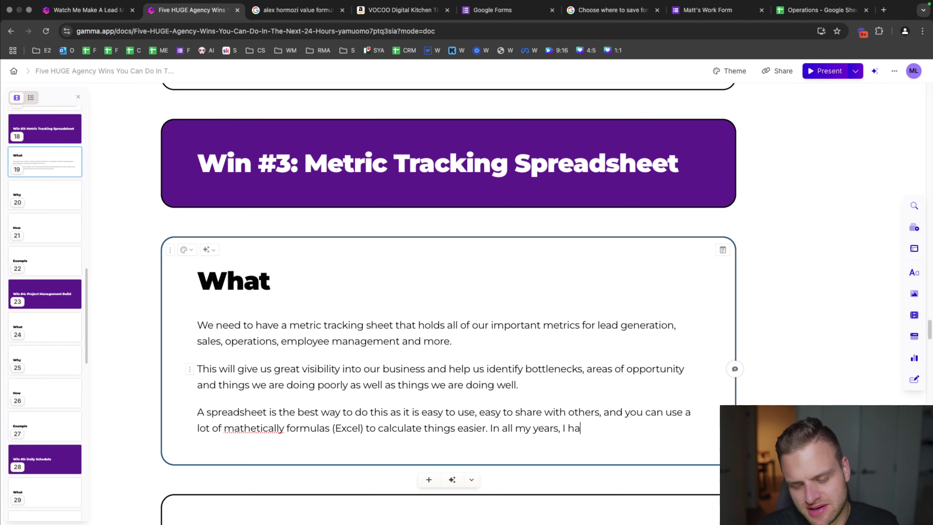
{"action": "type", "text": "ve never seen amore "}
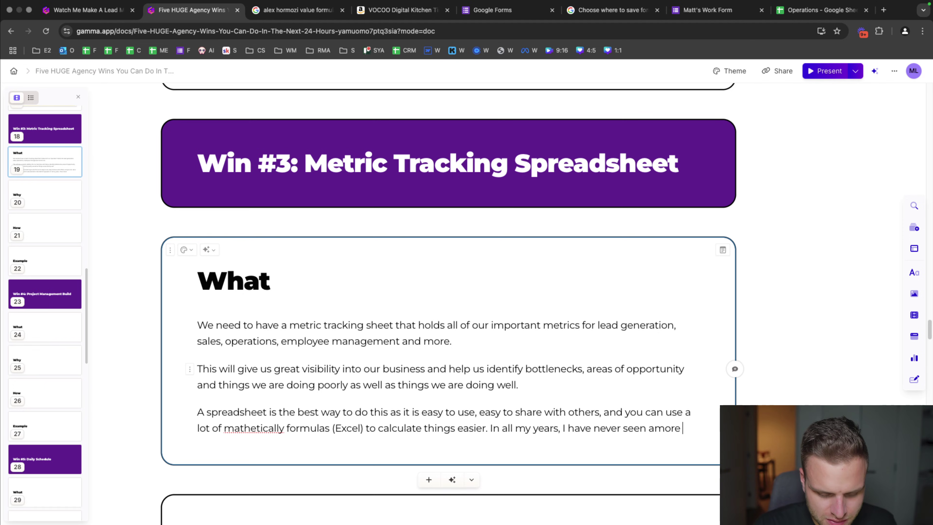
{"action": "type", "text": "effective way to do it. I"}
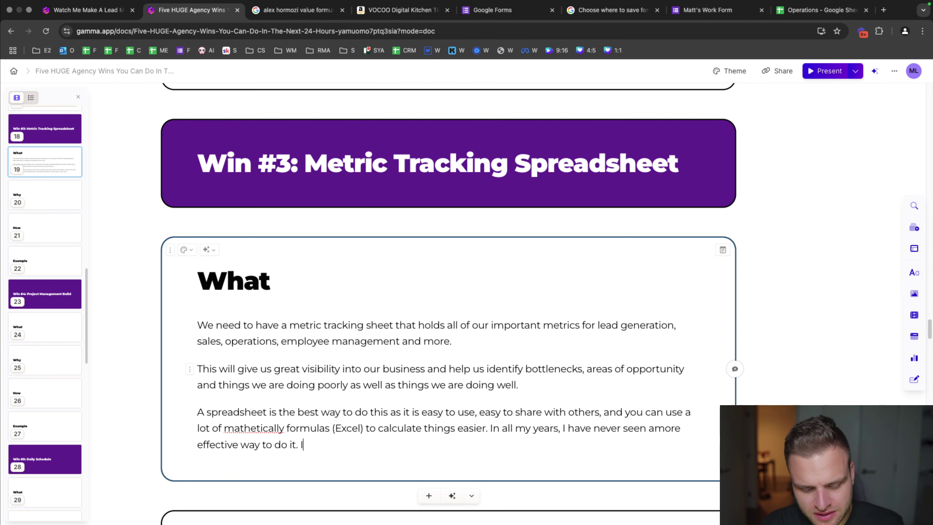
- Add the sentence "I've tried all of these apps and softwares, and they all are terrible in comparison" to the third paragraph
{"action": "type", "text": "'ve tried all of thes"}
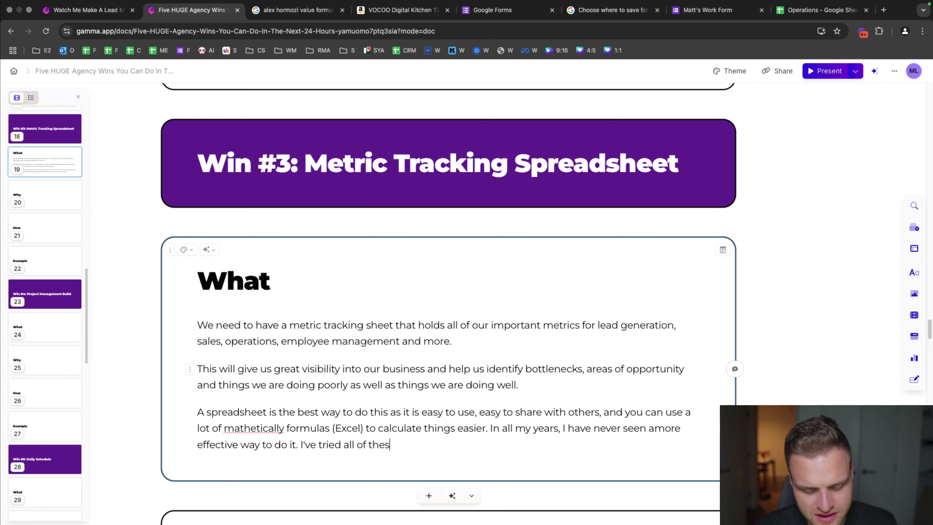
{"action": "type", "text": "e apps and sot"}
{"action": "key", "text": "BackSpace"}
{"action": "type", "text": "ried all o"}
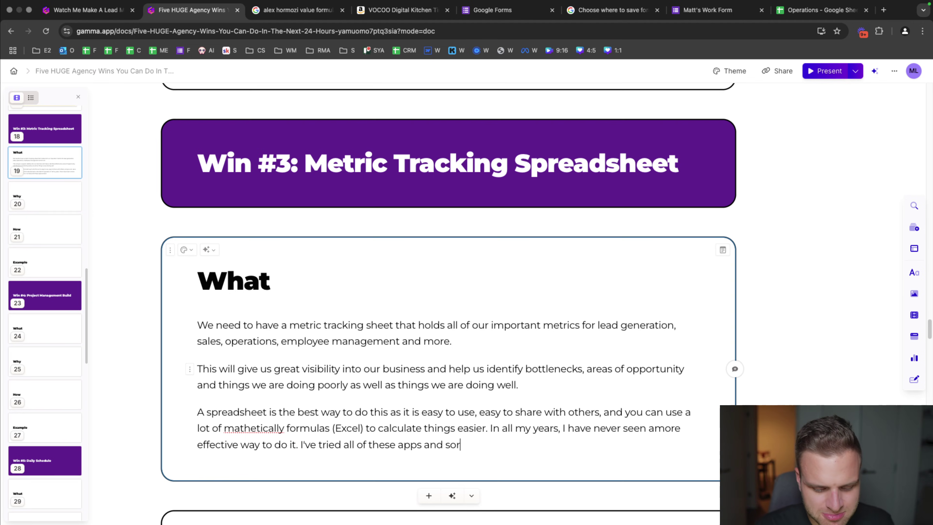
{"action": "type", "text": "f these apps and softwares, and they all "}
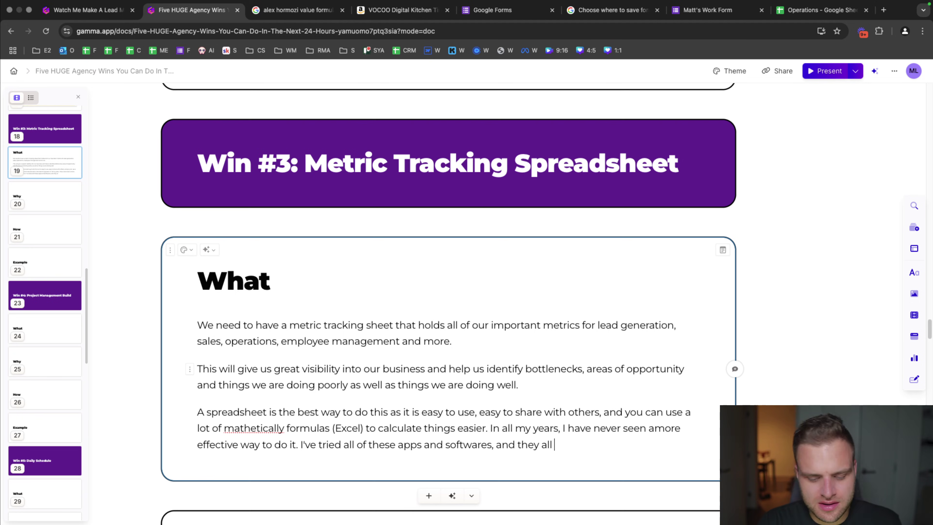
{"action": "type", "text": "are terrible in compar"}
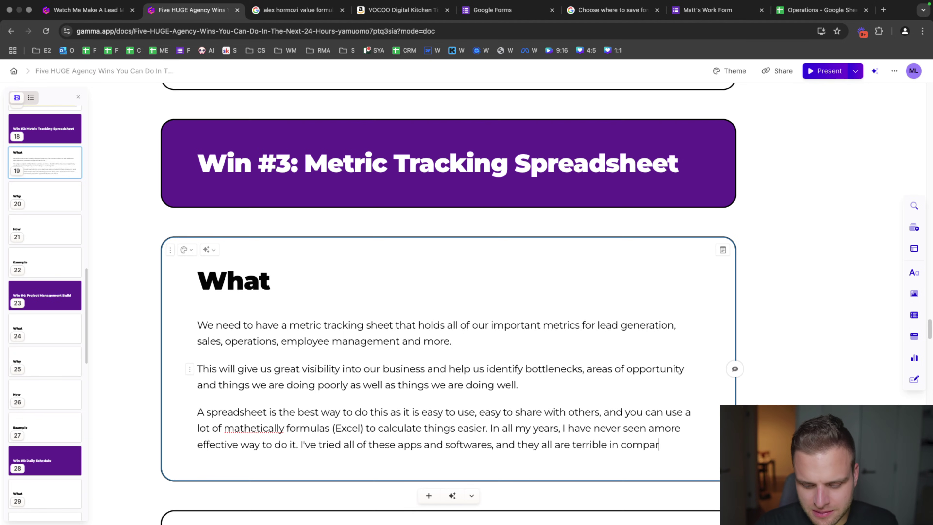
- End the paragraph with "(and usually cost a lot of money)" and correct "mathetically" to "mathematically"
{"action": "type", "text": "ison (and us"}
{"action": "key", "text": "BackSpace"}
{"action": "type", "text": "nd "}
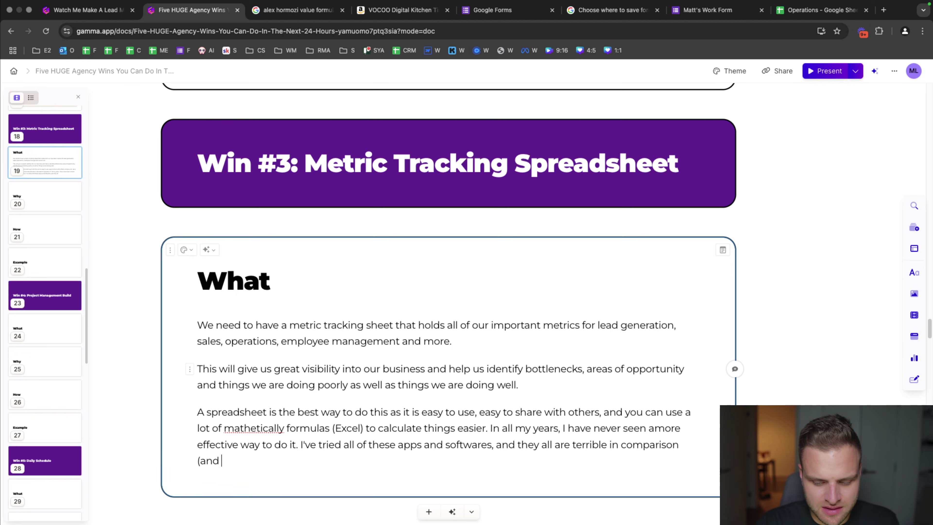
{"action": "type", "text": "usually cost a lot of"}
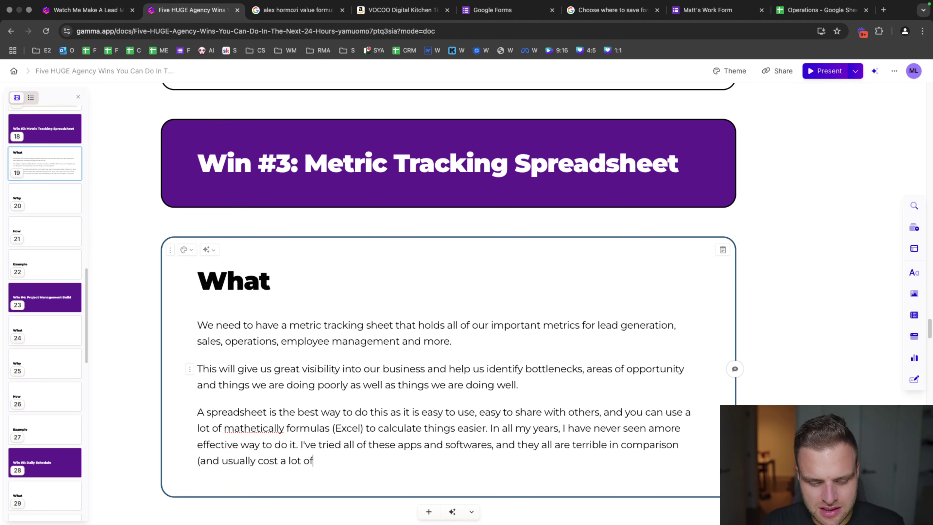
{"action": "type", "text": " money)"}
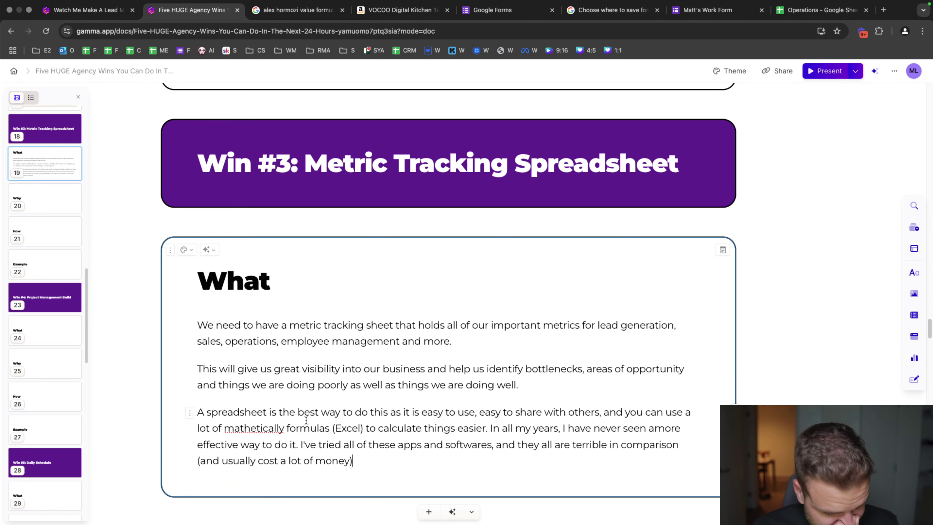
{"action": "left_click", "coordinate": [256, 428]}
{"action": "type", "text": "ma"}
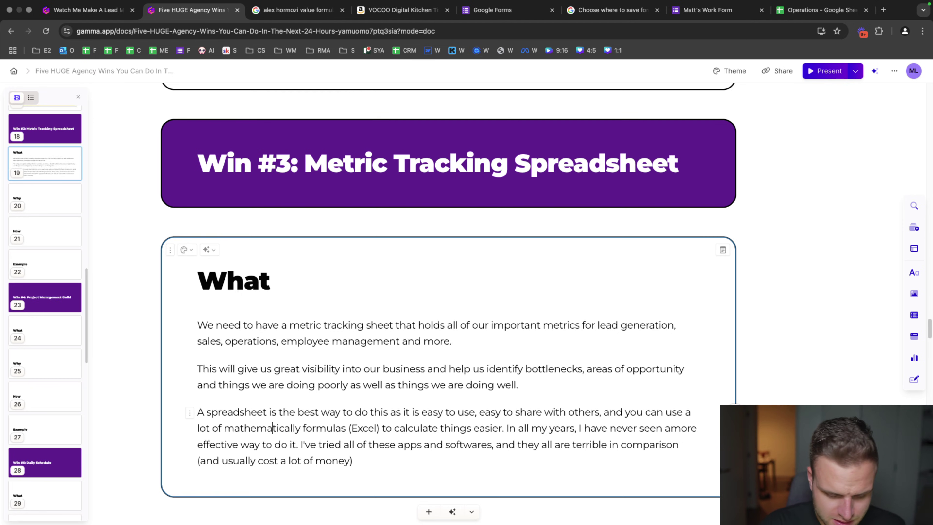
- Switch to the Operations spreadsheet and open the bookmarked "ME" spreadsheet in its place
{"action": "scroll", "coordinate": [270, 406], "scroll_direction": "down", "scroll_amount": 5}
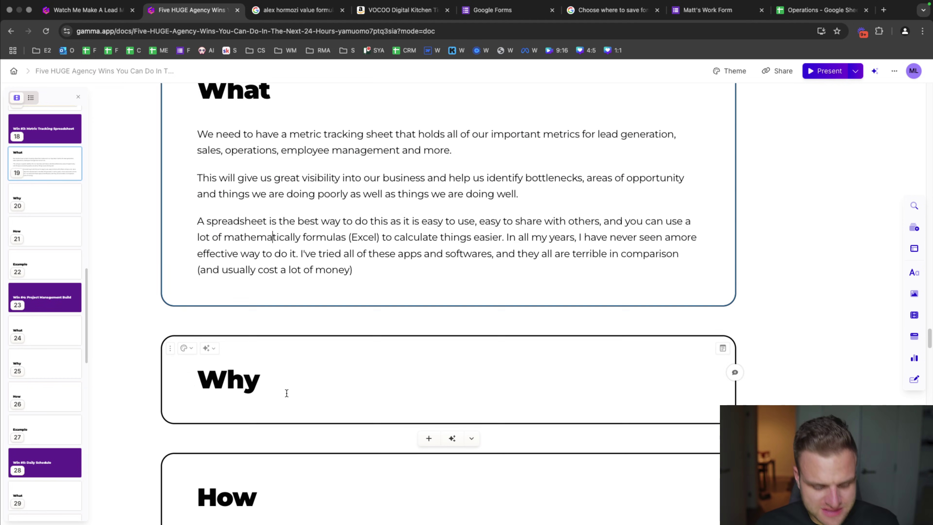
{"action": "scroll", "coordinate": [283, 393], "scroll_direction": "down", "scroll_amount": 2}
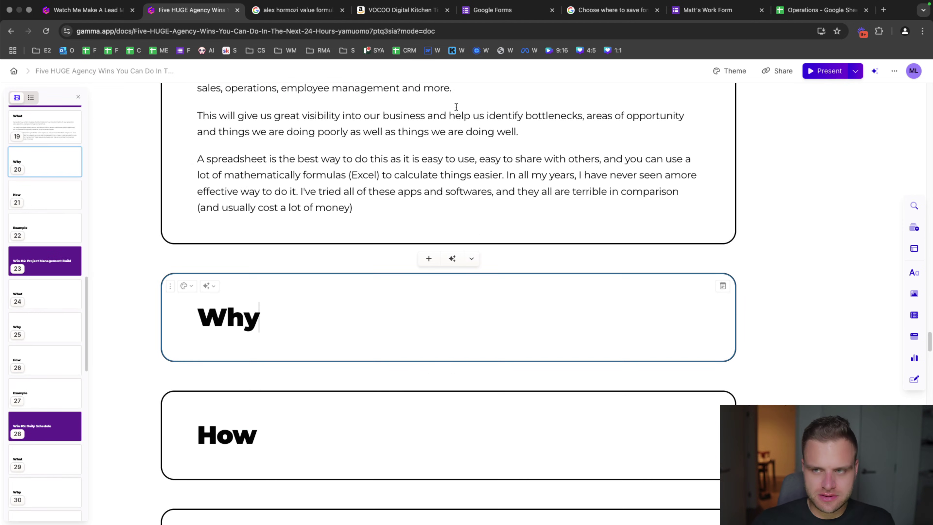
{"action": "scroll", "coordinate": [455, 235], "scroll_direction": "down", "scroll_amount": 3}
{"action": "left_click", "coordinate": [786, 11]}
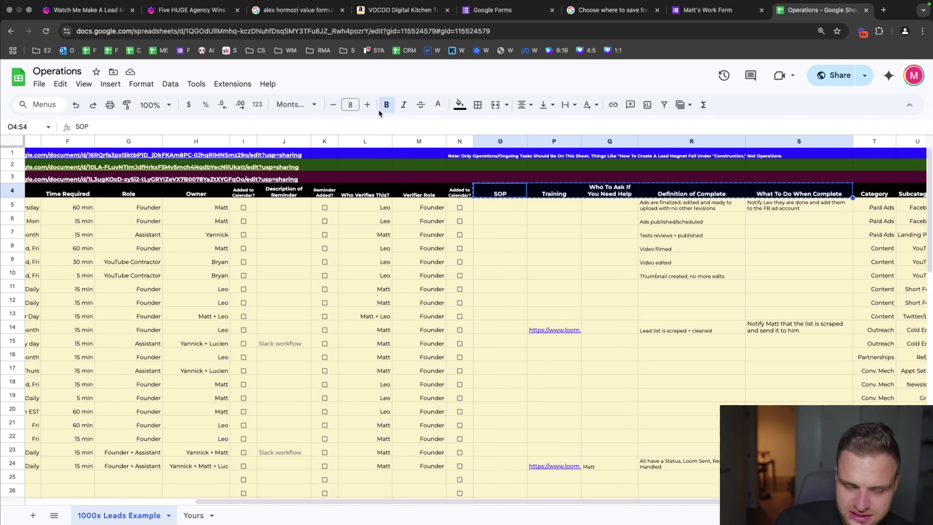
{"action": "left_click", "coordinate": [161, 52]}
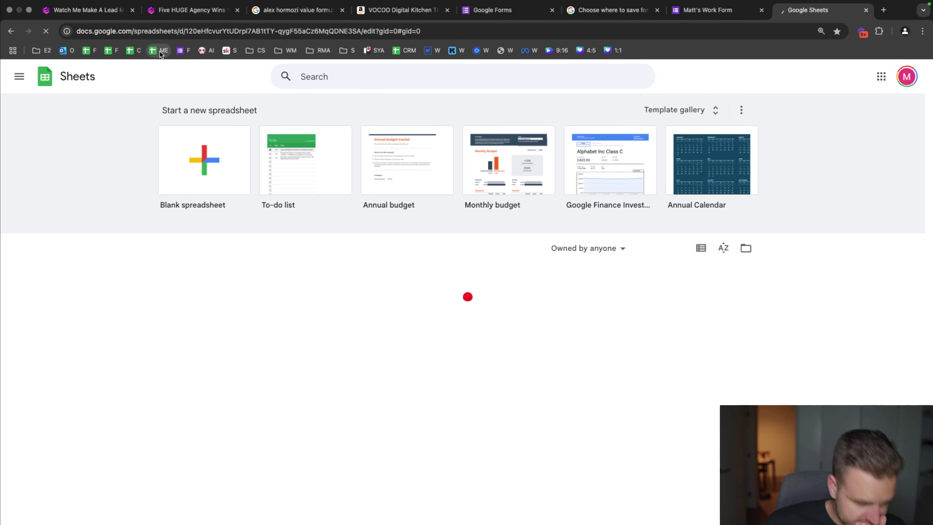
- Open the Metrics sheet of the MINE spreadsheet and copy the spreadsheet's sharing link
{"action": "scroll", "coordinate": [315, 279], "scroll_direction": "down", "scroll_amount": 3}
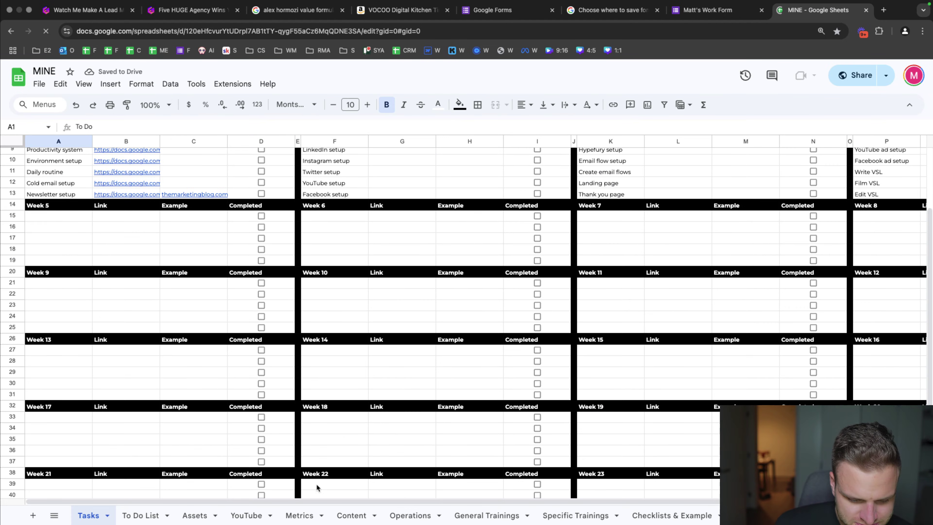
{"action": "left_click", "coordinate": [300, 514]}
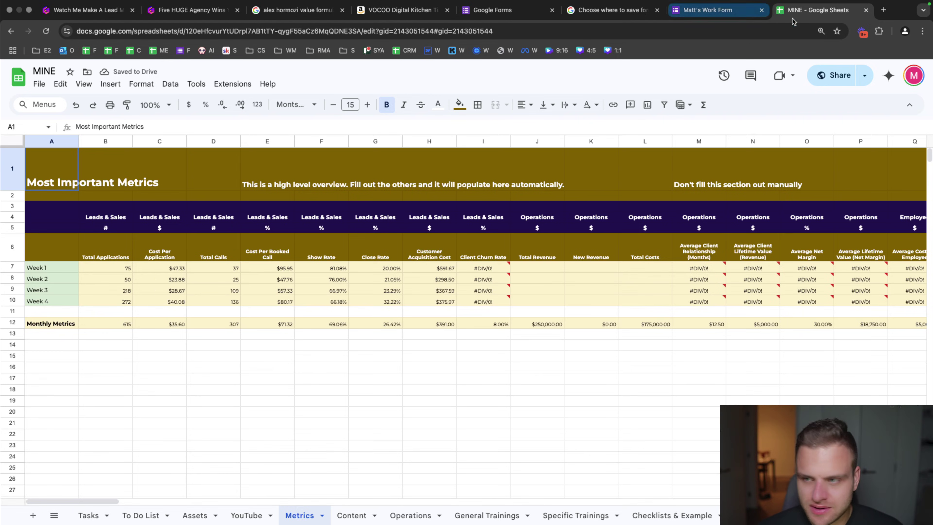
{"action": "left_click", "coordinate": [830, 73]}
{"action": "left_click", "coordinate": [371, 395]}
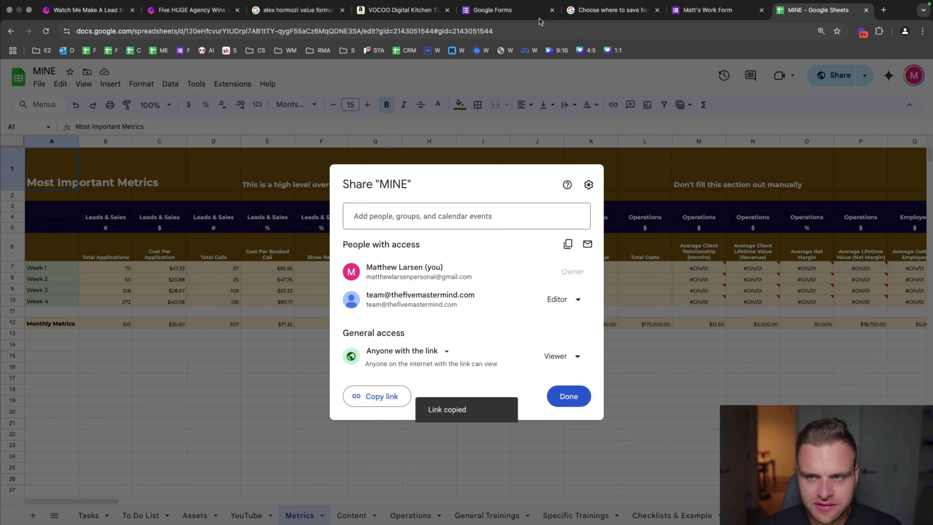
- Return to the lead magnet document and paste the spreadsheet link beneath Win #3's Example heading
{"action": "left_click", "coordinate": [191, 10]}
{"action": "left_click", "coordinate": [336, 409]}
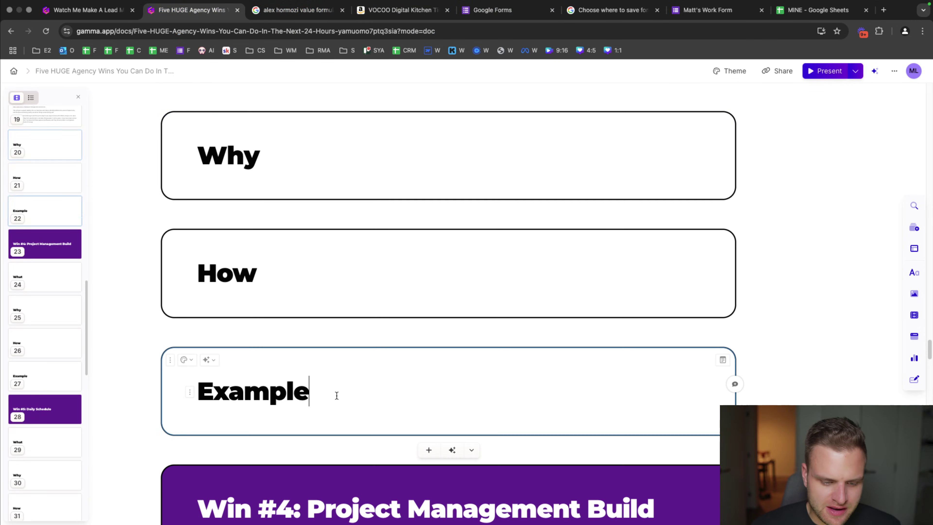
{"action": "key", "text": "Return"}
{"action": "key", "text": "super+v"}
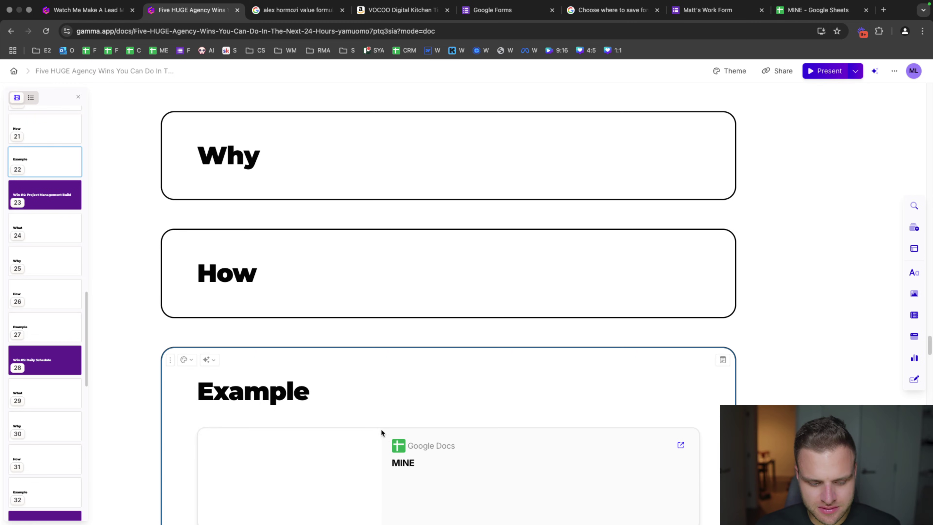
- Change the pasted spreadsheet link's display to Embed and bring Win #3's Example card back into view
{"action": "left_click", "coordinate": [192, 435]}
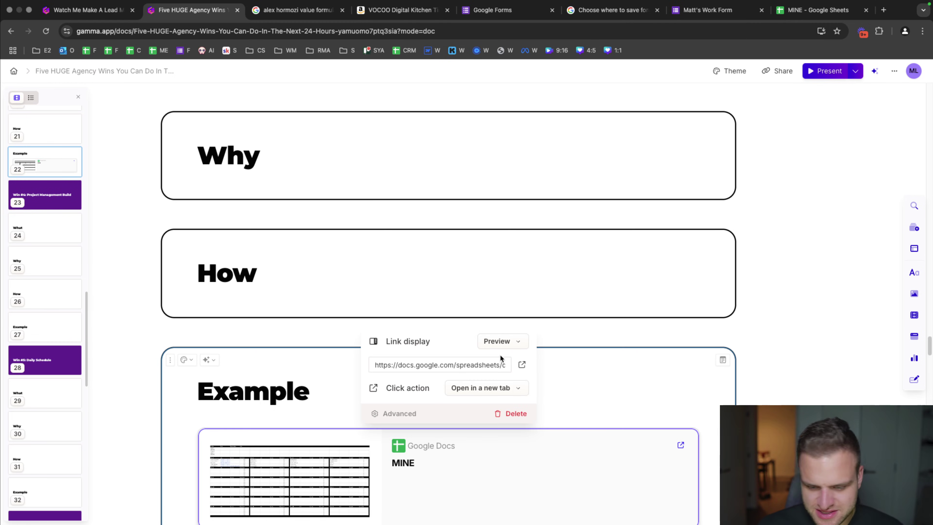
{"action": "left_click", "coordinate": [509, 349]}
{"action": "left_click", "coordinate": [511, 422]}
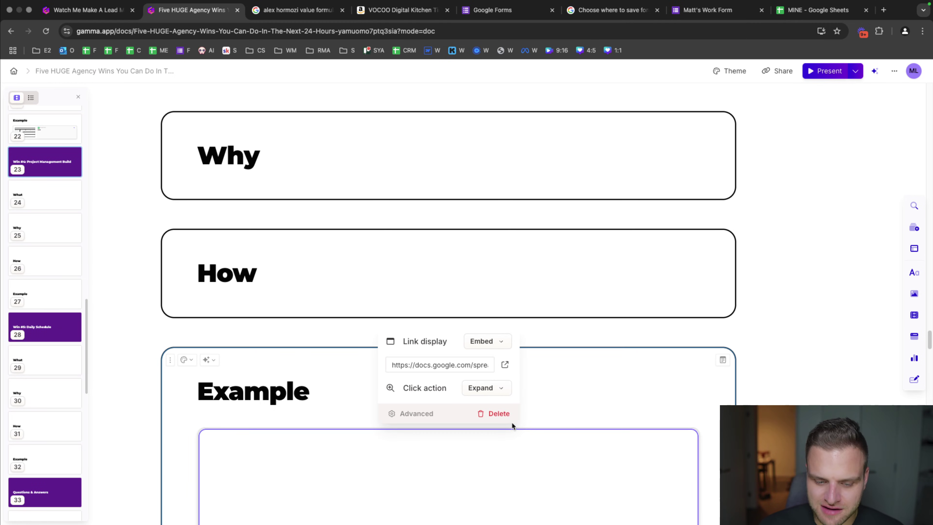
{"action": "scroll", "coordinate": [561, 382], "scroll_direction": "down", "scroll_amount": 2}
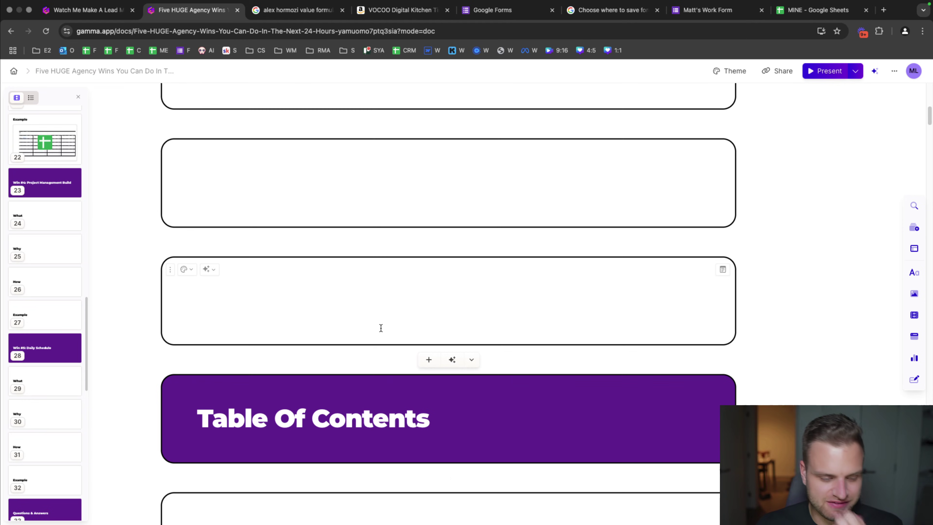
{"action": "scroll", "coordinate": [379, 328], "scroll_direction": "down", "scroll_amount": 9}
{"action": "scroll", "coordinate": [380, 328], "scroll_direction": "down", "scroll_amount": 10}
{"action": "scroll", "coordinate": [58, 327], "scroll_direction": "down", "scroll_amount": 10}
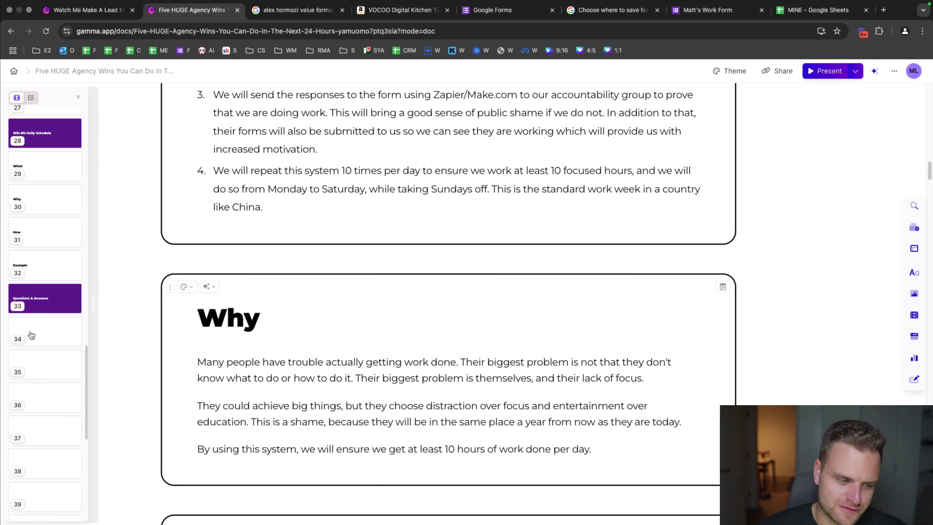
{"action": "scroll", "coordinate": [33, 335], "scroll_direction": "up", "scroll_amount": 14}
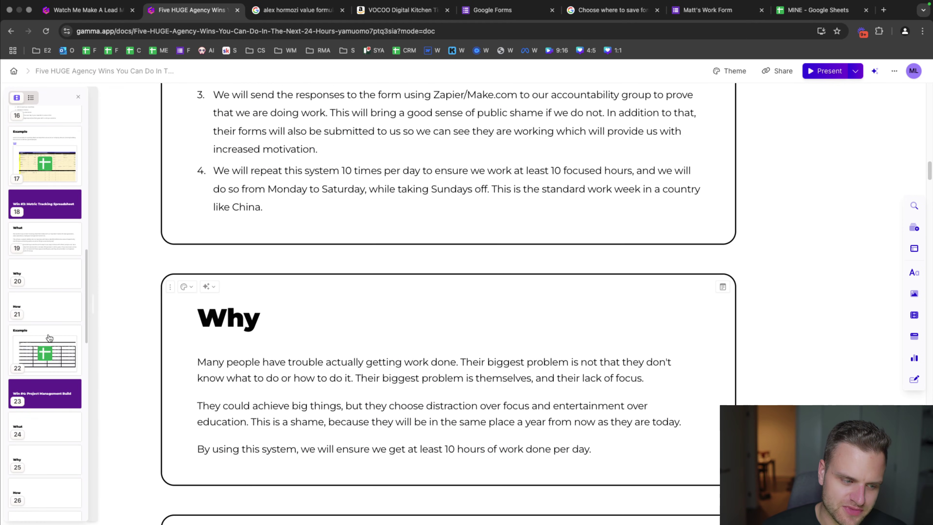
{"action": "left_click", "coordinate": [62, 332]}
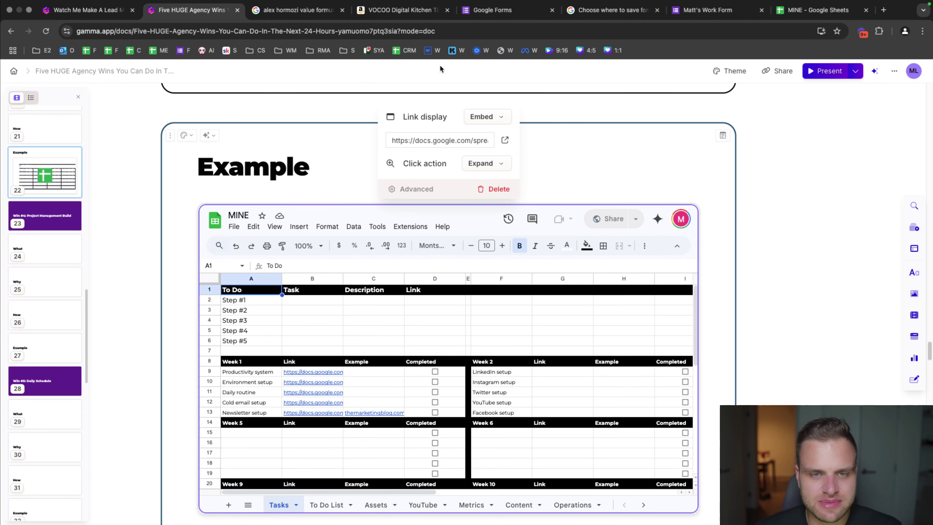
- Switch back to the MINE spreadsheet and copy its Metrics sheet into a new spreadsheet
{"action": "left_click", "coordinate": [819, 10]}
{"action": "key", "text": "Escape"}
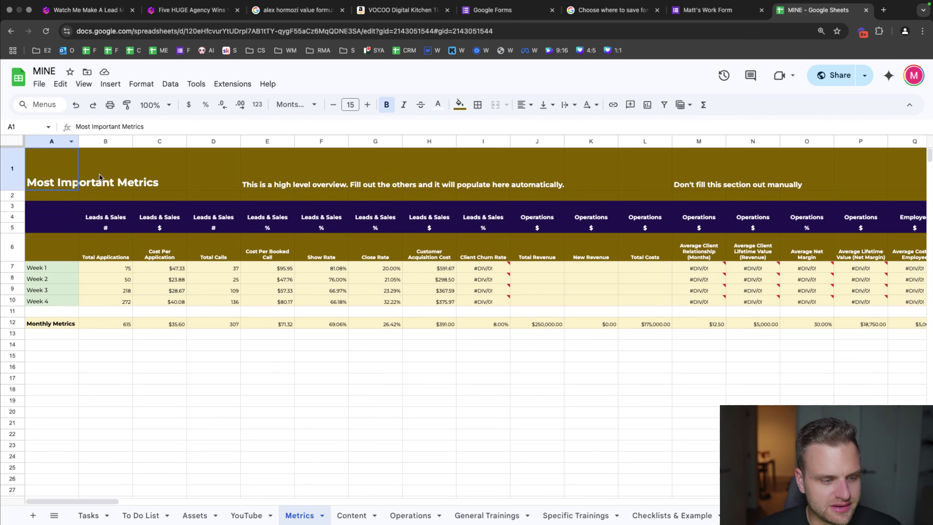
{"action": "right_click", "coordinate": [302, 514]}
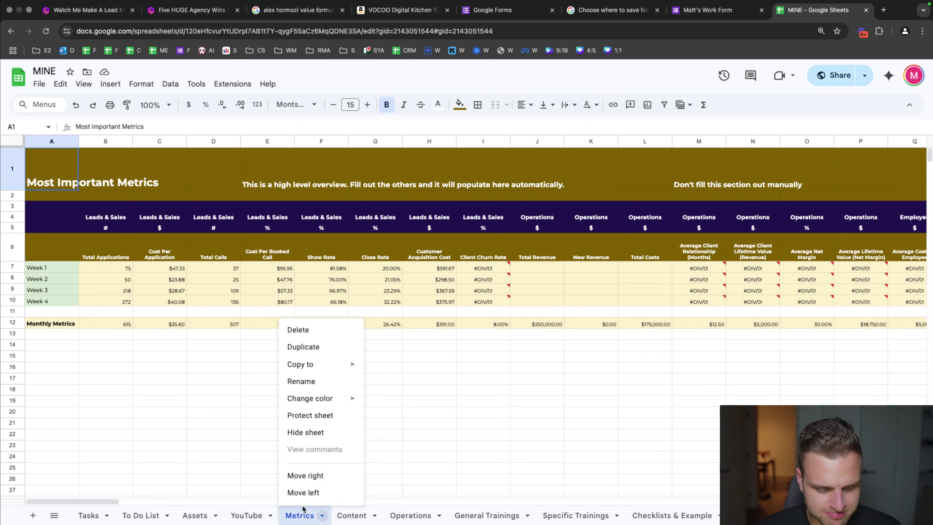
{"action": "mouse_move", "coordinate": [329, 365]}
{"action": "left_click", "coordinate": [399, 368]}
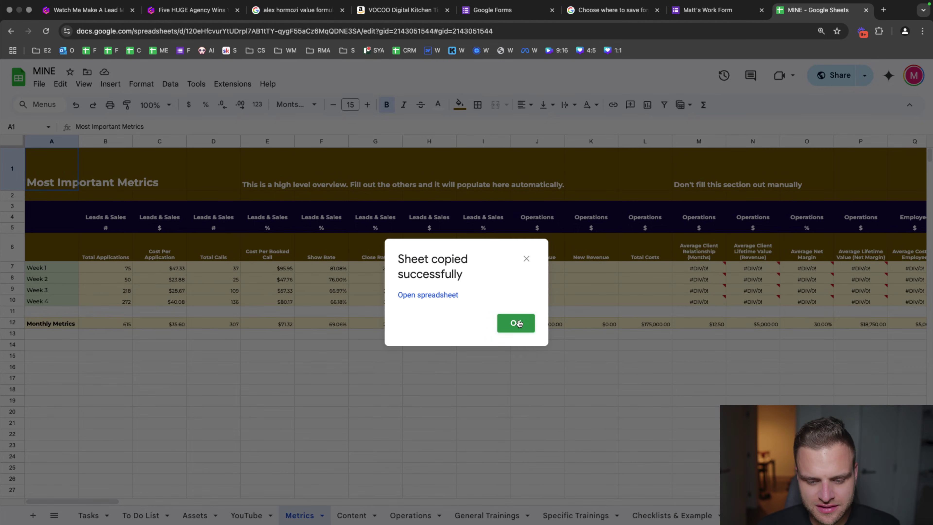
{"action": "left_click", "coordinate": [516, 323]}
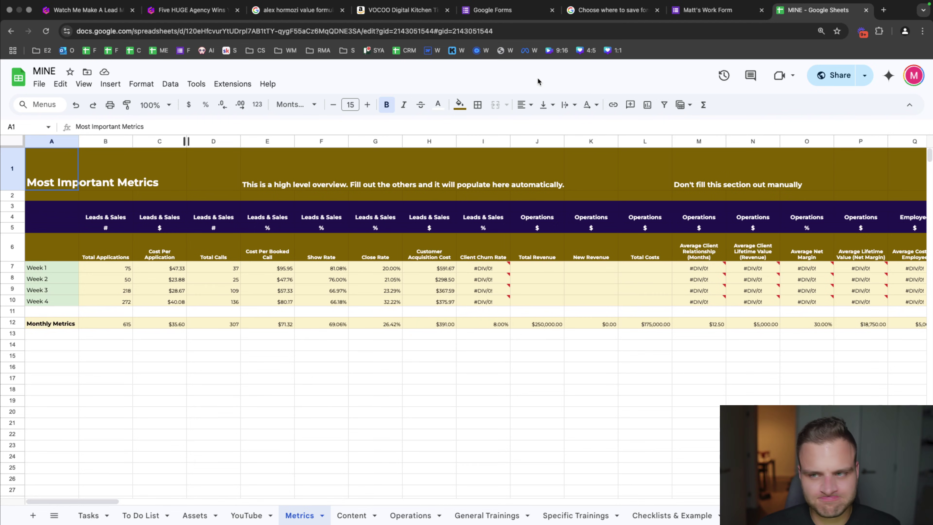
- Open the new untitled spreadsheet from the Sheets file list and rename it "Metrics"
{"action": "left_click", "coordinate": [18, 78]}
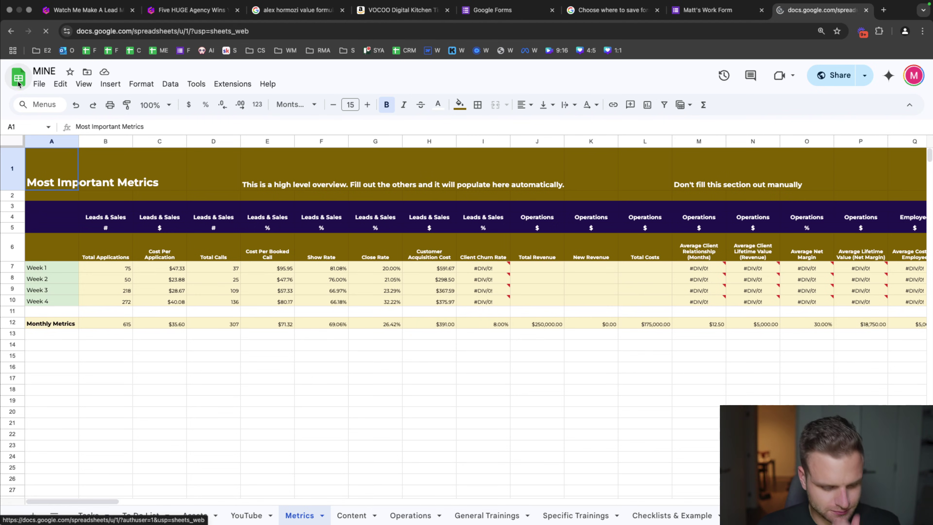
{"action": "left_click", "coordinate": [217, 311]}
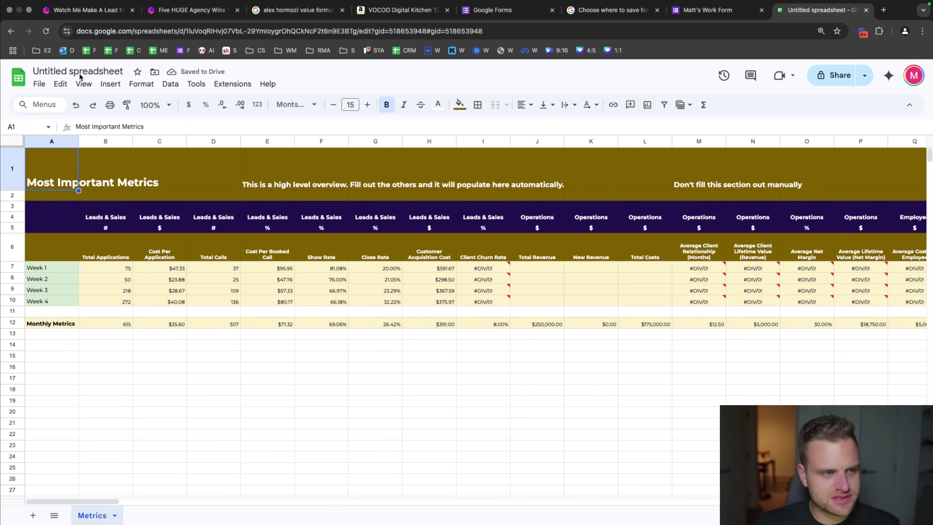
{"action": "left_click", "coordinate": [79, 72]}
{"action": "type", "text": "Metrics"}
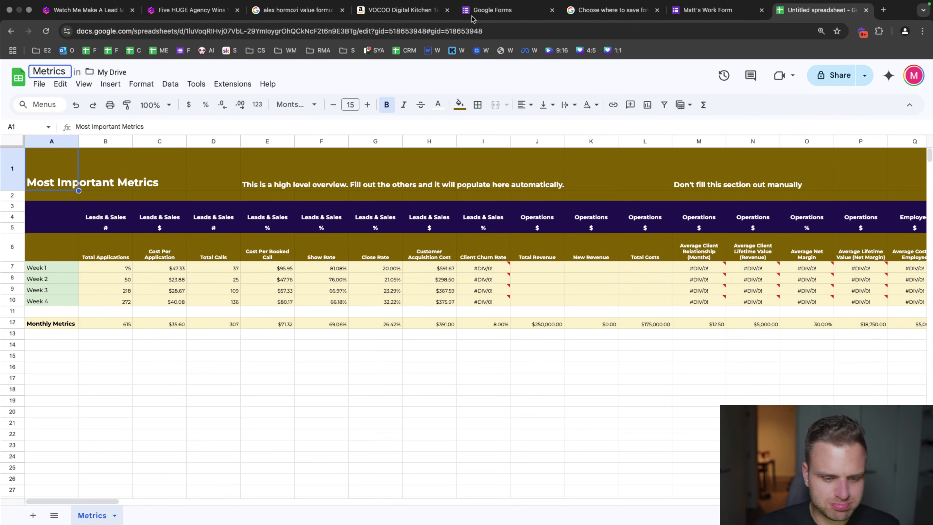
- Share the Metrics spreadsheet with anyone with the link and copy its sharing link
{"action": "left_click", "coordinate": [834, 75]}
{"action": "left_click", "coordinate": [390, 336]}
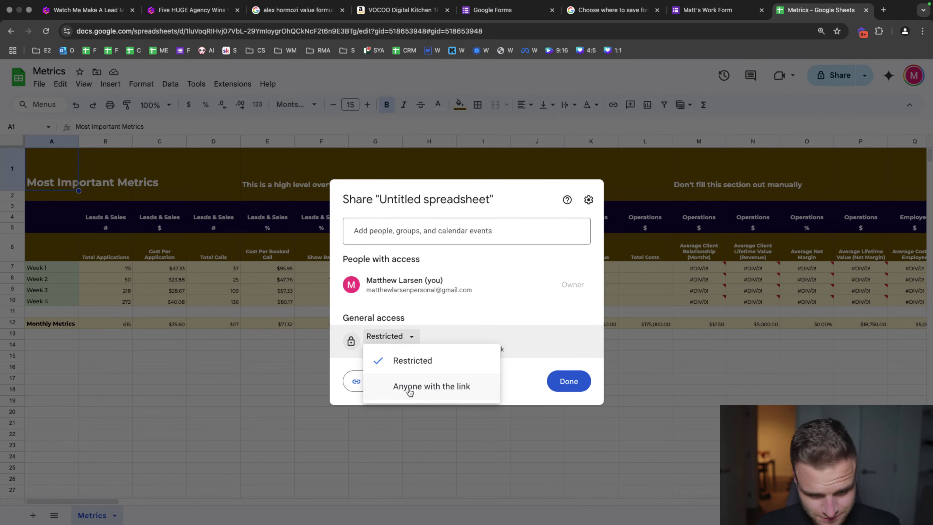
{"action": "left_click", "coordinate": [410, 392]}
{"action": "left_click", "coordinate": [367, 381]}
- Replace the embed's link in Win #3's Example card with the copied Metrics link and display it as Embed
{"action": "left_click", "coordinate": [172, 10]}
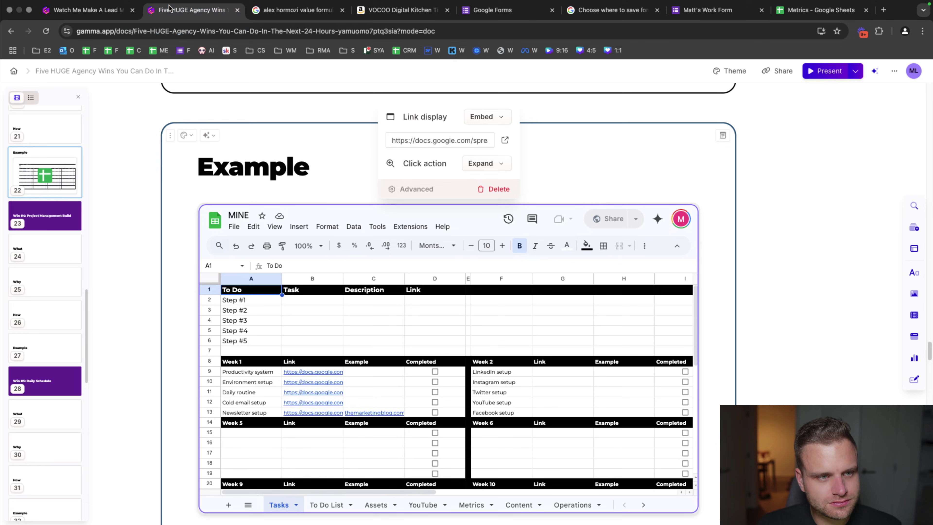
{"action": "left_click", "coordinate": [453, 141]}
{"action": "key", "text": "ctrl+a"}
{"action": "key", "text": "ctrl+v"}
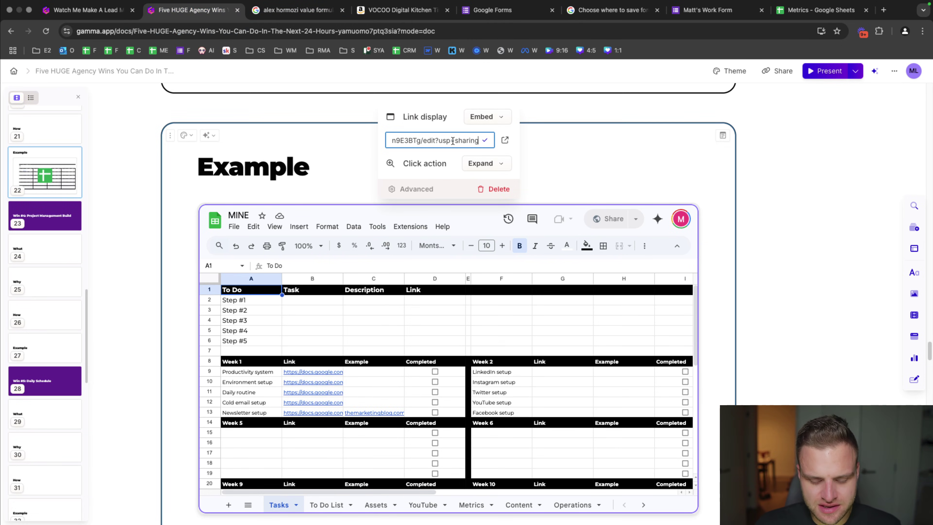
{"action": "key", "text": "Return"}
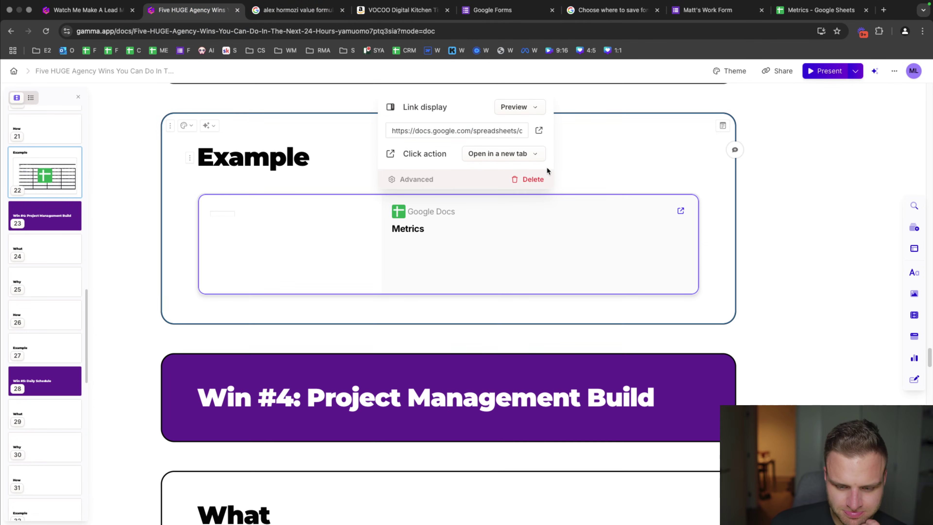
{"action": "left_click", "coordinate": [525, 109]}
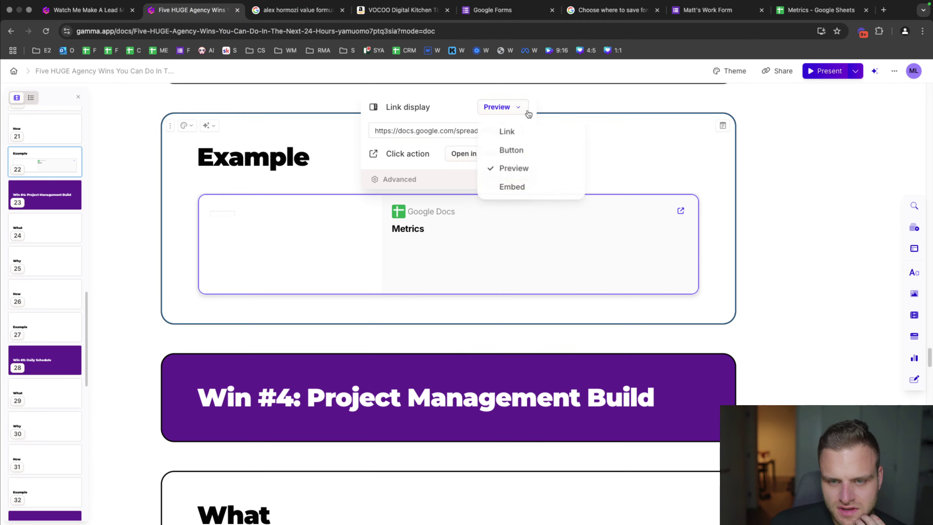
{"action": "left_click", "coordinate": [502, 186]}
- Close the sharing dialog of the Metrics spreadsheet and look across its columns
{"action": "left_click", "coordinate": [818, 10]}
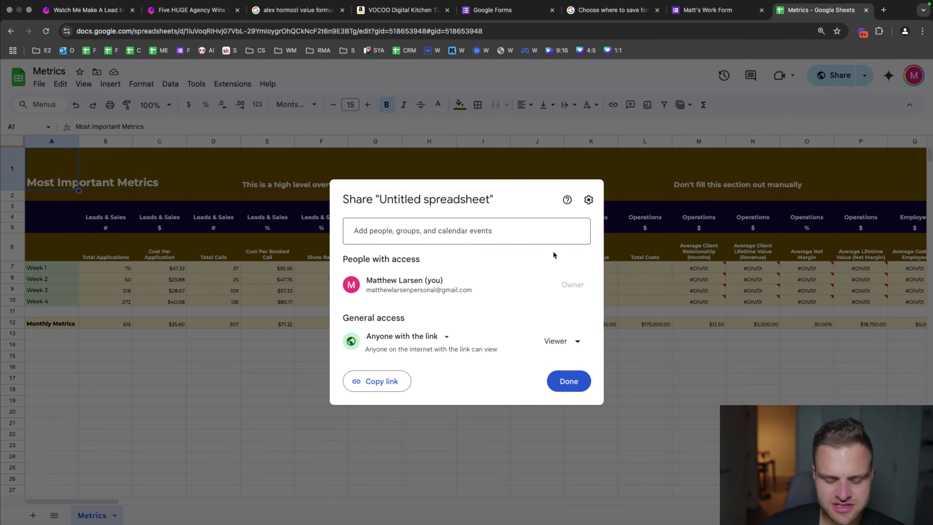
{"action": "key", "text": "Escape"}
{"action": "left_click_drag", "start_coordinate": [105, 500], "coordinate": [477, 492]}
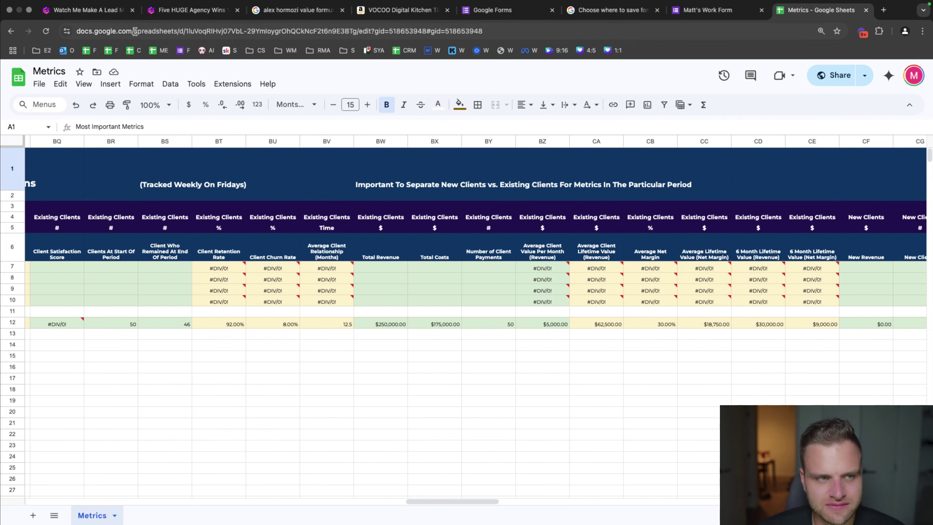
- Write "This is the metric tracking spreadsheet we use in our Mastermind" beneath Win #3's Example heading in the lead magnet document
{"action": "left_click", "coordinate": [183, 12]}
{"action": "scroll", "coordinate": [320, 203], "scroll_direction": "up", "scroll_amount": 10}
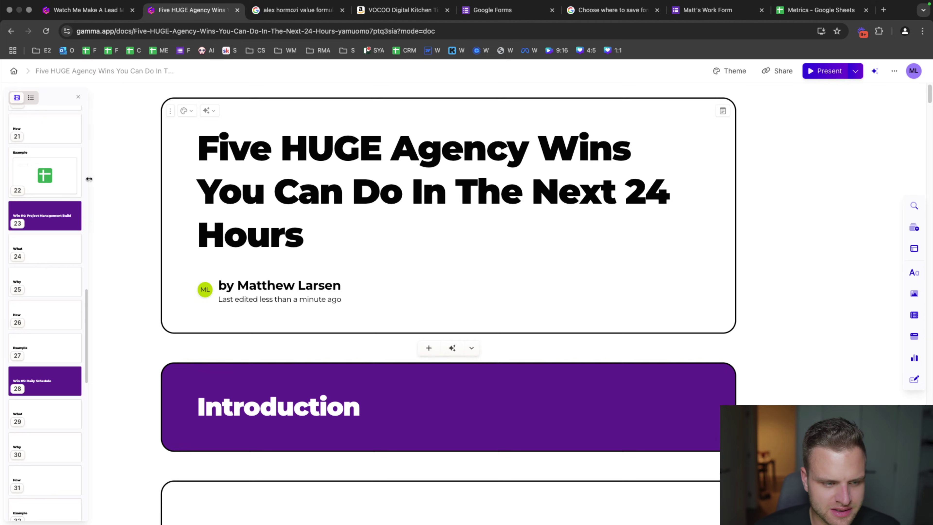
{"action": "left_click", "coordinate": [62, 177]}
{"action": "left_click", "coordinate": [308, 166]}
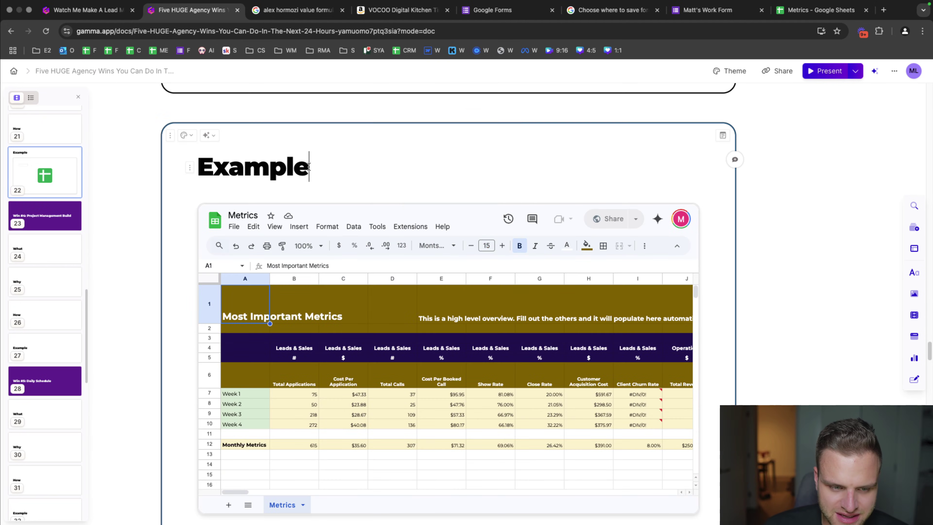
{"action": "key", "text": "Return"}
{"action": "type", "text": "This is th"}
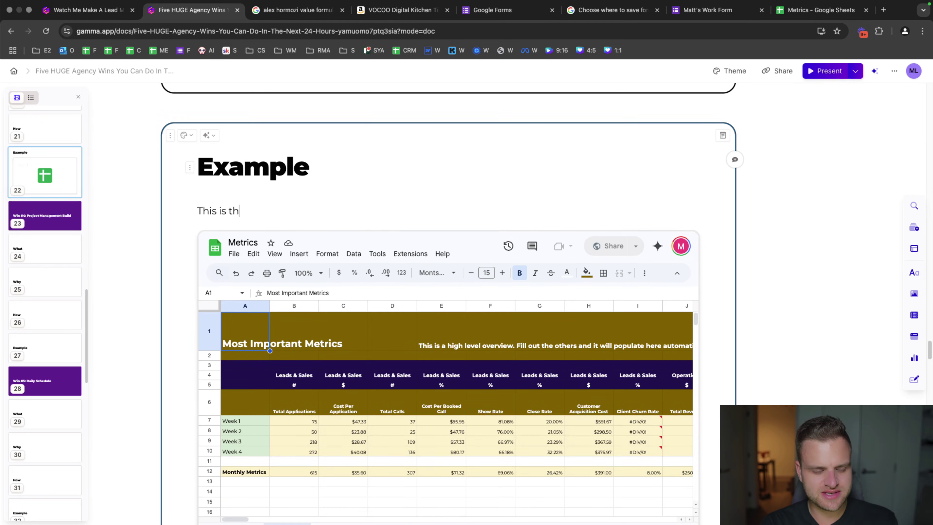
{"action": "type", "text": "e metric tracking sprea"}
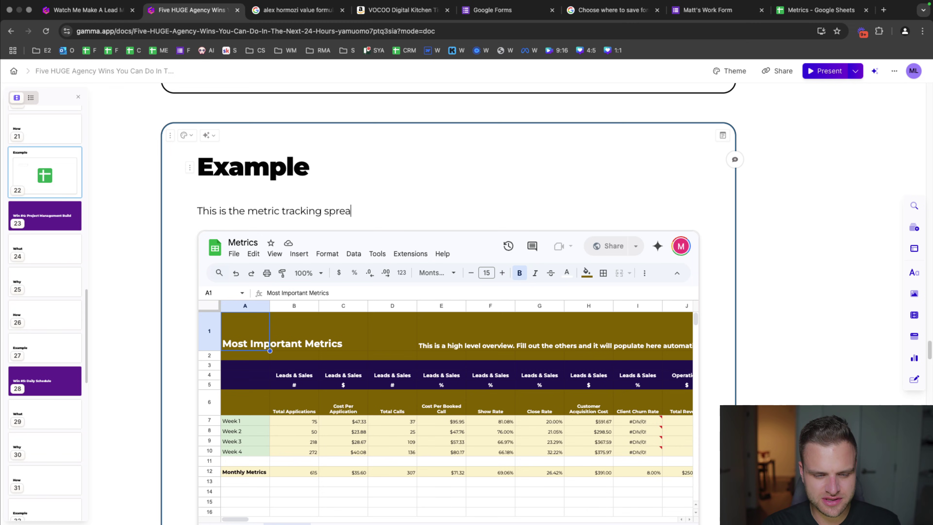
{"action": "type", "text": "dsheet we use i"}
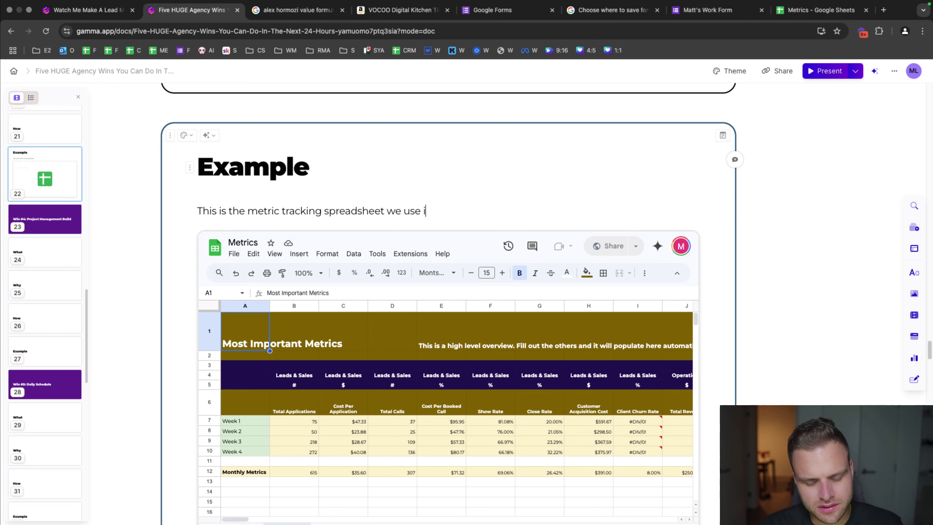
{"action": "type", "text": "n our Mattermind"}
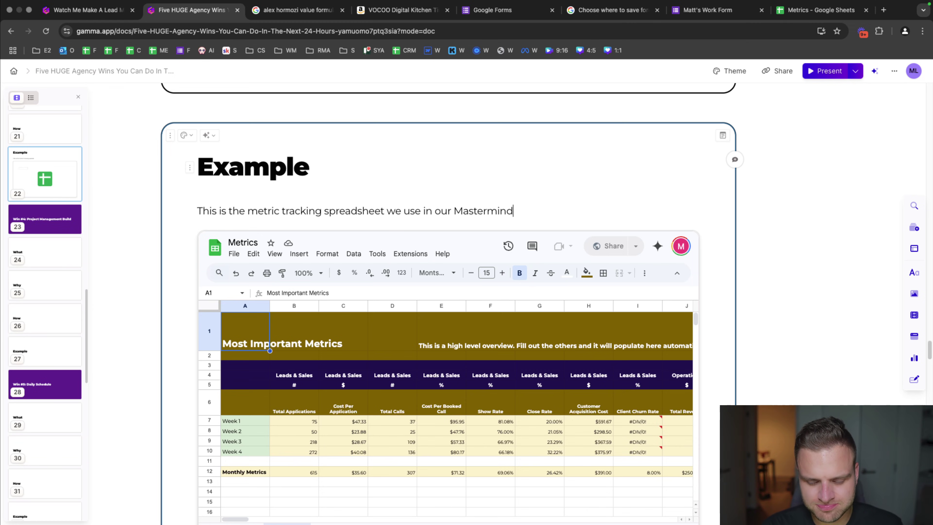
- Add "It has everything you need in terms of standardized metrics and has space for you to add your own." to Win #3's Example paragraph
{"action": "type", "text": ". It has eveyrthing y"}
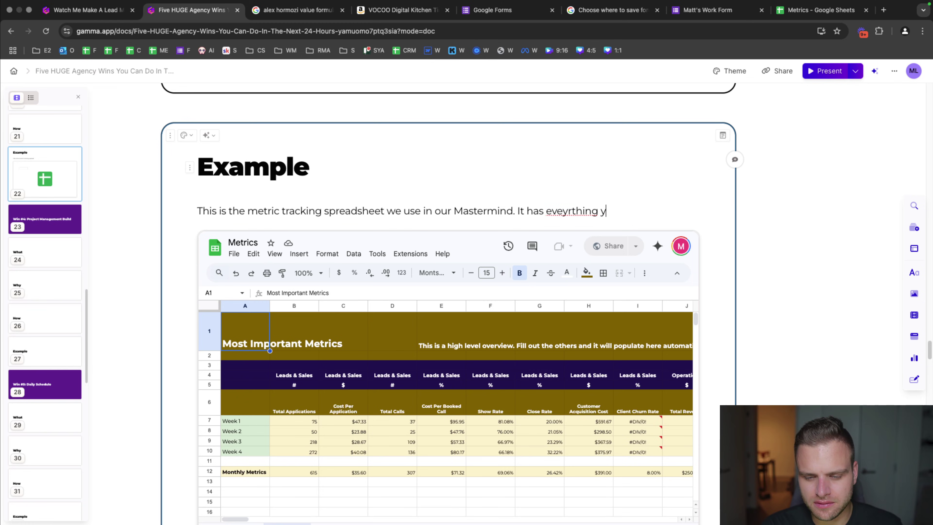
{"action": "type", "text": "ou need in terms of st"}
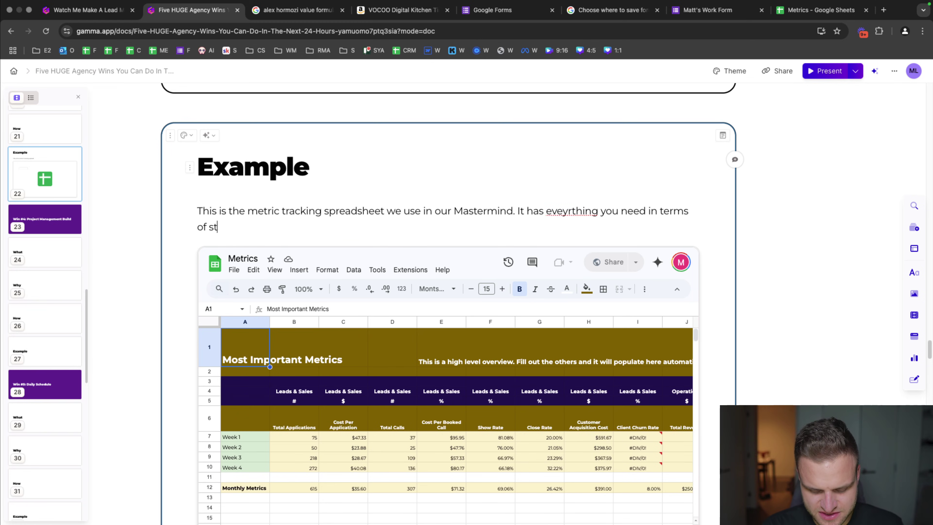
{"action": "type", "text": "andardized met"}
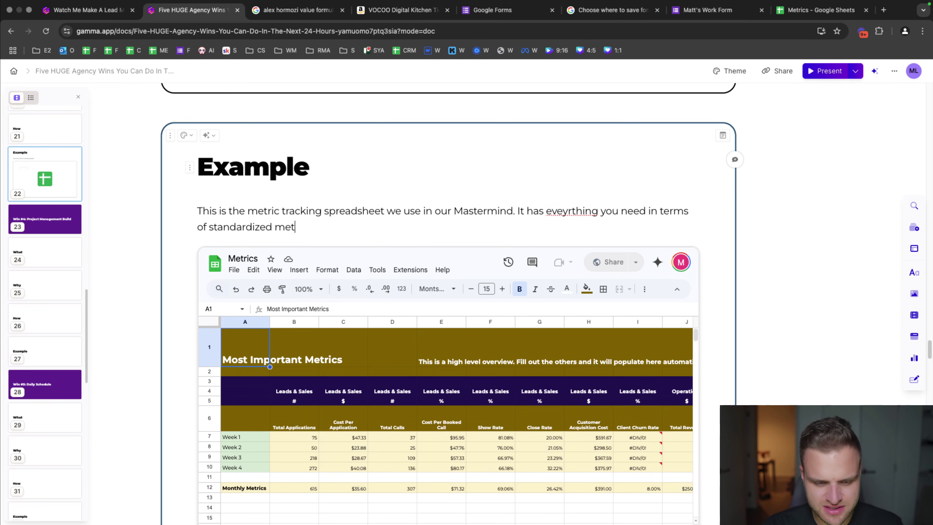
{"action": "type", "text": "rics and has space for"}
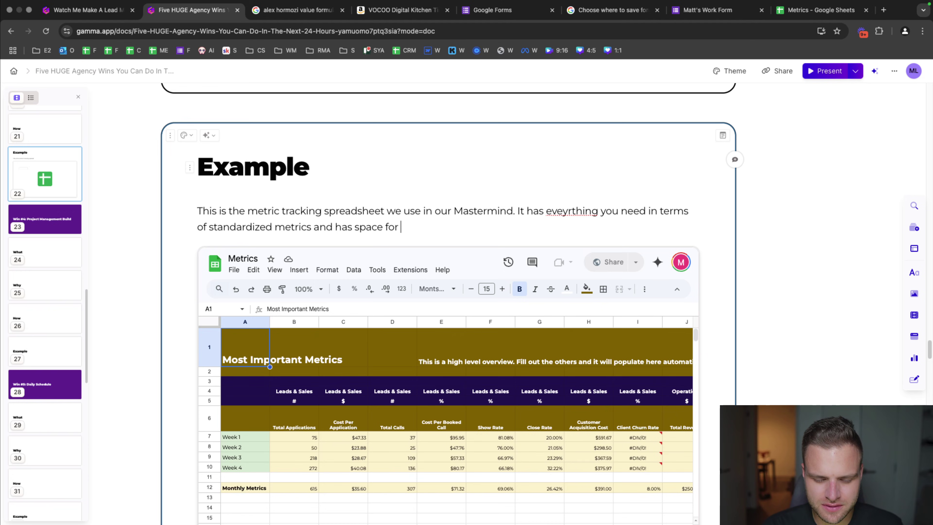
{"action": "type", "text": " you to add your own. Y"}
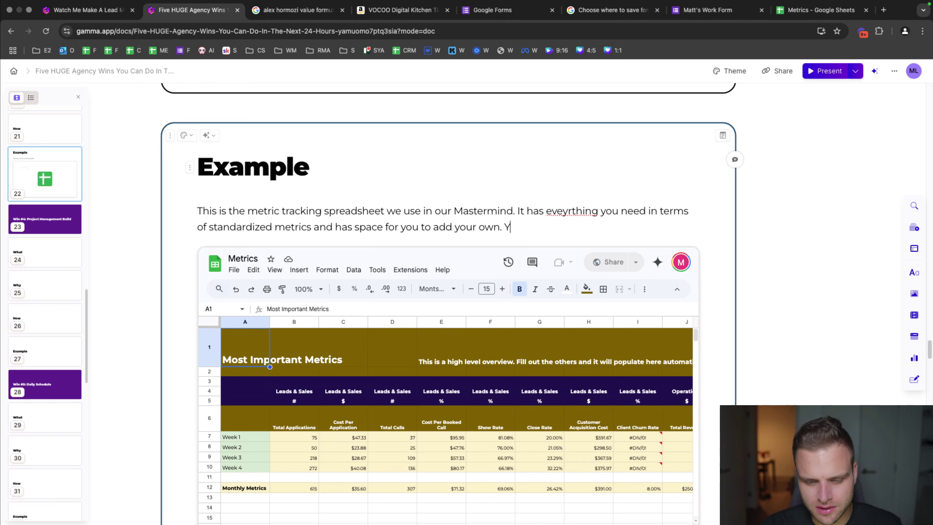
- Add "You can make a copy of this here (link)" and link the word "link" to the copied Metrics spreadsheet address
{"action": "type", "text": "ou can make a copy of this here (link"}
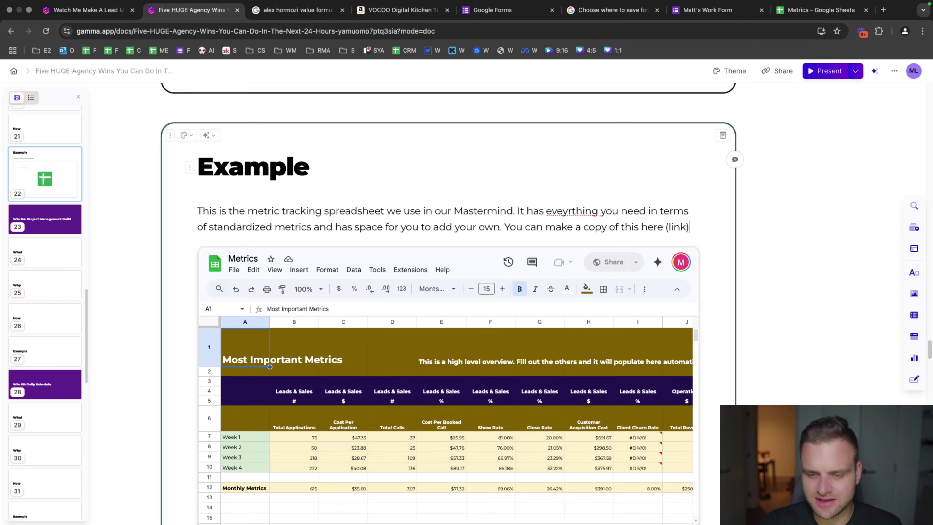
{"action": "double_click", "coordinate": [677, 226]}
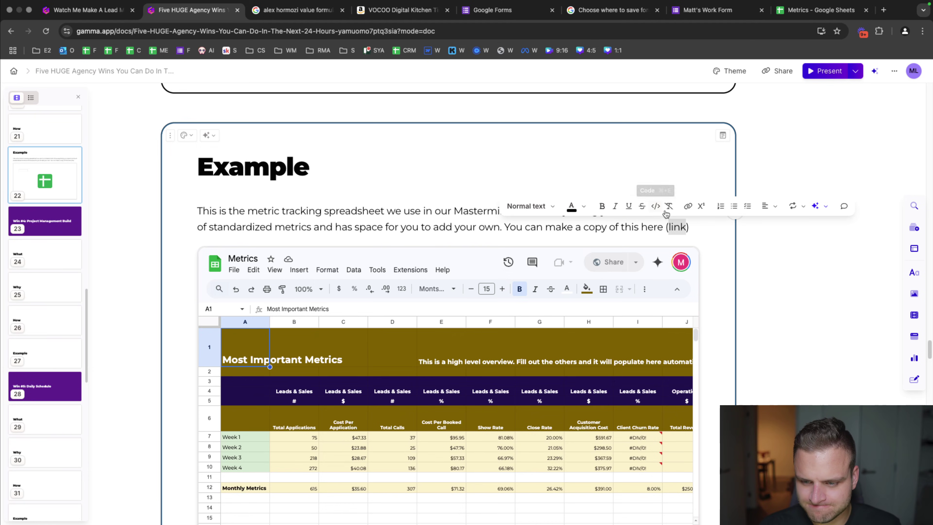
{"action": "left_click", "coordinate": [688, 205]}
{"action": "key", "text": "ctrl+v"}
{"action": "key", "text": "Return"}
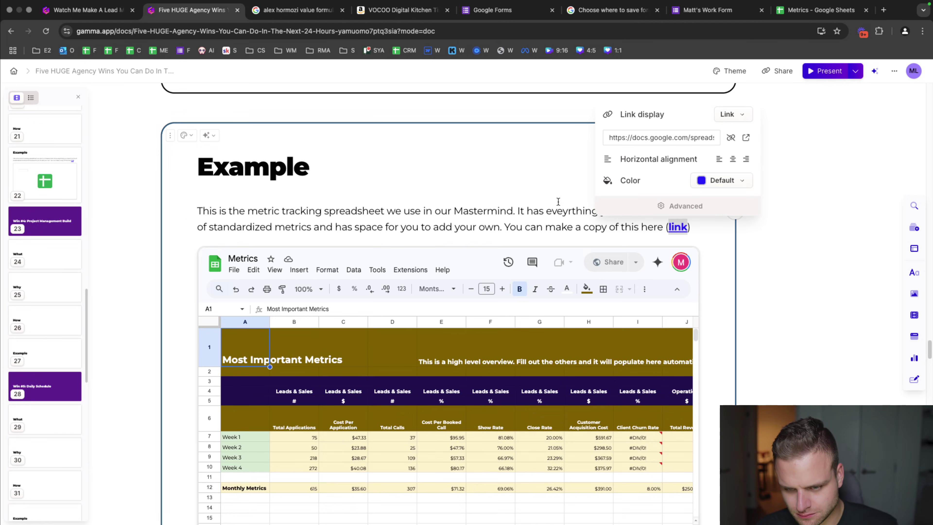
- Correct the misspelled "eveyrthing" to "everything" in Win #3's Example paragraph
{"action": "left_click", "coordinate": [558, 201]}
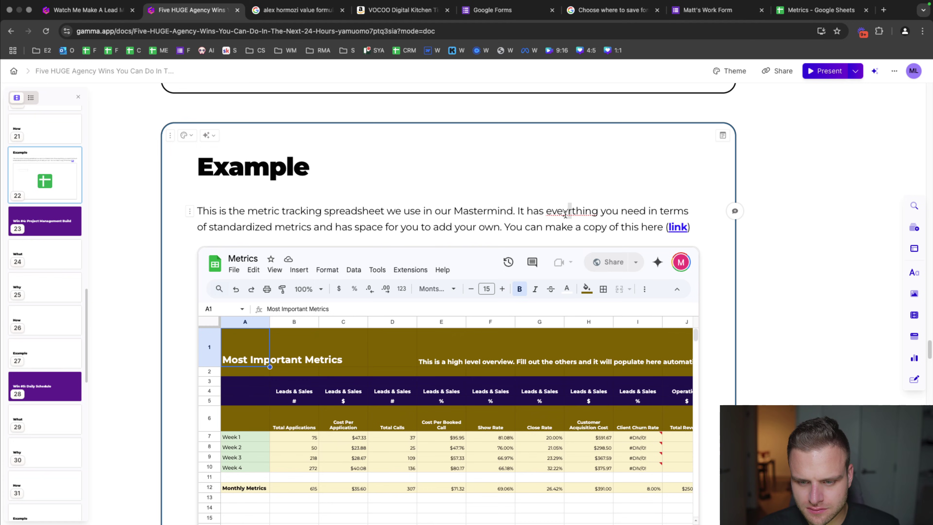
{"action": "type", "text": "y"}
{"action": "key", "text": "BackSpace"}
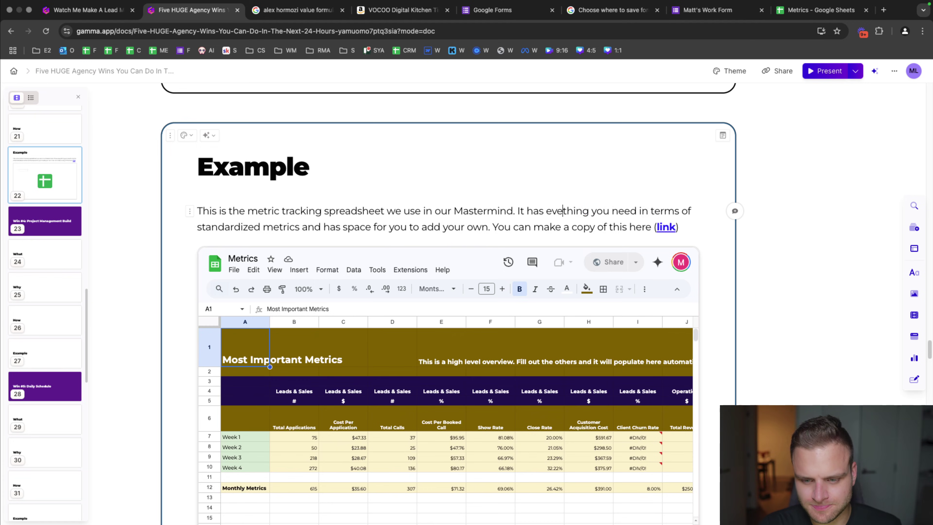
{"action": "scroll", "coordinate": [528, 245], "scroll_direction": "down", "scroll_amount": 5}
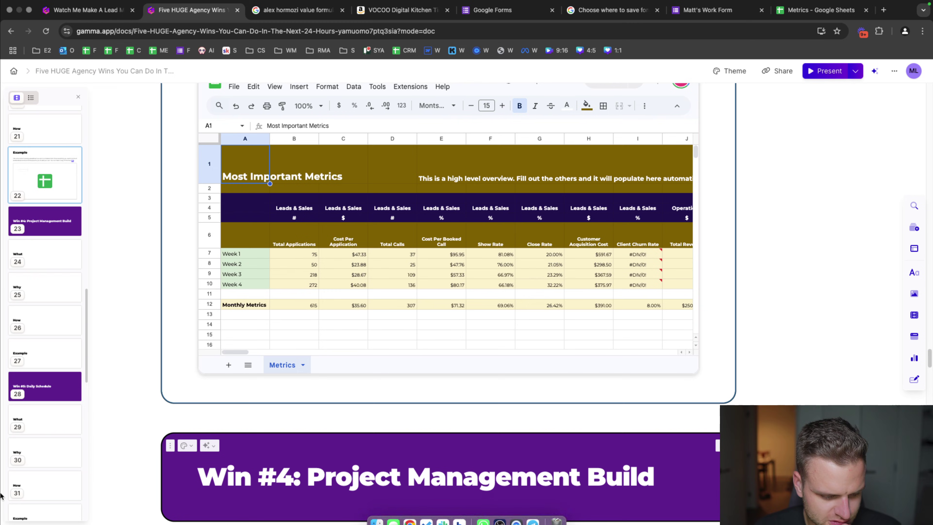
{"action": "scroll", "coordinate": [224, 431], "scroll_direction": "down", "scroll_amount": 5}
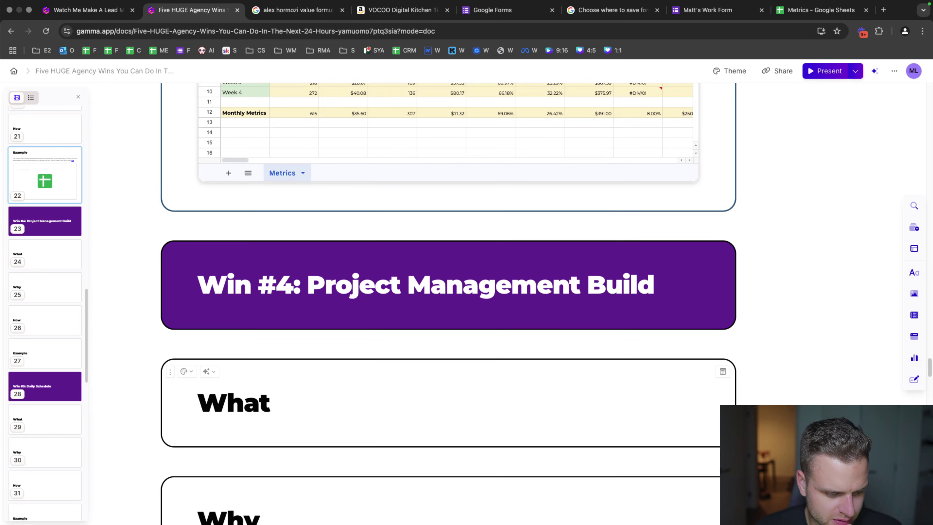
{"action": "key", "text": "super+9"}
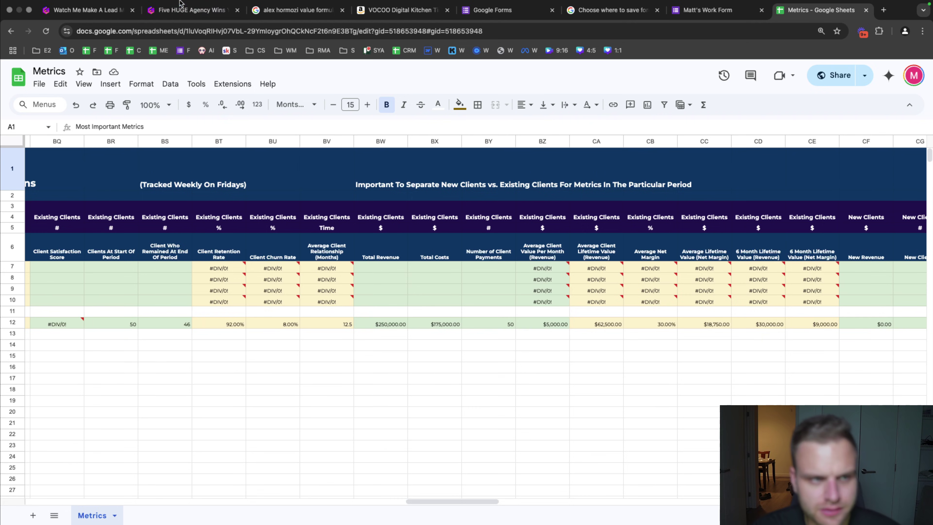
{"action": "left_click", "coordinate": [183, 10]}
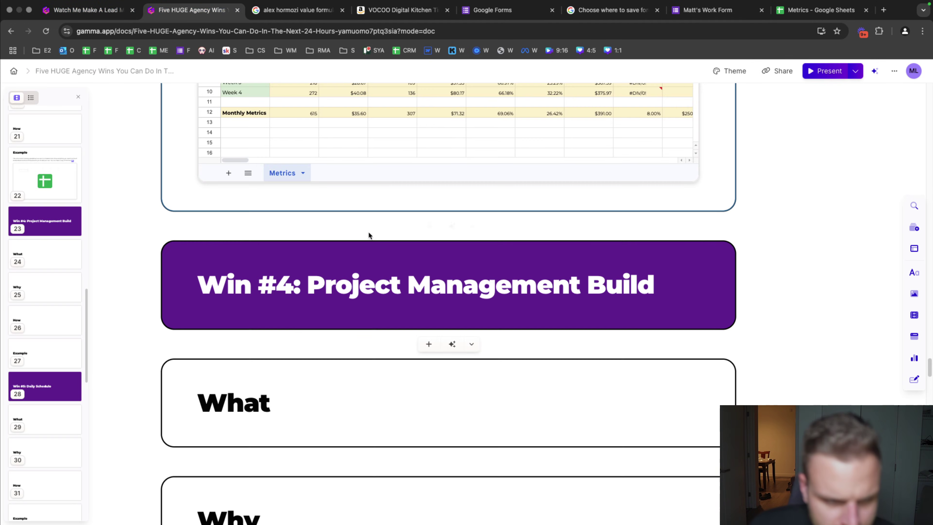
- Begin Win #3's Why text with "If we do not have proper metrics, we have absolutely no idea what is going on inside our business"
{"action": "scroll", "coordinate": [368, 233], "scroll_direction": "up", "scroll_amount": 15}
{"action": "scroll", "coordinate": [366, 231], "scroll_direction": "up", "scroll_amount": 7}
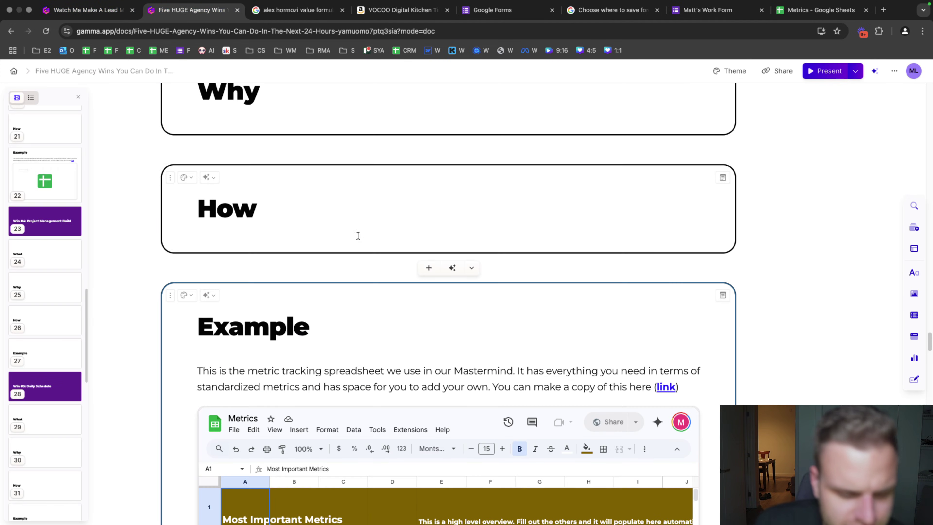
{"action": "left_click", "coordinate": [320, 353]}
{"action": "key", "text": "Return"}
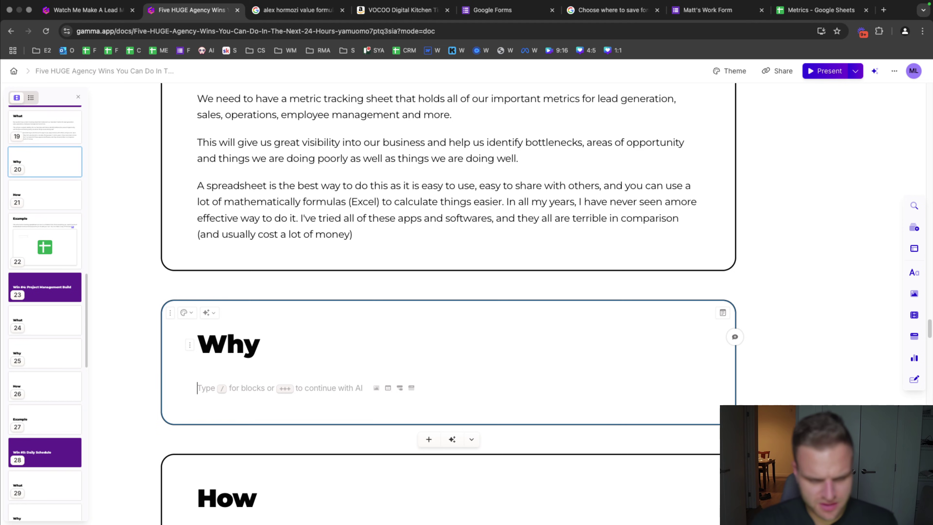
{"action": "type", "text": "If we do not have proper "}
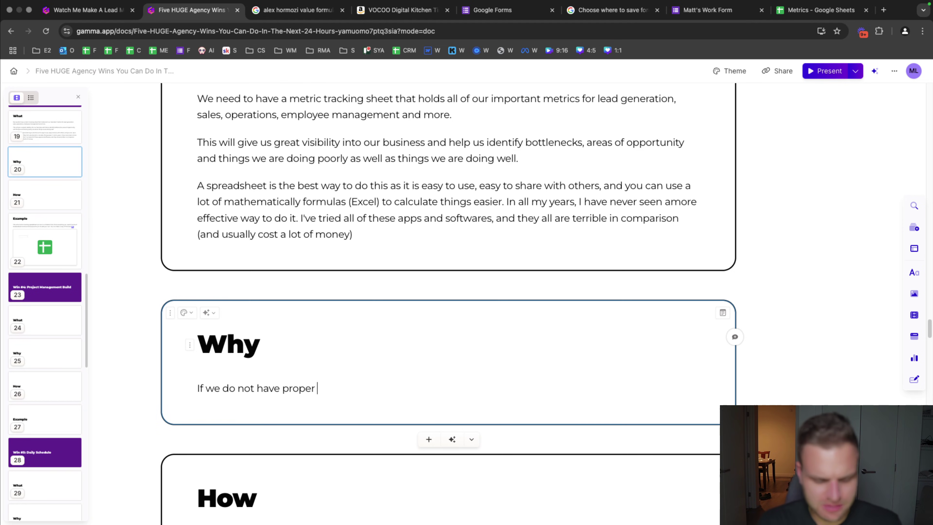
{"action": "type", "text": "metrics, we have abso"}
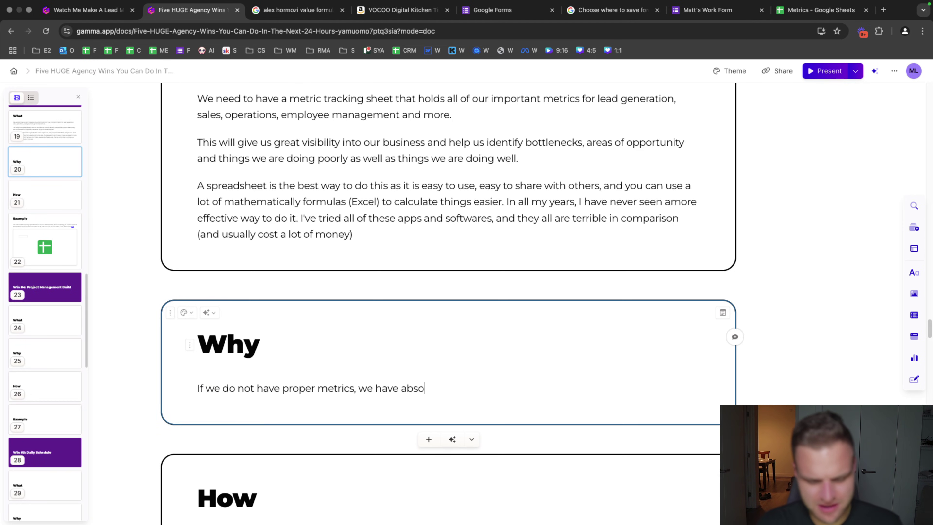
{"action": "type", "text": "lutely no idea what is going"}
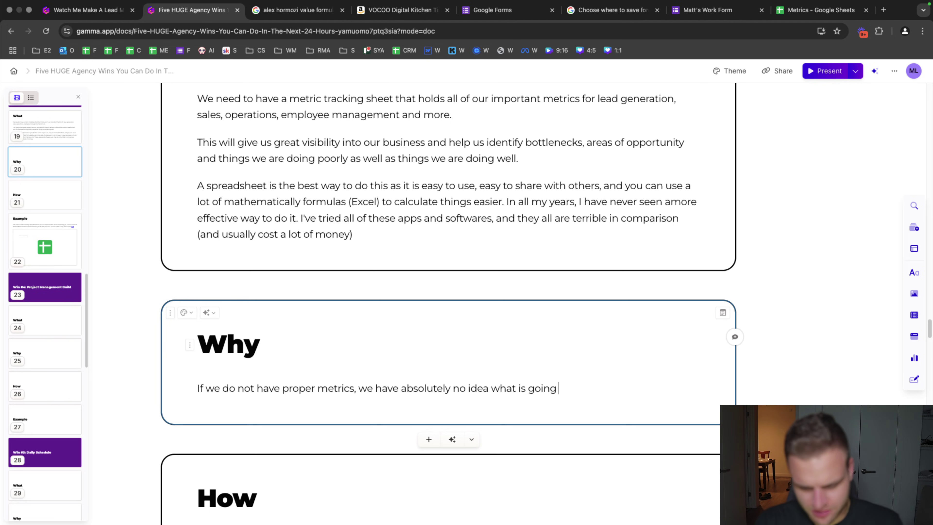
{"action": "type", "text": " on inside our bu"}
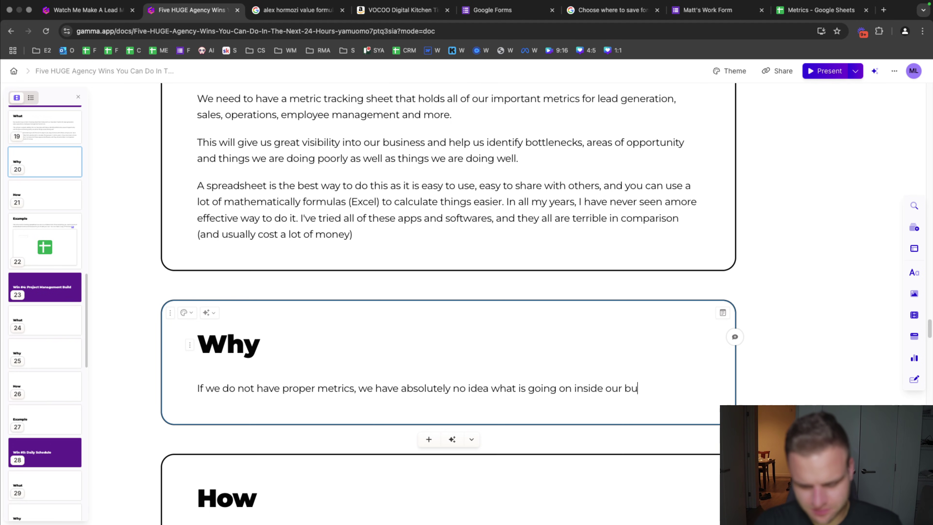
- Finish the first Why sentence with "and unfortunately, this is the position that most people find themselves in."
{"action": "type", "text": "siness and unfortunatel"}
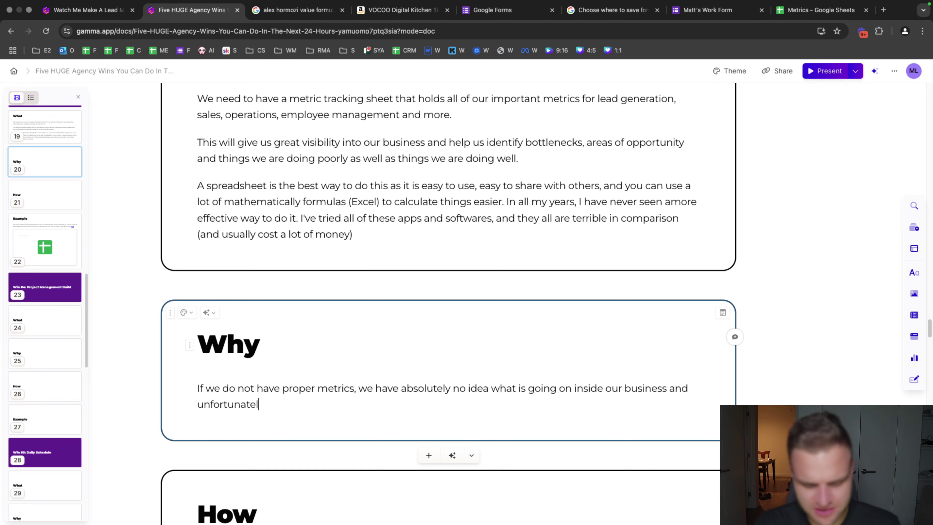
{"action": "type", "text": "y, this is the po"}
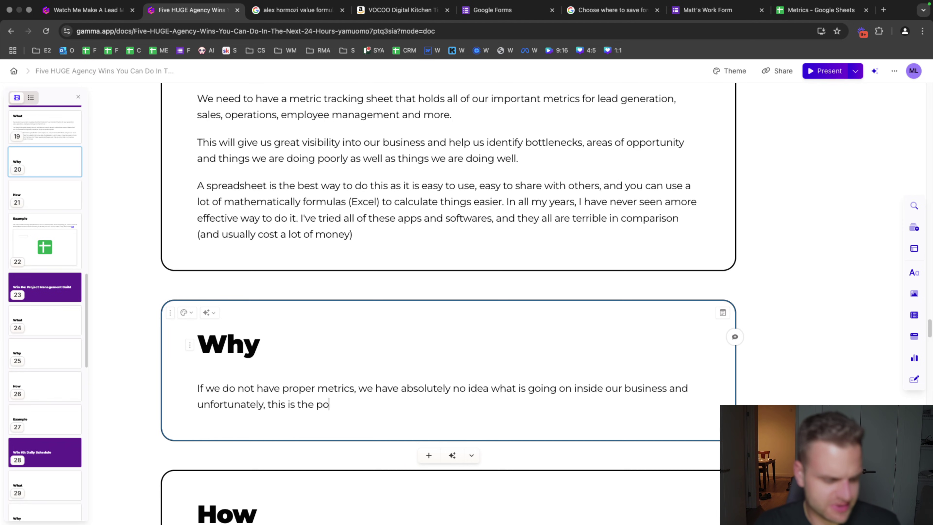
{"action": "type", "text": "isiton that most "}
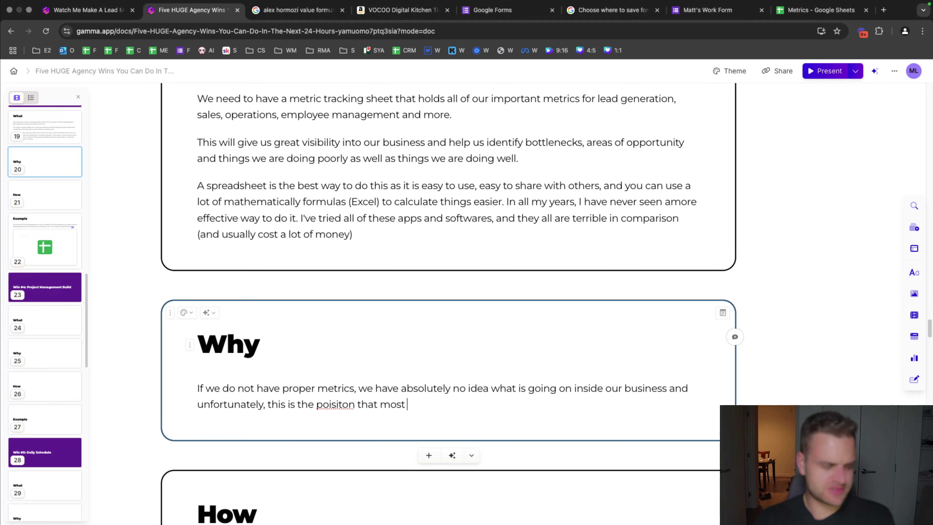
{"action": "type", "text": "people find themselves in."}
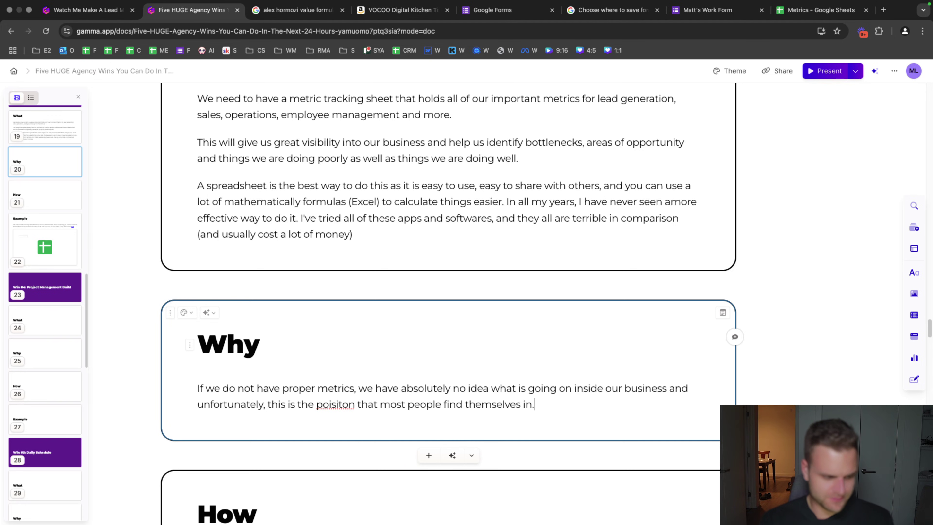
- Write "You are not a serious business owner if you do not track your metrics," as a second paragraph in the Why card
{"action": "key", "text": "Return"}
{"action": "type", "text": "You are not a s"}
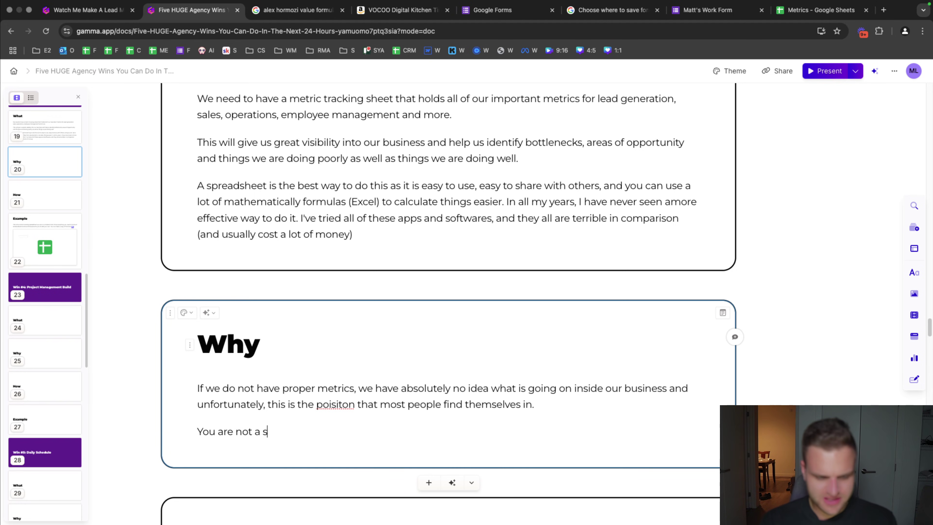
{"action": "type", "text": "erious business owner if "}
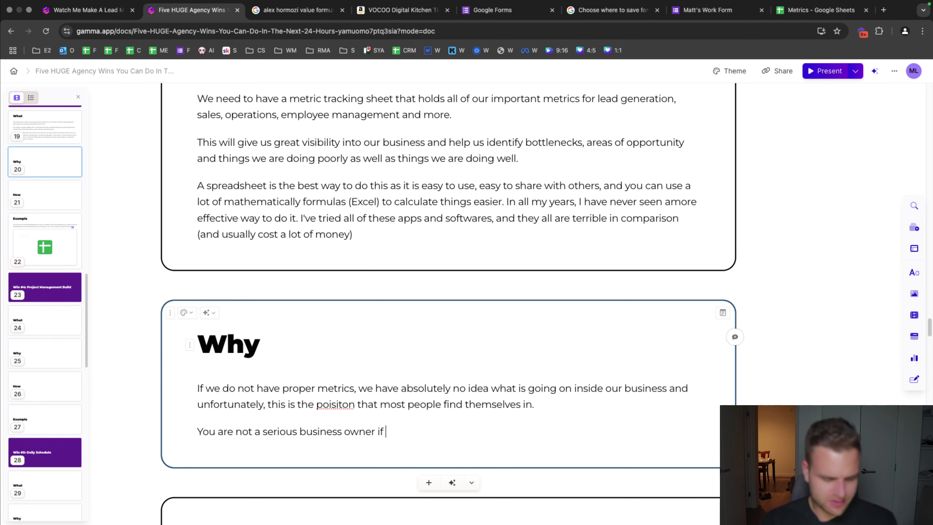
{"action": "type", "text": "you do not hav"}
{"action": "key", "text": "BackSpace"}
{"action": "key", "text": "BackSpace"}
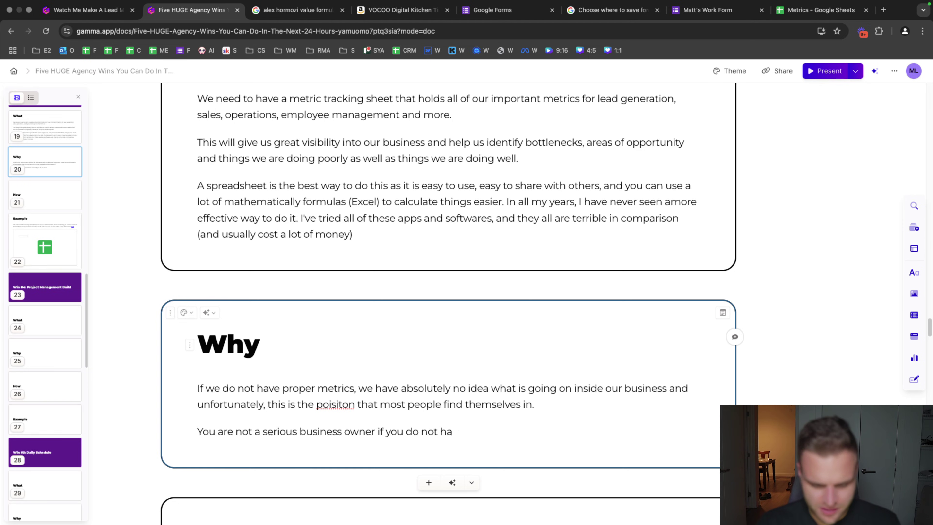
{"action": "type", "text": "track your metrics,"}
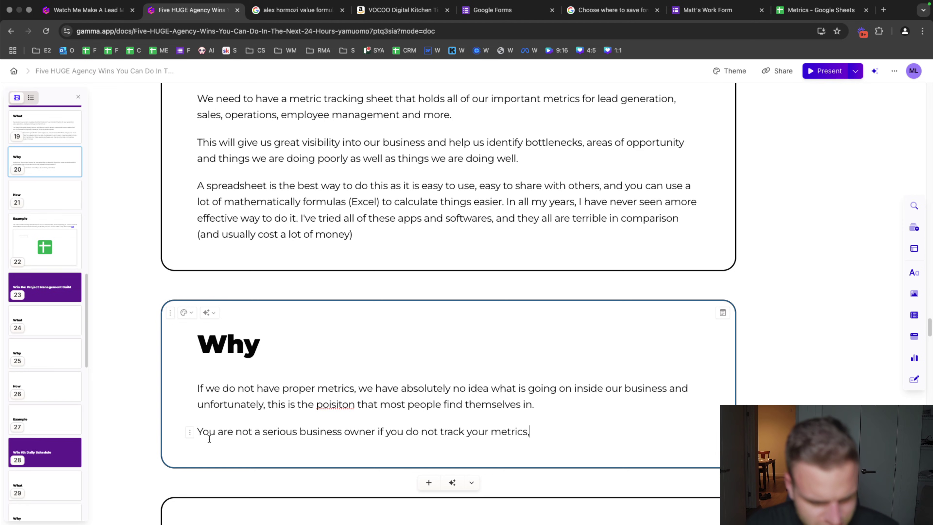
- Merge the second Why paragraph into the first and correct the misspelled "poisiton" to "position"
{"action": "key", "text": "BackSpace"}
{"action": "key", "text": "BackSpace"}
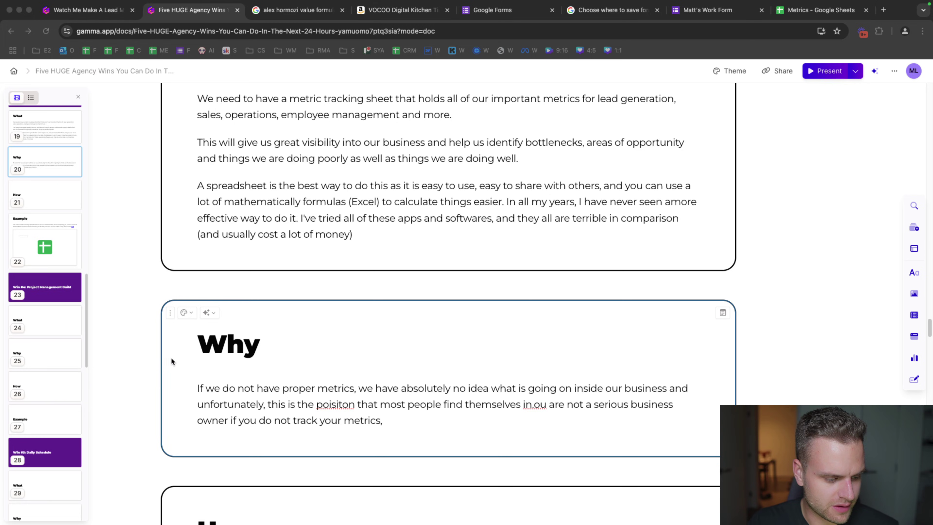
{"action": "right_click", "coordinate": [333, 404]}
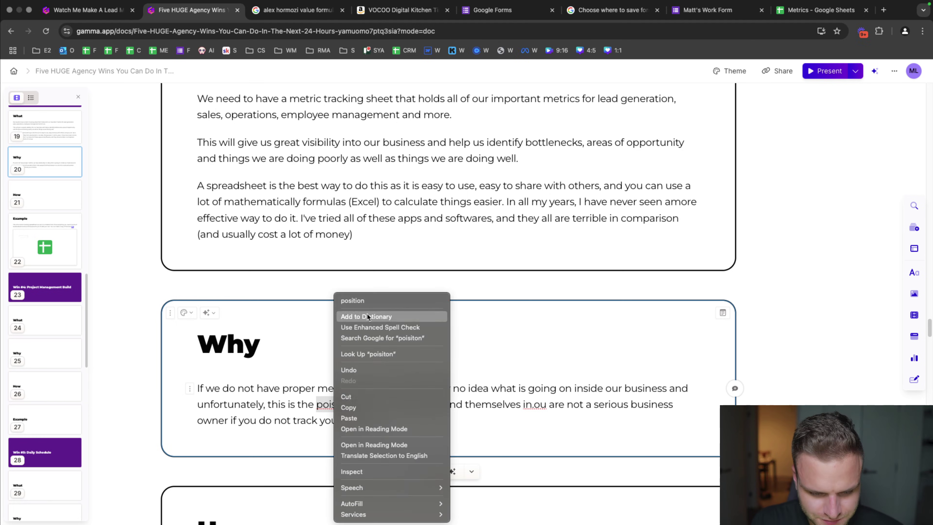
{"action": "left_click", "coordinate": [365, 300]}
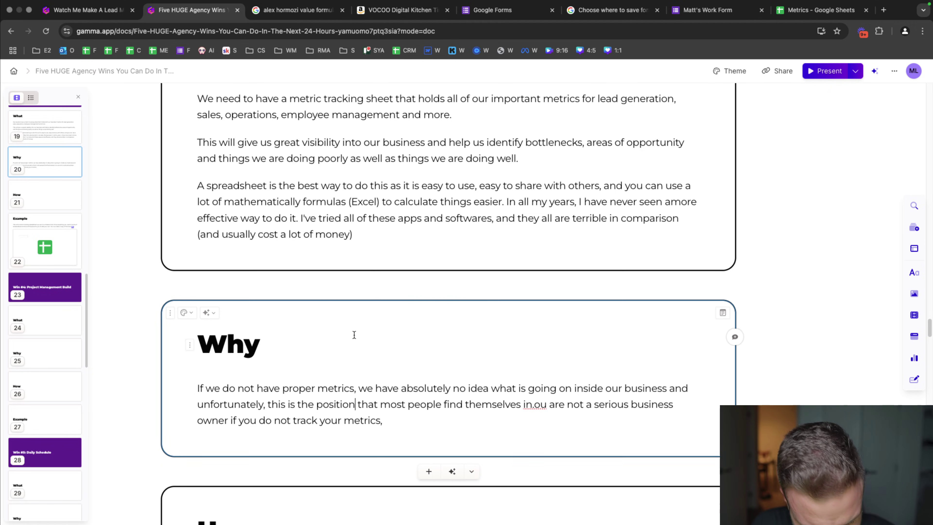
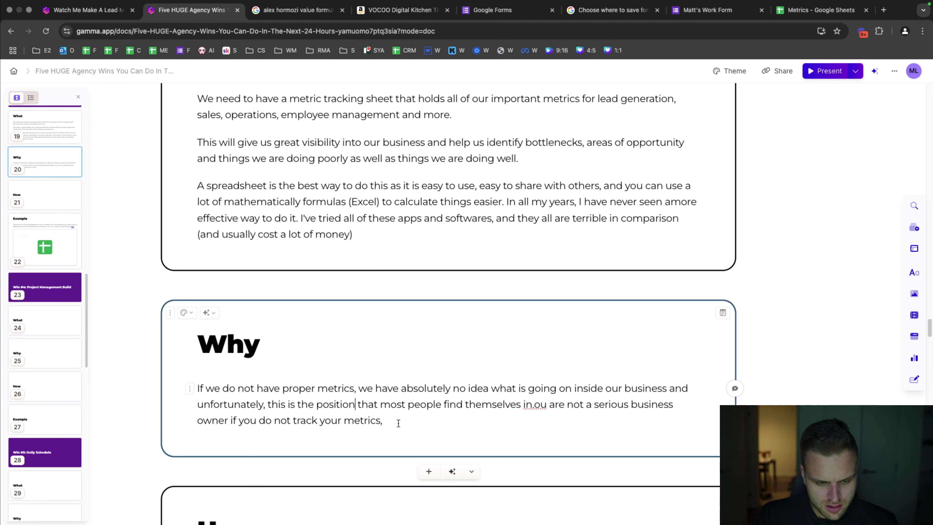
- Restore the space and "Y" of "You" between the Why sentences, end the text with a period and start a new paragraph
{"action": "left_click", "coordinate": [535, 405]}
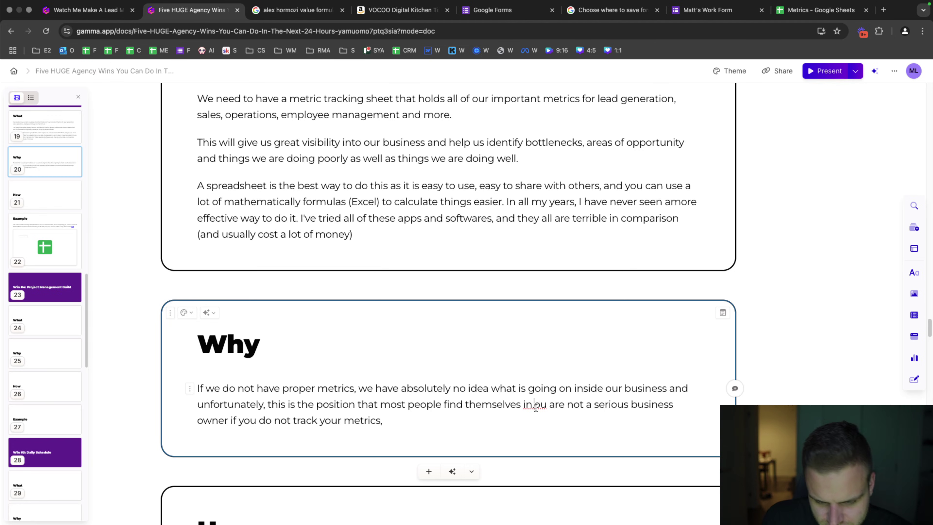
{"action": "type", "text": "Y"}
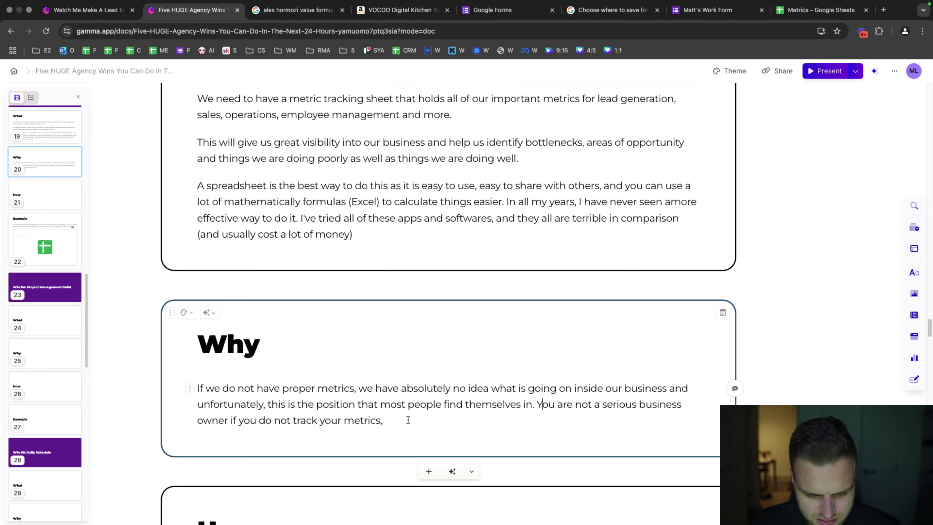
{"action": "type", "text": "."}
{"action": "key", "text": "Return"}
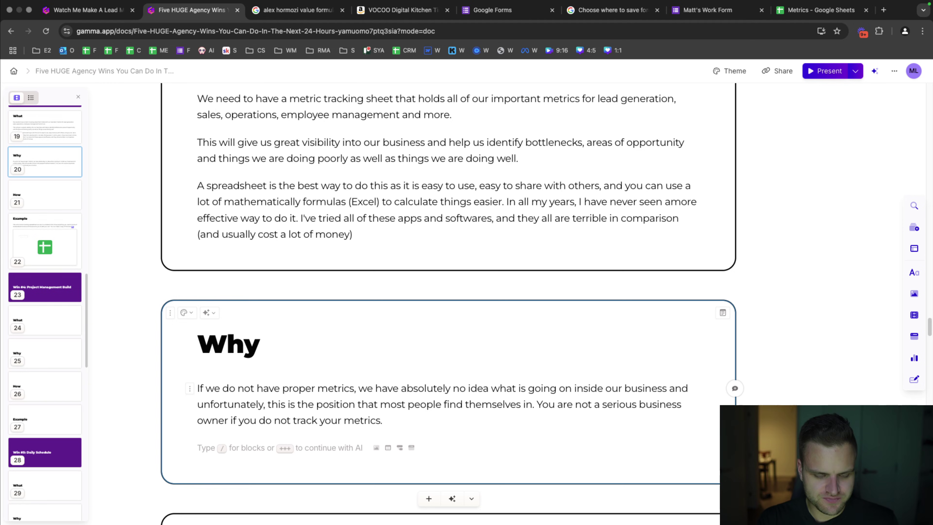
- Write the lead-in line "When you do track your metrics:" as a new paragraph in the Why card
{"action": "type", "text": "When "}
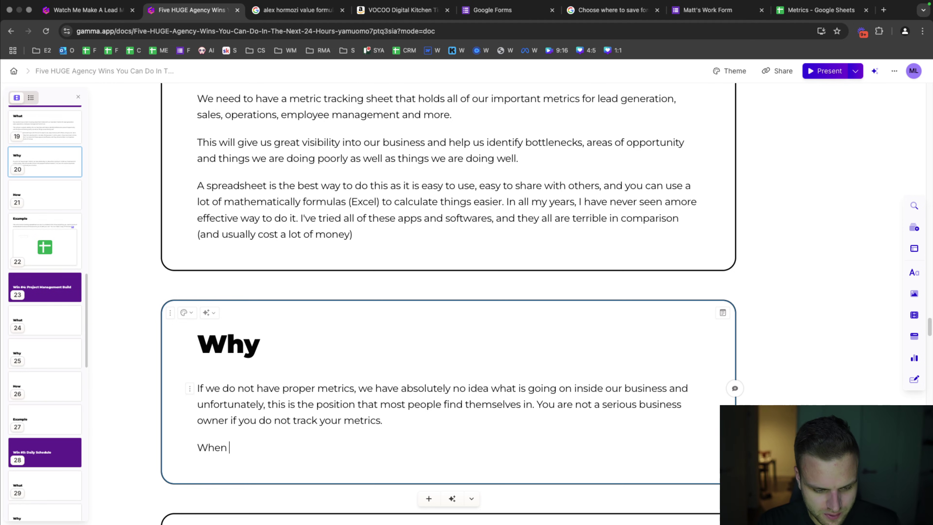
{"action": "type", "text": "you do track your metri"}
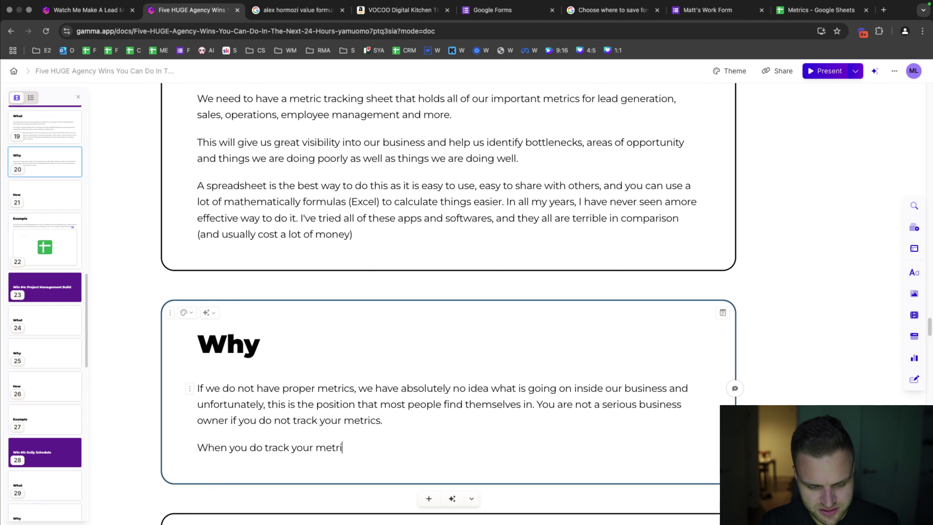
{"action": "type", "text": "cs:"}
{"action": "key", "text": "Return"}
- Start a bulleted list under the lead-in with "You will be able to see what is wrong in your businses and where the constraints are"
{"action": "type", "text": "- Y"}
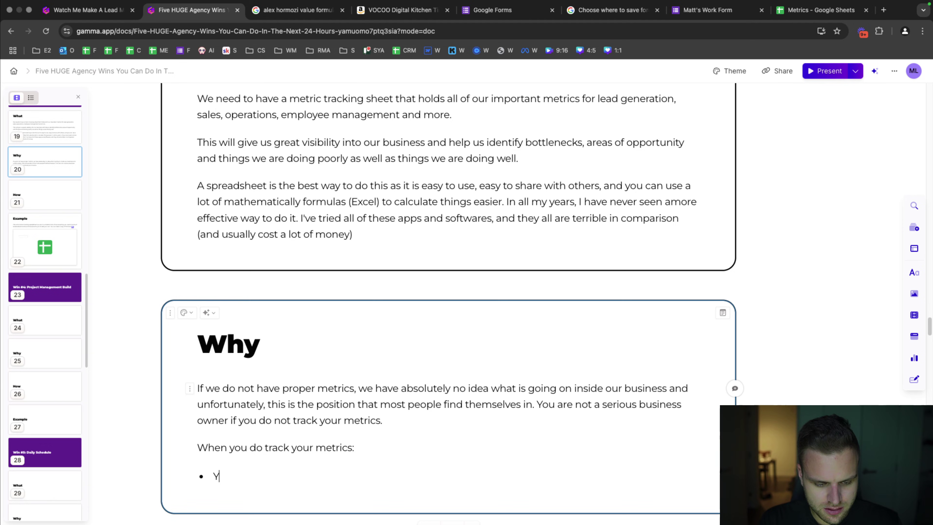
{"action": "type", "text": "ou will be able to see wh"}
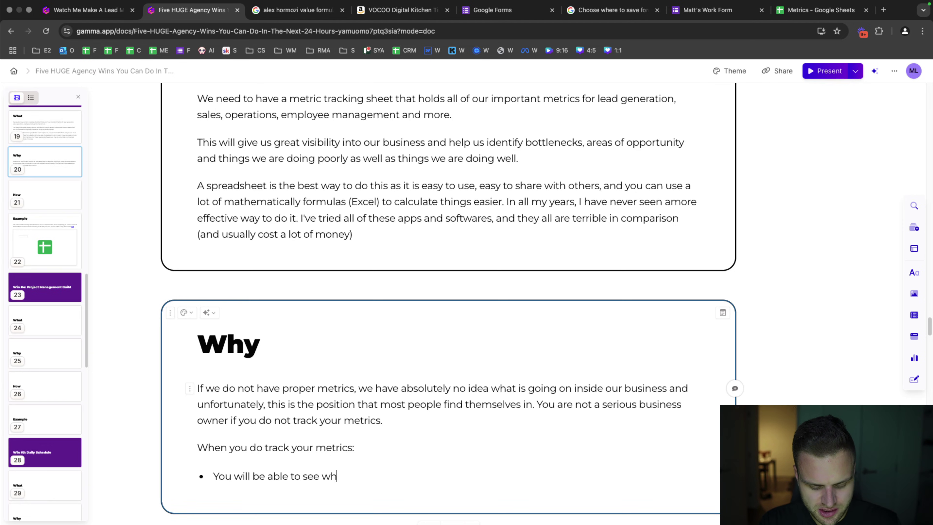
{"action": "type", "text": "at is wrong in your busin"}
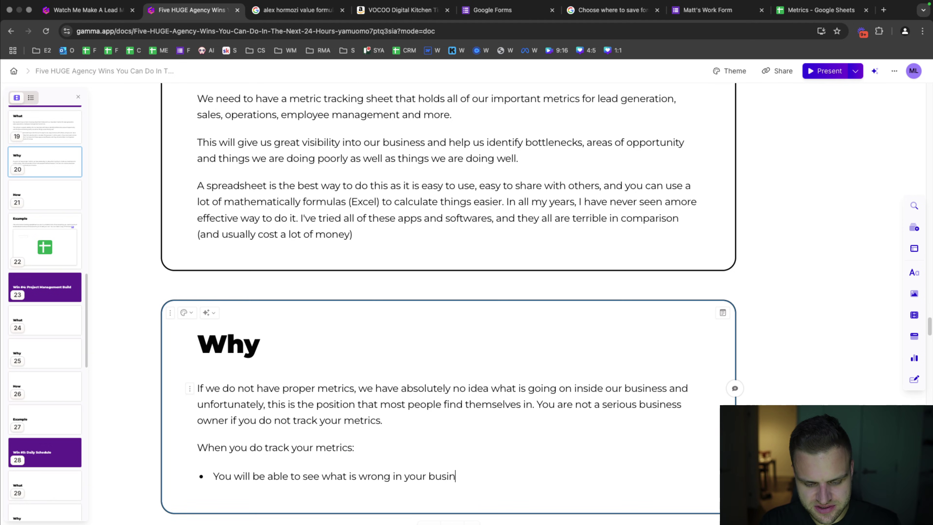
{"action": "type", "text": "ses and where the constraints are"}
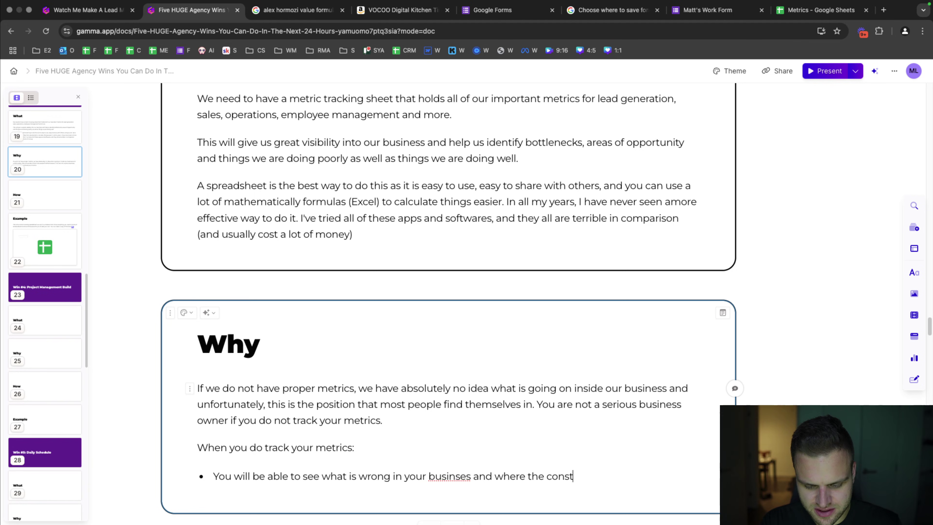
- Add a second bullet reading "You will be able to fix these constraints" to the Why list
{"action": "key", "text": "Return"}
{"action": "type", "text": "You wil"}
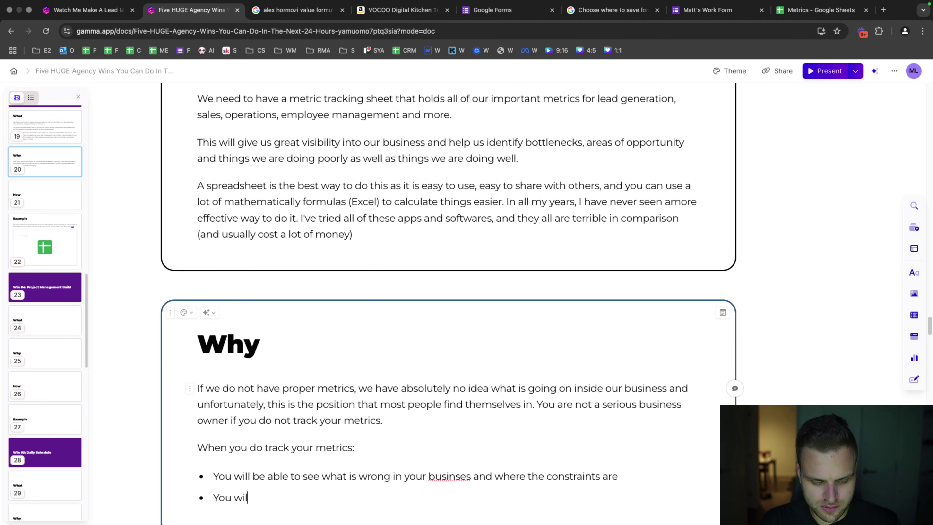
{"action": "type", "text": "l be able to"}
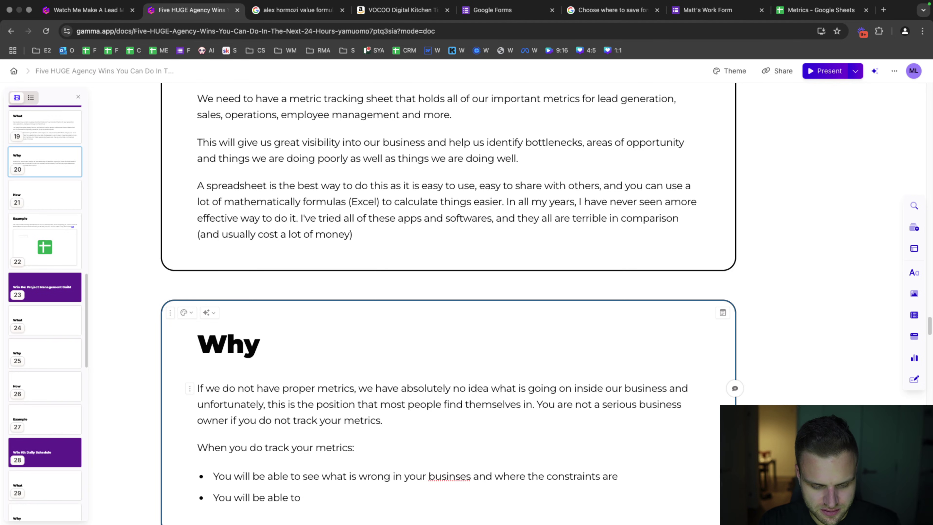
{"action": "type", "text": " fix these constraints"}
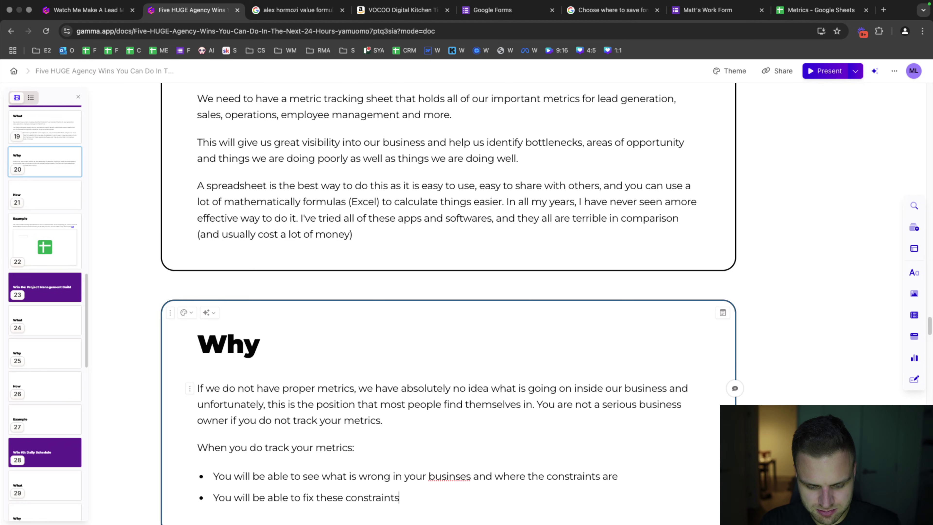
- Add the bullet "Once you fix these constraints, you will experience the next "level" of growth" and correct "businses" to "business" in the first bullet
{"action": "key", "text": "Return"}
{"action": "type", "text": "You"}
{"action": "key", "text": "BackSpace"}
{"action": "key", "text": "BackSpace"}
{"action": "key", "text": "BackSpace"}
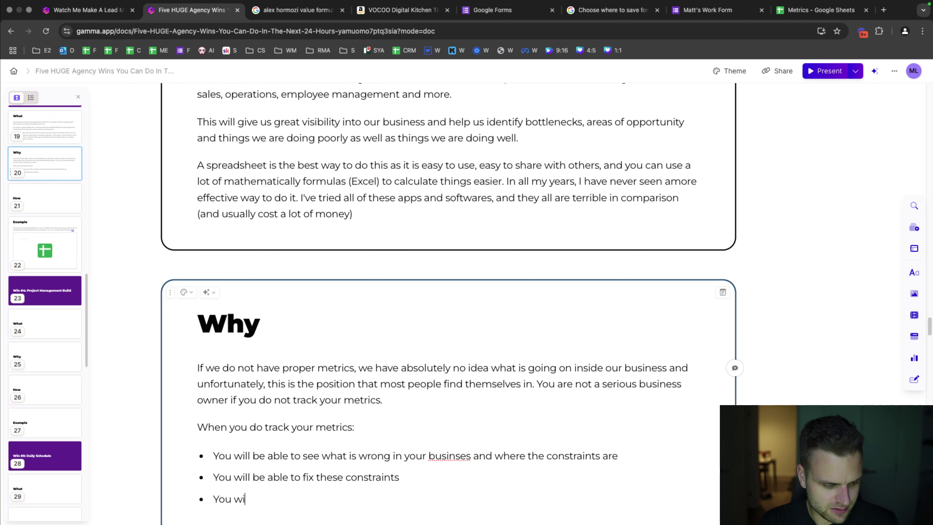
{"action": "type", "text": "Once you fix these cdon"}
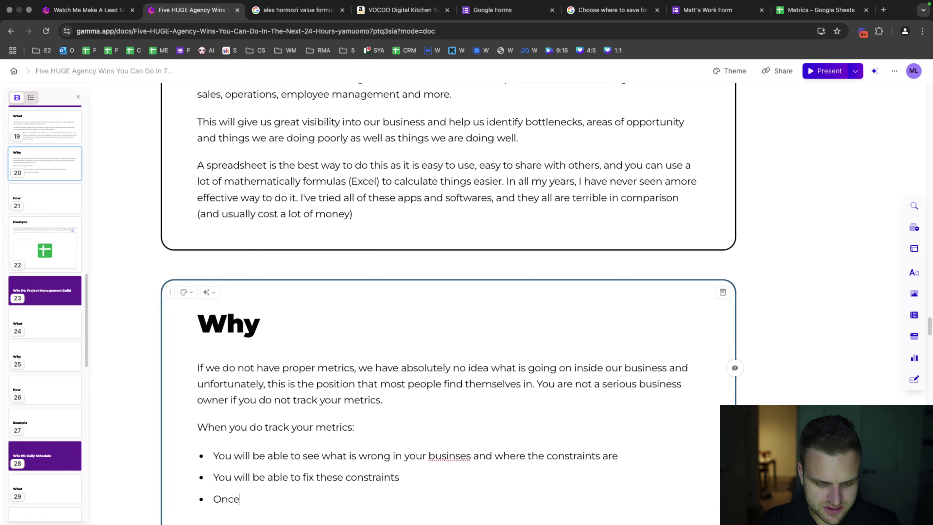
{"action": "key", "text": "BackSpace"}
{"action": "key", "text": "BackSpace"}
{"action": "key", "text": "BackSpace"}
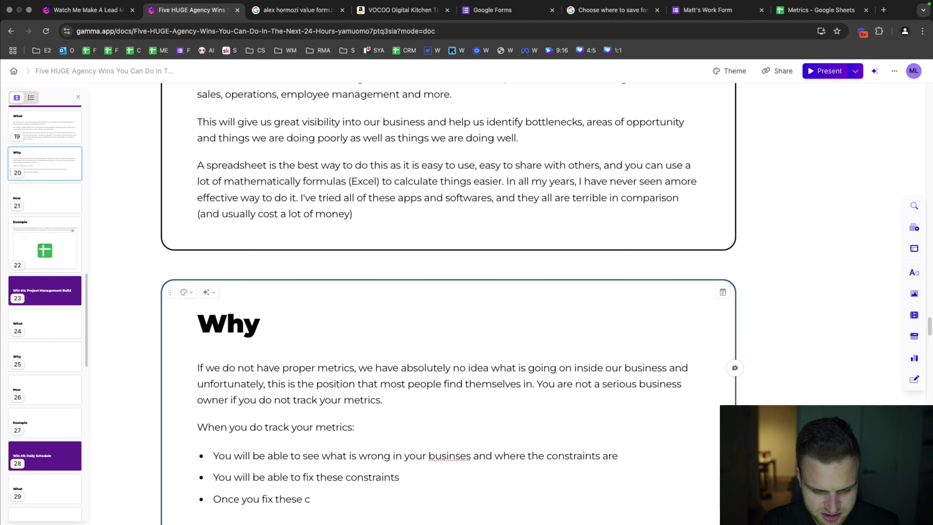
{"action": "type", "text": "onstraints, you will experience the n"}
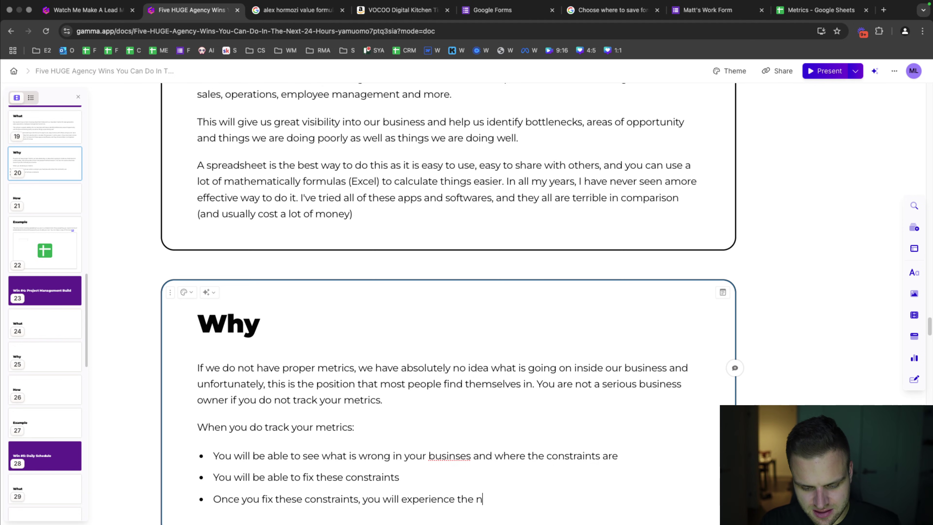
{"action": "type", "text": "ext \"level\" of growth"}
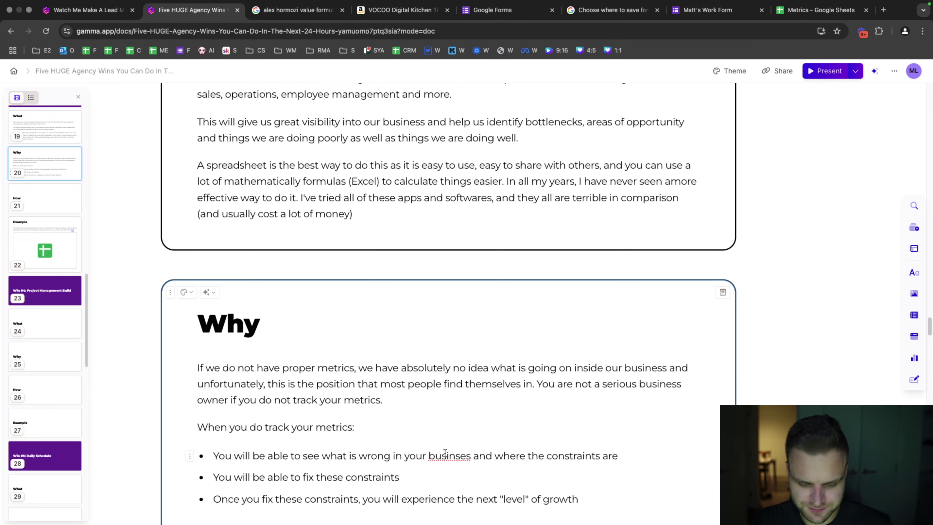
{"action": "right_click", "coordinate": [454, 458]}
{"action": "left_click", "coordinate": [500, 291]}
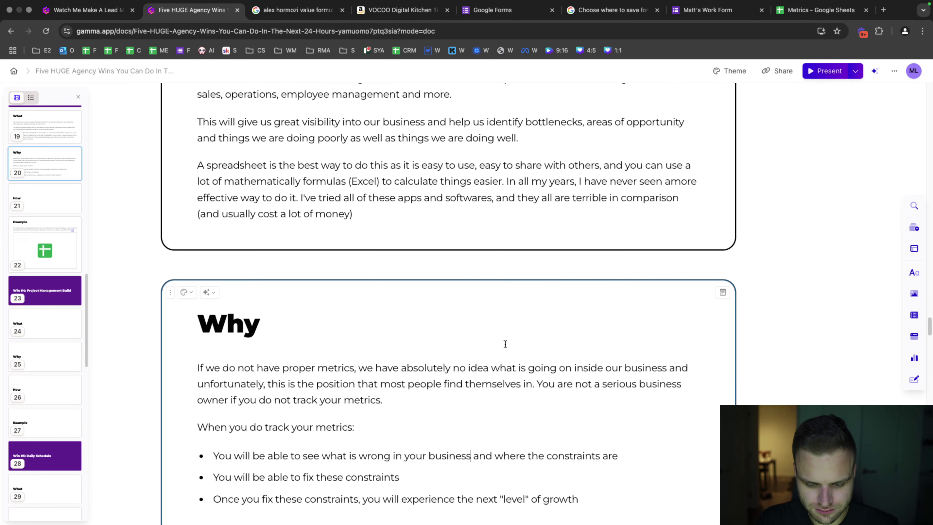
- Start a numbered list in Win #3's How card with "Create a Spreadsheet, and track the following things."
{"action": "scroll", "coordinate": [470, 371], "scroll_direction": "down", "scroll_amount": 7}
{"action": "left_click", "coordinate": [305, 355]}
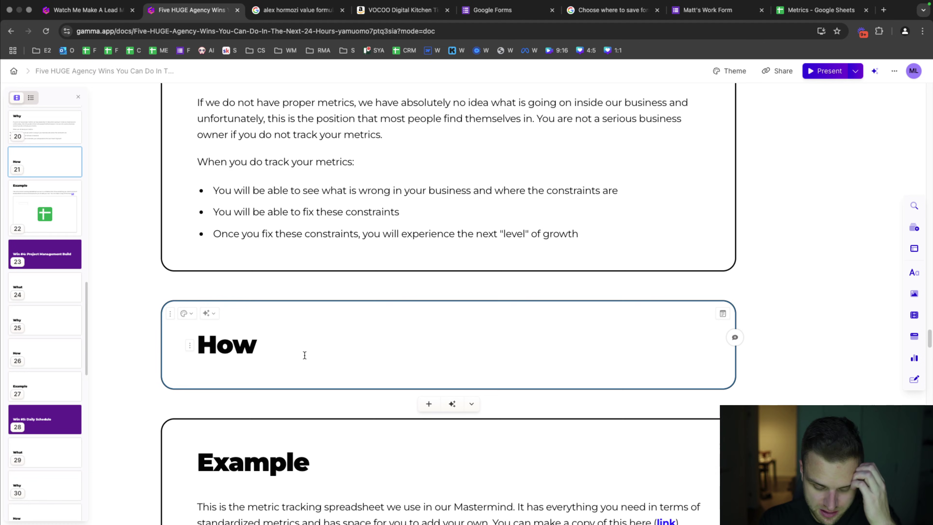
{"action": "key", "text": "Return"}
{"action": "type", "text": "1. C"}
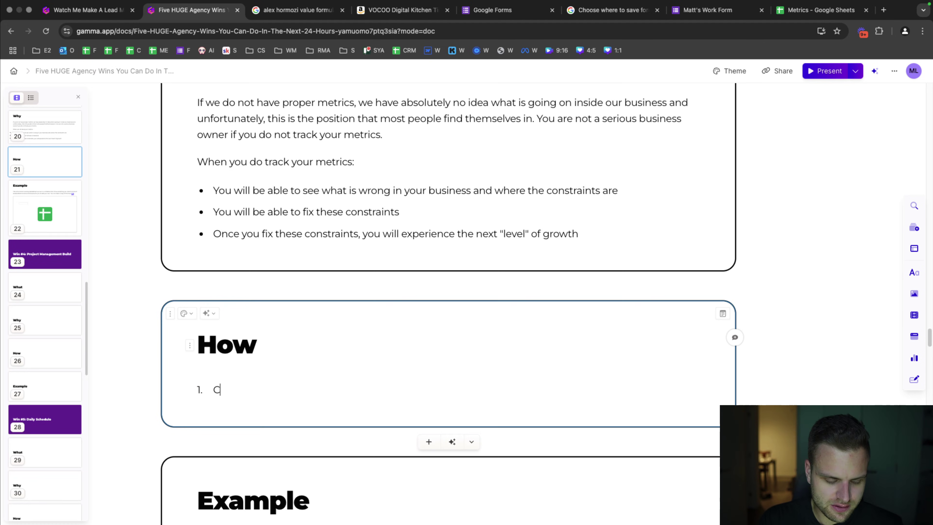
{"action": "type", "text": "reate a Spreadshe"}
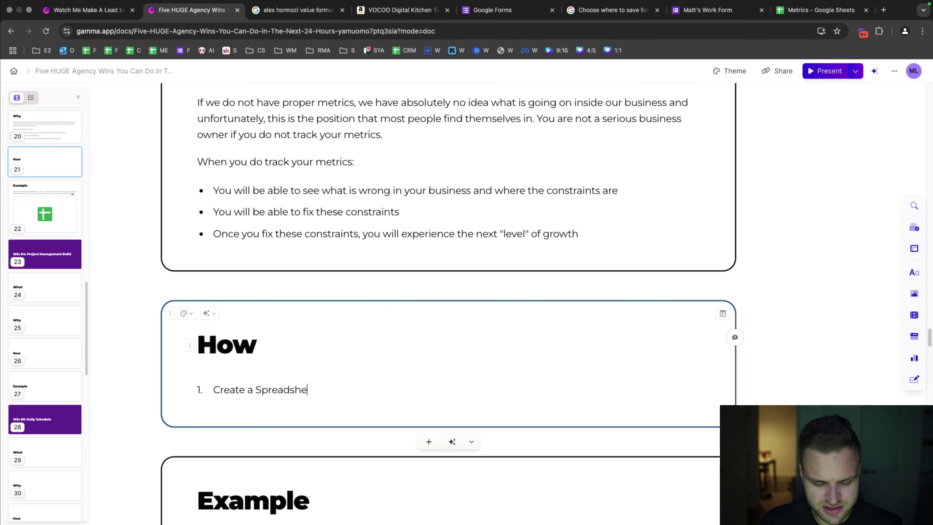
{"action": "type", "text": "et, and track the foll"}
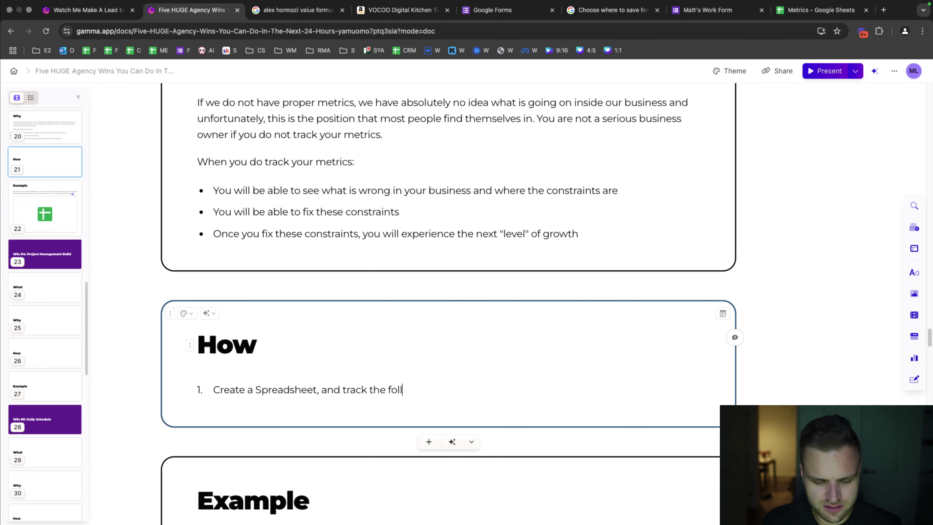
{"action": "type", "text": "owing things"}
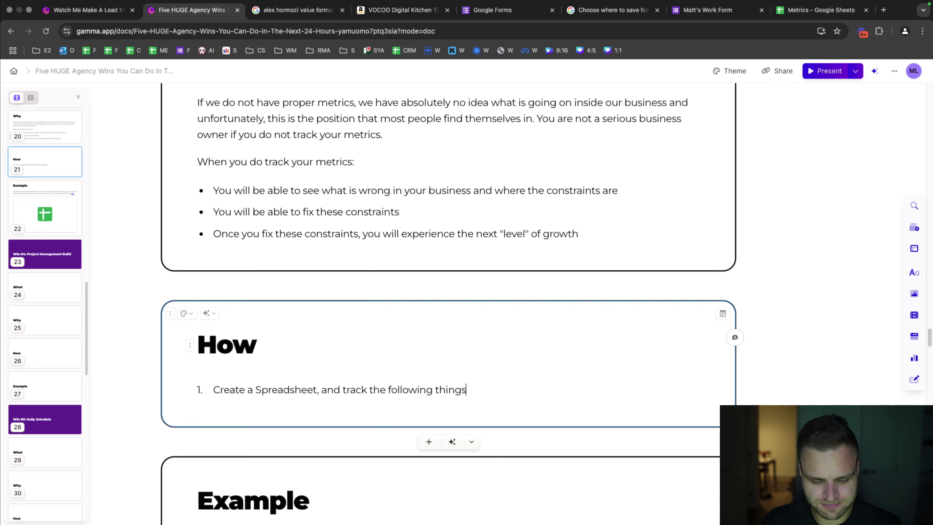
{"action": "type", "text": ". "}
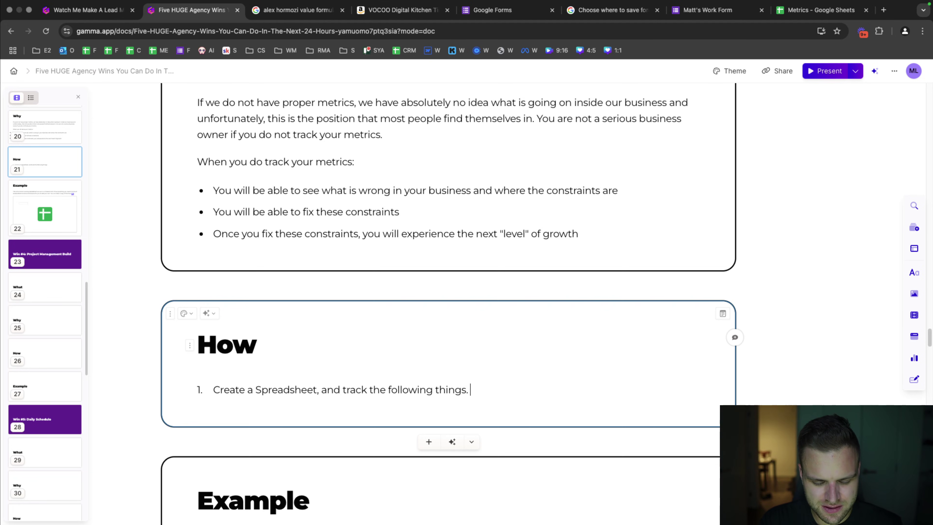
- Continue How item 1 with "Some of these will be manual inputs, and then you can use formulas for the rest."
{"action": "type", "text": "Some of these will be man"}
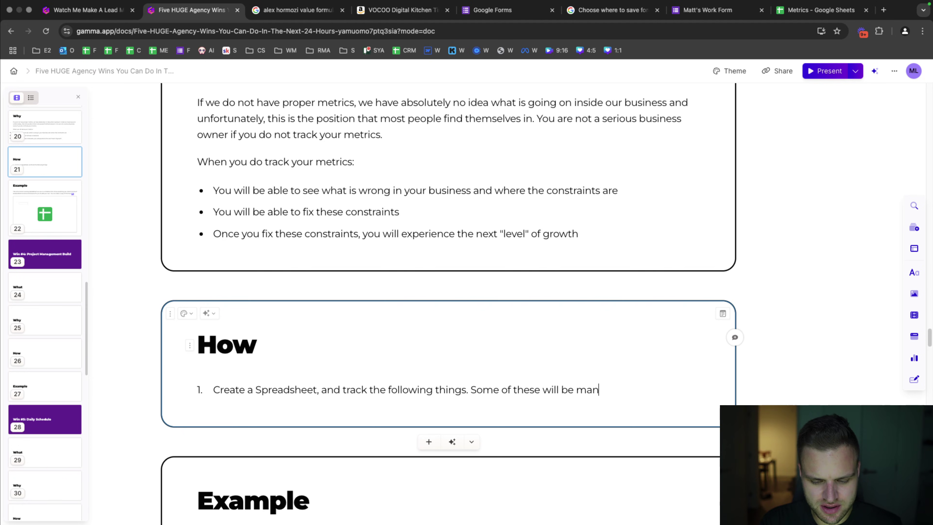
{"action": "type", "text": "ual inputs, and then yo"}
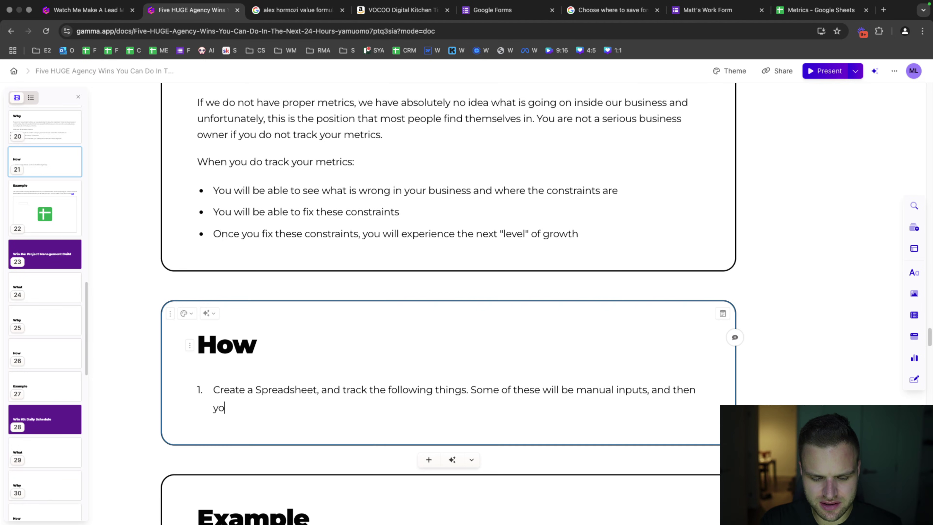
{"action": "type", "text": "u can use formulas for the rest."}
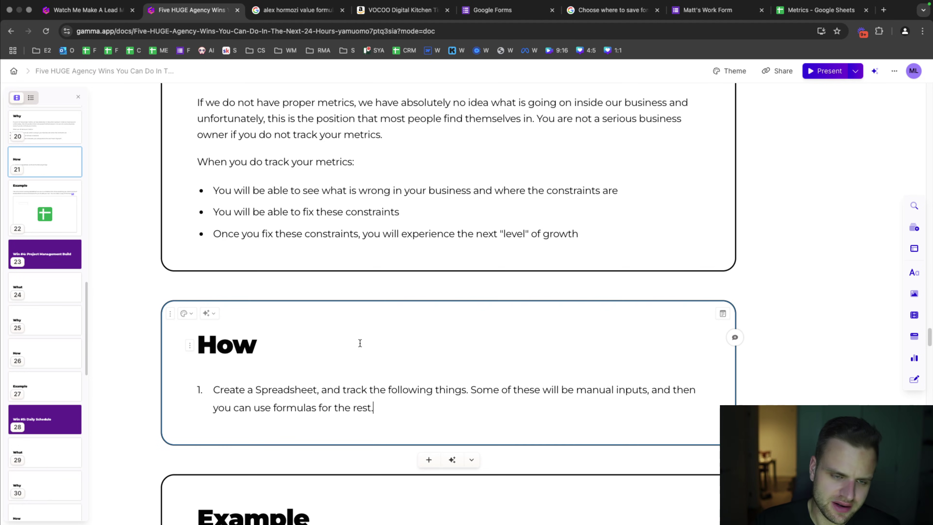
- Copy the line "(The easiest way to do this is just to Make a Copy of this sheet (link))" from Win #2's How card
{"action": "scroll", "coordinate": [360, 331], "scroll_direction": "up", "scroll_amount": 10}
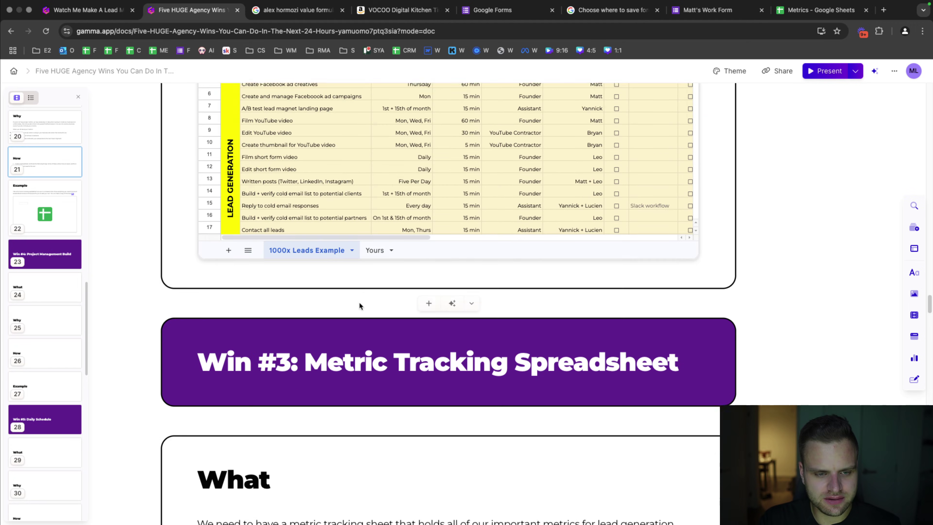
{"action": "scroll", "coordinate": [359, 302], "scroll_direction": "down", "scroll_amount": 20}
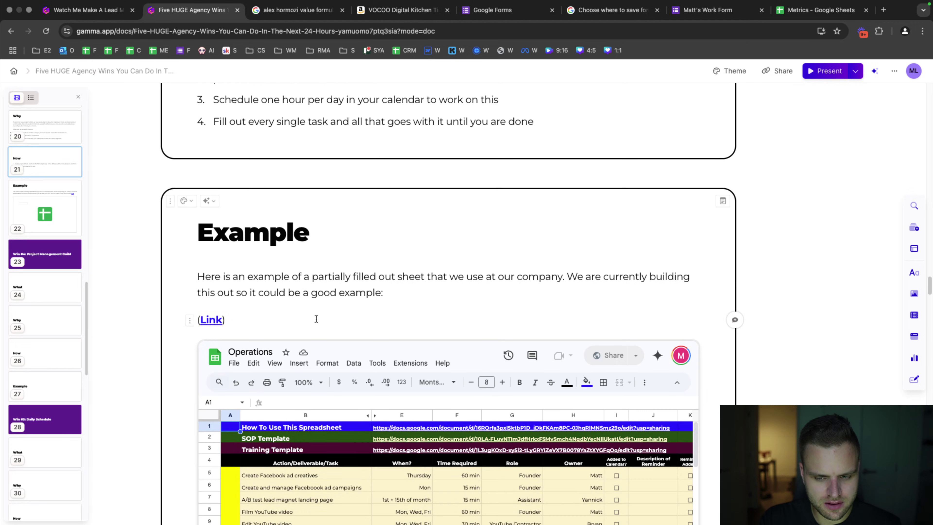
{"action": "scroll", "coordinate": [404, 312], "scroll_direction": "up", "scroll_amount": 10}
{"action": "left_click_drag", "start_coordinate": [543, 142], "coordinate": [197, 144]}
{"action": "key", "text": "ctrl+c"}
- Paste the copied "easiest way" line on a new line directly under Win #3's How heading
{"action": "scroll", "coordinate": [297, 244], "scroll_direction": "down", "scroll_amount": 20}
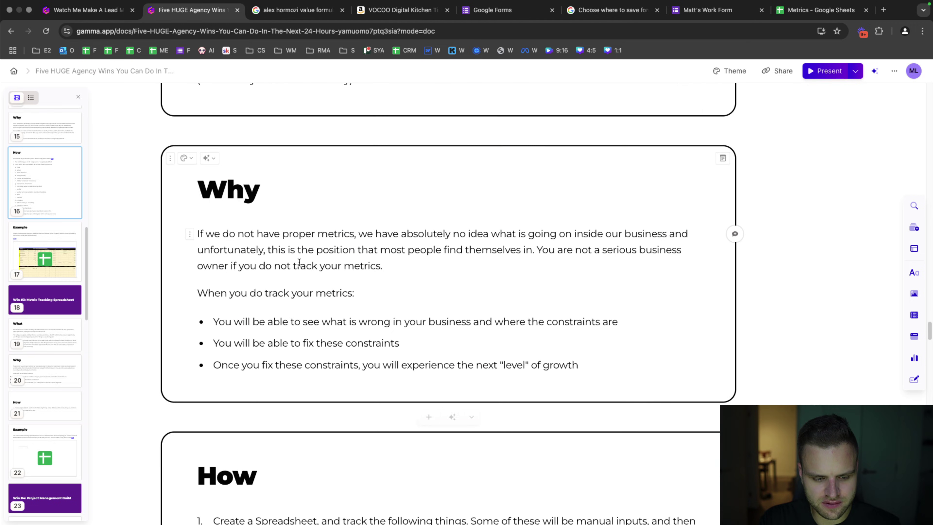
{"action": "scroll", "coordinate": [302, 259], "scroll_direction": "up", "scroll_amount": 3}
{"action": "scroll", "coordinate": [329, 270], "scroll_direction": "down", "scroll_amount": 5}
{"action": "scroll", "coordinate": [329, 270], "scroll_direction": "down", "scroll_amount": 3}
{"action": "left_click", "coordinate": [298, 269]}
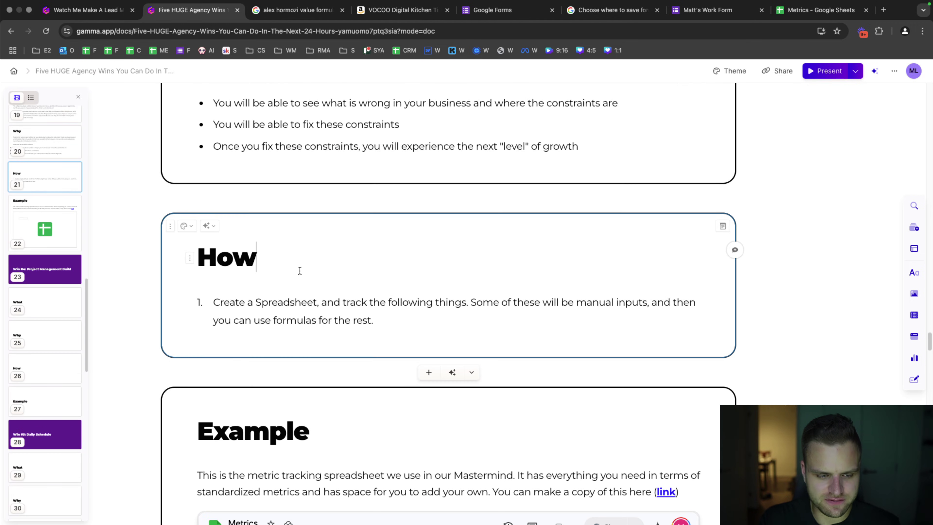
{"action": "key", "text": "Return"}
{"action": "type", "text": "\\"}
{"action": "key", "text": "BackSpace"}
{"action": "key", "text": "ctrl+v"}
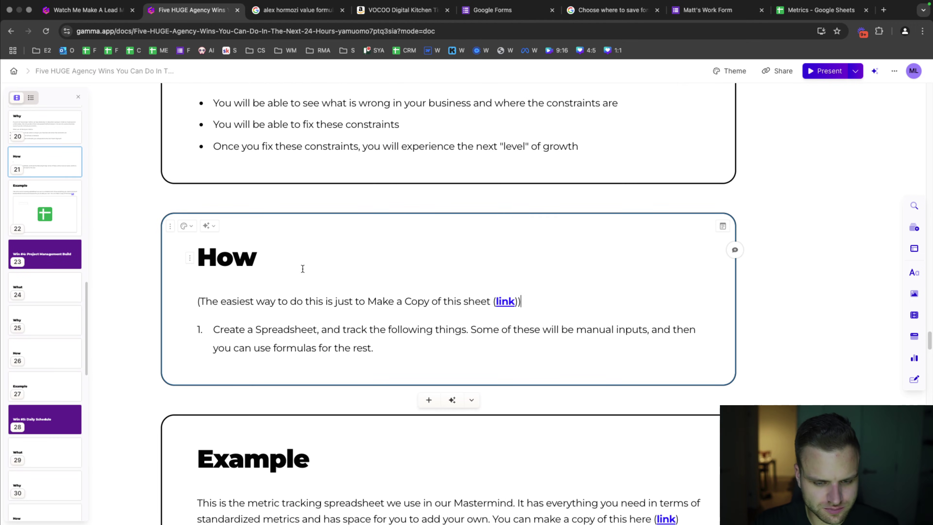
- Copy the spreadsheet URL from the Example card's link and move "You can make a copy of this here (link)" into its own paragraph
{"action": "scroll", "coordinate": [448, 347], "scroll_direction": "down", "scroll_amount": 9}
{"action": "scroll", "coordinate": [246, 238], "scroll_direction": "down", "scroll_amount": 5}
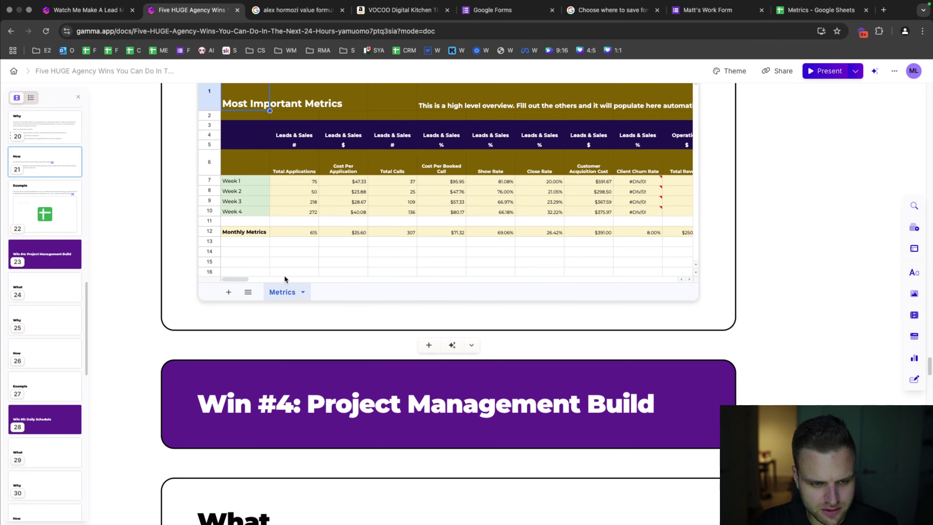
{"action": "scroll", "coordinate": [285, 277], "scroll_direction": "up", "scroll_amount": 5}
{"action": "left_click", "coordinate": [669, 168]}
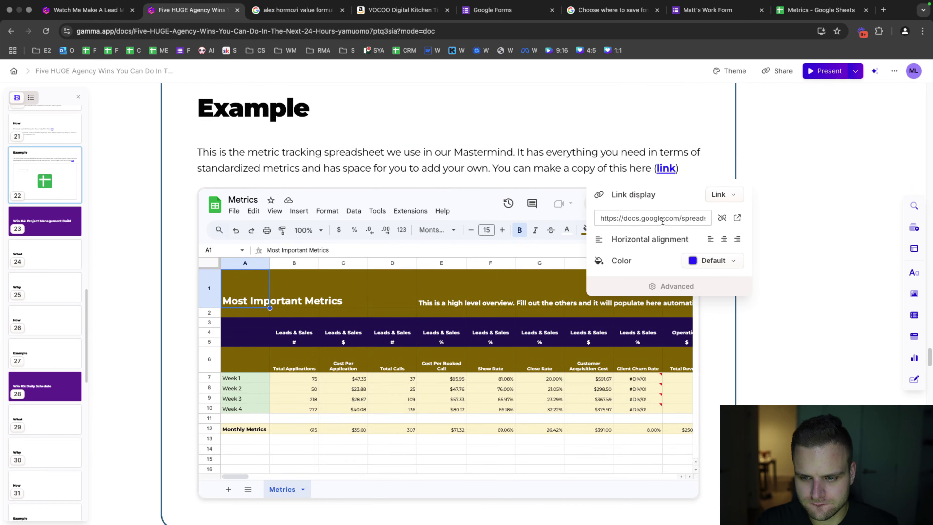
{"action": "left_click", "coordinate": [652, 218]}
{"action": "left_click", "coordinate": [494, 170]}
{"action": "key", "text": "Return"}
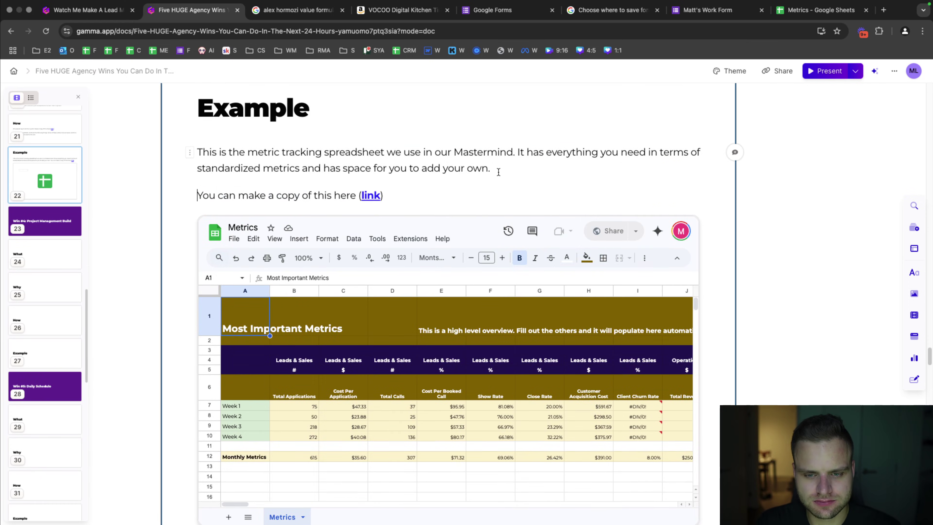
- Replace the URL behind the How card's "link" with the copied metrics spreadsheet URL and return to the end of item 1
{"action": "scroll", "coordinate": [503, 178], "scroll_direction": "up", "scroll_amount": 8}
{"action": "left_click", "coordinate": [503, 261]}
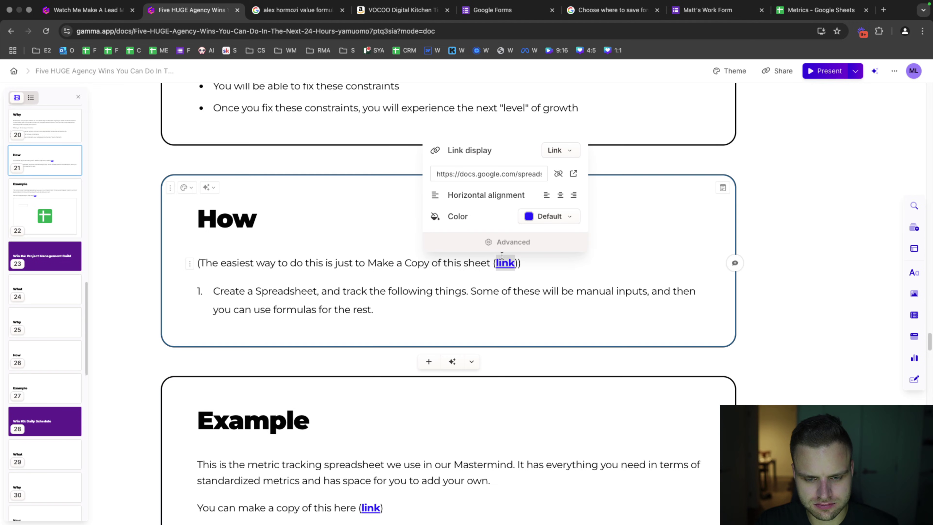
{"action": "left_click", "coordinate": [505, 176]}
{"action": "key", "text": "super+v"}
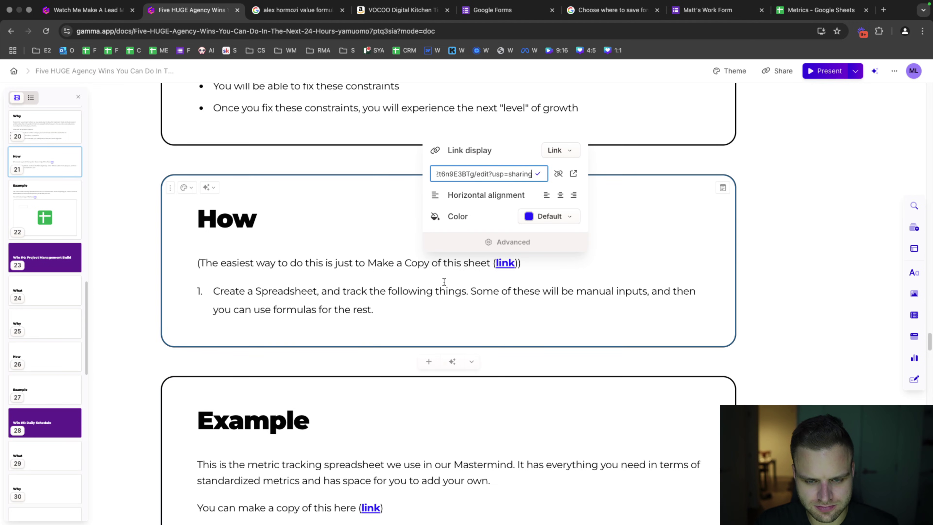
{"action": "left_click", "coordinate": [414, 313]}
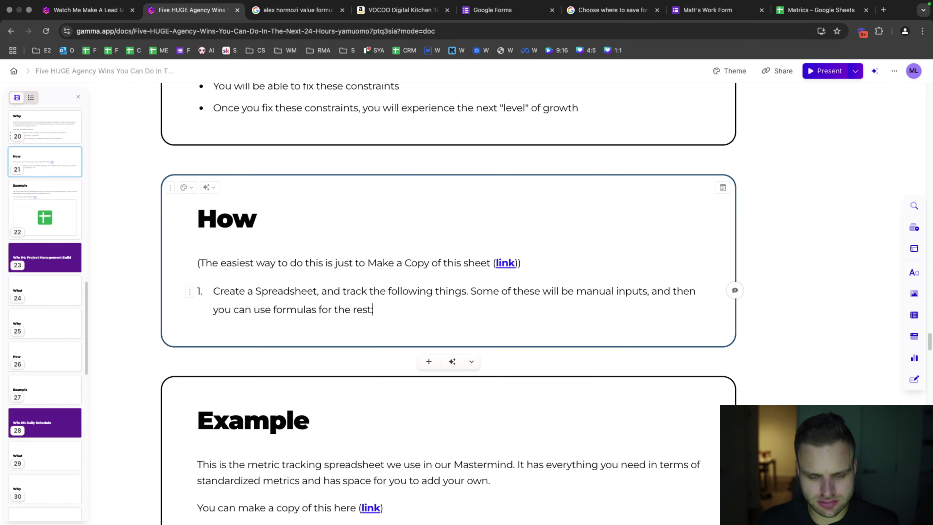
- Open ChatGPT in a new browser tab
{"action": "left_click", "coordinate": [883, 11]}
{"action": "type", "text": "chat"}
{"action": "key", "text": "Return"}
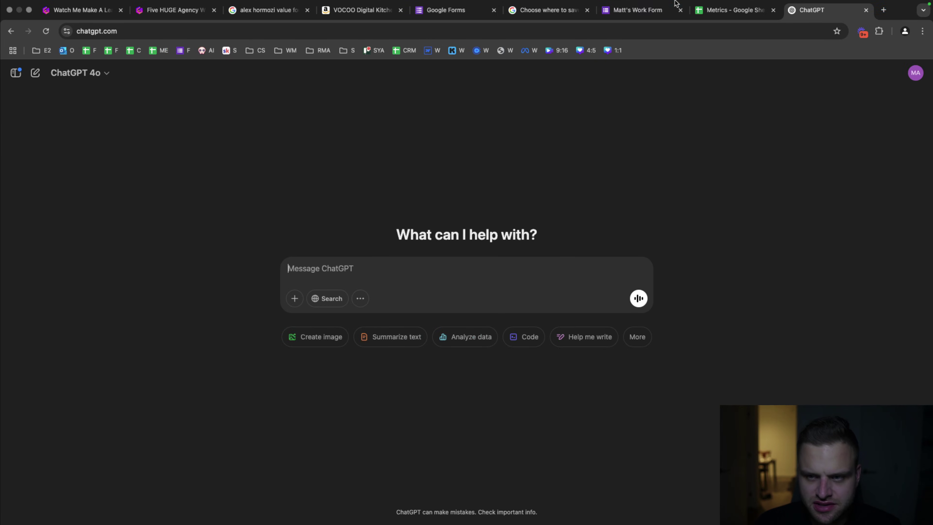
- Switch to the Metrics spreadsheet in Google Sheets and go to the Lead Generation section's column headings
{"action": "left_click", "coordinate": [726, 23]}
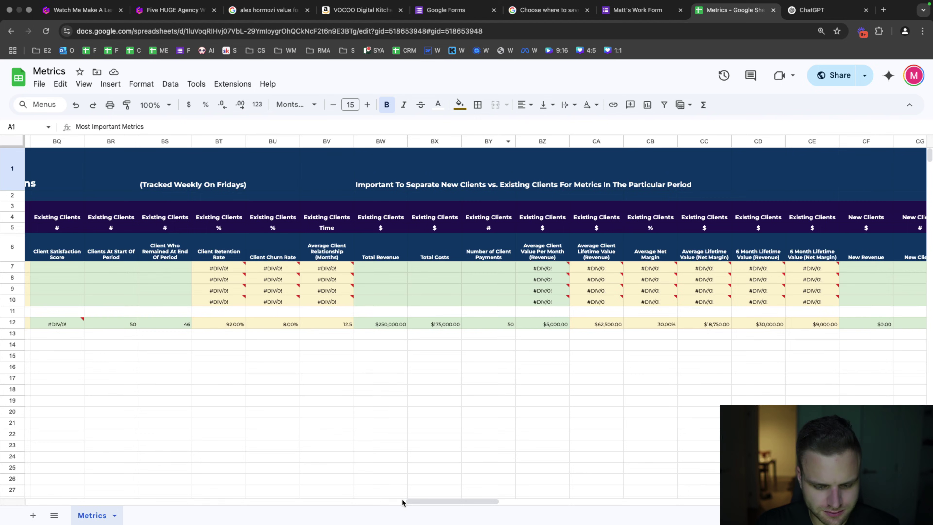
{"action": "left_click_drag", "start_coordinate": [403, 502], "coordinate": [118, 478]}
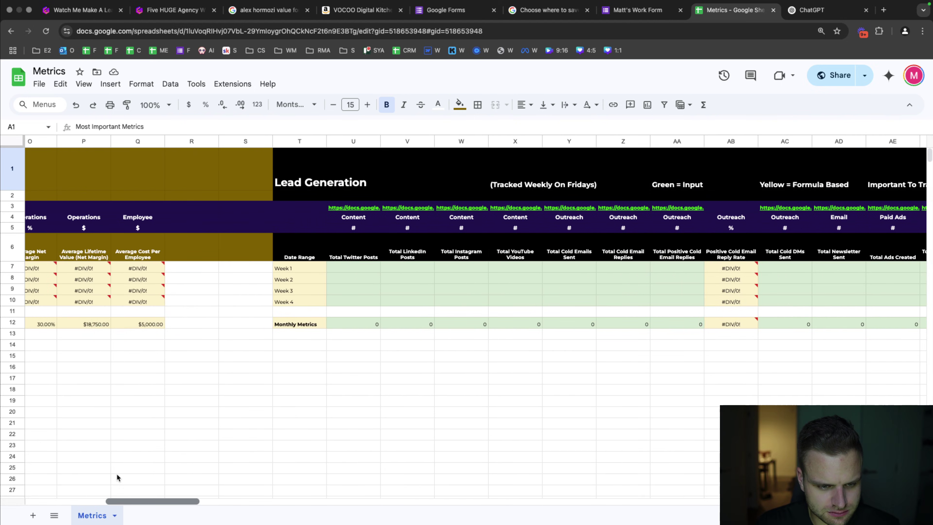
- Copy the row of metric headings from the Metrics spreadsheet and switch to ChatGPT
{"action": "left_click_drag", "start_coordinate": [348, 246], "coordinate": [790, 246]}
{"action": "key", "text": "cmd+c"}
{"action": "left_click", "coordinate": [813, 17]}
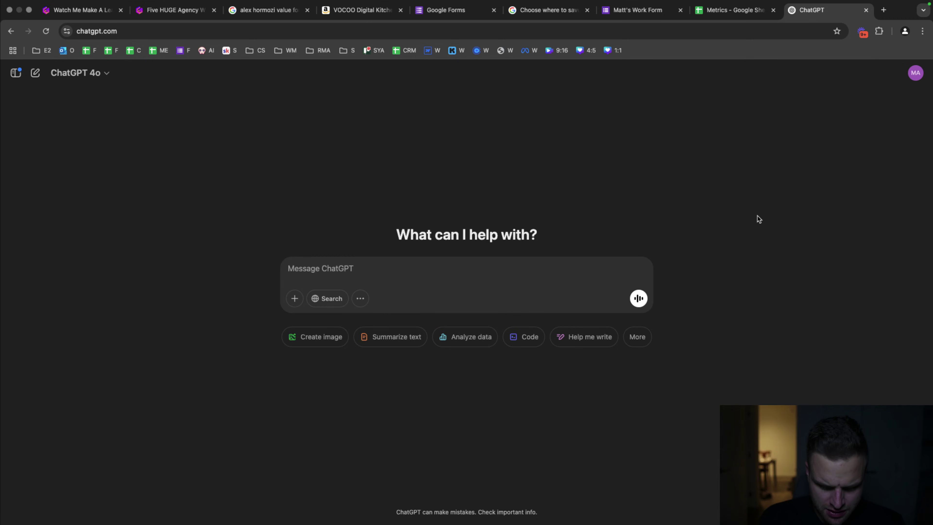
- Ask ChatGPT to list the pasted metrics in bullet point form for a document, recording everything except "Week 1"
{"action": "type", "text": "List these out in bullet point form so I can have them in a"}
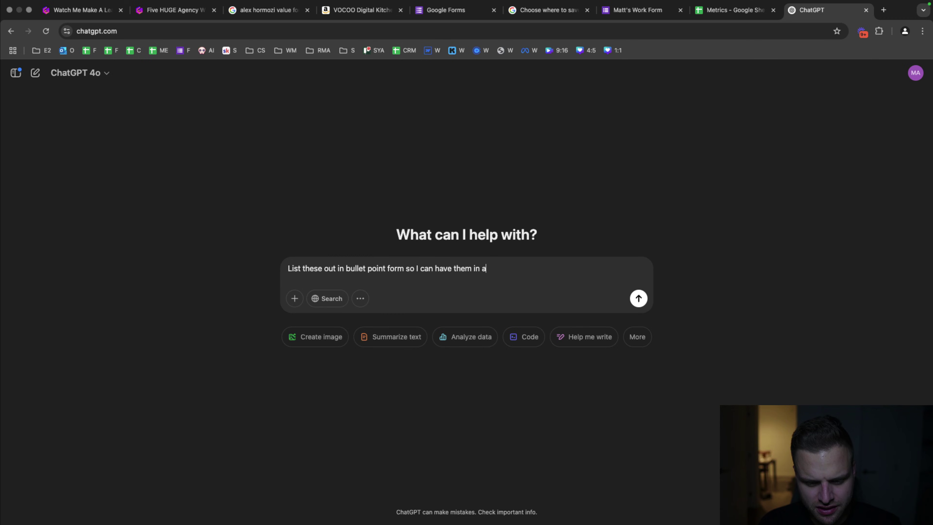
{"action": "key", "text": "shift+Return"}
{"action": "key", "text": "shift+Return"}
{"action": "type", "text": "Do"}
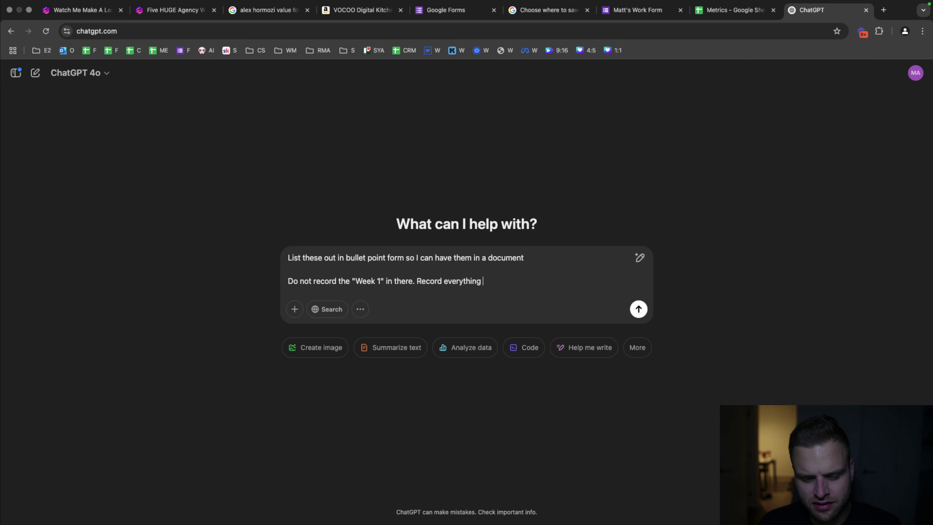
{"action": "type", "text": "else"}
{"action": "key", "text": "shift+Return"}
{"action": "key", "text": "shift+Return"}
{"action": "key", "text": "super+v"}
{"action": "key", "text": "Return"}
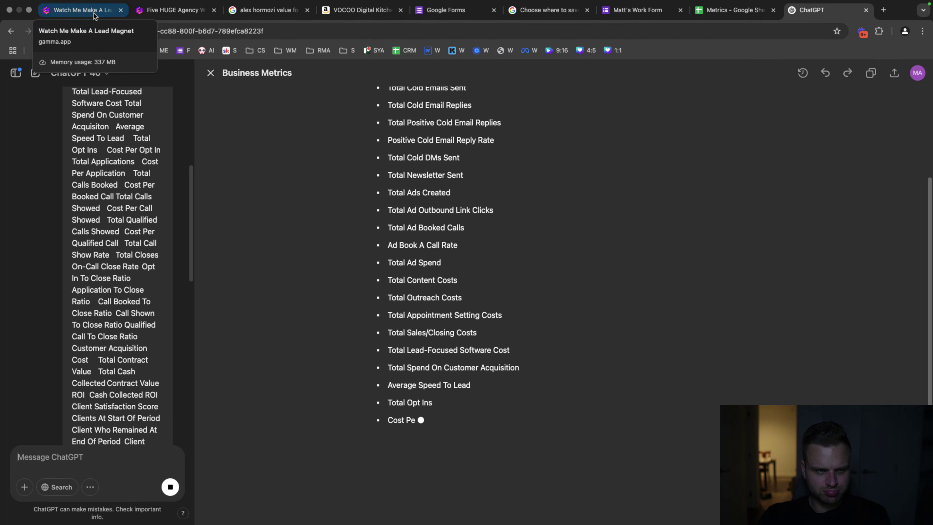
- In Gamma's agency wins document, add How item 2: "Assign someone (usually an admin or assistant) to record these every Friday so you can see them."
{"action": "left_click", "coordinate": [92, 14]}
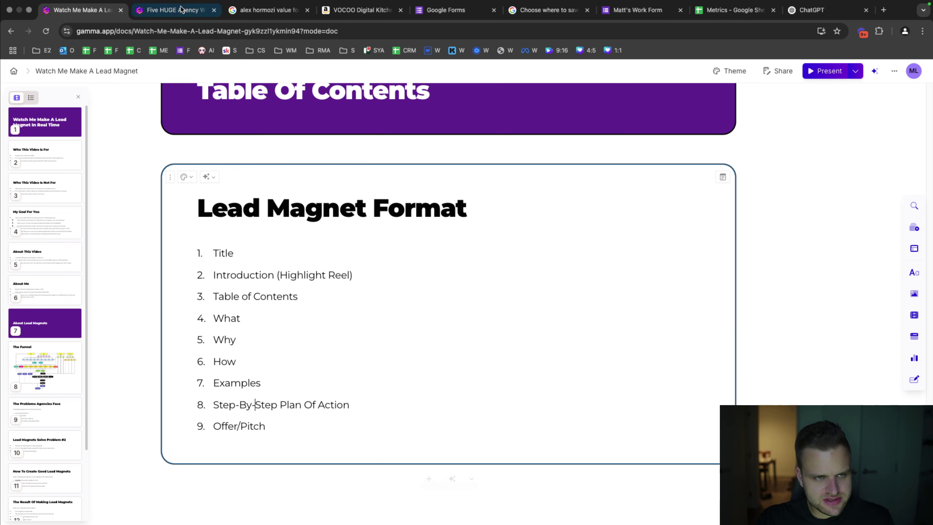
{"action": "left_click", "coordinate": [173, 10]}
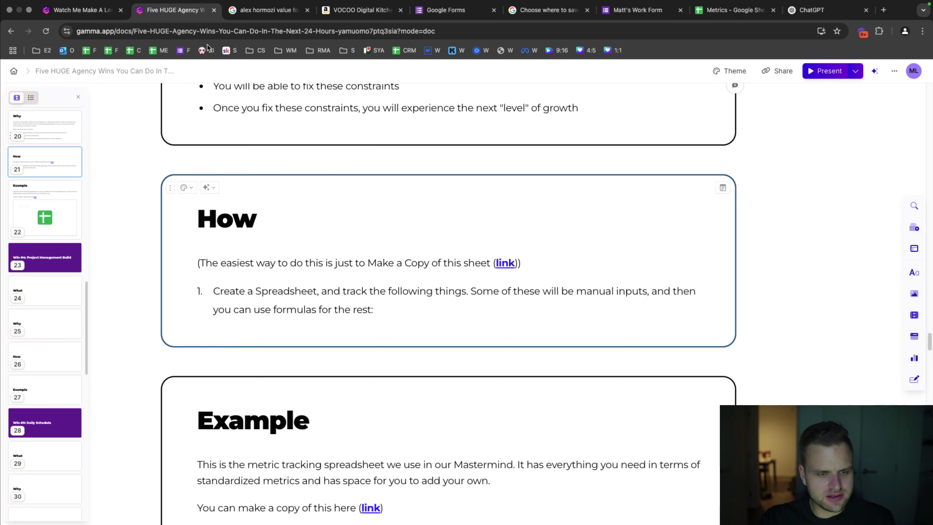
{"action": "left_click", "coordinate": [423, 318]}
{"action": "key", "text": "Return"}
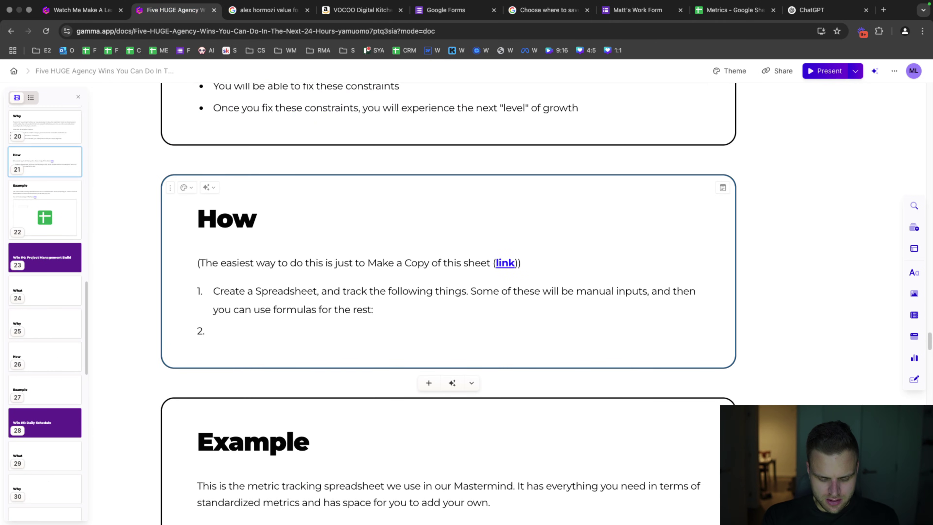
{"action": "type", "text": "Assi"}
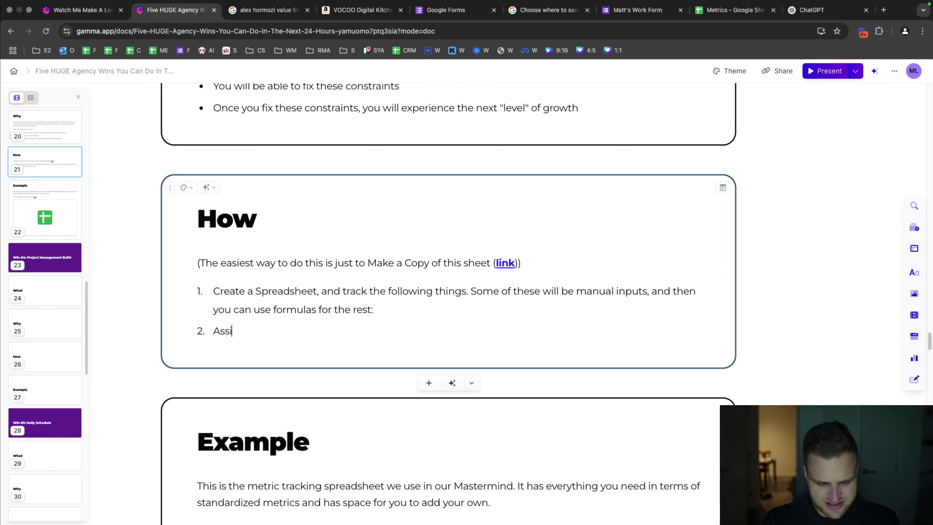
{"action": "type", "text": "gn someone (usually"}
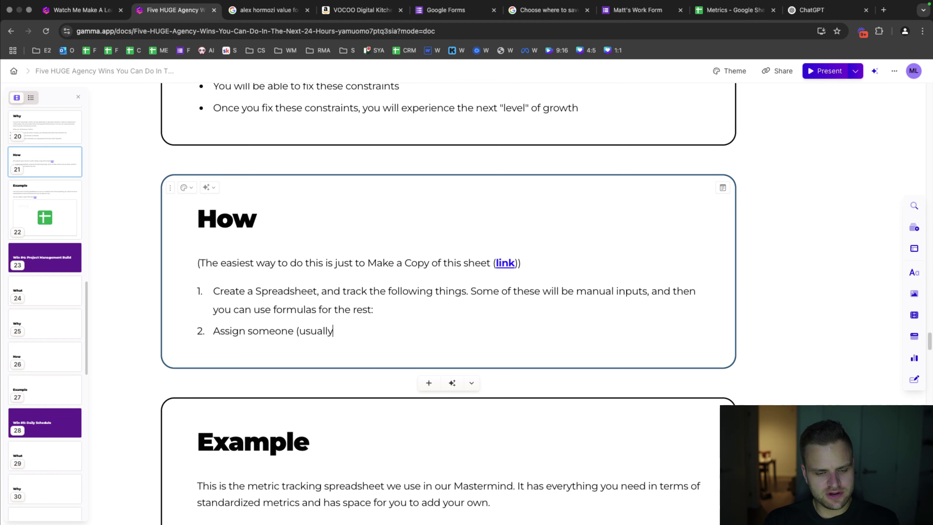
{"action": "type", "text": " as"}
{"action": "key", "text": "BackSpace"}
{"action": "type", "text": "n admin or "}
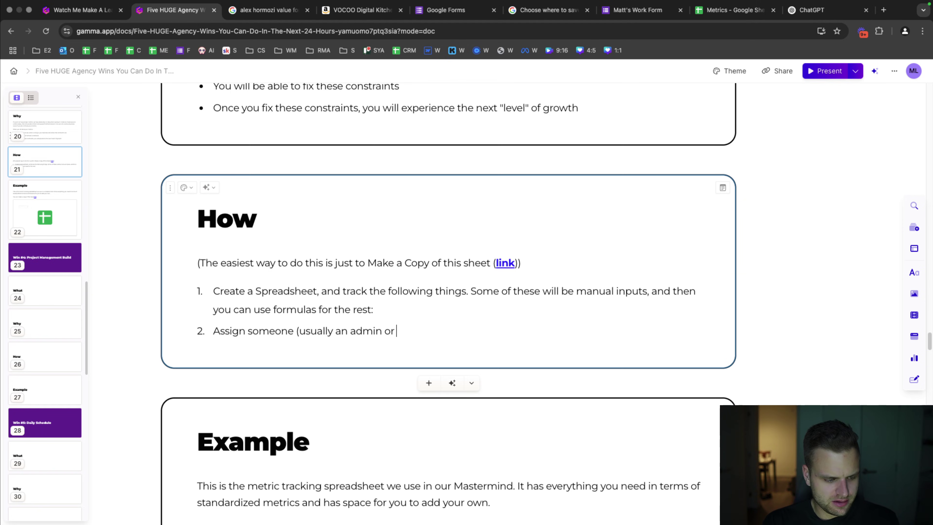
{"action": "type", "text": "assistant) to "}
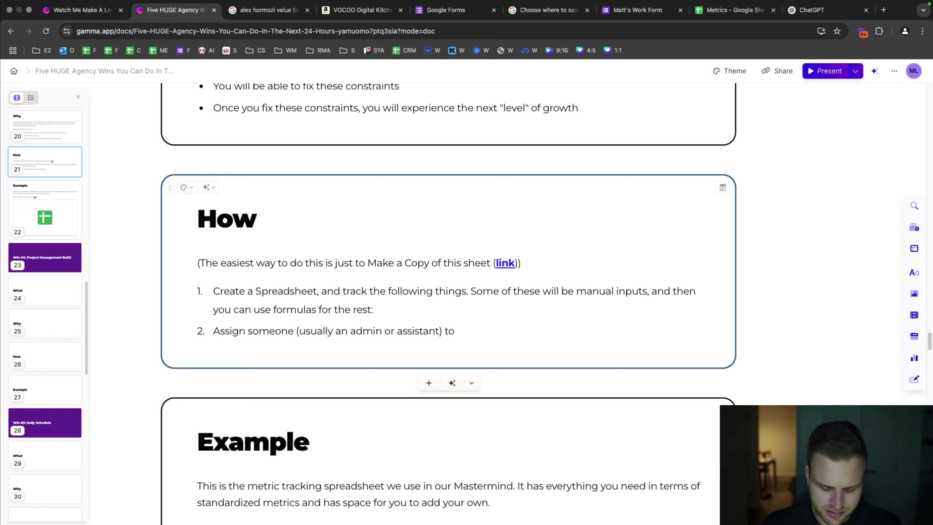
{"action": "type", "text": "record these every"}
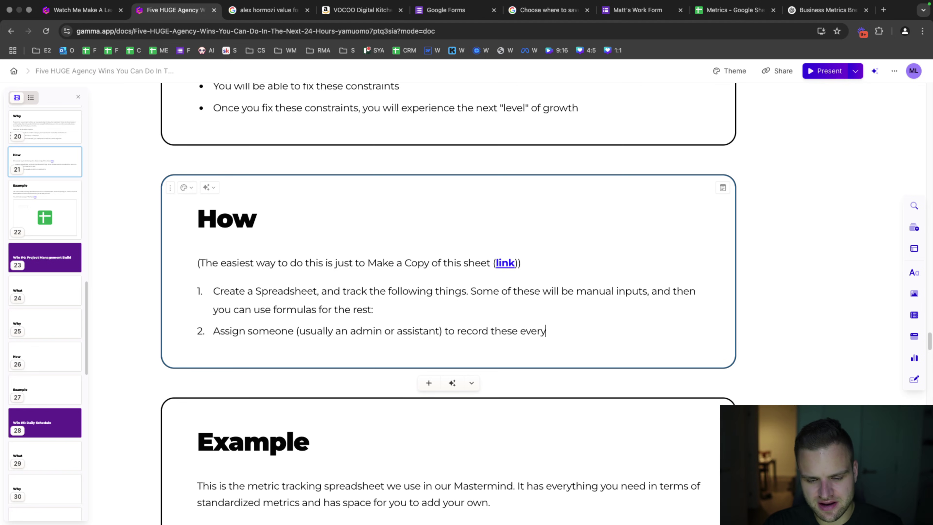
{"action": "type", "text": " Friday so you can see them."}
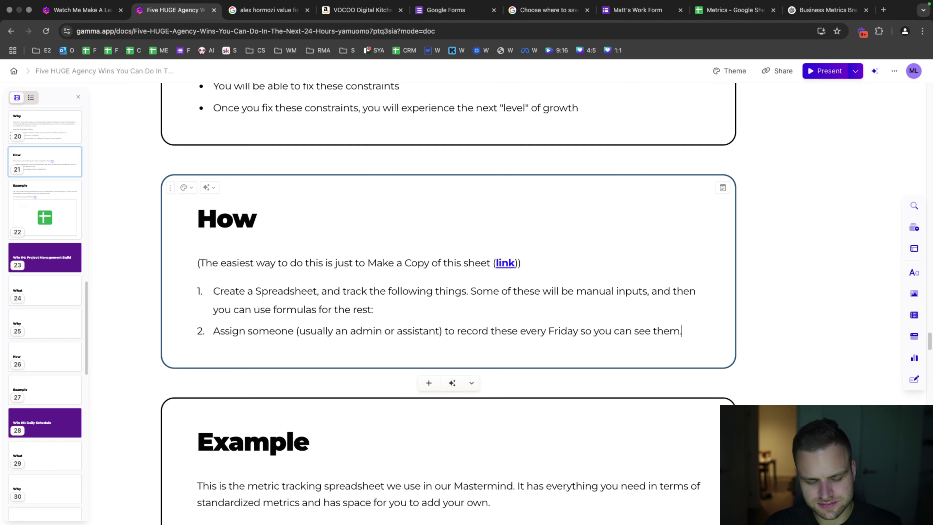
- Add item 3 to the How list: "Go over all of these metrics on Saturday while you have some time alone"
{"action": "key", "text": "Return"}
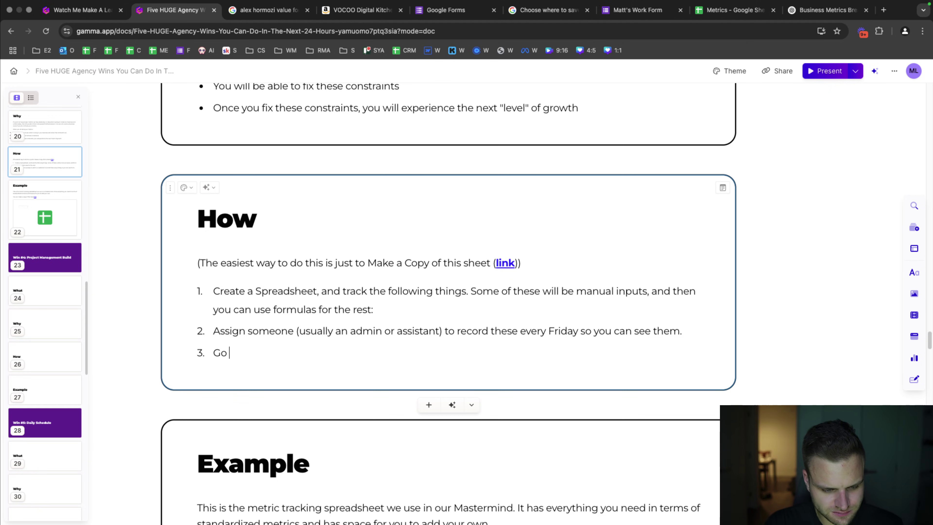
{"action": "type", "text": "Go over all of these m"}
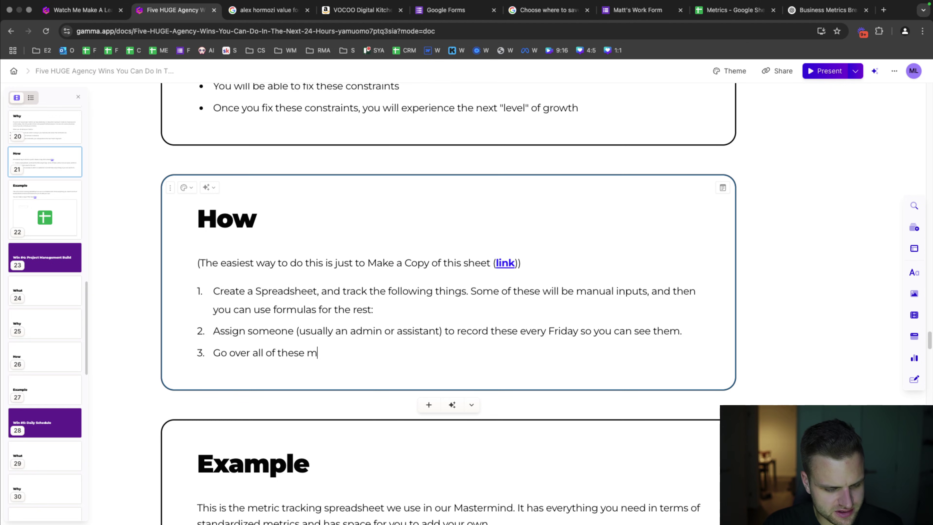
{"action": "type", "text": "etrics on Saturday "}
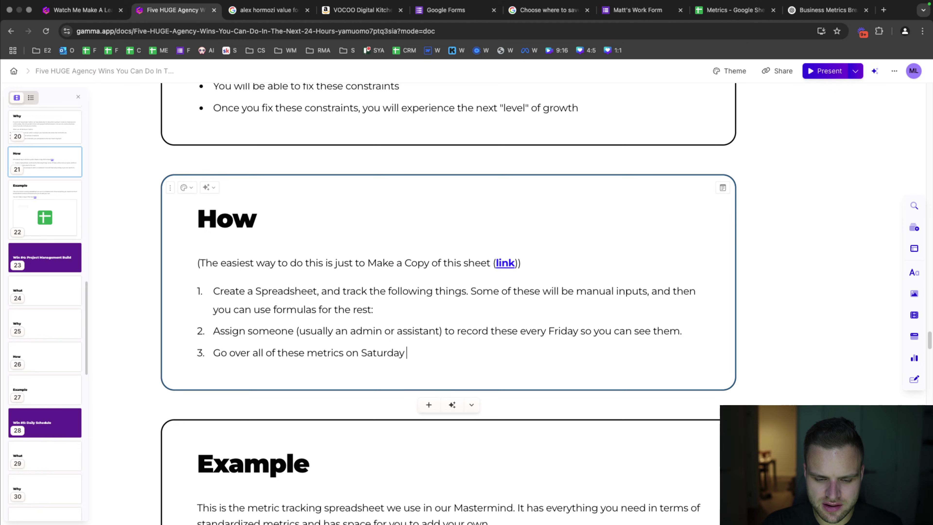
{"action": "type", "text": "while you have some time alone"}
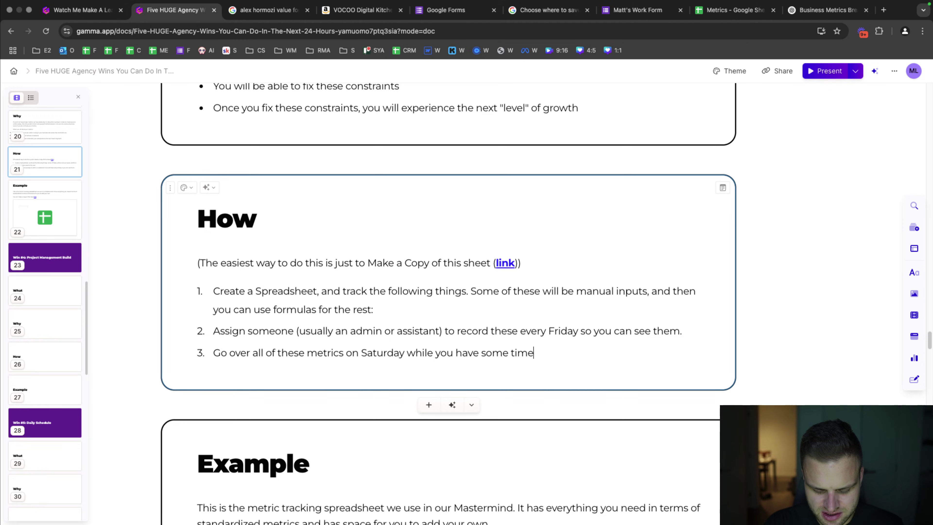
- Add item 4 to the How list: "Create a five step plan to improve any metric that is not up to standard"
{"action": "key", "text": "Return"}
{"action": "type", "text": "Create "}
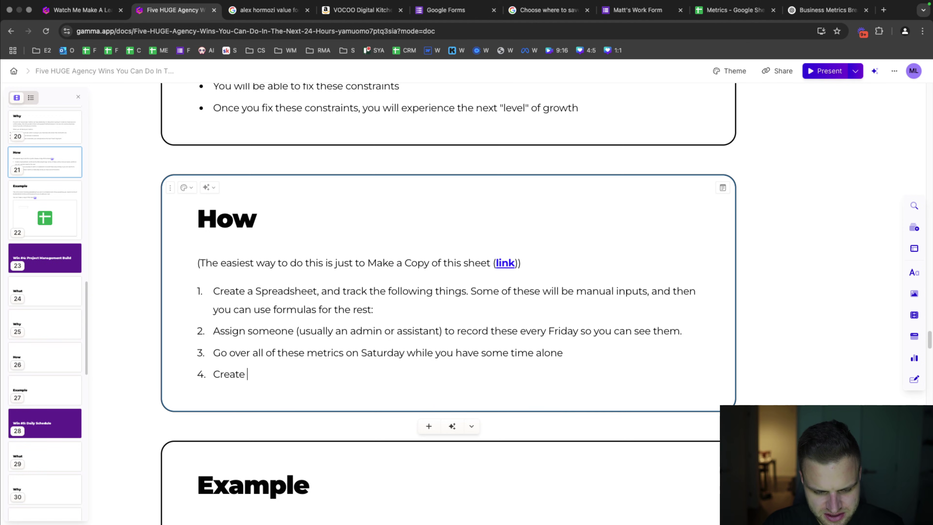
{"action": "type", "text": "a five step plan to impro"}
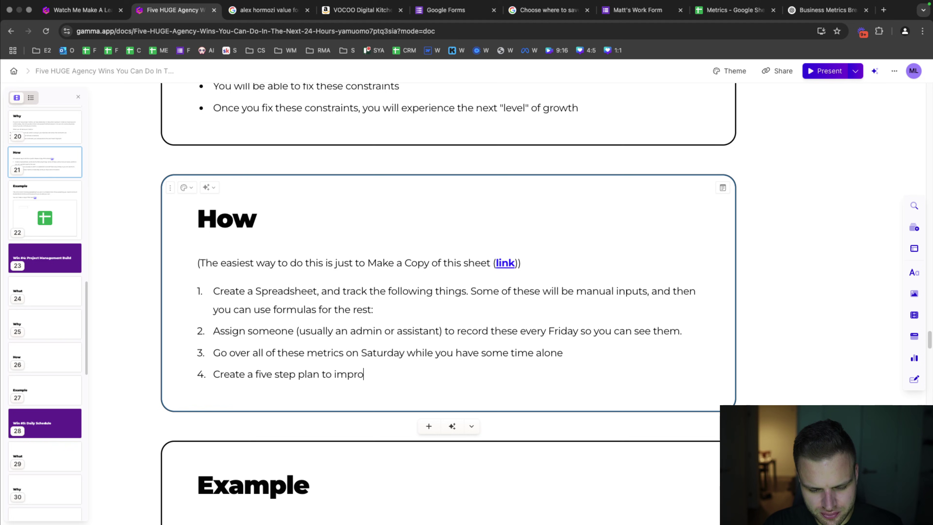
{"action": "type", "text": "ve any metric that is"}
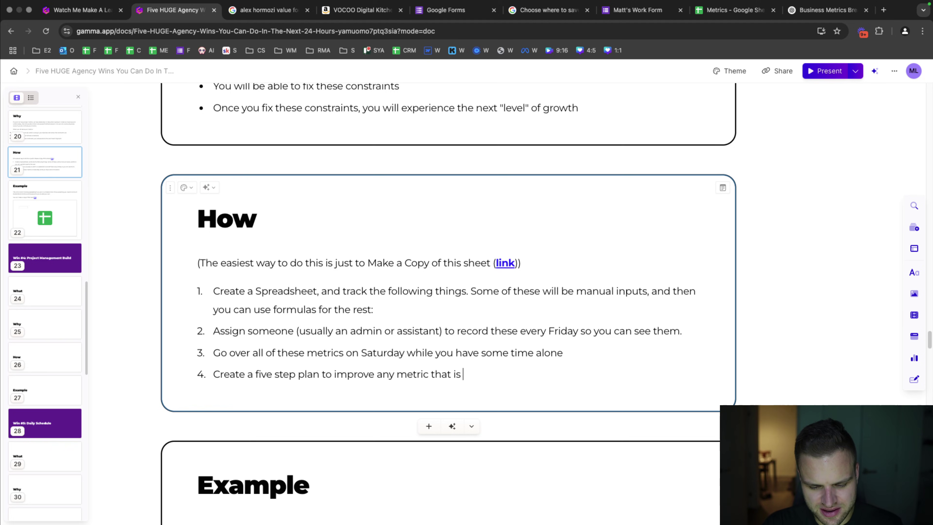
{"action": "type", "text": " not up to s"}
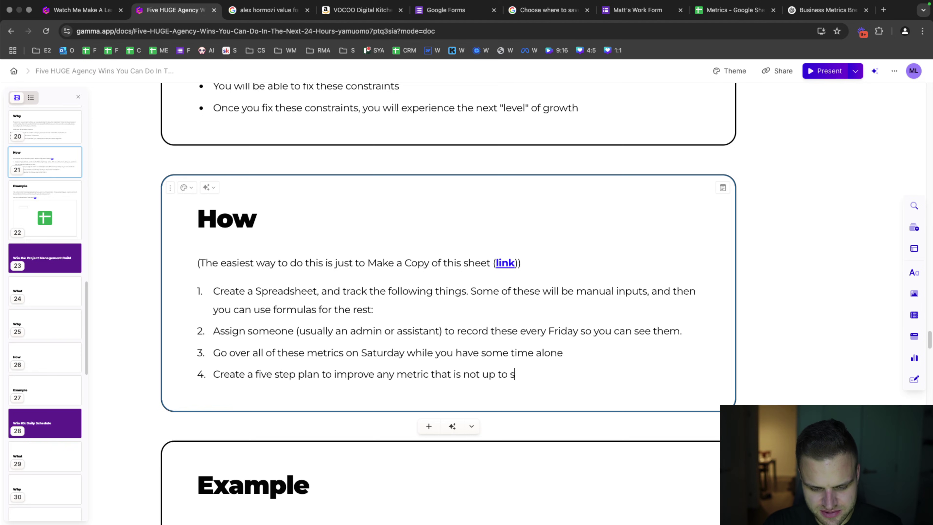
{"action": "type", "text": "tandard"}
- Add item 5 to the How list: "Assign someone to improve all of those metrics on Monday"
{"action": "key", "text": "Return"}
{"action": "type", "text": "A"}
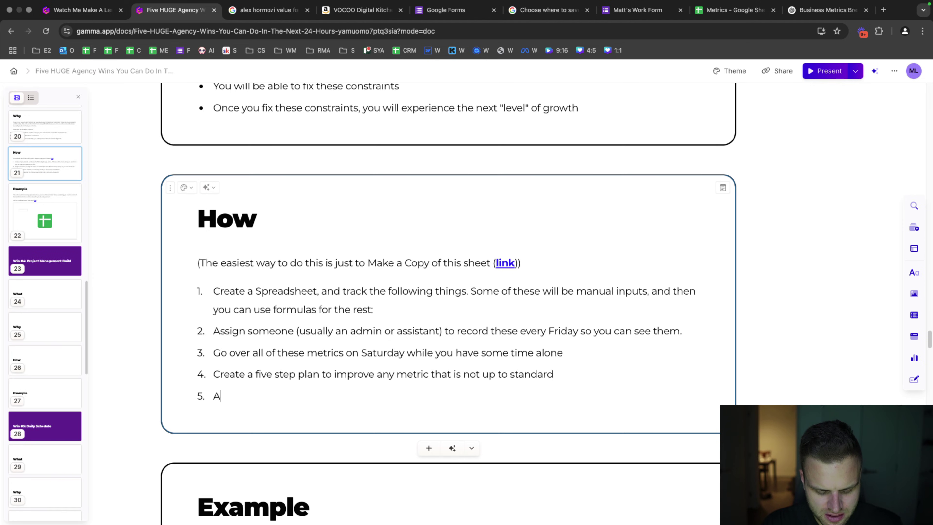
{"action": "type", "text": "ssign someone to "}
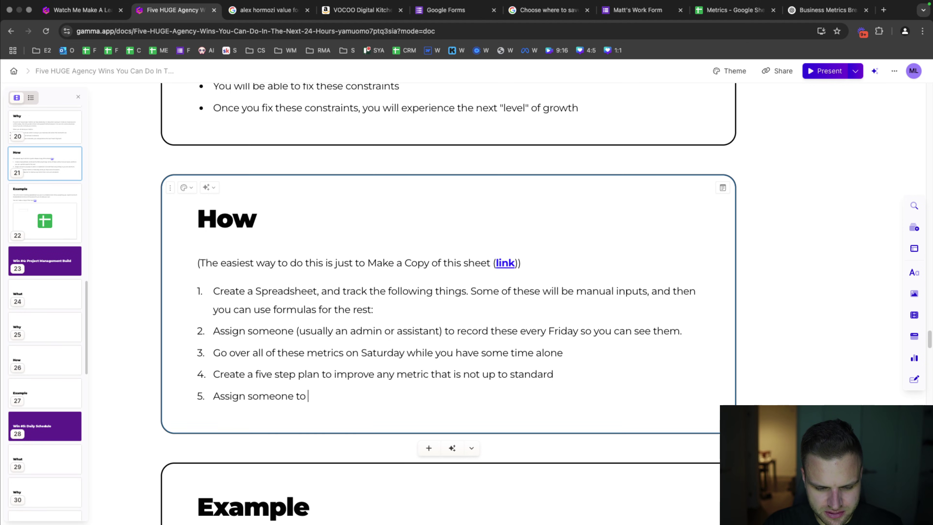
{"action": "type", "text": "improve that metric"}
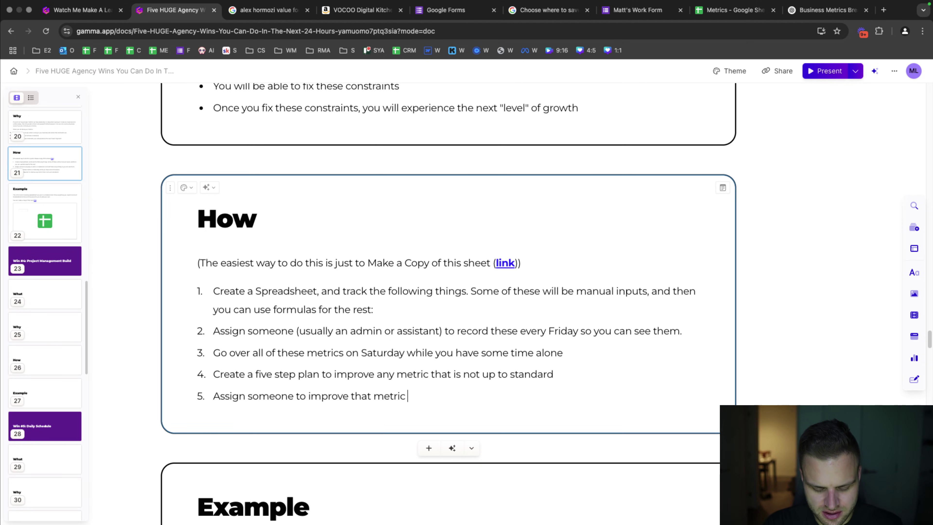
{"action": "type", "text": " on Monday"}
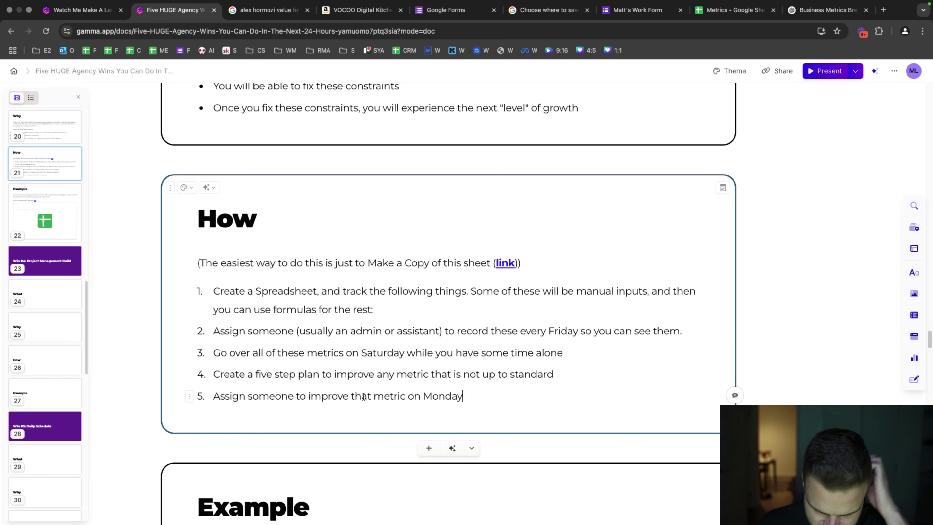
{"action": "double_click", "coordinate": [363, 396]}
{"action": "type", "text": "all of those"}
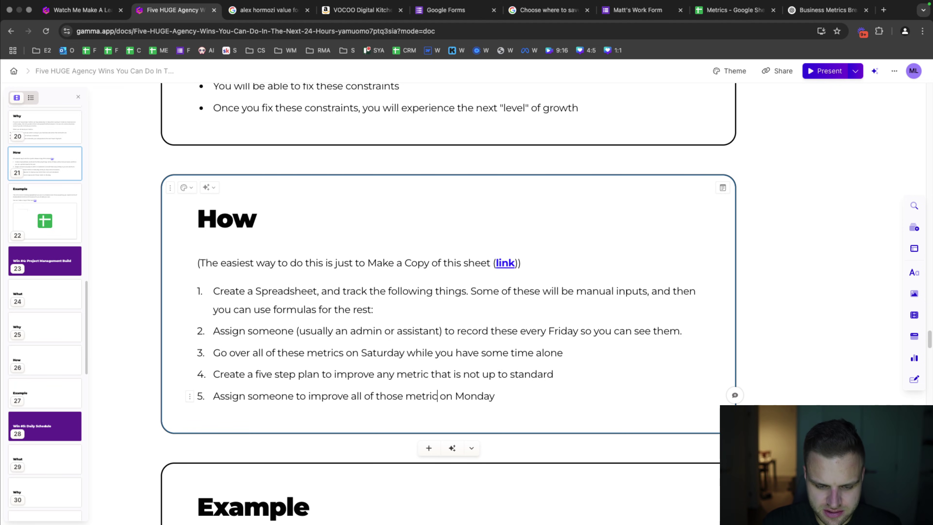
{"action": "type", "text": "s"}
- Copy the full bulleted metrics list from ChatGPT and paste it below item 1 of the How list in the Gamma document
{"action": "key", "text": "super+9"}
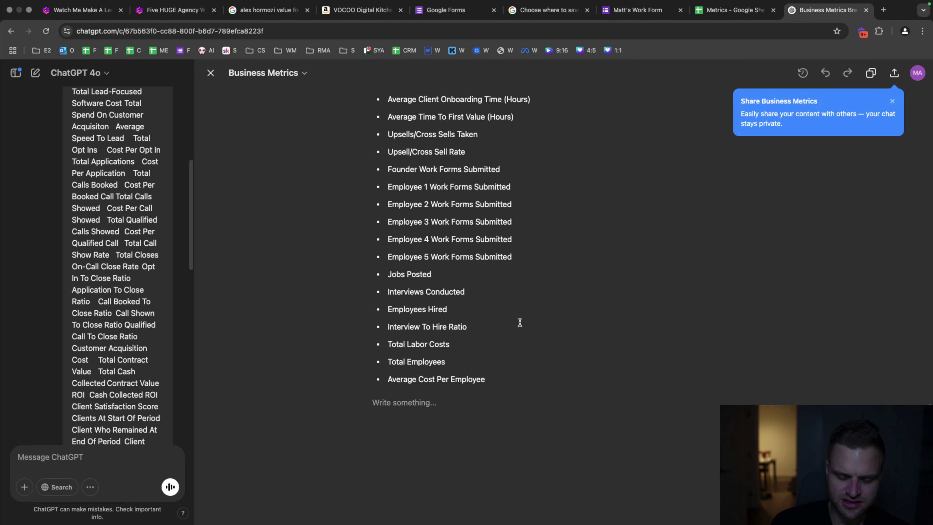
{"action": "left_click_drag", "start_coordinate": [491, 379], "coordinate": [385, 131]}
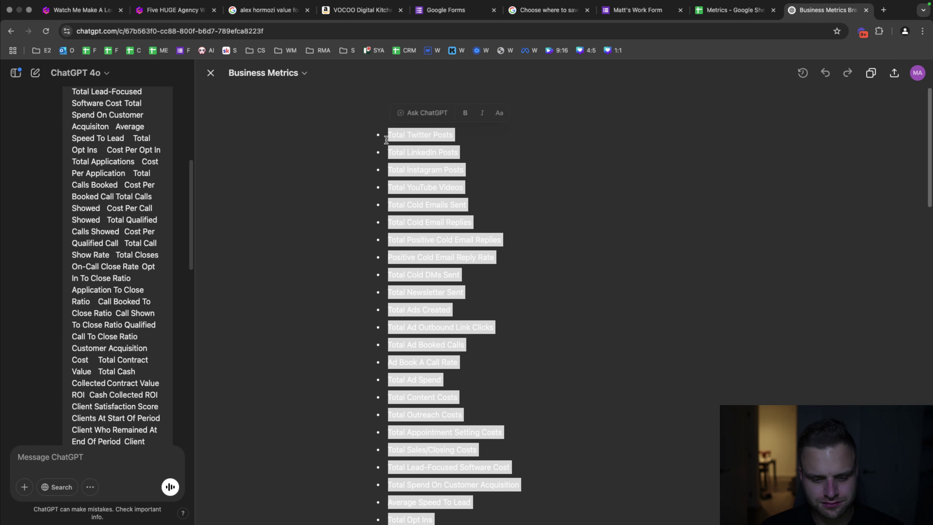
{"action": "scroll", "coordinate": [490, 309], "scroll_direction": "down", "scroll_amount": 5}
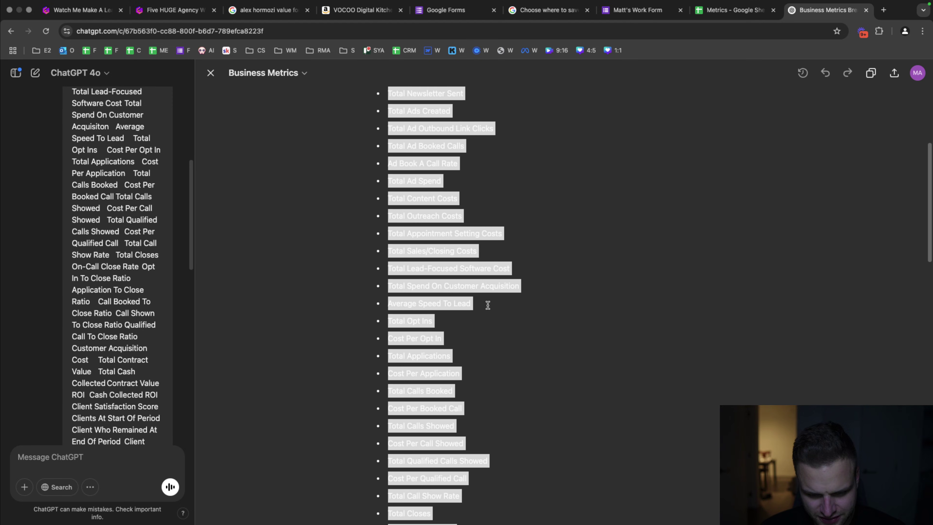
{"action": "left_click", "coordinate": [164, 12]}
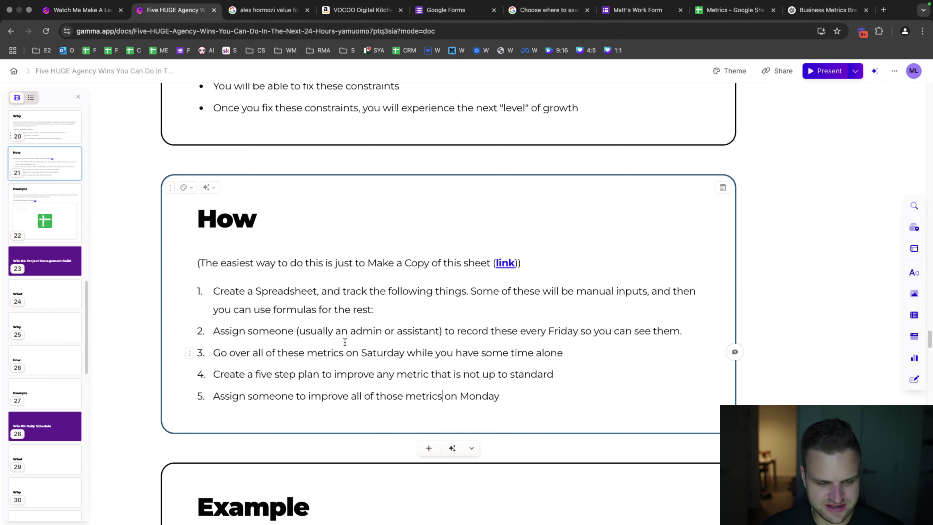
{"action": "left_click", "coordinate": [381, 308]}
{"action": "key", "text": "Return"}
{"action": "key", "text": "cmd+v"}
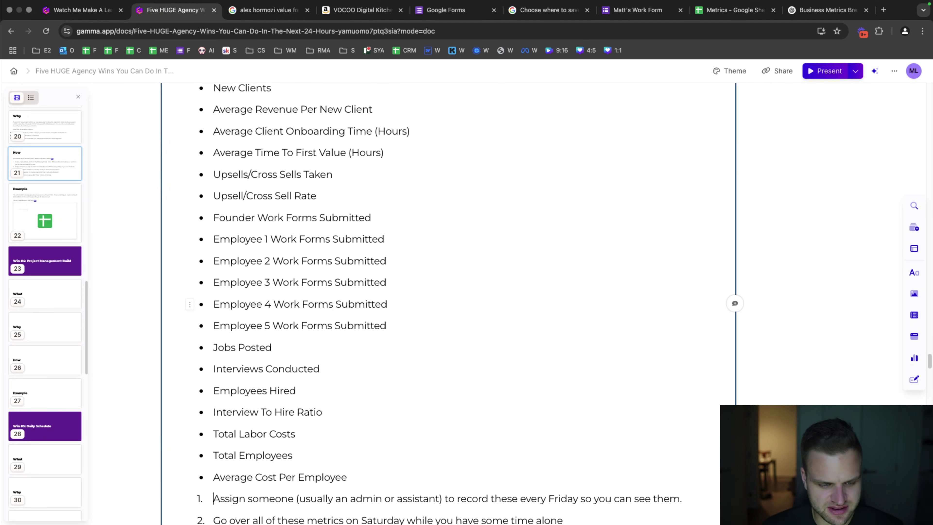
- Indent the first three metrics, Total Twitter Posts, Total LinkedIn Posts and Total Instagram Posts, as sub-bullets of item 1
{"action": "scroll", "coordinate": [249, 248], "scroll_direction": "up", "scroll_amount": 8}
{"action": "scroll", "coordinate": [248, 247], "scroll_direction": "up", "scroll_amount": 20}
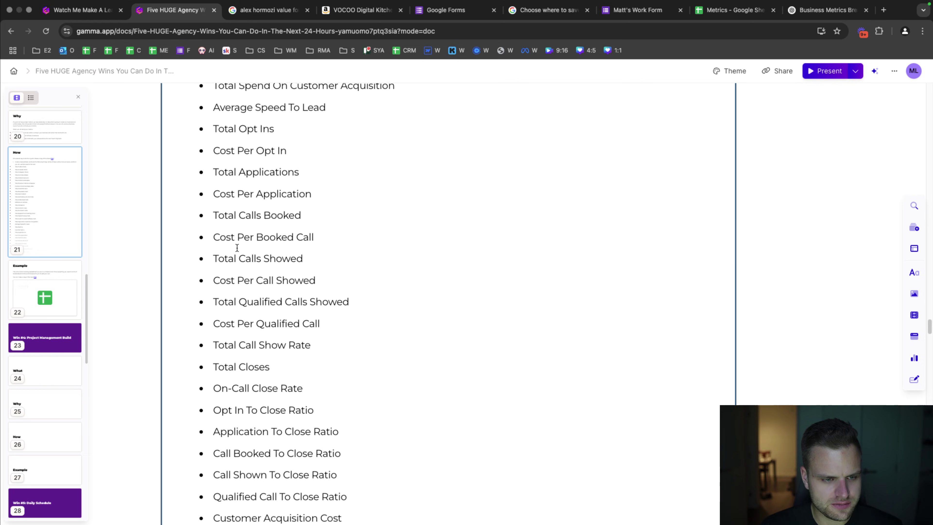
{"action": "scroll", "coordinate": [236, 254], "scroll_direction": "down", "scroll_amount": 10}
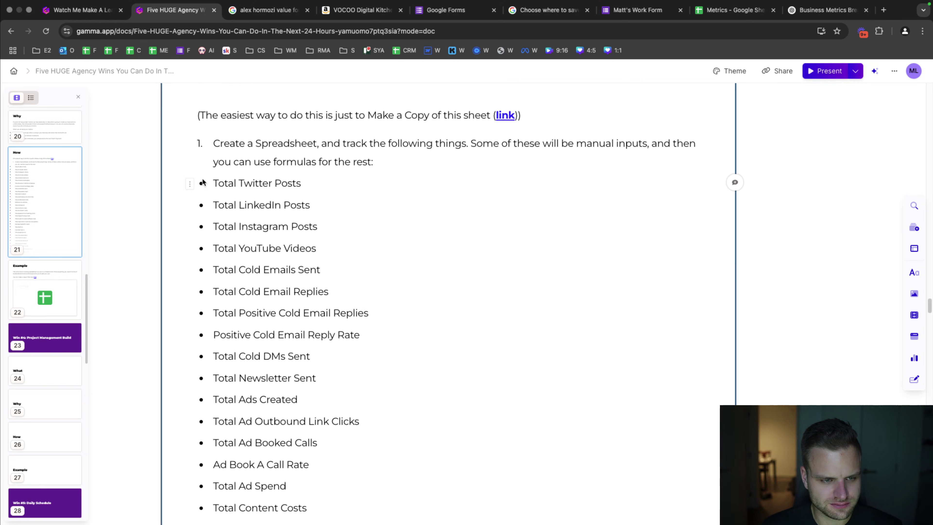
{"action": "left_click", "coordinate": [211, 186]}
{"action": "key", "text": "Tab"}
{"action": "left_click", "coordinate": [215, 209]}
{"action": "key", "text": "Tab"}
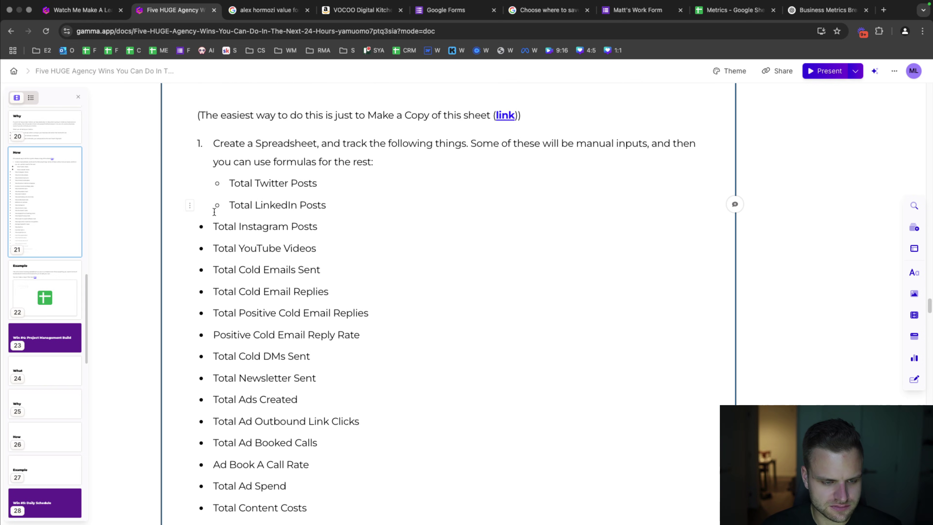
{"action": "left_click", "coordinate": [218, 226]}
{"action": "key", "text": "Tab"}
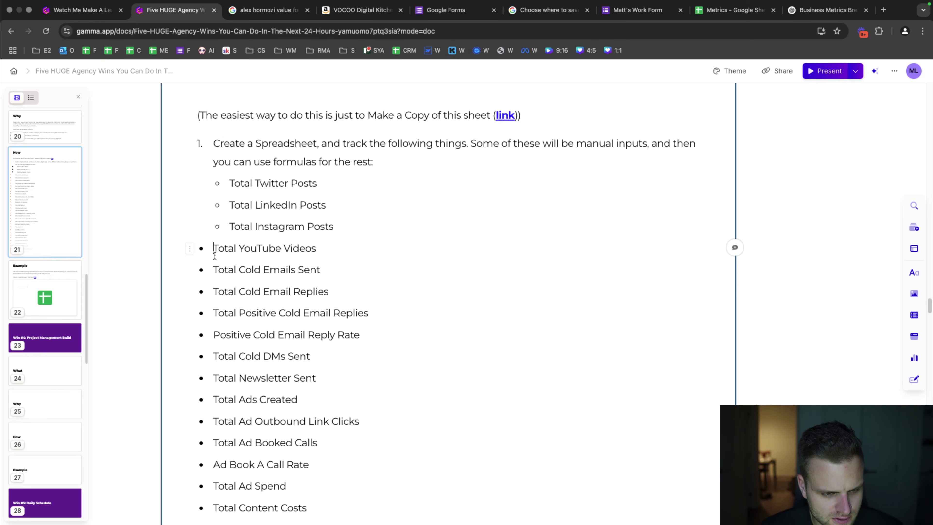
- Indent the metrics from Total YouTube Videos through Total Cold DMs Sent as sub-bullets under item 1
{"action": "left_click", "coordinate": [215, 269]}
{"action": "key", "text": "Tab"}
{"action": "left_click", "coordinate": [215, 248]}
{"action": "key", "text": "Tab"}
{"action": "left_click", "coordinate": [214, 292]}
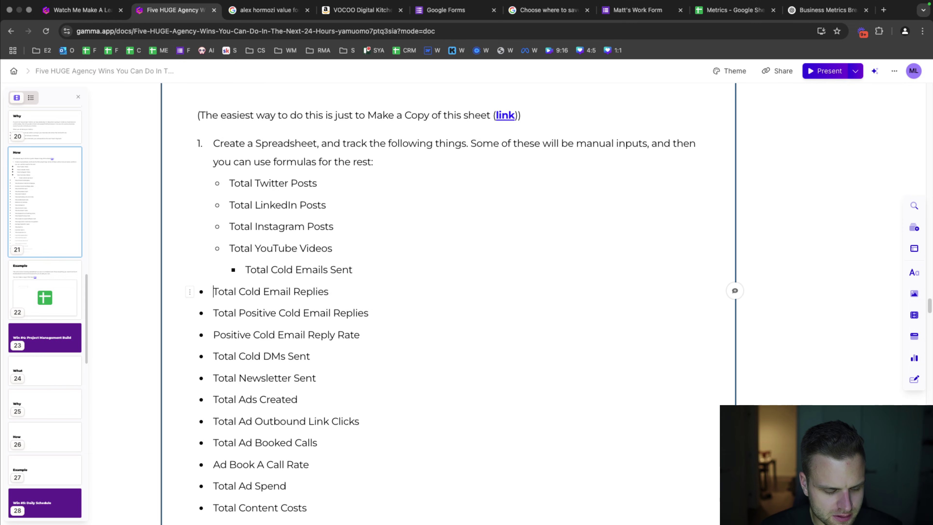
{"action": "key", "text": "Tab"}
{"action": "left_click", "coordinate": [215, 313]}
{"action": "key", "text": "Tab"}
{"action": "left_click", "coordinate": [214, 335]}
{"action": "key", "text": "Tab"}
{"action": "left_click", "coordinate": [215, 356]}
{"action": "key", "text": "Tab"}
- Indent Total Newsletter Sent, Total Ads Created and Total Ad Outbound Link Clicks to the sub-bullet level
{"action": "scroll", "coordinate": [222, 221], "scroll_direction": "down", "scroll_amount": 5}
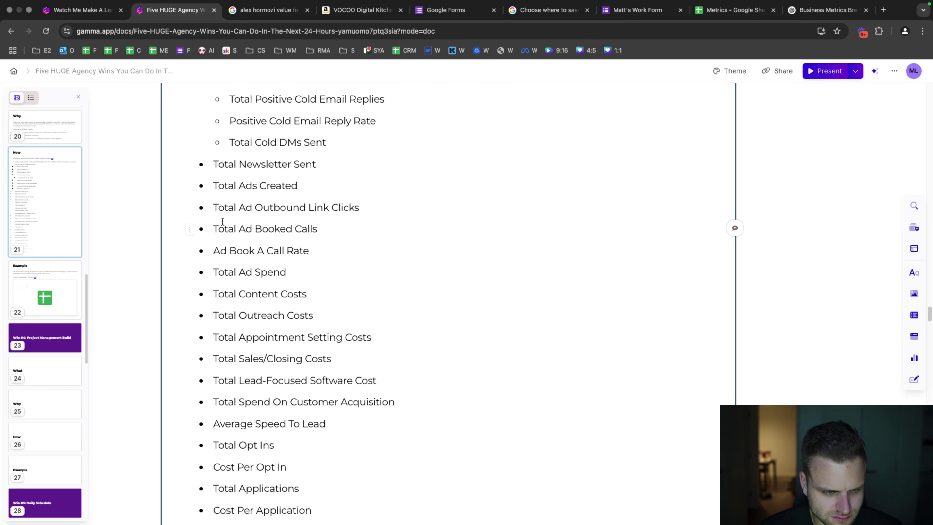
{"action": "left_click", "coordinate": [212, 164]}
{"action": "key", "text": "Tab"}
{"action": "left_click", "coordinate": [211, 185]}
{"action": "key", "text": "Tab"}
{"action": "left_click", "coordinate": [212, 207]}
{"action": "key", "text": "Tab"}
- Indent Total Ad Booked Calls, Ad Book A Call Rate, Total Ad Spend and Total Content Costs to the sub-bullet level
{"action": "left_click", "coordinate": [213, 229]}
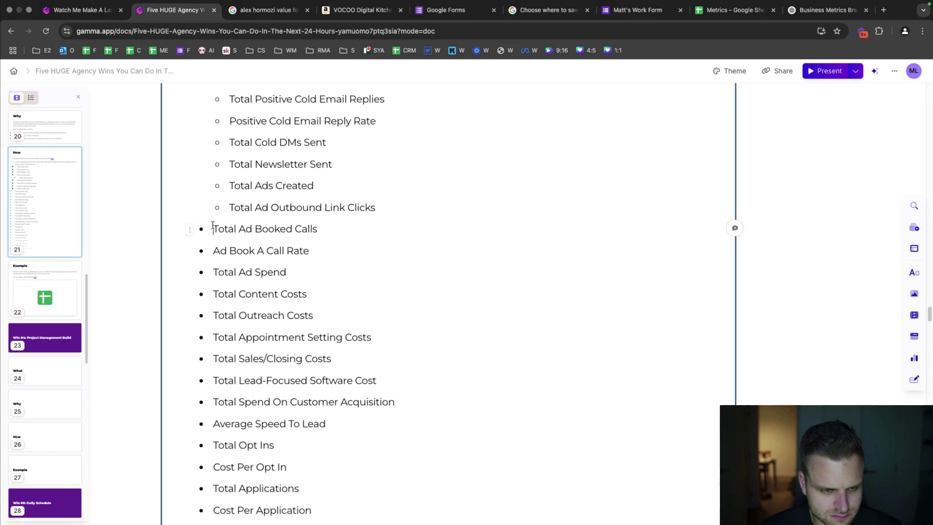
{"action": "key", "text": "Tab"}
{"action": "left_click", "coordinate": [213, 250]}
{"action": "key", "text": "Tab"}
{"action": "left_click", "coordinate": [213, 271]}
{"action": "key", "text": "Tab"}
{"action": "left_click", "coordinate": [213, 294]}
{"action": "key", "text": "Tab"}
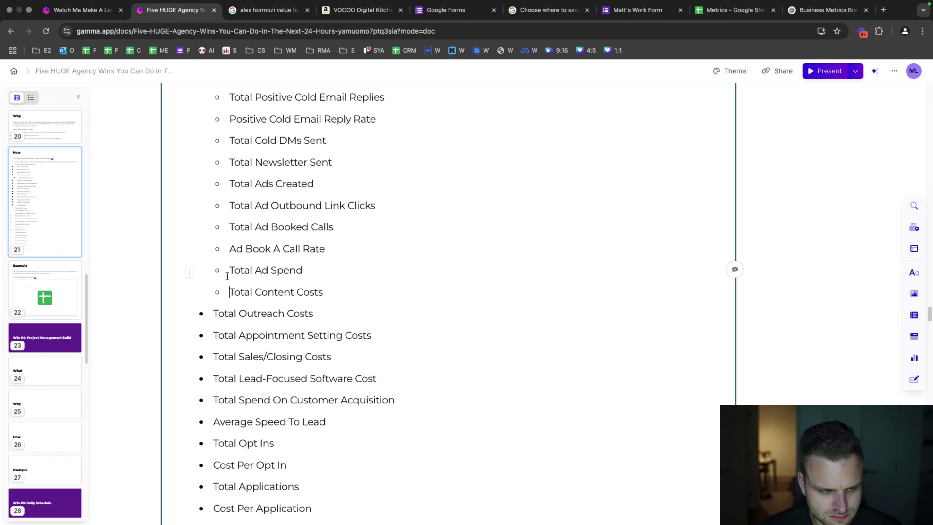
- Indent the cost metrics from Total Outreach Costs through Total Spend On Customer Acquisition to the sub-bullet level
{"action": "scroll", "coordinate": [227, 276], "scroll_direction": "down", "scroll_amount": 3}
{"action": "left_click", "coordinate": [213, 224]}
{"action": "key", "text": "Tab"}
{"action": "left_click", "coordinate": [213, 245]}
{"action": "key", "text": "Tab"}
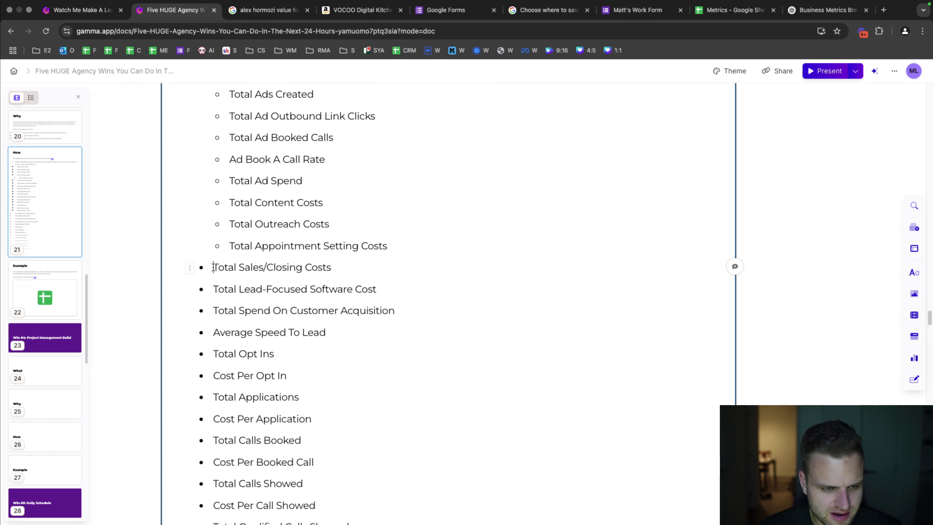
{"action": "left_click", "coordinate": [213, 267]}
{"action": "key", "text": "Tab"}
{"action": "left_click", "coordinate": [212, 288]}
{"action": "key", "text": "Tab"}
{"action": "left_click", "coordinate": [213, 310]}
{"action": "key", "text": "Tab"}
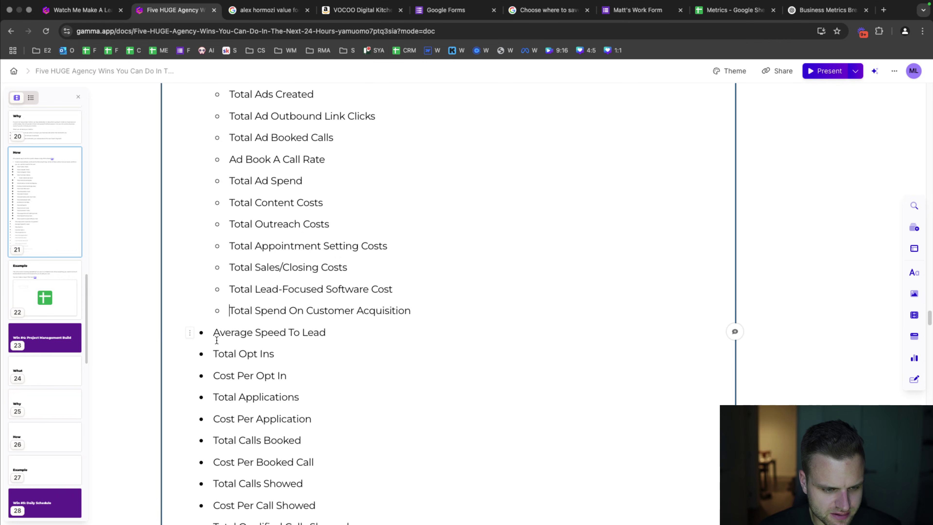
- Indent the lead metrics from Average Speed To Lead through Total Calls Booked to the sub-bullet level
{"action": "key", "text": "Tab"}
{"action": "left_click", "coordinate": [214, 353]}
{"action": "key", "text": "Tab"}
{"action": "left_click", "coordinate": [213, 375]}
{"action": "key", "text": "Tab"}
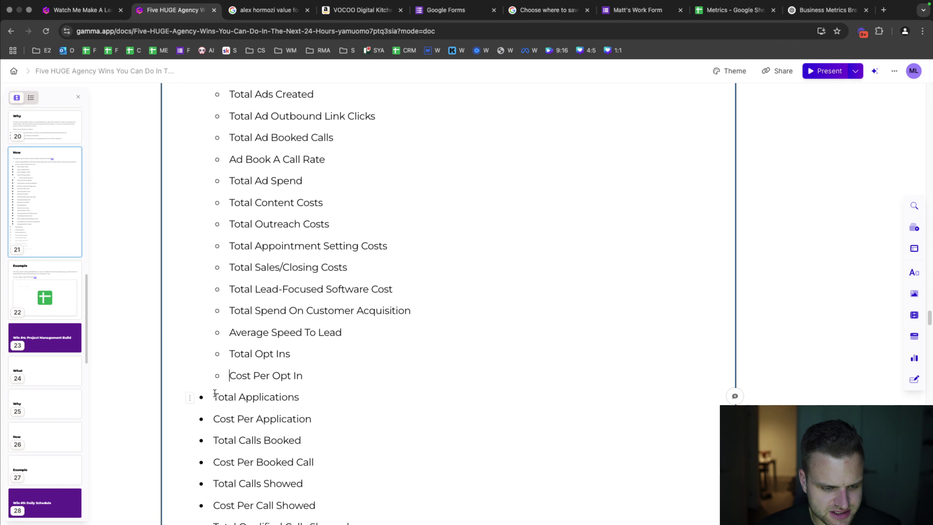
{"action": "left_click", "coordinate": [214, 396]}
{"action": "key", "text": "Tab"}
{"action": "scroll", "coordinate": [218, 394], "scroll_direction": "down", "scroll_amount": 1}
{"action": "left_click", "coordinate": [214, 396]}
{"action": "key", "text": "Tab"}
{"action": "left_click", "coordinate": [214, 418]}
{"action": "key", "text": "Tab"}
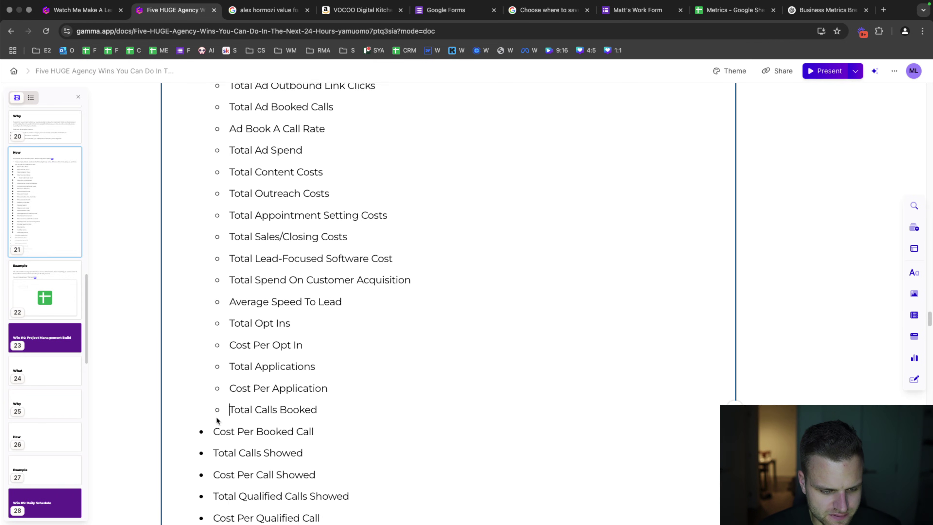
- Indent the call metrics from Cost Per Booked Call through Cost Per Qualified Call to the sub-bullet level
{"action": "scroll", "coordinate": [214, 386], "scroll_direction": "down", "scroll_amount": 2}
{"action": "left_click", "coordinate": [214, 382]}
{"action": "key", "text": "Tab"}
{"action": "left_click", "coordinate": [213, 404]}
{"action": "key", "text": "Tab"}
{"action": "left_click", "coordinate": [213, 425]}
{"action": "key", "text": "Tab"}
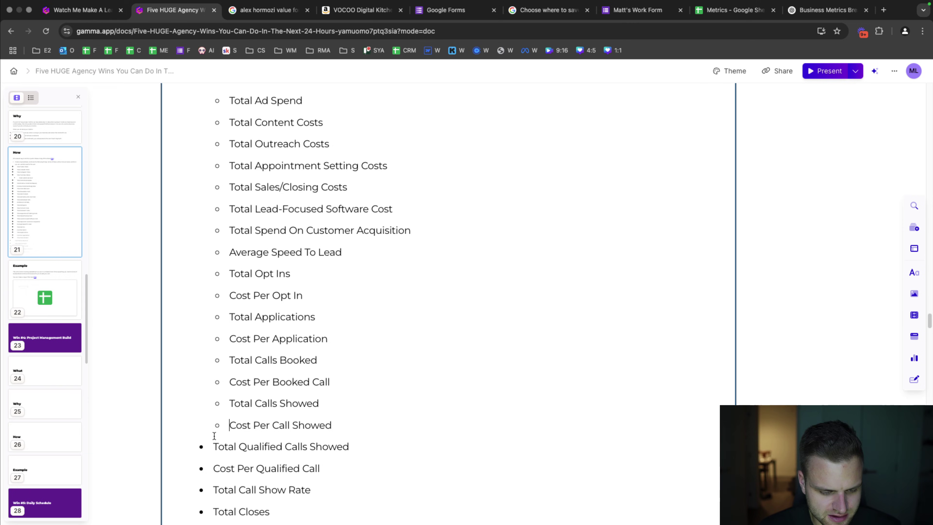
{"action": "left_click", "coordinate": [214, 446]}
{"action": "key", "text": "Tab"}
{"action": "scroll", "coordinate": [221, 425], "scroll_direction": "down", "scroll_amount": 4}
{"action": "left_click", "coordinate": [213, 373]}
{"action": "key", "text": "Tab"}
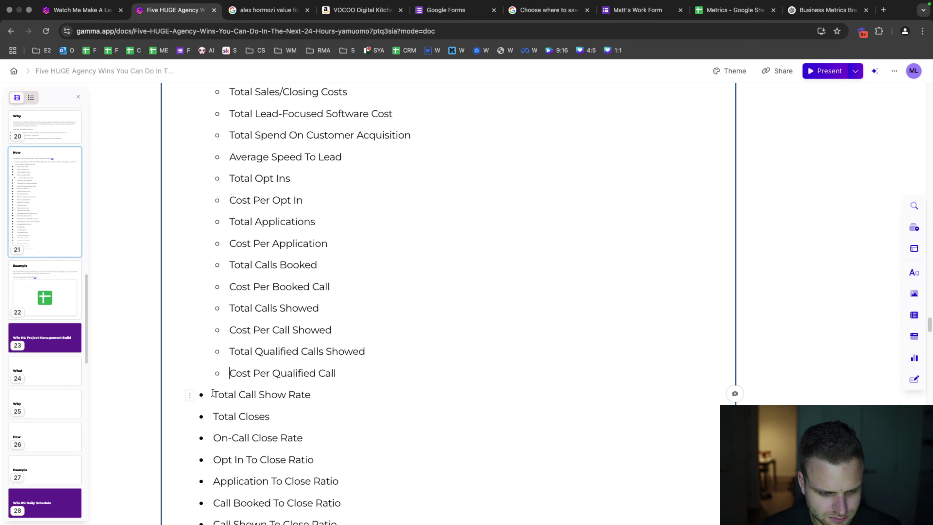
- Indent the metrics from Total Call Show Rate through Call Booked To Close Ratio to the sub-bullet level
{"action": "left_click", "coordinate": [214, 395]}
{"action": "key", "text": "Tab"}
{"action": "left_click", "coordinate": [211, 419]}
{"action": "key", "text": "Tab"}
{"action": "left_click", "coordinate": [213, 438]}
{"action": "key", "text": "Tab"}
{"action": "scroll", "coordinate": [216, 391], "scroll_direction": "down", "scroll_amount": 3}
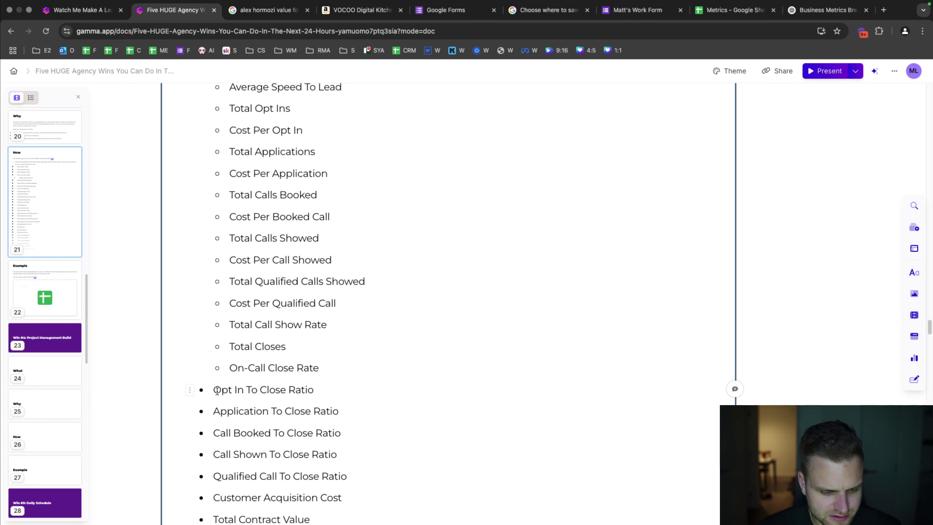
{"action": "key", "text": "Tab"}
{"action": "left_click", "coordinate": [214, 410]}
{"action": "key", "text": "Tab"}
{"action": "left_click", "coordinate": [214, 433]}
{"action": "key", "text": "Tab"}
- Indent Call Shown To Close Ratio, Qualified Call To Close Ratio and Customer Acquisition Cost to the sub-bullet level
{"action": "left_click", "coordinate": [213, 454]}
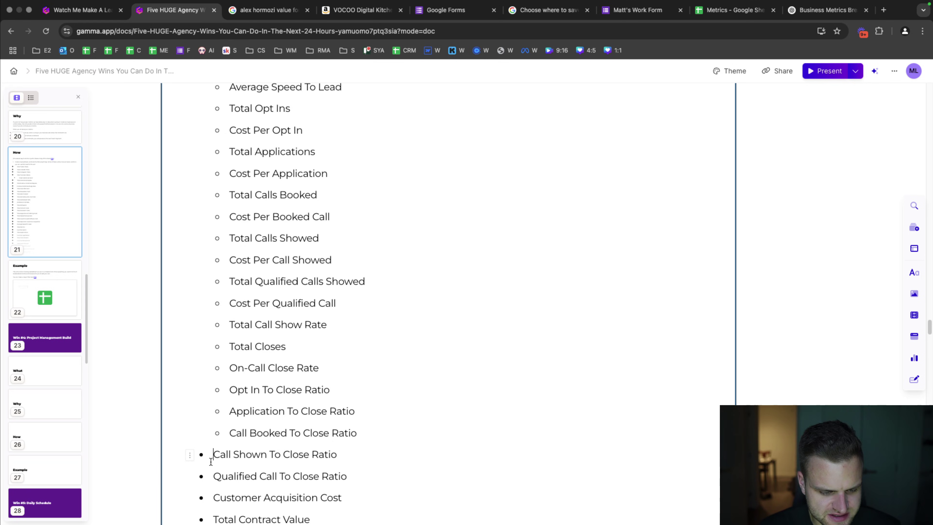
{"action": "key", "text": "Tab"}
{"action": "scroll", "coordinate": [230, 426], "scroll_direction": "down", "scroll_amount": 1}
{"action": "scroll", "coordinate": [231, 426], "scroll_direction": "down", "scroll_amount": 2}
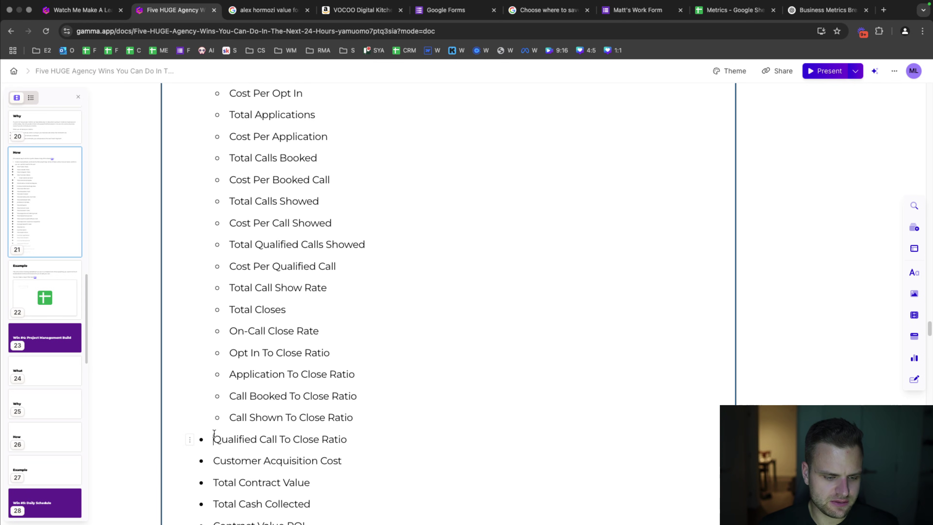
{"action": "key", "text": "Tab"}
{"action": "scroll", "coordinate": [217, 426], "scroll_direction": "down", "scroll_amount": 4}
{"action": "key", "text": "Tab"}
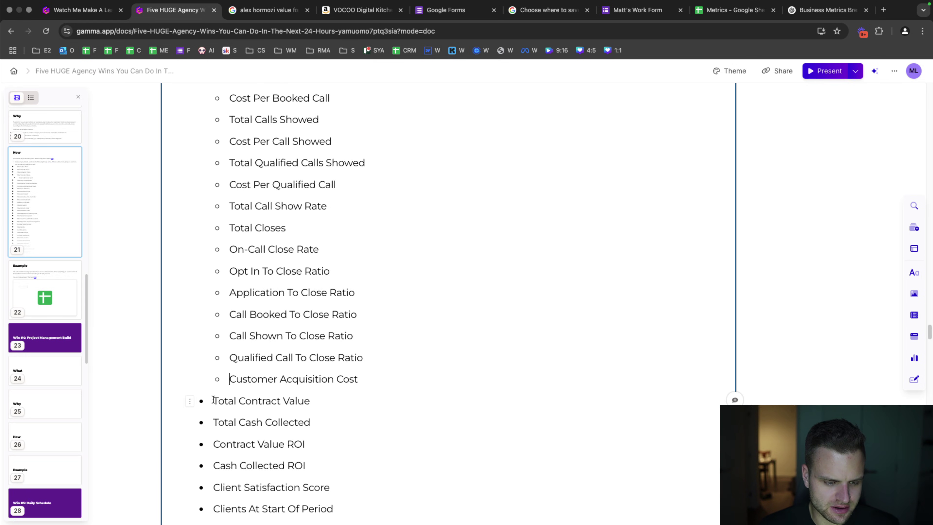
- Indent Total Contract Value, Total Cash Collected, Contract Value ROI and Cash Collected ROI to the sub-bullet level
{"action": "left_click", "coordinate": [214, 400]}
{"action": "key", "text": "Tab"}
{"action": "left_click", "coordinate": [214, 422]}
{"action": "key", "text": "Tab"}
{"action": "left_click", "coordinate": [213, 444]}
{"action": "key", "text": "Tab"}
{"action": "left_click", "coordinate": [214, 465]}
{"action": "key", "text": "Tab"}
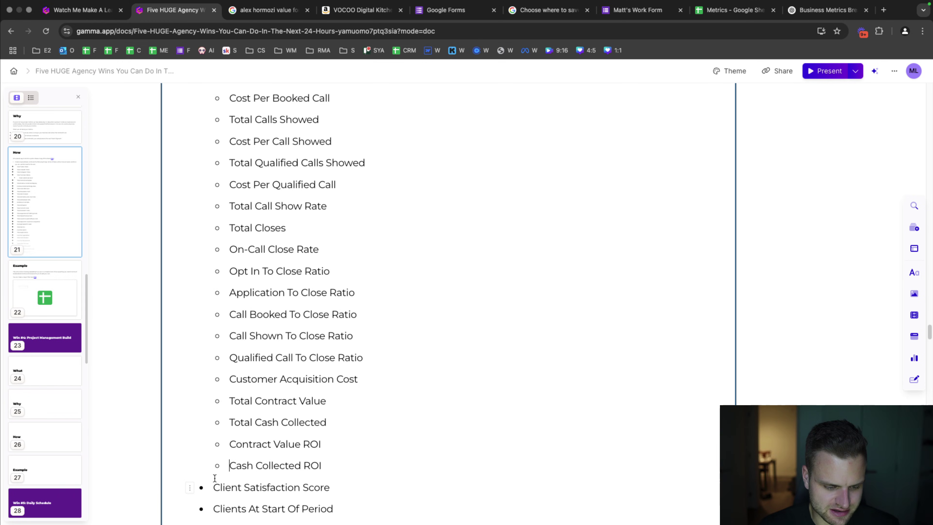
- Indent the client metrics from Client Satisfaction Score through Client Churn Rate to the sub-bullet level
{"action": "left_click", "coordinate": [213, 486]}
{"action": "key", "text": "Tab"}
{"action": "scroll", "coordinate": [216, 436], "scroll_direction": "down", "scroll_amount": 3}
{"action": "key", "text": "Tab"}
{"action": "left_click", "coordinate": [213, 468]}
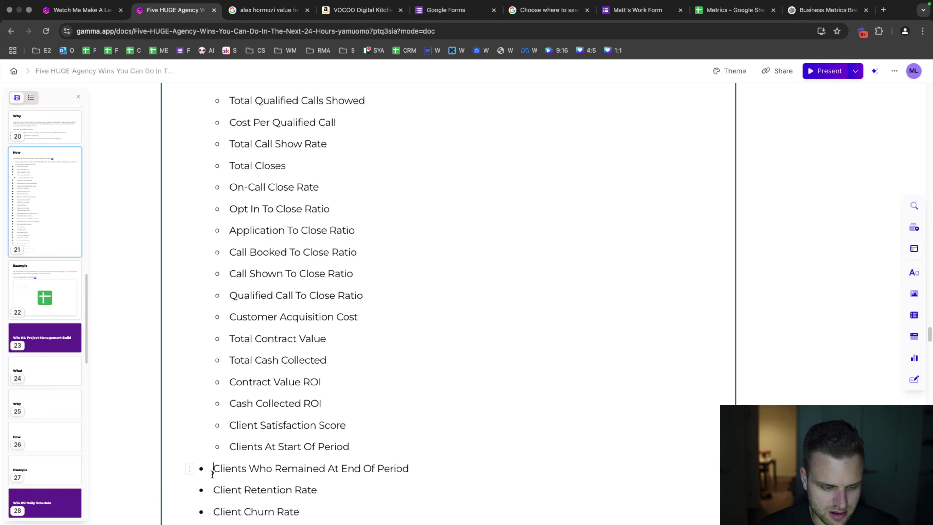
{"action": "key", "text": "Tab"}
{"action": "left_click", "coordinate": [213, 489]}
{"action": "key", "text": "Tab"}
{"action": "scroll", "coordinate": [215, 441], "scroll_direction": "down", "scroll_amount": 4}
{"action": "key", "text": "Tab"}
- Indent the metrics from Average Client Relationship (Months) through Average Client Lifetime Value (Revenue) to the sub-bullet level
{"action": "left_click", "coordinate": [213, 448]}
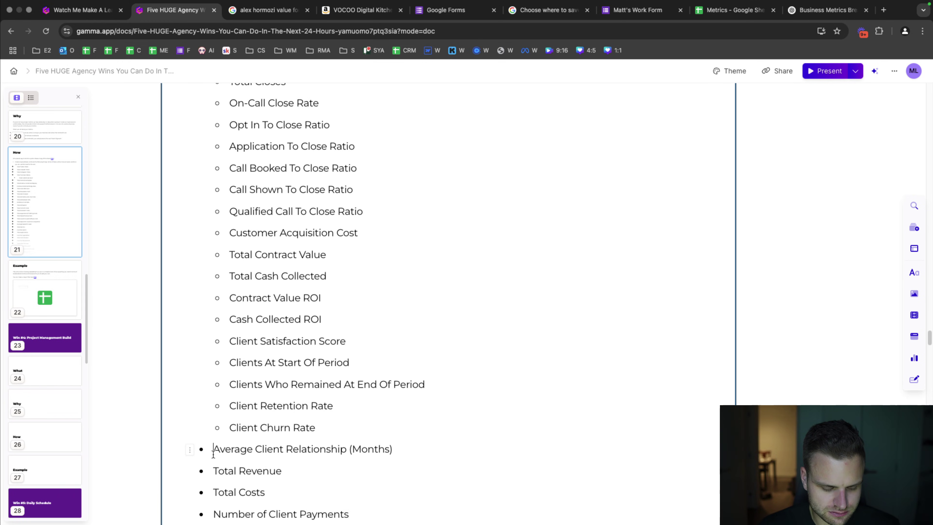
{"action": "key", "text": "Tab"}
{"action": "left_click", "coordinate": [214, 470]}
{"action": "key", "text": "Tab"}
{"action": "scroll", "coordinate": [214, 368], "scroll_direction": "down", "scroll_amount": 9}
{"action": "left_click", "coordinate": [213, 305]}
{"action": "key", "text": "Tab"}
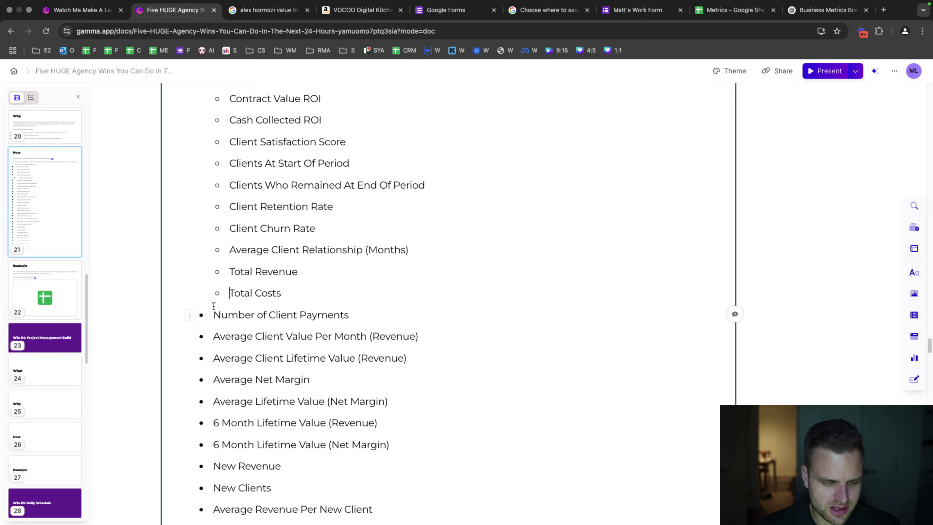
{"action": "key", "text": "Tab"}
{"action": "left_click", "coordinate": [213, 343]}
{"action": "key", "text": "Tab"}
{"action": "left_click", "coordinate": [214, 365]}
{"action": "key", "text": "Tab"}
- Indent the metrics from Average Net Margin through 6 Month Lifetime Value (Net Margin) to the sub-bullet level
{"action": "left_click", "coordinate": [213, 387]}
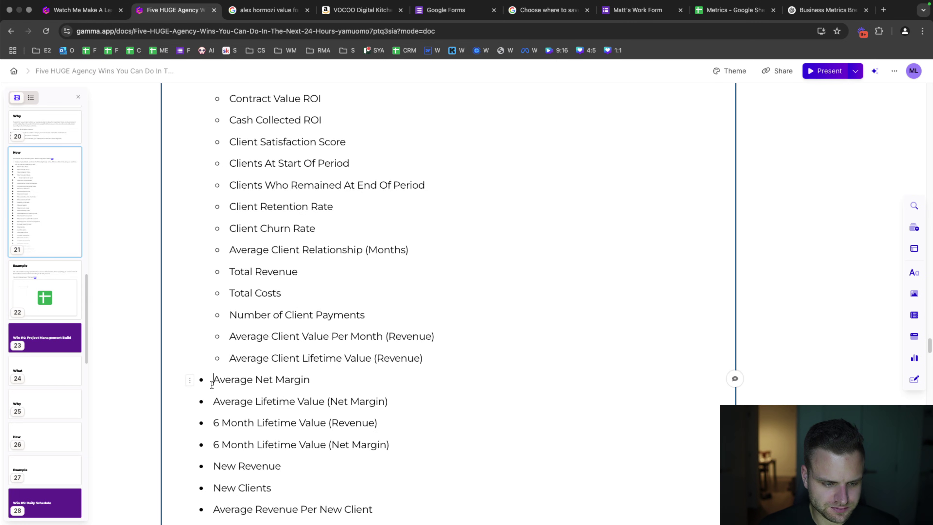
{"action": "key", "text": "Tab"}
{"action": "left_click", "coordinate": [213, 409]}
{"action": "key", "text": "Tab"}
{"action": "left_click", "coordinate": [214, 430]}
{"action": "key", "text": "Tab"}
{"action": "left_click", "coordinate": [213, 452]}
{"action": "key", "text": "Tab"}
- Working upward from the end of the metrics list, indent Average Cost Per Employee through Employees Hired to the sub-bullet level
{"action": "scroll", "coordinate": [215, 396], "scroll_direction": "down", "scroll_amount": 18}
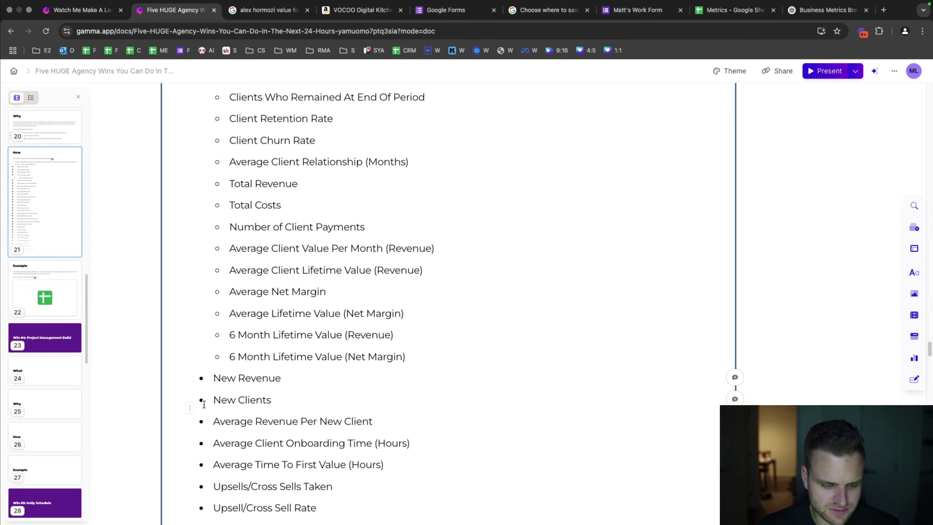
{"action": "scroll", "coordinate": [215, 393], "scroll_direction": "down", "scroll_amount": 15}
{"action": "scroll", "coordinate": [214, 269], "scroll_direction": "up", "scroll_amount": 4}
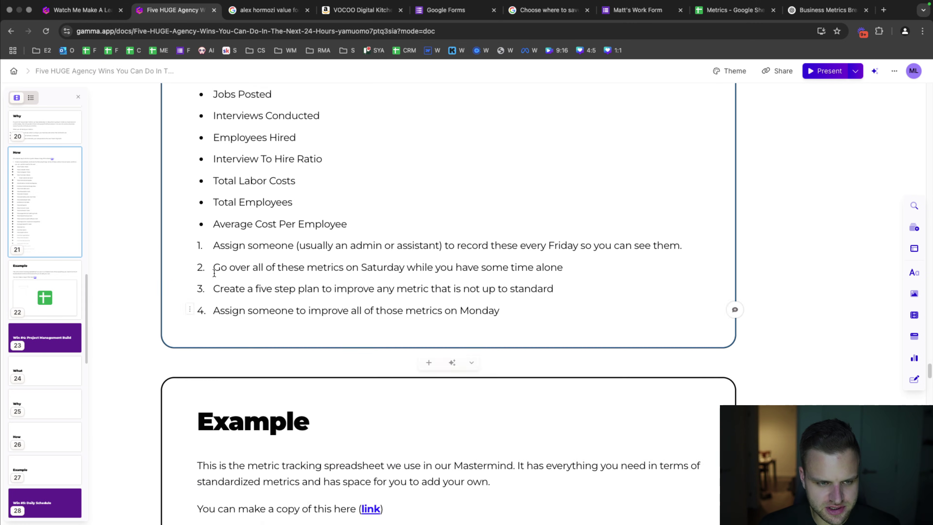
{"action": "left_click", "coordinate": [213, 227]}
{"action": "key", "text": "Tab"}
{"action": "left_click", "coordinate": [212, 204]}
{"action": "key", "text": "Tab"}
{"action": "left_click", "coordinate": [212, 183]}
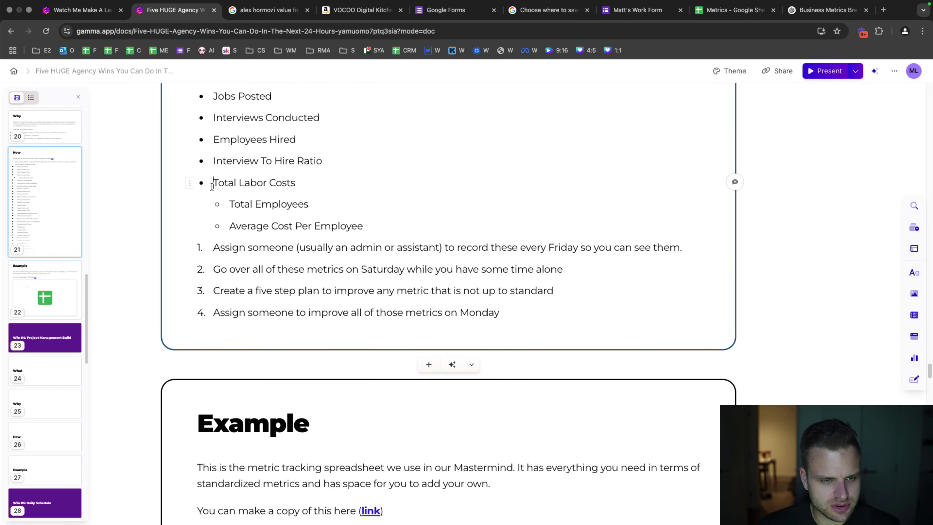
{"action": "key", "text": "Tab"}
{"action": "left_click", "coordinate": [212, 161]}
{"action": "key", "text": "Tab"}
{"action": "left_click", "coordinate": [213, 140]}
{"action": "key", "text": "Tab"}
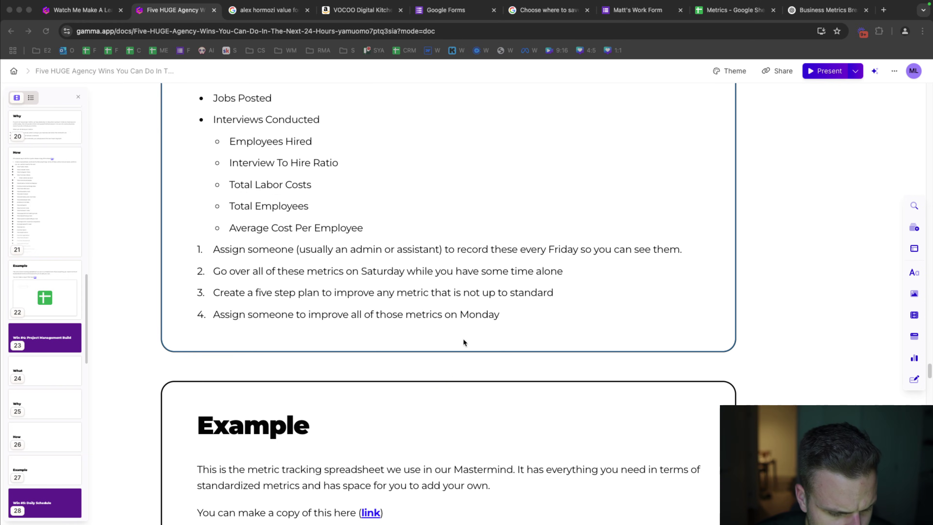
- Indent Interviews Conducted and Jobs Posted to the sub-bullet level
{"action": "left_click", "coordinate": [444, 371]}
{"action": "scroll", "coordinate": [446, 353], "scroll_direction": "up", "scroll_amount": 10}
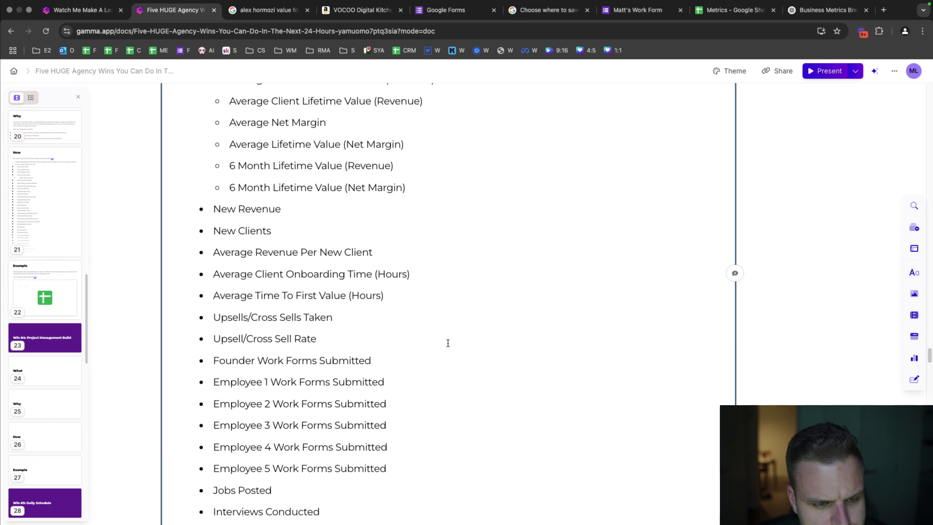
{"action": "scroll", "coordinate": [208, 248], "scroll_direction": "down", "scroll_amount": 7}
{"action": "left_click", "coordinate": [207, 249]}
{"action": "key", "text": "Tab"}
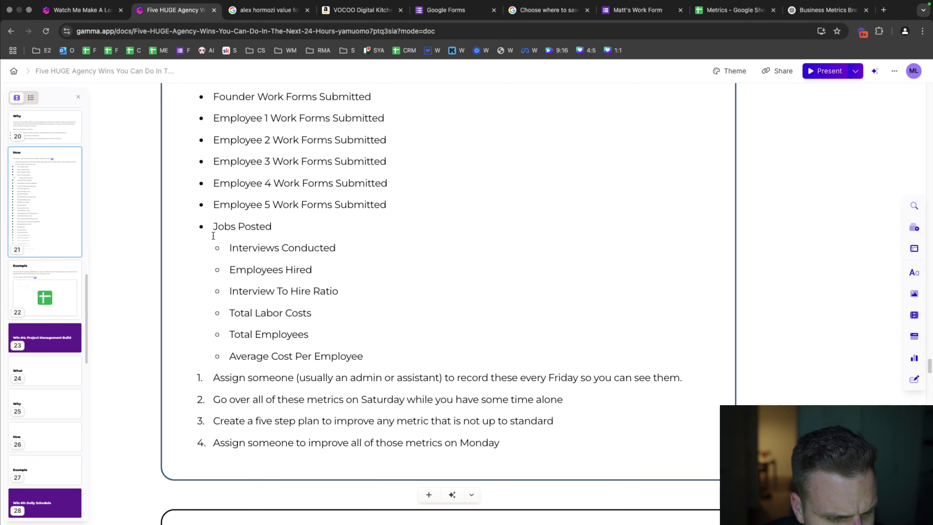
{"action": "left_click", "coordinate": [214, 226]}
{"action": "key", "text": "Tab"}
- Indent the Employee 5, Employee 4 and Employee 3 Work Forms Submitted bullets to the sub-bullet level
{"action": "left_click", "coordinate": [212, 204]}
{"action": "key", "text": "Tab"}
{"action": "left_click", "coordinate": [214, 184]}
{"action": "key", "text": "Tab"}
{"action": "left_click", "coordinate": [214, 162]}
{"action": "key", "text": "Tab"}
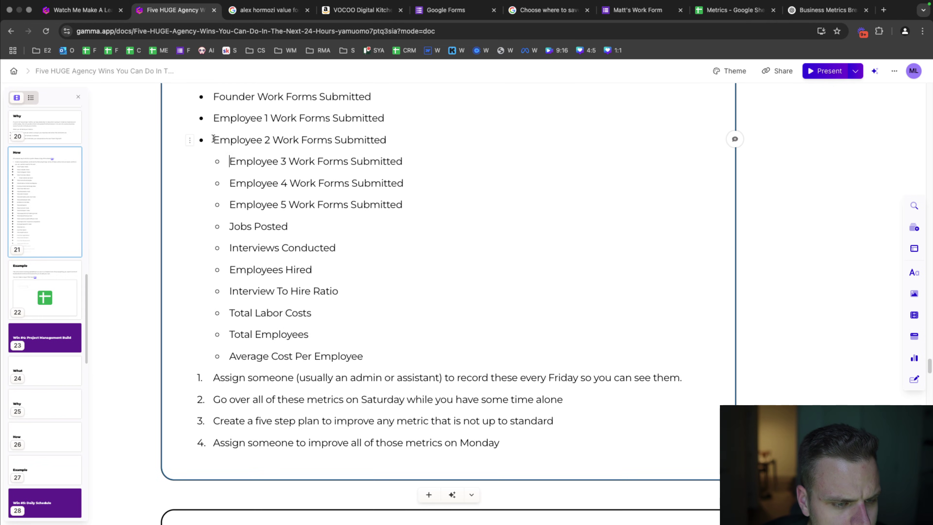
- Indent the Employee 2, Employee 1 and Founder Work Forms Submitted bullets to the sub-bullet level
{"action": "left_click", "coordinate": [214, 140]}
{"action": "key", "text": "Tab"}
{"action": "left_click", "coordinate": [214, 118]}
{"action": "key", "text": "Tab"}
{"action": "scroll", "coordinate": [219, 136], "scroll_direction": "up", "scroll_amount": 2}
{"action": "left_click", "coordinate": [212, 176]}
{"action": "key", "text": "Tab"}
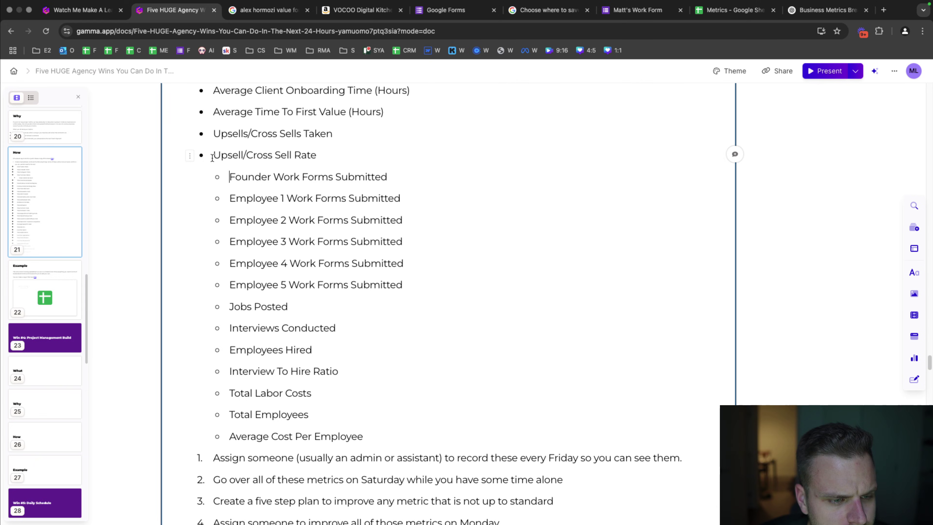
- Working upward, indent Upsell/Cross Sell Rate through Average Client Onboarding Time (Hours) to the sub-bullet level
{"action": "left_click", "coordinate": [212, 154]}
{"action": "key", "text": "Tab"}
{"action": "left_click", "coordinate": [214, 133]}
{"action": "key", "text": "Tab"}
{"action": "scroll", "coordinate": [214, 136], "scroll_direction": "up", "scroll_amount": 1}
{"action": "left_click", "coordinate": [212, 129]}
{"action": "key", "text": "Tab"}
{"action": "left_click", "coordinate": [212, 107]}
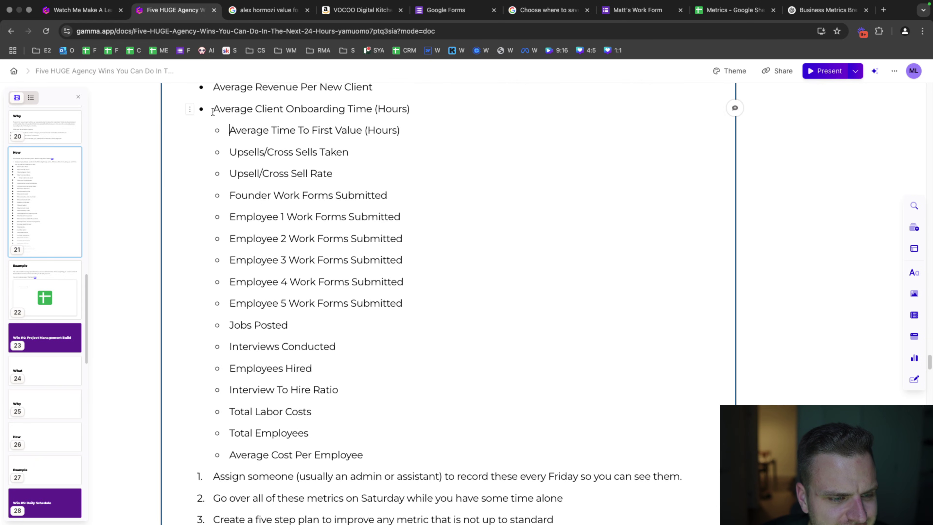
{"action": "key", "text": "Tab"}
- Indent New Revenue, New Clients and Average Revenue Per New Client to the sub-bullet level, and check the nested metrics list
{"action": "scroll", "coordinate": [215, 123], "scroll_direction": "up", "scroll_amount": 4}
{"action": "left_click", "coordinate": [206, 185]}
{"action": "key", "text": "Tab"}
{"action": "left_click", "coordinate": [212, 205]}
{"action": "key", "text": "Tab"}
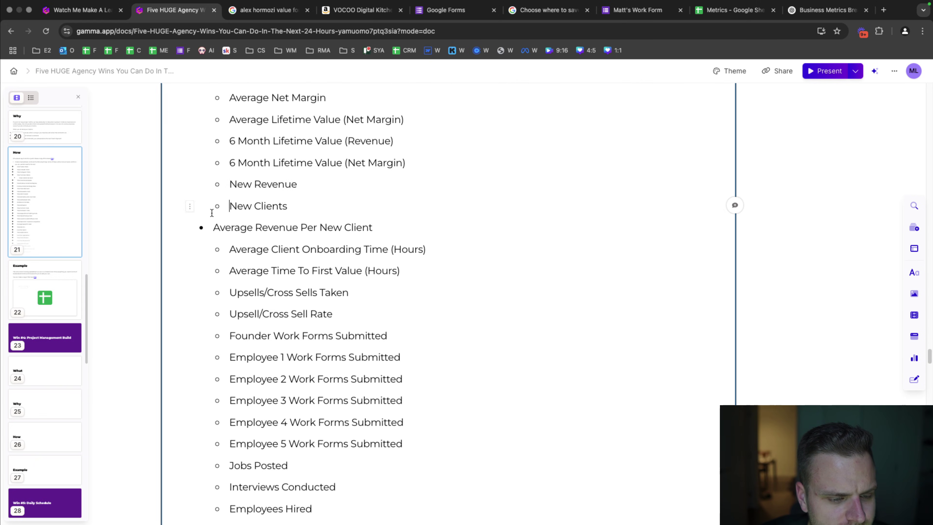
{"action": "left_click", "coordinate": [212, 225]}
{"action": "key", "text": "Tab"}
{"action": "scroll", "coordinate": [296, 291], "scroll_direction": "down", "scroll_amount": 2}
{"action": "scroll", "coordinate": [296, 291], "scroll_direction": "down", "scroll_amount": 5}
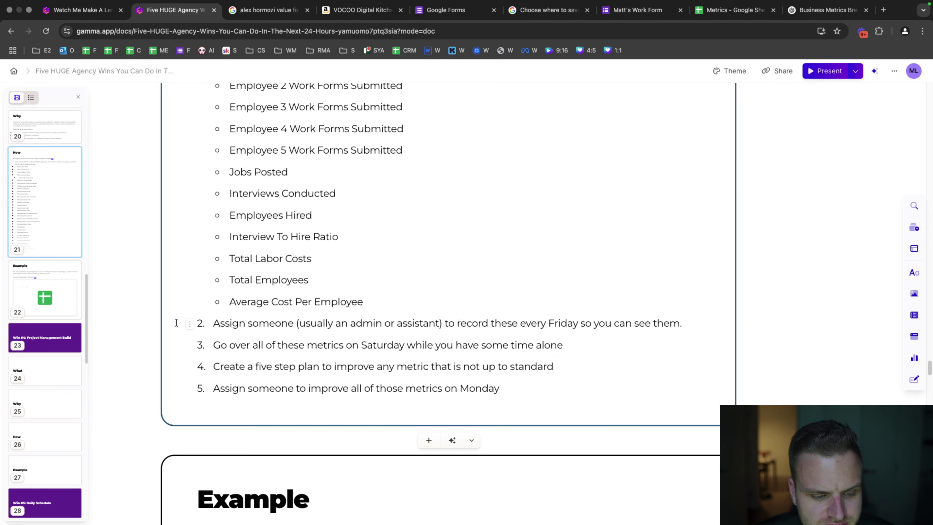
{"action": "scroll", "coordinate": [244, 313], "scroll_direction": "up", "scroll_amount": 15}
{"action": "scroll", "coordinate": [257, 309], "scroll_direction": "down", "scroll_amount": 15}
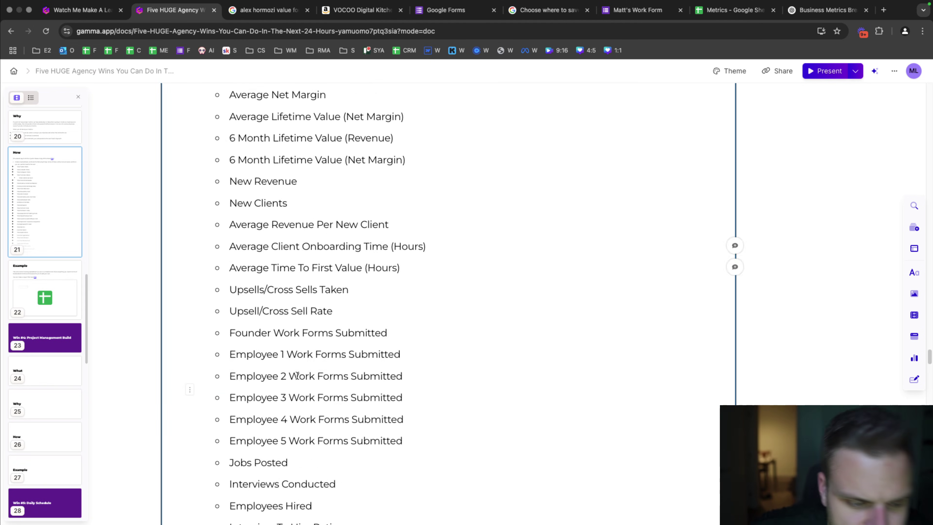
- Under the What heading of Win #4: Project Management Build, write "We need a system that can take care of project management for us."
{"action": "scroll", "coordinate": [331, 366], "scroll_direction": "down", "scroll_amount": 5}
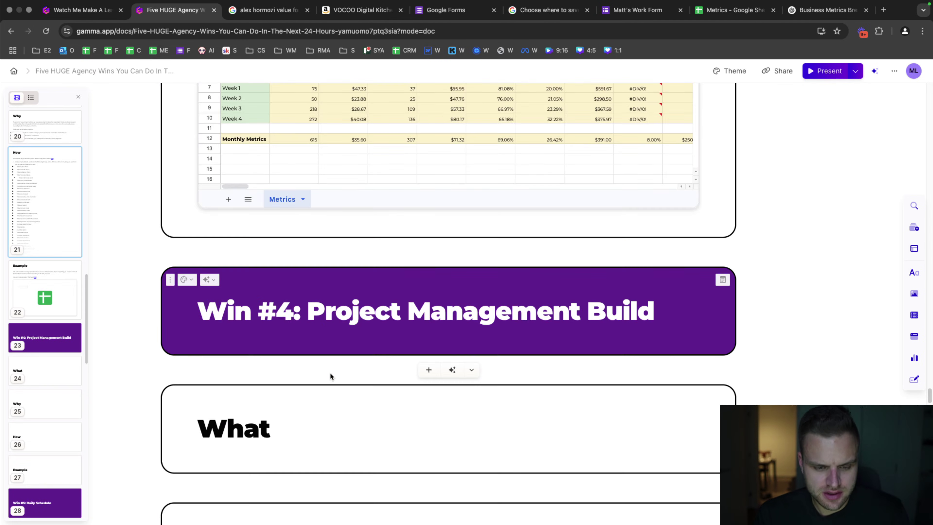
{"action": "scroll", "coordinate": [329, 372], "scroll_direction": "down", "scroll_amount": 5}
{"action": "left_click", "coordinate": [338, 220]}
{"action": "key", "text": "Return"}
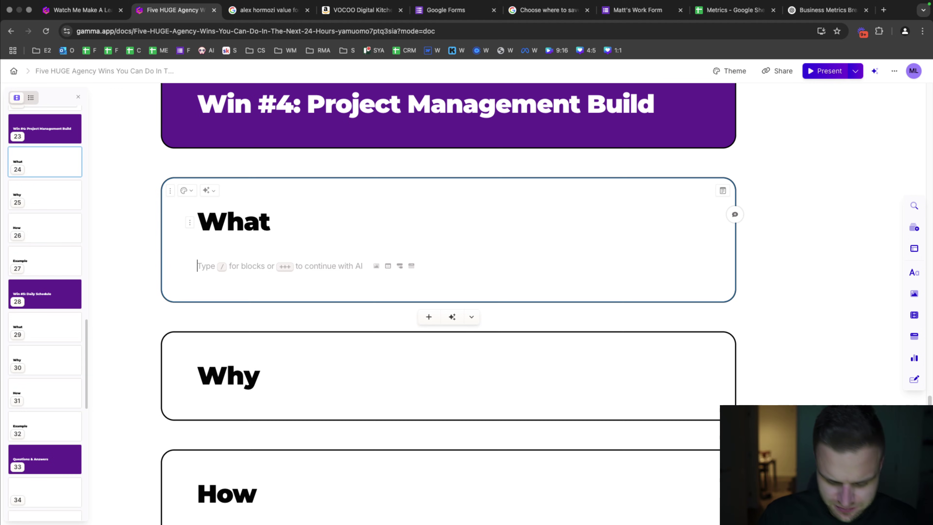
{"action": "type", "text": "We need a syste"}
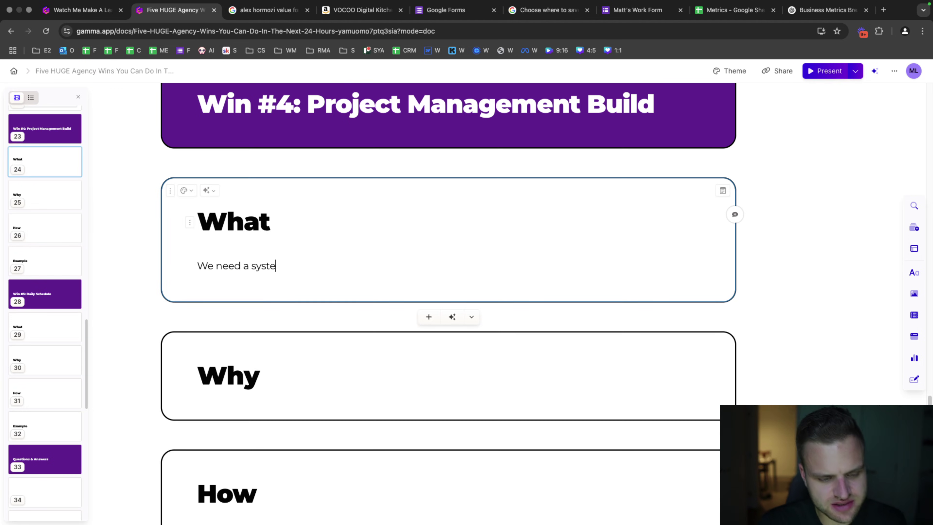
{"action": "type", "text": "emt th"}
{"action": "key", "text": "BackSpace"}
{"action": "key", "text": "BackSpace"}
{"action": "key", "text": "BackSpace"}
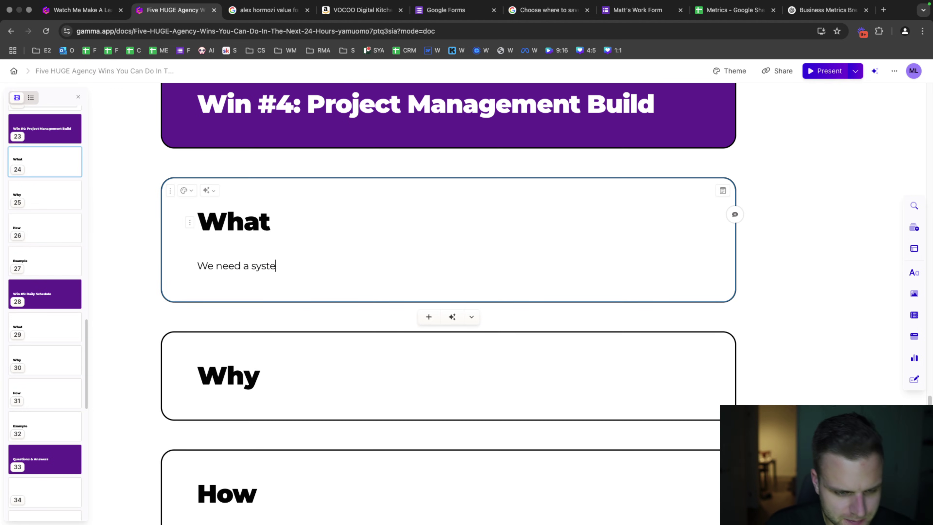
{"action": "type", "text": "can tak"}
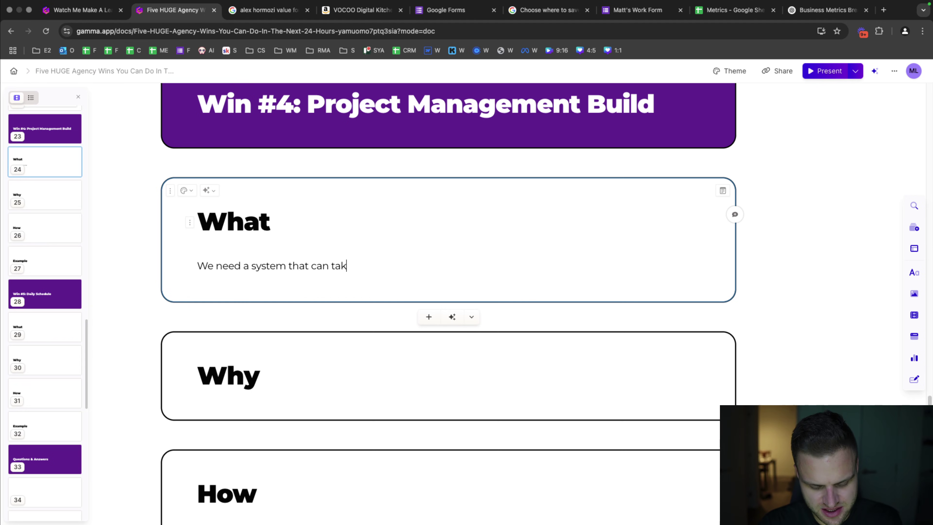
{"action": "type", "text": "e care of project maanag"}
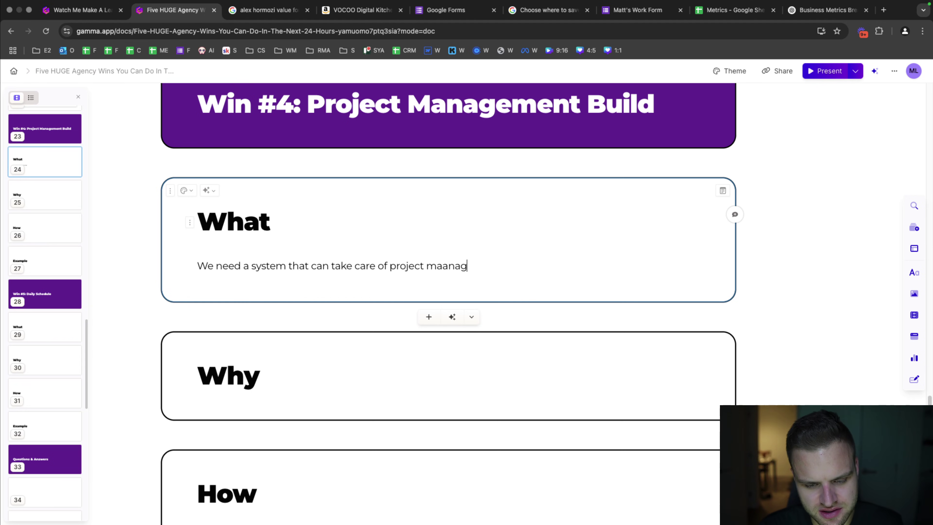
{"action": "key", "text": "BackSpace"}
{"action": "key", "text": "BackSpace"}
{"action": "key", "text": "BackSpace"}
{"action": "key", "text": "BackSpace"}
{"action": "type", "text": "nagement for us."}
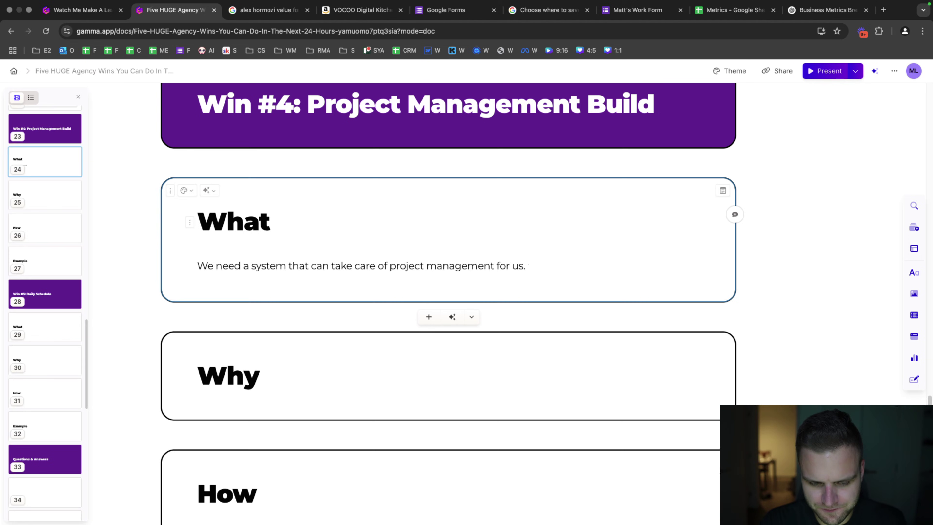
- Under Win #4's Why heading, write "A project management tool is essential to actually getting things done, both for our clients as well as internally."
{"action": "scroll", "coordinate": [288, 228], "scroll_direction": "down", "scroll_amount": 8}
{"action": "scroll", "coordinate": [294, 248], "scroll_direction": "up", "scroll_amount": 3}
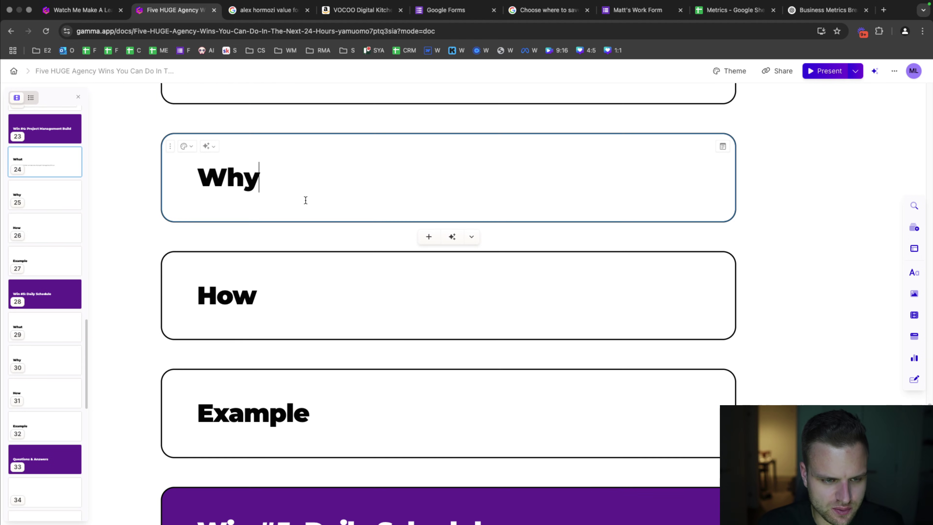
{"action": "left_click", "coordinate": [306, 199]}
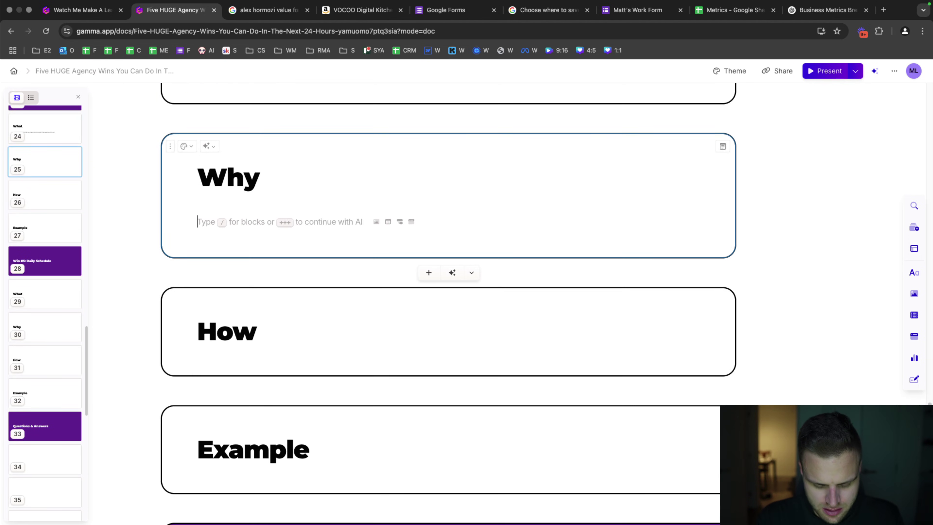
{"action": "type", "text": "A prroject mana"}
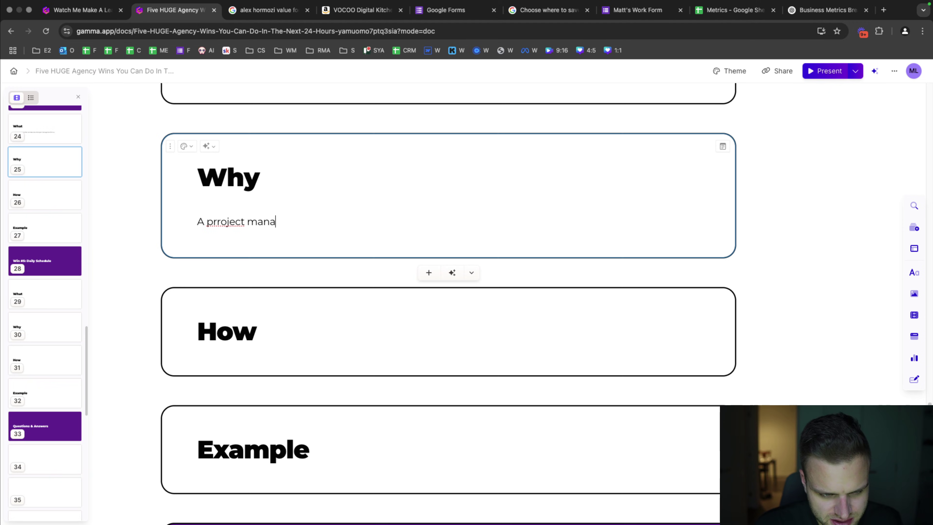
{"action": "type", "text": "gement tool is essenti"}
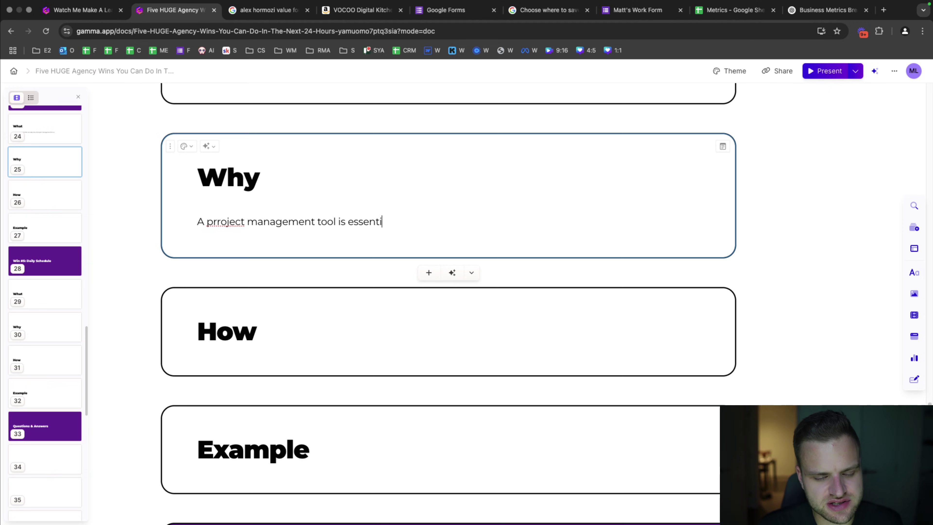
{"action": "type", "text": "al to actually getting t"}
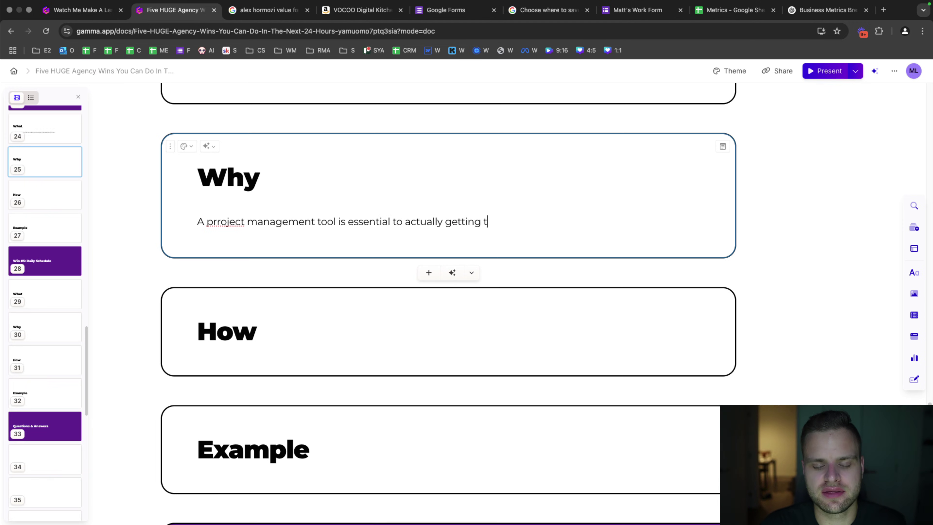
{"action": "type", "text": "hings done, both for "}
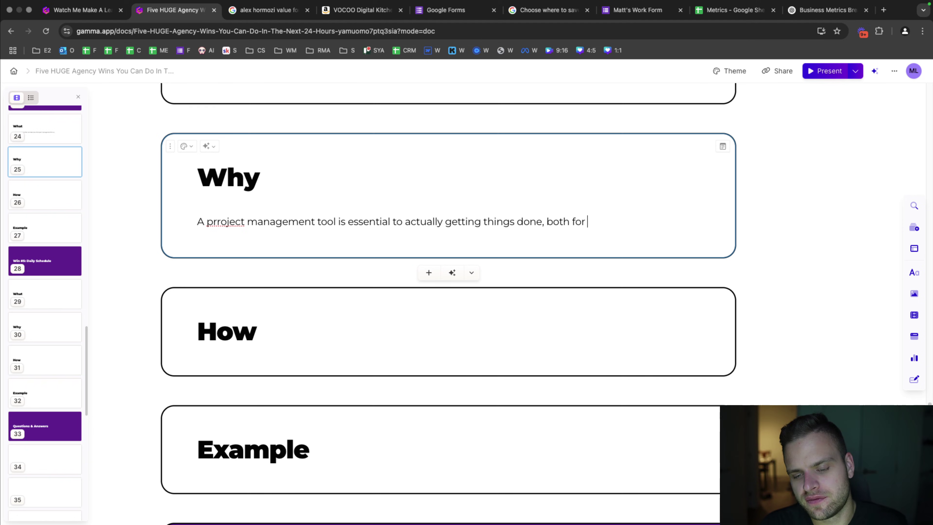
{"action": "type", "text": "our clients and intern"}
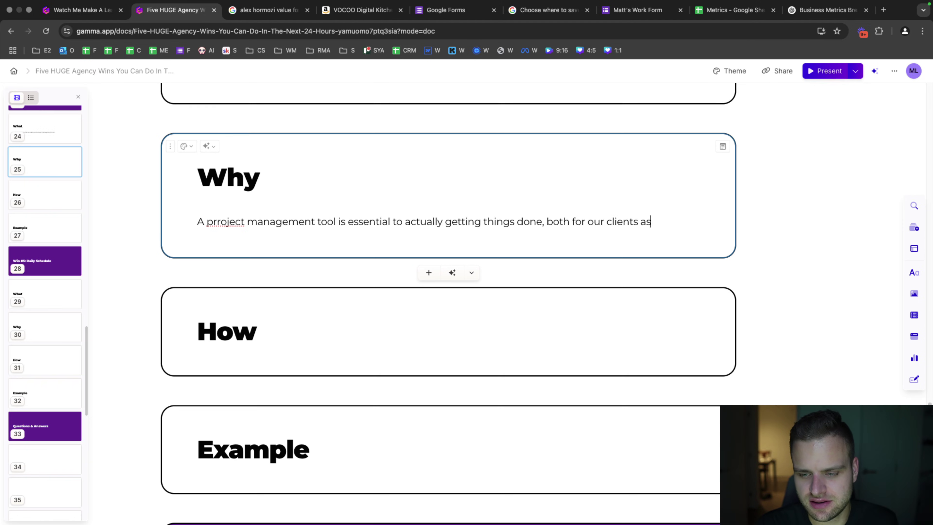
{"action": "type", "text": "as internally."}
{"action": "key", "text": "Return"}
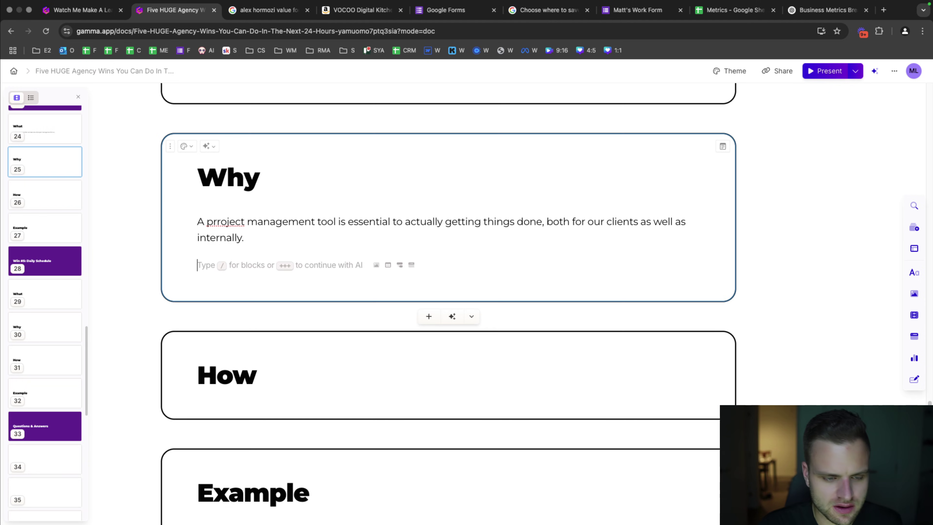
{"action": "type", "text": "Without a project "}
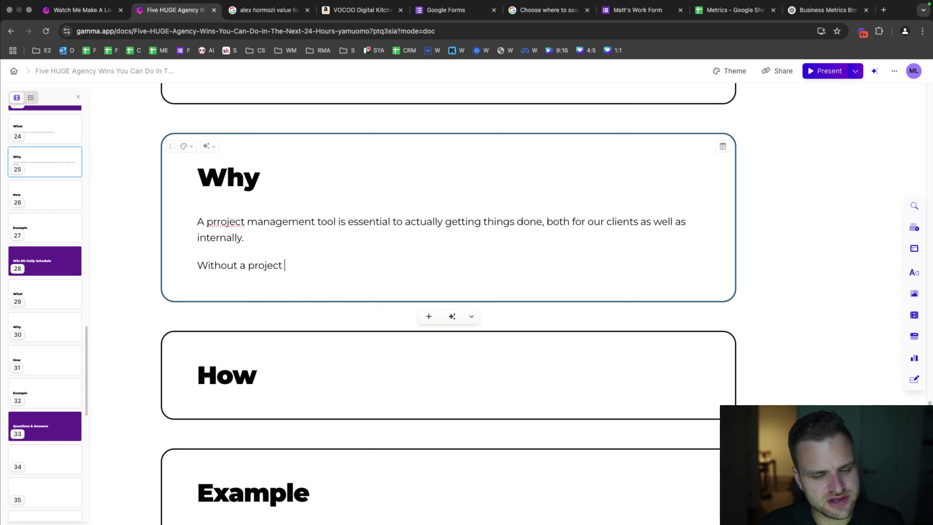
{"action": "type", "text": "management tool, pe"}
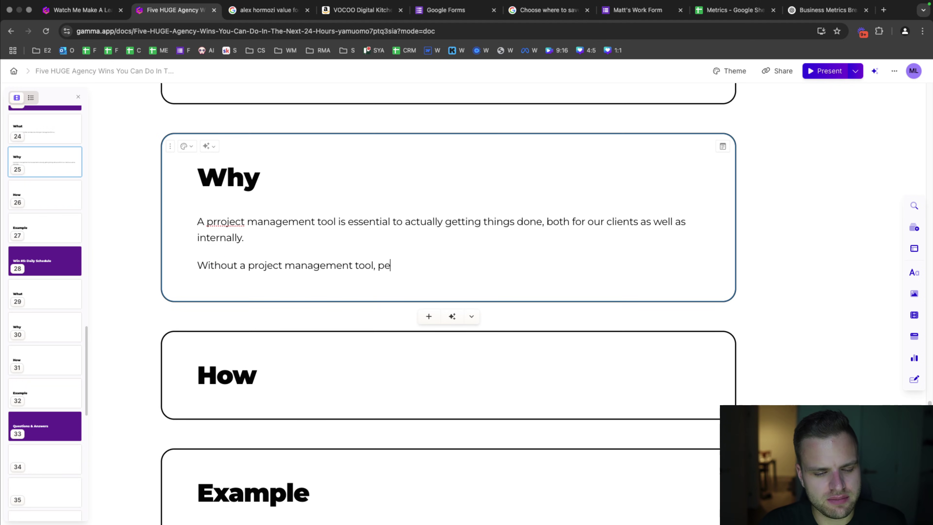
{"action": "type", "text": "ople basically "}
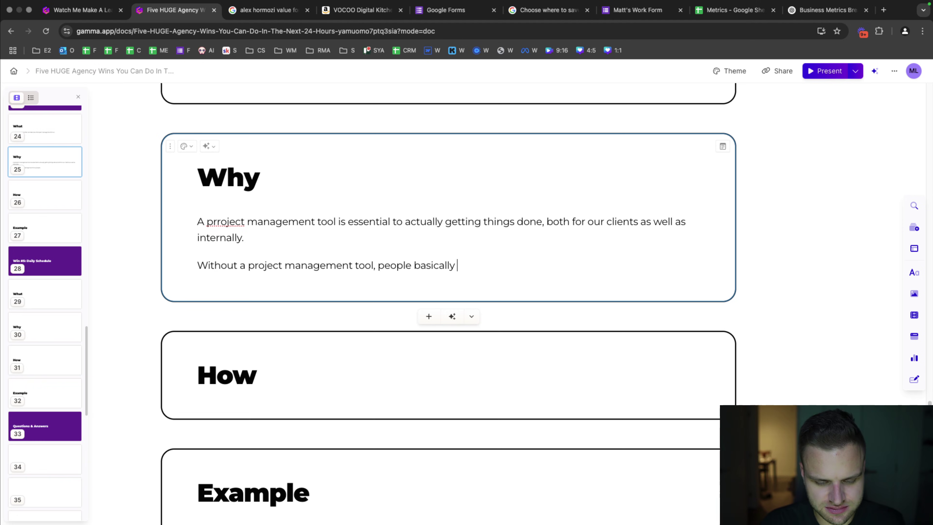
{"action": "type", "text": "won"}
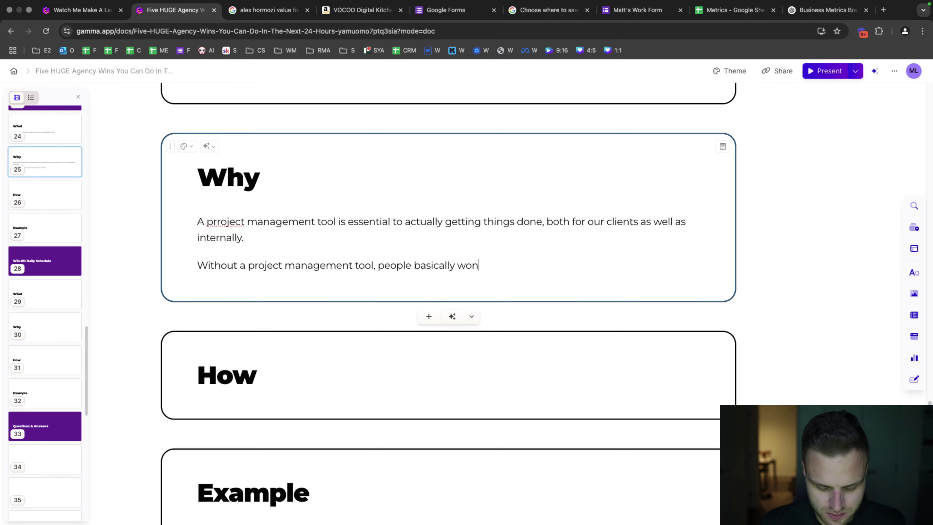
{"action": "type", "text": "'t get anything done. T"}
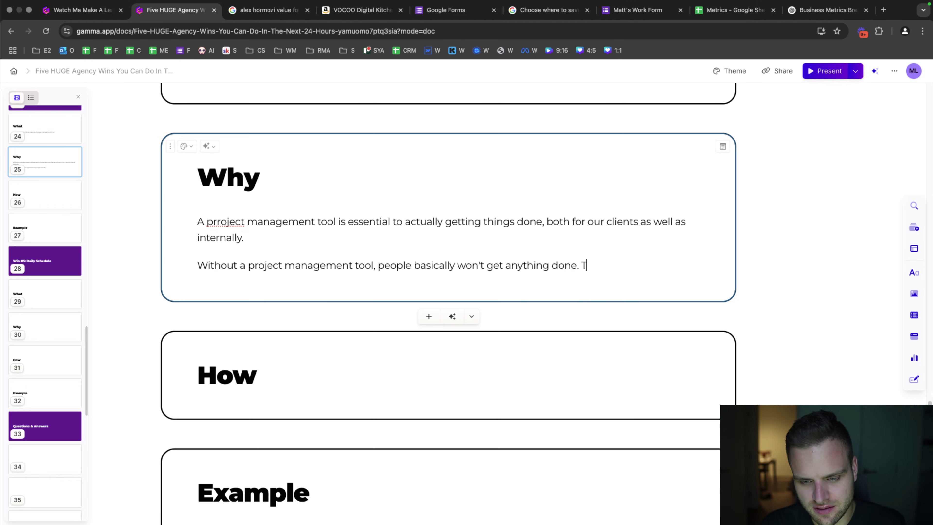
{"action": "type", "text": "hey cannot "}
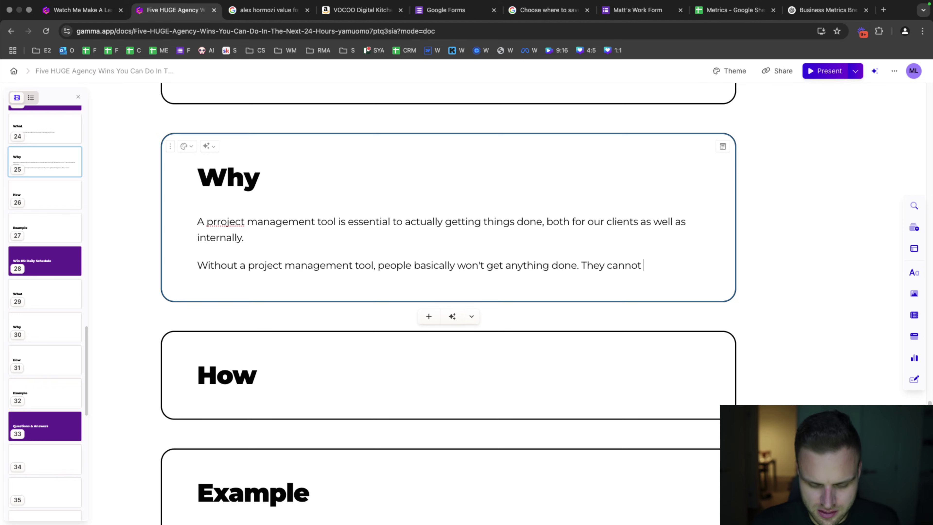
{"action": "type", "text": "read our minds as the fo"}
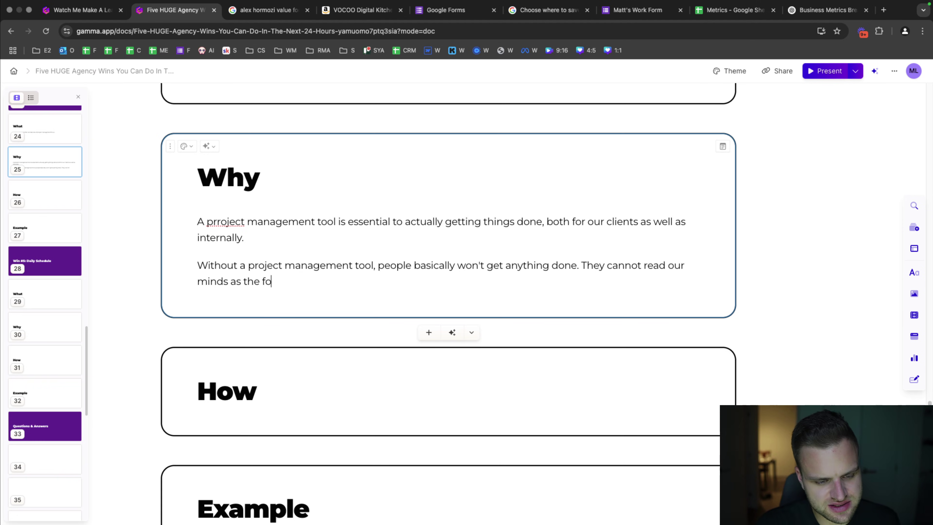
{"action": "type", "text": "under, and"}
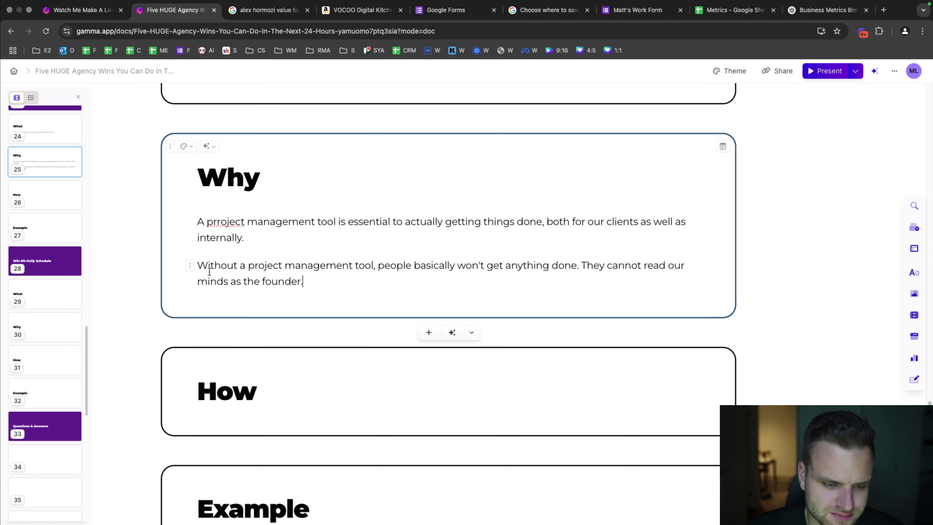
{"action": "left_click_drag", "start_coordinate": [303, 281], "coordinate": [197, 265]}
{"action": "key", "text": "BackSpace"}
{"action": "key", "text": "BackSpace"}
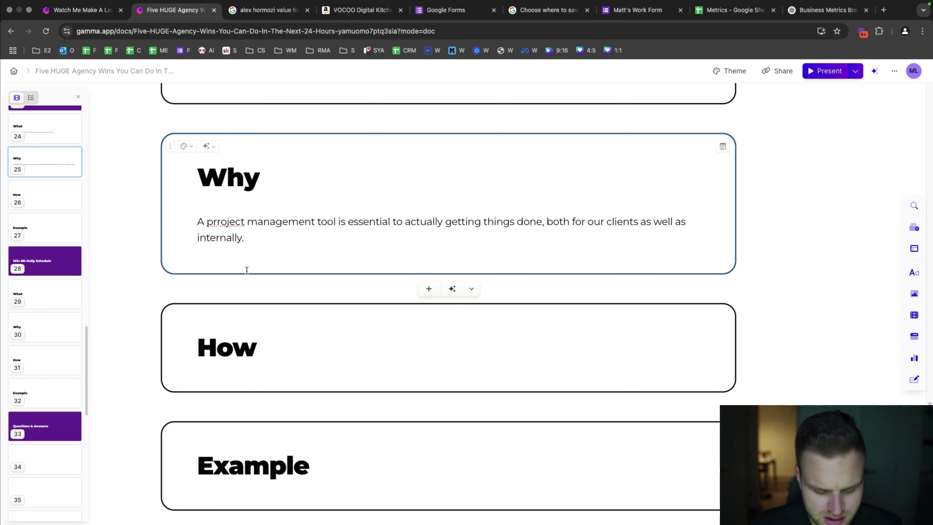
- Add "People can't read our minds. They need to be told what to do, how to do it, and when it needs to be completed." to Why's paragraph
{"action": "type", "text": "People can't read our minds. They"}
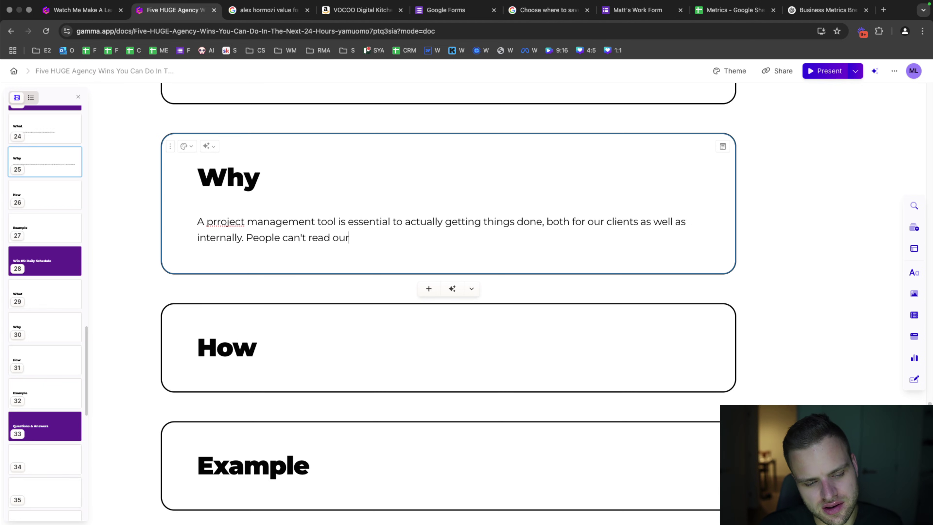
{"action": "type", "text": "to be "}
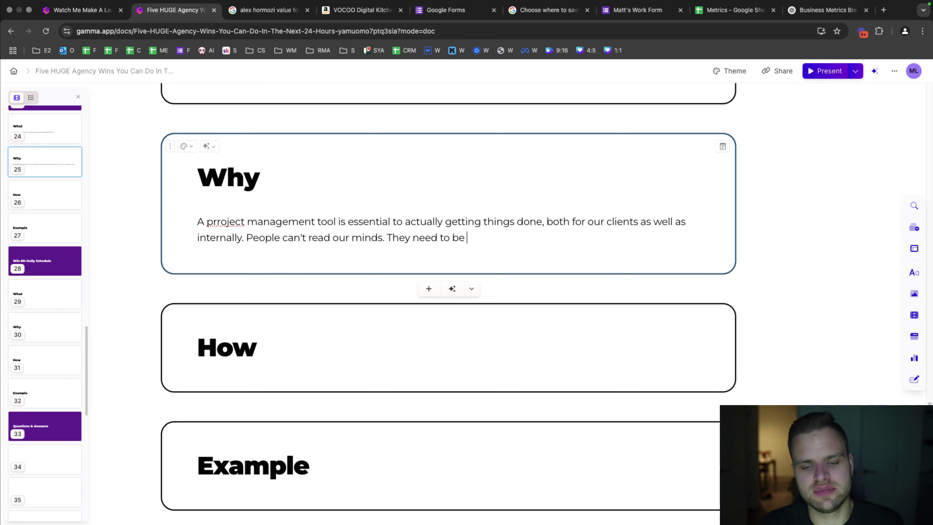
{"action": "type", "text": "told what to do, "}
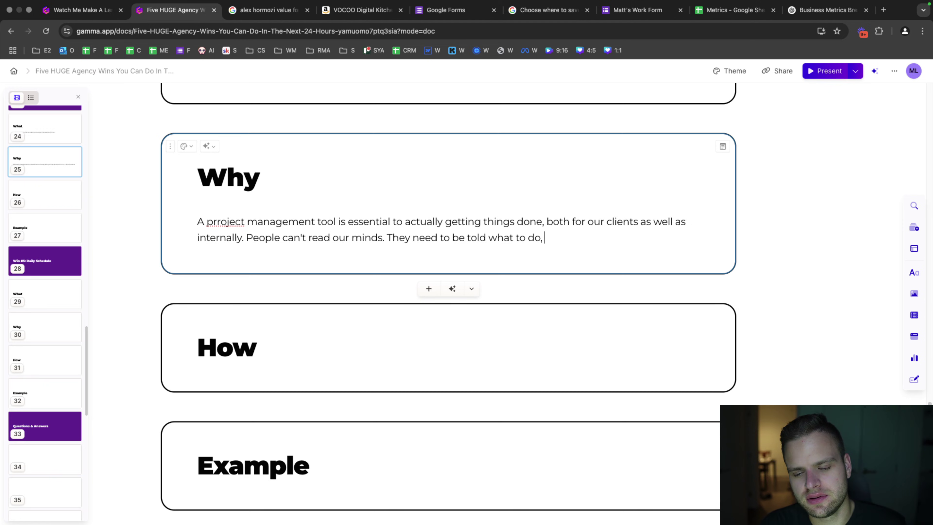
{"action": "type", "text": "how to do it, a"}
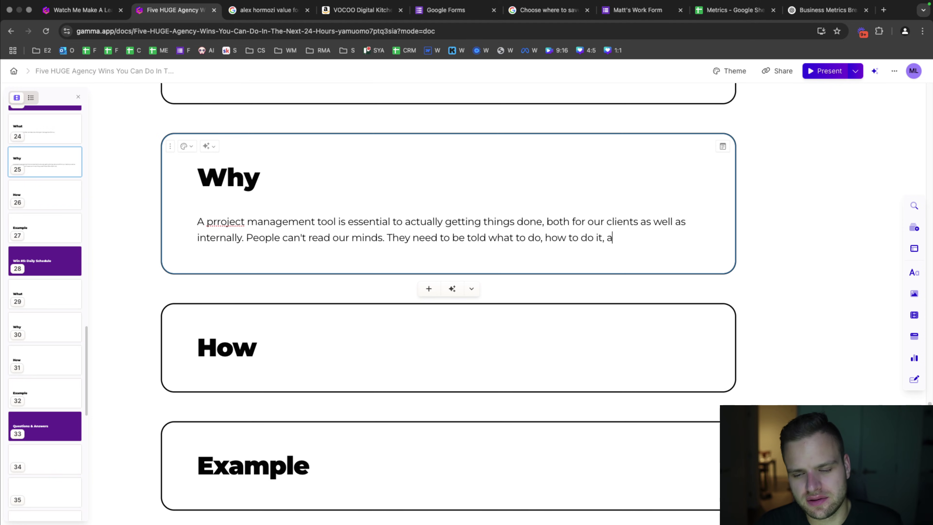
{"action": "type", "text": "nd when it needs to "}
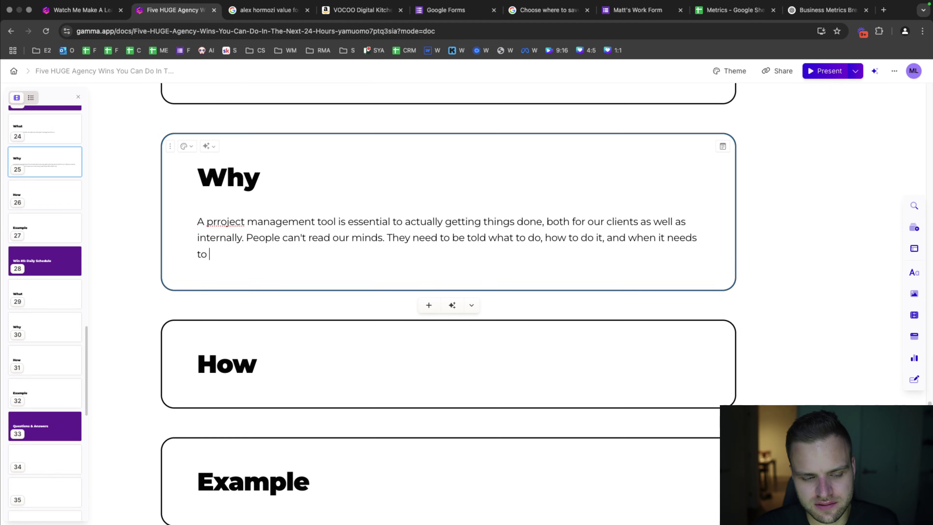
{"action": "type", "text": "be completed."}
- Start a second Why paragraph with "This can all be achieved with a project management" and correct the misspelled "project" in the first paragraph
{"action": "key", "text": "Return"}
{"action": "type", "text": "This can"}
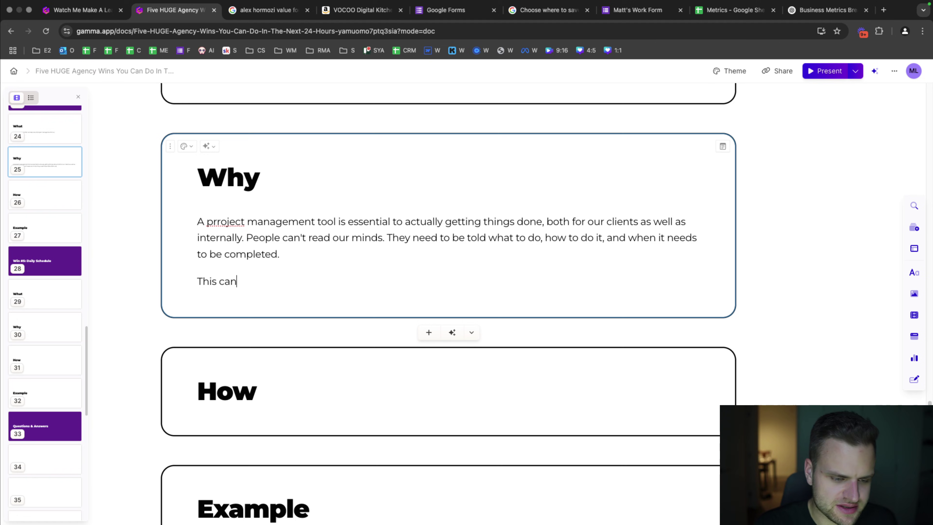
{"action": "type", "text": " all be achie"}
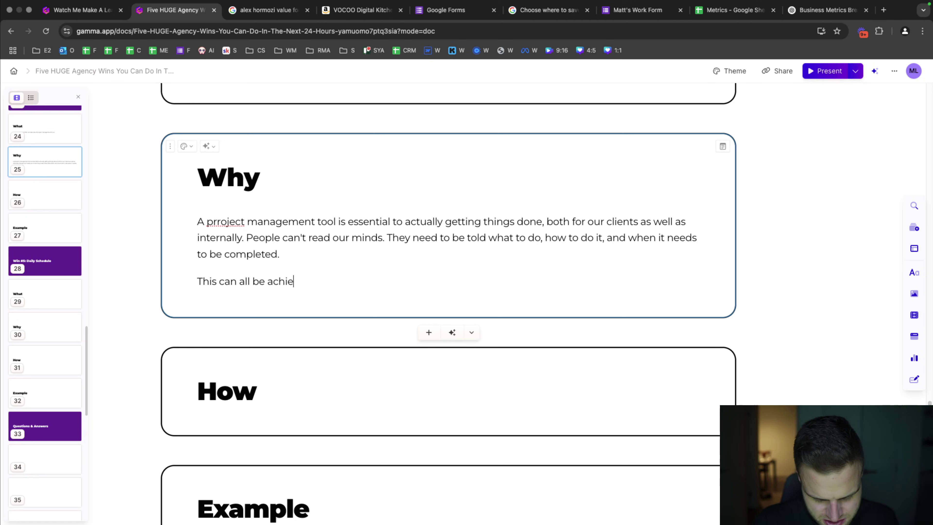
{"action": "type", "text": "ved with a proj"}
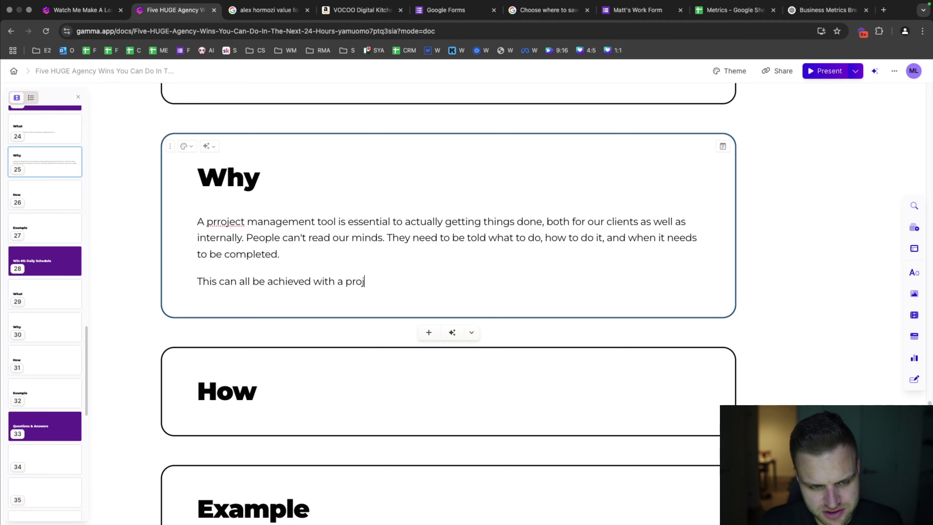
{"action": "type", "text": "ect management"}
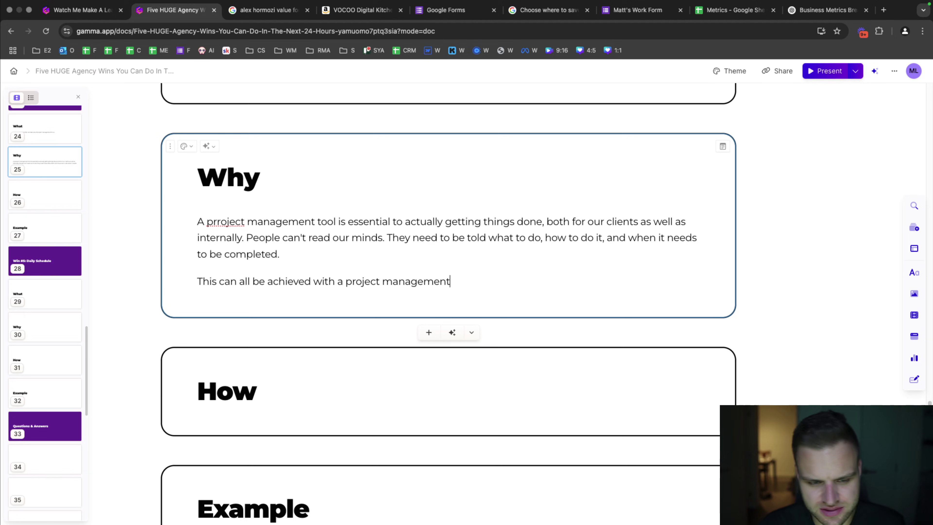
{"action": "left_click", "coordinate": [217, 221]}
{"action": "key", "text": "BackSpace"}
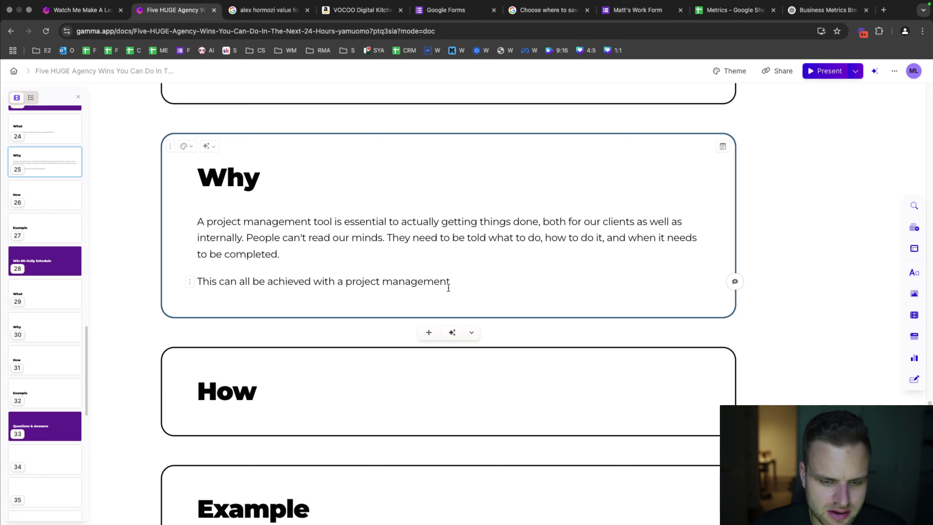
- Continue Why's second paragraph with "tool with a simple, but effective setup and way of categorizing things"
{"action": "type", "text": "tool"}
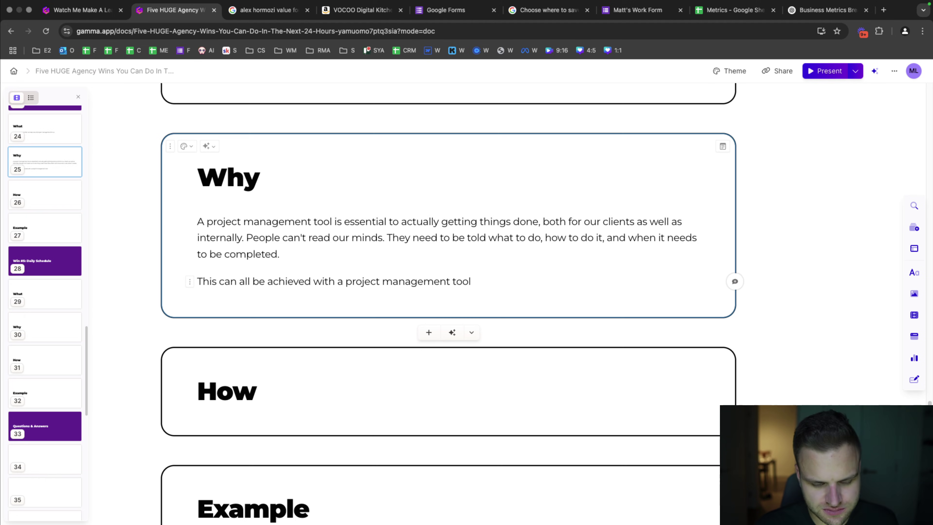
{"action": "type", "text": " with a simple, "}
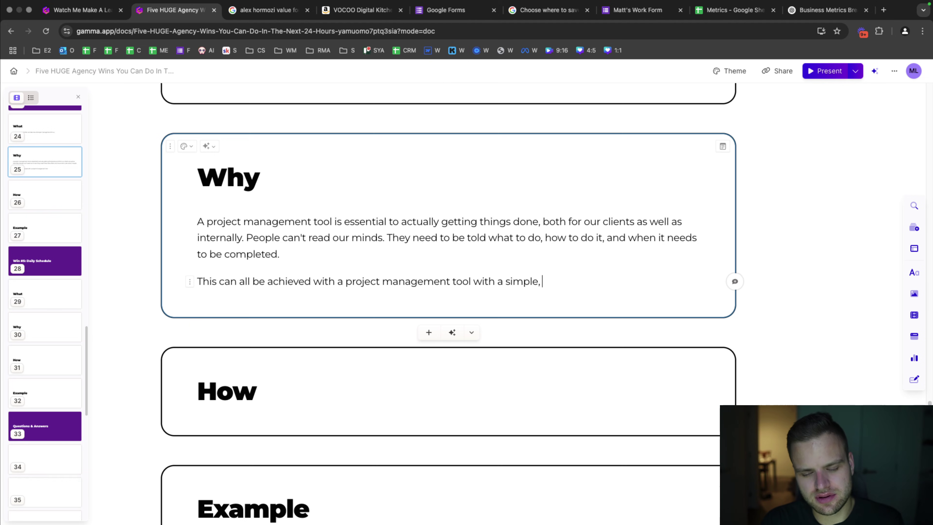
{"action": "type", "text": "but effective setup and"}
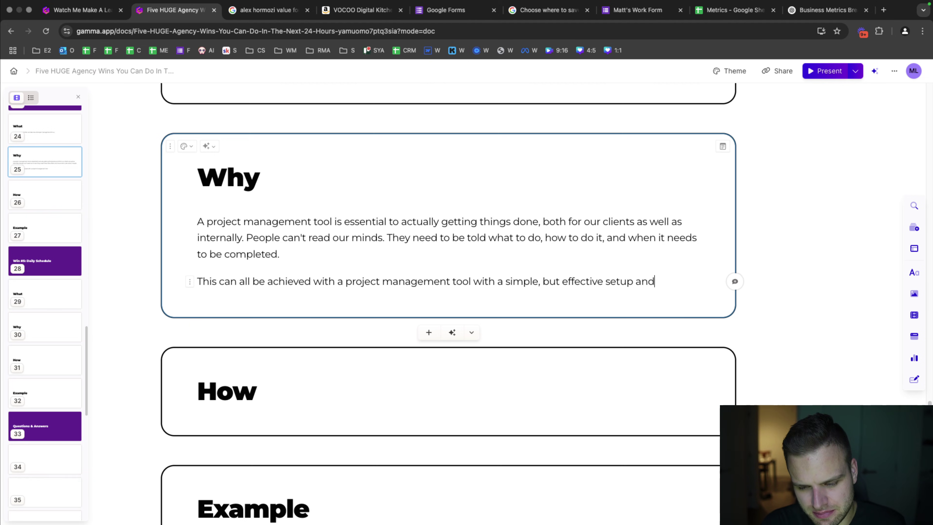
{"action": "type", "text": " way tocategog"}
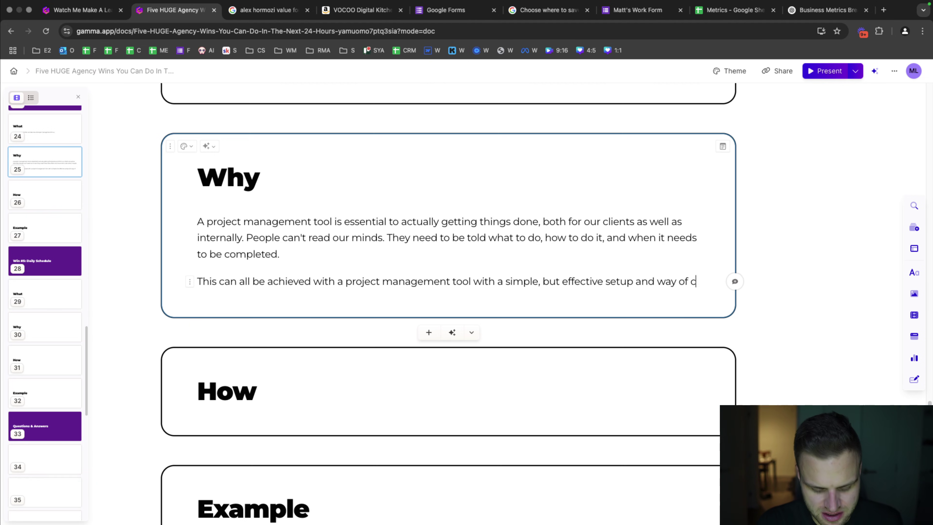
{"action": "key", "text": "BackSpace"}
{"action": "key", "text": "BackSpace"}
{"action": "key", "text": "BackSpace"}
{"action": "type", "text": "gorizing things"}
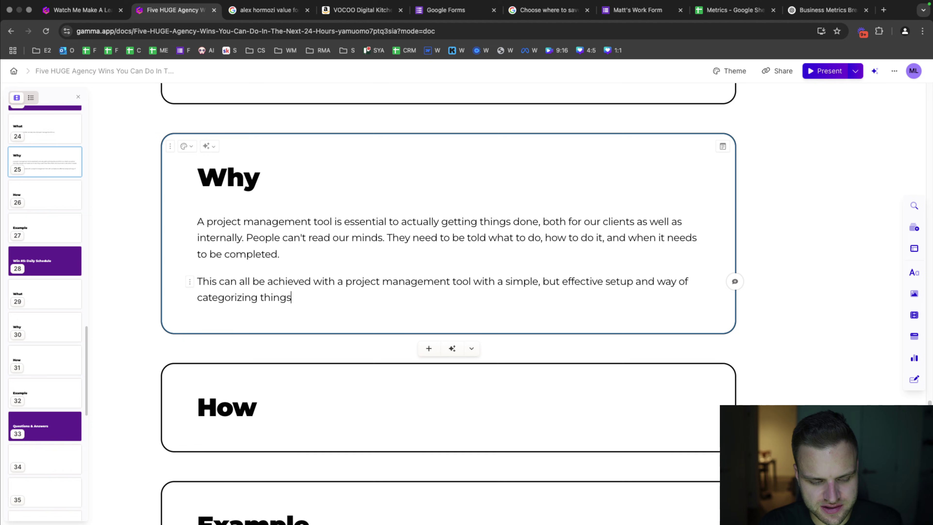
- End that sentence and add "This will save you a lot of time and ensure people always know what to do." to Why's second paragraph
{"action": "type", "text": ". This will save you a "}
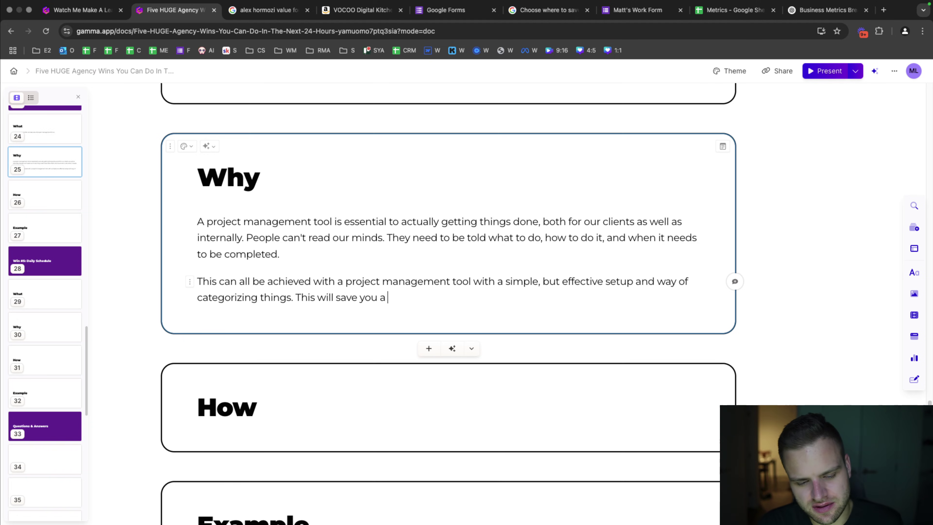
{"action": "type", "text": "lot o f time"}
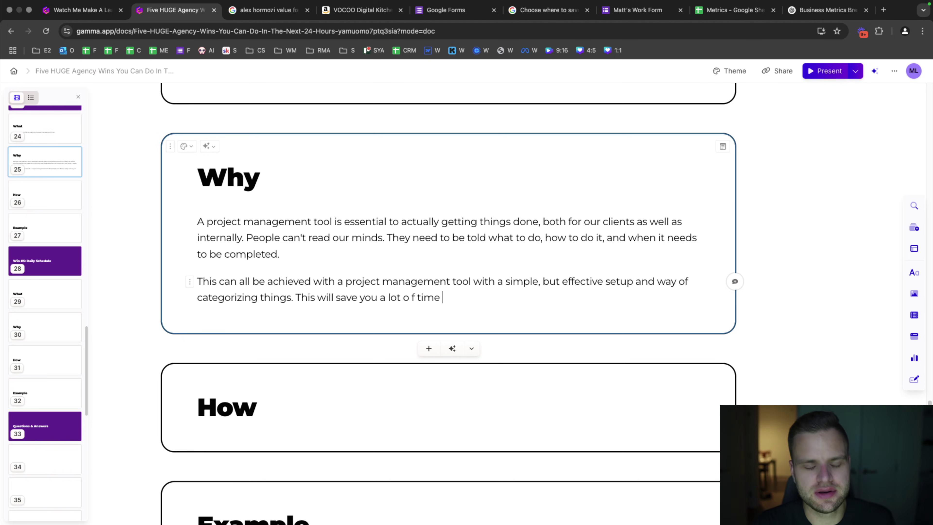
{"action": "type", "text": " and ensure people alwa"}
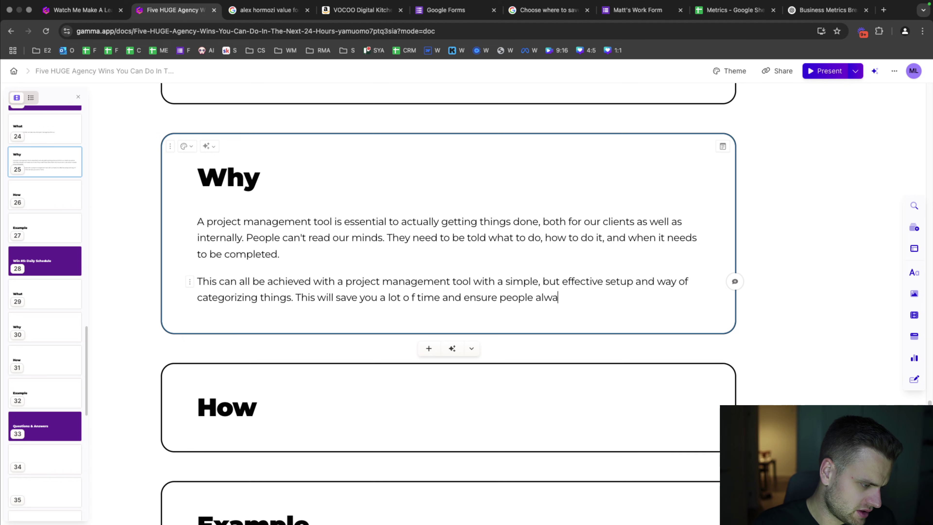
{"action": "type", "text": "ys know what to do."}
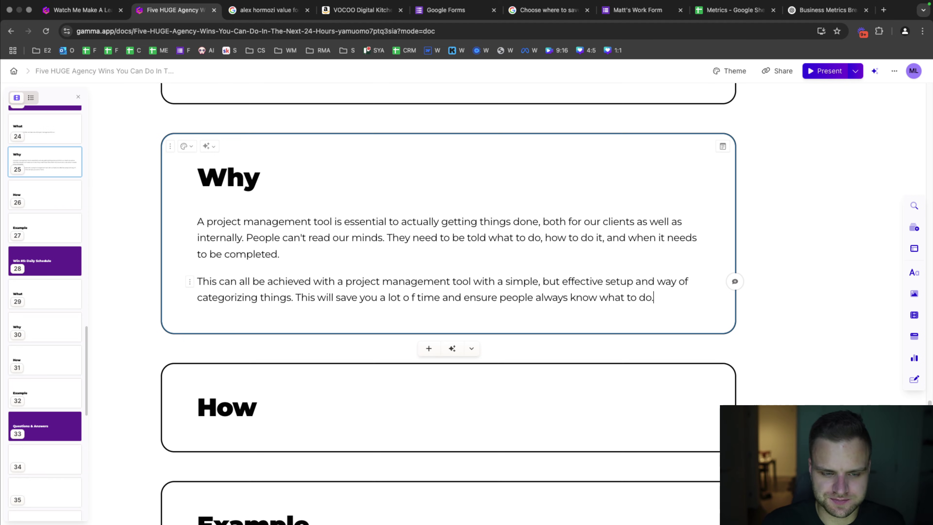
- Add "This should be built in a software like Trello, ClickUp, Asana or Airtable." to Win #4's What paragraph
{"action": "scroll", "coordinate": [387, 275], "scroll_direction": "up", "scroll_amount": 5}
{"action": "left_click", "coordinate": [572, 271]}
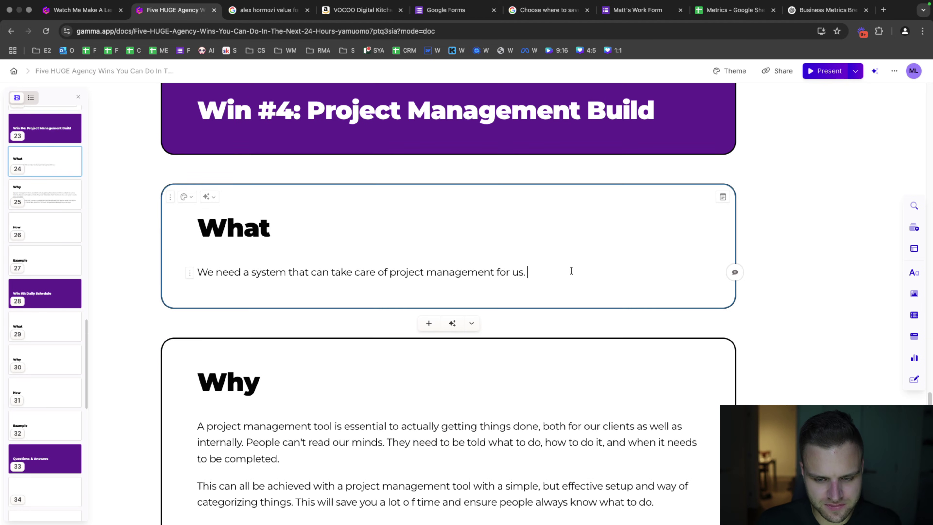
{"action": "type", "text": "This should be "}
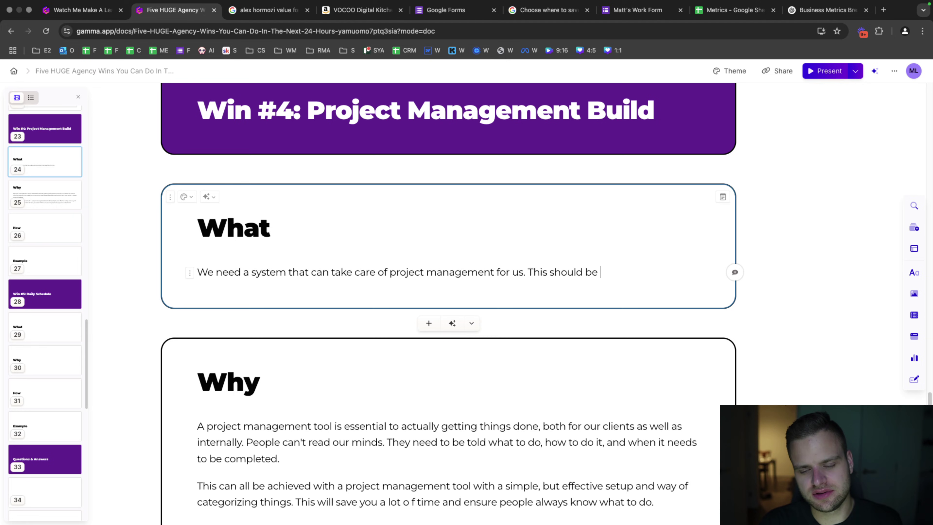
{"action": "type", "text": "built in a softwar"}
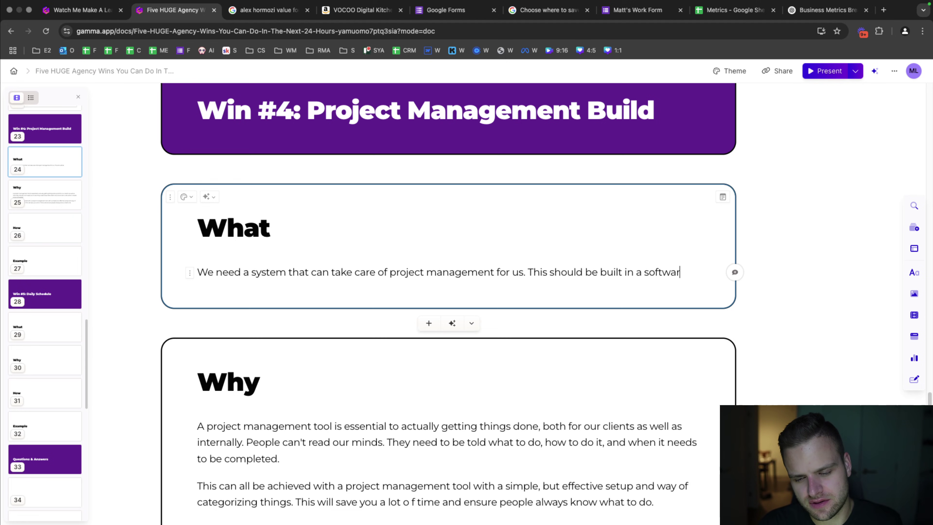
{"action": "type", "text": "e like Trello, ClickU"}
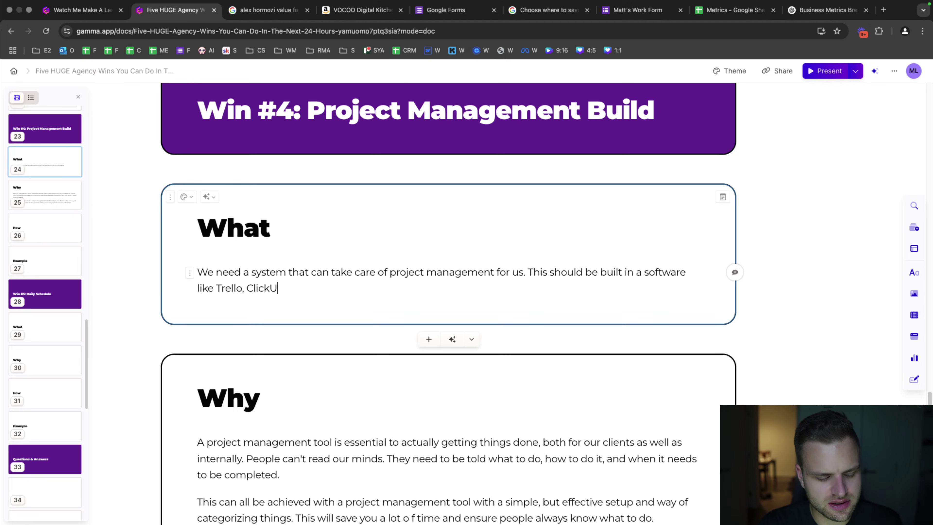
{"action": "type", "text": "p, Asa"}
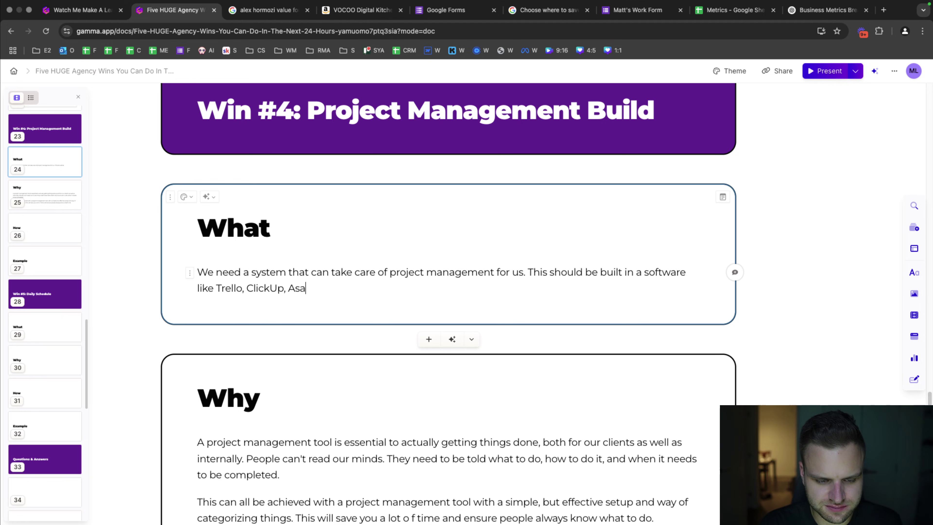
{"action": "type", "text": "na or Airtable."}
- Start a second What paragraph with "Everyone at our company will have an account. We"
{"action": "key", "text": "Return"}
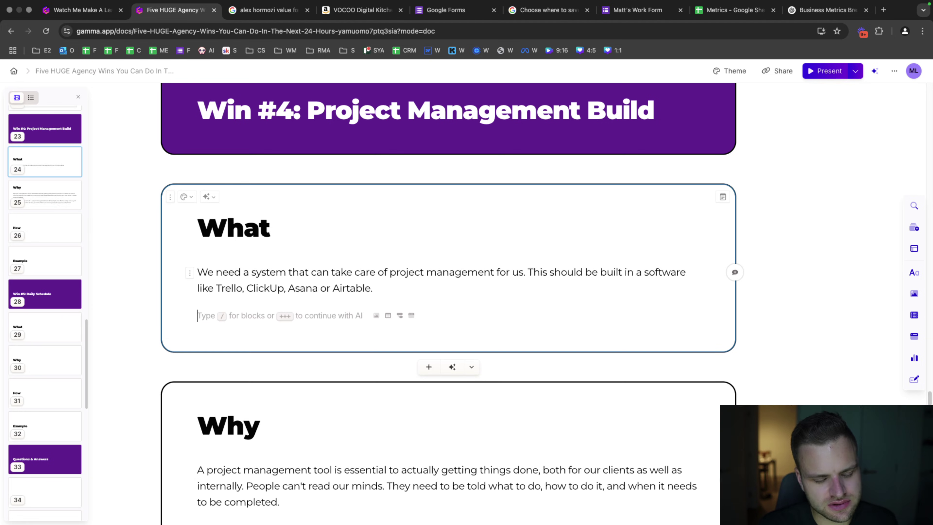
{"action": "type", "text": "E"}
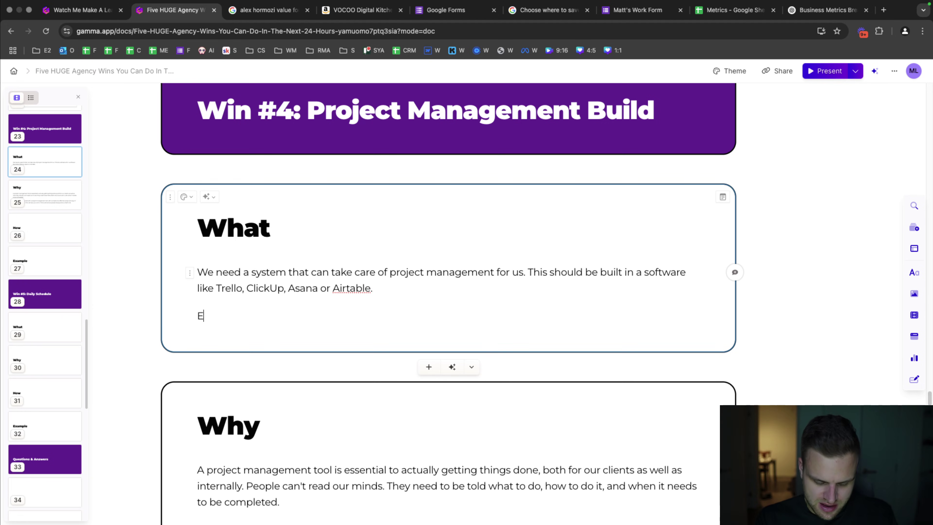
{"action": "type", "text": "veryone w"}
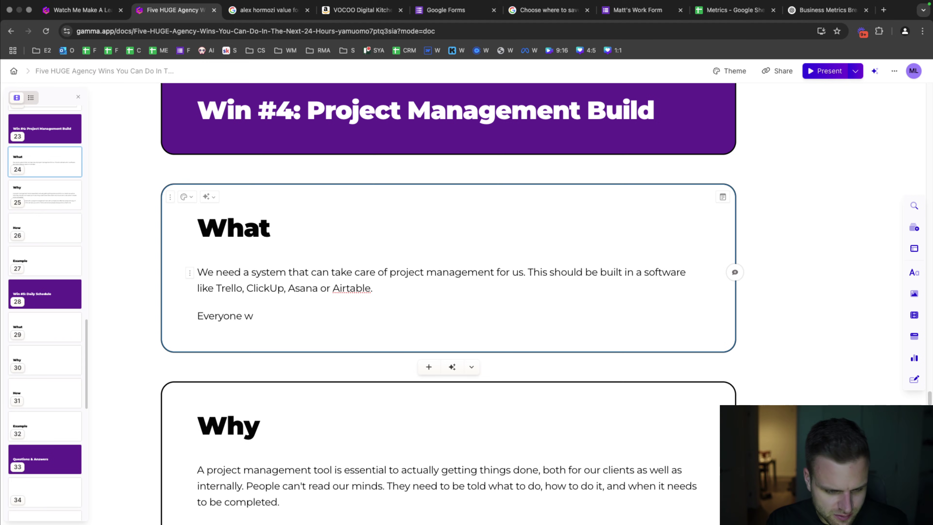
{"action": "type", "text": "ilour company will have "}
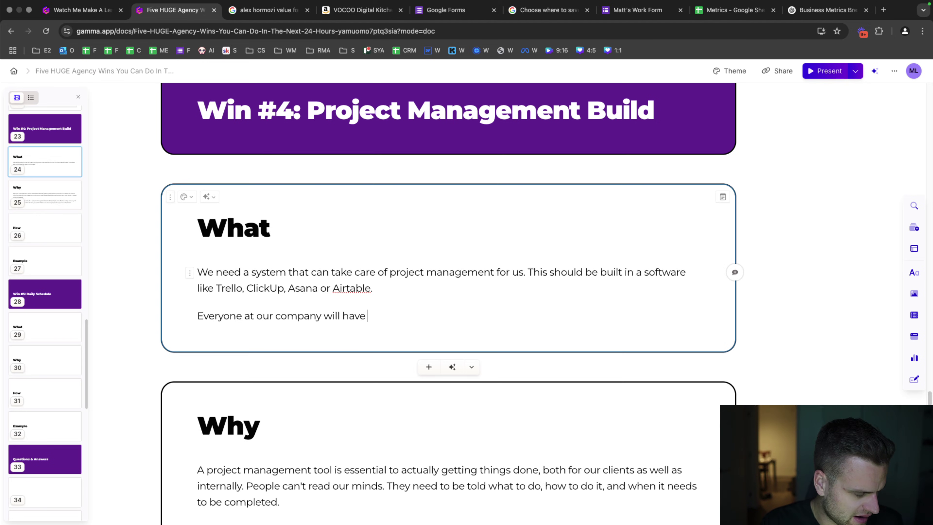
{"action": "type", "text": "an account. We "}
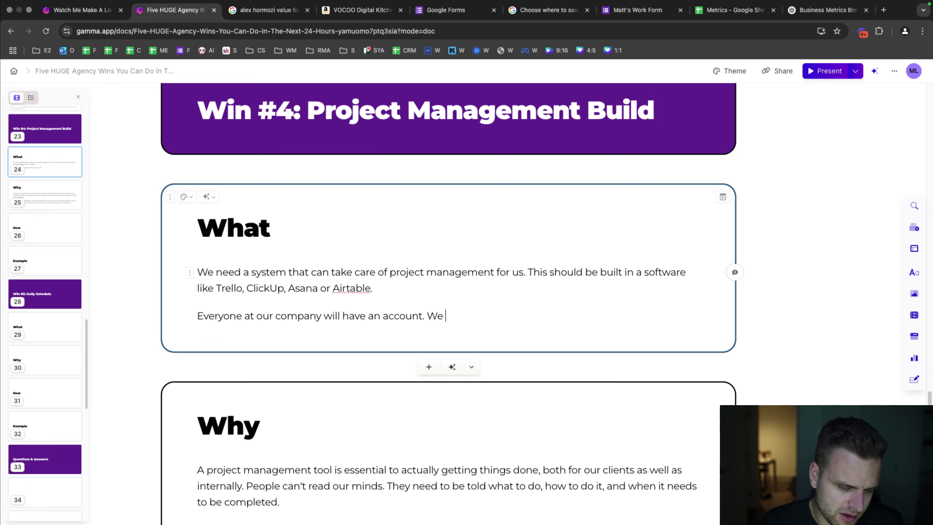
- Continue the sentence with "(or our managers) will create and assign tasks, and then manage the completion of different projects using the tool."
{"action": "type", "text": "(or our managers)"}
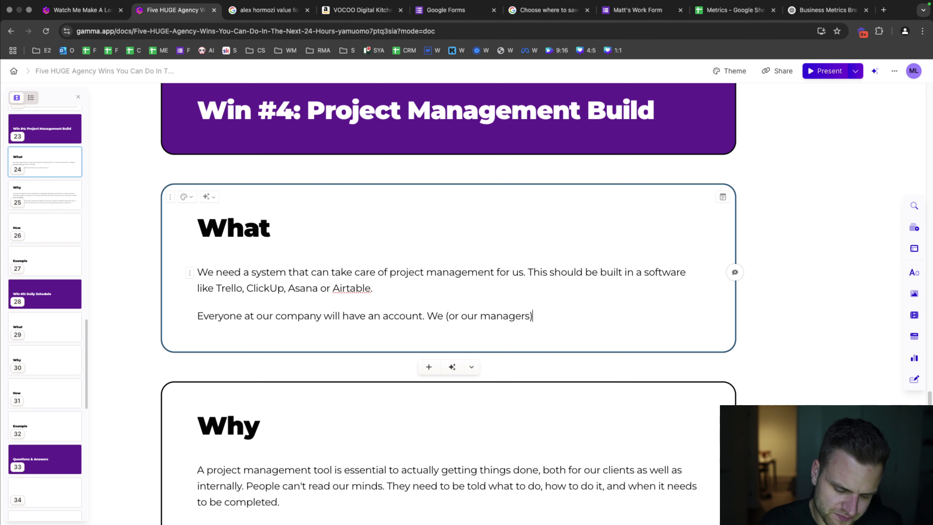
{"action": "type", "text": " will create and "}
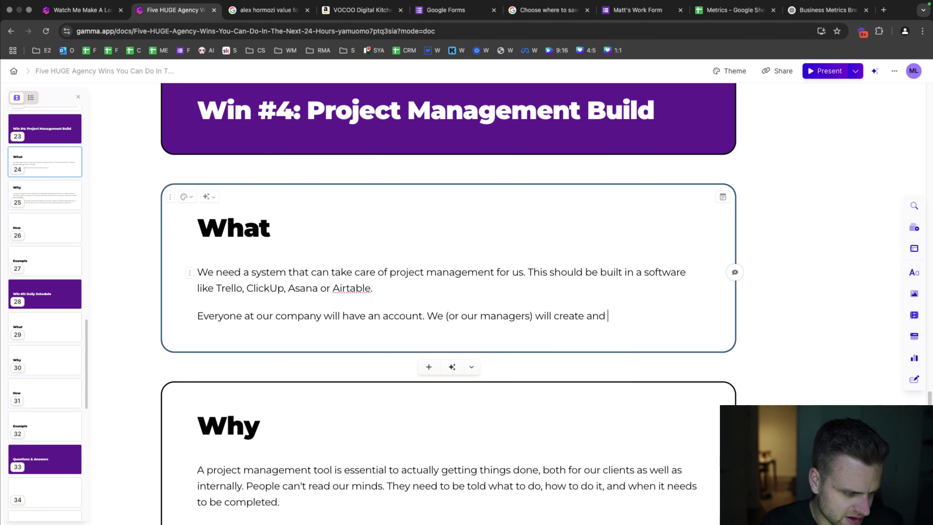
{"action": "type", "text": "assign tasks, and th"}
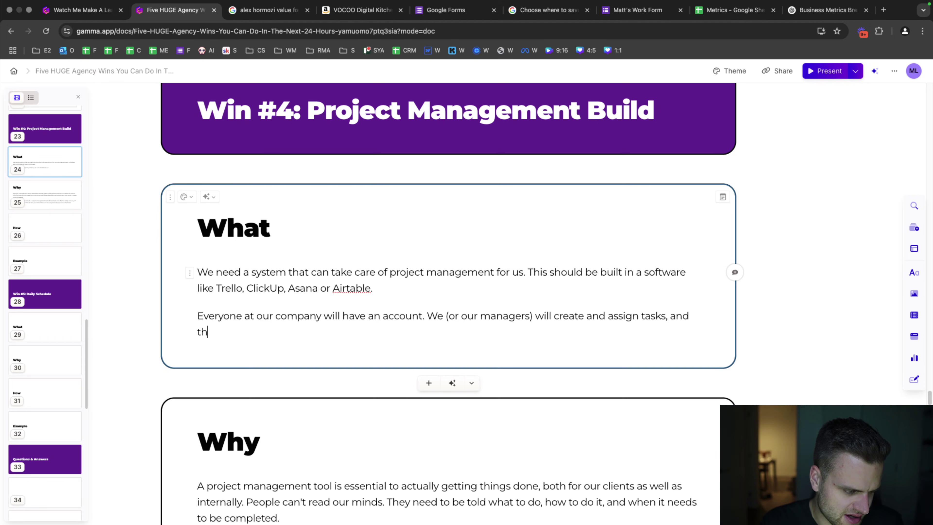
{"action": "type", "text": "en manage the completio"}
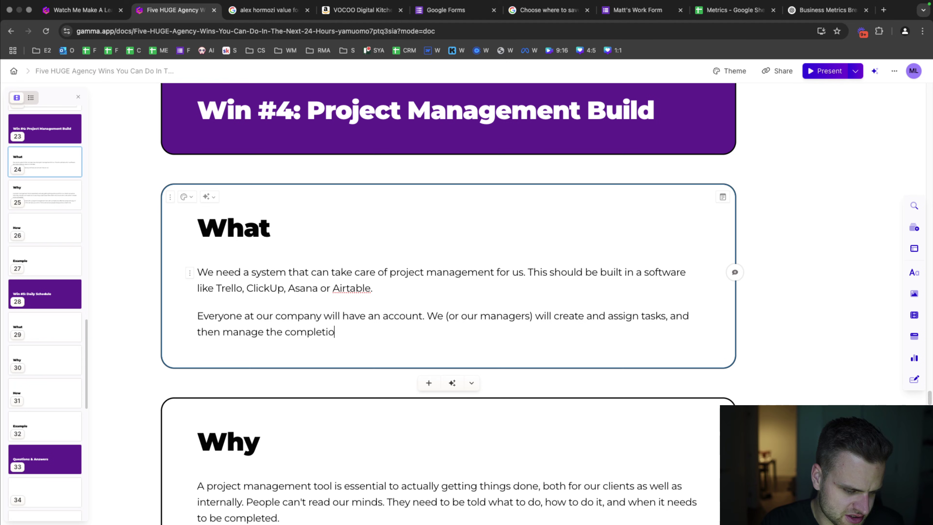
{"action": "type", "text": "n of different pro"}
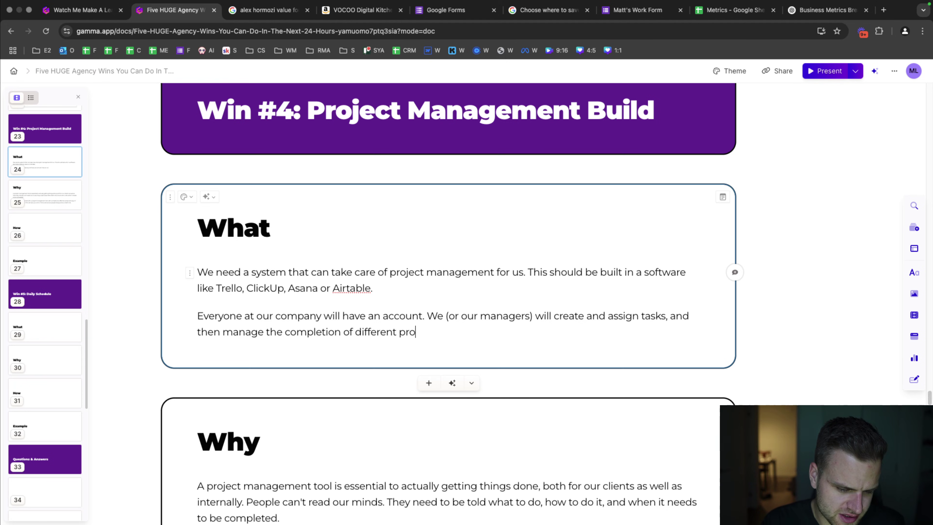
{"action": "type", "text": "jects using the tool."}
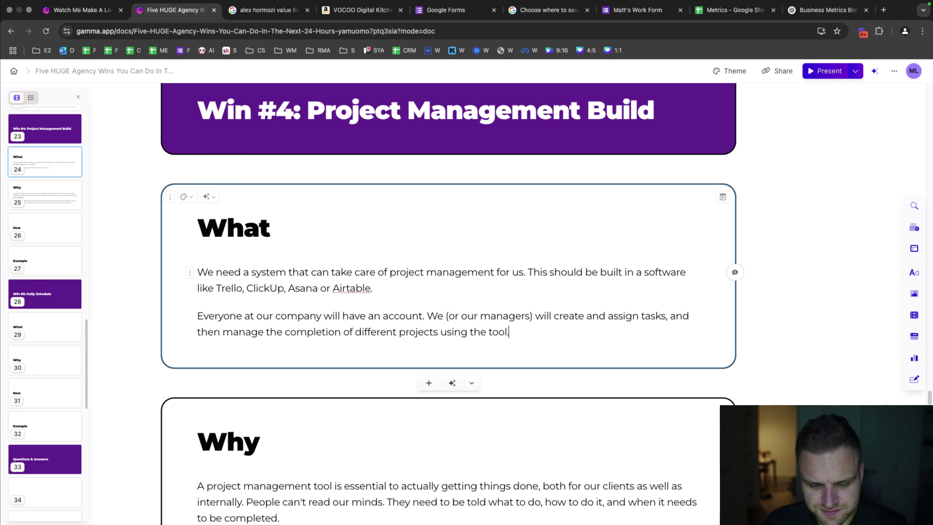
- Continue Win #4's second What paragraph with "The key here is to have an effective setup."
{"action": "type", "text": " THe "}
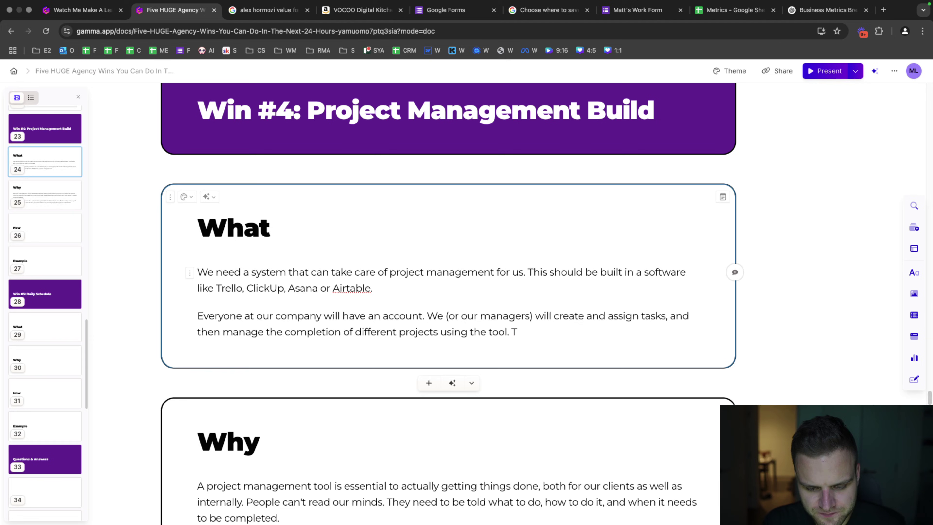
{"action": "type", "text": "he key here is to have an"}
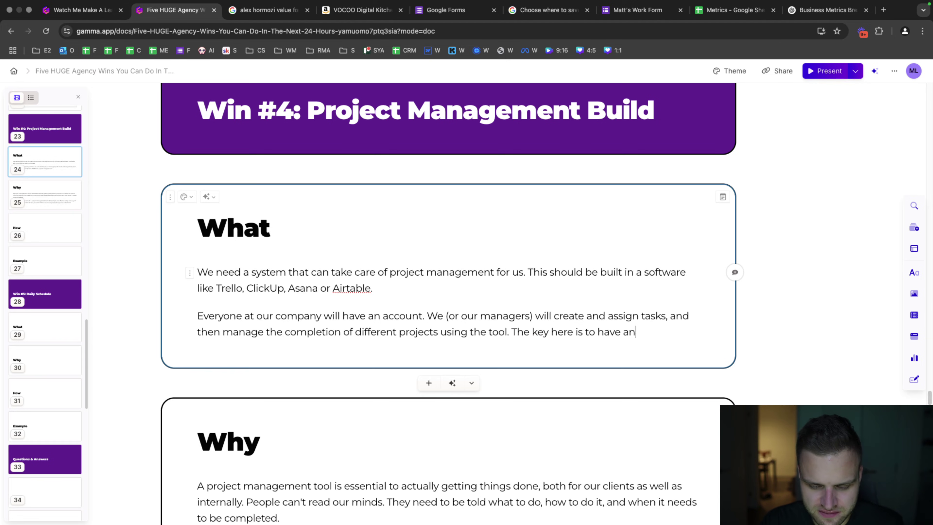
{"action": "type", "text": " effective setup"}
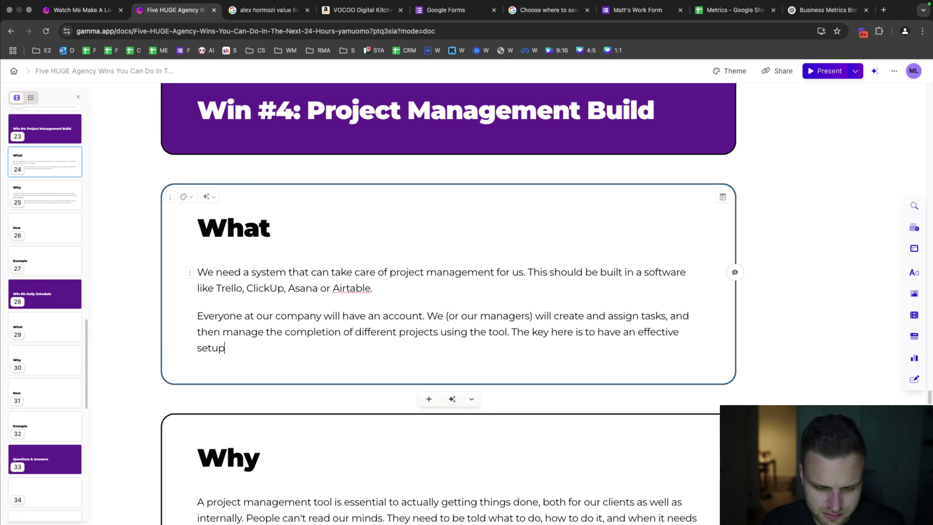
{"action": "type", "text": ". We"}
{"action": "key", "text": "BackSpace"}
{"action": "key", "text": "BackSpace"}
- Start another sentence in that paragraph with 'The last thing we want to do is "overdesign" or "overengineer" our'
{"action": "type", "text": "The lats thing "}
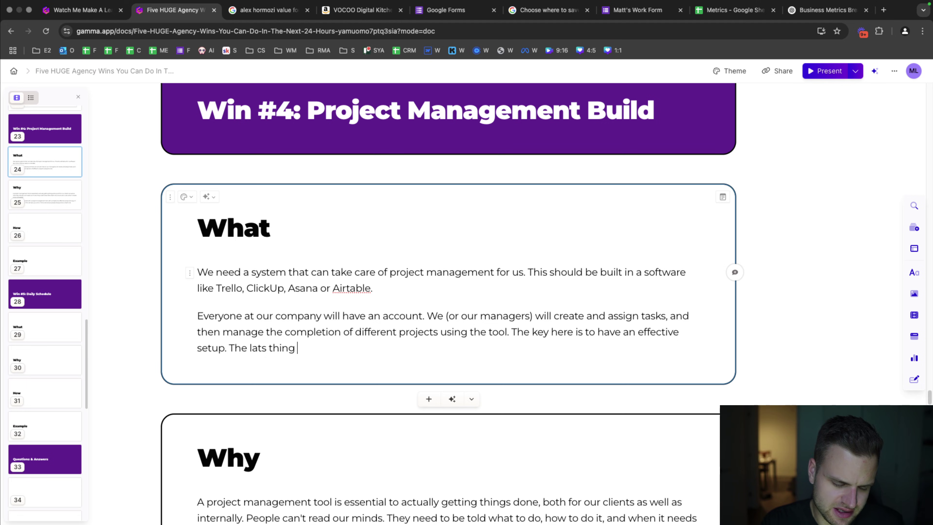
{"action": "type", "text": "we want to do i"}
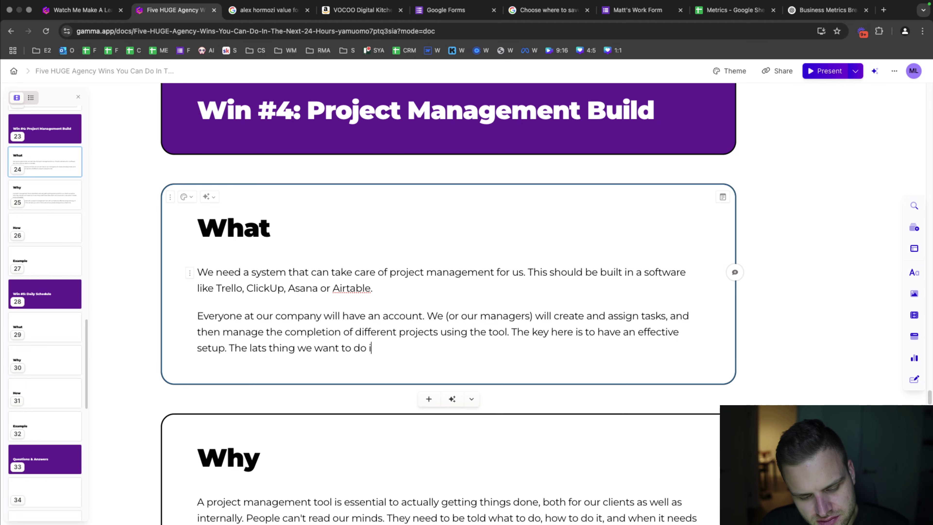
{"action": "type", "text": "s \"overdesign\" o"}
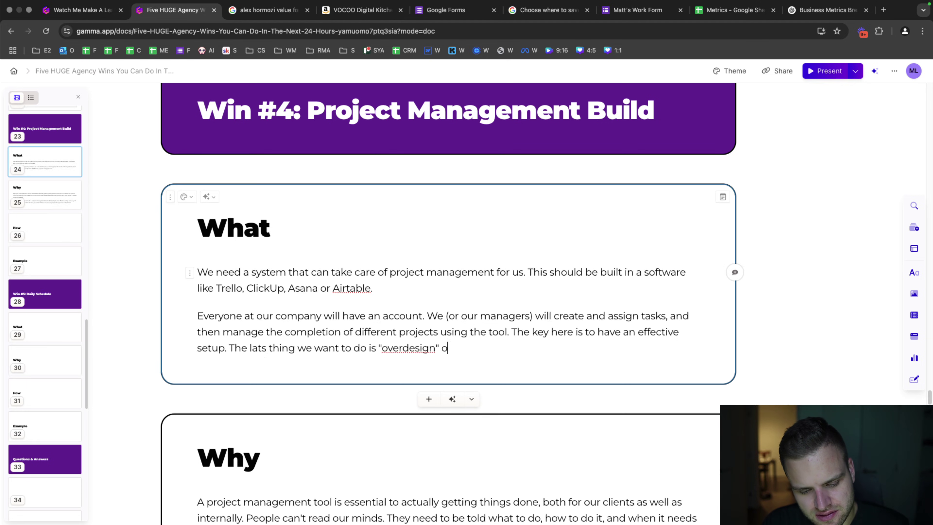
{"action": "type", "text": "r \"overengine"}
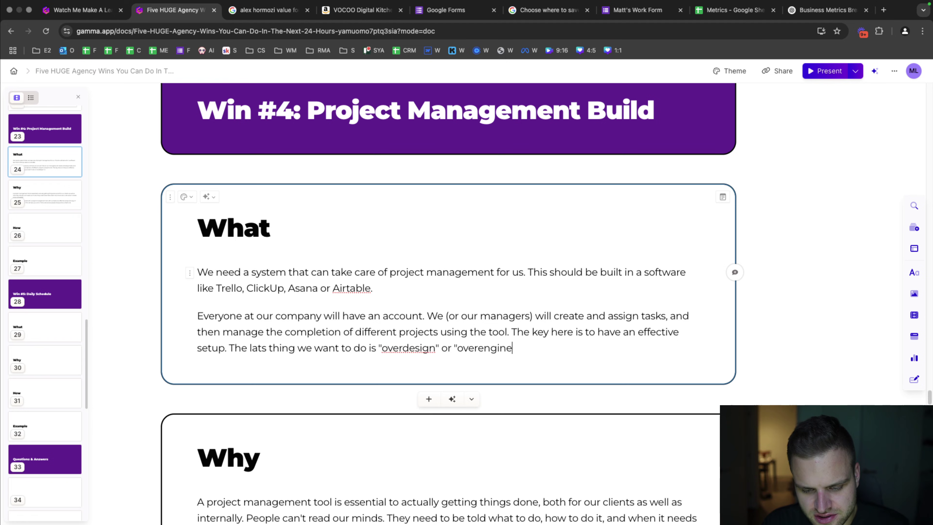
{"action": "type", "text": "er\" our projec"}
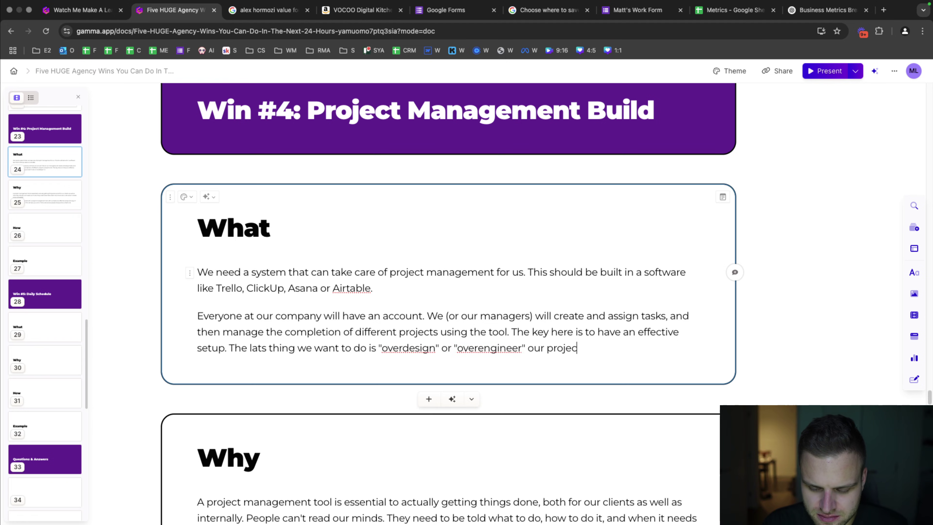
- End the sentence with "project management setup so it becomes too complicated and people don't actually use it."
{"action": "type", "text": "t management setup so it becom"}
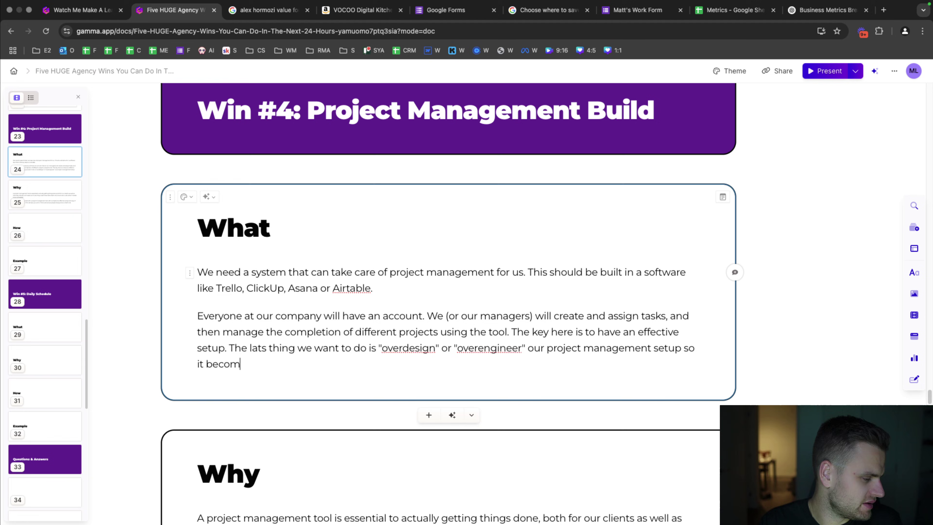
{"action": "key", "text": "BackSpace"}
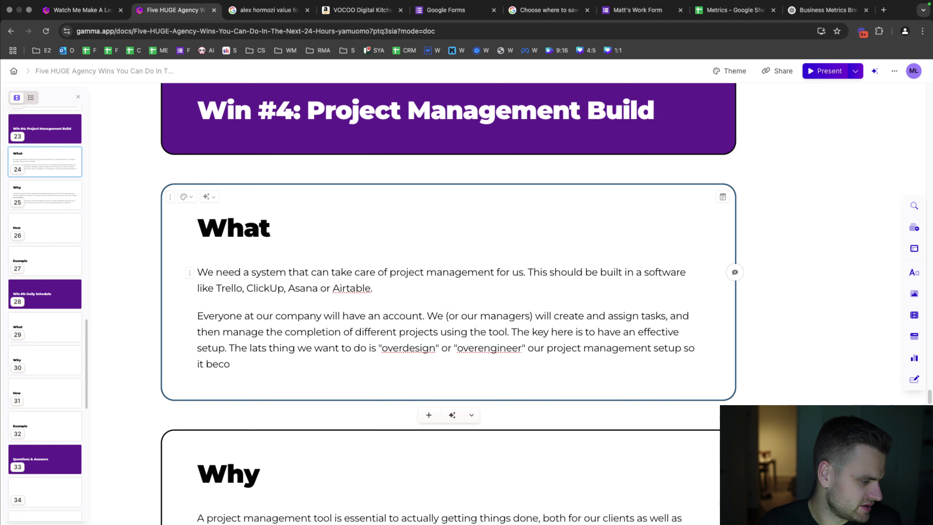
{"action": "type", "text": "omes too complica"}
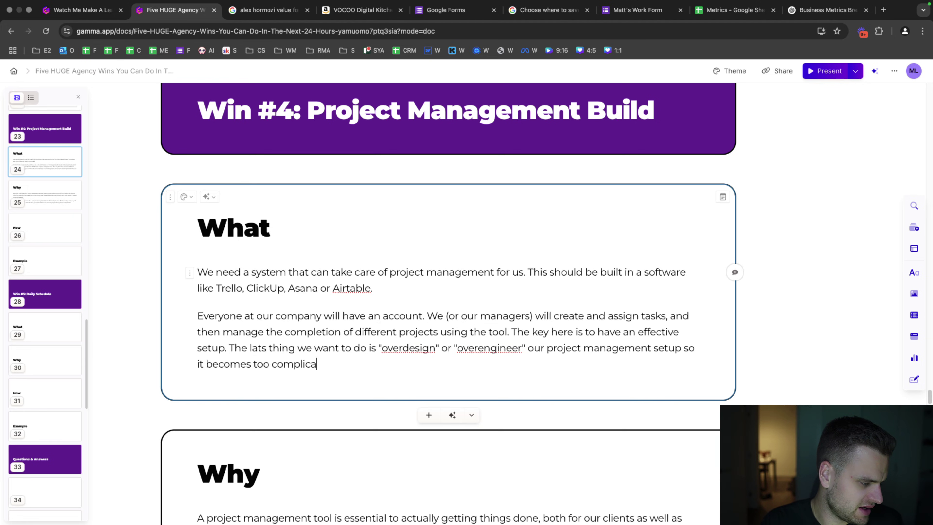
{"action": "type", "text": "ted and people don't acut"}
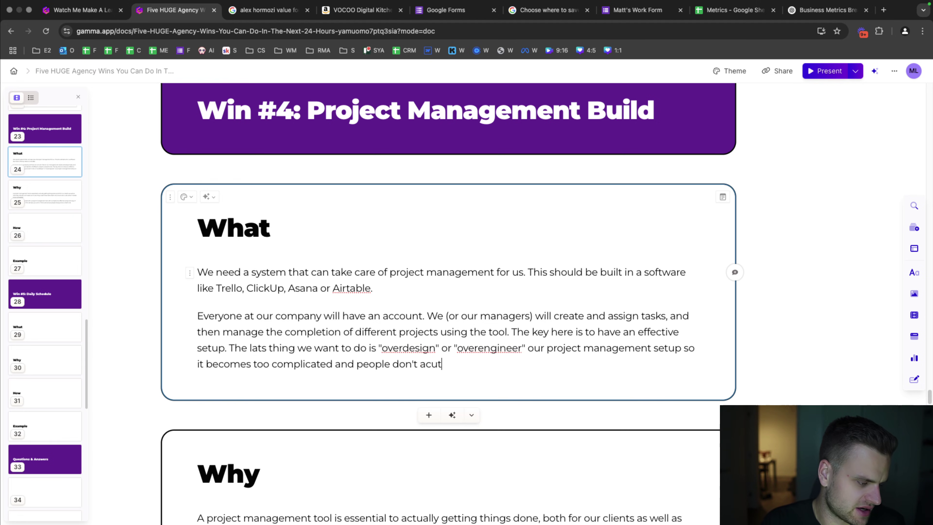
{"action": "type", "text": "ally use it."}
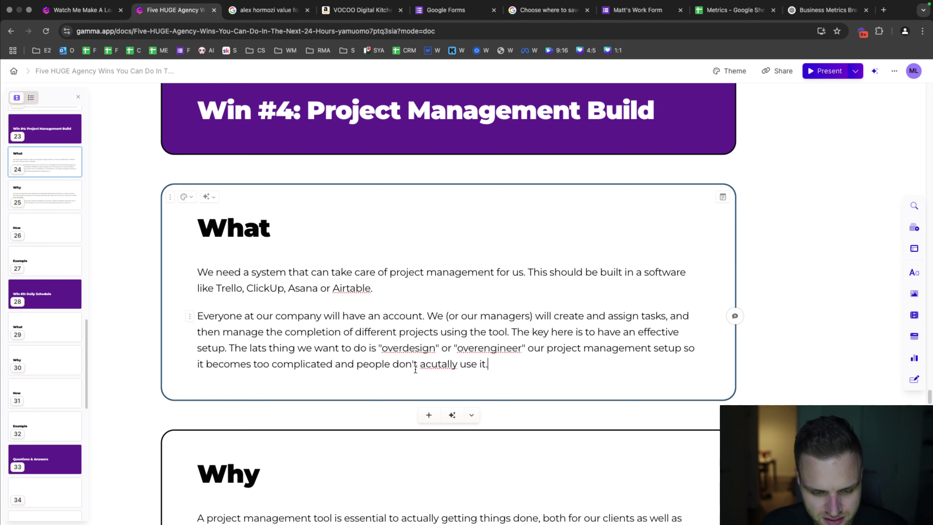
- Fix the spelling of "actually" and "last" in the second What paragraph
{"action": "right_click", "coordinate": [439, 366]}
{"action": "left_click", "coordinate": [474, 290]}
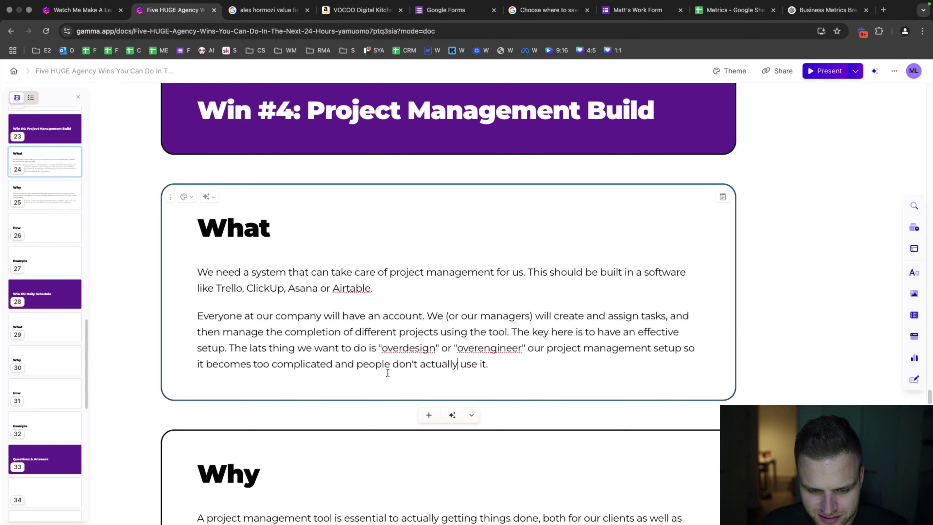
{"action": "left_click_drag", "start_coordinate": [267, 348], "coordinate": [259, 348]}
{"action": "type", "text": "st"}
- Start a numbered list under Win #4's How heading with "Sign up for Trello and create a new board."
{"action": "scroll", "coordinate": [381, 334], "scroll_direction": "down", "scroll_amount": 10}
{"action": "left_click", "coordinate": [381, 334]}
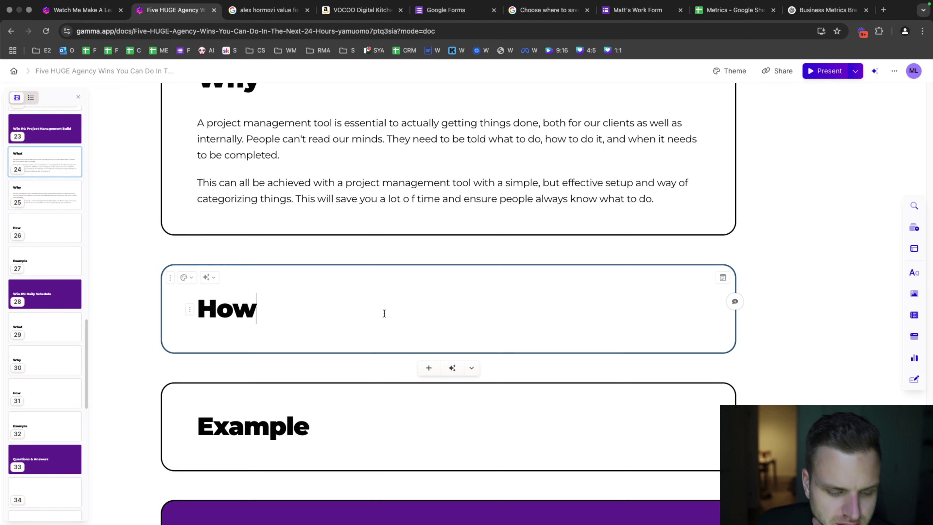
{"action": "key", "text": "Return"}
{"action": "type", "text": "1. Sign up f"}
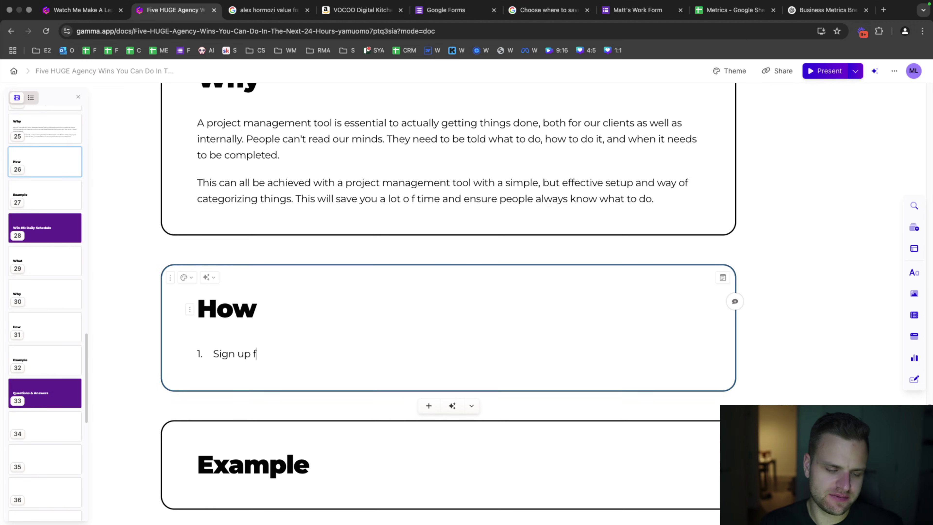
{"action": "type", "text": "or Trello and create a new board."}
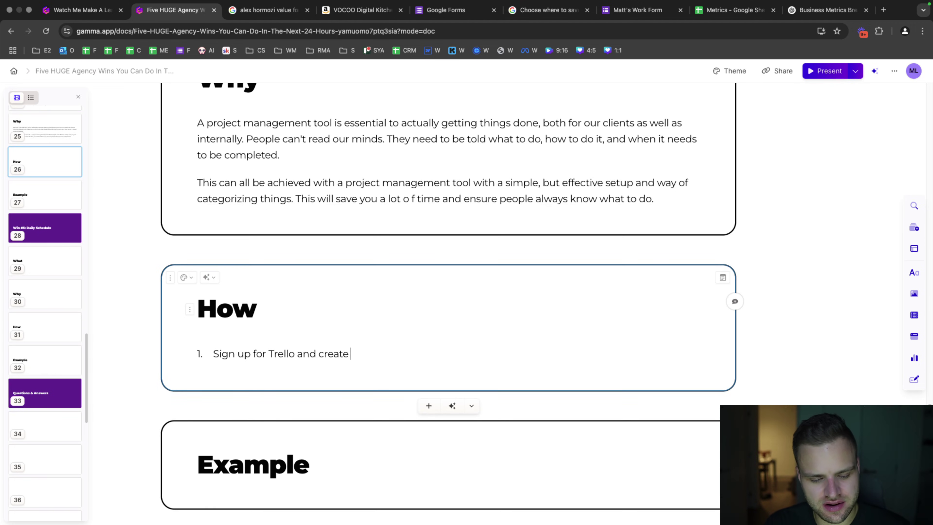
- Add the second numbered How item, worded "From left to right, create the following categories"
{"action": "key", "text": "Return"}
{"action": "type", "text": "From l"}
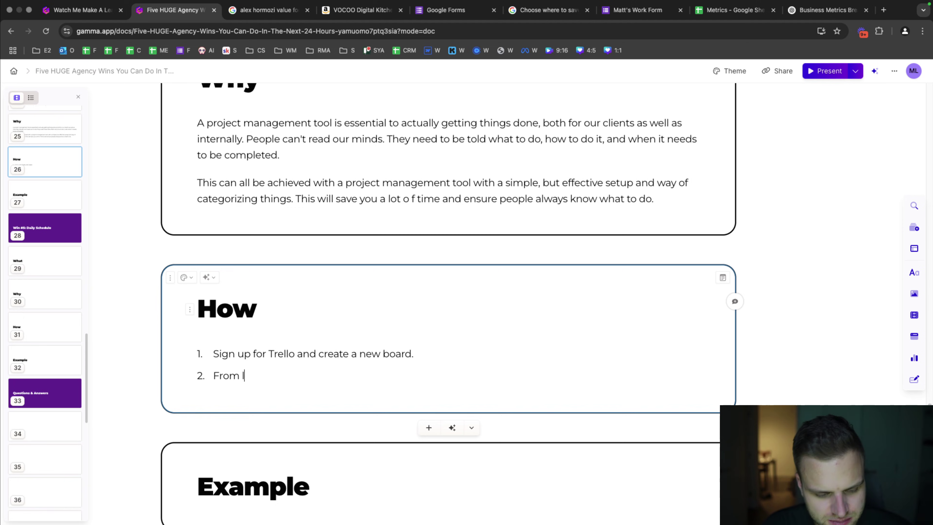
{"action": "type", "text": "eft to right, do t"}
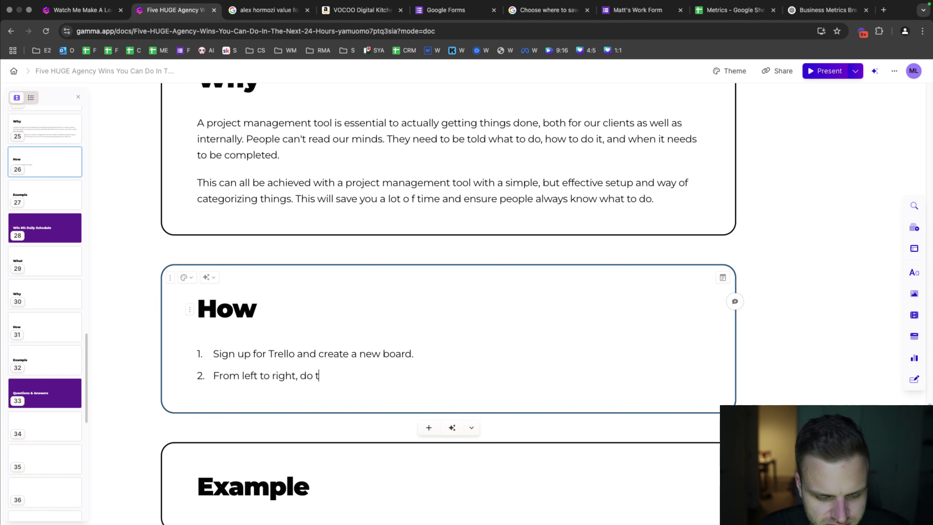
{"action": "type", "text": "he following things"}
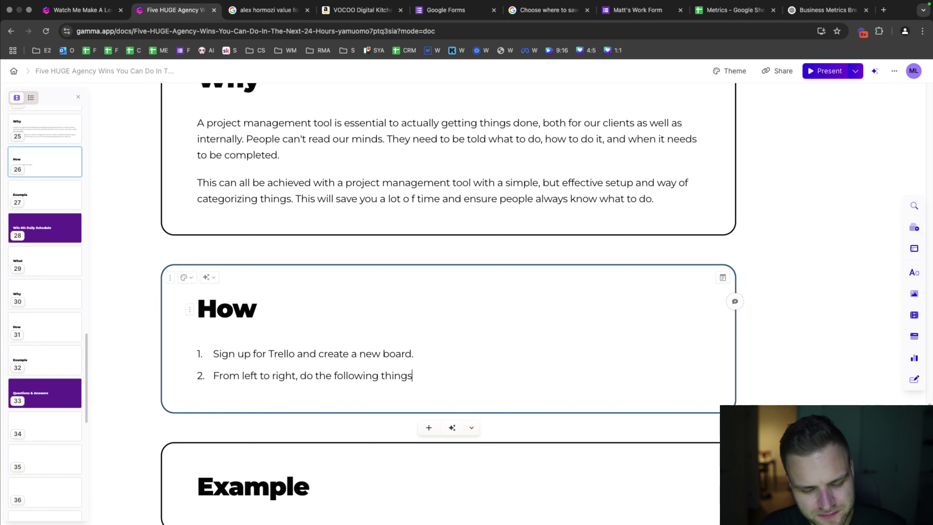
{"action": "key", "text": "BackSpace"}
{"action": "key", "text": "BackSpace"}
{"action": "key", "text": "BackSpace"}
{"action": "key", "text": "BackSpace"}
{"action": "key", "text": "BackSpace"}
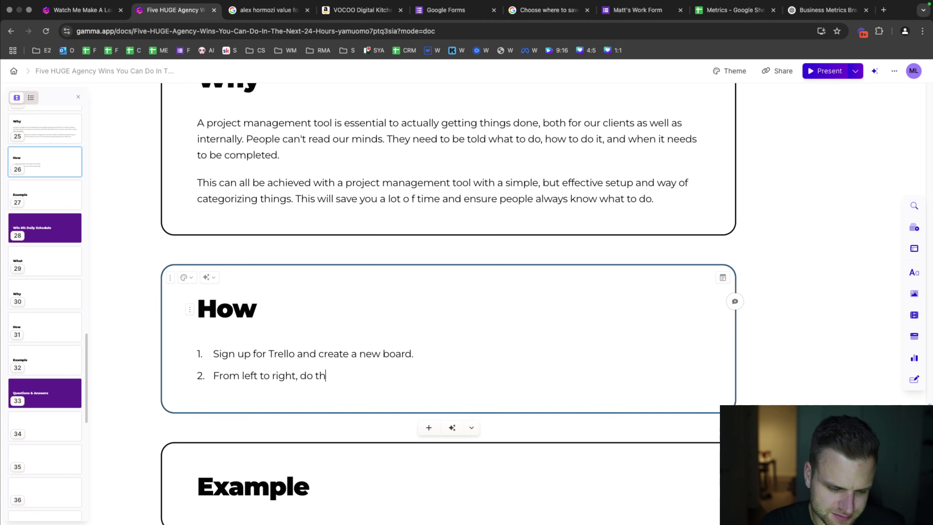
{"action": "type", "text": "creat ethe "}
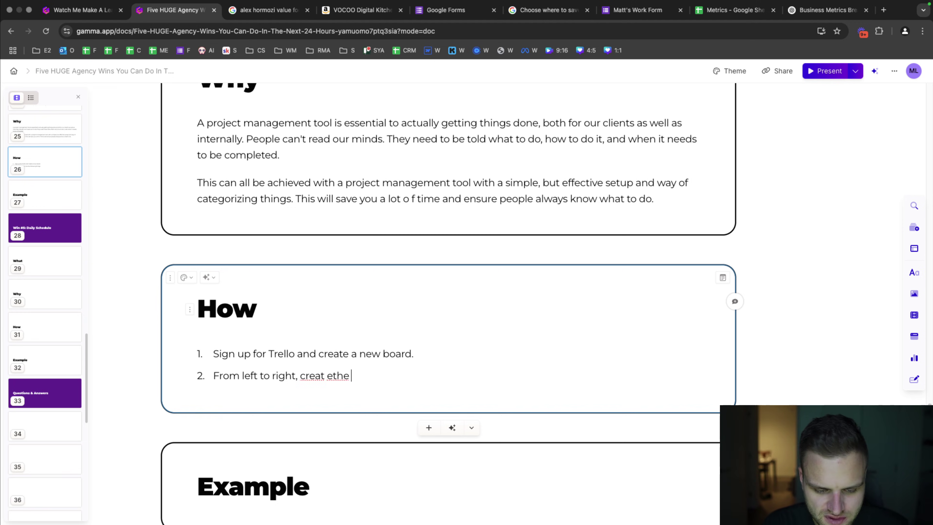
{"action": "type", "text": "foll"}
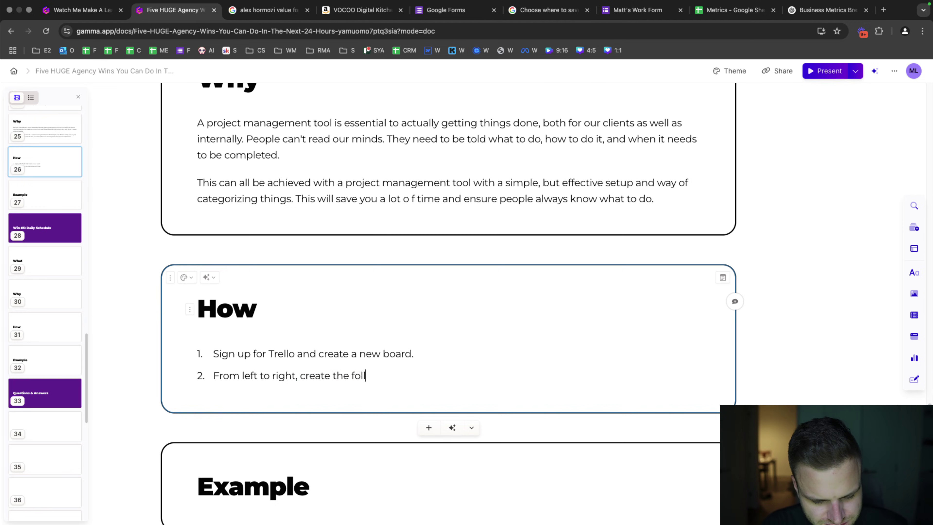
{"action": "type", "text": "owing categories:"}
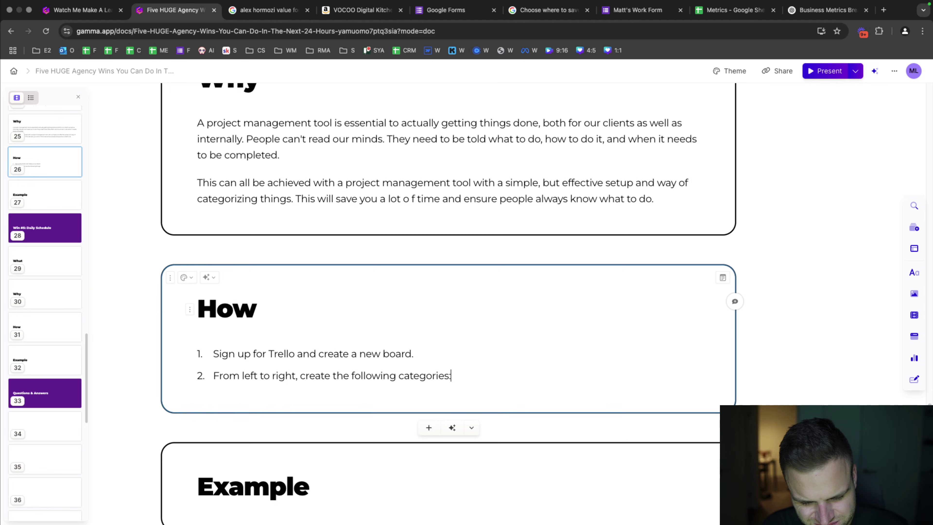
- Add an indented sublist under the second How item with the entries "To Do List", "Assigned" and "In Progress"
{"action": "key", "text": "Return"}
{"action": "key", "text": "Tab"}
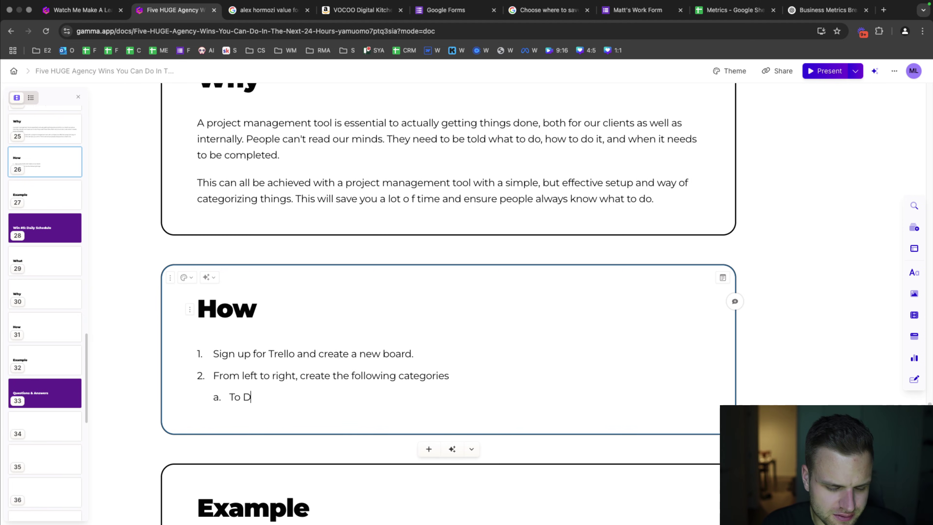
{"action": "type", "text": "To Do List"}
{"action": "key", "text": "Return"}
{"action": "type", "text": "Assigned"}
{"action": "key", "text": "Return"}
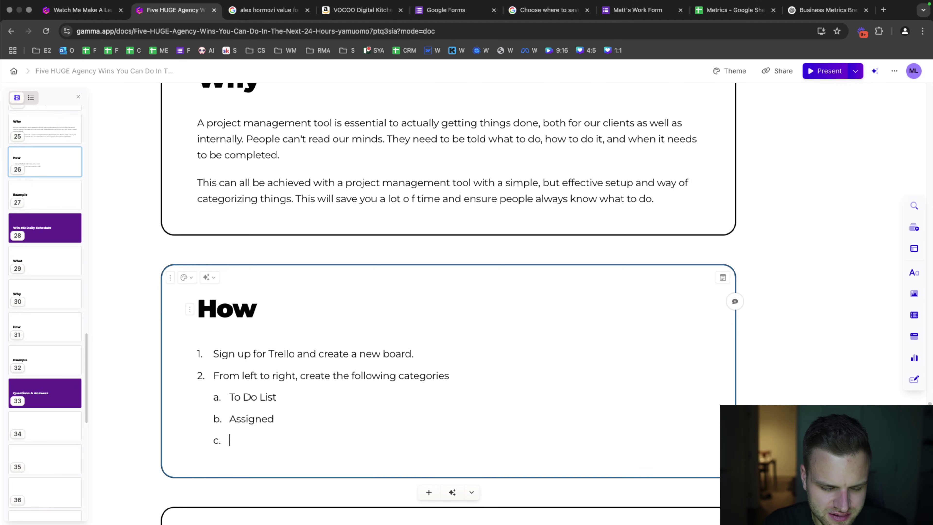
{"action": "type", "text": "In Progress"}
{"action": "key", "text": "Return"}
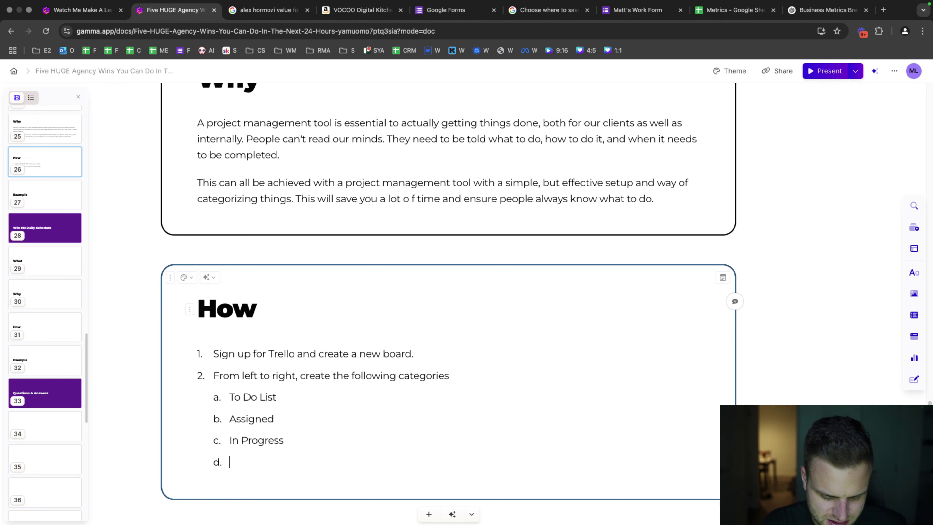
- Extend the category sublist with "Roadblock", "Needs Review", "In Revision" and "Published"
{"action": "type", "text": "Roadblock"}
{"action": "key", "text": "Return"}
{"action": "type", "text": "N"}
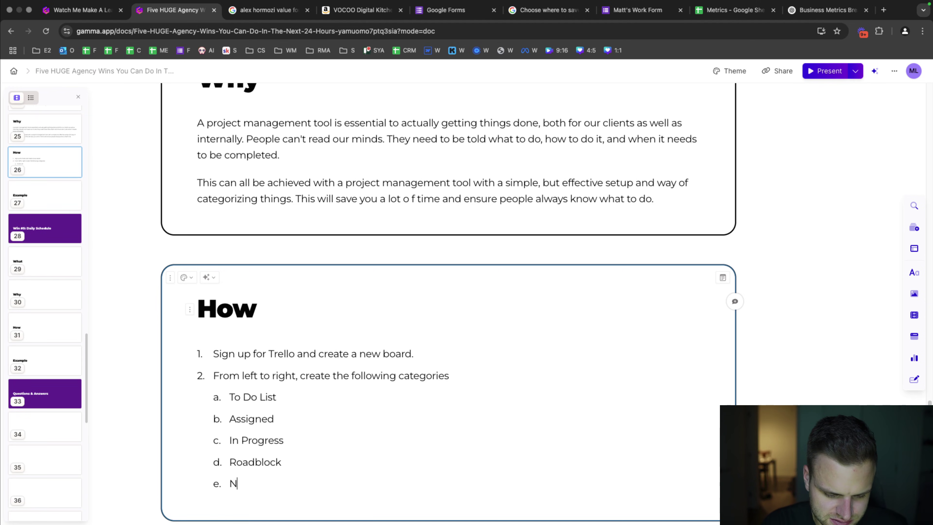
{"action": "type", "text": "eeds Review"}
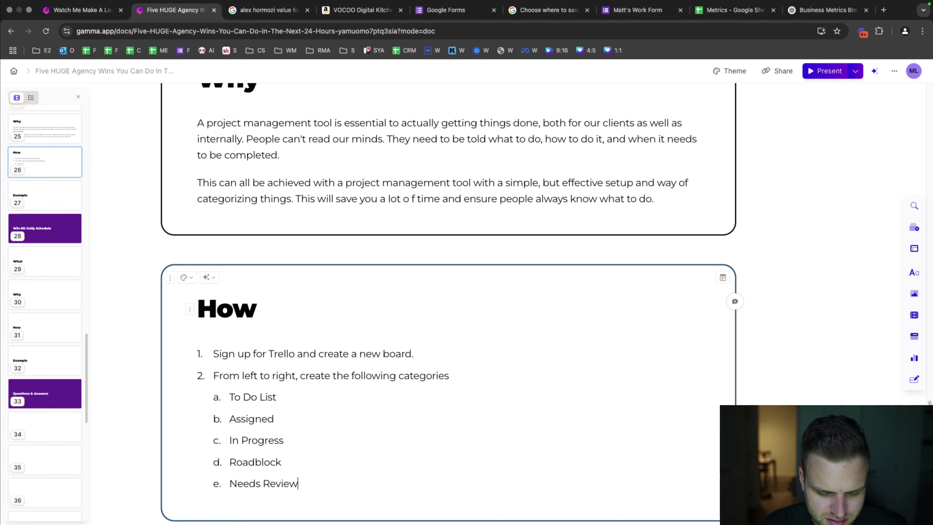
{"action": "key", "text": "Return"}
{"action": "type", "text": "In Revision"}
{"action": "key", "text": "Return"}
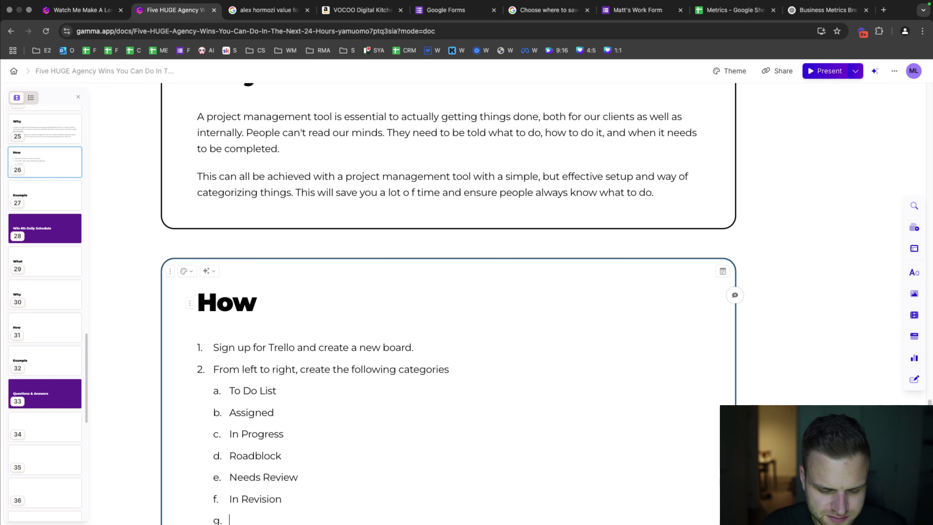
{"action": "scroll", "coordinate": [448, 301], "scroll_direction": "down", "scroll_amount": 5}
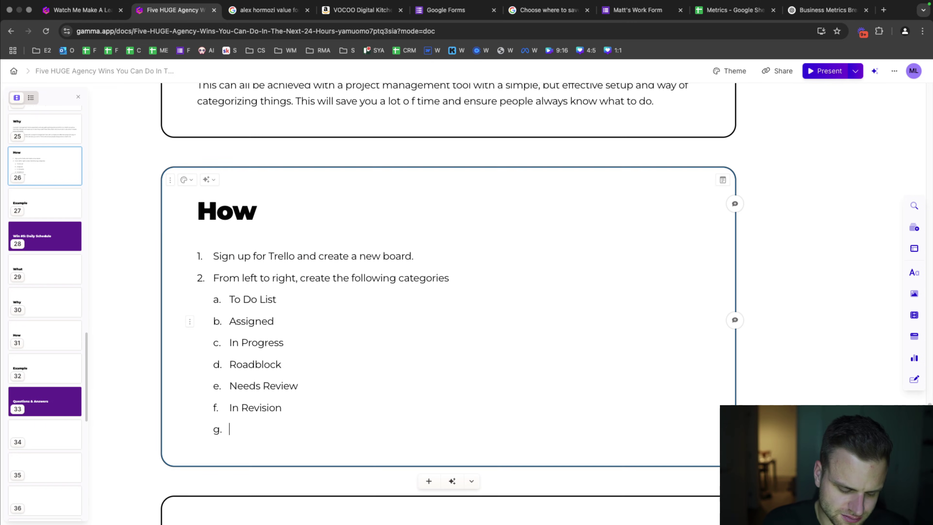
{"action": "type", "text": "Published"}
{"action": "key", "text": "Return"}
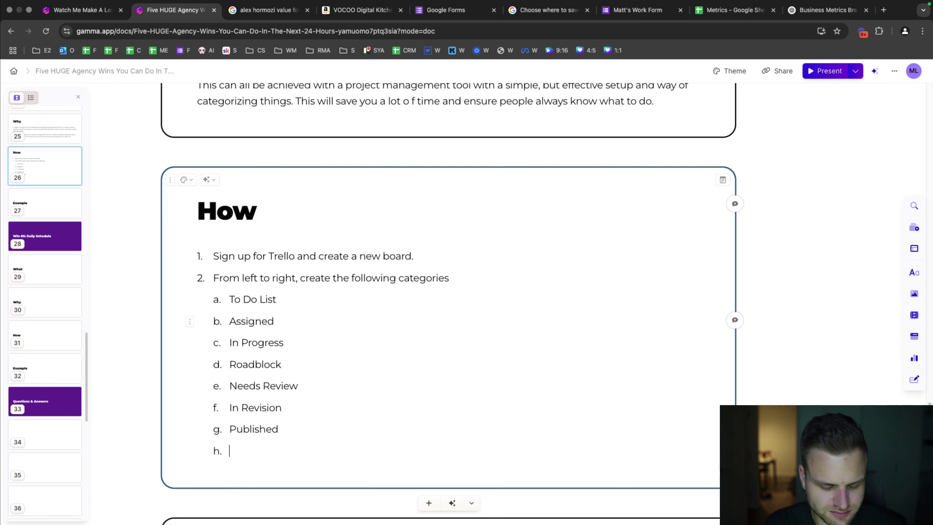
- Add the third numbered How item, starting "At the end of every day, make sure you assign tasks to people that need to get done."
{"action": "key", "text": "Return"}
{"action": "type", "text": "A"}
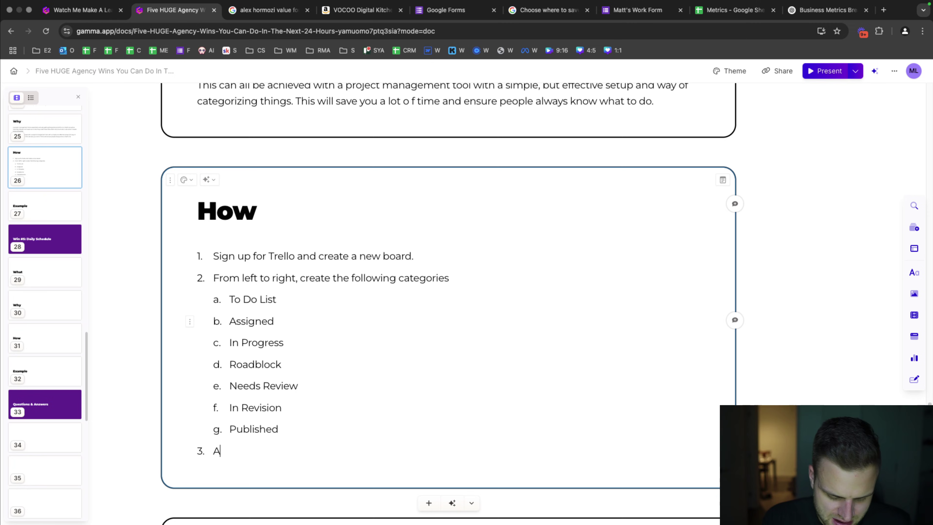
{"action": "type", "text": "t the end of every day,"}
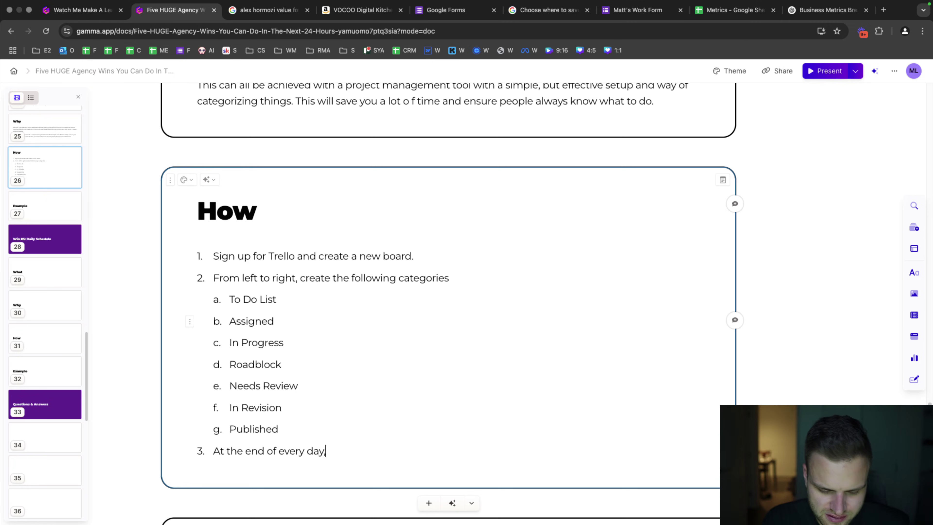
{"action": "type", "text": " make sure you "}
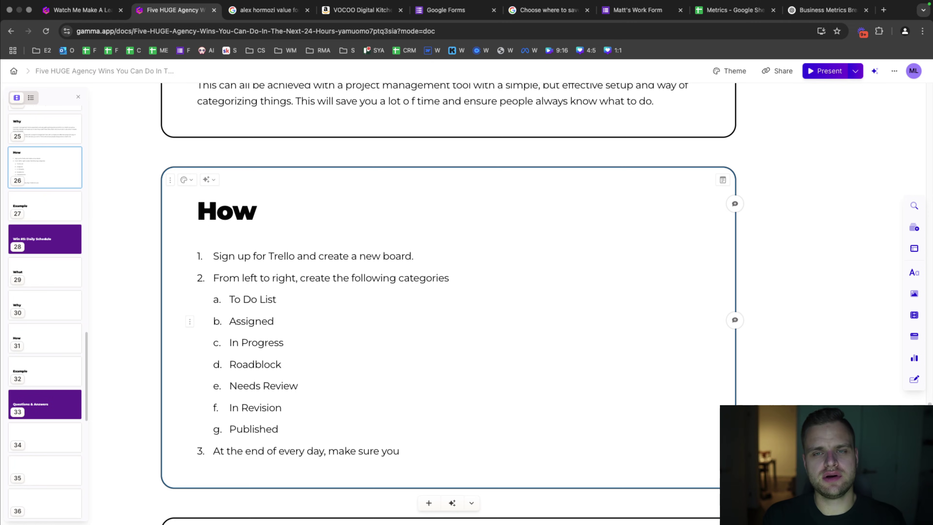
{"action": "type", "text": "assign t"}
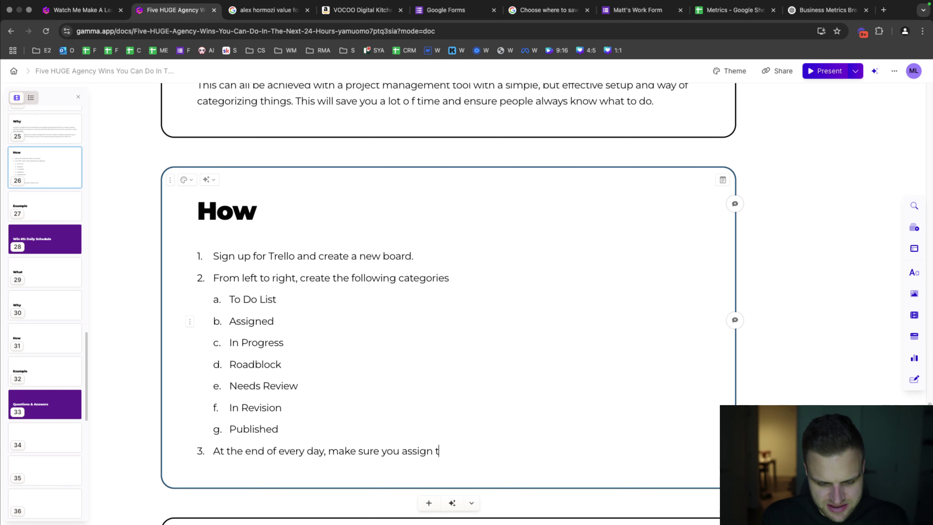
{"action": "type", "text": "asks to people that ne"}
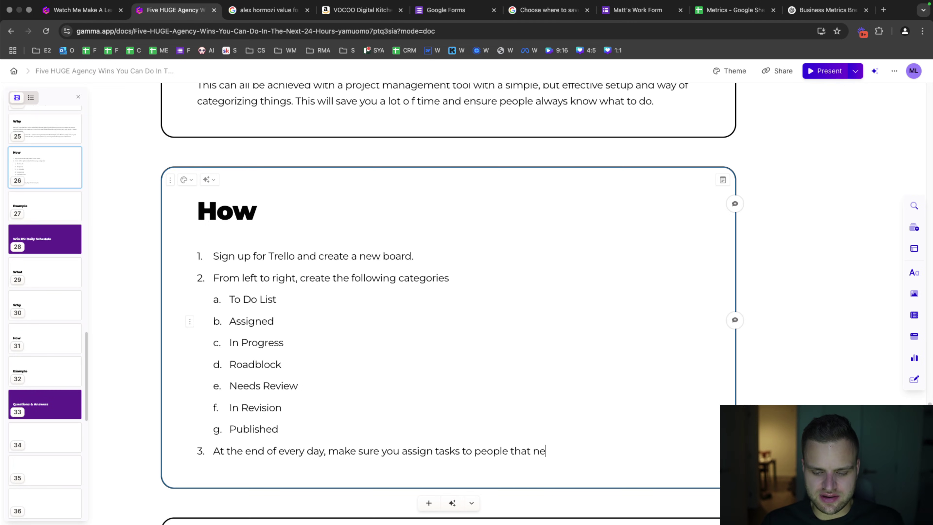
{"action": "type", "text": "ed to get done. Make sure "}
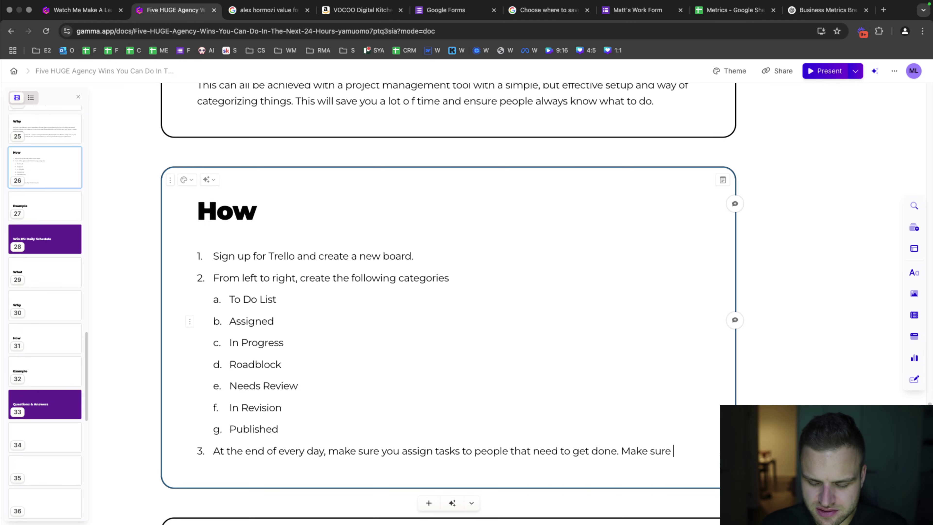
- Continue the third How item with "Make sure to put a description, short Loom if necessary and then assign a deadline."
{"action": "type", "text": "to put a scscription, "}
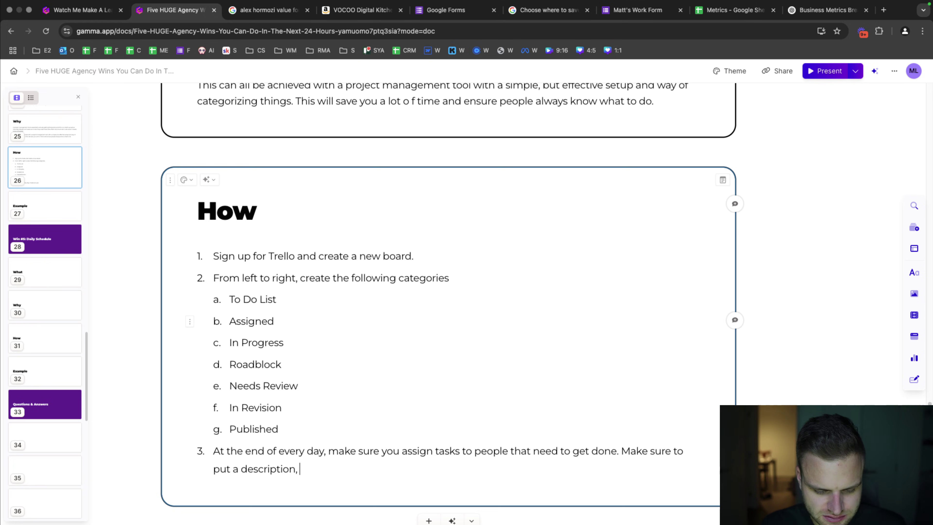
{"action": "type", "text": "Shorshort l"}
{"action": "type", "text": "oom if nece"}
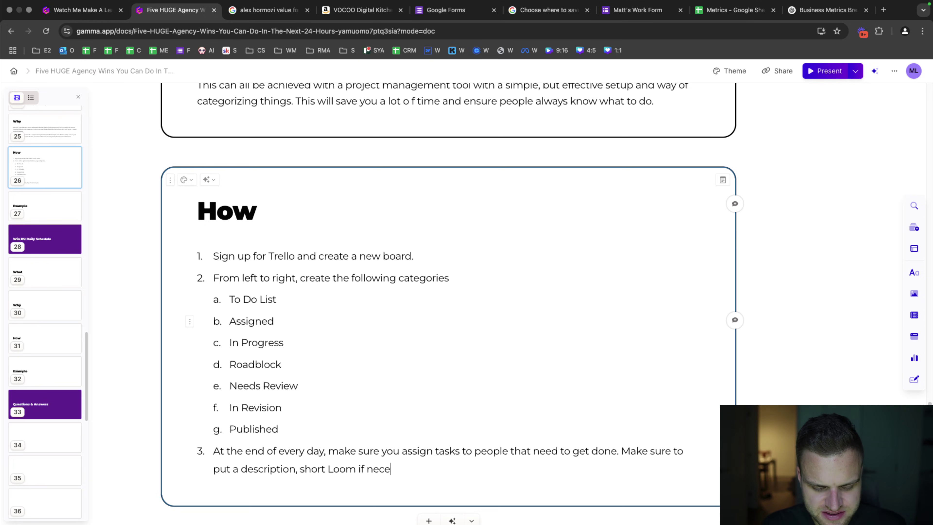
{"action": "type", "text": "ssary and then as"}
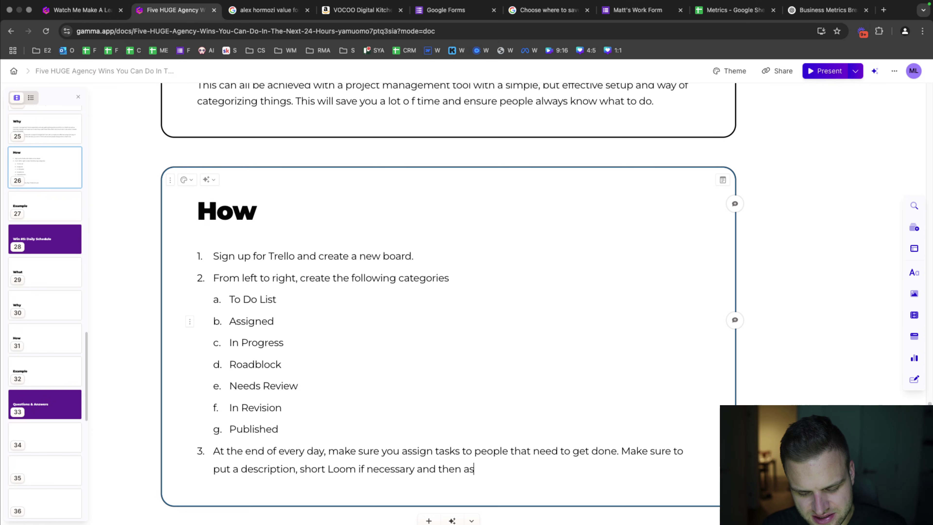
{"action": "type", "text": "sign a dd"}
{"action": "key", "text": "BackSpace"}
{"action": "key", "text": "BackSpace"}
{"action": "type", "text": "deadline."}
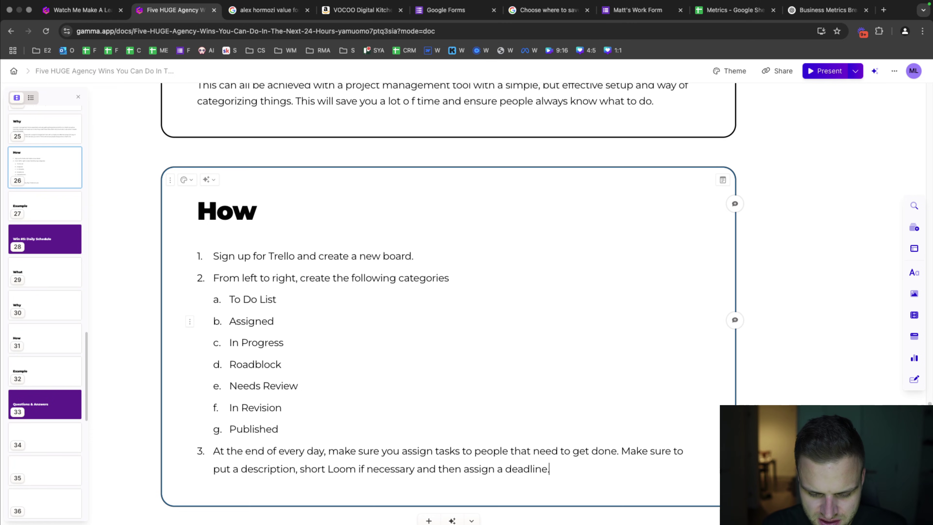
- Finish item 3 with "If the same person has multiple tasks, make sure to prioritize them (A, B, C, D) so they know which order to do it."
{"action": "type", "text": " If the same person has"}
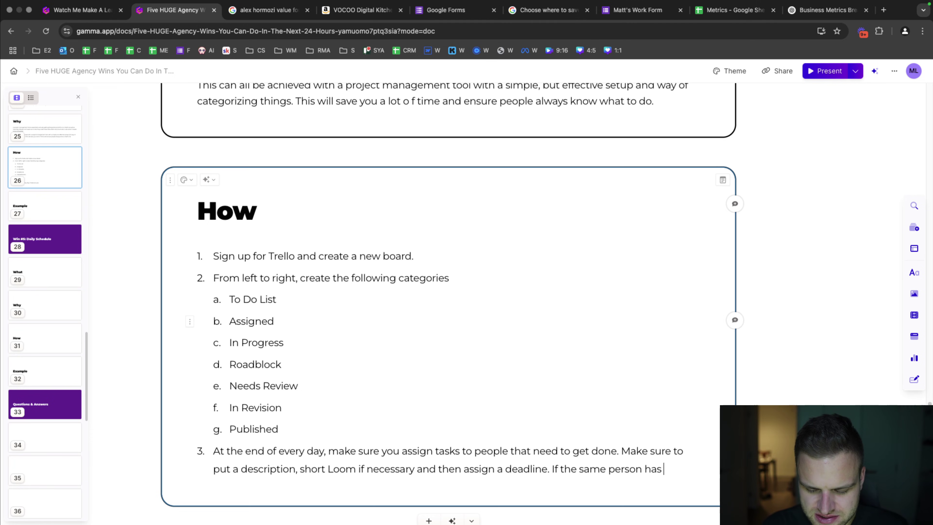
{"action": "type", "text": " multiple tasks, make sur"}
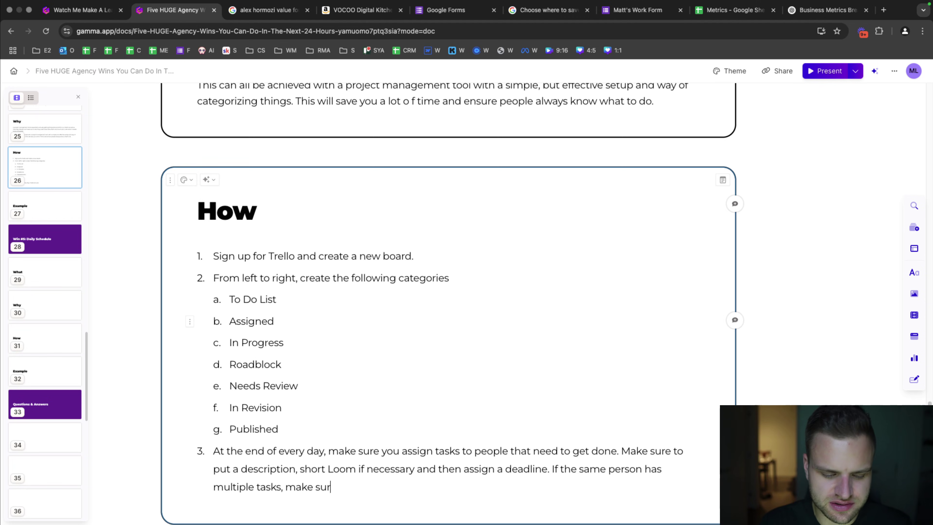
{"action": "type", "text": "e to prioritize them"}
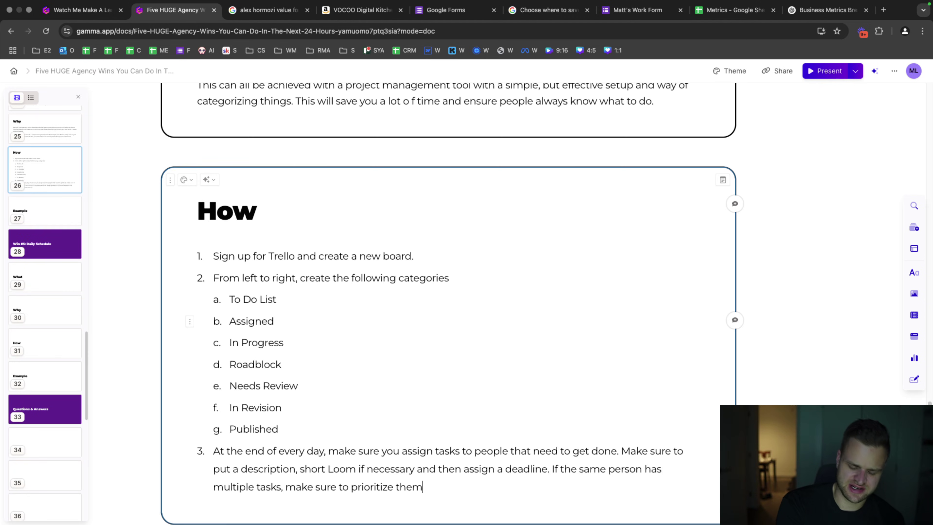
{"action": "type", "text": " (A, B, C, "}
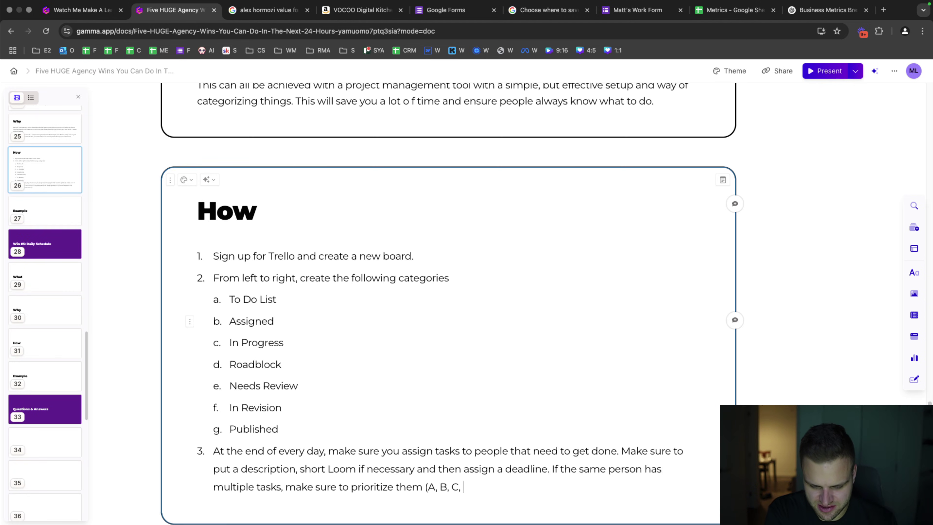
{"action": "type", "text": "D)"}
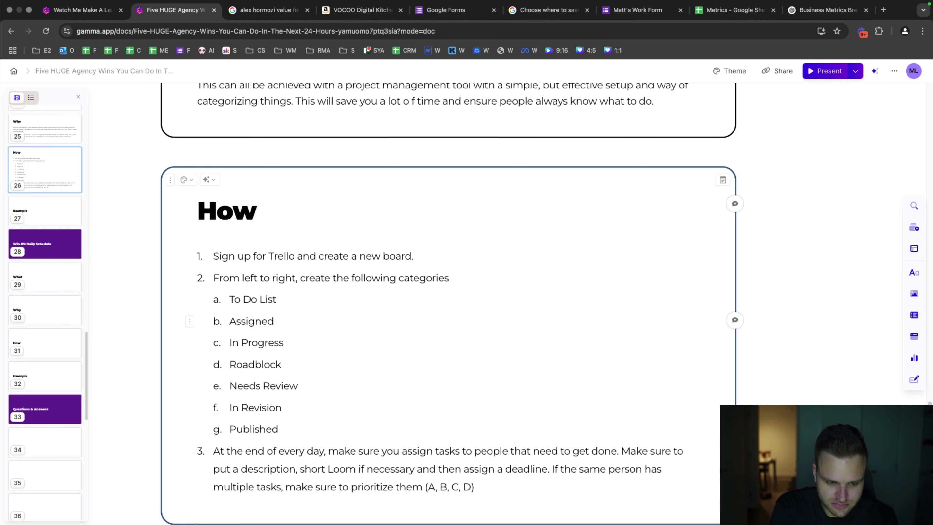
{"action": "type", "text": " so they know which or"}
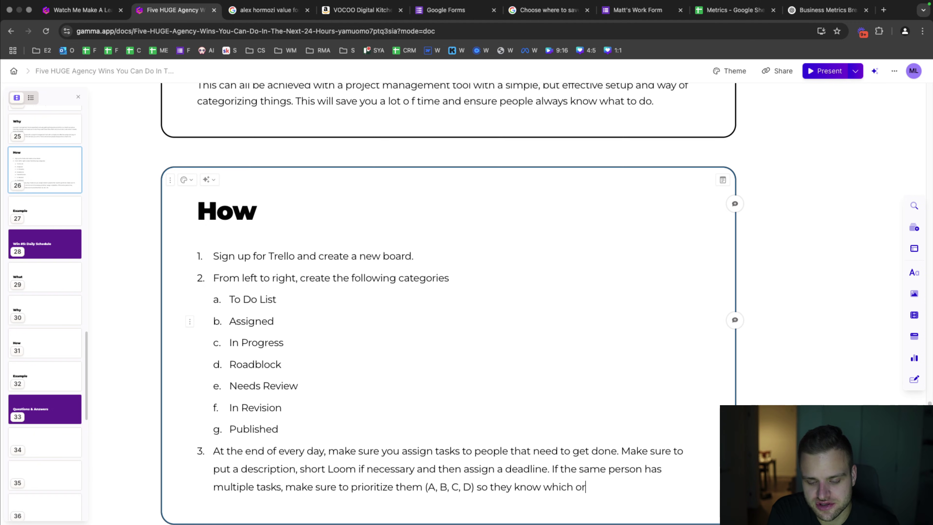
{"action": "type", "text": "der to do it."}
- Add the fourth numbered How item, starting "Have an admin or virtual assistant become your project management "champion""
{"action": "key", "text": "Return"}
{"action": "type", "text": "H"}
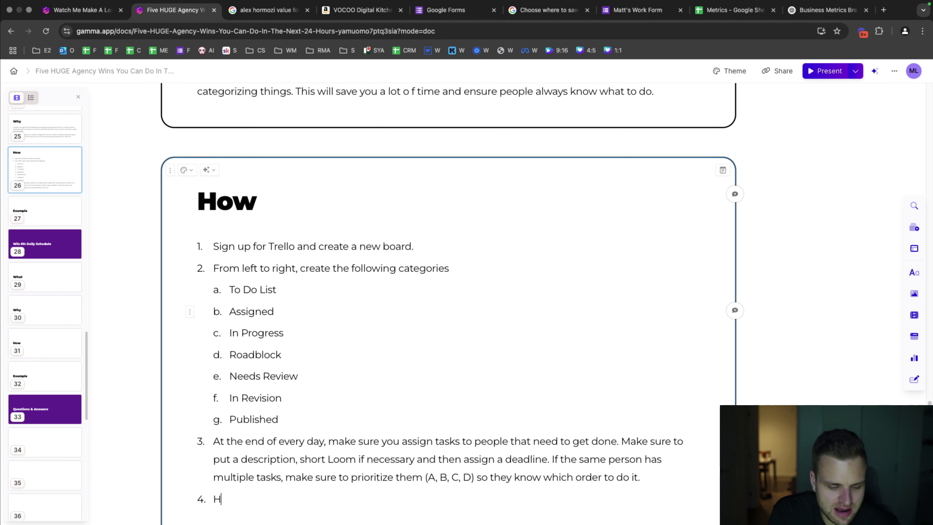
{"action": "type", "text": "ave a admin or virtua"}
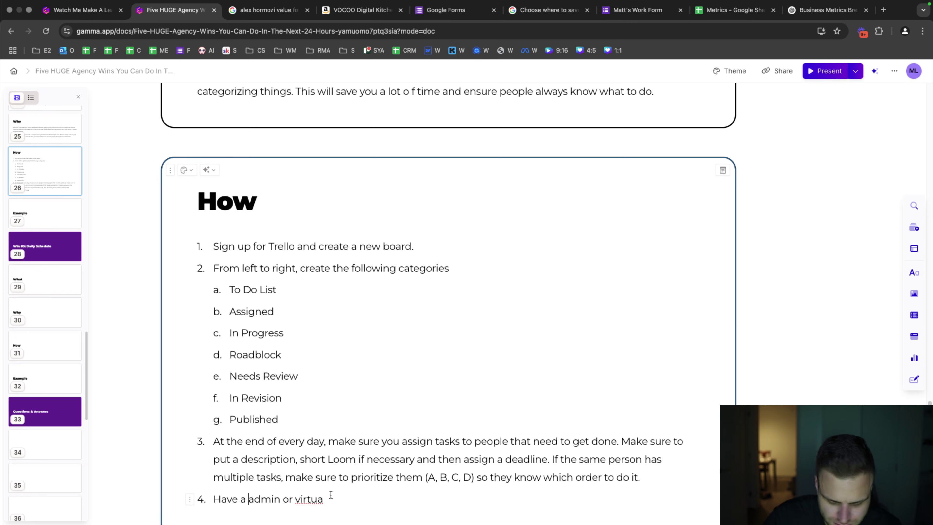
{"action": "key", "text": "Left"}
{"action": "type", "text": "n or virtual as"}
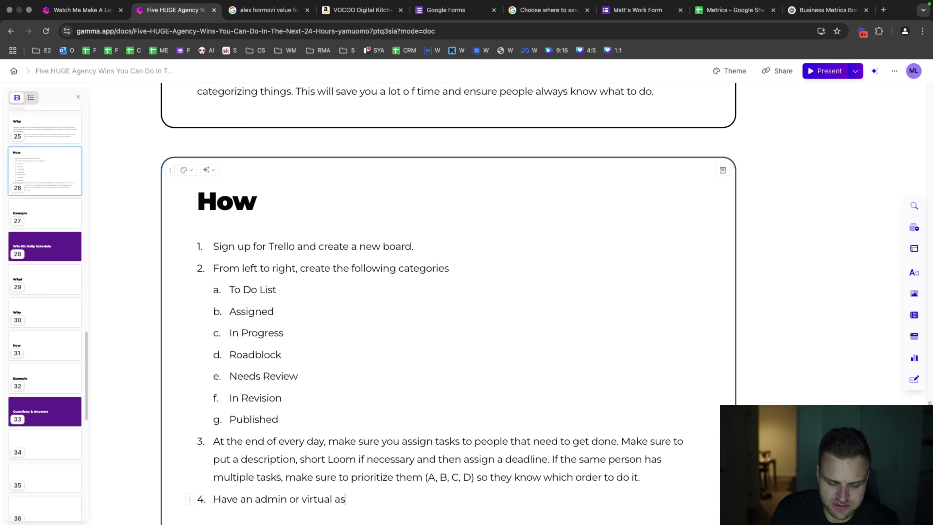
{"action": "type", "text": "sistant become your "}
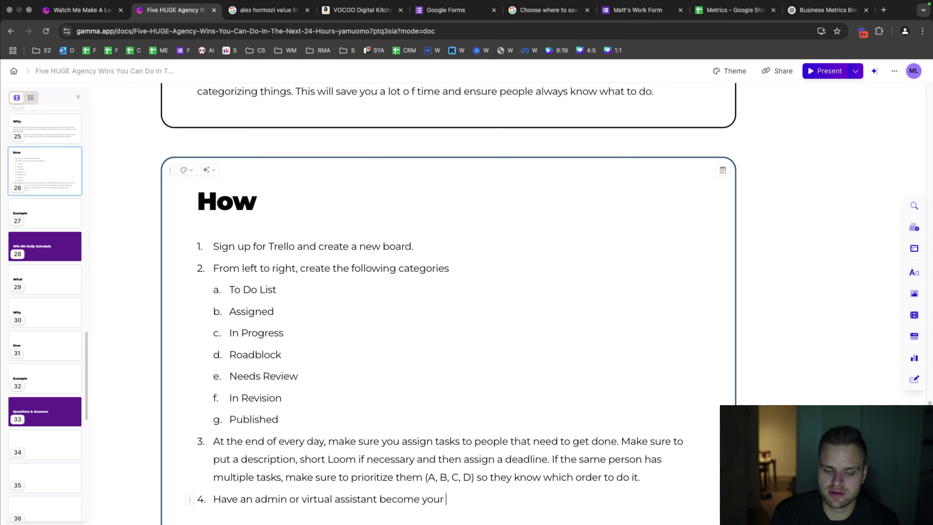
{"action": "type", "text": "project management \"champ"}
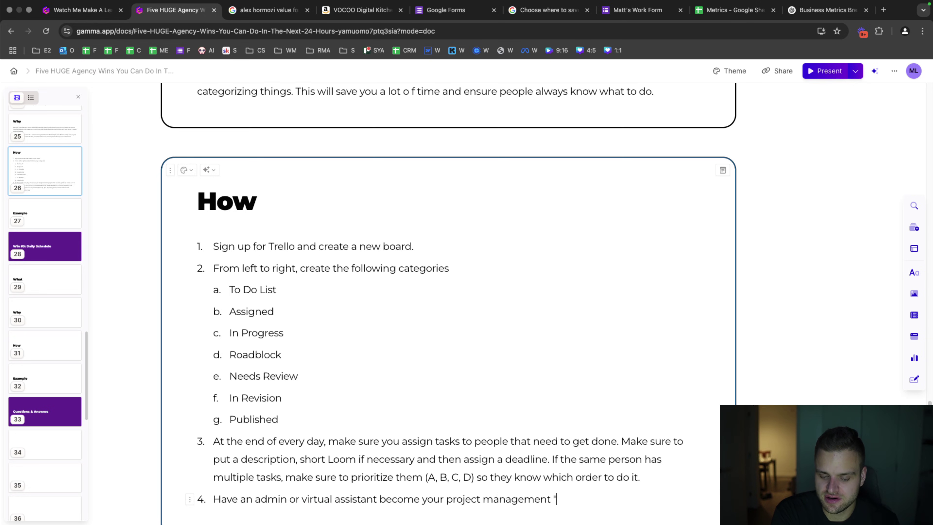
{"action": "type", "text": "ion\" and have the"}
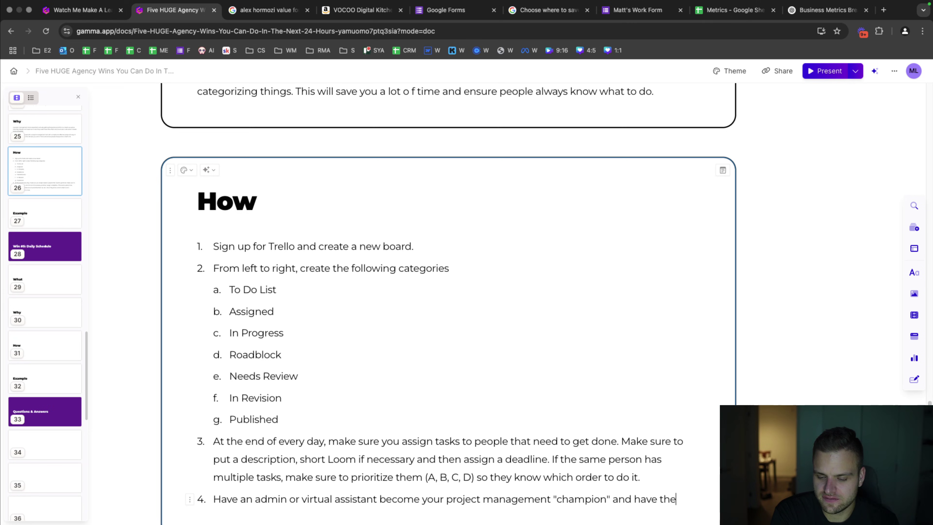
- Finish item 4 with "and have them ask people throughout the day to keep using and updating the tool and when they will be done."
{"action": "type", "text": "m ask people"}
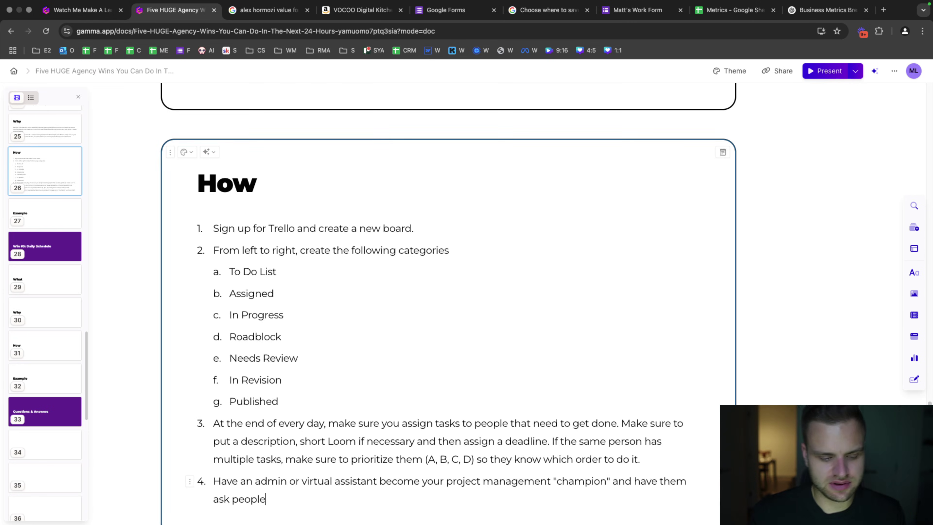
{"action": "type", "text": " throughout the day"}
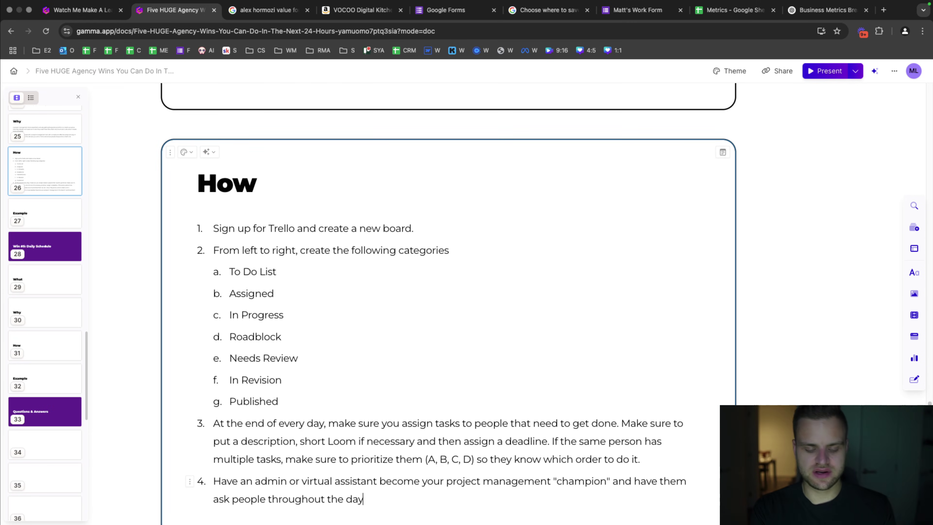
{"action": "type", "text": " to keep using and upda"}
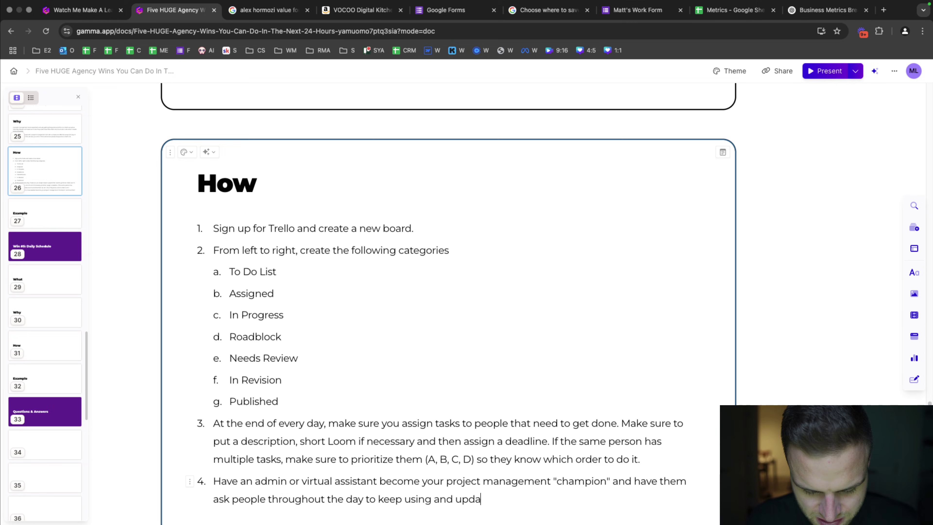
{"action": "type", "text": "ting the tool and when th"}
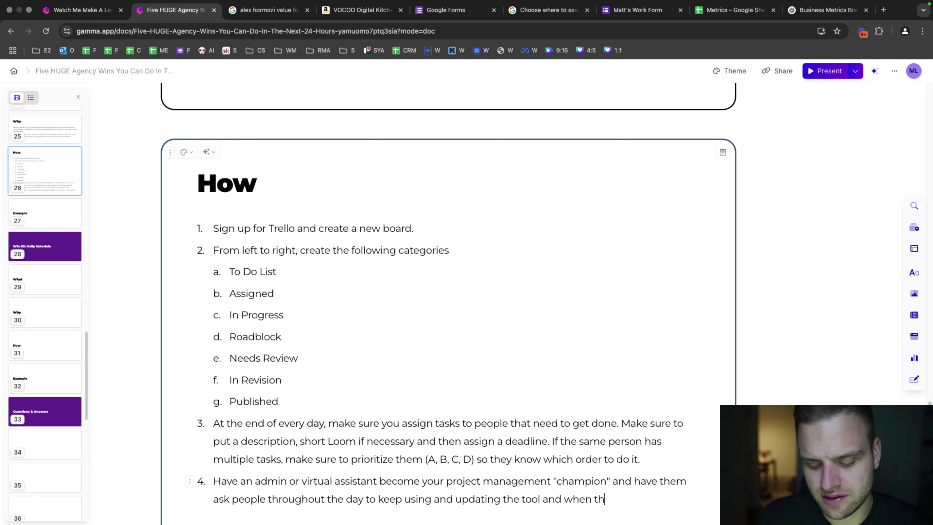
{"action": "type", "text": "ey will be done. Set "}
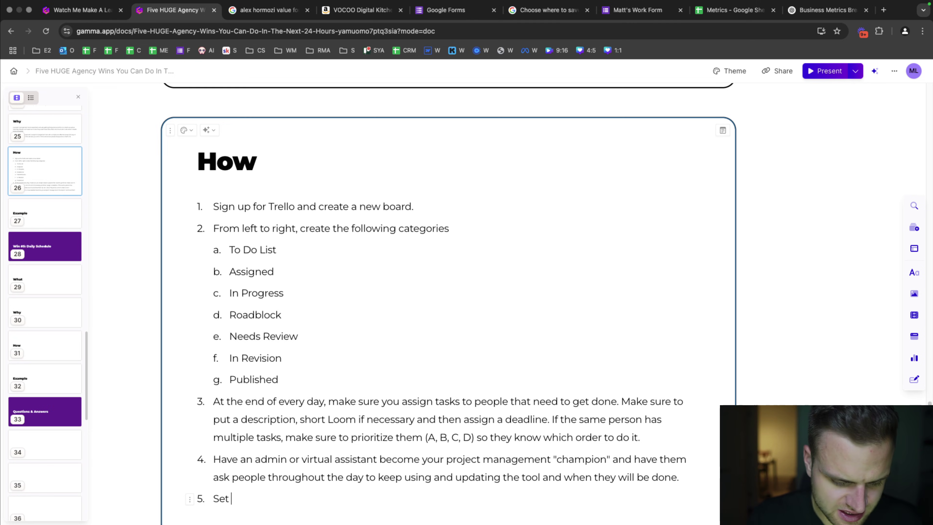
- Continue How item 5 with "automatic reminders using Slack Workflows to every single employee to open the project management tool at 9:00am local time"
{"action": "type", "text": "automatic re"}
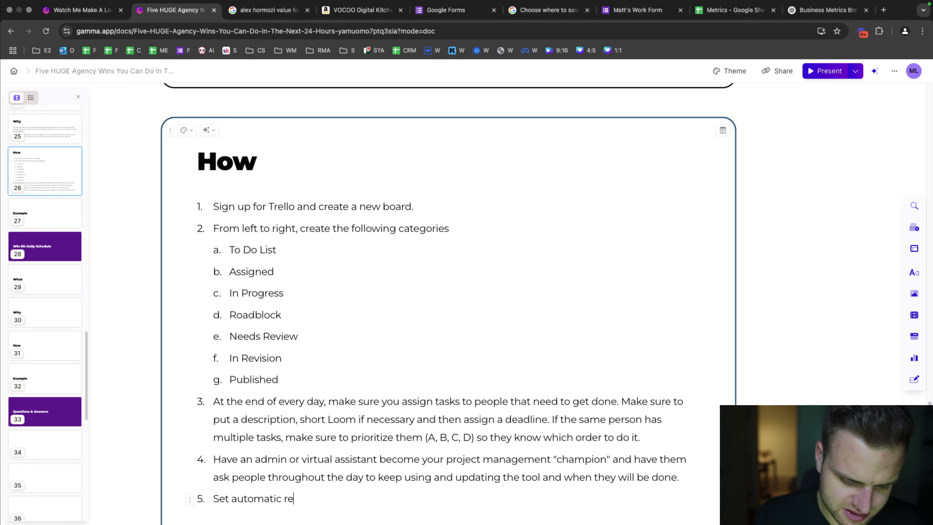
{"action": "type", "text": "minders using Slac"}
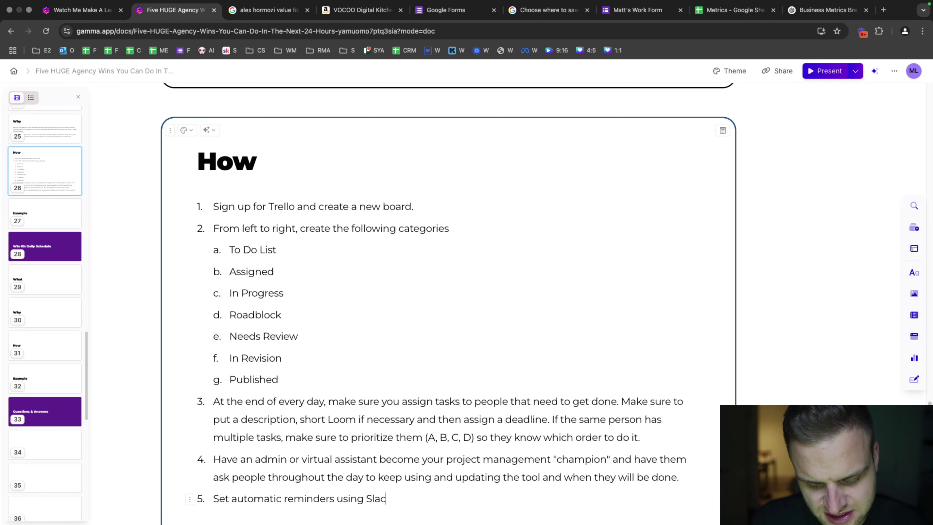
{"action": "type", "text": "k WOrkflows to every si"}
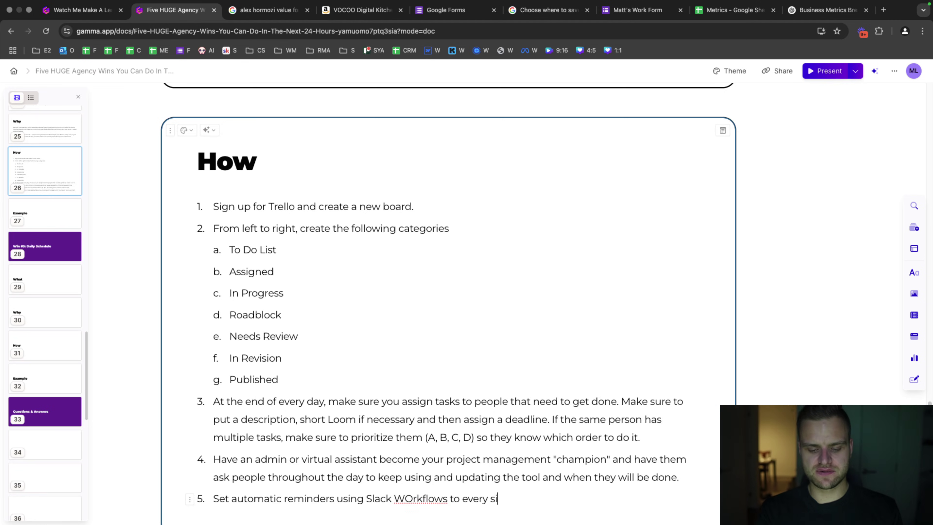
{"action": "type", "text": "ngle employee to"}
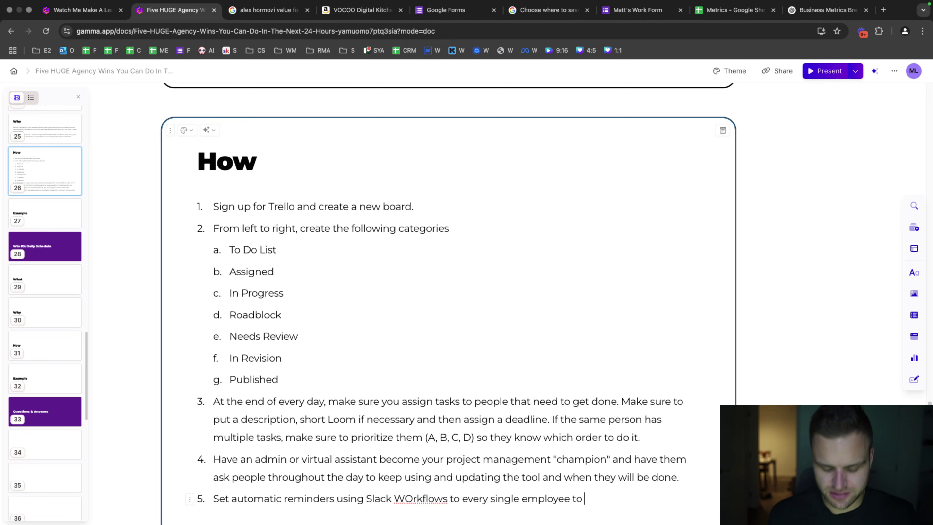
{"action": "type", "text": " open the project management"}
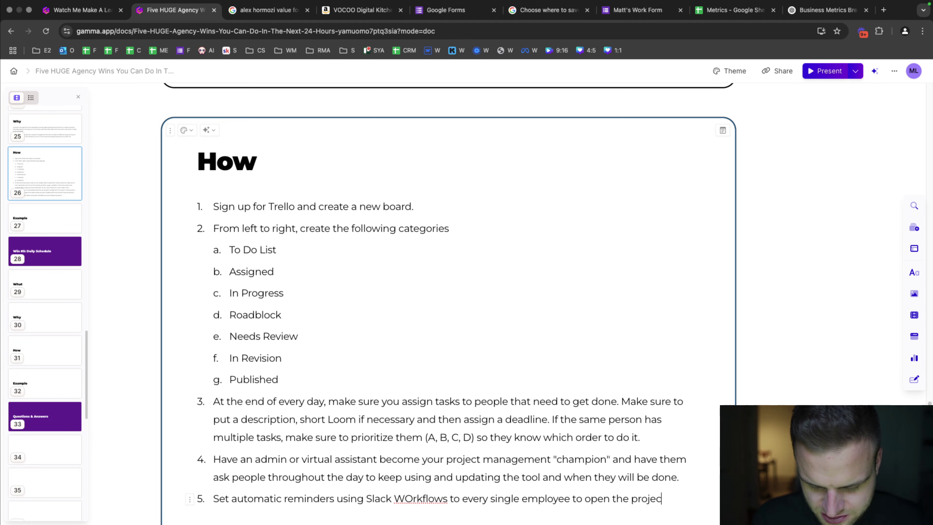
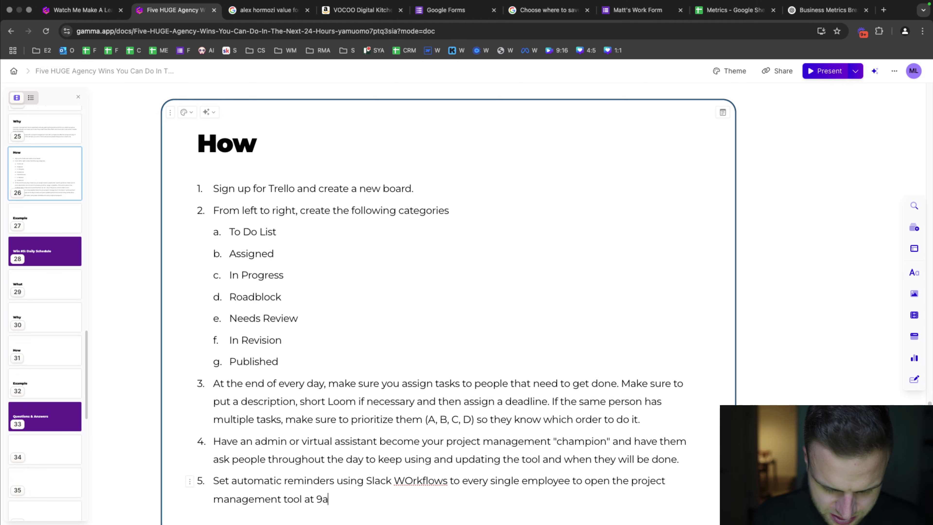
{"action": "type", "text": " tool at 9:00am local time"}
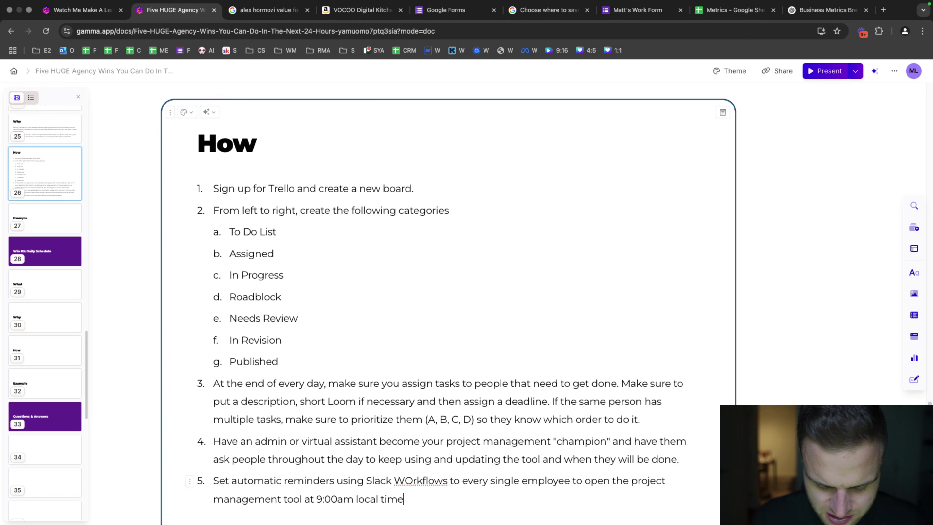
- Finish item 5 with "and then to update it at around 4:30pm local time to ensure it always gets used."
{"action": "type", "text": " and then to update it"}
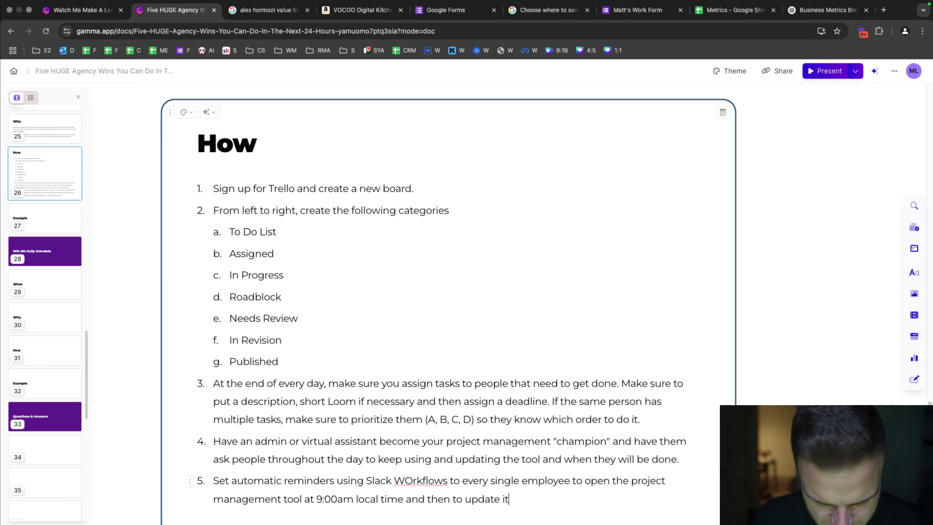
{"action": "type", "text": " at around 4:30pm"}
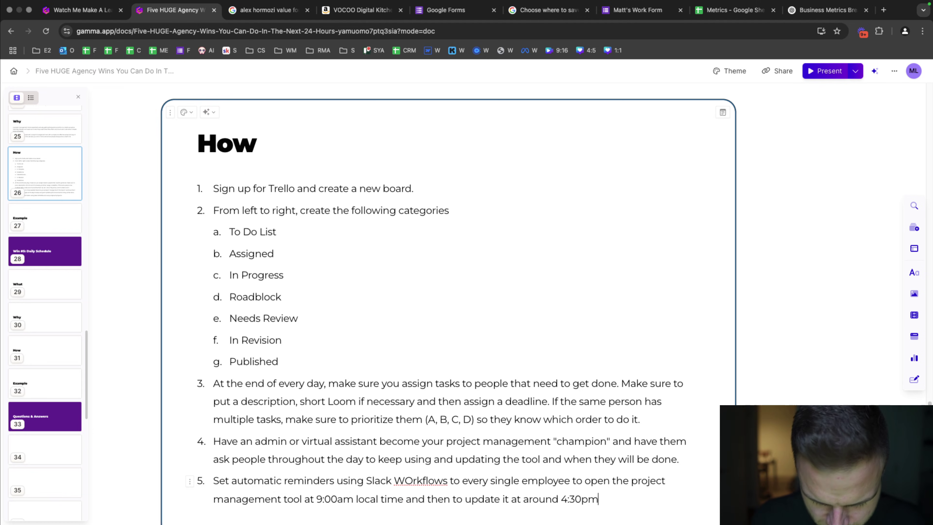
{"action": "type", "text": " local time"}
{"action": "type", "text": " to ensure "}
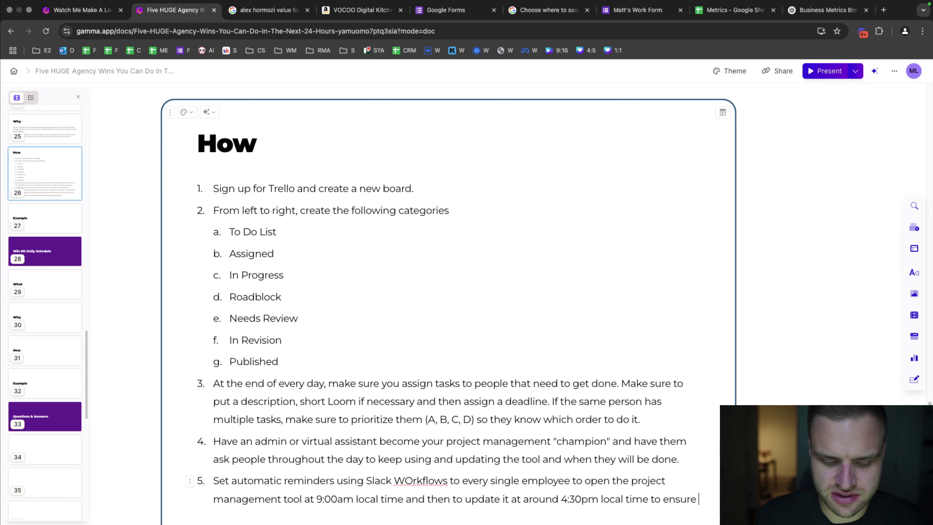
{"action": "type", "text": "it always gets used."}
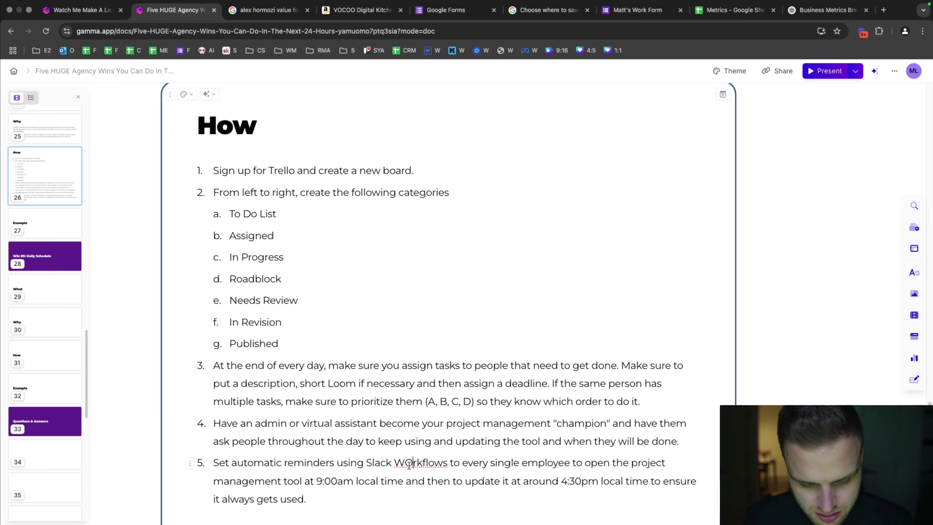
- Correct the capitalisation typo in item 5 so the word reads "Workflows"
{"action": "left_click", "coordinate": [398, 462]}
{"action": "key", "text": "Delete"}
{"action": "type", "text": "o"}
{"action": "scroll", "coordinate": [485, 290], "scroll_direction": "down", "scroll_amount": 12}
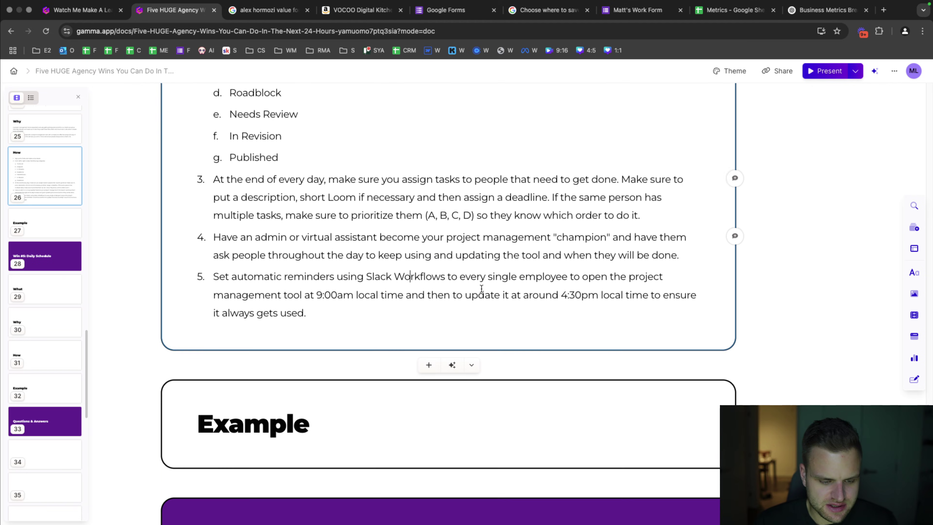
{"action": "scroll", "coordinate": [492, 277], "scroll_direction": "up", "scroll_amount": 5}
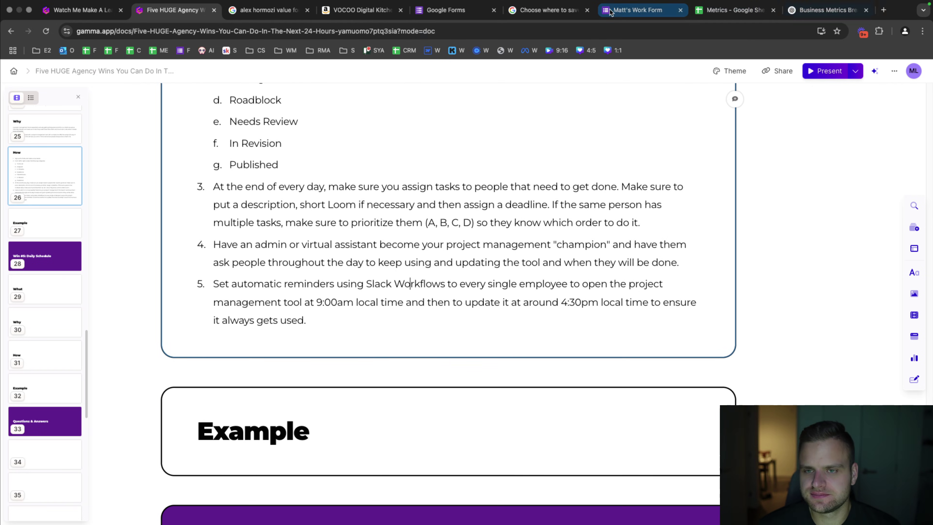
- Open Trello in a new browser tab and go to the Internal Example board
{"action": "key", "text": "super+t"}
{"action": "type", "text": "tre"}
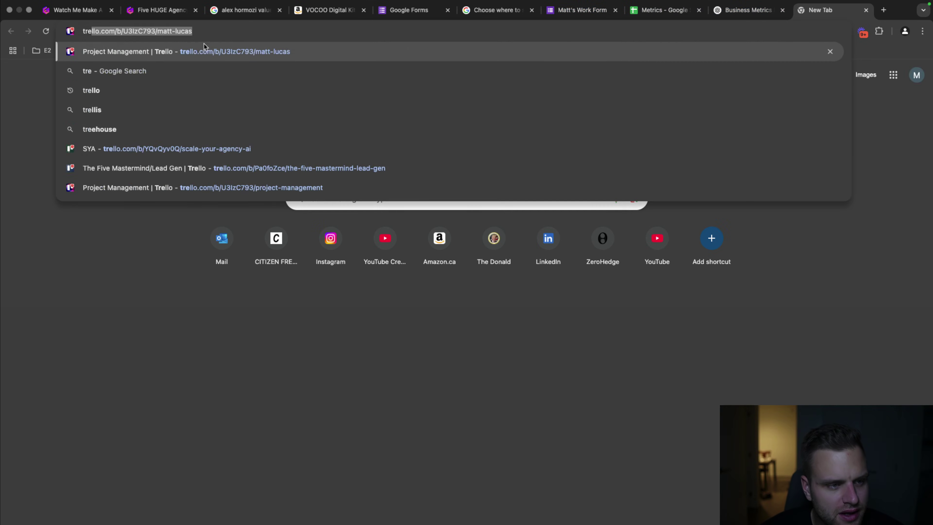
{"action": "key", "text": "Return"}
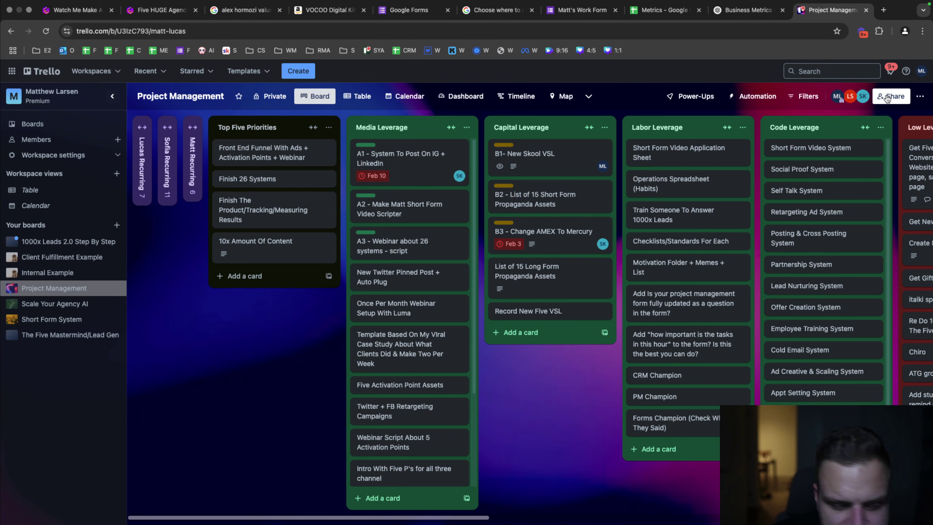
{"action": "left_click", "coordinate": [68, 256]}
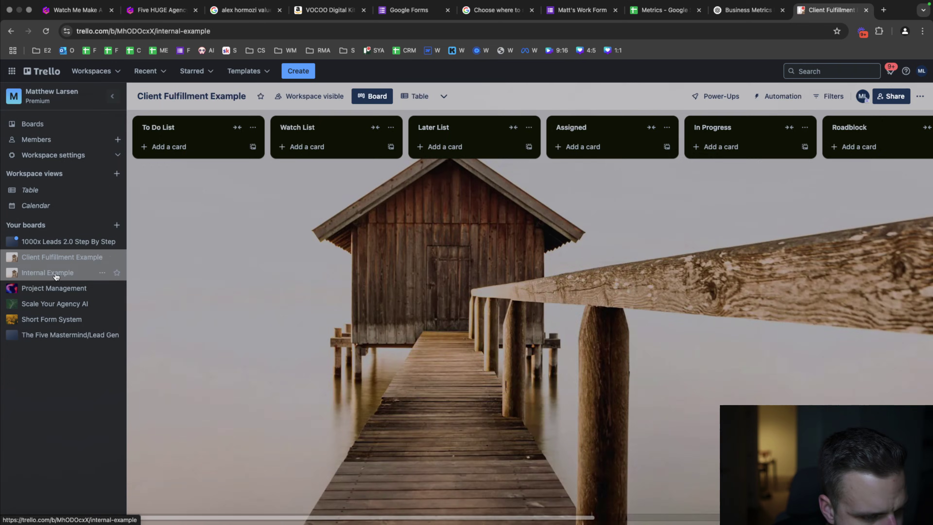
{"action": "left_click", "coordinate": [56, 274]}
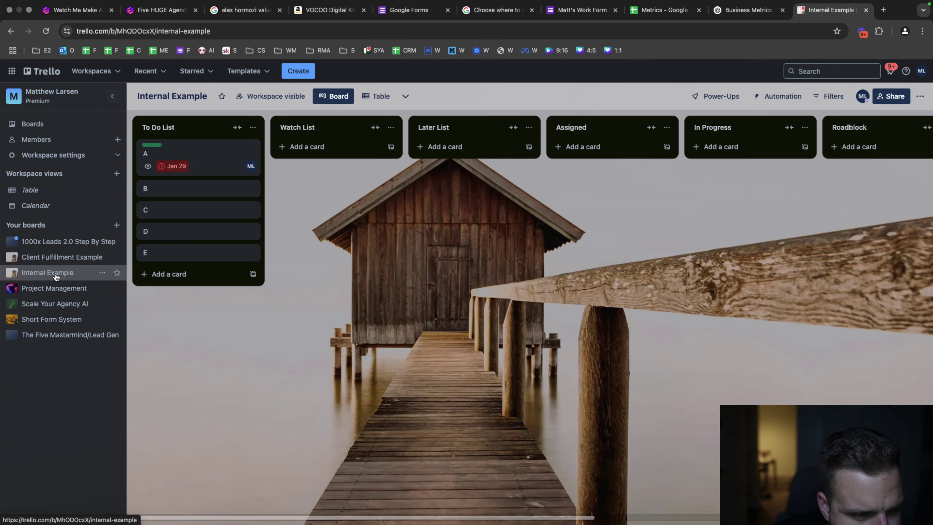
- Archive the Watch List and Later List columns on the Internal Example board
{"action": "left_click", "coordinate": [391, 131]}
{"action": "left_click", "coordinate": [416, 402]}
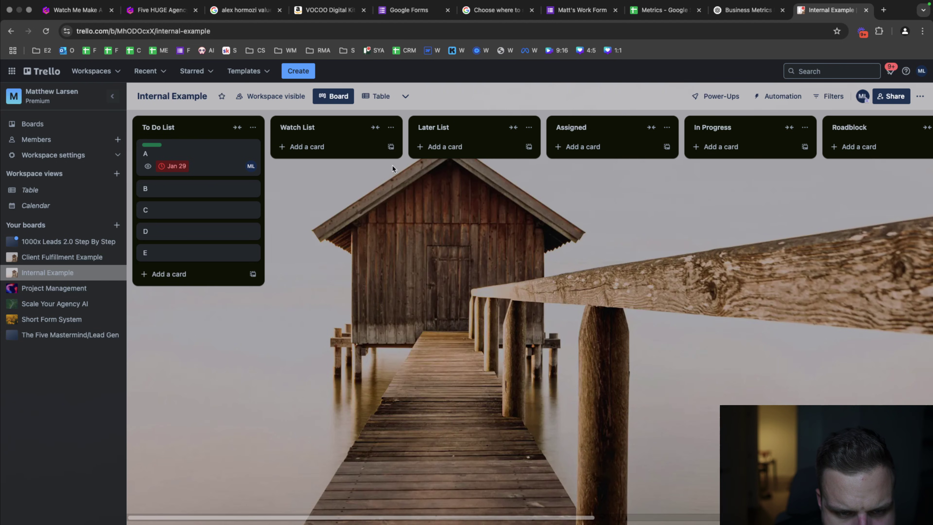
{"action": "left_click", "coordinate": [390, 127]}
{"action": "left_click", "coordinate": [418, 402]}
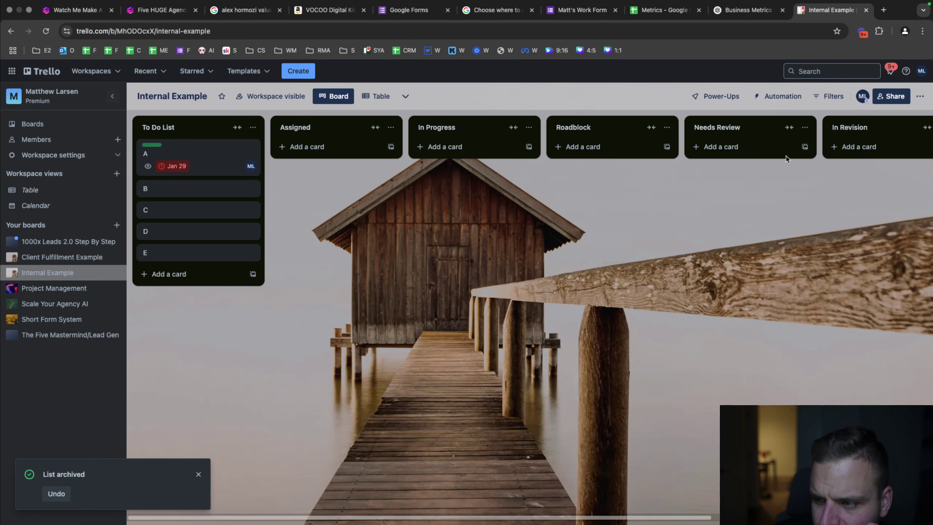
- Copy the Internal Example board's share link and return to the Gamma document
{"action": "left_click", "coordinate": [890, 97]}
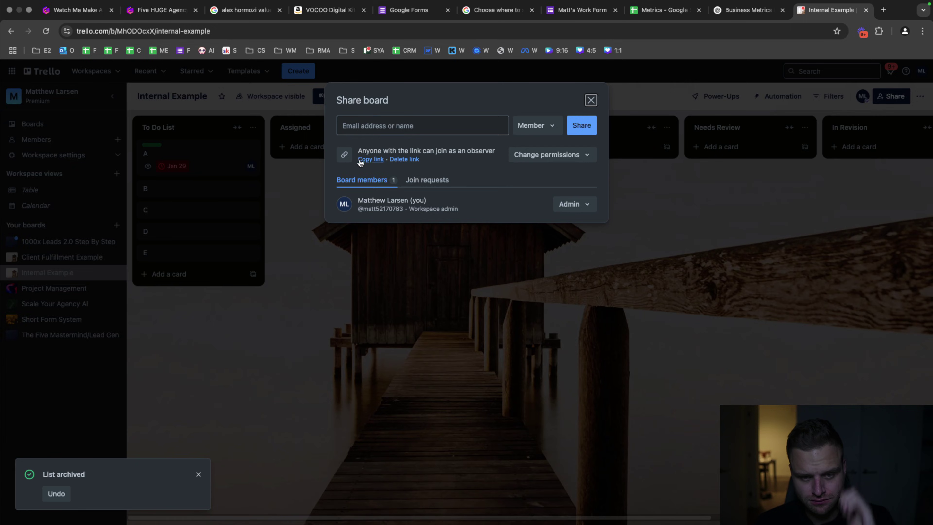
{"action": "left_click", "coordinate": [370, 159]}
{"action": "left_click", "coordinate": [158, 10]}
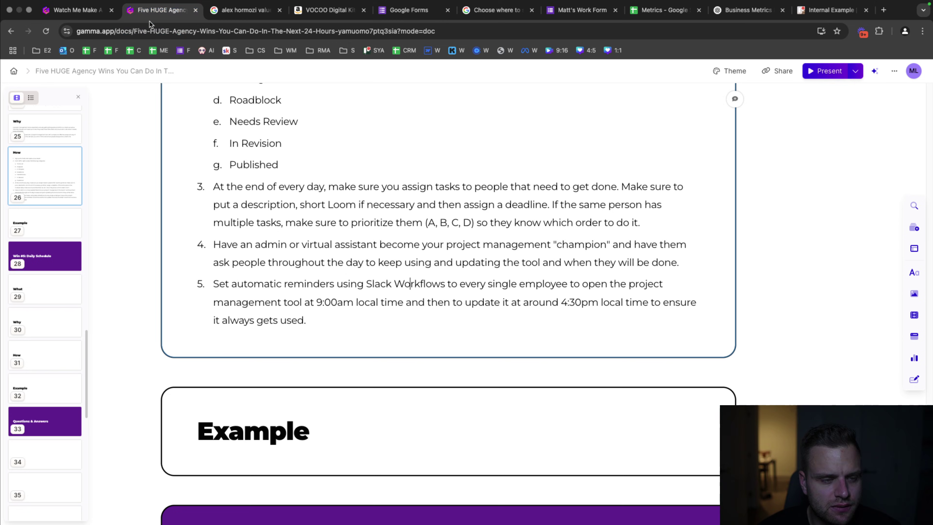
- Under Win #4's Example heading, add "Here is an example layout that we always use:" with the copied Trello link on a new line
{"action": "left_click", "coordinate": [338, 437]}
{"action": "key", "text": "Return"}
{"action": "type", "text": "Here i"}
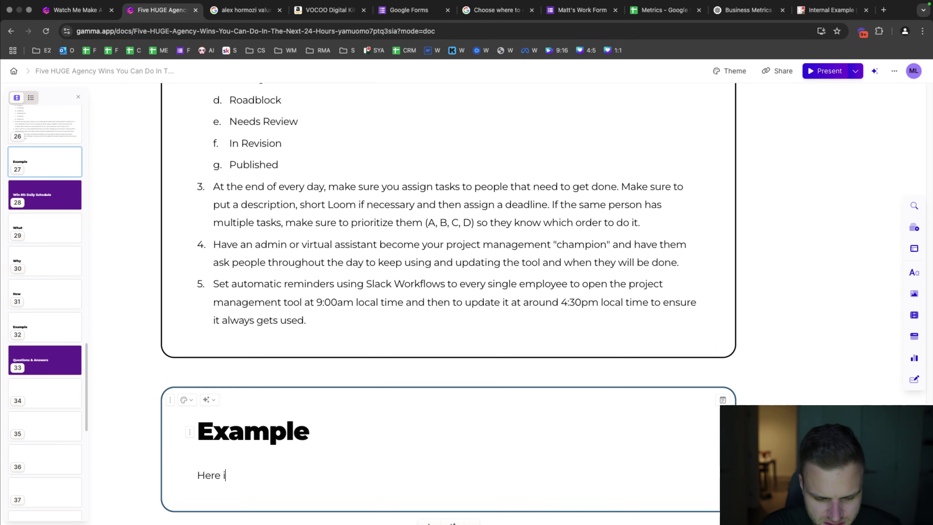
{"action": "type", "text": "s an example layout that "}
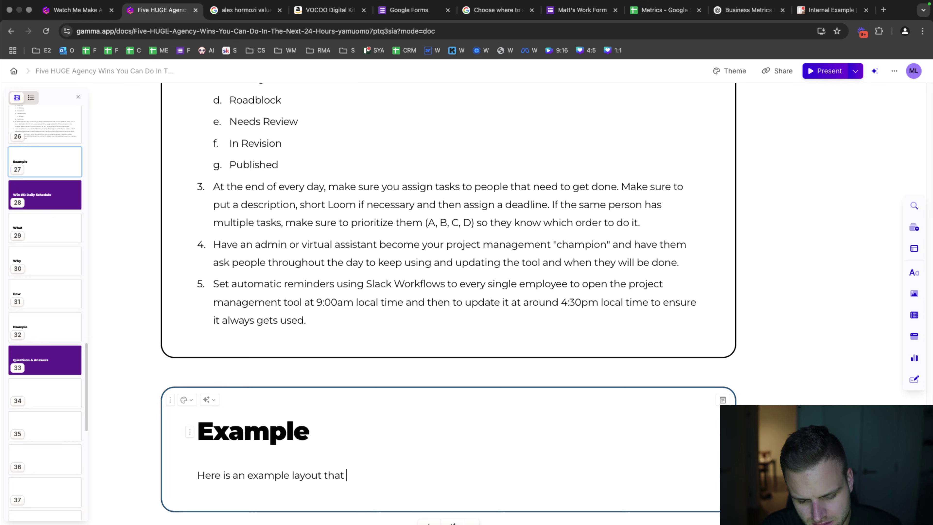
{"action": "type", "text": "we always use:"}
{"action": "key", "text": "Return"}
{"action": "key", "text": "super+v"}
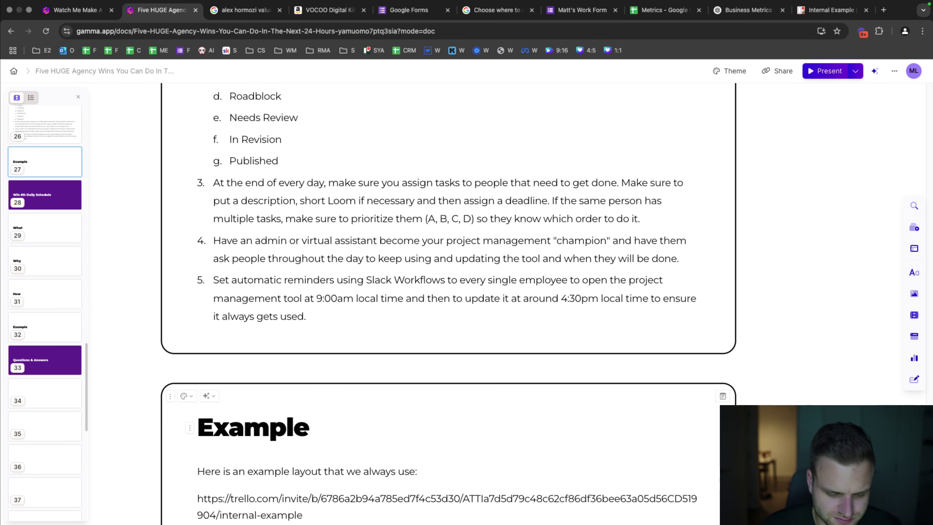
{"action": "key", "text": "Down"}
- Turn the pasted Trello URL text into a hyperlink to the same board address
{"action": "left_click_drag", "start_coordinate": [303, 305], "coordinate": [197, 288]}
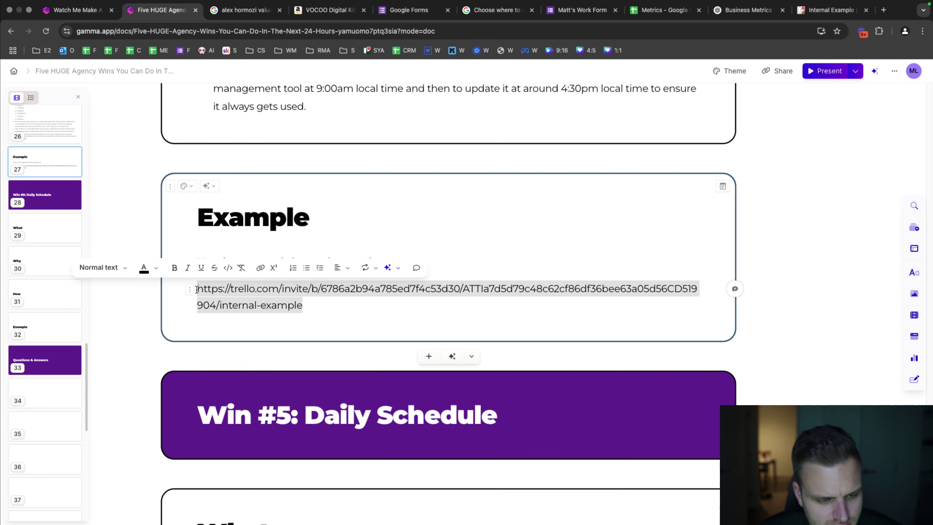
{"action": "left_click", "coordinate": [259, 268]}
{"action": "key", "text": "super+v"}
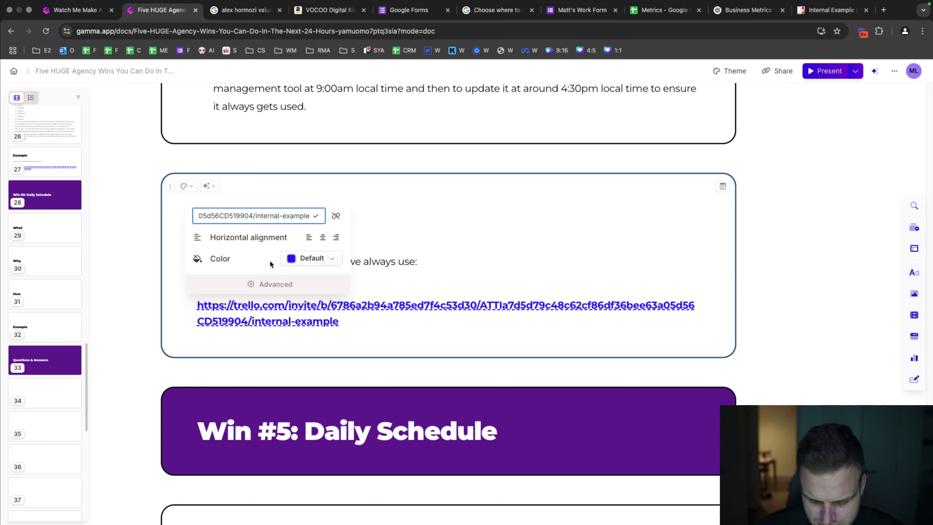
{"action": "key", "text": "Return"}
- Try displaying the Trello link as an embed and remove the empty line above it
{"action": "left_click", "coordinate": [320, 192]}
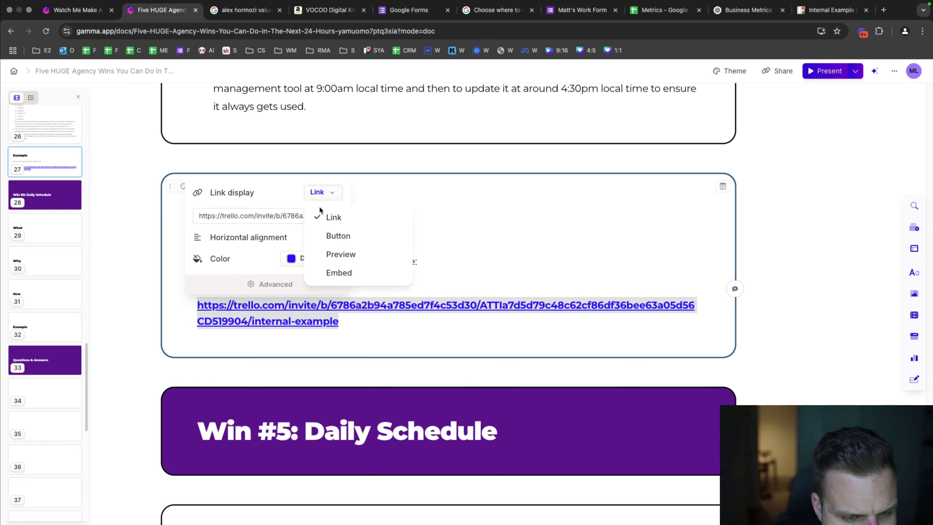
{"action": "left_click", "coordinate": [341, 274]}
{"action": "scroll", "coordinate": [338, 306], "scroll_direction": "down", "scroll_amount": 5}
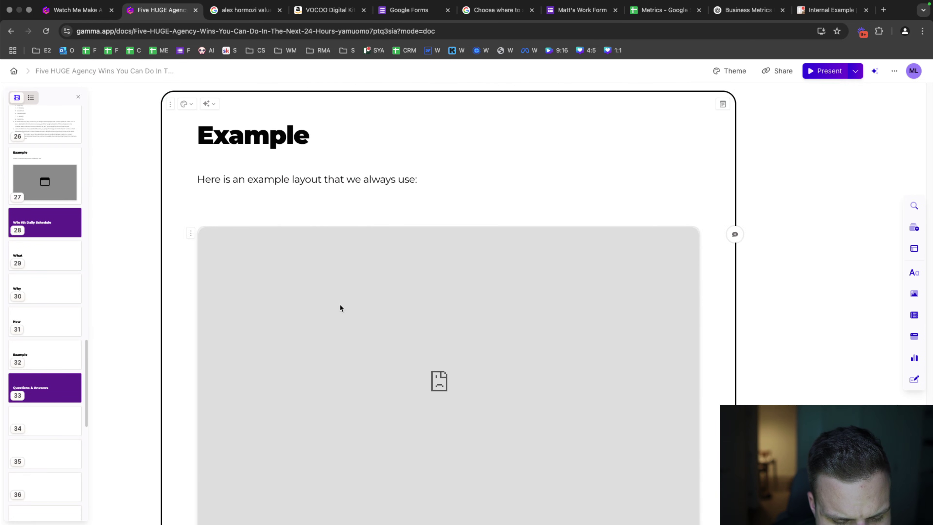
{"action": "scroll", "coordinate": [333, 305], "scroll_direction": "up", "scroll_amount": 5}
{"action": "left_click", "coordinate": [272, 313]}
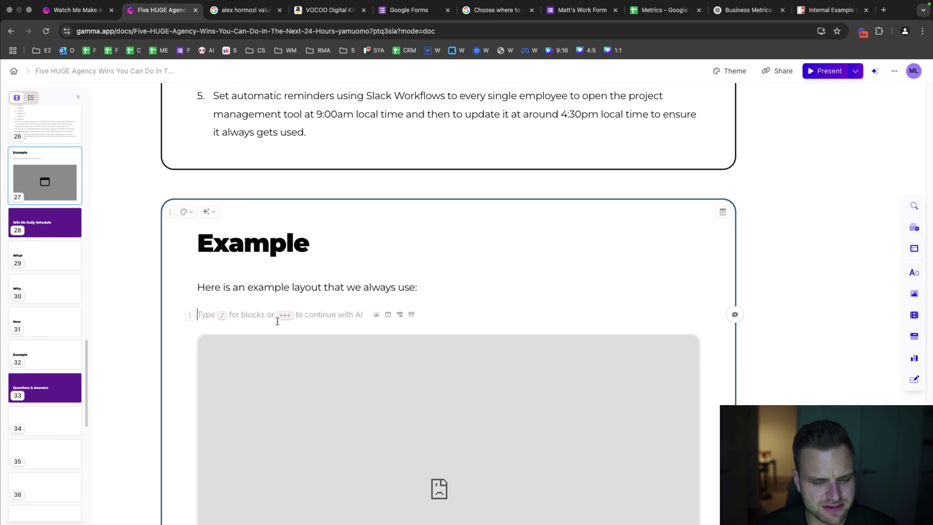
{"action": "key", "text": "BackSpace"}
- Try the Preview display for the embedded Trello board, and set its display back to Link
{"action": "left_click", "coordinate": [293, 323]}
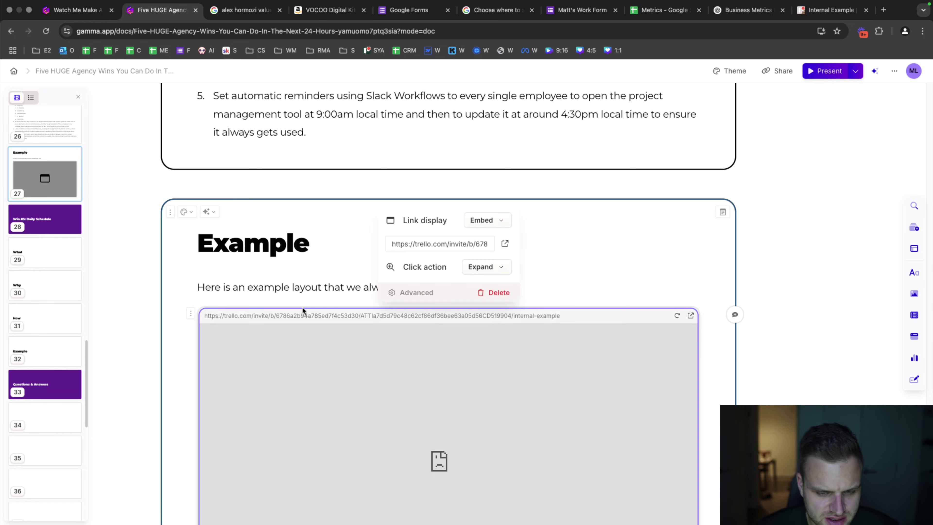
{"action": "left_click", "coordinate": [500, 220]}
{"action": "left_click", "coordinate": [500, 281]}
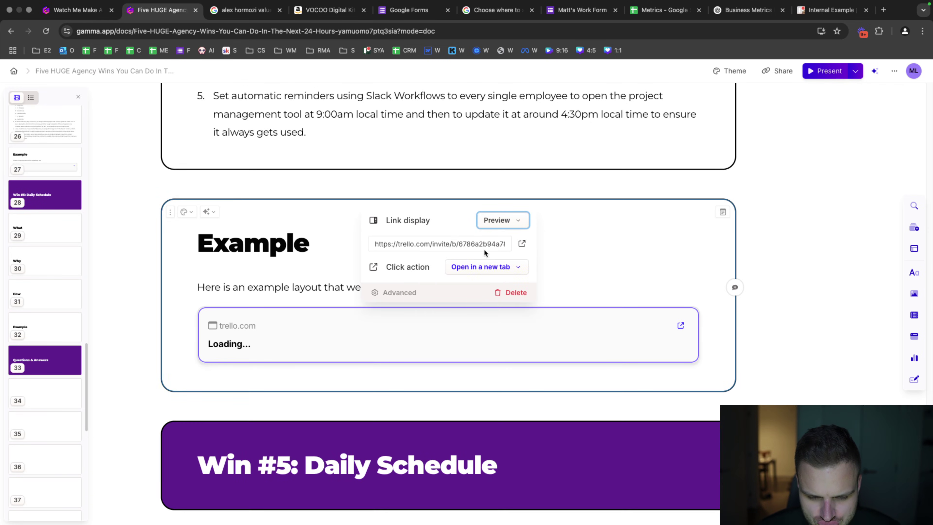
{"action": "left_click", "coordinate": [508, 220]}
{"action": "left_click", "coordinate": [496, 245]}
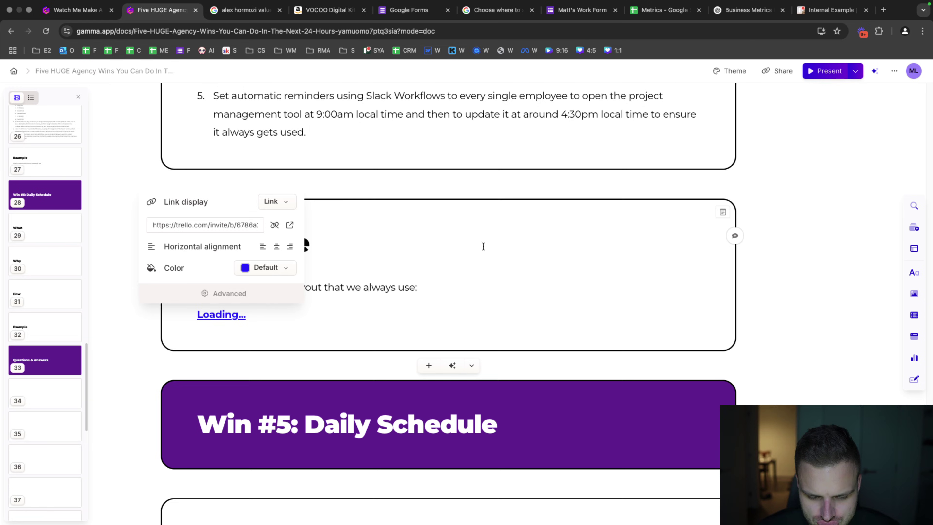
- End the example sentence with "(link)" instead of the colon and hyperlink the word "link" to the copied Trello board address
{"action": "left_click", "coordinate": [423, 284]}
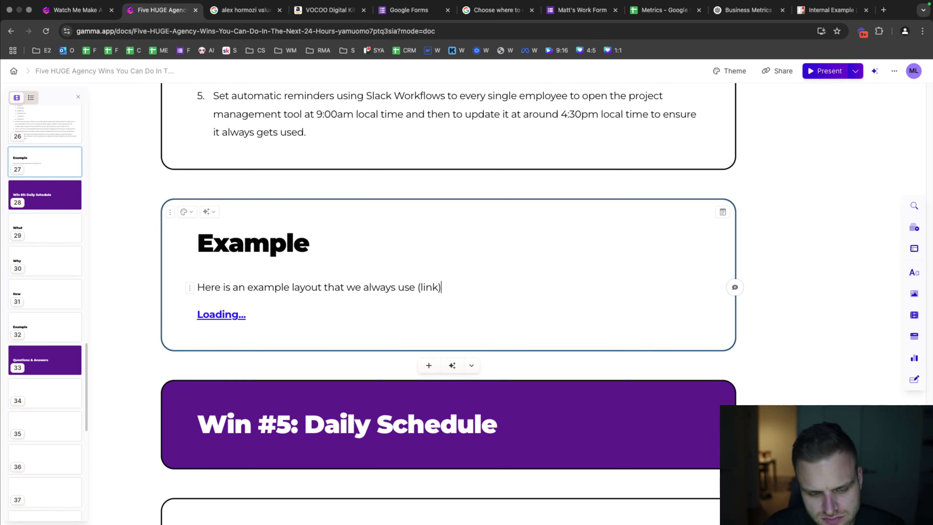
{"action": "double_click", "coordinate": [438, 291]}
{"action": "left_click", "coordinate": [423, 265]}
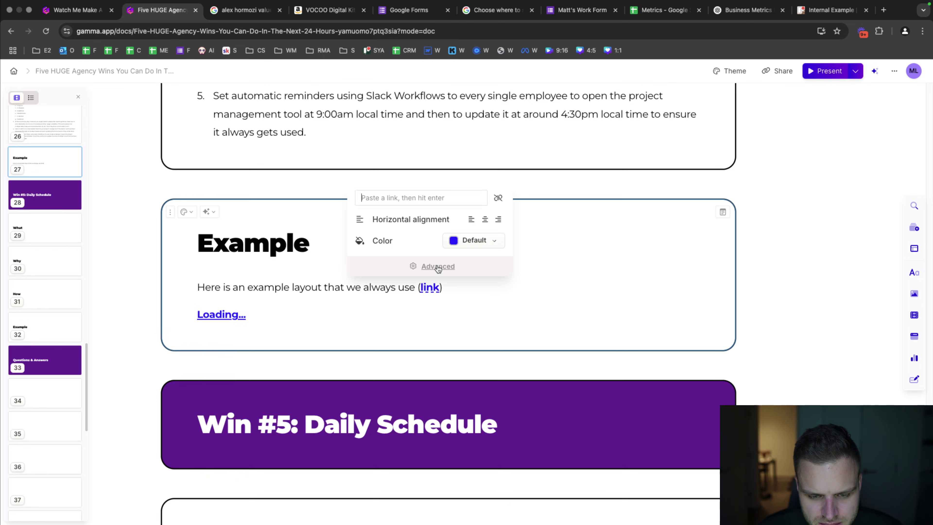
{"action": "key", "text": "super+v"}
{"action": "key", "text": "Return"}
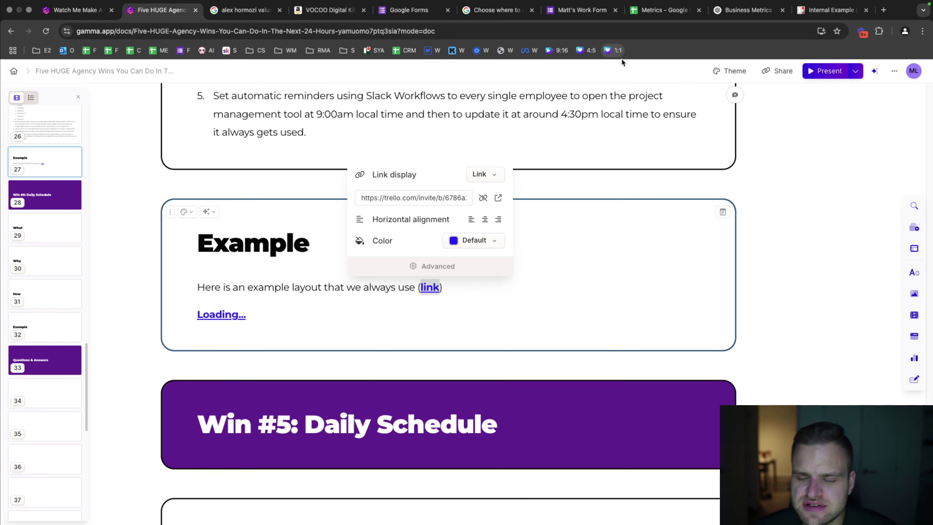
- Switch to the Internal Example board in Trello and capture a screenshot of its lists and background
{"action": "scroll", "coordinate": [562, 142], "scroll_direction": "up", "scroll_amount": 8}
{"action": "scroll", "coordinate": [563, 142], "scroll_direction": "up", "scroll_amount": 20}
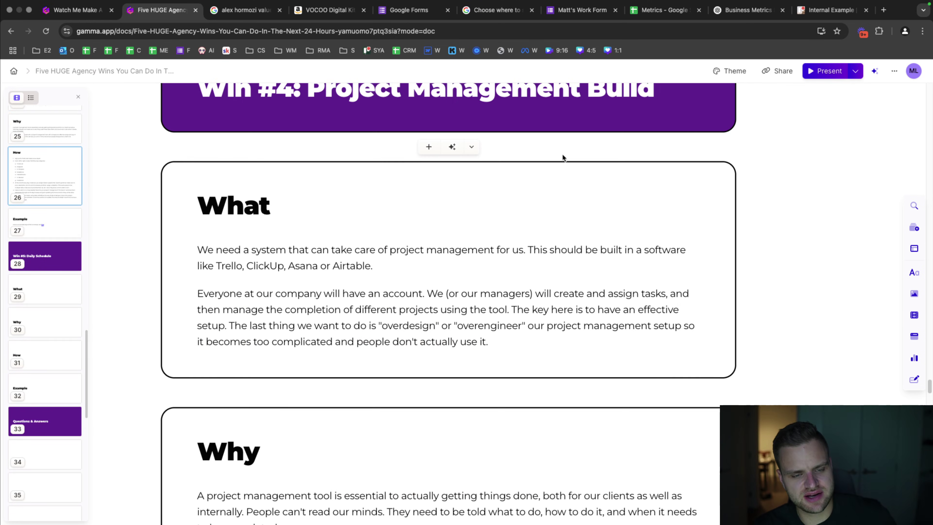
{"action": "scroll", "coordinate": [384, 250], "scroll_direction": "up", "scroll_amount": 7}
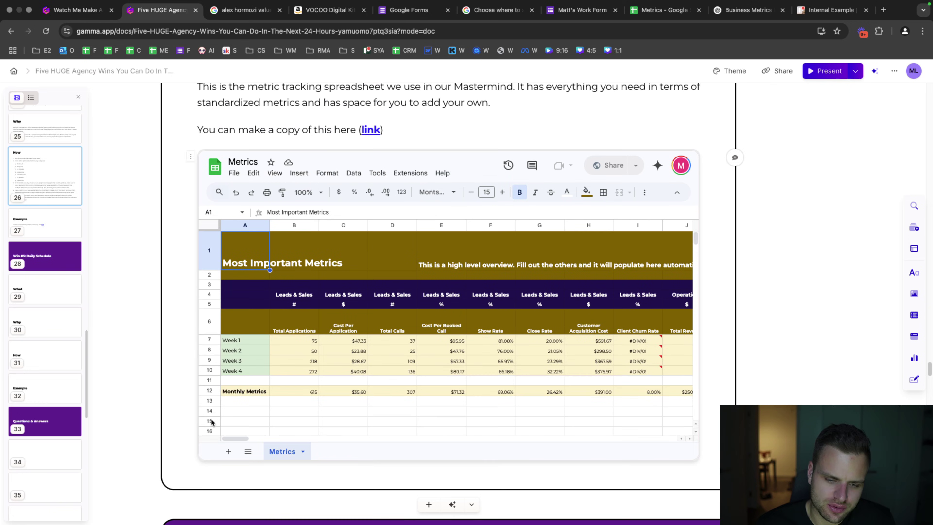
{"action": "scroll", "coordinate": [407, 388], "scroll_direction": "up", "scroll_amount": 20}
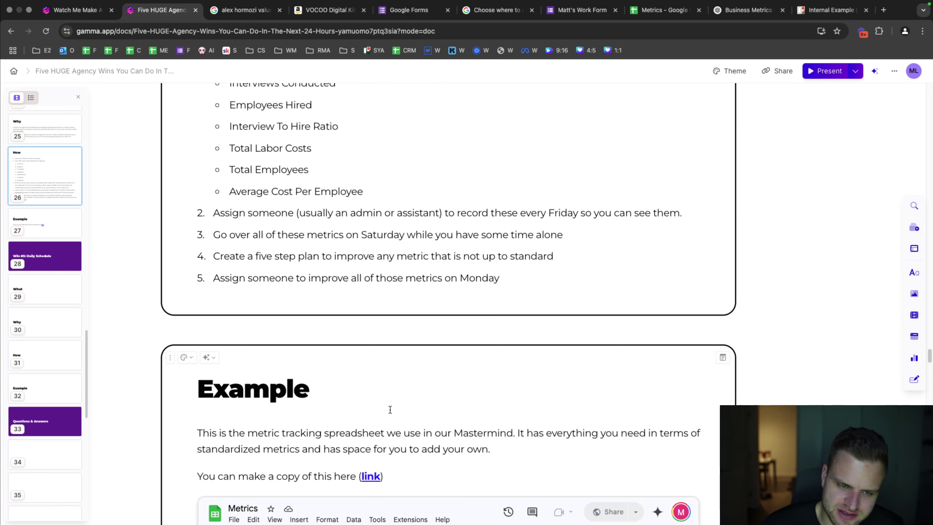
{"action": "scroll", "coordinate": [407, 387], "scroll_direction": "up", "scroll_amount": 20}
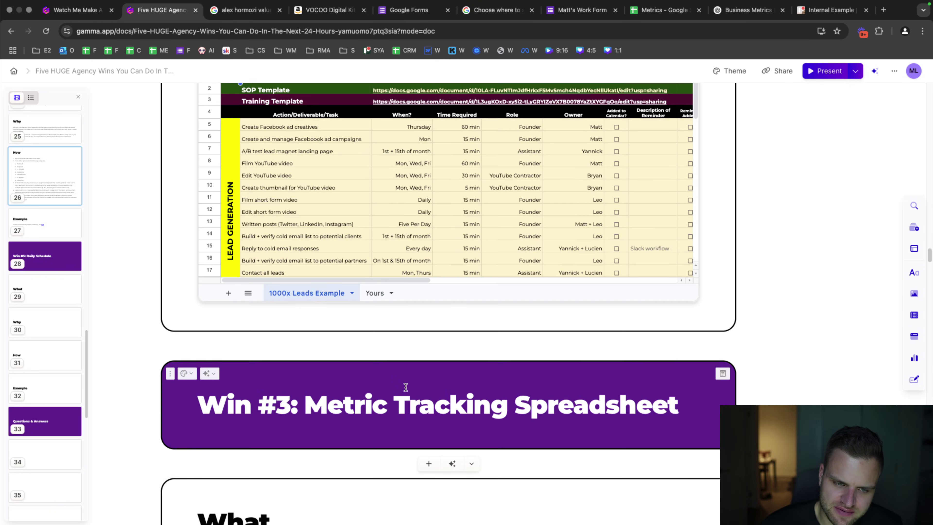
{"action": "scroll", "coordinate": [362, 286], "scroll_direction": "down", "scroll_amount": 15}
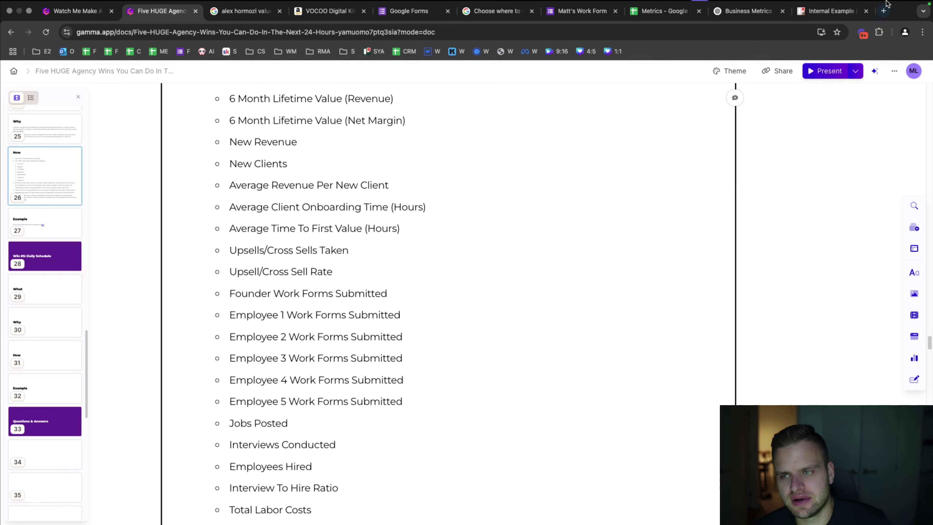
{"action": "left_click", "coordinate": [841, 18]}
{"action": "left_click", "coordinate": [629, 273]}
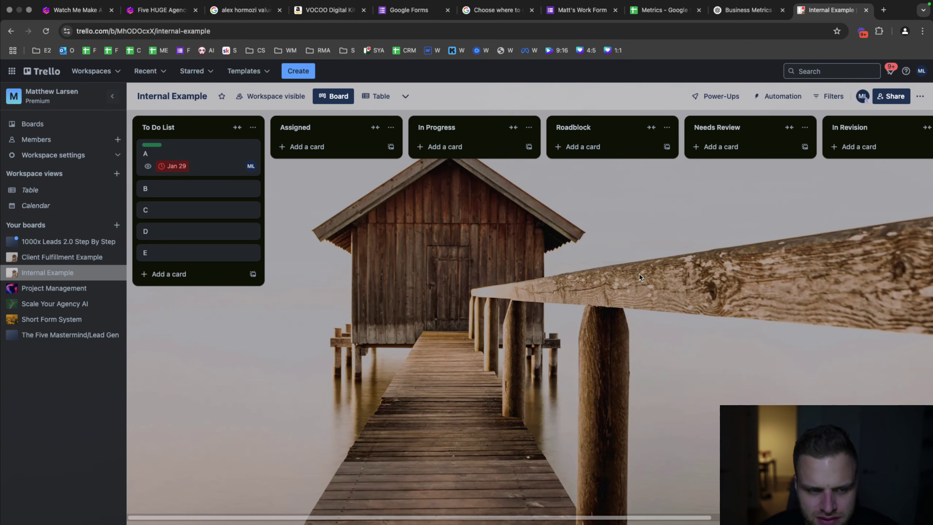
{"action": "key", "text": "super+shift+4"}
{"action": "left_click_drag", "start_coordinate": [128, 74], "coordinate": [932, 493]}
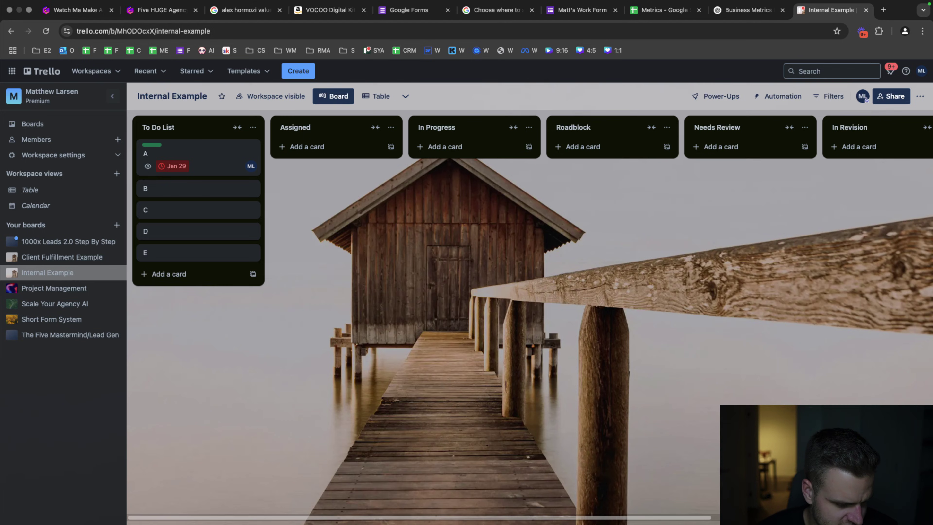
- Return to the Gamma document, paste the board screenshot into Win #4's Example card, and remove the "Loading..." link above it
{"action": "left_click", "coordinate": [162, 10]}
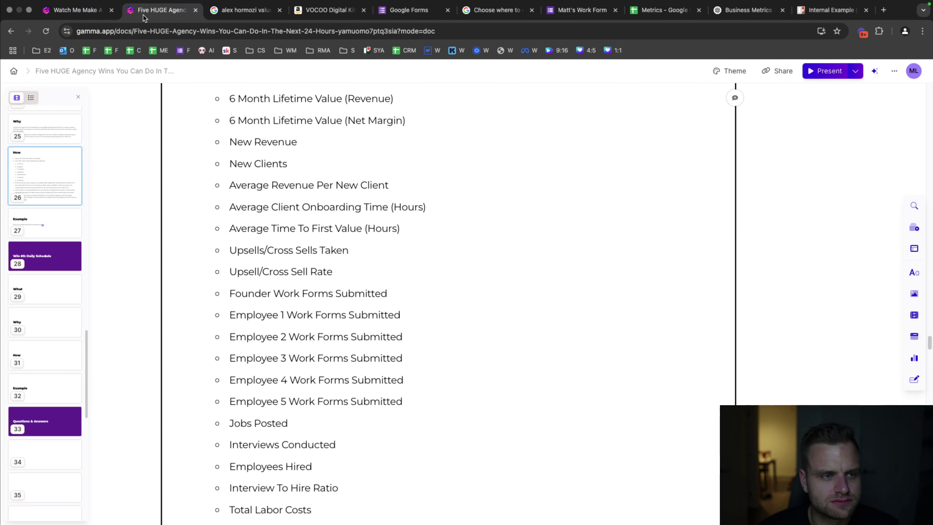
{"action": "scroll", "coordinate": [402, 276], "scroll_direction": "down", "scroll_amount": 10}
{"action": "scroll", "coordinate": [390, 300], "scroll_direction": "down", "scroll_amount": 15}
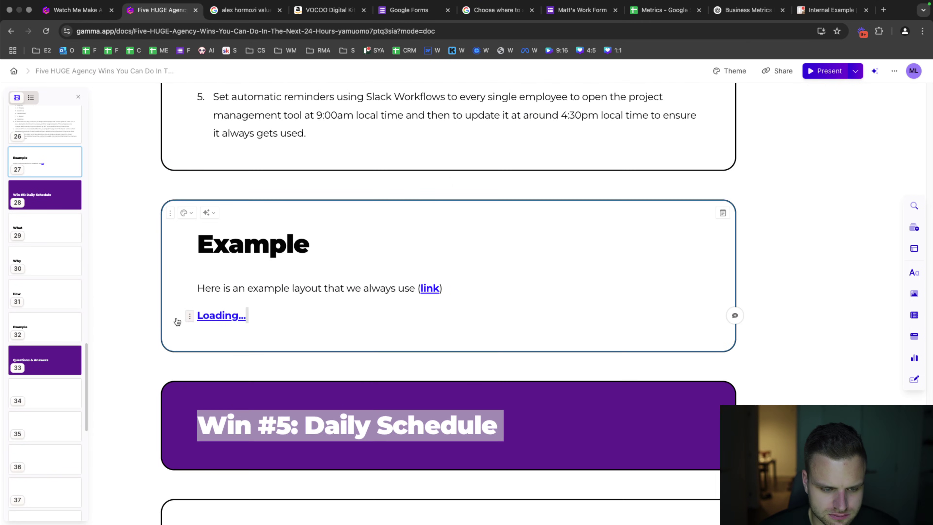
{"action": "left_click", "coordinate": [201, 319]}
{"action": "key", "text": "super+v"}
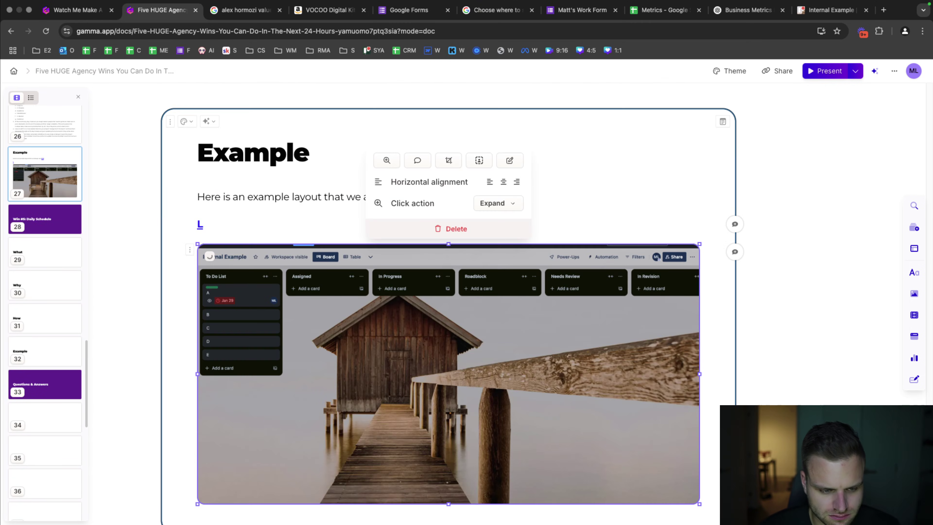
{"action": "left_click", "coordinate": [227, 221]}
{"action": "key", "text": "BackSpace"}
{"action": "key", "text": "BackSpace"}
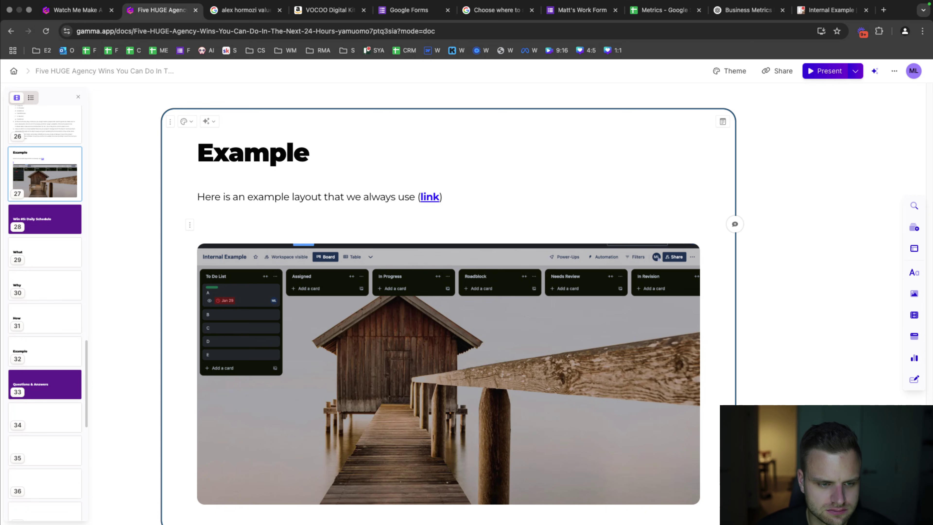
- Begin the Why text of Win #5 with "If we do not have quiet time where we can do deep, focused work, we will"
{"action": "scroll", "coordinate": [257, 253], "scroll_direction": "down", "scroll_amount": 3}
{"action": "scroll", "coordinate": [263, 259], "scroll_direction": "down", "scroll_amount": 8}
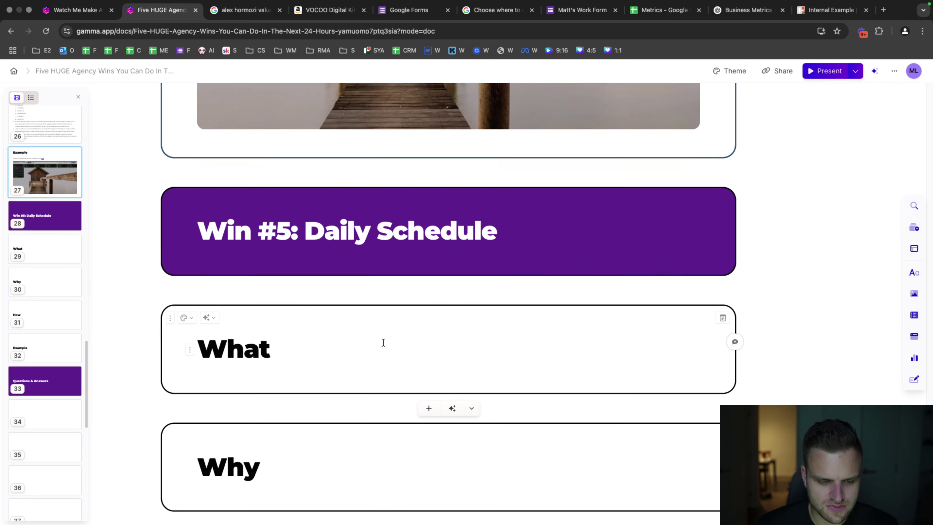
{"action": "left_click", "coordinate": [379, 356]}
{"action": "scroll", "coordinate": [378, 355], "scroll_direction": "down", "scroll_amount": 3}
{"action": "left_click", "coordinate": [346, 367]}
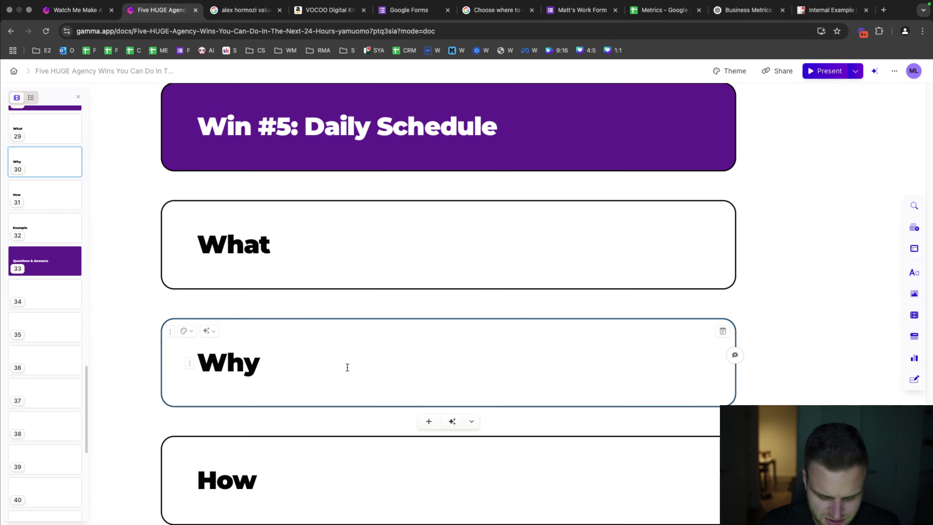
{"action": "key", "text": "Return"}
{"action": "type", "text": "If we do not"}
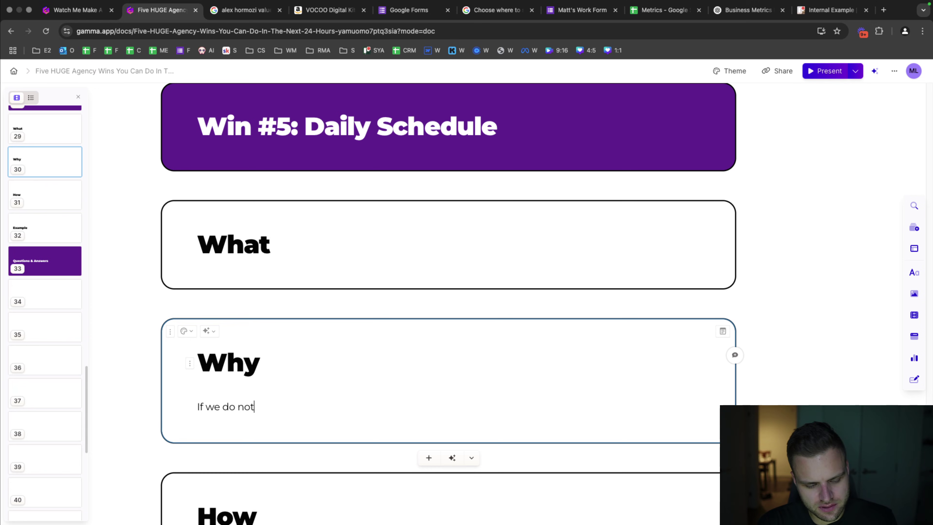
{"action": "type", "text": " have quiet time where w"}
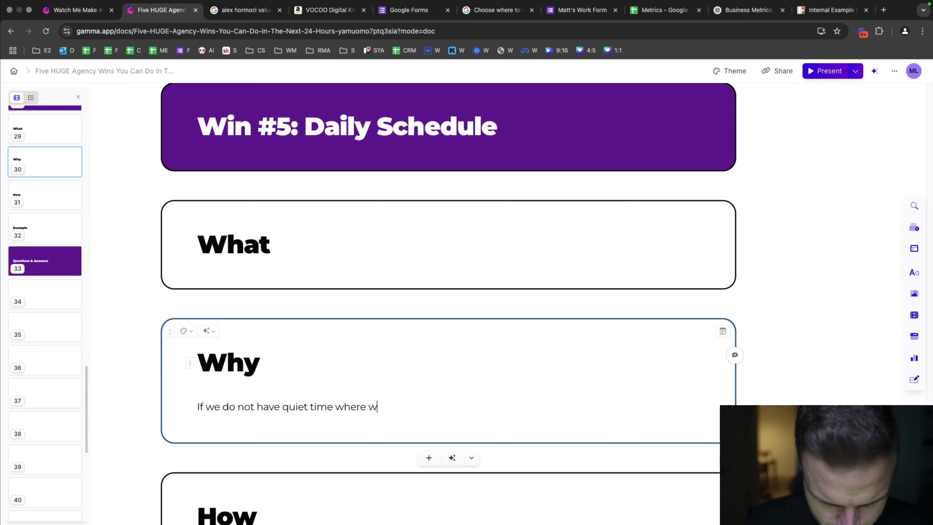
{"action": "type", "text": "e can do de"}
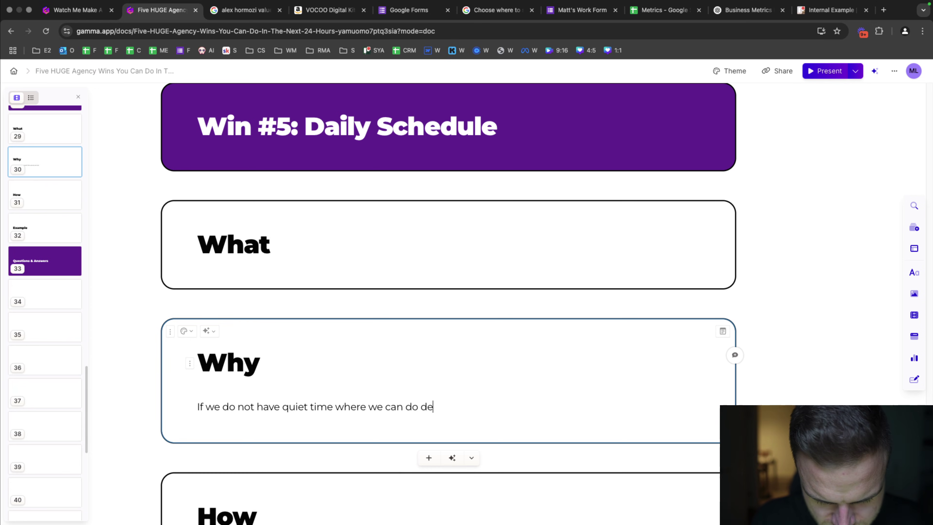
{"action": "type", "text": "ep, focused work, we wil"}
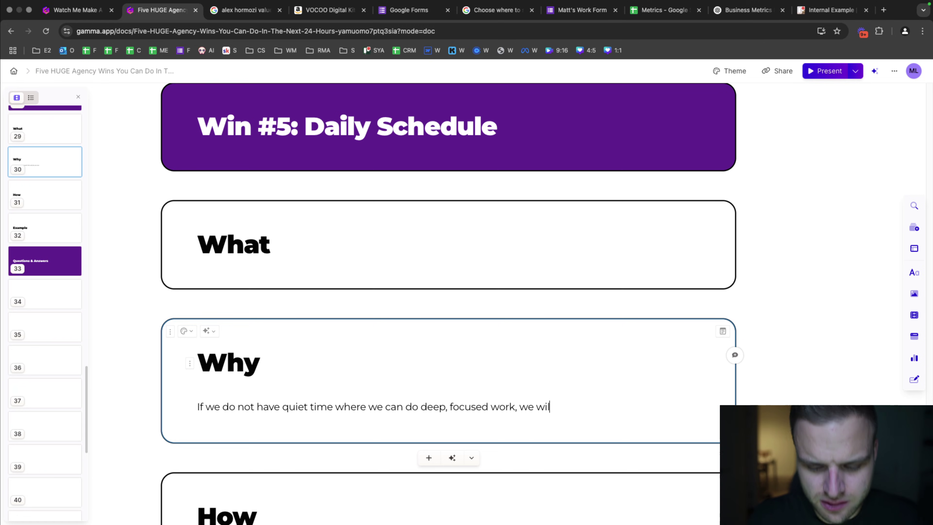
- Complete the Why sentence with "never actually be able to do any of the essential tasks that push the business forward."
{"action": "type", "text": "l never actually be abl"}
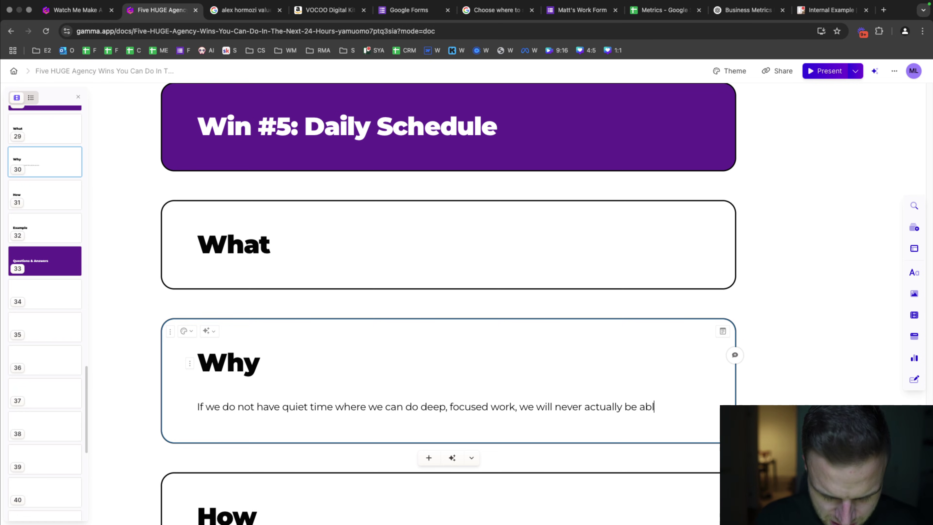
{"action": "type", "text": "e to do any"}
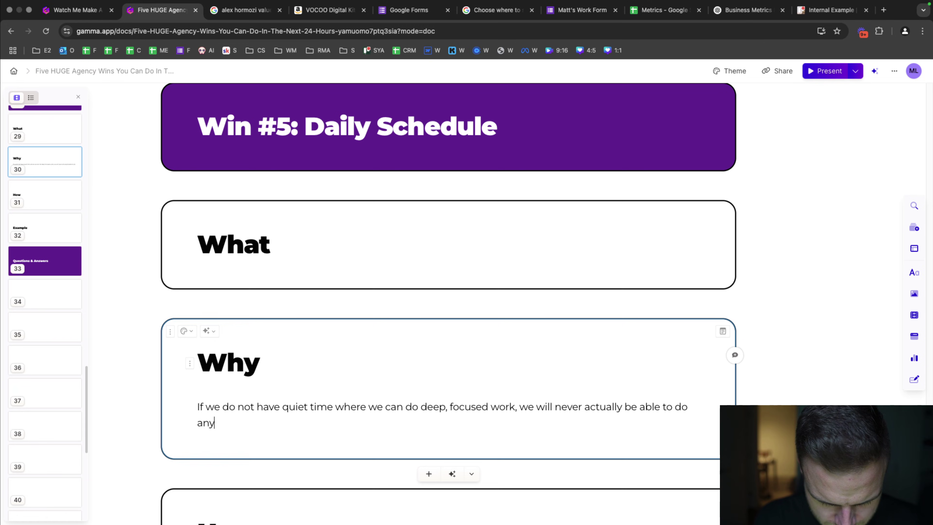
{"action": "type", "text": " of the essentia"}
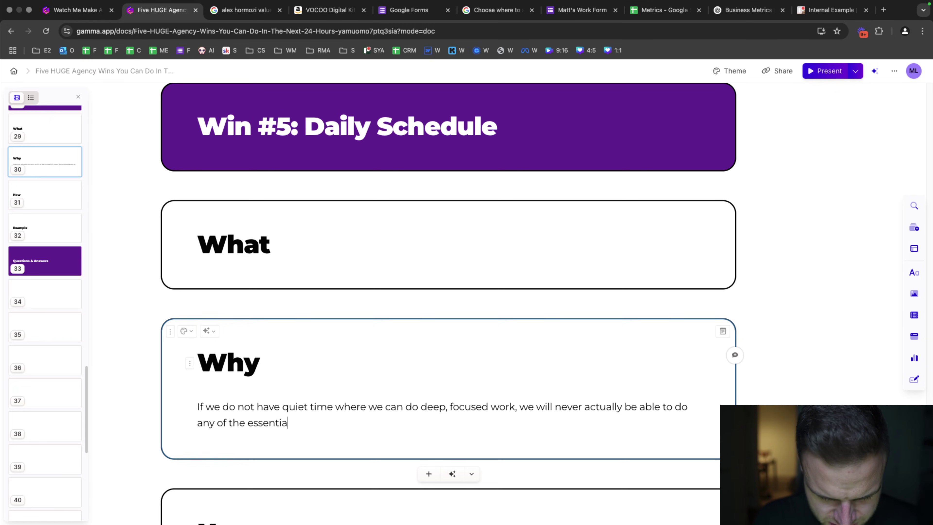
{"action": "type", "text": "l tasks that push t"}
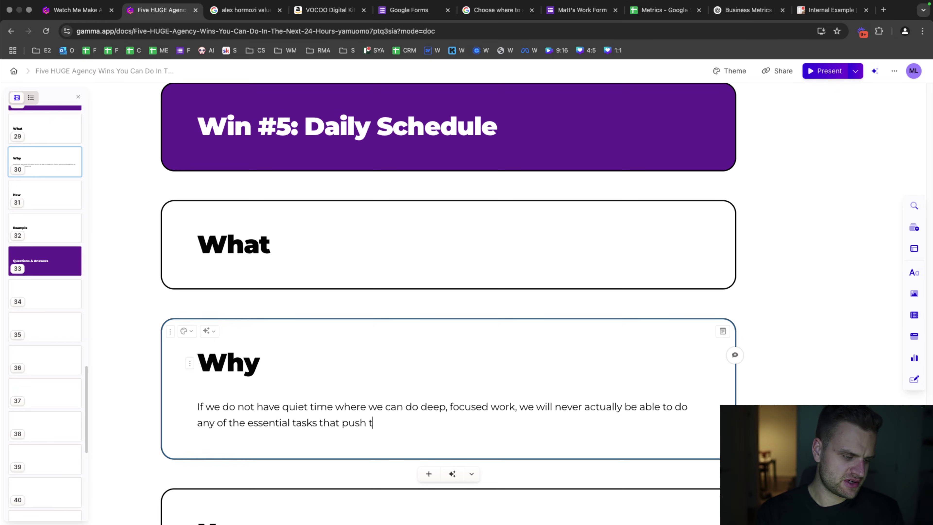
{"action": "type", "text": "he business forward. W"}
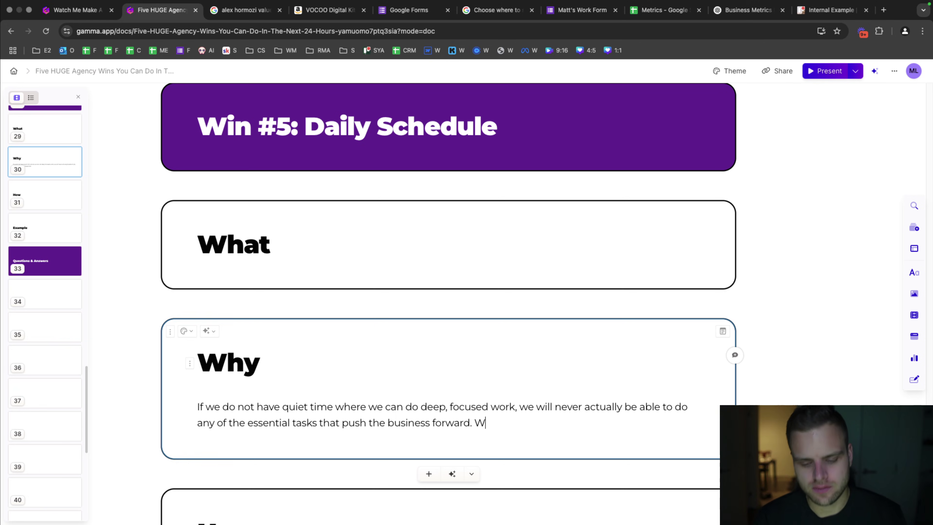
- Add "We will be stuck answering client and team questions, conducting (usually) pointless meetings, and just be running around the entire day but not actually going anywhere."
{"action": "type", "text": "e will be stuck a"}
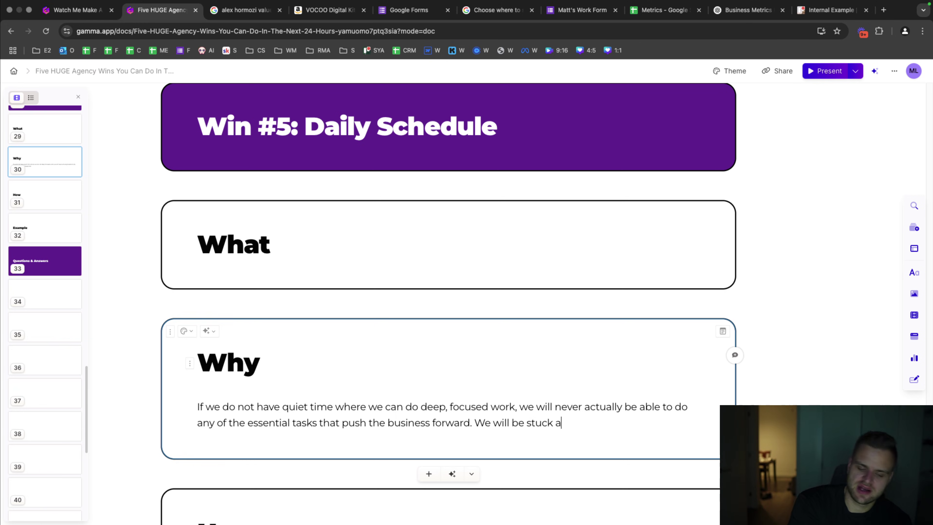
{"action": "type", "text": "nswering client and te"}
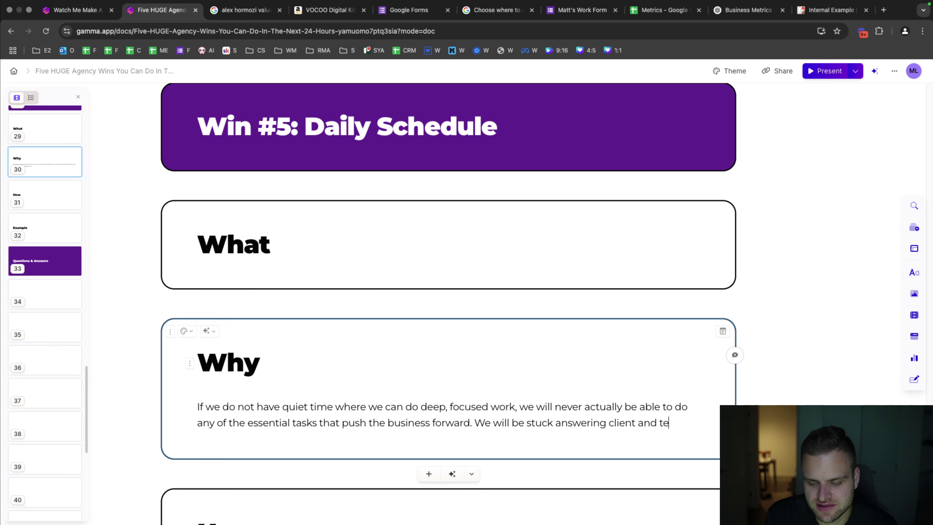
{"action": "type", "text": "am questions, conducting "}
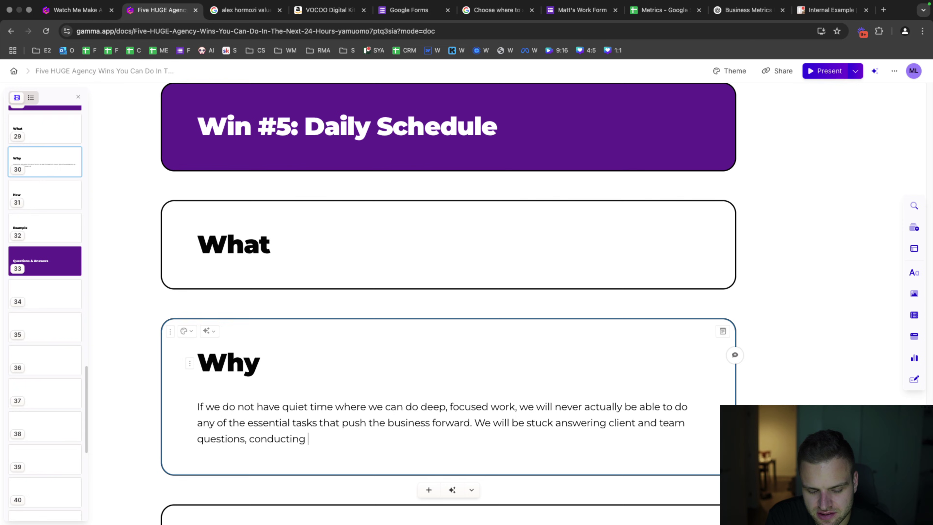
{"action": "type", "text": "(usually) poin"}
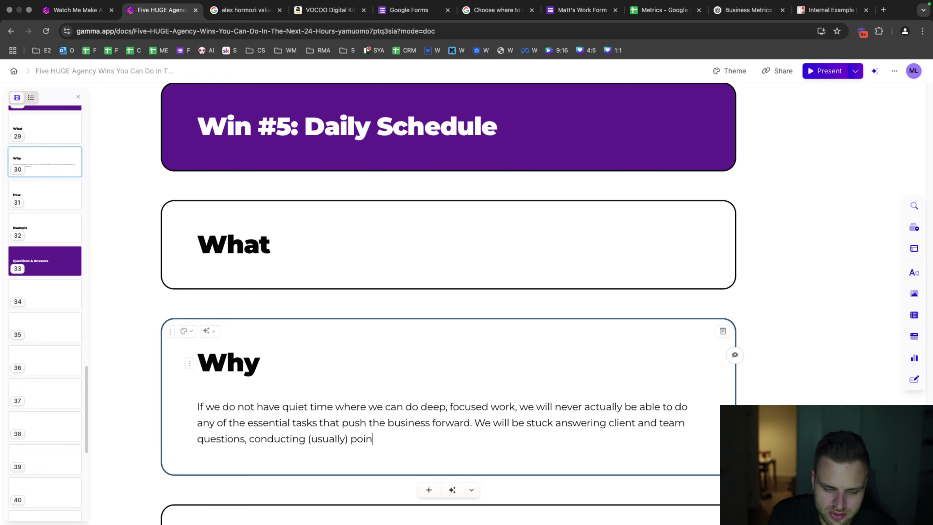
{"action": "type", "text": "tless meetings, and "}
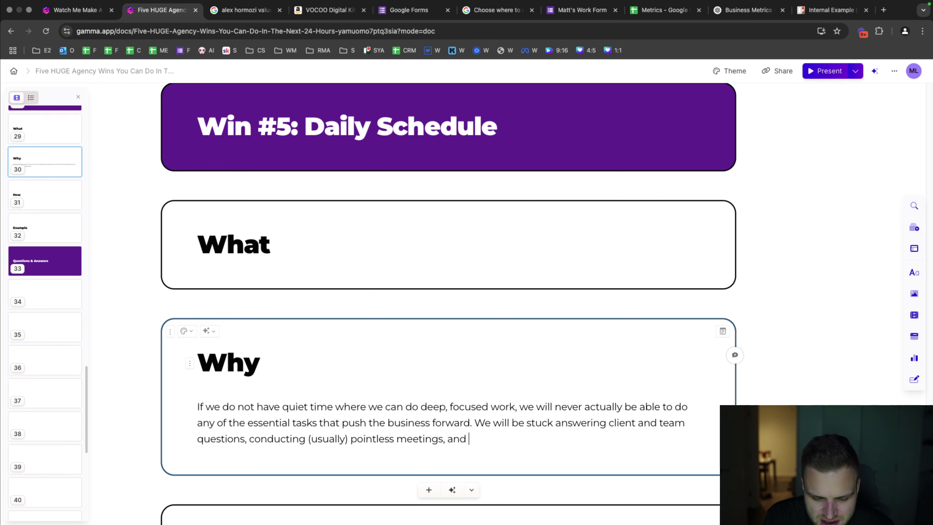
{"action": "type", "text": "just be running ar"}
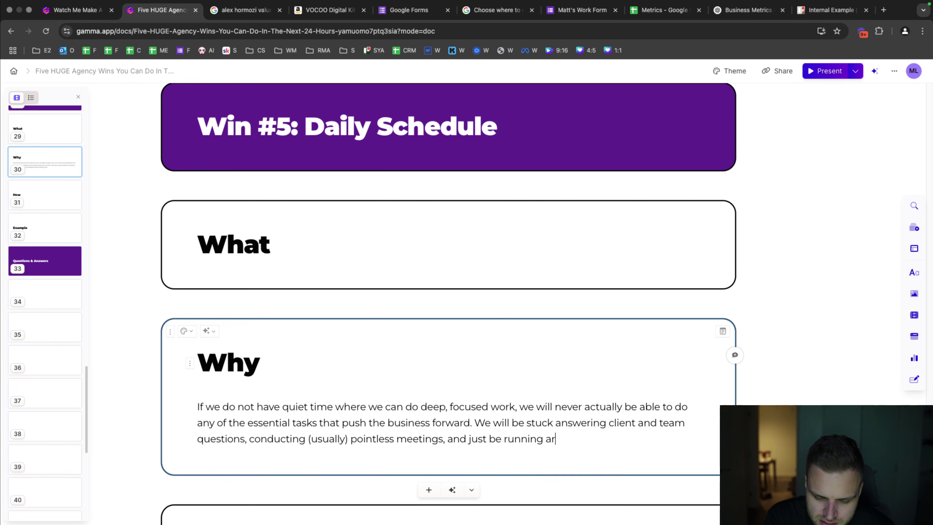
{"action": "type", "text": "ound the entire day bu"}
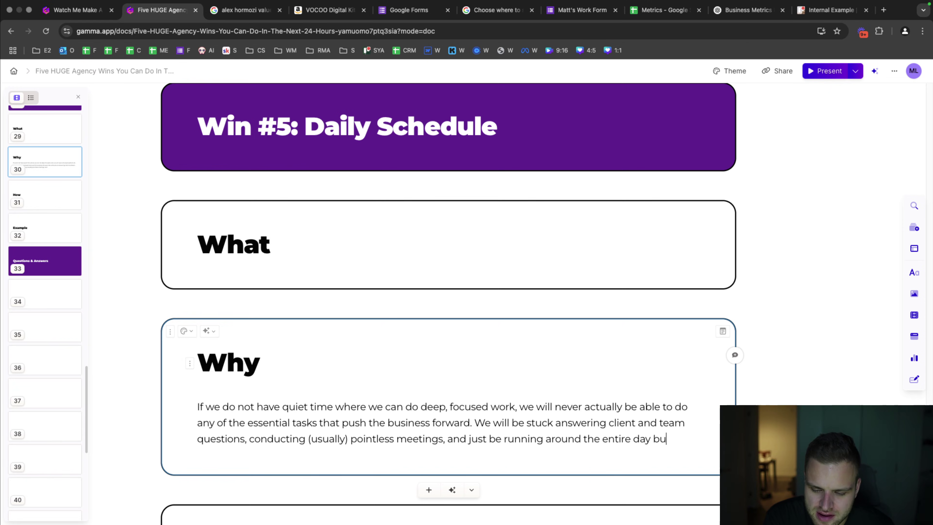
{"action": "type", "text": "t not actually going"}
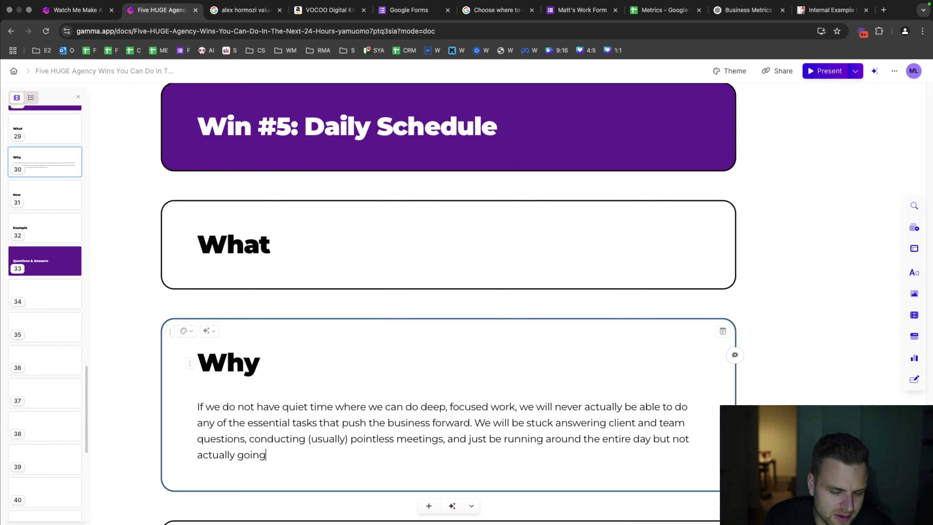
{"action": "type", "text": " anywhere."}
- Add a Why paragraph: "When we set up our schedule like this, we ensure we have five hours per day to work on high leverage tasks that"
{"action": "key", "text": "Return"}
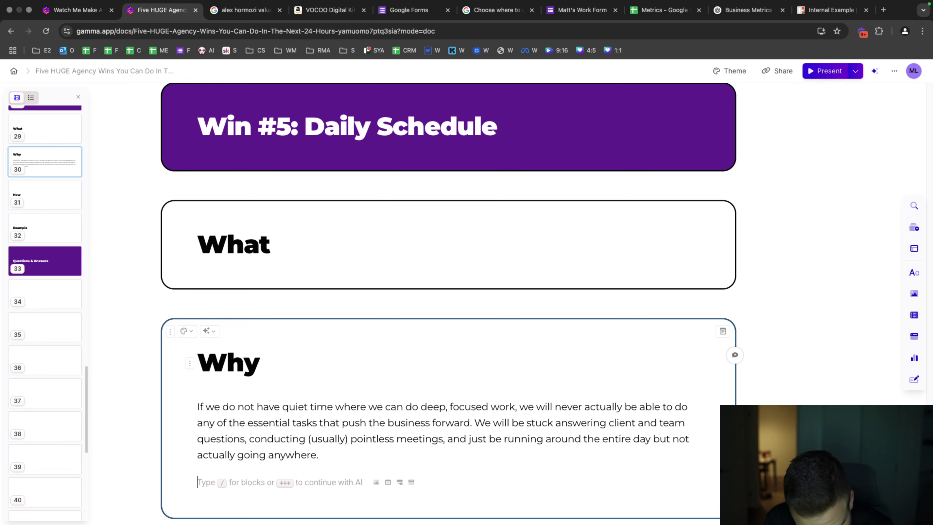
{"action": "type", "text": "When we set up our s"}
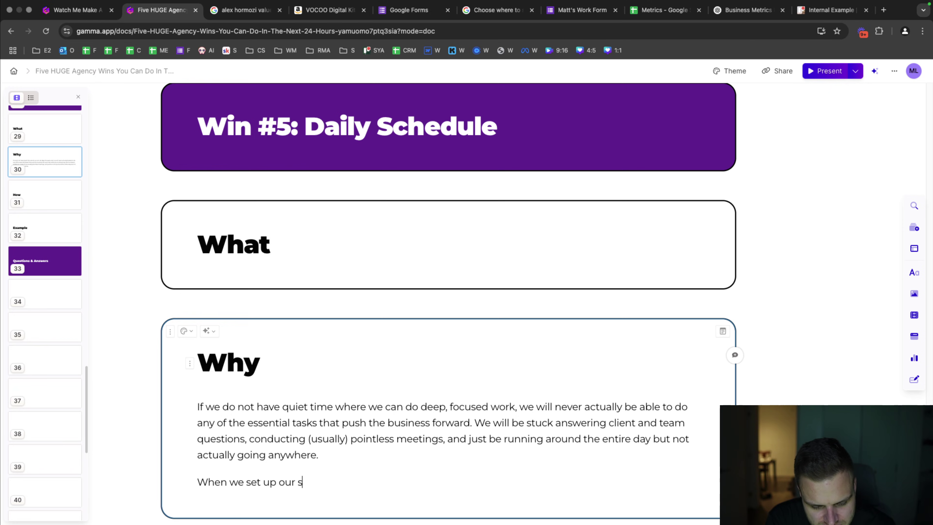
{"action": "type", "text": "chedule like this, we ens"}
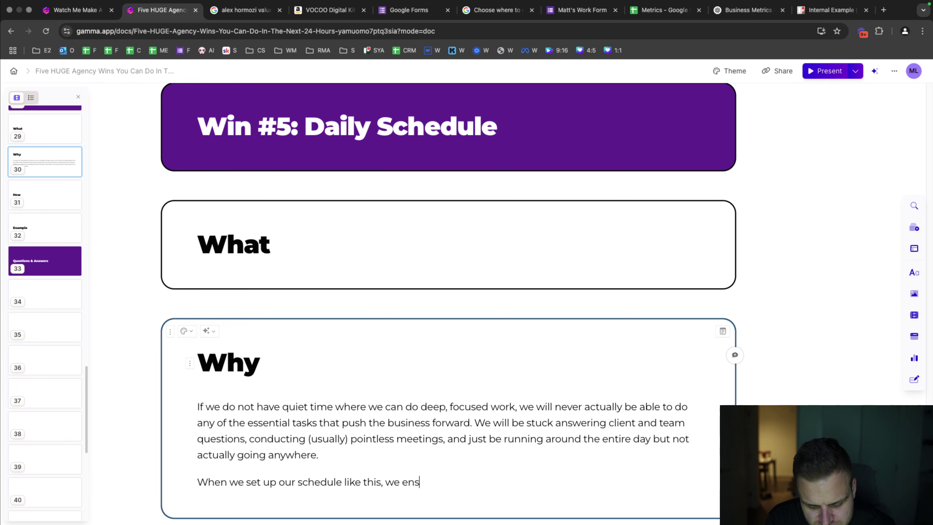
{"action": "type", "text": "ure we have five hours per "}
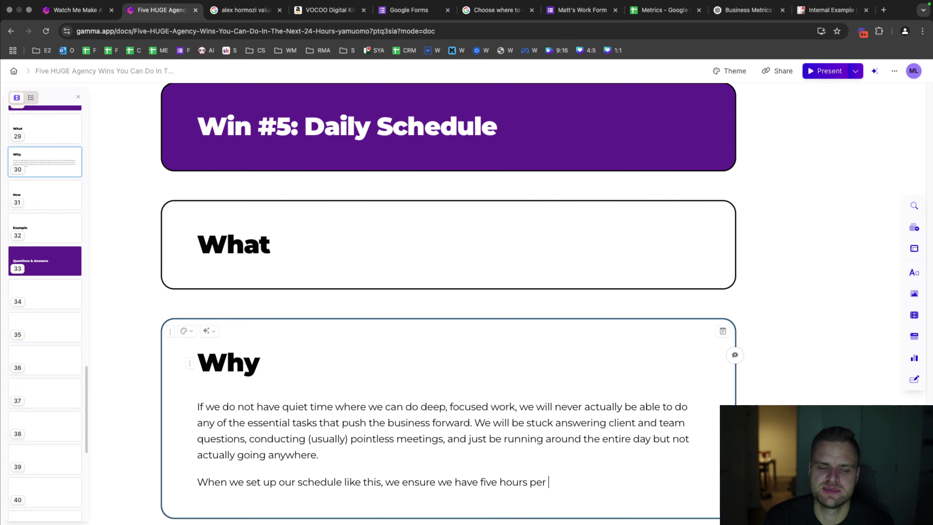
{"action": "type", "text": "day to"}
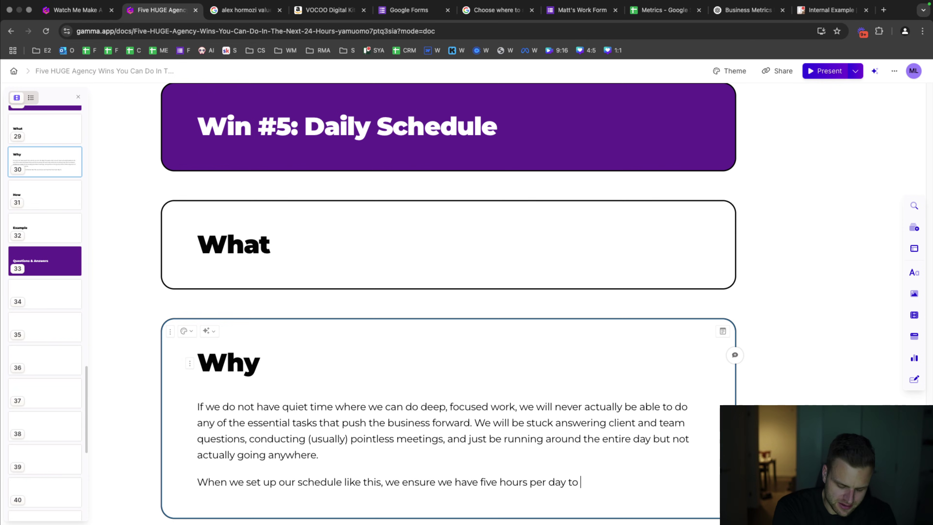
{"action": "type", "text": " work on high"}
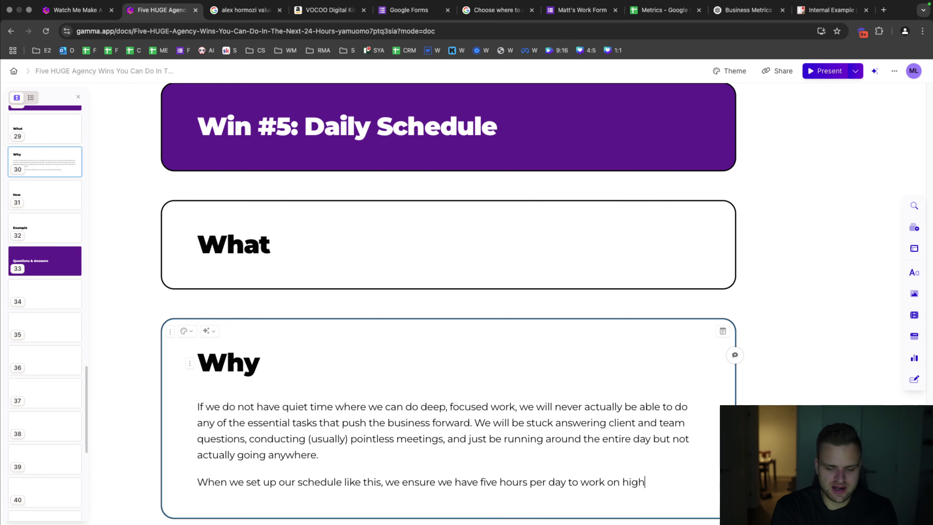
{"action": "type", "text": " leverage tasks that"}
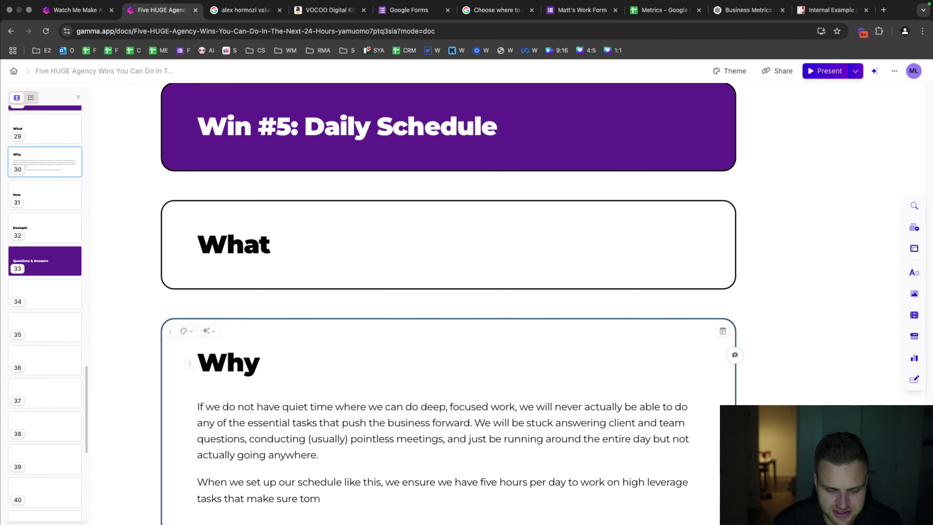
- Finish the sentence with "make sure our agency will progress and grow over time instead of being "stuck in the mud" where we are right now."
{"action": "type", "text": " make sure our agency w"}
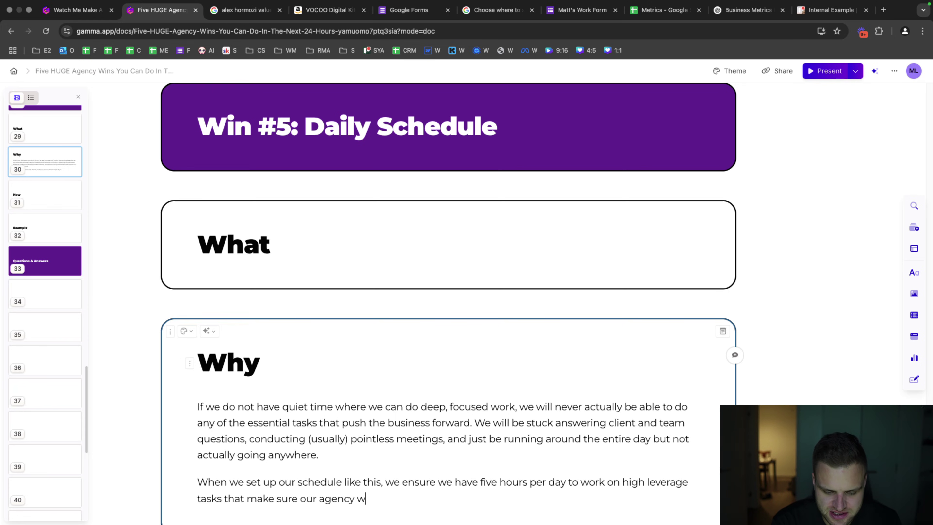
{"action": "type", "text": "ill progress and grow "}
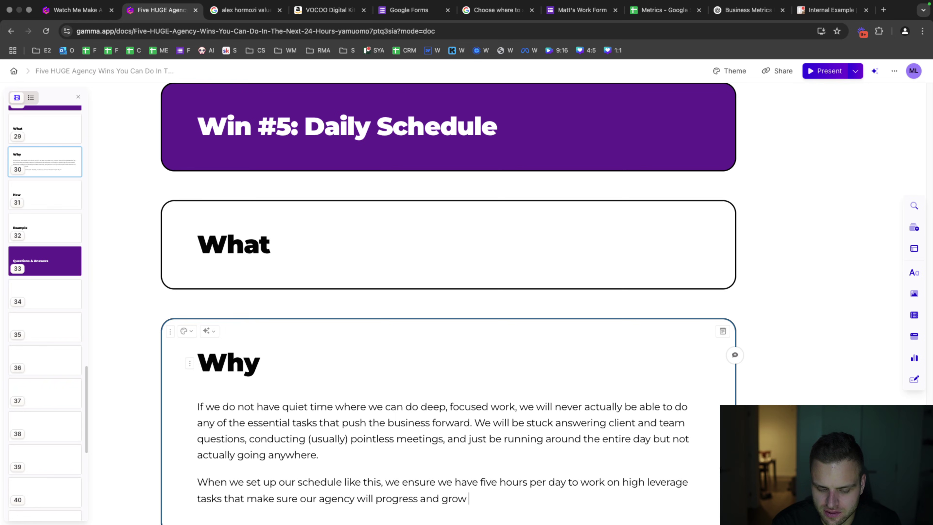
{"action": "type", "text": "oevertime"}
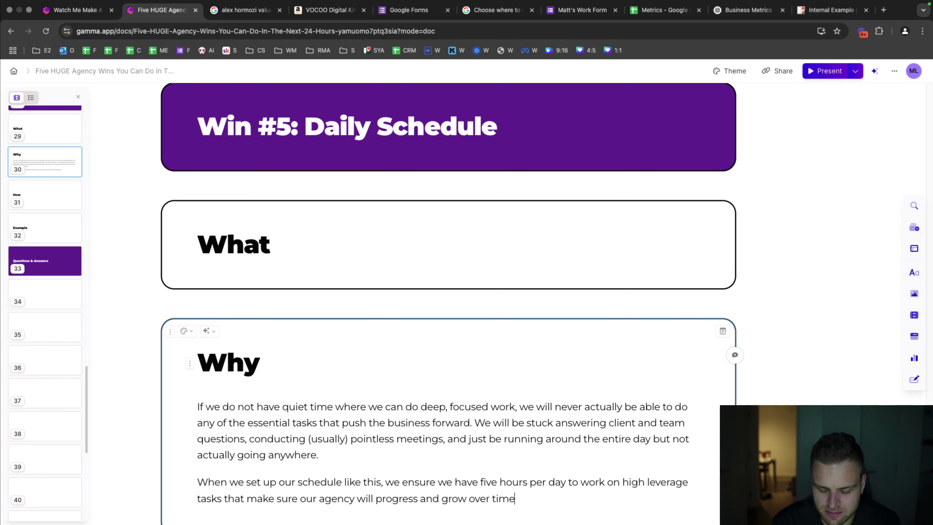
{"action": "type", "text": " instead of being \"stuck in the mud\" where we ar"}
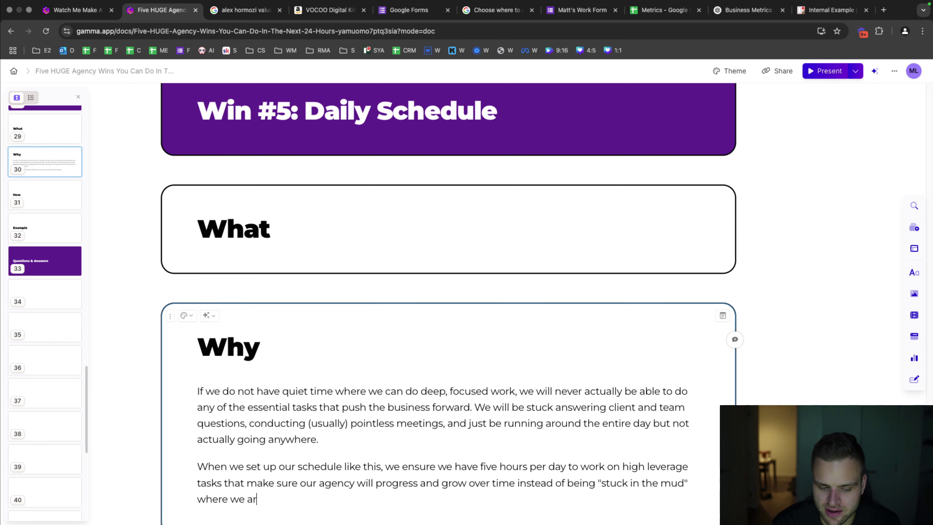
{"action": "type", "text": "e right now."}
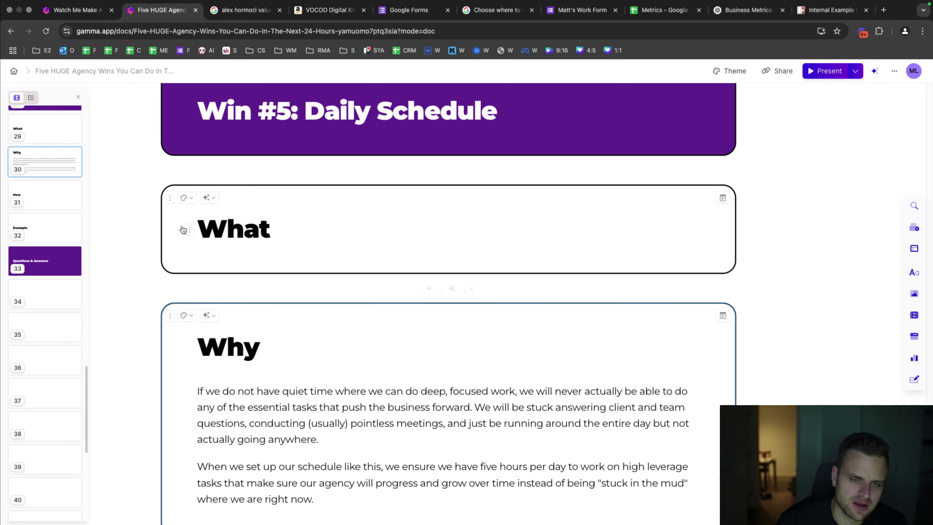
- Write under What: "We need to block the first five hours of our day. If we have meetings in that time, we will need to reschedule them."
{"action": "left_click", "coordinate": [312, 229]}
{"action": "key", "text": "Return"}
{"action": "type", "text": "We need to"}
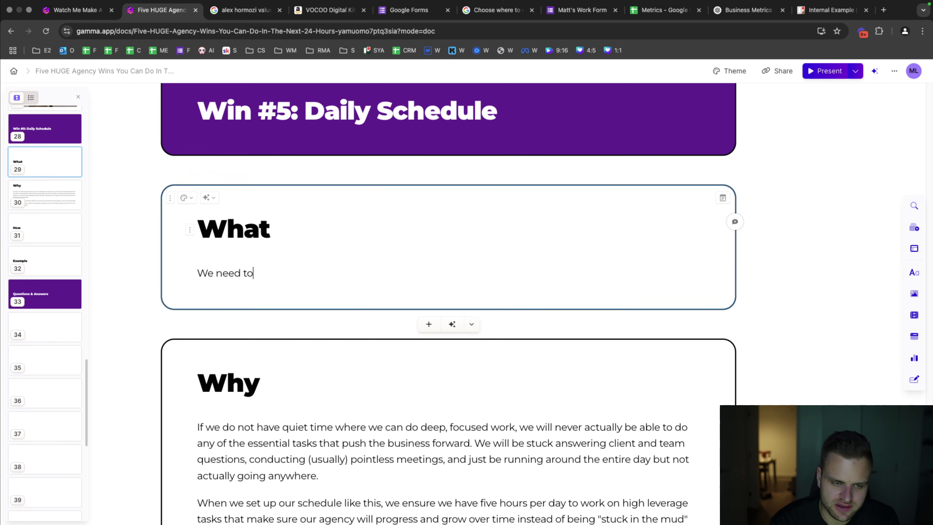
{"action": "type", "text": " block the first five h"}
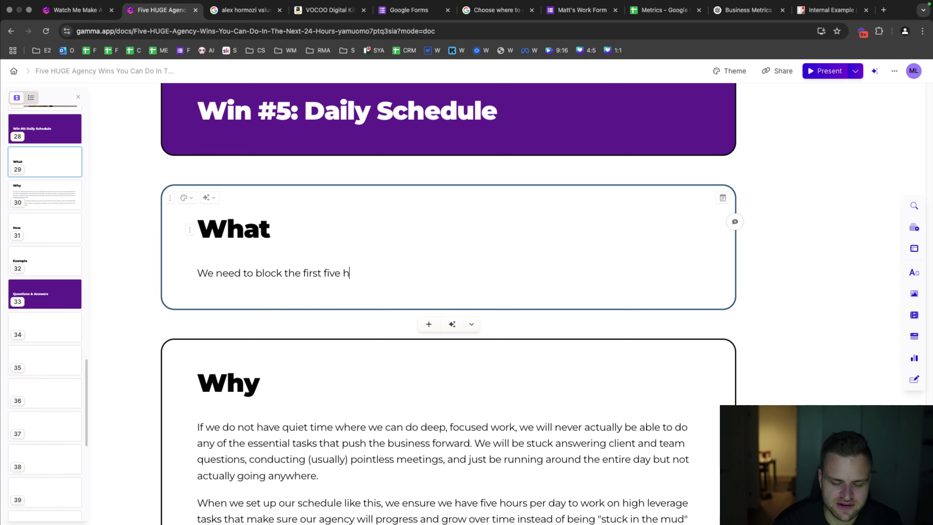
{"action": "type", "text": "ours of our day. If"}
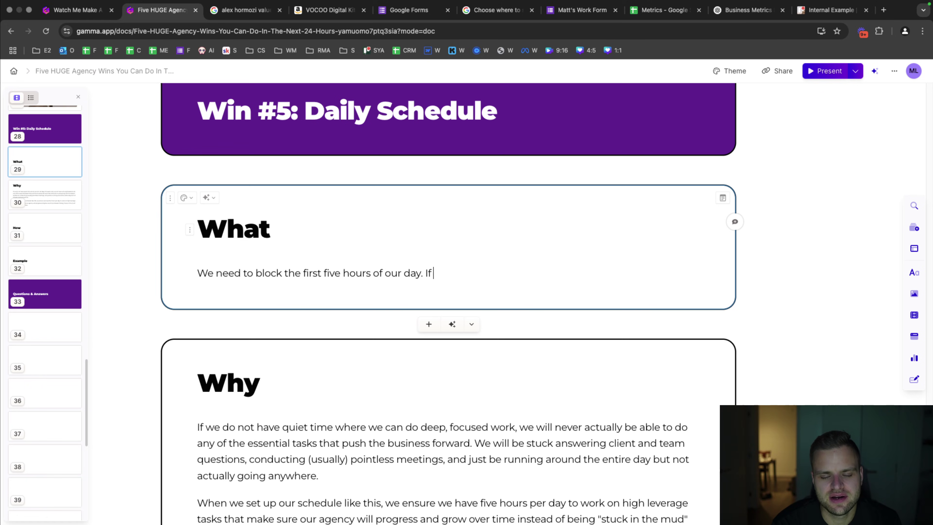
{"action": "type", "text": " we have meeting"}
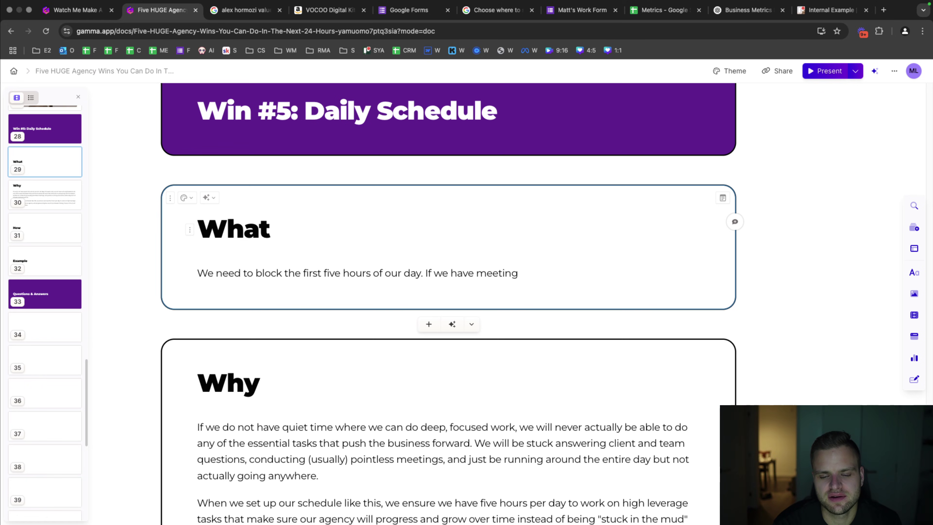
{"action": "type", "text": "s in that time, we will ne"}
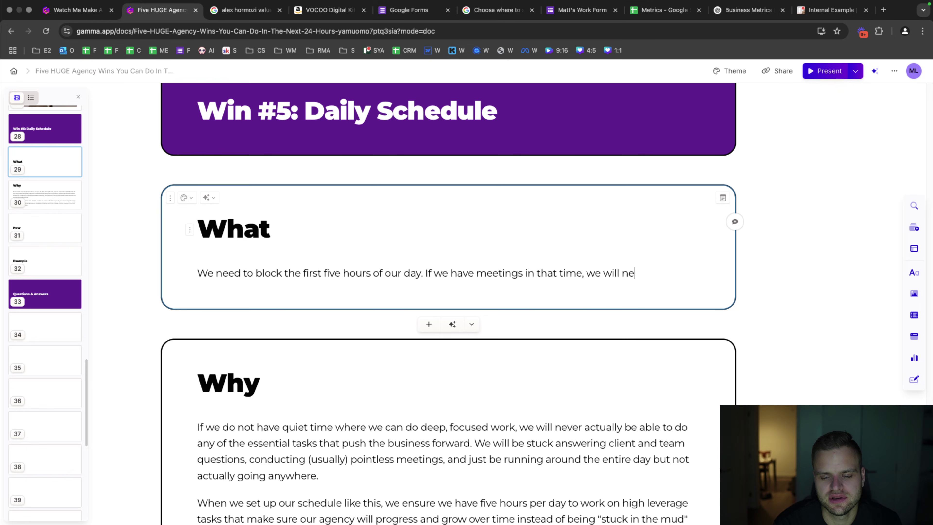
{"action": "type", "text": "ed to reschedule them. W"}
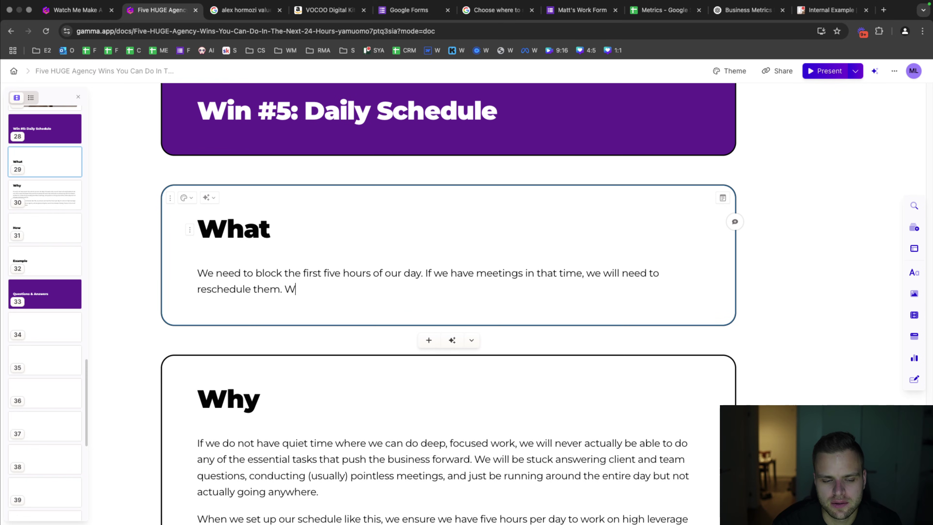
- Continue the What text with "We will turn notifications off (except whitelisted contacts like our parents, spouse, etc.)"
{"action": "type", "text": "e will turn notifications"}
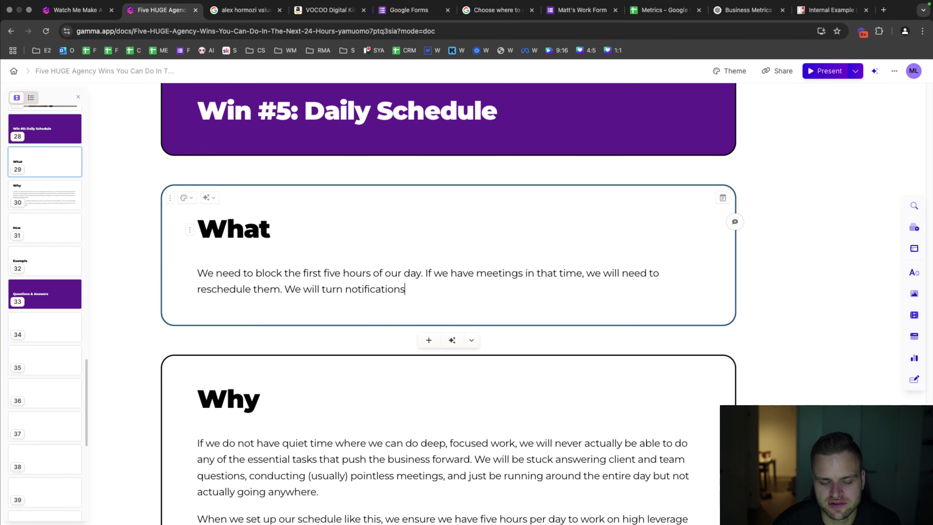
{"action": "type", "text": " off (except whitelisted cons"}
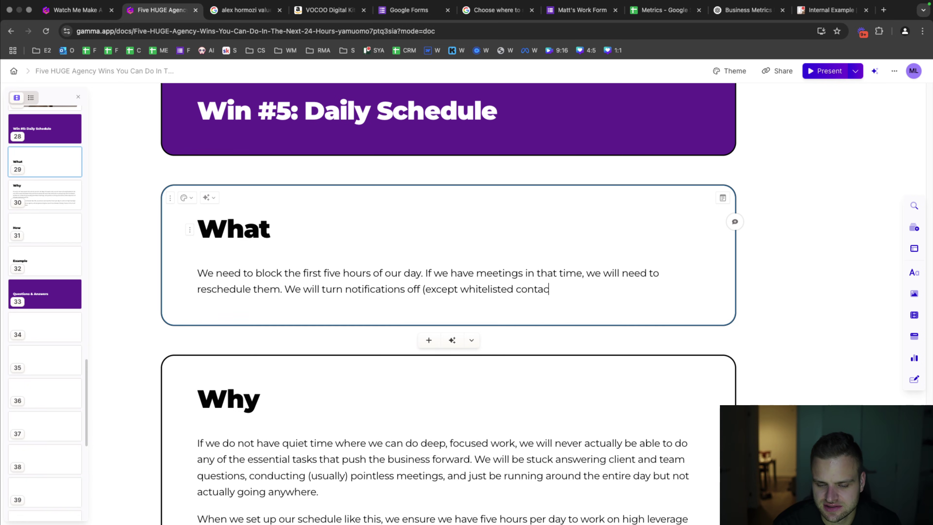
{"action": "type", "text": "tacts "}
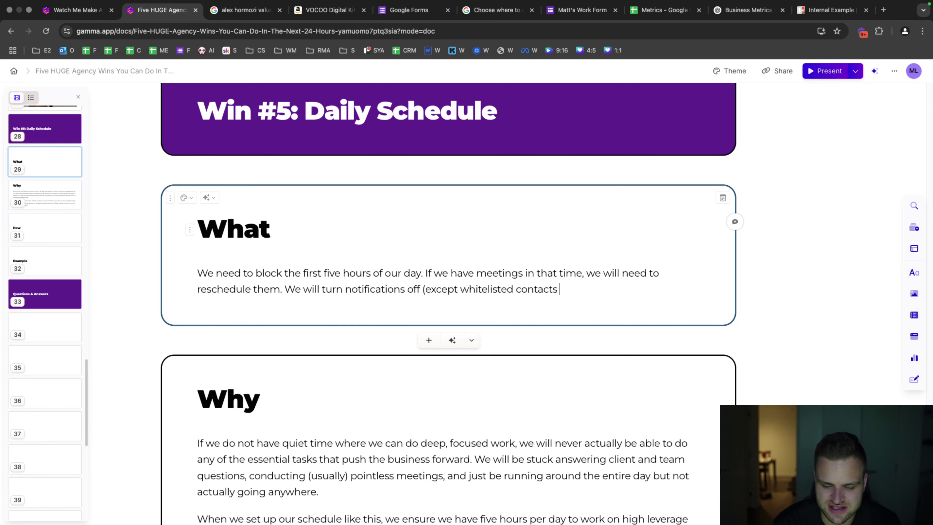
{"action": "type", "text": "like our parent"}
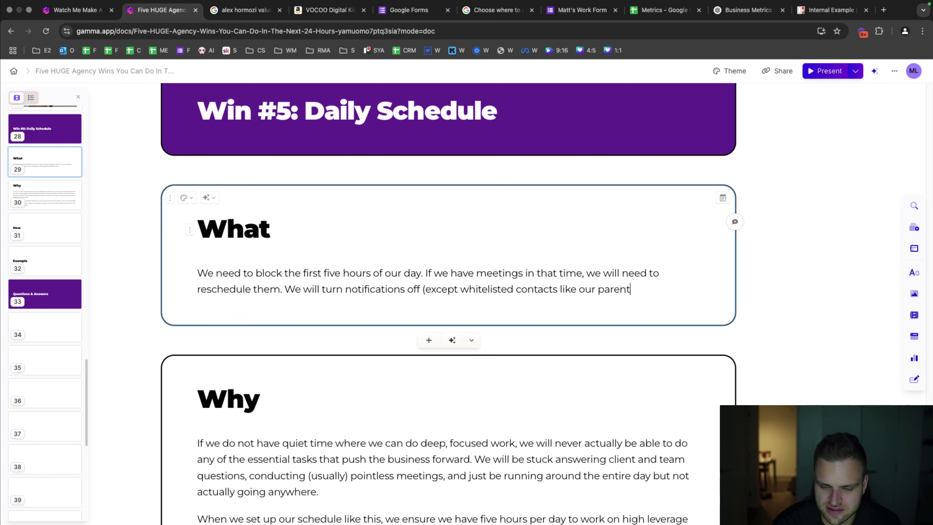
{"action": "type", "text": "s, spouse, etc.)"}
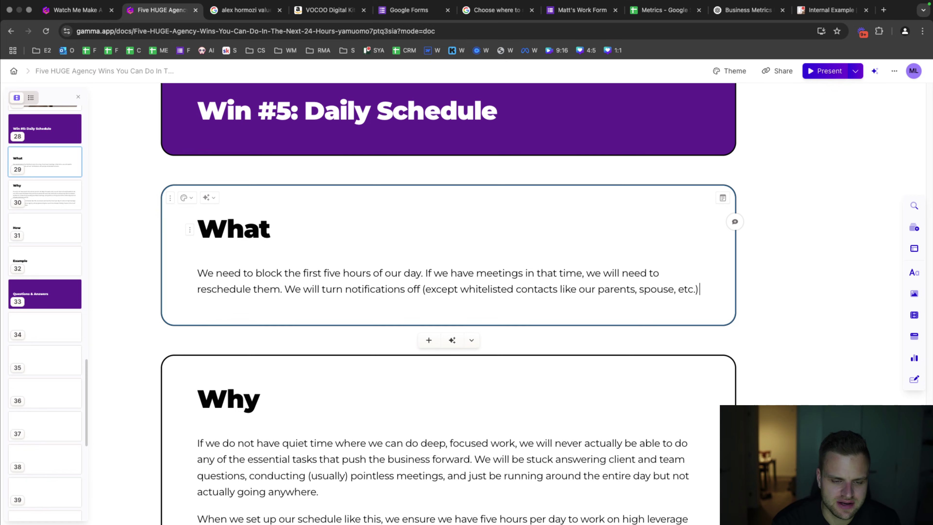
- Add to the What text: "We will keep the phone out of the room. We will put in some earplugs and noise cancelling headphones. We will use"
{"action": "type", "text": ". We will keep t"}
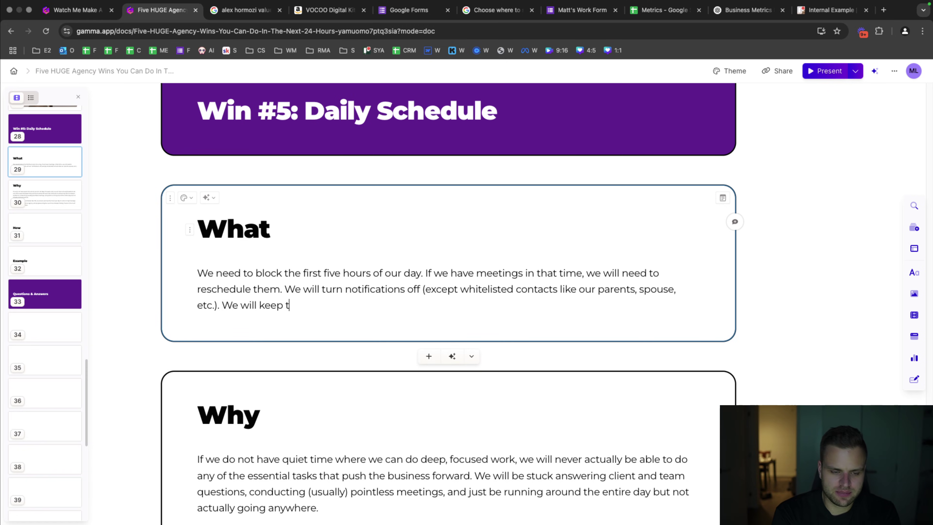
{"action": "type", "text": "he phone out of the ro"}
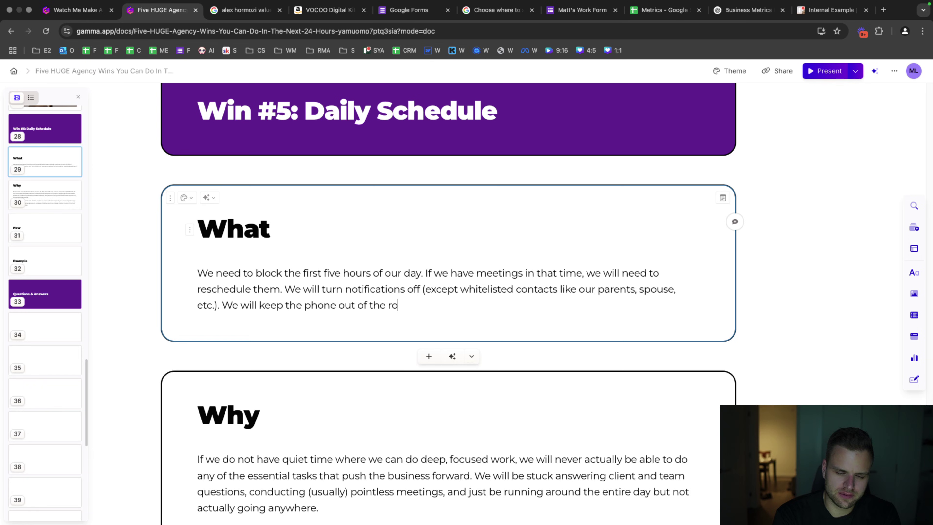
{"action": "type", "text": "om. We wil"}
{"action": "type", "text": "in som"}
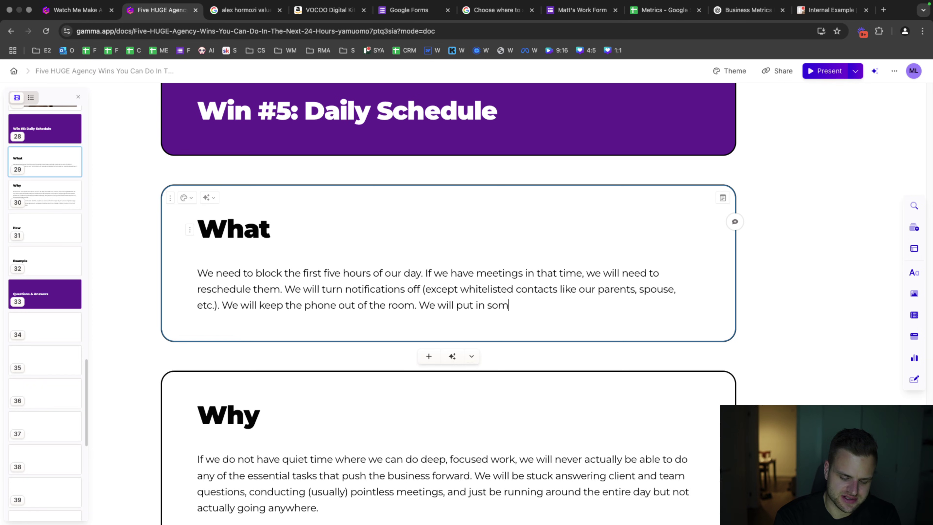
{"action": "type", "text": "e earplugs and noise cancel"}
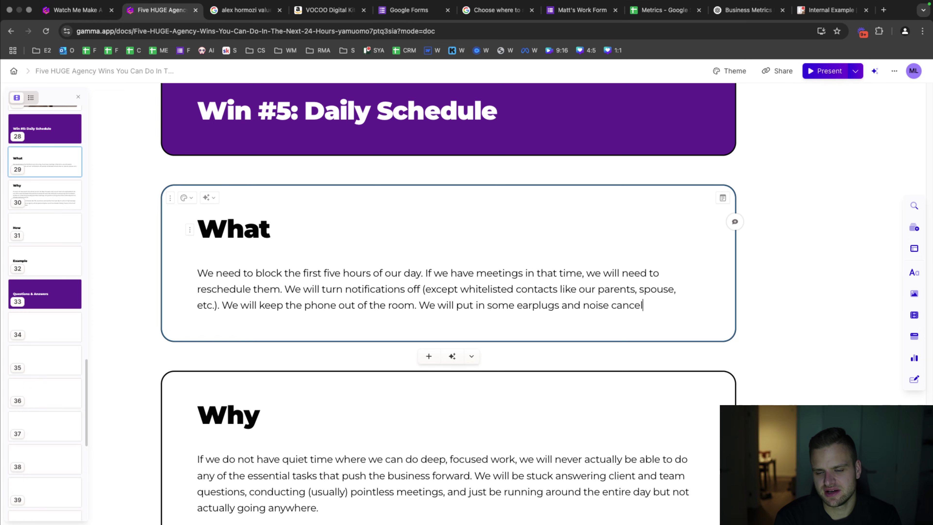
{"action": "type", "text": "ling headphones. We will use"}
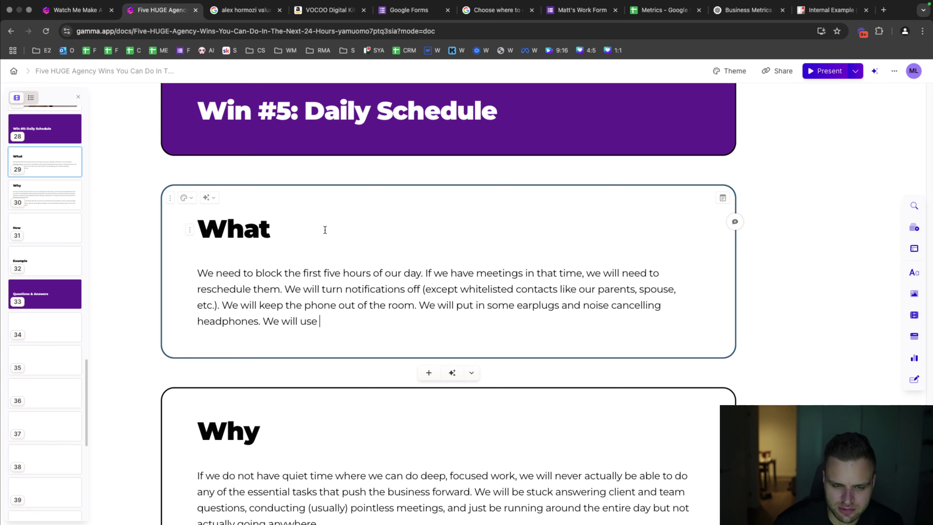
- Split the What text after its opening sentence into a bulleted list, giving each remaining sentence its own bullet
{"action": "left_click", "coordinate": [427, 273]}
{"action": "key", "text": "Return"}
{"action": "type", "text": "-"}
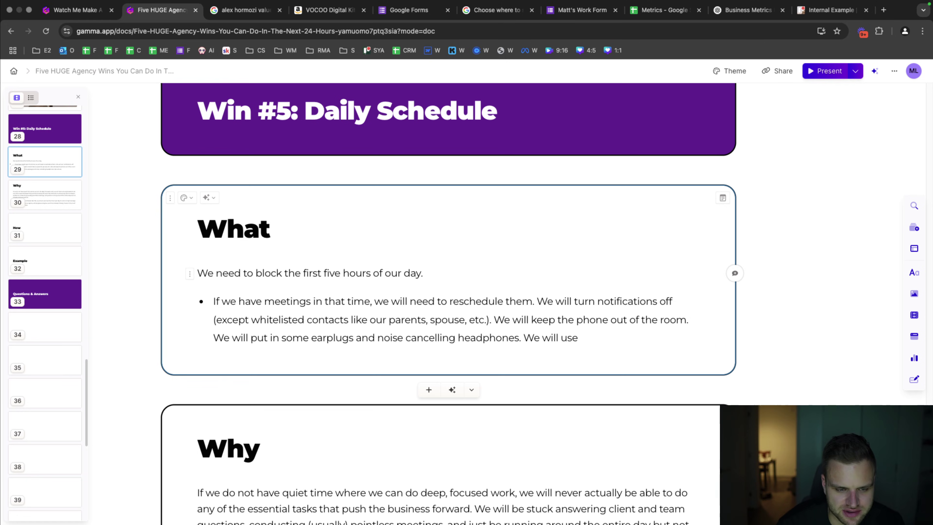
{"action": "left_click", "coordinate": [536, 301]}
{"action": "key", "text": "Return"}
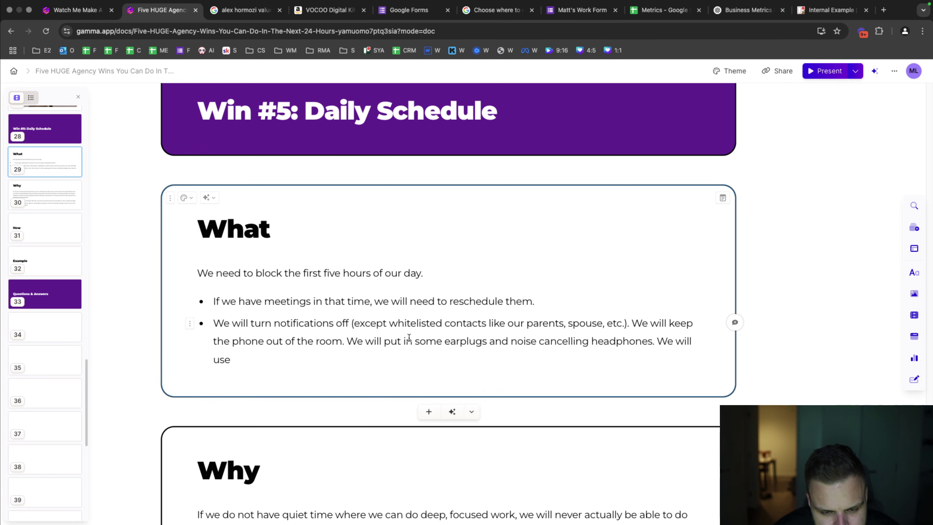
{"action": "left_click", "coordinate": [631, 323]}
{"action": "key", "text": "Return"}
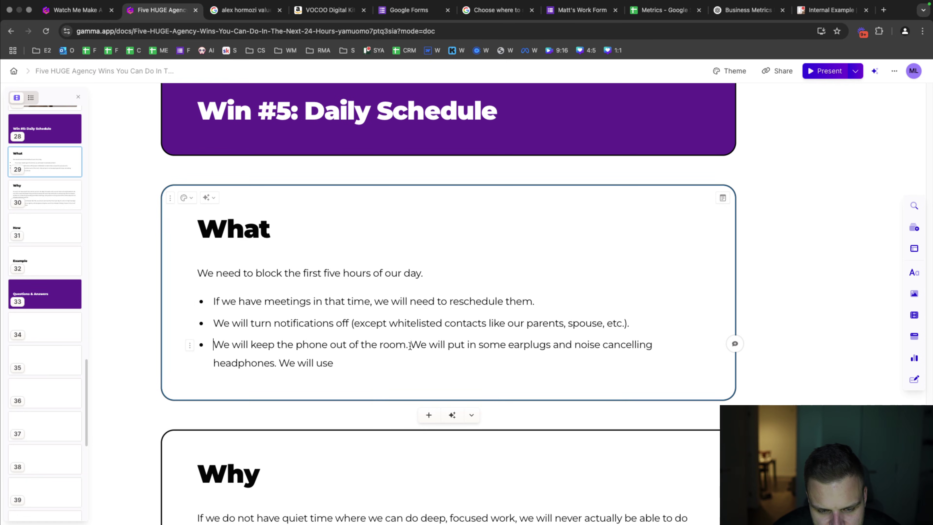
{"action": "left_click", "coordinate": [410, 345]}
{"action": "key", "text": "Return"}
{"action": "left_click", "coordinate": [520, 367]}
{"action": "key", "text": "Return"}
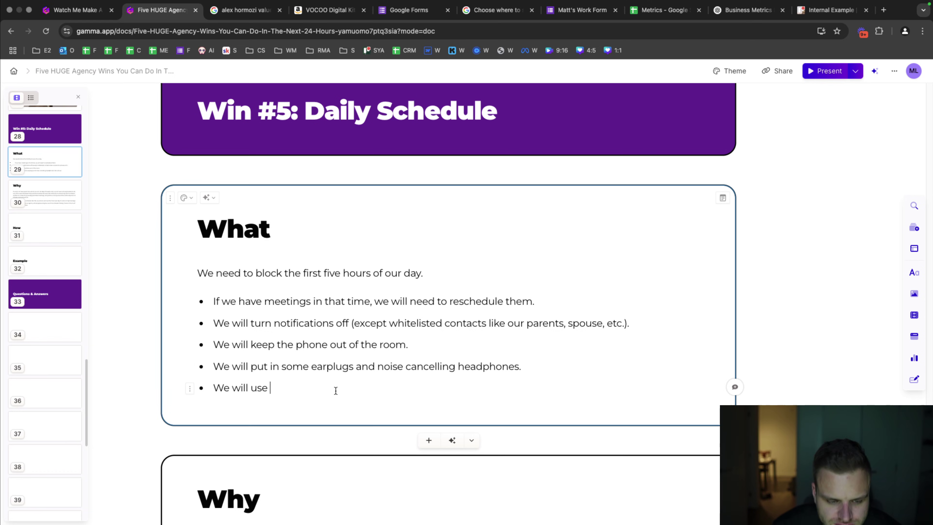
- Finish the last bullet with "our timer and work form" and the intro with "This will ensure we have time to work on things that are important."
{"action": "type", "text": "our timer"}
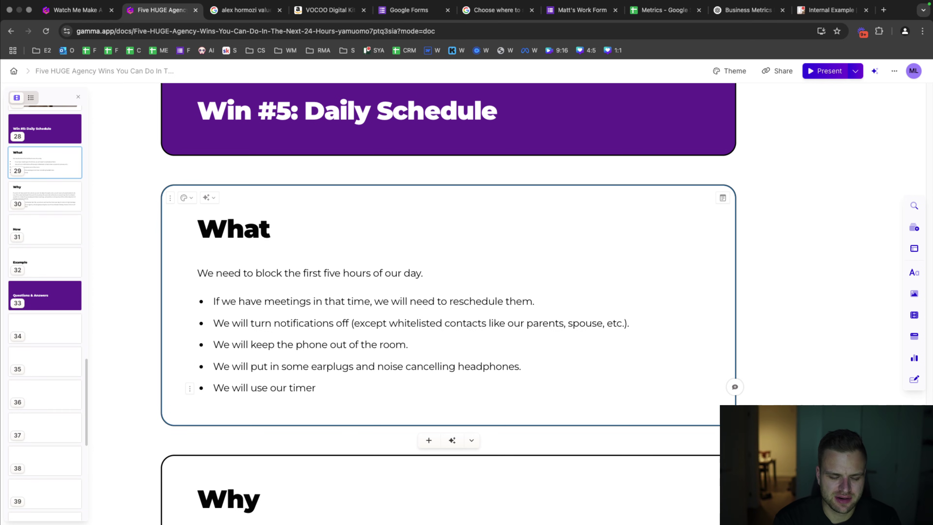
{"action": "type", "text": " and work form"}
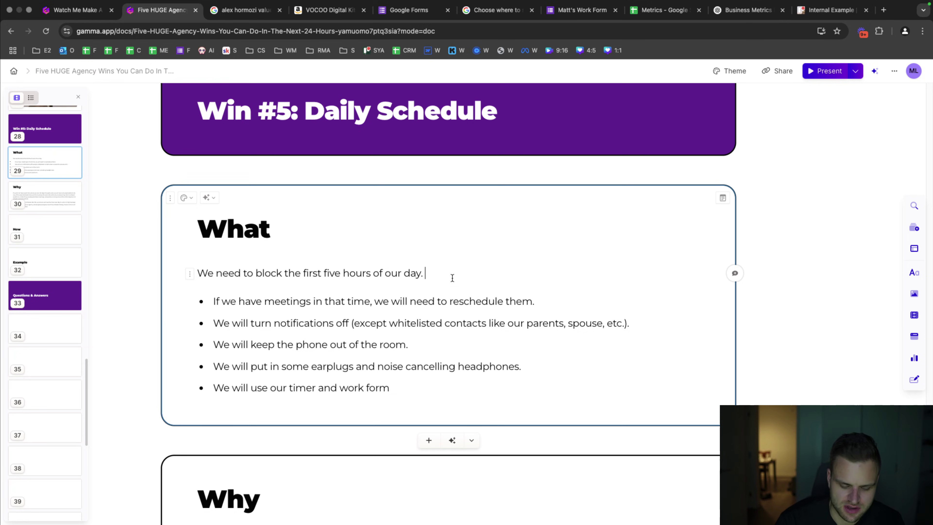
{"action": "type", "text": "This will ensure we have ti"}
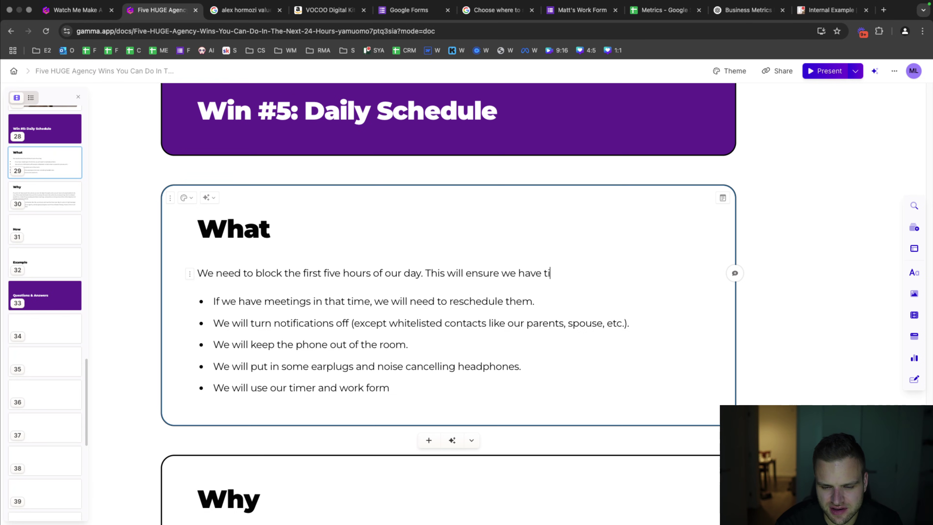
{"action": "type", "text": "me to work on things that are important."}
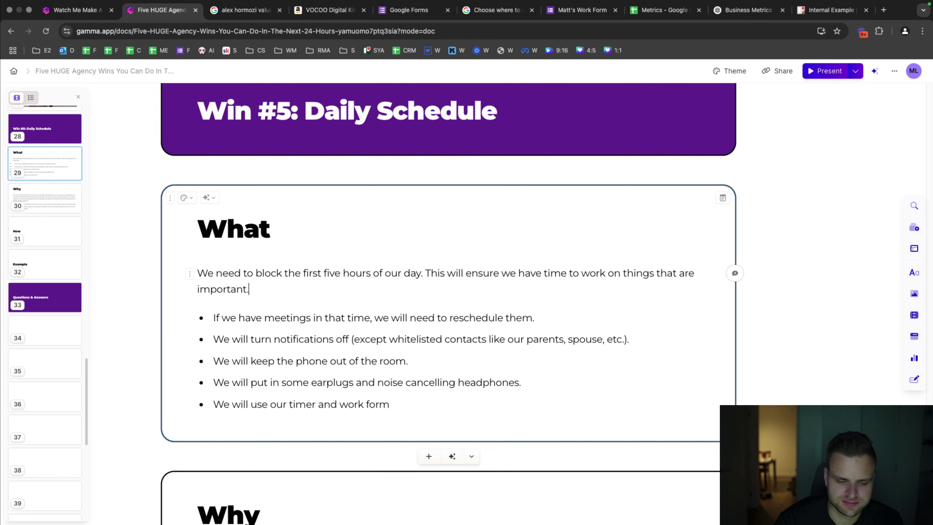
- Start a plain paragraph below the What bullets with "(We still have five more hours to work,"
{"action": "scroll", "coordinate": [399, 304], "scroll_direction": "down", "scroll_amount": 3}
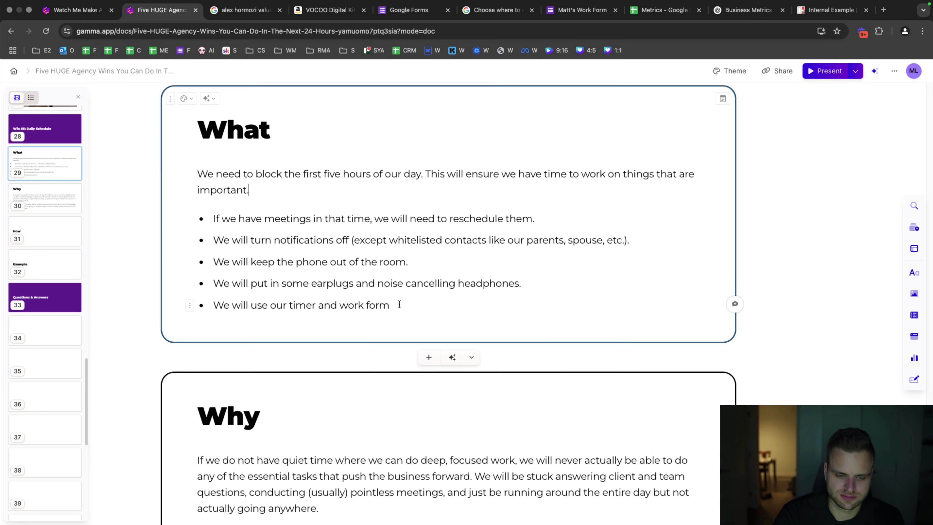
{"action": "key", "text": "Return"}
{"action": "key", "text": "Return"}
{"action": "type", "text": "(We sitll"}
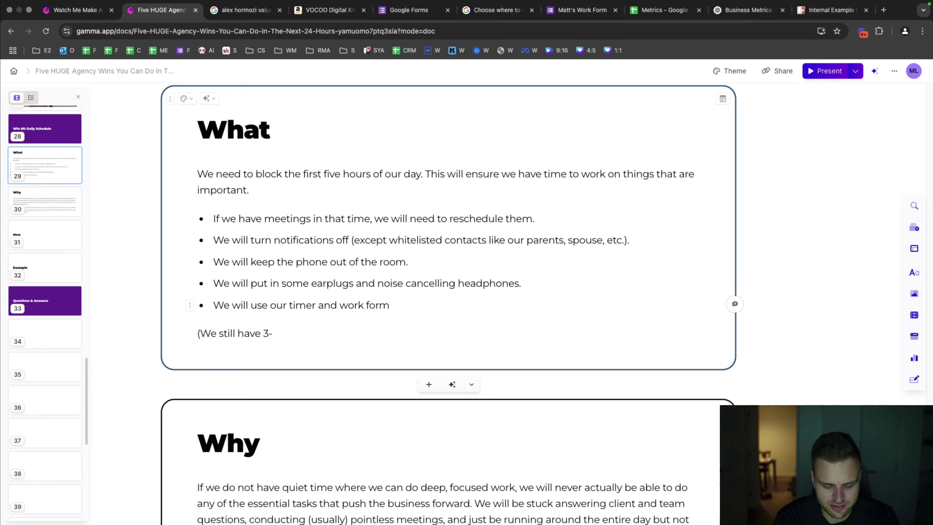
{"action": "type", "text": " have 3-7 more hours)"}
{"action": "key", "text": "BackSpace"}
{"action": "type", "text": ".d e"}
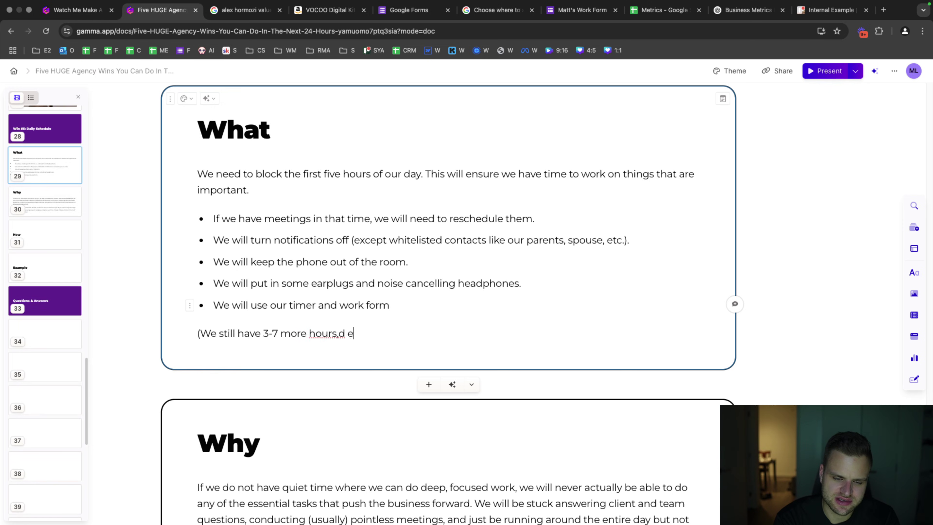
{"action": "type", "text": " dpe"}
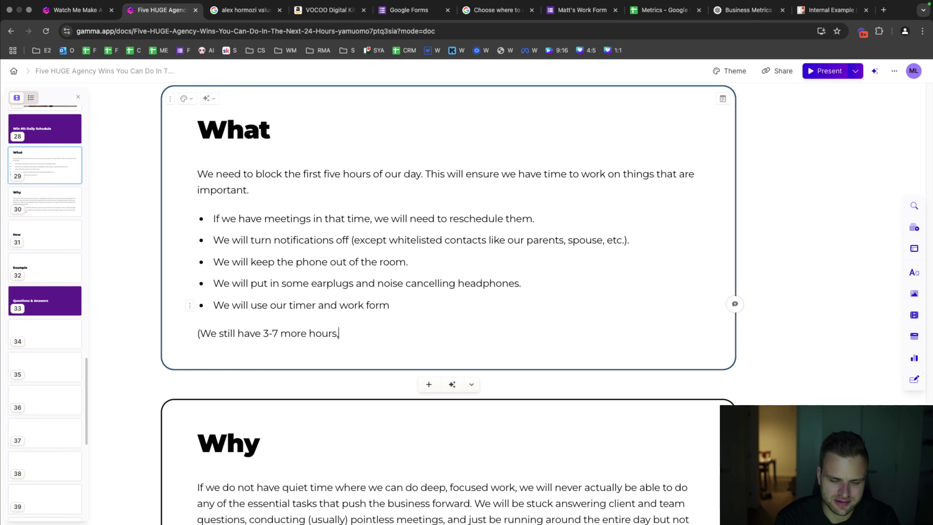
{"action": "key", "text": "BackSpace"}
{"action": "key", "text": "BackSpace"}
{"action": "key", "text": "BackSpace"}
{"action": "key", "text": "BackSpace"}
{"action": "key", "text": "BackSpace"}
{"action": "key", "text": "BackSpace"}
{"action": "type", "text": "fiv"}
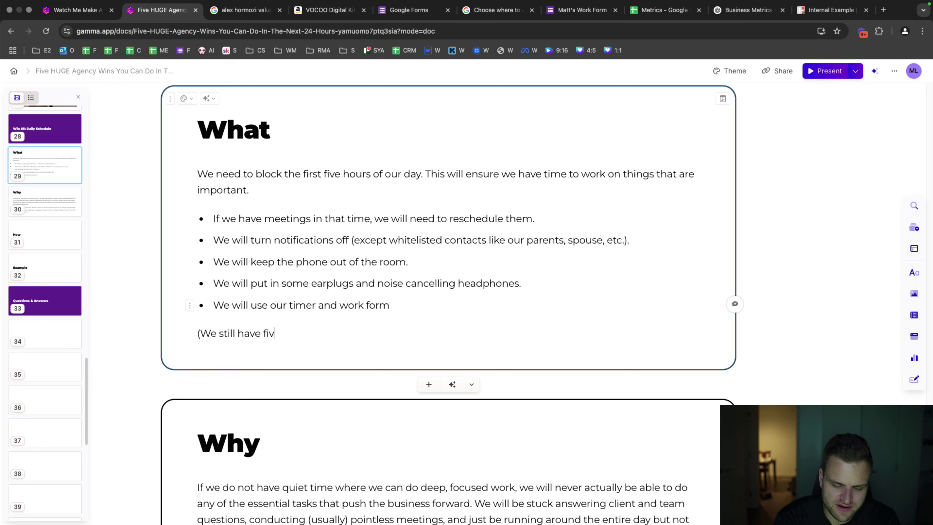
{"action": "type", "text": "e more hours to work, assu"}
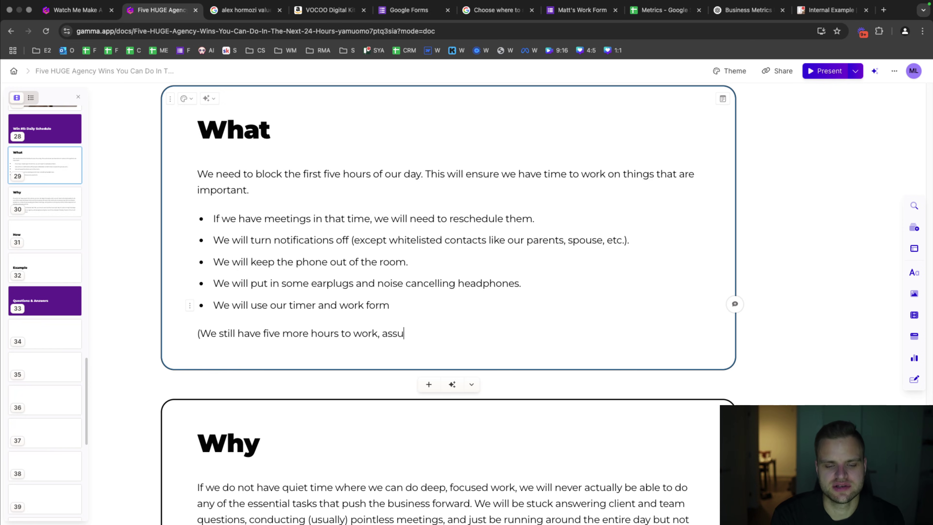
- Complete the parenthetical paragraph with "assuming we are submitting 10 forms per day on things like client work, meetings, sales, etc.)"
{"action": "type", "text": "ming we are suib"}
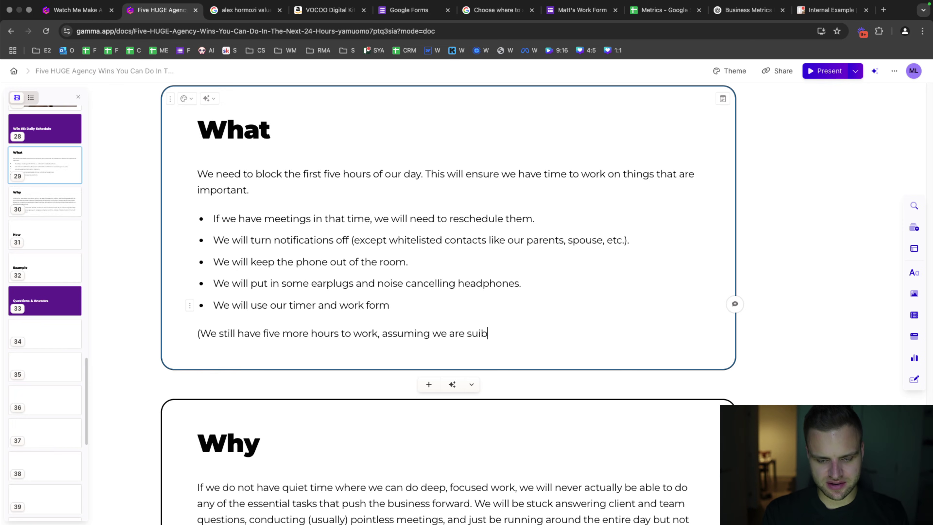
{"action": "key", "text": "BackSpace"}
{"action": "key", "text": "BackSpace"}
{"action": "type", "text": "bmitting five"}
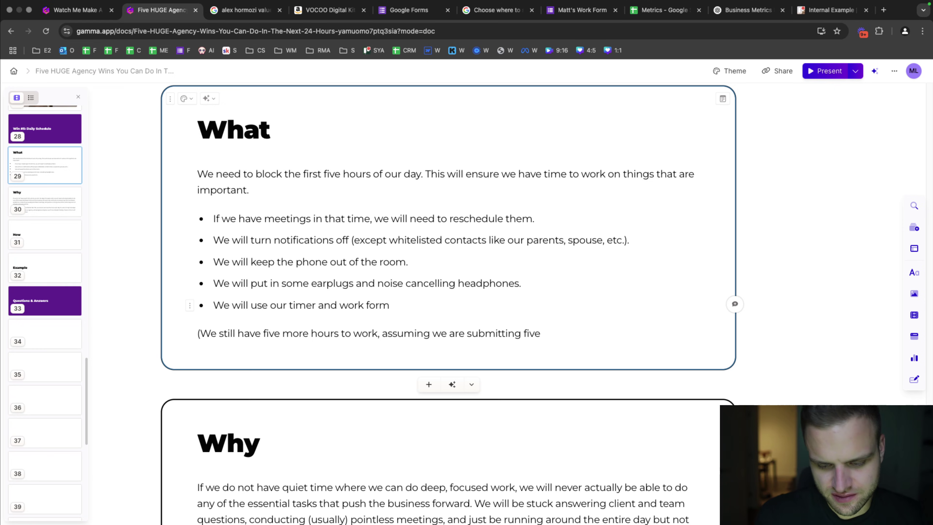
{"action": "key", "text": "BackSpace"}
{"action": "key", "text": "BackSpace"}
{"action": "key", "text": "BackSpace"}
{"action": "key", "text": "BackSpace"}
{"action": "type", "text": "10 forms per day"}
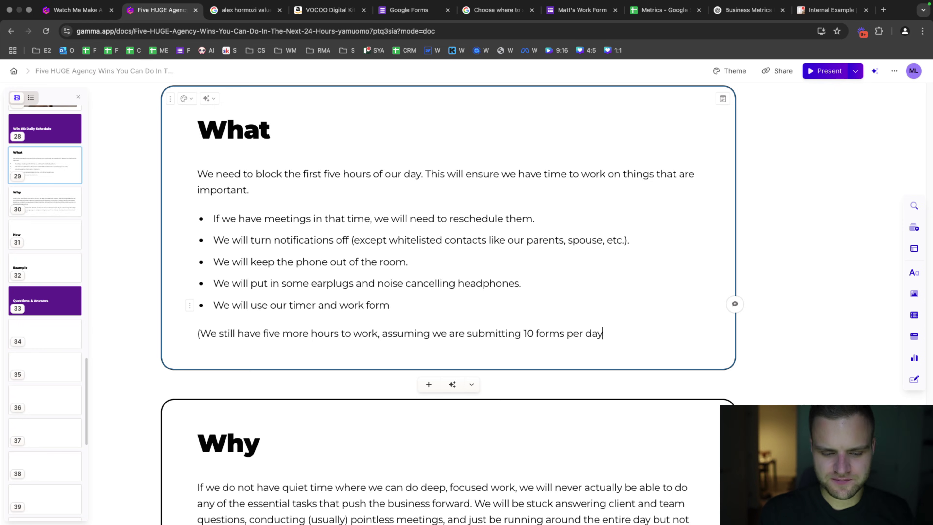
{"action": "type", "text": " on things like"}
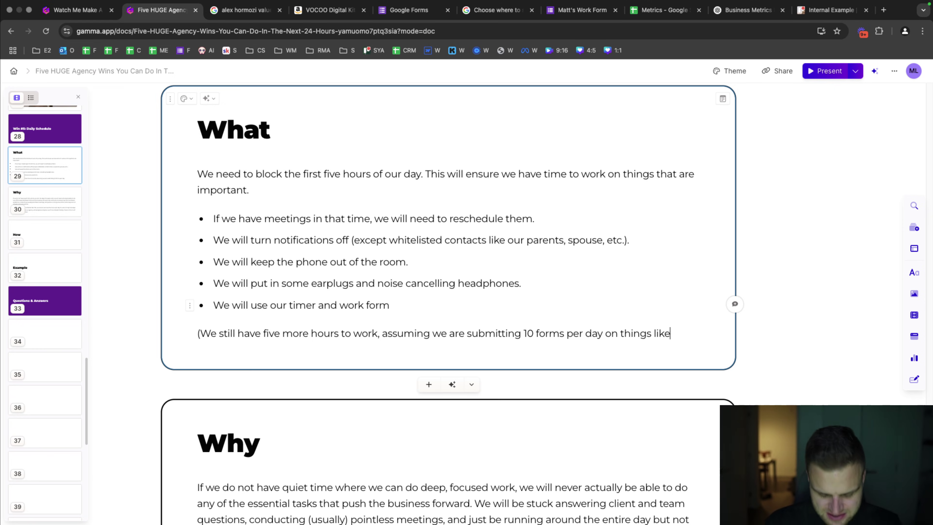
{"action": "type", "text": " client work, meetings"}
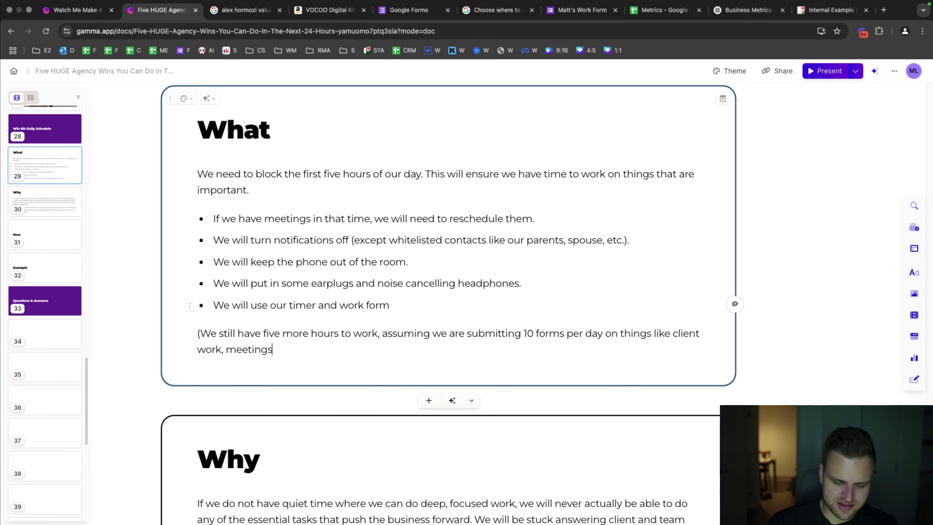
{"action": "type", "text": ", sales, etc."}
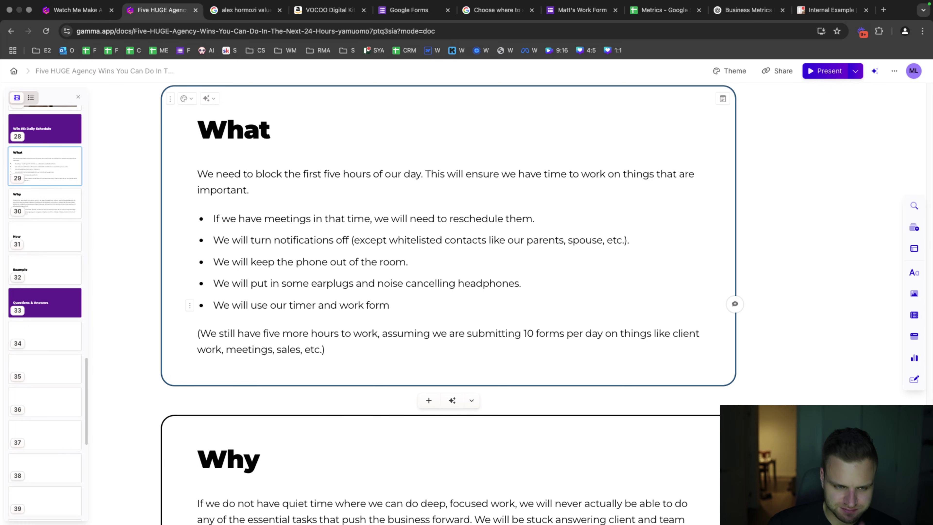
- Add a bullet under How: "Go into your calendar right now and block out the first five hours of your day, every day and set it to busy."
{"action": "scroll", "coordinate": [324, 246], "scroll_direction": "down", "scroll_amount": 12}
{"action": "left_click", "coordinate": [324, 246]}
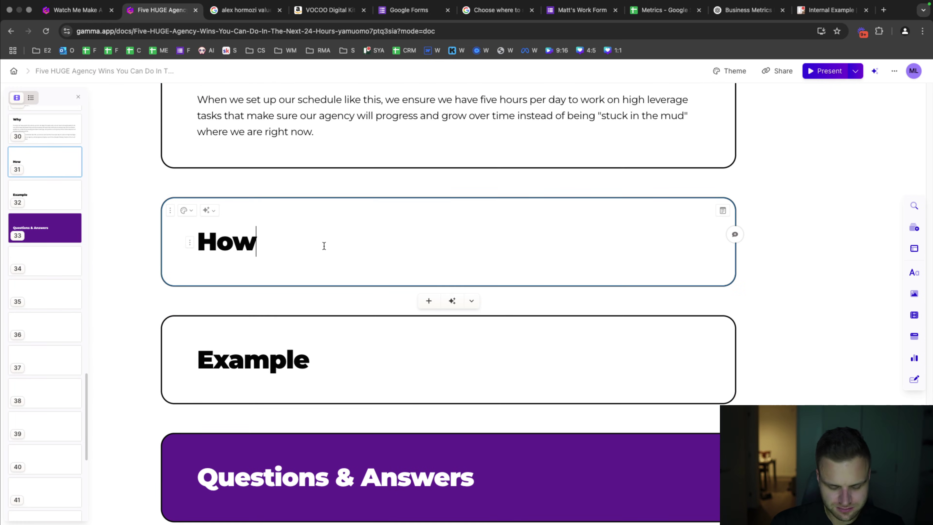
{"action": "key", "text": "Return"}
{"action": "type", "text": "-"}
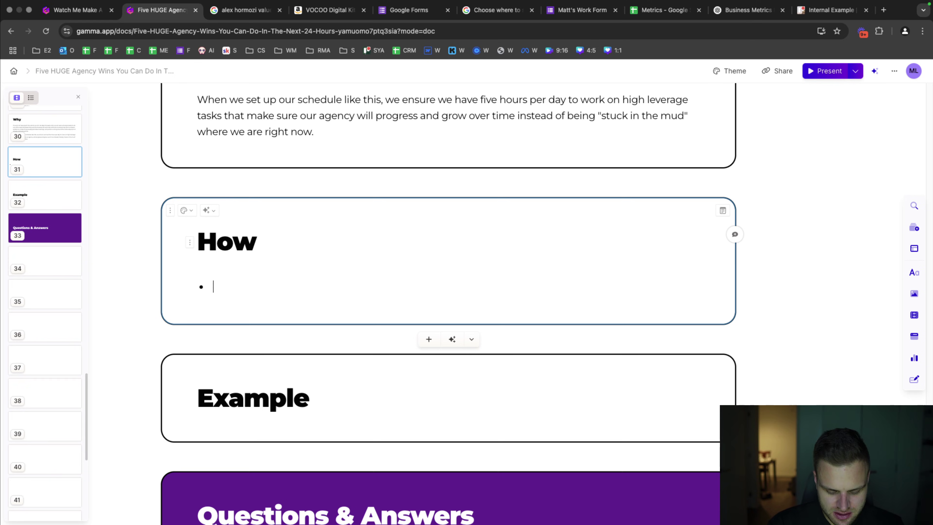
{"action": "key", "text": "BackSpace"}
{"action": "key", "text": "BackSpace"}
{"action": "key", "text": "BackSpace"}
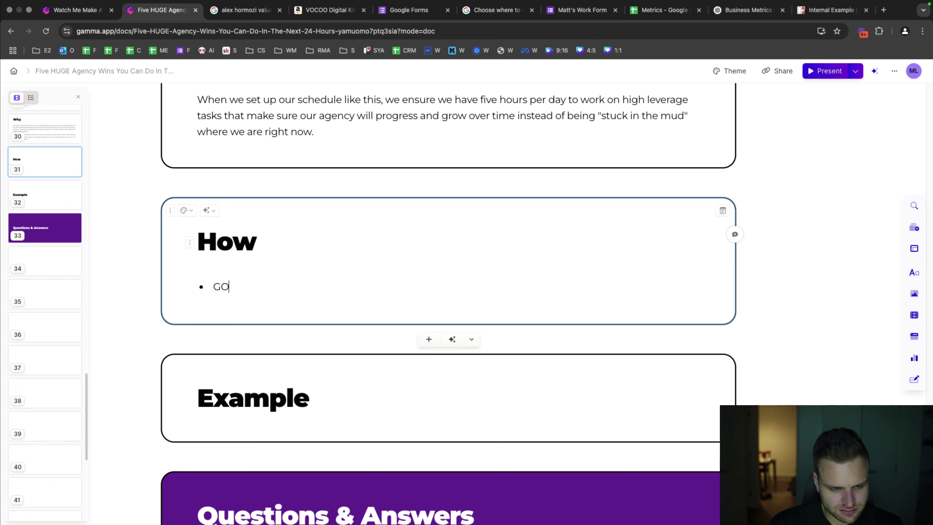
{"action": "type", "text": "into your calen"}
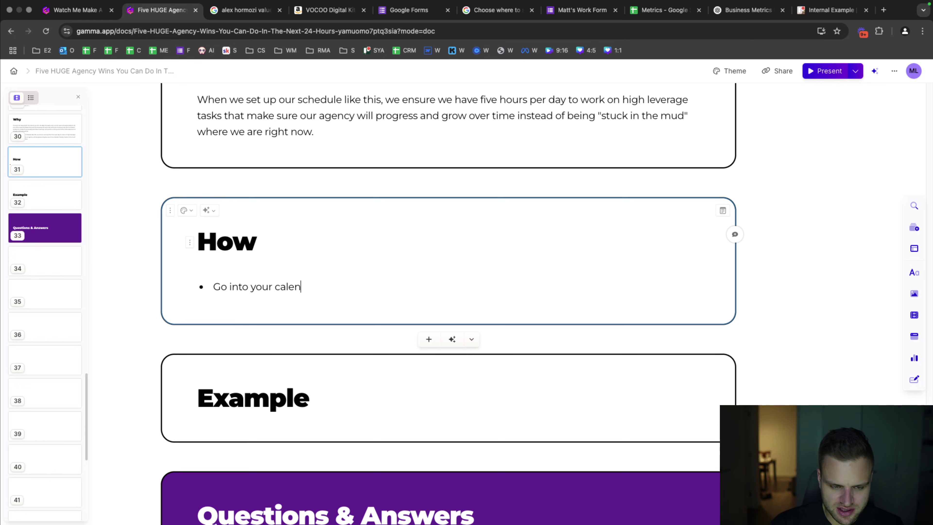
{"action": "type", "text": "dar right now and bloc"}
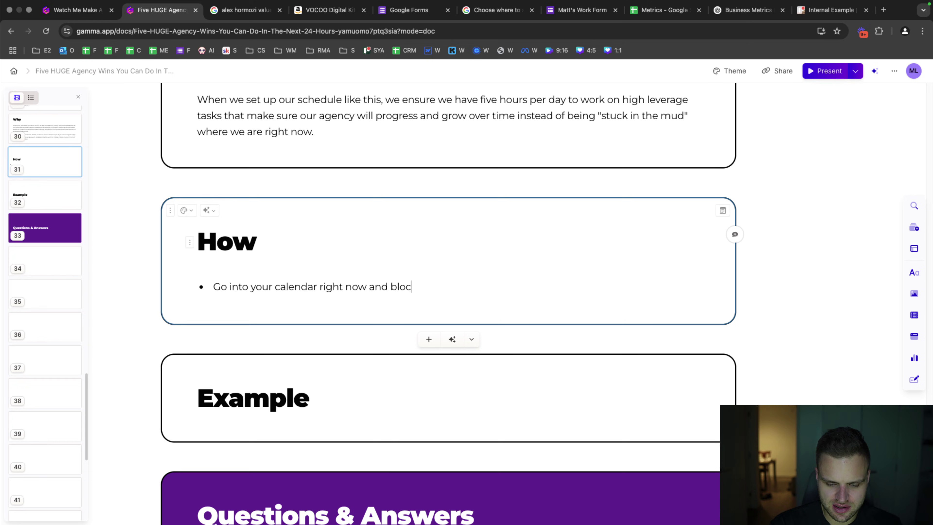
{"action": "type", "text": "k out the first five "}
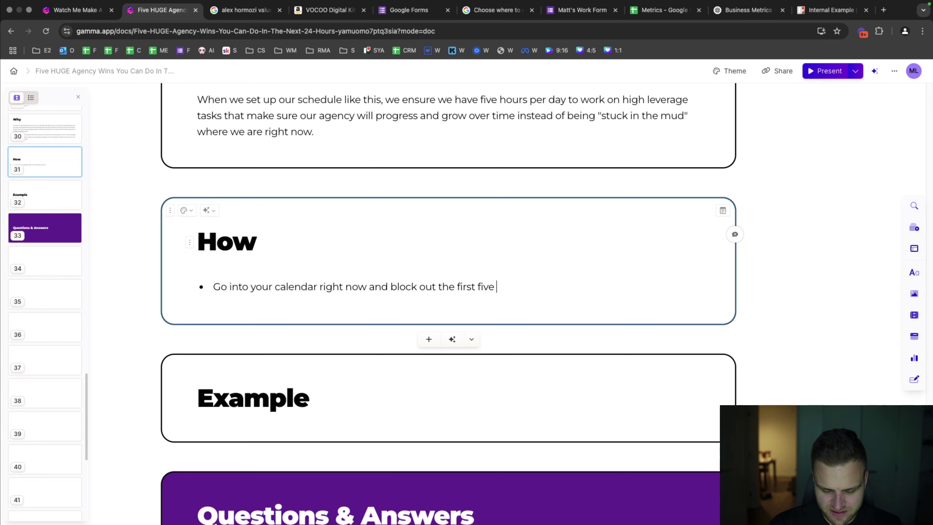
{"action": "type", "text": "hours of your day  ev"}
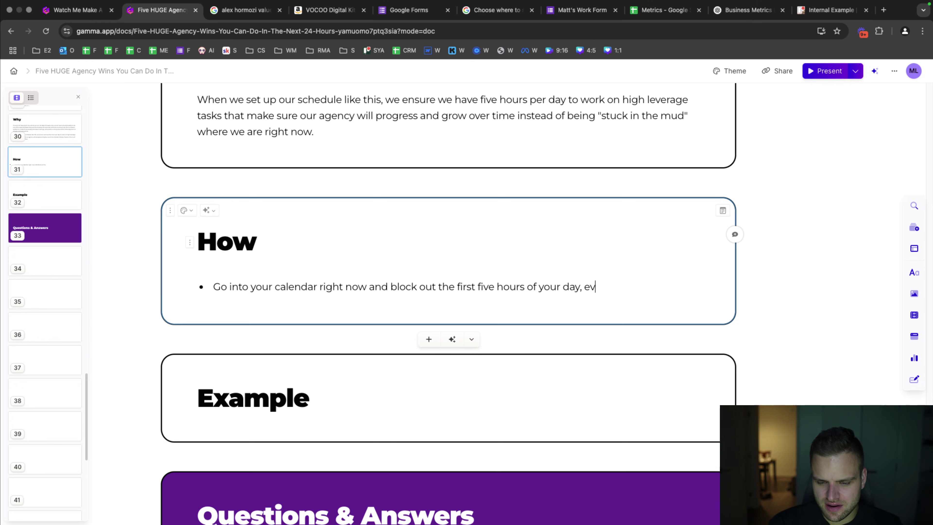
{"action": "type", "text": "ery day and s"}
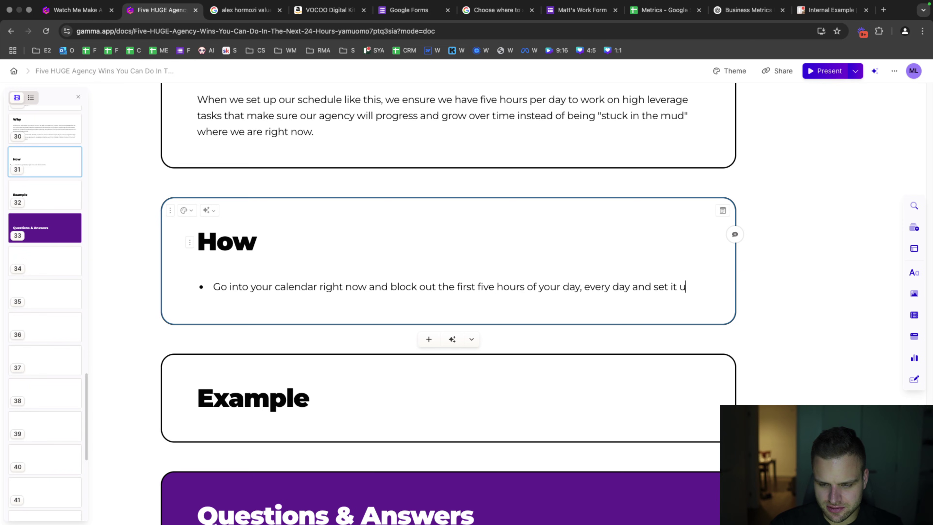
{"action": "type", "text": "et it to busy."}
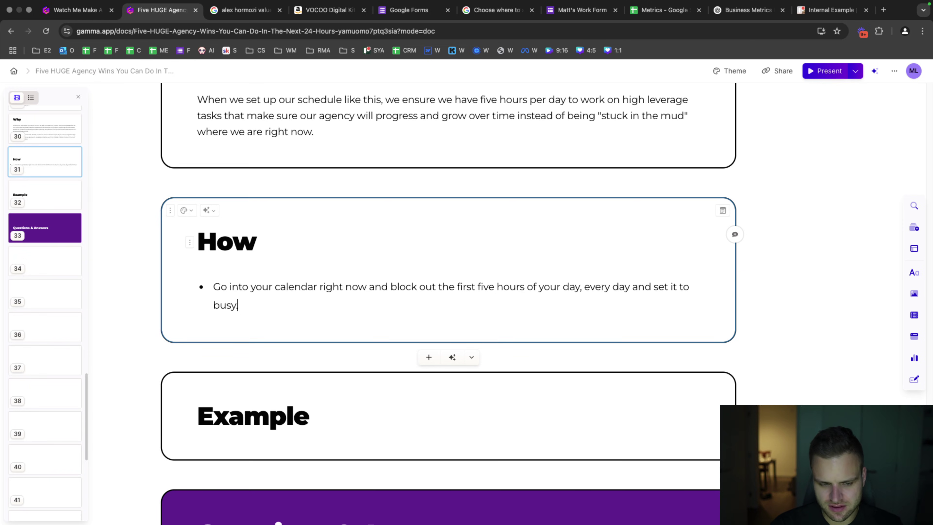
- Add a second How bullet: "Change your Calendly/call scheduler to reflect that if it doesn't automatically get blocked off from being synced."
{"action": "key", "text": "Return"}
{"action": "type", "text": "Change your Cal"}
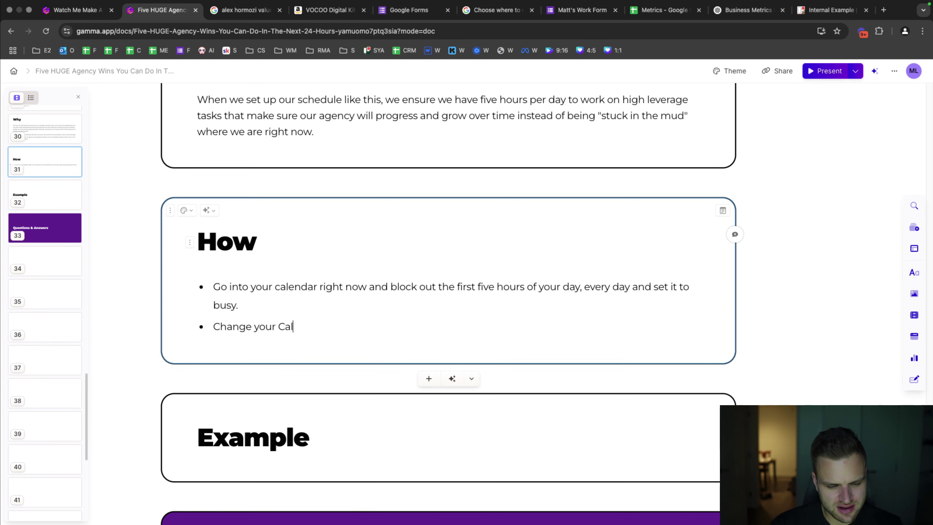
{"action": "type", "text": "endly/call schedu"}
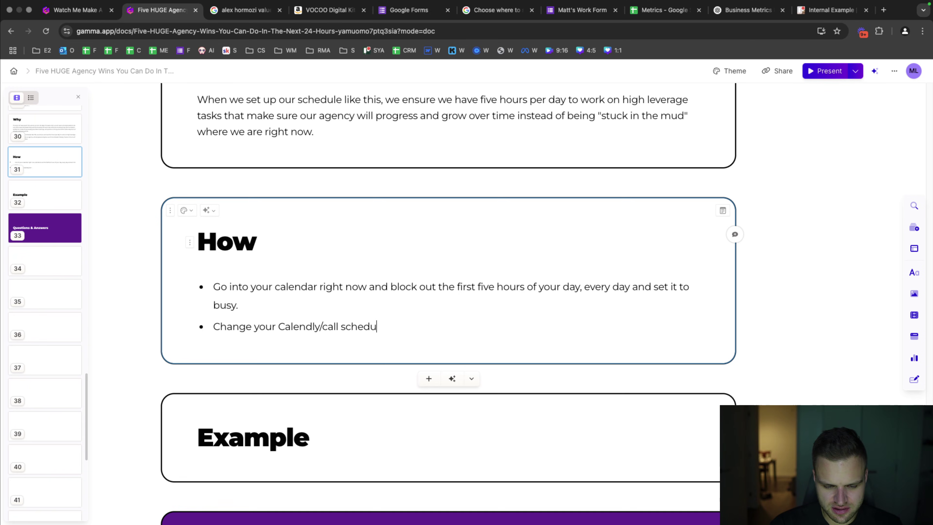
{"action": "type", "text": "ler to reflect that if "}
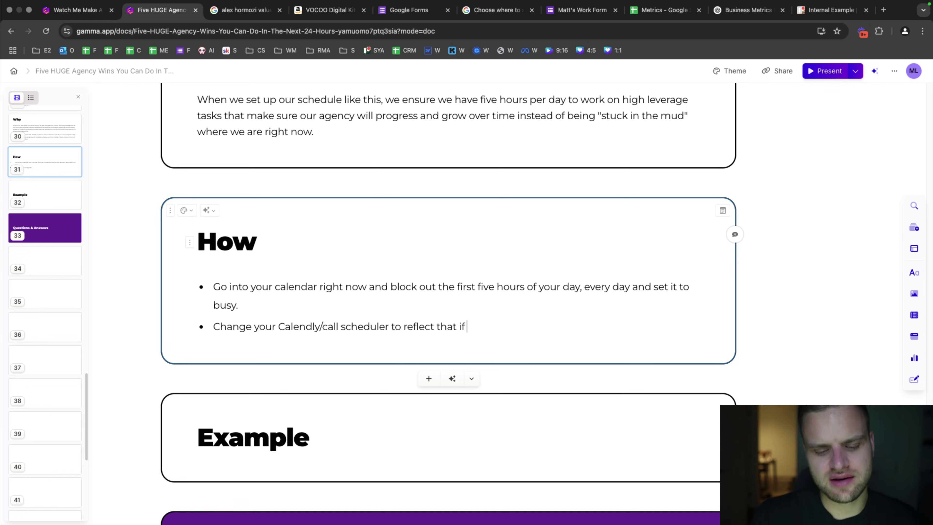
{"action": "type", "text": "it doesn't automatically "}
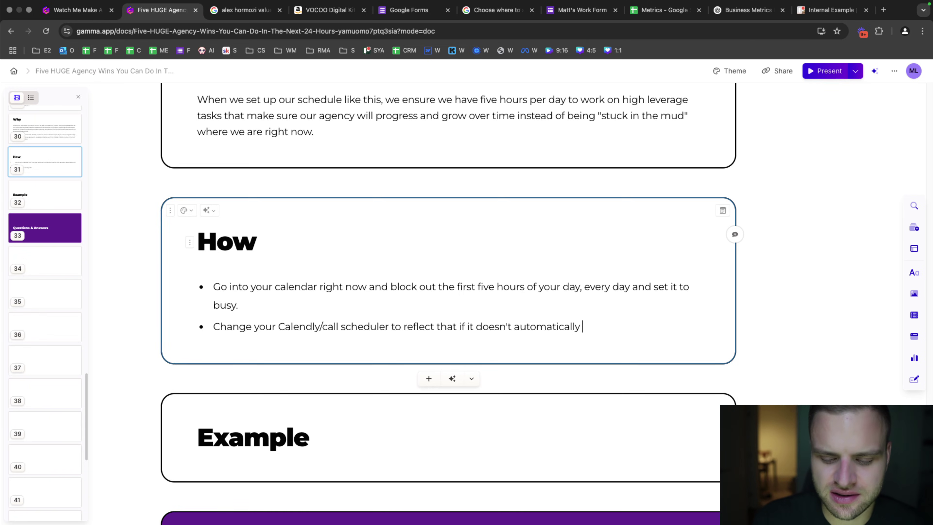
{"action": "type", "text": "get vblbloc"}
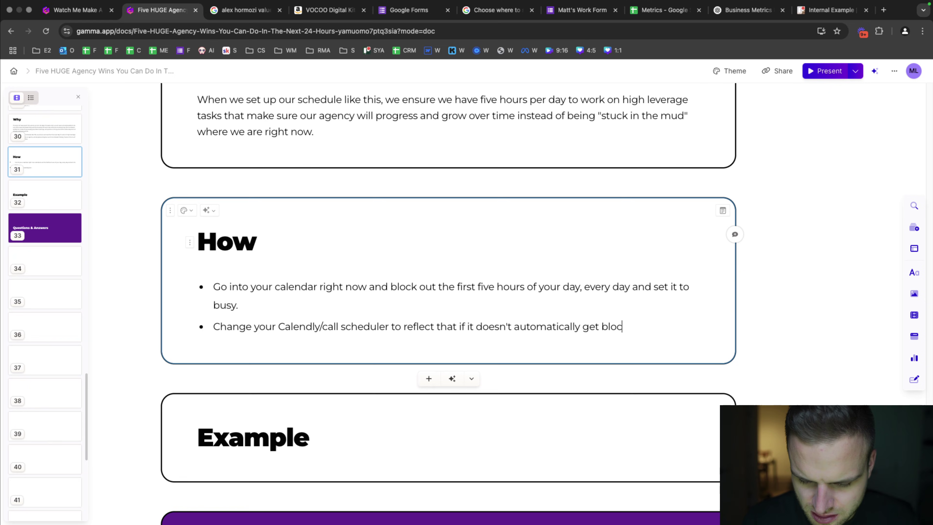
{"action": "type", "text": "ked off from being synced."}
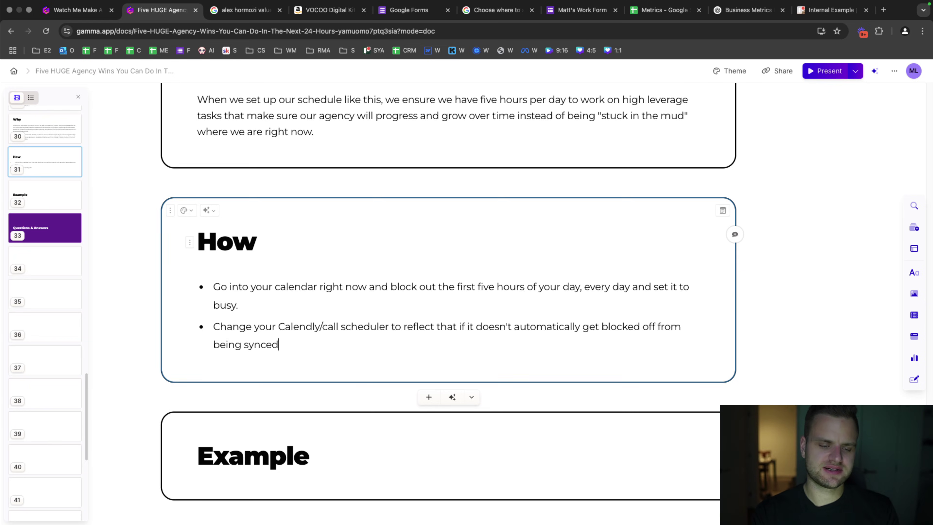
- Add a third How bullet: "Reschedule all of your meetings with your team and clients for the afternoon"
{"action": "key", "text": "Return"}
{"action": "type", "text": "R"}
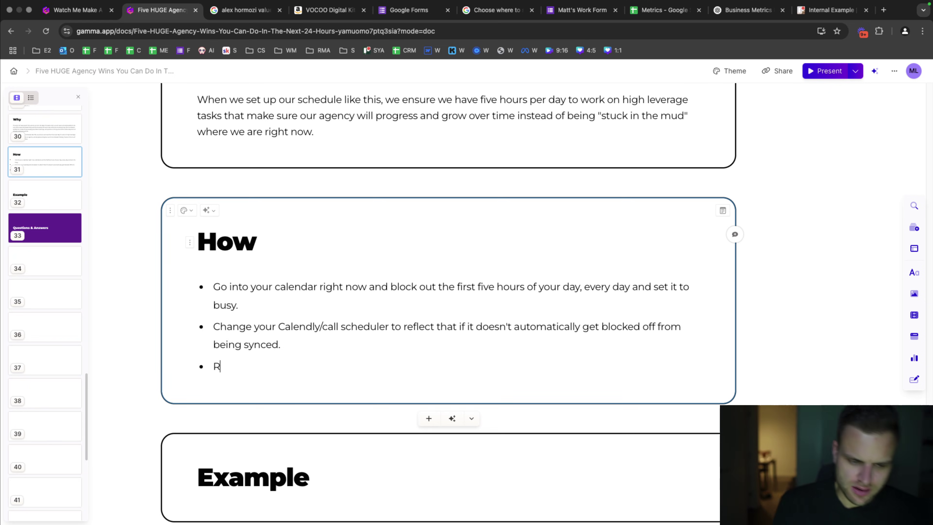
{"action": "type", "text": "eschedule all of your me"}
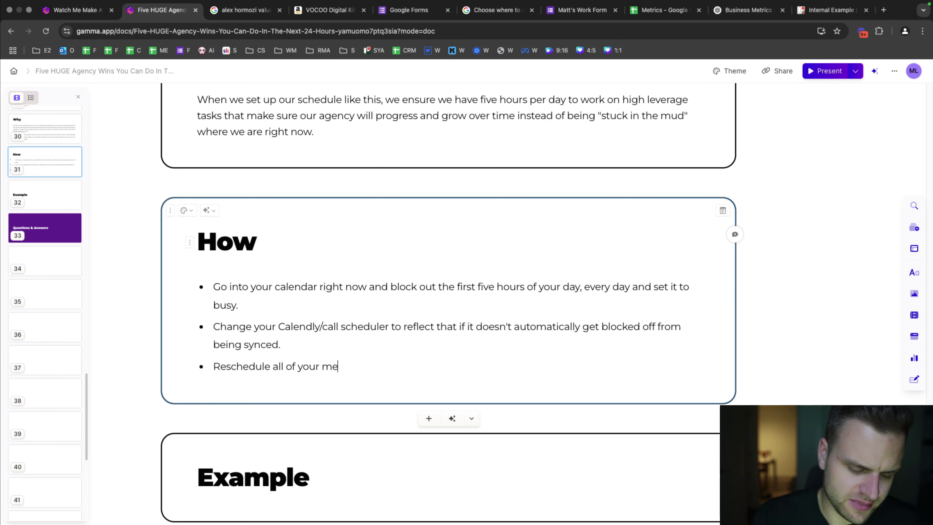
{"action": "type", "text": "etings with your team and c"}
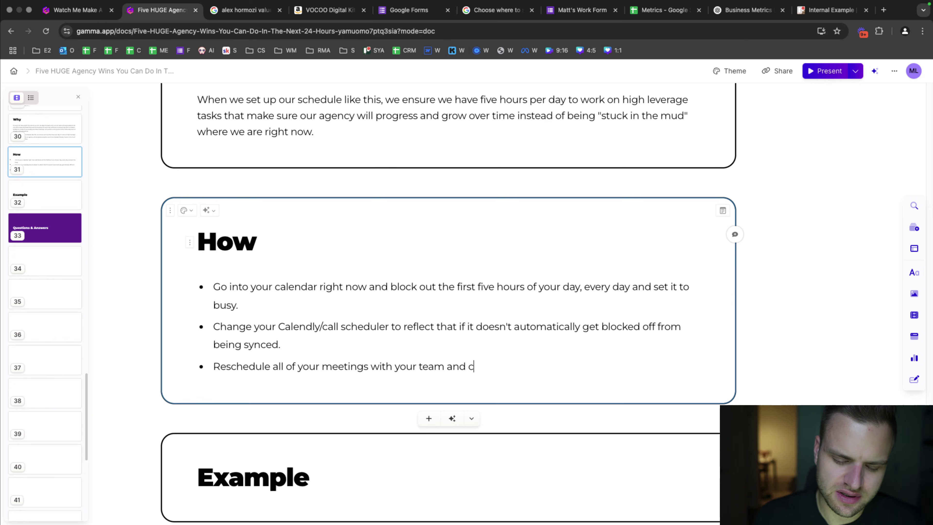
{"action": "type", "text": "lients for the afternoon"}
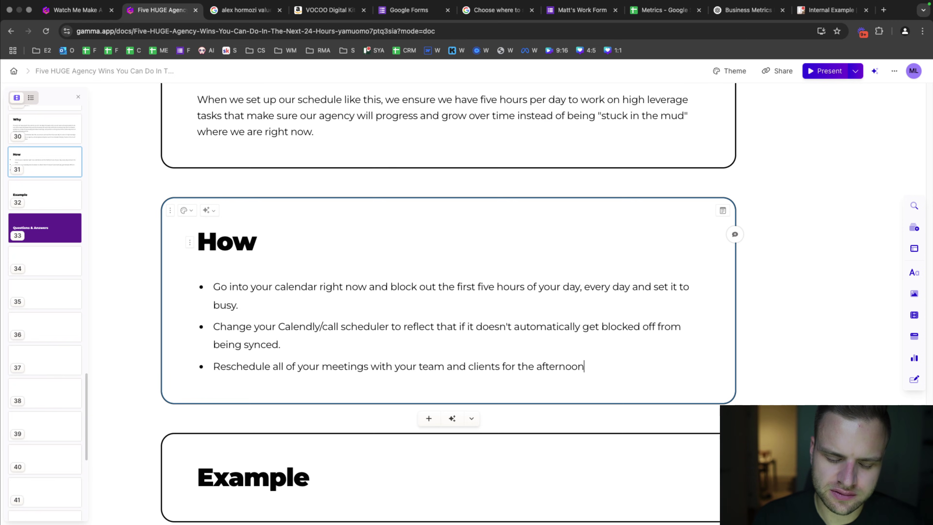
- Add a fourth bullet under How: "Do not ever deviate from this."
{"action": "key", "text": "Return"}
{"action": "type", "text": "Do not ever"}
{"action": "type", "text": " devi"}
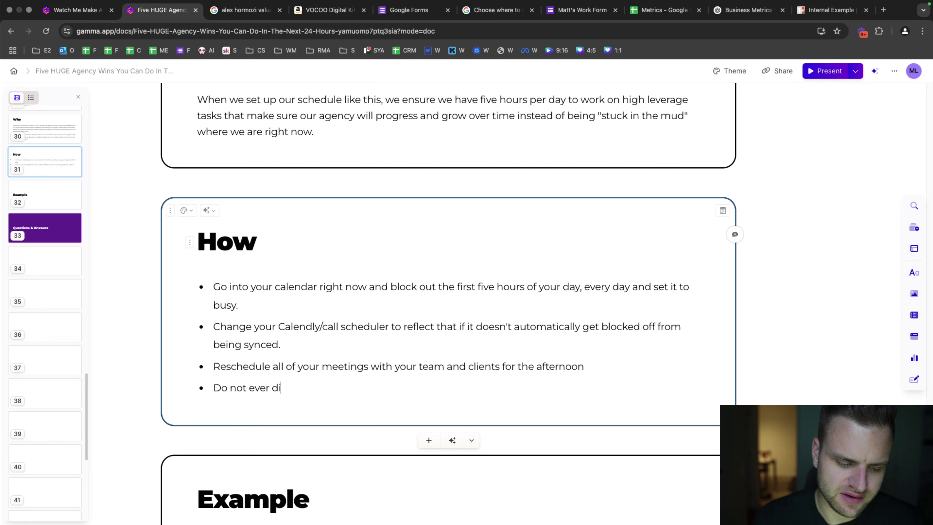
{"action": "key", "text": "BackSpace"}
{"action": "type", "text": "evitat"}
{"action": "key", "text": "BackSpace"}
{"action": "key", "text": "BackSpace"}
{"action": "key", "text": "BackSpace"}
{"action": "type", "text": "ate from this"}
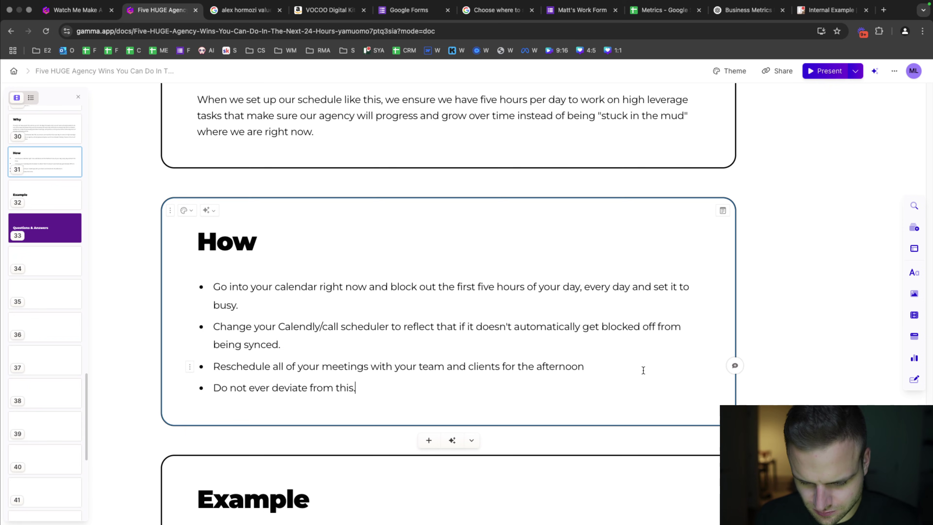
- End the afternoon-meetings bullet with a period and add below it "Delegate/automate/systematize any task that needs to get done that you used to do in that time."
{"action": "type", "text": "."}
{"action": "key", "text": "Return"}
{"action": "type", "text": "Delegate"}
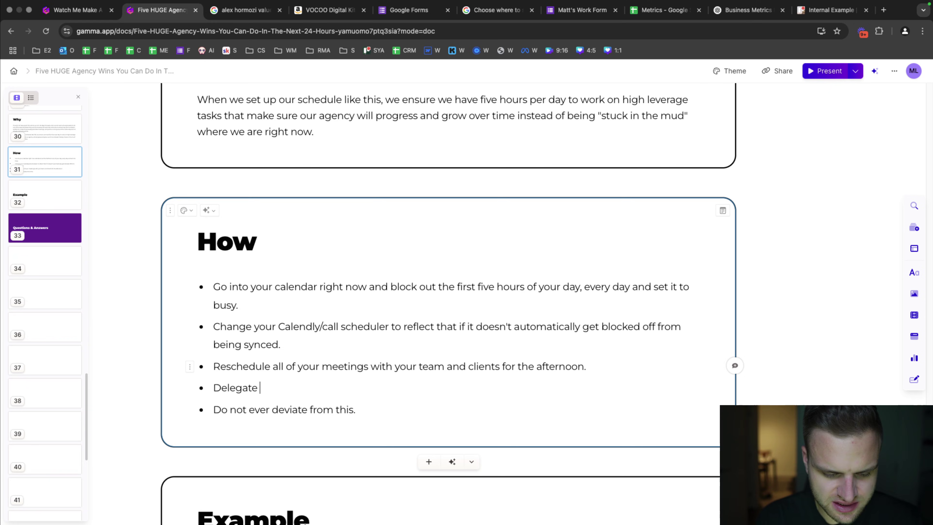
{"action": "type", "text": "/autom"}
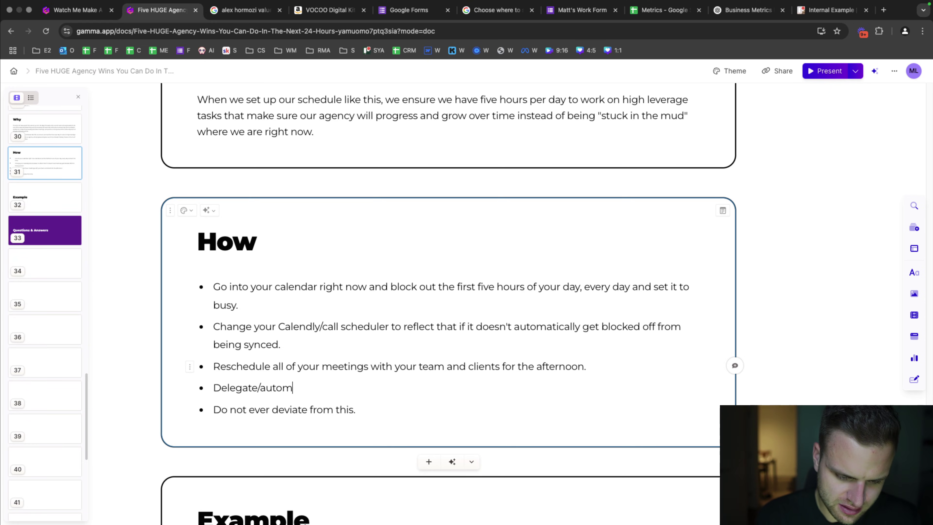
{"action": "type", "text": "ate/systematize any task that neeeds"}
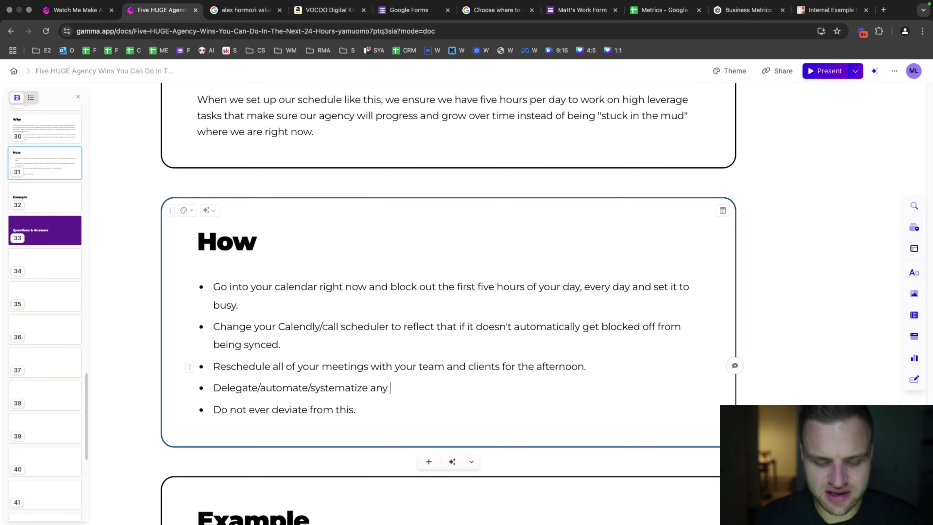
{"action": "key", "text": "BackSpace"}
{"action": "key", "text": "BackSpace"}
{"action": "key", "text": "BackSpace"}
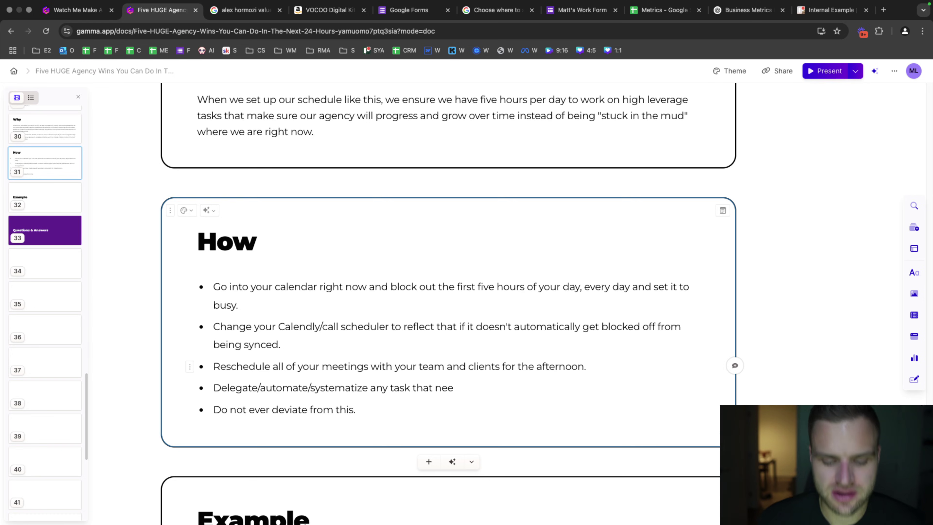
{"action": "type", "text": "ds to get done that you used"}
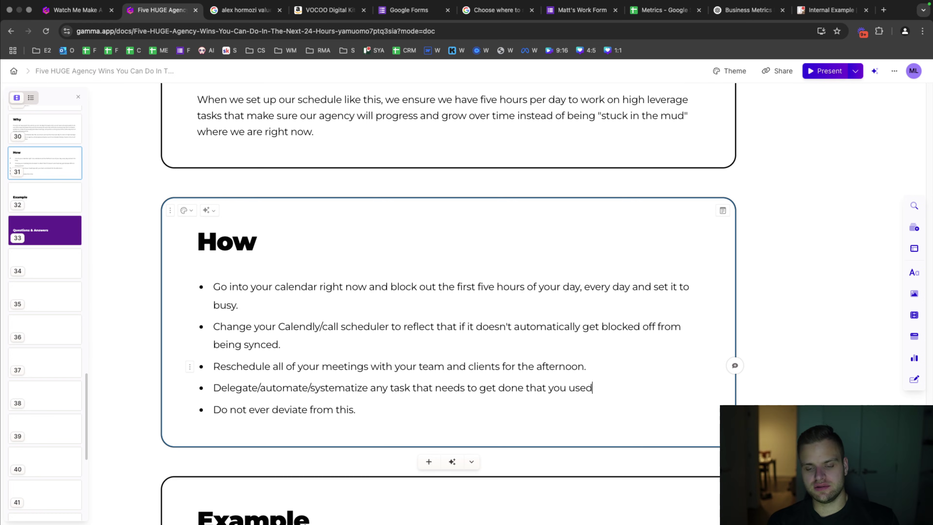
{"action": "type", "text": " to do in that time."}
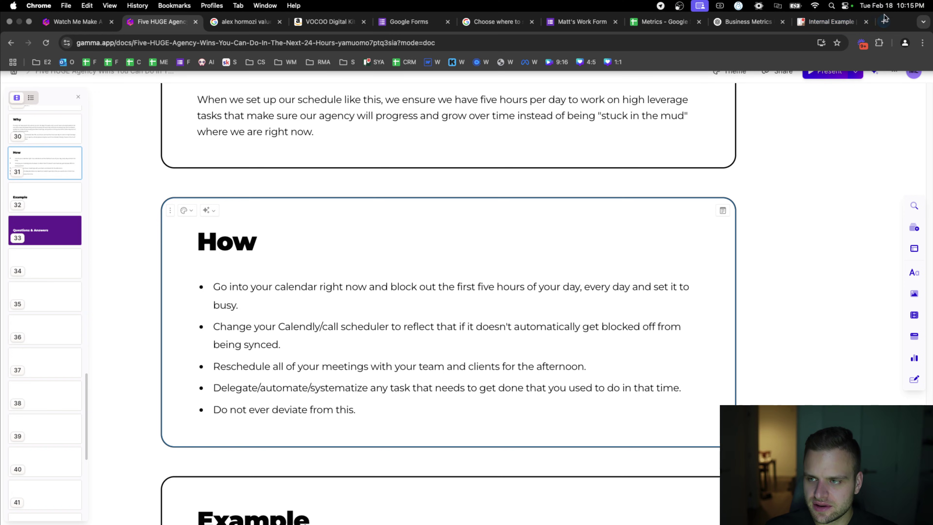
- Search for Google Calendar in a new browser tab and open it from the results
{"action": "left_click", "coordinate": [882, 22]}
{"action": "type", "text": "googl"}
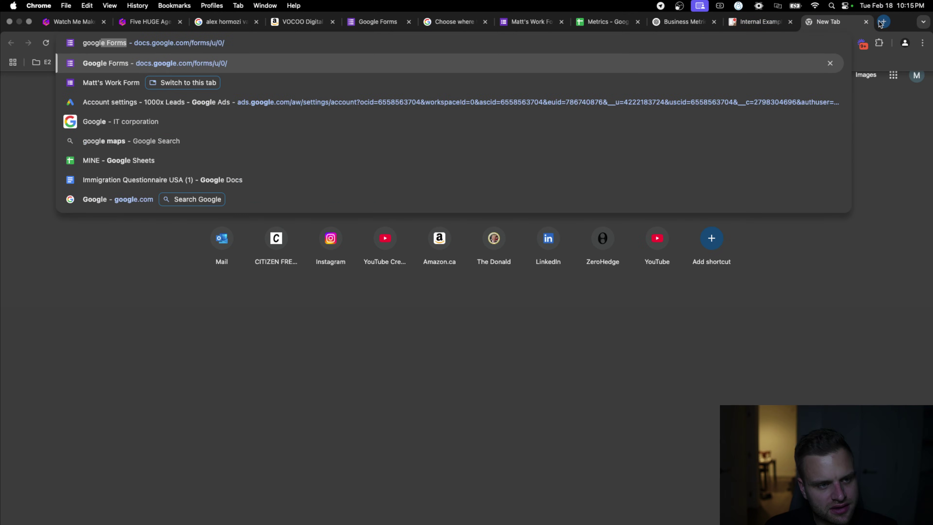
{"action": "type", "text": "el caclndar"}
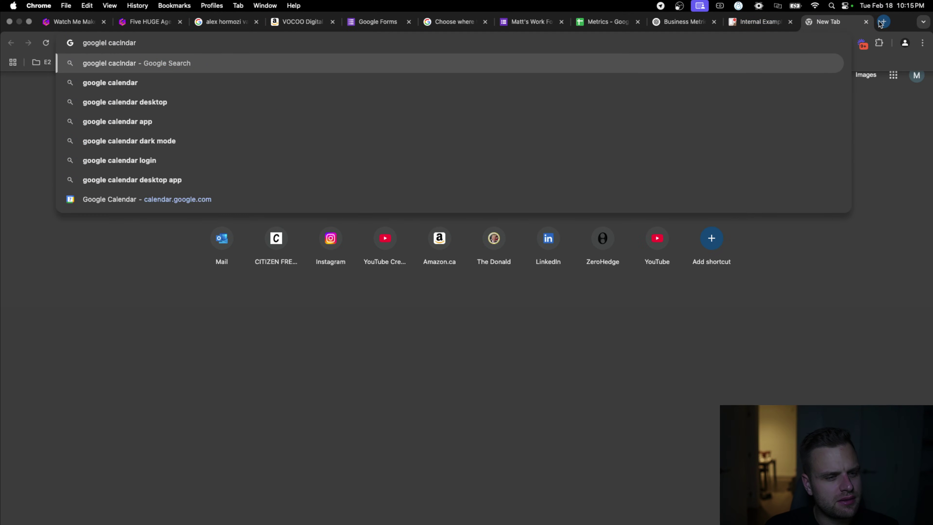
{"action": "key", "text": "Return"}
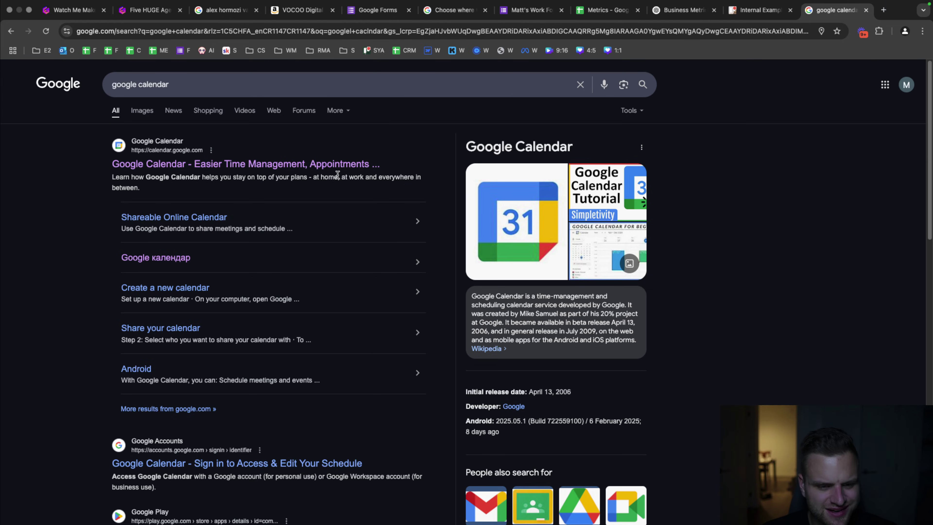
{"action": "left_click", "coordinate": [331, 166]}
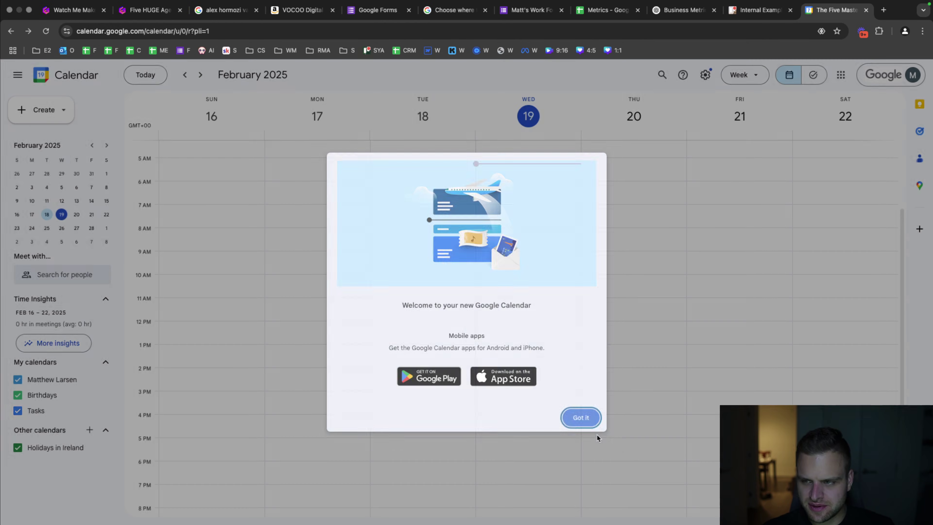
- Dismiss Google Calendar's welcome message and set its appearance to Dark
{"action": "left_click", "coordinate": [581, 417]}
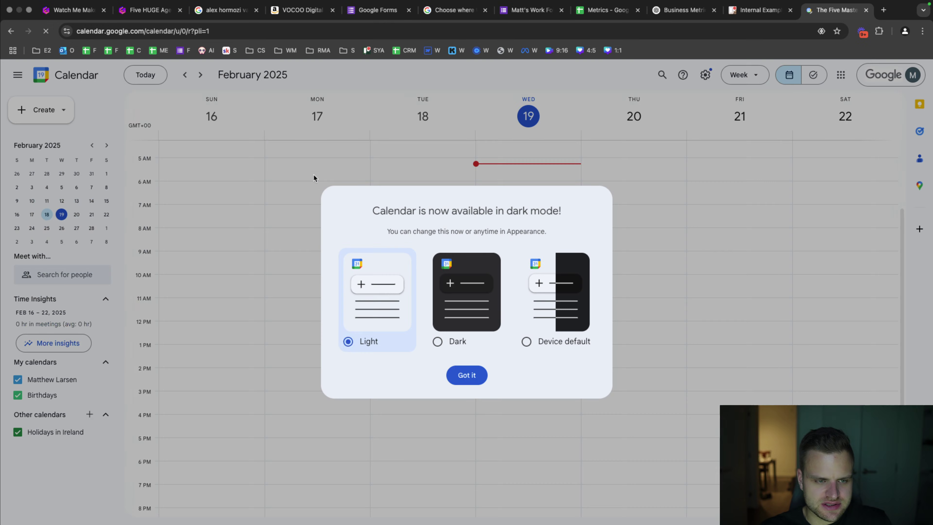
{"action": "left_click", "coordinate": [473, 335]}
{"action": "left_click", "coordinate": [469, 378]}
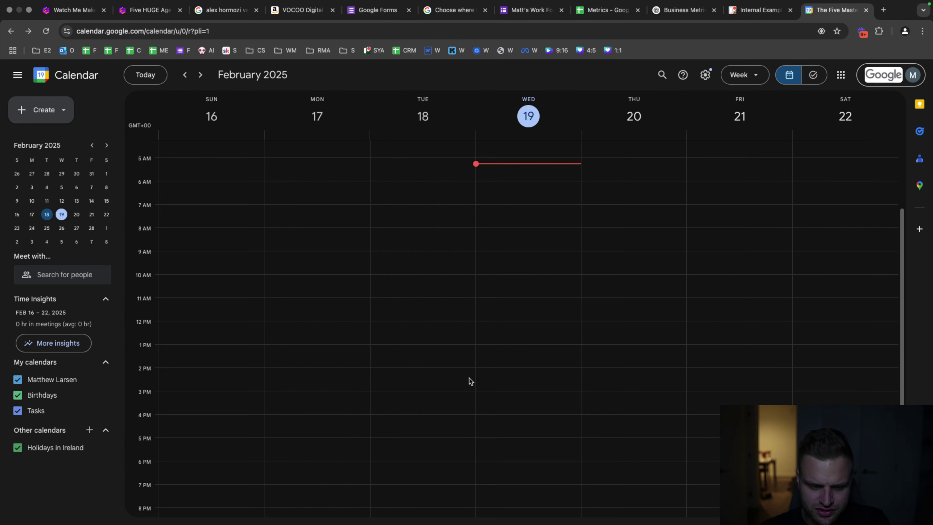
{"action": "left_click", "coordinate": [416, 272]}
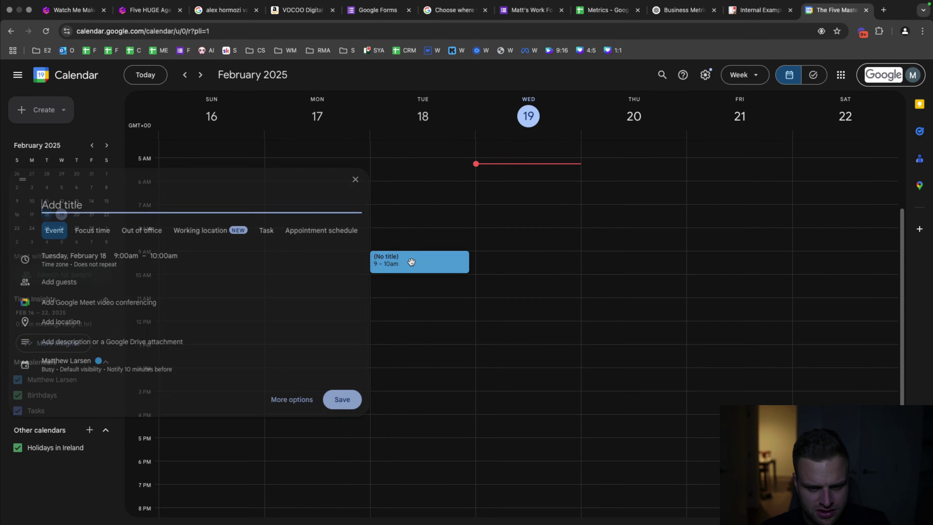
{"action": "left_click", "coordinate": [403, 198]}
{"action": "left_click", "coordinate": [403, 200]}
{"action": "left_click", "coordinate": [392, 225]}
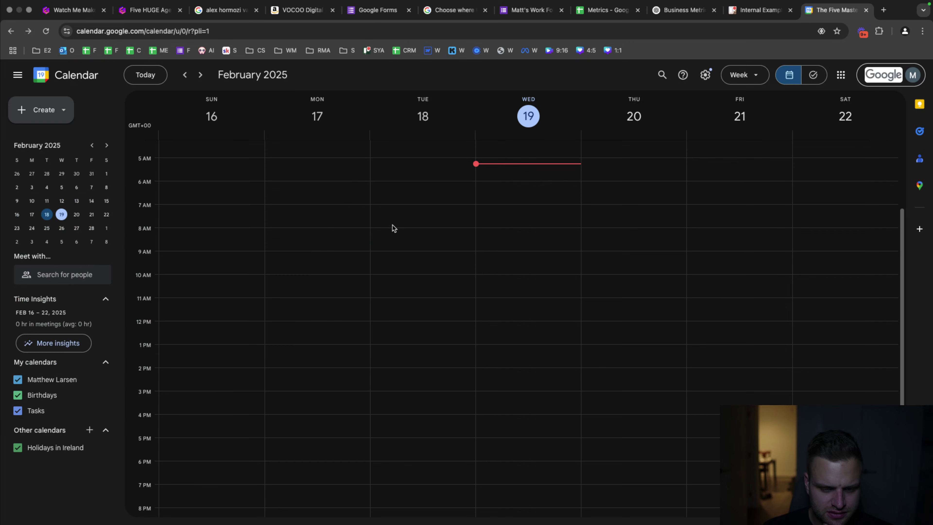
{"action": "left_click", "coordinate": [392, 226]}
{"action": "left_click", "coordinate": [405, 213]}
- Start a calendar event on Tuesday, February 18 at 7:00am titled "Calendar Block (Deep Work)"
{"action": "left_click", "coordinate": [406, 213]}
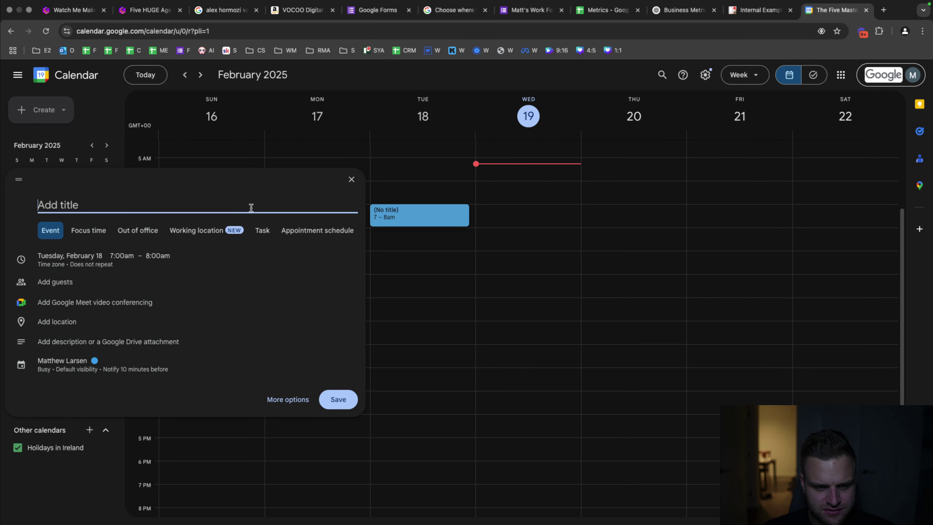
{"action": "type", "text": "Calend"}
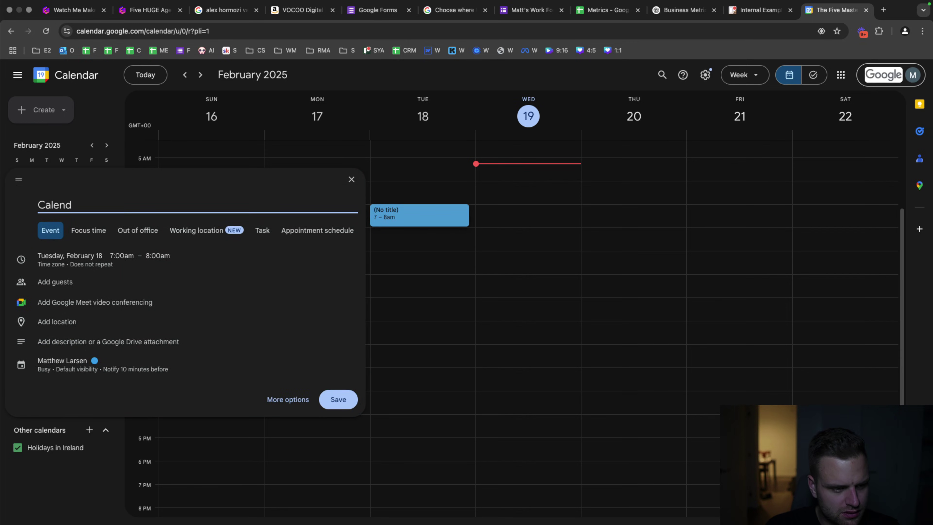
{"action": "type", "text": "ar Block (Dde"}
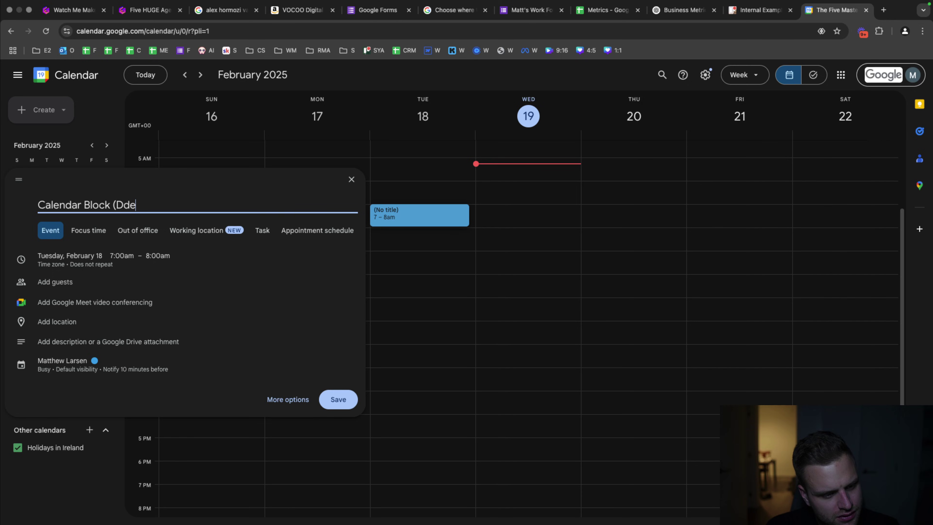
{"action": "type", "text": "p Work"}
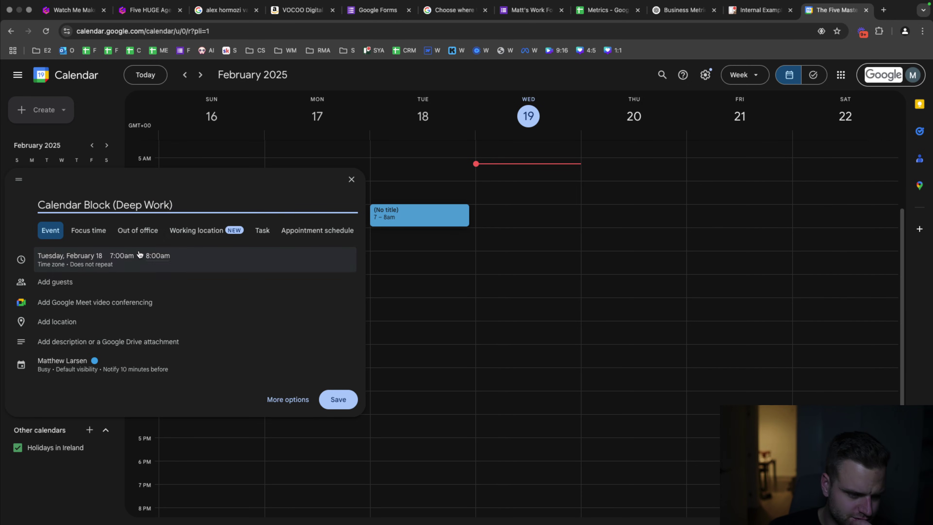
- Set the deep work event to end at 12:00pm and repeat every weekday (Monday to Friday), and save it
{"action": "left_click", "coordinate": [136, 255]}
{"action": "left_click", "coordinate": [202, 256]}
{"action": "type", "text": "12pm"}
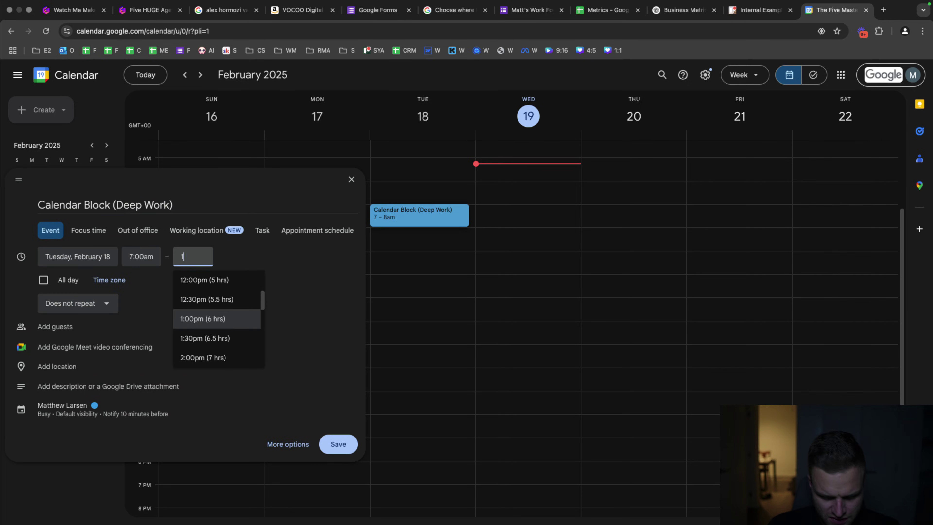
{"action": "key", "text": "Return"}
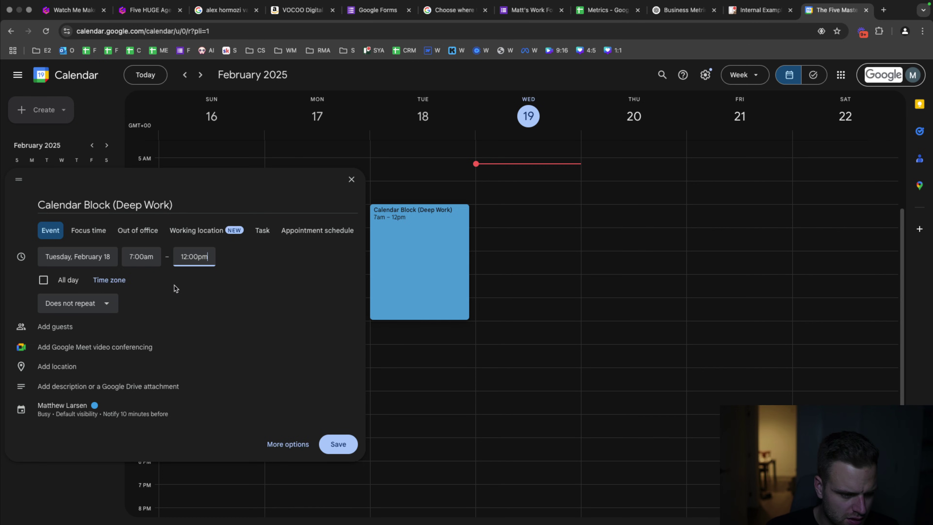
{"action": "left_click", "coordinate": [104, 303]}
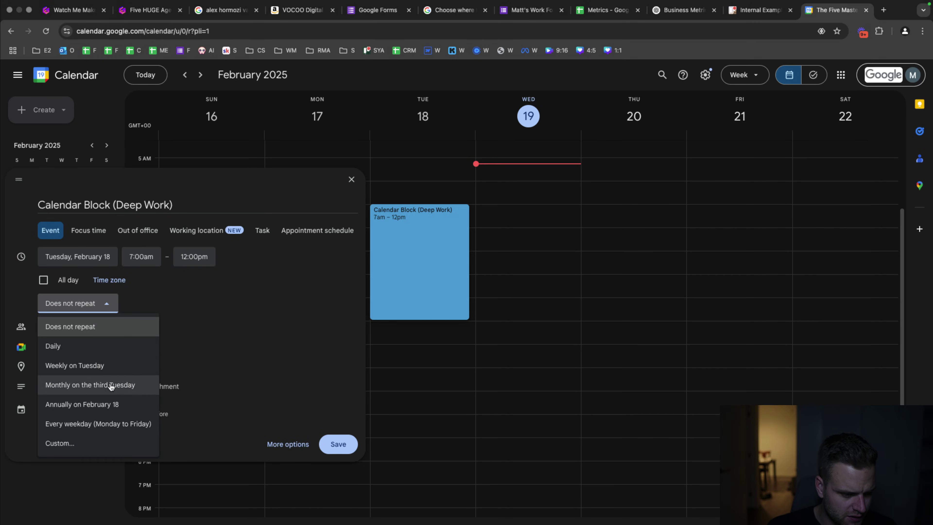
{"action": "left_click", "coordinate": [107, 423]}
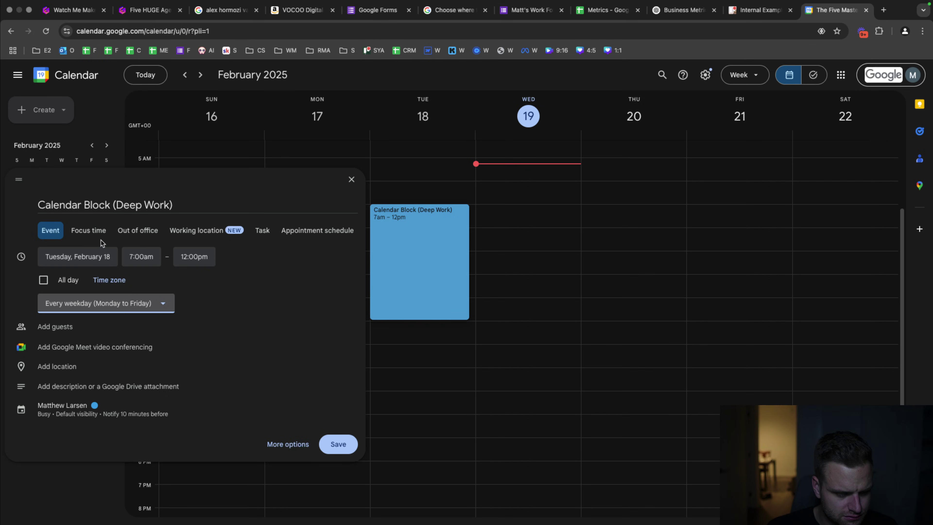
{"action": "left_click", "coordinate": [335, 445]}
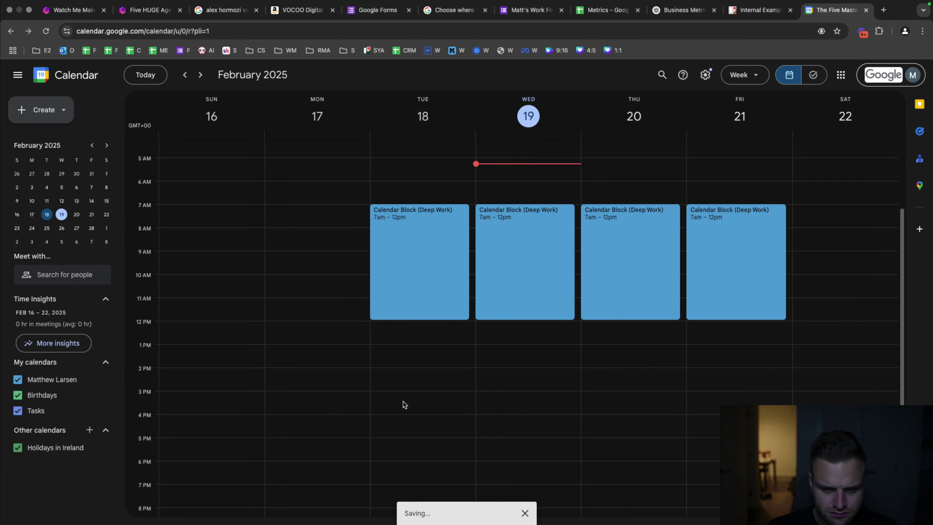
- Capture a screenshot of the weekly calendar grid with the deep work blocks and return to the Five HUGE Agency Wins document in Gamma
{"action": "key", "text": "super+shift+4"}
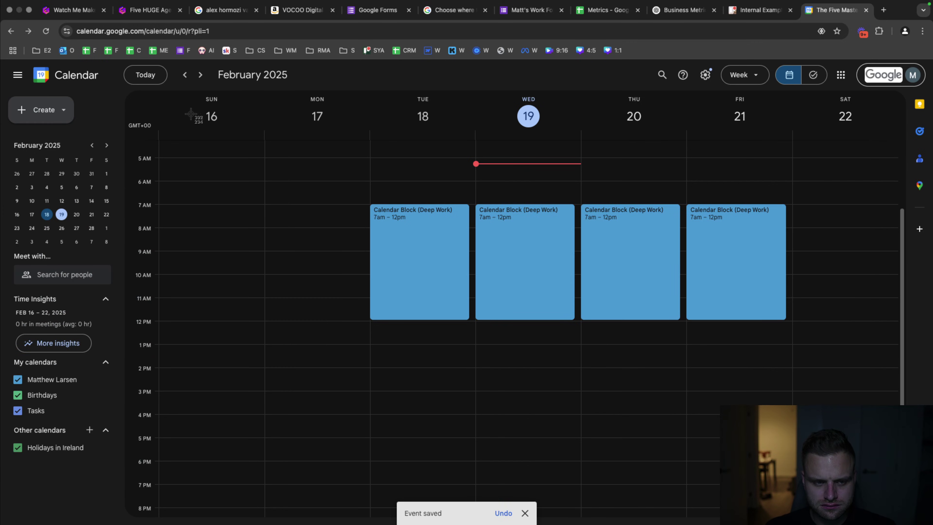
{"action": "left_click_drag", "start_coordinate": [169, 102], "coordinate": [902, 514]}
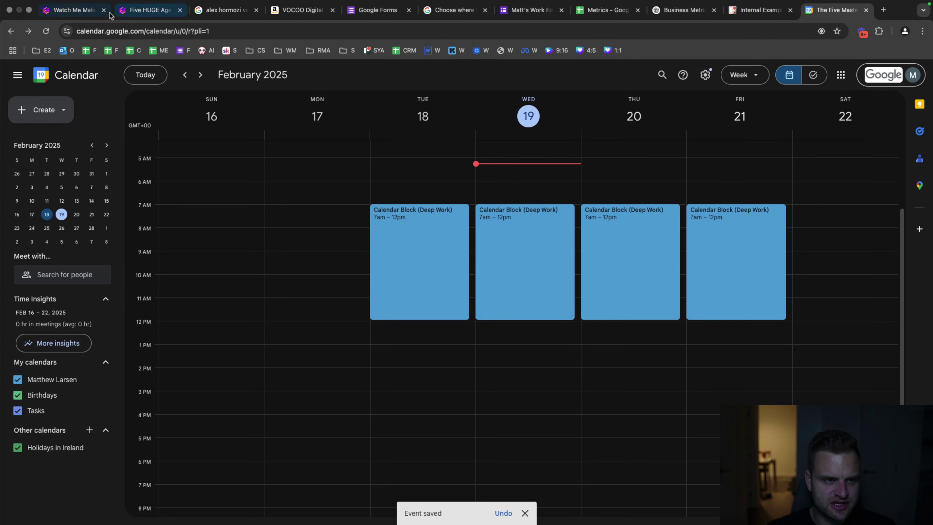
{"action": "left_click", "coordinate": [147, 10]}
- Add Example text saying this is how the schedule should look, with things like sales calls after the deep work periods, and paste the calendar screenshot below
{"action": "scroll", "coordinate": [390, 364], "scroll_direction": "down", "scroll_amount": 1}
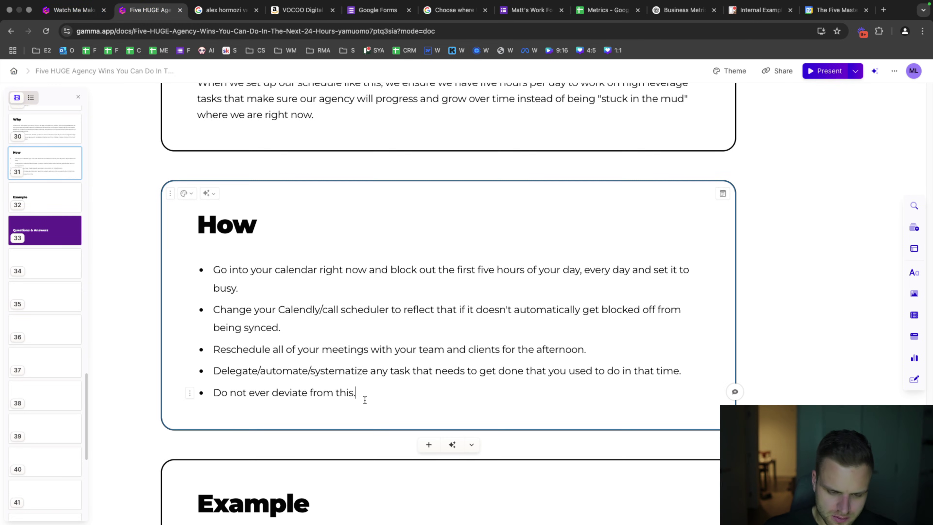
{"action": "scroll", "coordinate": [368, 400], "scroll_direction": "down", "scroll_amount": 3}
{"action": "left_click", "coordinate": [353, 407]}
{"action": "key", "text": "Return"}
{"action": "type", "text": "Thi"}
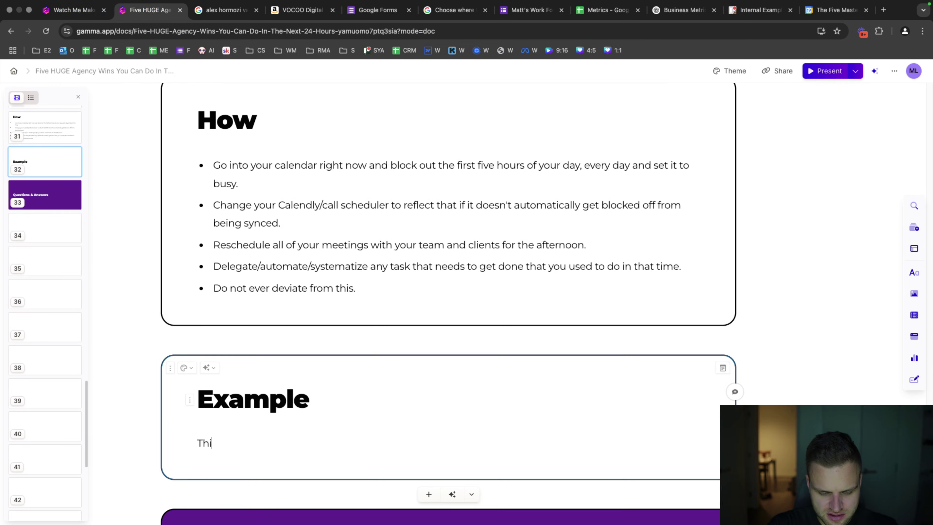
{"action": "type", "text": "s is how you schedule sh"}
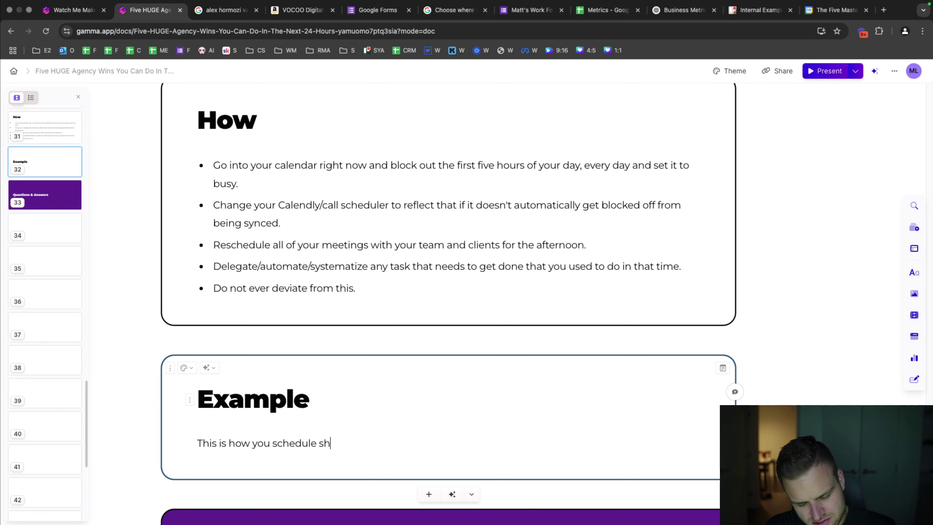
{"action": "type", "text": "ould look. You will"}
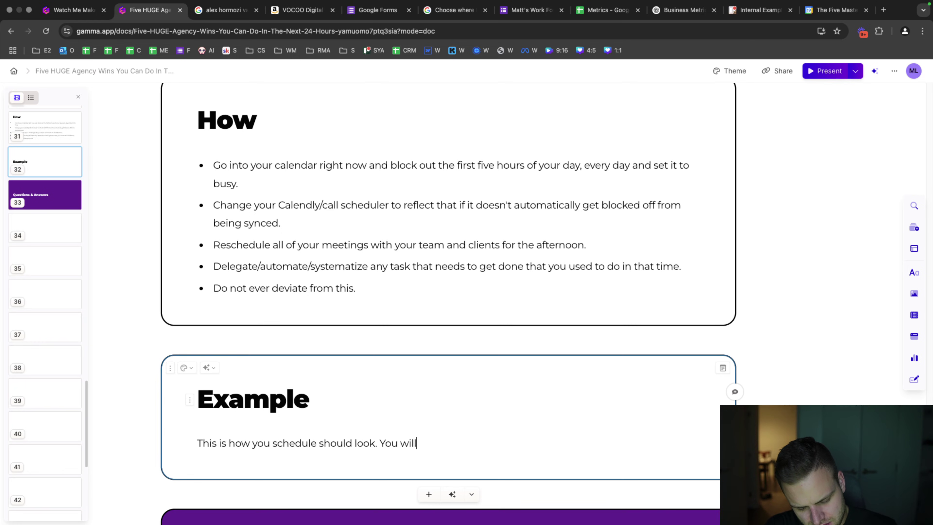
{"action": "type", "text": " have thhinggns like "}
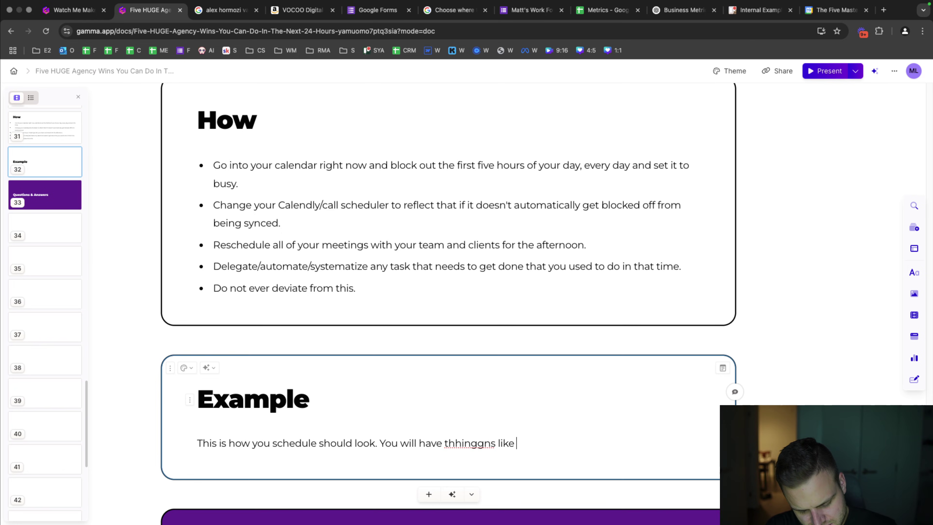
{"action": "type", "text": "s aales ccall"}
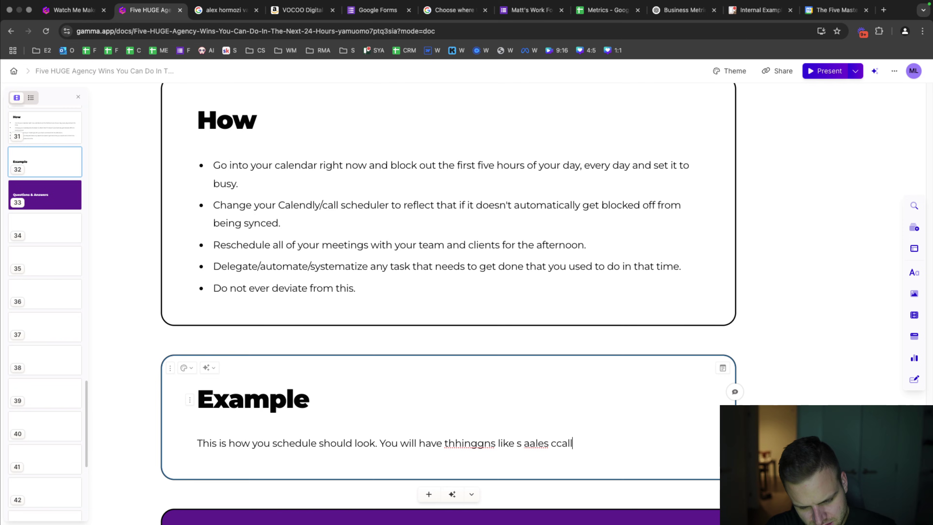
{"action": "type", "text": "tiafter your deep work periods."}
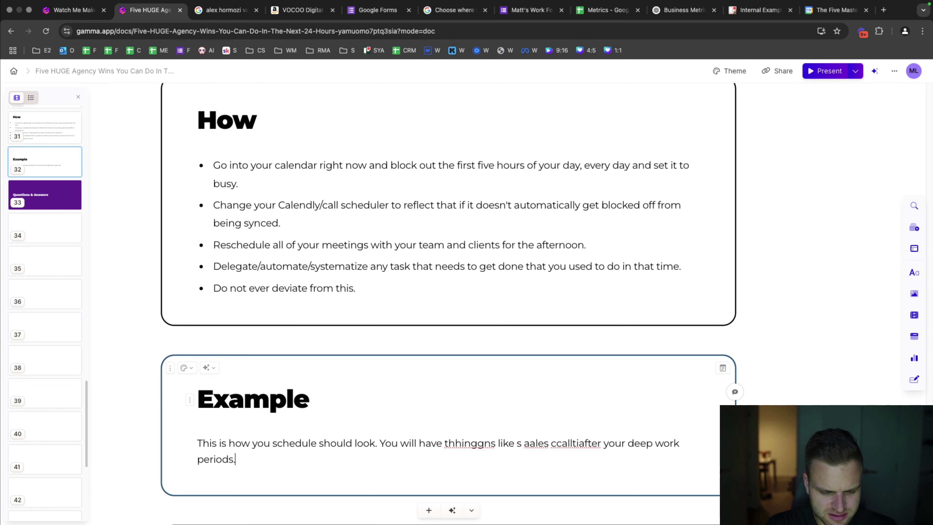
{"action": "key", "text": "super+v"}
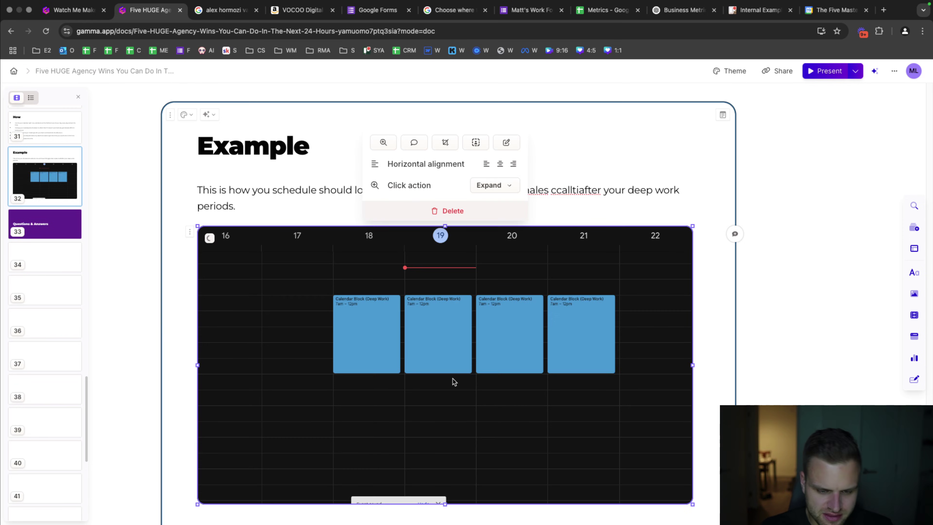
- Correct the misspelled words in the Example sentence above the calendar screenshot so it reads "things like sales"
{"action": "left_click", "coordinate": [473, 191]}
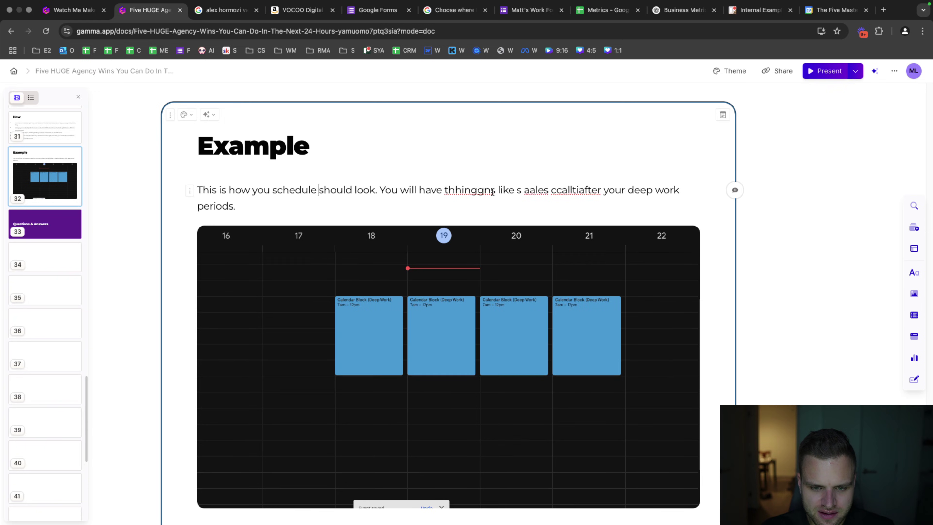
{"action": "right_click", "coordinate": [478, 195]}
{"action": "left_click", "coordinate": [478, 195]}
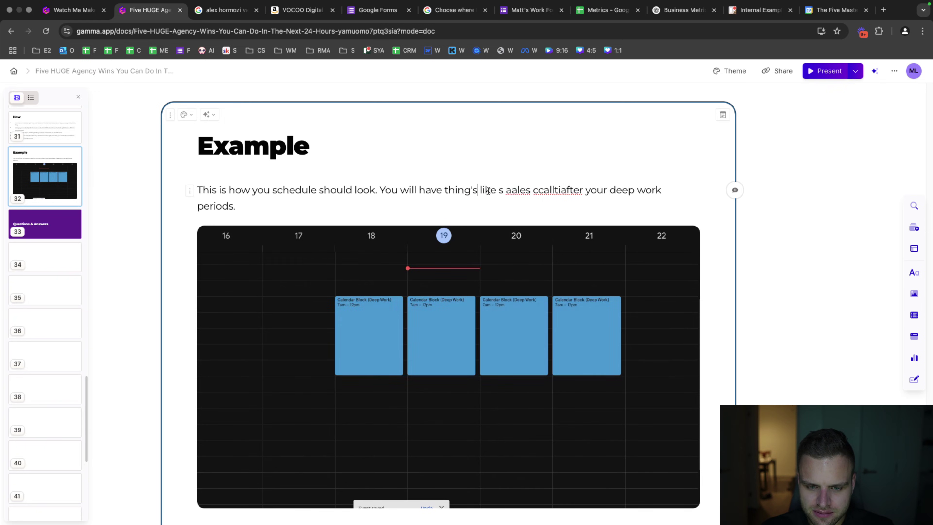
{"action": "key", "text": "BackSpace"}
{"action": "key", "text": "BackSpace"}
{"action": "type", "text": "s."}
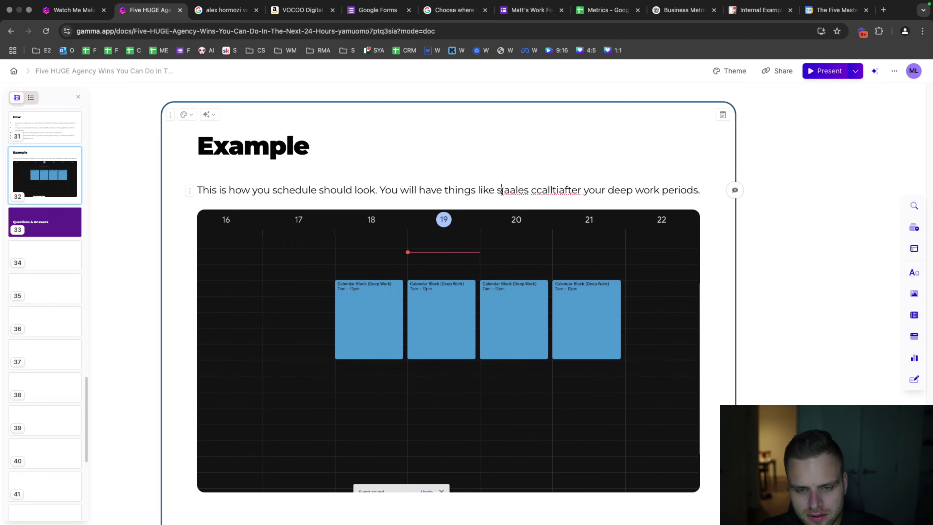
{"action": "left_click", "coordinate": [502, 190]}
{"action": "key", "text": "BackSpace"}
{"action": "type", "text": "s"}
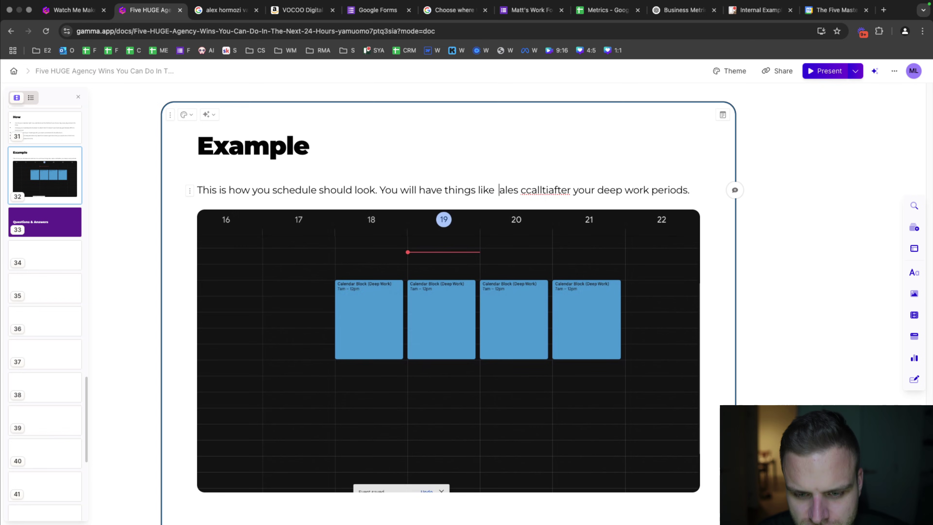
{"action": "key", "text": "Delete"}
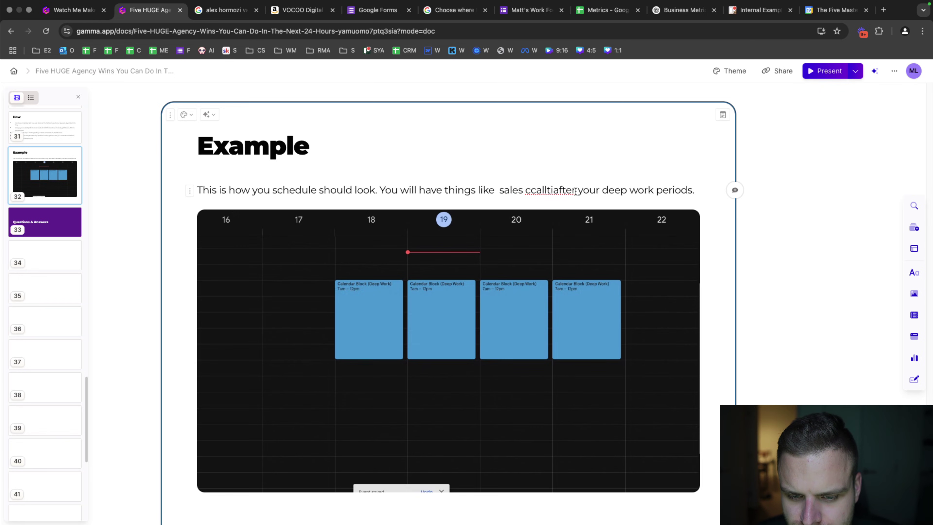
- Replace the garbled text after "sales" with "calls, team meetings, client work, etc. after" and remove the extra space before "sales"
{"action": "left_click_drag", "start_coordinate": [576, 191], "coordinate": [530, 193]}
{"action": "type", "text": "alls aft"}
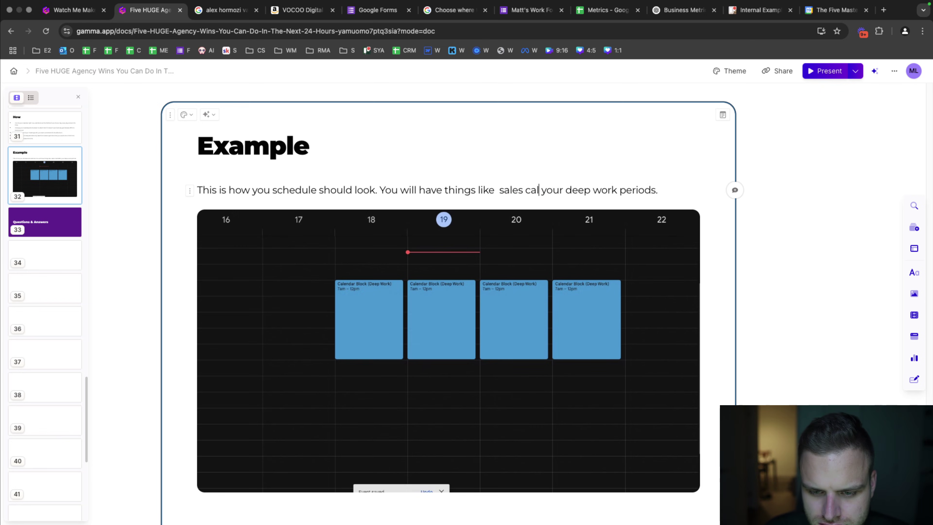
{"action": "key", "text": "BackSpace"}
{"action": "key", "text": "BackSpace"}
{"action": "key", "text": "BackSpace"}
{"action": "key", "text": "BackSpace"}
{"action": "type", "text": ", team mee"}
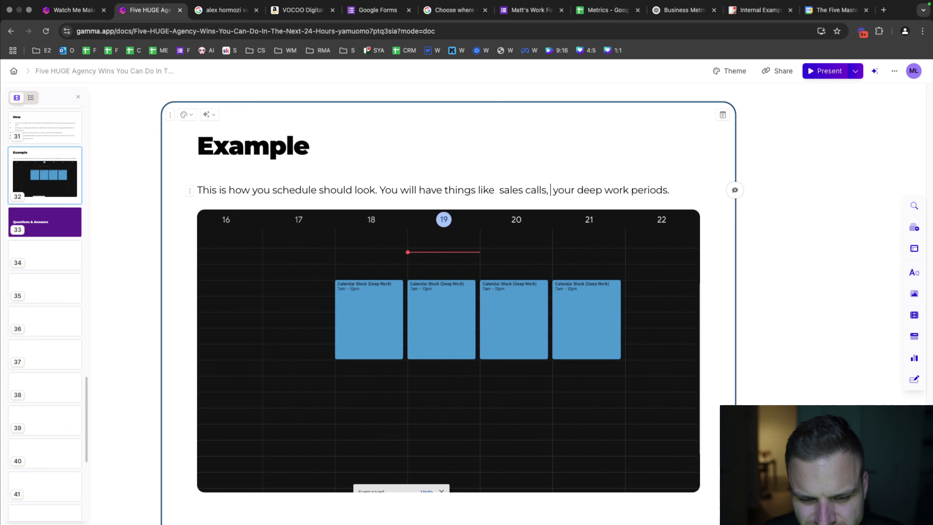
{"action": "type", "text": "tings, client work, etc"}
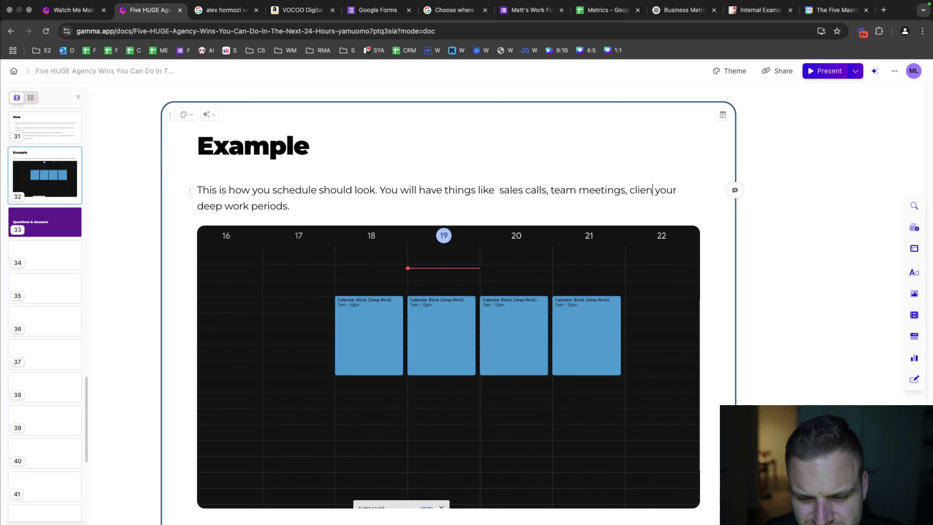
{"action": "type", "text": ". after"}
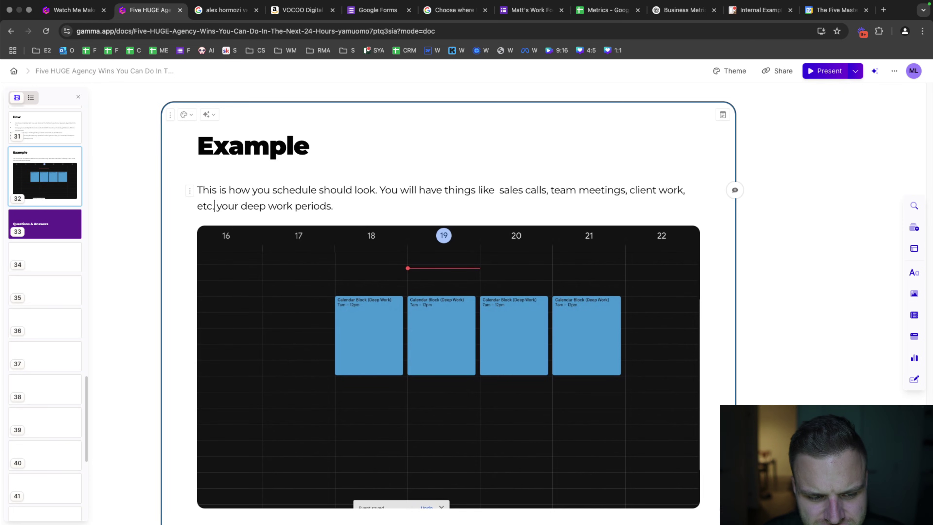
{"action": "left_click", "coordinate": [497, 191]}
{"action": "key", "text": "BackSpace"}
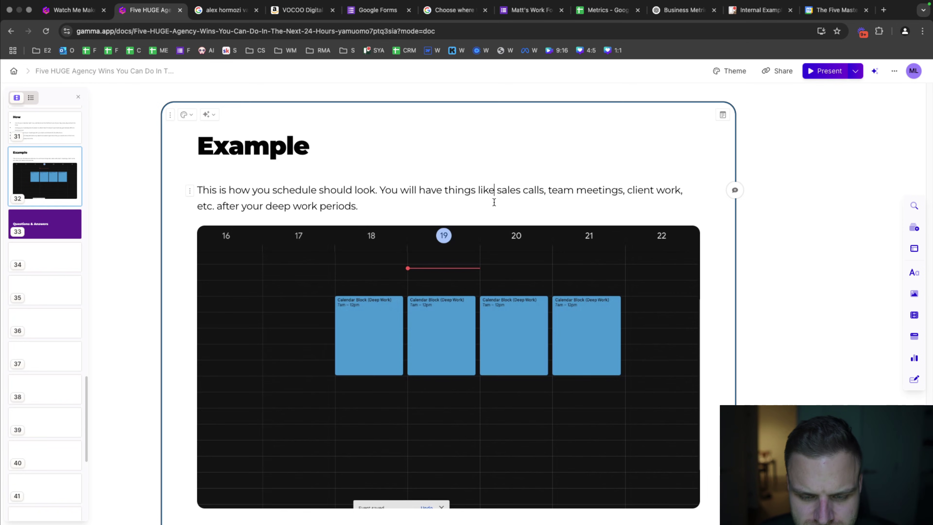
- Remove the empty text block beneath the calendar image on the daily schedule Example card
{"action": "scroll", "coordinate": [466, 248], "scroll_direction": "down", "scroll_amount": 5}
{"action": "left_click", "coordinate": [317, 340]}
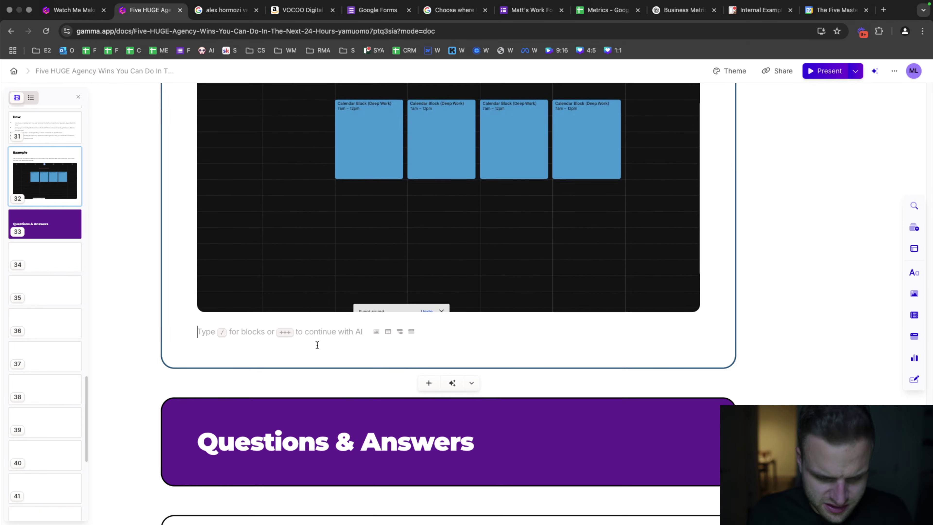
{"action": "key", "text": "BackSpace"}
{"action": "scroll", "coordinate": [360, 291], "scroll_direction": "up", "scroll_amount": 8}
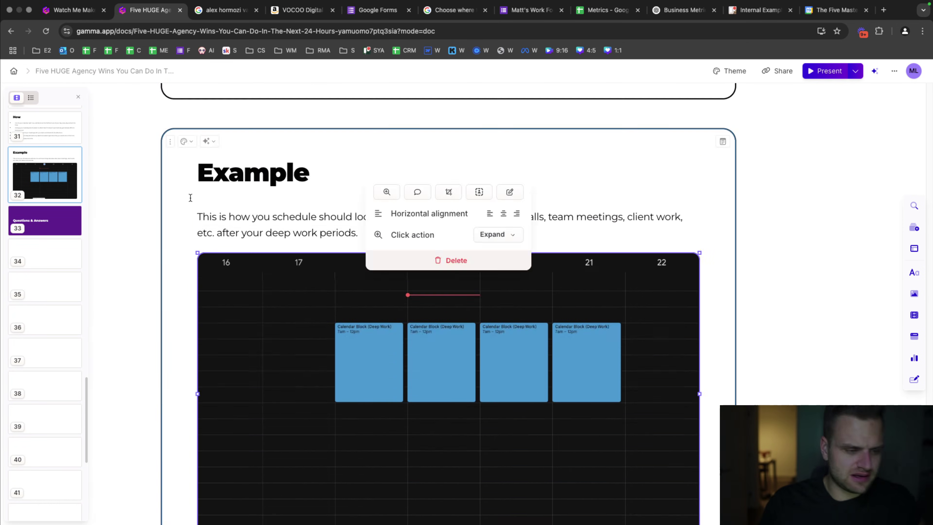
{"action": "scroll", "coordinate": [360, 290], "scroll_direction": "down", "scroll_amount": 18}
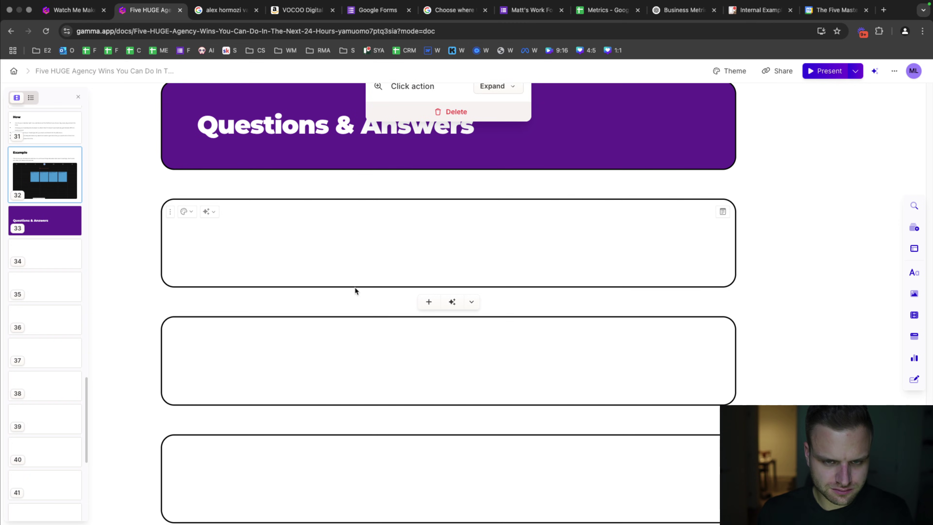
{"action": "scroll", "coordinate": [354, 288], "scroll_direction": "up", "scroll_amount": 5}
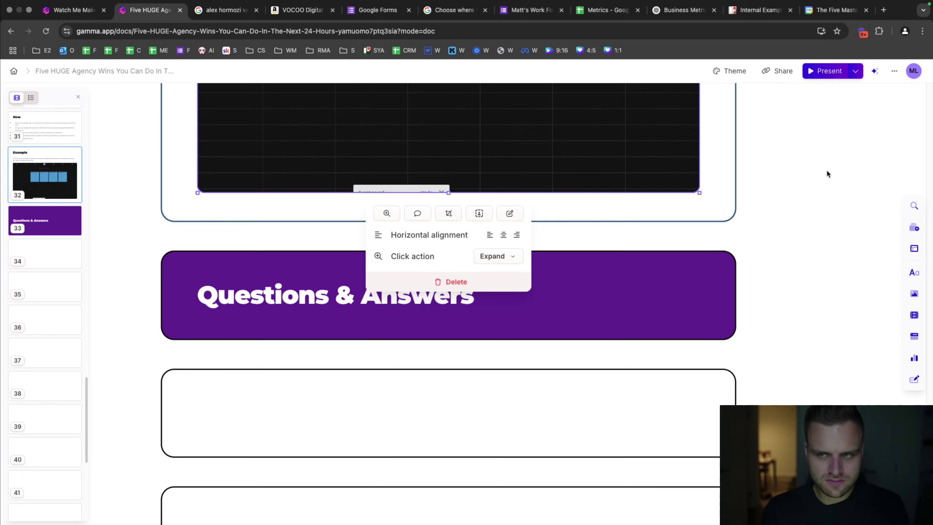
{"action": "left_click", "coordinate": [882, 14]}
{"action": "type", "text": "claude"}
{"action": "key", "text": "Return"}
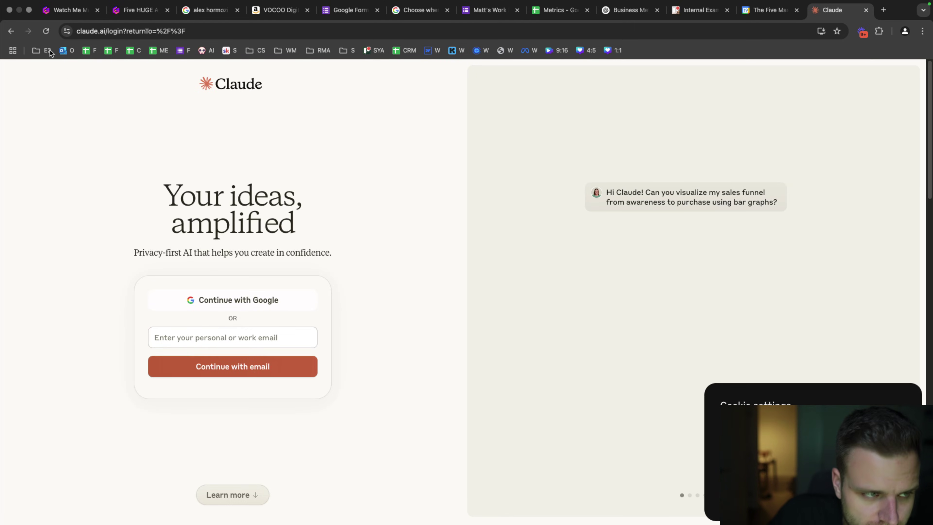
{"action": "left_click", "coordinate": [11, 30]}
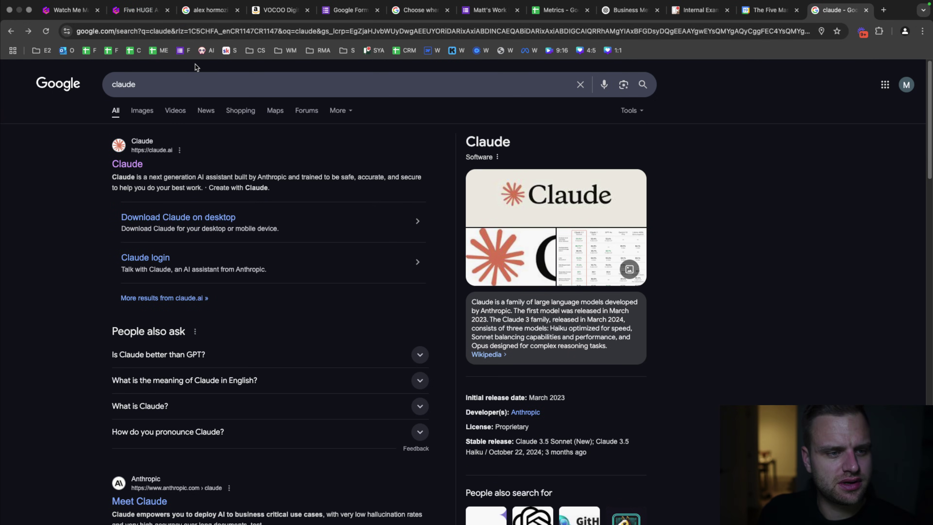
- Open Poppy AI from the saved bookmark, create a new board and place an AI chat assistant on it
{"action": "left_click", "coordinate": [206, 50]}
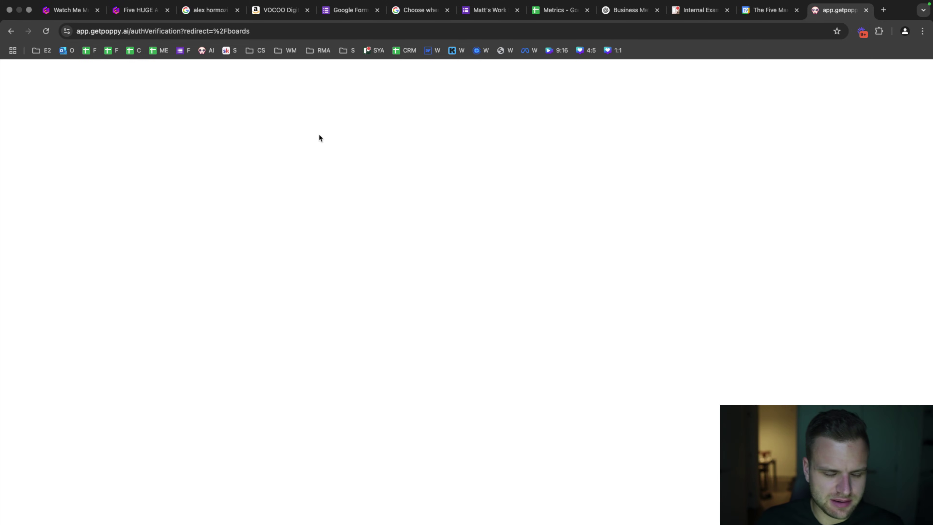
{"action": "left_click", "coordinate": [424, 117]}
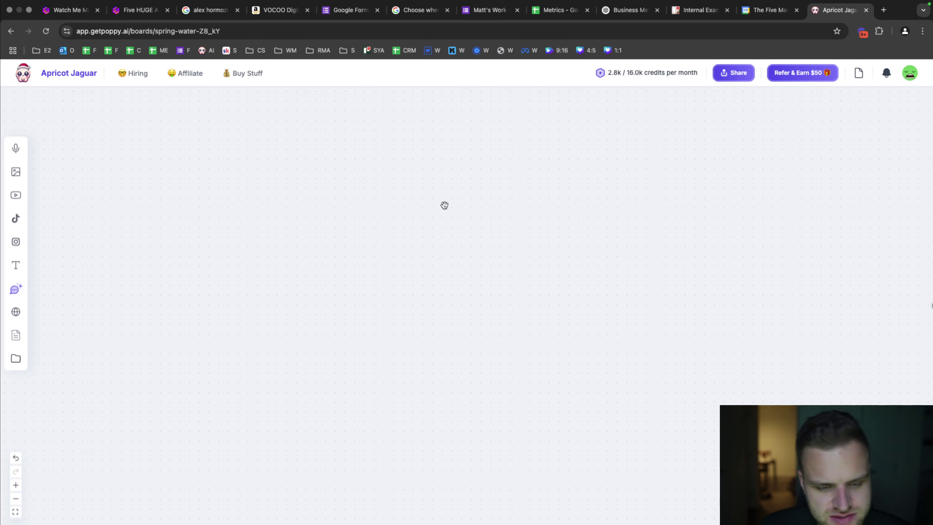
{"action": "left_click_drag", "start_coordinate": [555, 274], "coordinate": [323, 89]}
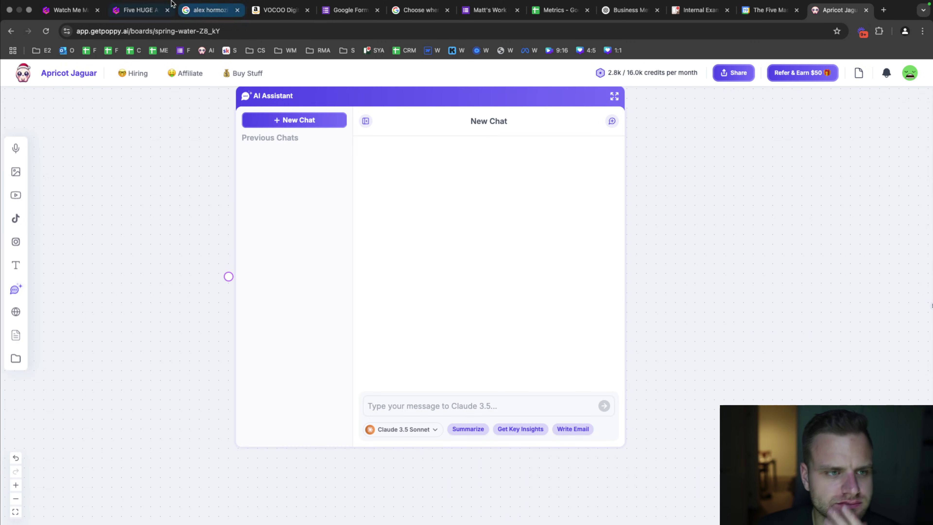
- In the Gamma deck, copy all text from the Win #1 title card through the Example card of Win #5
{"action": "left_click", "coordinate": [138, 11]}
{"action": "scroll", "coordinate": [335, 247], "scroll_direction": "up", "scroll_amount": 10}
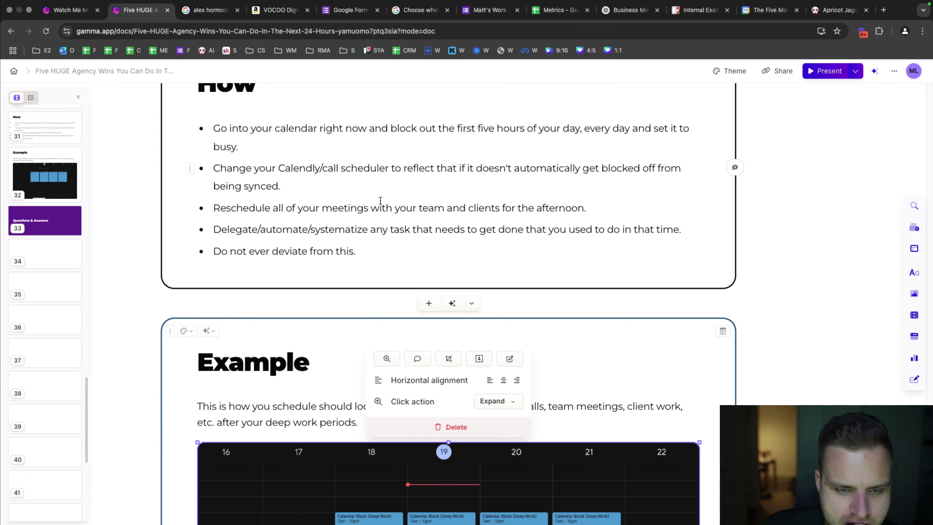
{"action": "left_click_drag", "start_coordinate": [595, 423], "coordinate": [242, 283]}
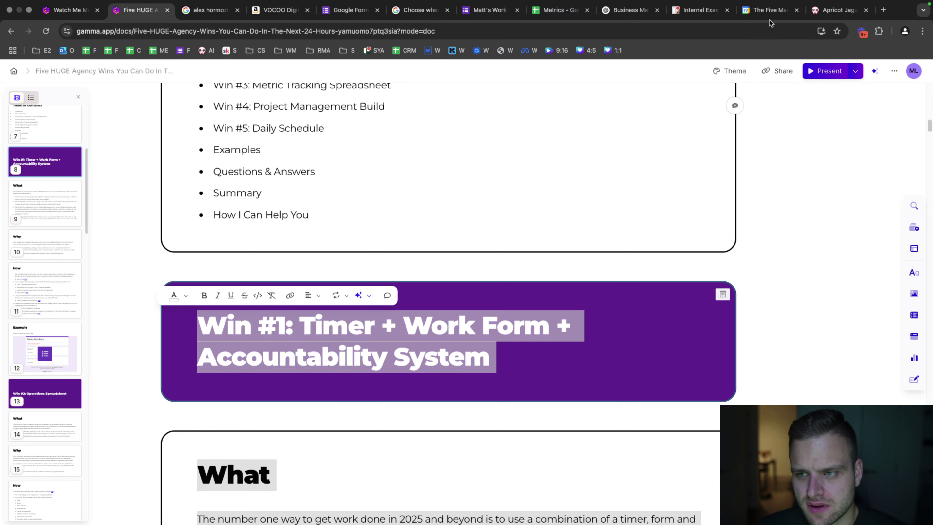
- In the Poppy chat, begin the prompt with "I want you to make a five part summary for each of these Wins"
{"action": "left_click", "coordinate": [837, 10]}
{"action": "left_click", "coordinate": [398, 407]}
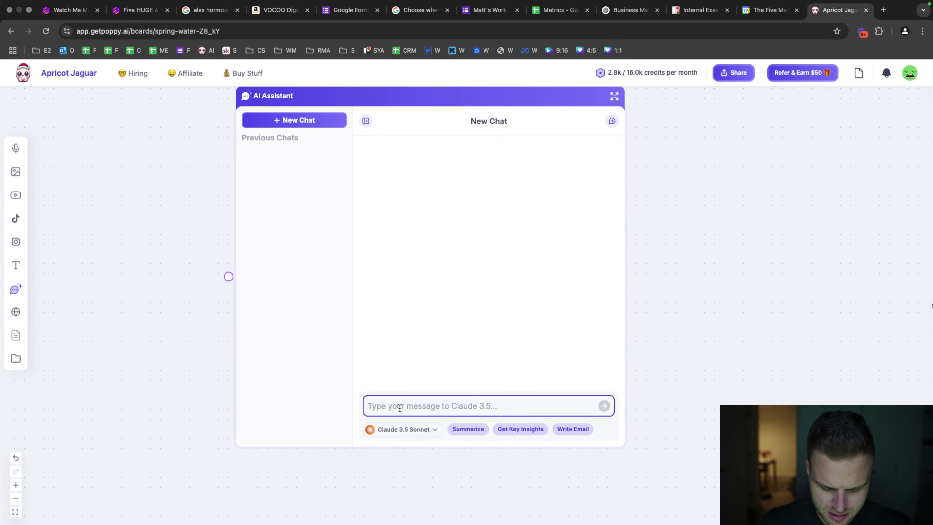
{"action": "type", "text": "I want you to make a five"}
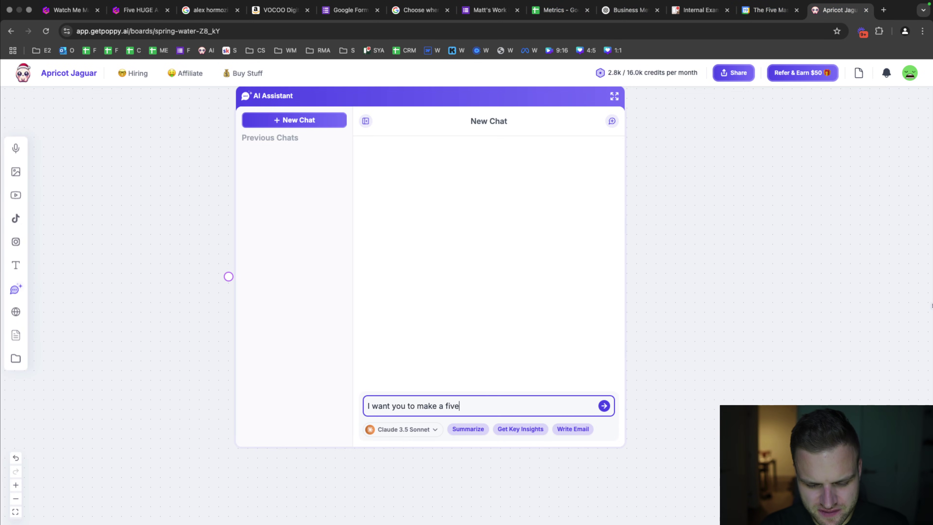
{"action": "type", "text": " part summary for each o"}
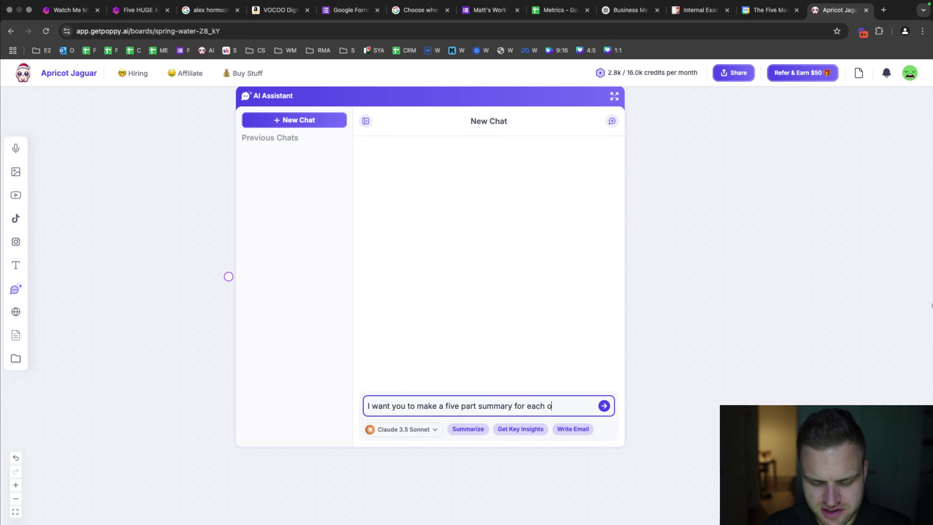
{"action": "type", "text": "f these Wi"}
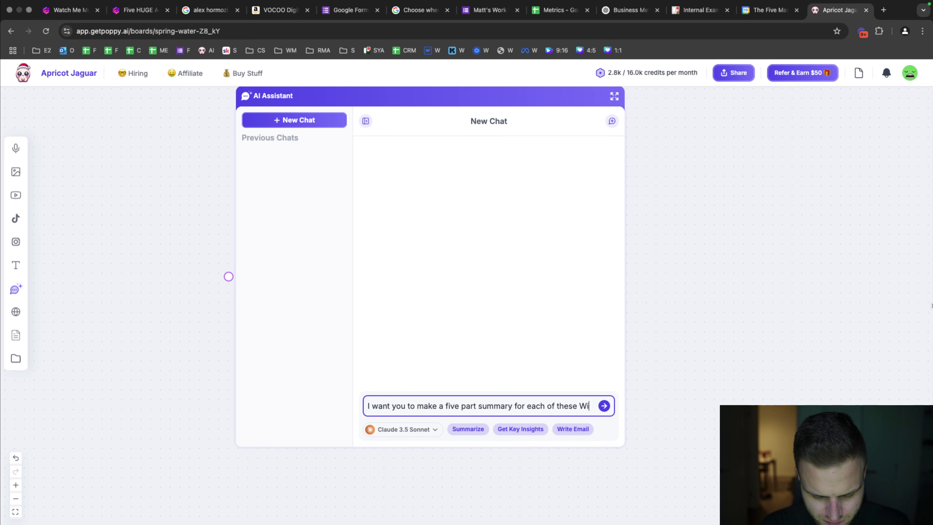
{"action": "type", "text": "ns"}
{"action": "key", "text": "shift+Return"}
{"action": "key", "text": "shift+Return"}
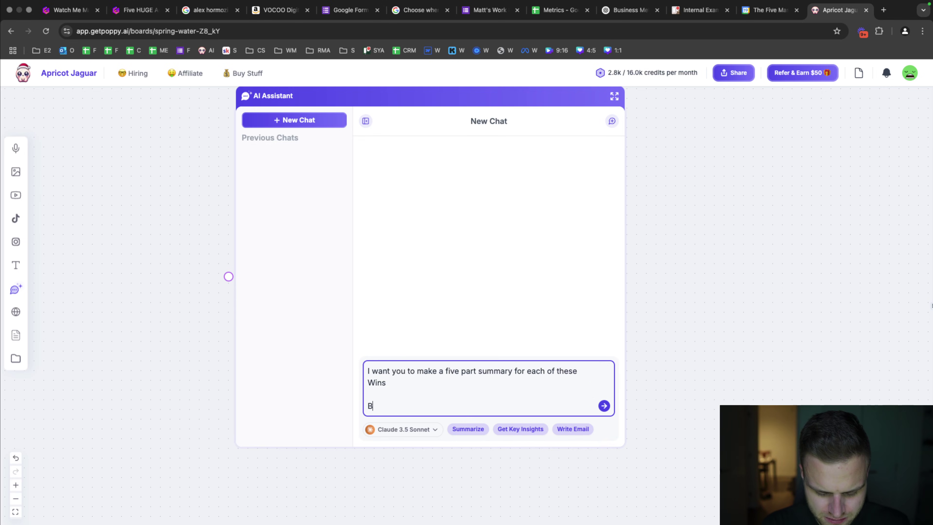
- Add "Be detailed, but no more than two sentences per bullet point", paste the copied deck text below it and send the prompt
{"action": "type", "text": "Be detailed, but no more than two se"}
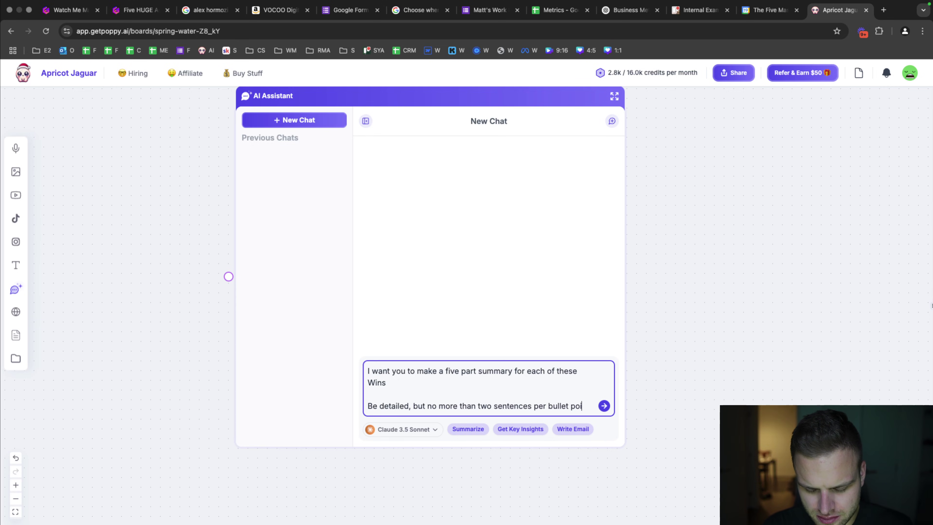
{"action": "type", "text": "nt"}
{"action": "key", "text": "shift+Return"}
{"action": "key", "text": "shift+Return"}
{"action": "key", "text": "super+v"}
{"action": "key", "text": "Return"}
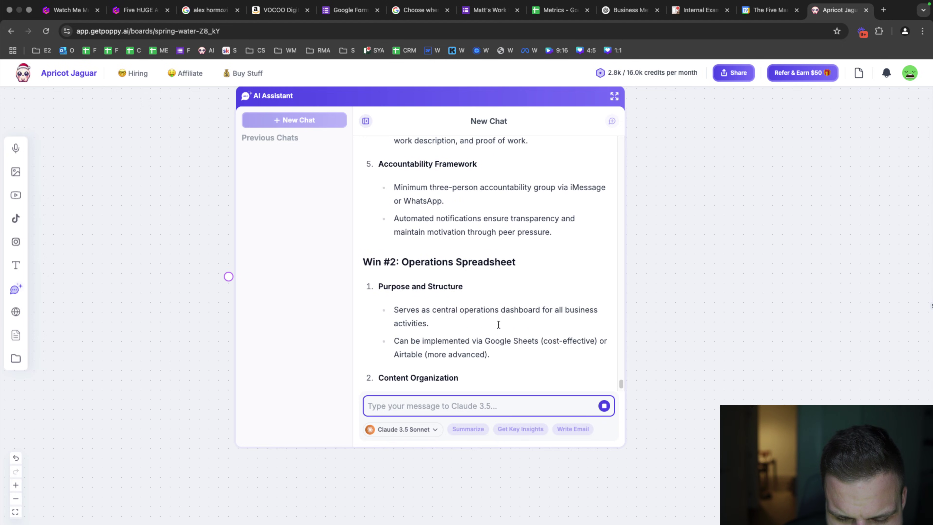
- Send a follow-up message asking the assistant to use a "Problem, Solution, Implementation, Result" Framework
{"action": "scroll", "coordinate": [499, 324], "scroll_direction": "up", "scroll_amount": 10}
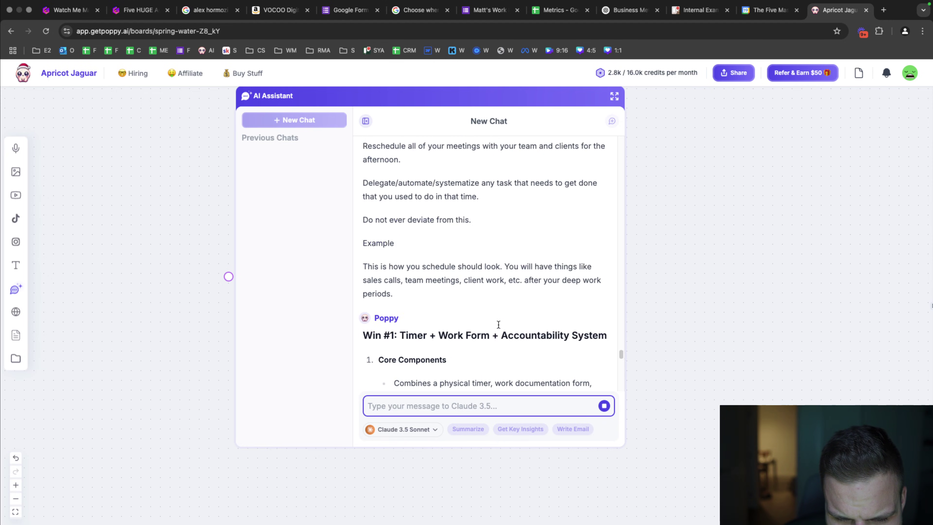
{"action": "left_click", "coordinate": [604, 405]}
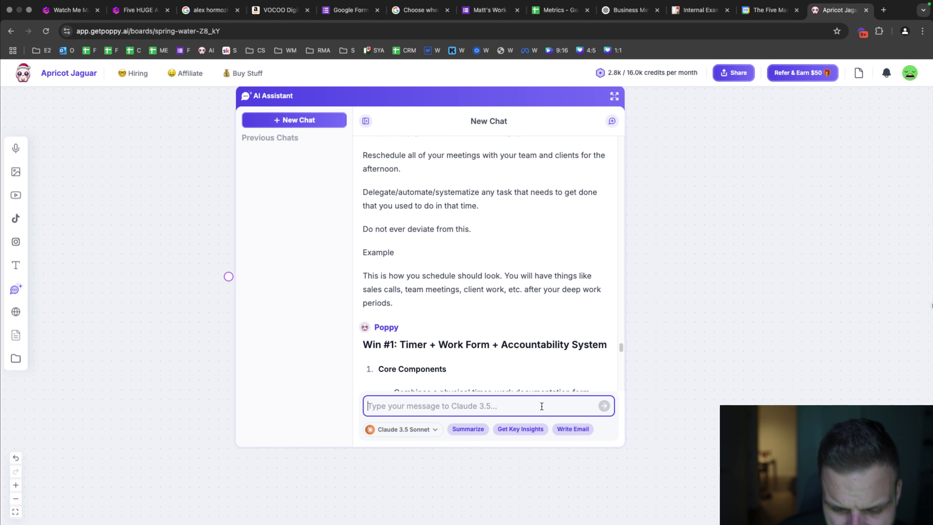
{"action": "type", "text": "Use"}
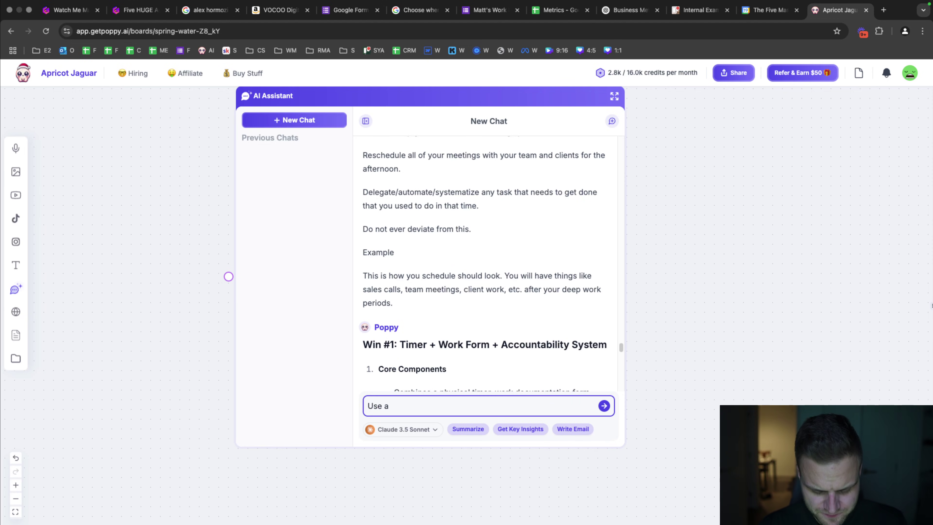
{"action": "type", "text": " a"}
{"action": "key", "text": "shift+Return"}
{"action": "type", "text": "\"Problem, "}
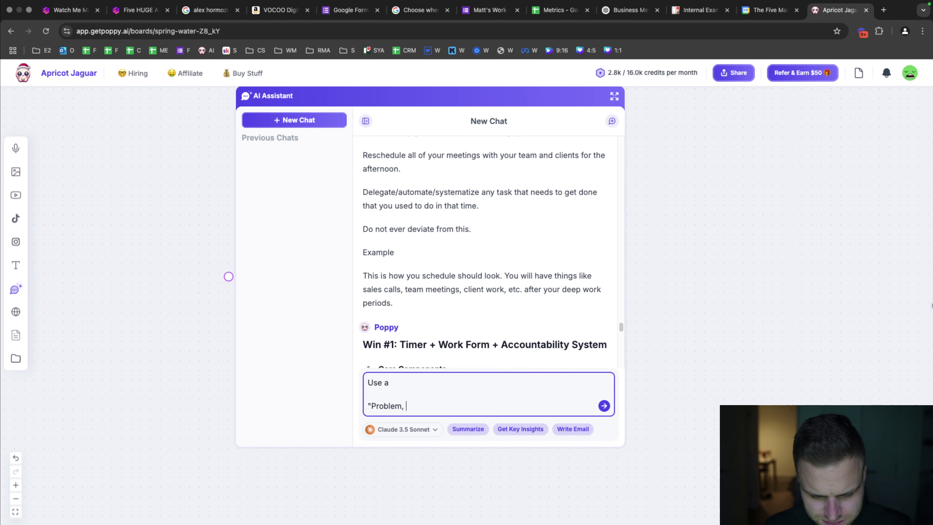
{"action": "type", "text": "Solution, Implementation,"}
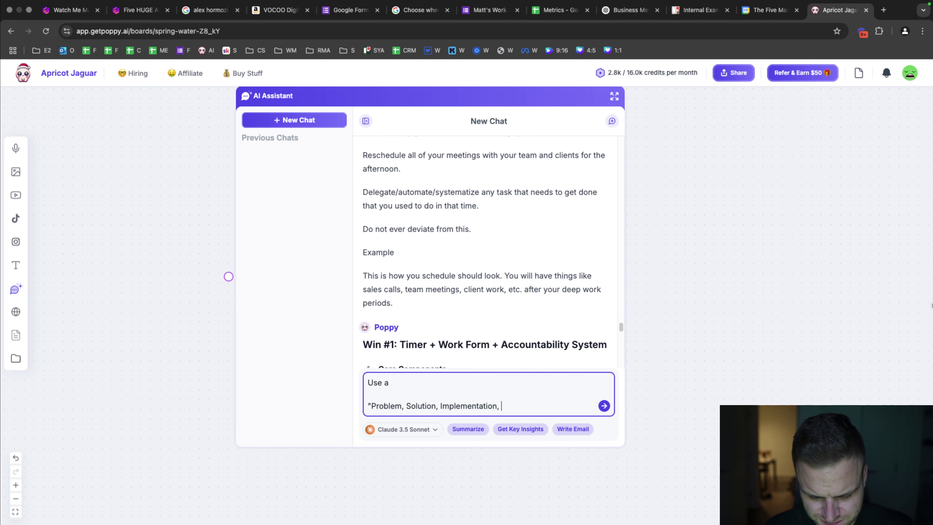
{"action": "key", "text": "BackSpace"}
{"action": "key", "text": "BackSpace"}
{"action": "type", "text": "esult\" Frame"}
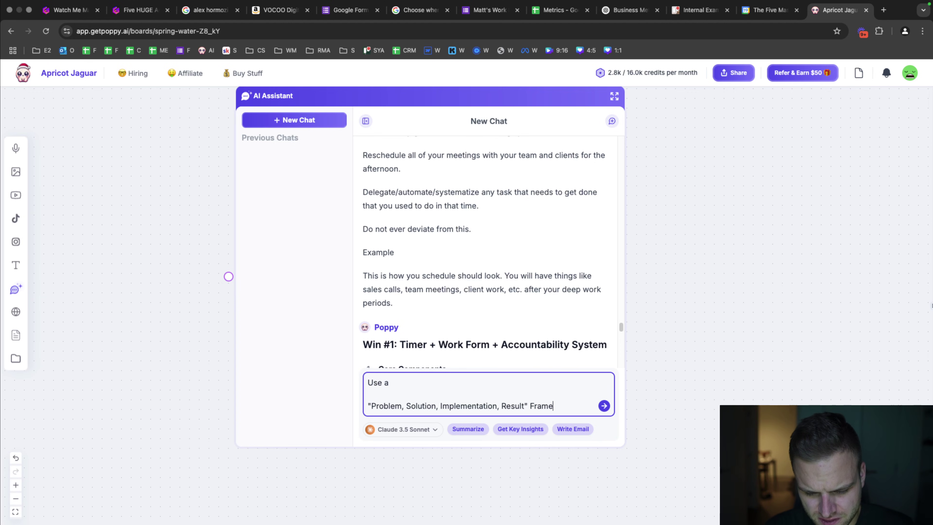
{"action": "key", "text": "Return"}
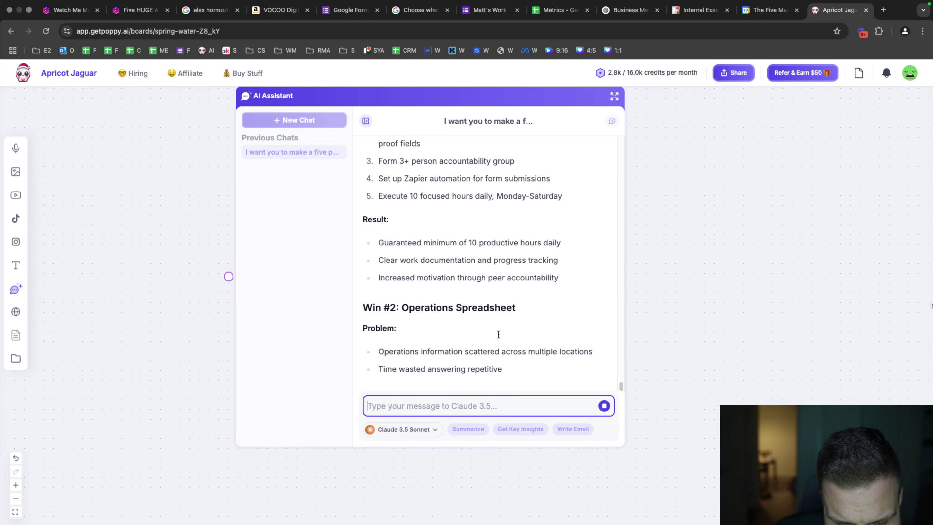
- Copy the Problem, Solution, Implementation and Result text for Win #1 from the assistant's newest answer
{"action": "left_click_drag", "start_coordinate": [576, 309], "coordinate": [370, 291]}
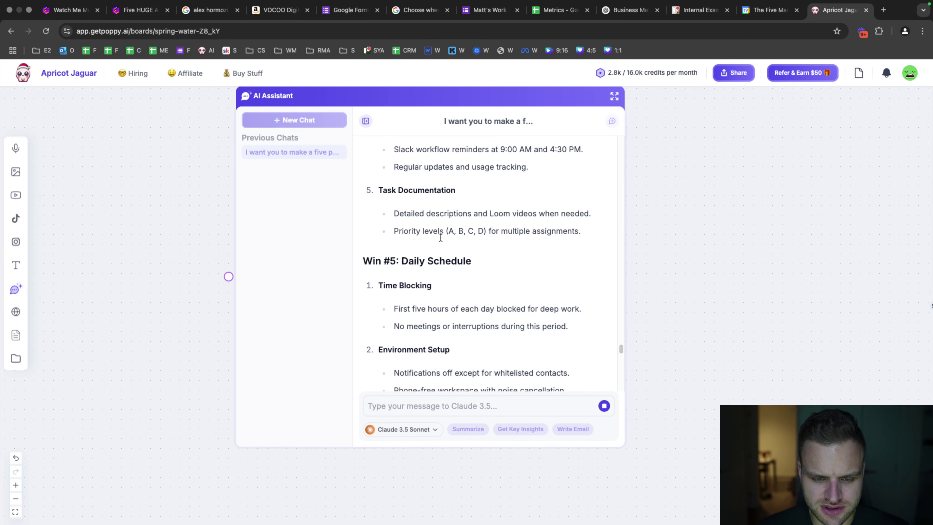
{"action": "scroll", "coordinate": [385, 257], "scroll_direction": "down", "scroll_amount": 2}
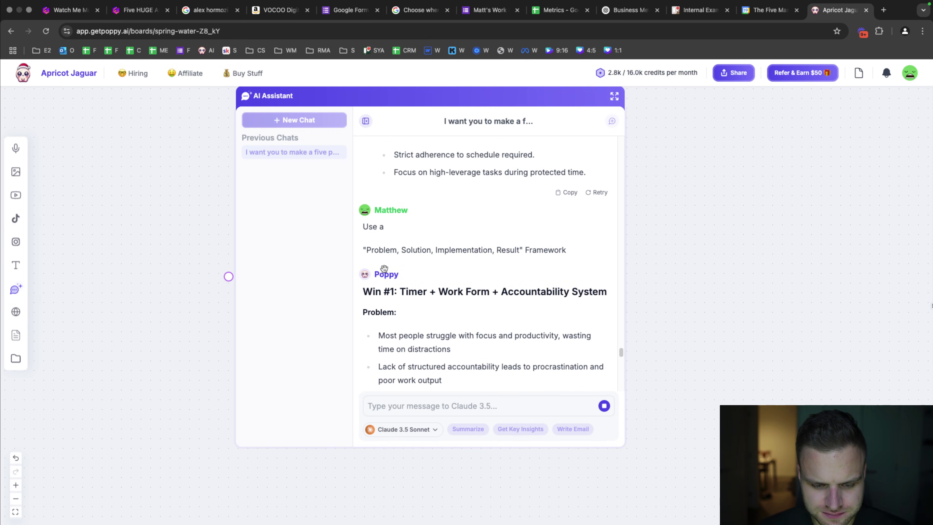
{"action": "left_click_drag", "start_coordinate": [362, 314], "coordinate": [571, 223]}
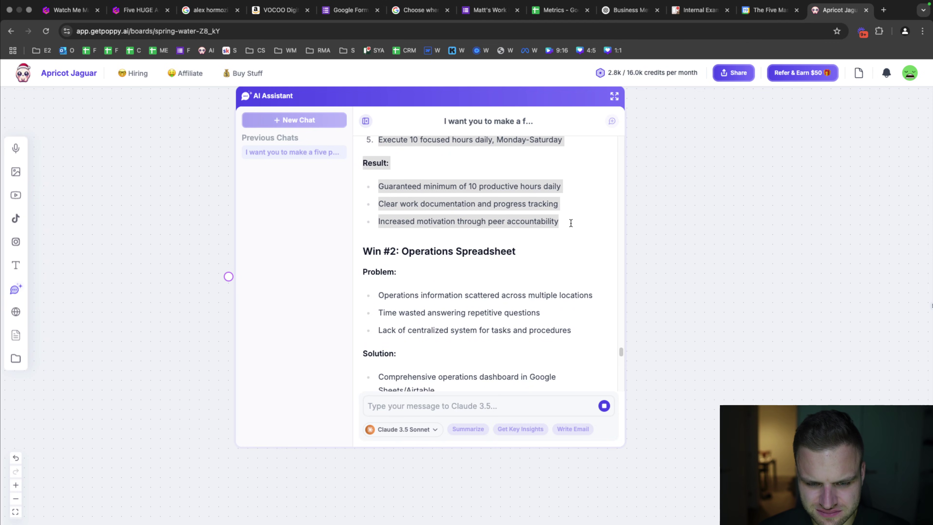
{"action": "mouse_move", "coordinate": [640, 75]}
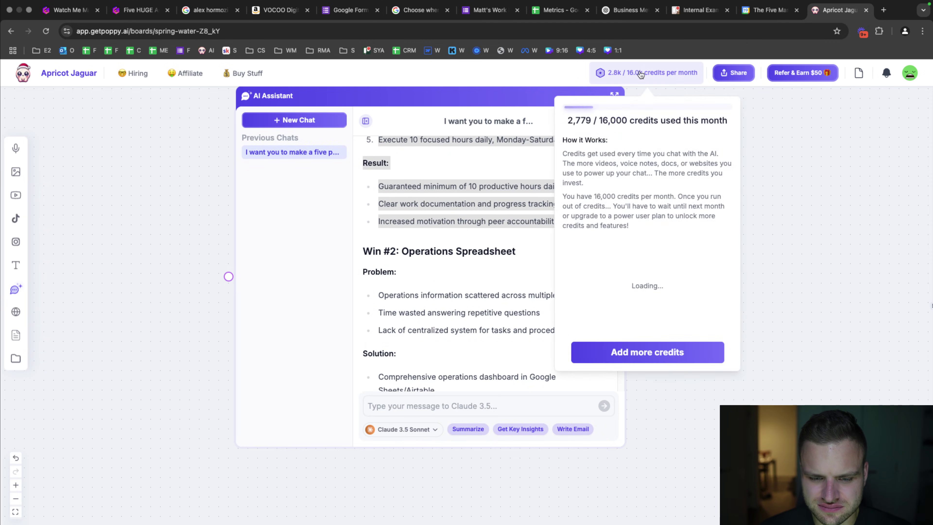
- In the Gamma deck, paste the copied Win #1 summary into the Work Form + Timer card under Summary
{"action": "left_click", "coordinate": [139, 11]}
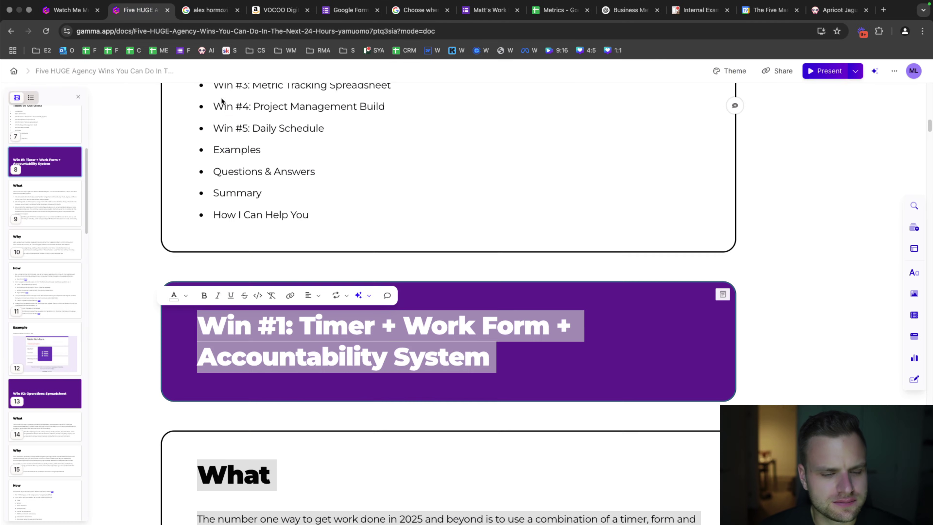
{"action": "scroll", "coordinate": [222, 101], "scroll_direction": "down", "scroll_amount": 15}
{"action": "scroll", "coordinate": [37, 334], "scroll_direction": "down", "scroll_amount": 10}
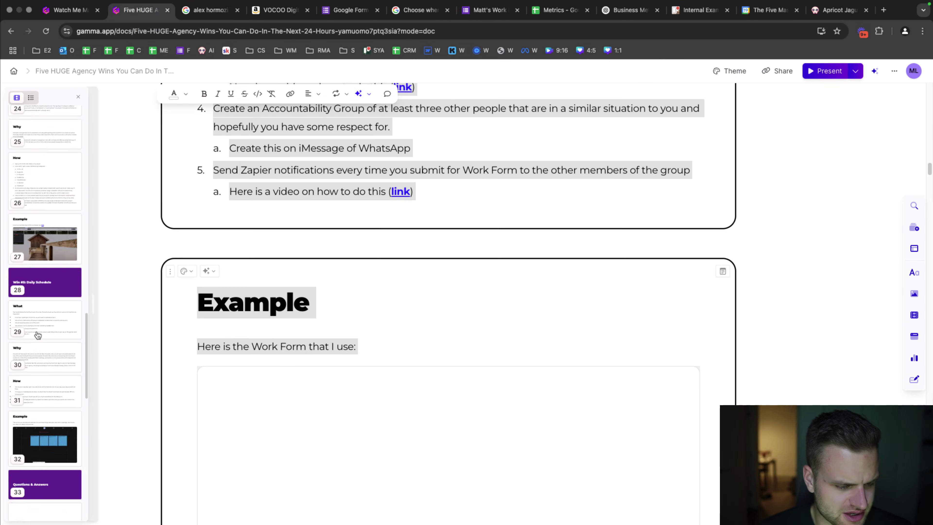
{"action": "scroll", "coordinate": [36, 334], "scroll_direction": "down", "scroll_amount": 12}
{"action": "left_click", "coordinate": [51, 347]}
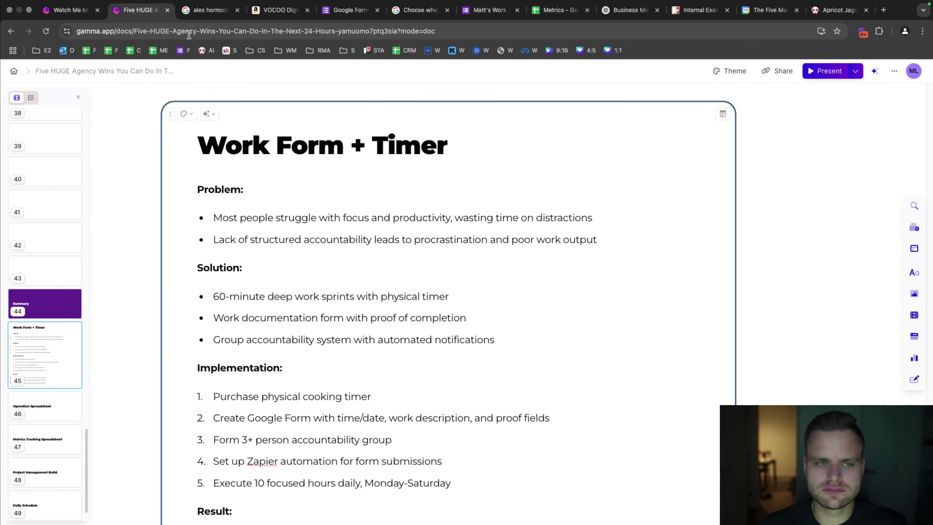
- In the Poppy chat, copy the text under Win #2: Operations Spreadsheet, from Problem through Result
{"action": "left_click", "coordinate": [833, 10]}
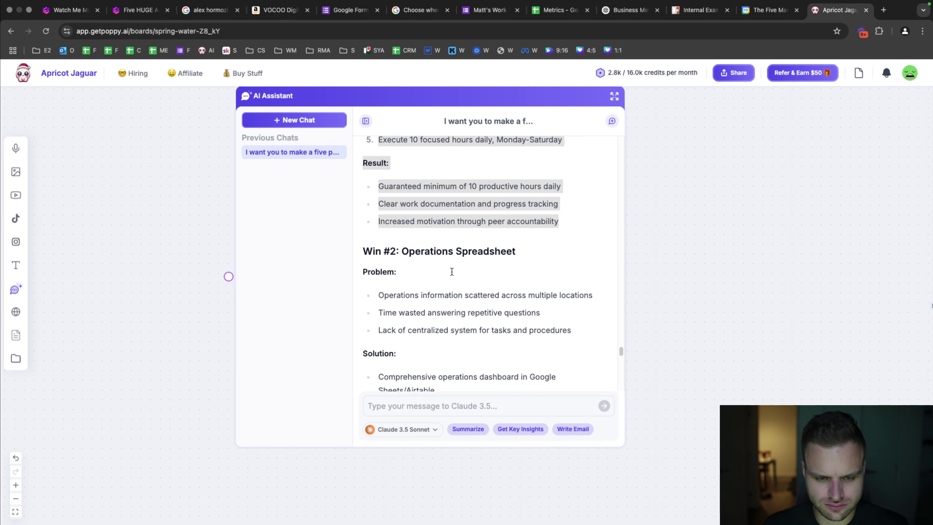
{"action": "left_click_drag", "start_coordinate": [364, 276], "coordinate": [513, 190]}
{"action": "scroll", "coordinate": [475, 281], "scroll_direction": "down", "scroll_amount": 10}
{"action": "scroll", "coordinate": [490, 286], "scroll_direction": "up", "scroll_amount": 3}
- In the Gamma deck, paste the copied Win #2 summary into the Operation Spreadsheet card under its heading
{"action": "left_click", "coordinate": [138, 10]}
{"action": "scroll", "coordinate": [376, 274], "scroll_direction": "down", "scroll_amount": 8}
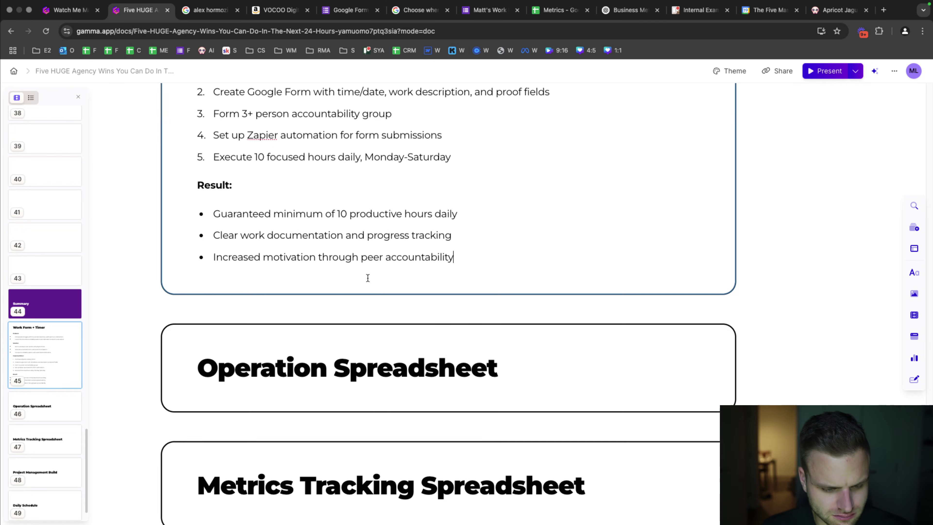
{"action": "left_click", "coordinate": [35, 411]}
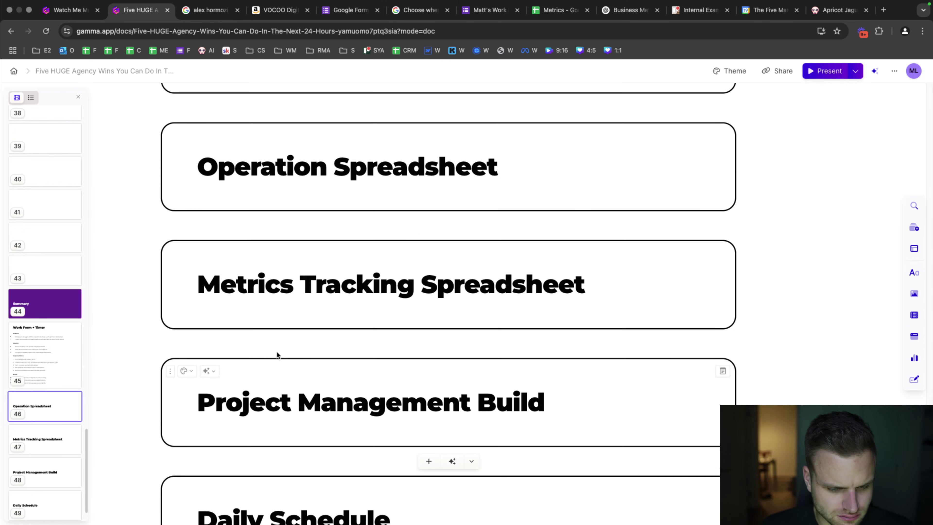
{"action": "left_click", "coordinate": [514, 167]}
{"action": "key", "text": "Return"}
{"action": "type", "text": "Problem: Operations information scattered across multiple locations Time wasted answering repetitive questions Lack of centralized system for tasks and procedures Solution: Comprehensive operations dashboard in Google Sheets/Airtable Central repository for tasks, SOPs, and training materials Single source of truth for all operational needs Implementation: Create spreadsheet with essential columns (Task, When, Role, etc.) Document all operational procedures and responsibilities Add verification systems and checkpoints Include training materials and resources Dedicate one hour daily to maintenance Result: Reduced operational bottlenecks Improved team self-sufficiency Streamlined training and onboarding"}
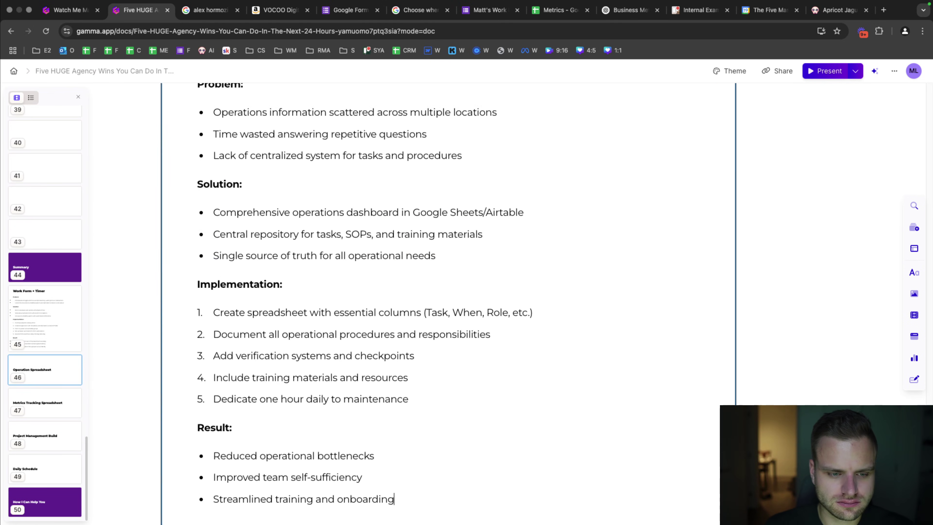
- In the Poppy chat, ask the assistant to rewrite all summaries without jargon, at a 3rd grade level, 100% from the perspective of an agency owner
{"action": "left_click", "coordinate": [826, 15]}
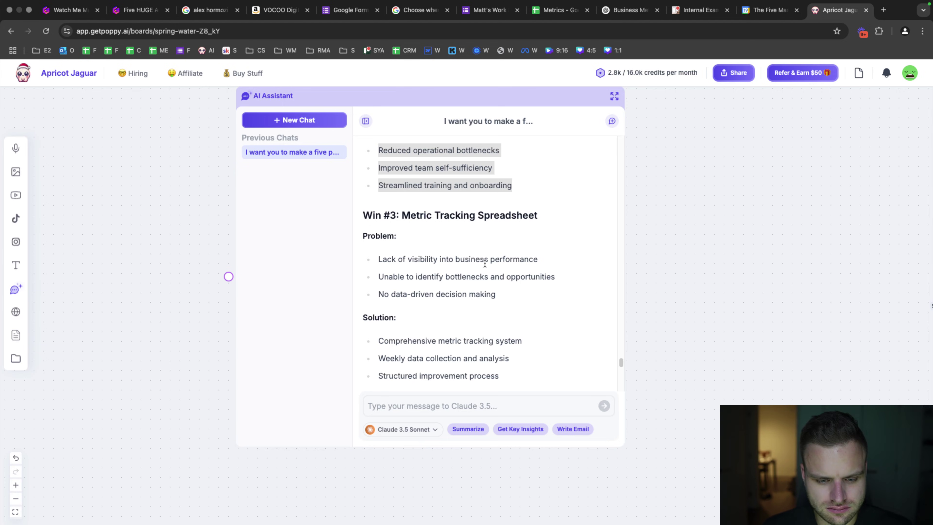
{"action": "left_click_drag", "start_coordinate": [365, 237], "coordinate": [420, 249]}
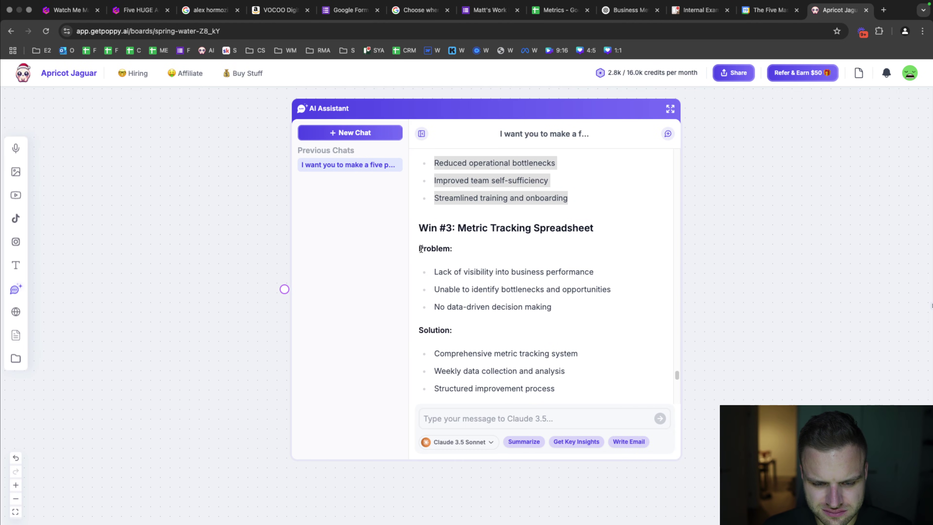
{"action": "scroll", "coordinate": [600, 343], "scroll_direction": "down", "scroll_amount": 15}
{"action": "left_click", "coordinate": [589, 410]}
{"action": "type", "text": "R"}
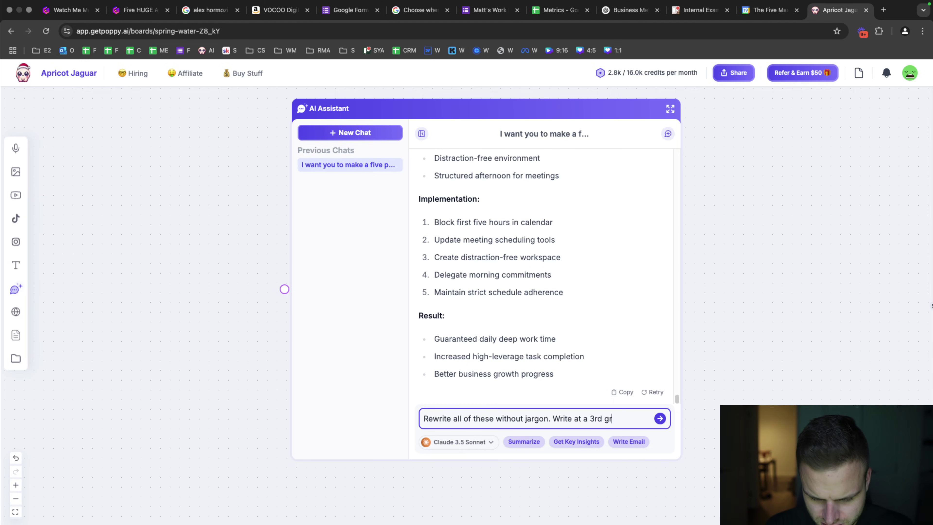
{"action": "type", "text": "Make it 100% from the"}
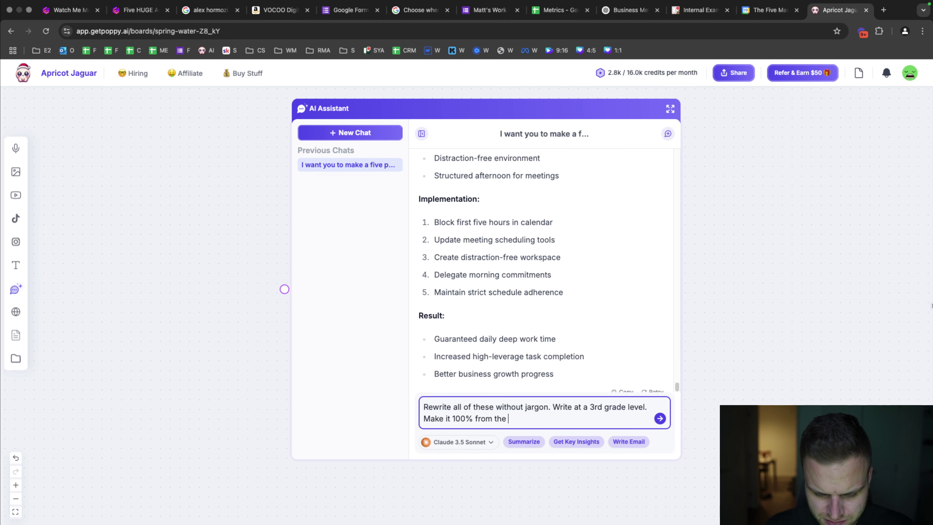
{"action": "type", "text": "agency owner"}
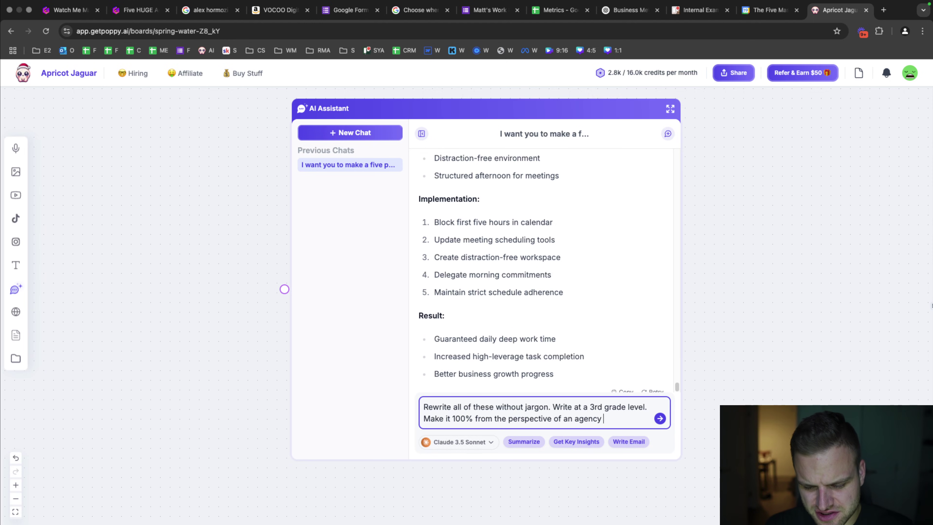
{"action": "key", "text": "Return"}
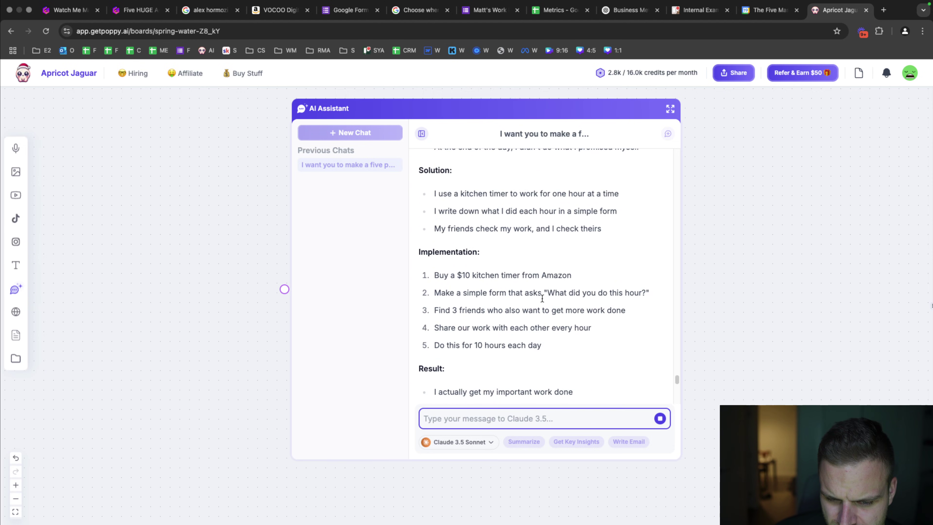
- Send a follow-up asking for a general, high-level overview, not the first person perspective of an agency owner
{"action": "scroll", "coordinate": [542, 299], "scroll_direction": "up", "scroll_amount": 3}
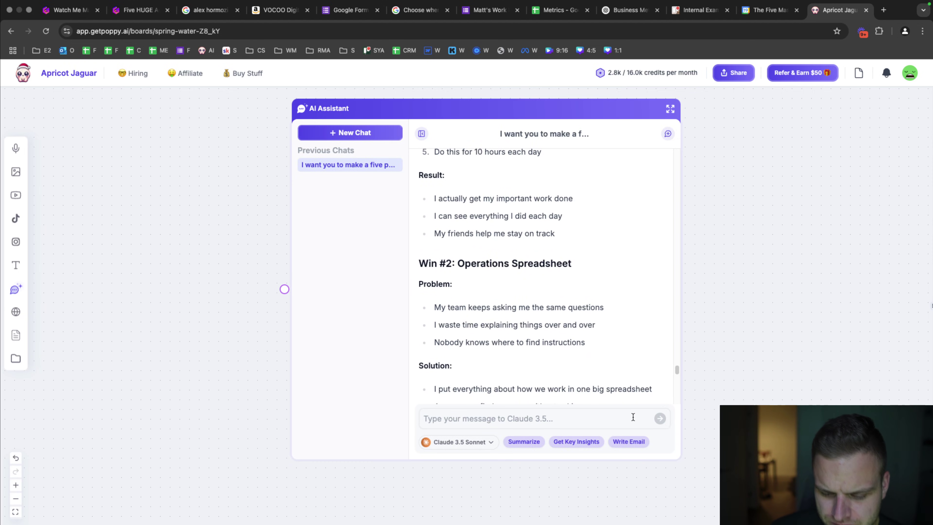
{"action": "type", "text": "Not from t"}
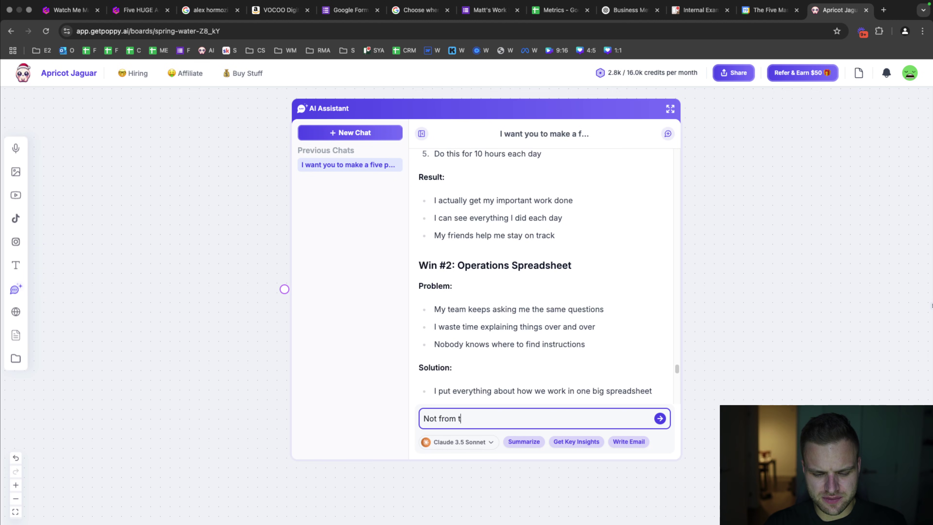
{"action": "type", "text": "he first person perspecti"}
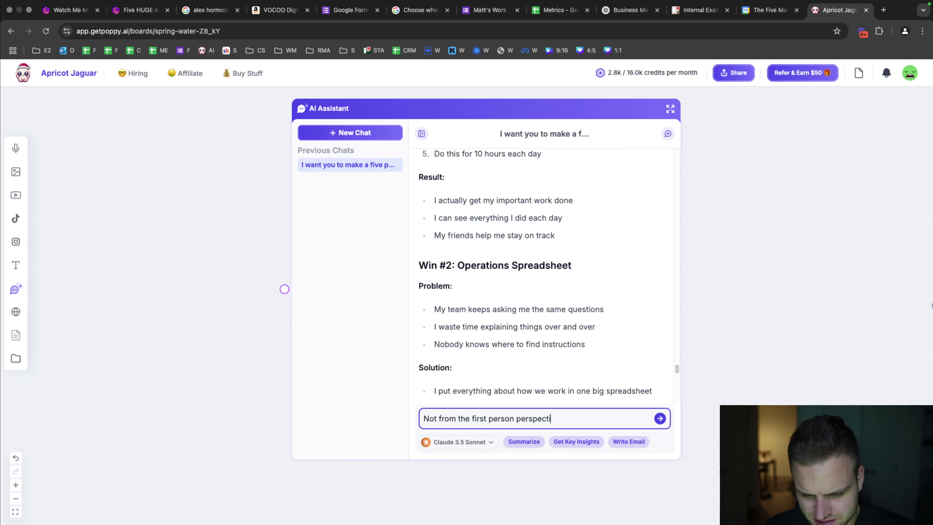
{"action": "type", "text": "ve of an agency owner. Ju"}
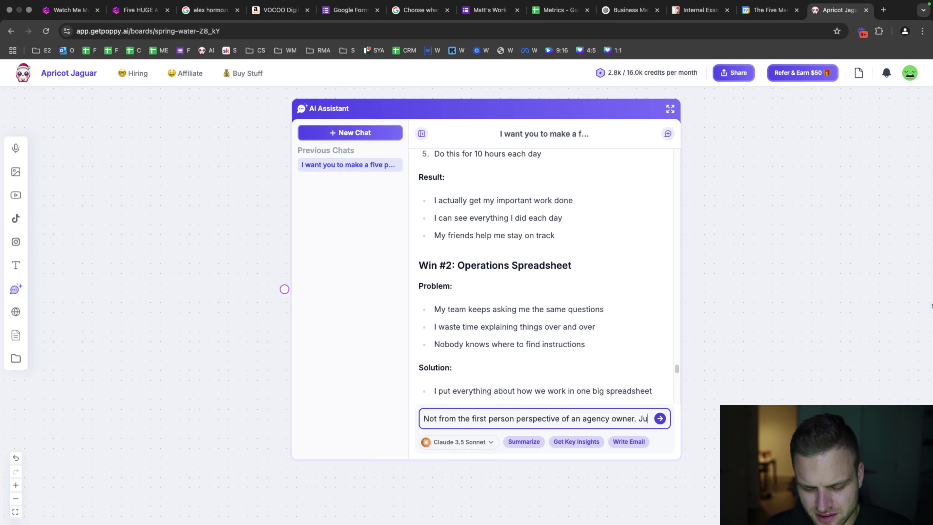
{"action": "type", "text": "st generally speaking. A high level overv"}
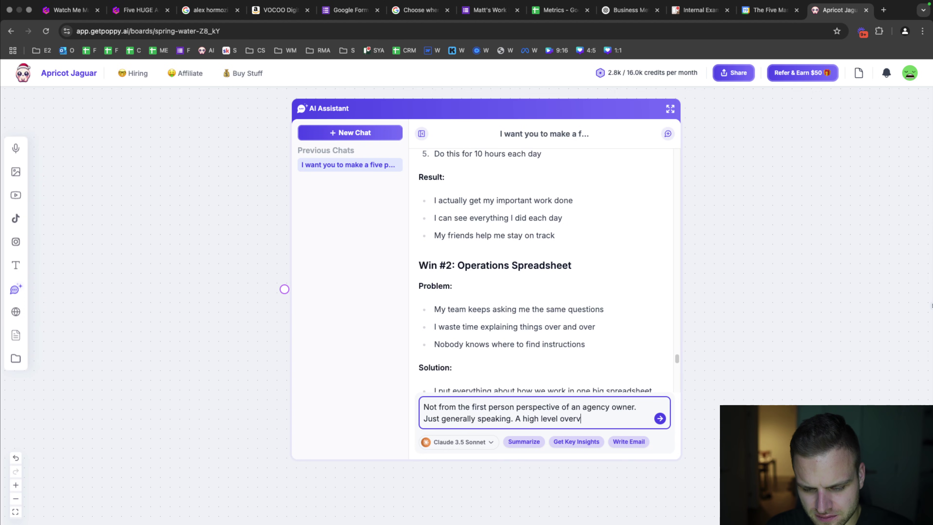
{"action": "key", "text": "Return"}
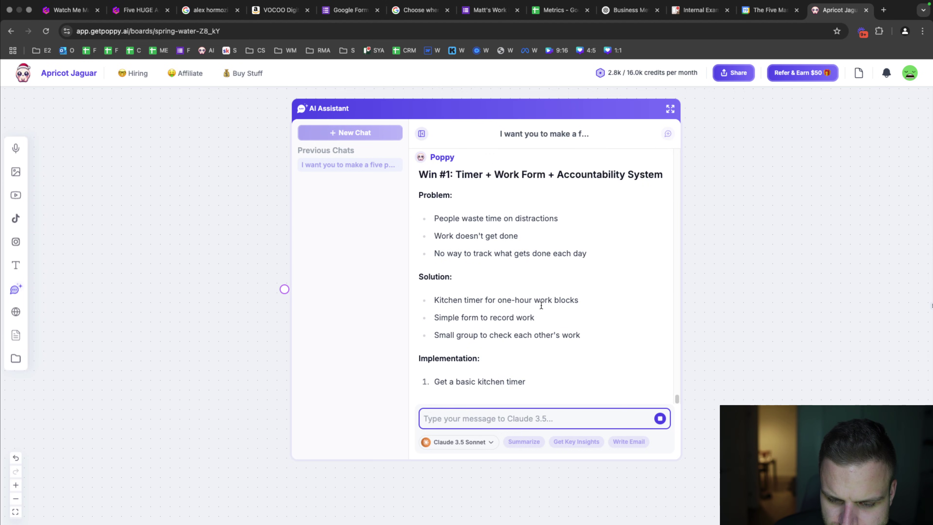
- Review the reworded Win #1 and Win #2 summaries and compare them with the Operation Spreadsheet card in the Gamma deck
{"action": "scroll", "coordinate": [454, 251], "scroll_direction": "up", "scroll_amount": 3}
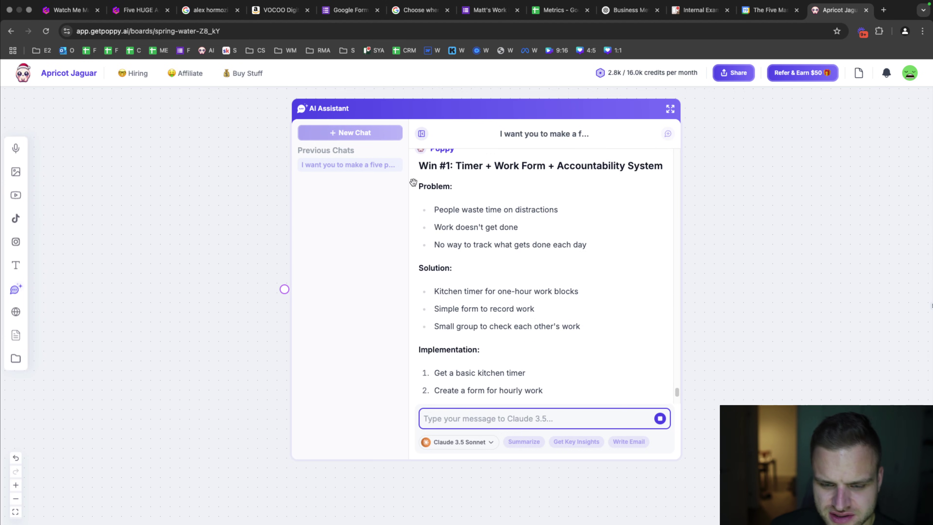
{"action": "left_click_drag", "start_coordinate": [413, 182], "coordinate": [552, 339]}
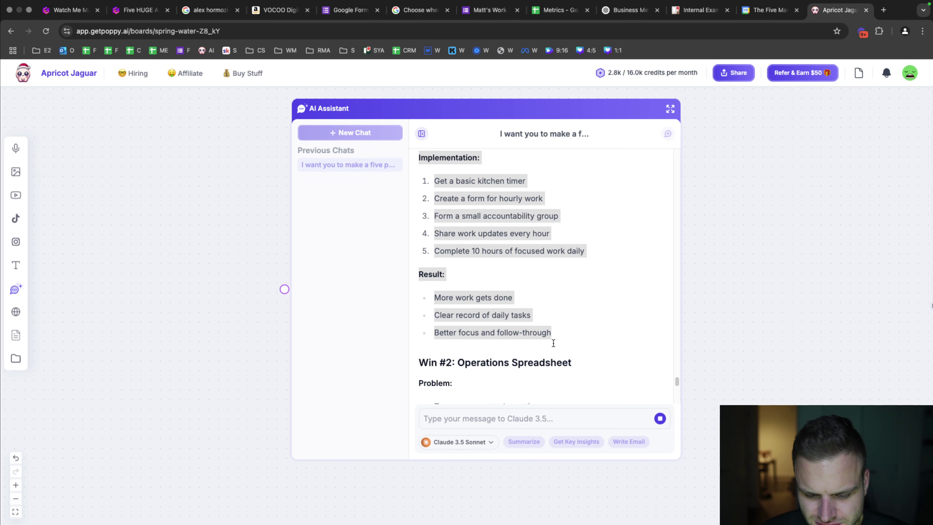
{"action": "scroll", "coordinate": [549, 319], "scroll_direction": "up", "scroll_amount": 3}
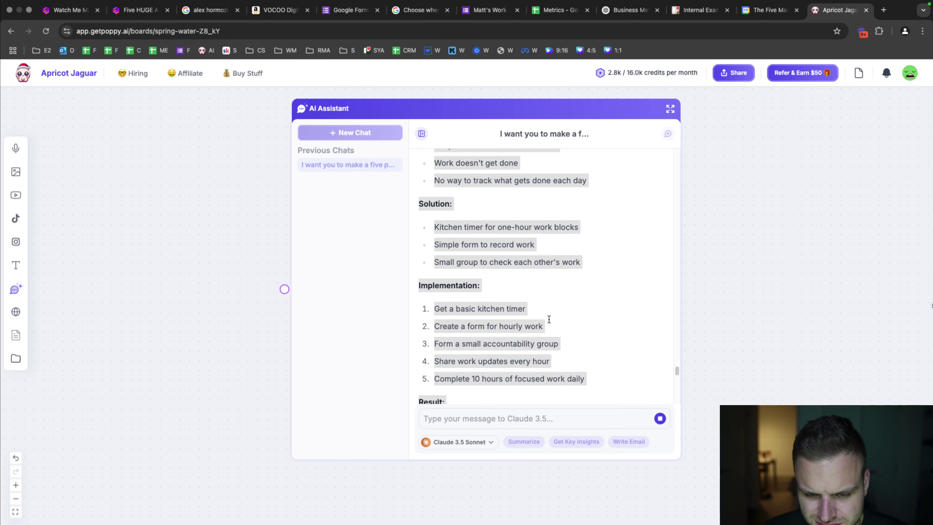
{"action": "scroll", "coordinate": [549, 319], "scroll_direction": "down", "scroll_amount": 7}
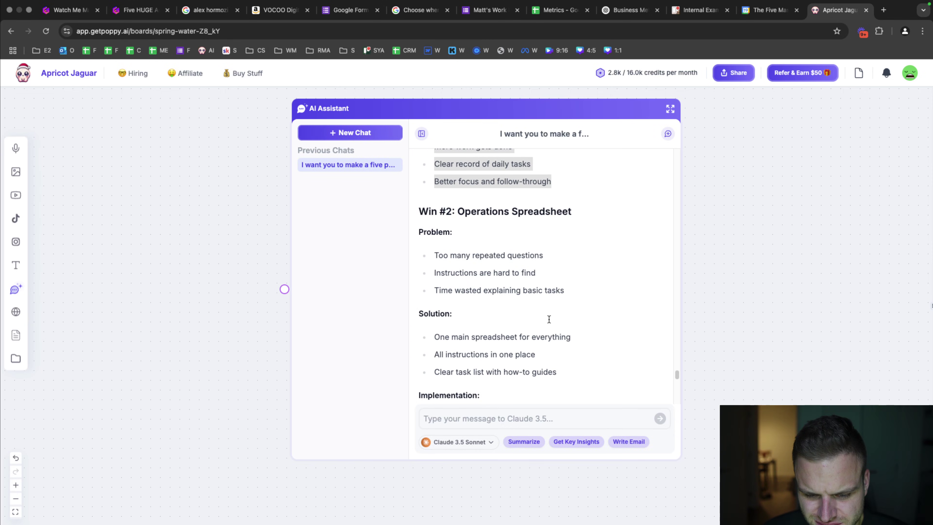
{"action": "scroll", "coordinate": [549, 319], "scroll_direction": "down", "scroll_amount": 4}
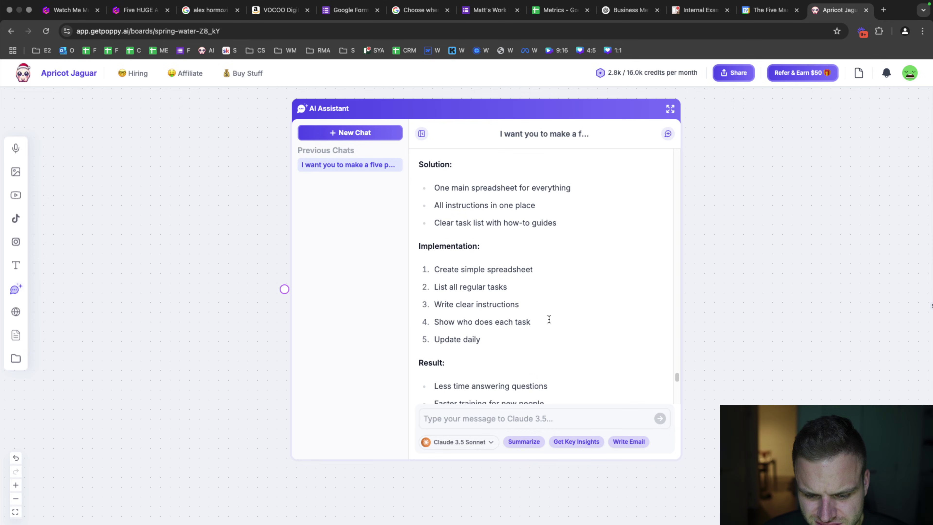
{"action": "scroll", "coordinate": [549, 319], "scroll_direction": "down", "scroll_amount": 3}
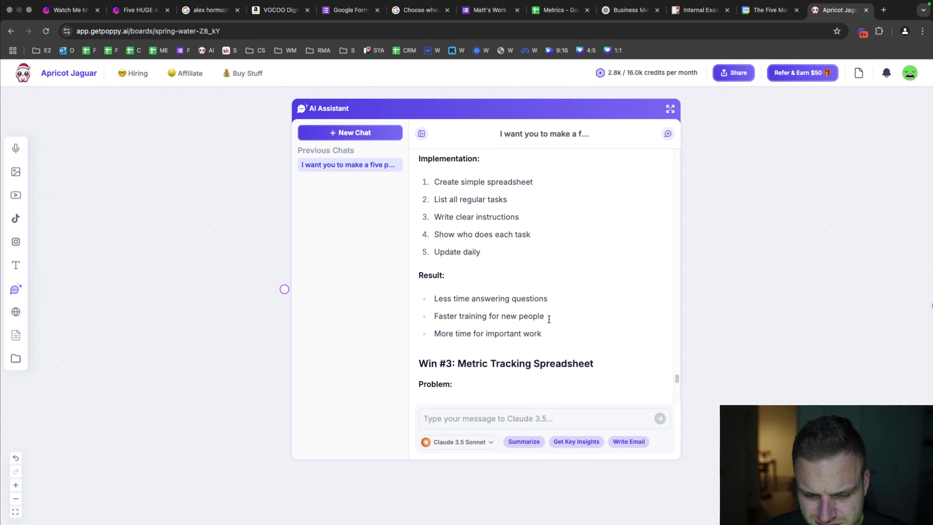
{"action": "scroll", "coordinate": [547, 311], "scroll_direction": "up", "scroll_amount": 3}
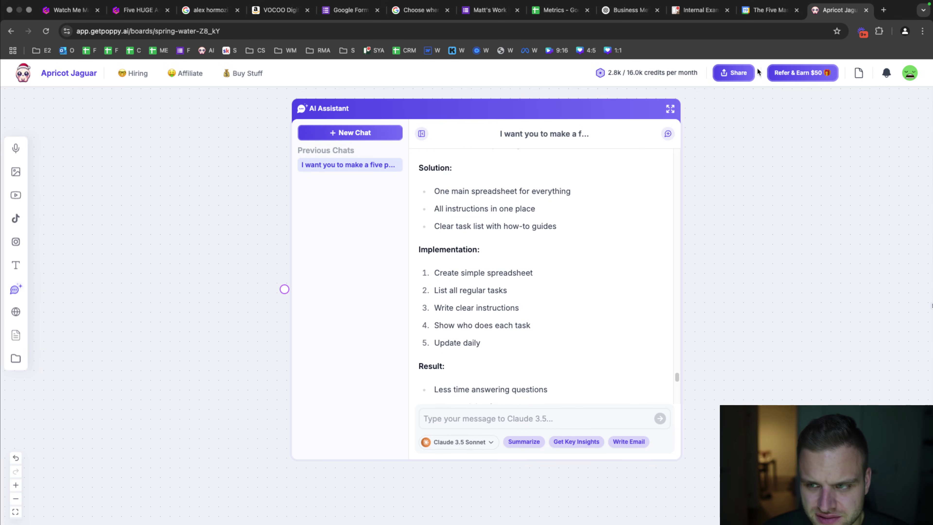
{"action": "left_click", "coordinate": [139, 10]}
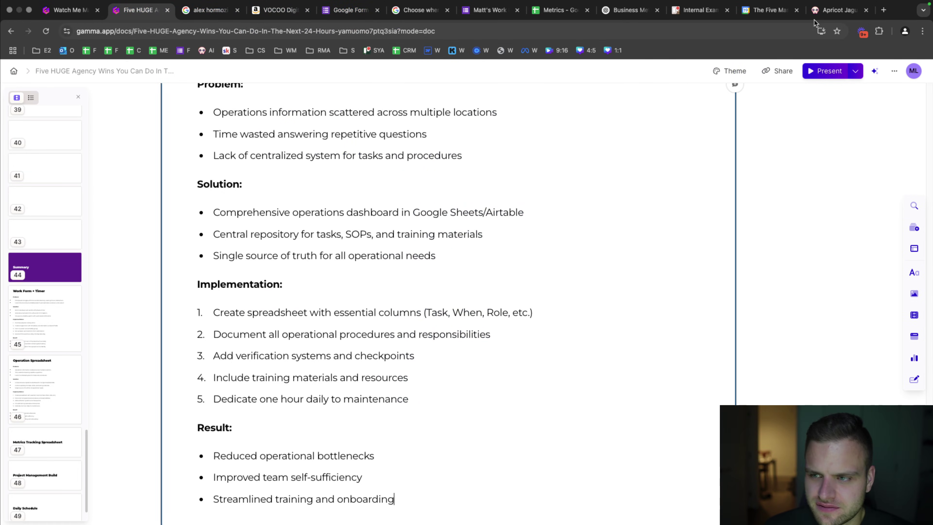
- Back in the Poppy chat, copy the Win #3: Metric Tracking Spreadsheet text, Problem through Result, from the original framework answer before the rewrites
{"action": "left_click", "coordinate": [829, 11]}
{"action": "scroll", "coordinate": [562, 212], "scroll_direction": "up", "scroll_amount": 20}
{"action": "scroll", "coordinate": [562, 226], "scroll_direction": "up", "scroll_amount": 15}
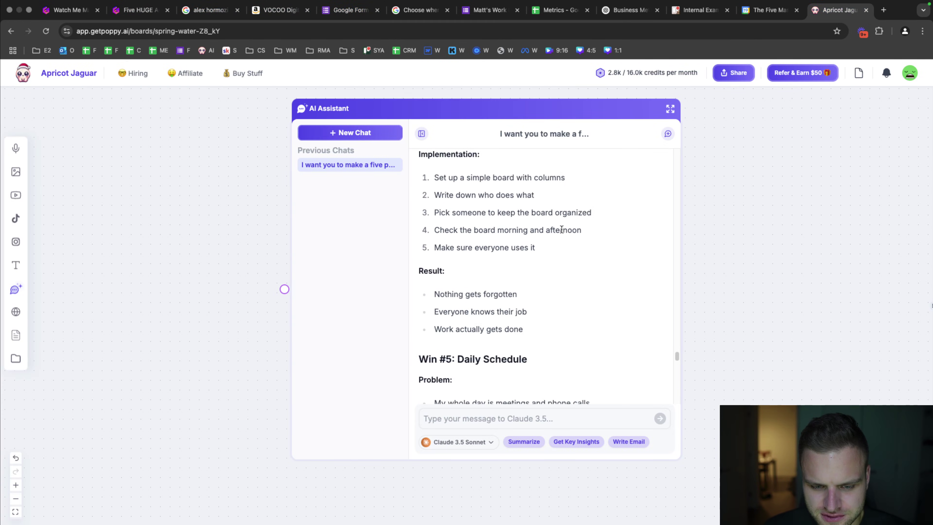
{"action": "scroll", "coordinate": [561, 244], "scroll_direction": "up", "scroll_amount": 5}
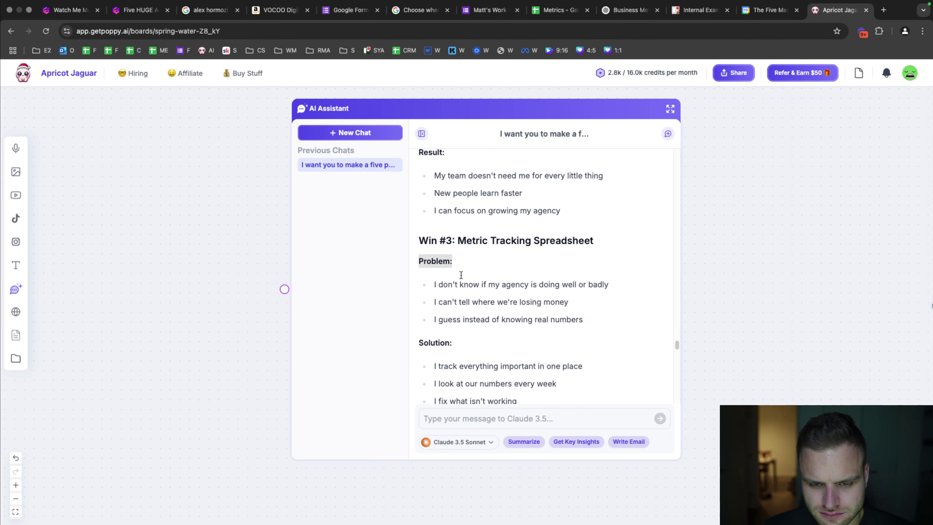
{"action": "scroll", "coordinate": [522, 283], "scroll_direction": "up", "scroll_amount": 15}
{"action": "scroll", "coordinate": [522, 283], "scroll_direction": "up", "scroll_amount": 10}
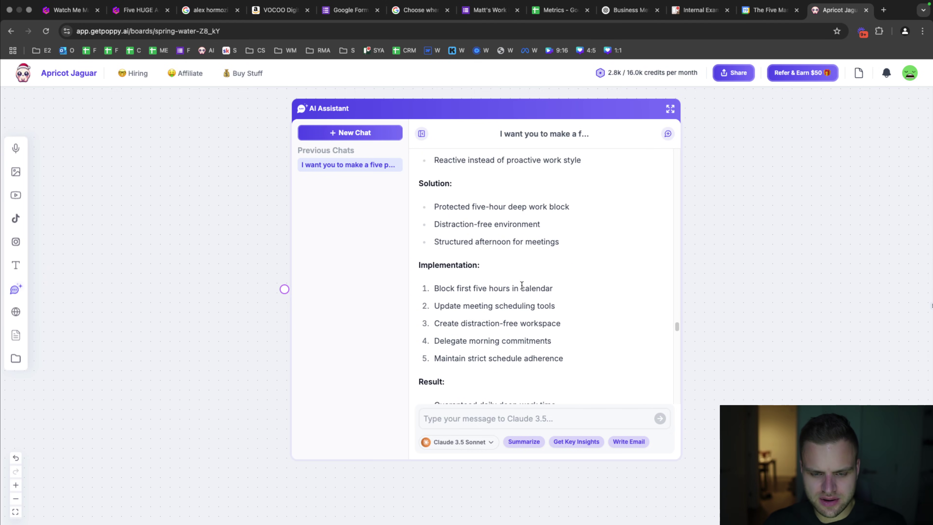
{"action": "scroll", "coordinate": [531, 297], "scroll_direction": "up", "scroll_amount": 15}
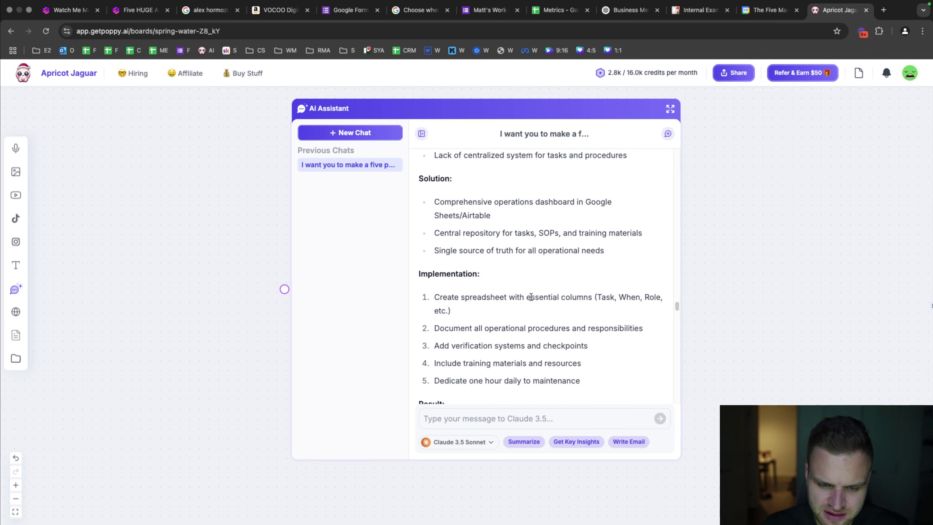
{"action": "scroll", "coordinate": [531, 294], "scroll_direction": "down", "scroll_amount": 15}
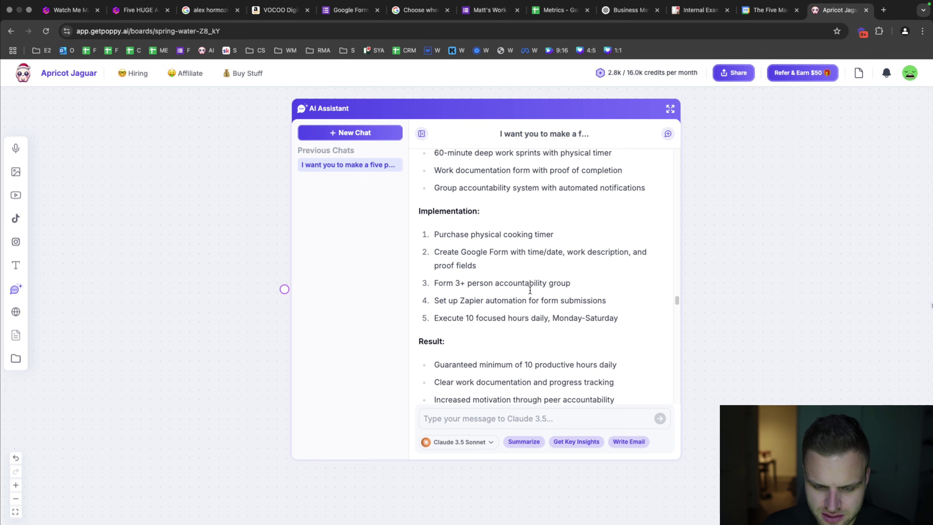
{"action": "scroll", "coordinate": [518, 284], "scroll_direction": "up", "scroll_amount": 5}
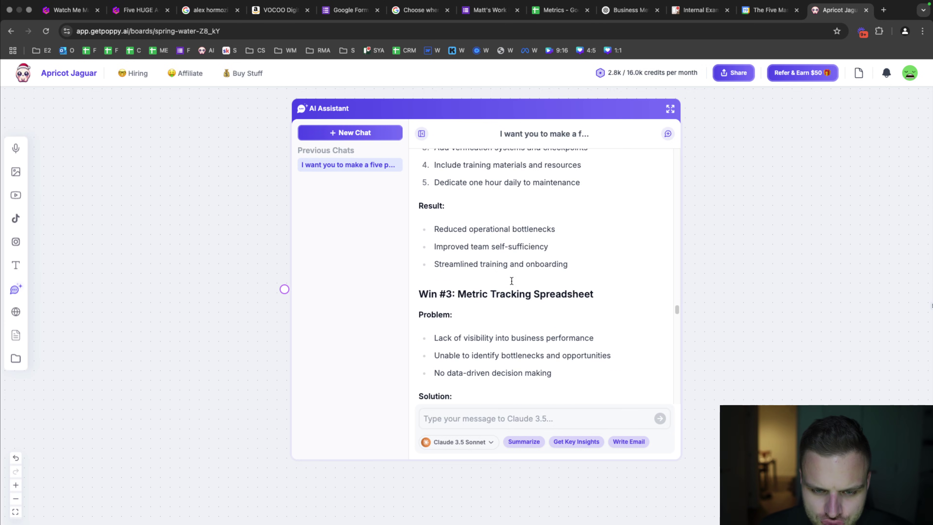
{"action": "left_click_drag", "start_coordinate": [417, 314], "coordinate": [558, 385]}
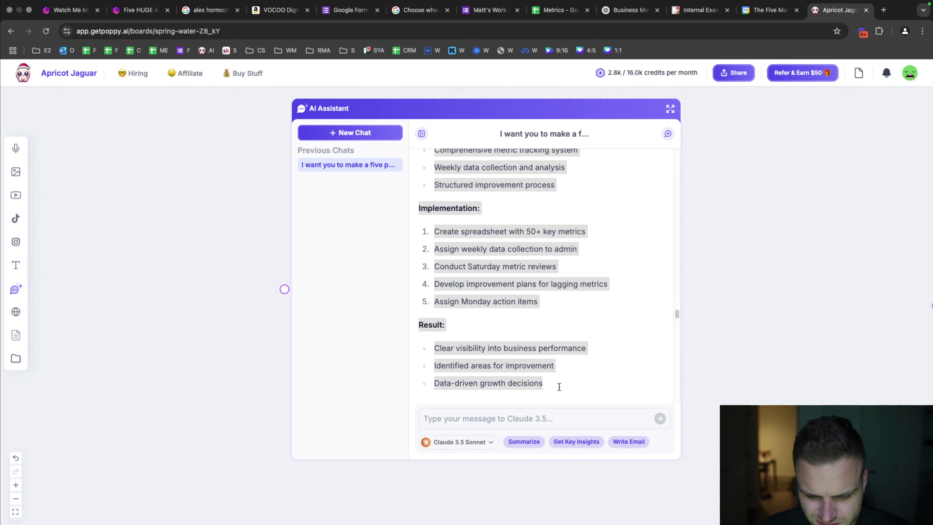
{"action": "scroll", "coordinate": [565, 333], "scroll_direction": "down", "scroll_amount": 3}
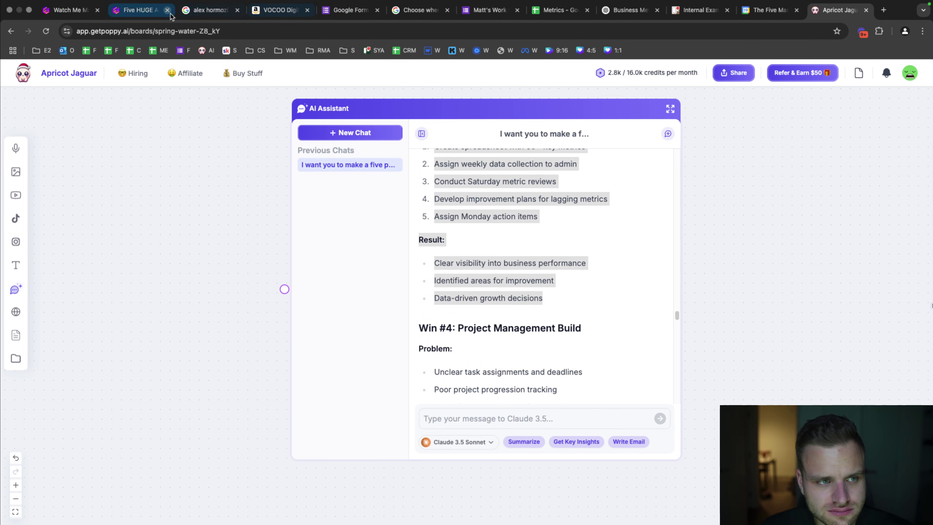
- In the Gamma deck, paste the copied Win #3 summary into the Metrics Tracking Spreadsheet card under its heading
{"action": "left_click", "coordinate": [139, 10]}
{"action": "scroll", "coordinate": [448, 257], "scroll_direction": "down", "scroll_amount": 5}
{"action": "left_click", "coordinate": [50, 407]}
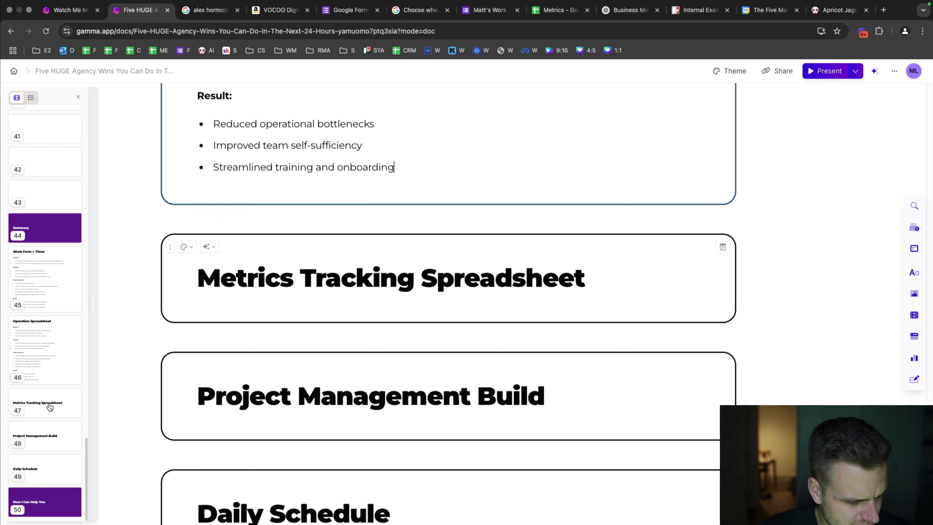
{"action": "left_click", "coordinate": [610, 168]}
{"action": "type", "text": "Problem: Lack of visibility into business performance Unable to identify bottlenecks and opportunities No data-driven decision making Solution: Comprehensive metric tracking system Weekly data collection and analysis Structured improvement process Implementation: Create spreadsheet with 50+ key metrics Assign weekly data collection to admin Conduct Saturday metric reviews Develop improvement plans for lagging metrics Assign Monday action items Result: Clear visibility into business performance Identified areas for improvement Data-driven growth decisions"}
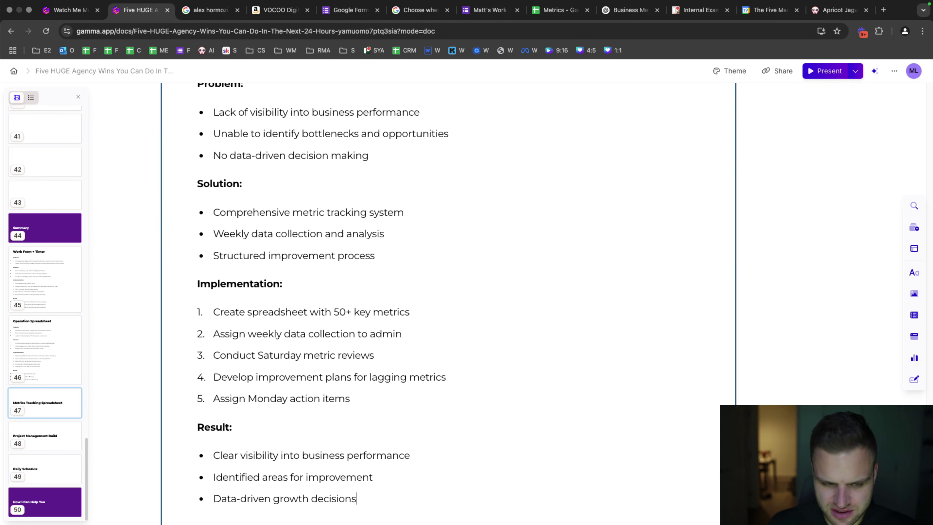
- In the Poppy chat, copy the original Win #4: Project Management Build text from Problem through Result
{"action": "left_click", "coordinate": [837, 10]}
{"action": "scroll", "coordinate": [425, 158], "scroll_direction": "down", "scroll_amount": 10}
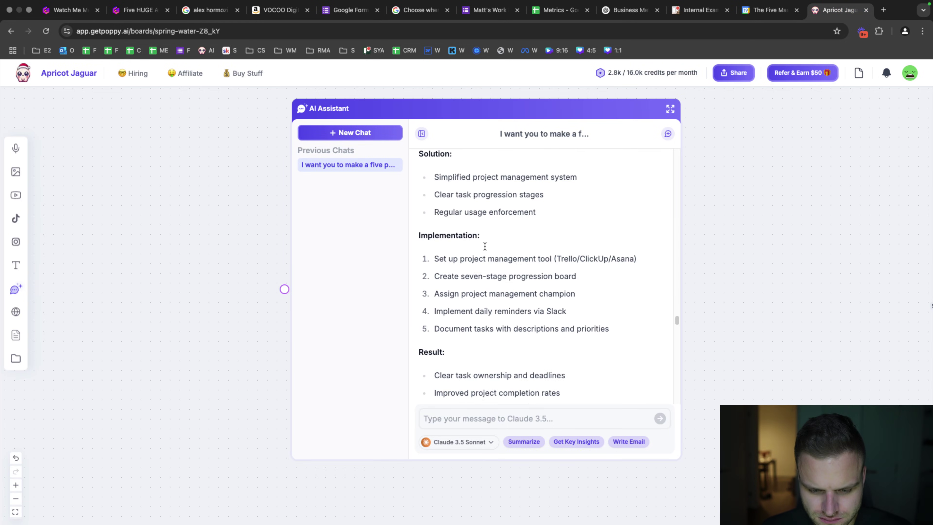
{"action": "scroll", "coordinate": [428, 165], "scroll_direction": "up", "scroll_amount": 3}
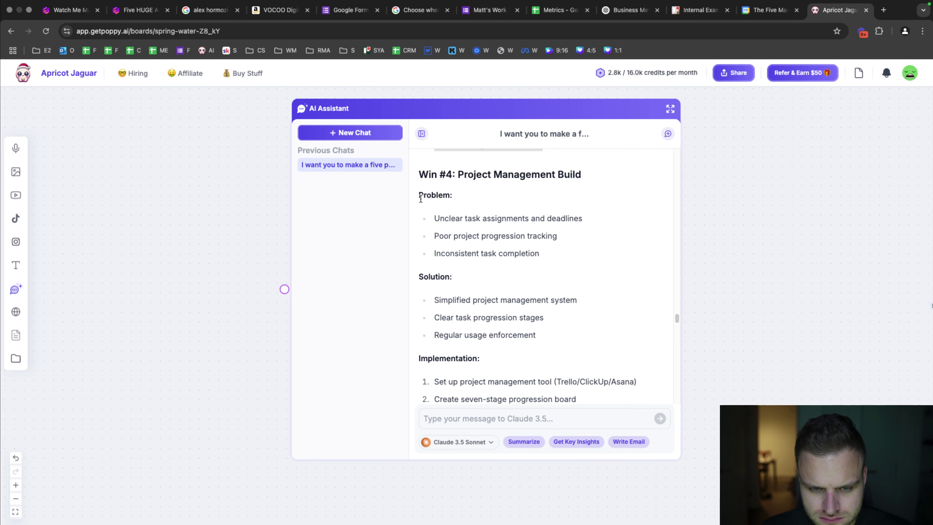
{"action": "left_click_drag", "start_coordinate": [419, 196], "coordinate": [535, 333]}
{"action": "key", "text": "super+c"}
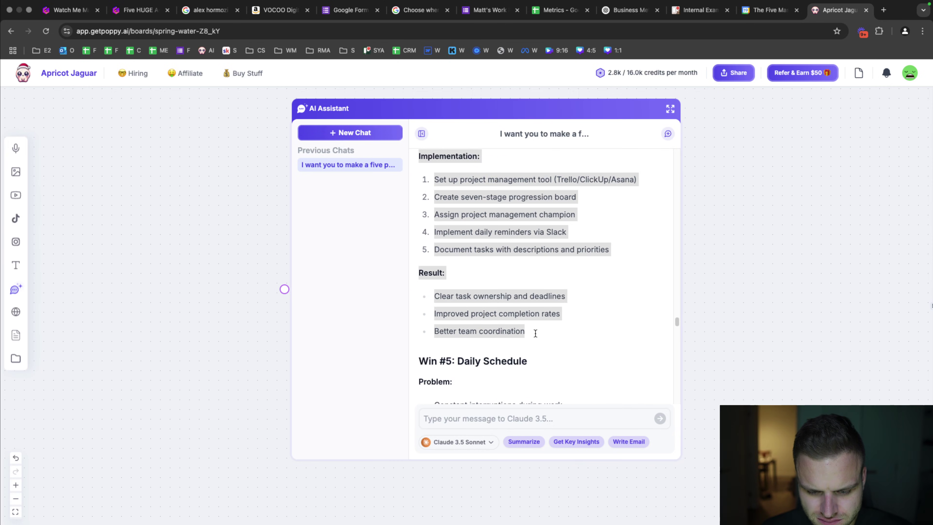
- In the Gamma deck, paste the copied Win #4 summary under the heading of the Project Management Build summary card
{"action": "left_click", "coordinate": [140, 10]}
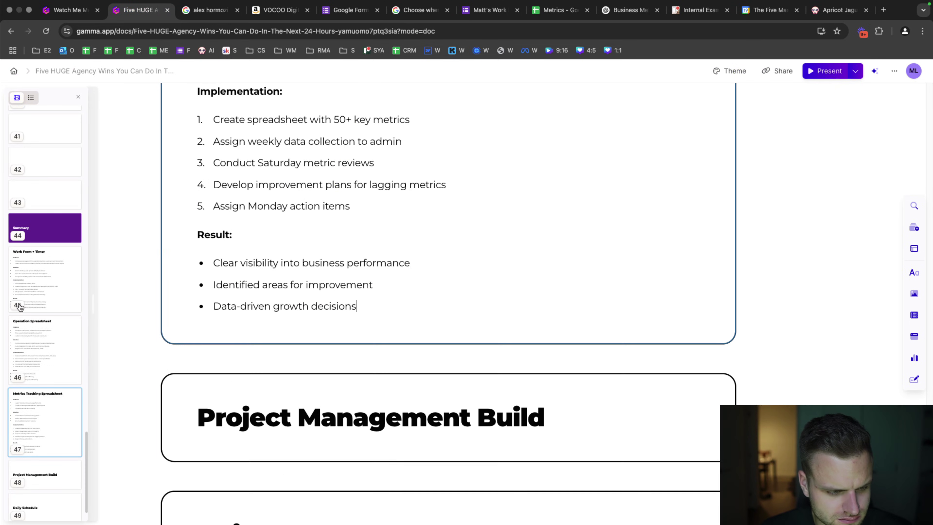
{"action": "left_click", "coordinate": [45, 472]}
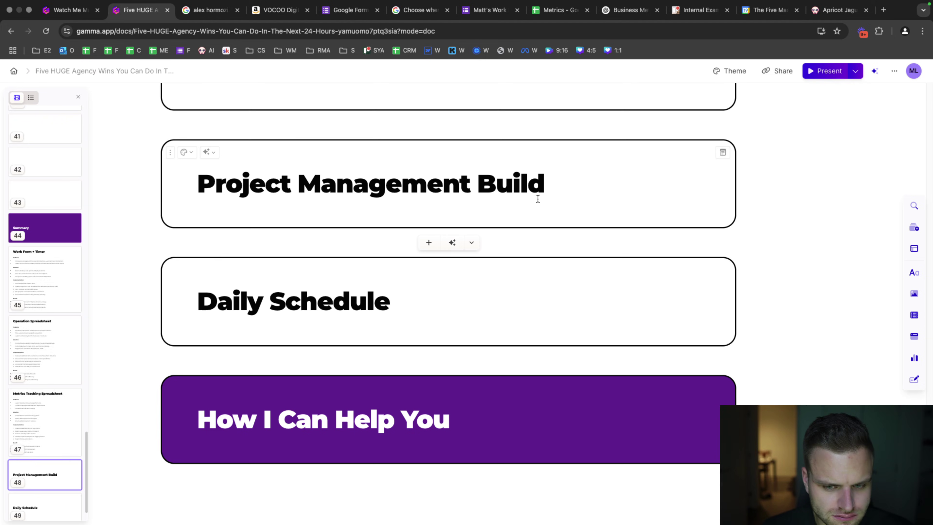
{"action": "left_click", "coordinate": [570, 186]}
{"action": "key", "text": "Return"}
{"action": "key", "text": "super+v"}
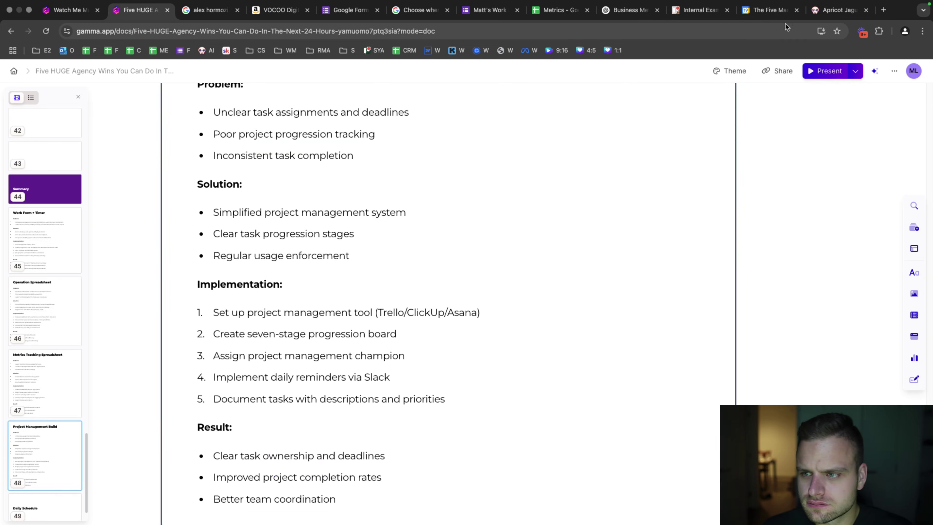
- Back in the Poppy chat, copy the original Win #5: Daily Schedule text from Problem through Result
{"action": "left_click", "coordinate": [834, 13]}
{"action": "scroll", "coordinate": [520, 315], "scroll_direction": "down", "scroll_amount": 2}
{"action": "left_click_drag", "start_coordinate": [417, 312], "coordinate": [512, 251]}
{"action": "scroll", "coordinate": [465, 327], "scroll_direction": "down", "scroll_amount": 5}
{"action": "scroll", "coordinate": [465, 327], "scroll_direction": "down", "scroll_amount": 8}
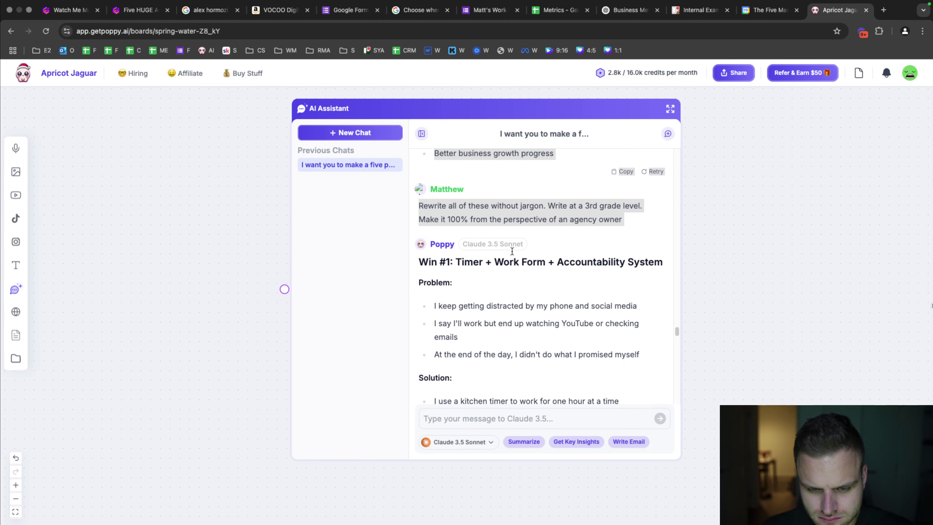
{"action": "scroll", "coordinate": [587, 221], "scroll_direction": "up", "scroll_amount": 6}
{"action": "left_click_drag", "start_coordinate": [600, 215], "coordinate": [564, 360]}
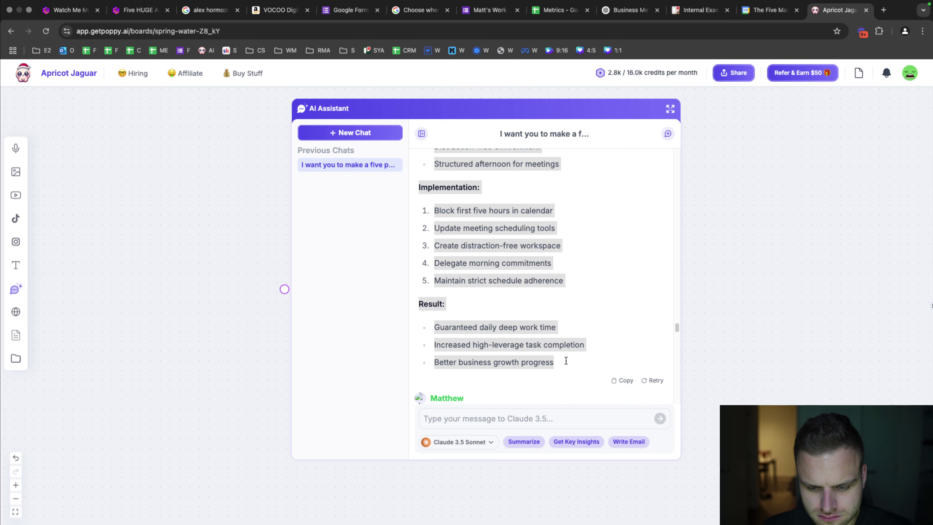
- In the Gamma deck, paste the copied Win #5 summary under the heading of the Daily Schedule summary card
{"action": "left_click", "coordinate": [139, 10]}
{"action": "scroll", "coordinate": [294, 271], "scroll_direction": "down", "scroll_amount": 8}
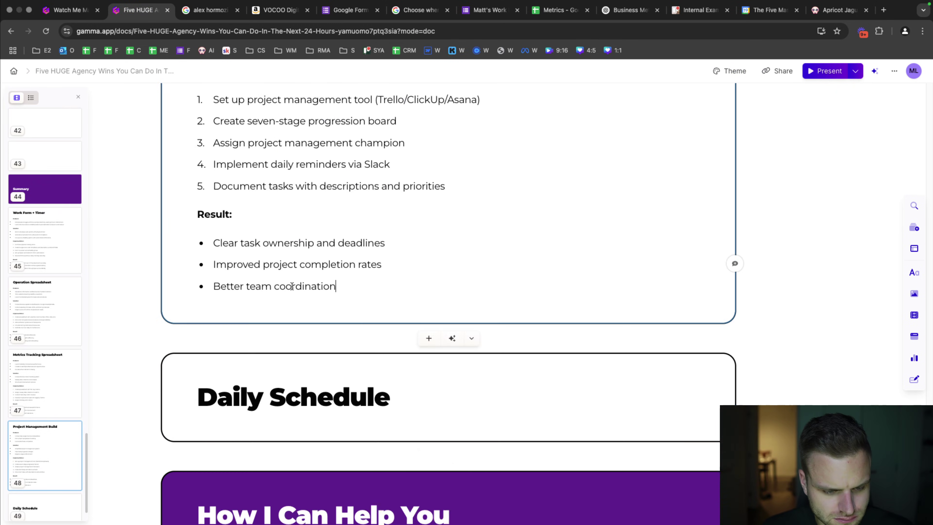
{"action": "left_click", "coordinate": [389, 314]}
{"action": "key", "text": "Return"}
{"action": "type", "text": "Problem: Constant interruptions during work No time for deep, focused work Reactive instead of proactive work style Solution: Protected five-hour deep work block Distraction-free environment Structured afternoon for meetings Implementation: Block first five hours in calendar Update meeting scheduling tools Create distraction-free workspace Delegate morning commitments Maintain strict schedule adherence Result: Guaranteed daily deep work time Increased high-leverage task completion Better business growth progress"}
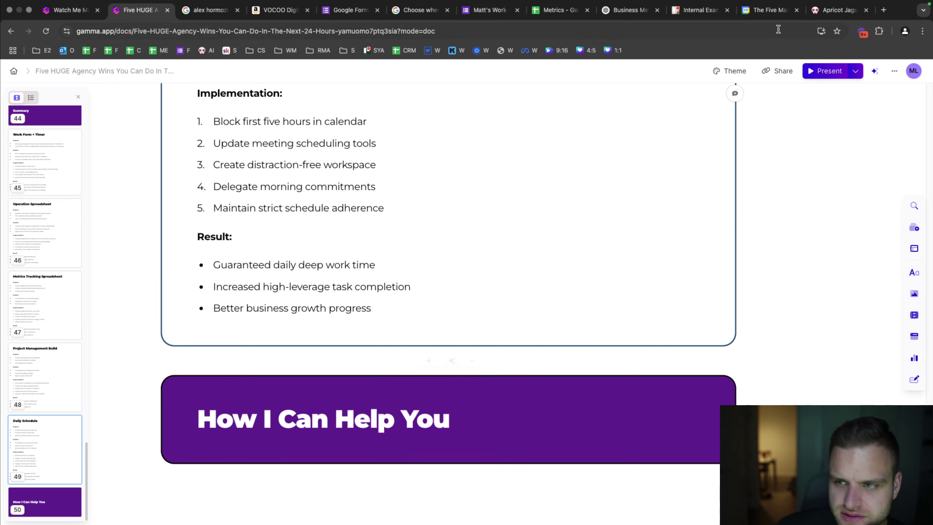
- Return to the Poppy chat and ask "Do you remember all of the content I put in?", going to the reply at the end
{"action": "left_click", "coordinate": [822, 15]}
{"action": "left_click", "coordinate": [512, 421]}
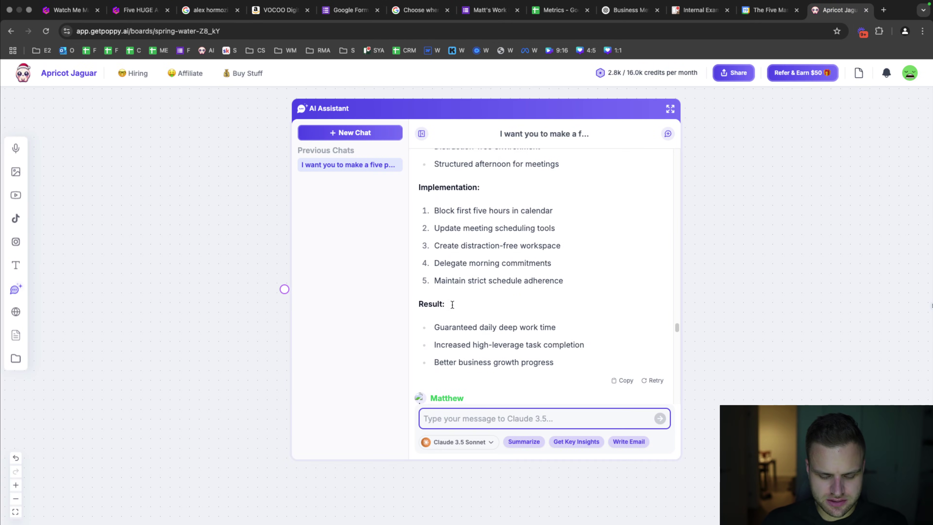
{"action": "type", "text": "Do"}
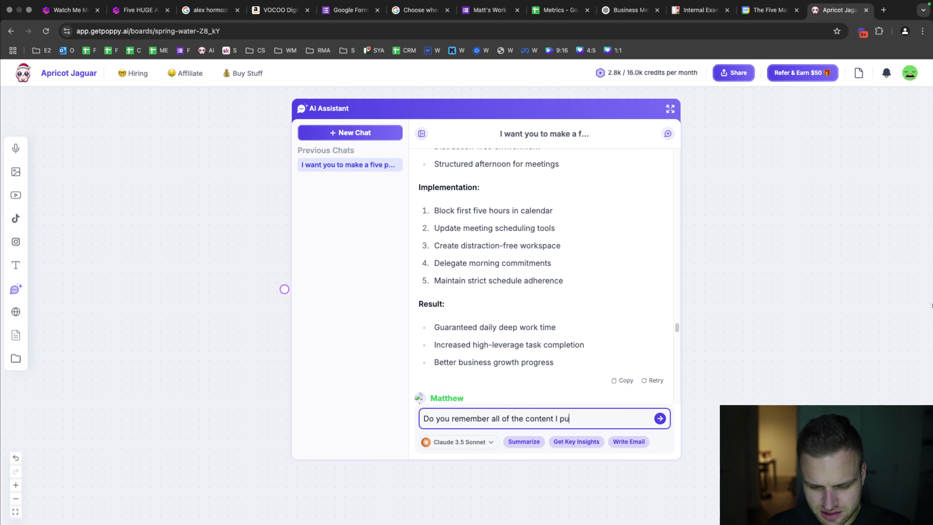
{"action": "key", "text": "Return"}
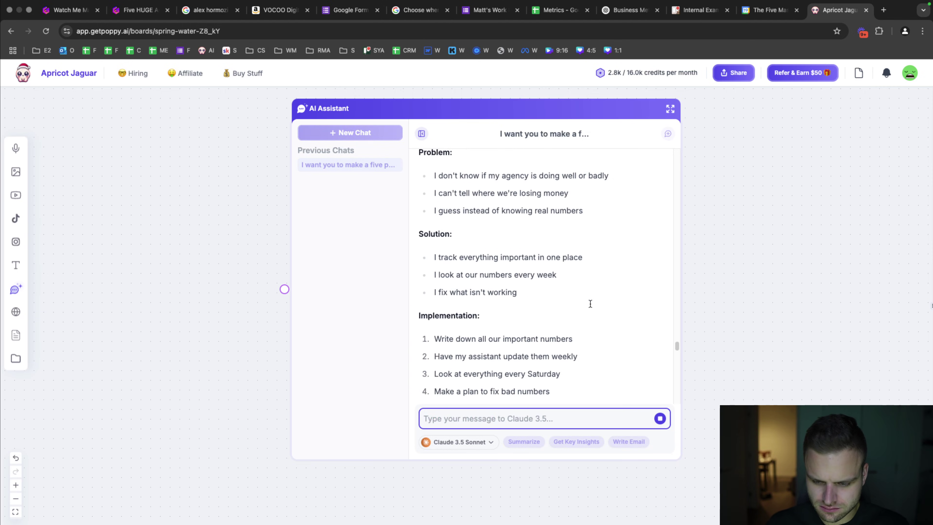
{"action": "left_click_drag", "start_coordinate": [676, 371], "coordinate": [670, 406]}
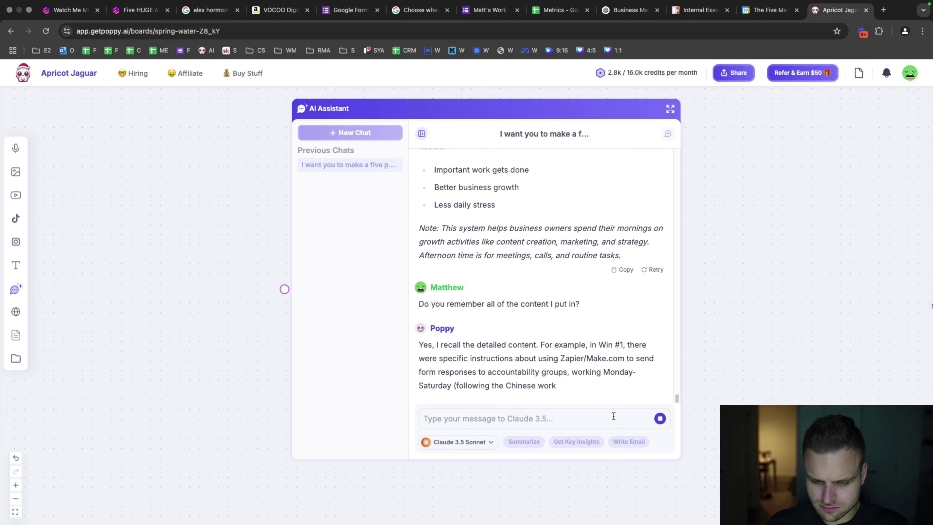
- Ask Poppy to create ten questions and answers using the source material, and stop the reply while it is being generated
{"action": "left_click", "coordinate": [612, 414]}
{"action": "type", "text": "Please "}
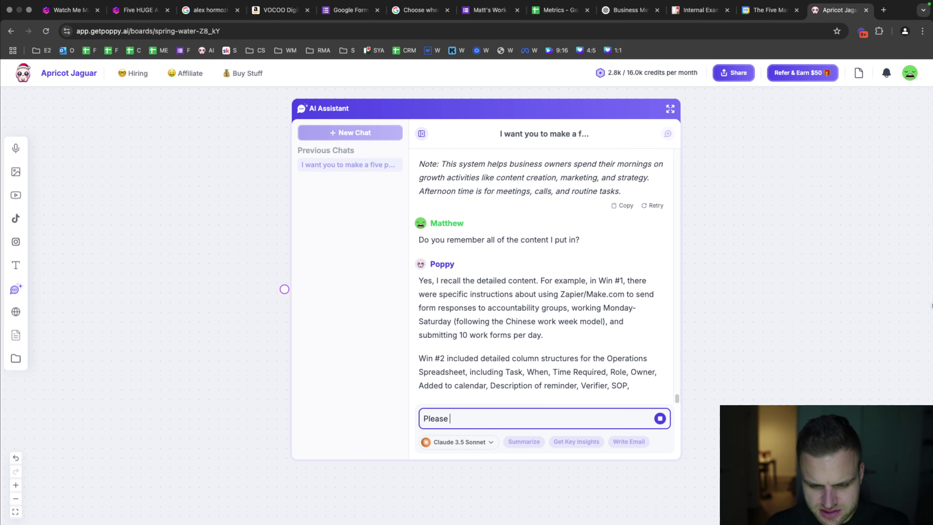
{"action": "type", "text": "create te"}
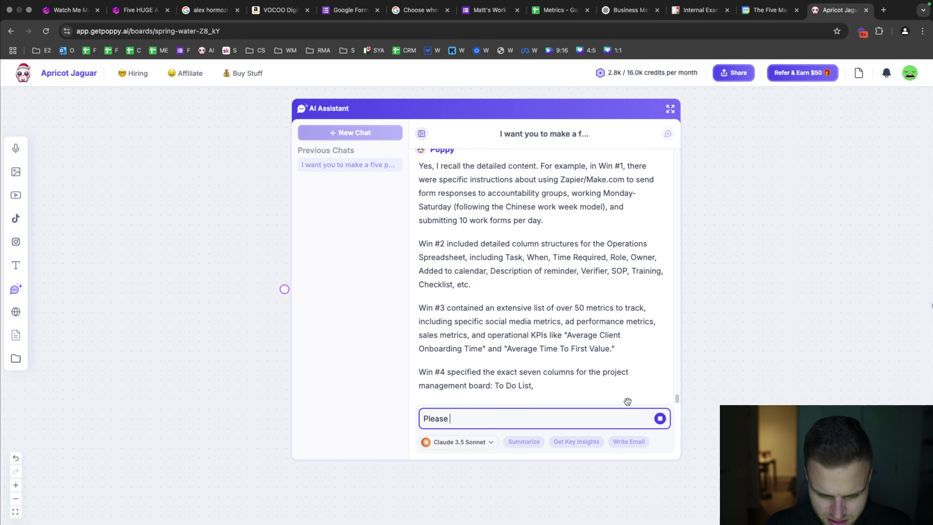
{"action": "type", "text": "n questions and answers us"}
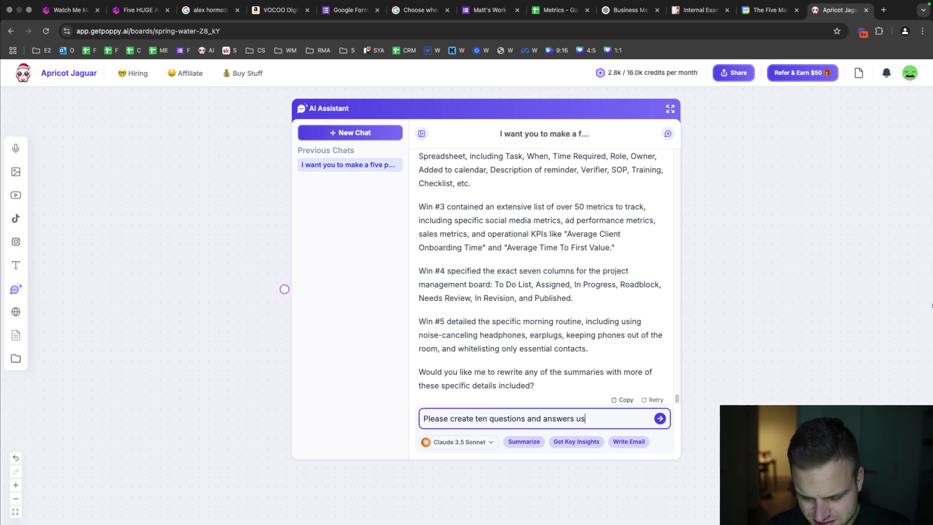
{"action": "type", "text": "ing the source material"}
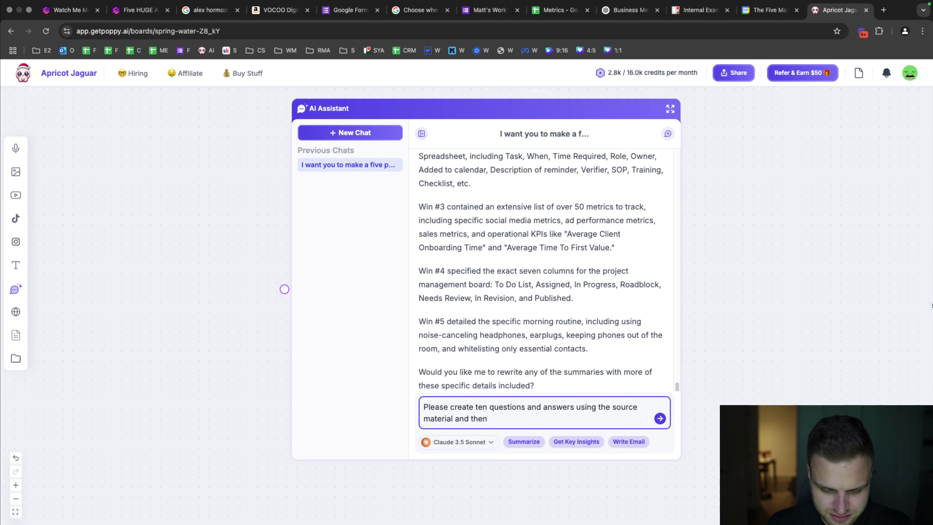
{"action": "key", "text": "Return"}
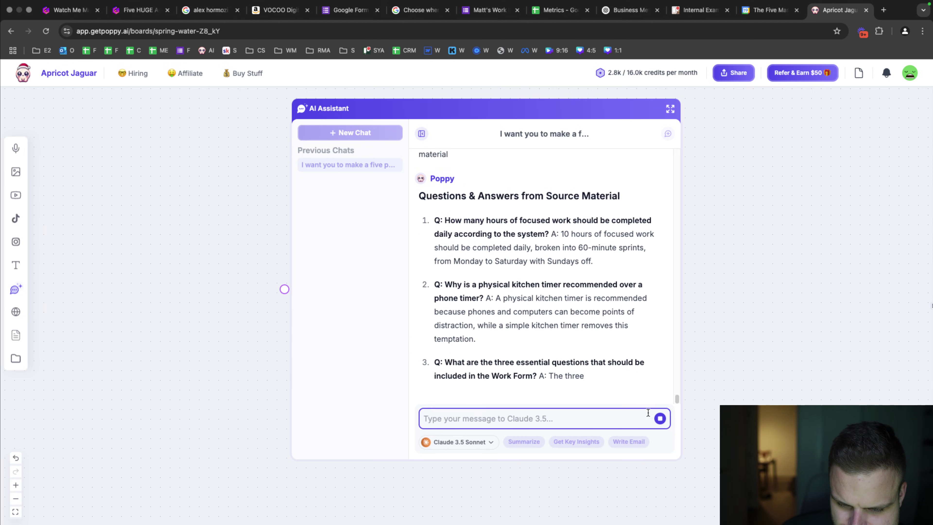
{"action": "left_click", "coordinate": [658, 419]}
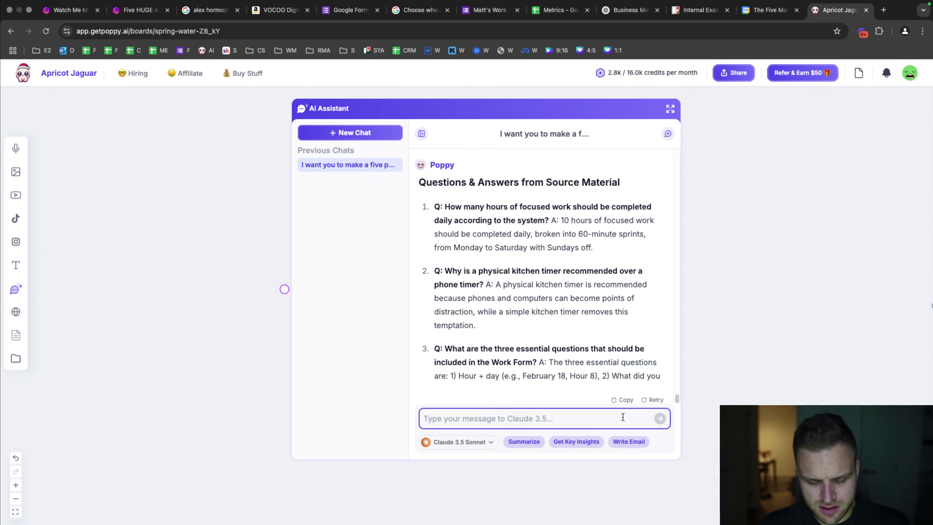
- Send a prompt for 10 questions and answers from the source material, treating them as responses to an agency owner objecting to these tips
{"action": "type", "text": "Create 10 questions and answers from"}
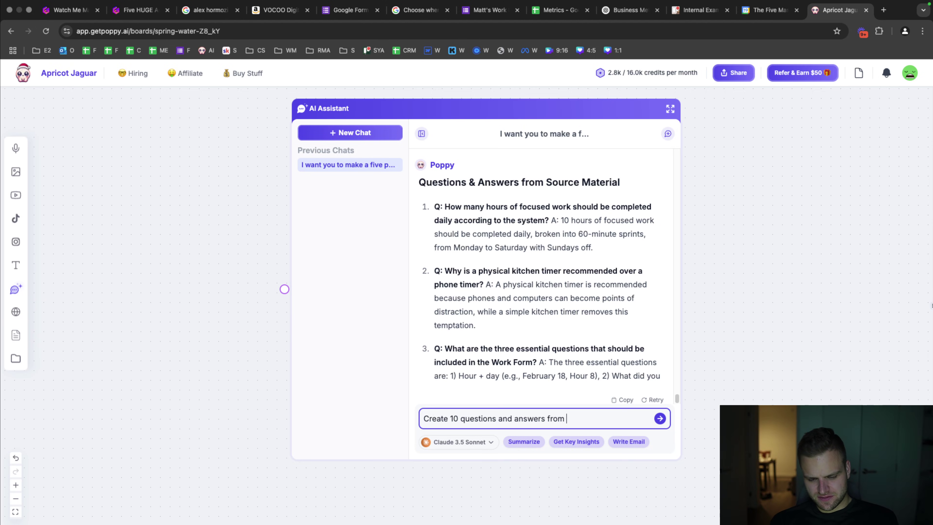
{"action": "type", "text": " the source material. Treat it like an agency owner is objecting to these tips and these questions and answers are meant to convince th"}
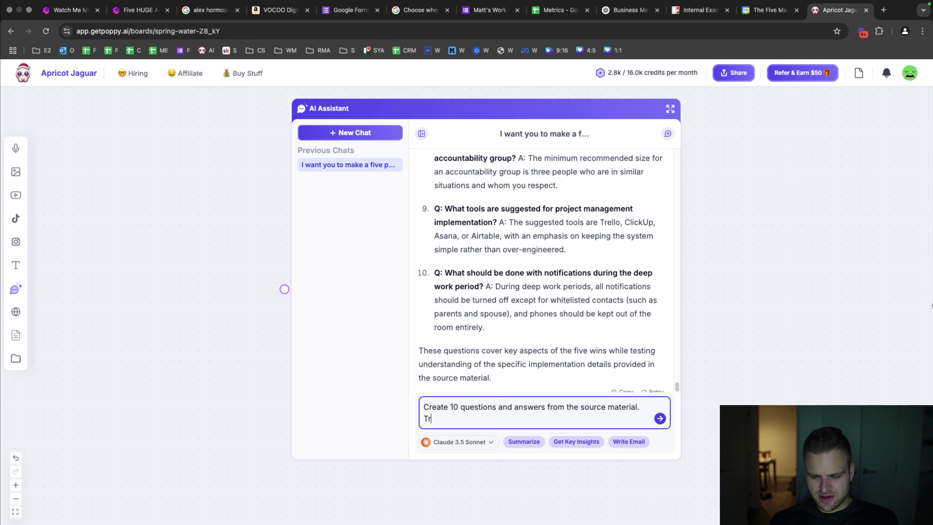
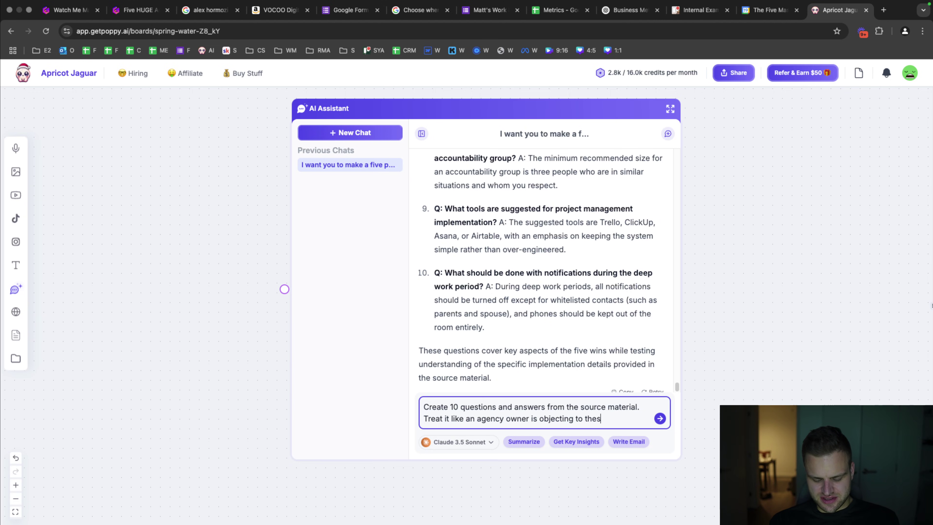
{"action": "type", "text": "d these questions and answers ar"}
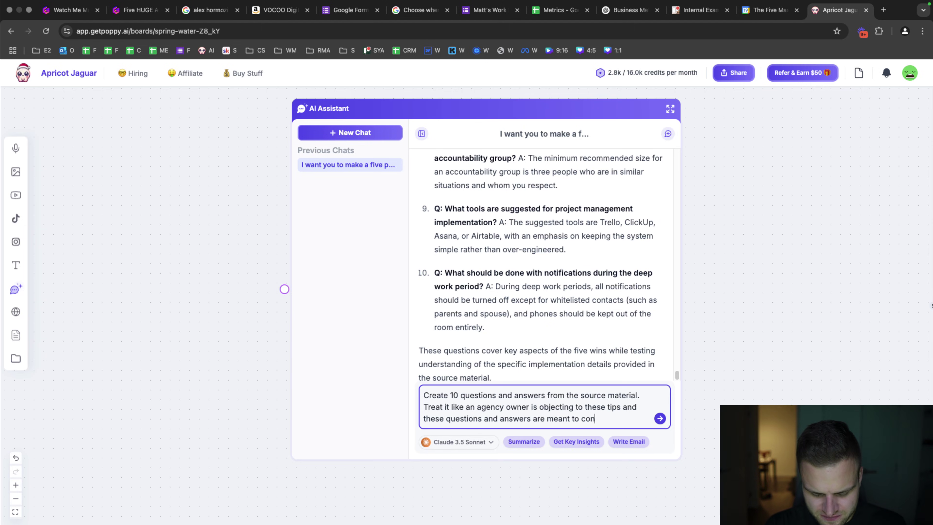
{"action": "type", "text": "em"}
{"action": "key", "text": "Return"}
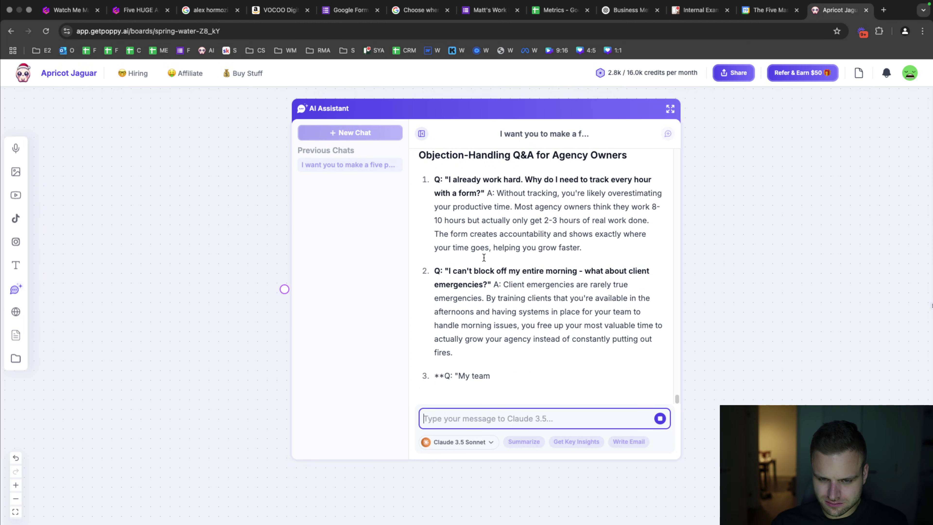
- Copy the first objection question, about tracking every hour with a form, into the first blank Gamma card after Questions & Answers as its heading
{"action": "scroll", "coordinate": [484, 258], "scroll_direction": "up", "scroll_amount": 1}
{"action": "mouse_move", "coordinate": [450, 196]}
{"action": "left_mouse_down"}
{"action": "mouse_move", "coordinate": [478, 212]}
{"action": "mouse_move", "coordinate": [454, 201]}
{"action": "left_mouse_up"}
{"action": "left_click", "coordinate": [140, 10]}
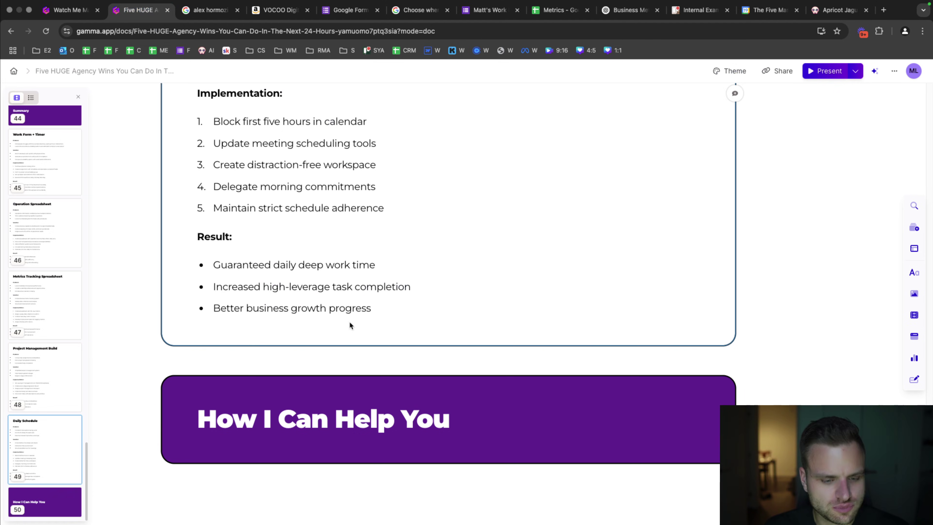
{"action": "scroll", "coordinate": [340, 311], "scroll_direction": "up", "scroll_amount": 10}
{"action": "scroll", "coordinate": [341, 311], "scroll_direction": "up", "scroll_amount": 5}
{"action": "scroll", "coordinate": [306, 272], "scroll_direction": "down", "scroll_amount": 15}
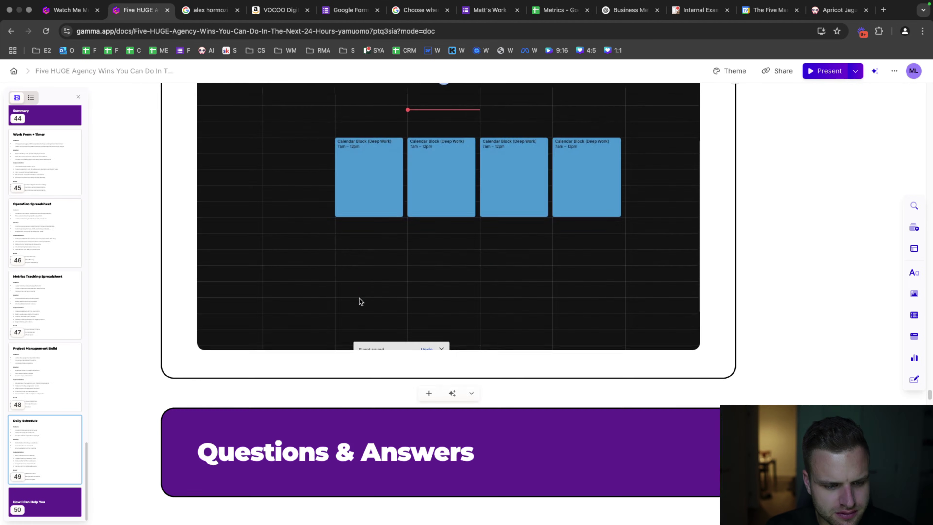
{"action": "scroll", "coordinate": [361, 302], "scroll_direction": "down", "scroll_amount": 5}
{"action": "left_click", "coordinate": [283, 346]}
{"action": "type", "text": "I already work hard. Why do I need to track every hour with a form?"}
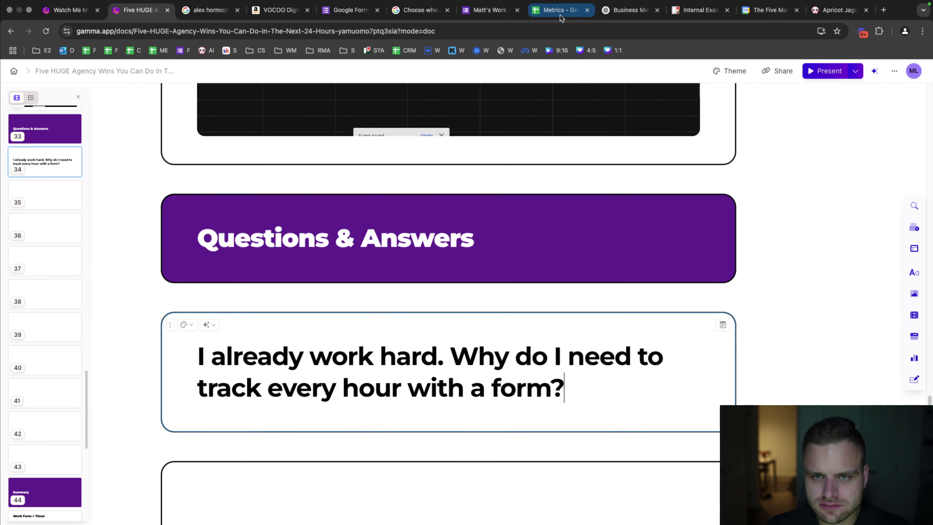
- Close all the browser tabs between the Gamma deck and the Poppy board
{"action": "left_click", "coordinate": [236, 11]}
{"action": "left_click", "coordinate": [237, 11]}
{"action": "left_click", "coordinate": [237, 11]}
{"action": "left_click", "coordinate": [237, 11]}
{"action": "left_click", "coordinate": [237, 11]}
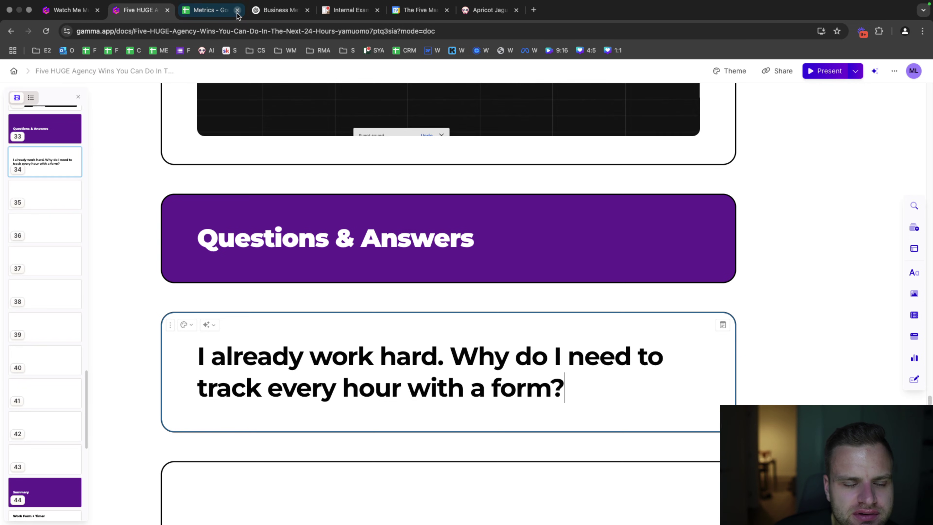
{"action": "left_click", "coordinate": [236, 11]}
{"action": "left_click", "coordinate": [237, 11]}
{"action": "left_click", "coordinate": [237, 10]}
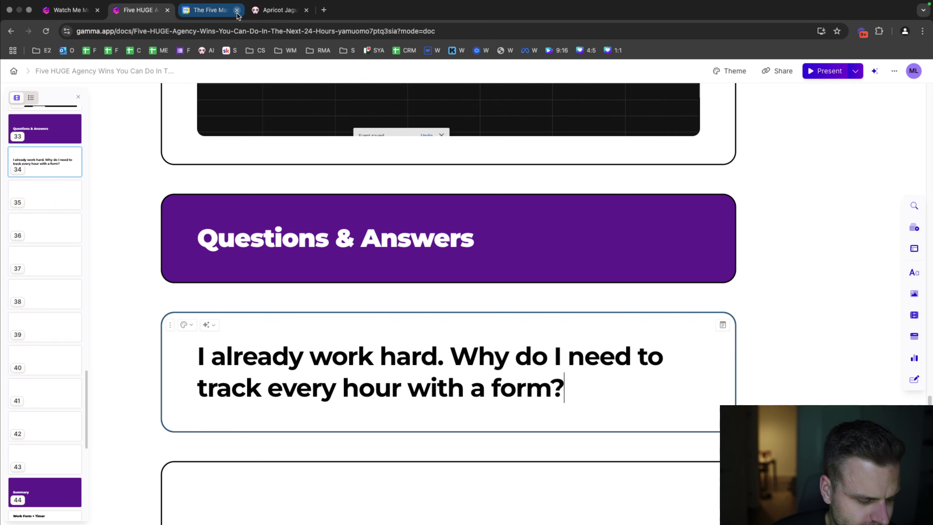
{"action": "left_click", "coordinate": [237, 10]}
- Copy Poppy's answer to the first objection, starting "Without tracking", and paste it below the question heading on the Gamma card
{"action": "left_click", "coordinate": [220, 13]}
{"action": "double_click", "coordinate": [511, 230]}
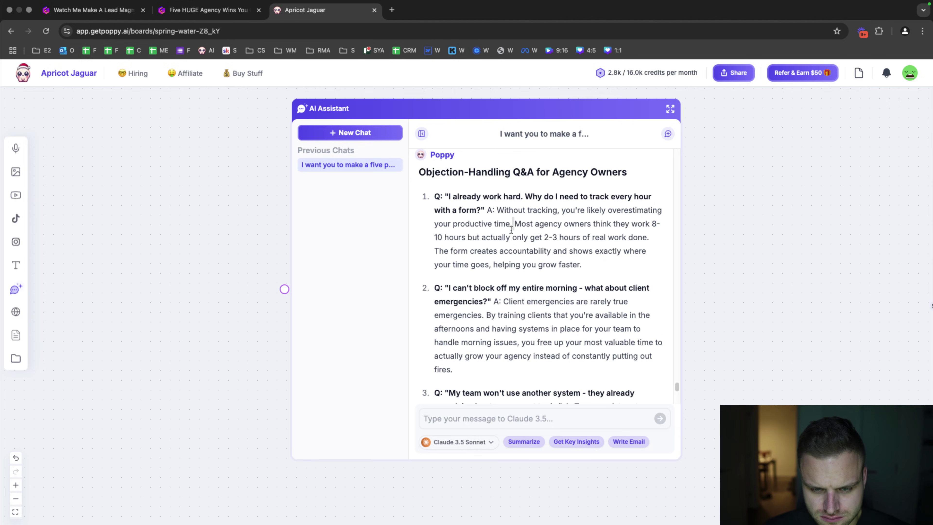
{"action": "left_click_drag", "start_coordinate": [584, 265], "coordinate": [497, 210]}
{"action": "key", "text": "super+c"}
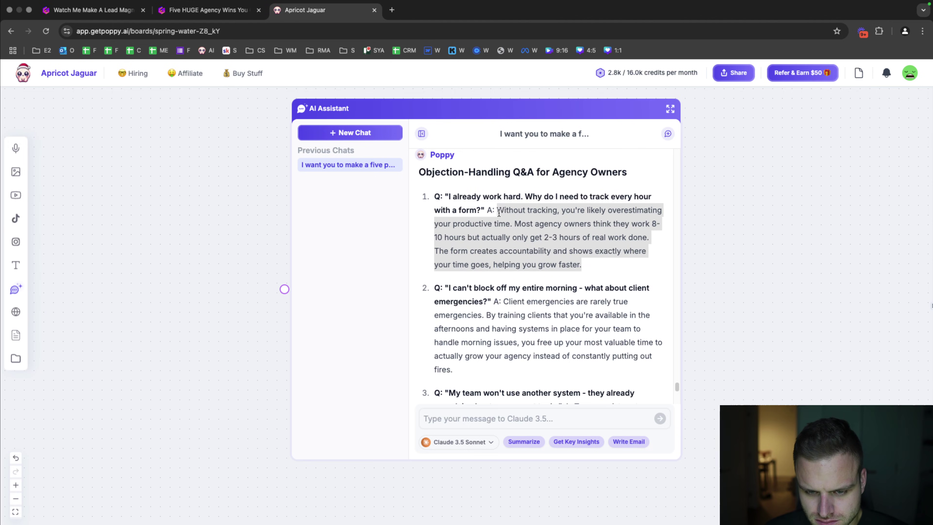
{"action": "left_click", "coordinate": [208, 10]}
{"action": "key", "text": "Return"}
{"action": "key", "text": "super+v"}
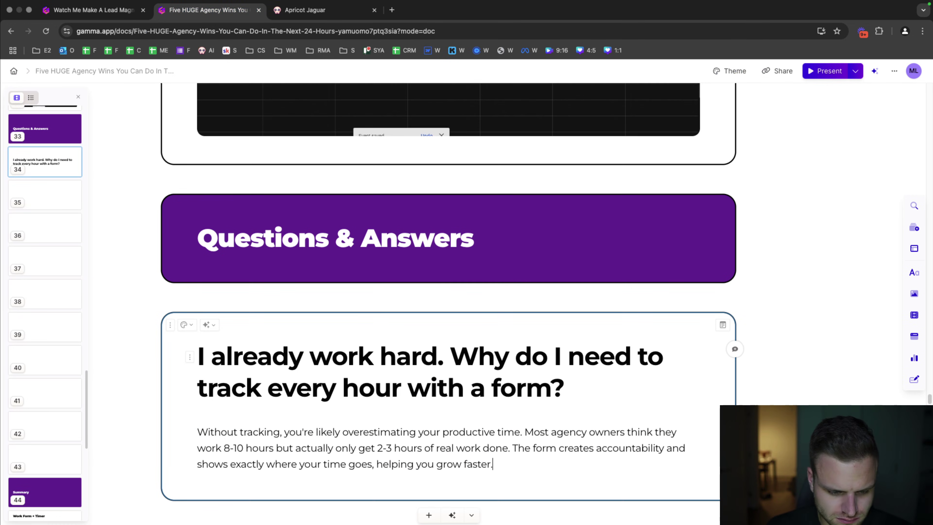
- Turn off the pasted bold formatting on the first question heading so it uses the theme's default heading weight, without italics
{"action": "left_click_drag", "start_coordinate": [583, 385], "coordinate": [198, 356]}
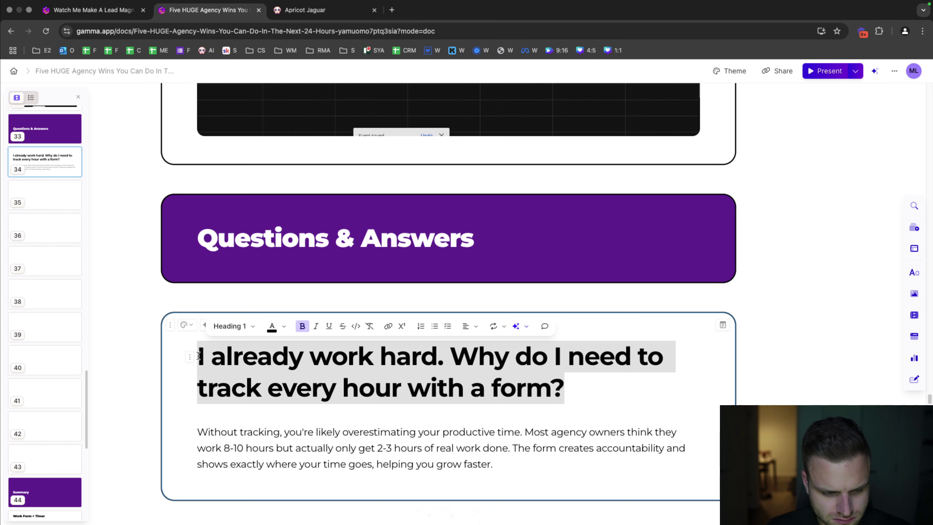
{"action": "left_click", "coordinate": [272, 326]}
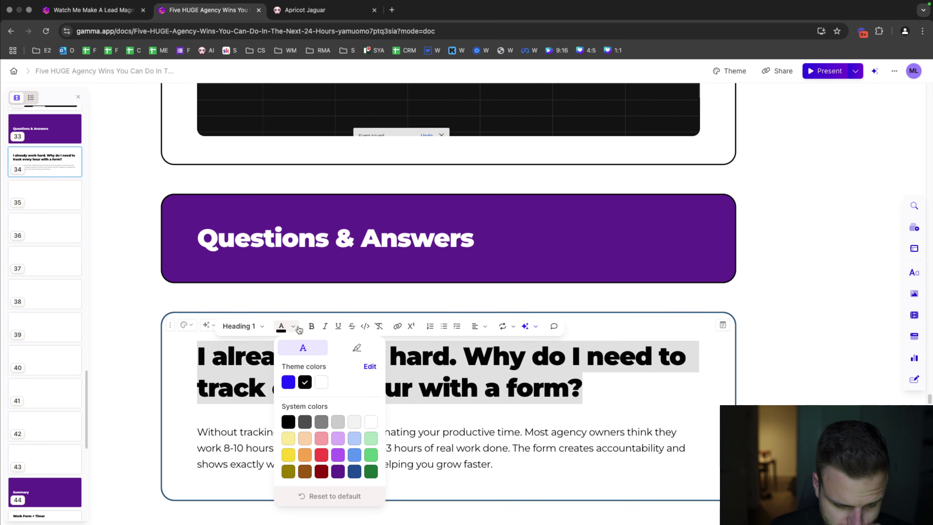
{"action": "left_click", "coordinate": [314, 326]}
{"action": "left_click", "coordinate": [303, 326]}
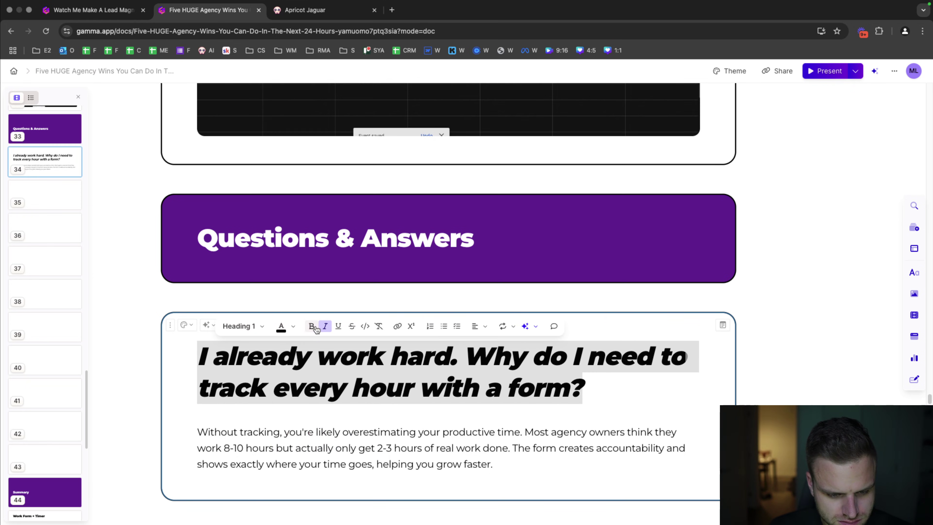
{"action": "left_click", "coordinate": [324, 327]}
{"action": "left_click", "coordinate": [457, 368]}
- Copy Poppy's second objection question, about blocking off the entire morning, into the next blank Gamma card as its heading, without bold formatting
{"action": "scroll", "coordinate": [457, 368], "scroll_direction": "down", "scroll_amount": 2}
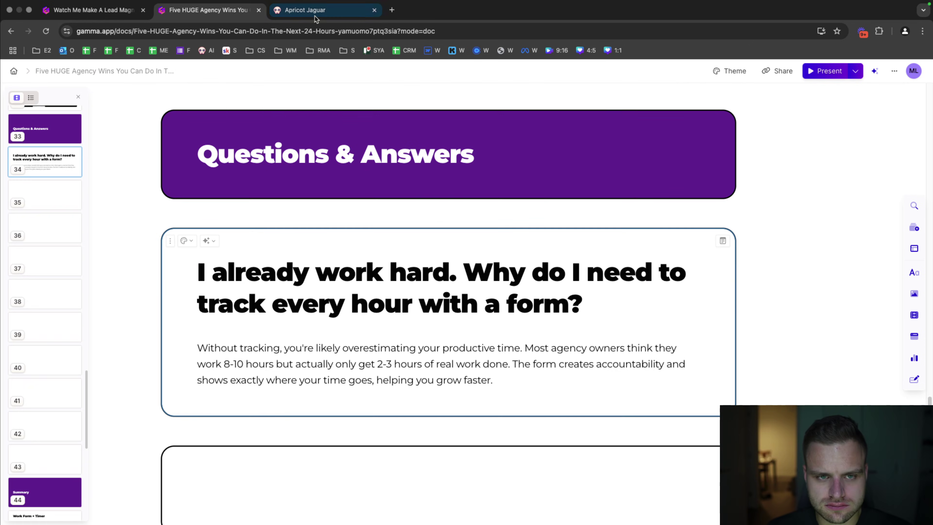
{"action": "key", "text": "ctrl+Tab"}
{"action": "left_click_drag", "start_coordinate": [491, 303], "coordinate": [434, 288]}
{"action": "key", "text": "super+c"}
{"action": "left_click", "coordinate": [185, 11]}
{"action": "scroll", "coordinate": [262, 269], "scroll_direction": "down", "scroll_amount": 5}
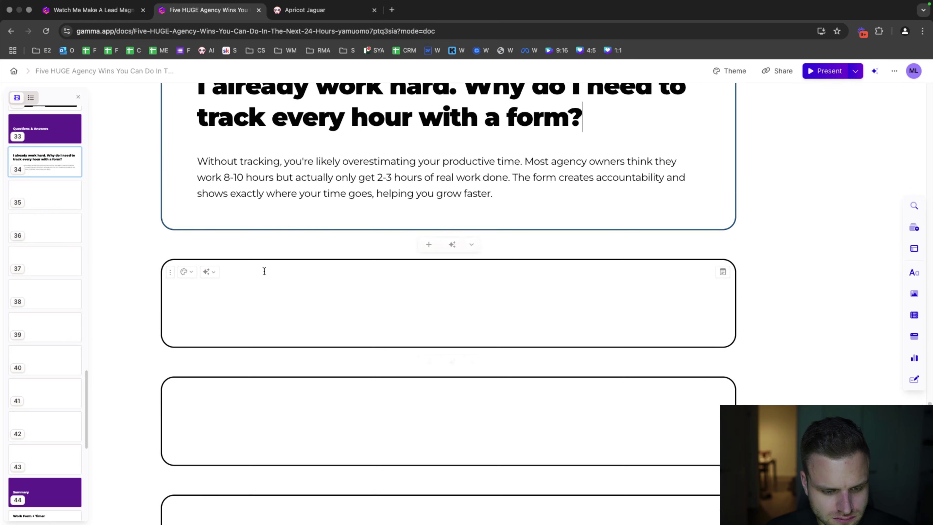
{"action": "left_click", "coordinate": [262, 269]}
{"action": "key", "text": "super+v"}
{"action": "key", "text": "super+a"}
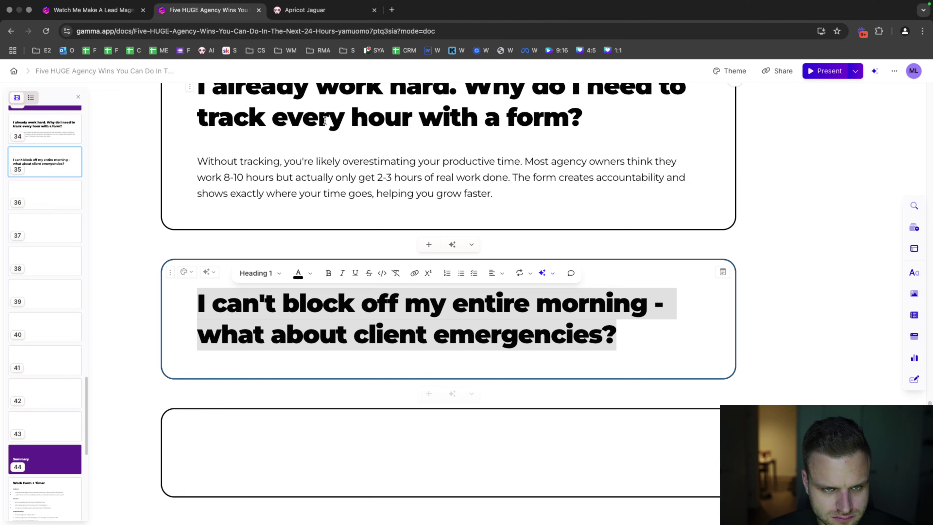
- Copy Poppy's answer to the second objection, starting "Client emergencies are rarely", and paste it below that question's heading on the Gamma card
{"action": "left_click", "coordinate": [335, 14]}
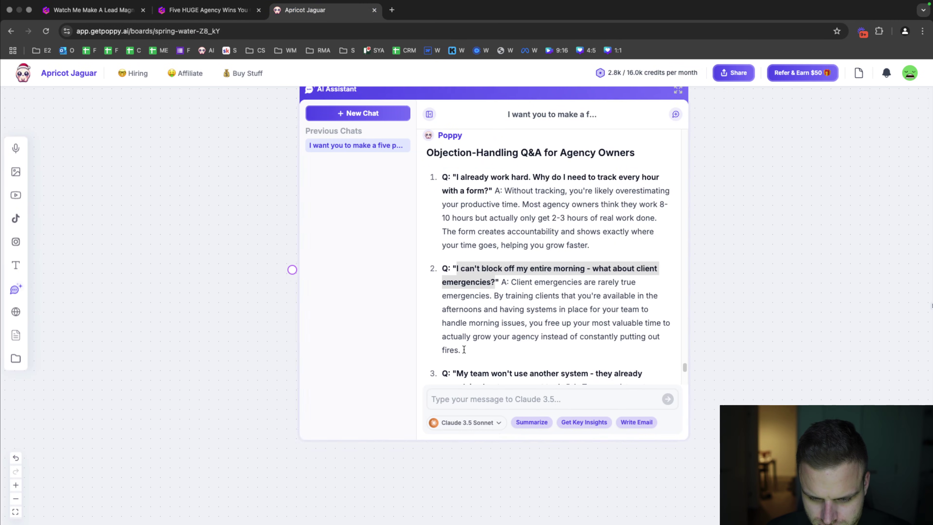
{"action": "left_click_drag", "start_coordinate": [473, 332], "coordinate": [512, 270]}
{"action": "key", "text": "super+c"}
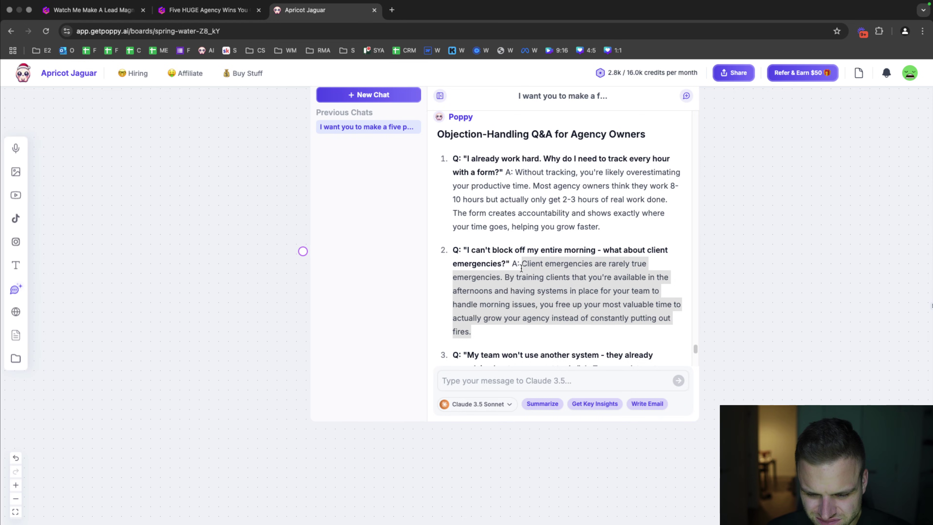
{"action": "left_click", "coordinate": [171, 4]}
{"action": "left_click", "coordinate": [642, 343]}
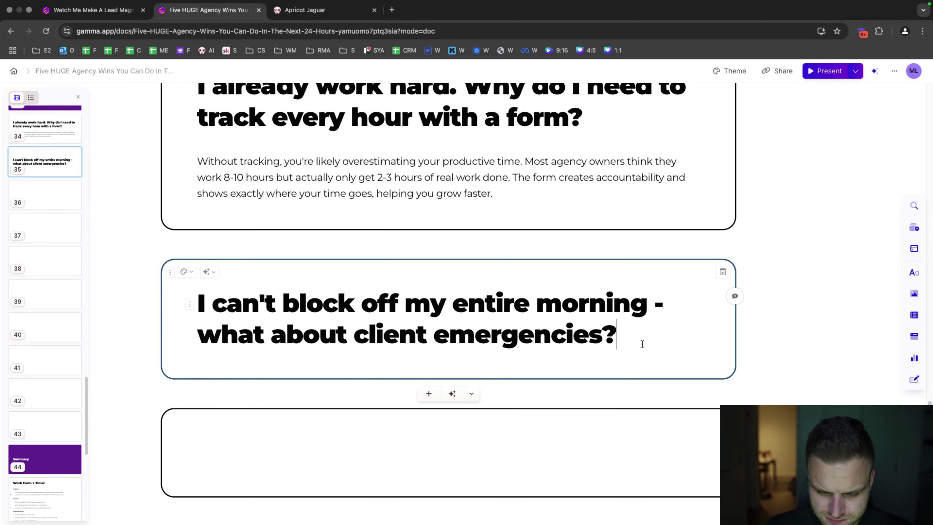
{"action": "key", "text": "Return"}
{"action": "key", "text": "super+v"}
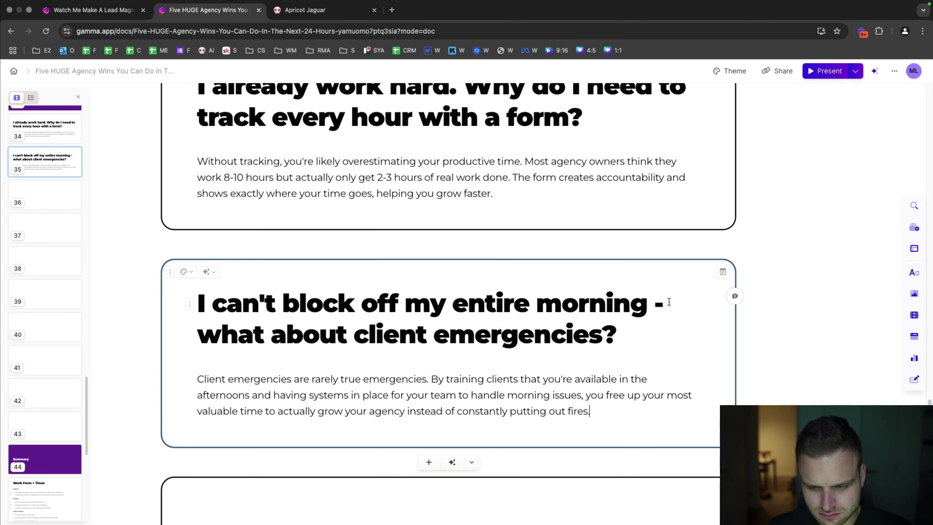
- Replace the dash in the second question heading with a period and capitalize "What" to start a new sentence
{"action": "key", "text": "BackSpace"}
{"action": "key", "text": "BackSpace"}
{"action": "key", "text": "BackSpace"}
{"action": "type", "text": "."}
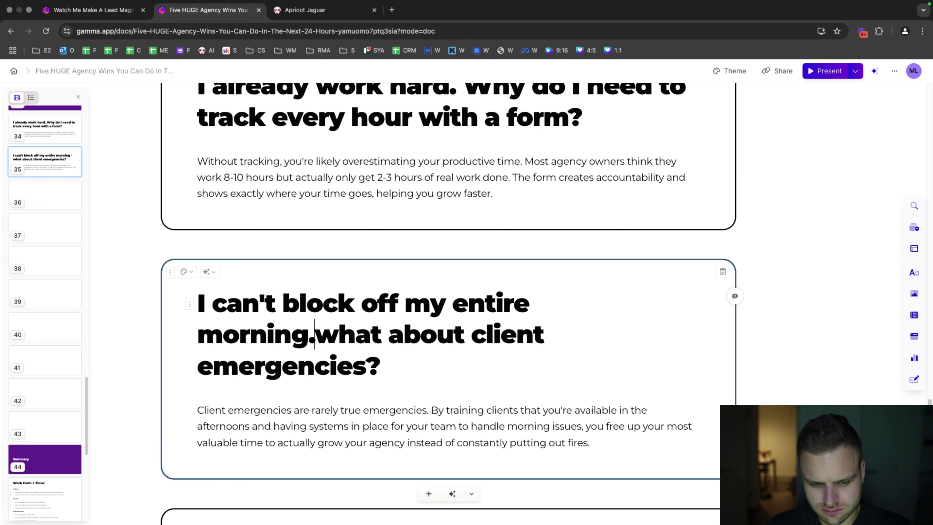
{"action": "key", "text": "BackSpace"}
{"action": "type", "text": "W"}
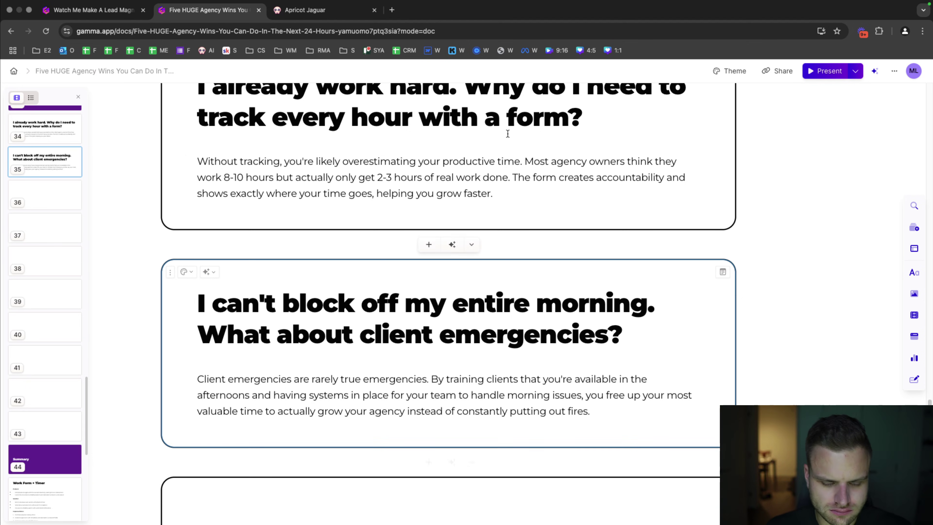
- Select Poppy's third objection question, about the team not using another system, in the chat response
{"action": "left_click", "coordinate": [331, 10]}
{"action": "scroll", "coordinate": [517, 283], "scroll_direction": "down", "scroll_amount": 5}
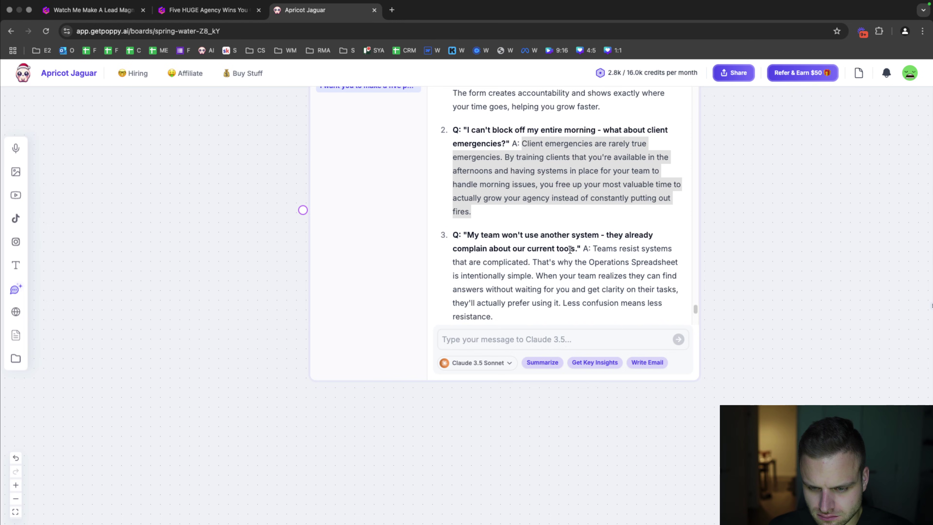
{"action": "left_click_drag", "start_coordinate": [576, 249], "coordinate": [470, 239]}
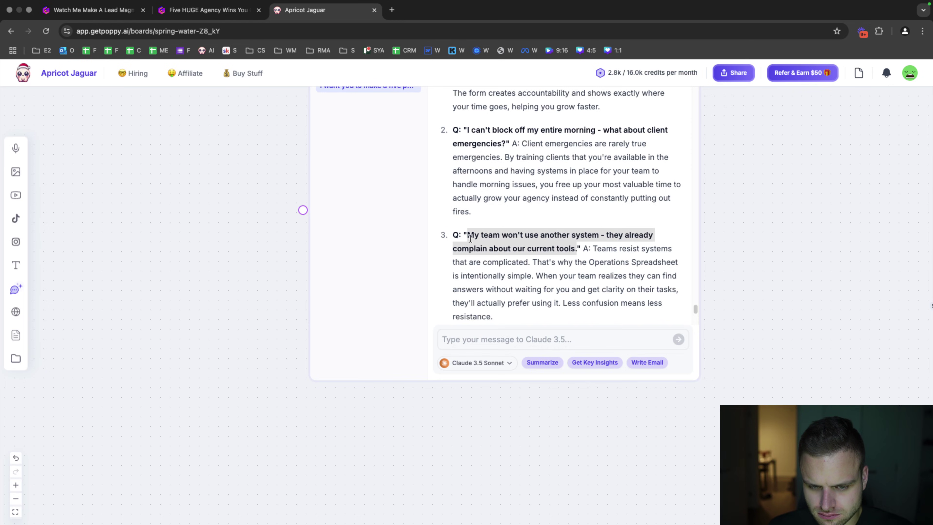
{"action": "left_click", "coordinate": [227, 15]}
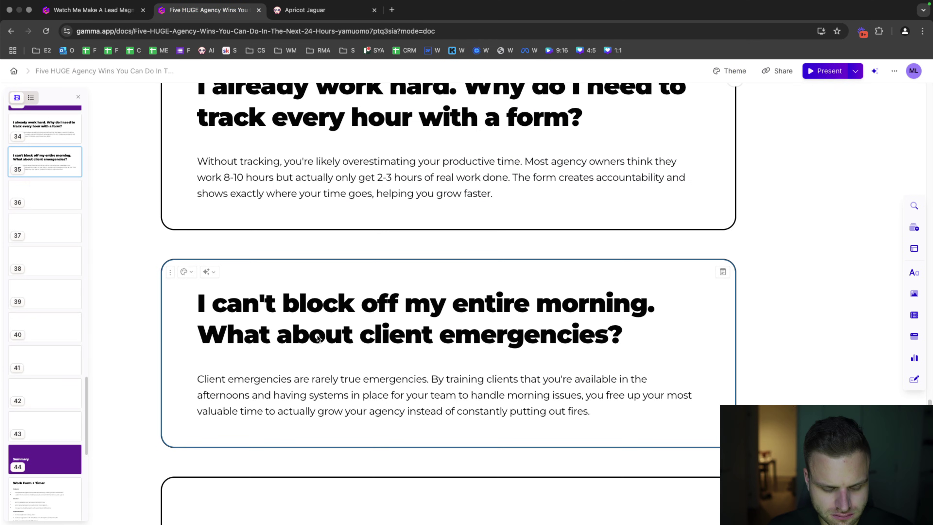
{"action": "scroll", "coordinate": [318, 339], "scroll_direction": "down", "scroll_amount": 5}
{"action": "left_click", "coordinate": [278, 354]}
{"action": "key", "text": "super+v"}
{"action": "key", "text": "super+z"}
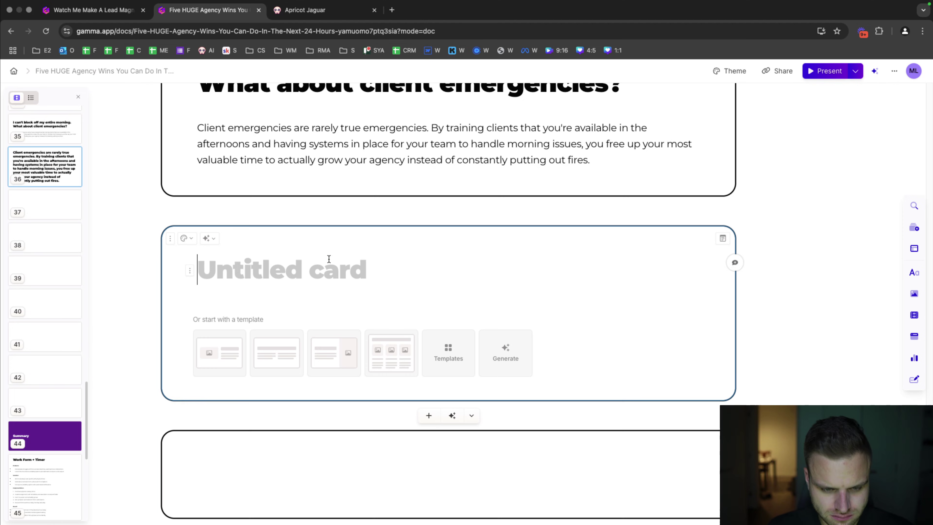
- Copy the selected third objection question from Poppy and paste it as the heading of the blank card after the client emergencies one
{"action": "left_click", "coordinate": [305, 10]}
{"action": "right_click", "coordinate": [490, 226]}
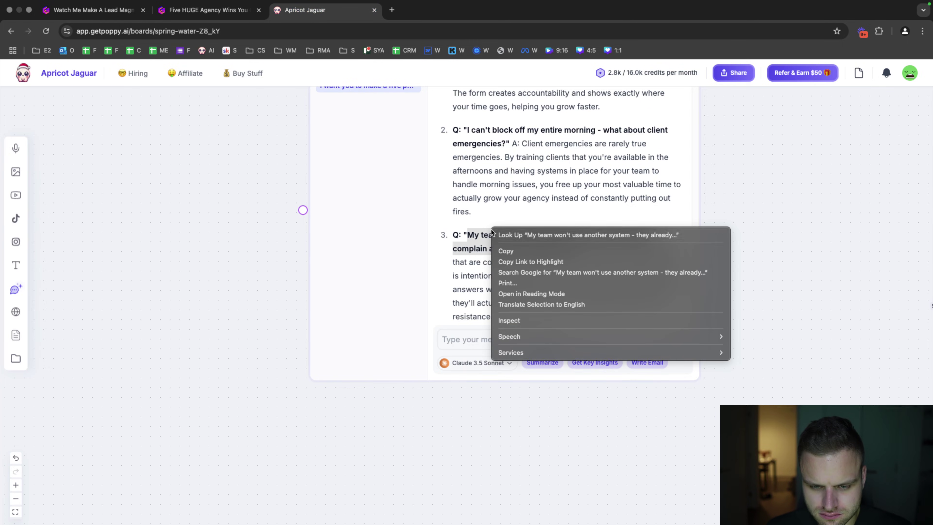
{"action": "left_click", "coordinate": [509, 250]}
{"action": "left_click", "coordinate": [207, 10]}
{"action": "key", "text": "super+v"}
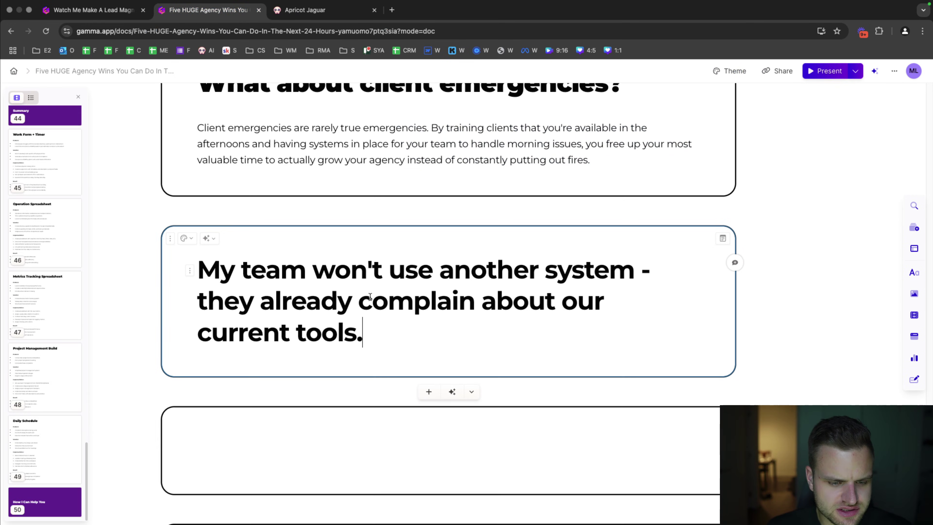
{"action": "key", "text": "super+a"}
{"action": "type", "text": "a"}
{"action": "key", "text": "super+z"}
{"action": "type", "text": "z"}
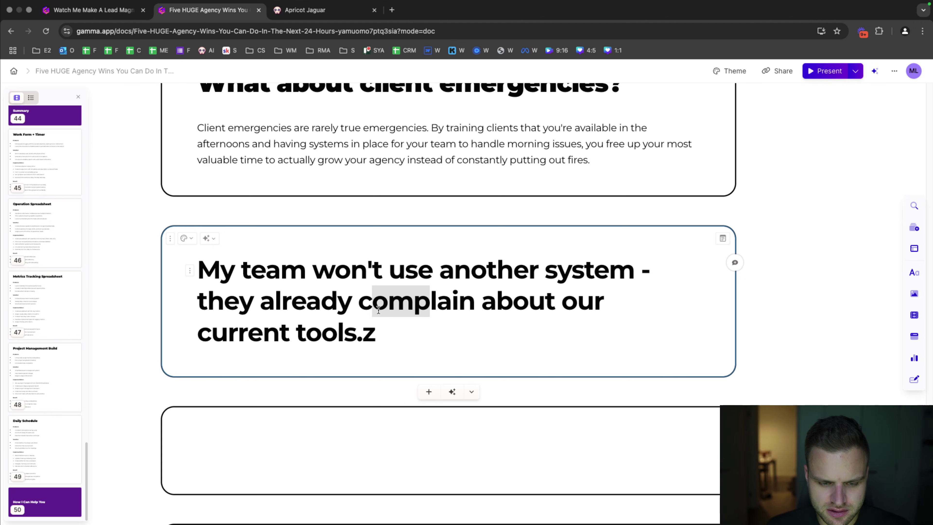
{"action": "left_click_drag", "start_coordinate": [378, 310], "coordinate": [200, 267]}
{"action": "left_click", "coordinate": [387, 310]}
{"action": "triple_click", "coordinate": [400, 332]}
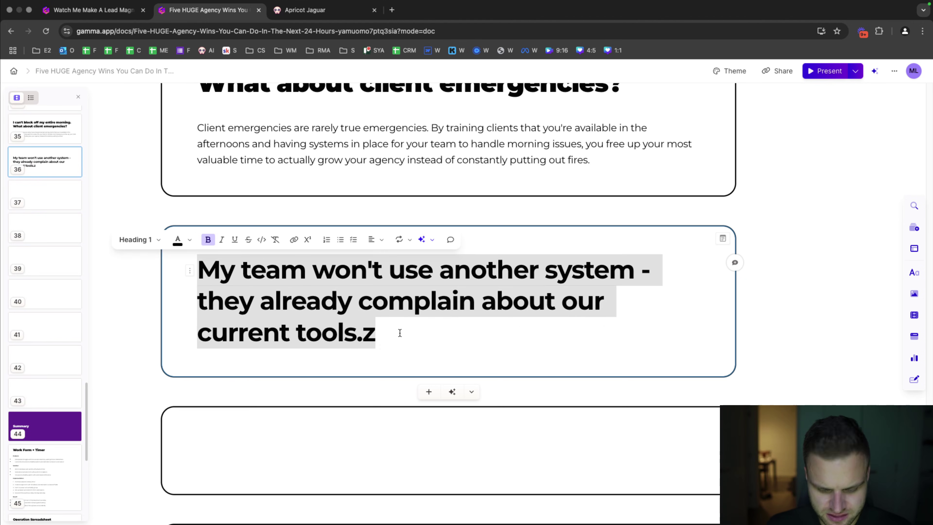
{"action": "key", "text": "BackSpace"}
{"action": "key", "text": "super+z"}
{"action": "key", "text": "super+z"}
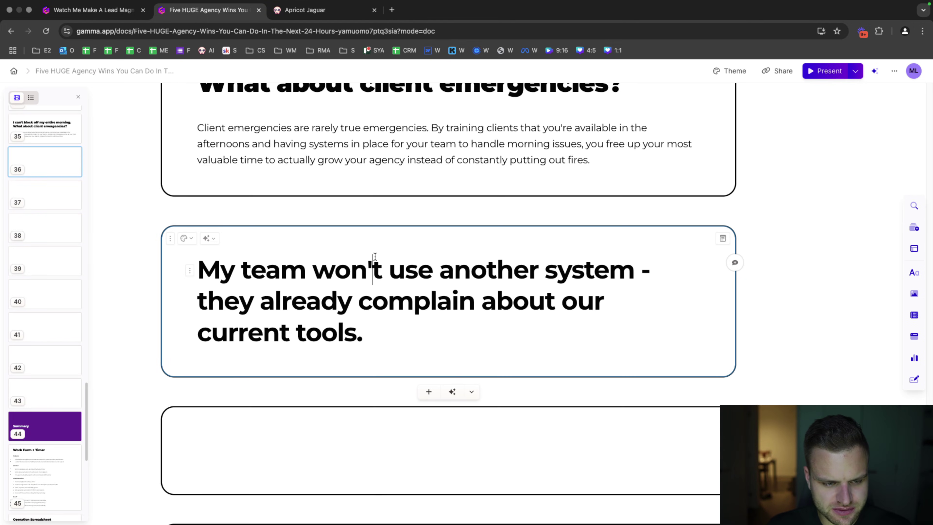
- Turn off bold on the third question heading and replace its dash with a period, starting a new sentence with "They"
{"action": "left_click_drag", "start_coordinate": [367, 348], "coordinate": [190, 273]}
{"action": "key", "text": "super+c"}
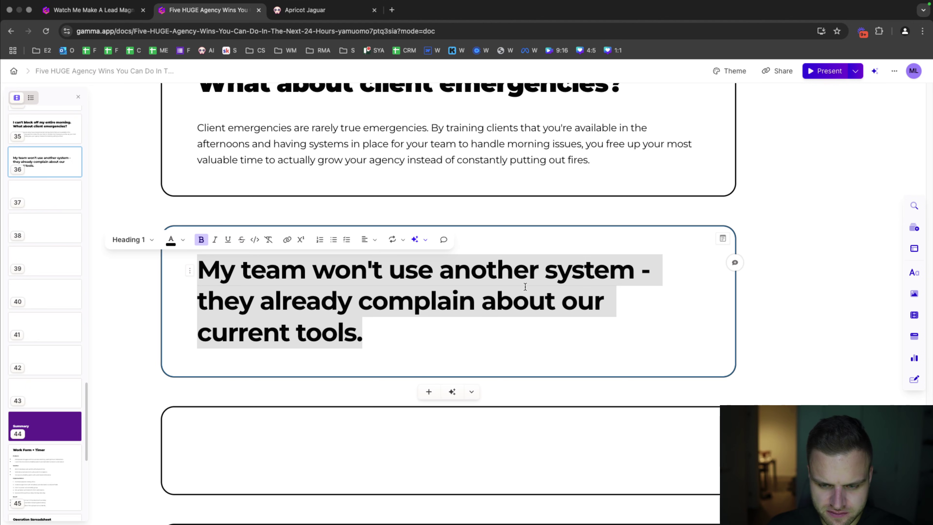
{"action": "key", "text": "super+b"}
{"action": "left_click", "coordinate": [598, 275]}
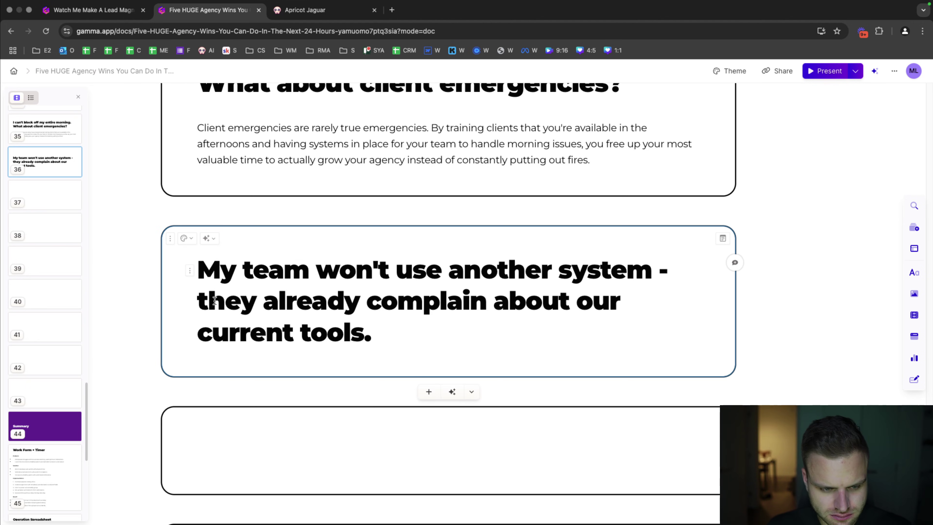
{"action": "left_click_drag", "start_coordinate": [226, 289], "coordinate": [651, 280]}
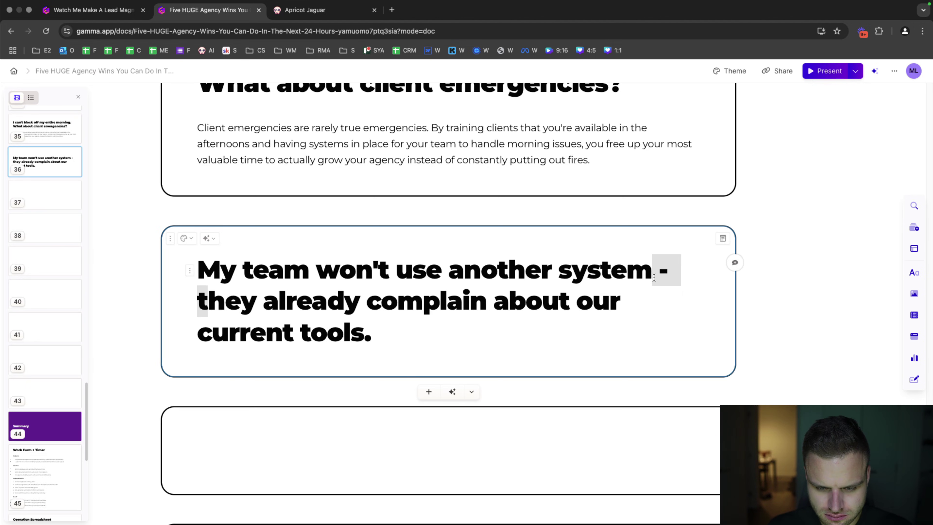
{"action": "type", "text": ". T"}
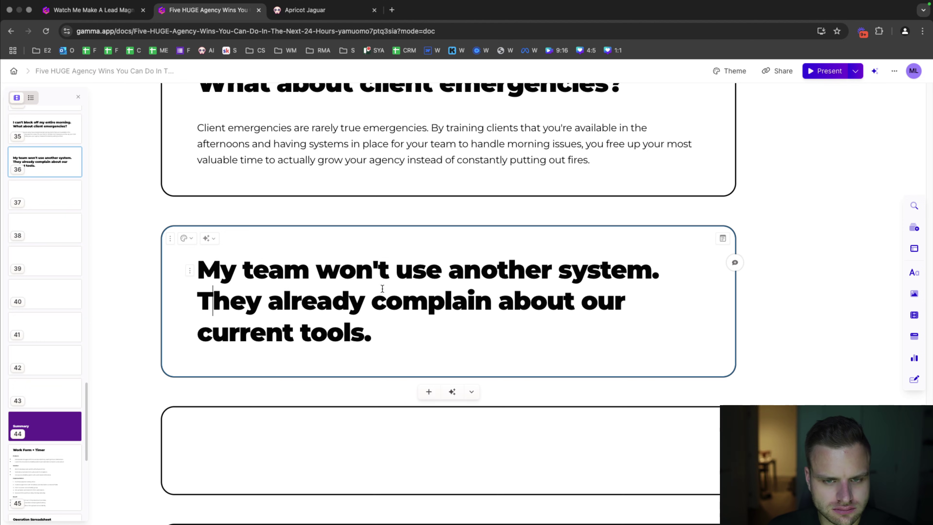
- Remove the third question heading's final period and try to paste Poppy's answer to that objection below it
{"action": "left_click", "coordinate": [343, 16]}
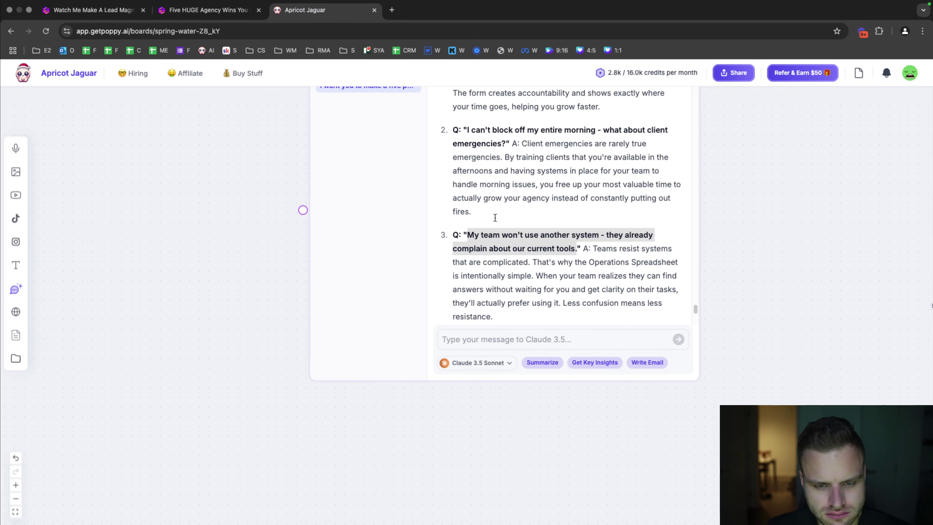
{"action": "left_click", "coordinate": [528, 270]}
{"action": "scroll", "coordinate": [511, 276], "scroll_direction": "down", "scroll_amount": 1}
{"action": "left_click_drag", "start_coordinate": [493, 299], "coordinate": [581, 238]}
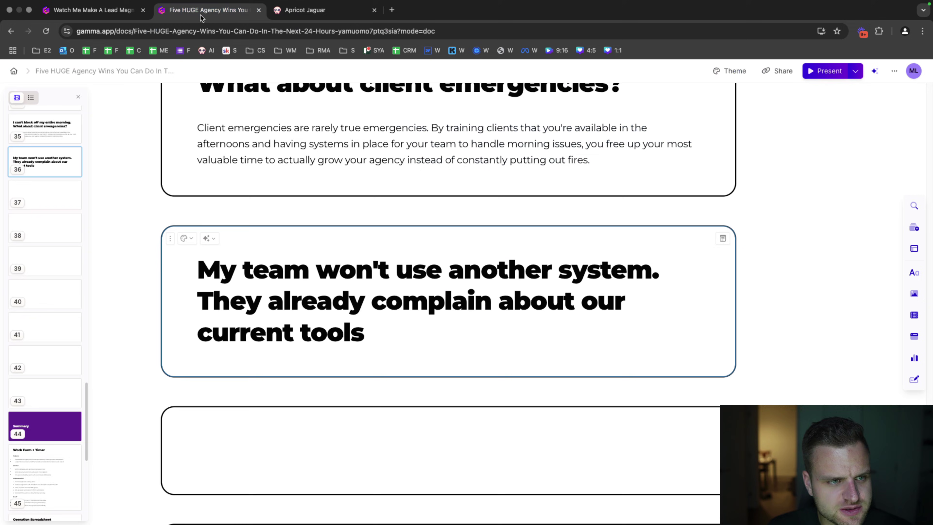
{"action": "left_click", "coordinate": [201, 11]}
{"action": "key", "text": "Return"}
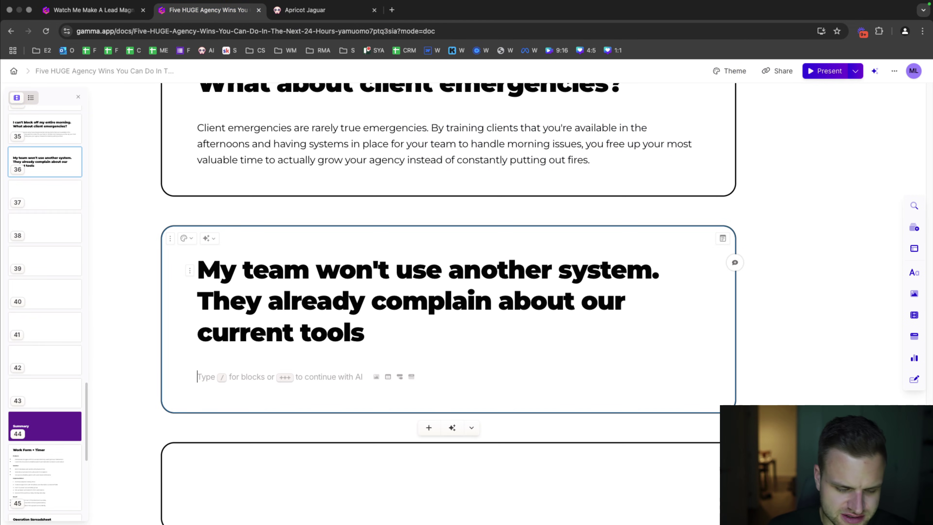
{"action": "key", "text": "super+v"}
- Copy Poppy's third answer, starting "Teams resist systems", and paste it over the duplicated question text below the heading
{"action": "left_click", "coordinate": [305, 10]}
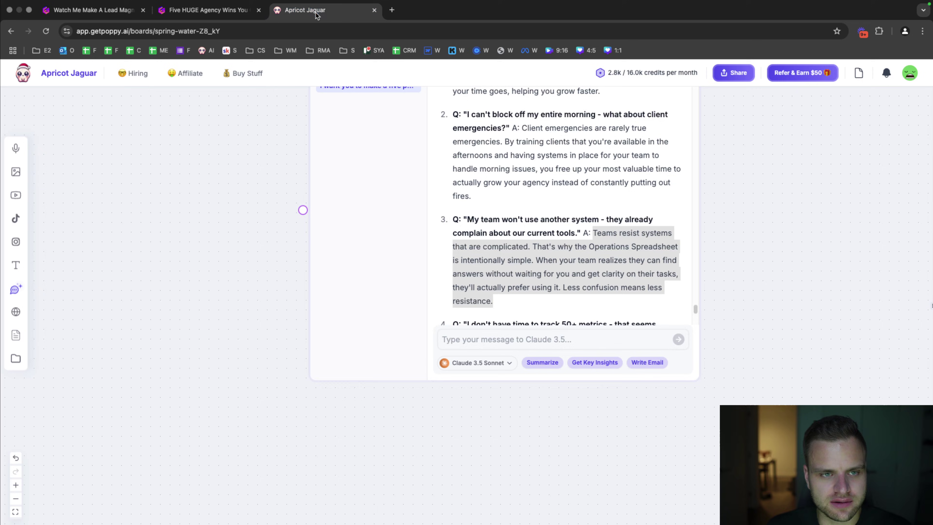
{"action": "right_click", "coordinate": [539, 284]}
{"action": "left_click", "coordinate": [555, 307]}
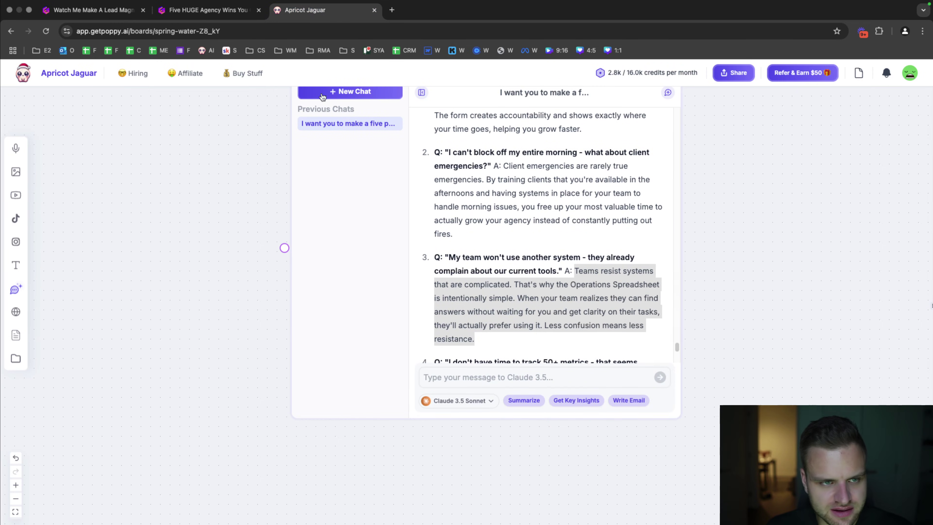
{"action": "left_click", "coordinate": [206, 10]}
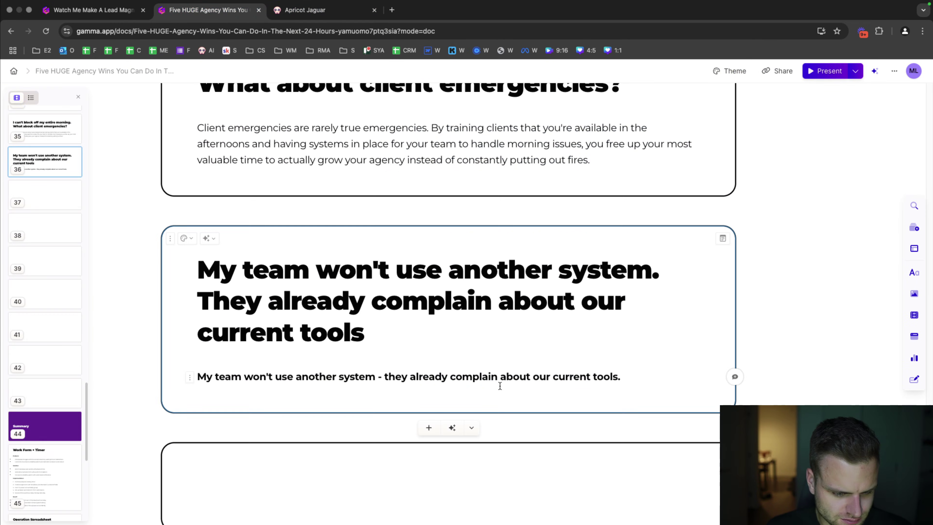
{"action": "left_click_drag", "start_coordinate": [650, 385], "coordinate": [198, 372]}
{"action": "key", "text": "super+v"}
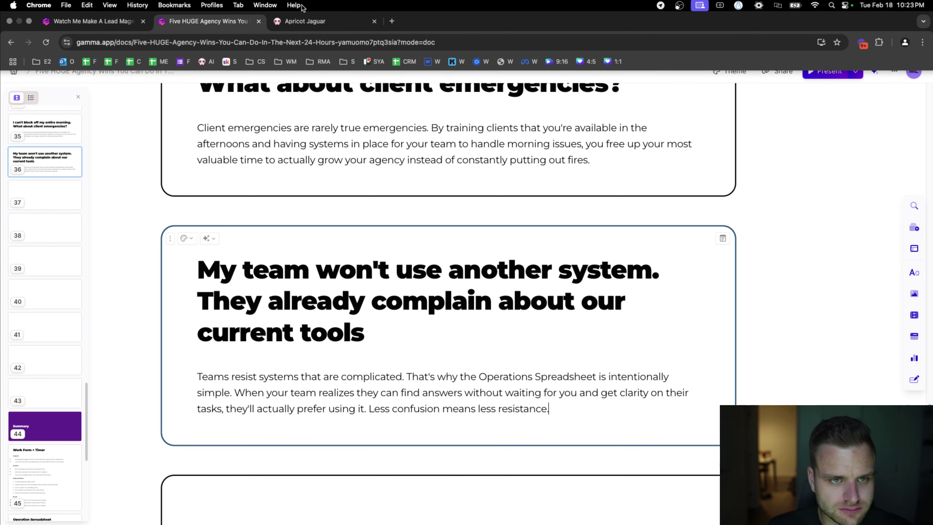
- Copy the fourth objection question, about tracking 50+ metrics, from Poppy and paste it as the heading of Gamma's next blank card
{"action": "left_click", "coordinate": [300, 20]}
{"action": "scroll", "coordinate": [514, 257], "scroll_direction": "down", "scroll_amount": 5}
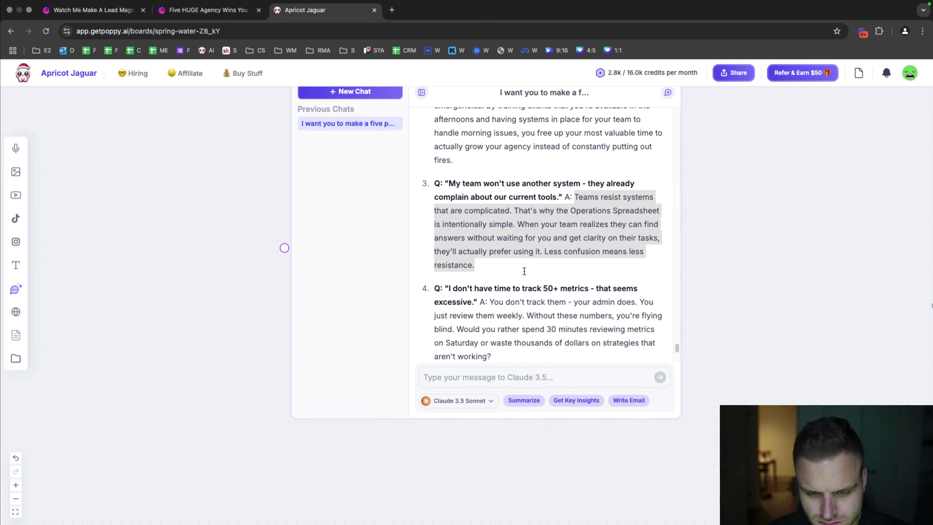
{"action": "scroll", "coordinate": [493, 277], "scroll_direction": "down", "scroll_amount": 1}
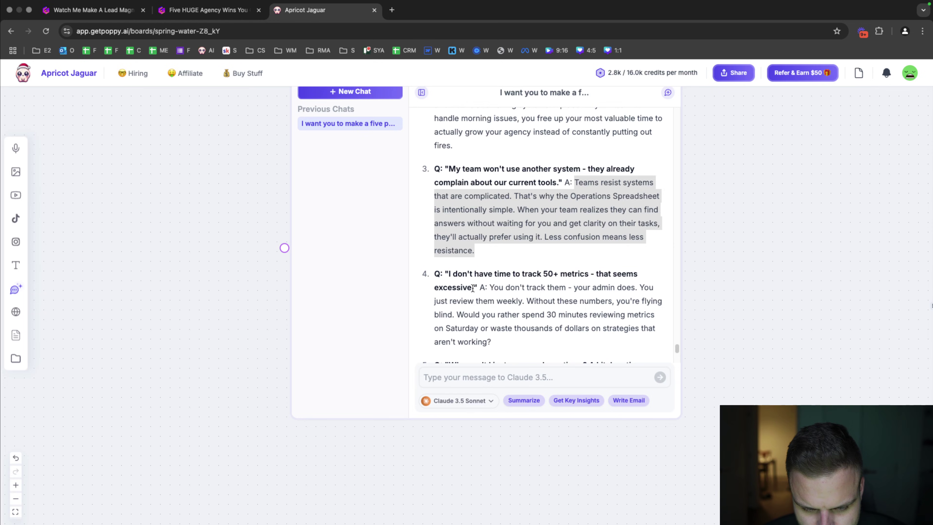
{"action": "left_click_drag", "start_coordinate": [474, 288], "coordinate": [448, 278]}
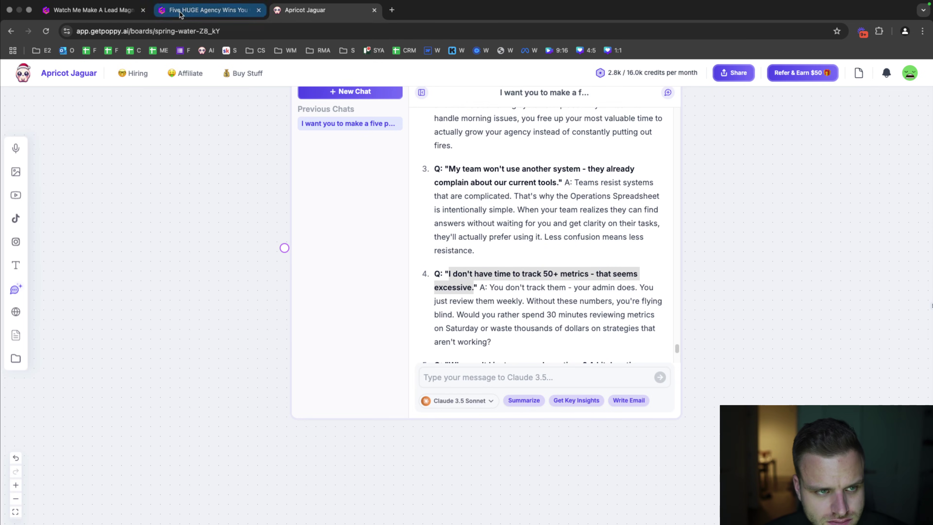
{"action": "left_click", "coordinate": [208, 10]}
{"action": "scroll", "coordinate": [314, 349], "scroll_direction": "down", "scroll_amount": 3}
{"action": "left_click", "coordinate": [313, 374]}
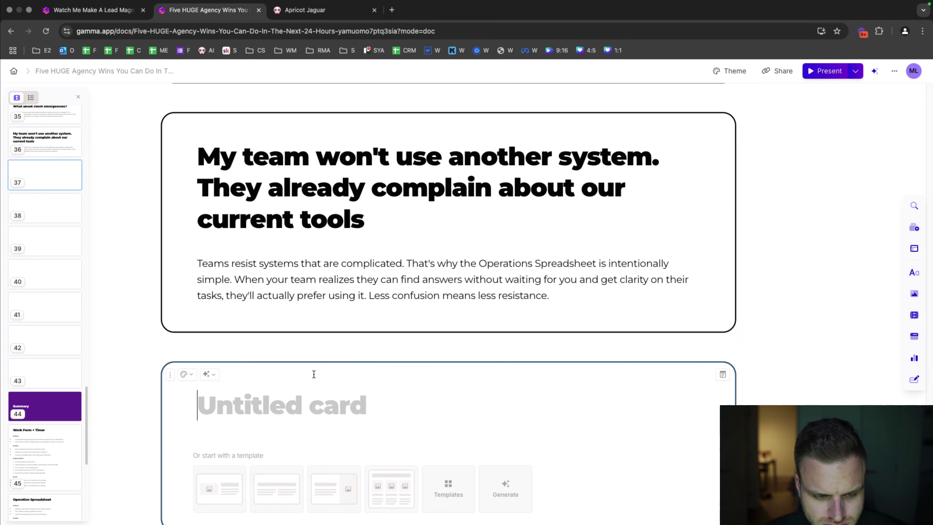
{"action": "key", "text": "cmd+v"}
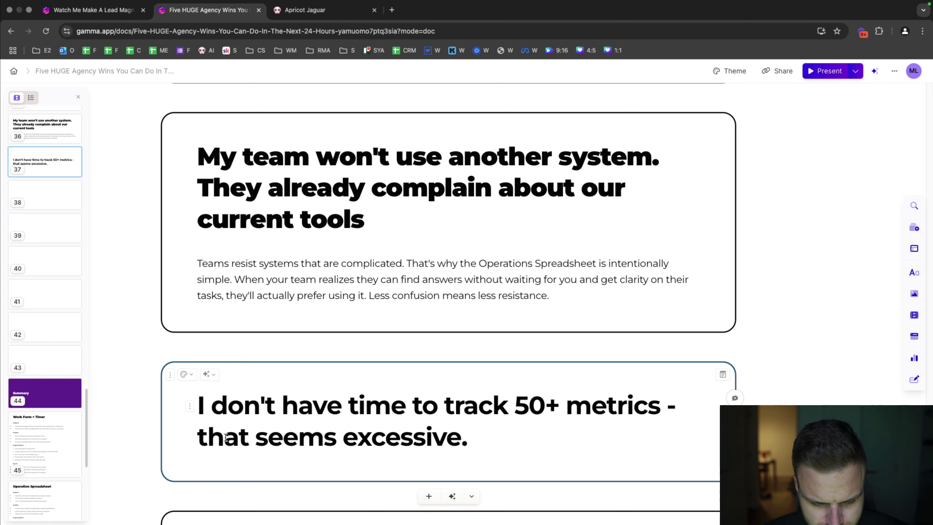
- Replace the dash in the fourth question heading with a period and start the new sentence with a capitalized "That"
{"action": "mouse_move", "coordinate": [225, 437]}
{"action": "left_mouse_down"}
{"action": "mouse_move", "coordinate": [663, 412]}
{"action": "mouse_move", "coordinate": [470, 440]}
{"action": "mouse_move", "coordinate": [207, 437]}
{"action": "left_mouse_up"}
{"action": "left_click", "coordinate": [660, 414]}
{"action": "key", "text": "BackSpace"}
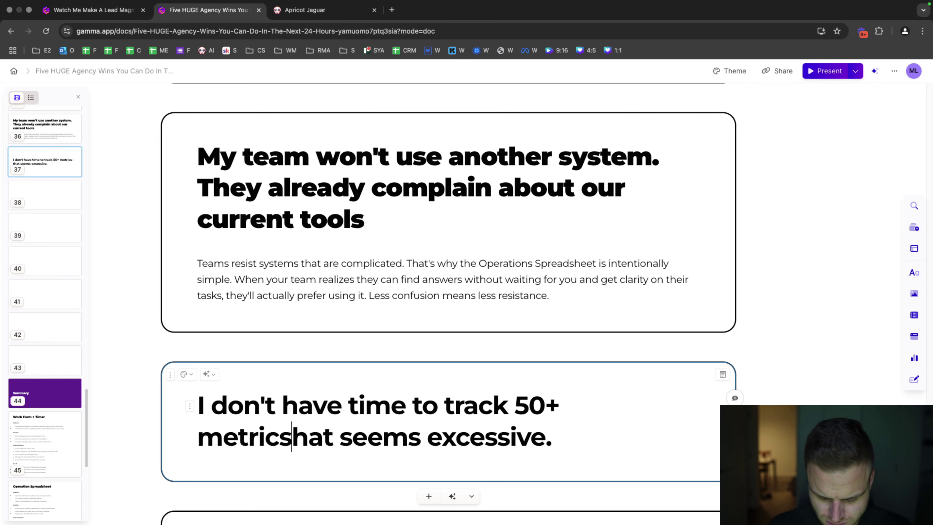
{"action": "type", "text": "T"}
{"action": "key", "text": "BackSpace"}
{"action": "type", "text": ". T"}
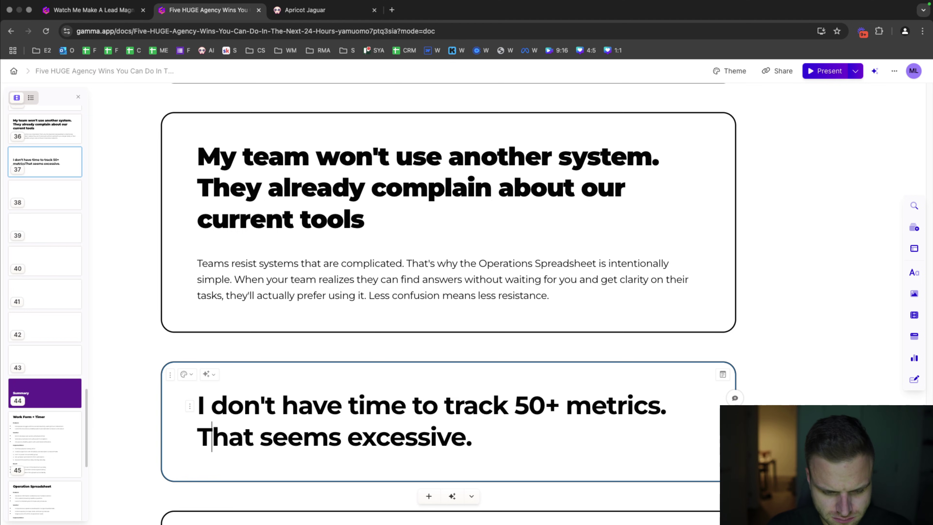
- Turn off bold on the fourth question heading and remove its final period
{"action": "key", "text": "ctrl+a"}
{"action": "key", "text": "ctrl+b"}
{"action": "left_click", "coordinate": [514, 447]}
{"action": "key", "text": "BackSpace"}
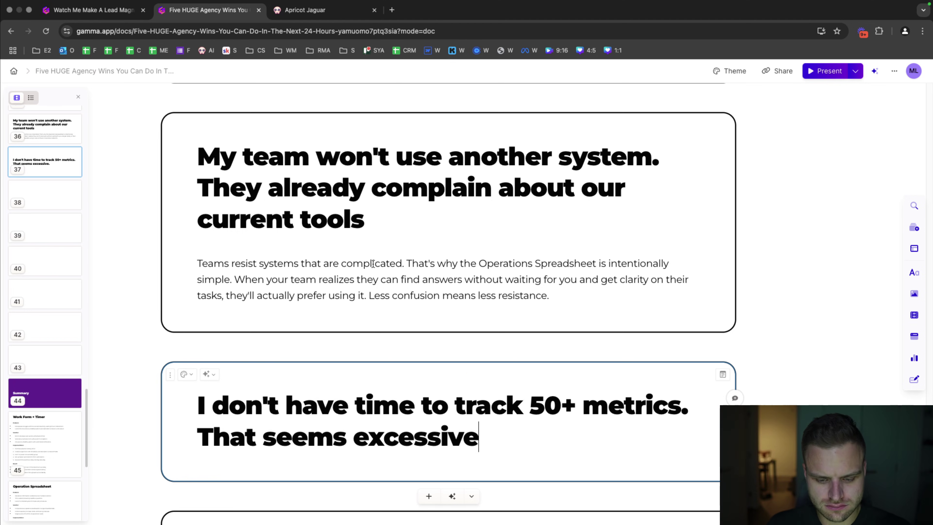
- In Poppy, ask for the questions and answers to be rewritten for easy copying and pasting, with no "-" in them and periods if needed
{"action": "left_click", "coordinate": [305, 10]}
{"action": "left_click", "coordinate": [500, 378]}
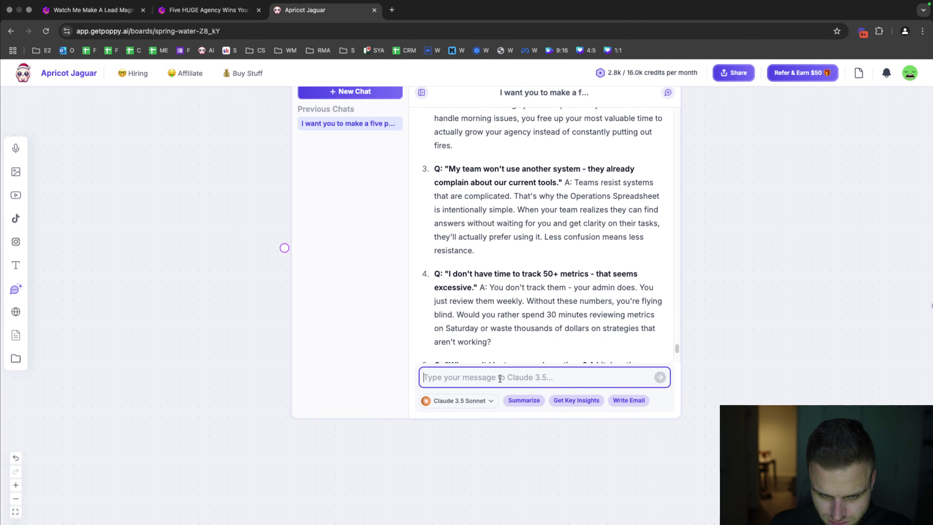
{"action": "type", "text": "Wr"}
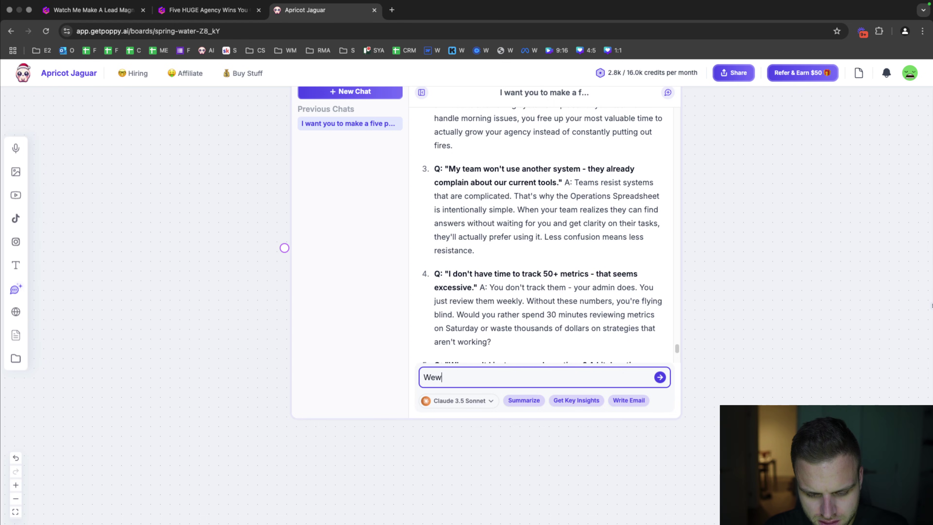
{"action": "key", "text": "super+a"}
{"action": "type", "text": "R"}
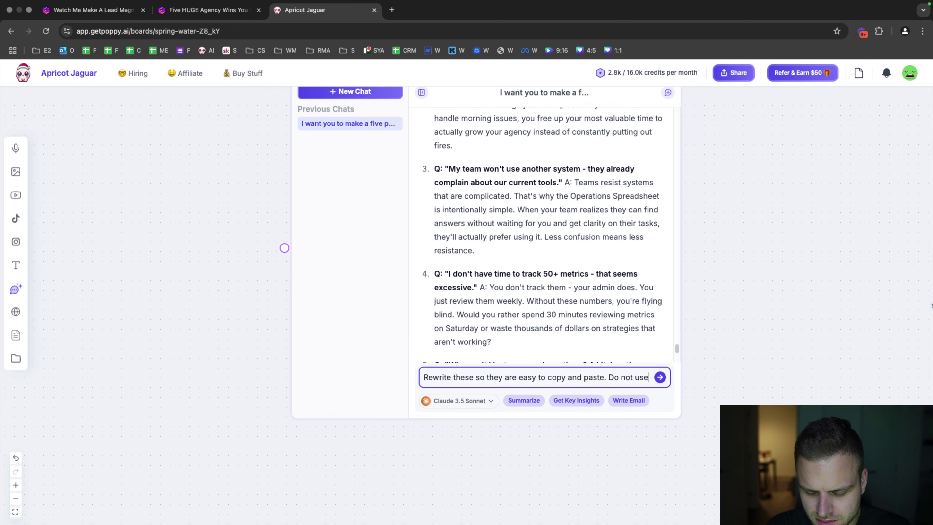
{"action": "type", "text": "- in them. Use periods if neede"}
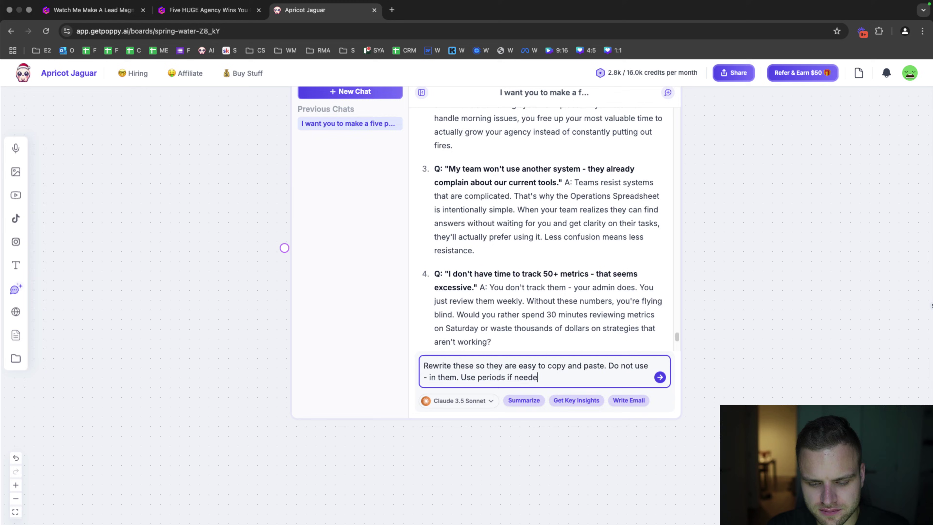
{"action": "key", "text": "Return"}
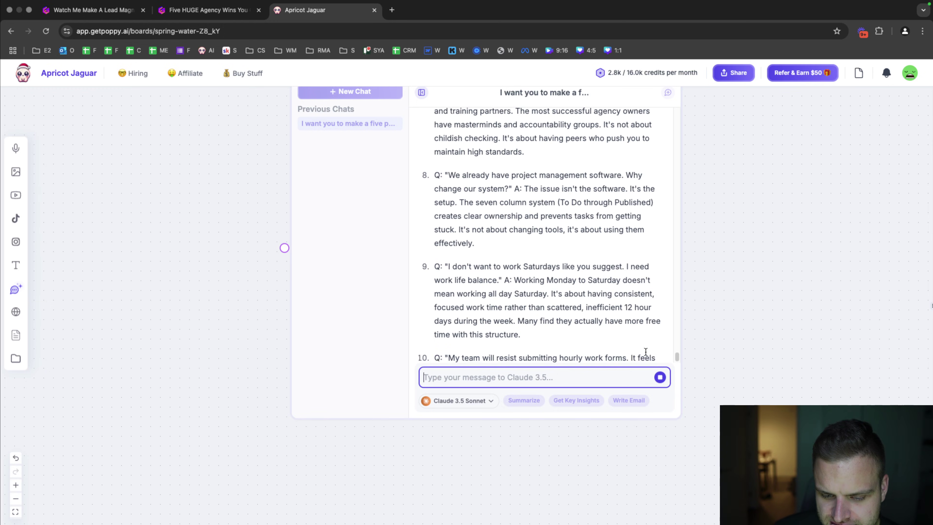
- Stop Poppy's running reply, ask it to separate Q and A without writing Q and A labels, and look through the new list
{"action": "left_click", "coordinate": [660, 381]}
{"action": "left_click", "coordinate": [599, 377]}
{"action": "type", "text": "Seprate Q and A, no need to put Q"}
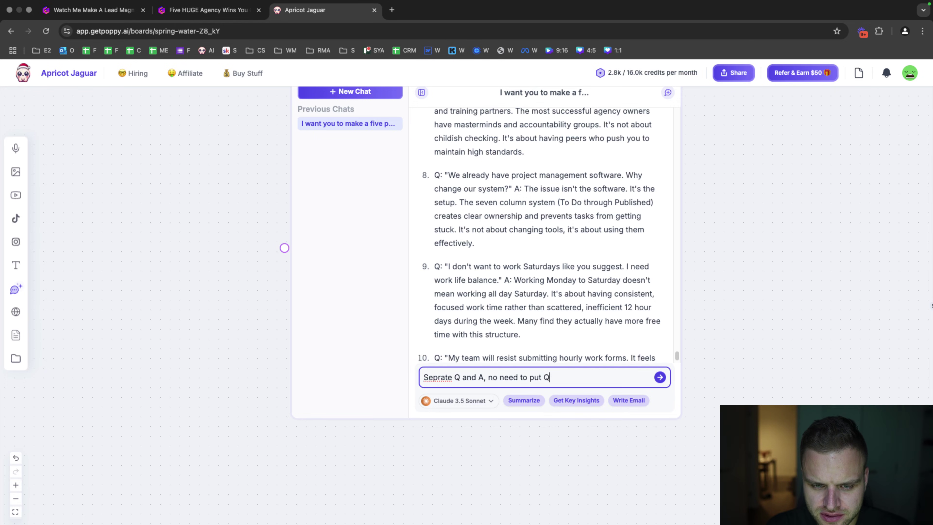
{"action": "type", "text": "and A or"}
{"action": "key", "text": "Return"}
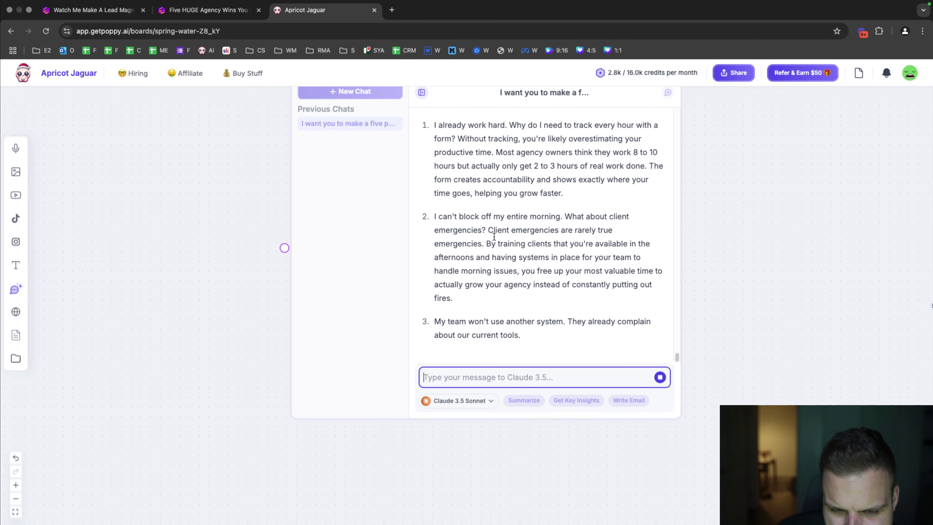
{"action": "scroll", "coordinate": [494, 237], "scroll_direction": "up", "scroll_amount": 2}
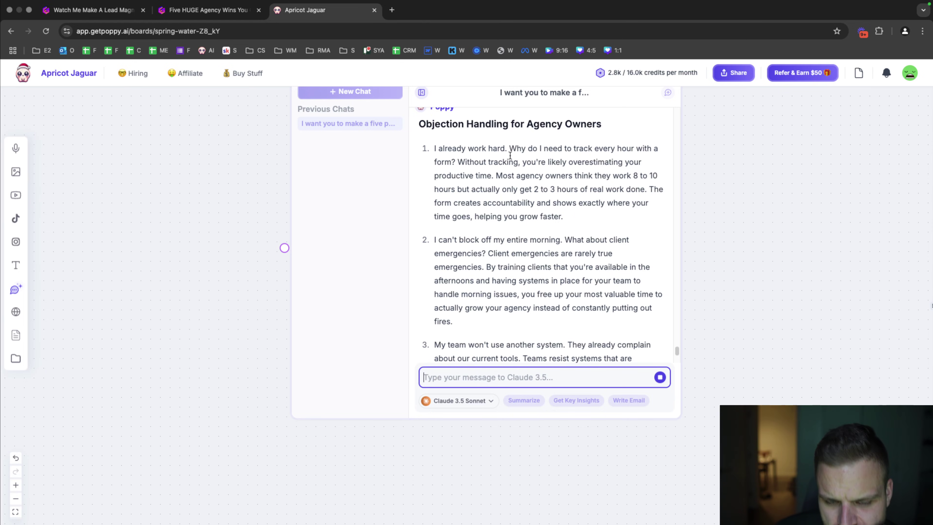
{"action": "scroll", "coordinate": [552, 215], "scroll_direction": "down", "scroll_amount": 5}
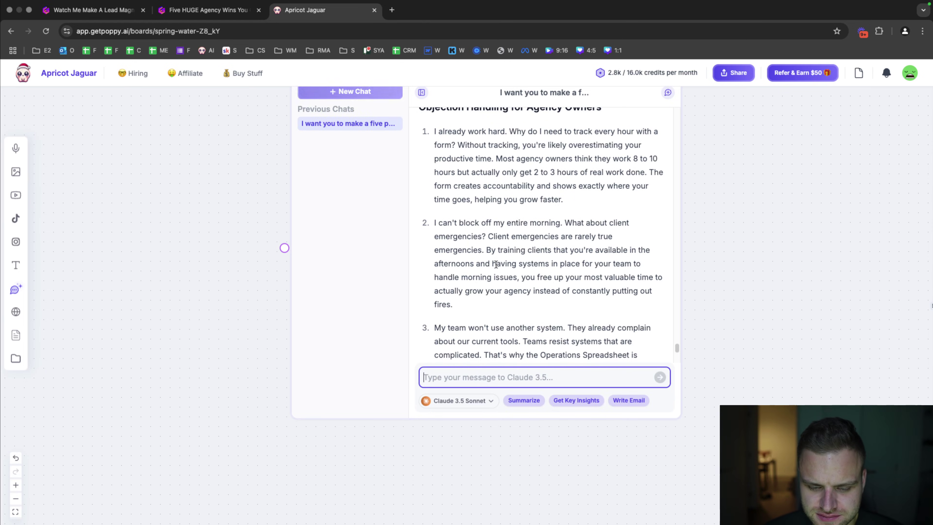
{"action": "scroll", "coordinate": [488, 312], "scroll_direction": "down", "scroll_amount": 4}
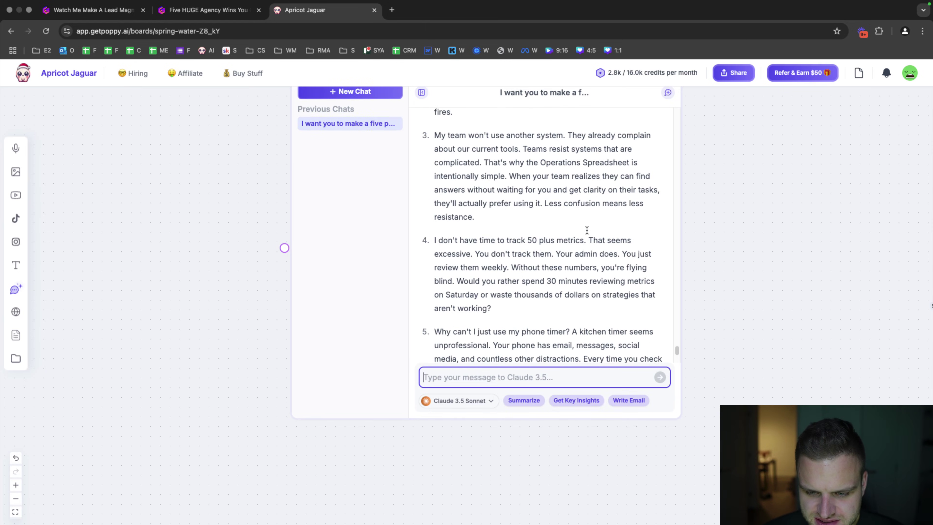
{"action": "left_click_drag", "start_coordinate": [584, 240], "coordinate": [427, 240]}
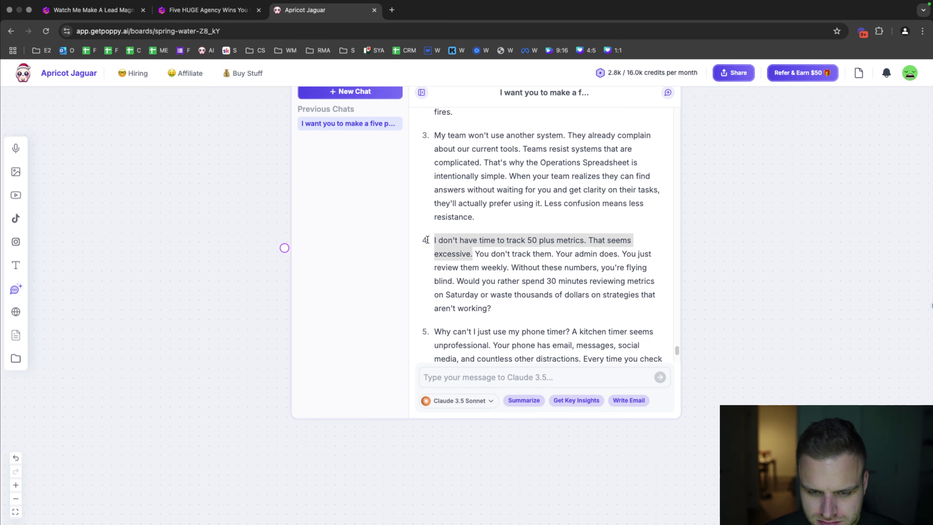
{"action": "left_click", "coordinate": [212, 14]}
{"action": "scroll", "coordinate": [359, 320], "scroll_direction": "down", "scroll_amount": 3}
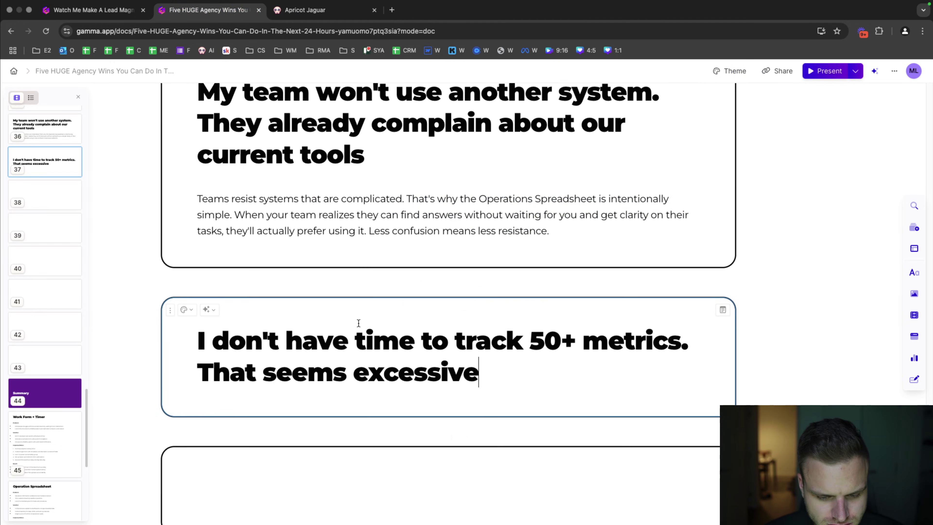
{"action": "scroll", "coordinate": [386, 369], "scroll_direction": "down", "scroll_amount": 3}
- Copy Poppy's rewritten fourth answer, starting "You don't track them", and paste it as body text below the 50+ metrics heading in Gamma
{"action": "left_click", "coordinate": [323, 12]}
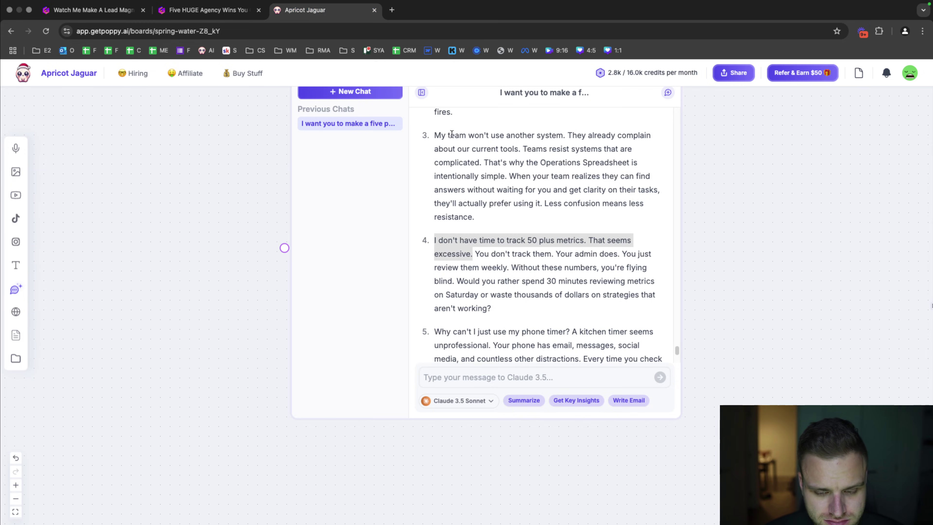
{"action": "left_click_drag", "start_coordinate": [518, 311], "coordinate": [479, 256]}
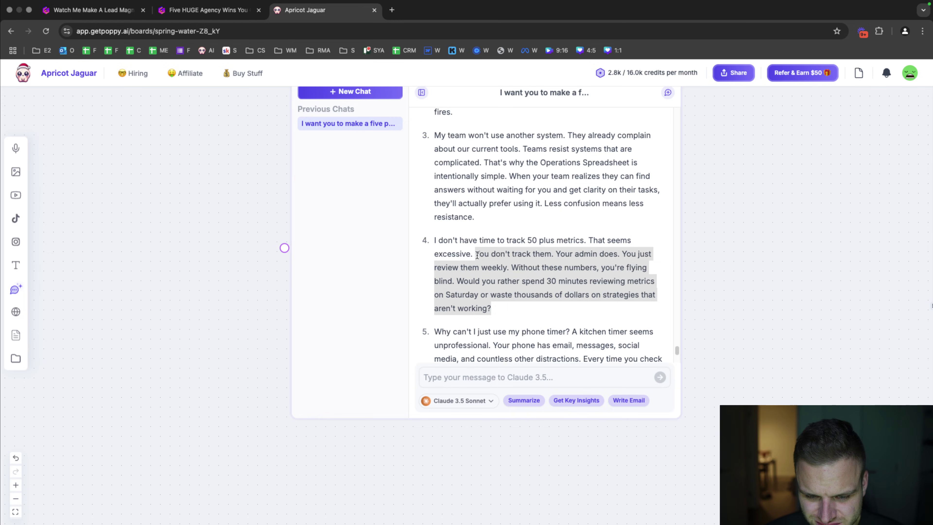
{"action": "left_click", "coordinate": [207, 10]}
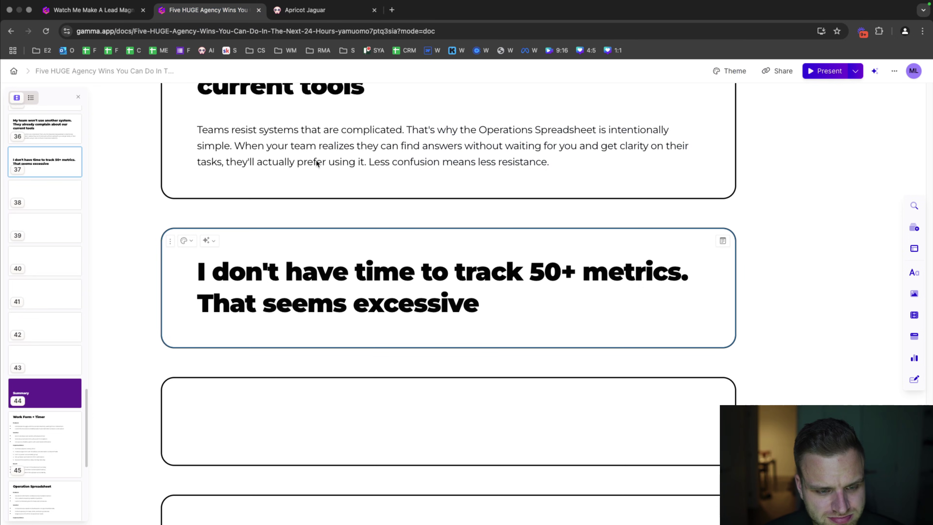
{"action": "left_click", "coordinate": [504, 312]}
{"action": "key", "text": "Return"}
{"action": "type", "text": "You don't track them. Your admin does. You just review them weekly. Without these numbers, you're flying blind. Would you rather spend 30 minutes reviewing metrics on Saturday or waste thousands of dollars on strategies that aren't working?"}
{"action": "left_click", "coordinate": [329, 344]}
{"action": "key", "text": "BackSpace"}
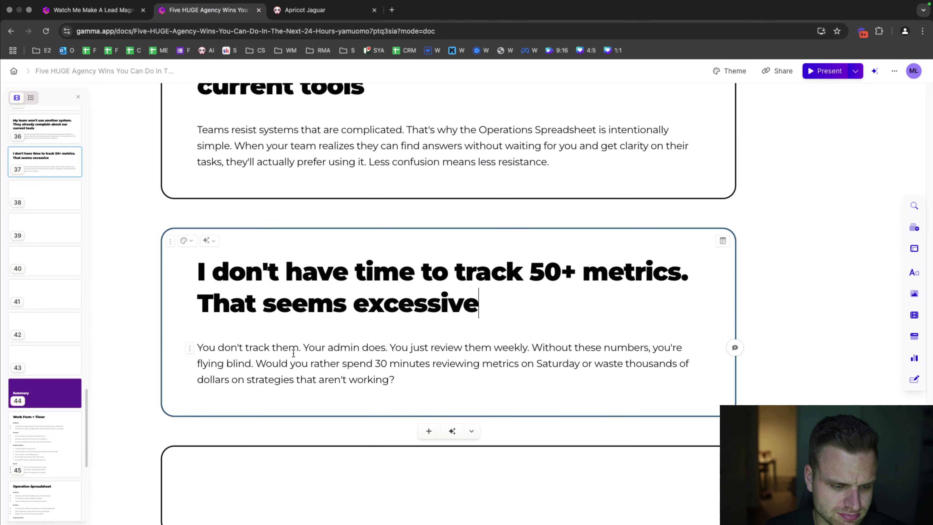
{"action": "key", "text": "BackSpace"}
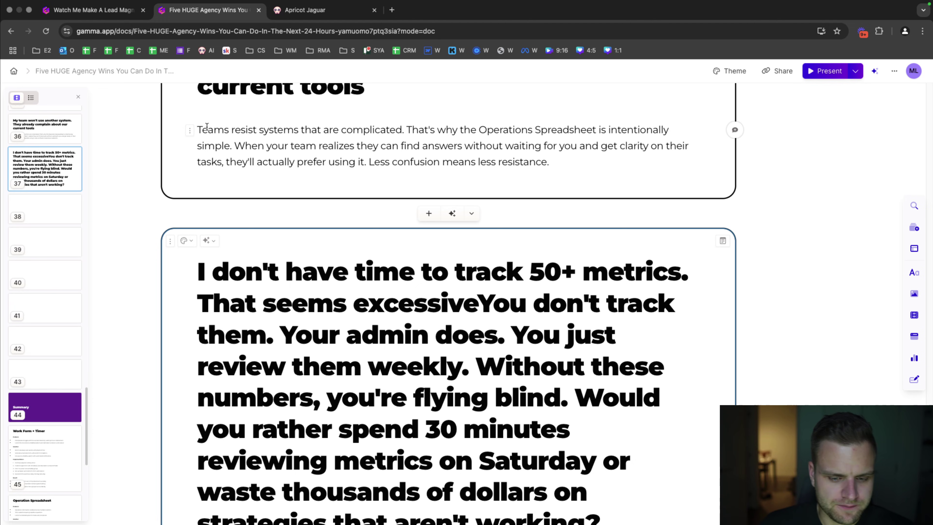
{"action": "key", "text": "cmd+z"}
- Copy Poppy's fifth question into the next blank card's heading and cut it down to "Why can't I just use my phone timer?"
{"action": "left_click", "coordinate": [305, 10]}
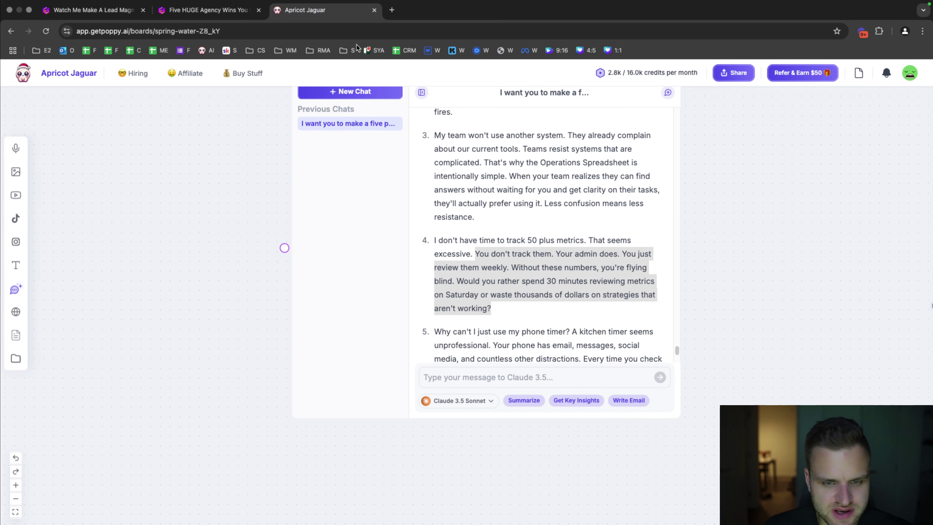
{"action": "left_click", "coordinate": [564, 328]}
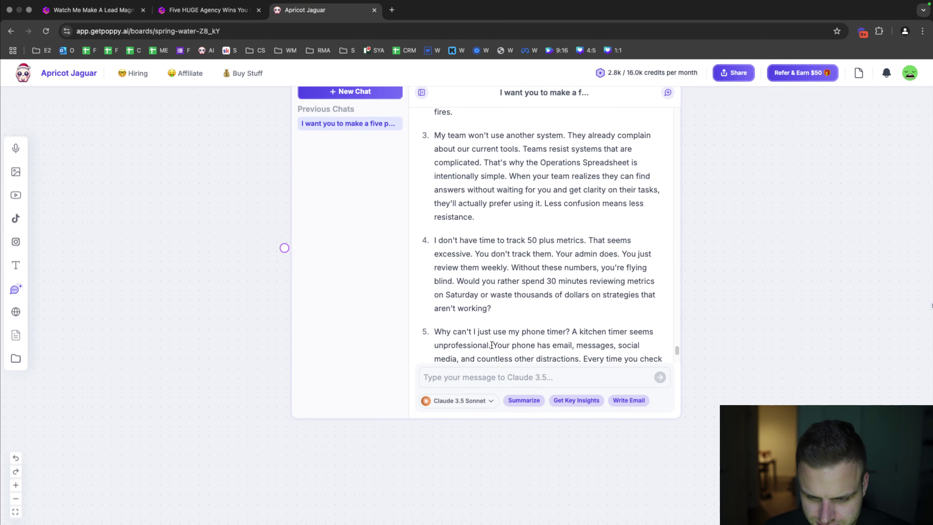
{"action": "left_click_drag", "start_coordinate": [492, 345], "coordinate": [434, 334]}
{"action": "key", "text": "super+c"}
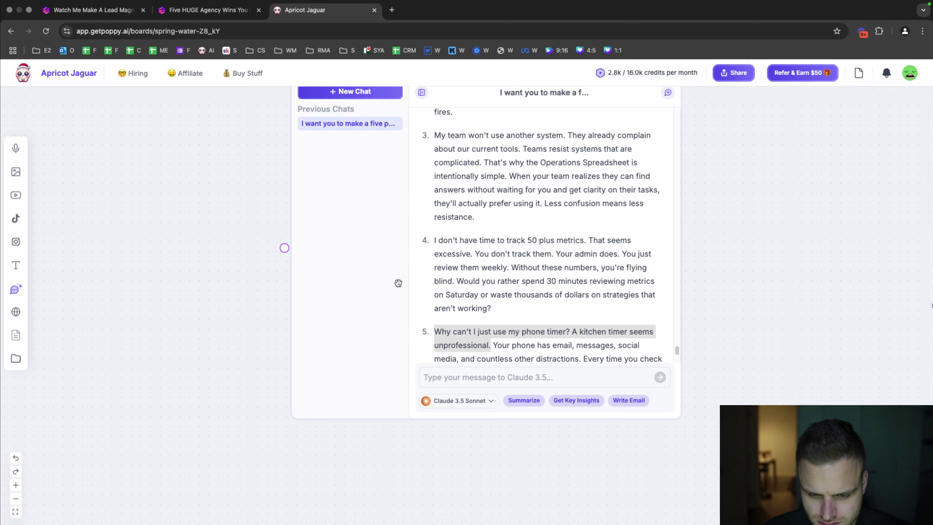
{"action": "left_click", "coordinate": [177, 14]}
{"action": "scroll", "coordinate": [279, 294], "scroll_direction": "down", "scroll_amount": 2}
{"action": "left_click", "coordinate": [250, 406]}
{"action": "key", "text": "super+v"}
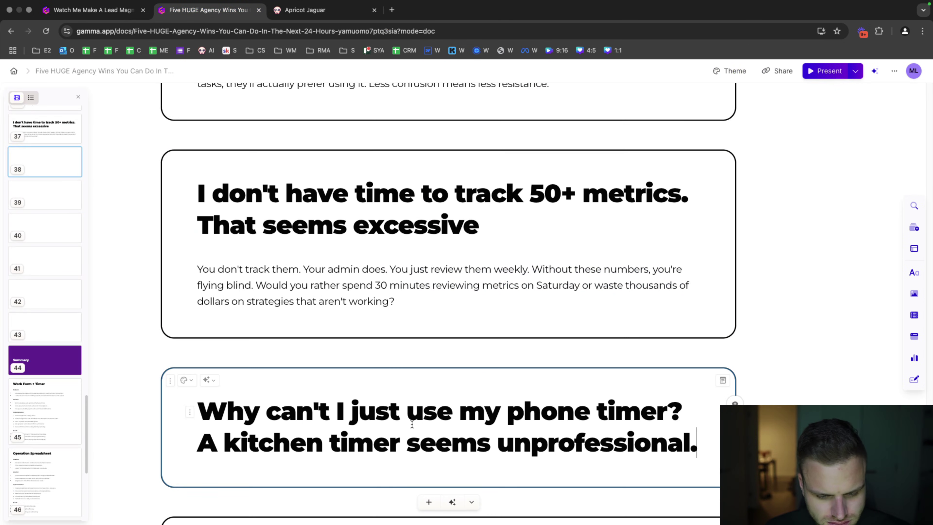
{"action": "left_click_drag", "start_coordinate": [697, 443], "coordinate": [196, 439]}
{"action": "key", "text": "BackSpace"}
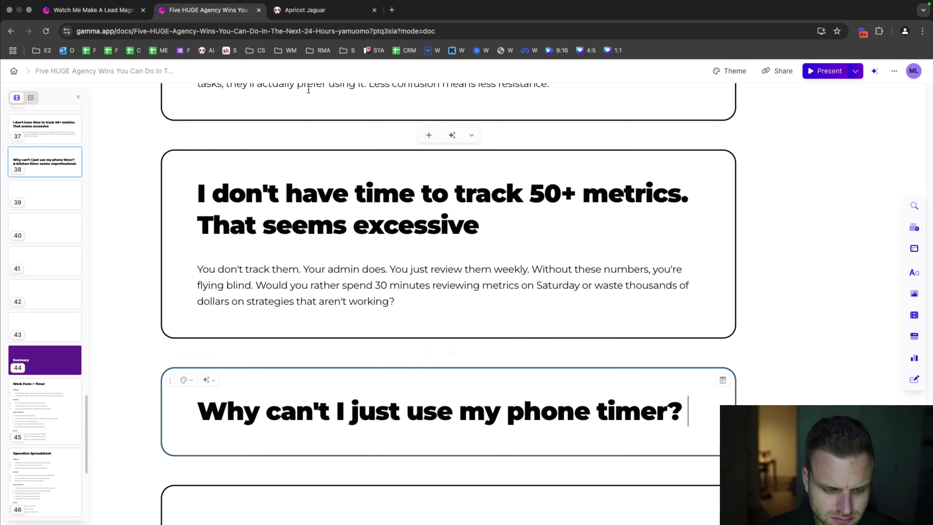
- Copy Poppy's fifth answer, starting "Your phone has email", and paste it as body text below the phone timer heading in Gamma
{"action": "left_click", "coordinate": [323, 10]}
{"action": "scroll", "coordinate": [548, 314], "scroll_direction": "down", "scroll_amount": 5}
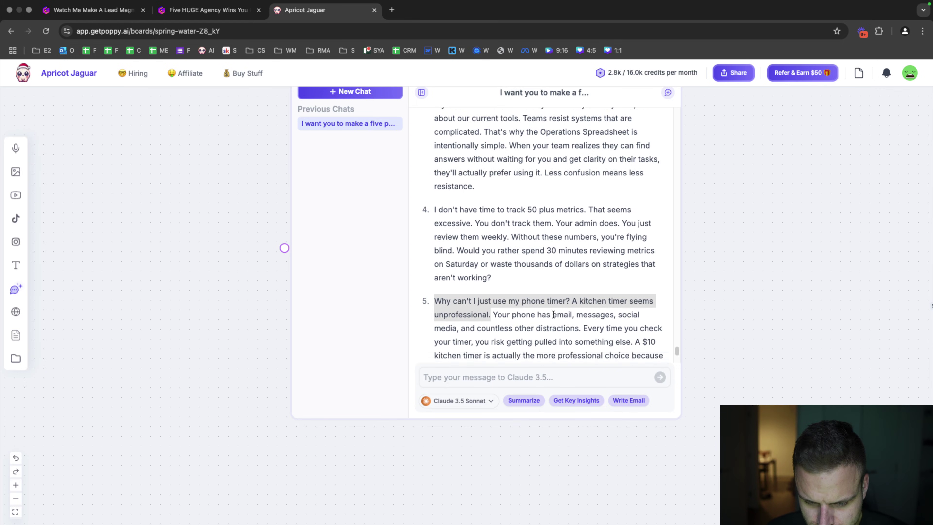
{"action": "left_click_drag", "start_coordinate": [533, 307], "coordinate": [488, 258]}
{"action": "key", "text": "super+c"}
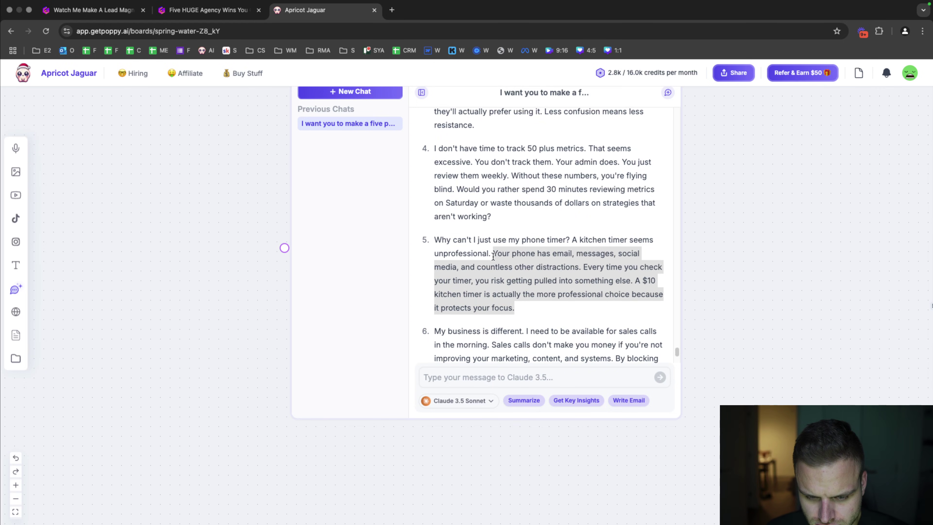
{"action": "left_click", "coordinate": [213, 10]}
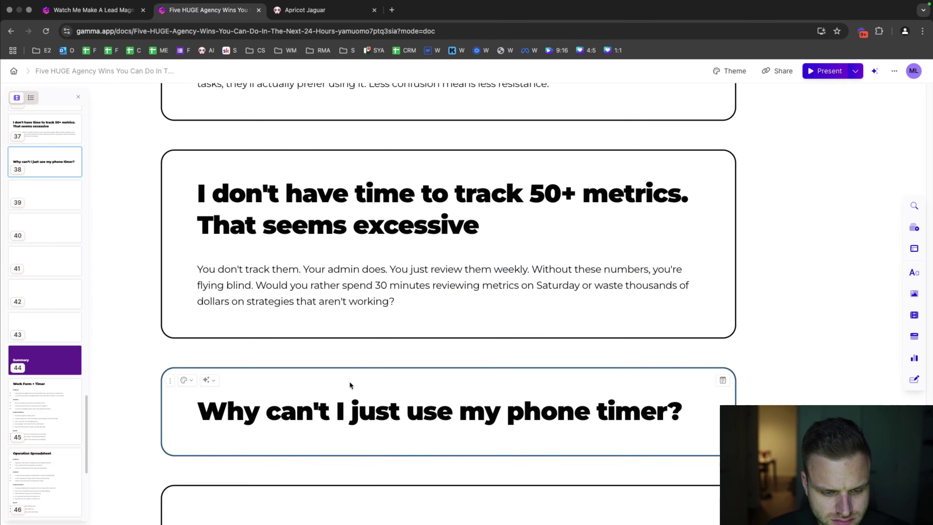
{"action": "key", "text": "Return"}
{"action": "key", "text": "super+v"}
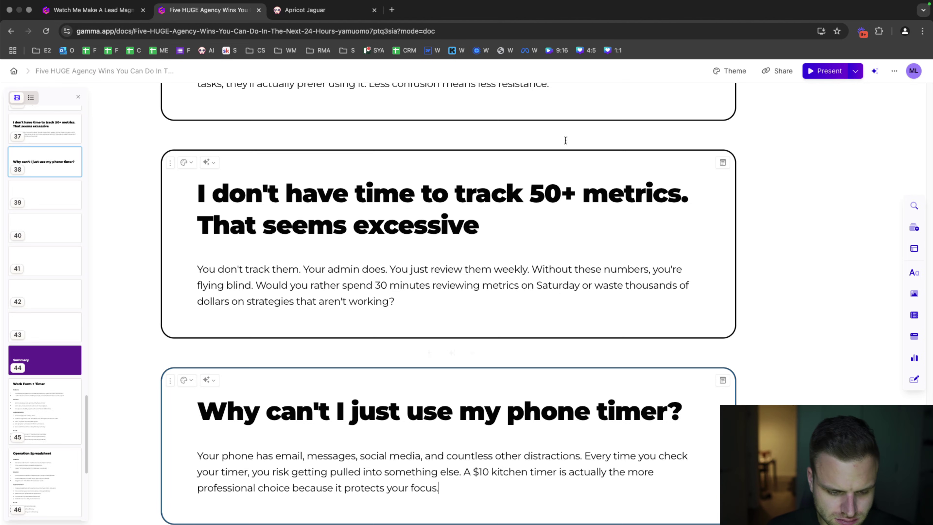
- Copy Poppy's sixth question, "My business is different. I need to be available for sales calls in the morning.", into the next blank Gamma card's heading
{"action": "left_click", "coordinate": [344, 15]}
{"action": "scroll", "coordinate": [486, 285], "scroll_direction": "down", "scroll_amount": 3}
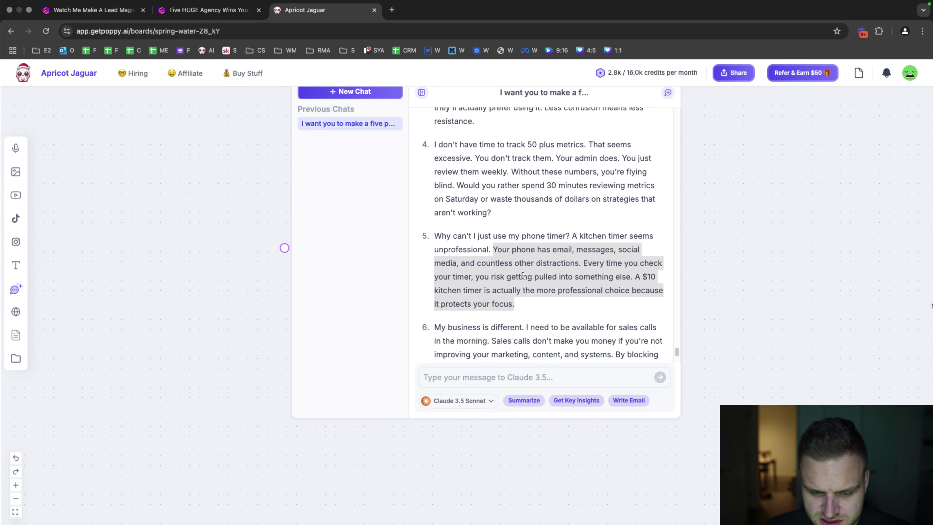
{"action": "left_click", "coordinate": [485, 285]}
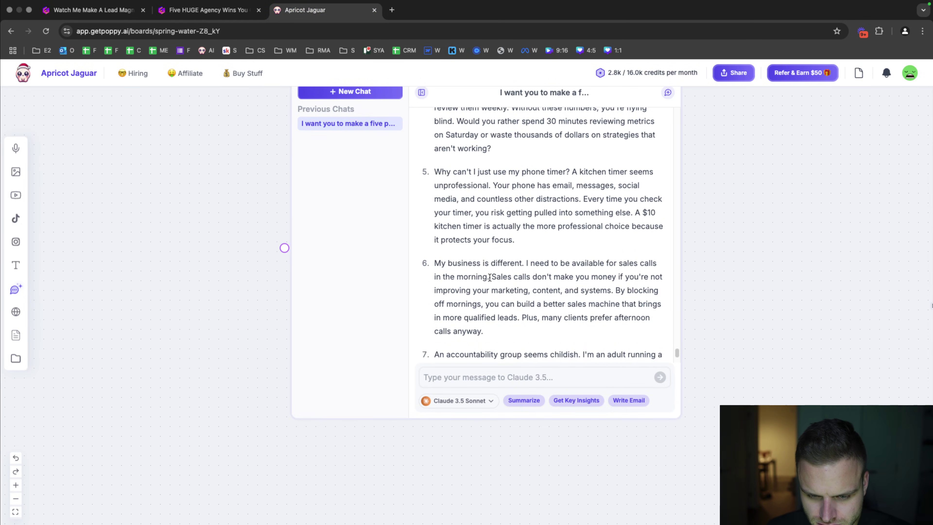
{"action": "left_click_drag", "start_coordinate": [489, 277], "coordinate": [433, 263]}
{"action": "key", "text": "super+c"}
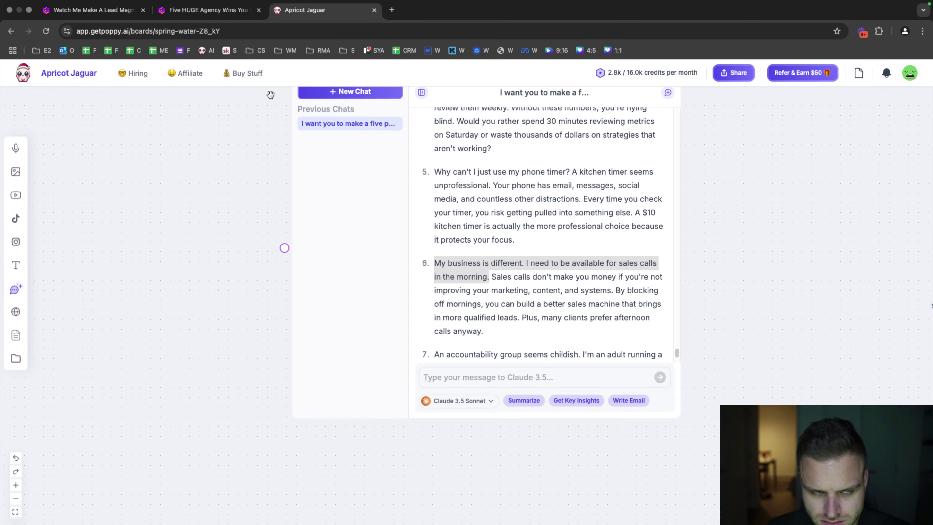
{"action": "left_click", "coordinate": [215, 15]}
{"action": "scroll", "coordinate": [351, 336], "scroll_direction": "down", "scroll_amount": 5}
{"action": "left_click", "coordinate": [308, 350]}
{"action": "key", "text": "super+v"}
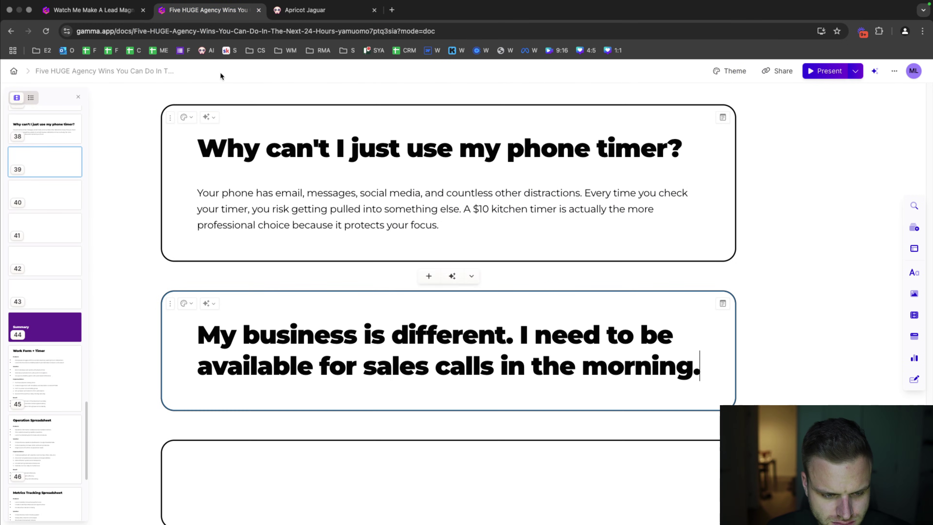
- Copy Poppy's sixth answer, starting "Sales calls don't make you money", remove the Gamma heading's final period and paste the answer as body text below it
{"action": "left_click", "coordinate": [304, 11]}
{"action": "left_click_drag", "start_coordinate": [504, 331], "coordinate": [478, 238]}
{"action": "key", "text": "super+c"}
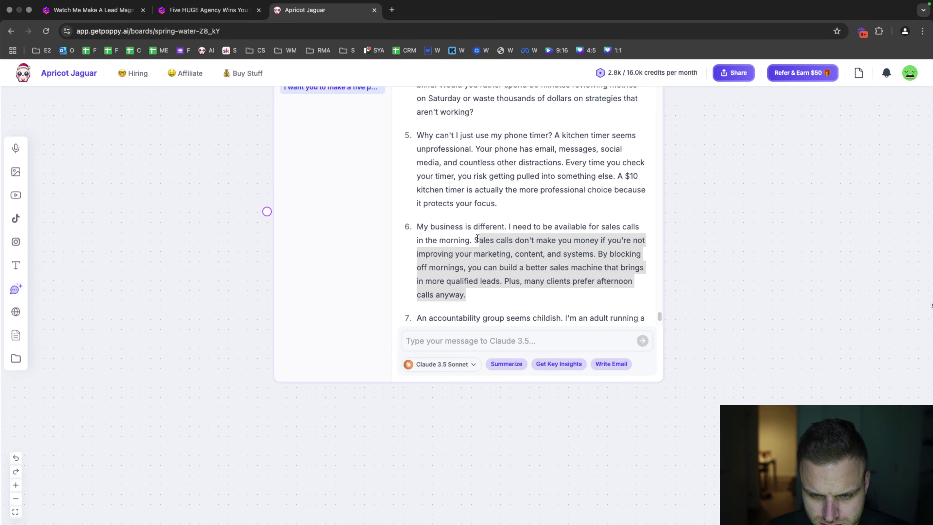
{"action": "left_click", "coordinate": [222, 11]}
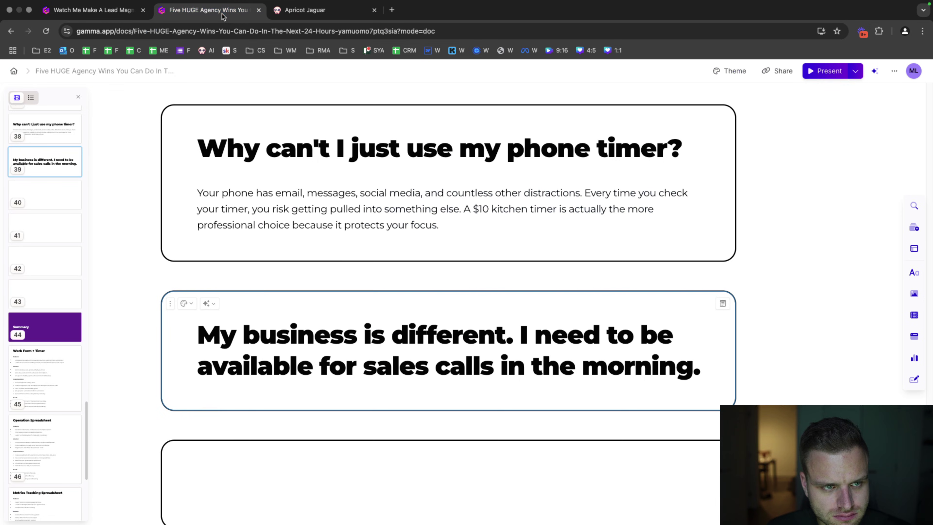
{"action": "left_click", "coordinate": [695, 369]}
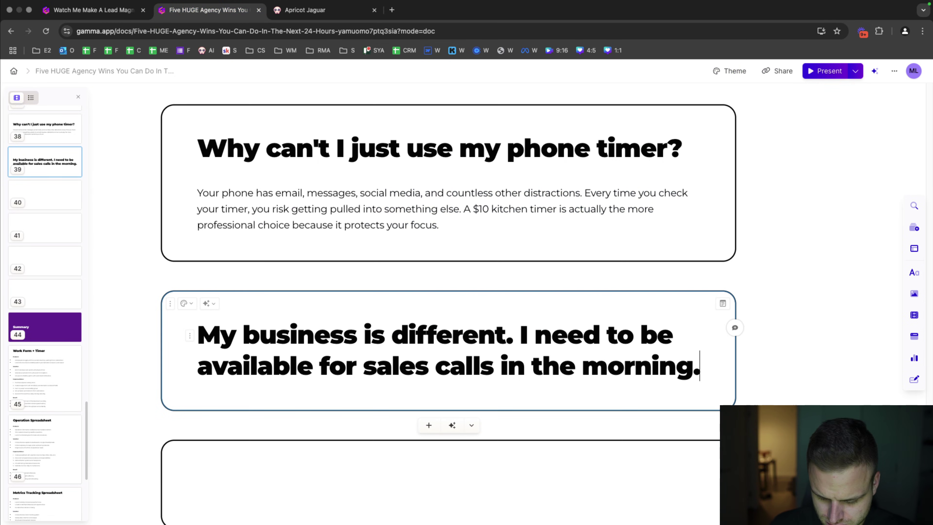
{"action": "key", "text": "BackSpace"}
{"action": "key", "text": "Return"}
{"action": "key", "text": "super+v"}
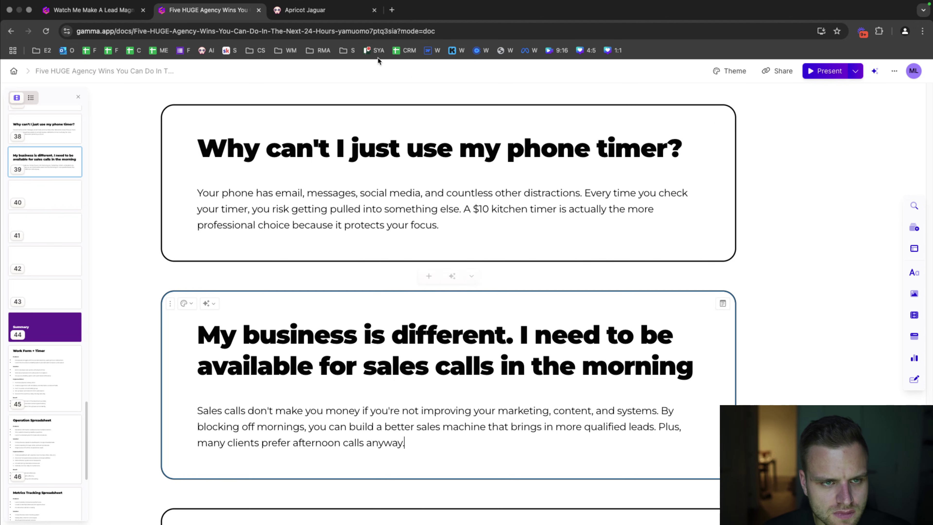
- Copy Poppy's seventh question, "An accountability group seems childish. I'm an adult running a business", into the next blank Gamma card's heading without its final period
{"action": "left_click", "coordinate": [324, 10]}
{"action": "scroll", "coordinate": [499, 268], "scroll_direction": "down", "scroll_amount": 3}
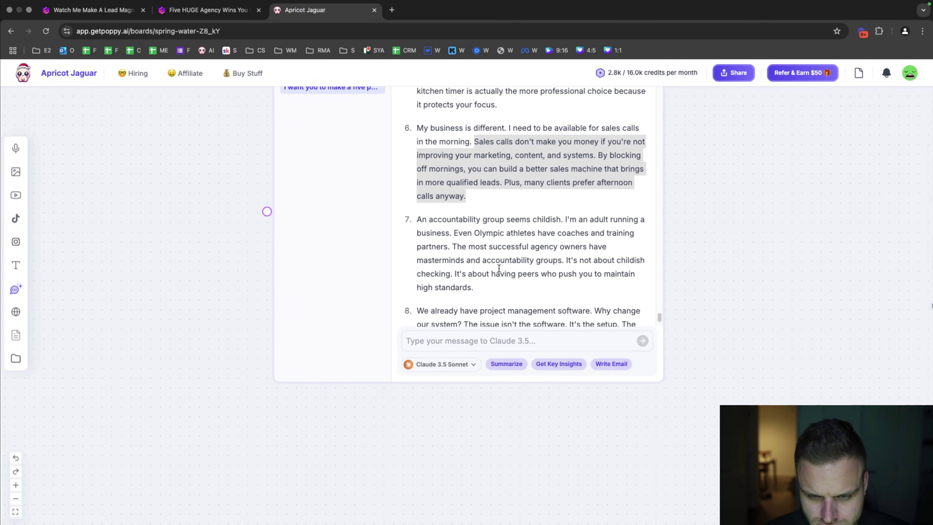
{"action": "left_click_drag", "start_coordinate": [454, 232], "coordinate": [417, 219]}
{"action": "key", "text": "super+c"}
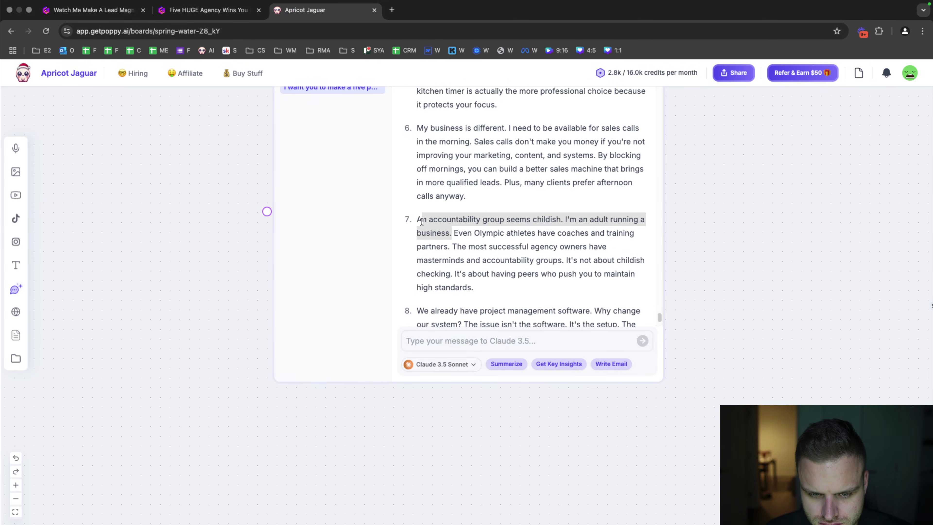
{"action": "left_click", "coordinate": [207, 10]}
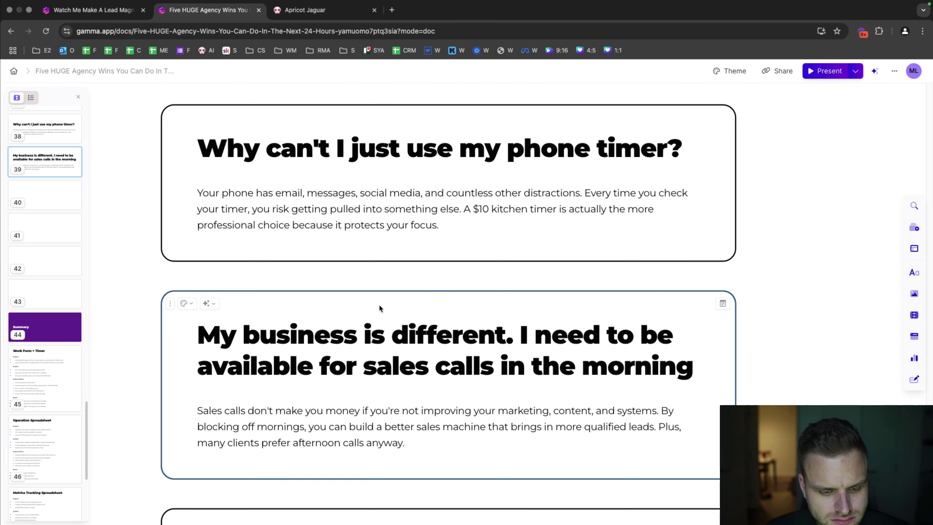
{"action": "scroll", "coordinate": [379, 304], "scroll_direction": "down", "scroll_amount": 3}
{"action": "left_click", "coordinate": [300, 453]}
{"action": "key", "text": "super+v"}
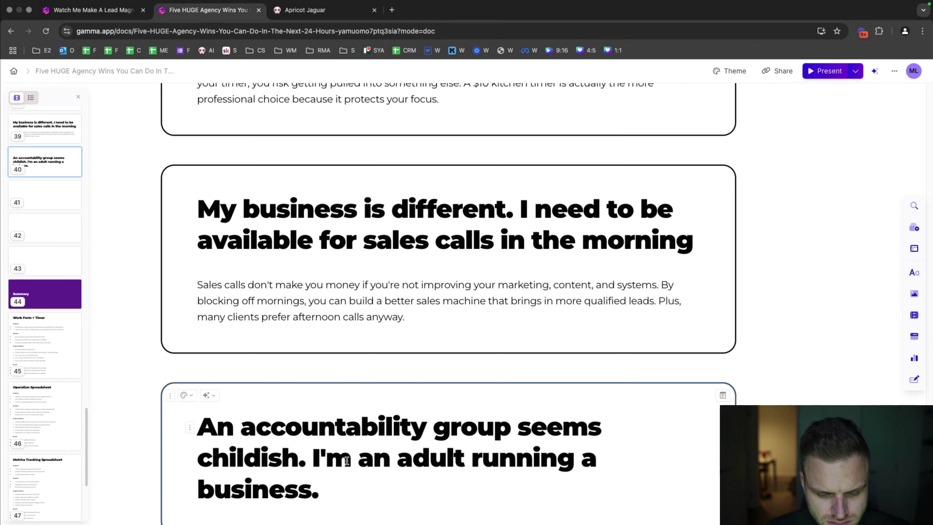
- Copy Poppy's seventh answer, starting "Even Olympic athletes have coaches", and paste it as body text below the accountability group heading in Gamma
{"action": "left_click", "coordinate": [295, 23]}
{"action": "scroll", "coordinate": [474, 275], "scroll_direction": "down", "scroll_amount": 2}
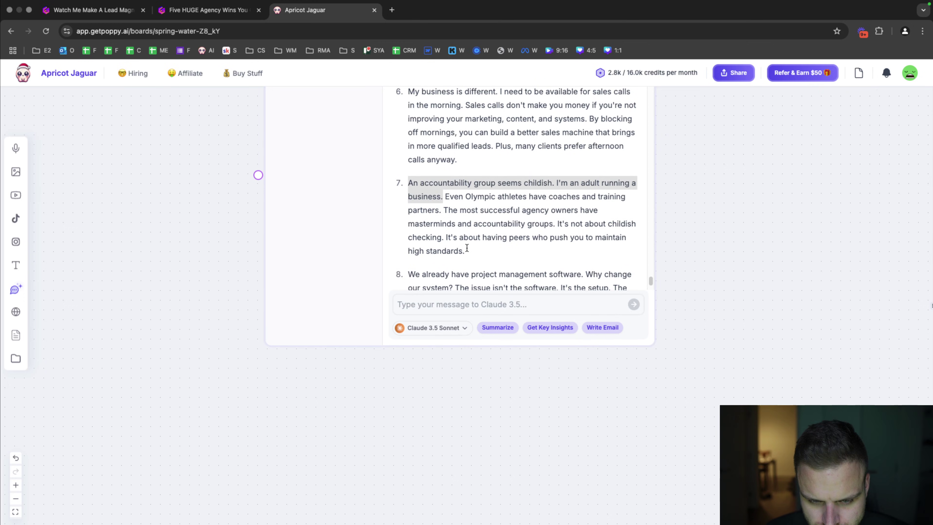
{"action": "left_click_drag", "start_coordinate": [467, 248], "coordinate": [449, 199]}
{"action": "left_click", "coordinate": [207, 10]}
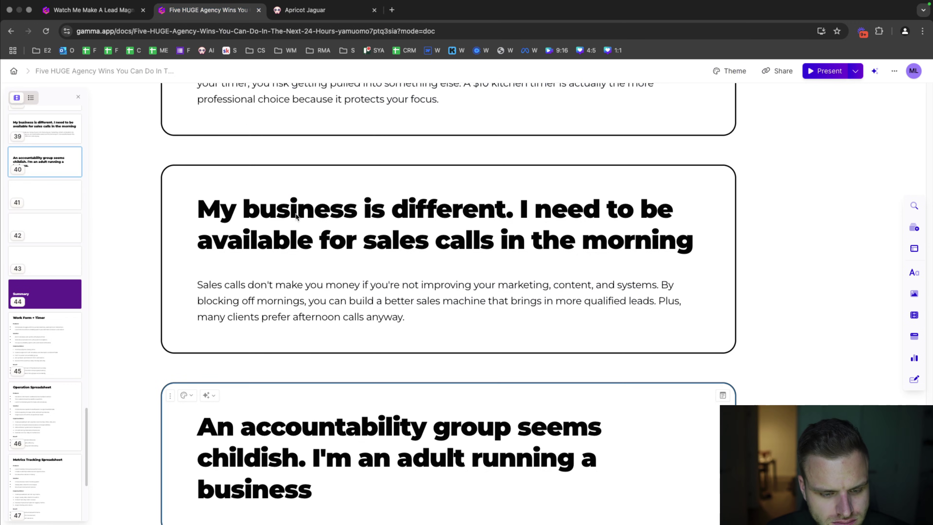
{"action": "scroll", "coordinate": [363, 353], "scroll_direction": "down", "scroll_amount": 5}
{"action": "left_click", "coordinate": [363, 354]}
{"action": "type", "text": "Even Olympic athletes have coaches and training partners. The most successful agency owners have masterminds and accountability groups. It's not about childish checking. It's about having peers who push you to maintain high standards."}
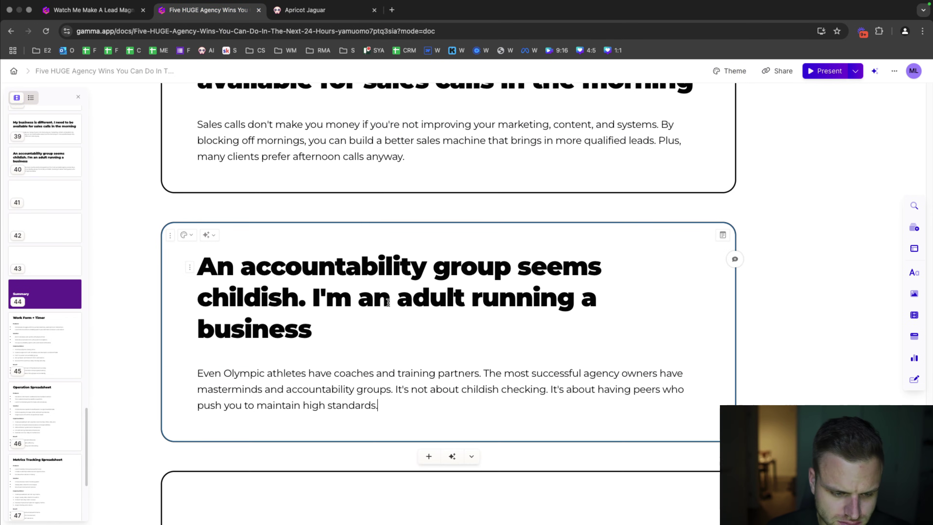
- Copy Poppy's eighth question, "We already have project management software. Why change our system?", into the next blank Gamma card's heading
{"action": "left_click", "coordinate": [284, 11]}
{"action": "left_click", "coordinate": [458, 250]}
{"action": "scroll", "coordinate": [459, 252], "scroll_direction": "down", "scroll_amount": 3}
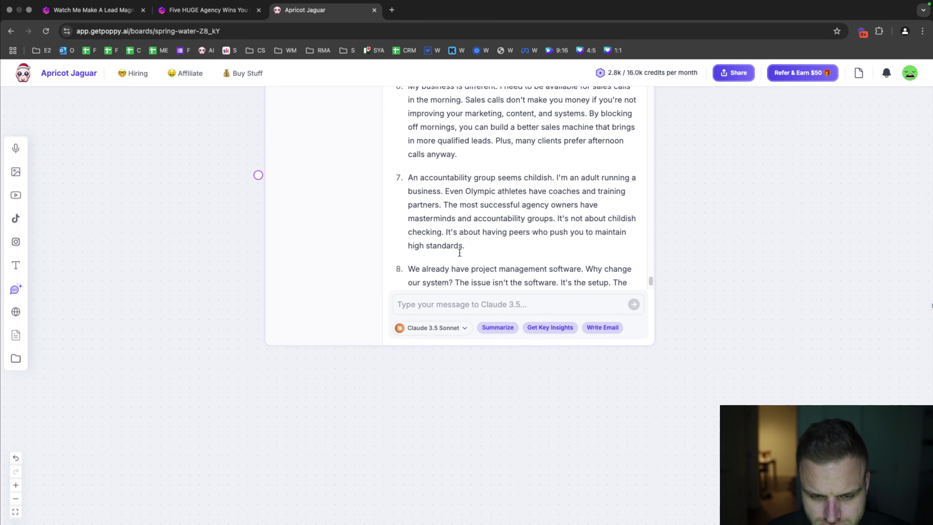
{"action": "left_click_drag", "start_coordinate": [453, 223], "coordinate": [408, 211]}
{"action": "key", "text": "super+c"}
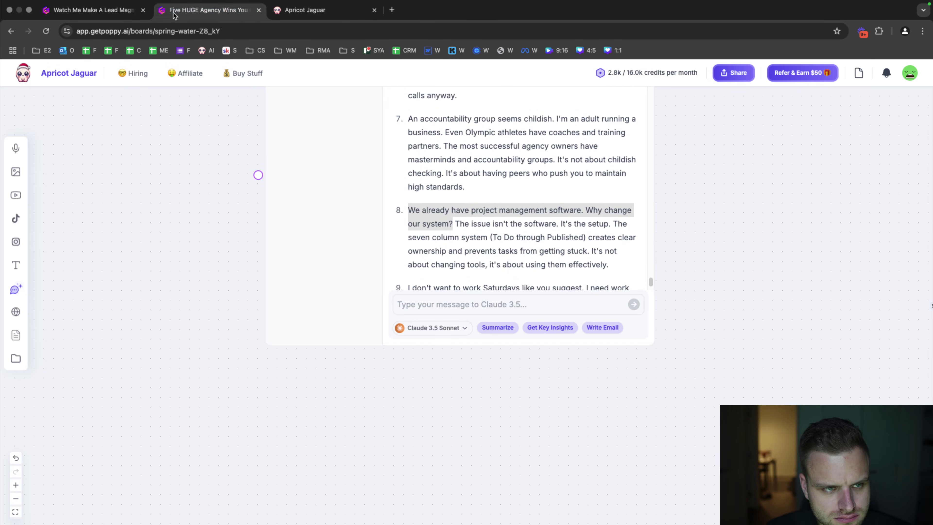
{"action": "left_click", "coordinate": [207, 10]}
{"action": "left_click", "coordinate": [284, 406]}
{"action": "key", "text": "super+v"}
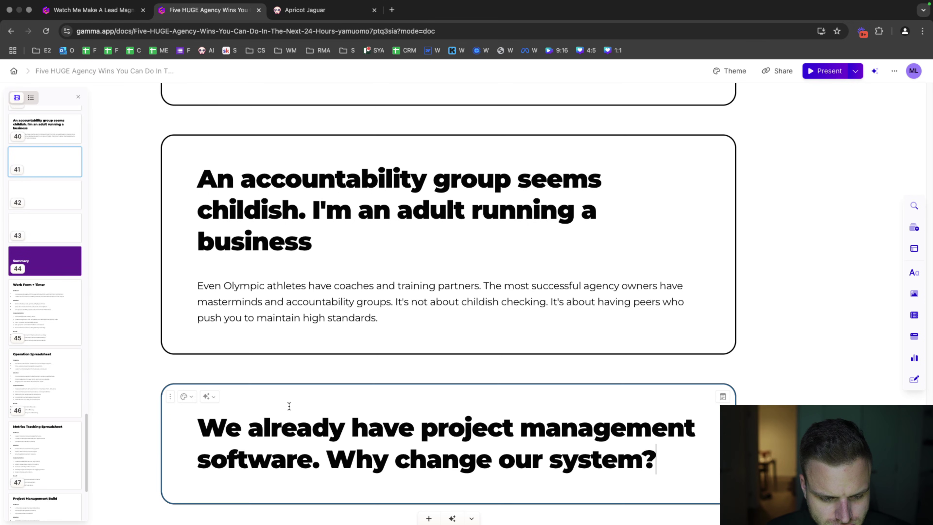
- Copy Poppy's eighth answer, starting "The issue isn't the software", and paste it as body text below the project management heading in Gamma
{"action": "left_click", "coordinate": [317, 14]}
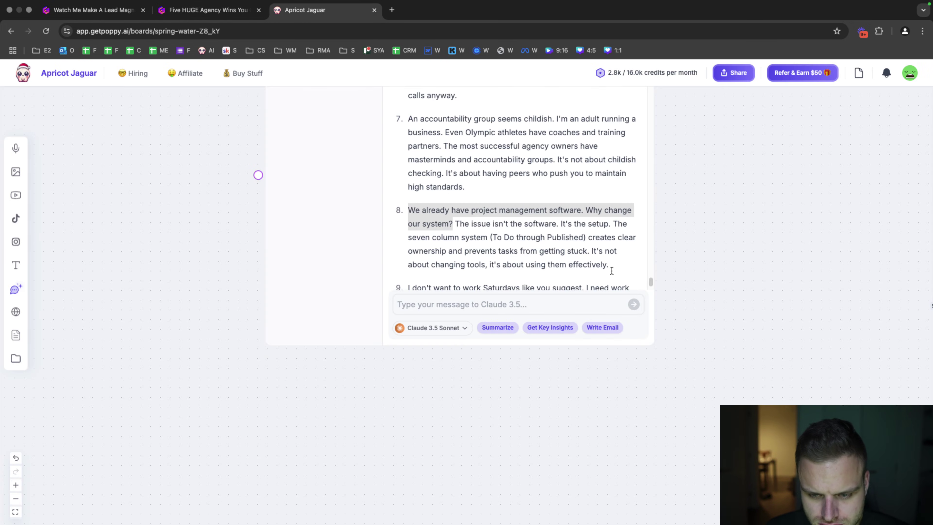
{"action": "scroll", "coordinate": [612, 271], "scroll_direction": "right", "scroll_amount": 2}
{"action": "left_click_drag", "start_coordinate": [581, 261], "coordinate": [429, 221]}
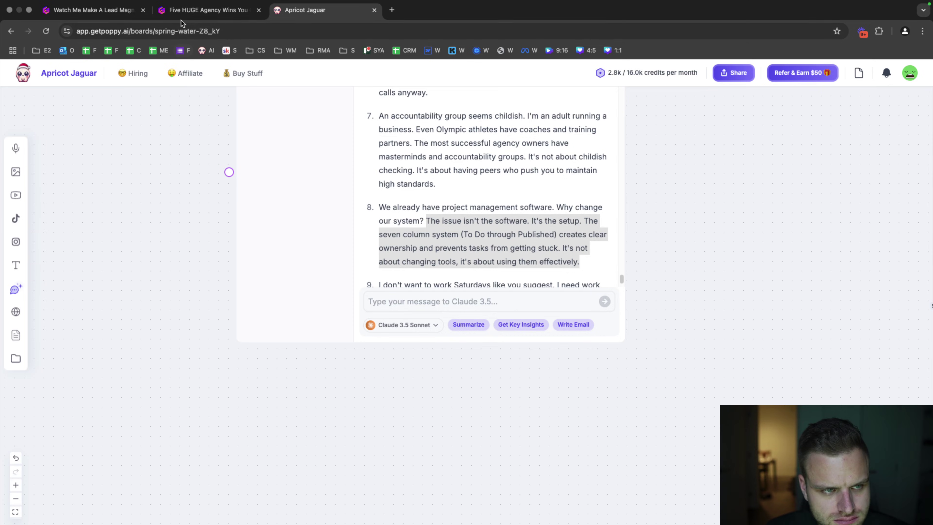
{"action": "left_click", "coordinate": [187, 15]}
{"action": "scroll", "coordinate": [295, 243], "scroll_direction": "down", "scroll_amount": 3}
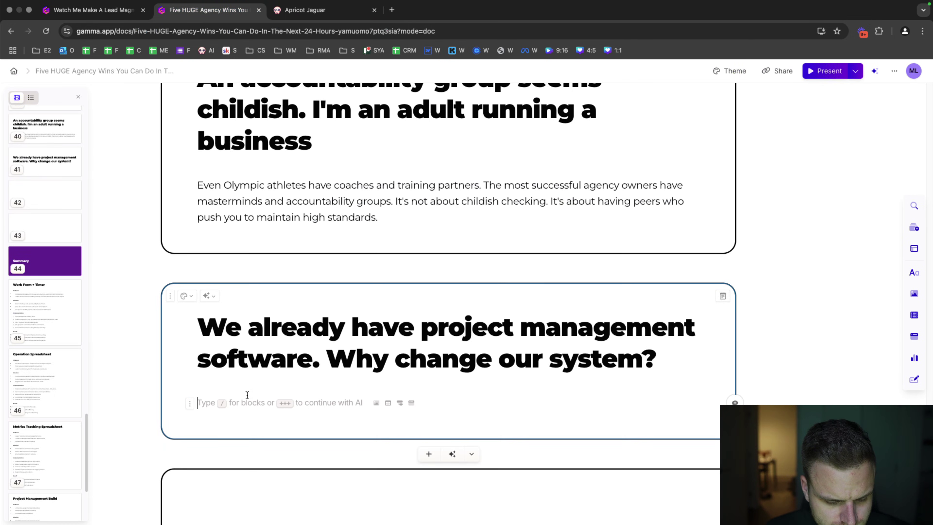
{"action": "type", "text": "The issue isn't the software. It's the setup. The seven column system (To Do through Published) creates clear ownership and prevents tasks from getting stuck. It's not about changing tools, it's about using them effectively."}
- Copy Poppy's ninth question, starting "I don't want to work Saturdays", into the next blank Gamma card's heading and remove its final period
{"action": "left_click", "coordinate": [305, 11]}
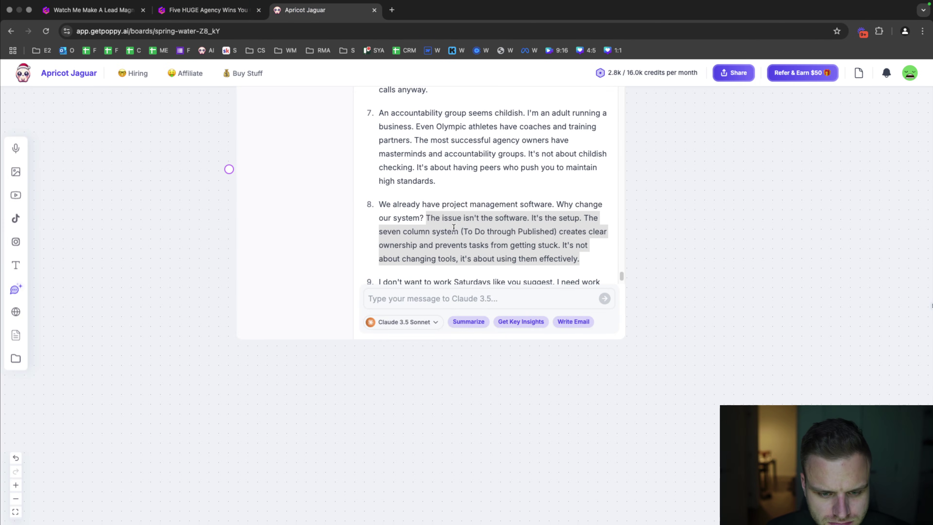
{"action": "scroll", "coordinate": [453, 229], "scroll_direction": "down", "scroll_amount": 3}
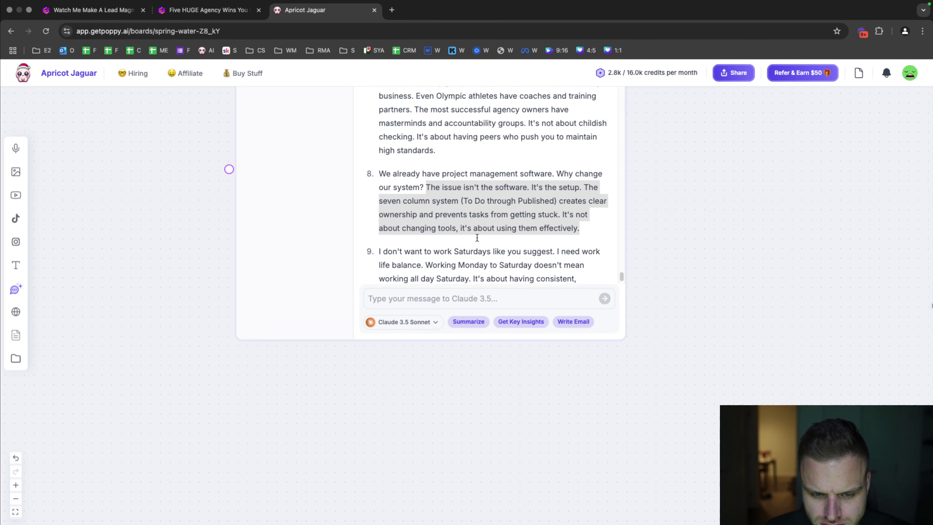
{"action": "left_click_drag", "start_coordinate": [421, 249], "coordinate": [387, 234]}
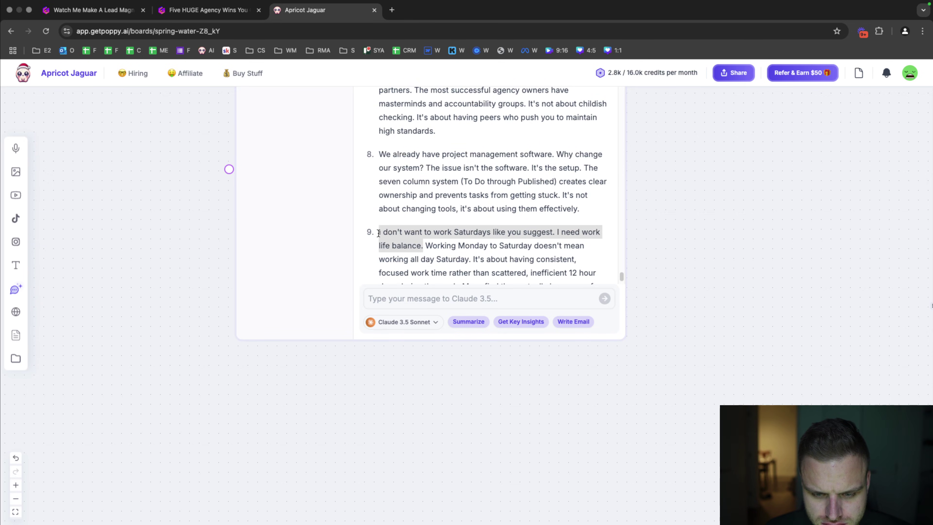
{"action": "scroll", "coordinate": [428, 230], "scroll_direction": "down", "scroll_amount": 3}
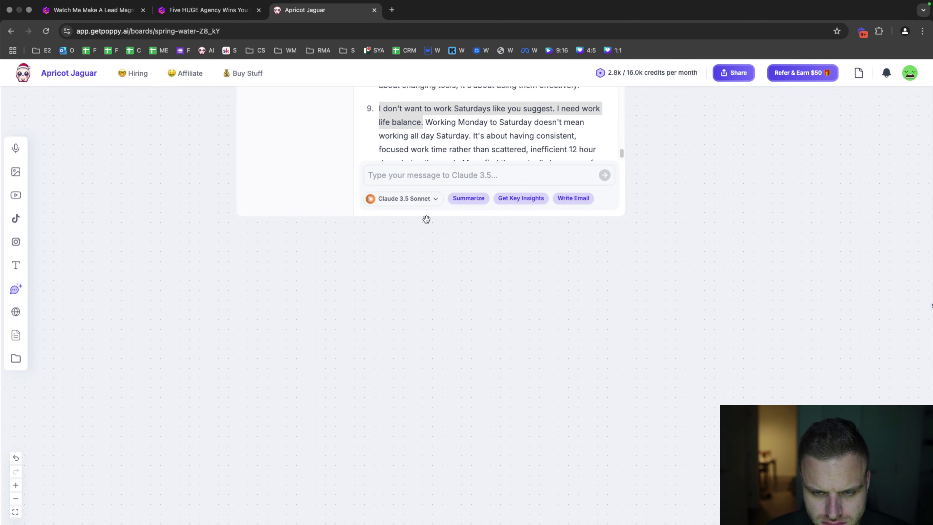
{"action": "scroll", "coordinate": [468, 267], "scroll_direction": "up", "scroll_amount": 1}
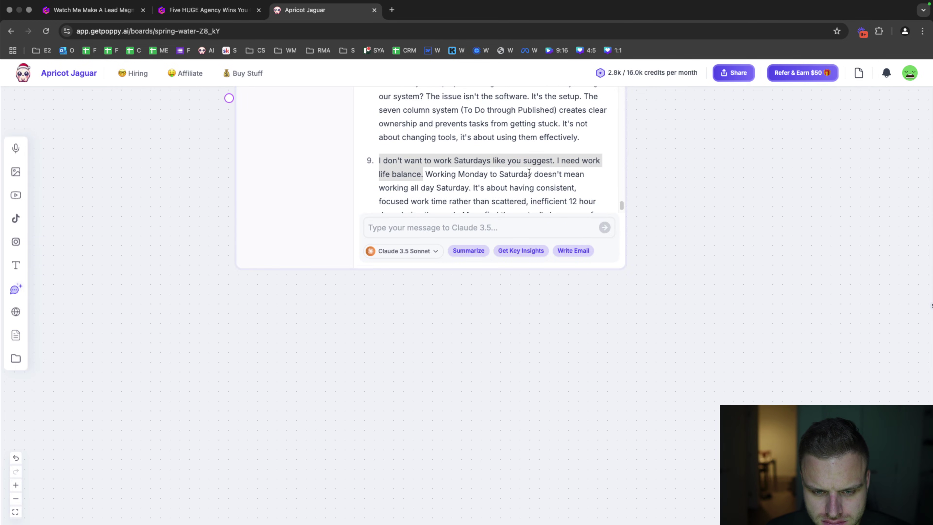
{"action": "scroll", "coordinate": [529, 172], "scroll_direction": "down", "scroll_amount": 2}
{"action": "left_click", "coordinate": [208, 10]}
{"action": "scroll", "coordinate": [293, 363], "scroll_direction": "down", "scroll_amount": 5}
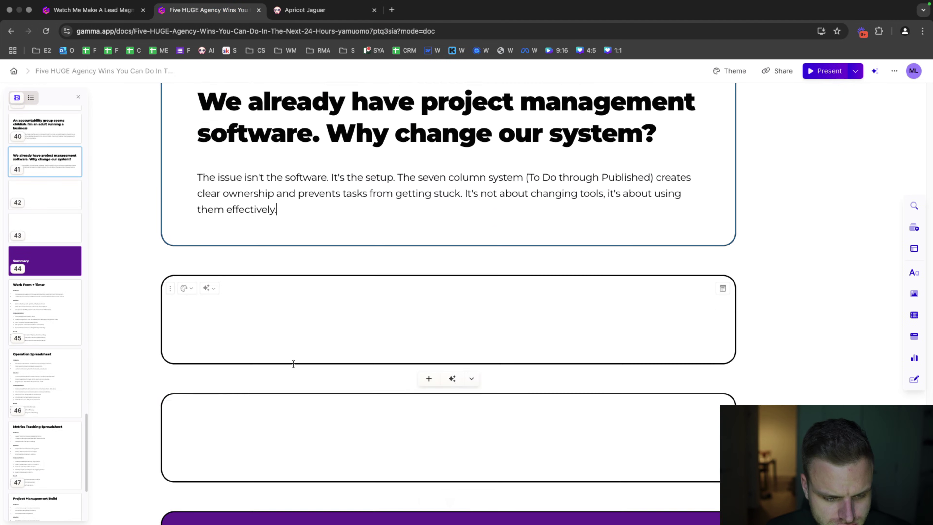
{"action": "left_click", "coordinate": [294, 362]}
{"action": "type", "text": "I don't want to work Saturdays like you suggest. I need work life balance."}
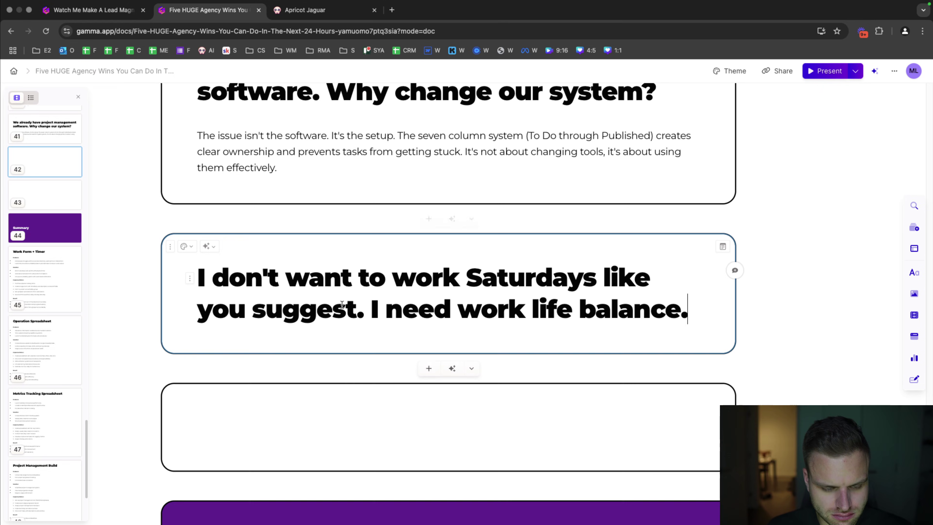
{"action": "key", "text": "BackSpace"}
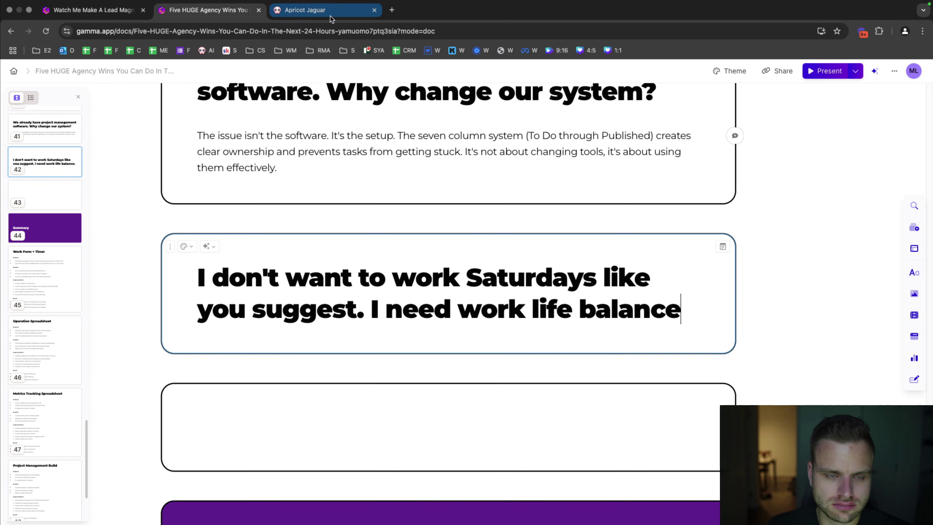
- Copy Poppy's ninth answer, starting "Working Monday to Saturday", and paste it as body text below the Saturdays heading in Gamma
{"action": "left_click", "coordinate": [305, 10]}
{"action": "left_click_drag", "start_coordinate": [480, 157], "coordinate": [424, 110]}
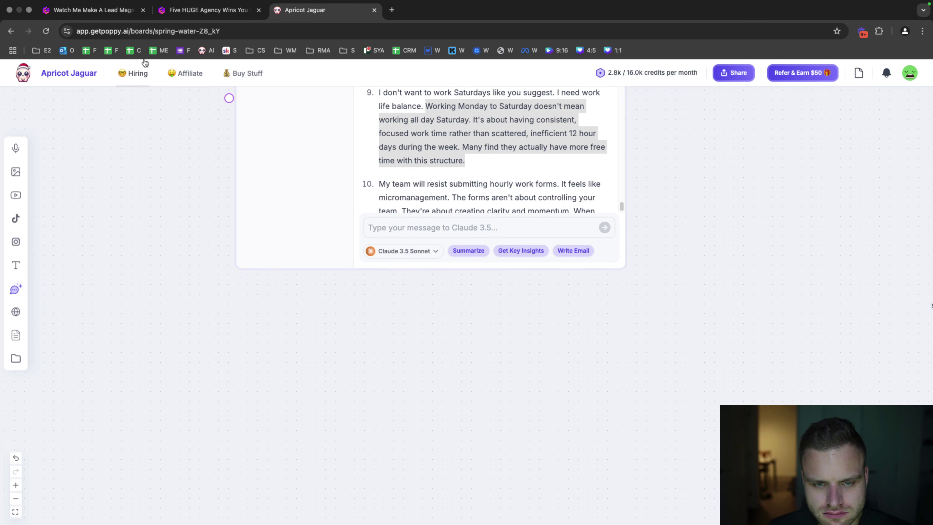
{"action": "left_click", "coordinate": [174, 12]}
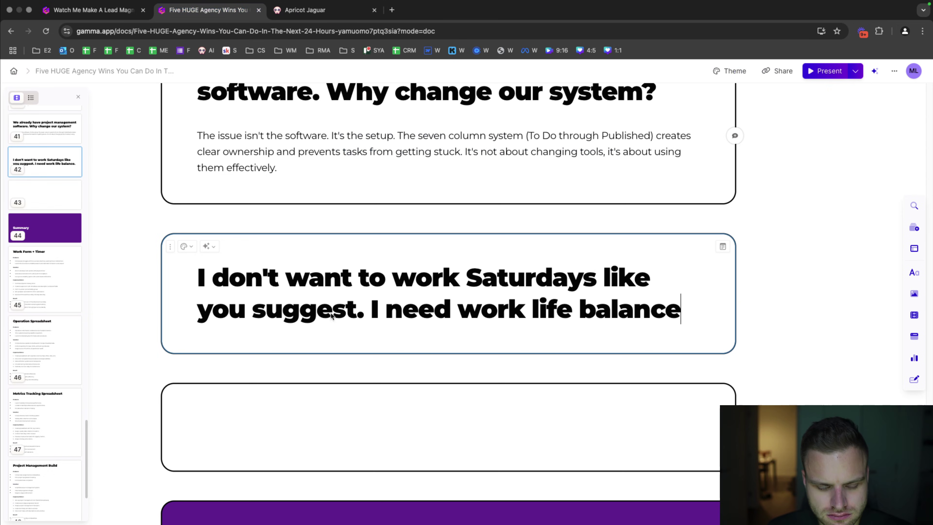
{"action": "left_click", "coordinate": [660, 336]}
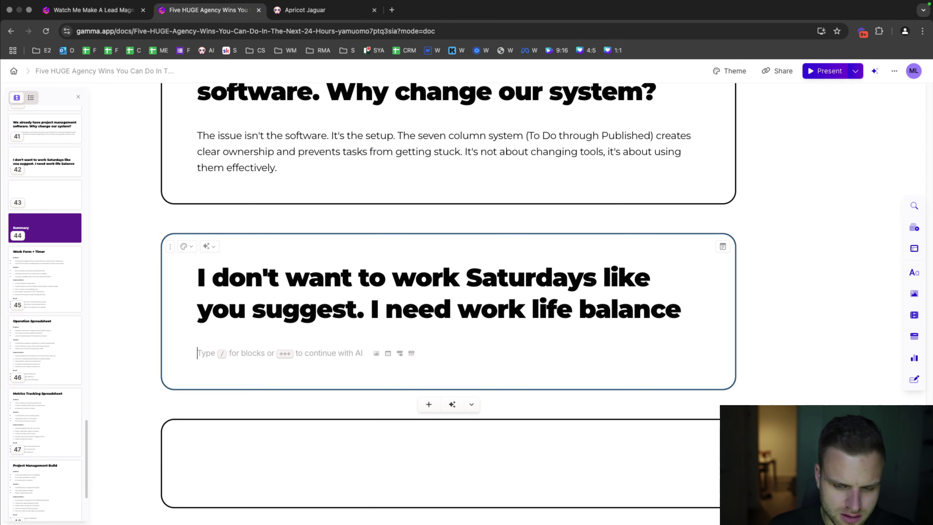
- Copy Poppy's tenth question, "My team will resist submitting hourly work forms. It feels like micromanagement.", into the next blank Gamma card's heading
{"action": "left_click", "coordinate": [331, 15]}
{"action": "left_click", "coordinate": [502, 187]}
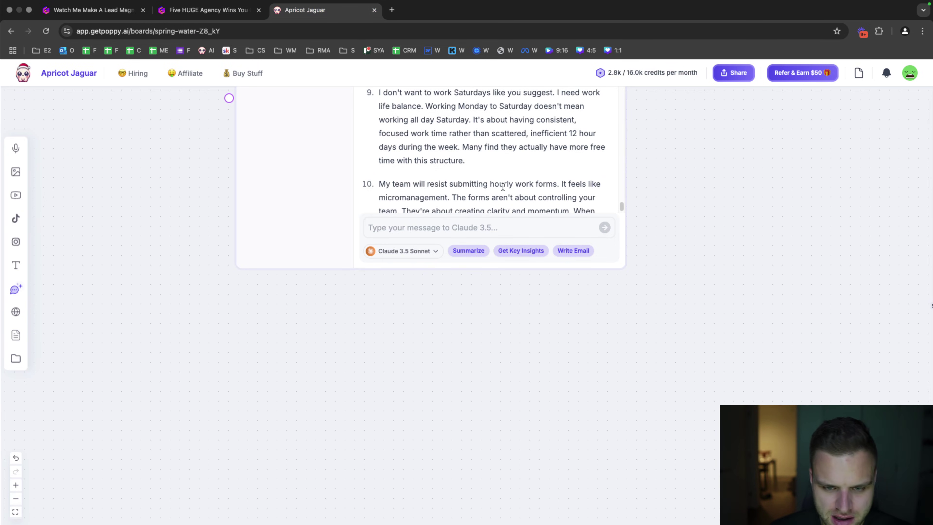
{"action": "left_click_drag", "start_coordinate": [450, 199], "coordinate": [383, 188]}
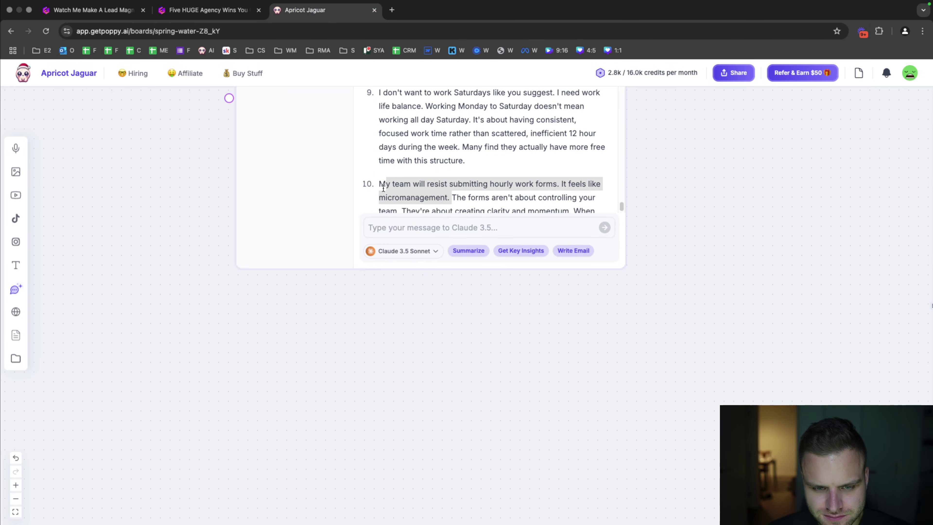
{"action": "left_click", "coordinate": [208, 10]}
{"action": "scroll", "coordinate": [389, 353], "scroll_direction": "down", "scroll_amount": 3}
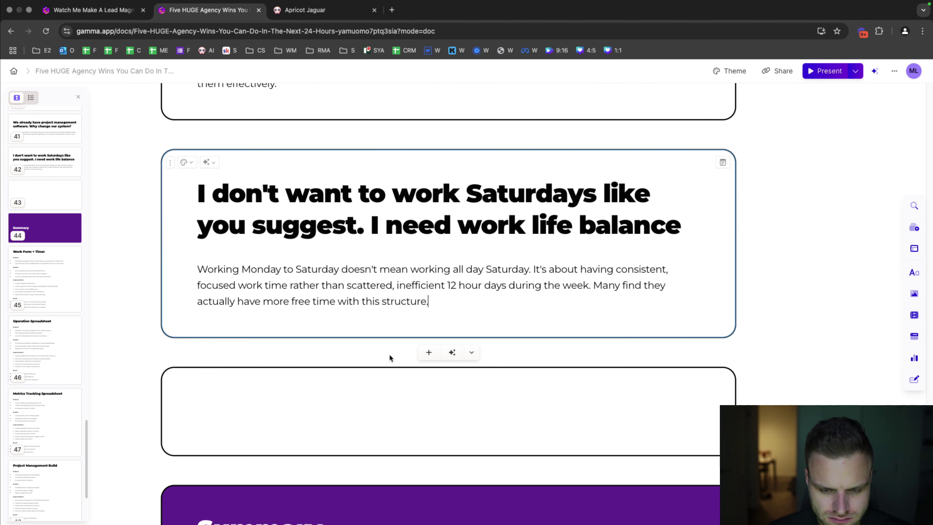
{"action": "left_click", "coordinate": [354, 399]}
{"action": "type", "text": "My team will resist submitting hourly work forms. It feels like micromanagement."}
- Copy Poppy's tenth answer, starting "The forms aren't about controlling your team", and place it as the only body text below the micromanagement heading in Gamma
{"action": "left_click", "coordinate": [289, 10]}
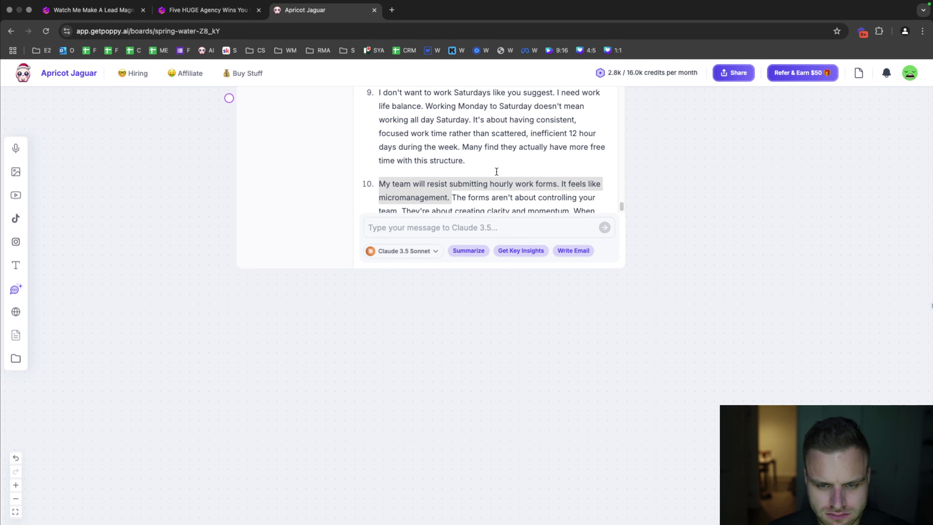
{"action": "scroll", "coordinate": [493, 165], "scroll_direction": "down", "scroll_amount": 3}
{"action": "left_click_drag", "start_coordinate": [494, 173], "coordinate": [449, 112]}
{"action": "left_click", "coordinate": [206, 10]}
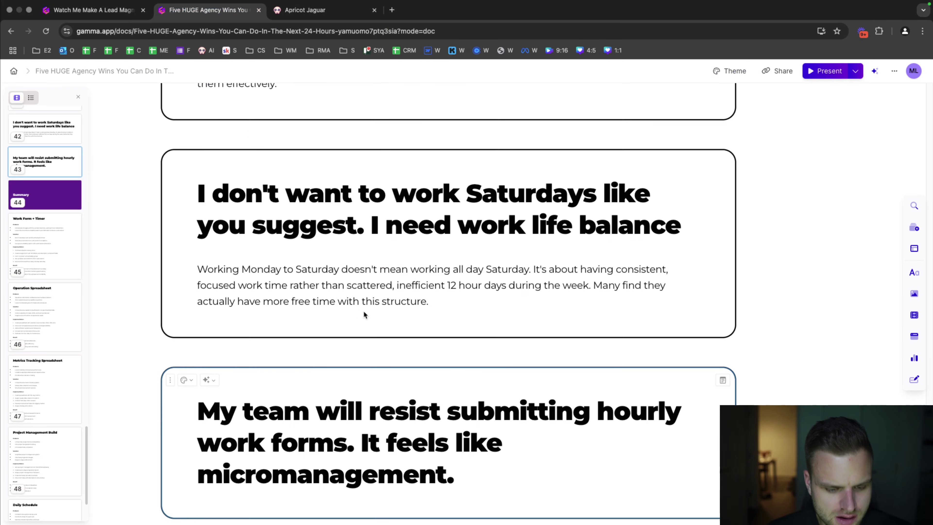
{"action": "scroll", "coordinate": [363, 311], "scroll_direction": "down", "scroll_amount": 1}
{"action": "key", "text": "Return"}
{"action": "type", "text": "My team will resist submitting hourly work forms. It feels like micromanagement."}
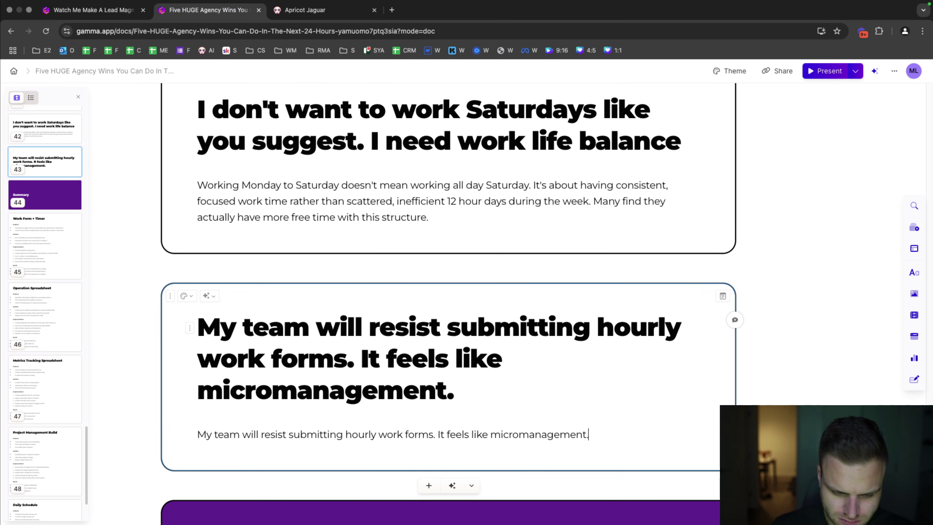
{"action": "scroll", "coordinate": [482, 398], "scroll_direction": "down", "scroll_amount": 5}
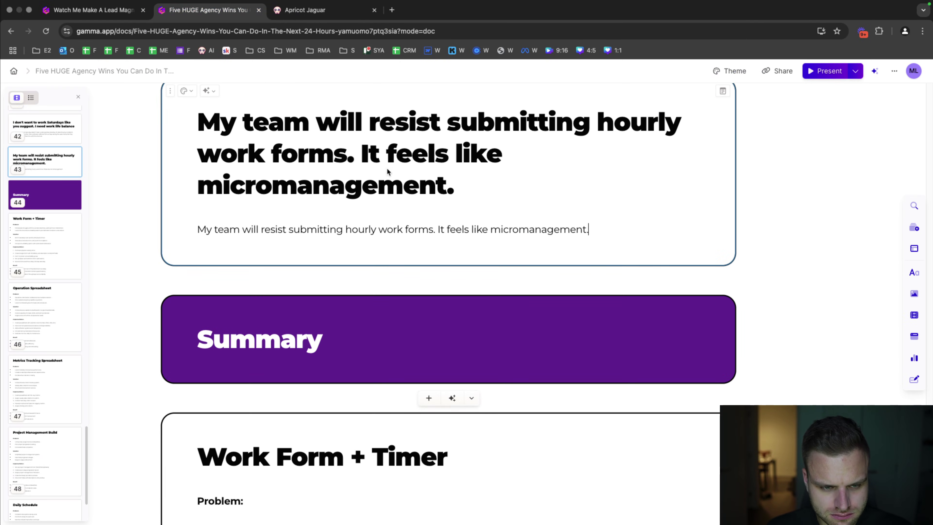
{"action": "left_click", "coordinate": [345, 13]}
{"action": "right_click", "coordinate": [457, 132]}
{"action": "left_click", "coordinate": [476, 151]}
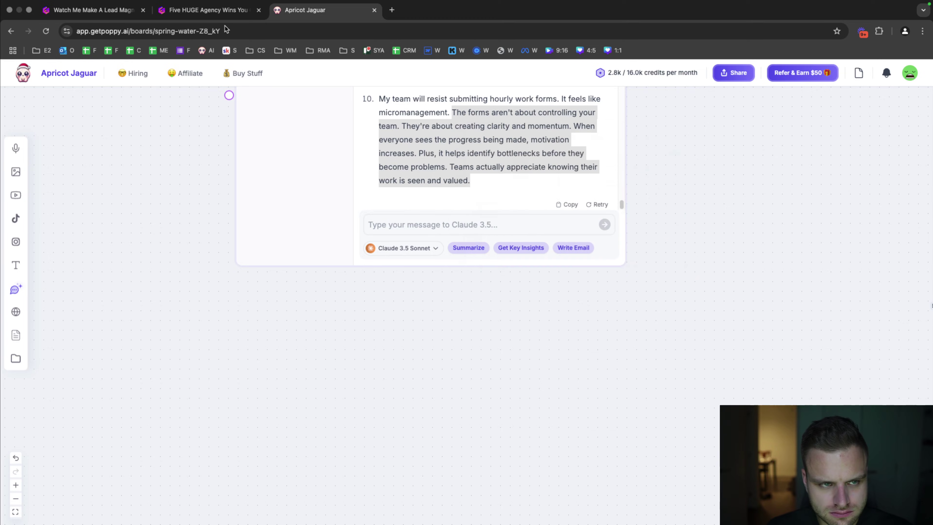
{"action": "left_click", "coordinate": [206, 10]}
{"action": "left_click_drag", "start_coordinate": [611, 231], "coordinate": [197, 230]}
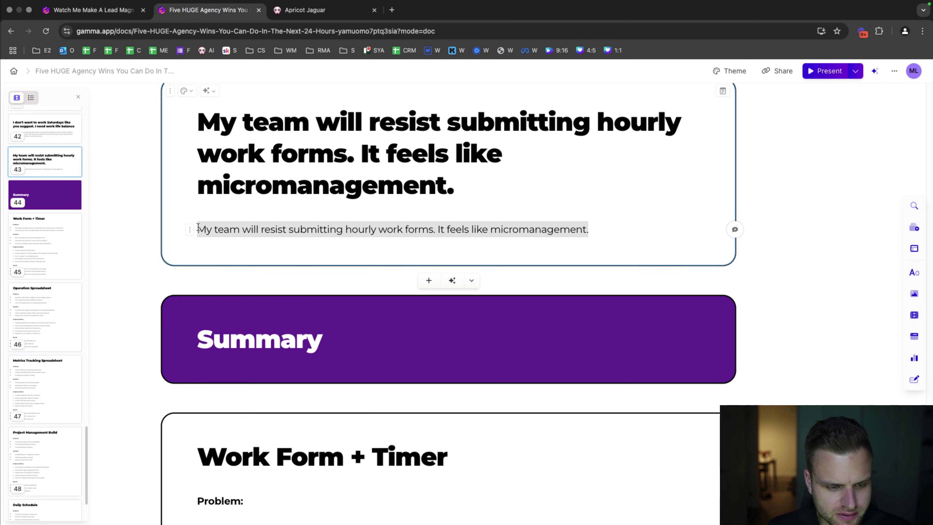
{"action": "key", "text": "cmd+v"}
- Add a blank card after the "How I Can Help You" card at the end of the deck
{"action": "scroll", "coordinate": [64, 257], "scroll_direction": "up", "scroll_amount": 15}
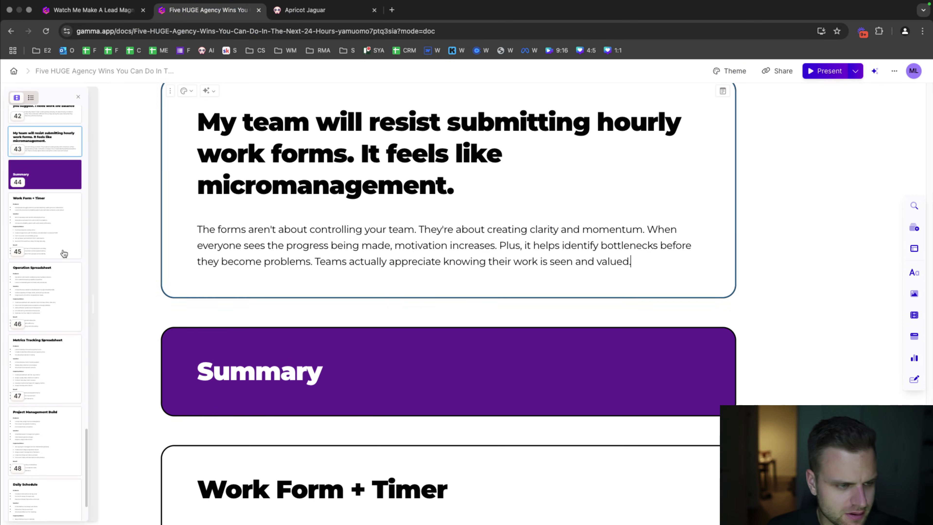
{"action": "scroll", "coordinate": [66, 269], "scroll_direction": "up", "scroll_amount": 15}
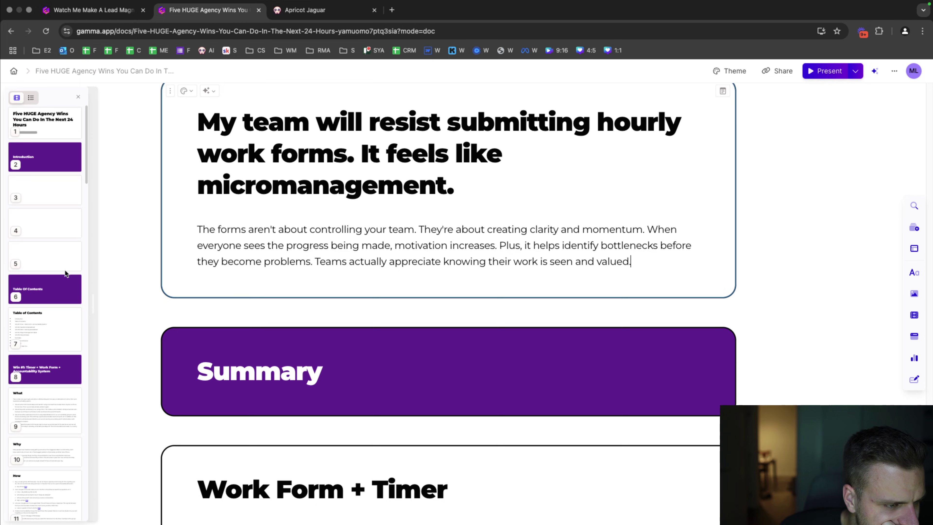
{"action": "left_click", "coordinate": [61, 158]}
{"action": "scroll", "coordinate": [56, 294], "scroll_direction": "down", "scroll_amount": 20}
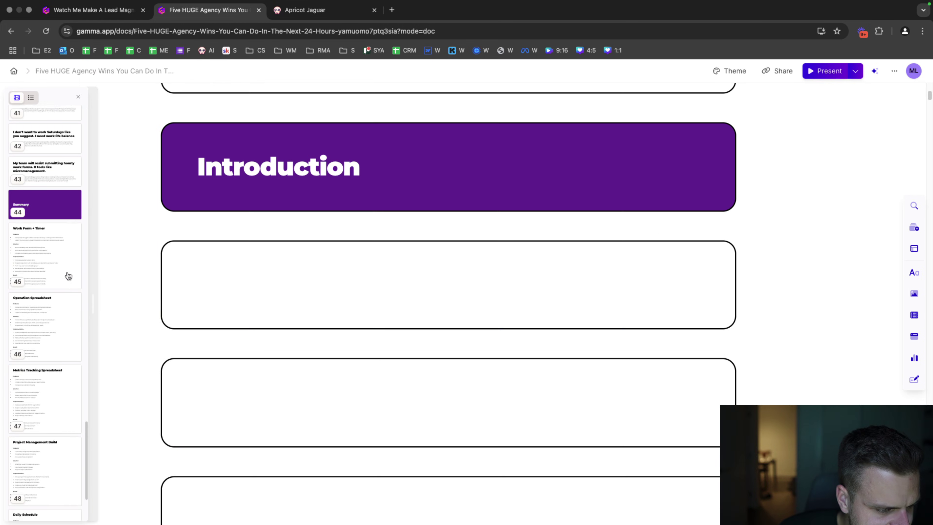
{"action": "left_click", "coordinate": [57, 505]}
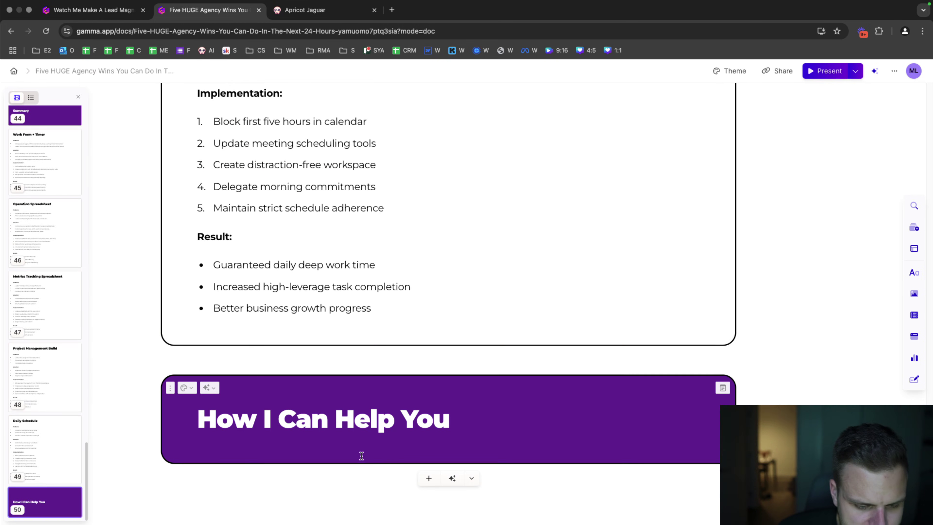
{"action": "left_click", "coordinate": [428, 478]}
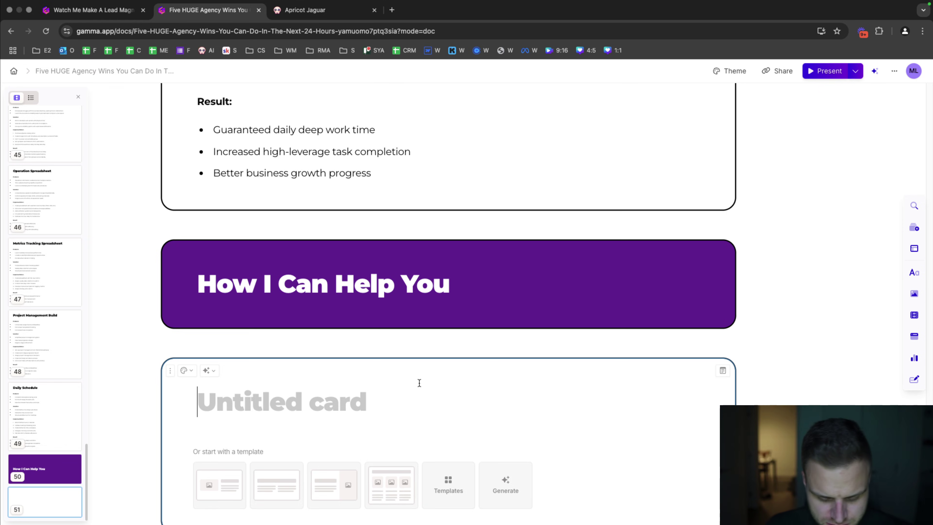
- Enter "Join Scale Your Agency" as the new card's heading
{"action": "type", "text": "My Of"}
{"action": "key", "text": "super+a"}
{"action": "type", "text": "J"}
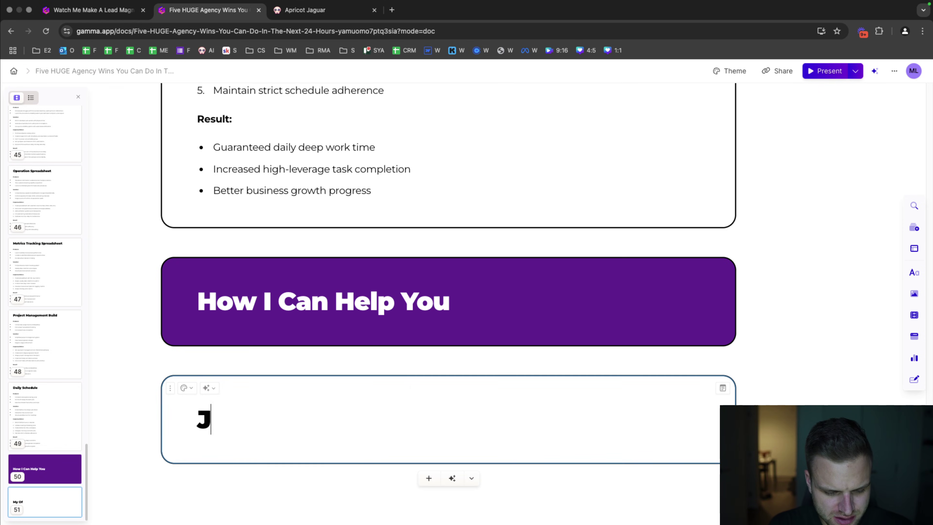
{"action": "type", "text": "oin"}
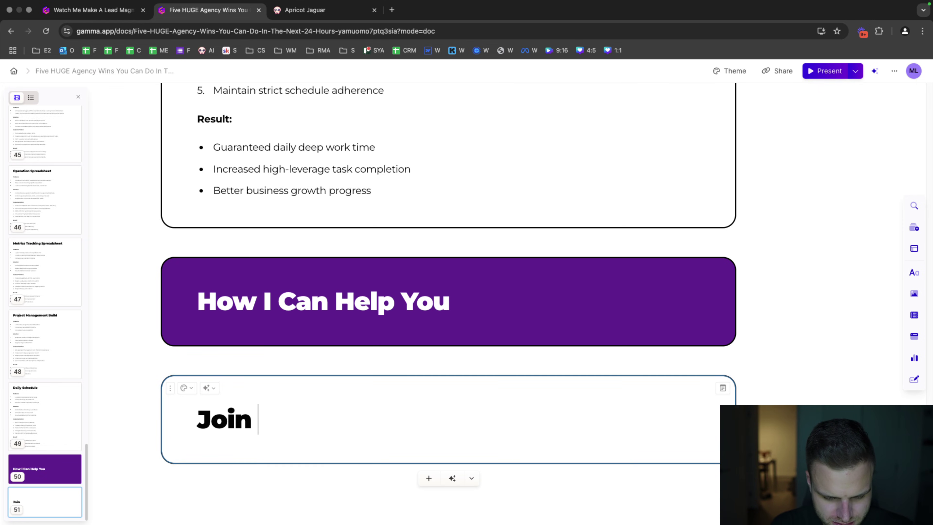
{"action": "type", "text": "Scale Your Agency"}
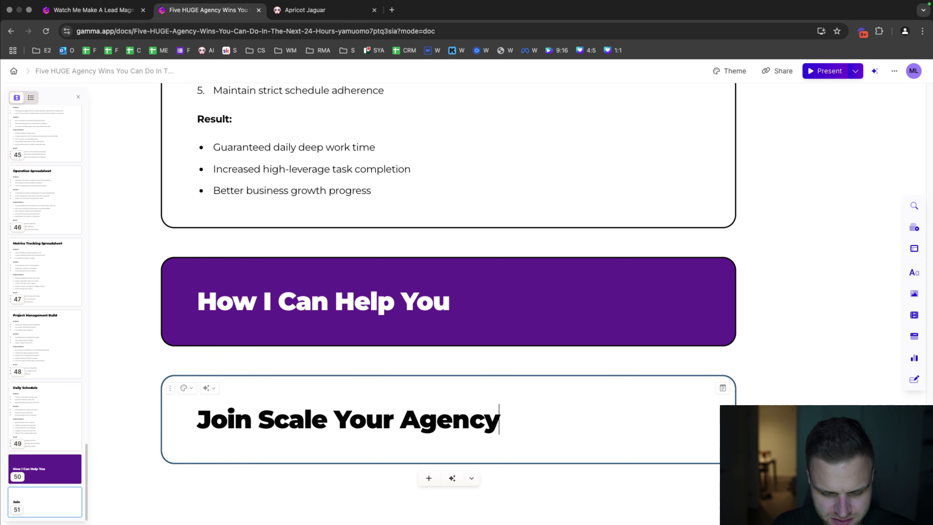
{"action": "left_click", "coordinate": [391, 10]}
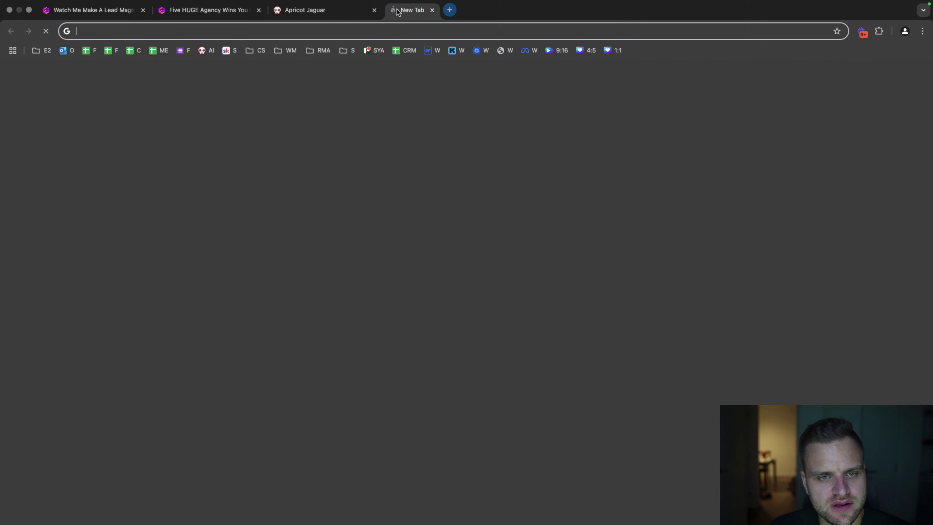
{"action": "type", "text": "scale"}
{"action": "key", "text": "Return"}
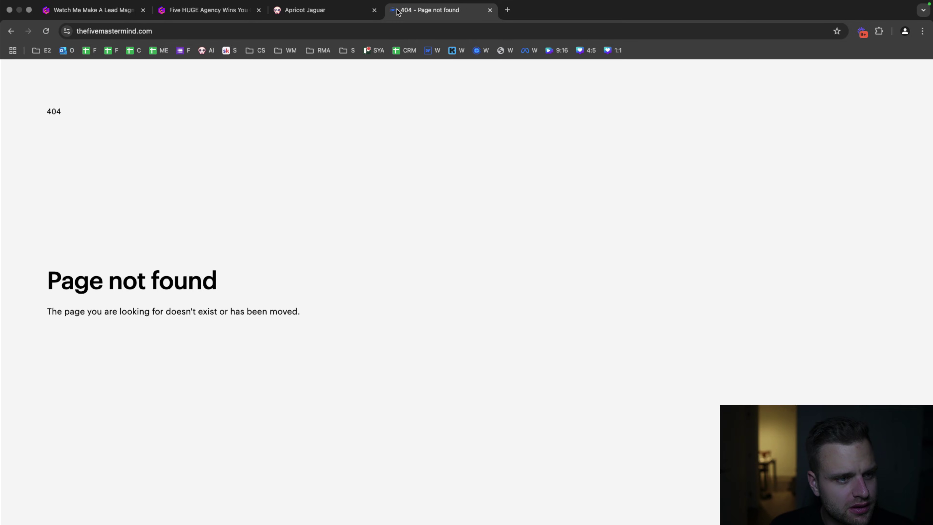
- Open scaleyouragency.ai in a guest browser window and copy its headline, starting "Build An Agency Funnel That Converts Cold Traffic"
{"action": "left_click", "coordinate": [907, 33]}
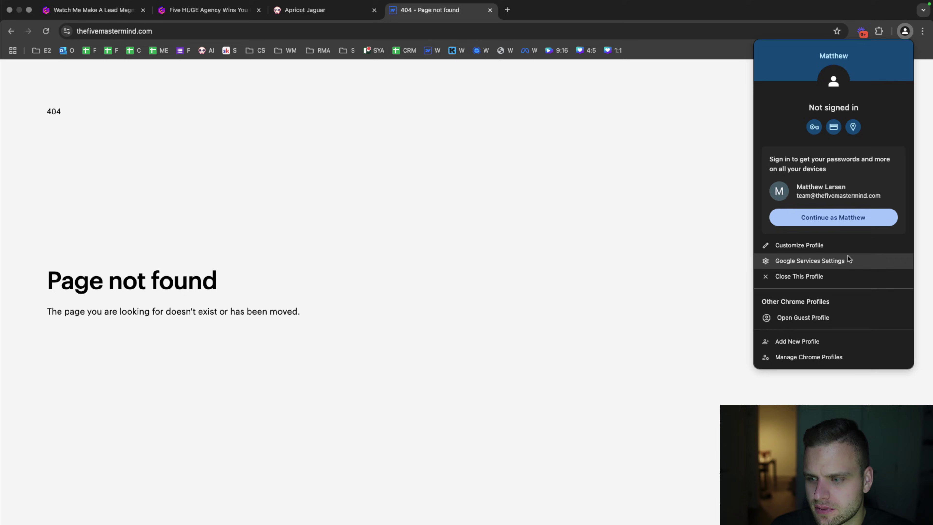
{"action": "left_click", "coordinate": [812, 319]}
{"action": "type", "text": "scaleyouragency.ai"}
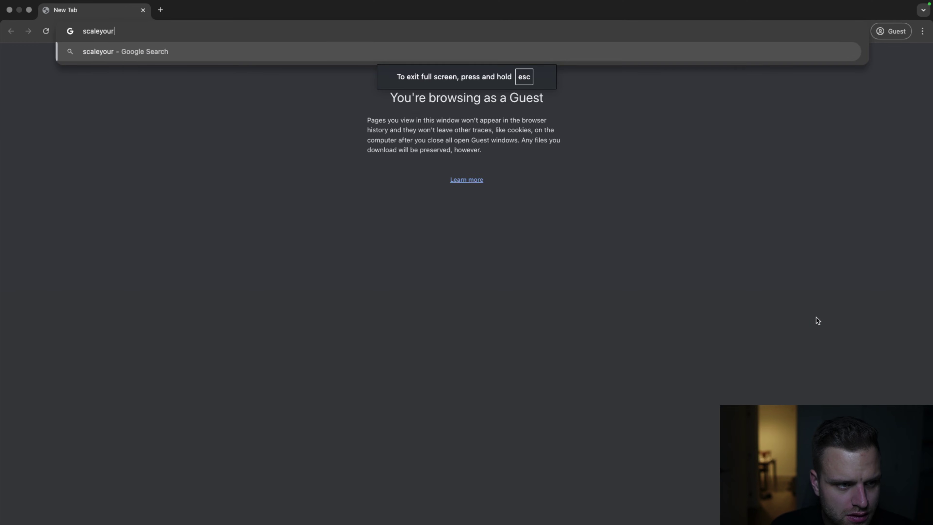
{"action": "key", "text": "Return"}
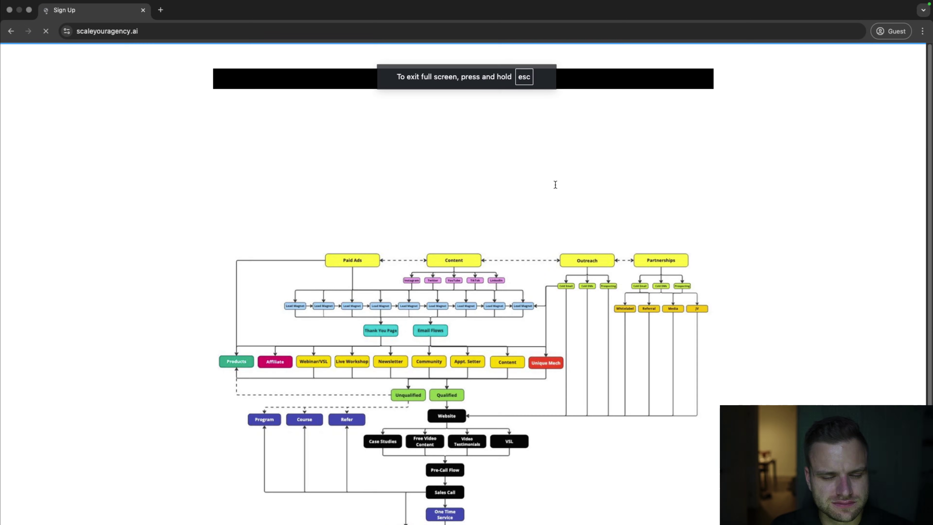
{"action": "left_click_drag", "start_coordinate": [715, 182], "coordinate": [225, 114]}
{"action": "key", "text": "cmd+c"}
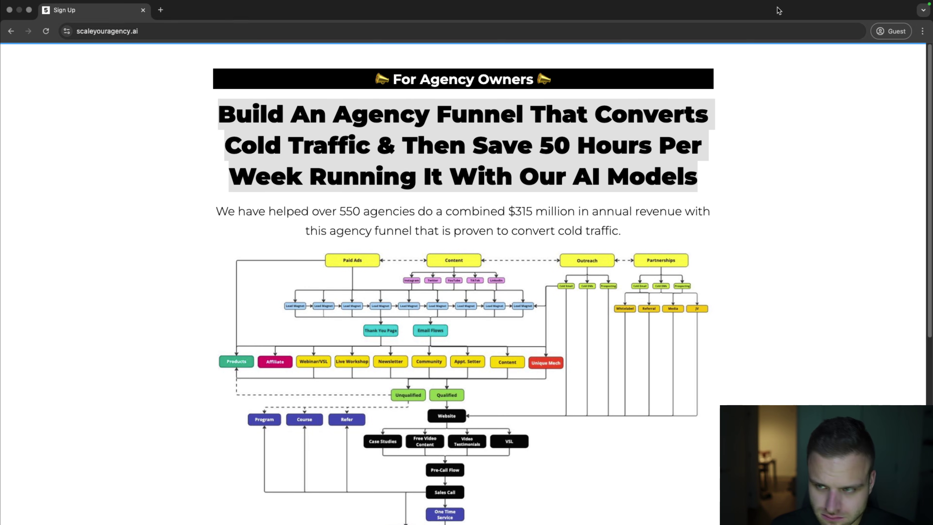
- Close the guest window, replace the last Gamma card's heading with the copied headline, and left-align it
{"action": "left_click", "coordinate": [8, 10]}
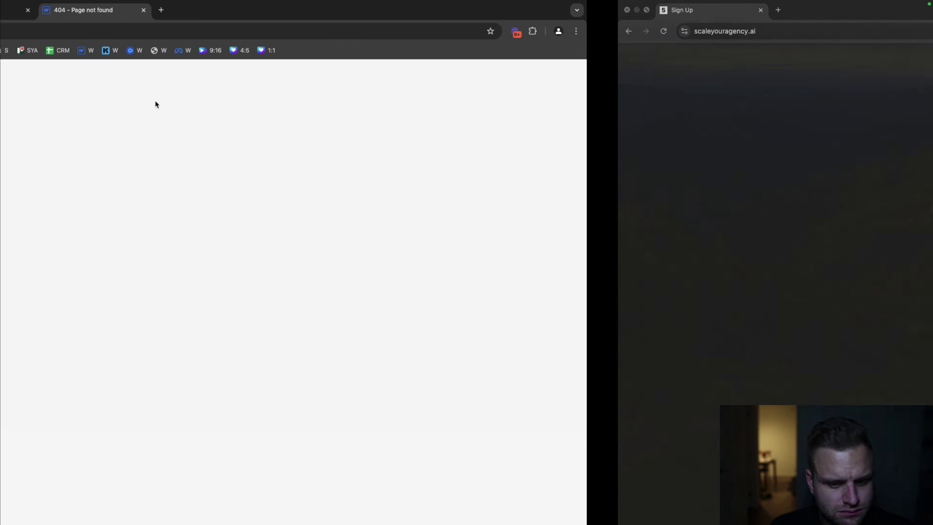
{"action": "left_click", "coordinate": [185, 23]}
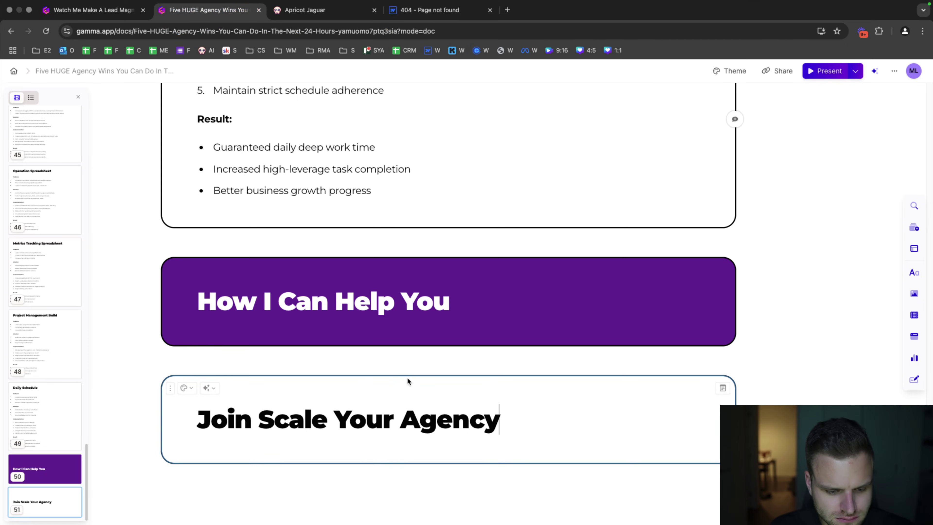
{"action": "triple_click", "coordinate": [475, 412]}
{"action": "key", "text": "cmd+v"}
{"action": "triple_click", "coordinate": [480, 417]}
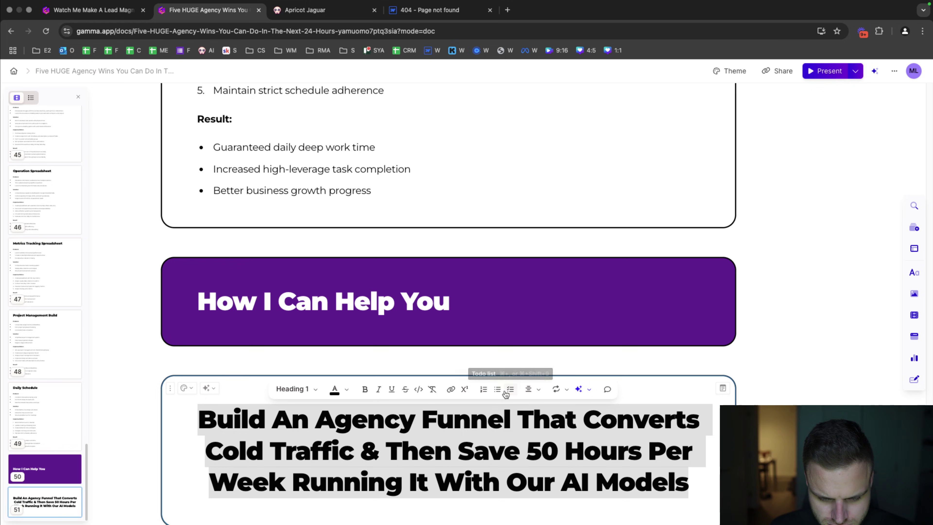
{"action": "left_click", "coordinate": [535, 392]}
{"action": "scroll", "coordinate": [624, 408], "scroll_direction": "down", "scroll_amount": 2}
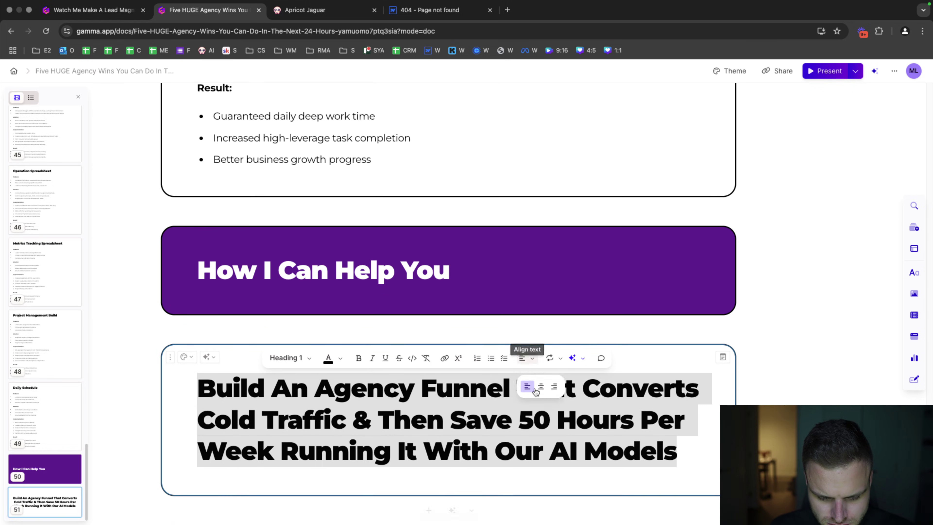
{"action": "left_click", "coordinate": [716, 421]}
{"action": "key", "text": "Return"}
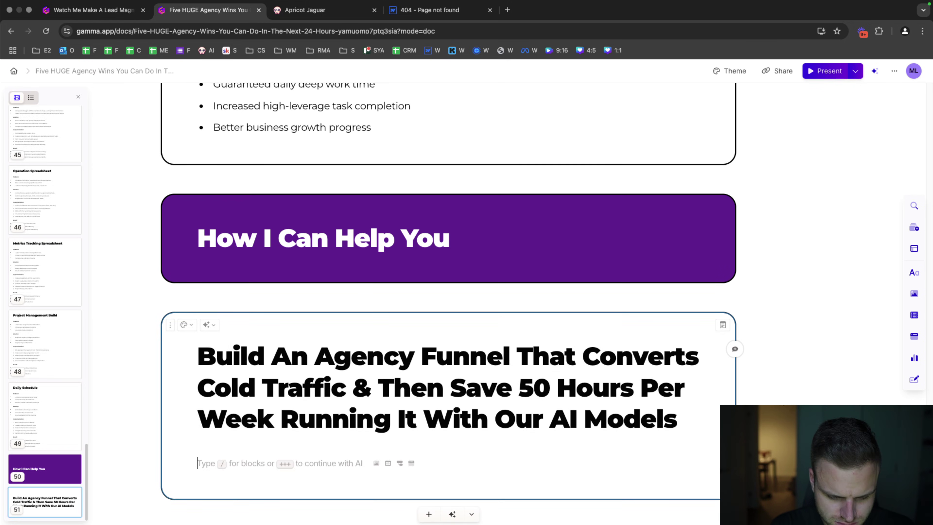
{"action": "type", "text": "S"}
{"action": "key", "text": "BackSpace"}
{"action": "type", "text": "https://s"}
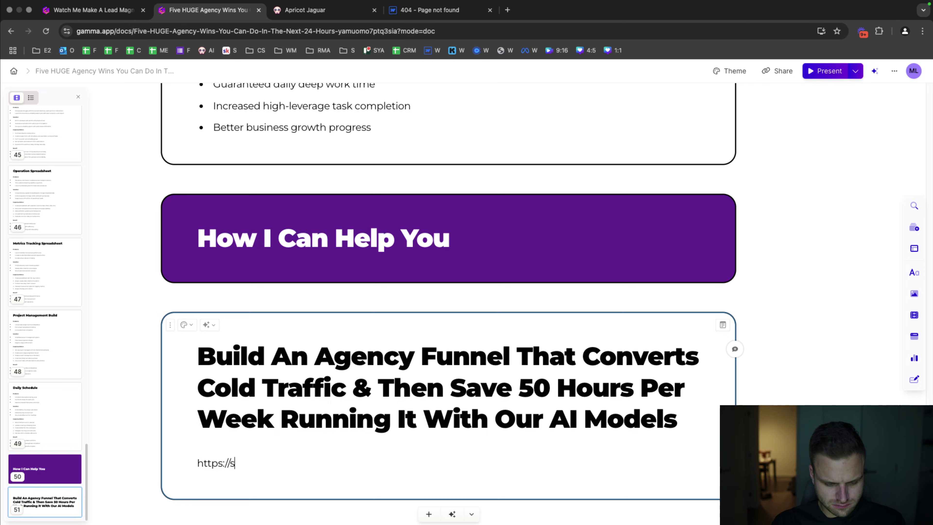
{"action": "type", "text": "caleyouragency.ai"}
{"action": "key", "text": "Return"}
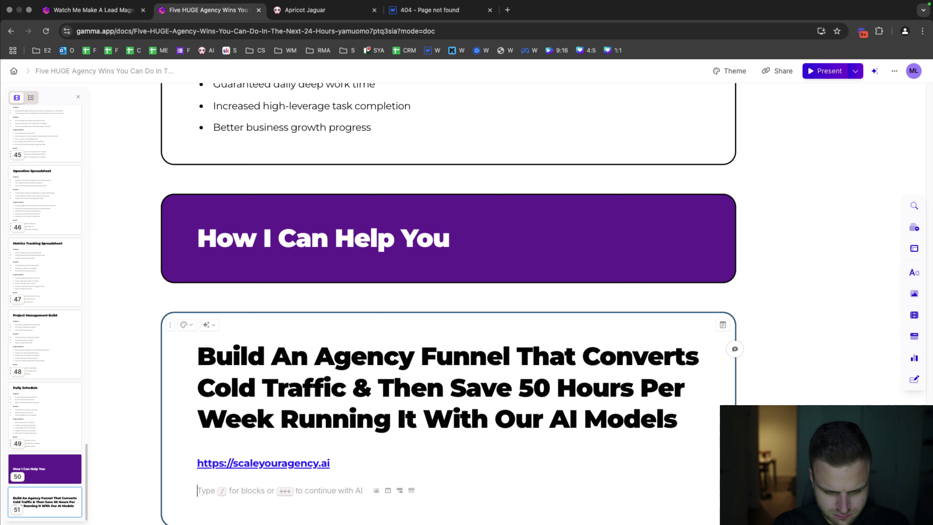
- Insert "Join my lead generation program. It is the best thing you will do this year." above the link and remove the empty line below it
{"action": "left_click", "coordinate": [517, 435]}
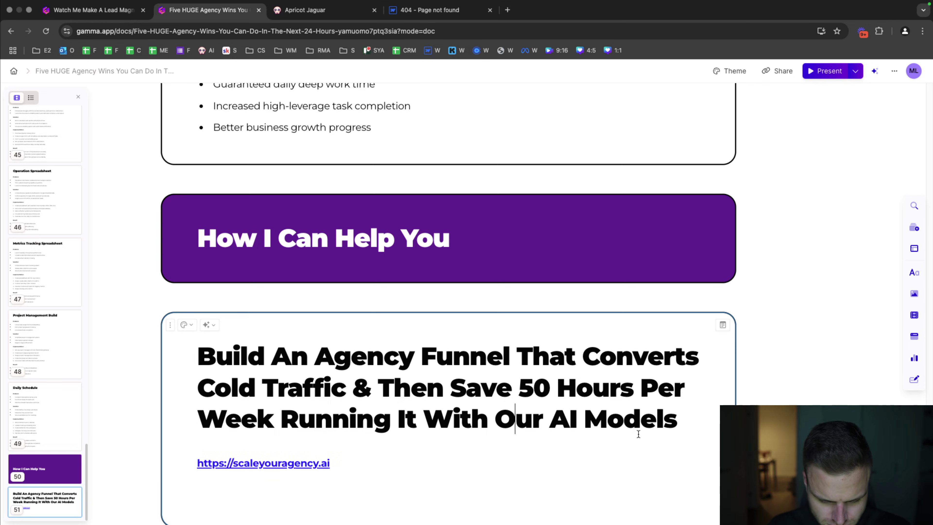
{"action": "key", "text": "Return"}
{"action": "type", "text": "J"}
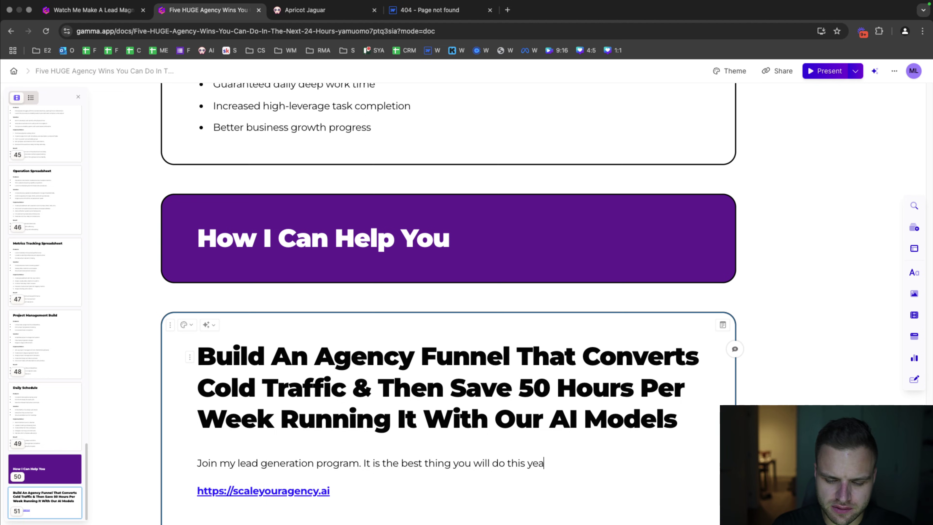
{"action": "scroll", "coordinate": [600, 402], "scroll_direction": "down", "scroll_amount": 2}
{"action": "left_click", "coordinate": [323, 437]}
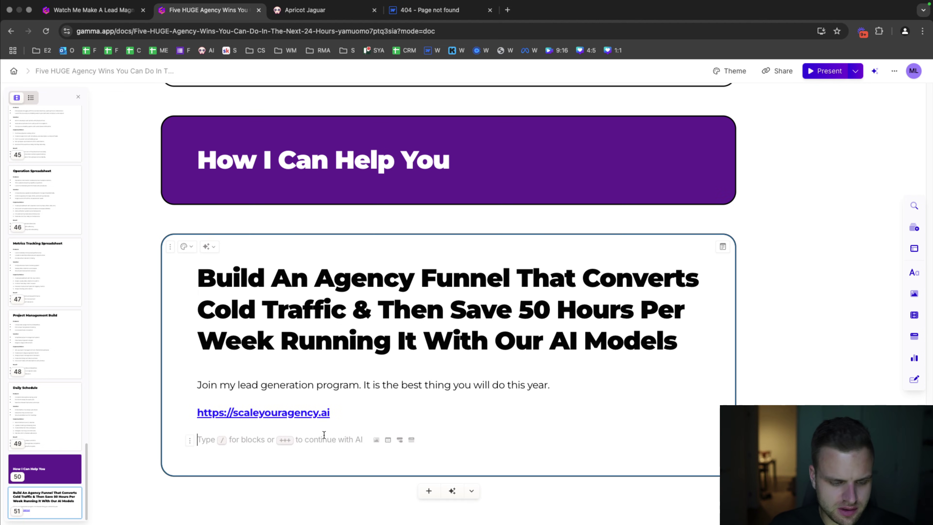
{"action": "key", "text": "BackSpace"}
- Title the three blank cards under the Introduction section "Promise", "Pain" and "Proof"
{"action": "scroll", "coordinate": [365, 371], "scroll_direction": "up", "scroll_amount": 20}
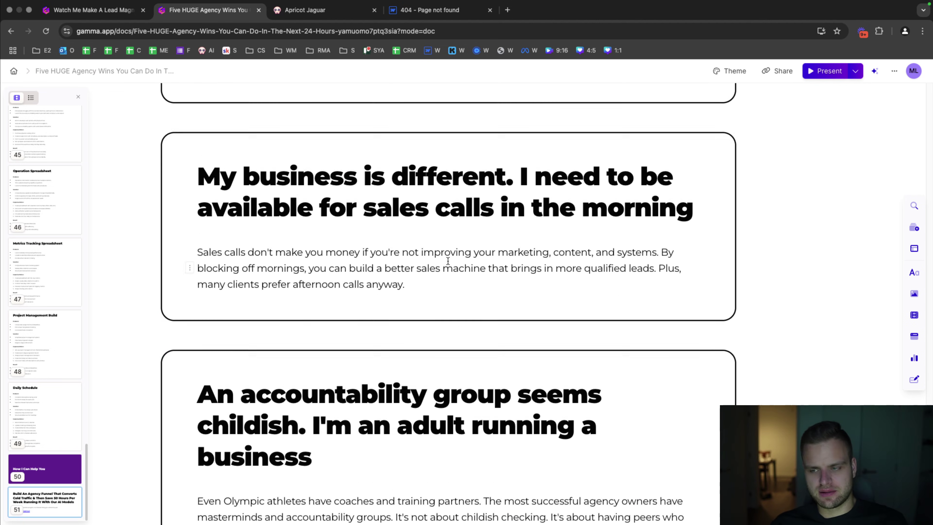
{"action": "scroll", "coordinate": [791, 368], "scroll_direction": "up", "scroll_amount": 5}
{"action": "left_click_drag", "start_coordinate": [930, 361], "coordinate": [923, 70]}
{"action": "scroll", "coordinate": [405, 298], "scroll_direction": "down", "scroll_amount": 5}
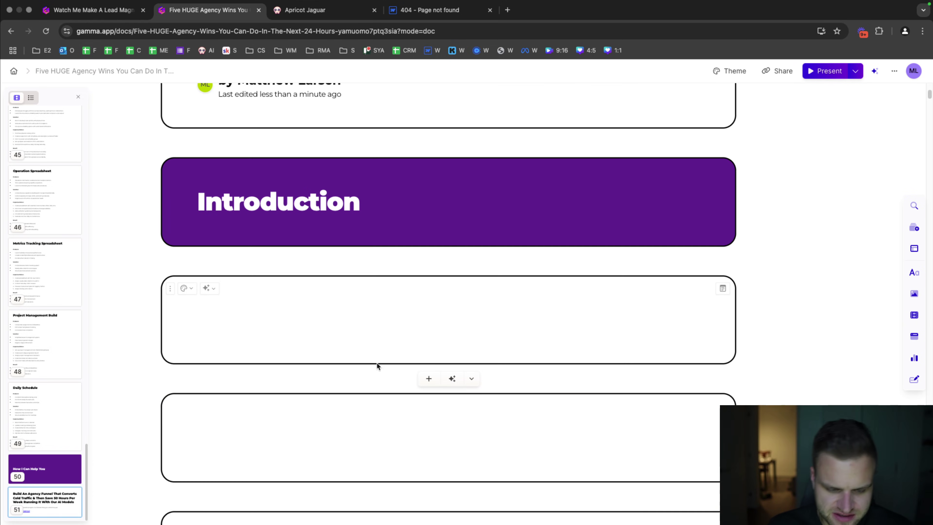
{"action": "left_click", "coordinate": [332, 322]}
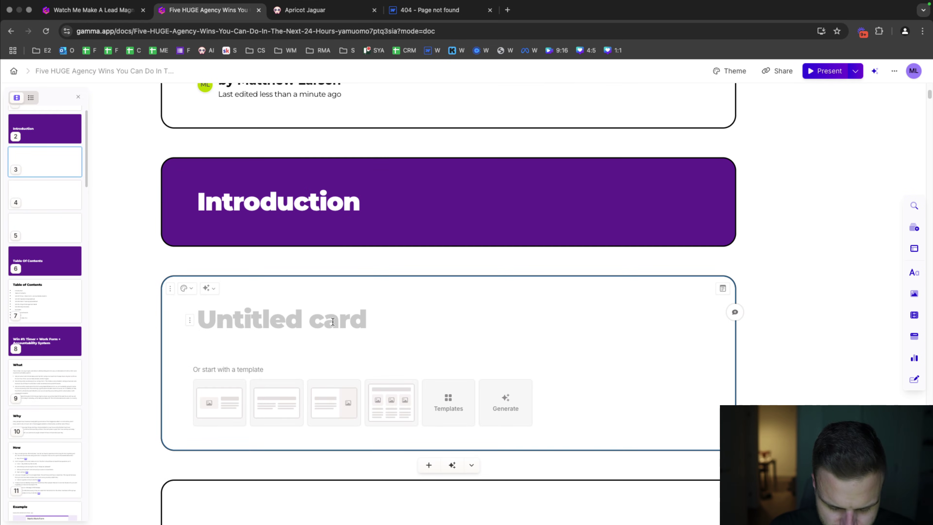
{"action": "type", "text": "Promise"}
{"action": "left_click", "coordinate": [243, 404]}
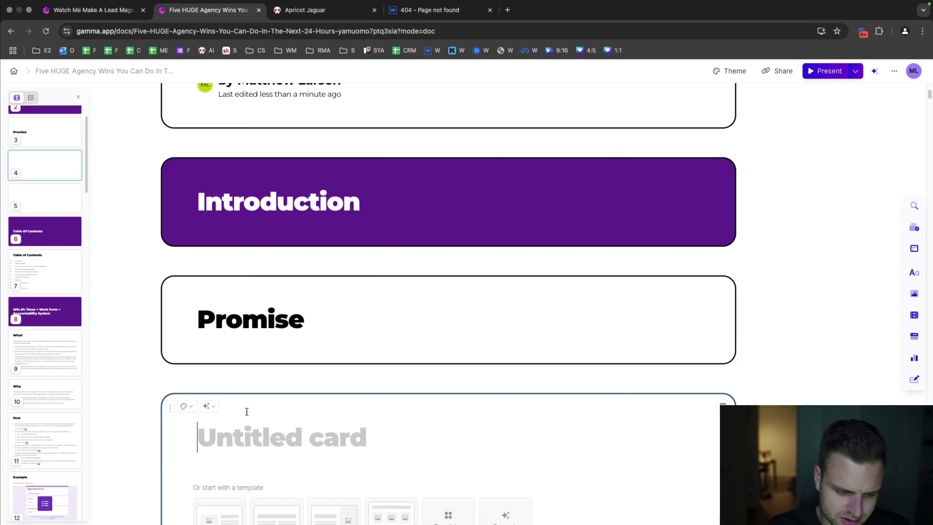
{"action": "type", "text": "Pain"}
{"action": "scroll", "coordinate": [255, 403], "scroll_direction": "down", "scroll_amount": 5}
{"action": "left_click", "coordinate": [256, 403]}
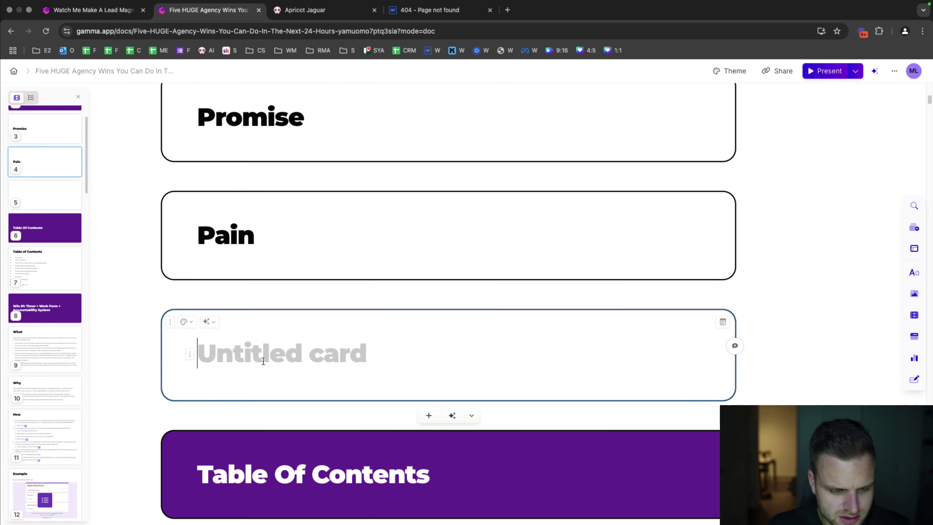
{"action": "type", "text": "Proof"}
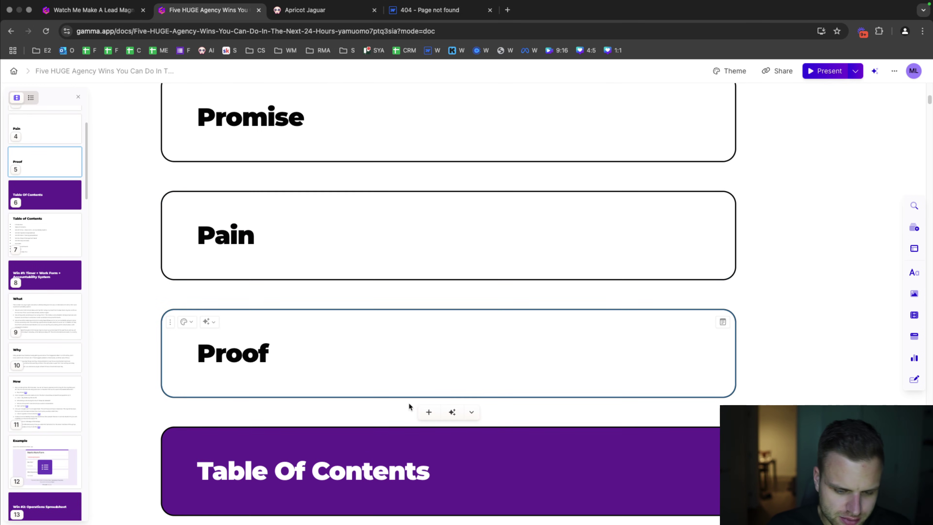
{"action": "left_click", "coordinate": [426, 412]}
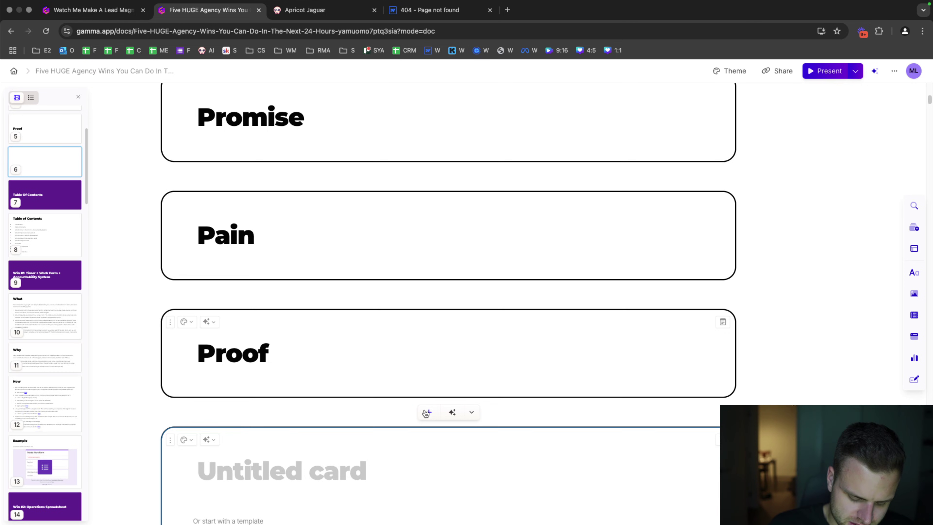
{"action": "scroll", "coordinate": [423, 392], "scroll_direction": "down", "scroll_amount": 5}
{"action": "scroll", "coordinate": [416, 385], "scroll_direction": "down", "scroll_amount": 6}
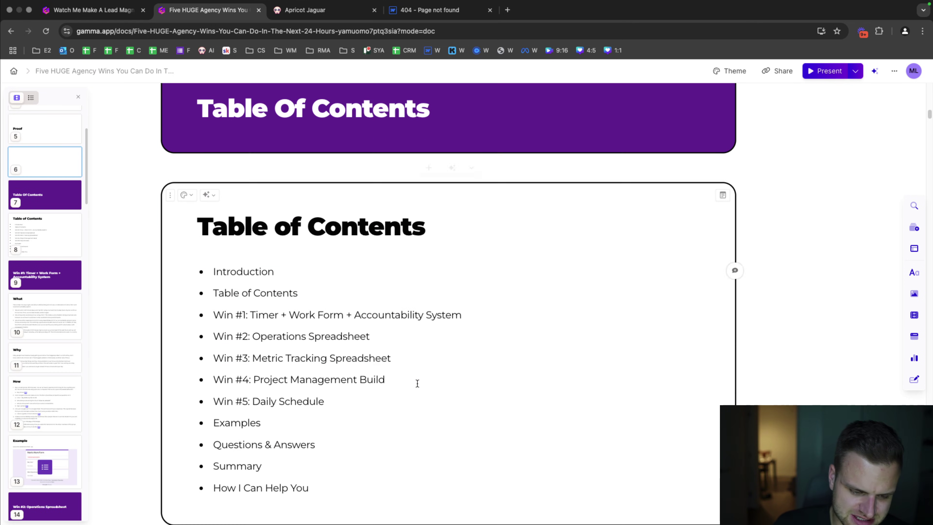
{"action": "scroll", "coordinate": [297, 336], "scroll_direction": "up", "scroll_amount": 10}
{"action": "left_click", "coordinate": [172, 347]}
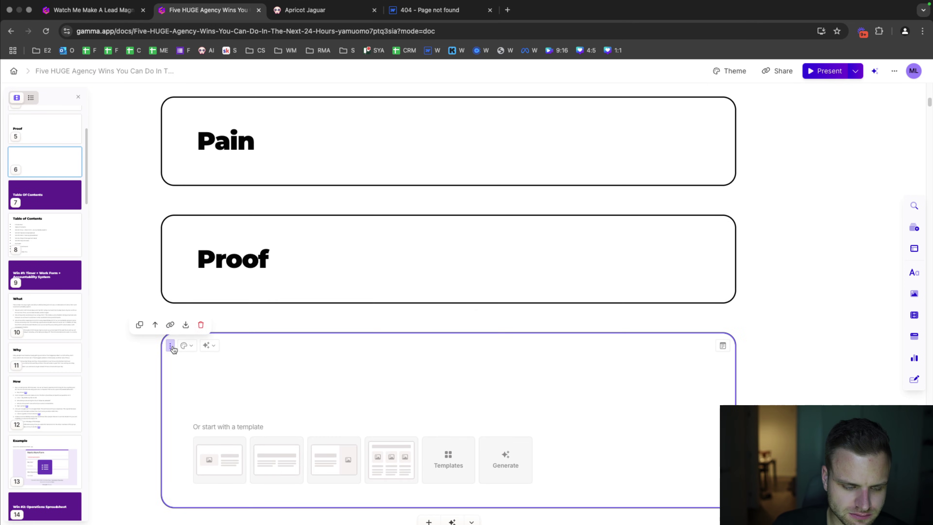
{"action": "left_click", "coordinate": [201, 329]}
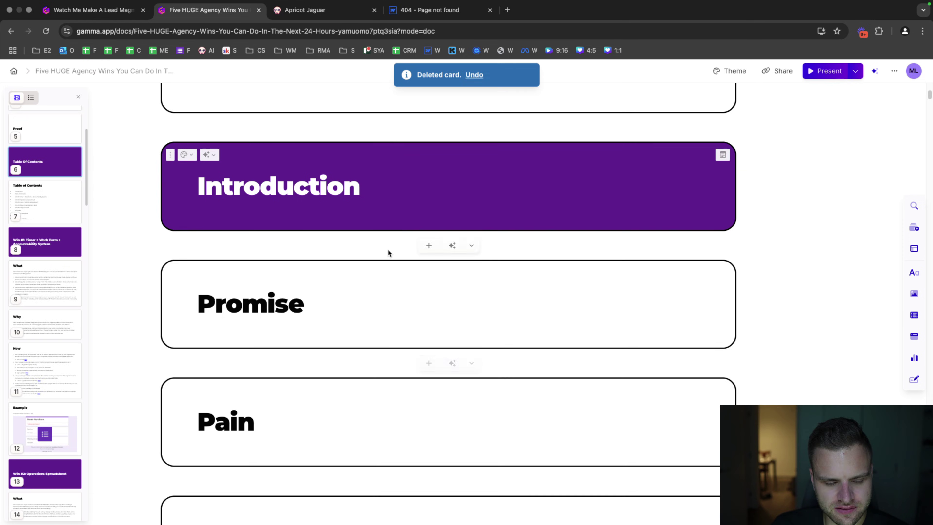
- Add a new card titled "About Me" directly after the Introduction section card
{"action": "scroll", "coordinate": [397, 286], "scroll_direction": "up", "scroll_amount": 5}
{"action": "scroll", "coordinate": [408, 321], "scroll_direction": "down", "scroll_amount": 2}
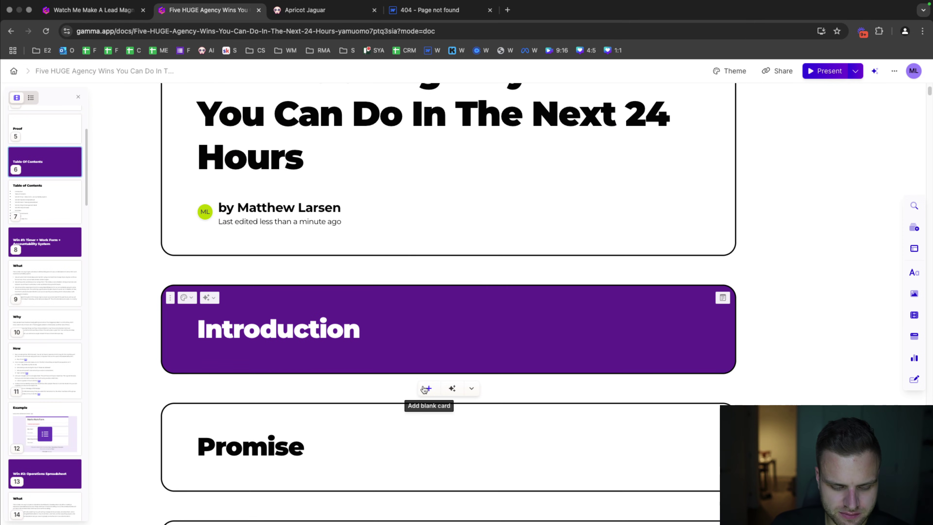
{"action": "scroll", "coordinate": [423, 388], "scroll_direction": "down", "scroll_amount": 3}
{"action": "left_click_drag", "start_coordinate": [333, 358], "coordinate": [198, 365]}
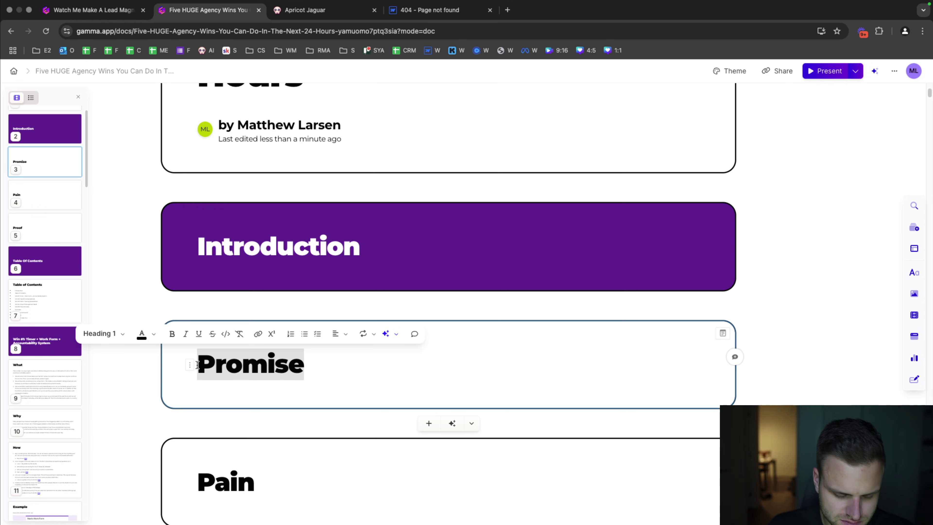
{"action": "scroll", "coordinate": [240, 389], "scroll_direction": "down", "scroll_amount": 3}
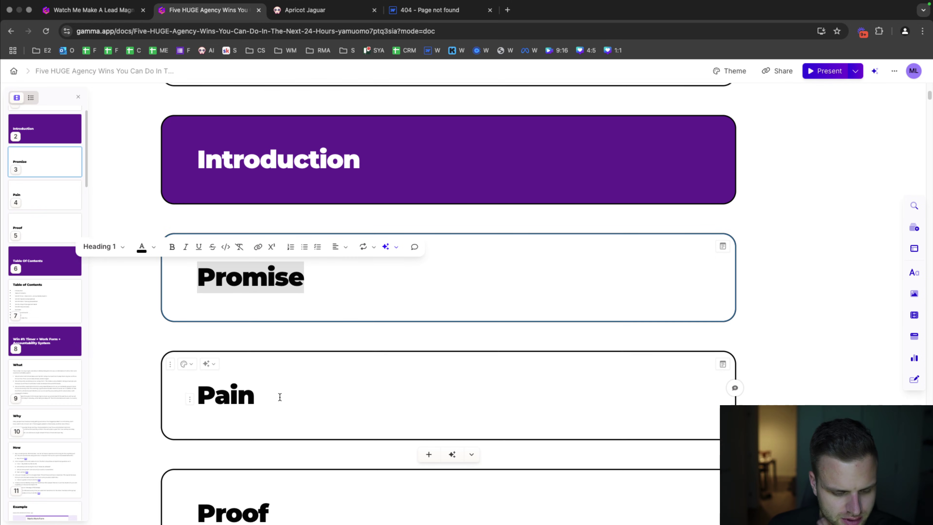
{"action": "left_click", "coordinate": [374, 280]}
{"action": "left_click_drag", "start_coordinate": [397, 277], "coordinate": [196, 277]}
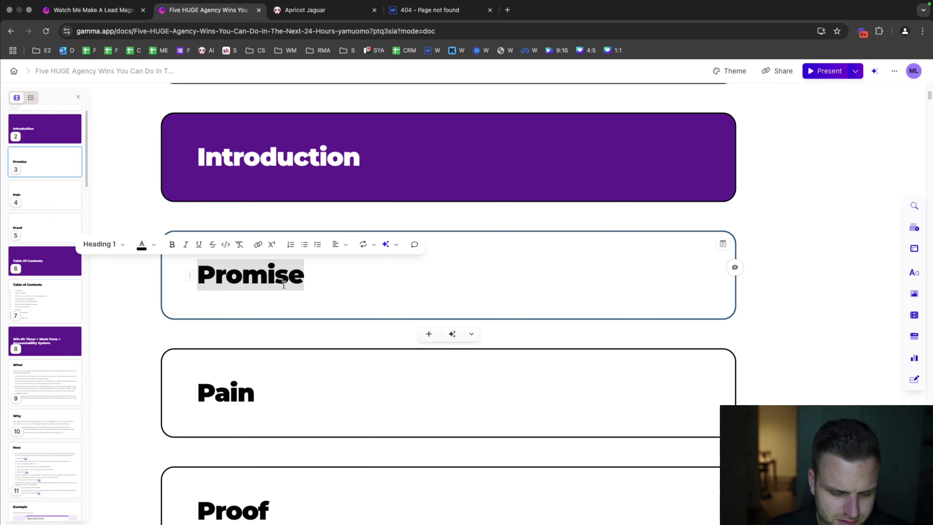
{"action": "scroll", "coordinate": [300, 321], "scroll_direction": "down", "scroll_amount": 1}
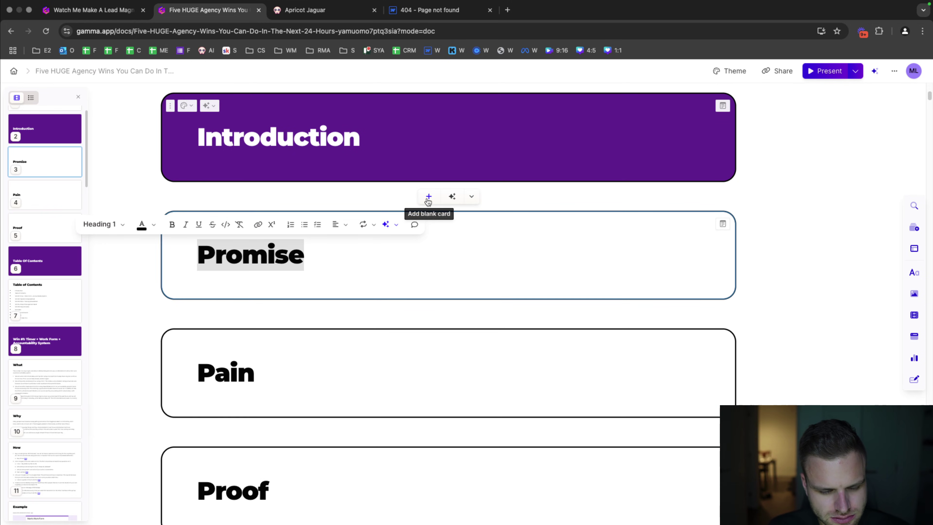
{"action": "scroll", "coordinate": [427, 329], "scroll_direction": "down", "scroll_amount": 4}
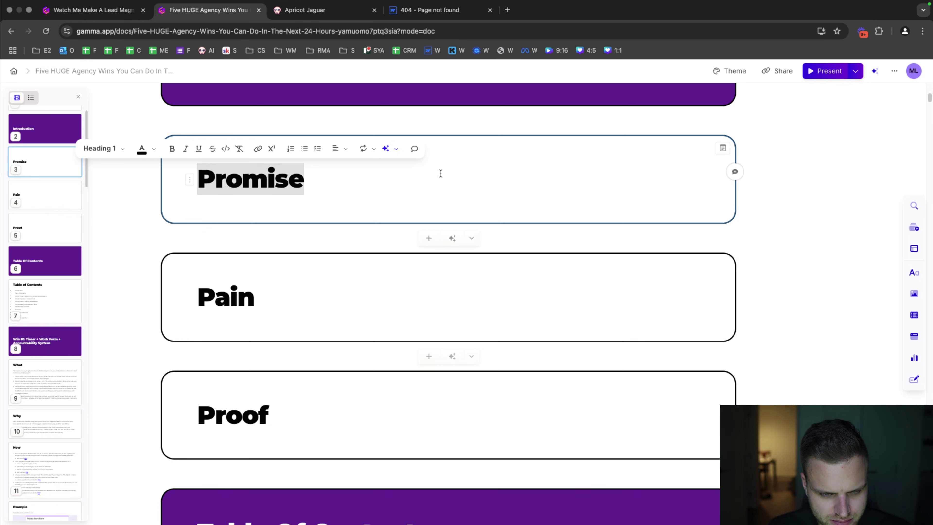
{"action": "left_click", "coordinate": [428, 120]}
{"action": "type", "text": "About Me"}
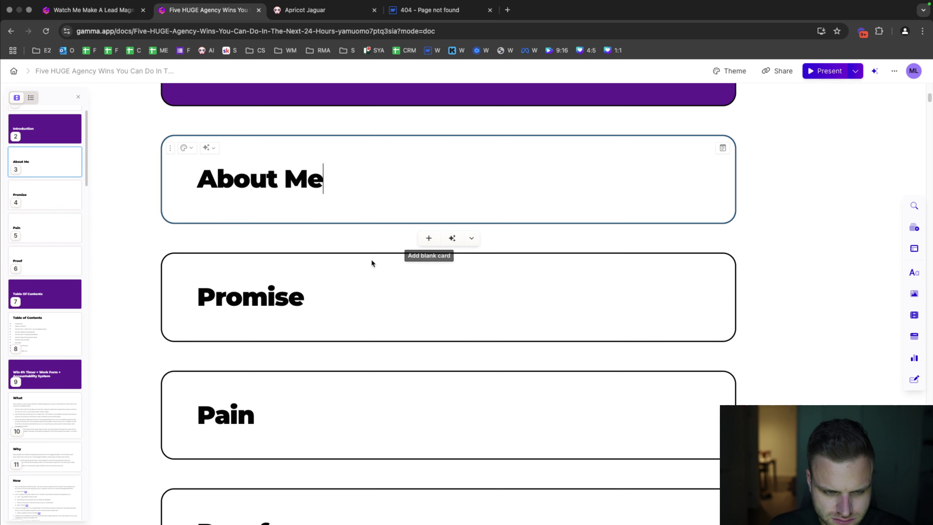
- Retitle the "Promise" card "About This Lead Magnet" and the "Pain" card "The Results You Will Get"
{"action": "left_click_drag", "start_coordinate": [343, 300], "coordinate": [196, 297]}
{"action": "type", "text": "About "}
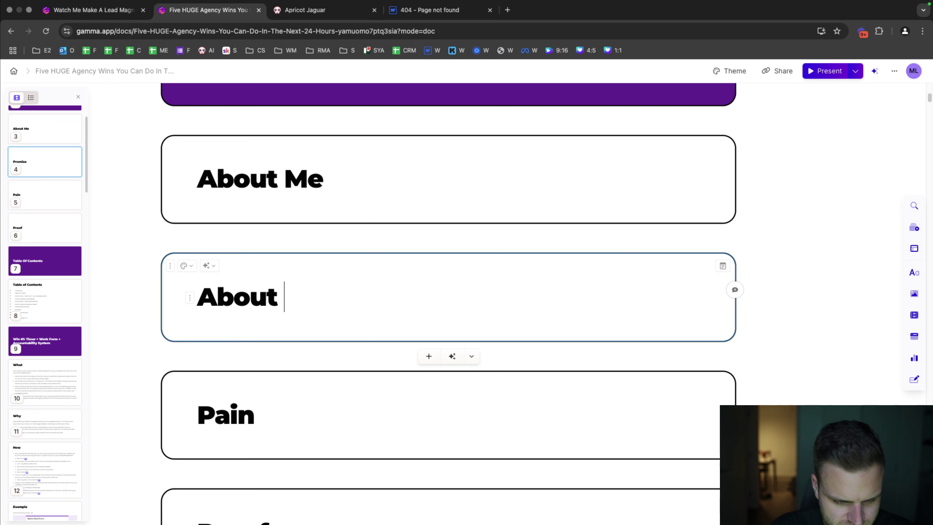
{"action": "type", "text": "This Lead Magnet"}
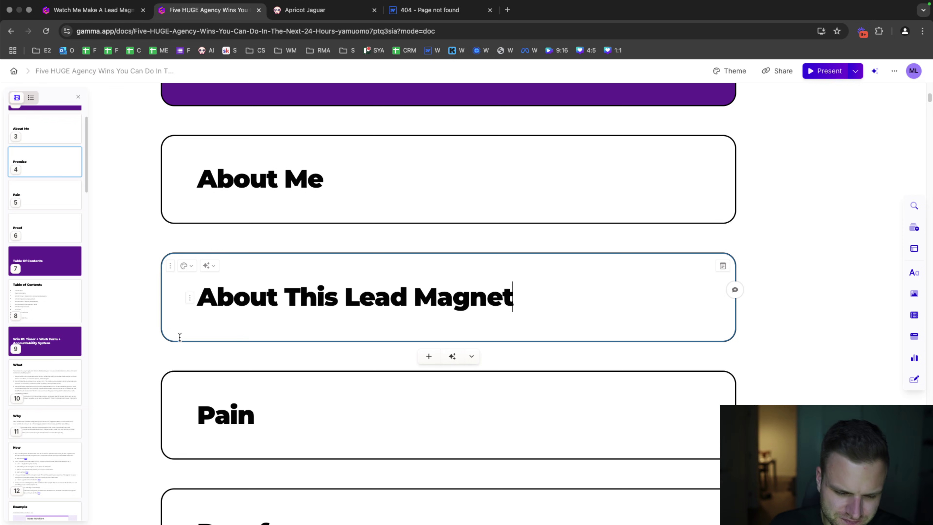
{"action": "double_click", "coordinate": [273, 422]}
{"action": "type", "text": "The Resu"}
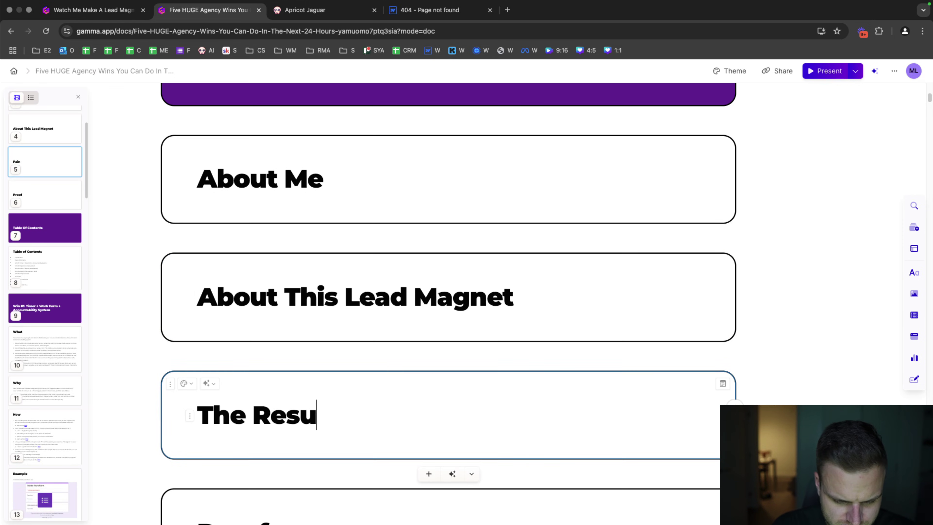
{"action": "type", "text": "lts You Will Get"}
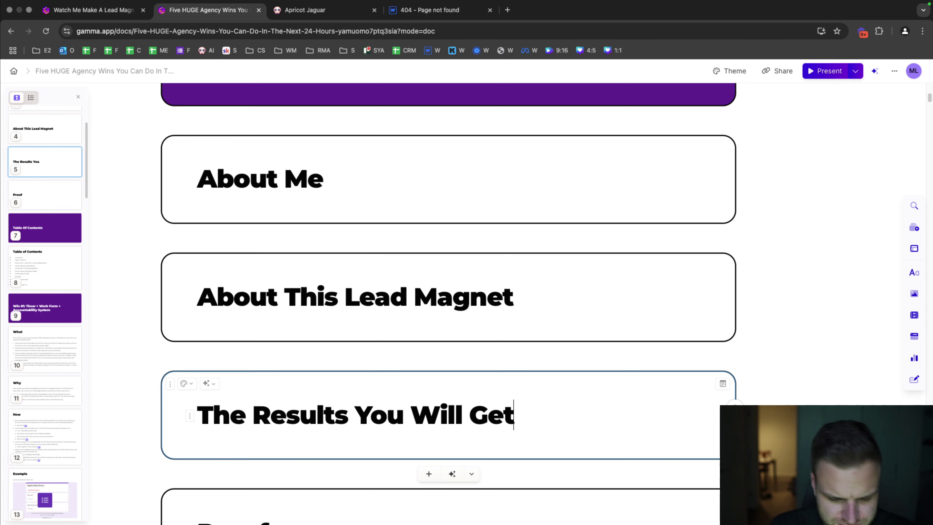
- Replace the "Proof" card's heading with "This Has Worked For 550+ Agencies"
{"action": "scroll", "coordinate": [228, 404], "scroll_direction": "down", "scroll_amount": 3}
{"action": "double_click", "coordinate": [205, 467]}
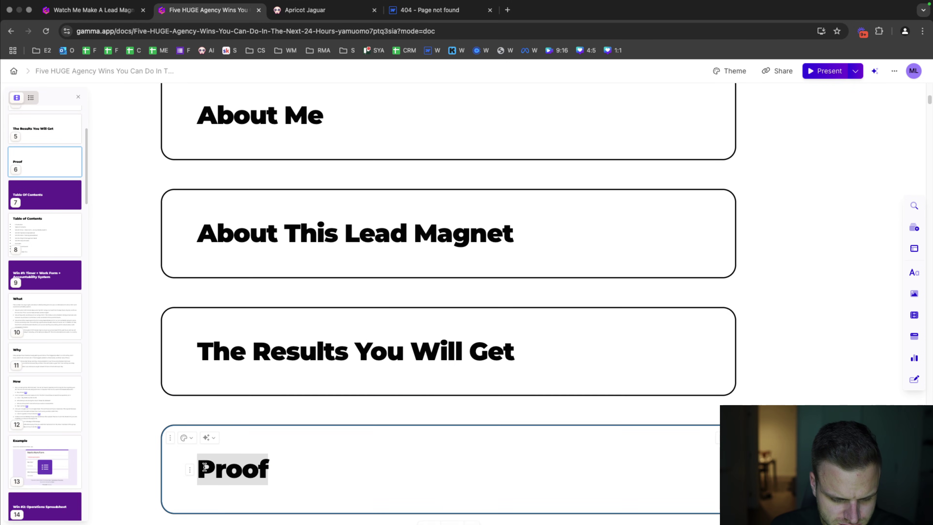
{"action": "left_click", "coordinate": [312, 470]}
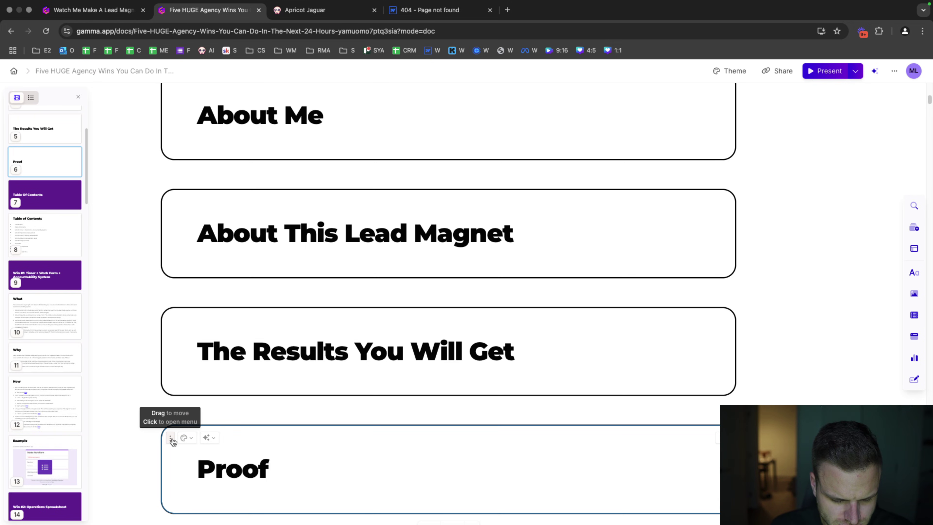
{"action": "key", "text": "super+a"}
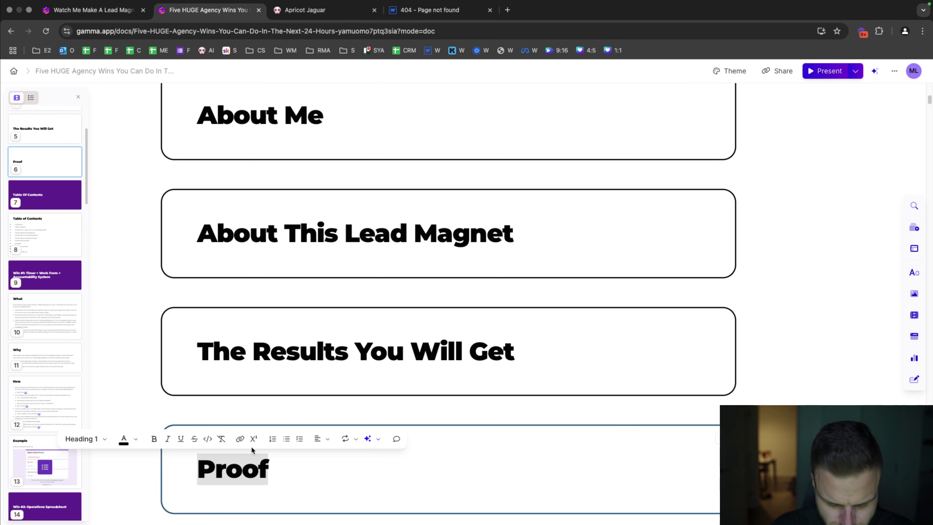
{"action": "type", "text": "This Has Work"}
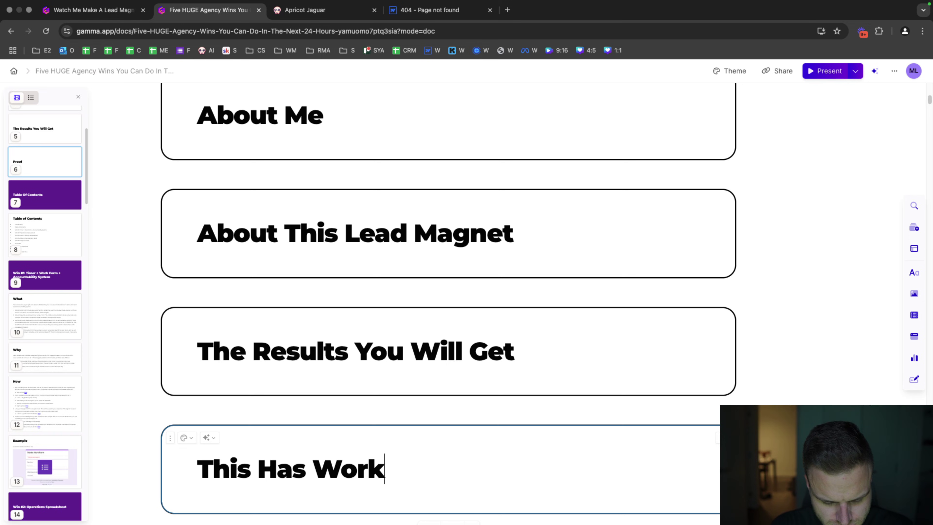
{"action": "type", "text": "ed FOr Cli"}
{"action": "key", "text": "BackSpace"}
{"action": "key", "text": "BackSpace"}
{"action": "key", "text": "BackSpace"}
{"action": "key", "text": "BackSpace"}
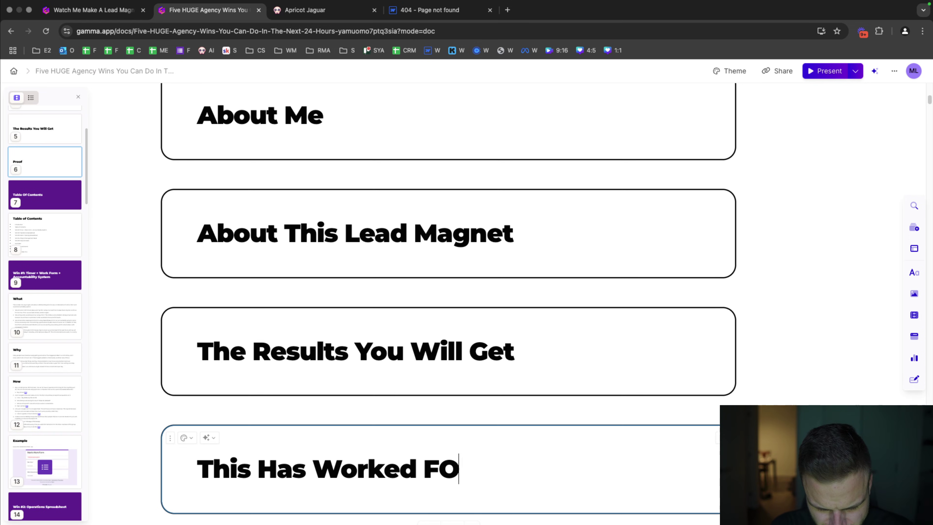
{"action": "key", "text": "BackSpace"}
{"action": "type", "text": "or "}
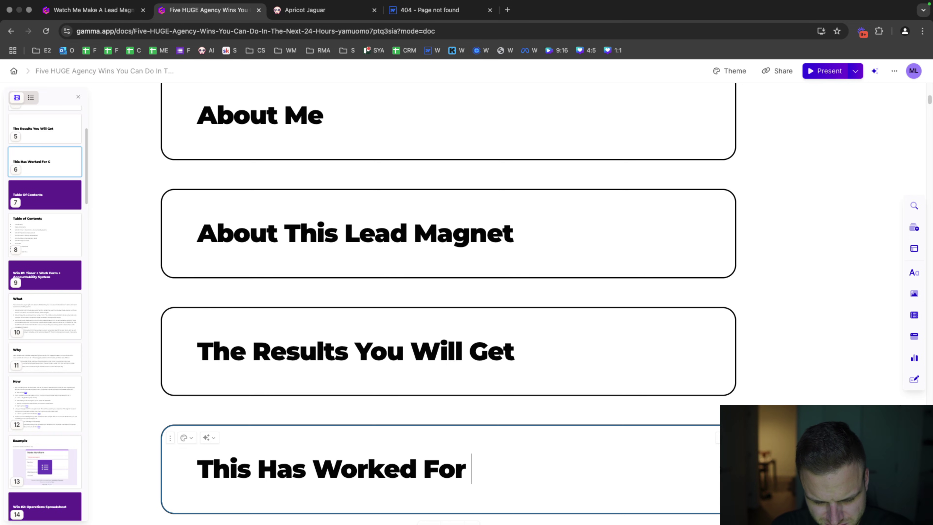
{"action": "type", "text": "550+ Agencies"}
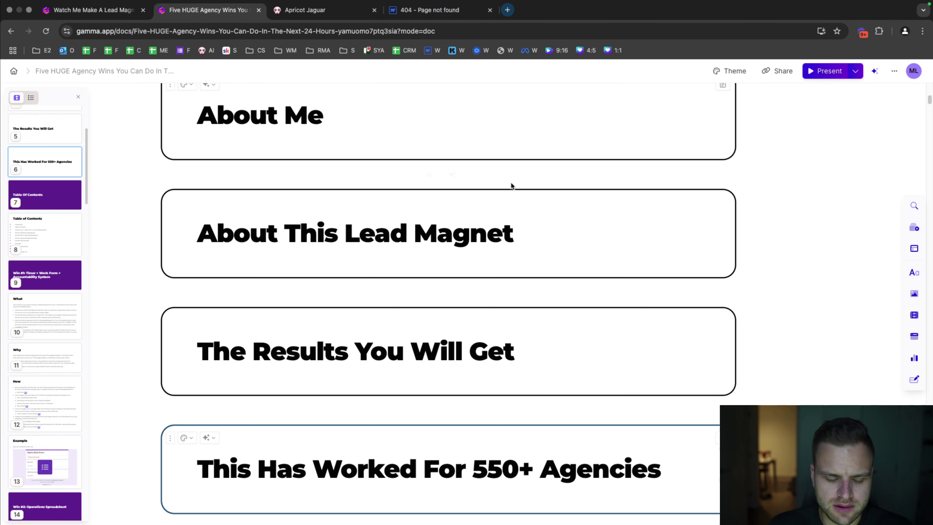
{"action": "scroll", "coordinate": [423, 379], "scroll_direction": "down", "scroll_amount": 3}
{"action": "left_click", "coordinate": [429, 437]}
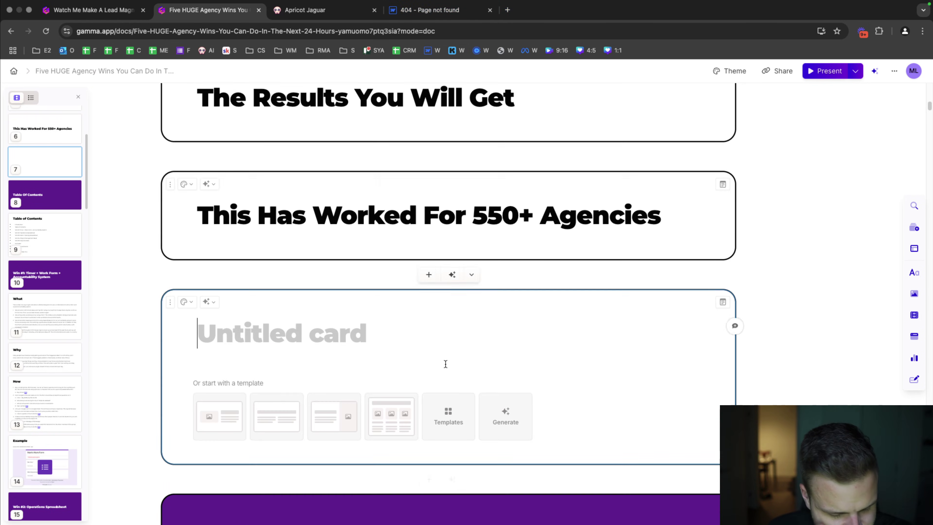
{"action": "scroll", "coordinate": [445, 364], "scroll_direction": "up", "scroll_amount": 4}
{"action": "scroll", "coordinate": [447, 367], "scroll_direction": "up", "scroll_amount": 10}
{"action": "scroll", "coordinate": [448, 360], "scroll_direction": "down", "scroll_amount": 10}
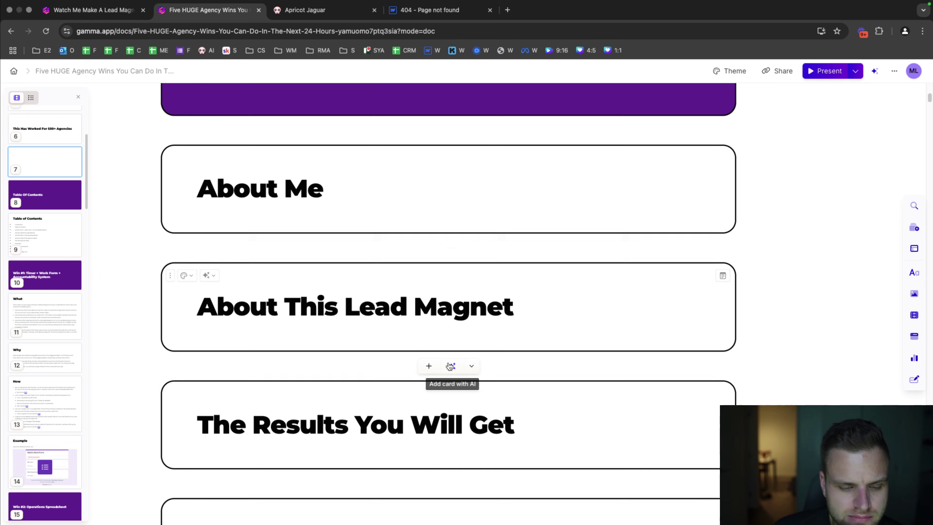
- Add a card titled "Why You Need To Do This" between "About This Lead Magnet" and "The Results You Will Get"
{"action": "scroll", "coordinate": [448, 367], "scroll_direction": "down", "scroll_amount": 1}
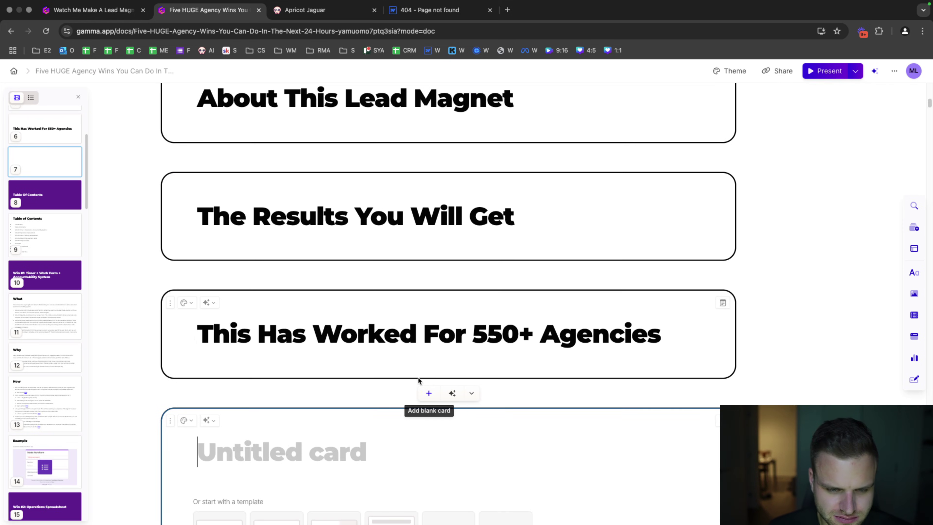
{"action": "type", "text": "Why"}
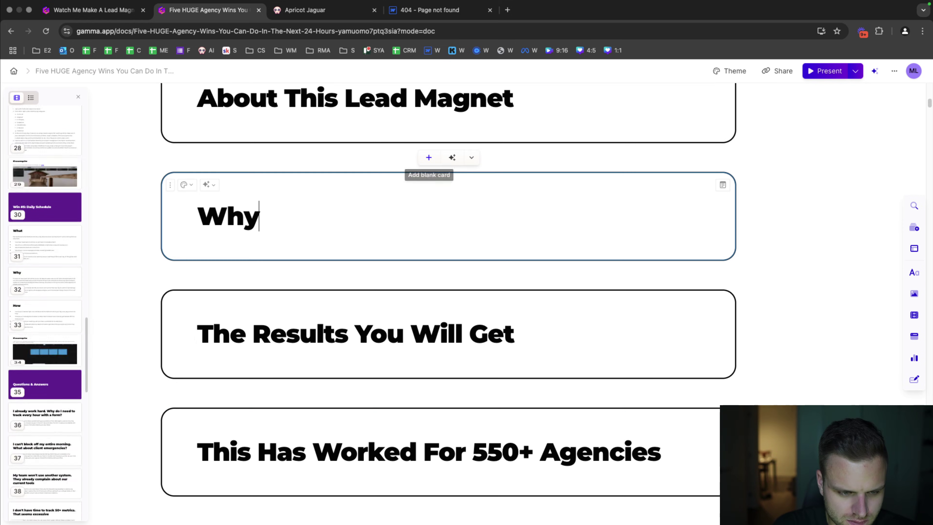
{"action": "type", "text": " You Need To DO Thi"}
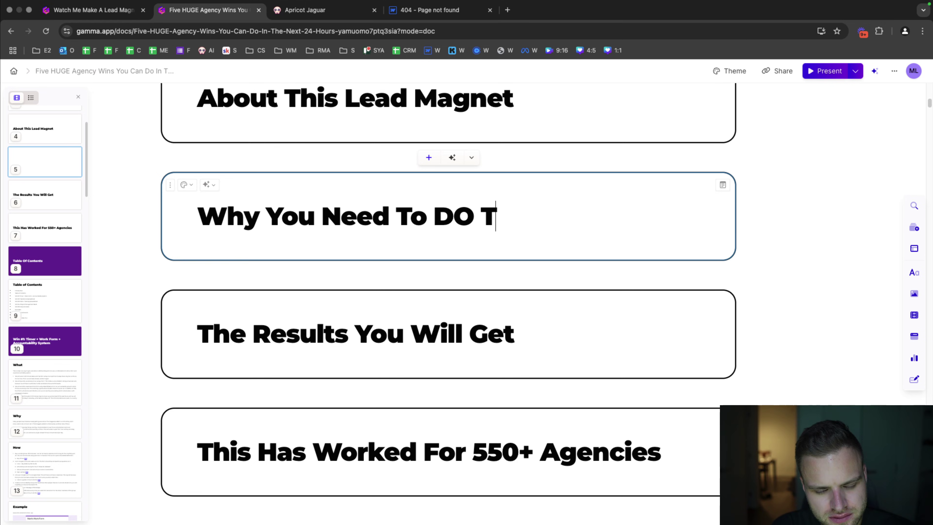
{"action": "key", "text": "BackSpace"}
{"action": "key", "text": "BackSpace"}
{"action": "key", "text": "BackSpace"}
{"action": "type", "text": "o"}
{"action": "key", "text": "BackSpace"}
{"action": "key", "text": "BackSpace"}
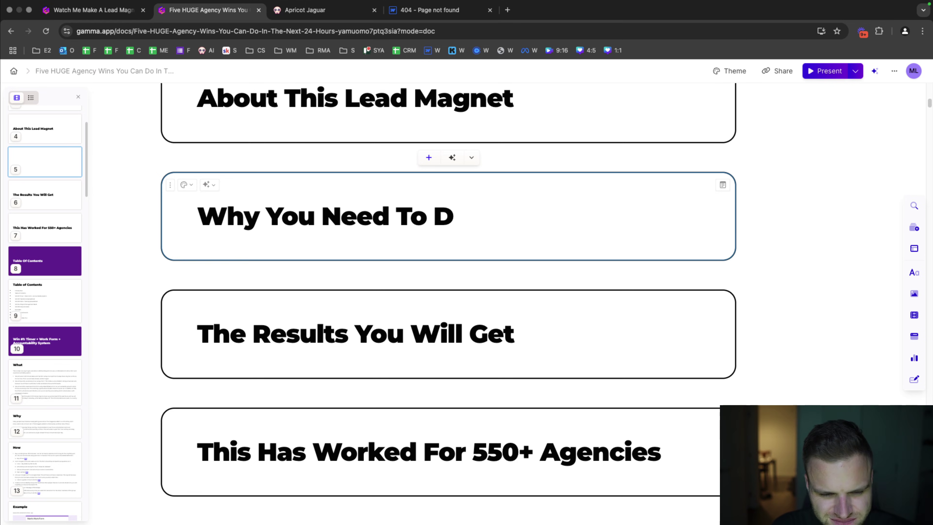
{"action": "type", "text": "o This"}
{"action": "scroll", "coordinate": [426, 153], "scroll_direction": "up", "scroll_amount": 5}
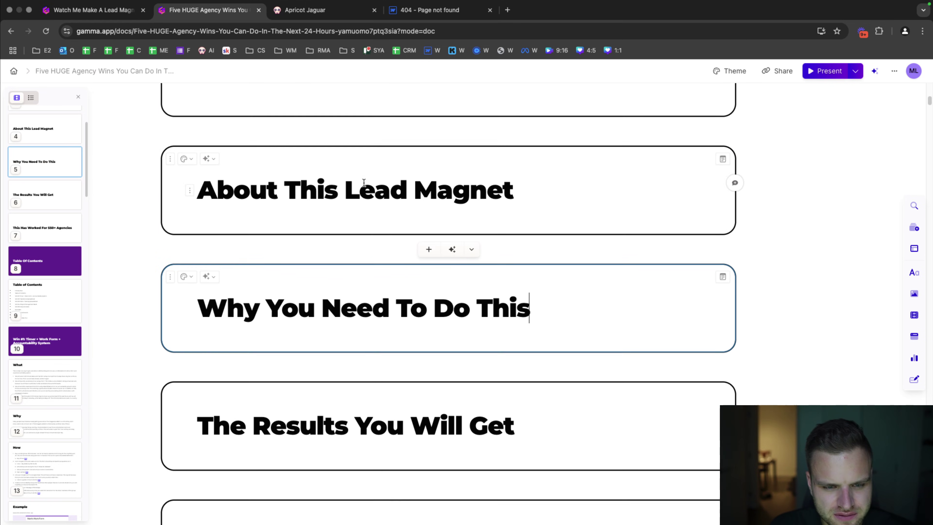
- Retitle the "About This Lead Magnet" card "About These Quick Wins" and the next card "Why You Need To Do These Wins"
{"action": "left_click_drag", "start_coordinate": [320, 278], "coordinate": [506, 280]}
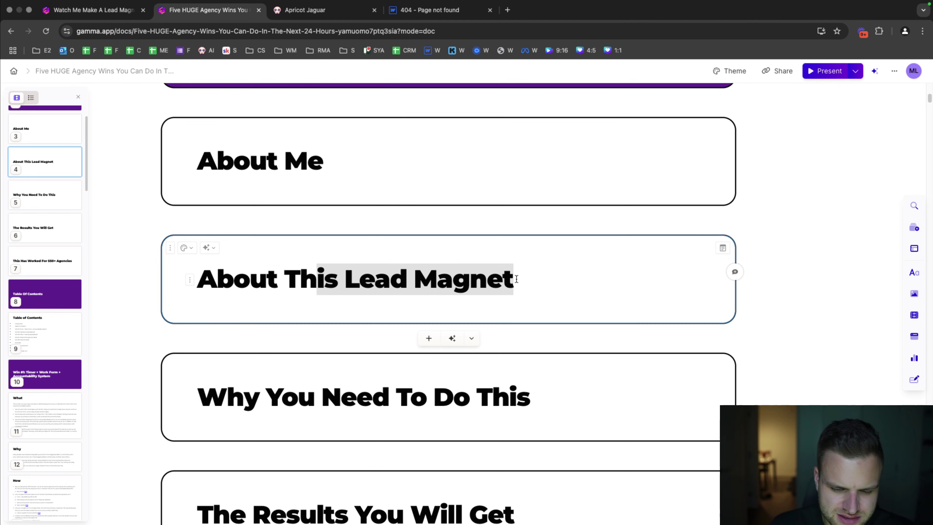
{"action": "type", "text": "ese Quick Wins"}
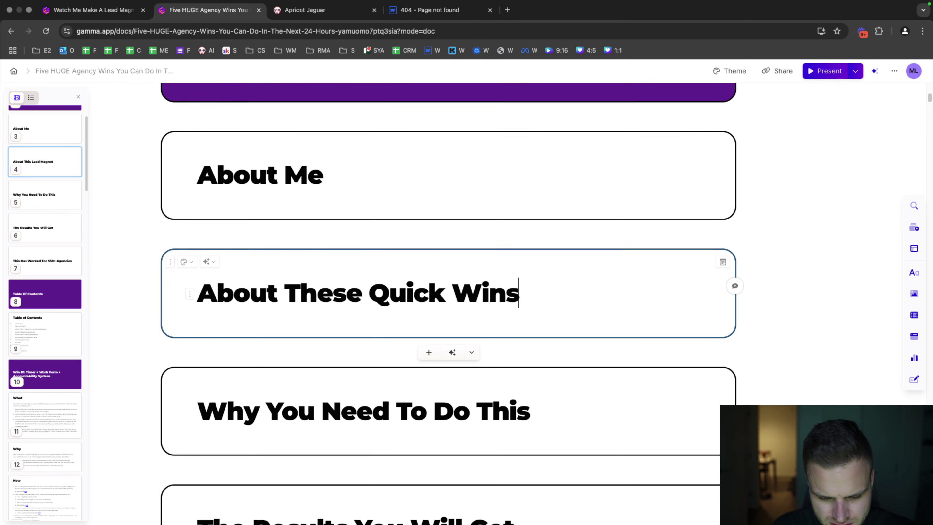
{"action": "left_click", "coordinate": [551, 408]}
{"action": "double_click", "coordinate": [504, 410]}
{"action": "type", "text": "T"}
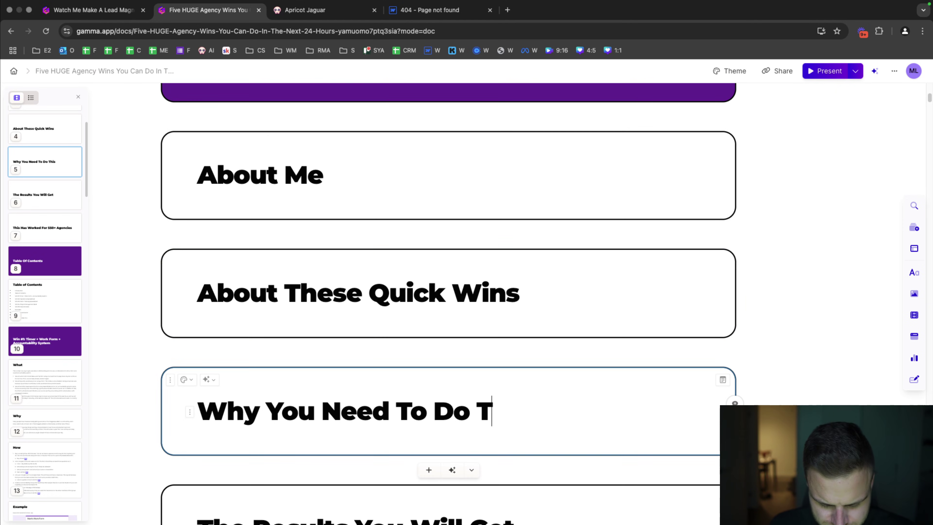
{"action": "type", "text": "hese Wins"}
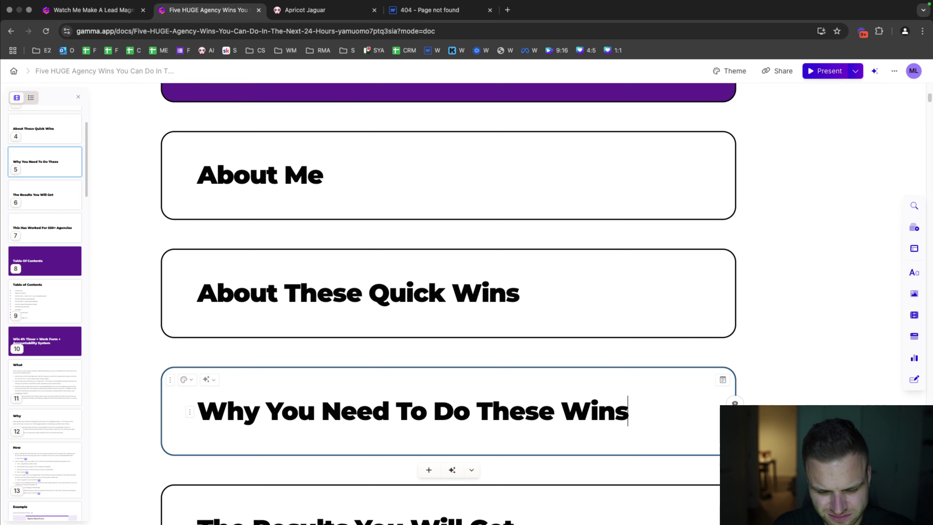
- Open the Clients page of 1000xleads.com in a new tab and capture a screenshot of the client logo grid
{"action": "left_click", "coordinate": [507, 10]}
{"action": "type", "text": "1000xlead"}
{"action": "key", "text": "Return"}
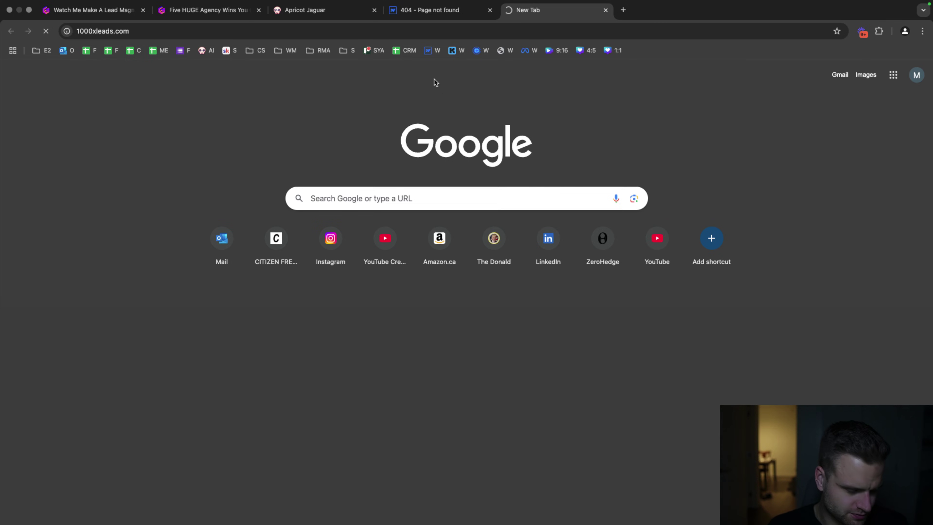
{"action": "left_click", "coordinate": [502, 34]}
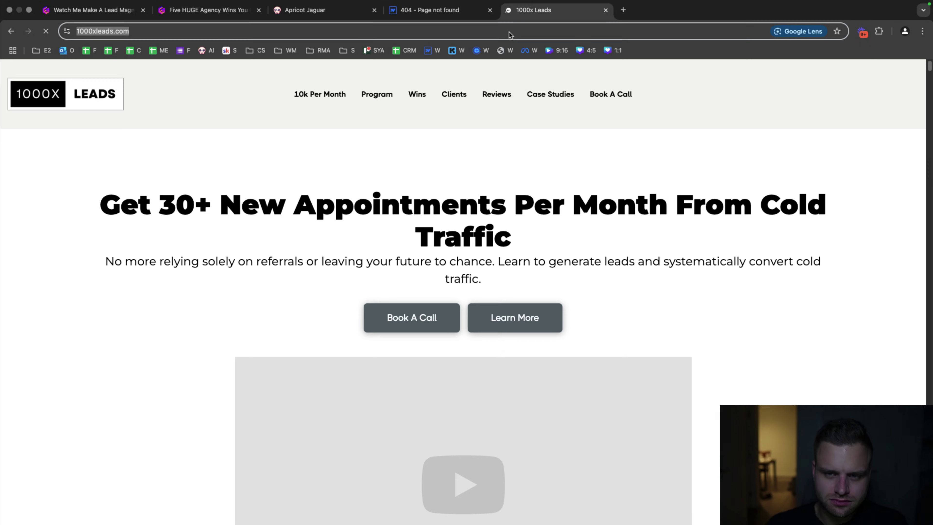
{"action": "left_click", "coordinate": [455, 96]}
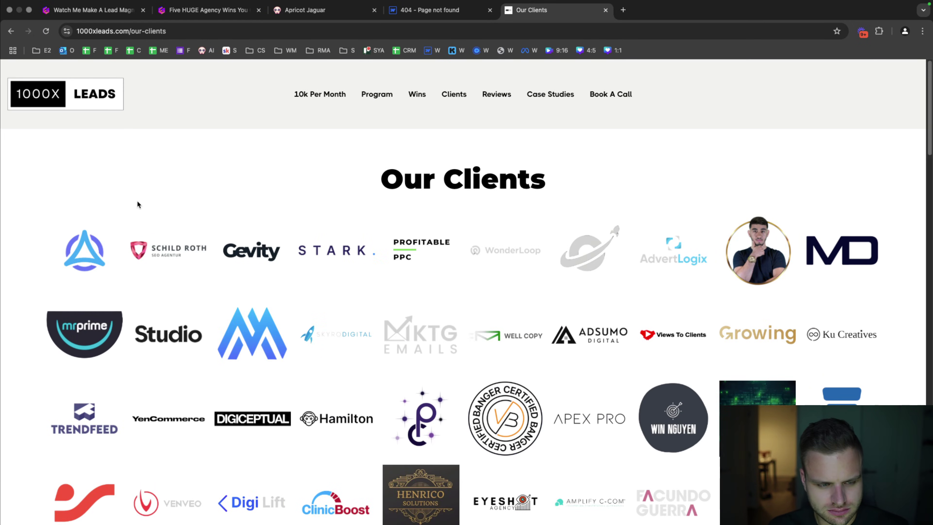
{"action": "left_click_drag", "start_coordinate": [55, 198], "coordinate": [911, 476]}
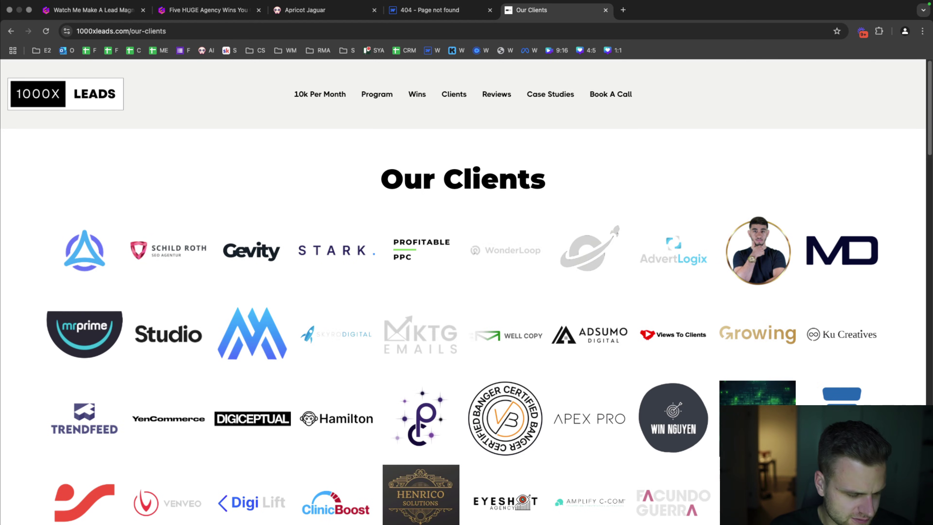
- Return to the Five HUGE Agency Wins deck and paste the logo screenshot below the heading "This Has Worked For 550+ Agencies"
{"action": "left_click", "coordinate": [169, 8]}
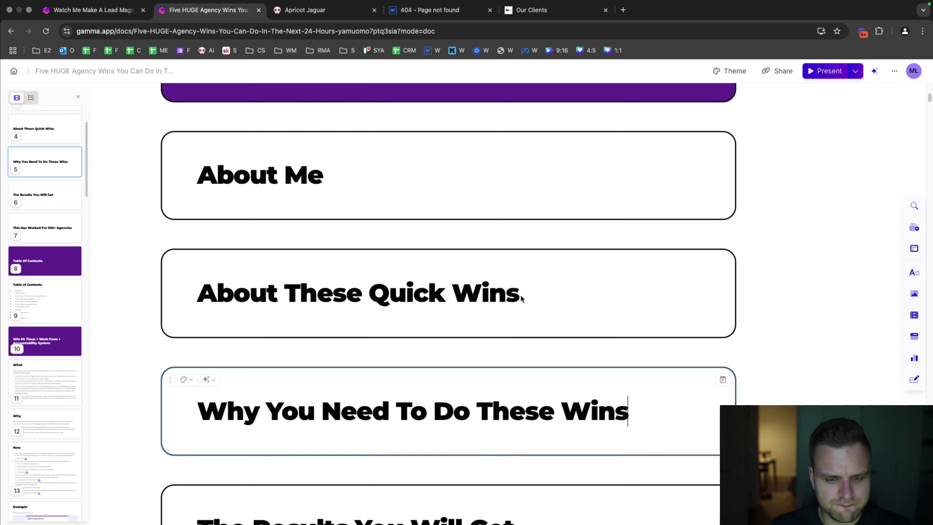
{"action": "scroll", "coordinate": [505, 369], "scroll_direction": "down", "scroll_amount": 5}
{"action": "left_click", "coordinate": [677, 386]}
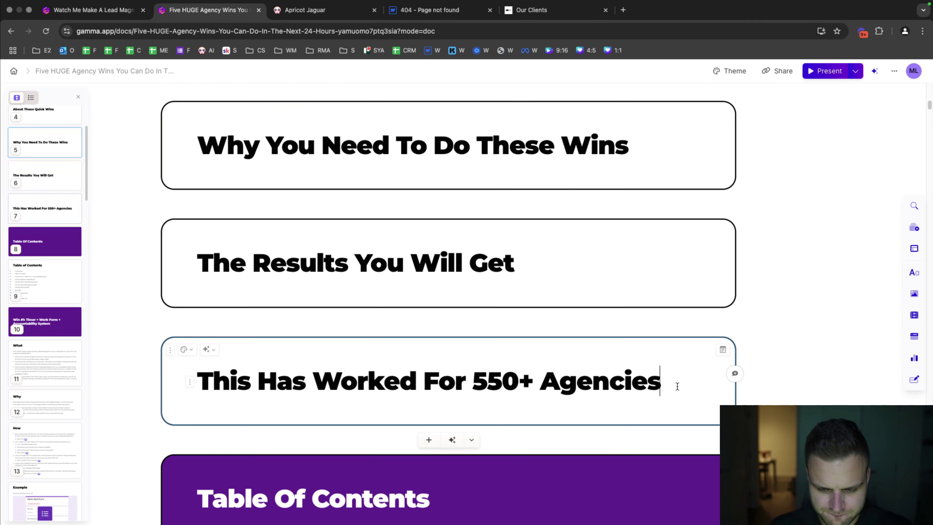
{"action": "key", "text": "Return"}
{"action": "key", "text": "super+v"}
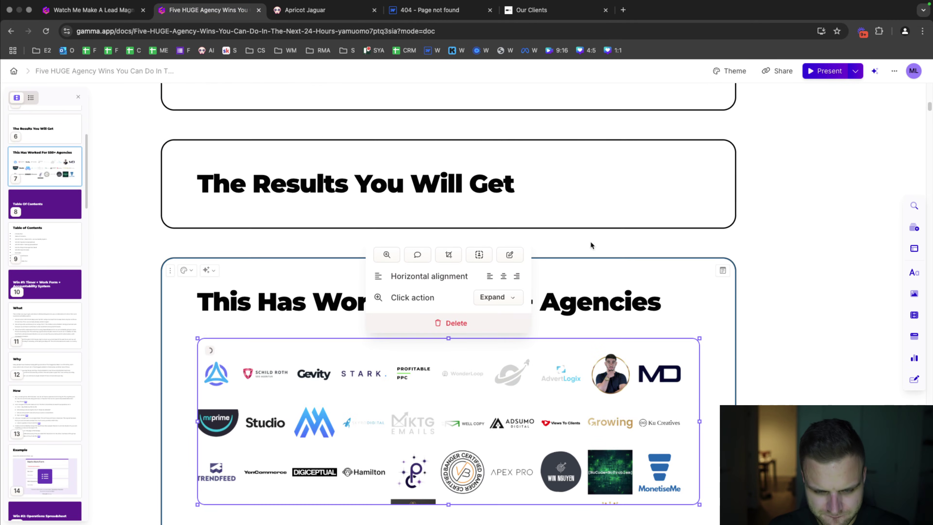
- Place the cursor after the "About Me" heading and open the bookmarked YouTube Client Case Study in a new tab
{"action": "left_click", "coordinate": [588, 189]}
{"action": "scroll", "coordinate": [587, 199], "scroll_direction": "up", "scroll_amount": 6}
{"action": "scroll", "coordinate": [587, 242], "scroll_direction": "up", "scroll_amount": 3}
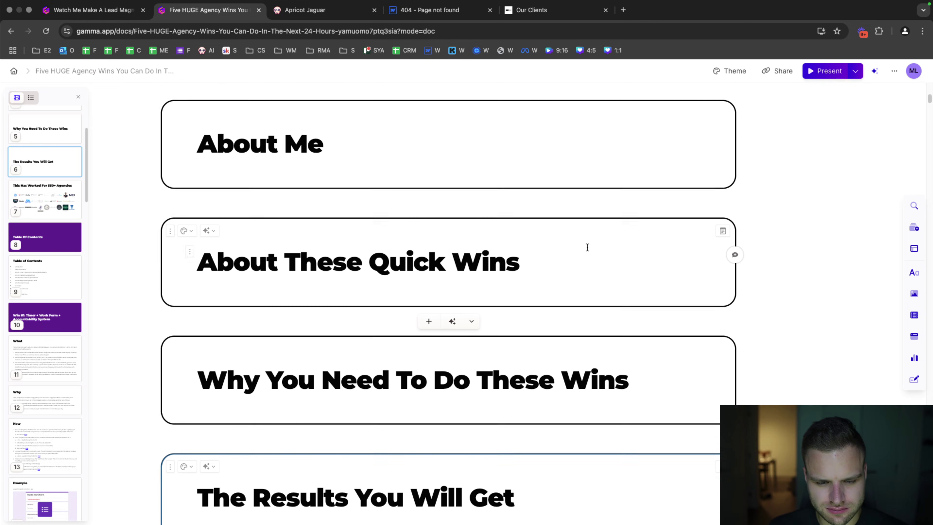
{"action": "left_click", "coordinate": [369, 173]}
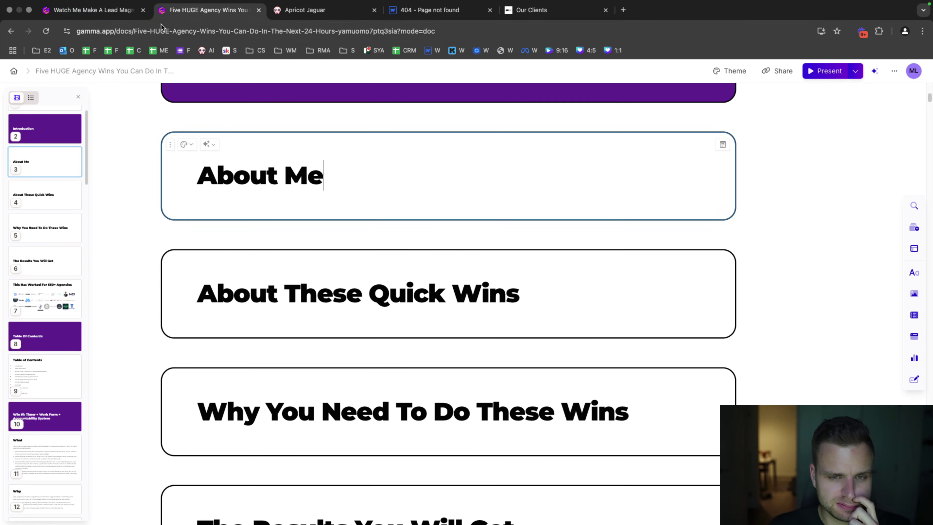
{"action": "left_click", "coordinate": [623, 22]}
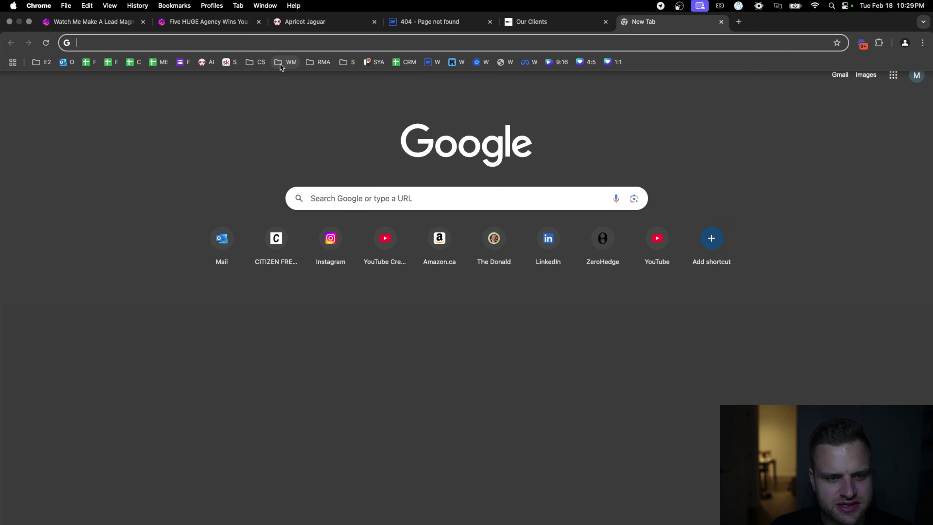
{"action": "left_click", "coordinate": [286, 61]}
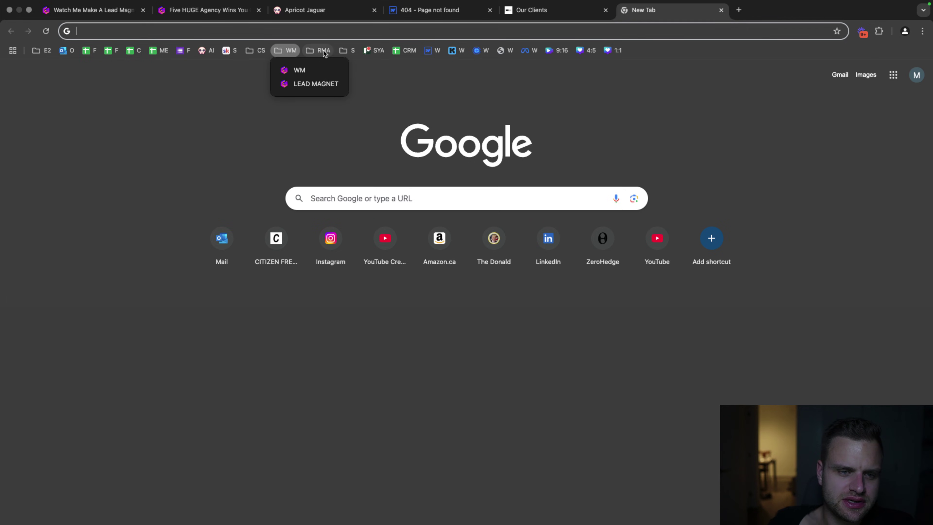
{"action": "left_click", "coordinate": [256, 51]}
{"action": "left_click", "coordinate": [257, 52]}
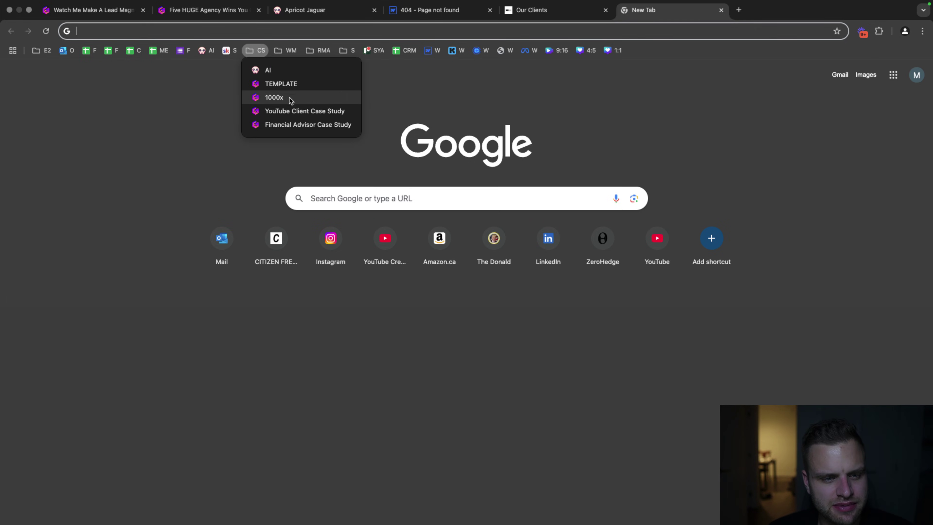
{"action": "left_click", "coordinate": [298, 110]}
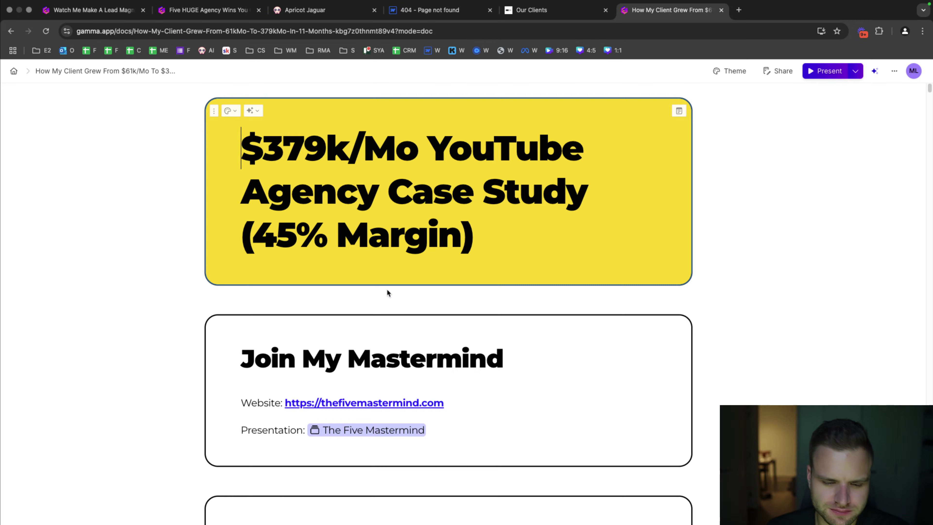
- Copy the About Me bullet list from the case study into the "About Me" card of the Five HUGE Agency Wins deck
{"action": "scroll", "coordinate": [386, 289], "scroll_direction": "down", "scroll_amount": 15}
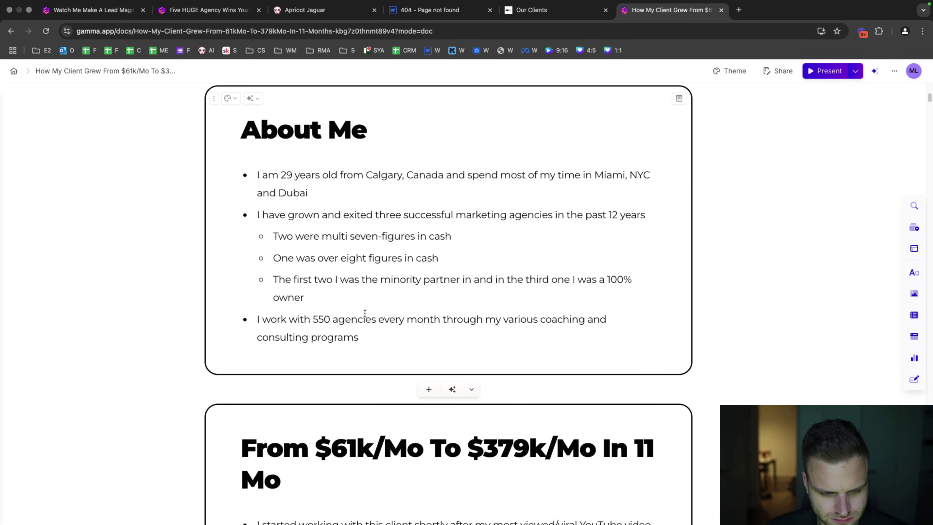
{"action": "left_click_drag", "start_coordinate": [358, 337], "coordinate": [178, 71]}
{"action": "key", "text": "super+c"}
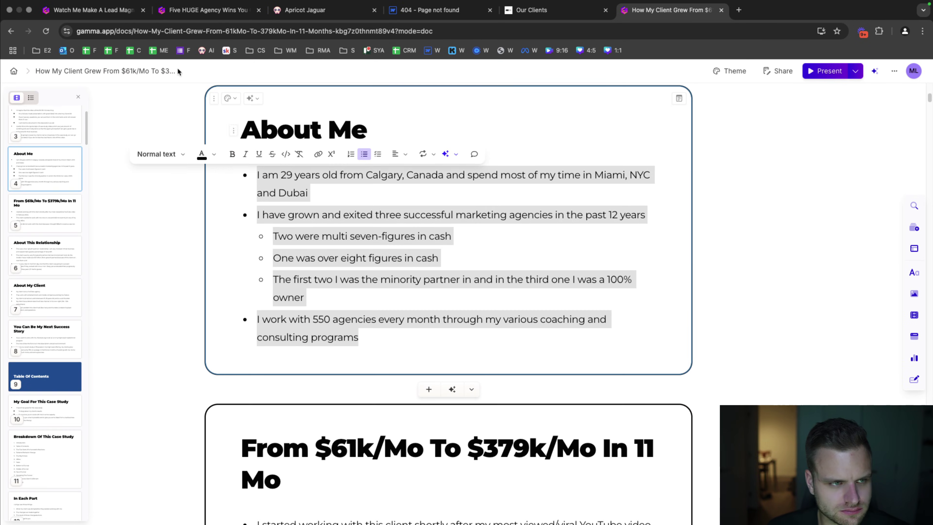
{"action": "left_click", "coordinate": [206, 10]}
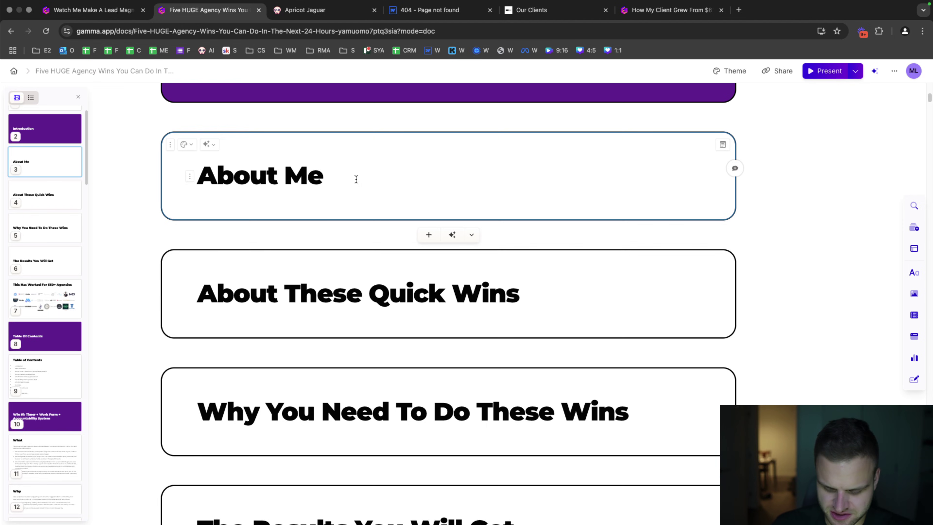
{"action": "key", "text": "super+v"}
{"action": "scroll", "coordinate": [440, 264], "scroll_direction": "down", "scroll_amount": 3}
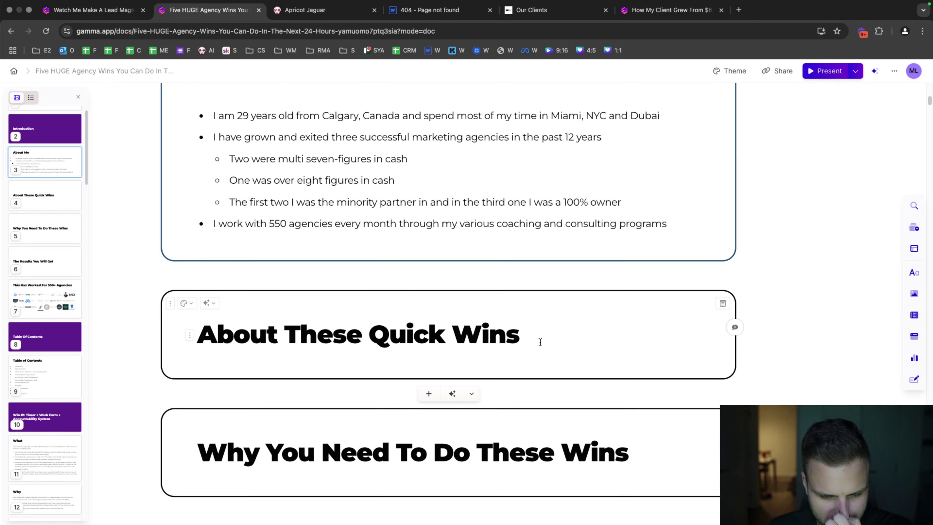
{"action": "left_click", "coordinate": [540, 342]}
{"action": "key", "text": "Return"}
{"action": "type", "text": "These quick wins will do more for your business than"}
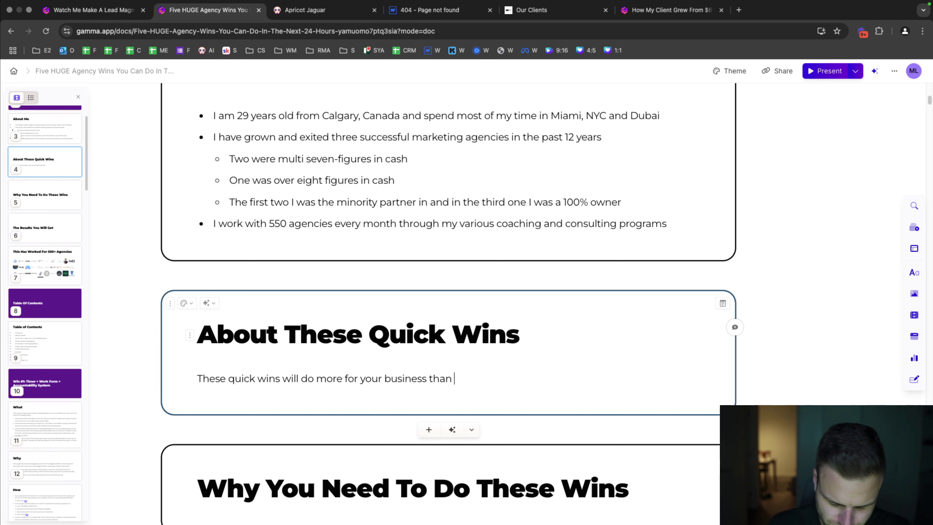
{"action": "left_click_drag", "start_coordinate": [455, 380], "coordinate": [329, 382]}
{"action": "left_click_drag", "start_coordinate": [317, 382], "coordinate": [304, 382]}
{"action": "left_click", "coordinate": [455, 381]}
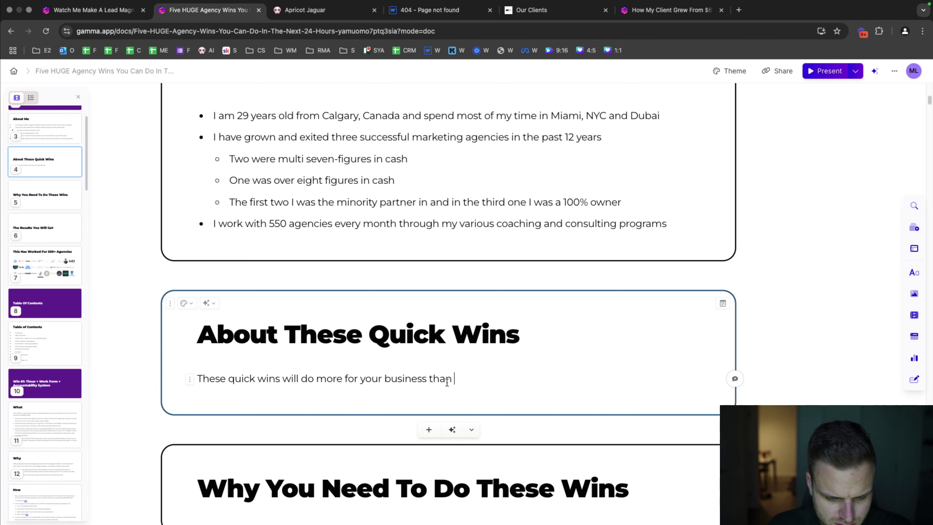
{"action": "left_click_drag", "start_coordinate": [455, 381], "coordinate": [197, 382]}
{"action": "key", "text": "BackSpace"}
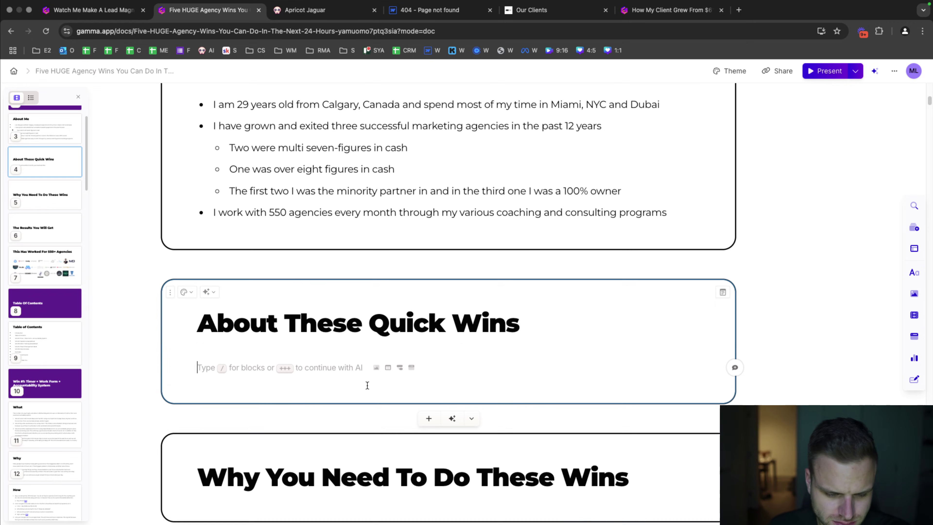
- Copy the Win #1 to Win #5 entries from the Table of Contents card into the body of the "About These Quick Wins" card
{"action": "scroll", "coordinate": [367, 386], "scroll_direction": "down", "scroll_amount": 20}
{"action": "left_click_drag", "start_coordinate": [329, 383], "coordinate": [209, 292]}
{"action": "key", "text": "super+c"}
{"action": "scroll", "coordinate": [336, 210], "scroll_direction": "up", "scroll_amount": 15}
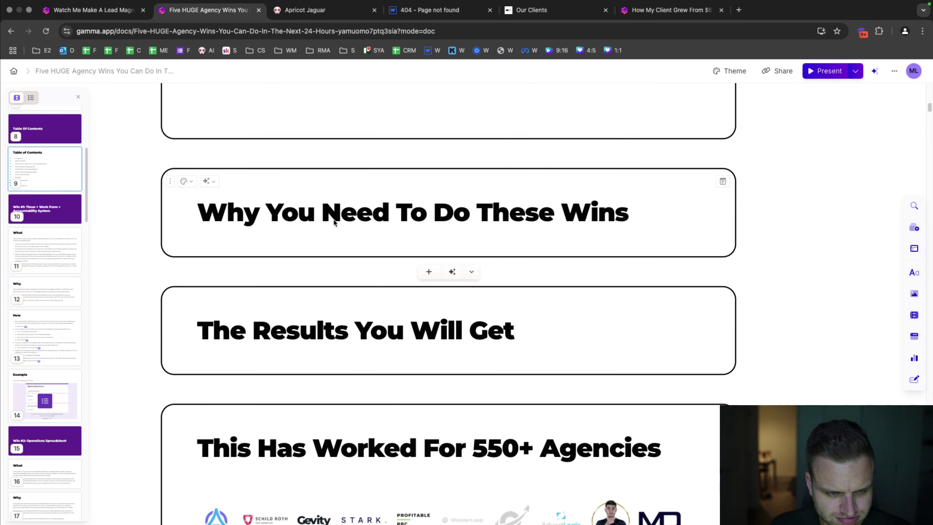
{"action": "left_click", "coordinate": [315, 317]}
{"action": "key", "text": "super+v"}
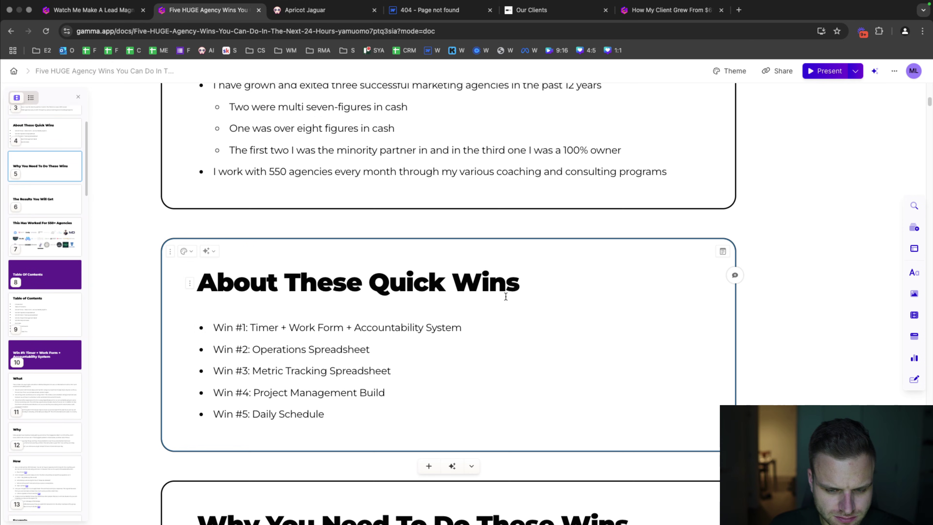
- Above the wins list, write that these quick wins take less than 24 hours to implement and can put your business ahead five years for free
{"action": "type", "text": "These quick win"}
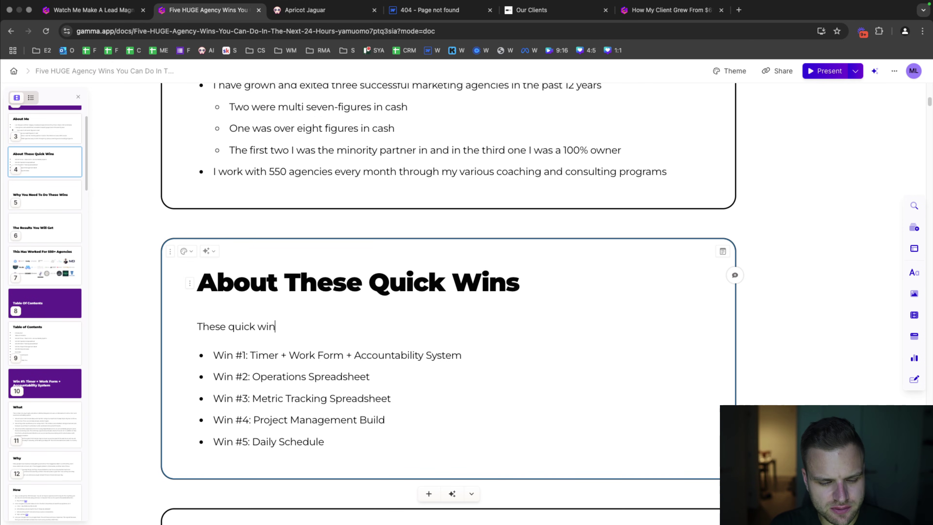
{"action": "type", "text": "s take less than 24 hours "}
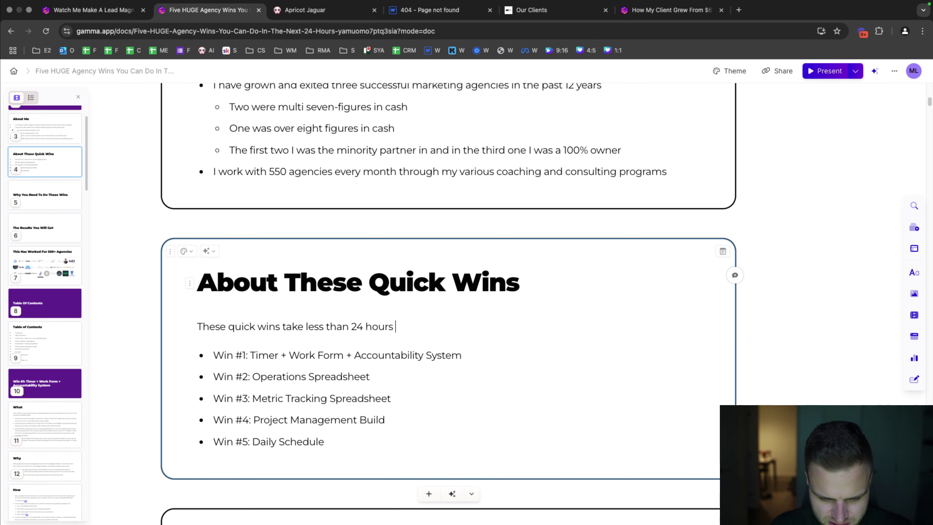
{"action": "type", "text": "to implement and can "}
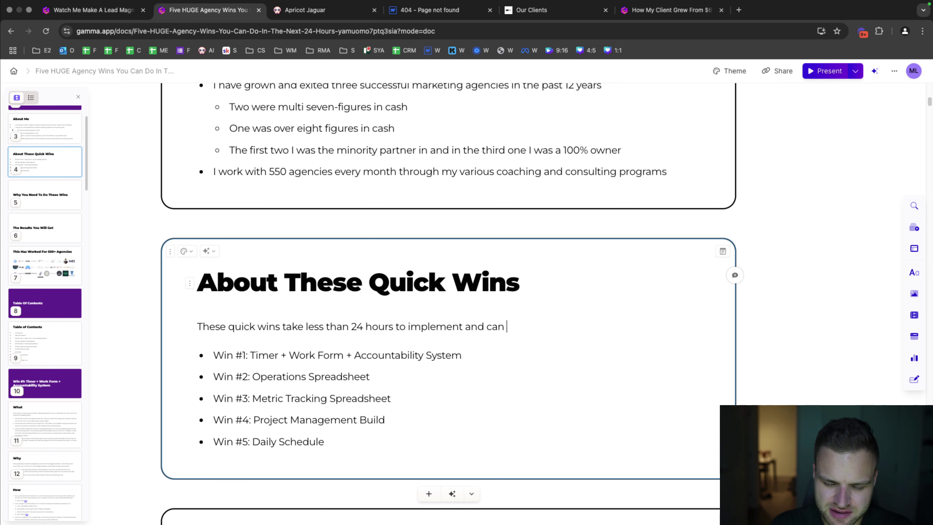
{"action": "type", "text": "truly put your busin"}
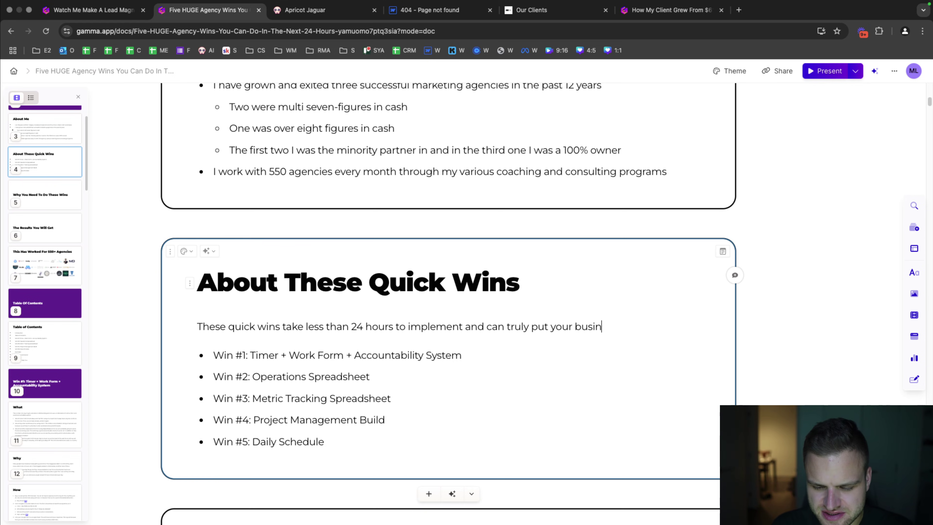
{"action": "type", "text": "ses ahead five years in"}
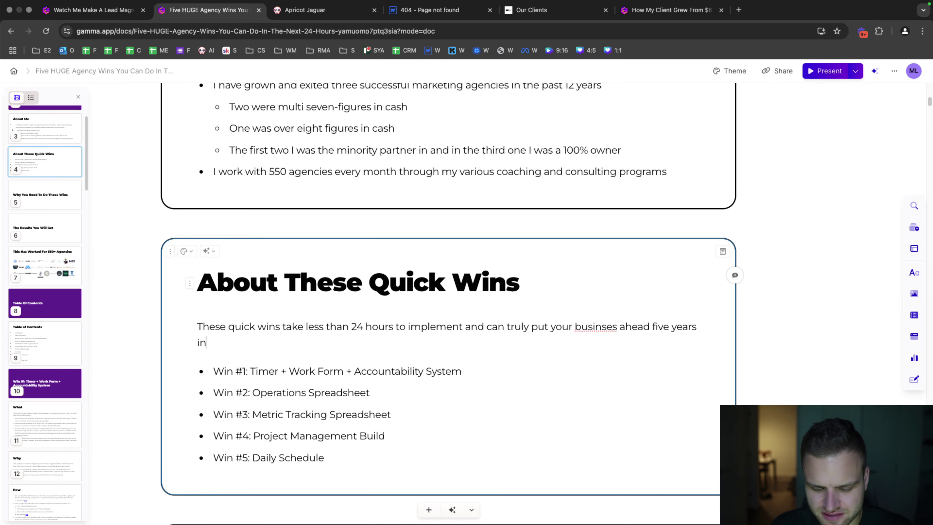
{"action": "type", "text": "tot he future, and so "}
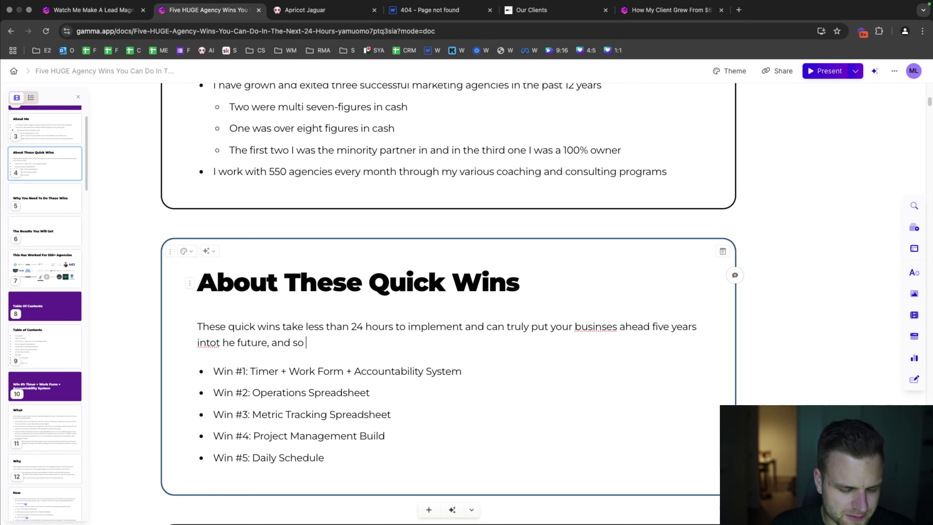
{"action": "type", "text": "sentirely for free."}
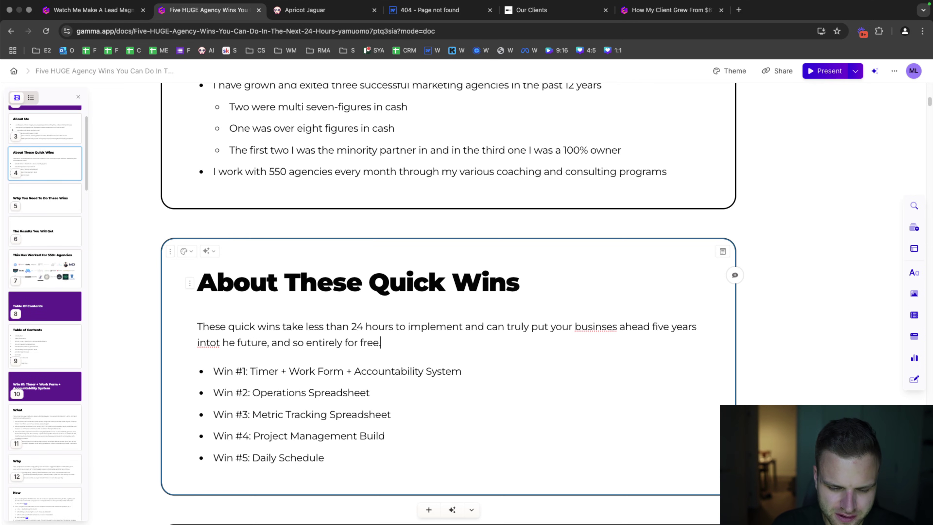
- Correct the misspelled word "business" in the intro sentence of the "About These Quick Wins" card
{"action": "left_click_drag", "start_coordinate": [601, 327], "coordinate": [606, 327]}
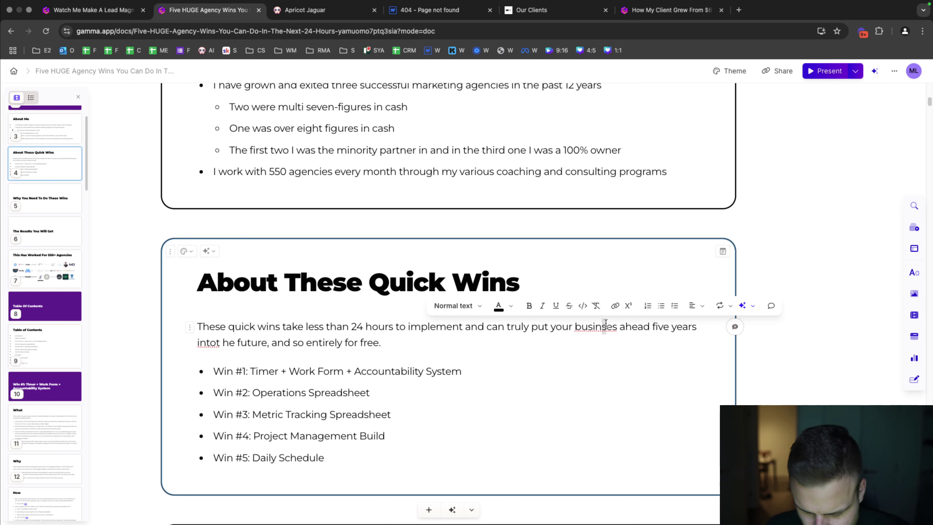
{"action": "key", "text": "BackSpace"}
{"action": "type", "text": "s"}
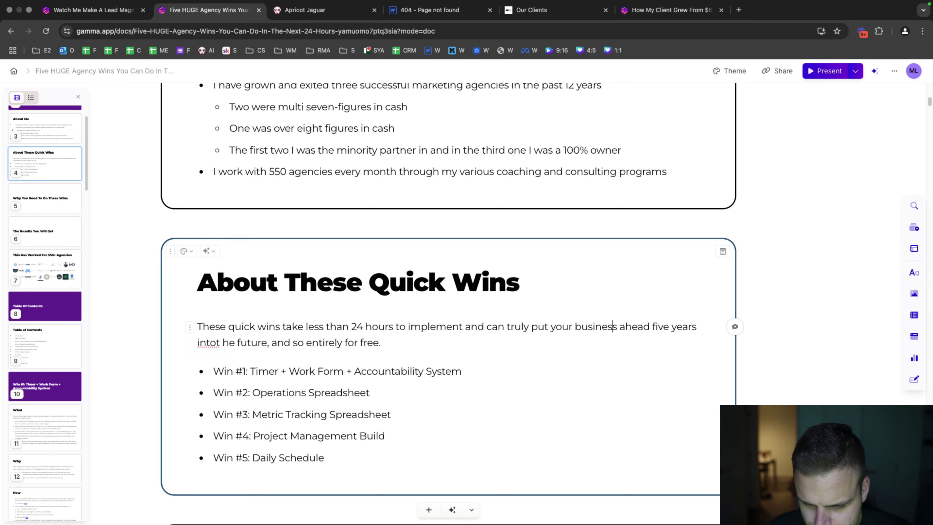
- Correct "intot he" to "into the" in the intro sentence of the "About These Quick Wins" card
{"action": "key", "text": "BackSpace"}
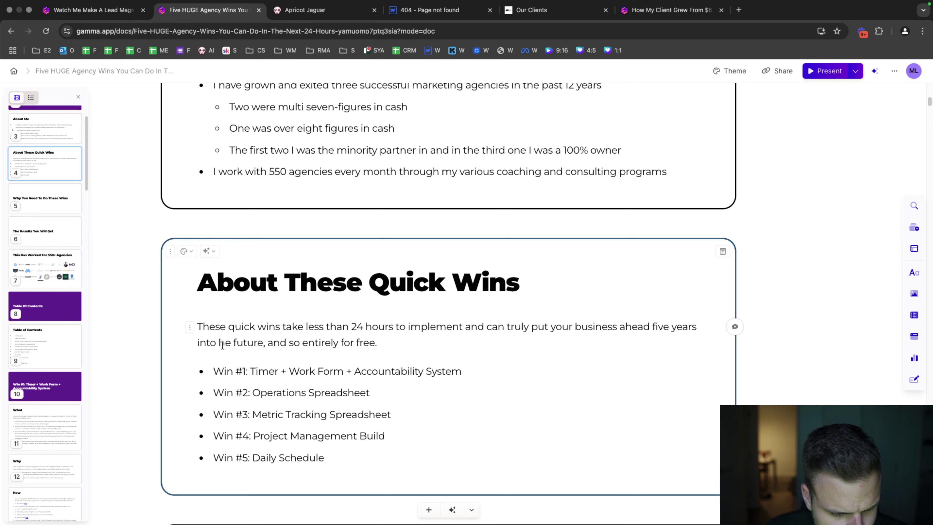
{"action": "type", "text": "t"}
- Under "Why You Need To Do These Wins", write: Without having all five of these wins in place, you are not running a "real" business
{"action": "scroll", "coordinate": [329, 354], "scroll_direction": "down", "scroll_amount": 8}
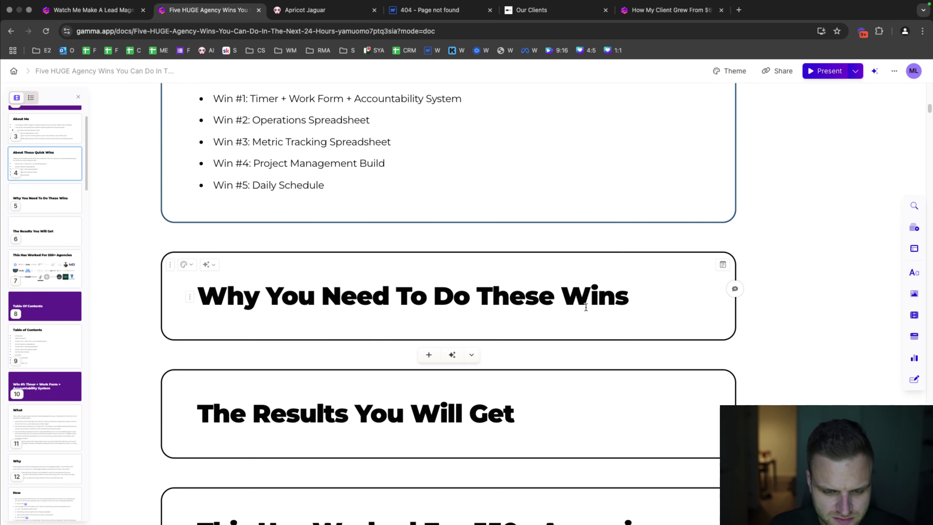
{"action": "left_click", "coordinate": [654, 291]}
{"action": "key", "text": "Return"}
{"action": "type", "text": "Without hav"}
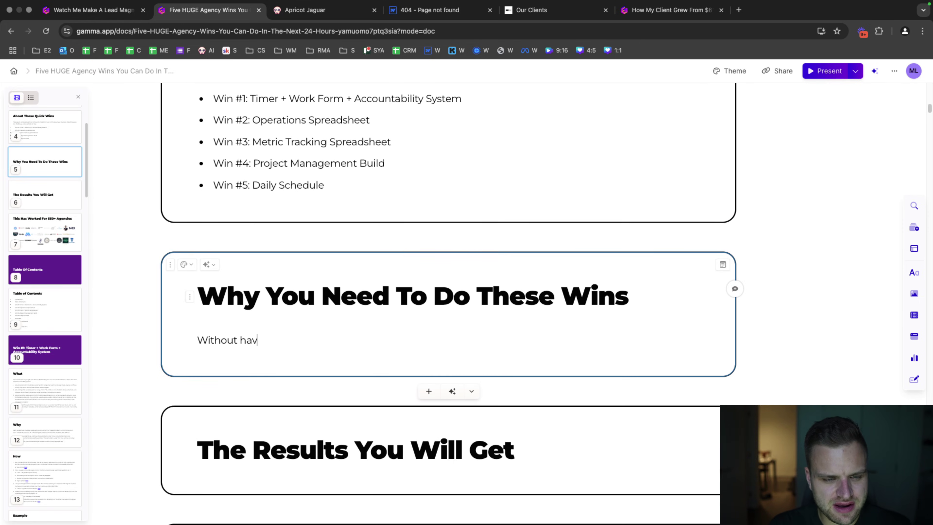
{"action": "type", "text": "ing all five of these"}
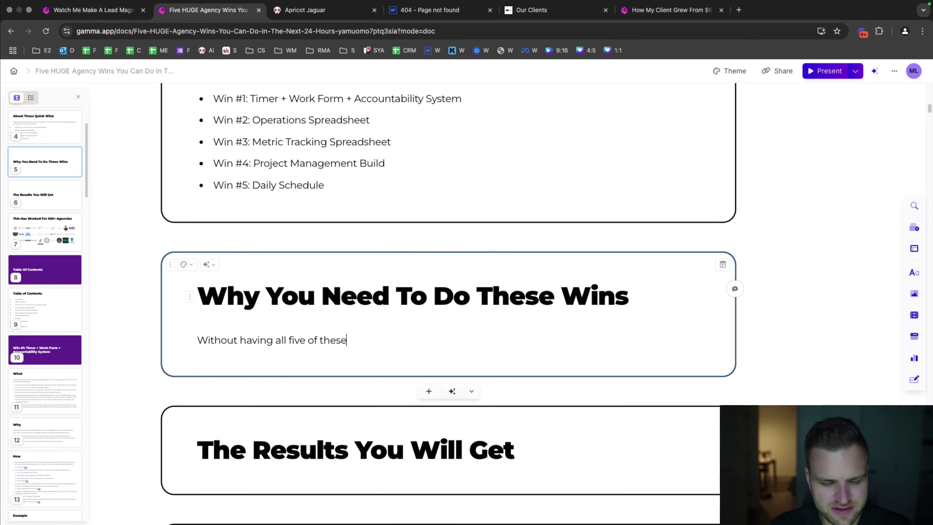
{"action": "type", "text": " wins in"}
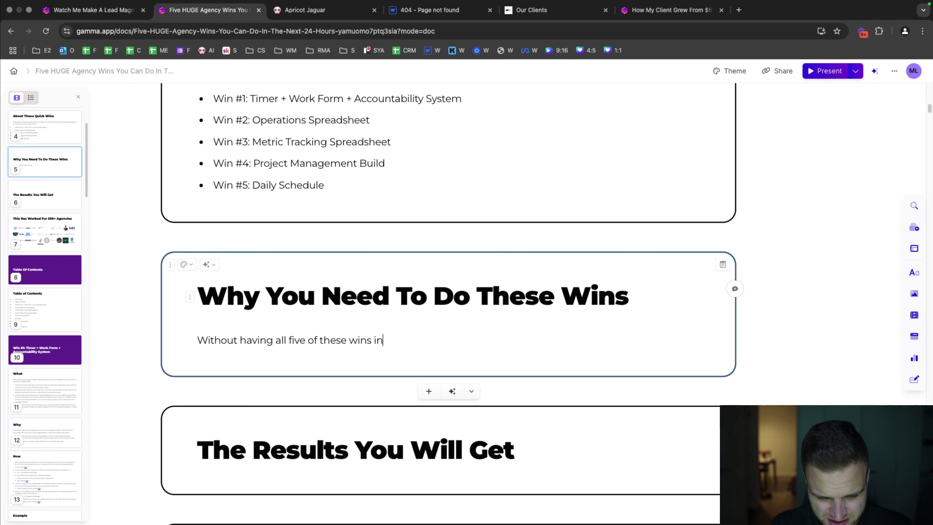
{"action": "type", "text": " place, you c are not"}
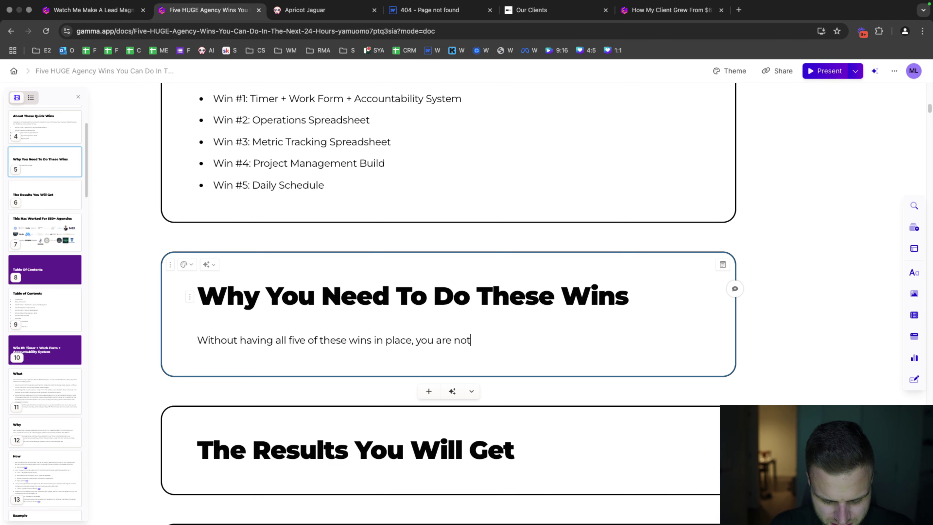
{"action": "type", "text": " running a \"real bu"}
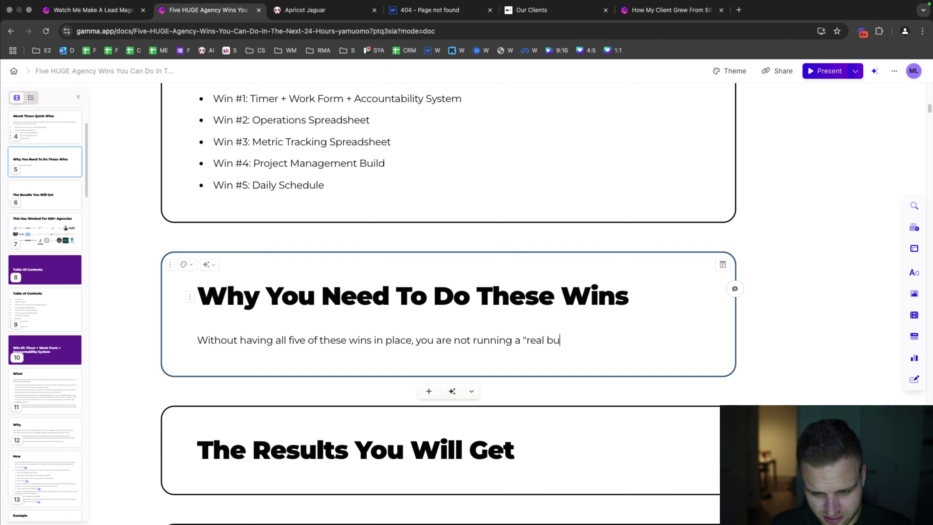
{"action": "key", "text": "BackSpace"}
{"action": "key", "text": "BackSpace"}
{"action": "key", "text": "BackSpace"}
{"action": "type", "text": "\" business. These "}
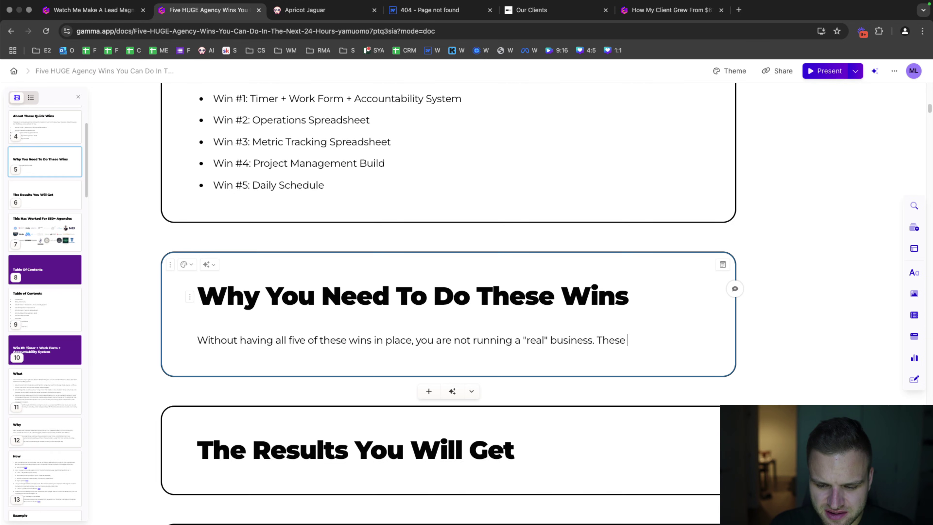
- Complete the paragraph's second sentence: These five wins will help your lead generation efforts, operations, employee management, and decision making
{"action": "type", "text": "five wins will help you"}
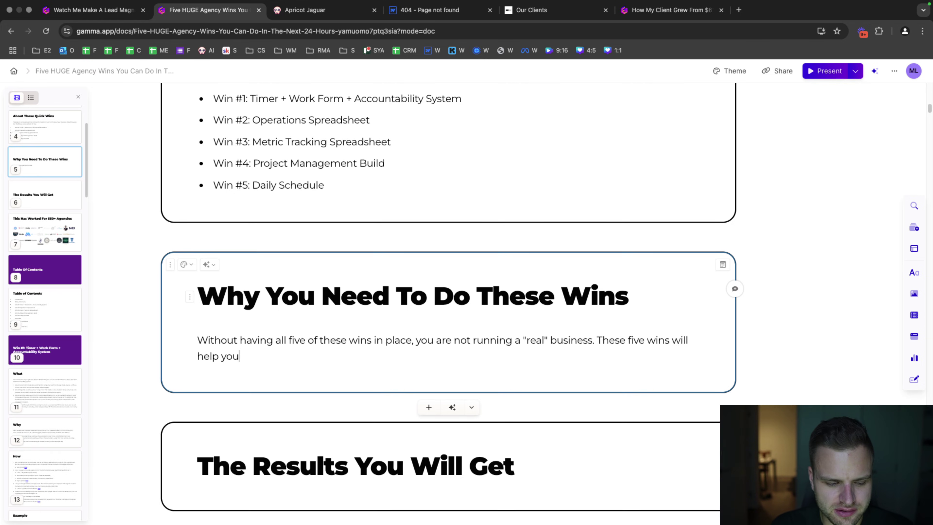
{"action": "type", "text": "r lead gen"}
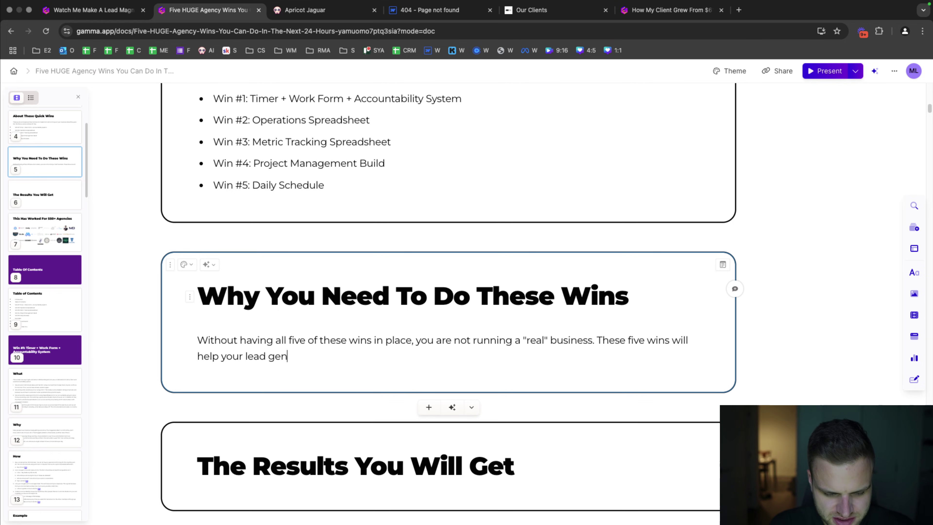
{"action": "type", "text": "eration efforts, ope"}
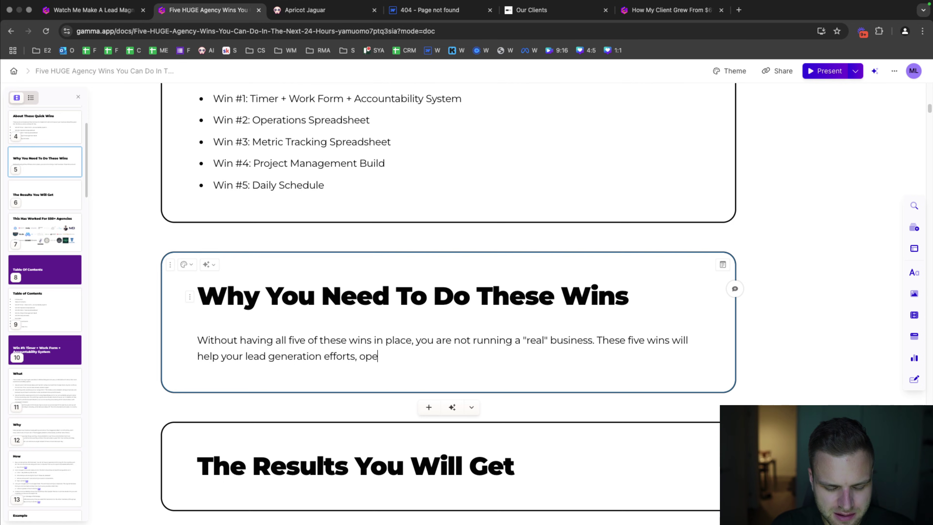
{"action": "type", "text": "rations, employee ma"}
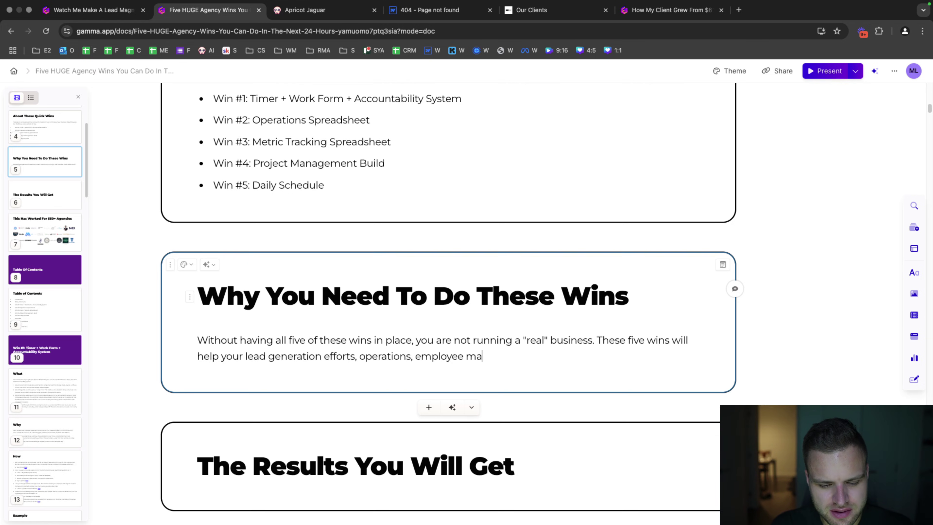
{"action": "type", "text": "nagement, and"}
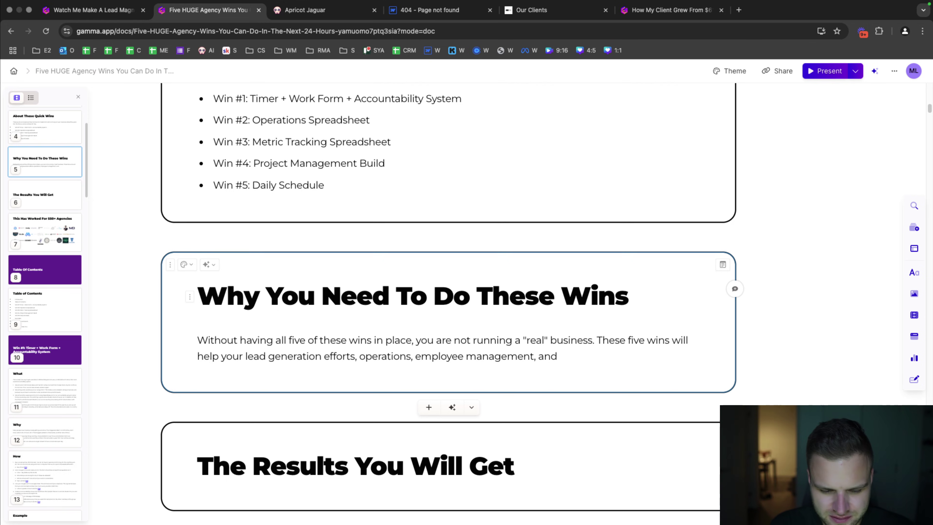
{"action": "type", "text": "de"}
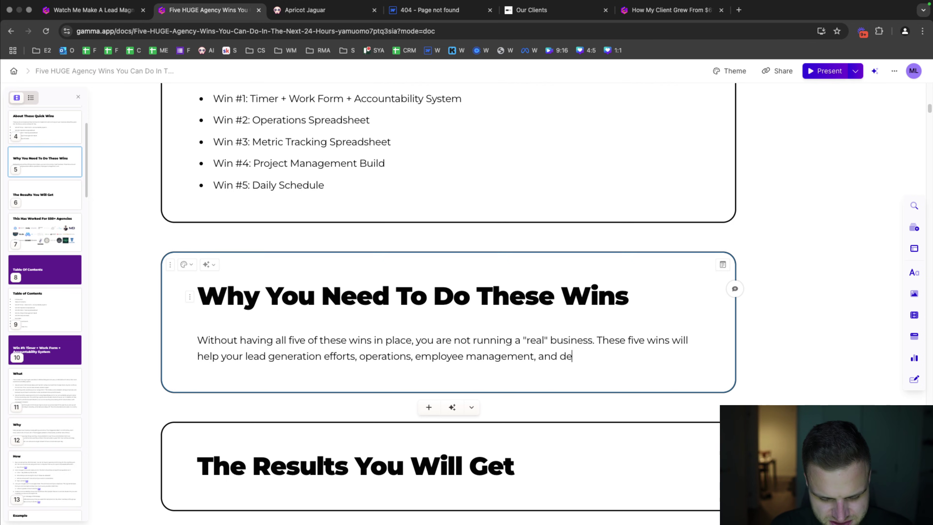
{"action": "type", "text": "cision making."}
- Start a second paragraph with: They are amongst five of the most important systems that an agency can have
{"action": "key", "text": "Return"}
{"action": "type", "text": "The"}
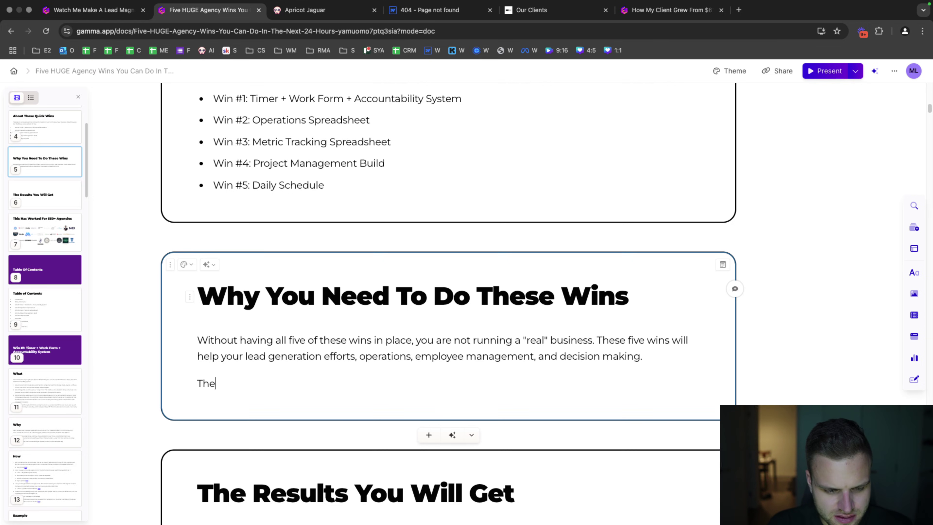
{"action": "type", "text": "y are amongst fi"}
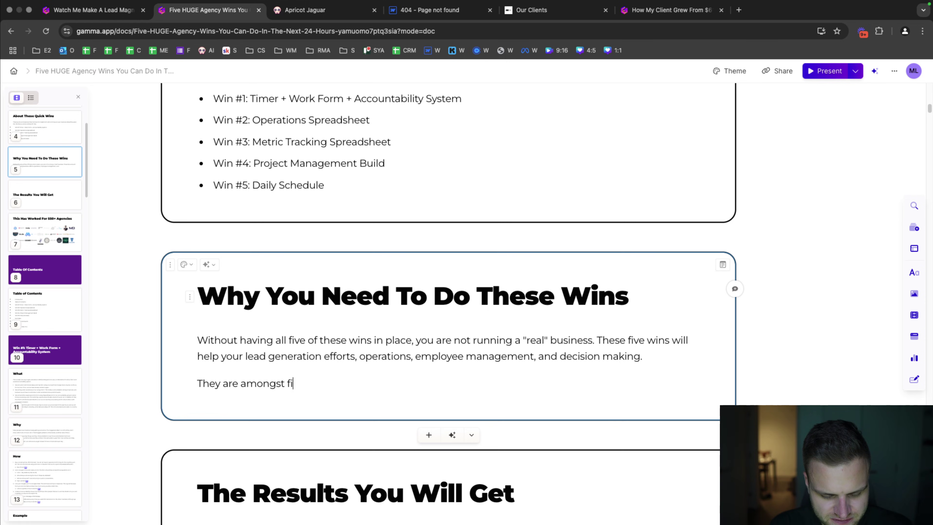
{"action": "type", "text": "ve of the most important sy"}
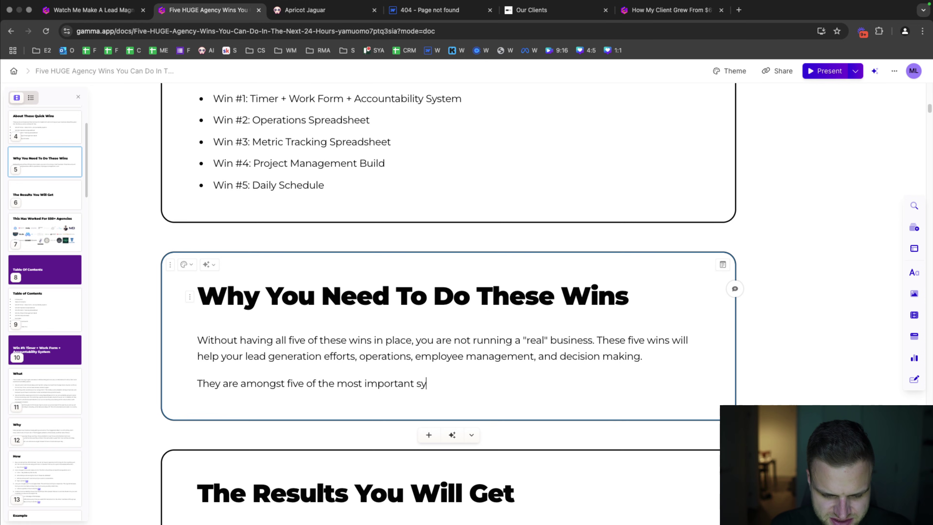
{"action": "type", "text": "stems that an agency can ah"}
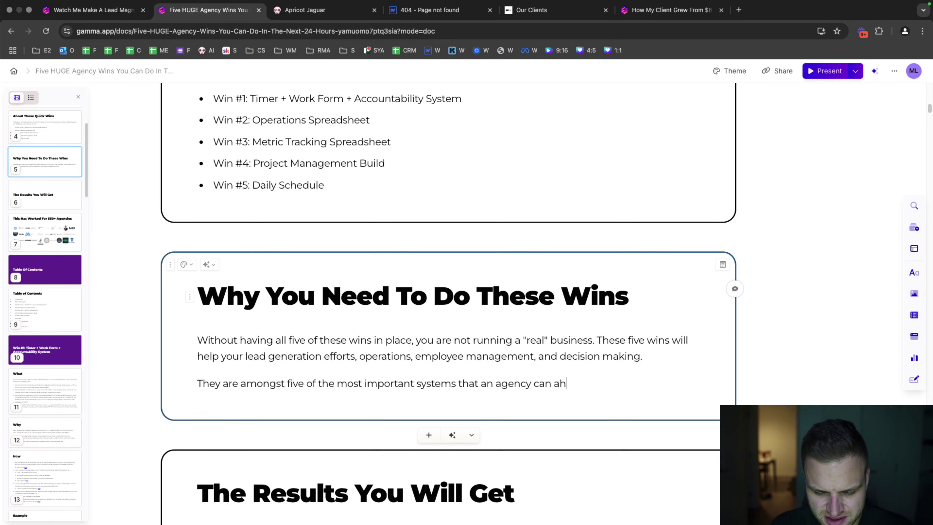
{"action": "key", "text": "BackSpace"}
{"action": "key", "text": "BackSpace"}
{"action": "type", "text": "have. Part of "}
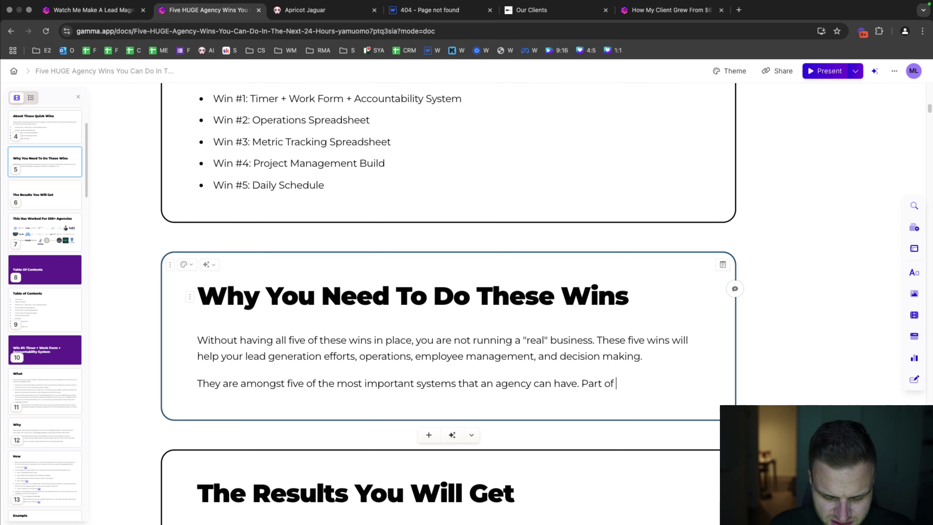
- Finish the second paragraph with: Part of being a "professional" is having these systems in place to help you grow
{"action": "type", "text": "being a \"profes"}
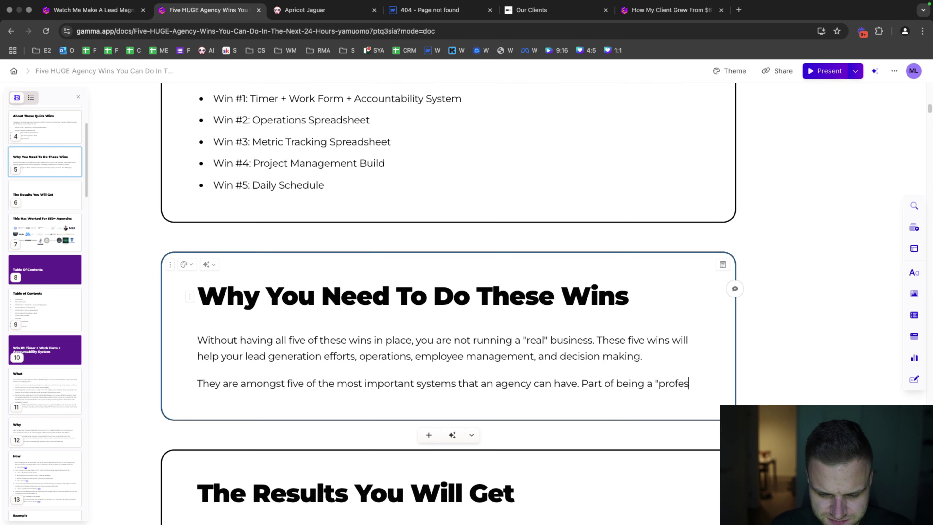
{"action": "type", "text": "sional\" is having these s"}
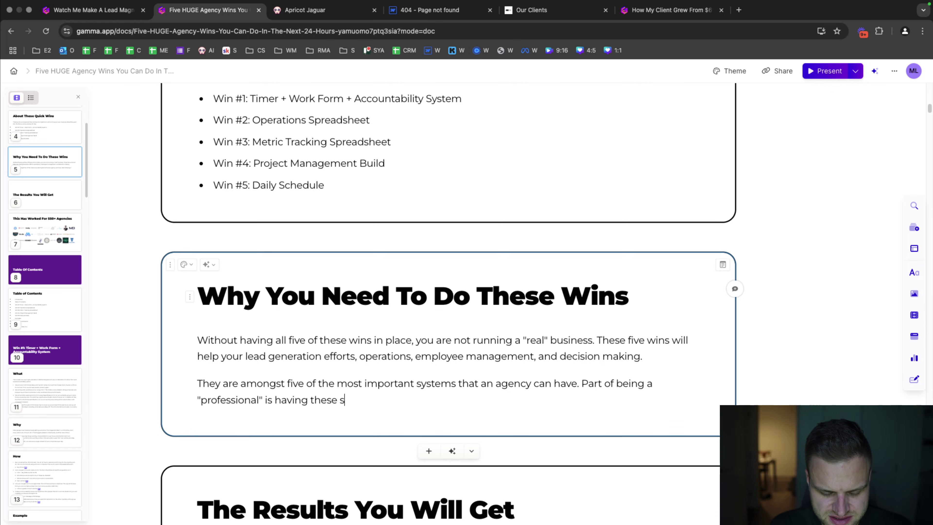
{"action": "type", "text": "ystems in place "}
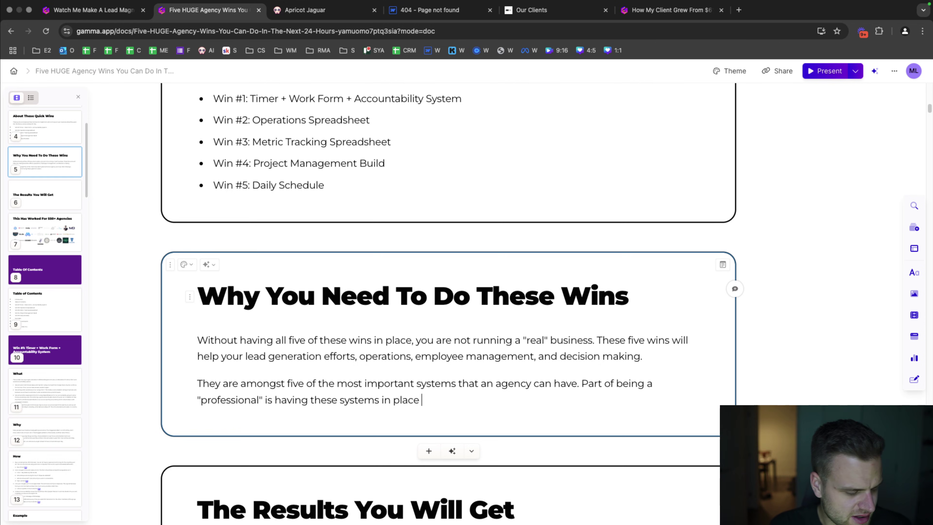
{"action": "type", "text": "to help you grow."}
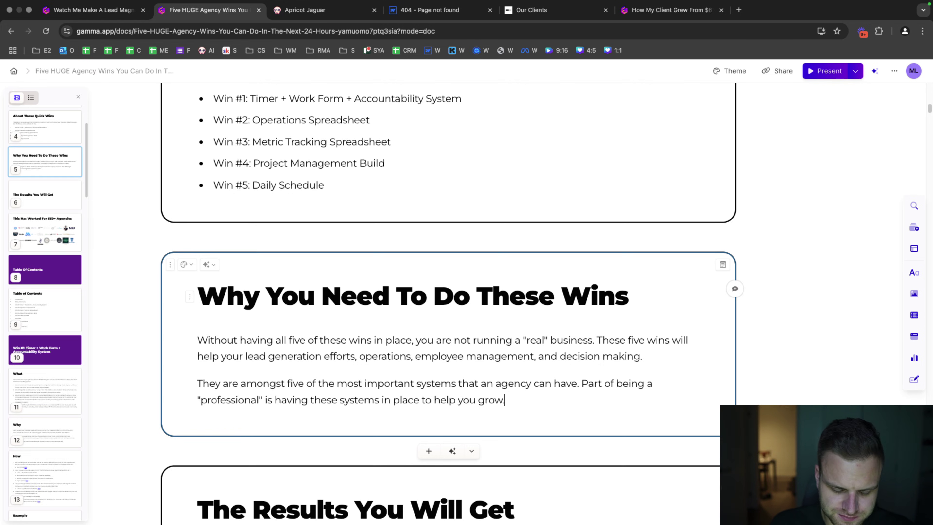
- Under "The Results You Will Get", add bullets "More time to work on the things that are actually important" and "Less questions from your time"
{"action": "scroll", "coordinate": [513, 331], "scroll_direction": "down", "scroll_amount": 5}
{"action": "left_click", "coordinate": [513, 330]}
{"action": "key", "text": "Return"}
{"action": "type", "text": "- "}
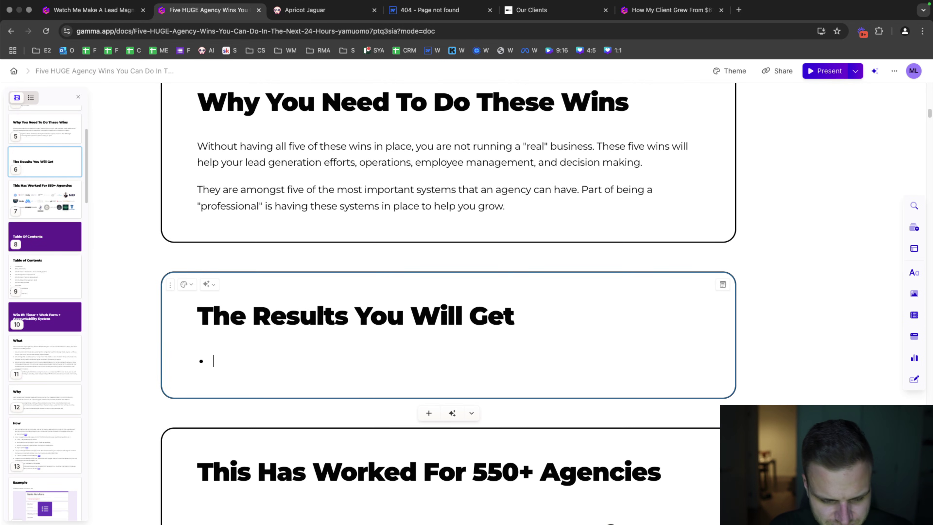
{"action": "type", "text": "More time t"}
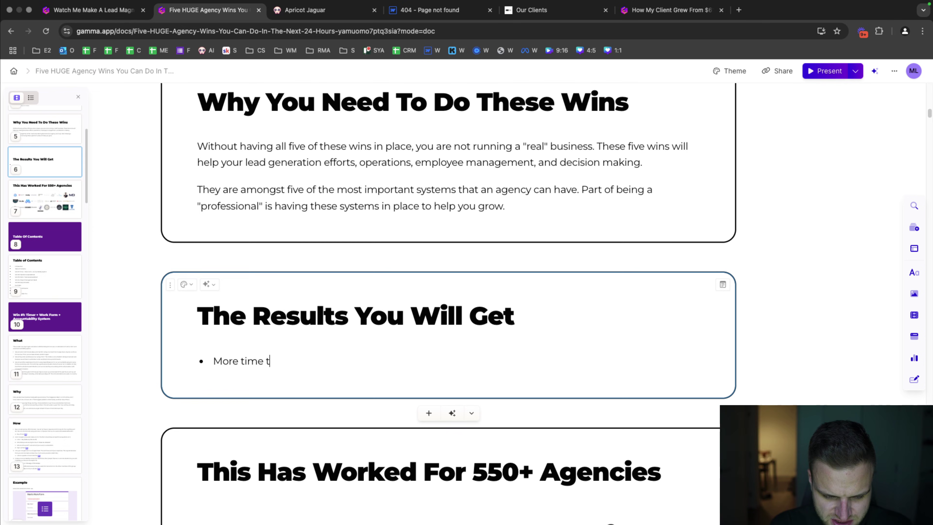
{"action": "type", "text": "o work on the things that ar"}
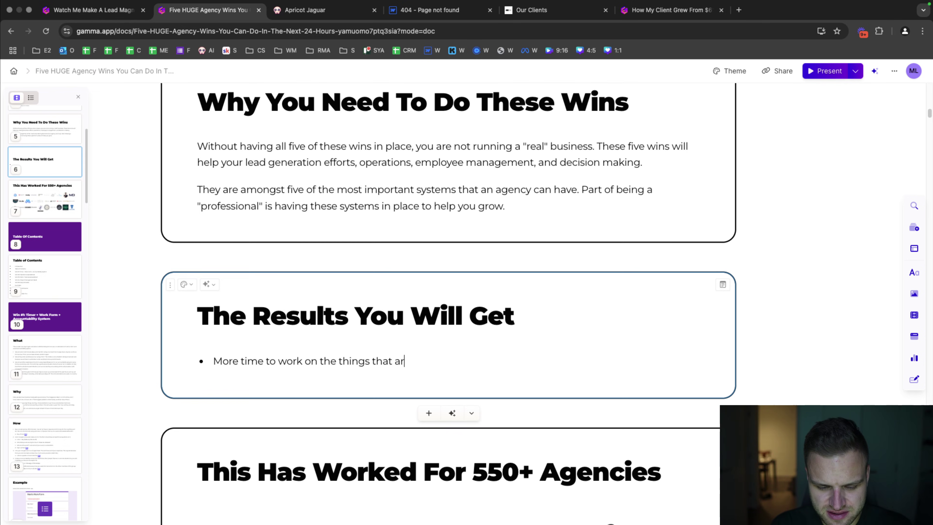
{"action": "type", "text": "e actually important"}
{"action": "key", "text": "Return"}
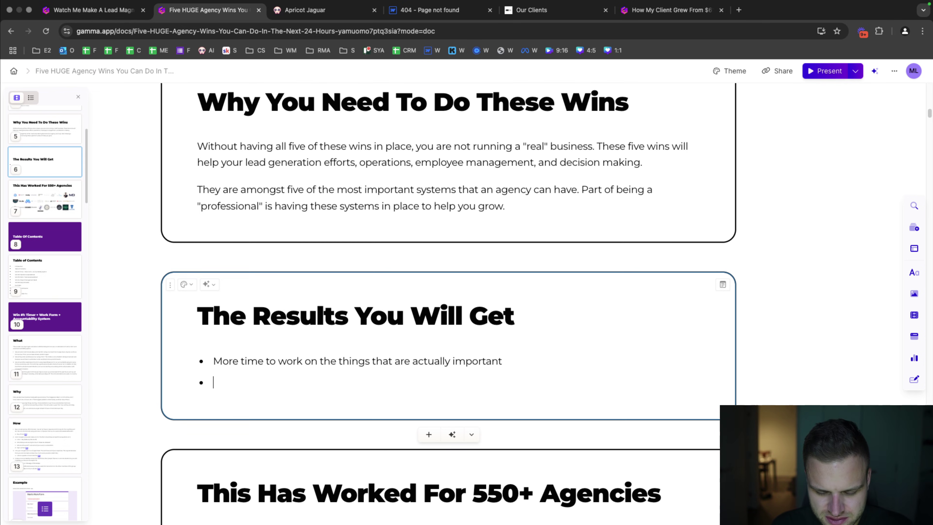
{"action": "type", "text": "Less questio"}
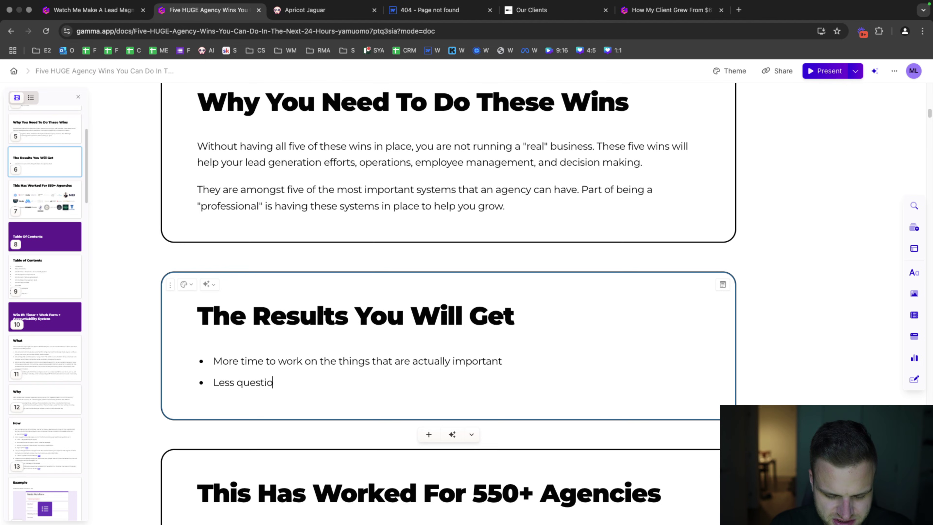
{"action": "type", "text": "ns from your time"}
{"action": "key", "text": "Return"}
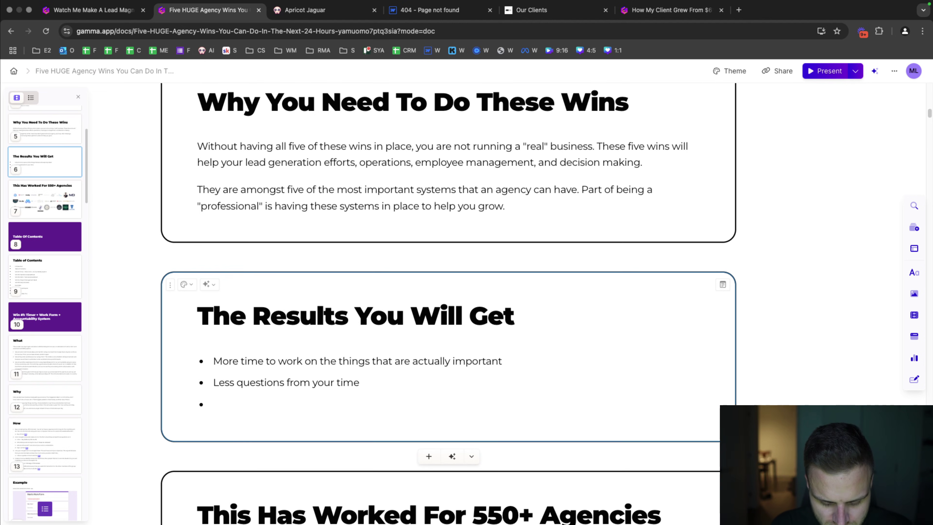
- Add two more result bullets: "Smoother and more consistent operations" and "Better decision making through data"
{"action": "type", "text": "Smoother and more "}
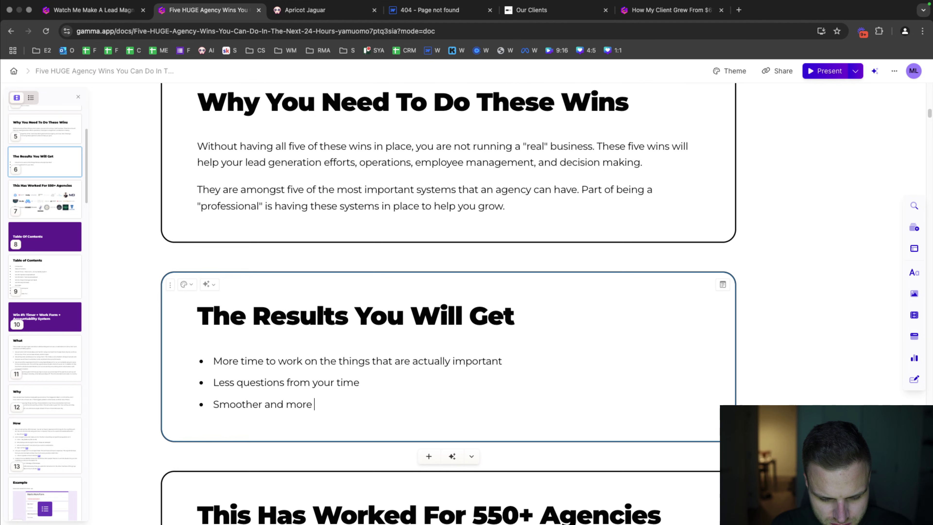
{"action": "type", "text": "consistent operations"}
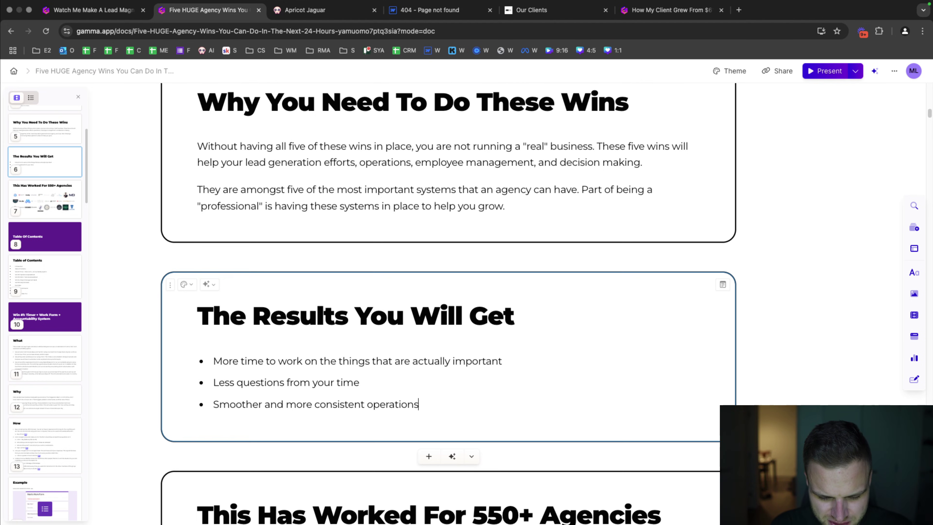
{"action": "key", "text": "Return"}
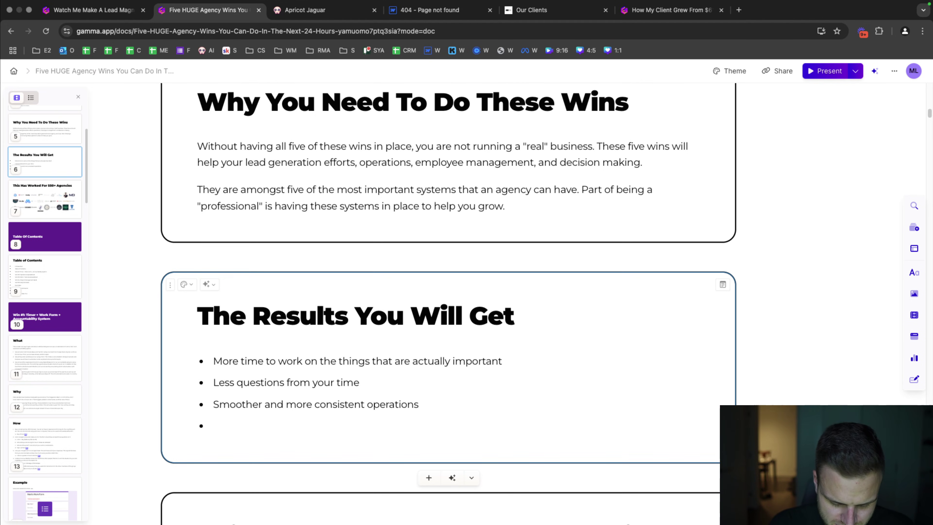
{"action": "type", "text": "Better de"}
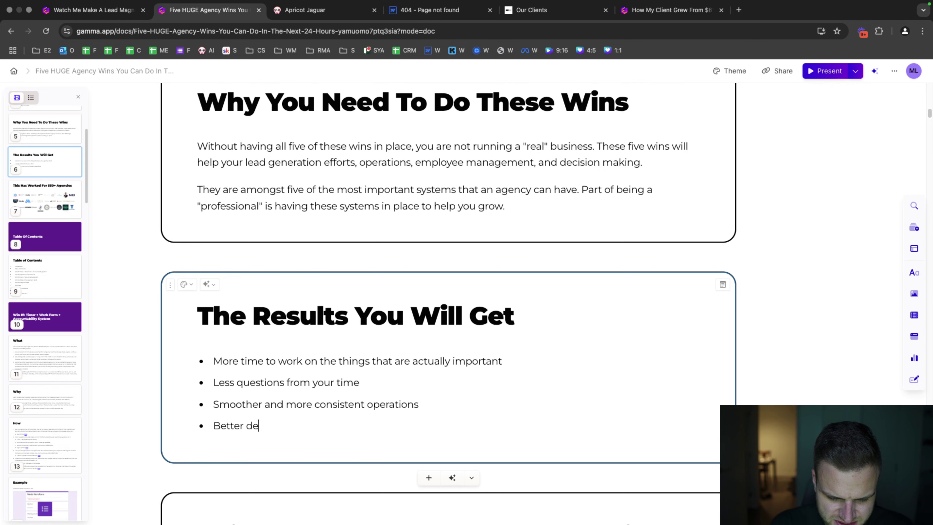
{"action": "type", "text": "cision making through data"}
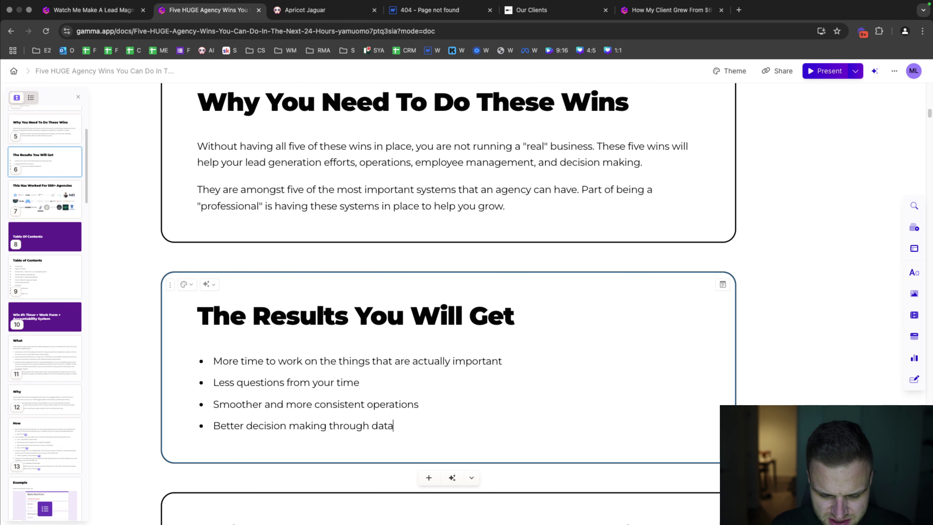
{"action": "scroll", "coordinate": [513, 331], "scroll_direction": "up", "scroll_amount": 4}
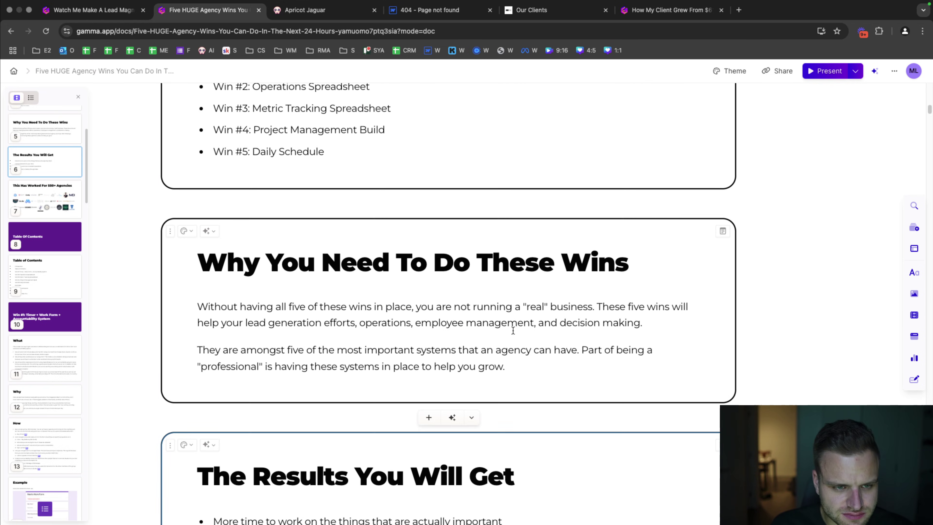
- Correct the second bullet under "The Results You Will Get" to read "Less questions from your team"
{"action": "scroll", "coordinate": [511, 332], "scroll_direction": "up", "scroll_amount": 2}
{"action": "scroll", "coordinate": [514, 349], "scroll_direction": "down", "scroll_amount": 11}
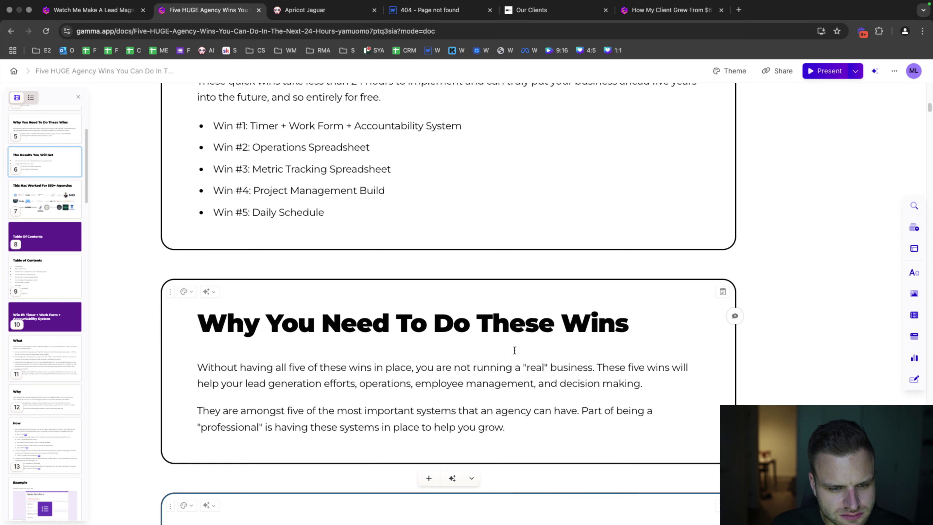
{"action": "scroll", "coordinate": [503, 347], "scroll_direction": "up", "scroll_amount": 2}
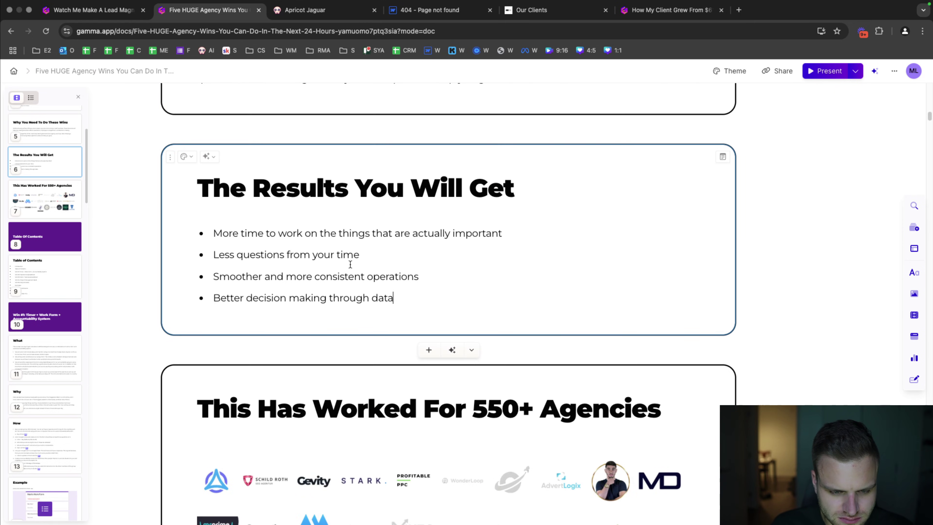
{"action": "left_click_drag", "start_coordinate": [360, 254], "coordinate": [337, 254]}
{"action": "type", "text": "team"}
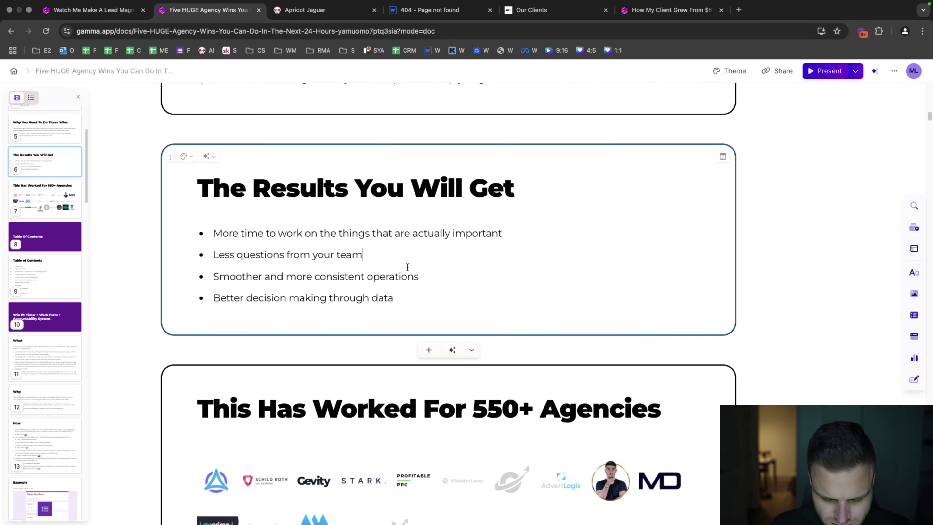
- Below the first result bullet, add the bullet "More consistency and focus from yourself and your team"
{"action": "scroll", "coordinate": [412, 296], "scroll_direction": "up", "scroll_amount": 10}
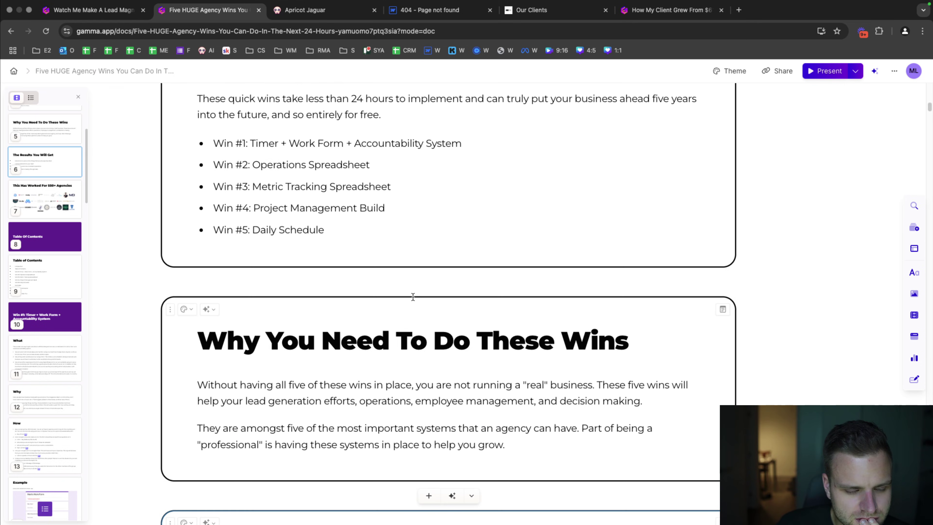
{"action": "left_click", "coordinate": [423, 229]}
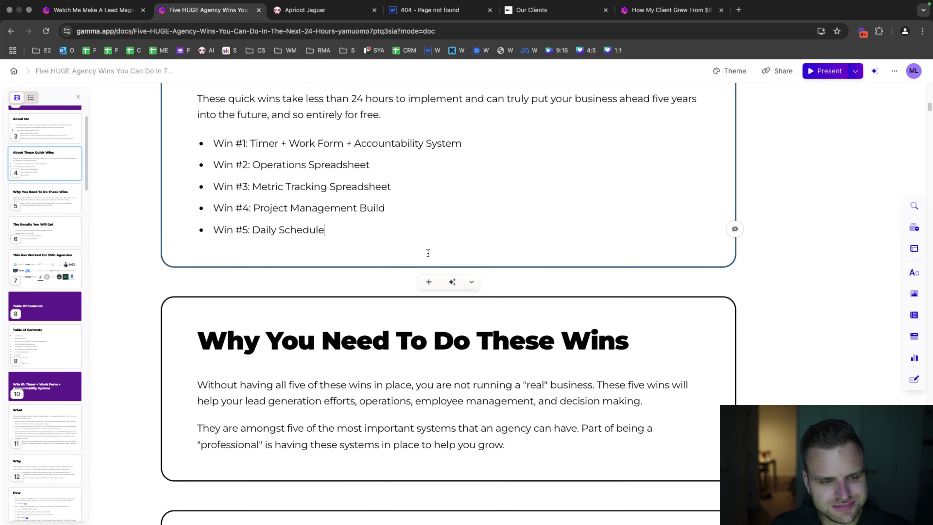
{"action": "scroll", "coordinate": [427, 253], "scroll_direction": "down", "scroll_amount": 15}
{"action": "scroll", "coordinate": [398, 278], "scroll_direction": "up", "scroll_amount": 4}
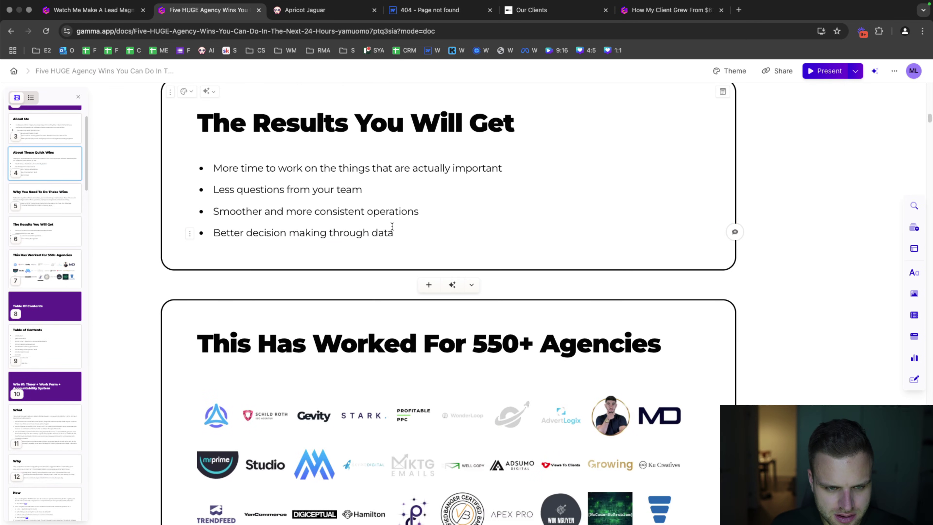
{"action": "left_click", "coordinate": [513, 172]}
{"action": "key", "text": "Return"}
{"action": "type", "text": "More consis"}
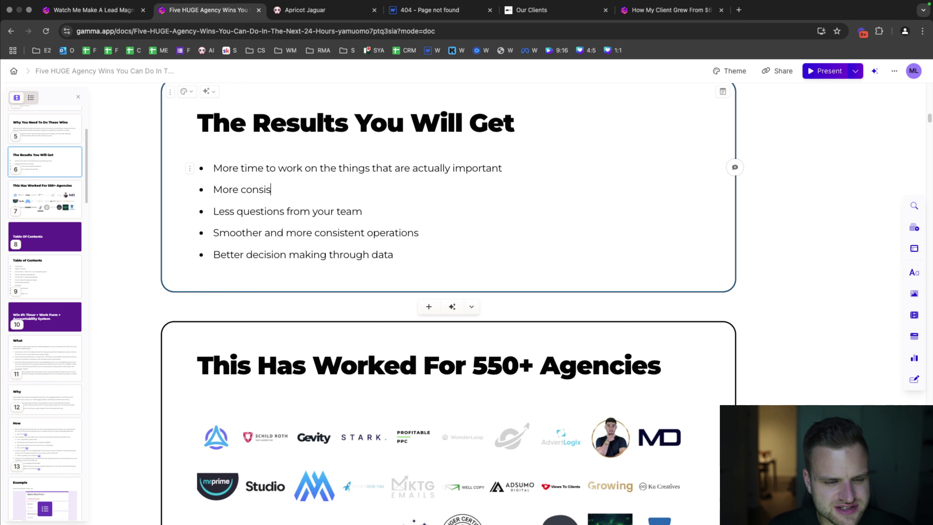
{"action": "type", "text": "tency and focus from your"}
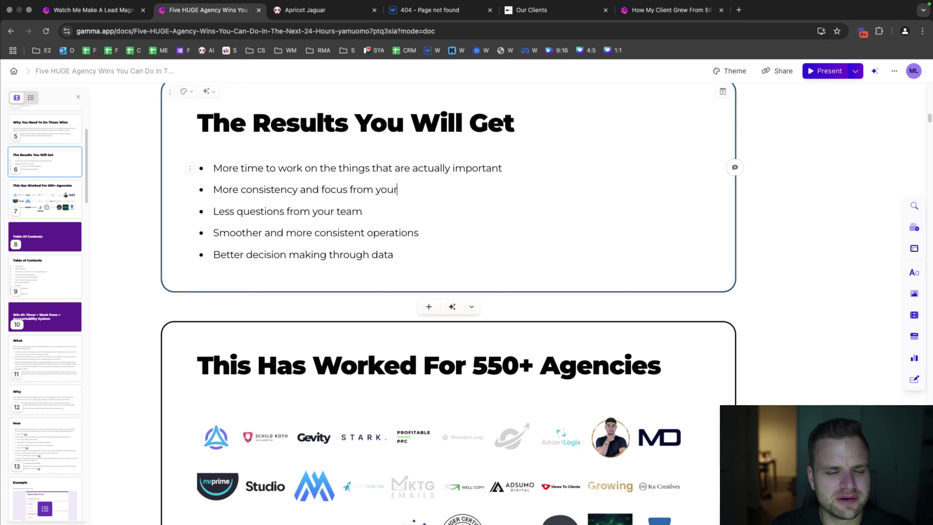
{"action": "type", "text": "self and your team"}
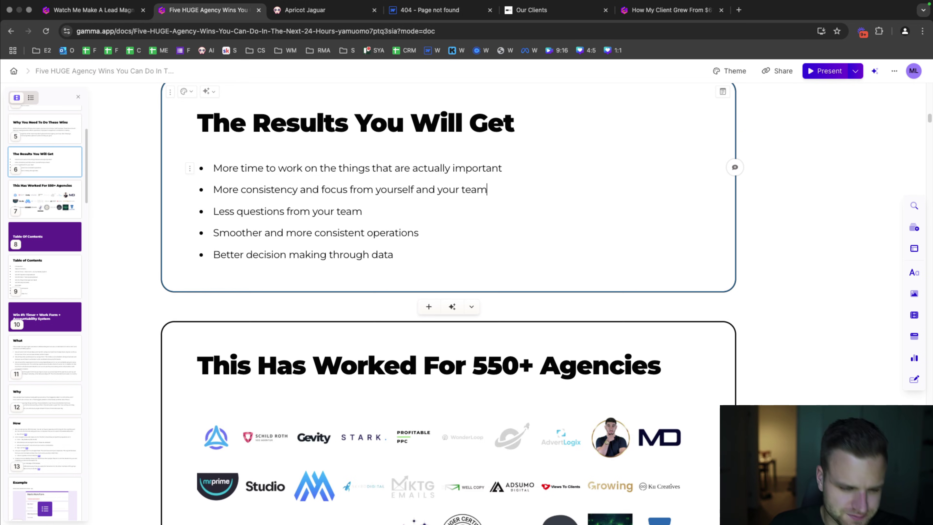
- Look over the introduction cards and the card thumbnails through to the closing card, returning to the title card
{"action": "scroll", "coordinate": [513, 170], "scroll_direction": "down", "scroll_amount": 2}
{"action": "scroll", "coordinate": [513, 171], "scroll_direction": "up", "scroll_amount": 15}
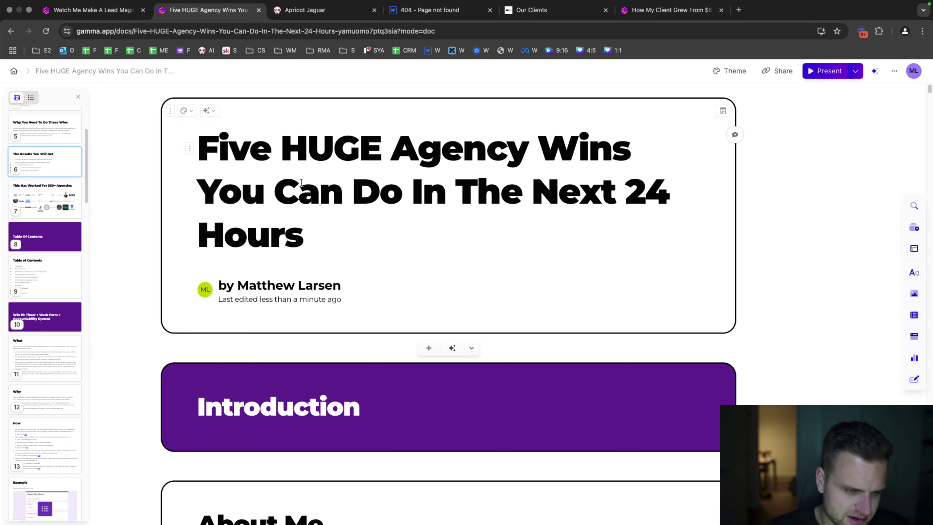
{"action": "scroll", "coordinate": [342, 250], "scroll_direction": "down", "scroll_amount": 12}
{"action": "scroll", "coordinate": [342, 249], "scroll_direction": "down", "scroll_amount": 10}
{"action": "scroll", "coordinate": [51, 213], "scroll_direction": "down", "scroll_amount": 20}
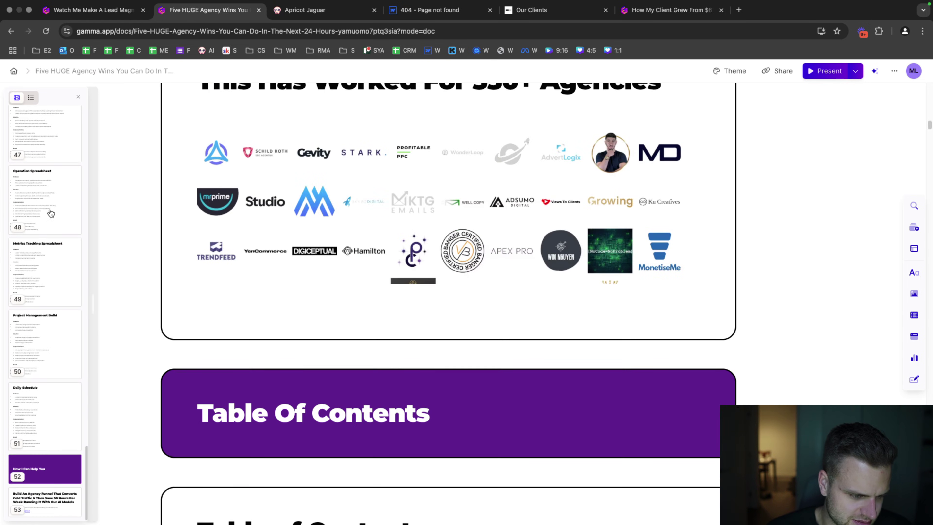
{"action": "scroll", "coordinate": [69, 239], "scroll_direction": "up", "scroll_amount": 15}
{"action": "scroll", "coordinate": [337, 188], "scroll_direction": "up", "scroll_amount": 15}
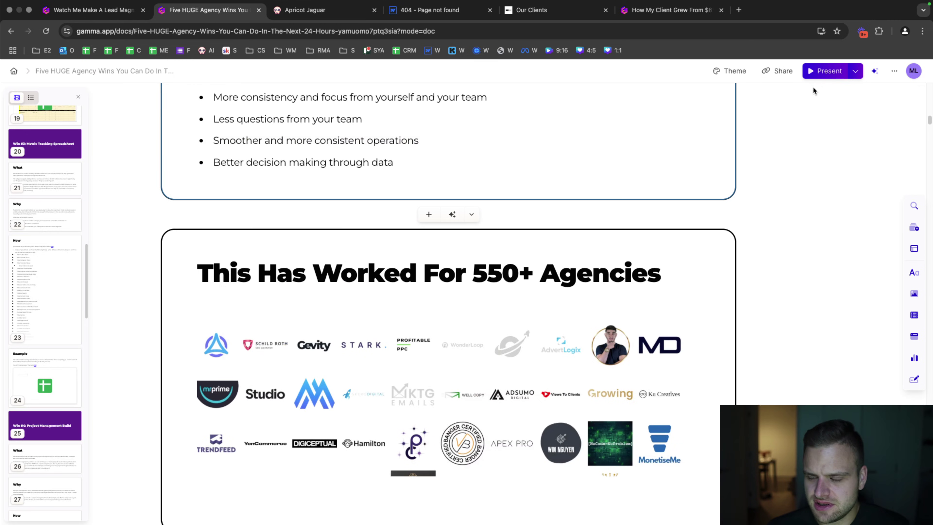
{"action": "scroll", "coordinate": [518, 201], "scroll_direction": "up", "scroll_amount": 10}
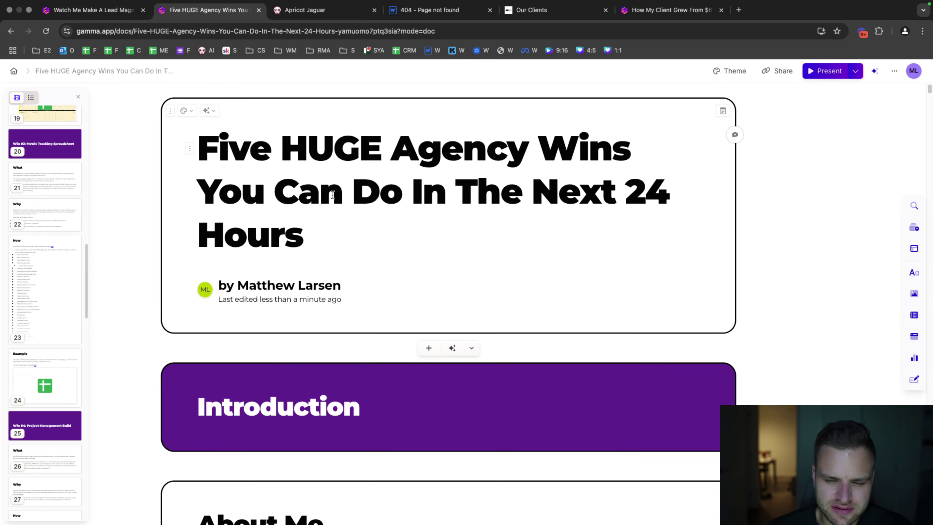
{"action": "left_click", "coordinate": [294, 290]}
{"action": "left_click", "coordinate": [584, 240]}
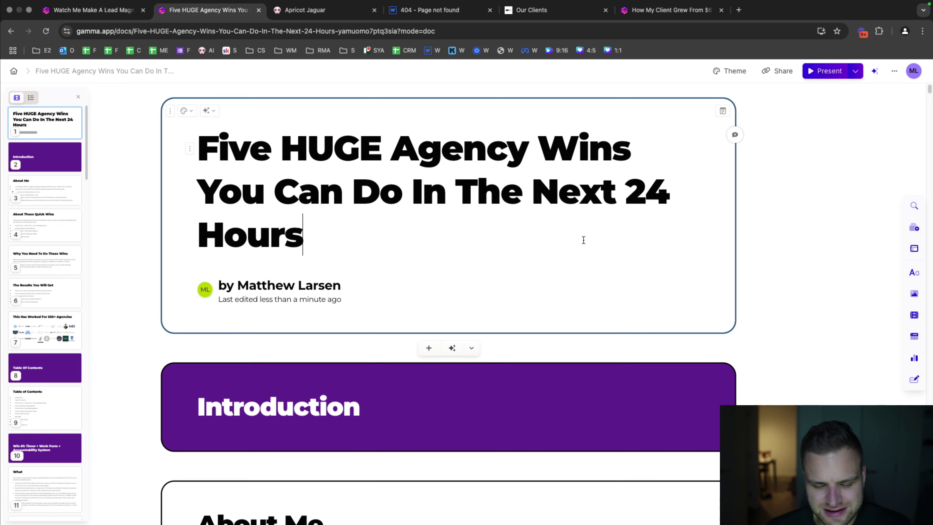
- Review the full deck from the title card through the five wins and their summaries to the "How I Can Help You" section
{"action": "scroll", "coordinate": [582, 242], "scroll_direction": "down", "scroll_amount": 12}
{"action": "scroll", "coordinate": [551, 238], "scroll_direction": "up", "scroll_amount": 10}
{"action": "scroll", "coordinate": [538, 239], "scroll_direction": "down", "scroll_amount": 1}
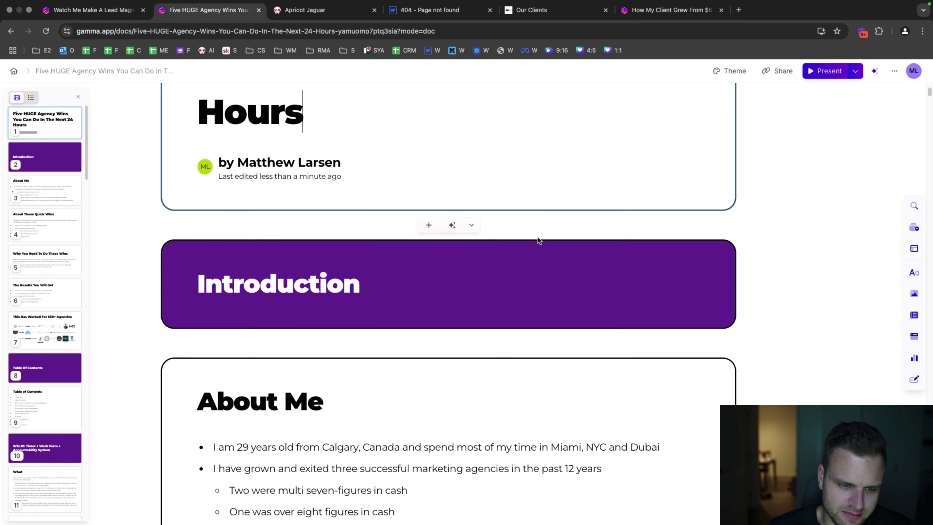
{"action": "scroll", "coordinate": [539, 239], "scroll_direction": "down", "scroll_amount": 20}
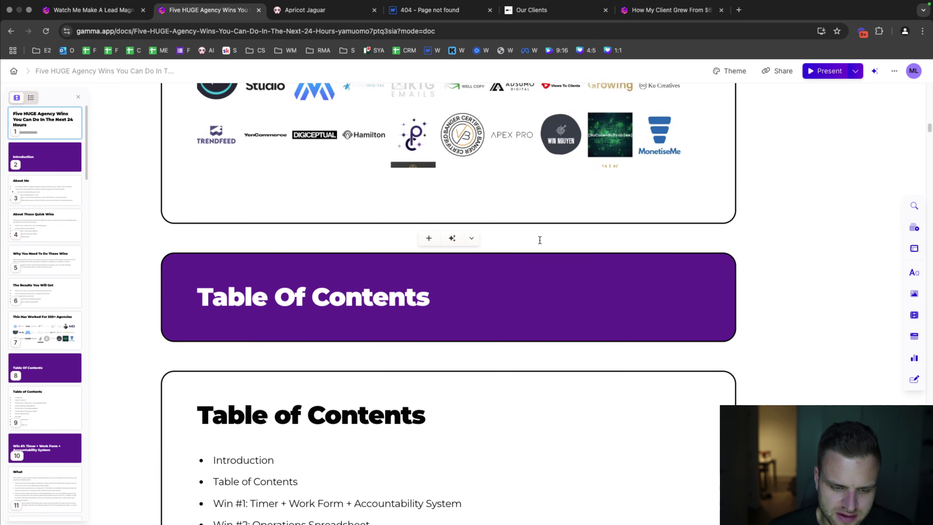
{"action": "scroll", "coordinate": [539, 240], "scroll_direction": "down", "scroll_amount": 20}
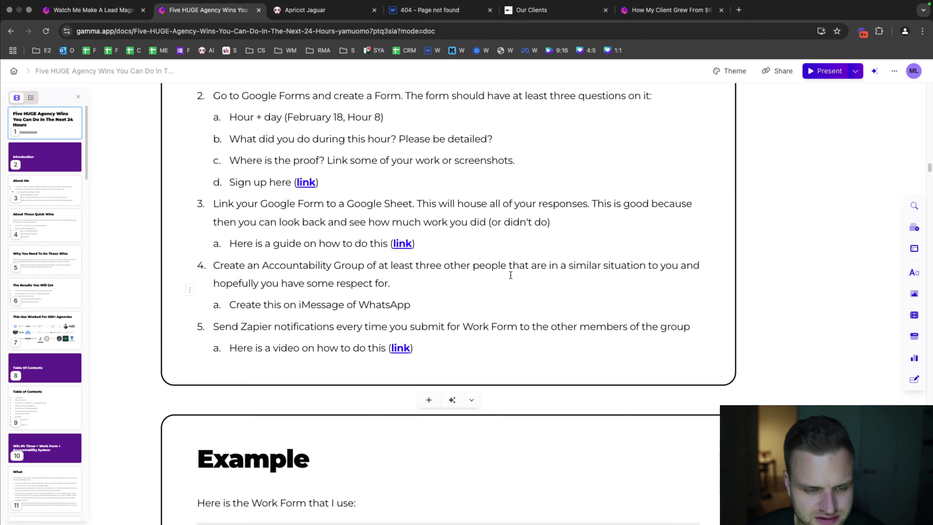
{"action": "scroll", "coordinate": [510, 274], "scroll_direction": "down", "scroll_amount": 15}
{"action": "scroll", "coordinate": [360, 208], "scroll_direction": "up", "scroll_amount": 7}
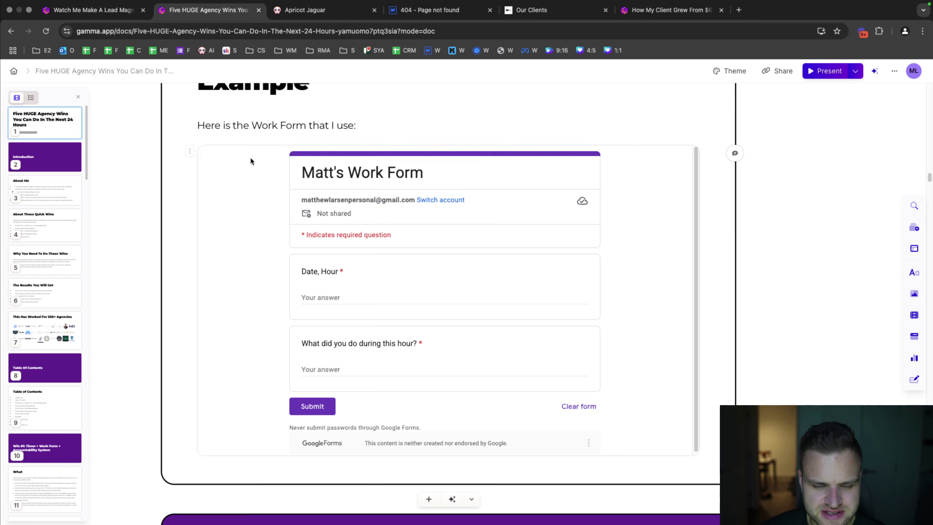
{"action": "scroll", "coordinate": [253, 154], "scroll_direction": "down", "scroll_amount": 6}
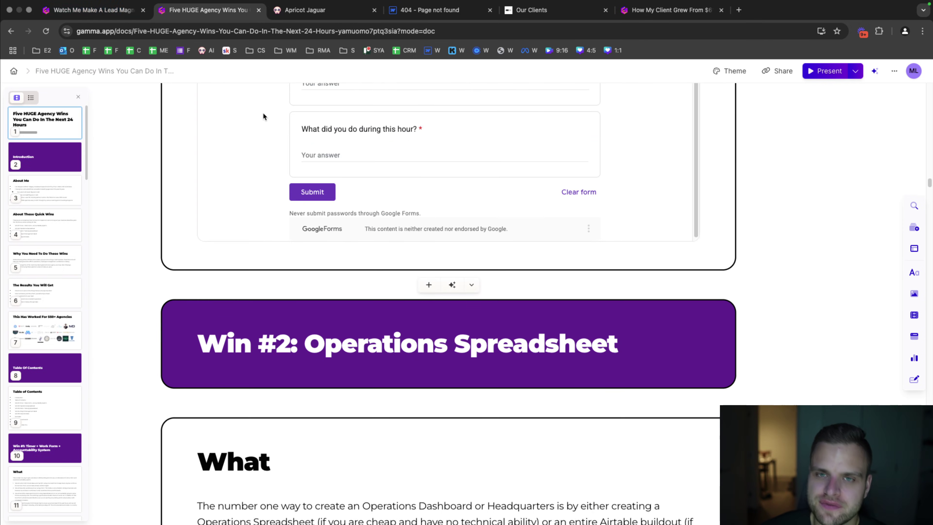
{"action": "scroll", "coordinate": [263, 116], "scroll_direction": "down", "scroll_amount": 15}
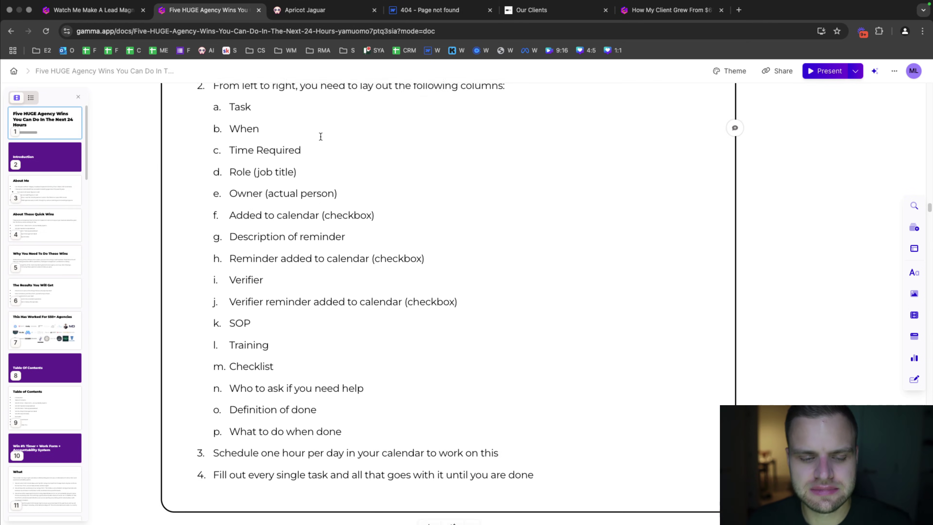
{"action": "scroll", "coordinate": [323, 147], "scroll_direction": "down", "scroll_amount": 20}
{"action": "scroll", "coordinate": [340, 122], "scroll_direction": "up", "scroll_amount": 12}
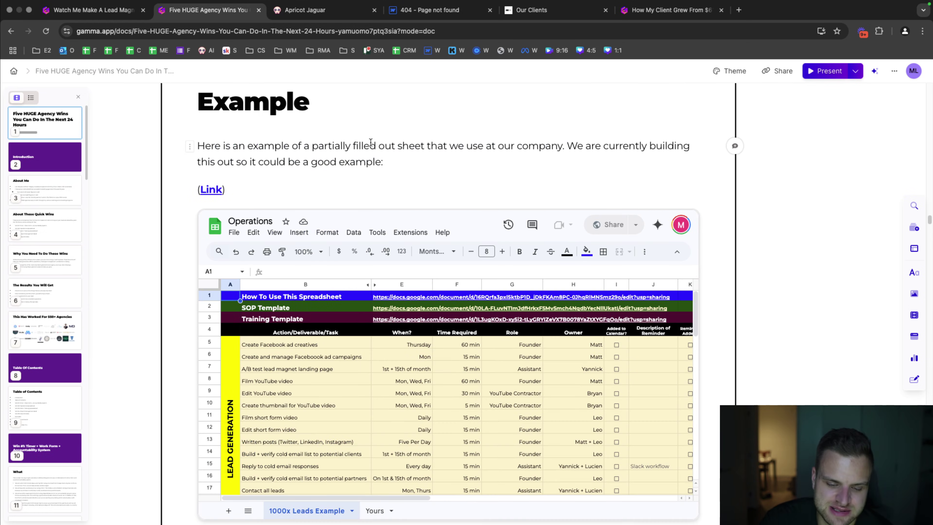
{"action": "scroll", "coordinate": [435, 169], "scroll_direction": "down", "scroll_amount": 3}
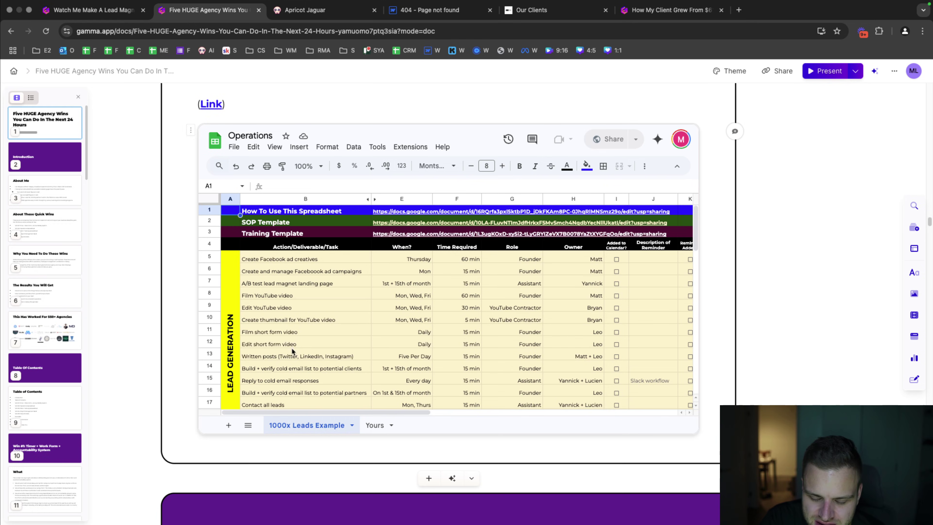
{"action": "scroll", "coordinate": [403, 187], "scroll_direction": "down", "scroll_amount": 20}
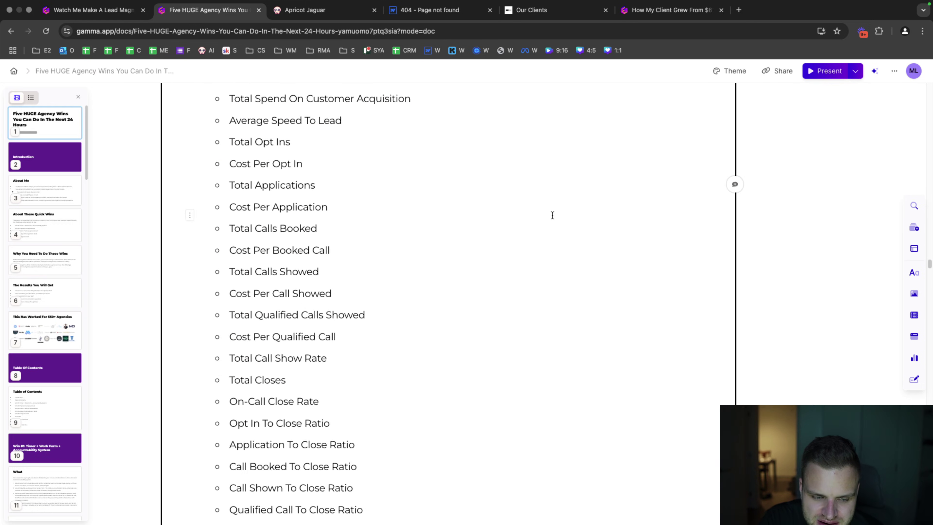
{"action": "scroll", "coordinate": [557, 206], "scroll_direction": "down", "scroll_amount": 20}
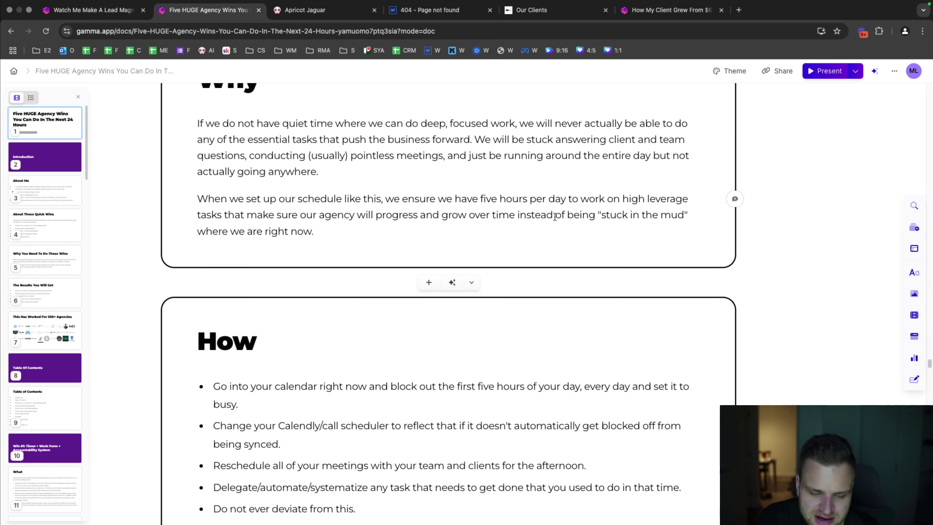
{"action": "scroll", "coordinate": [555, 216], "scroll_direction": "down", "scroll_amount": 20}
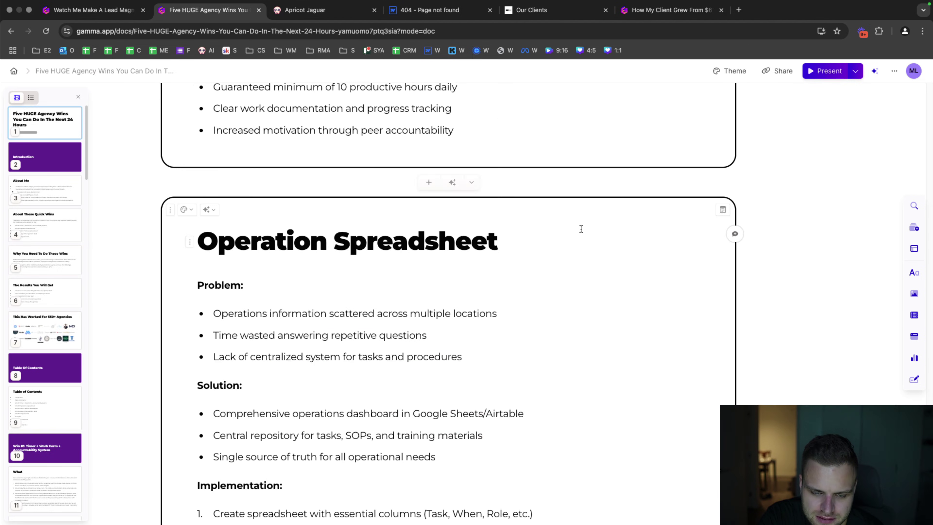
{"action": "scroll", "coordinate": [592, 233], "scroll_direction": "up", "scroll_amount": 10}
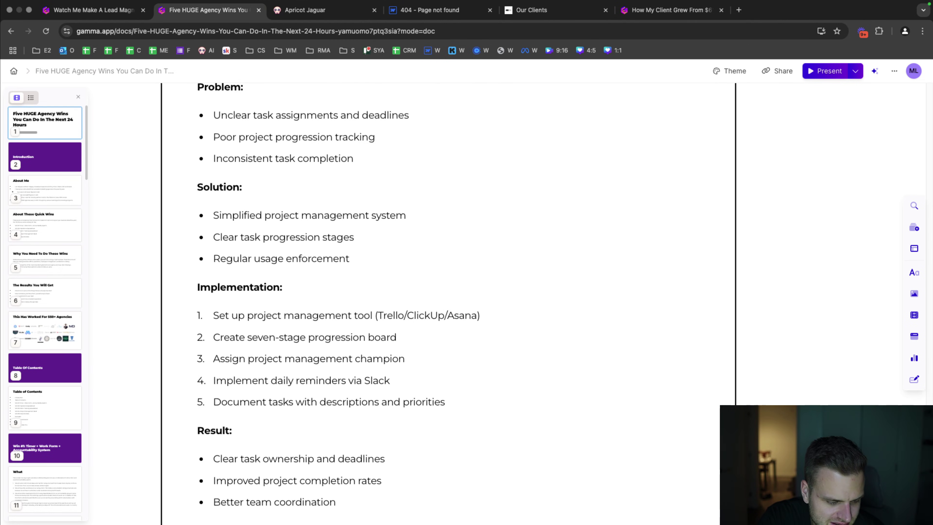
{"action": "scroll", "coordinate": [514, 267], "scroll_direction": "down", "scroll_amount": 20}
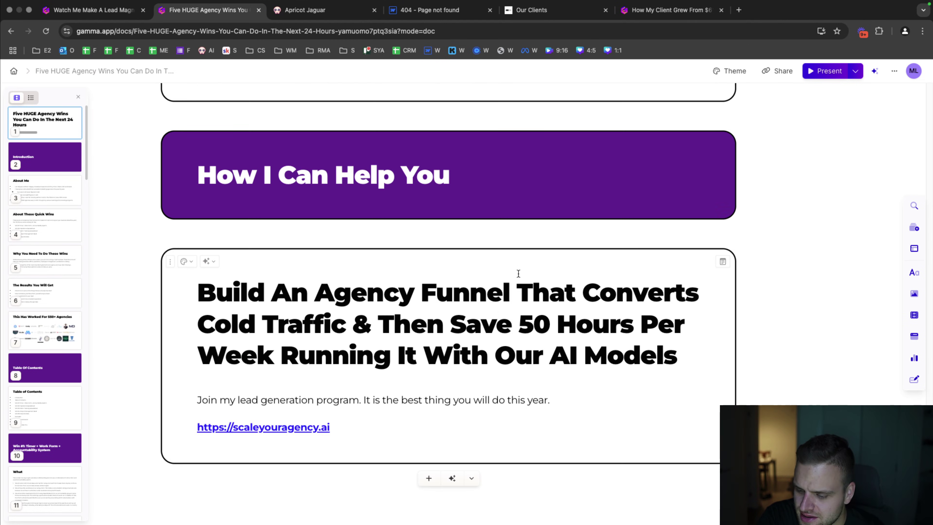